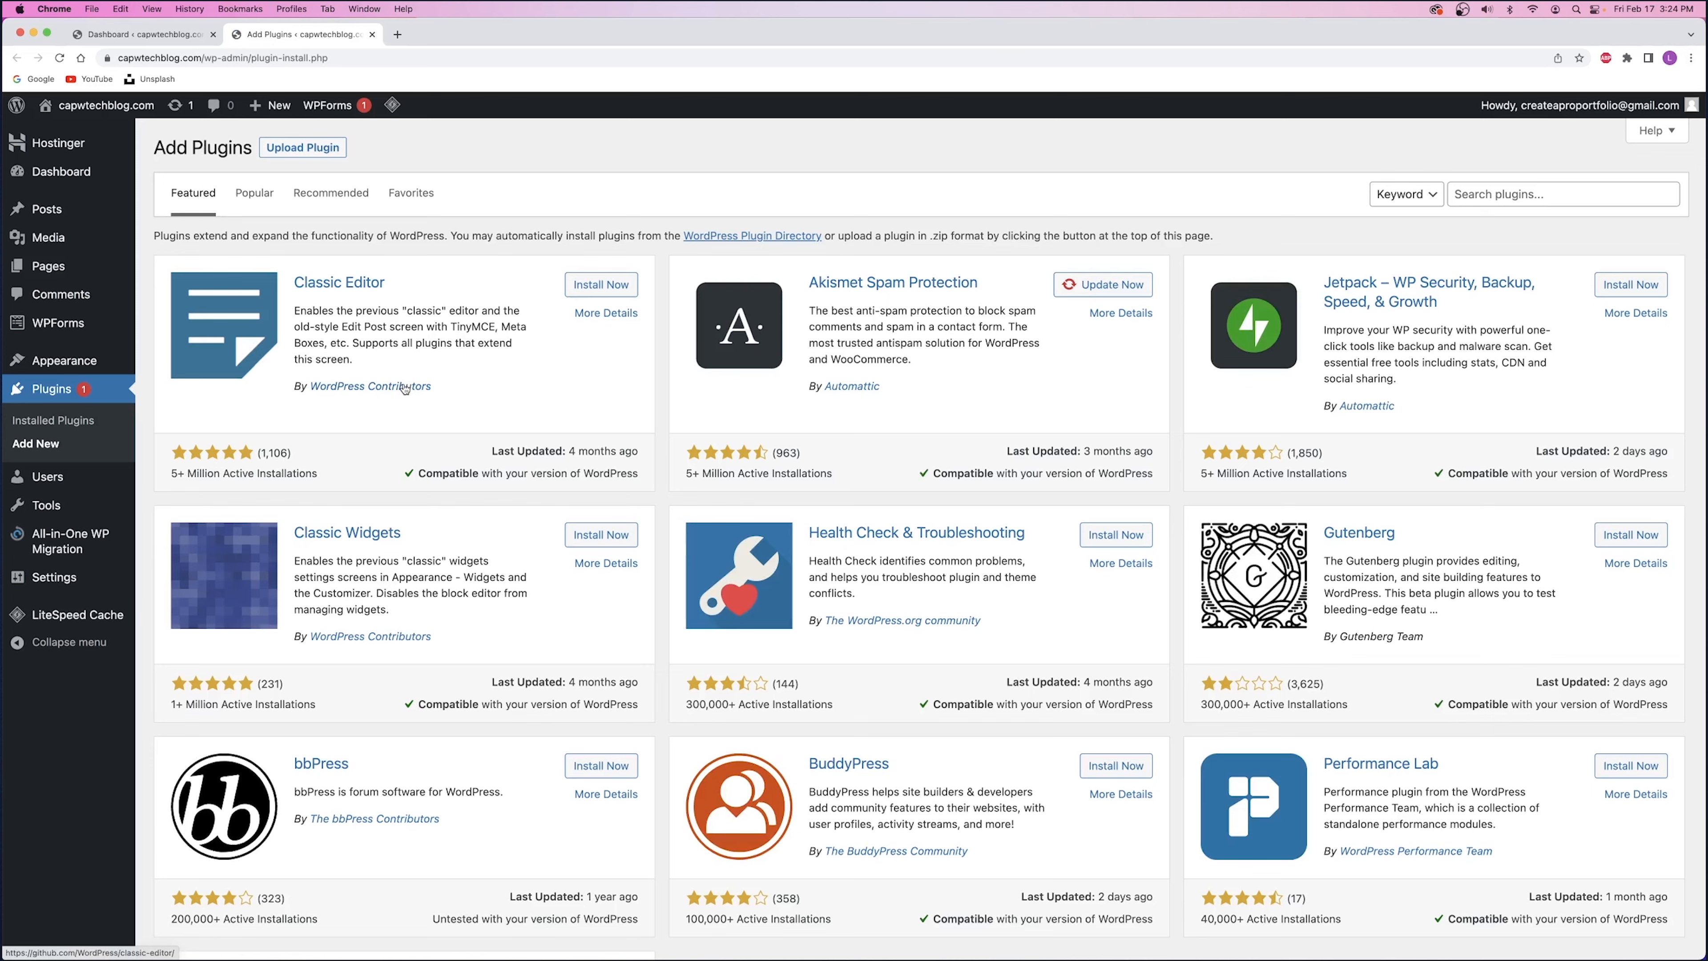
- Search the plugin directory for "starter templates" and install and activate the Starter Templates plugin by Brainstorm Force
left_click(1530, 193)
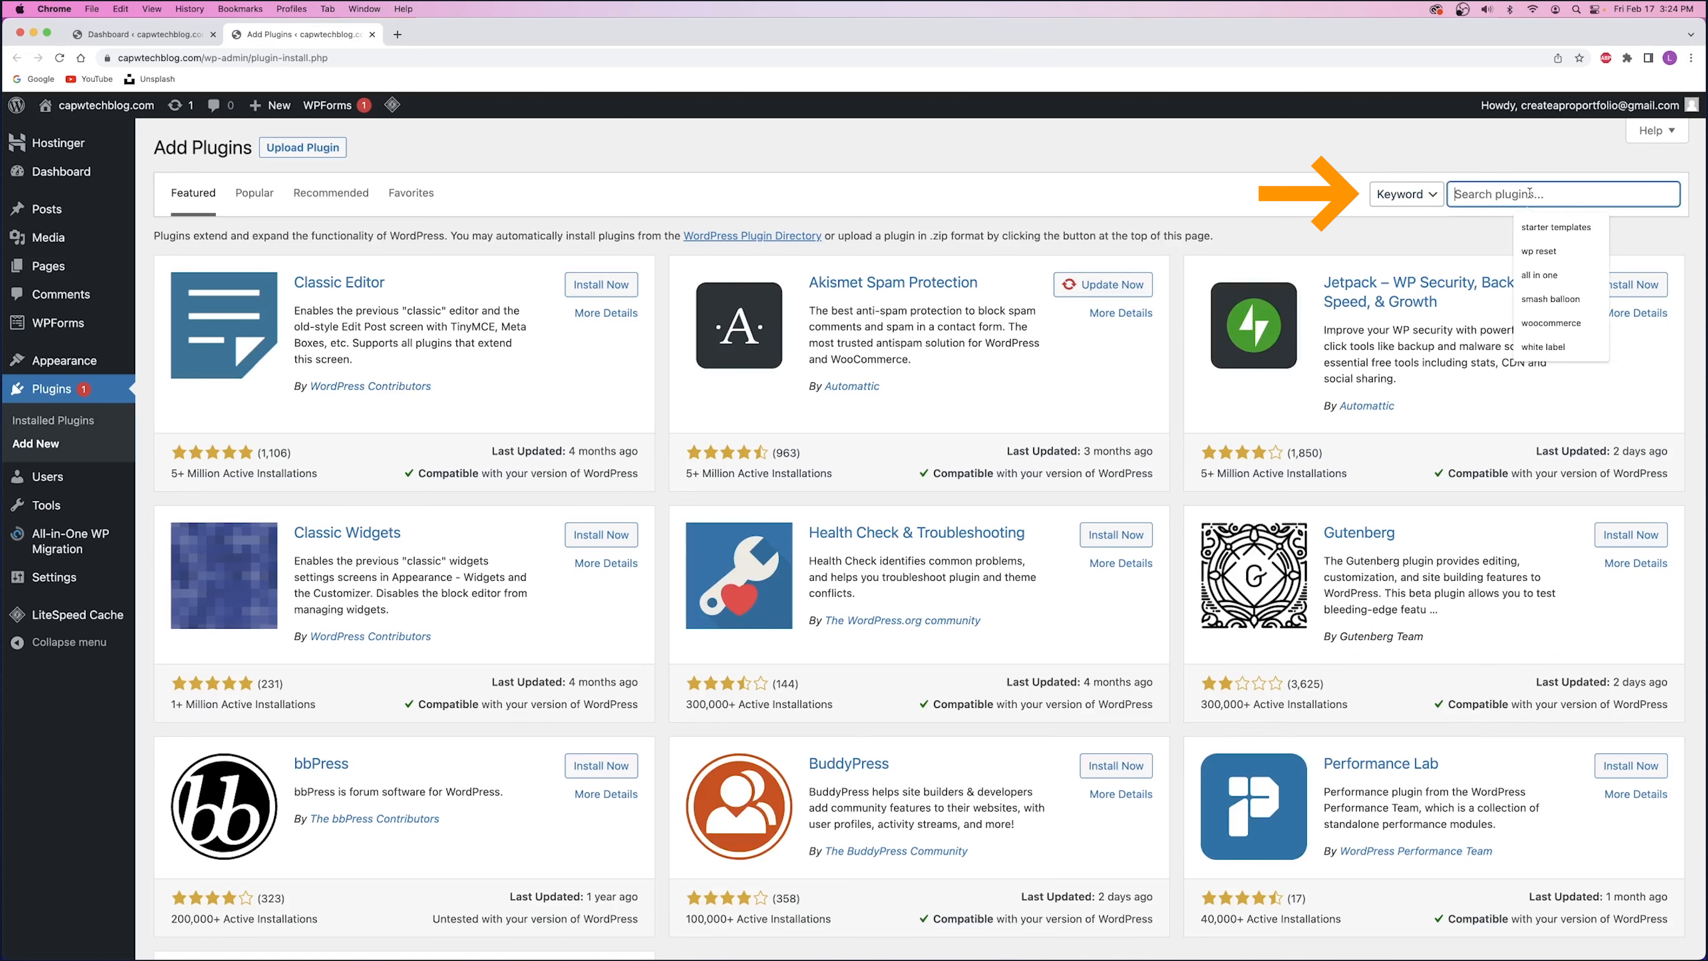
left_click(1557, 227)
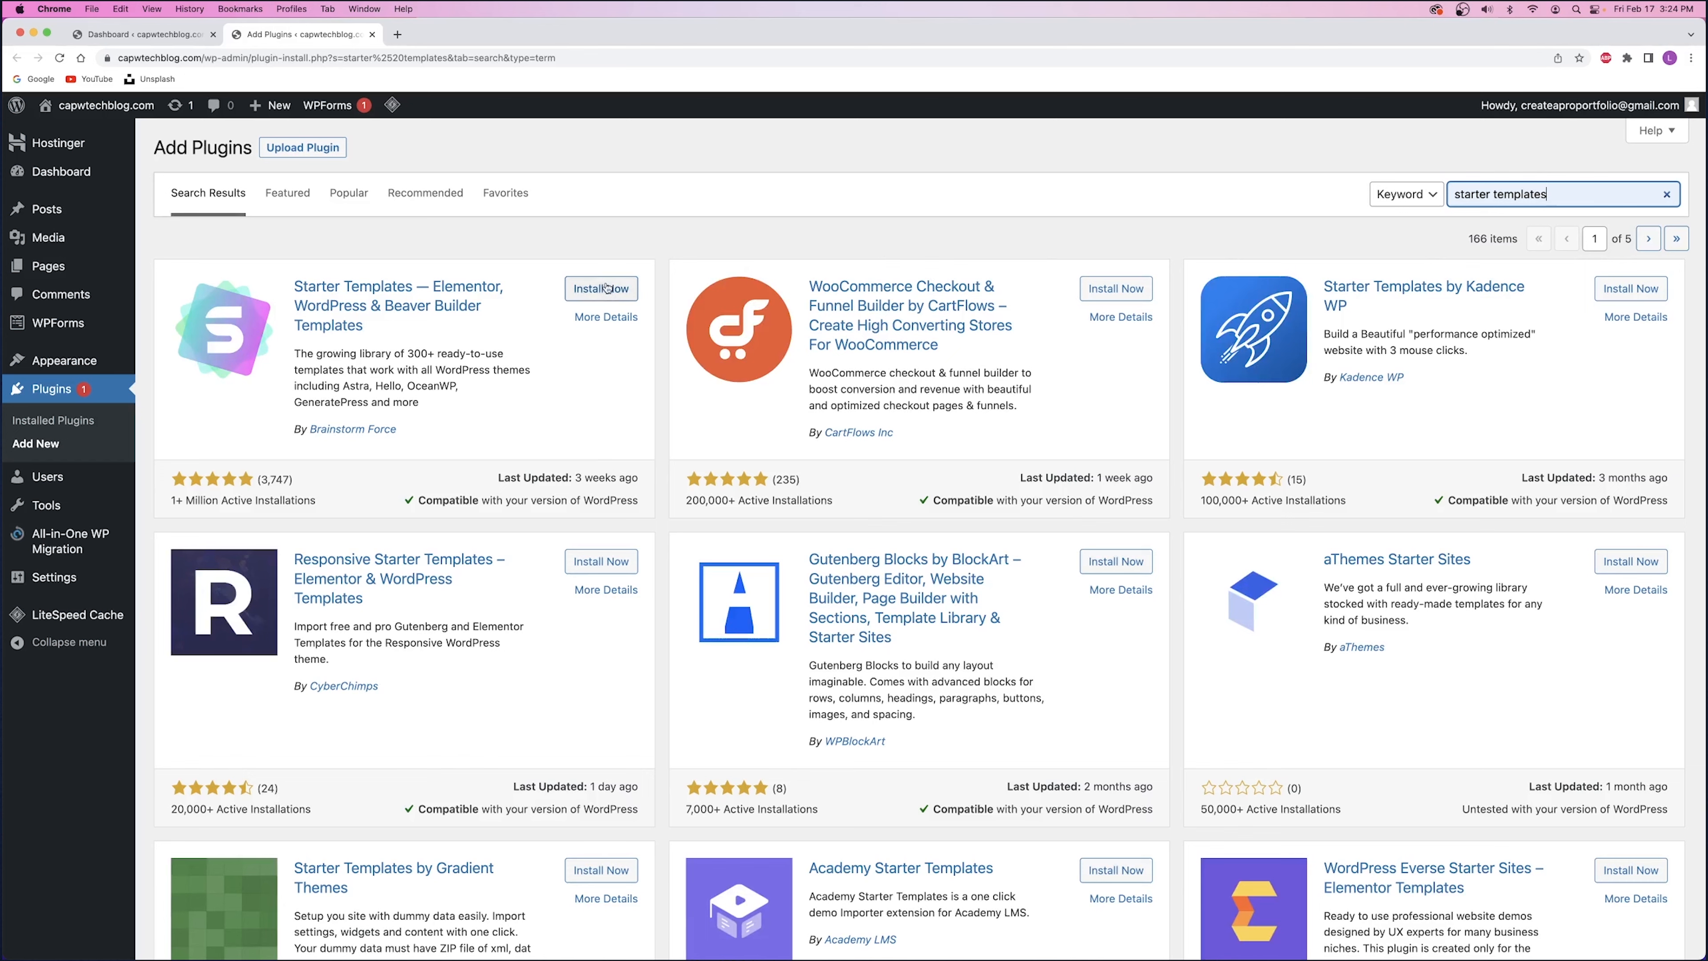
left_click(605, 289)
left_click(605, 289)
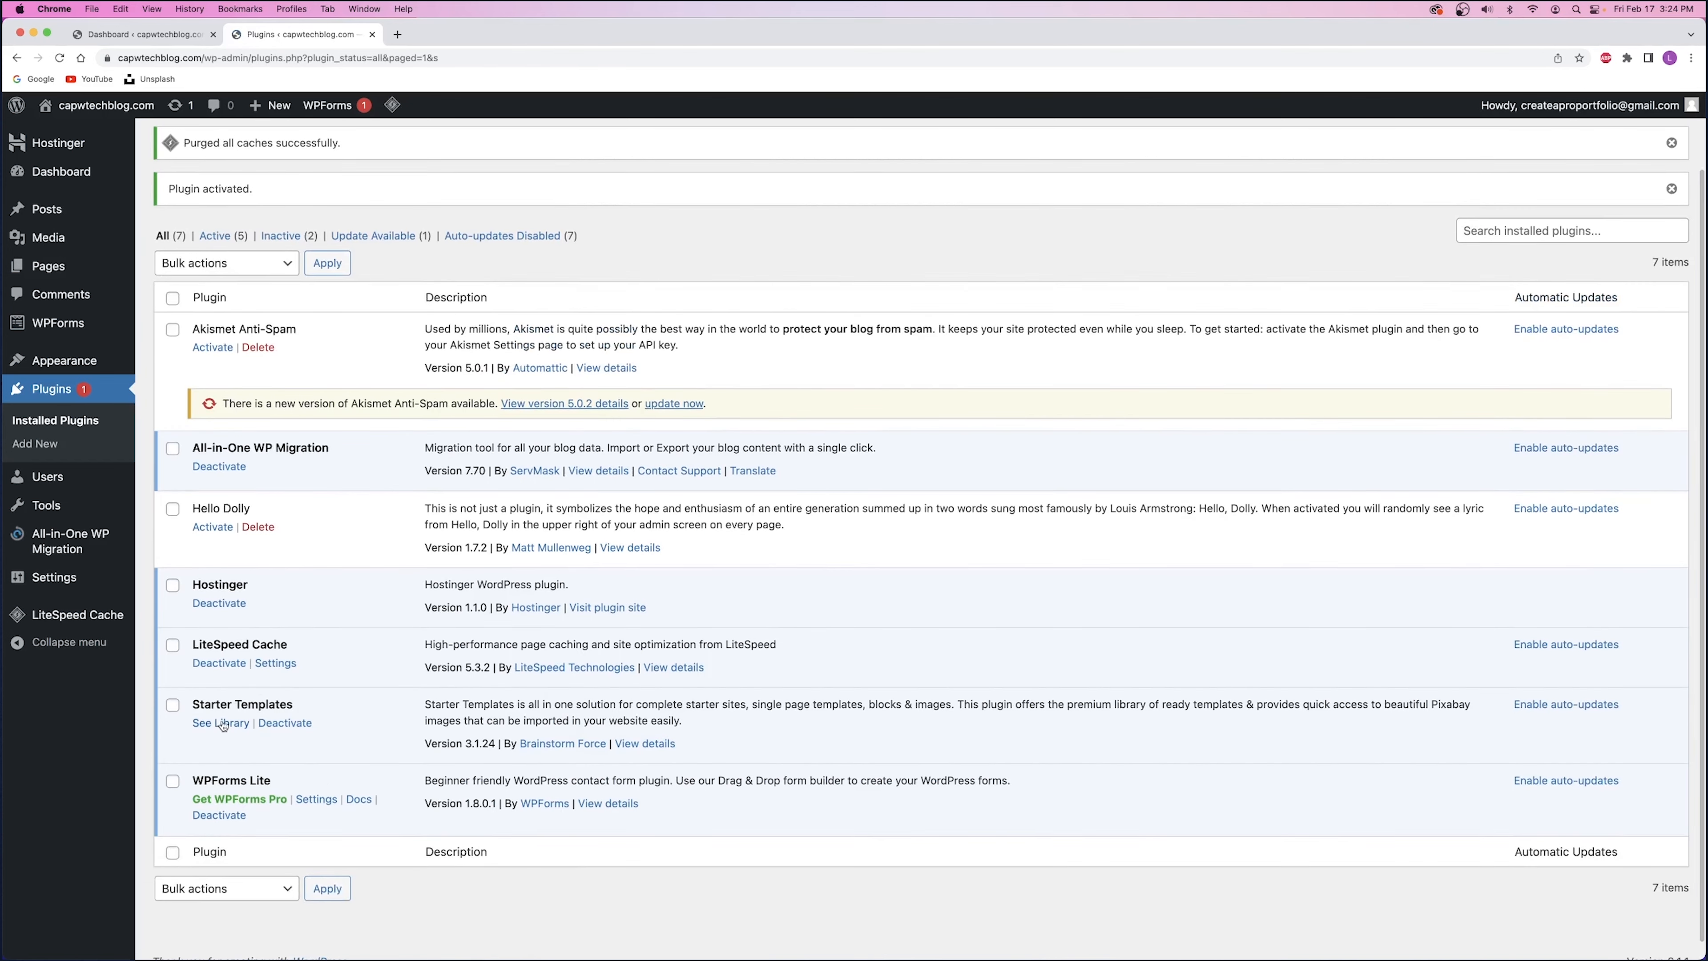
- Open the Starter Templates library from the installed plugins, start building a website and choose Elementor as the page builder
left_click(218, 723)
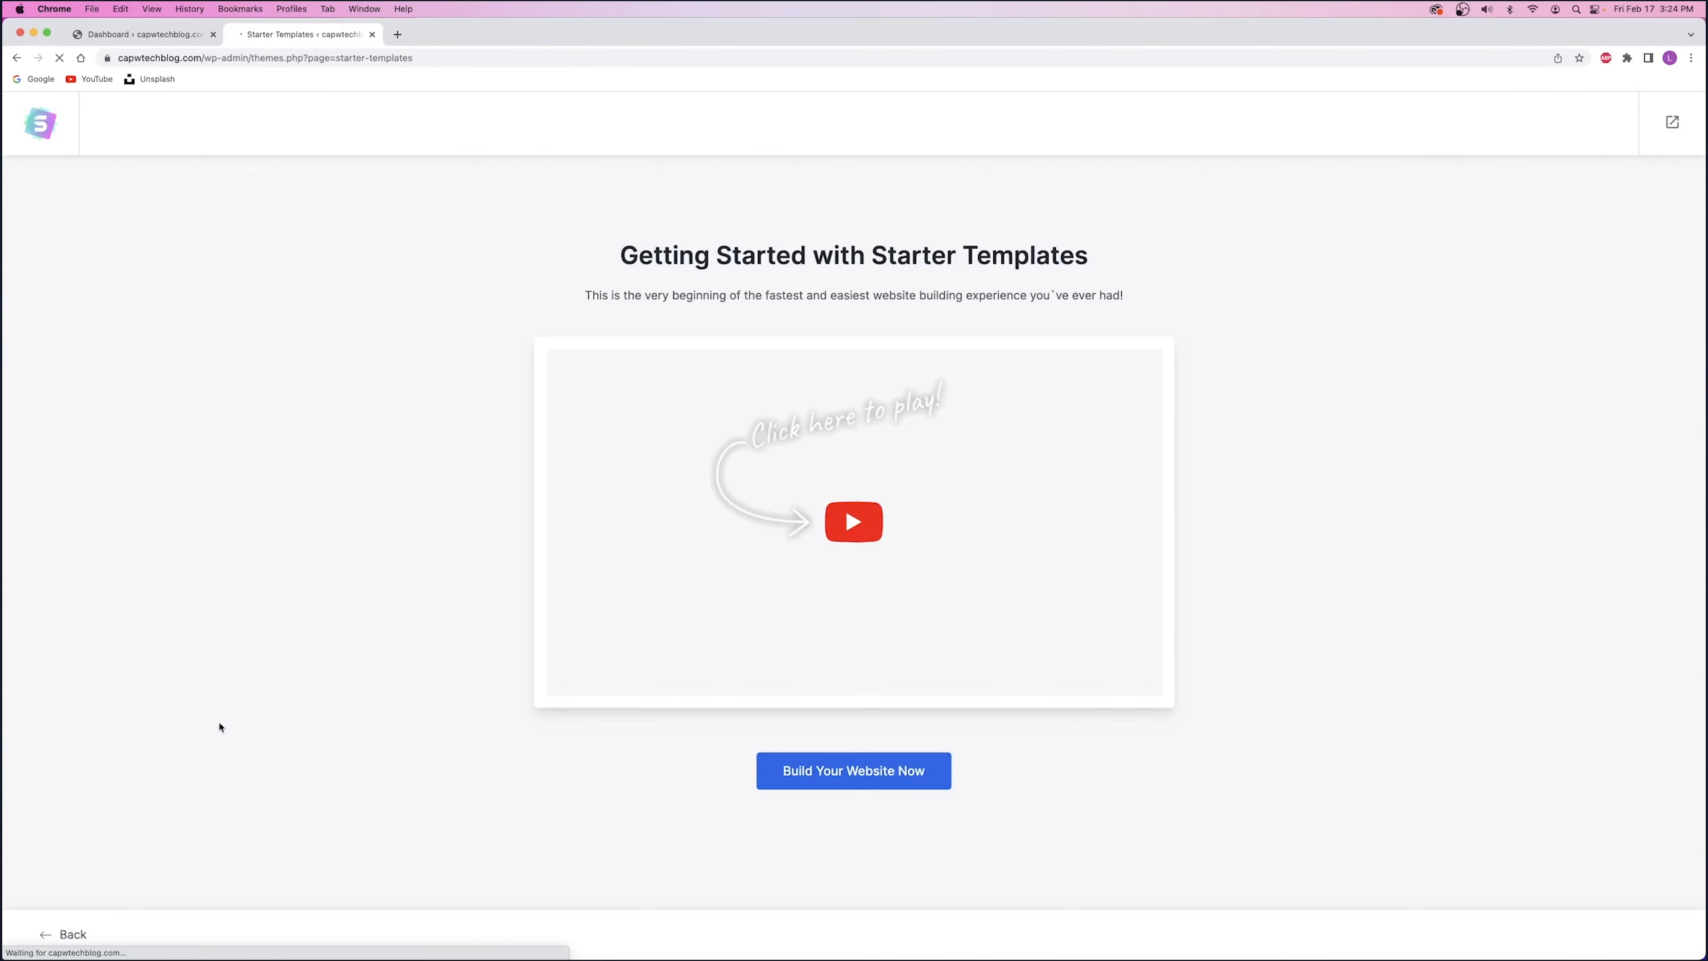
left_click(854, 770)
left_click(872, 582)
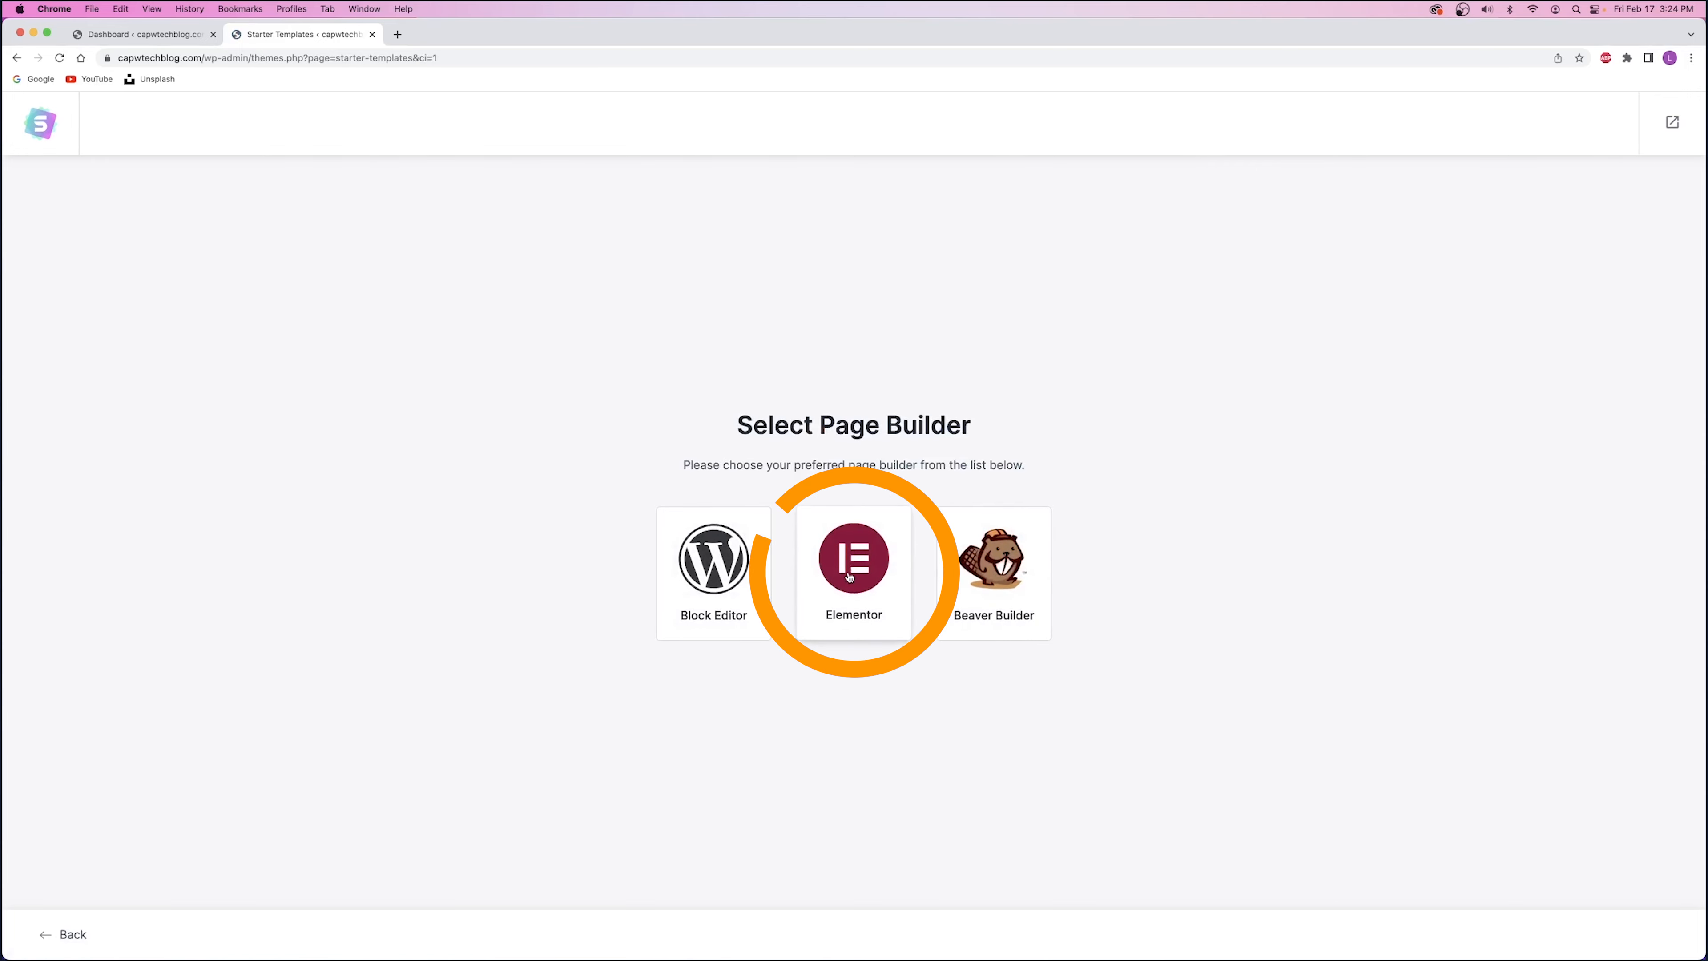
- Browse the Elementor starter templates, preview the Planet Earth template from start to end and close the preview
scroll(858, 529, "down", 15)
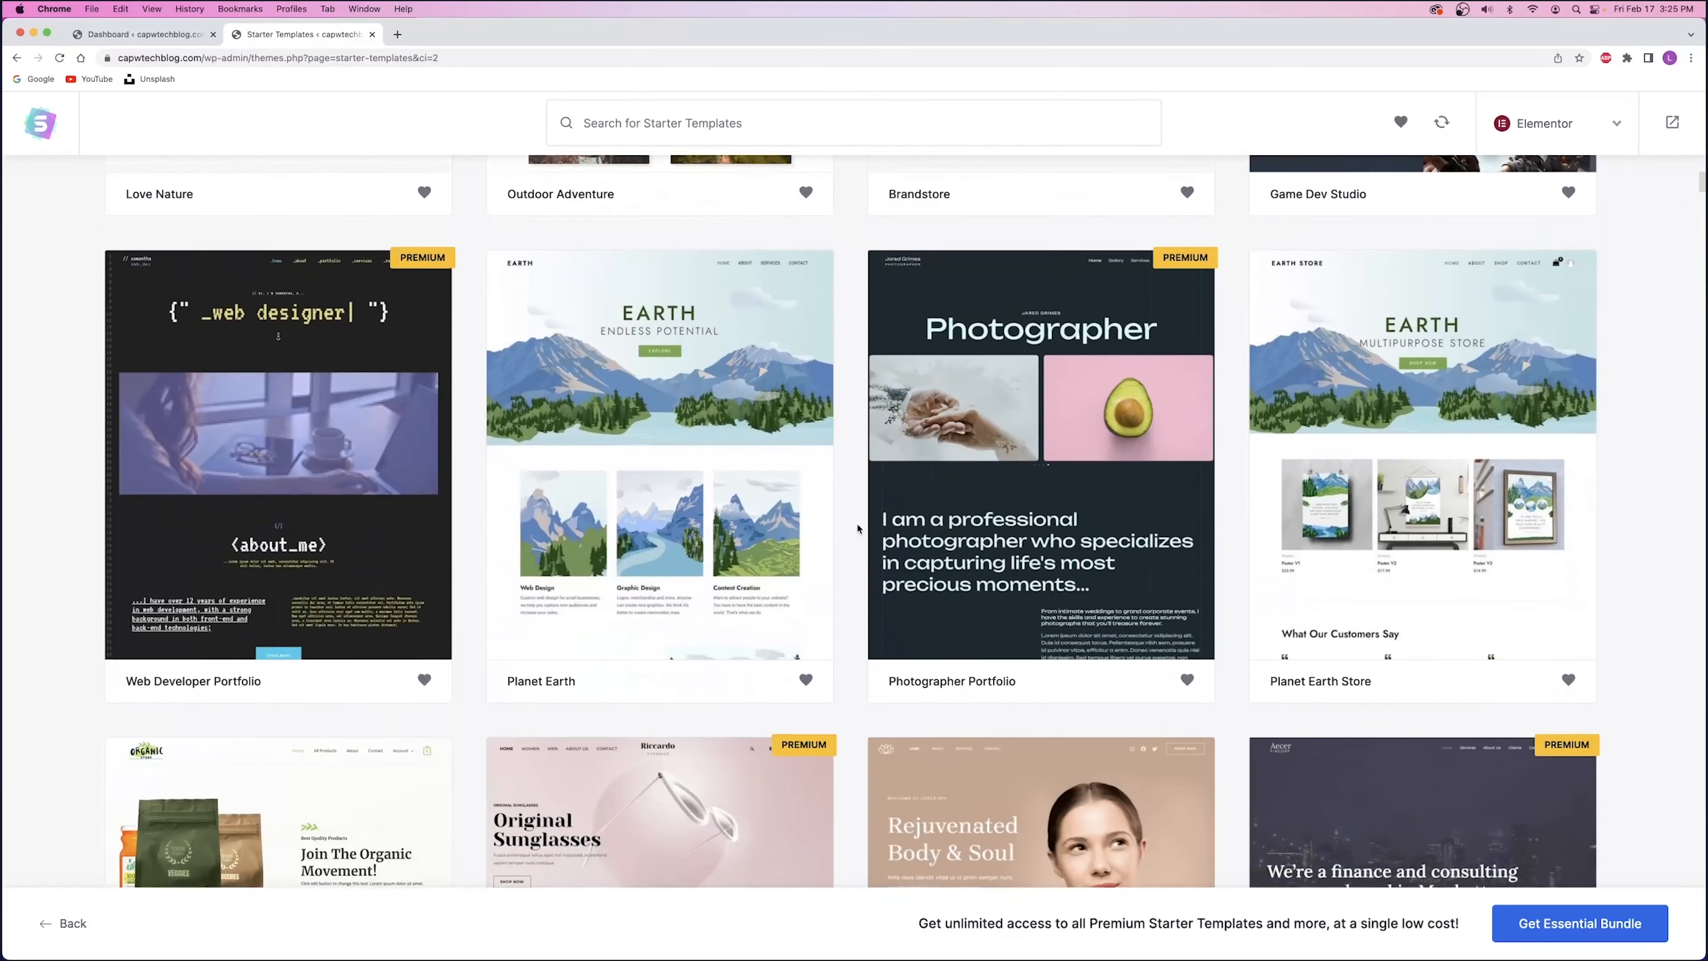
scroll(858, 529, "down", 6)
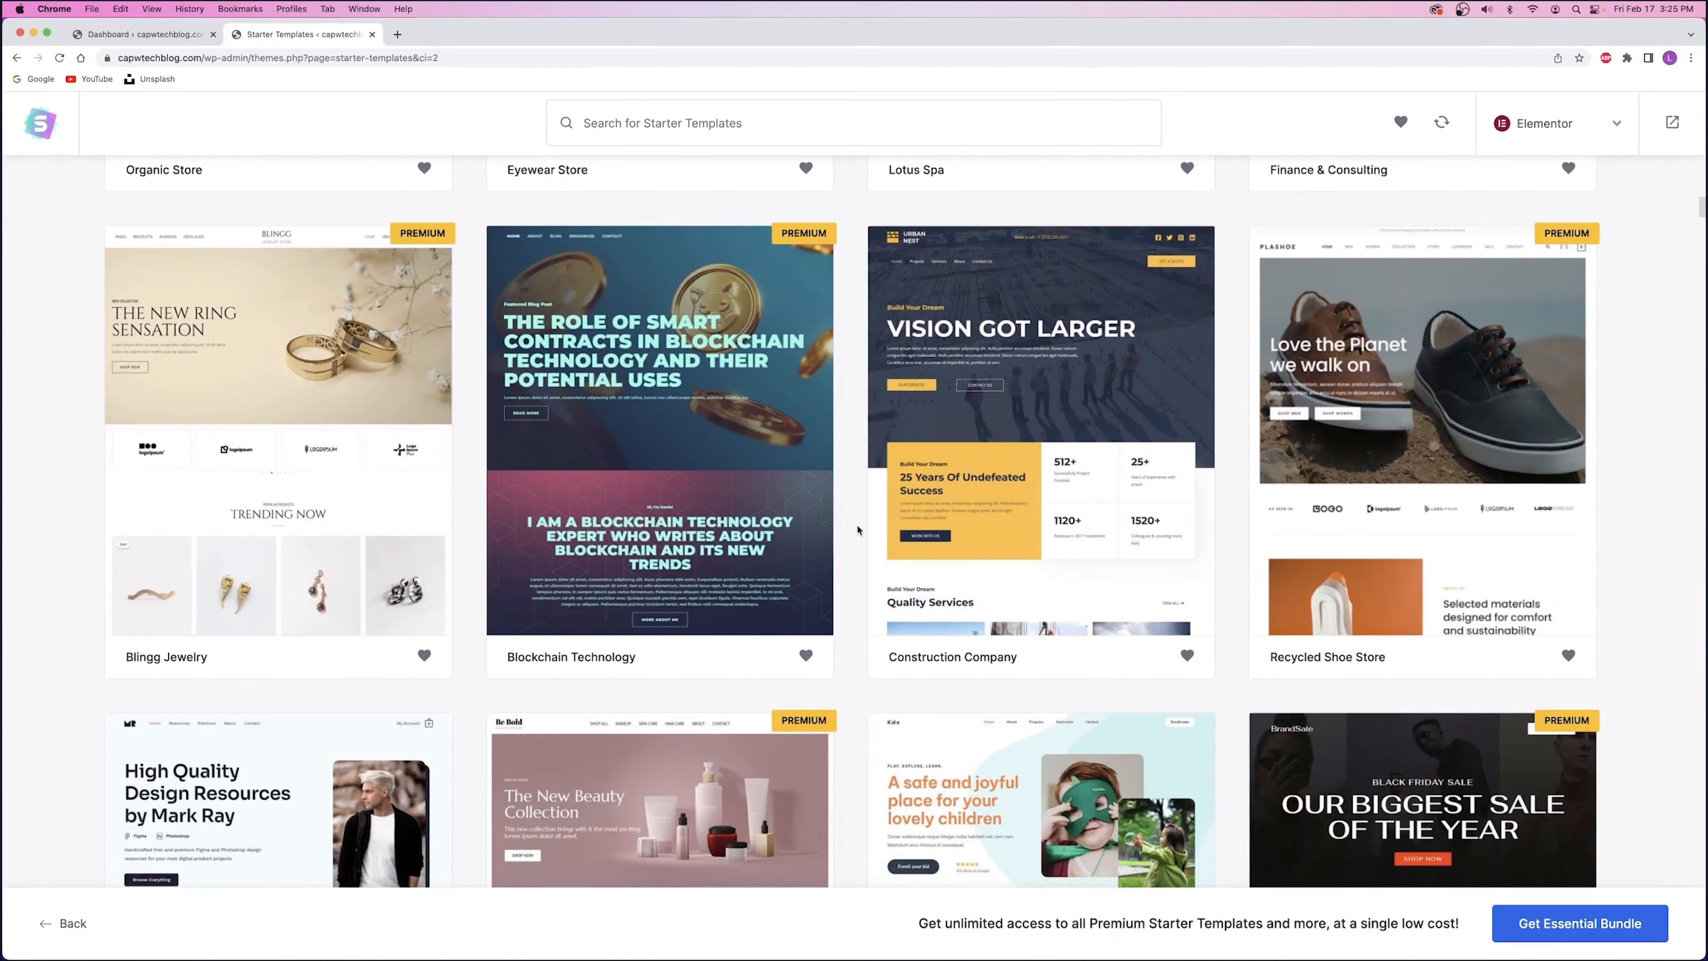
scroll(646, 442, "up", 13)
left_click(647, 442)
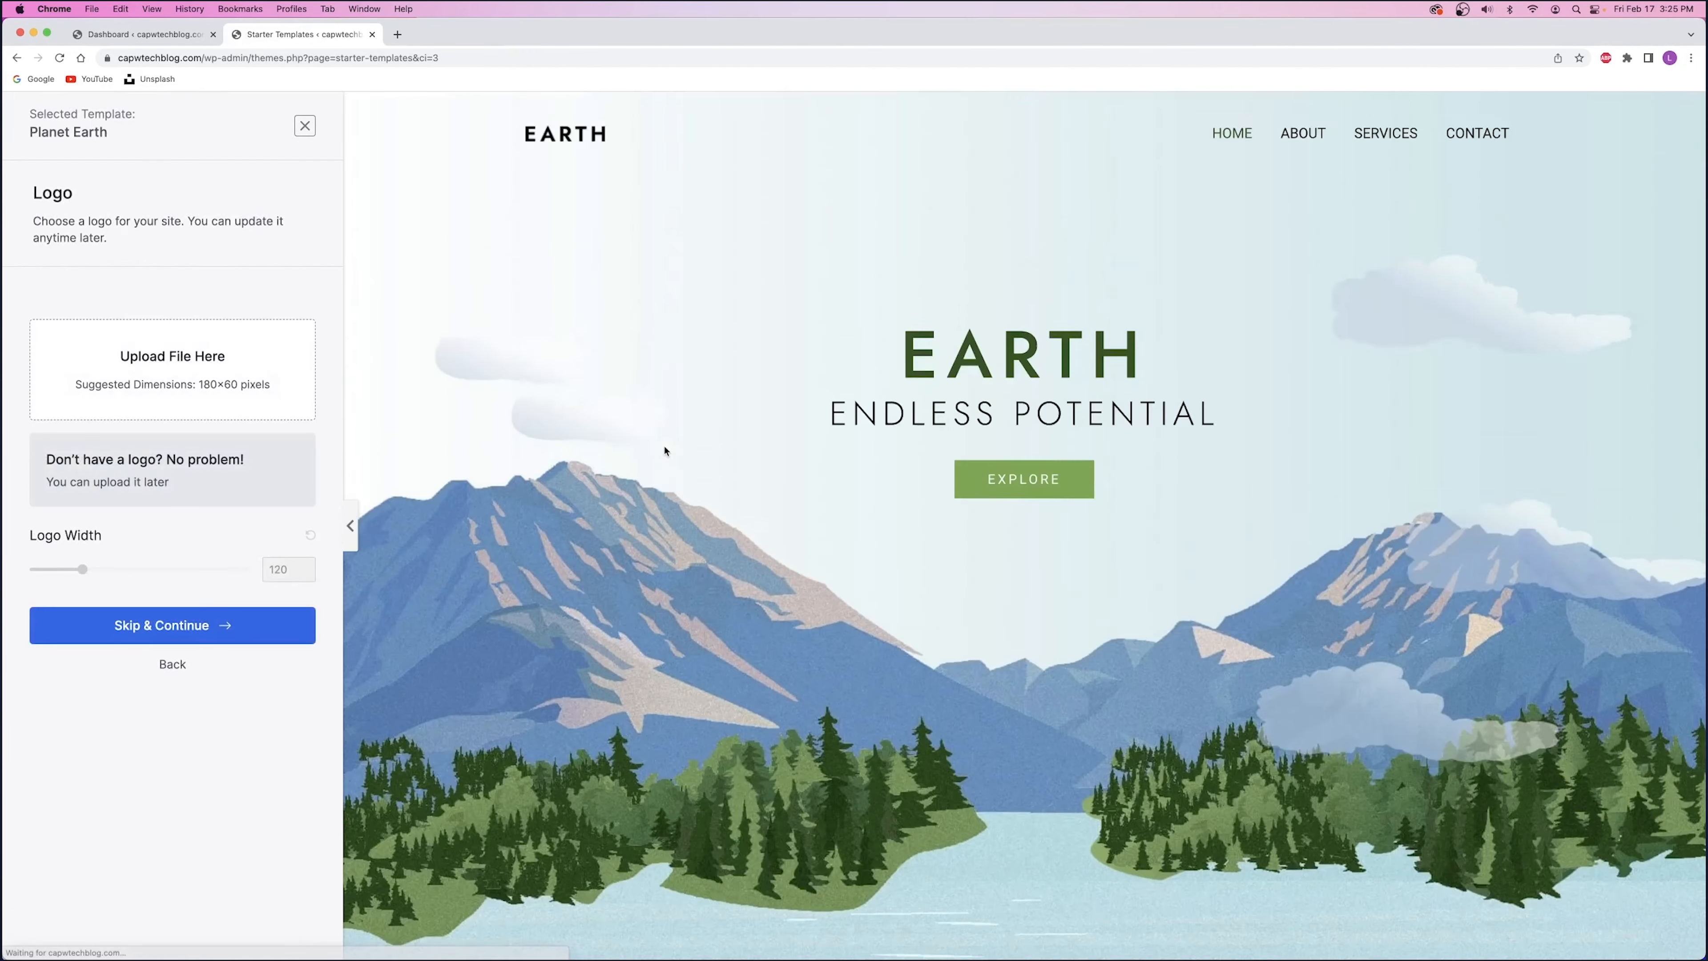
scroll(663, 450, "down", 10)
scroll(665, 450, "down", 13)
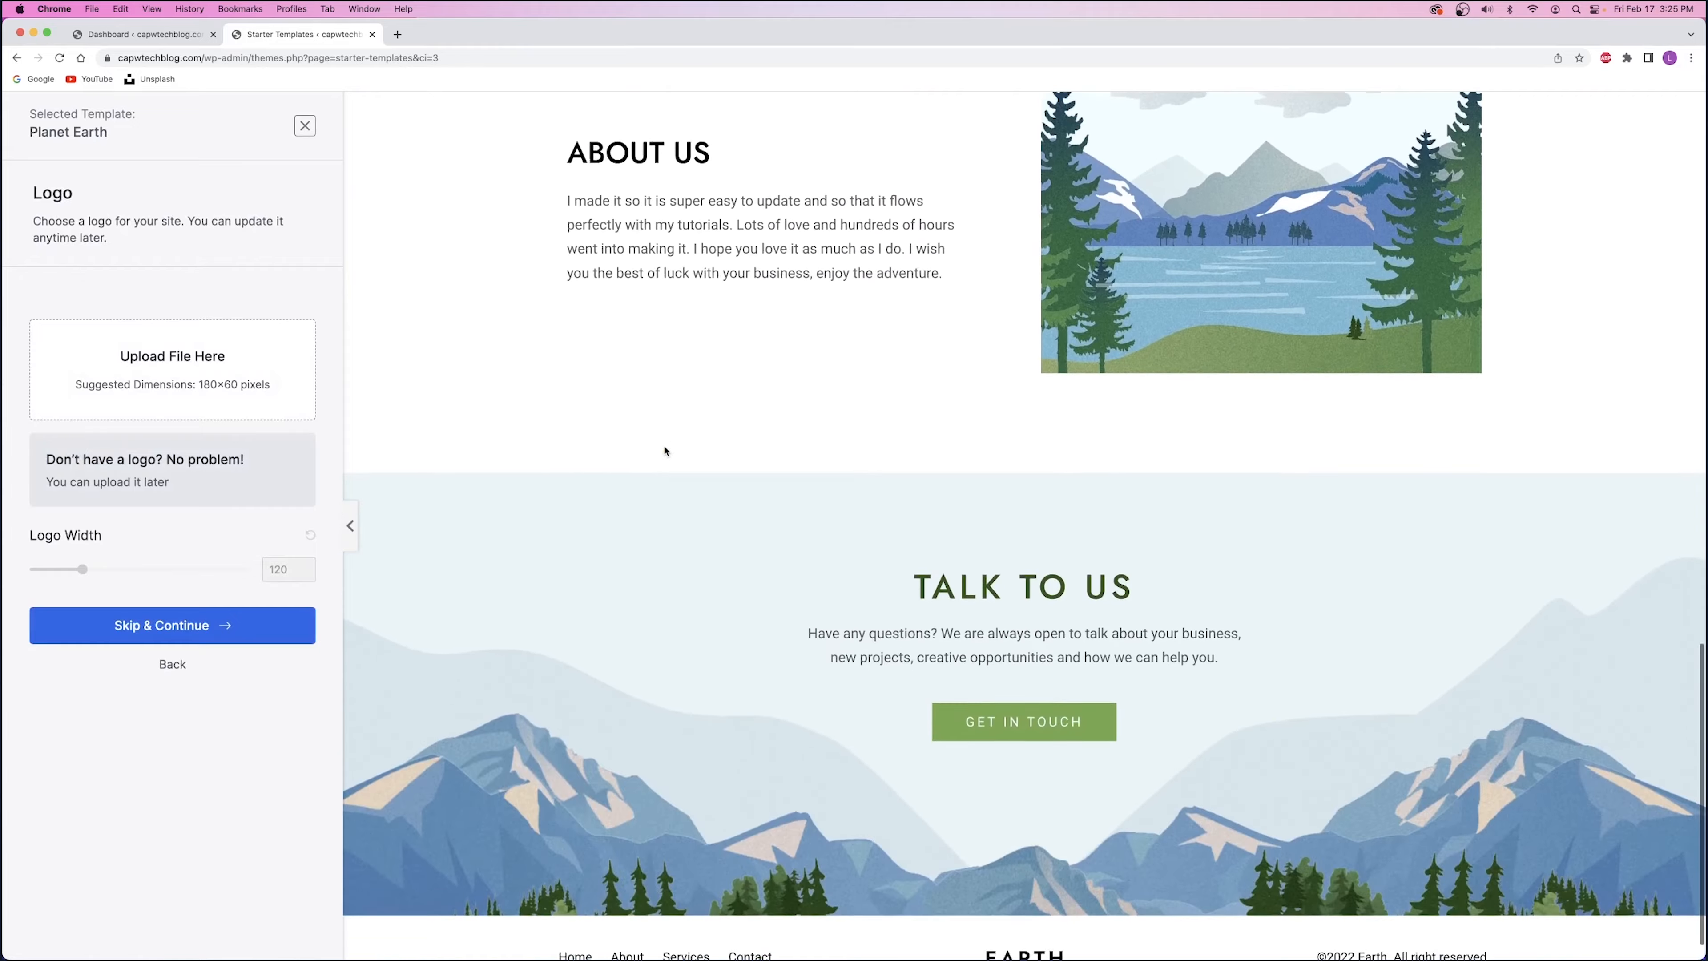
scroll(665, 450, "up", 12)
scroll(665, 451, "up", 5)
left_click(305, 125)
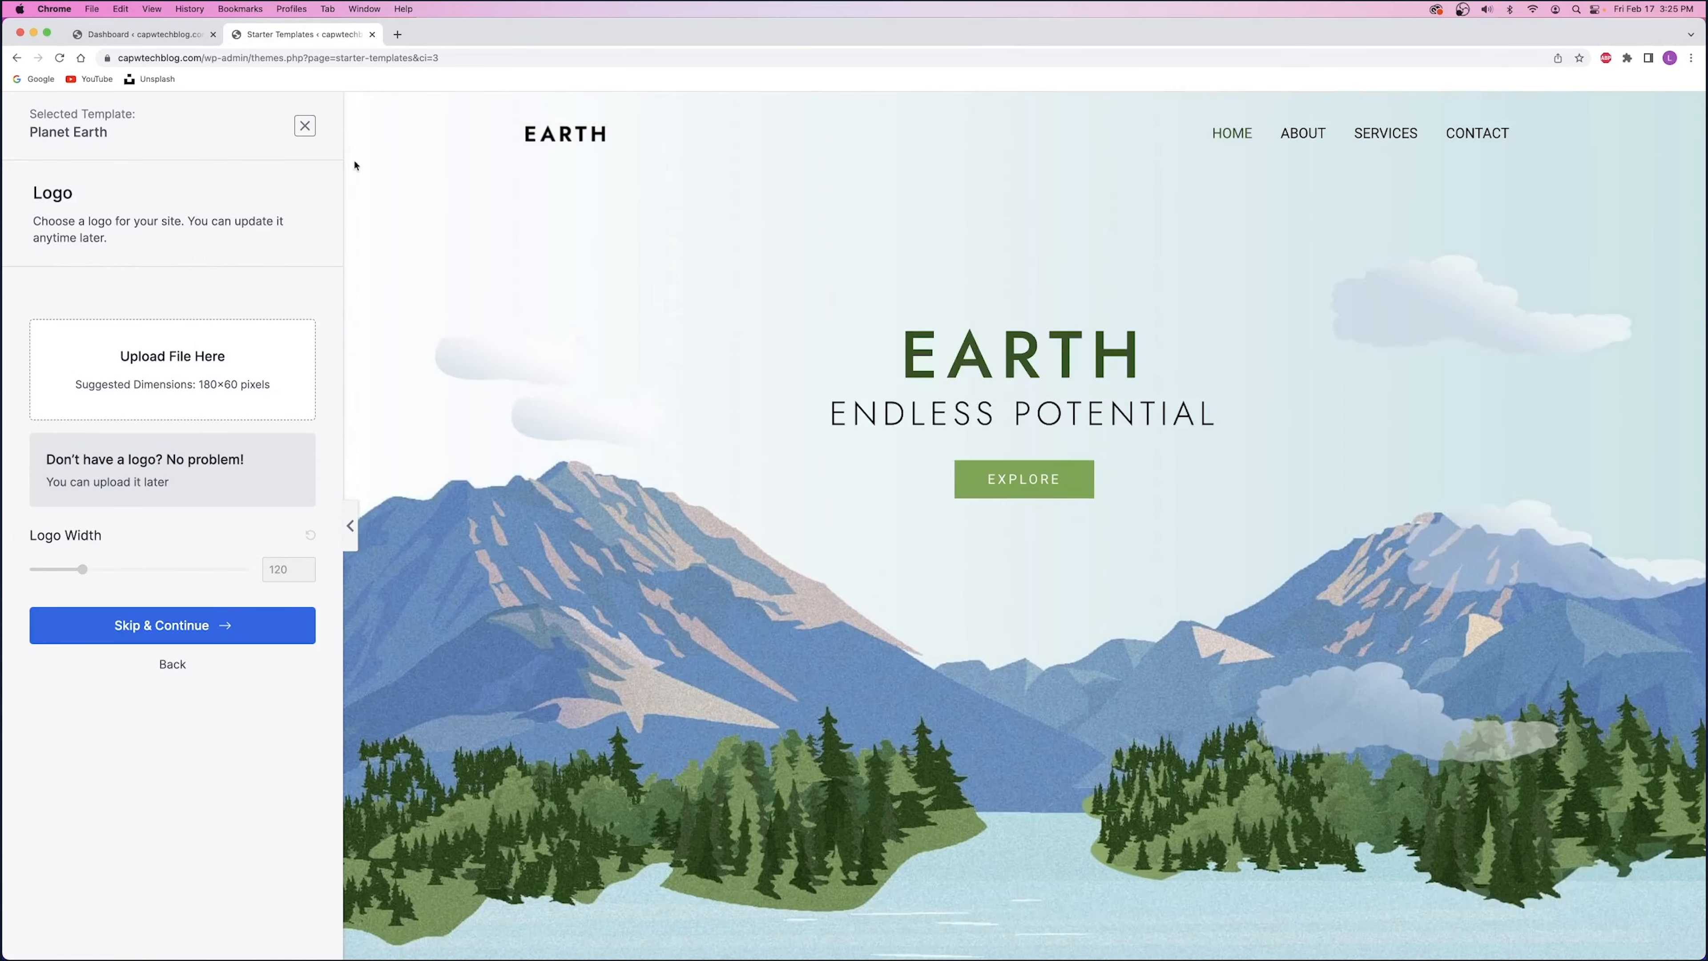
- Look through the website categories, filter the starter templates by Blog and select the Creative Blog template
scroll(854, 473, "up", 12)
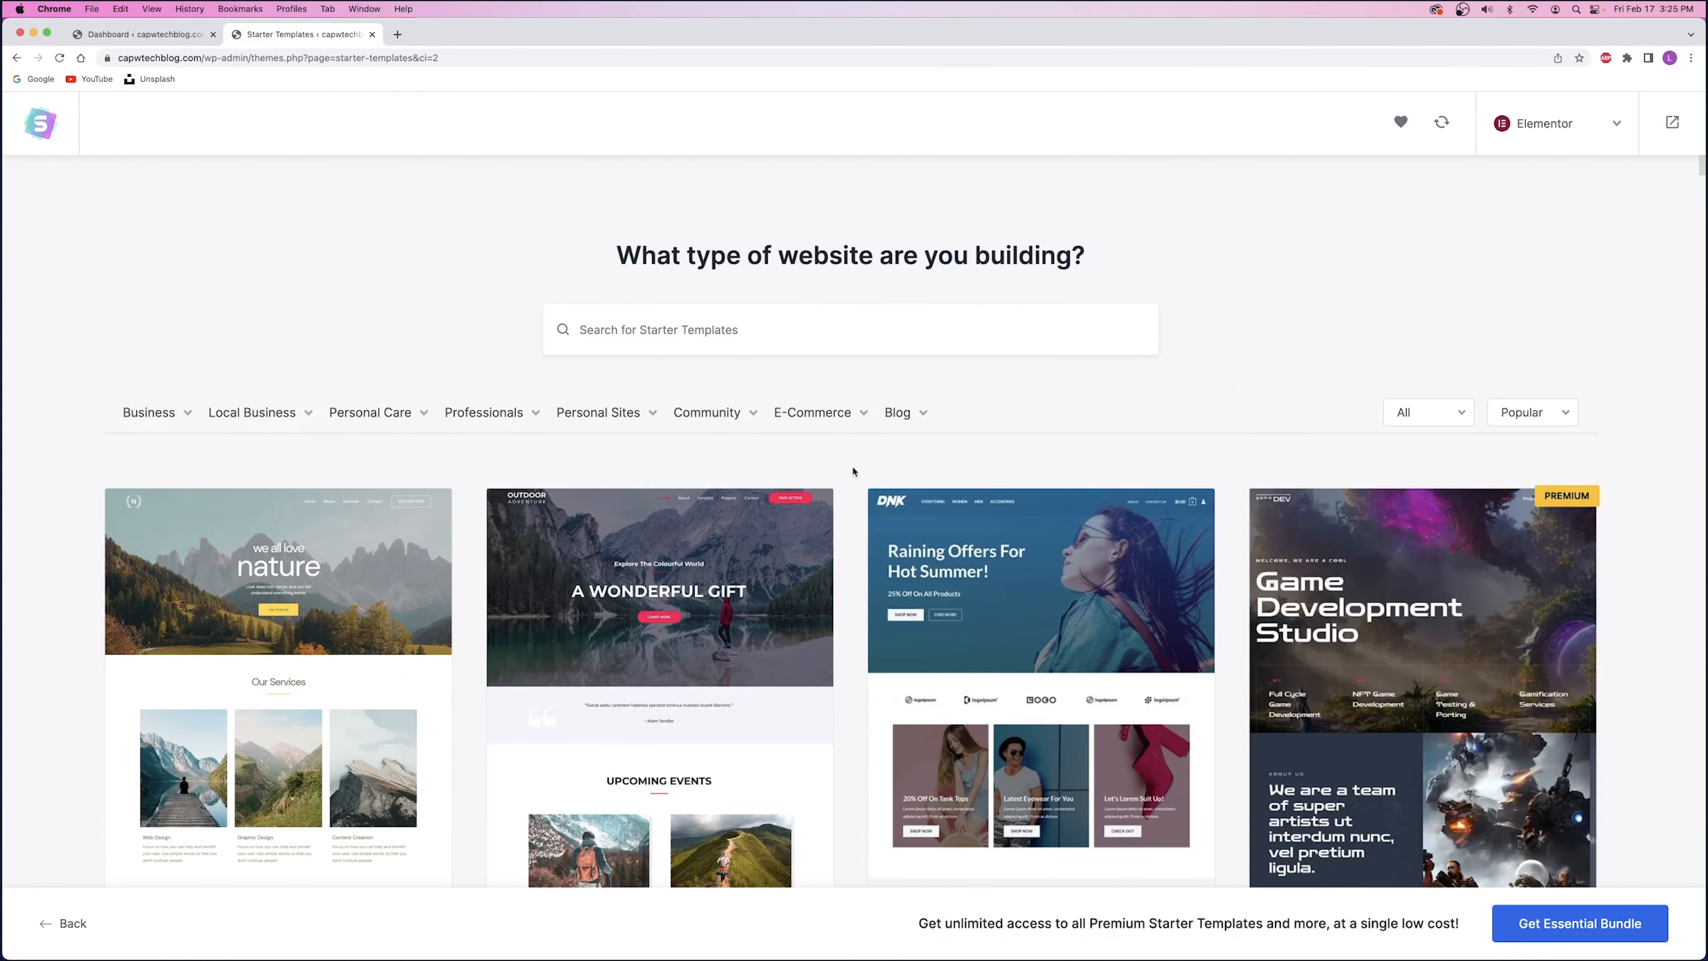
left_click(143, 413)
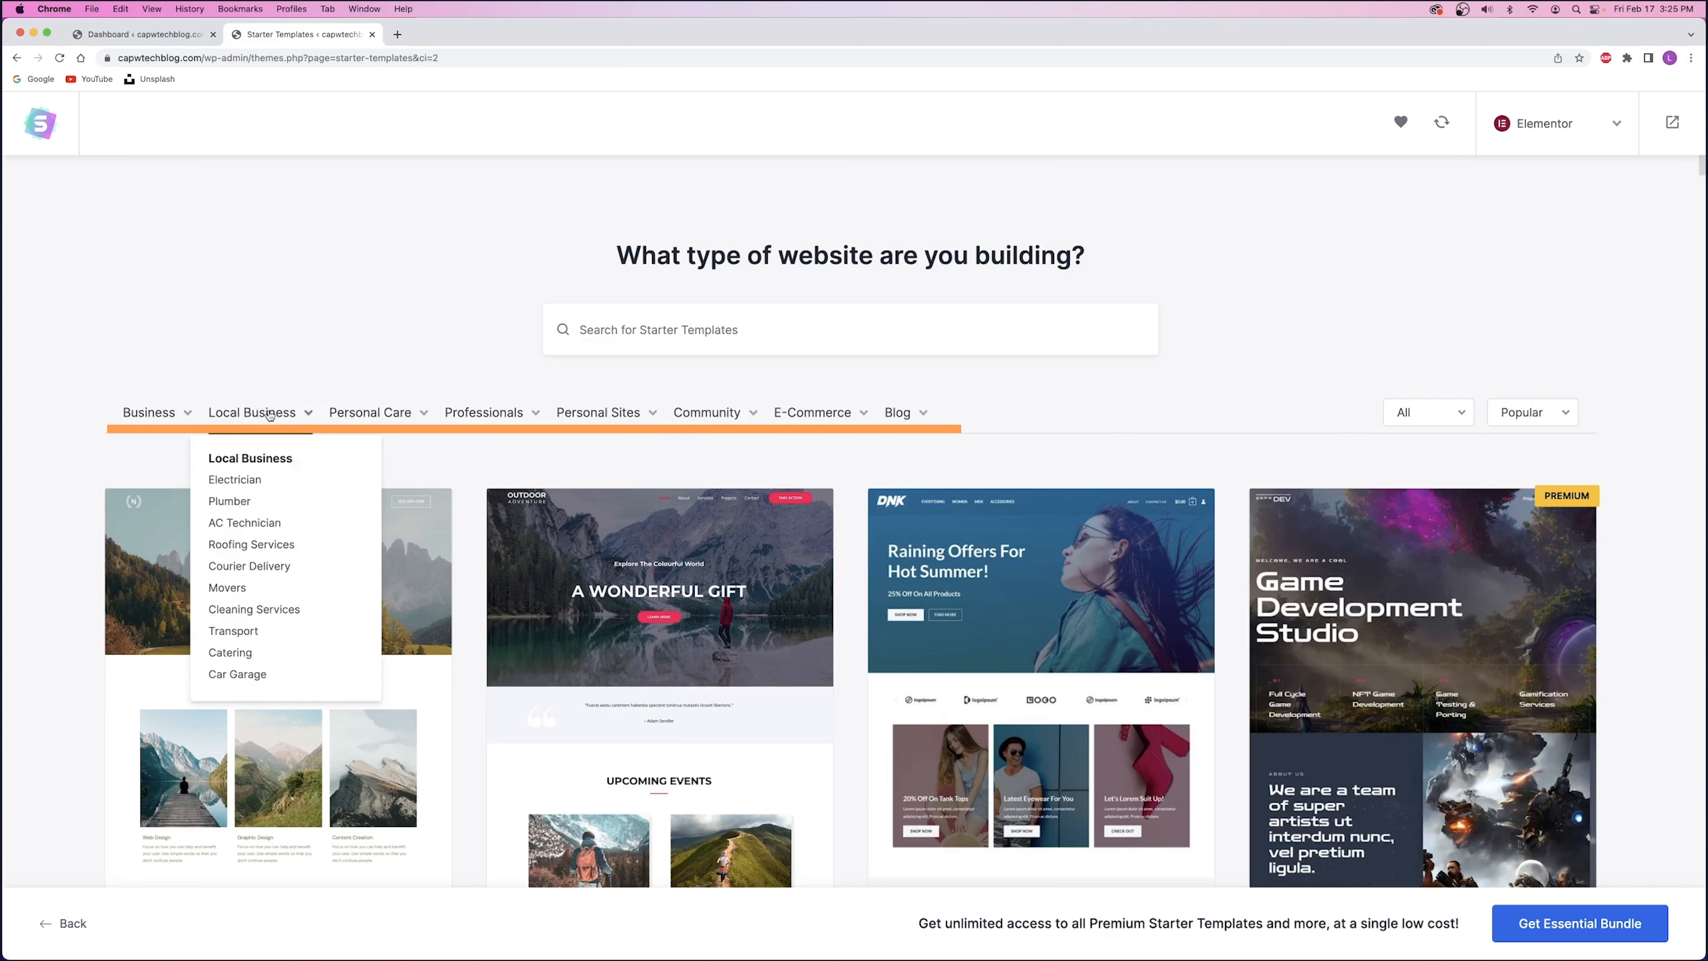
mouse_move(456, 418)
mouse_move(646, 425)
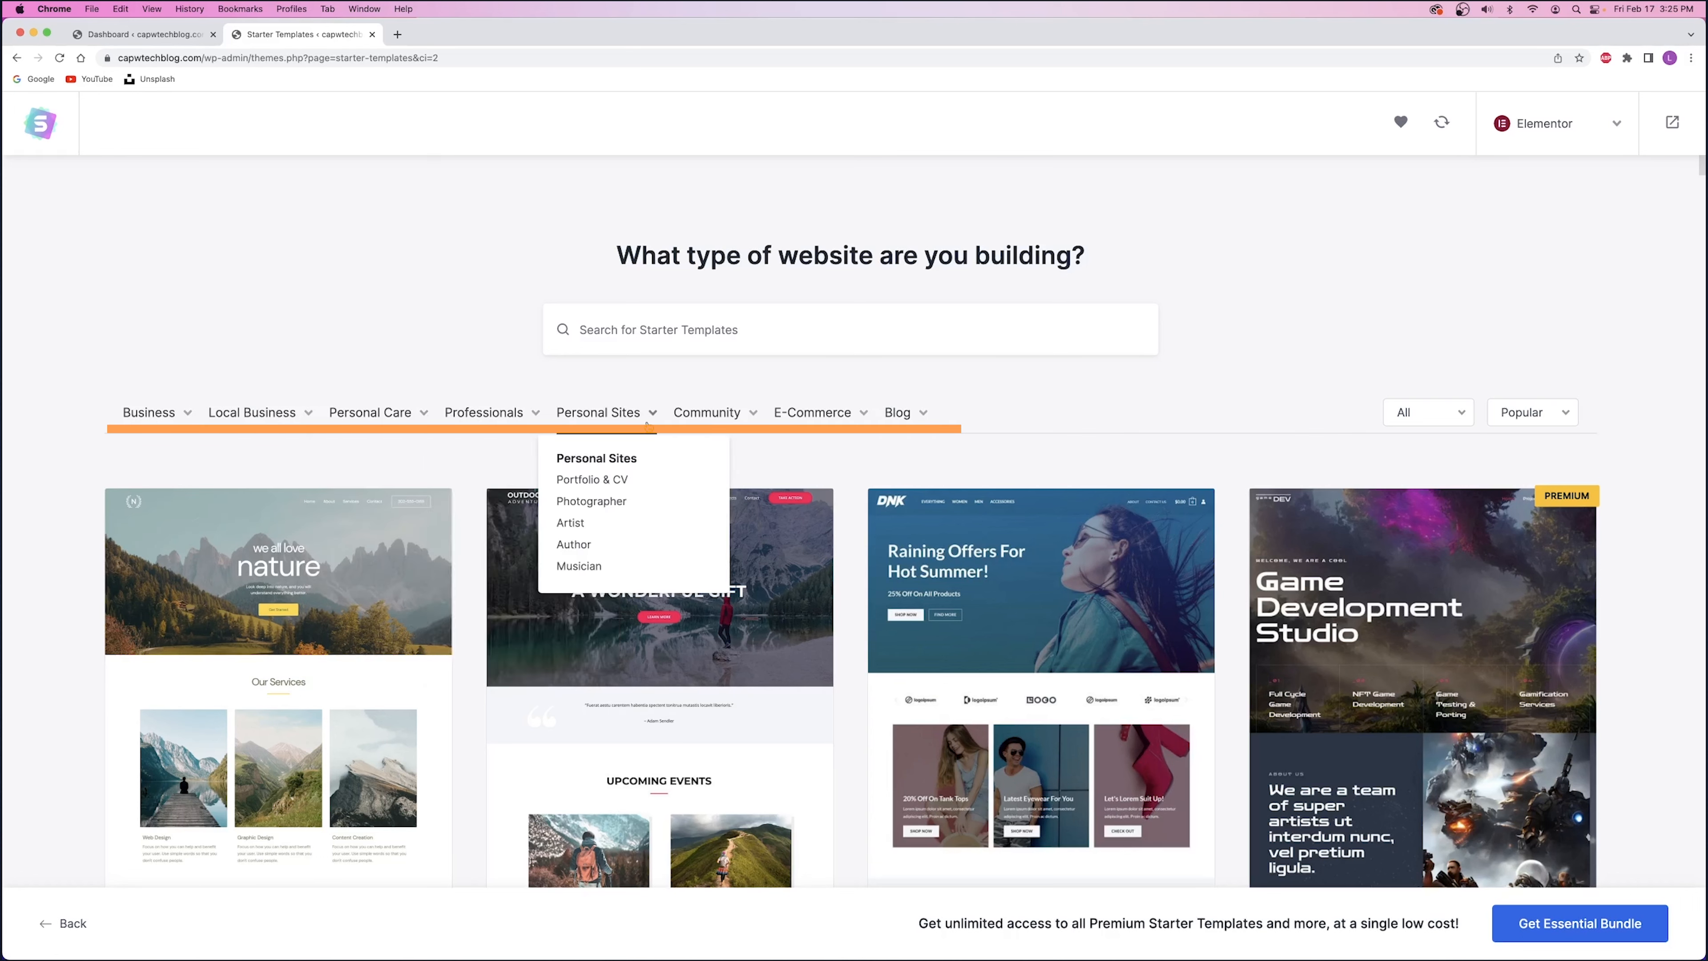
left_click(897, 413)
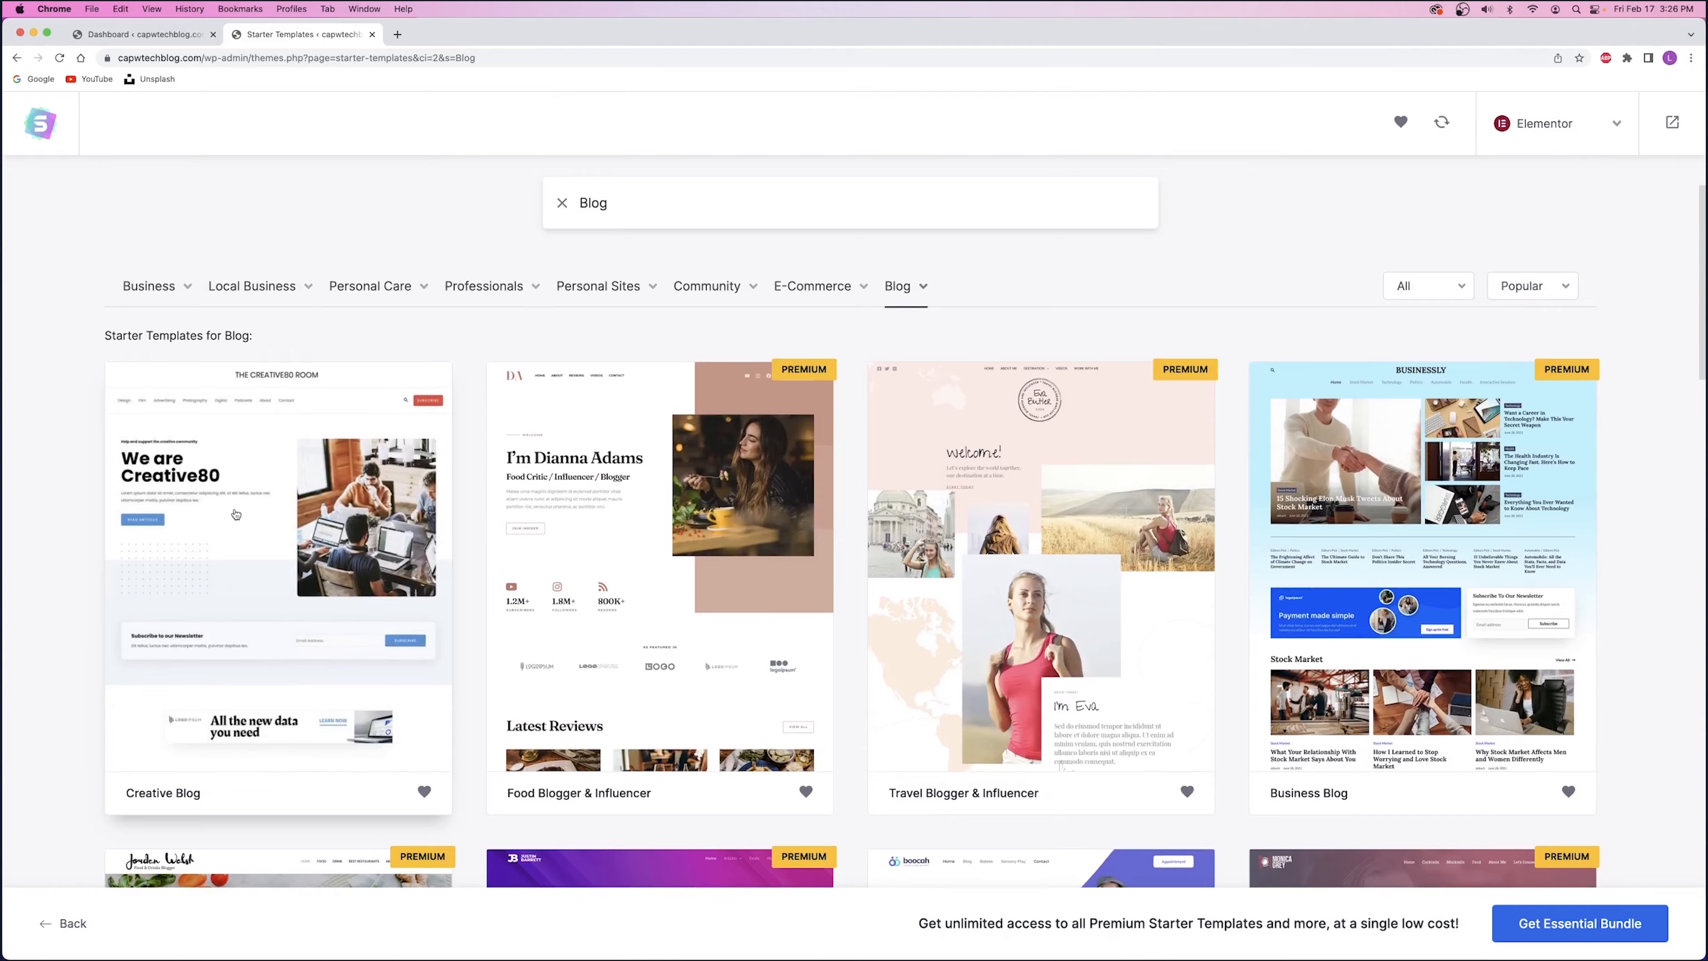
left_click(236, 508)
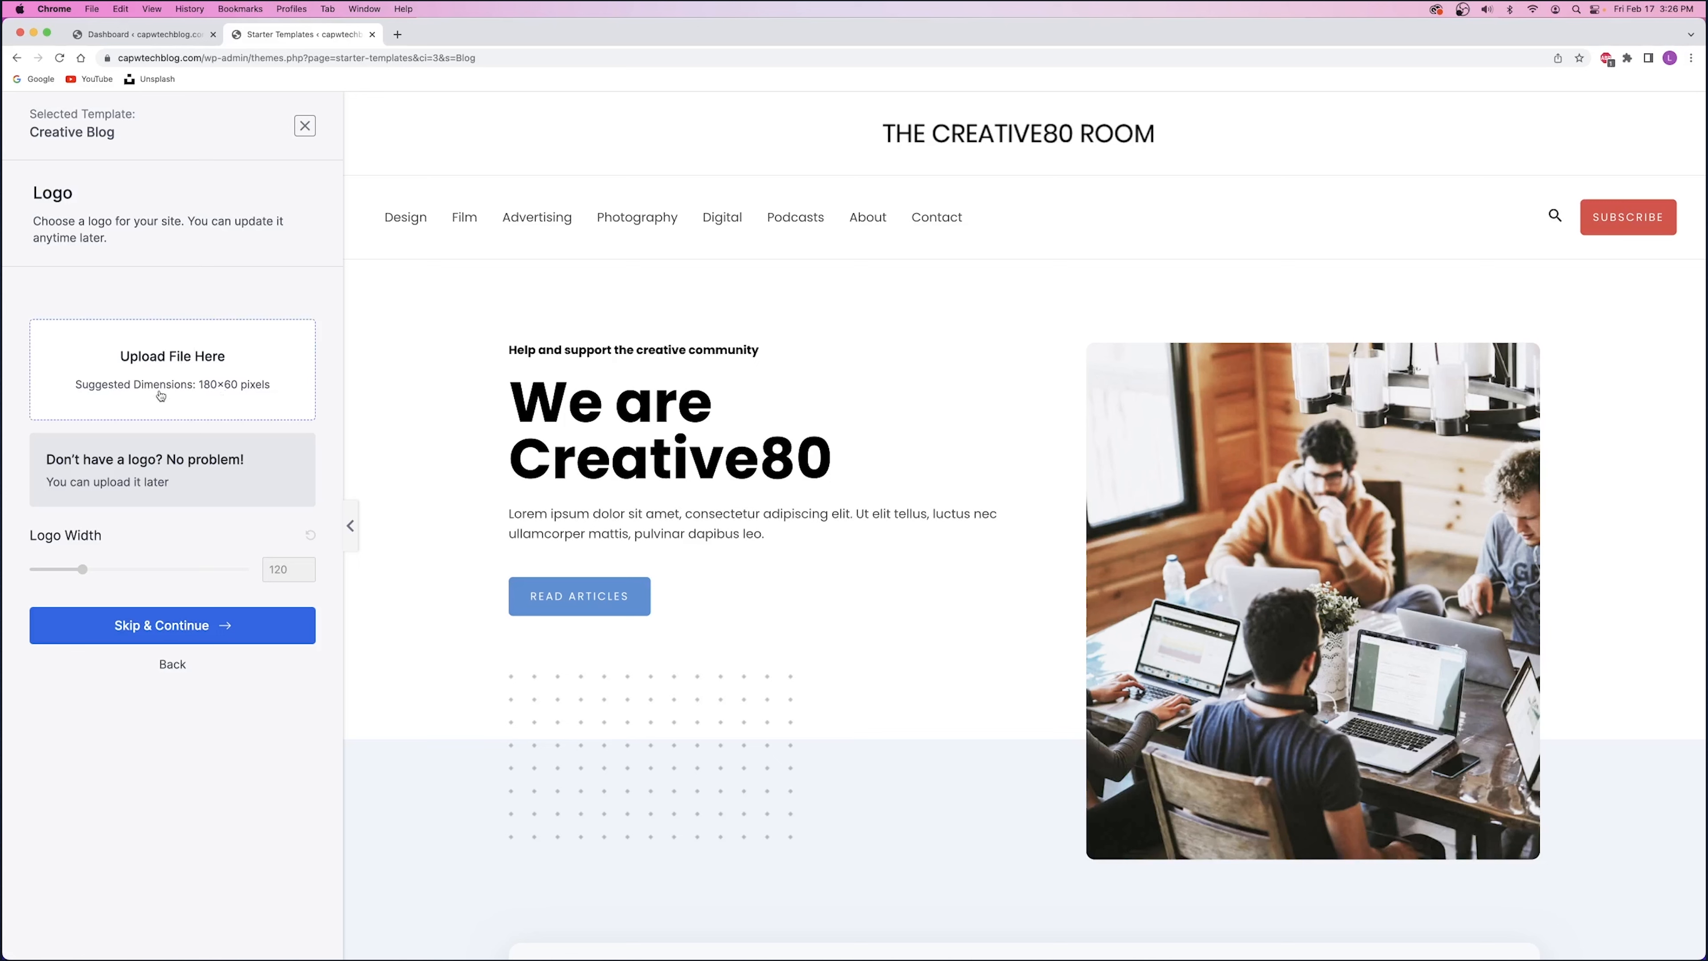
- Skip the logo upload, apply the light blue color palette and keep the default Poppins / Poppins font pair
left_click(176, 624)
left_click(79, 579)
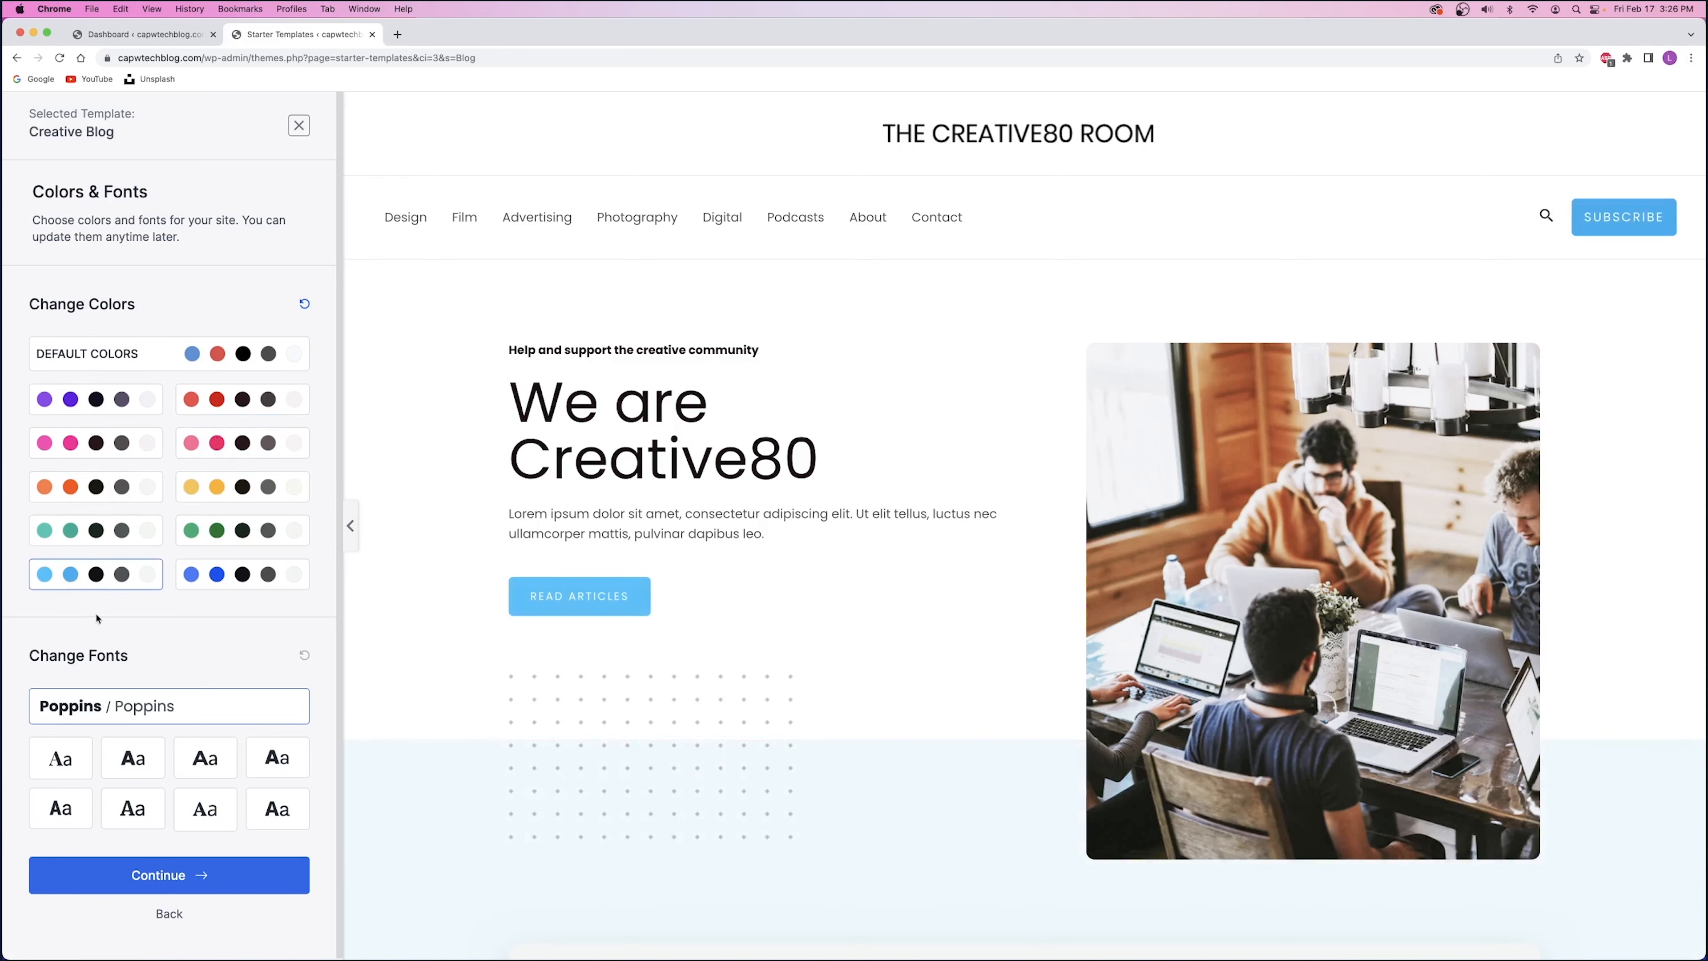
left_click(205, 756)
left_click(259, 756)
left_click(148, 700)
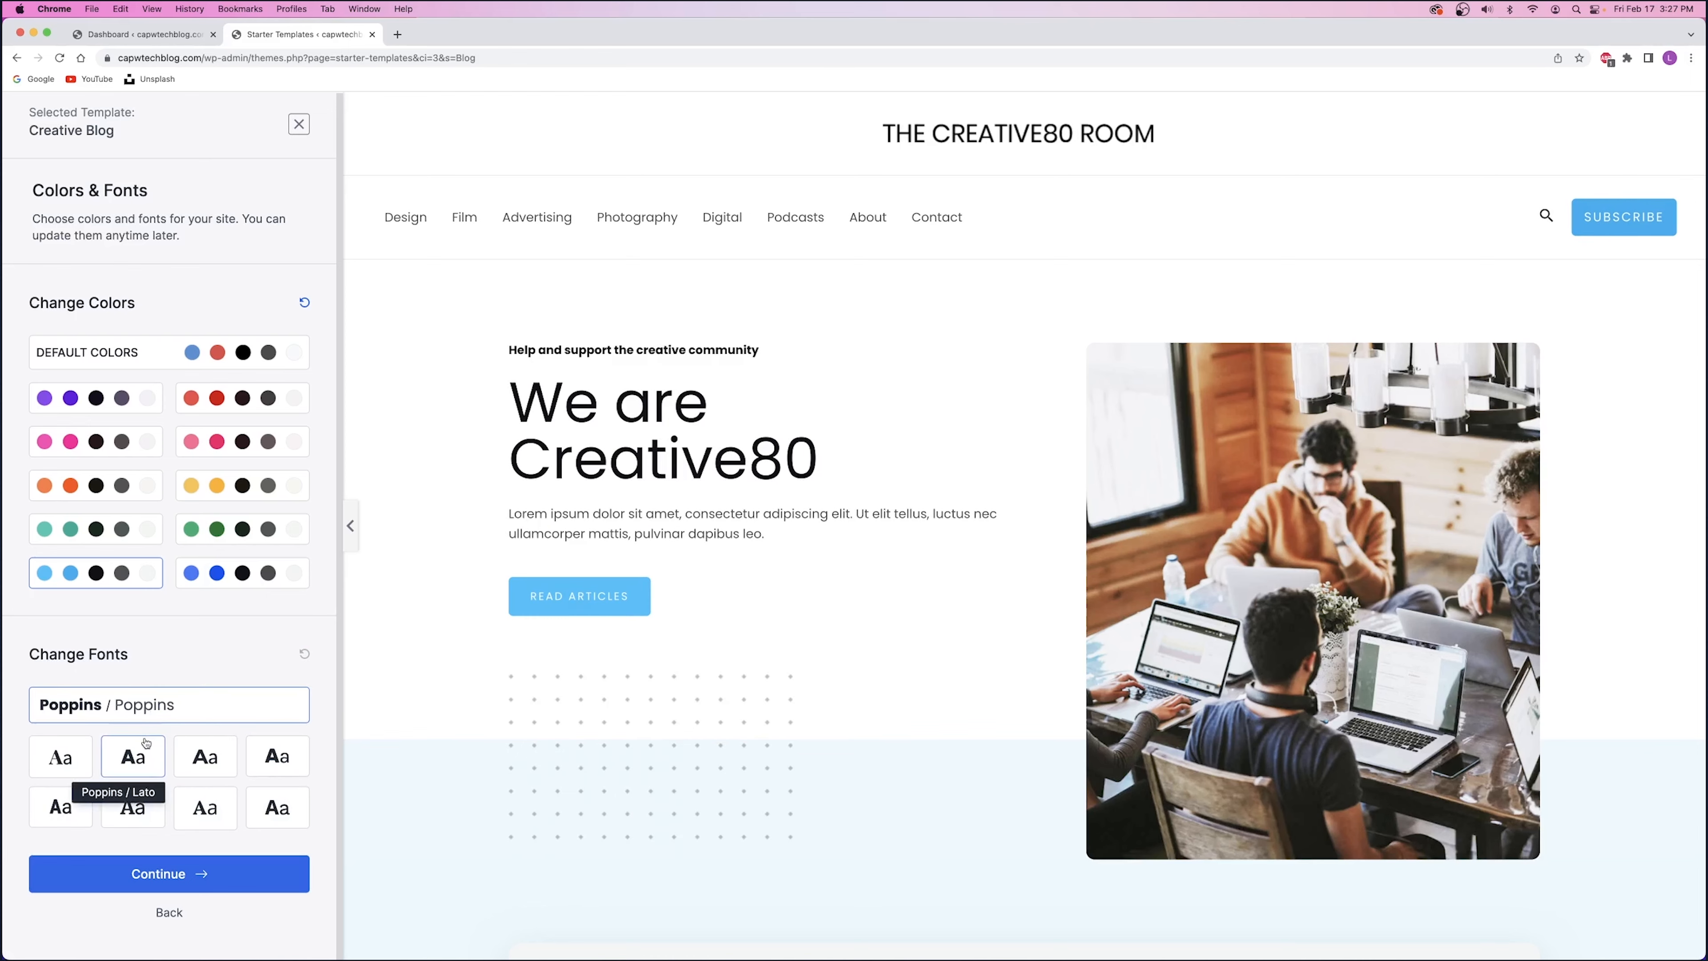
- Build the website with the Astra theme, widgets, required plugins and content, leaving Share Non-Sensitive Data off, and view the home page
left_click(168, 873)
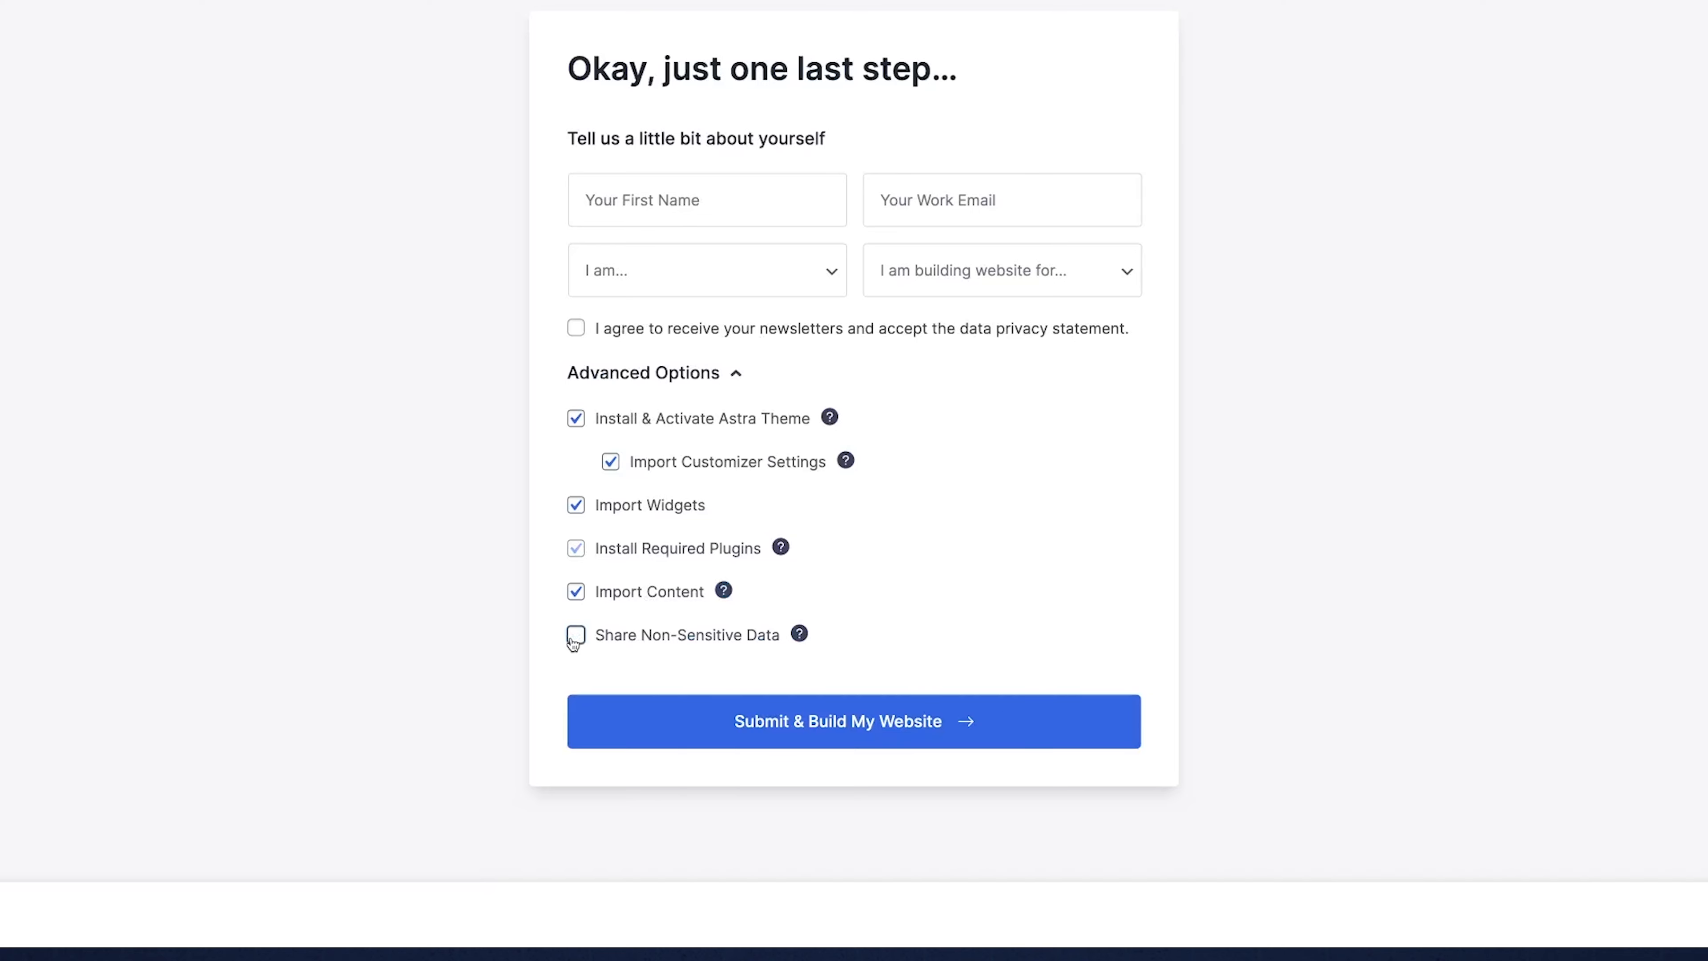
left_click(832, 727)
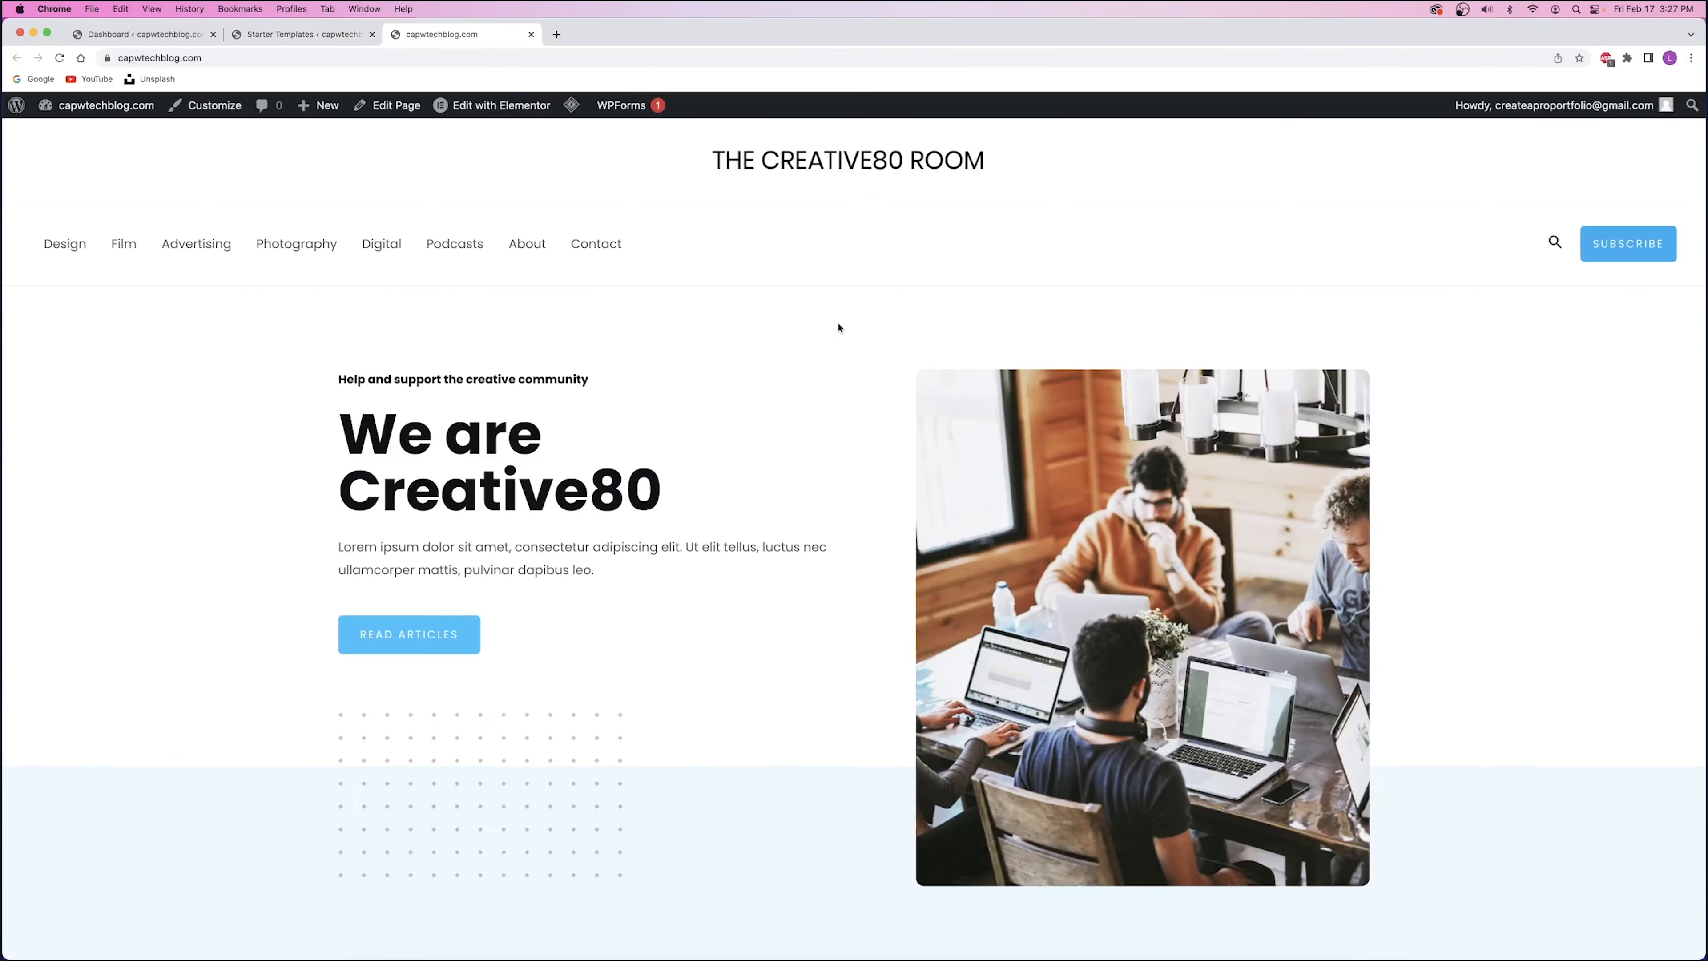
scroll(839, 328, "down", 20)
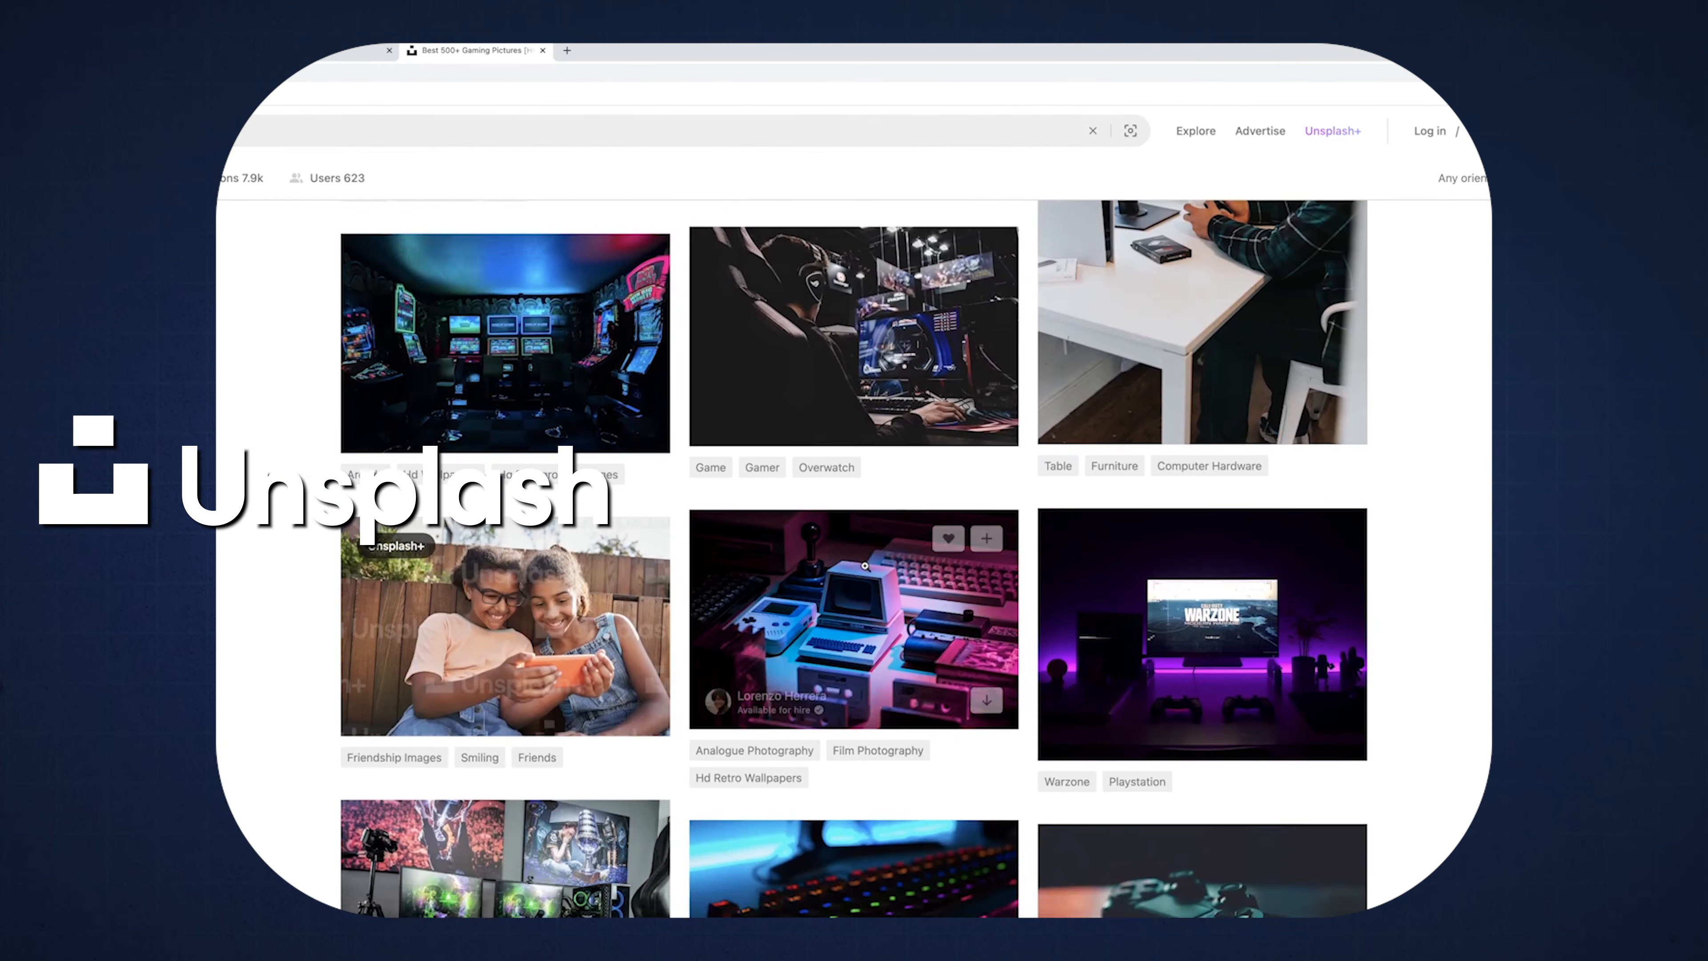
- Browse the gaming pictures on Unsplash for images suited to the blog
scroll(865, 565, "down", 8)
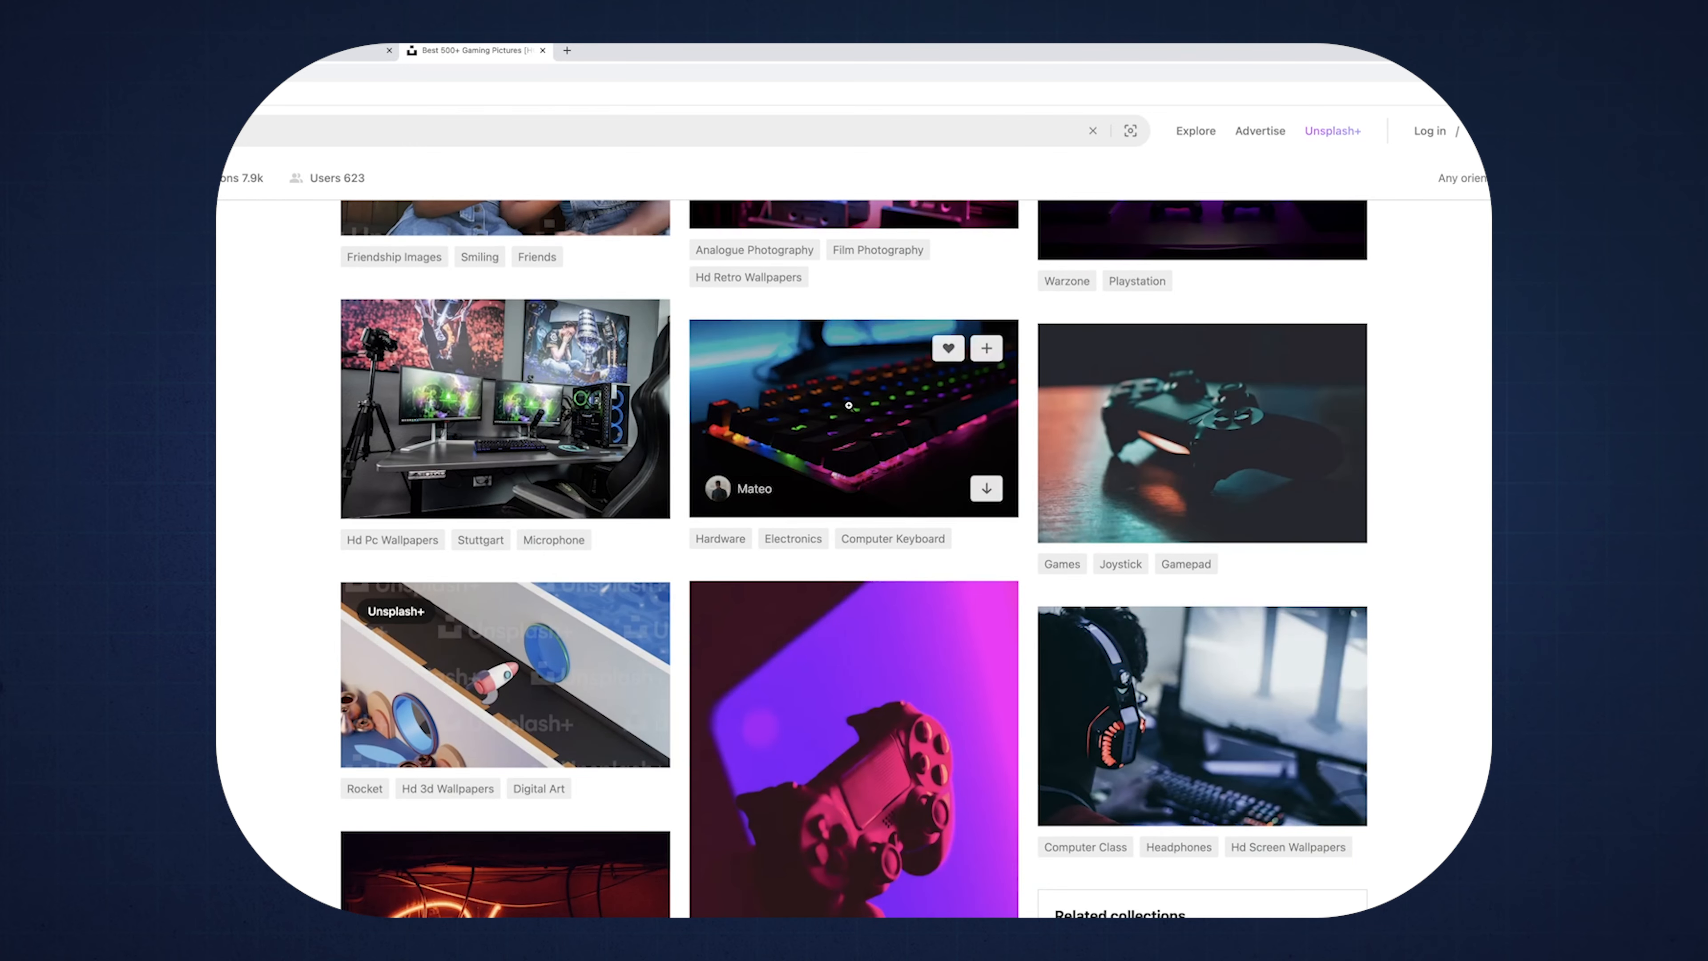
left_click(865, 538)
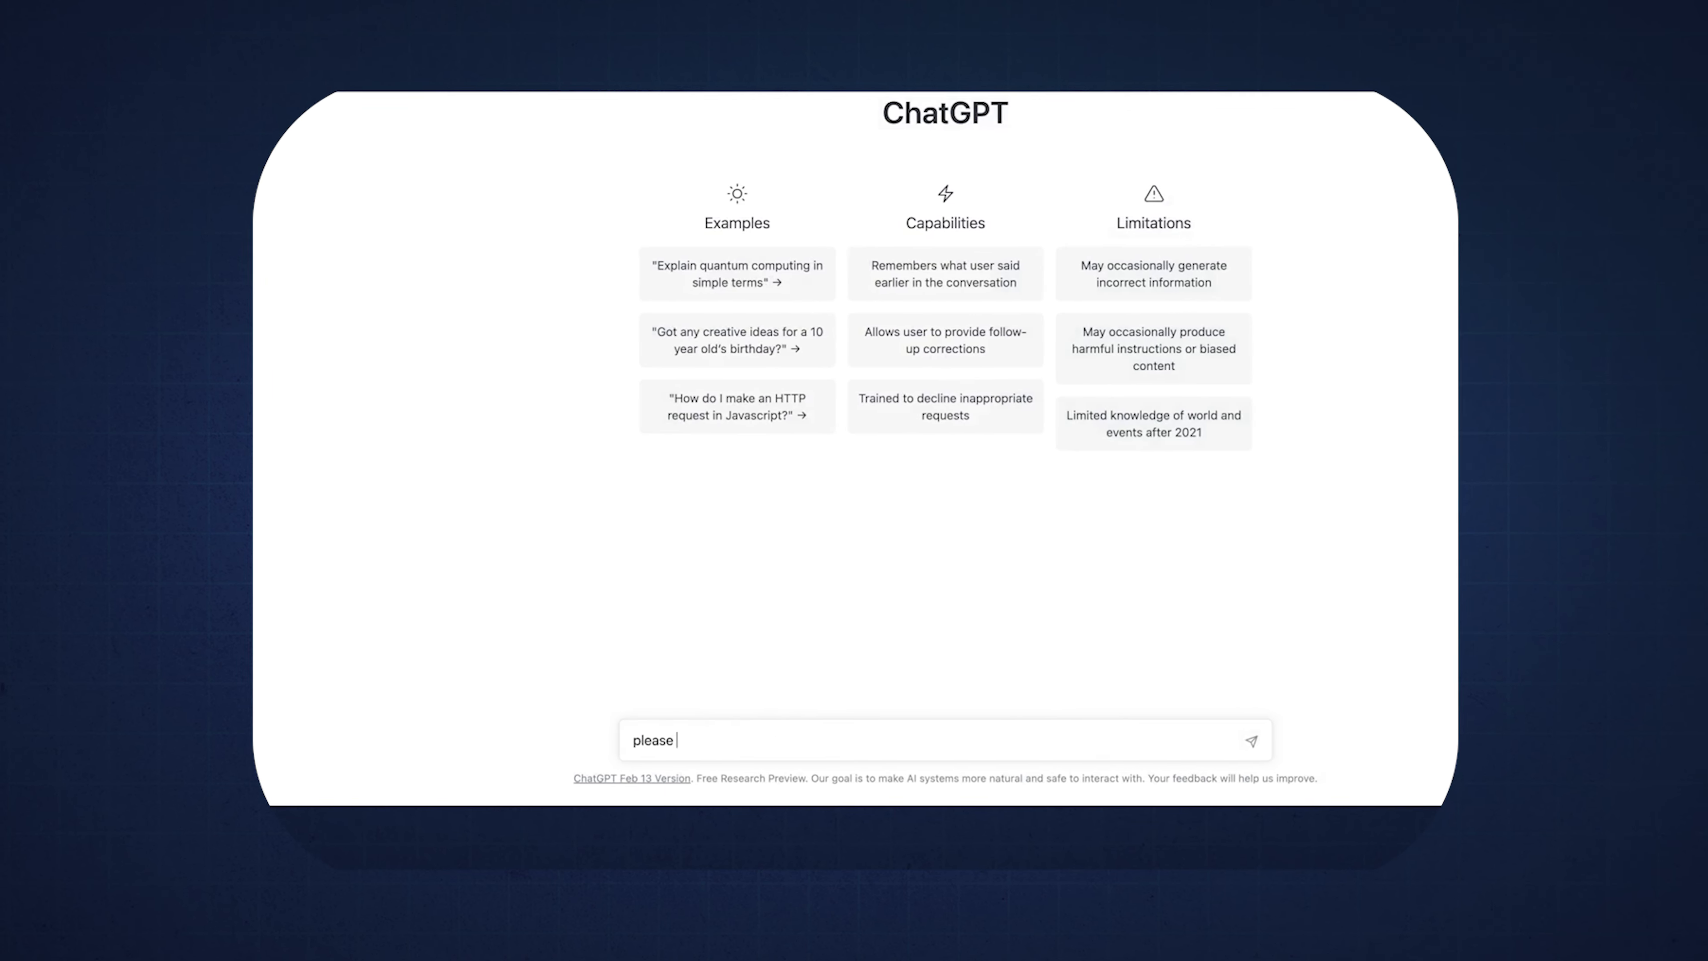
- Ask ChatGPT for a list of 30 blogging niche ideas within techy gaming for starting a new blog
type("give me a list of 30 blogging niche ideas within the techy gaming s")
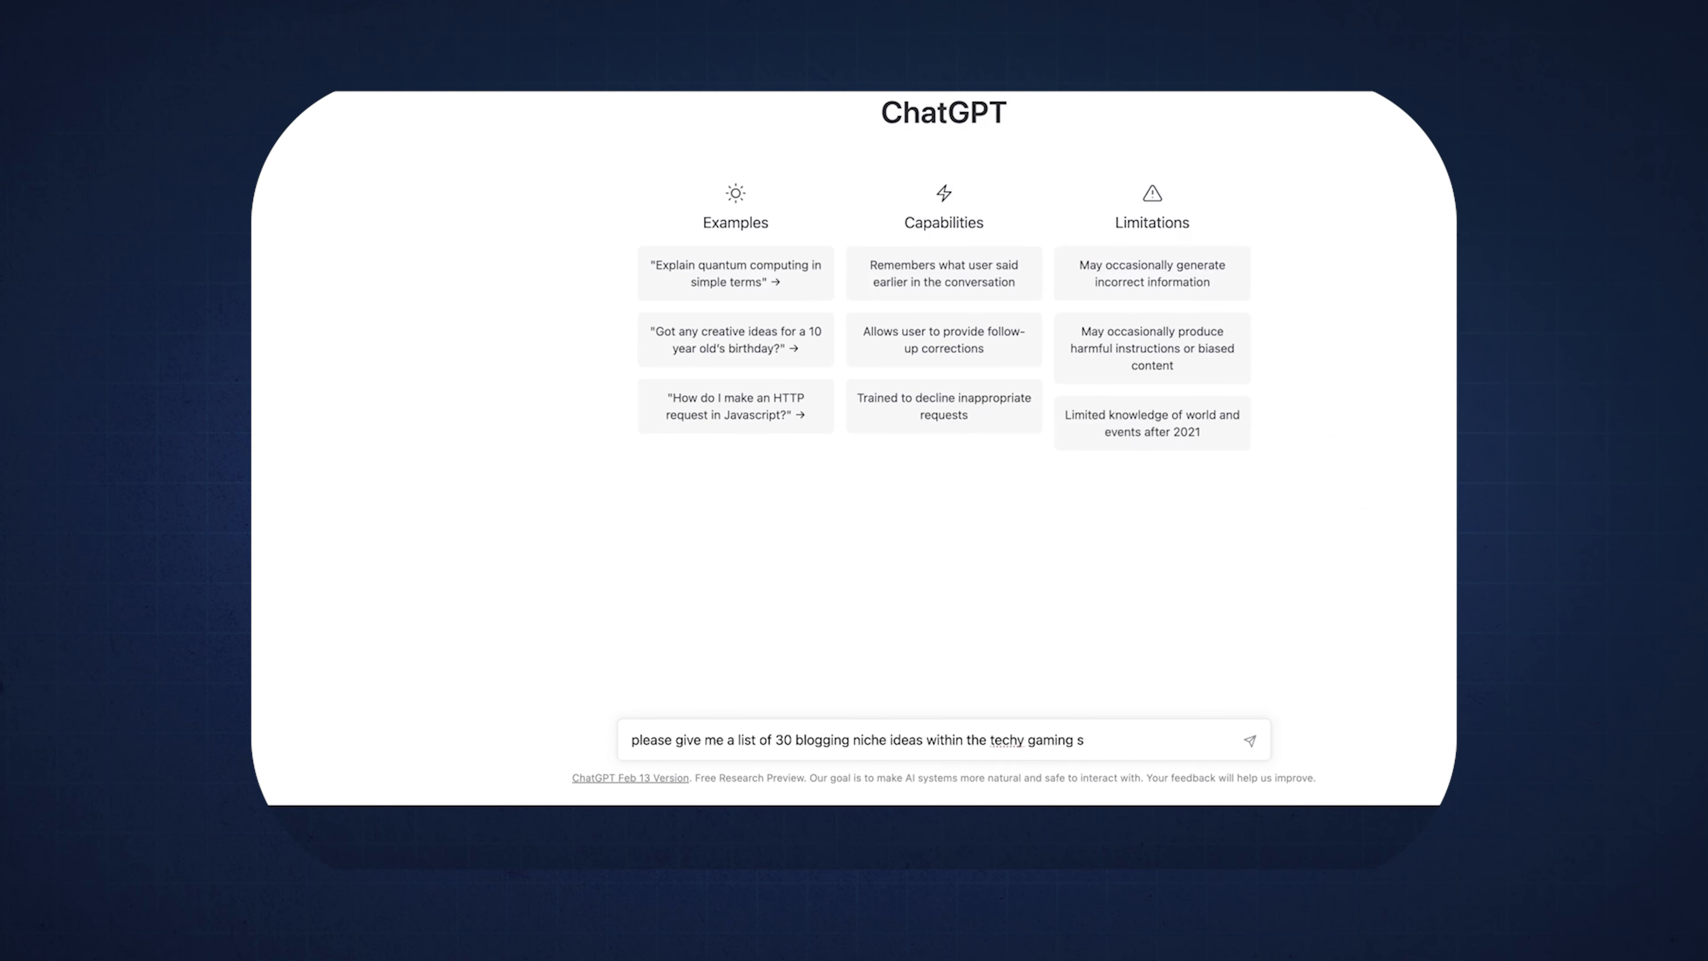
type("o i can start a new blog")
key("Return")
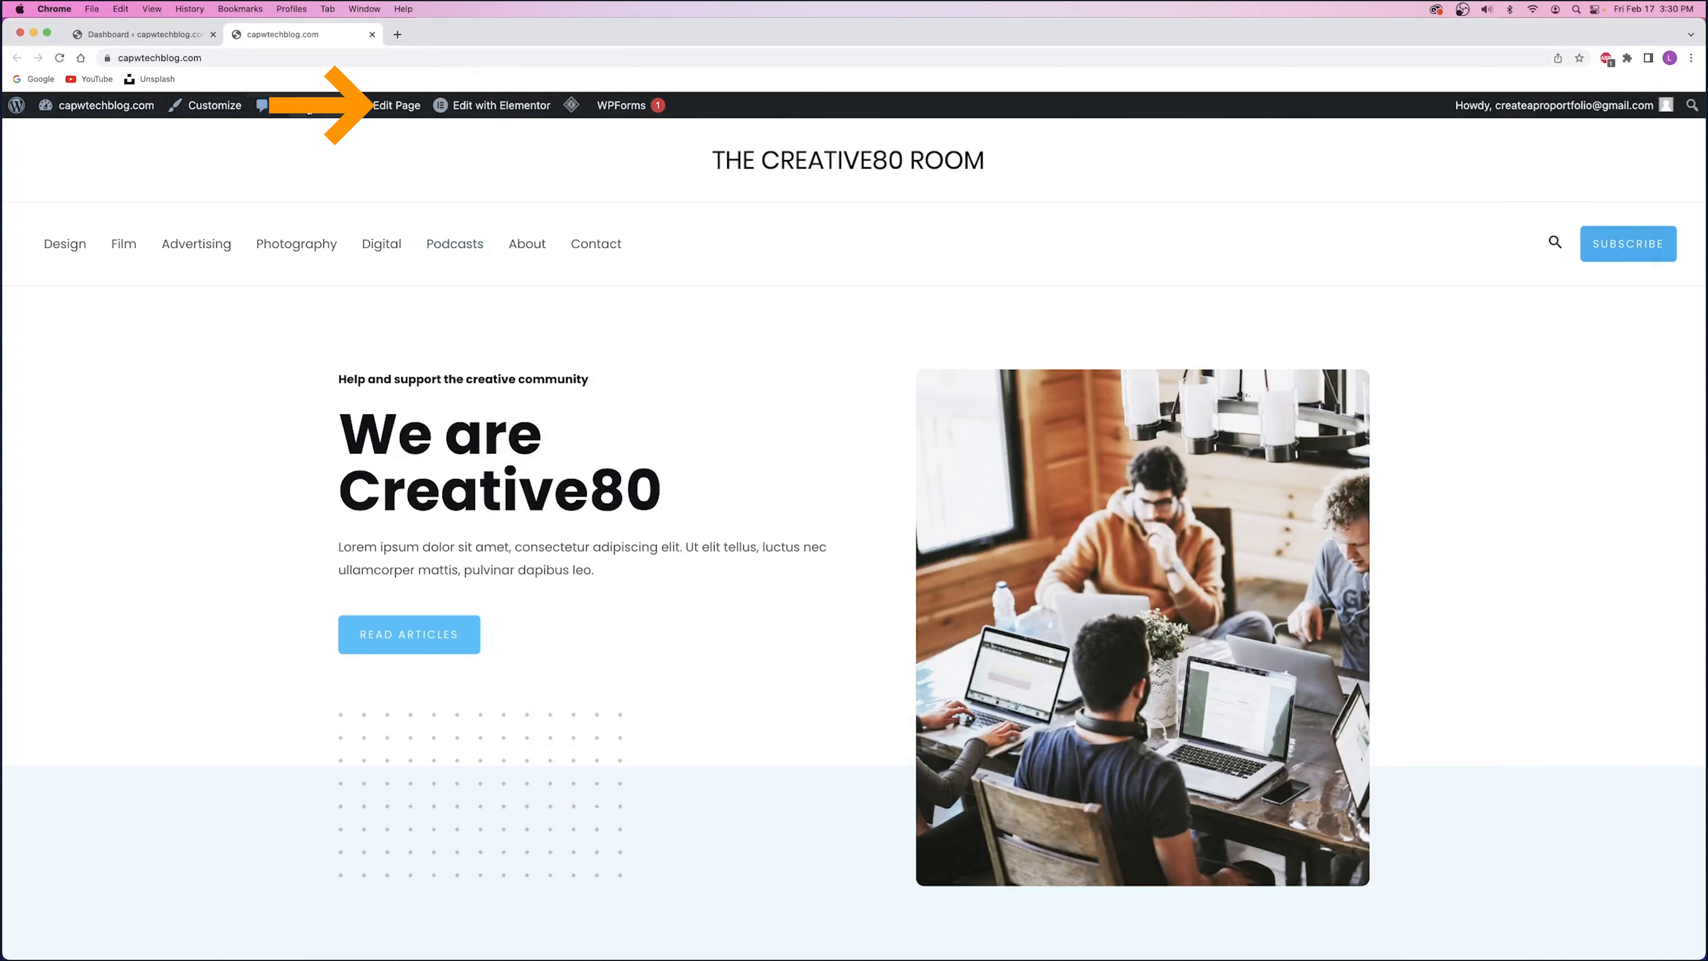
- Open the site's home page for editing with Elementor
mouse_move(464, 105)
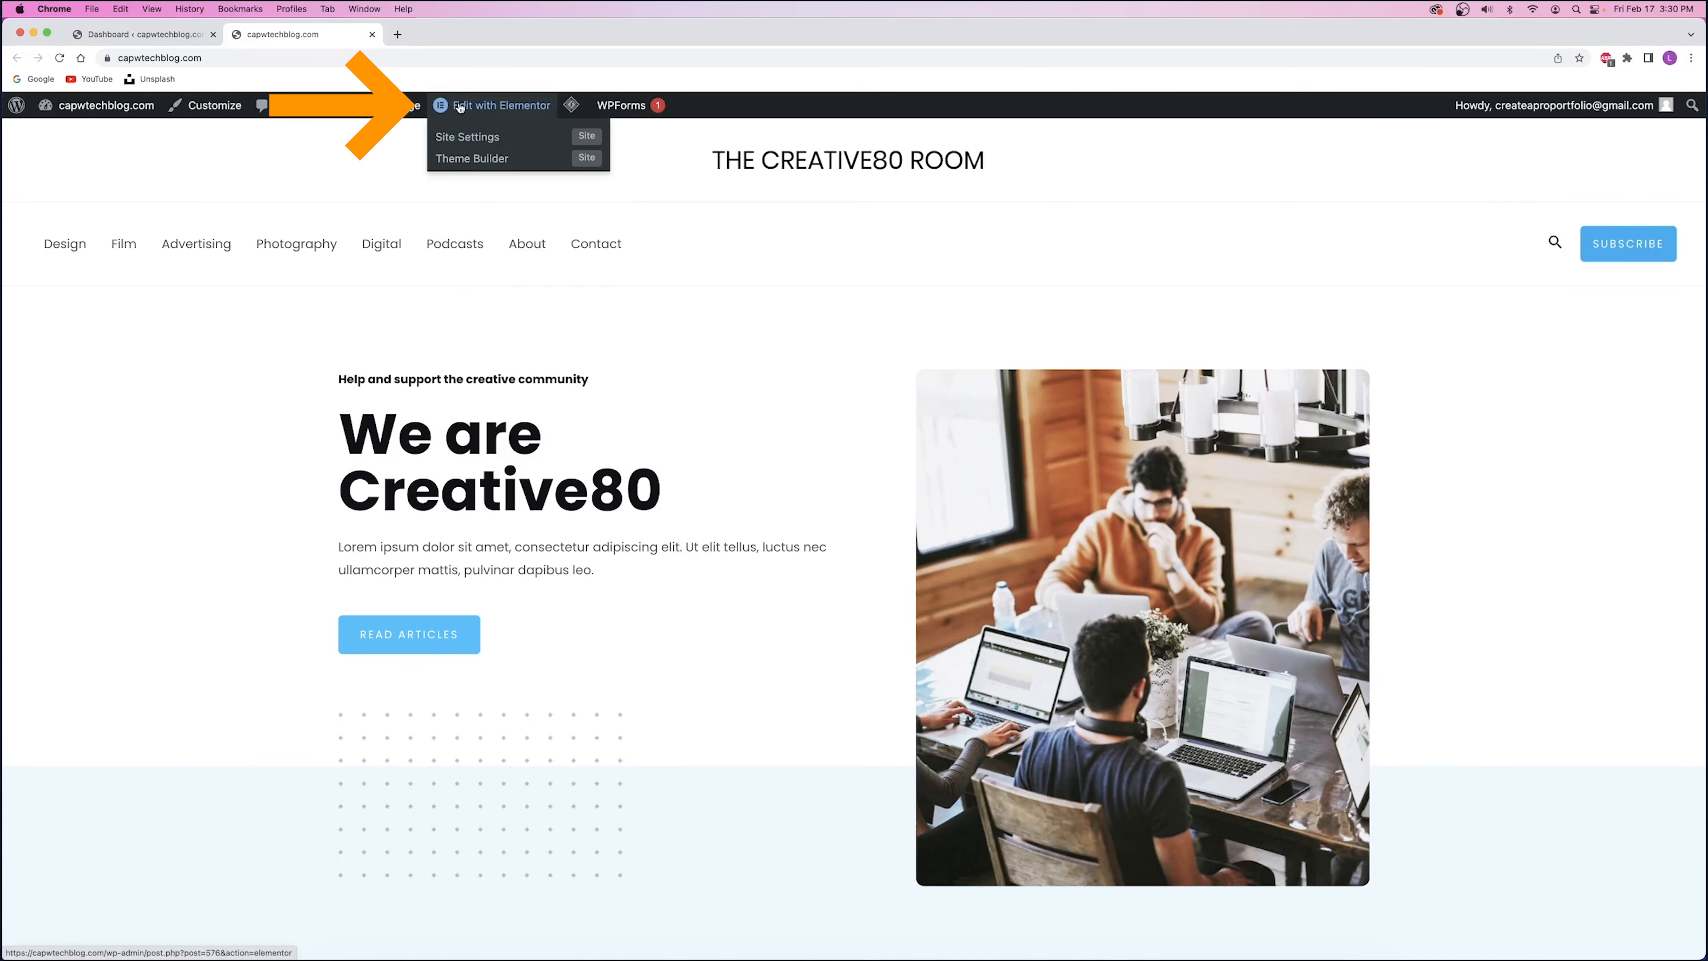
left_click(462, 107)
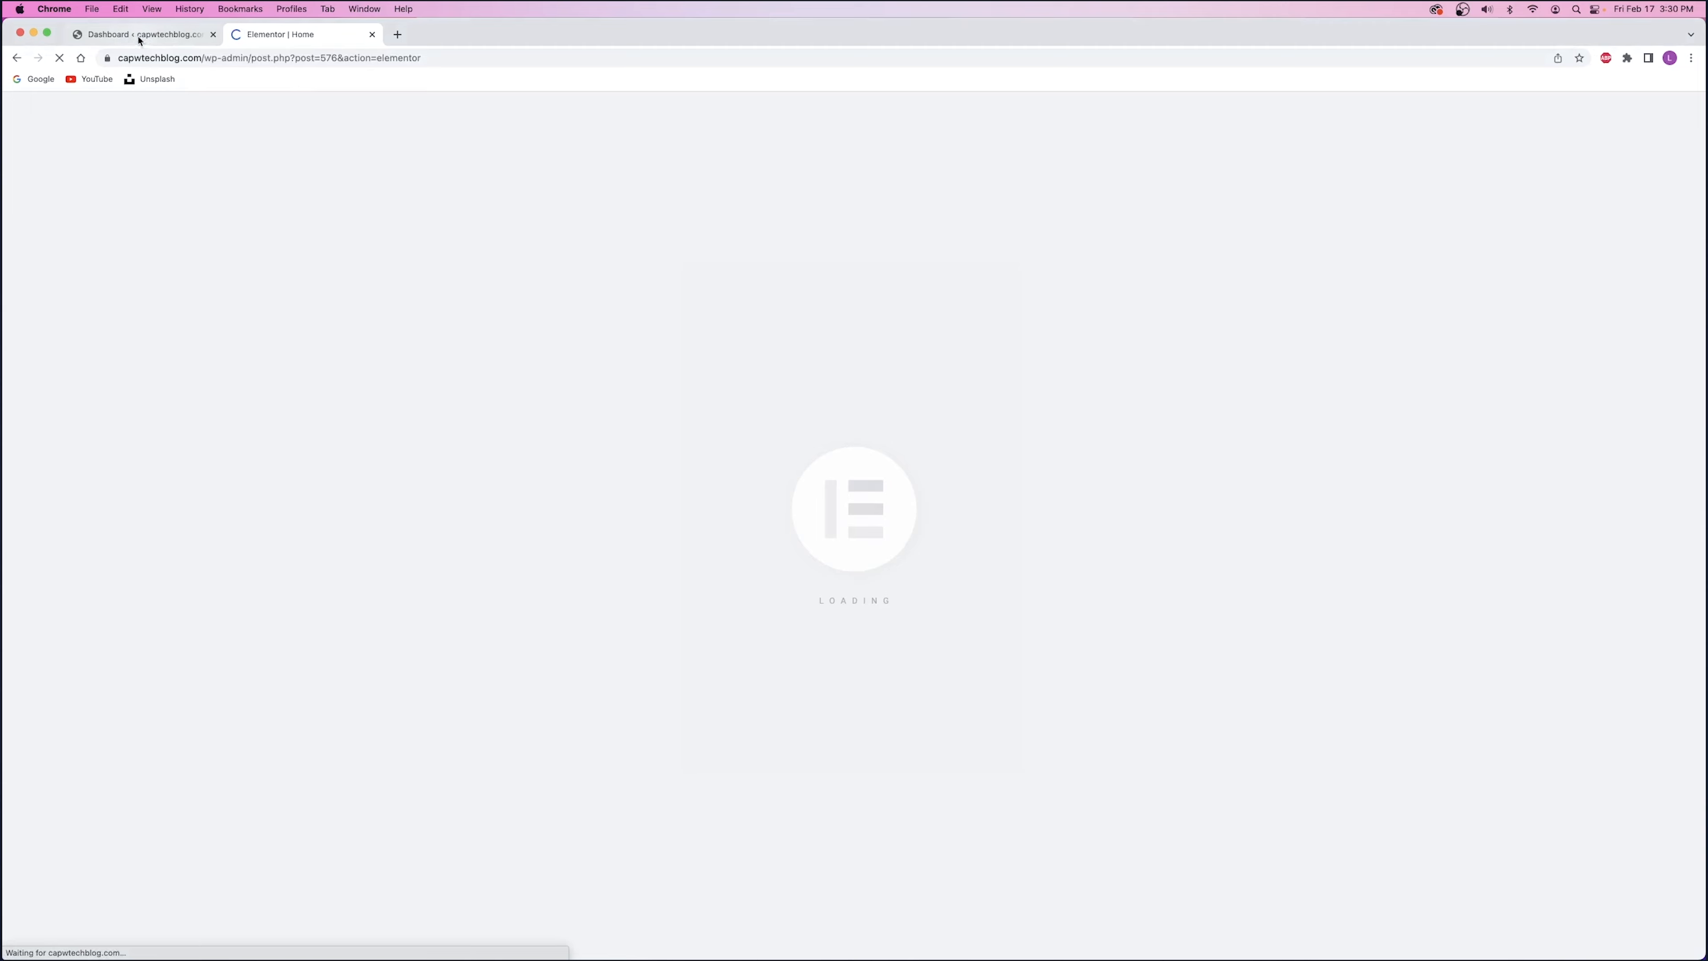
- Open the WordPress Pages list in a separate tab, check the Elementor edit option for the Home page and close the tab
left_click(139, 35)
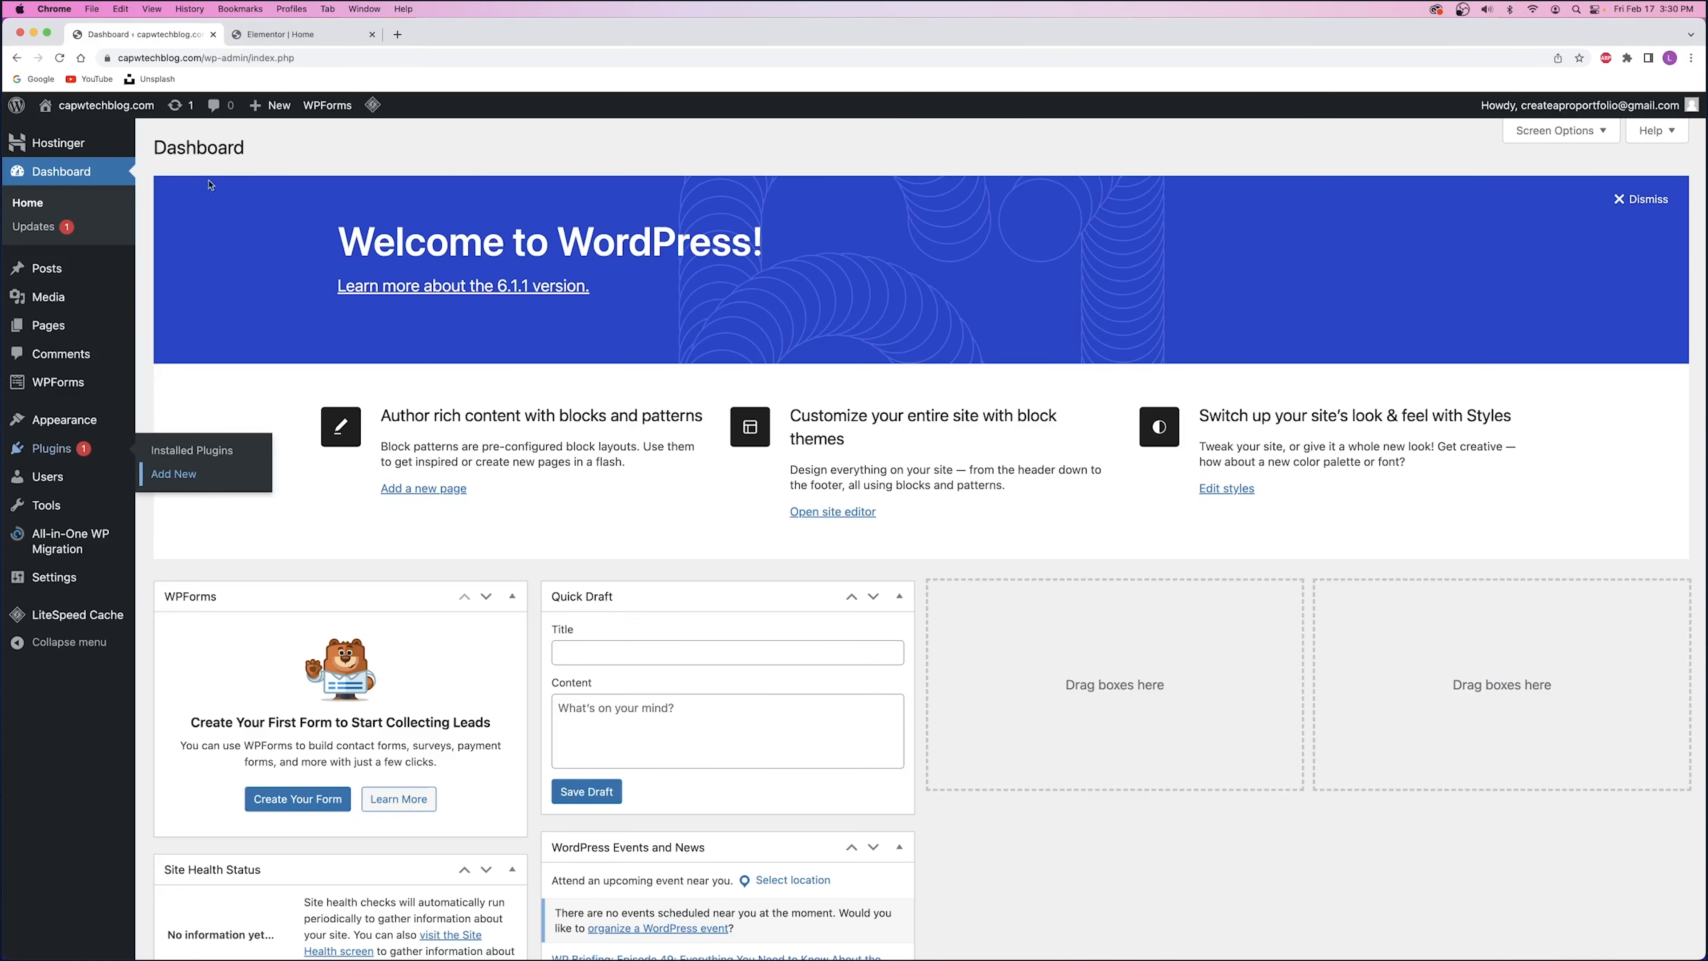
right_click(59, 326)
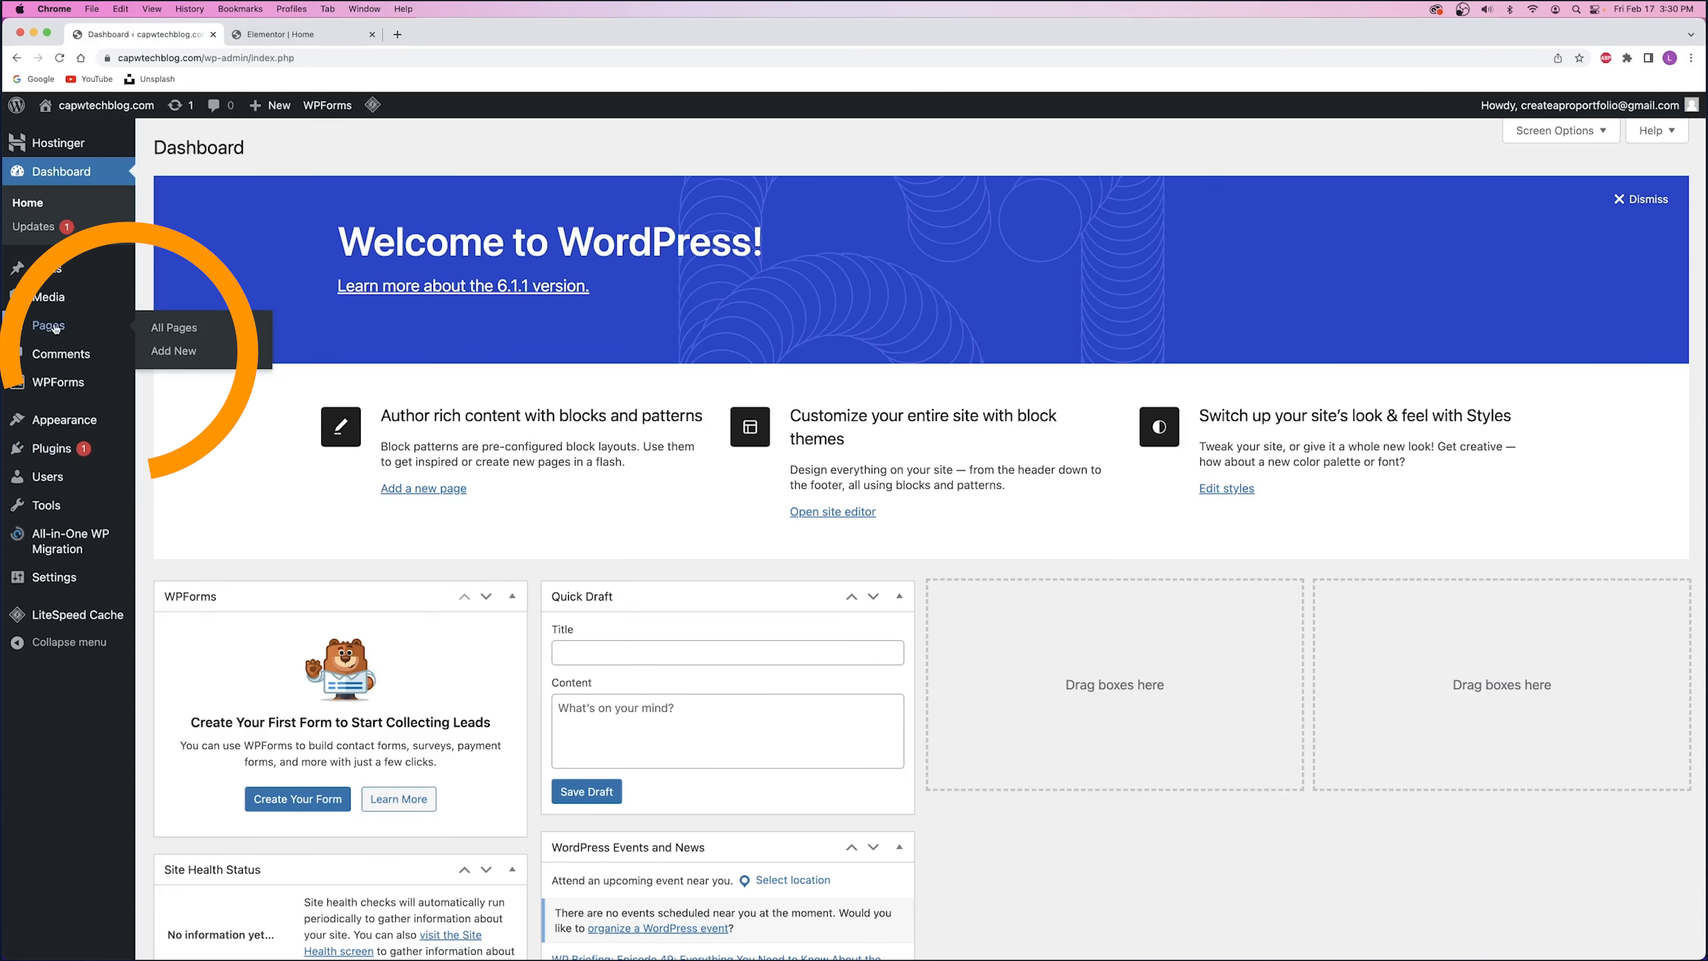
left_click(101, 332)
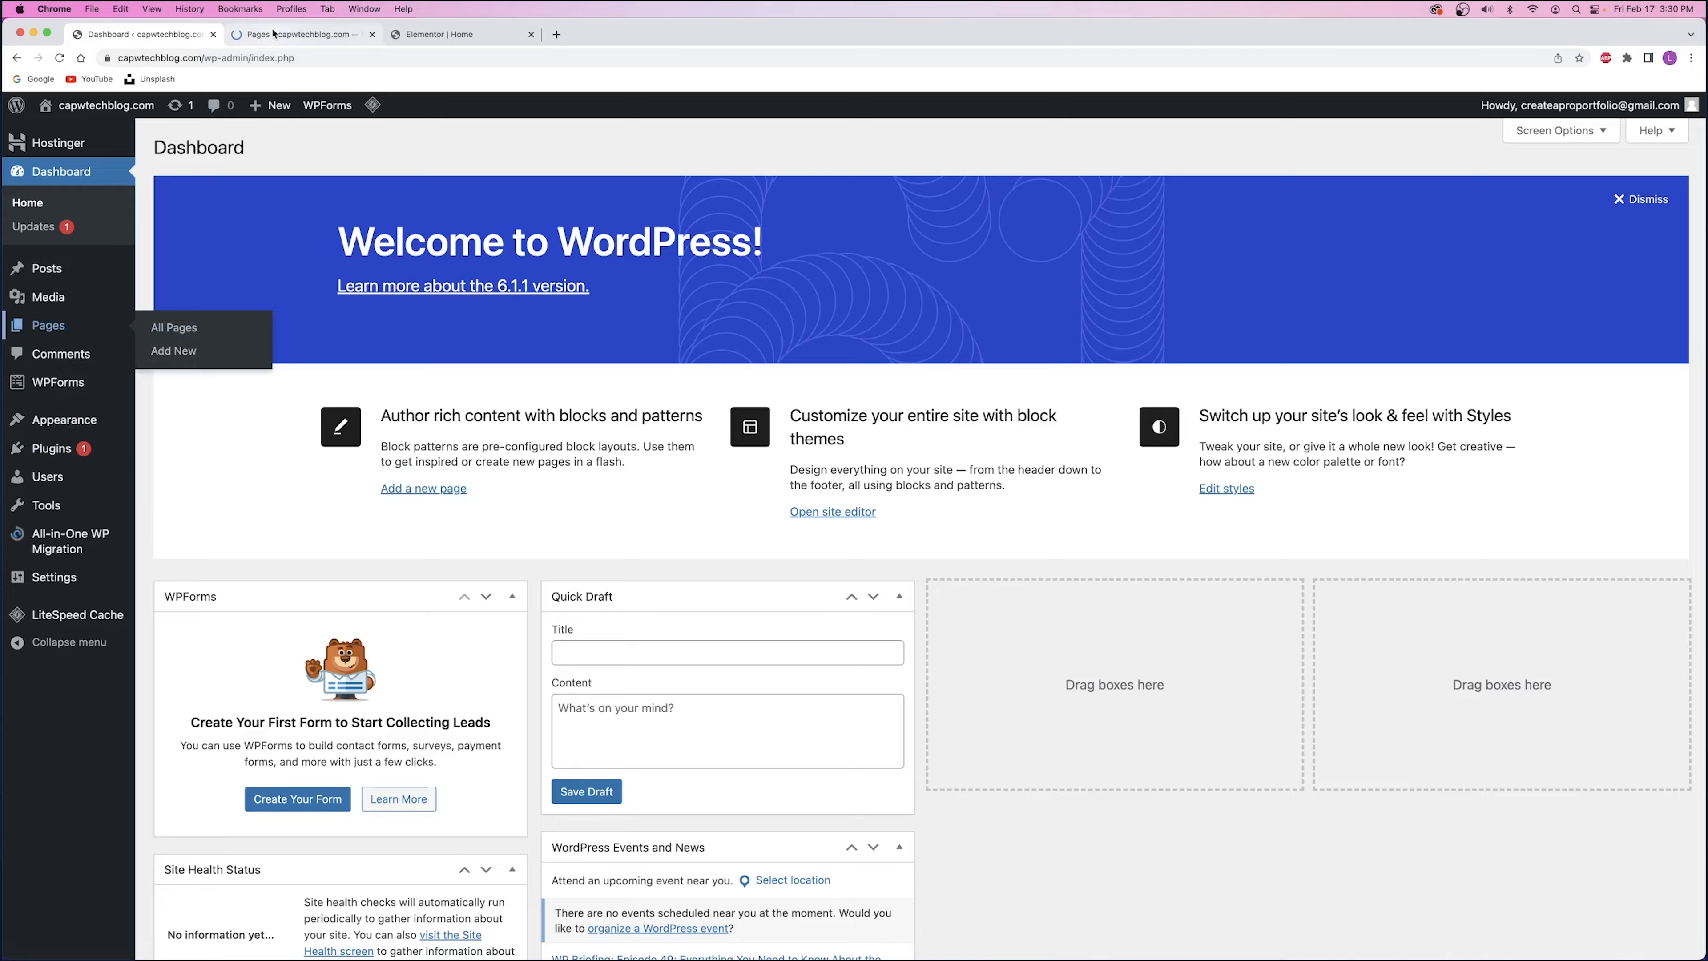
left_click(273, 34)
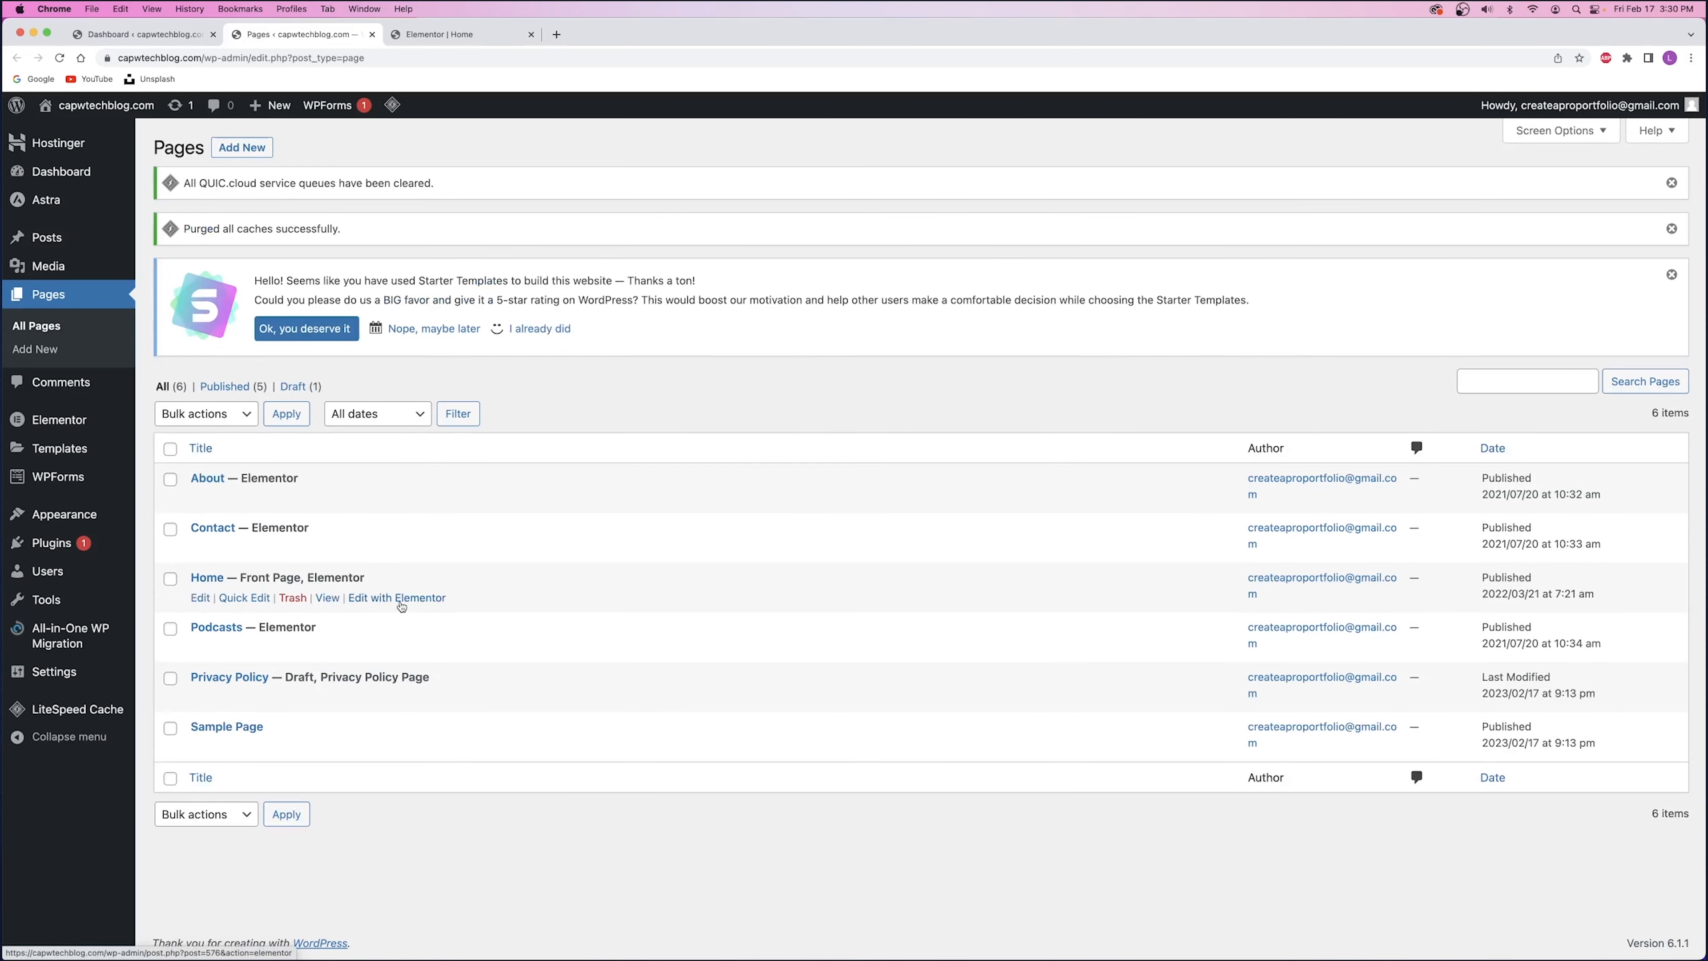
left_click(372, 35)
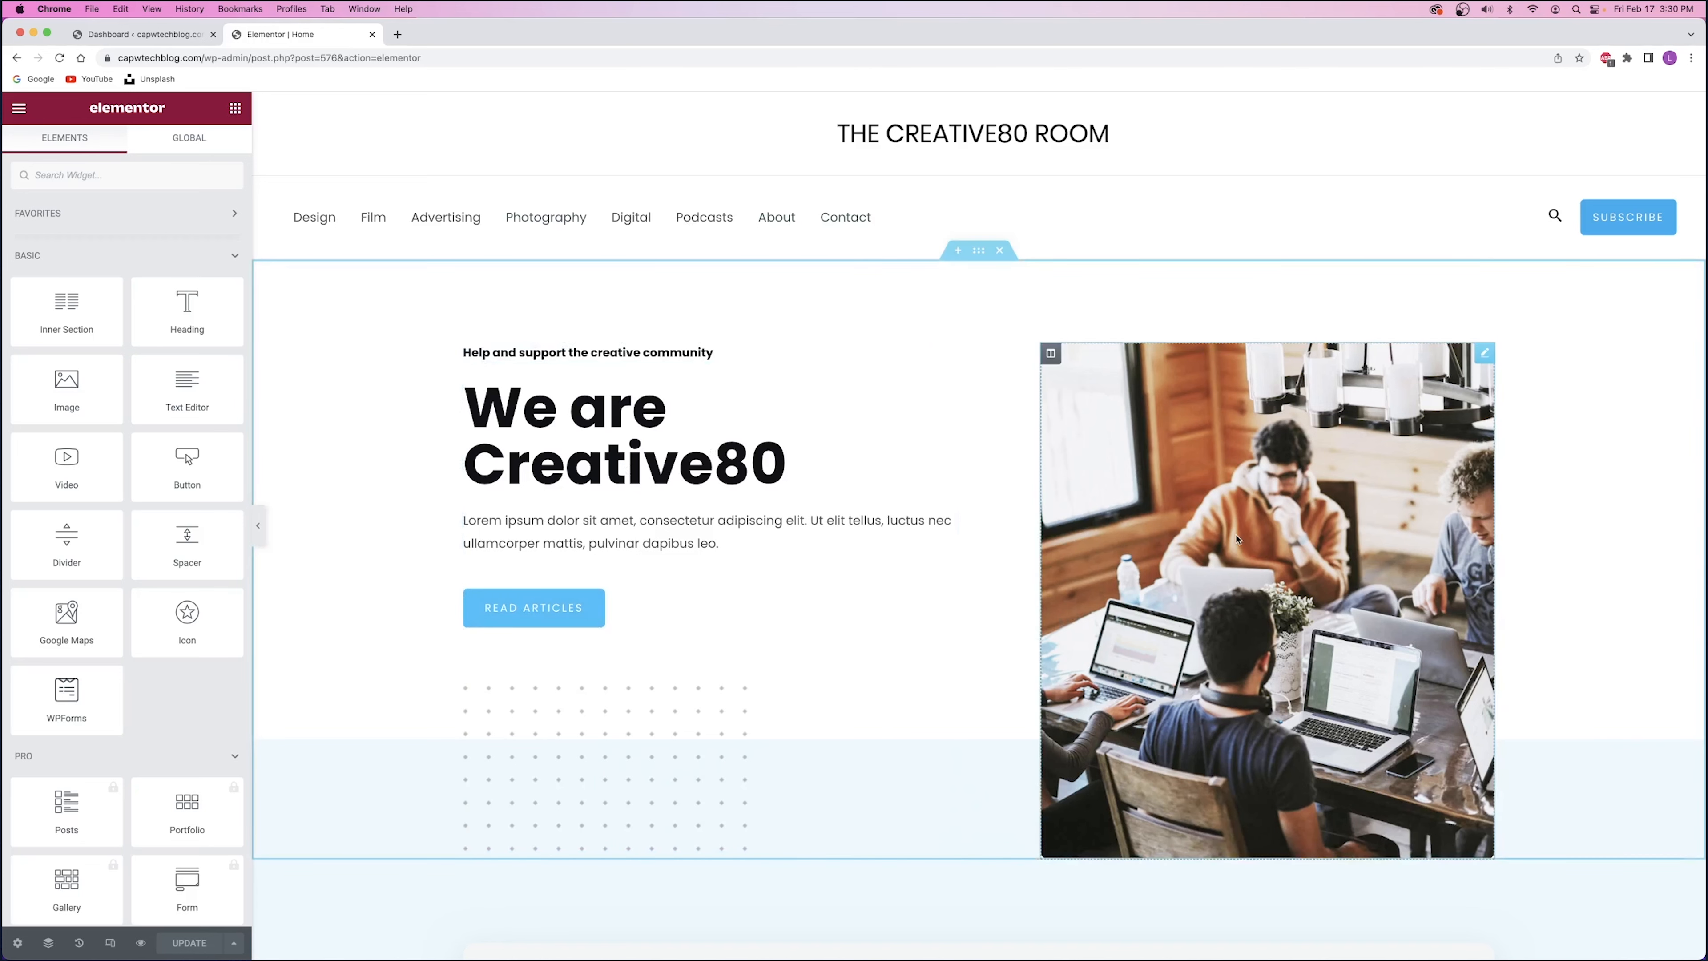
- Open the hero heading's text for editing, try adding an 8 to its title, remove it again and select part of the description
scroll(111, 370, "down", 10)
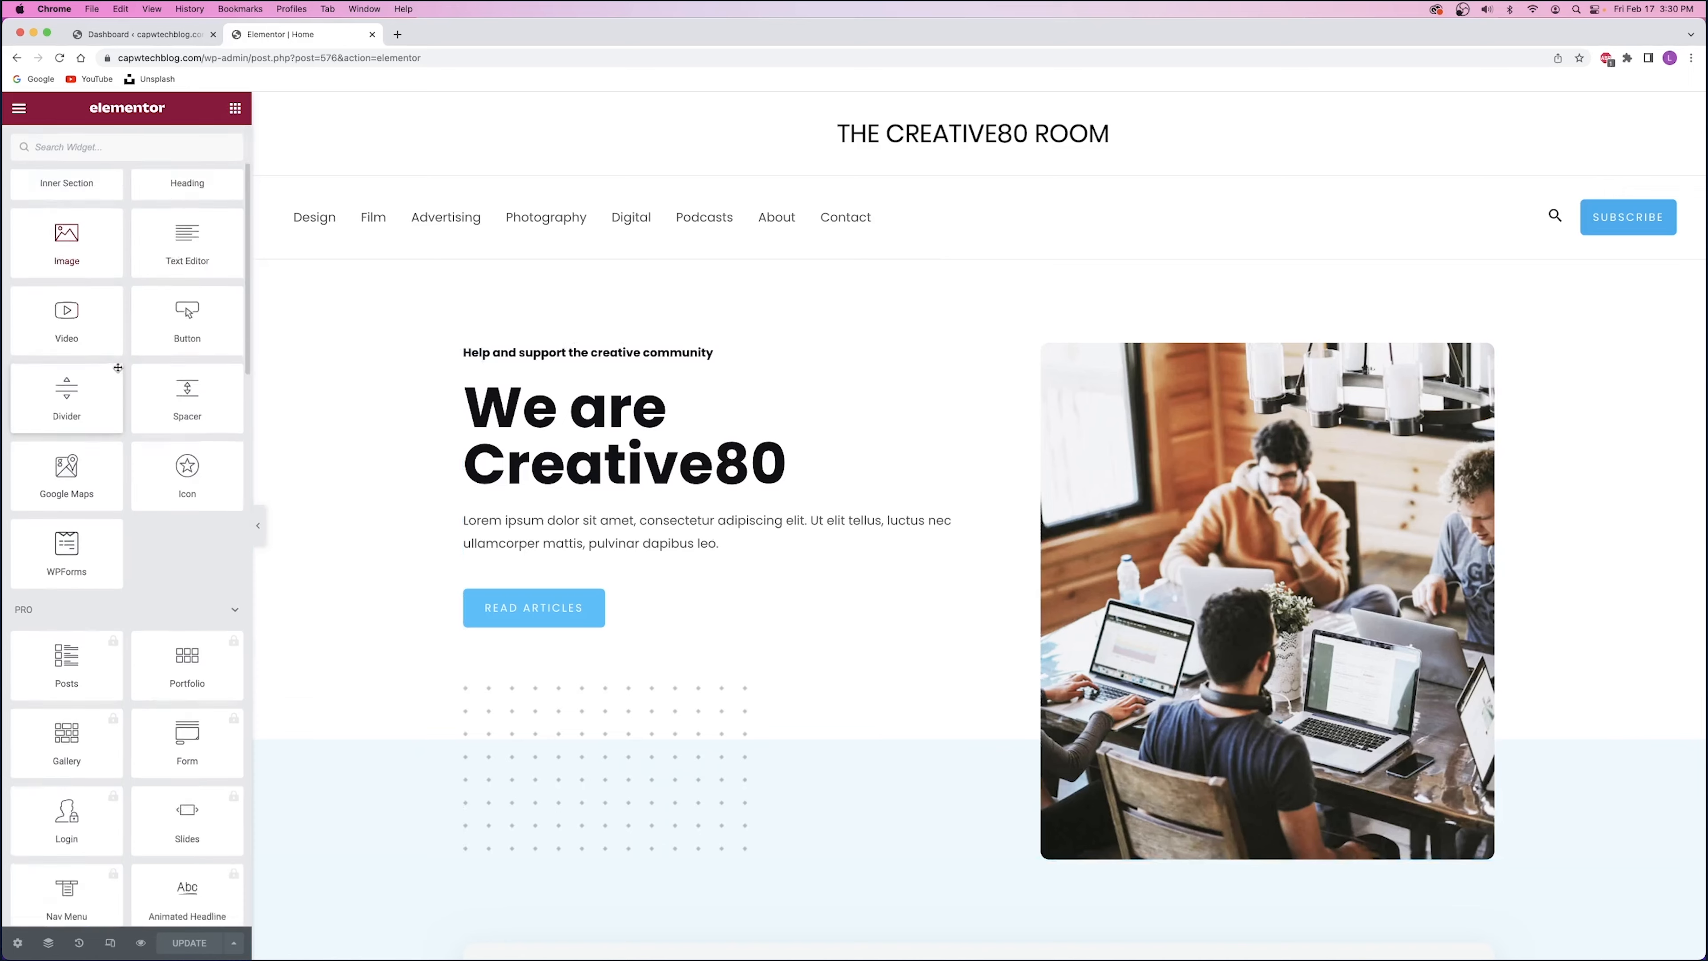
scroll(117, 372, "up", 10)
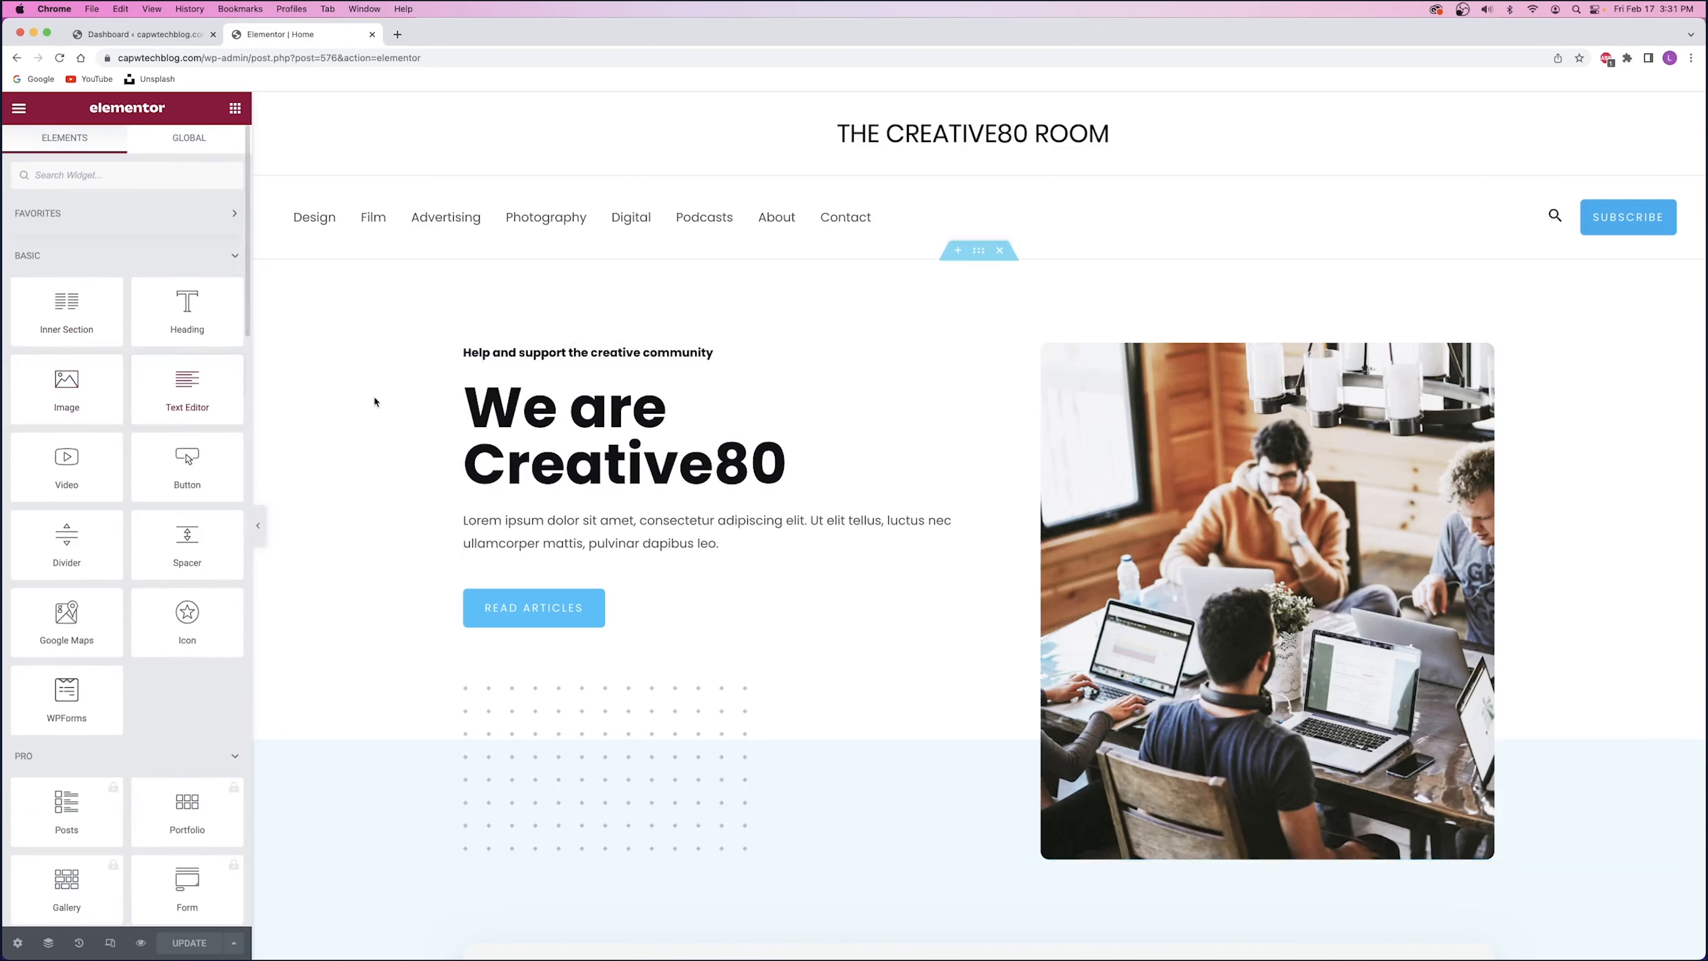
left_click(552, 412)
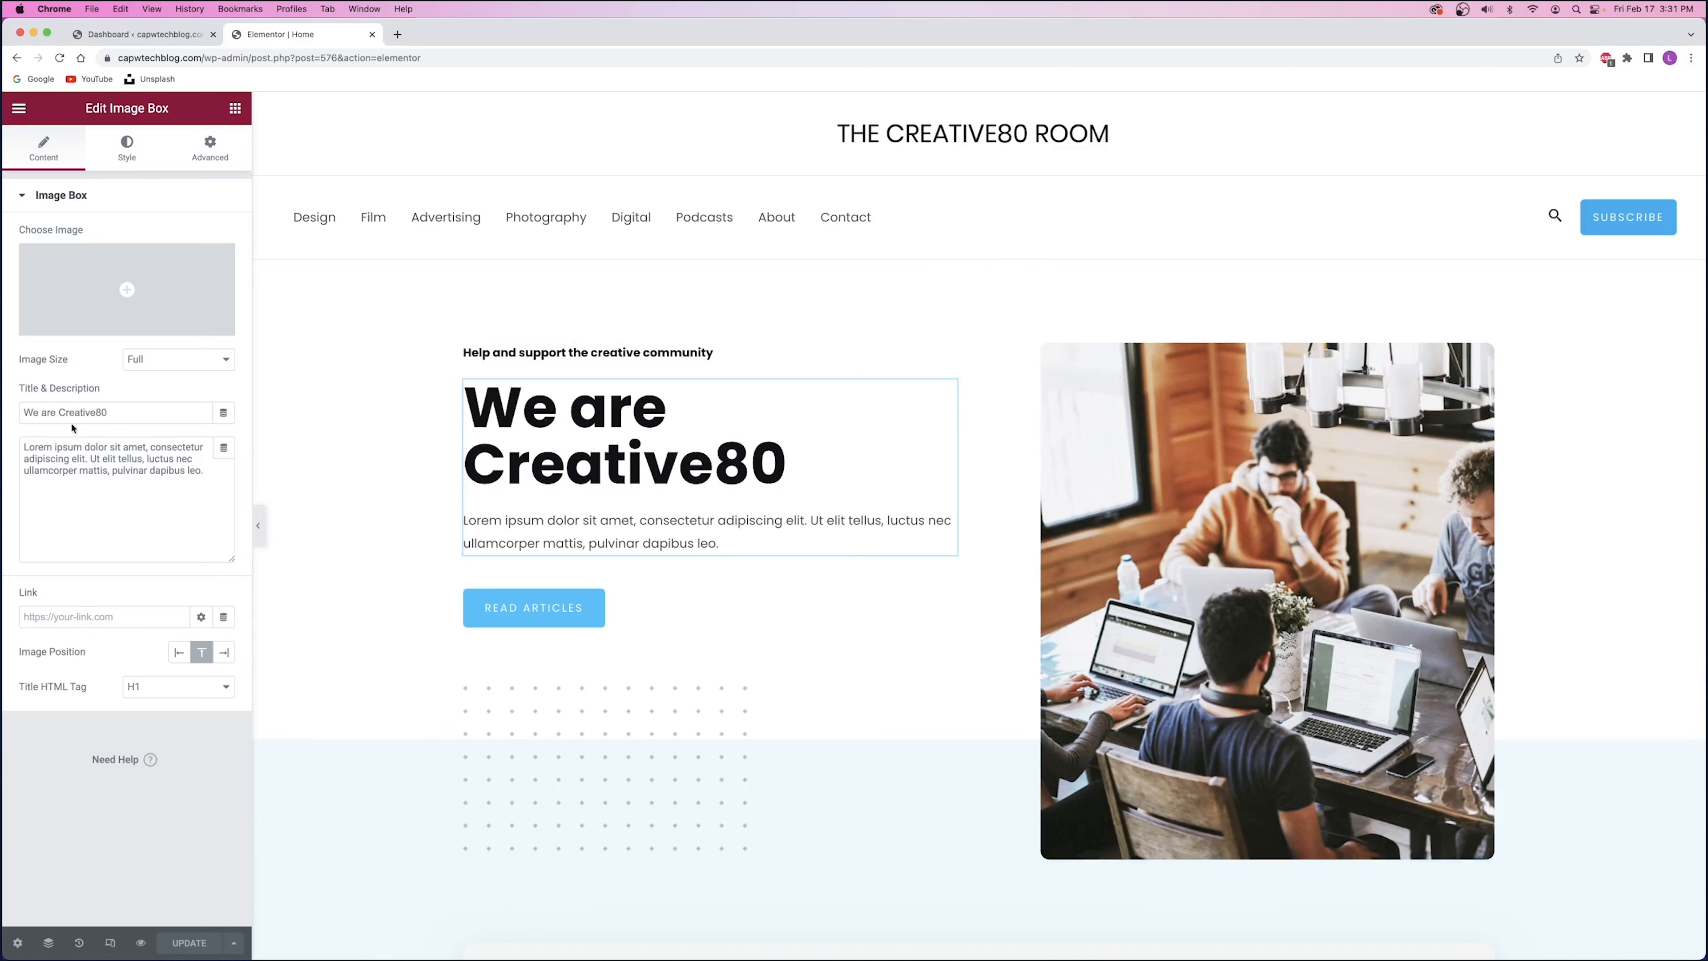
left_click_drag(109, 413, 22, 414)
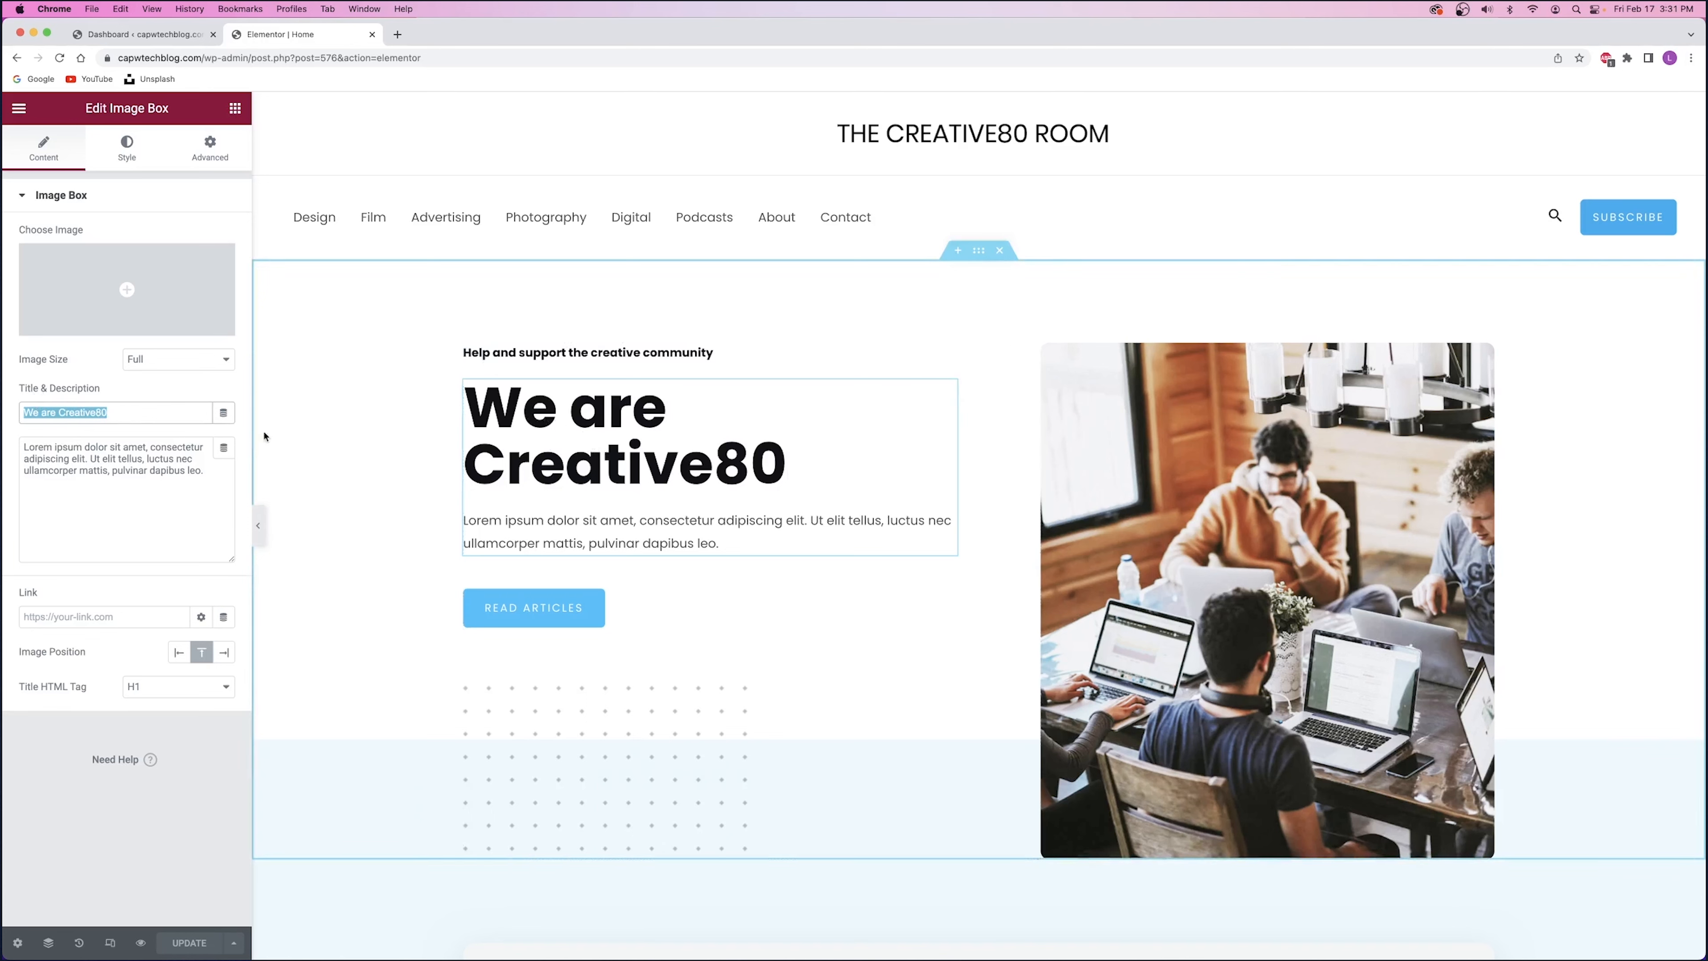
left_click(142, 413)
type("8")
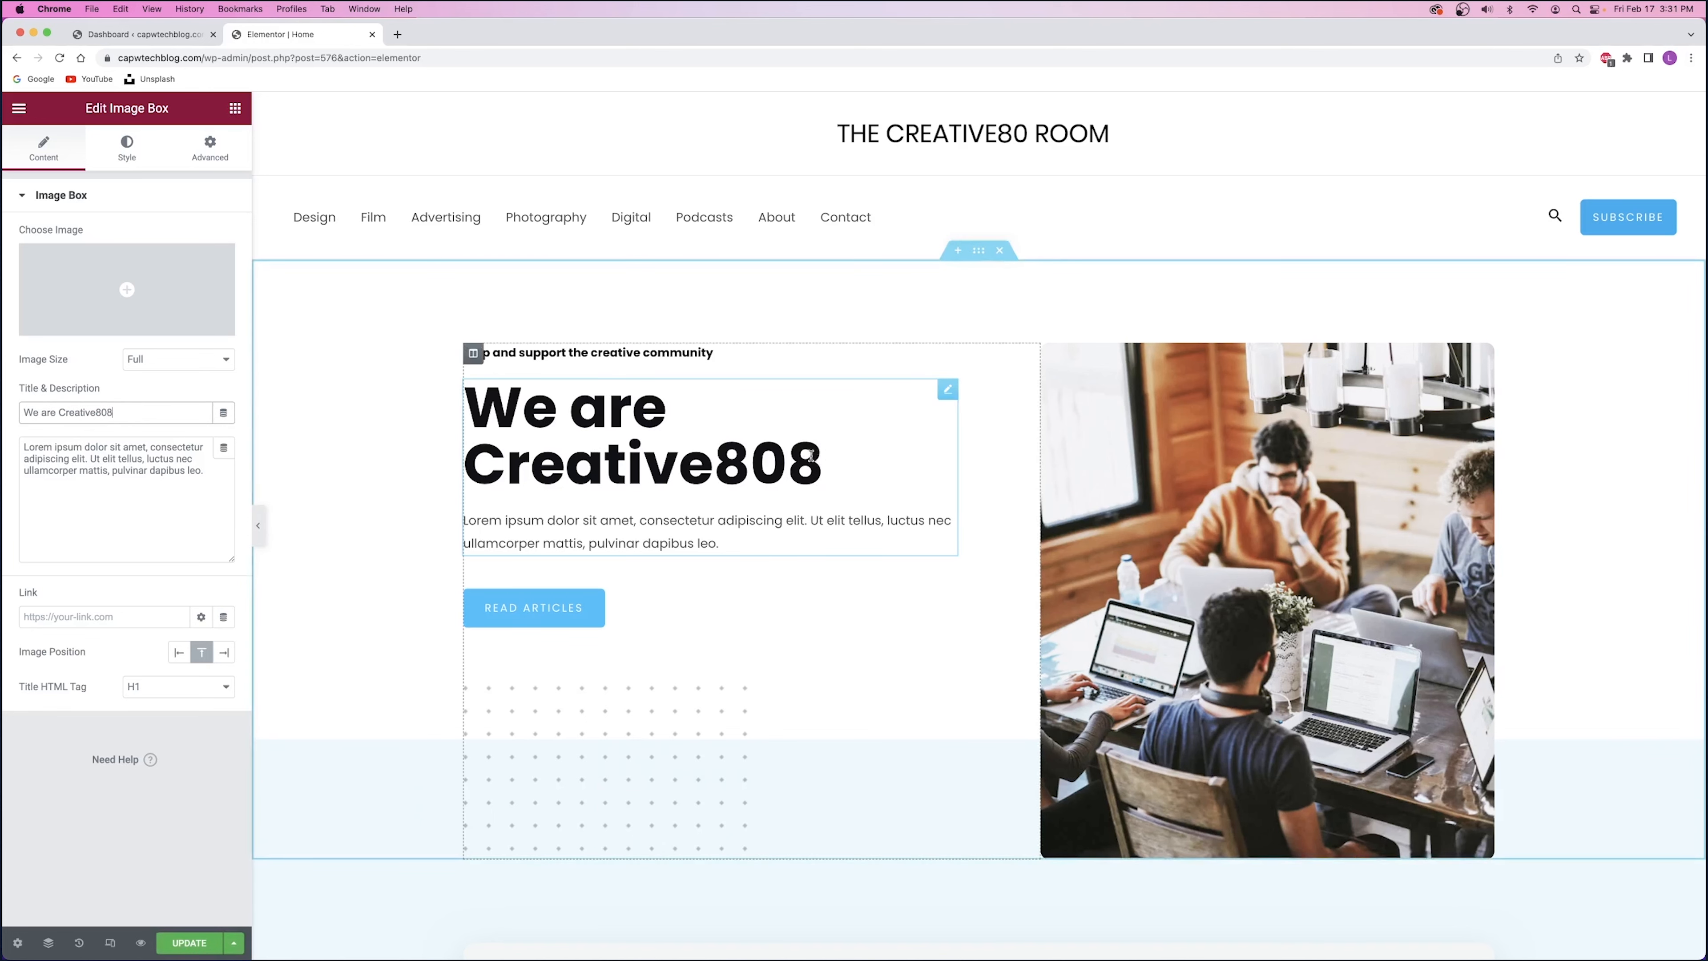
key("BackSpace")
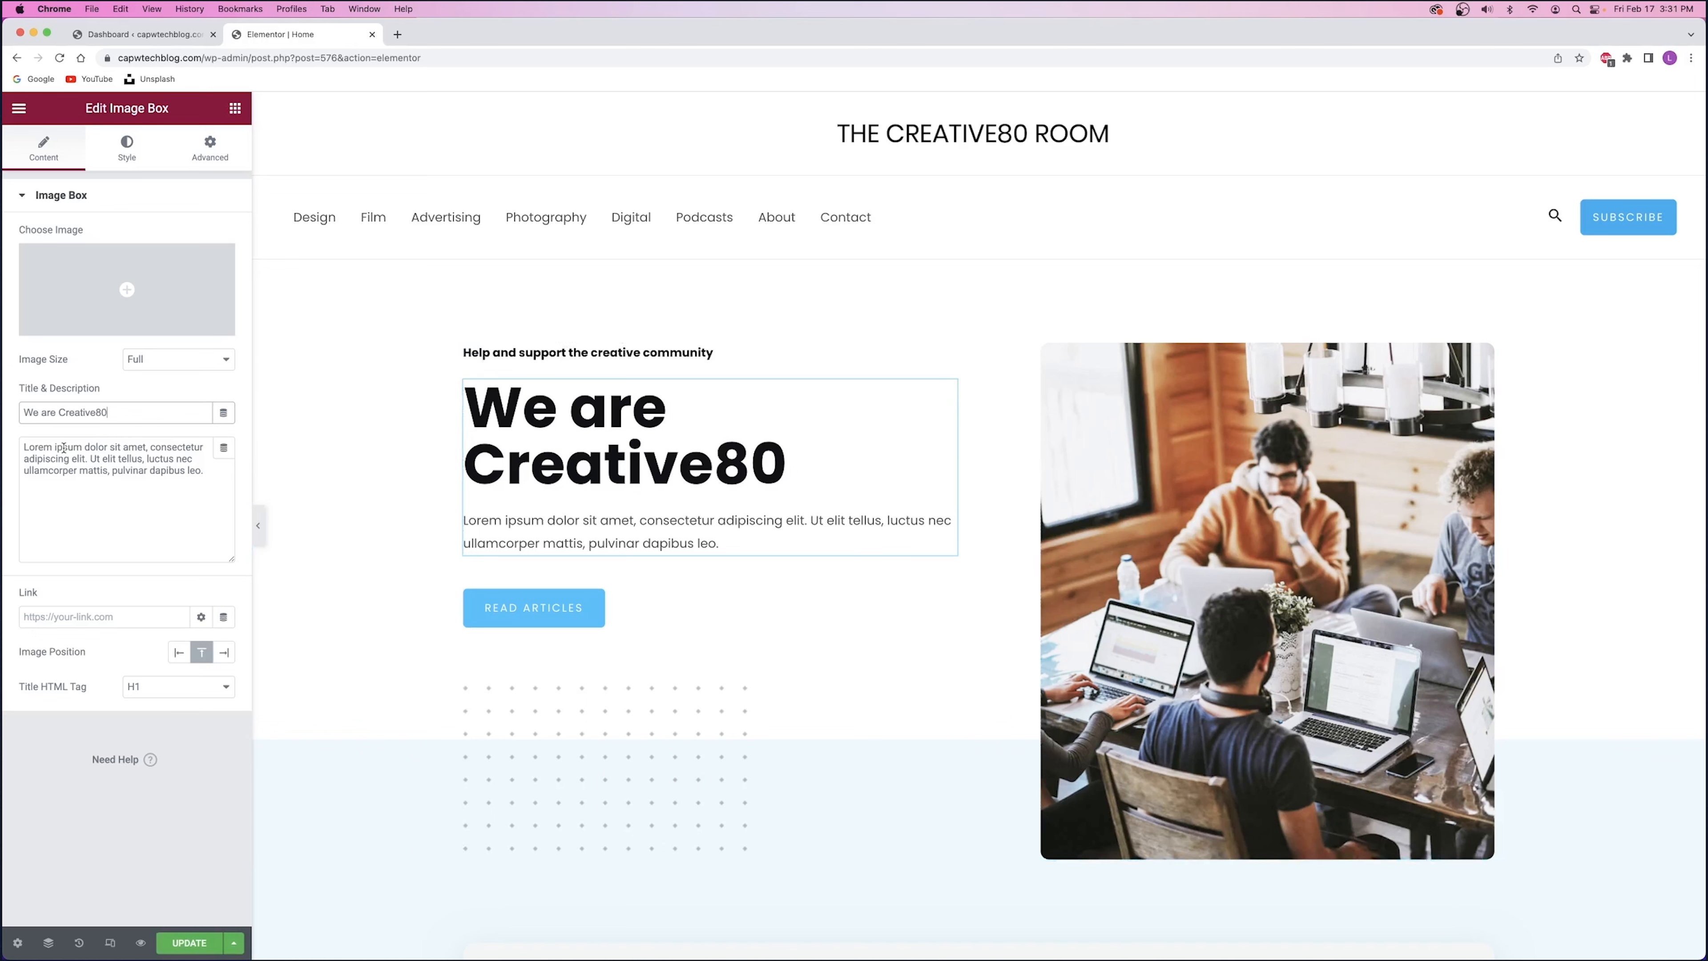
left_click_drag(64, 448, 163, 459)
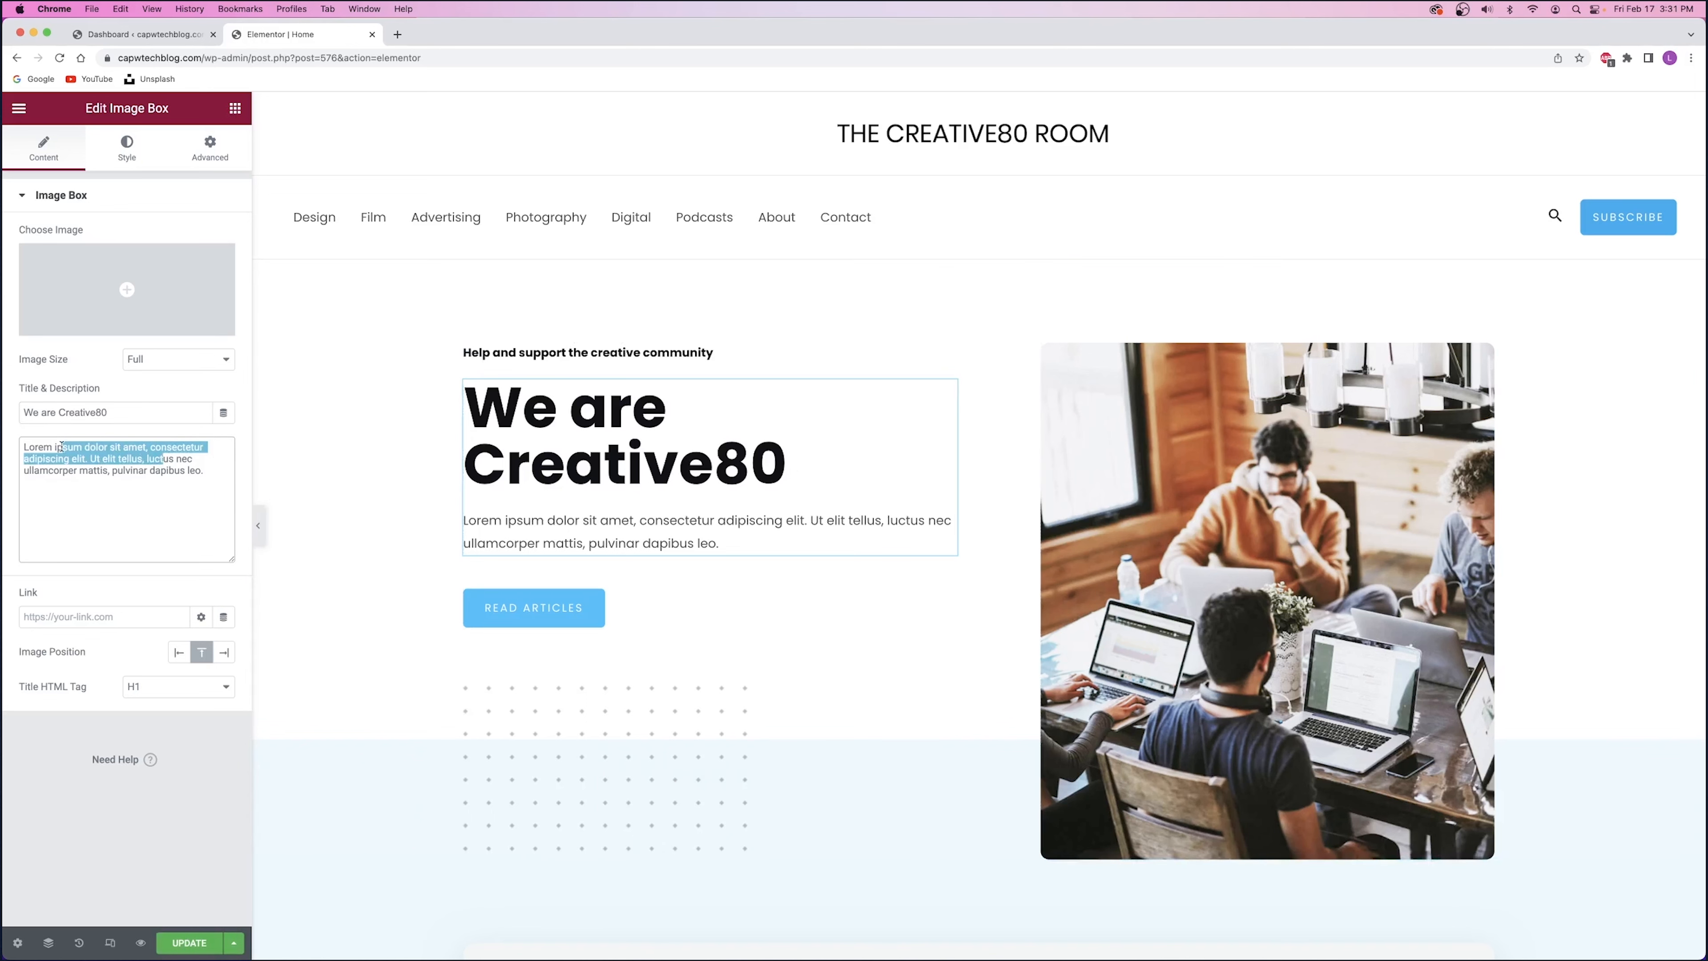
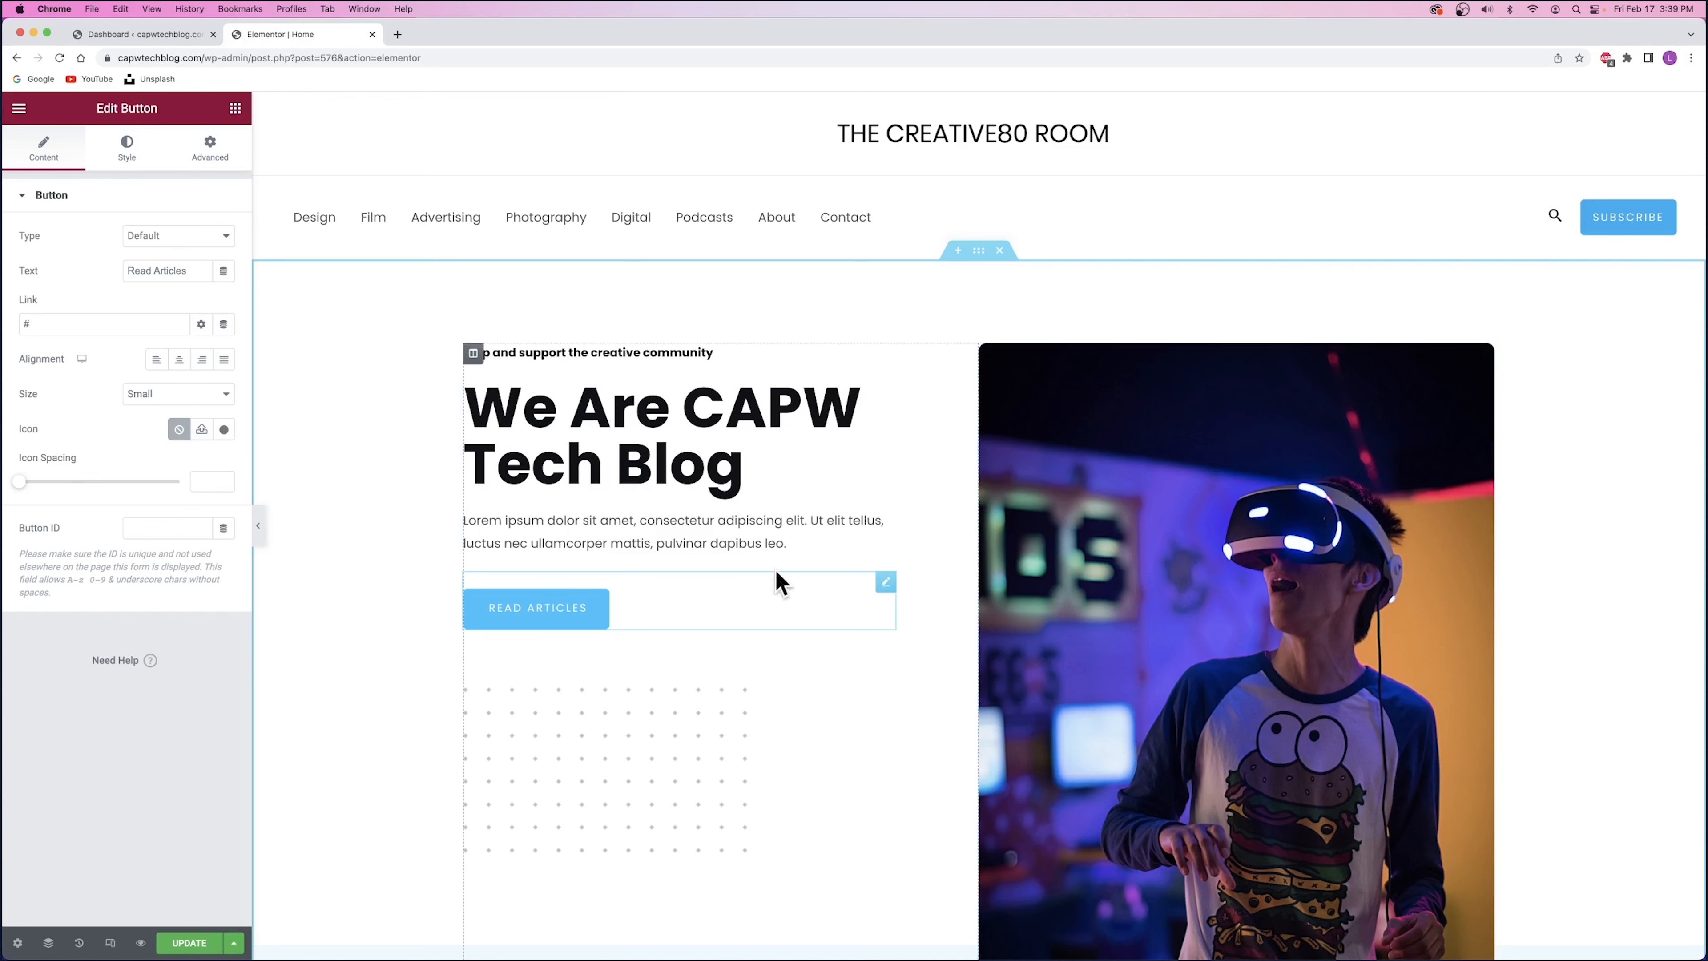
- Open the newsletter section's title and description for editing and examine the description text
scroll(775, 573, "down", 5)
scroll(807, 522, "down", 12)
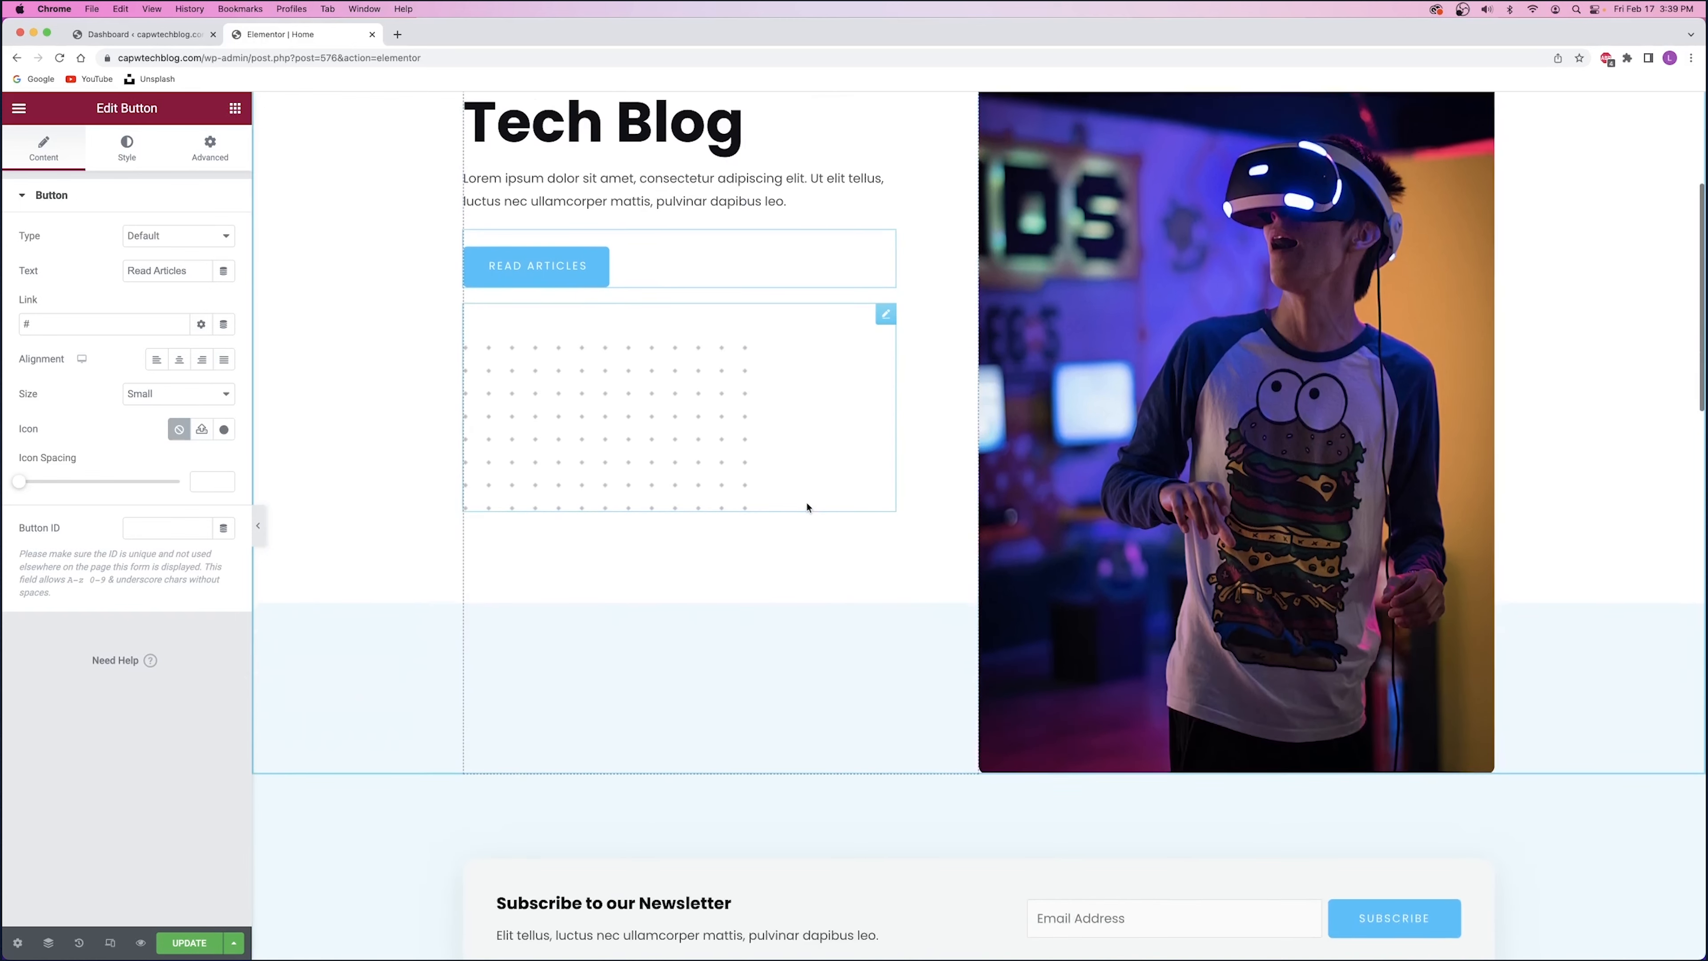
scroll(802, 491, "up", 3)
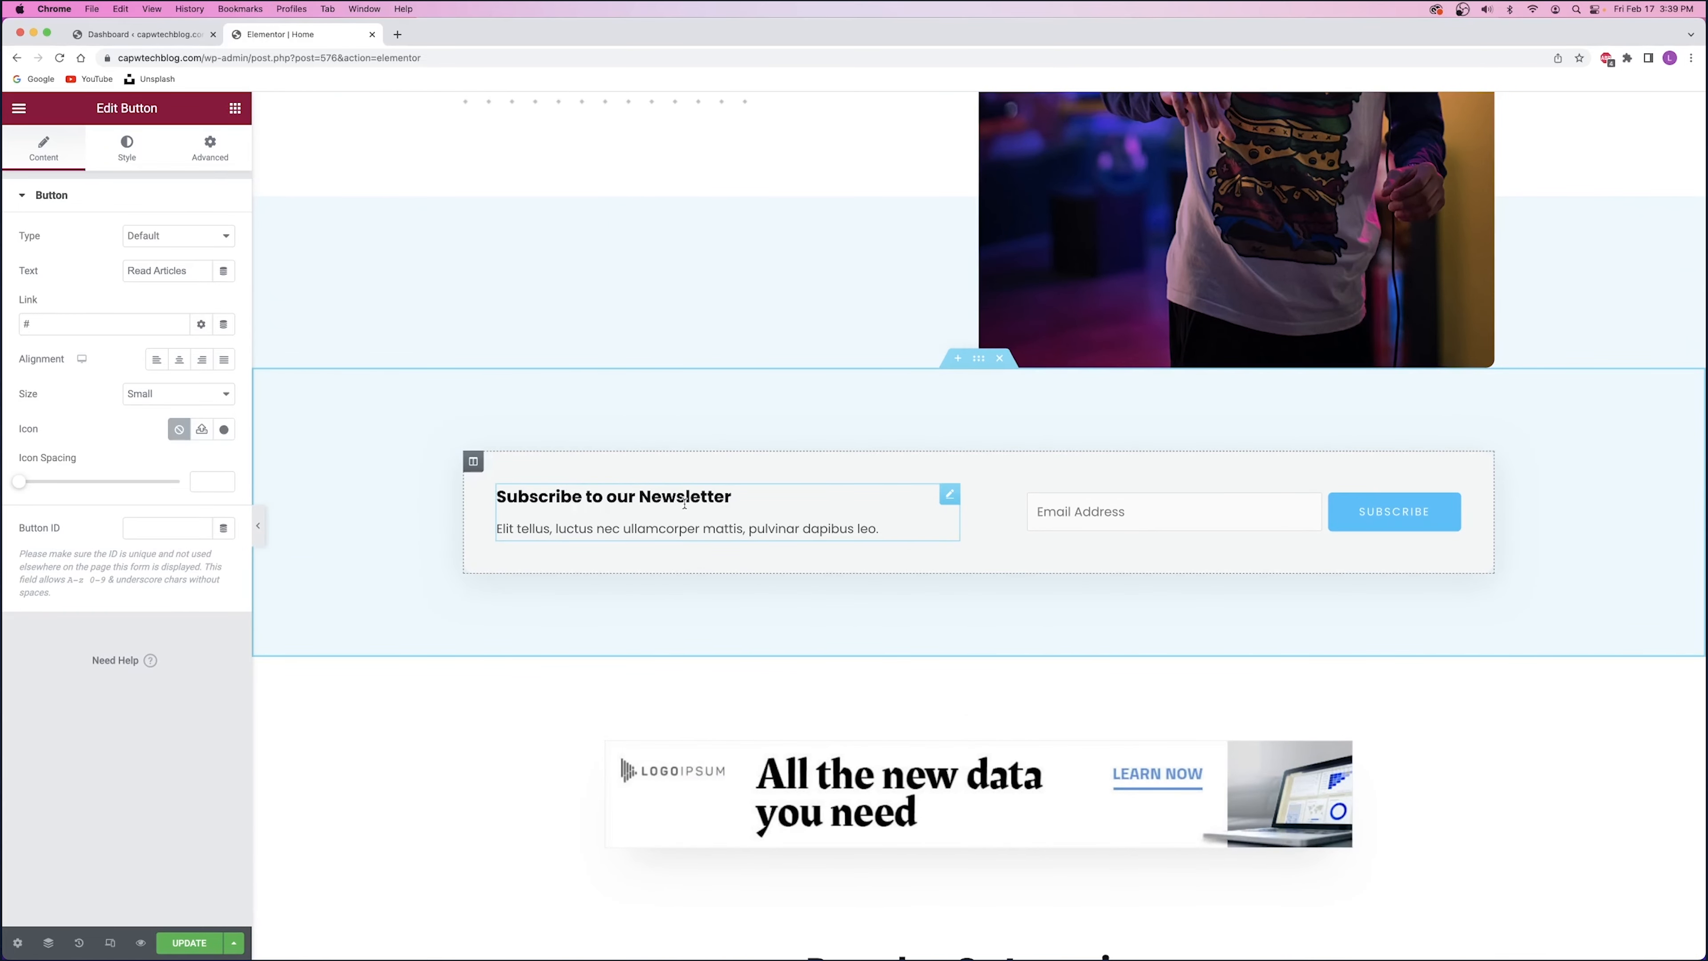
left_click(672, 523)
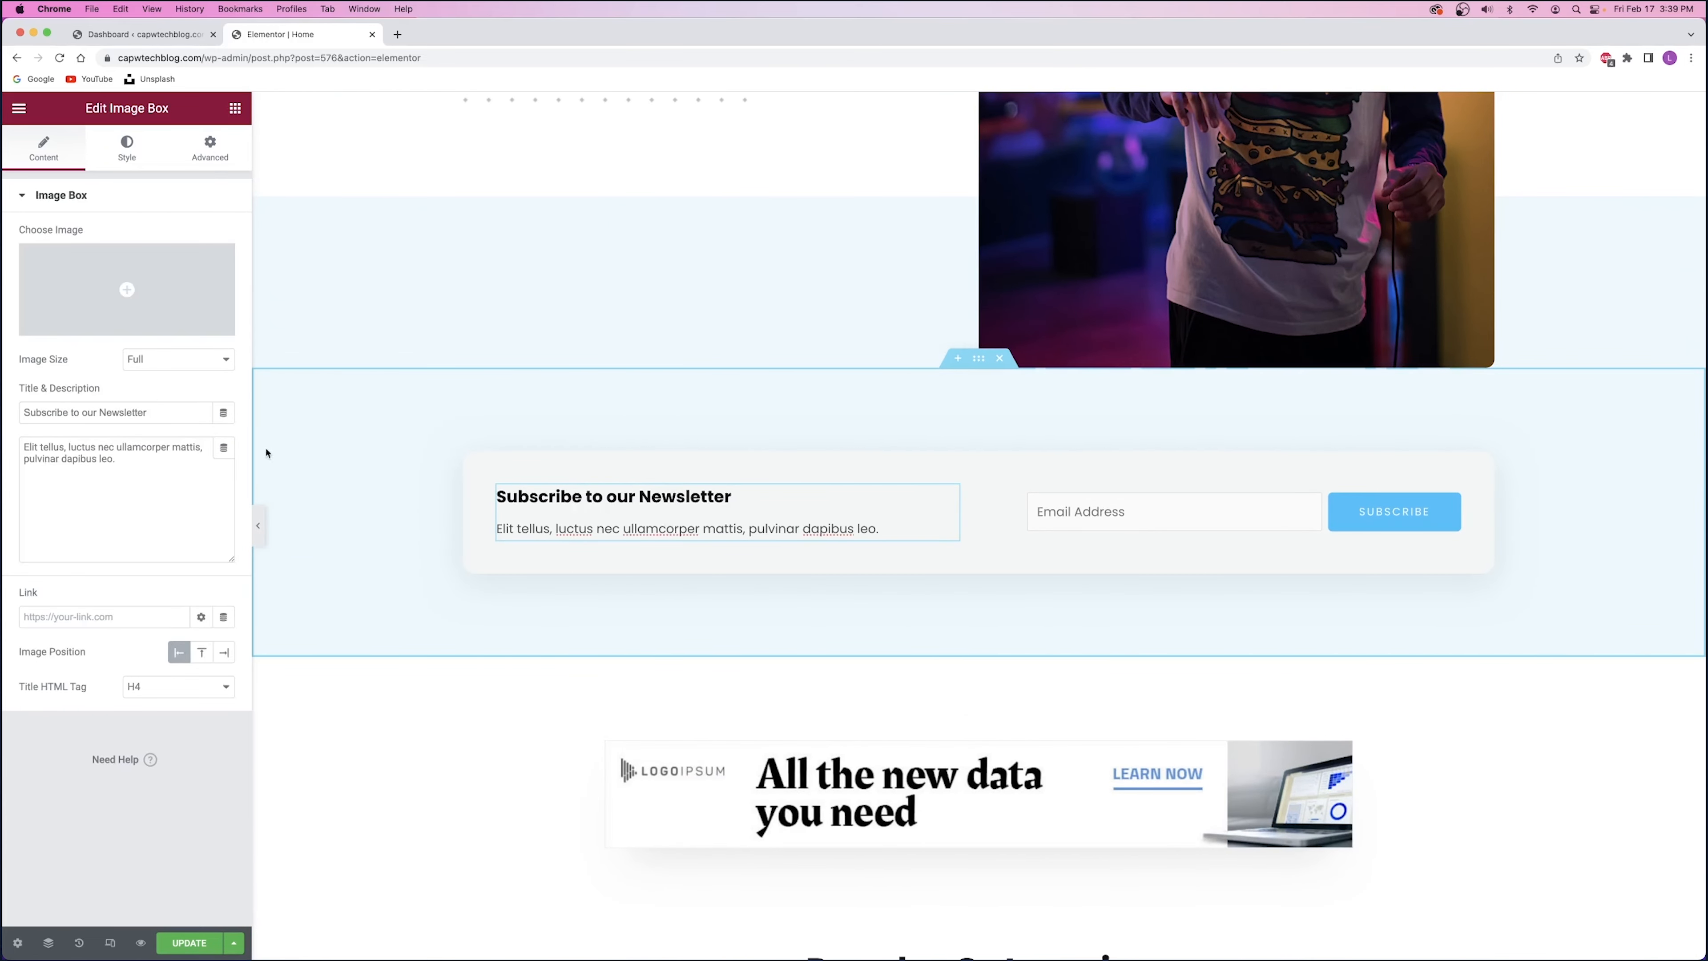
left_click(116, 458)
left_click_drag(116, 459, 5, 445)
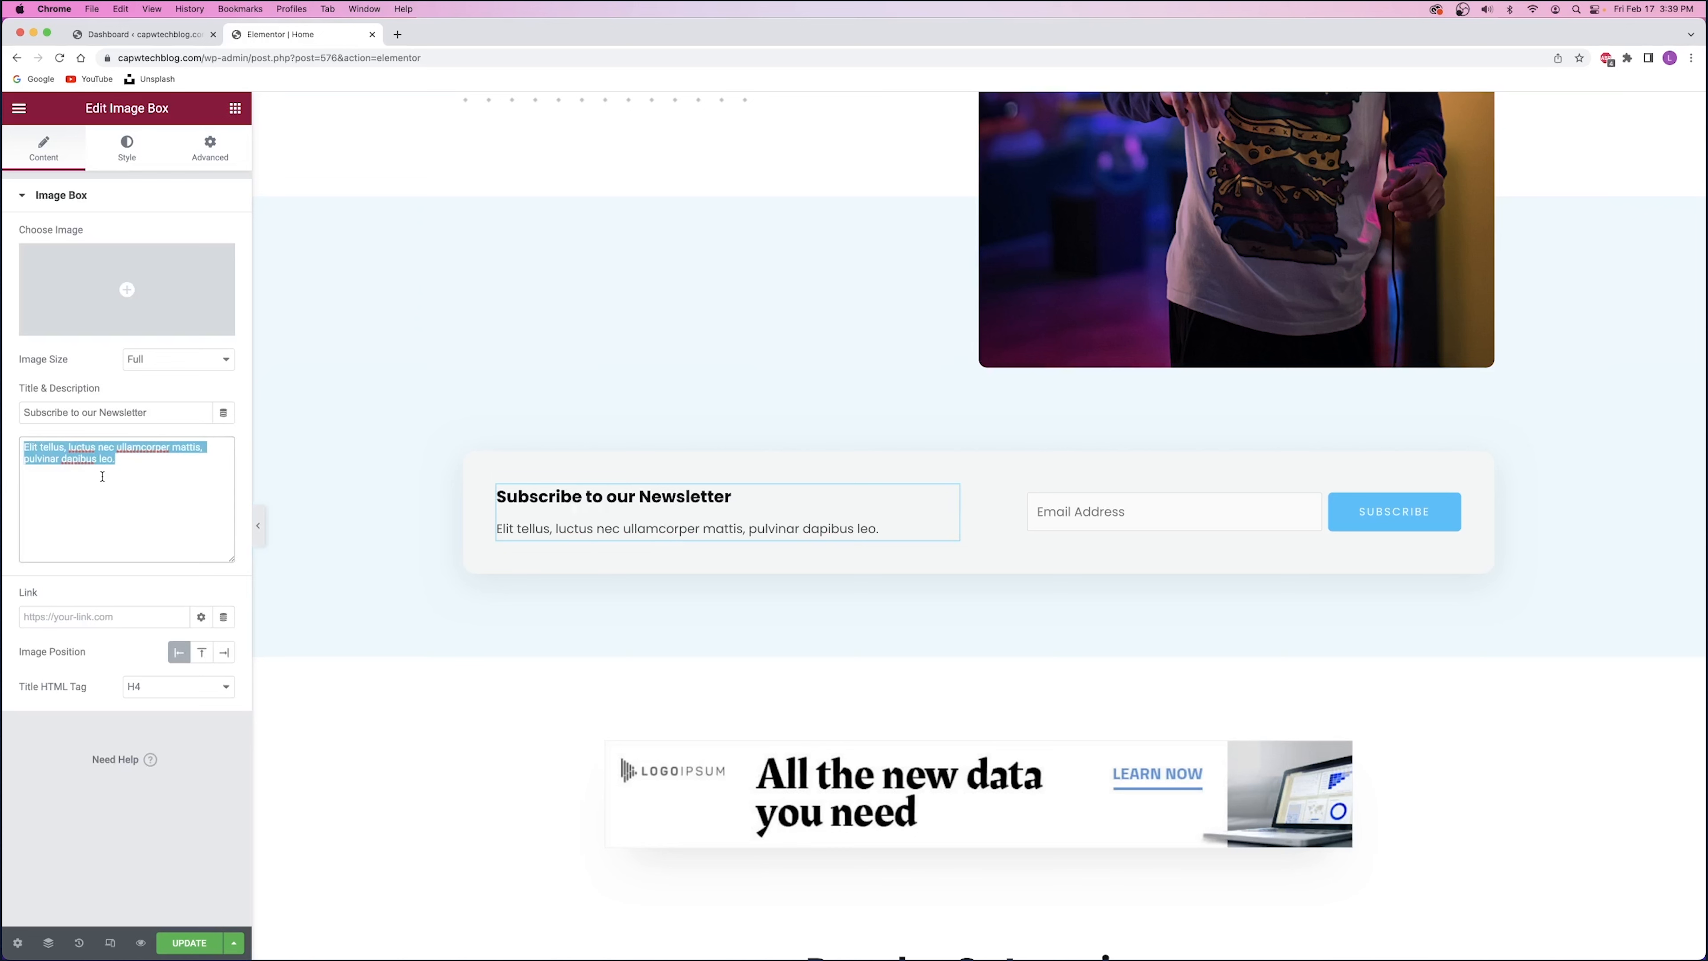
left_click(131, 469)
left_click_drag(29, 446, 145, 462)
left_click(168, 466)
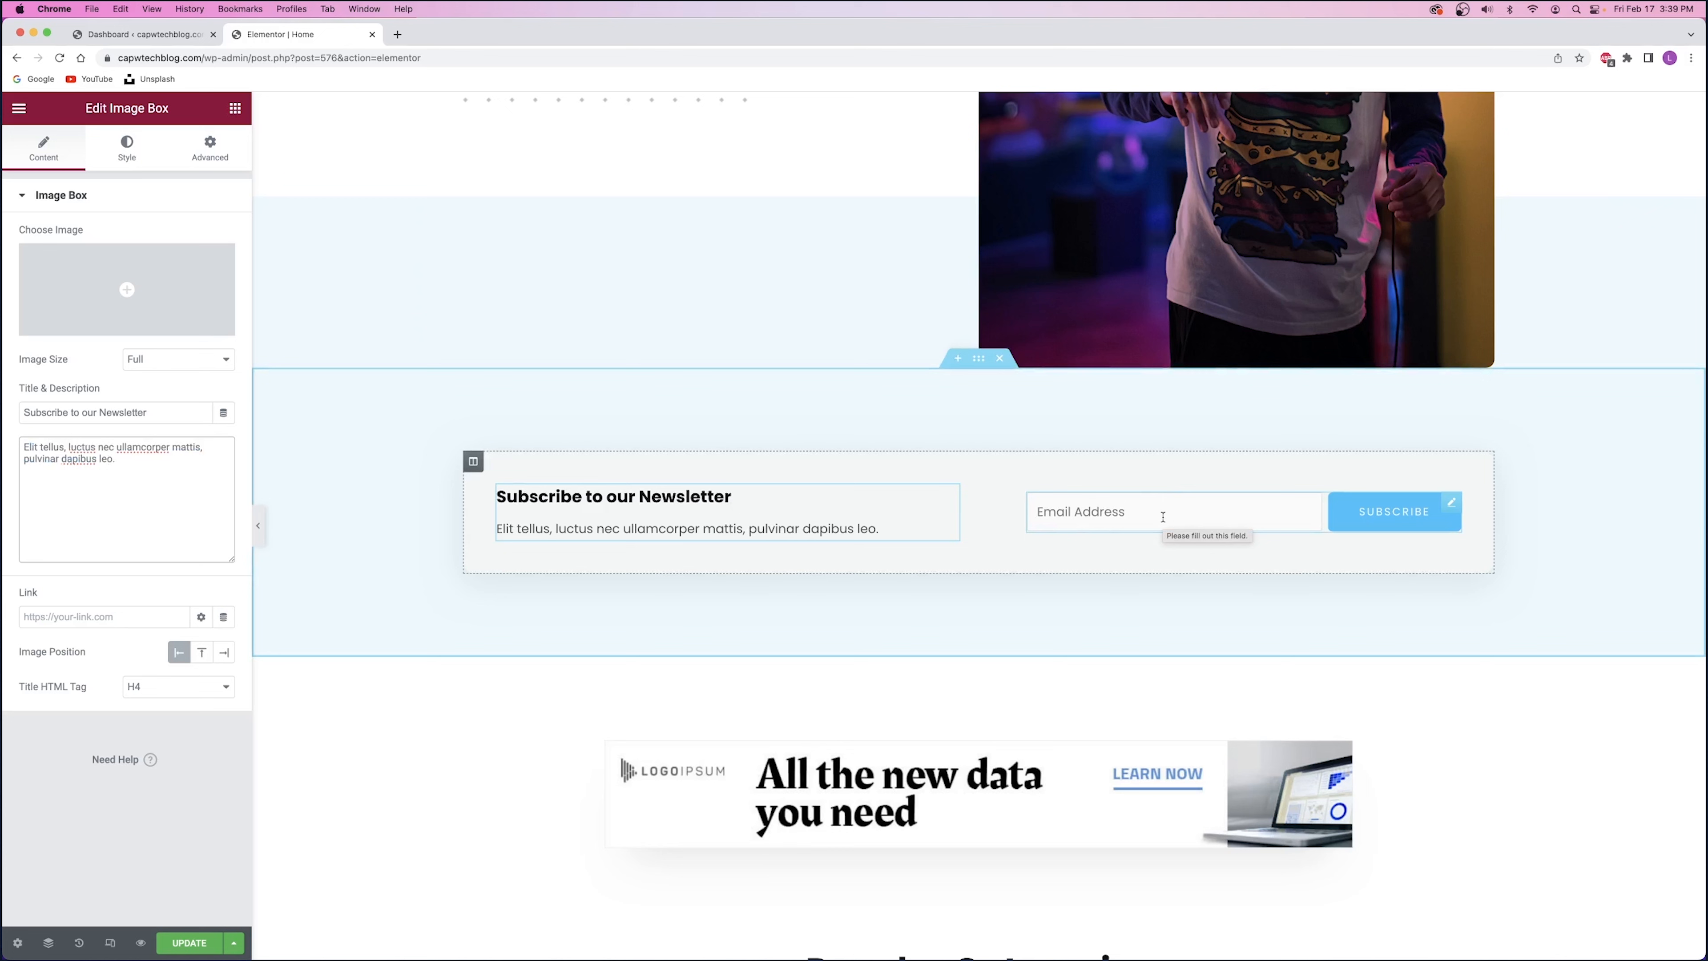
- Open the newsletter signup form's settings, check the WPForms options in the WordPress dashboard and return to the Elementor editor
left_click(1452, 505)
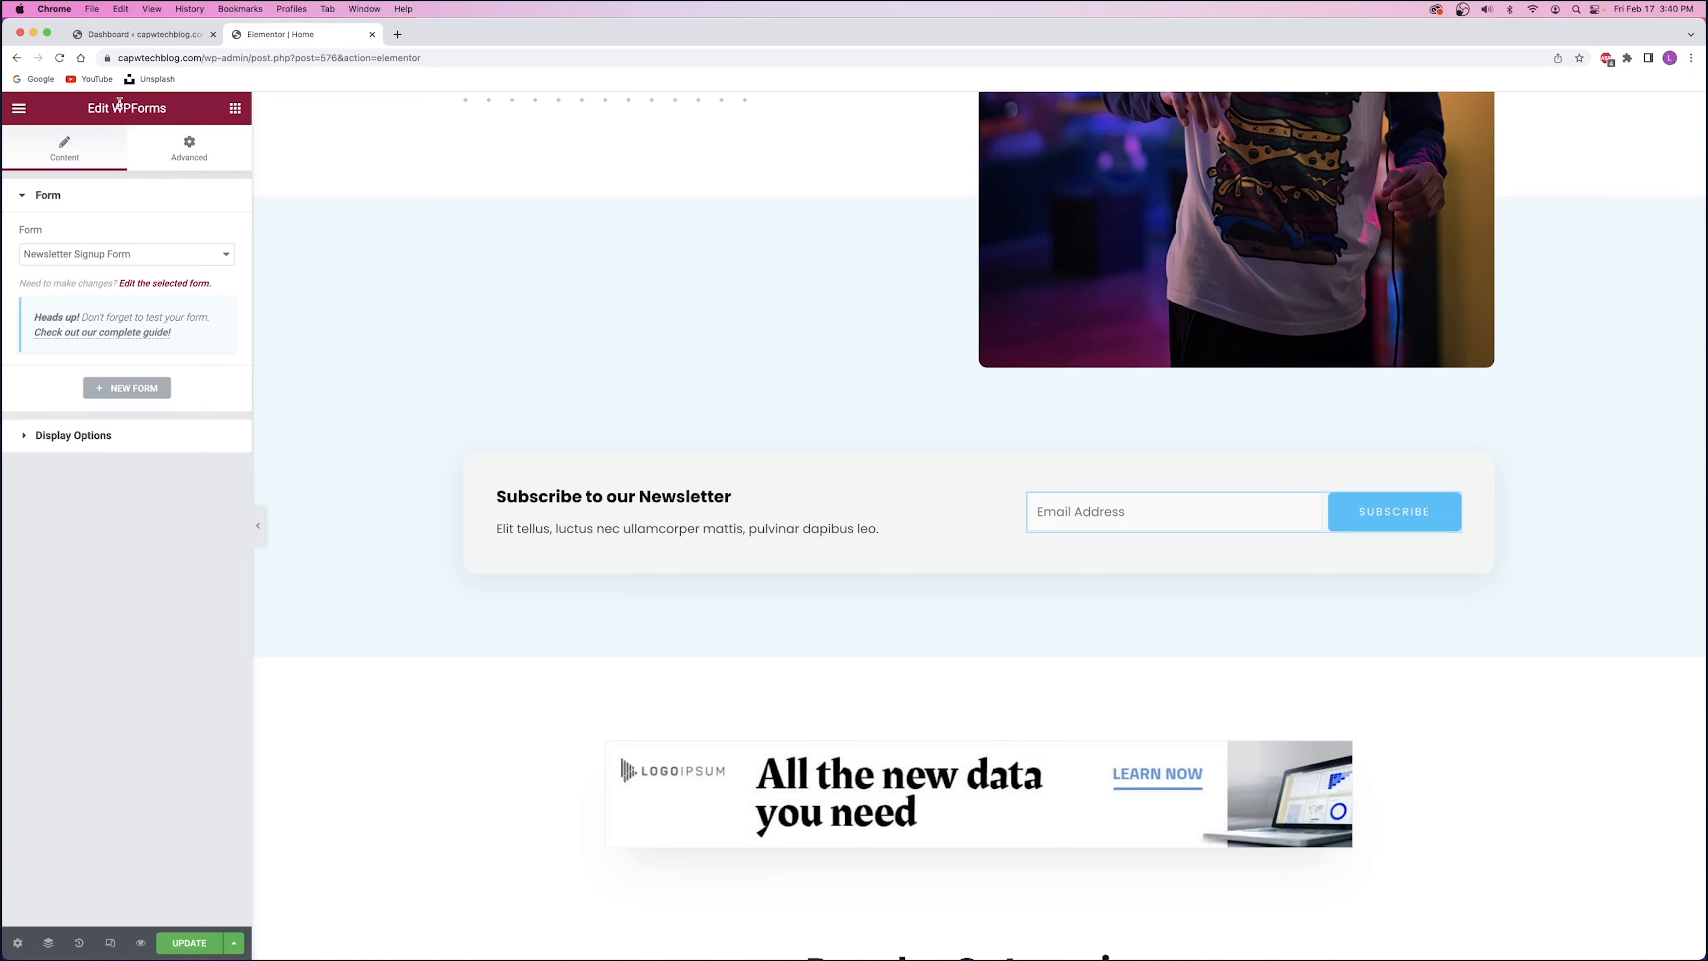
left_click(127, 33)
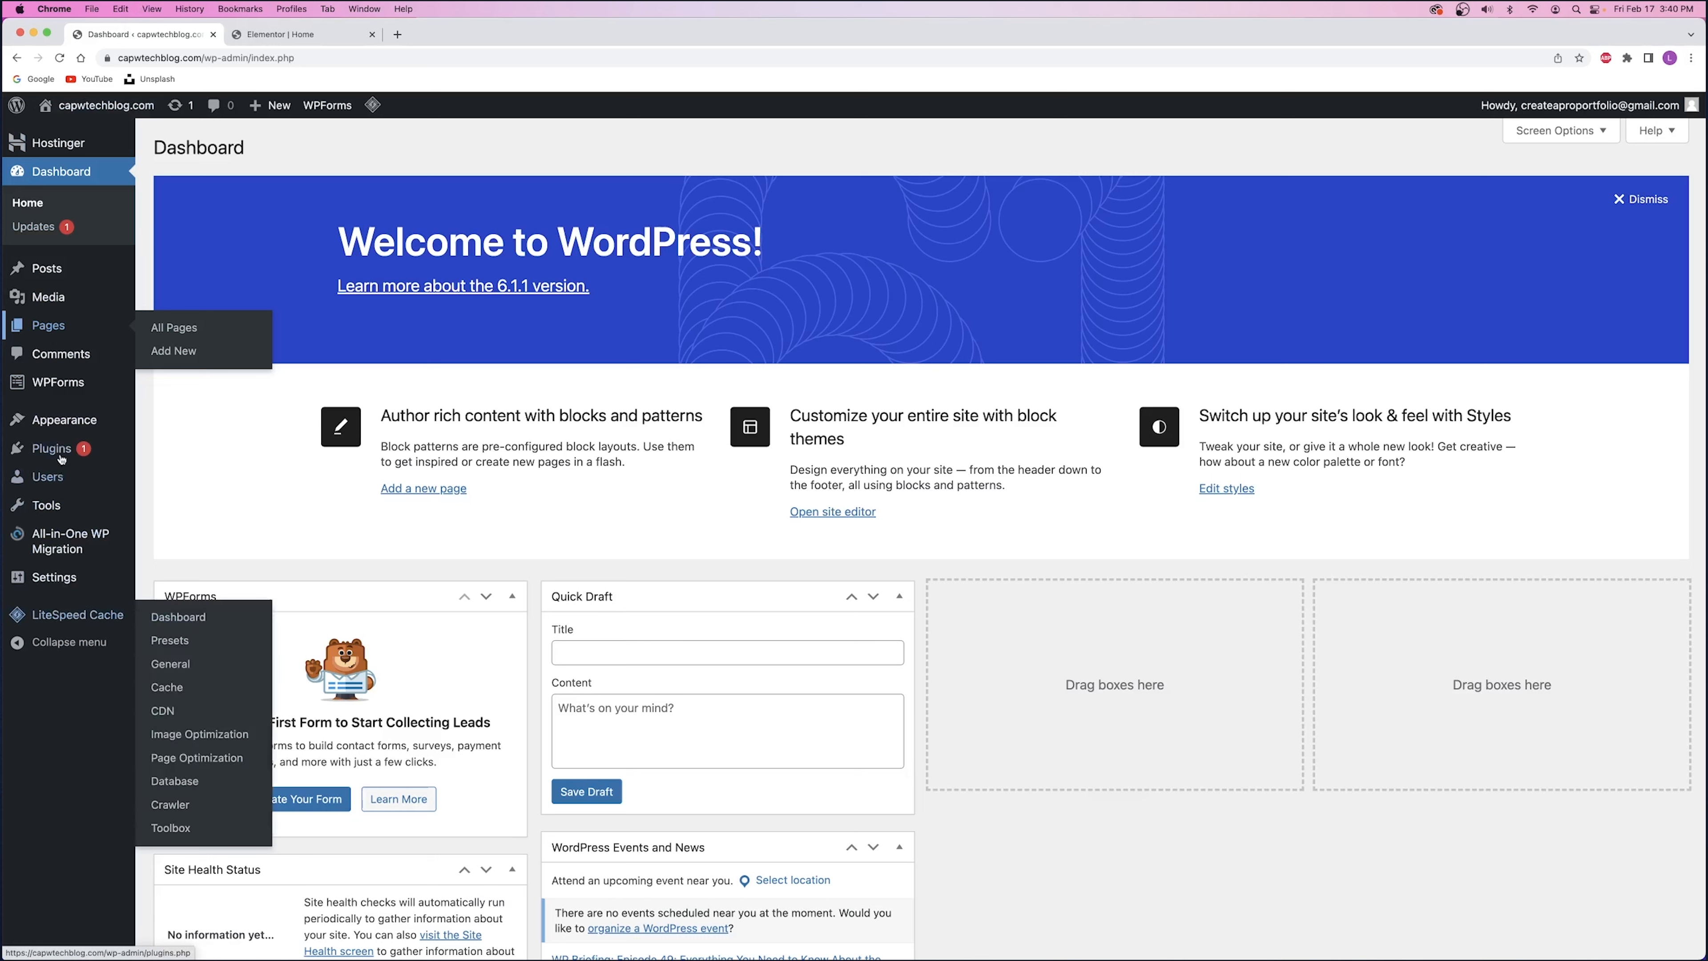
mouse_move(62, 384)
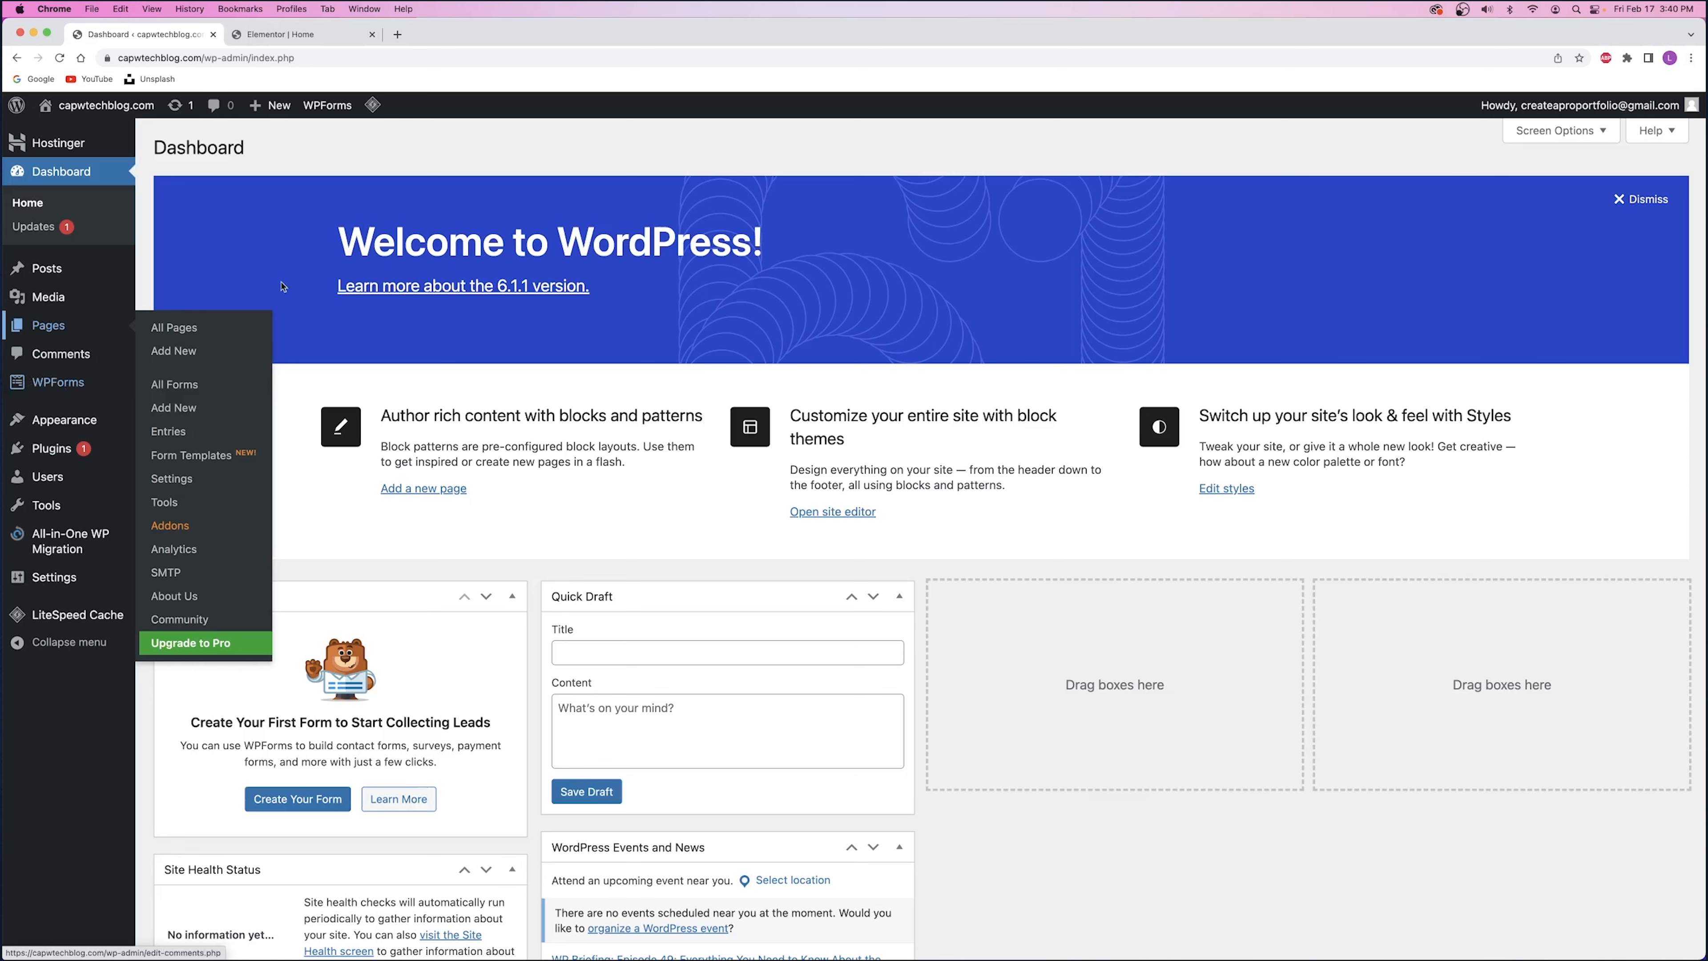
left_click(300, 34)
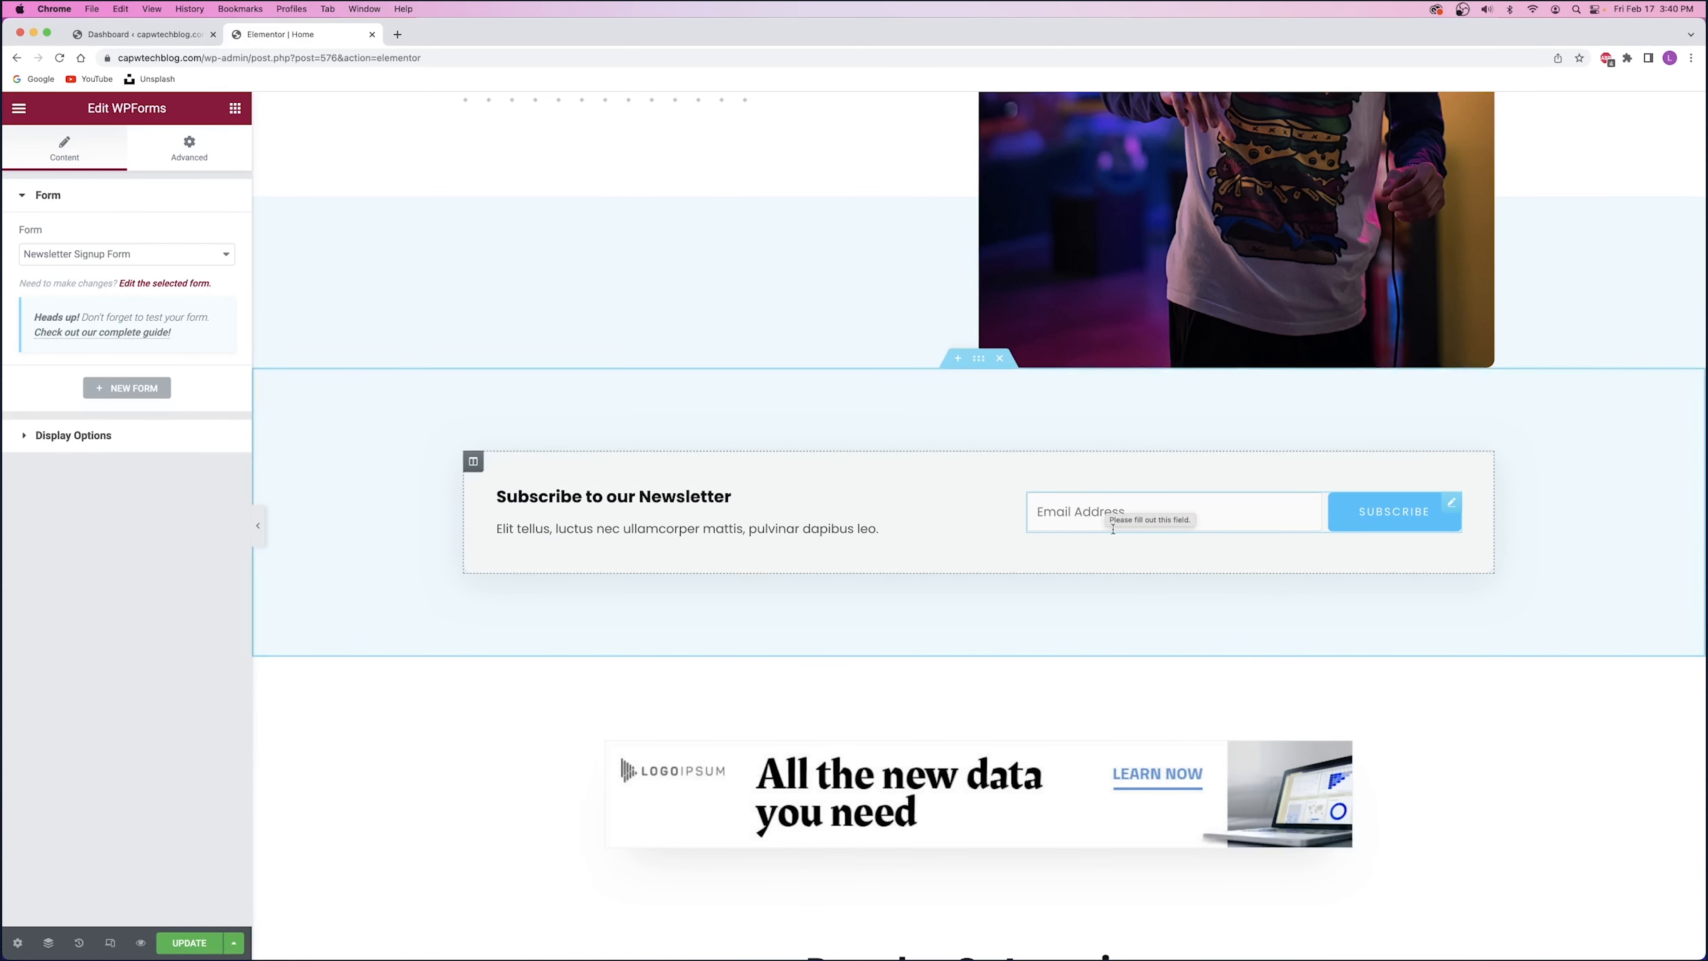
- Check the advertising banner's image choices in the media library without replacing it, and delete the banner above Popular Categories
scroll(994, 577, "down", 2)
scroll(995, 576, "down", 5)
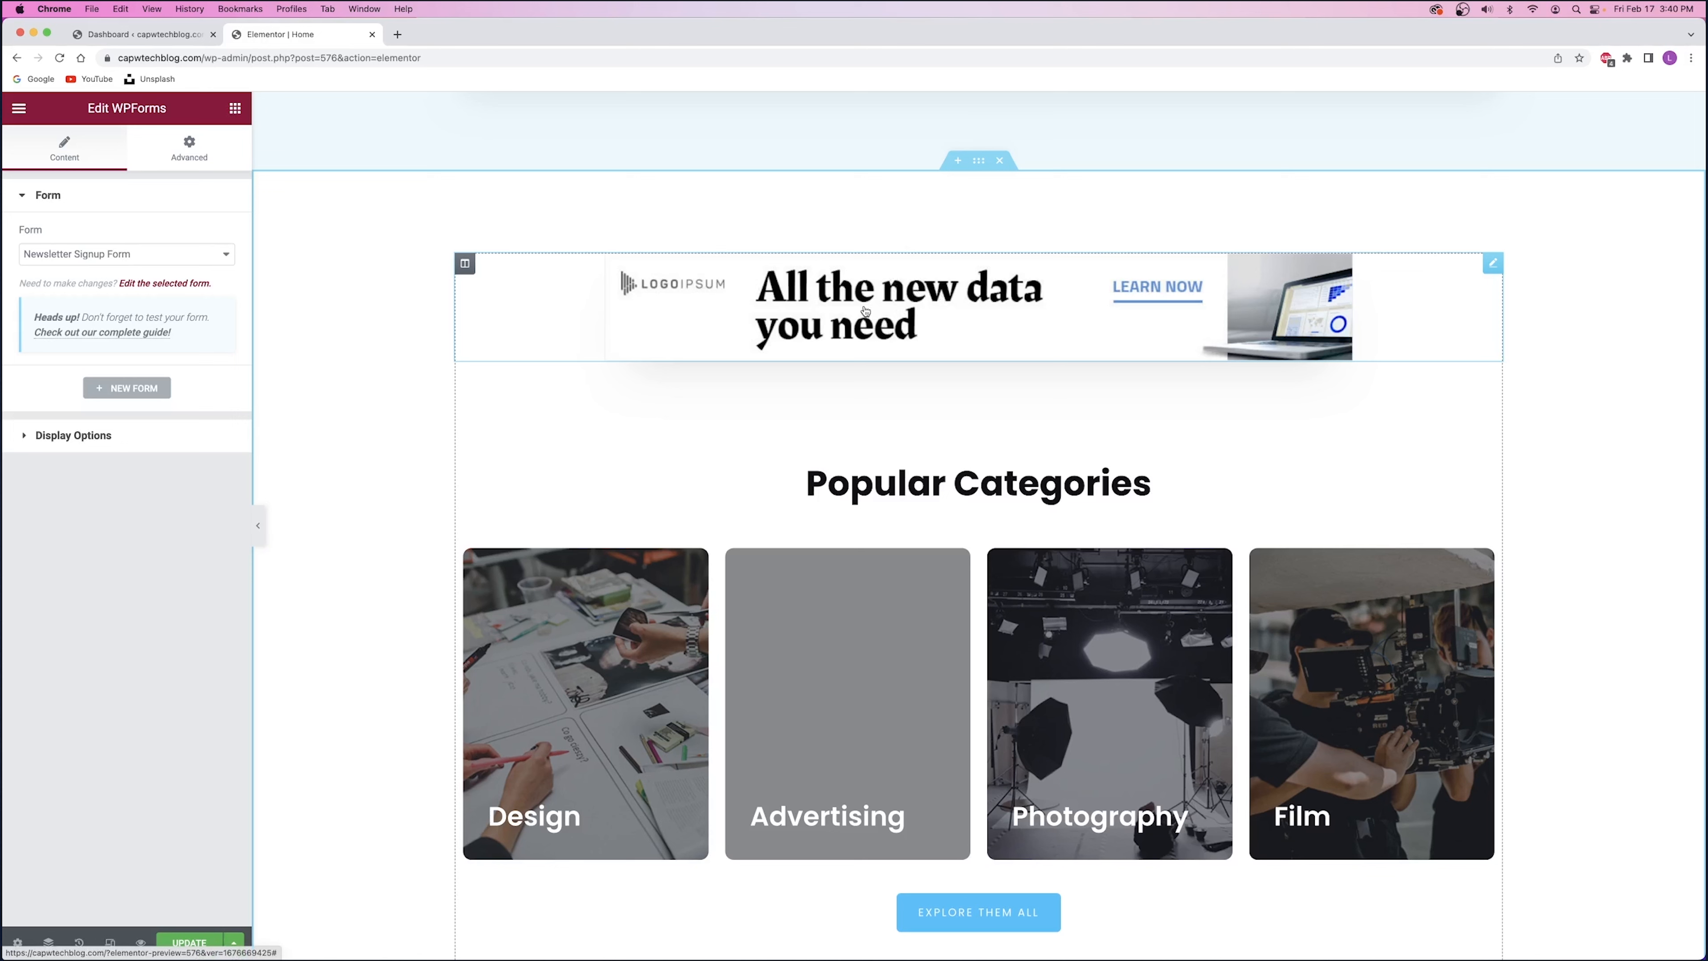
left_click(888, 313)
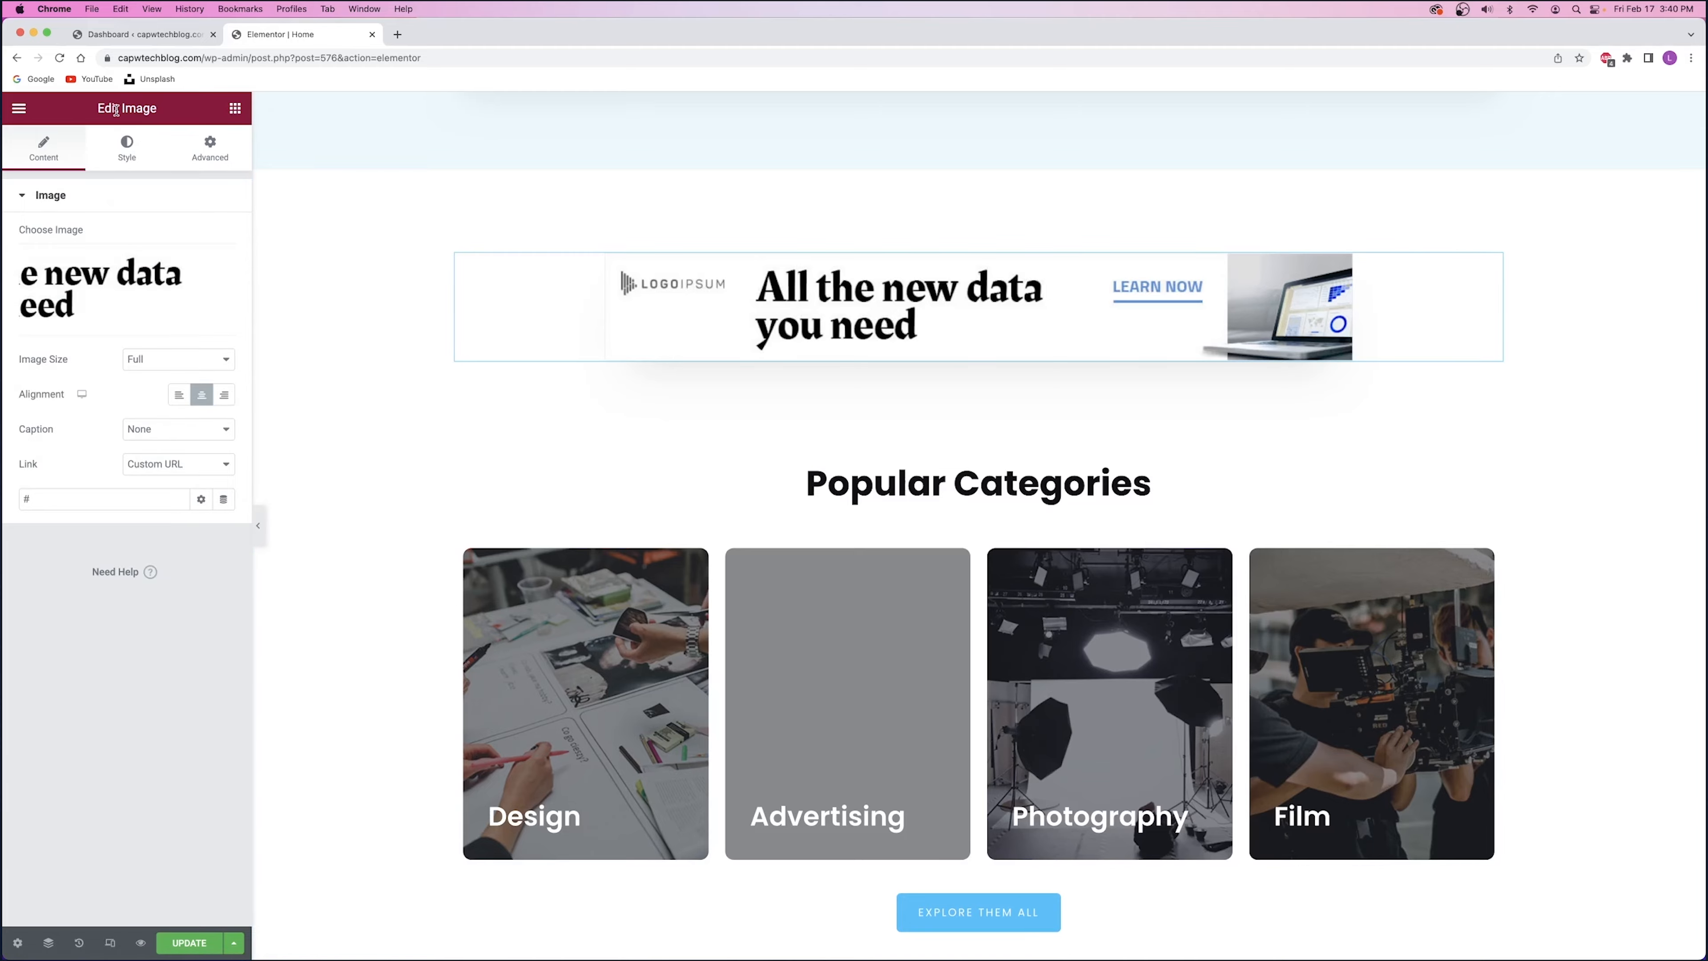
left_click(101, 288)
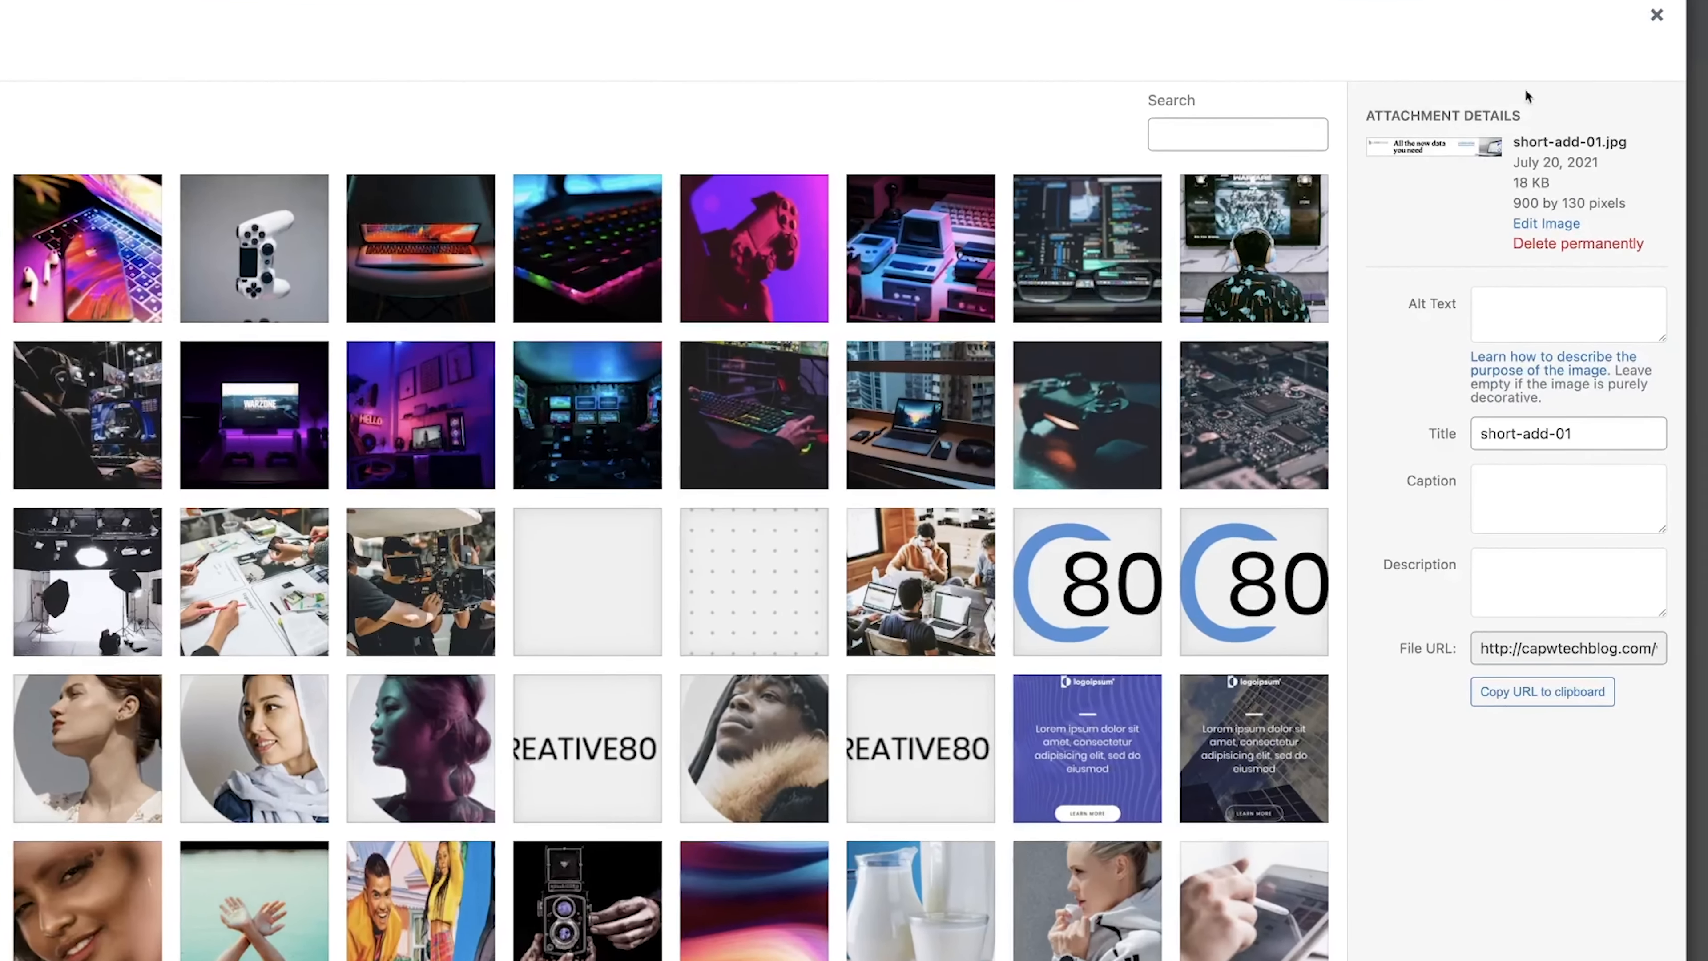
left_click(1657, 34)
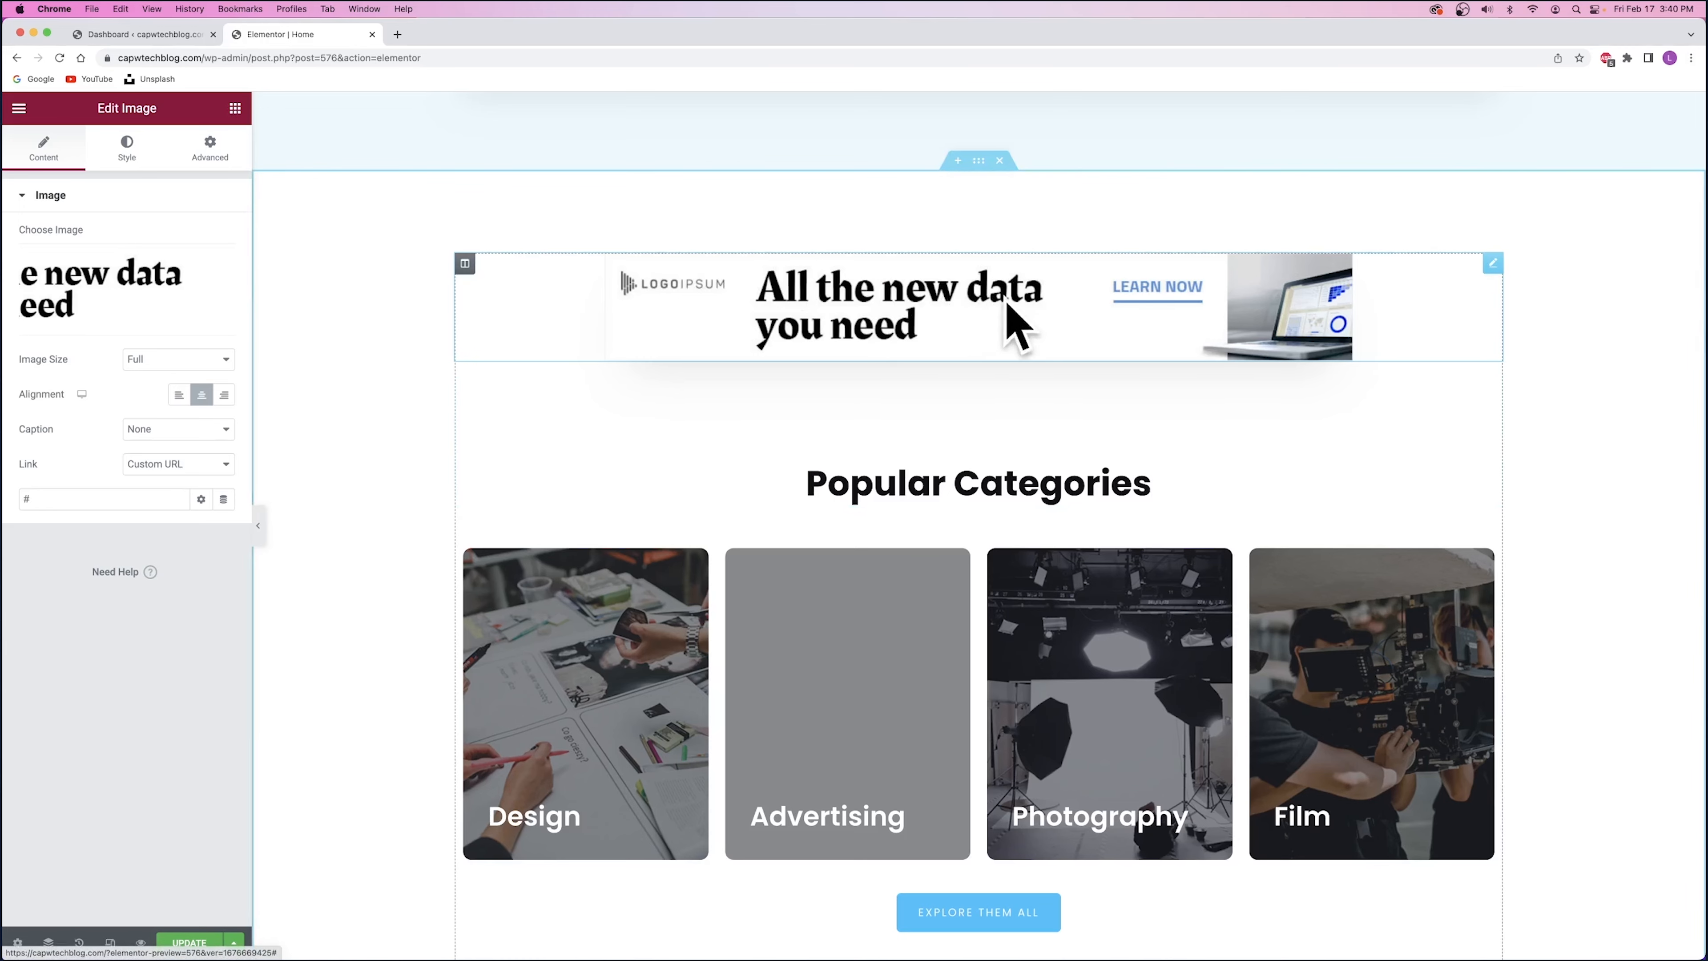
right_click(966, 289)
left_click(1036, 598)
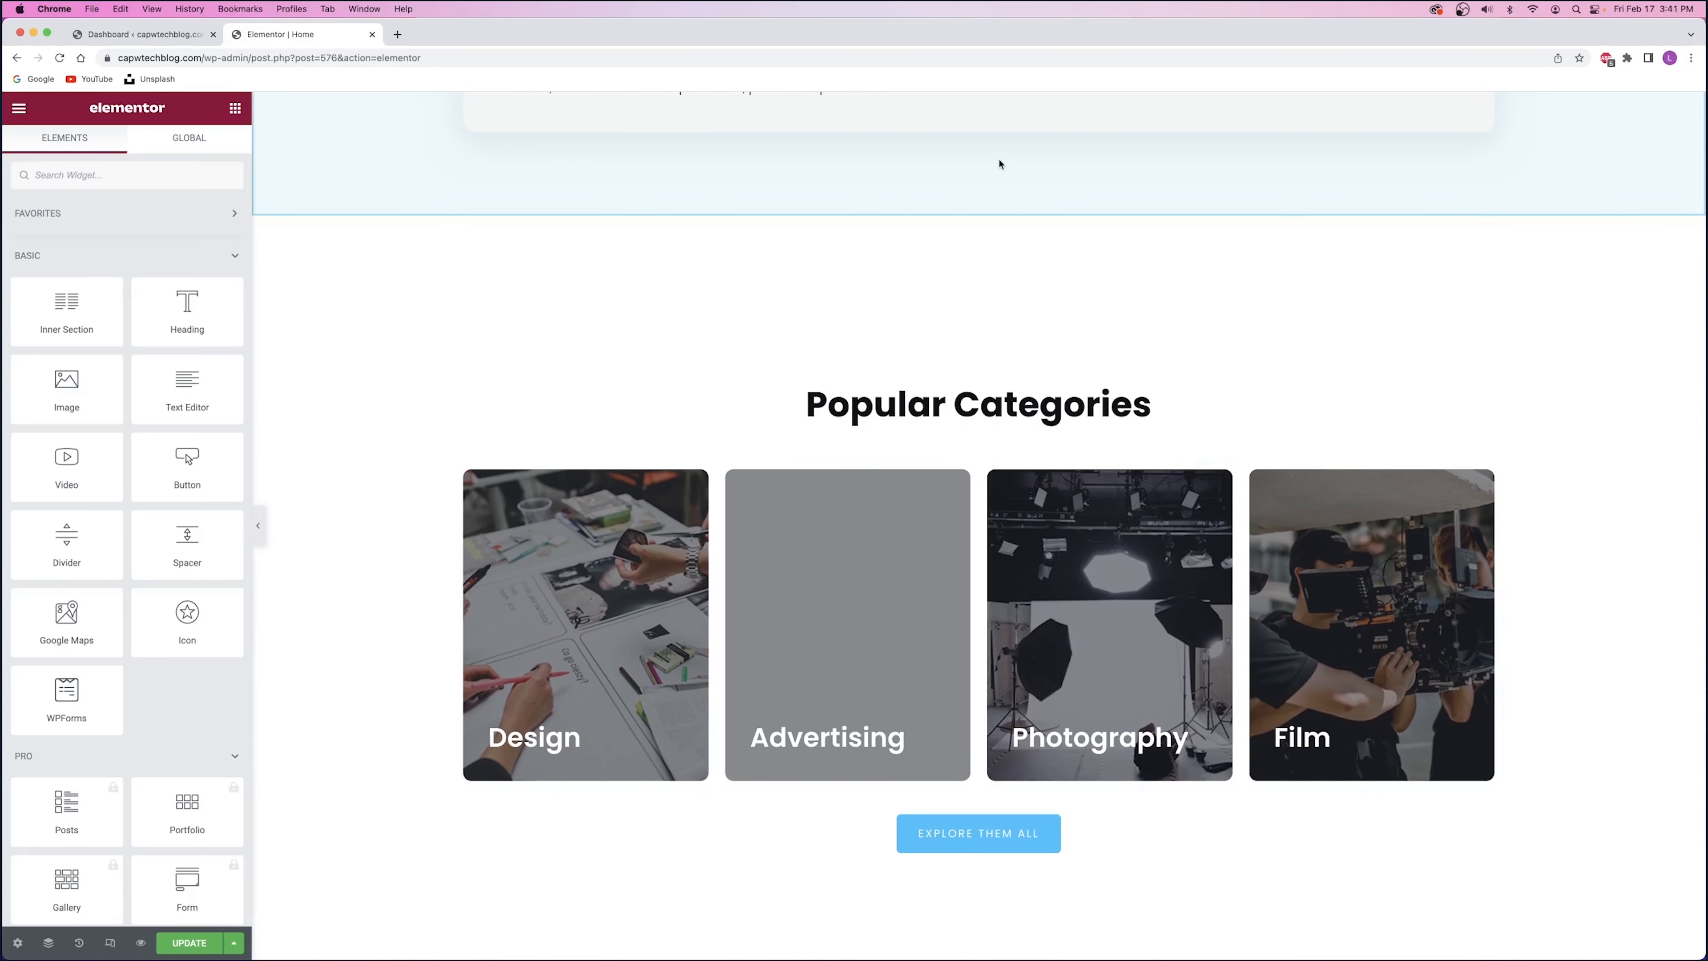
- Rename the Design category heading to "Gameplay" and the Advertising heading to "New Releases" under Popular Categories
scroll(965, 273, "down", 2)
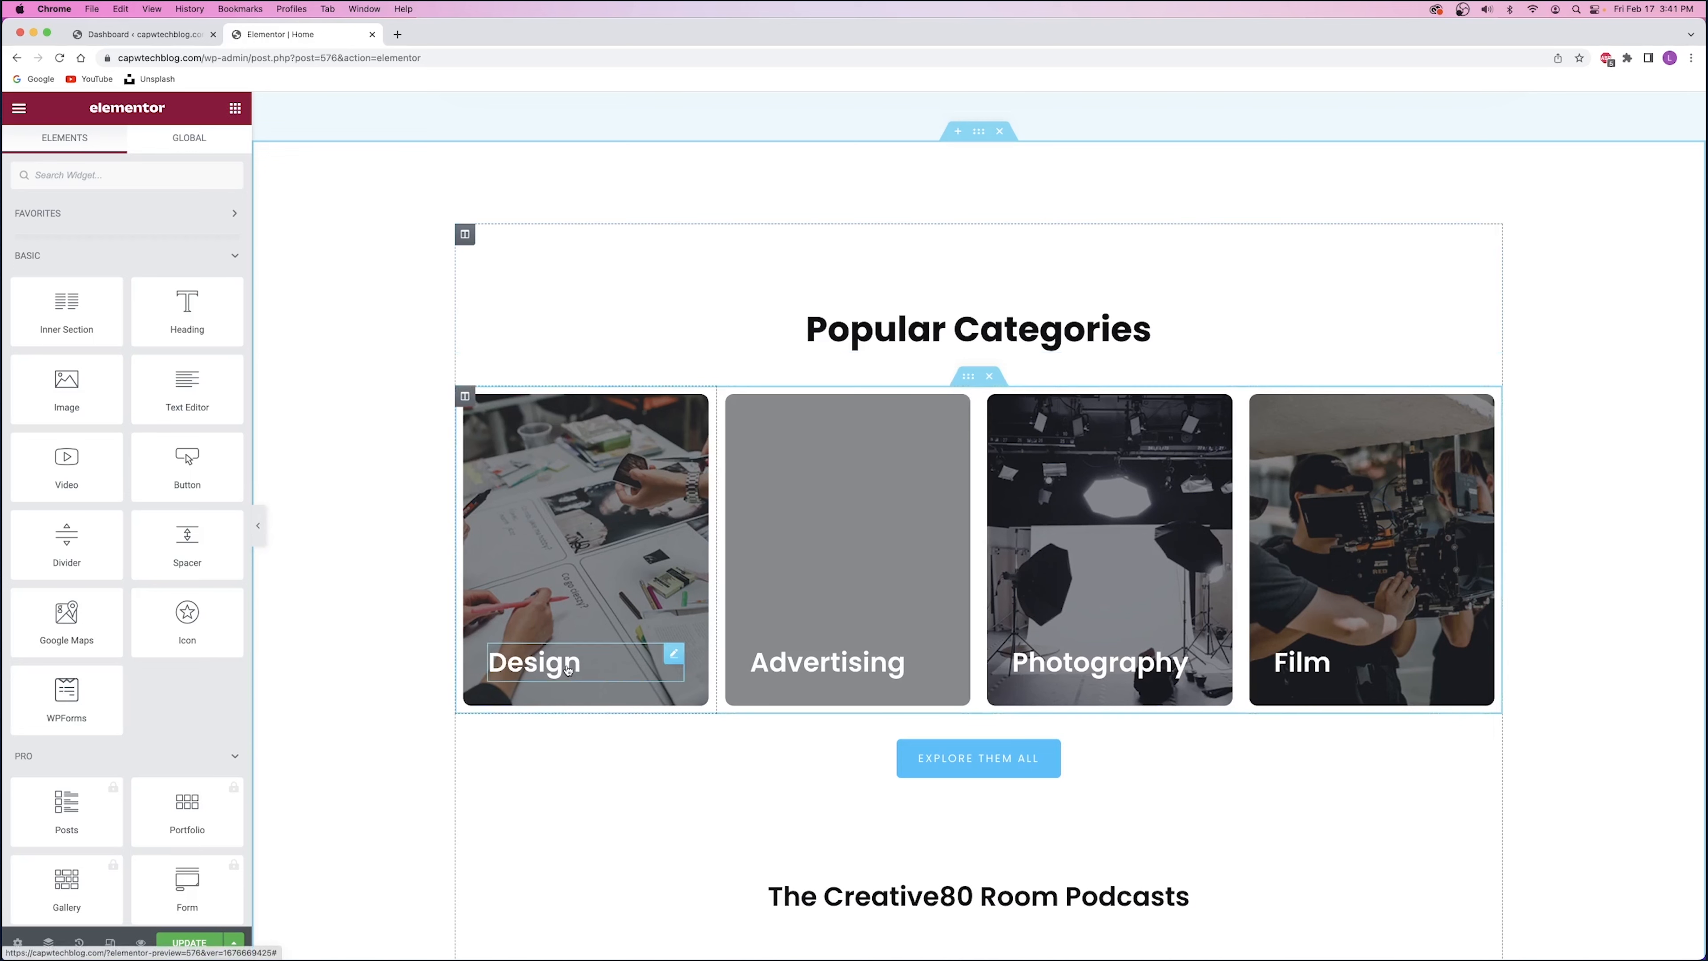
scroll(568, 666, "up", 15)
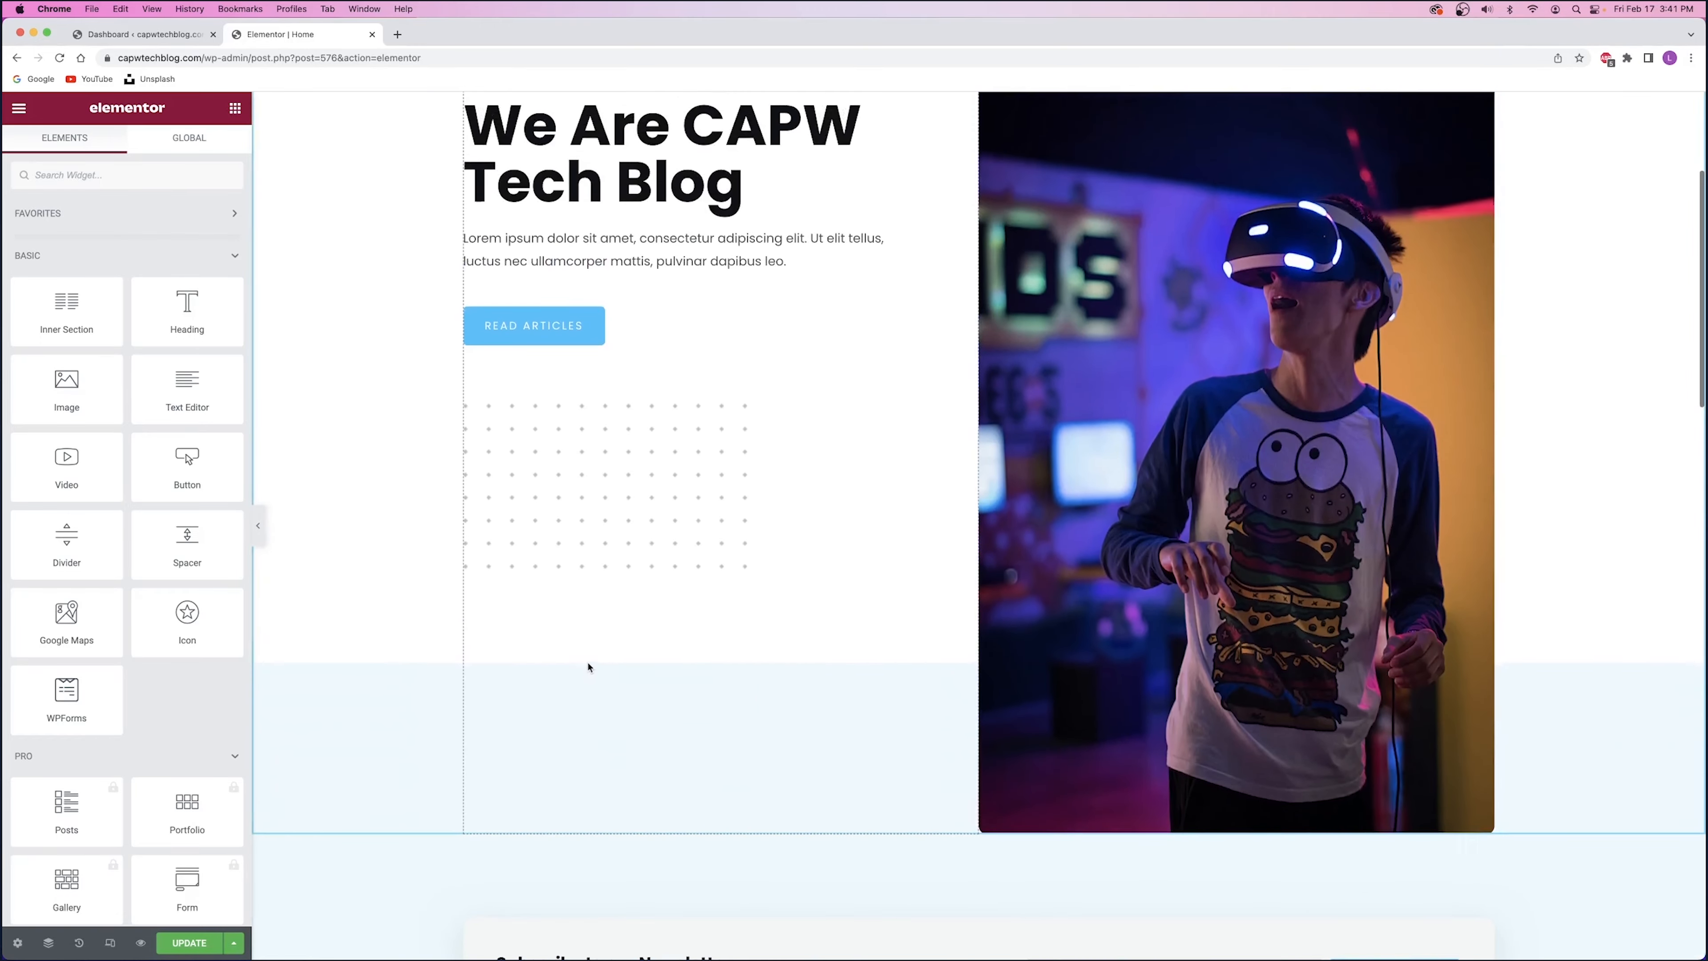
scroll(589, 667, "up", 4)
scroll(589, 666, "down", 15)
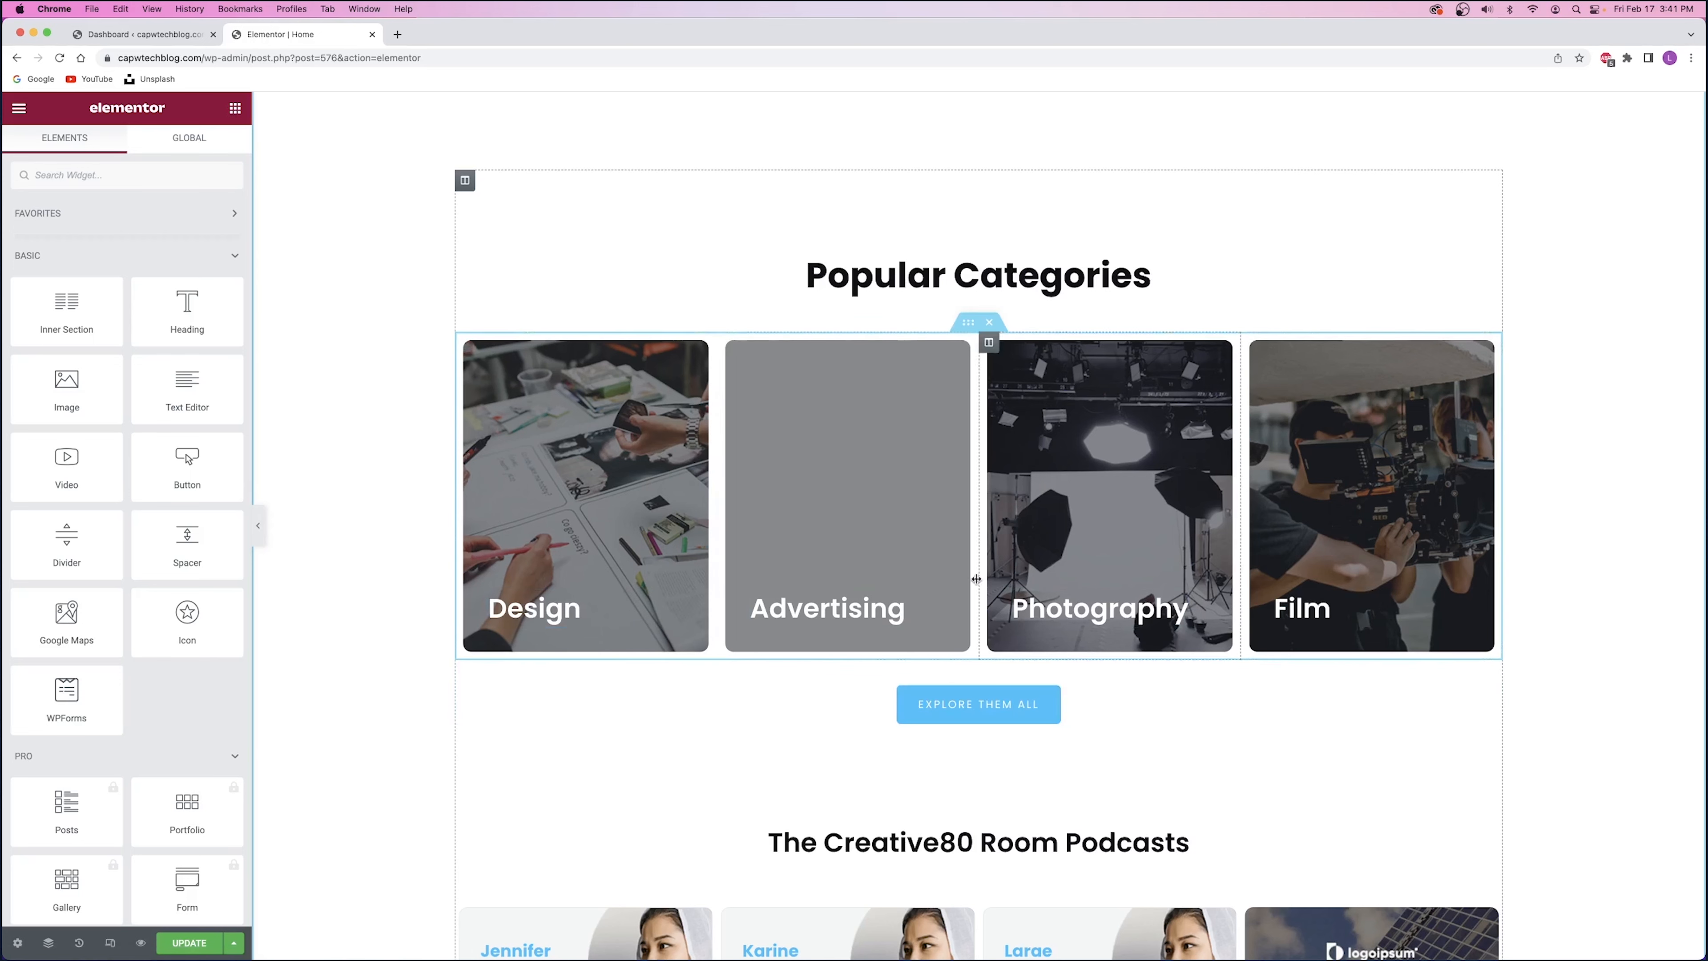
left_click(586, 606)
key("super+a")
type("Gameplay")
left_click(849, 608)
key("super+a")
type("New Releases")
- Rename the Photography category heading to "Hardware" and the Film heading to "Software"
left_click(1071, 597)
left_click(59, 253)
key("super+a")
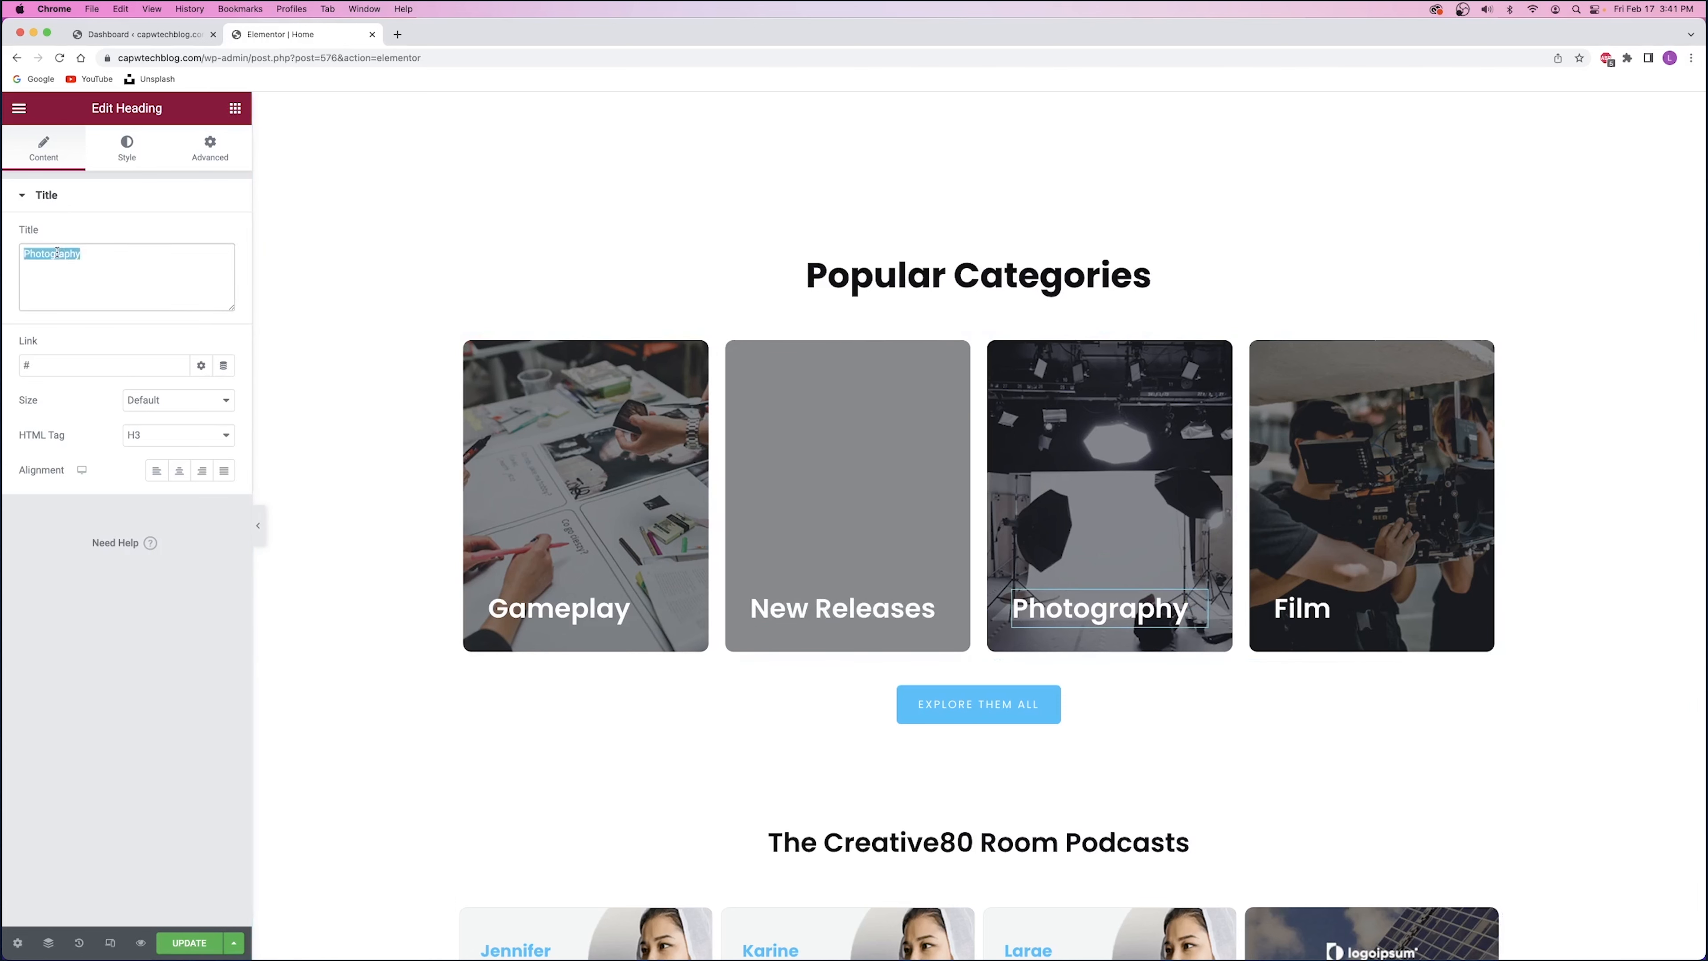
type("Hardware")
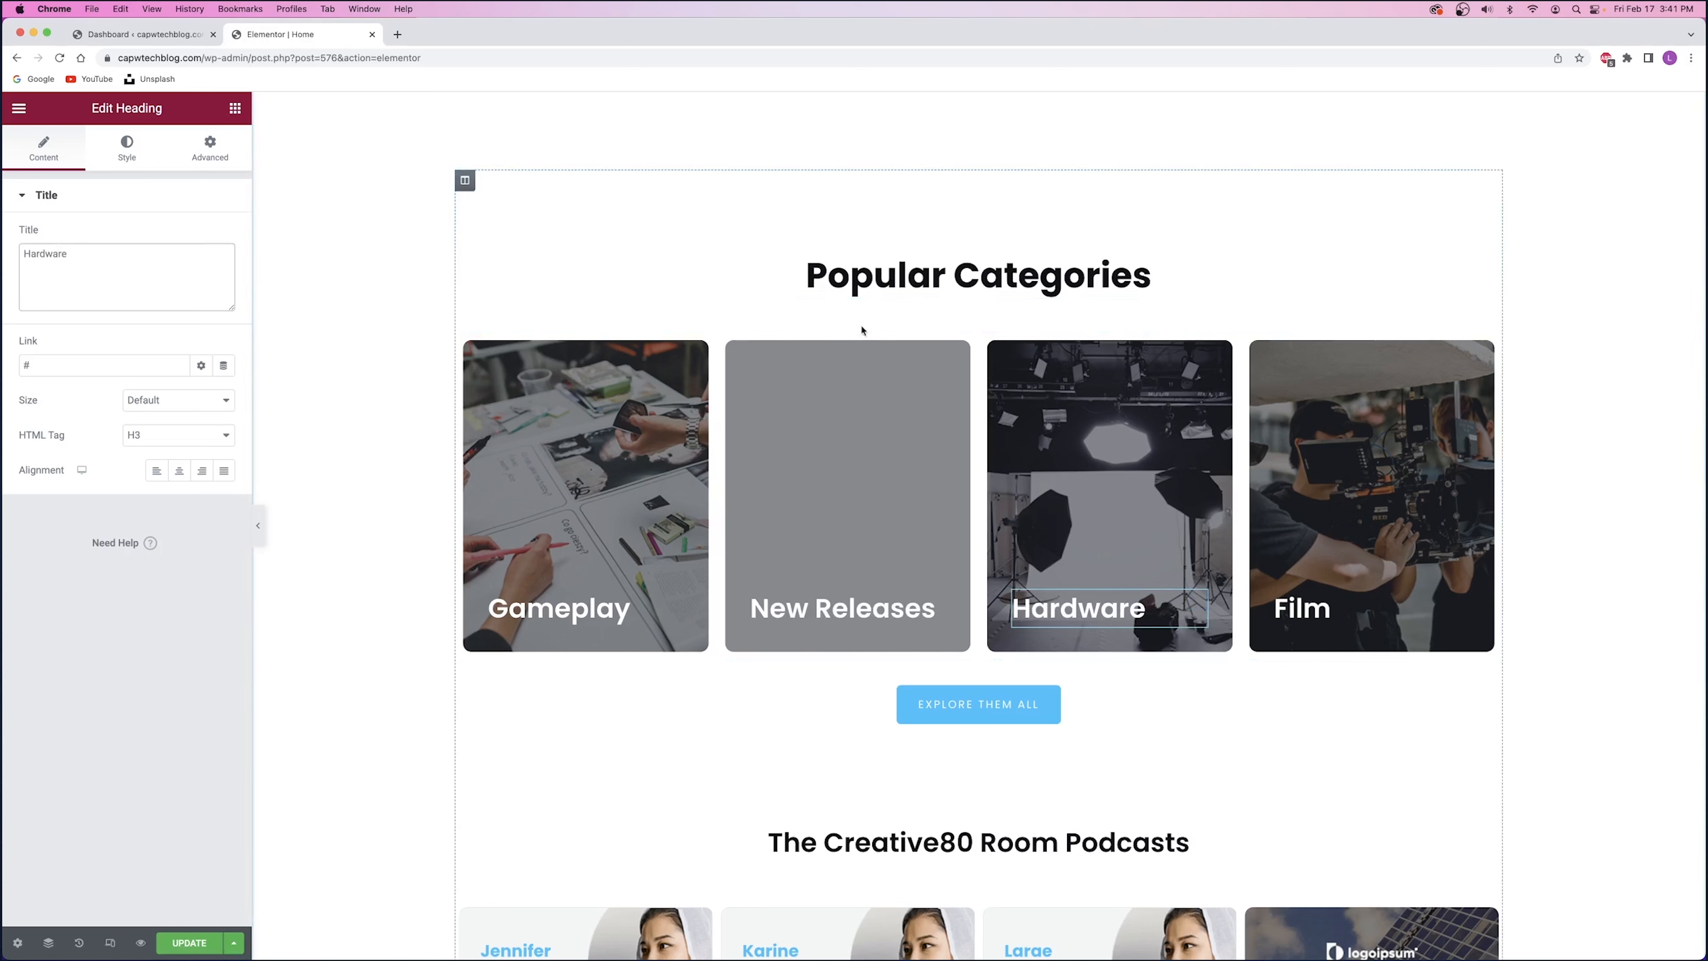
left_click(1339, 608)
key("super+a")
type("Software")
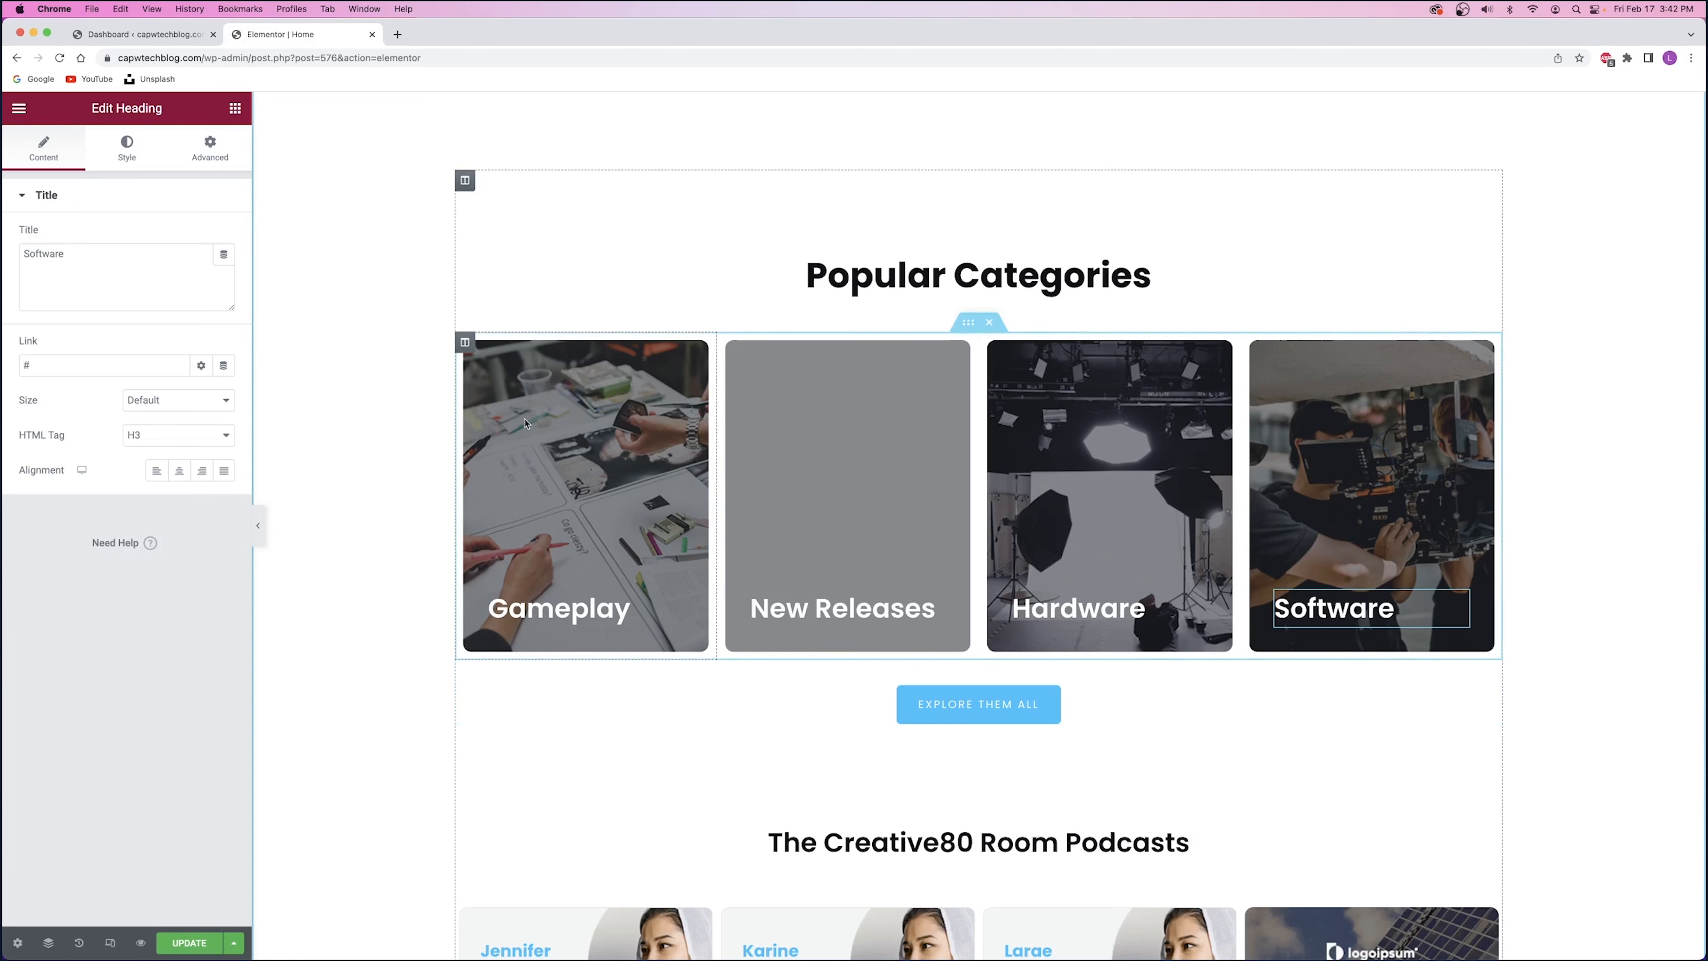
- Open the media library for the Gameplay column's background image, try the existing gamer photo and deselect it
left_click(464, 343)
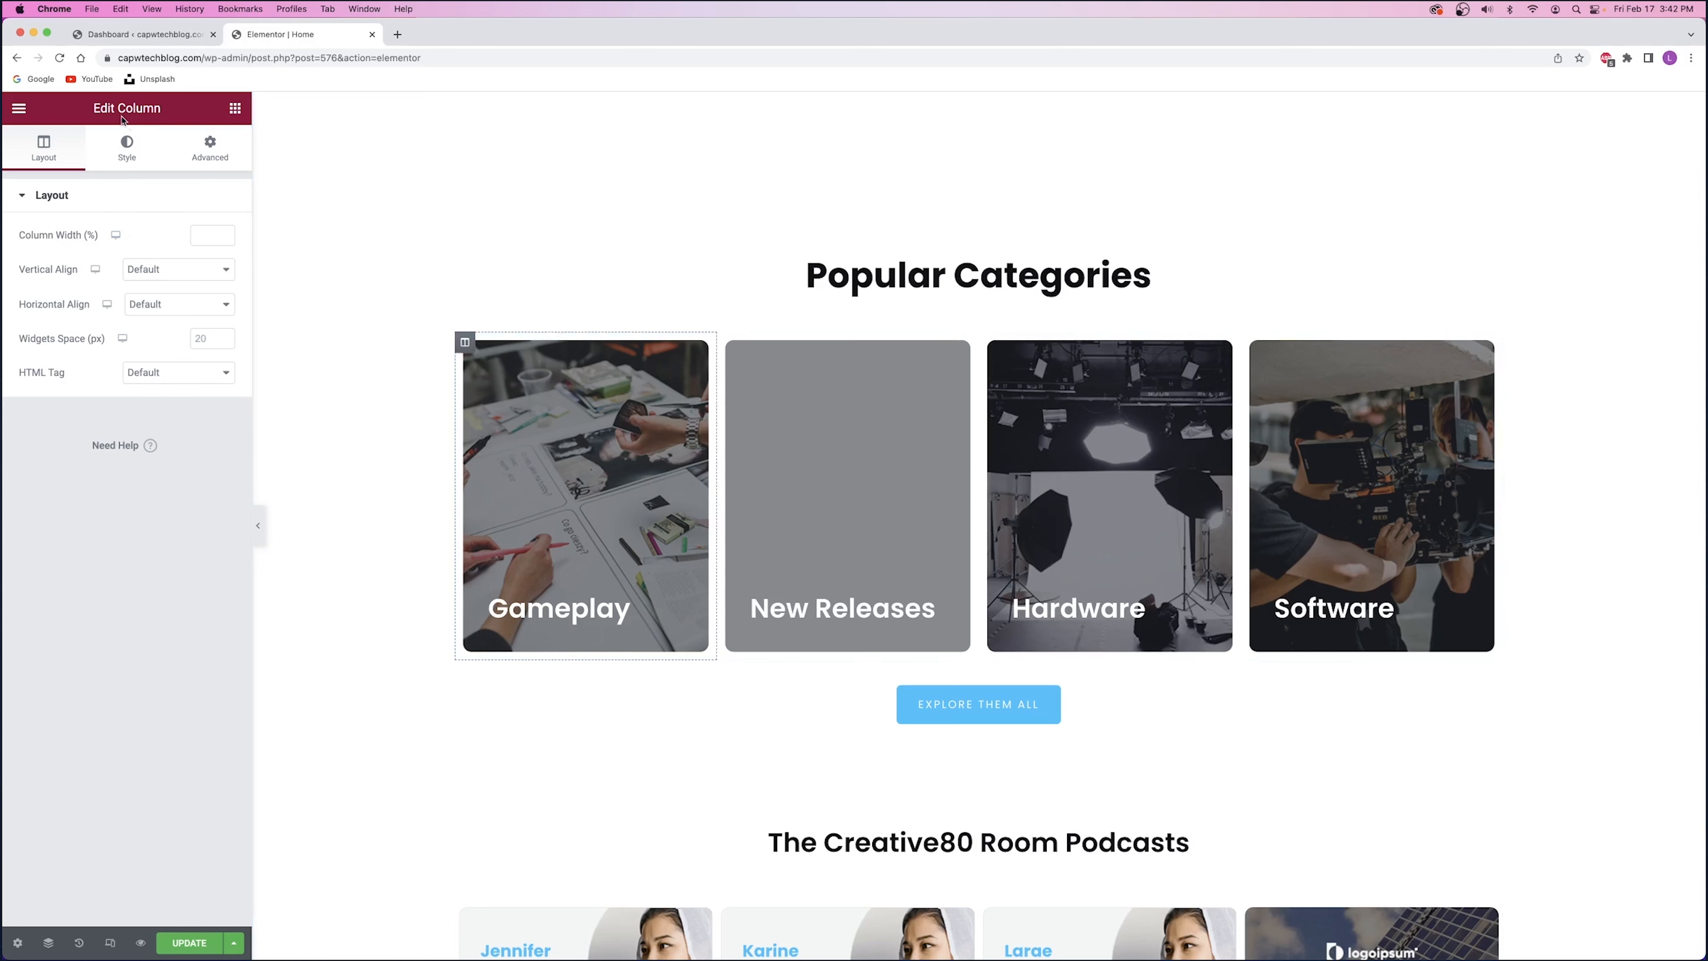
left_click(127, 148)
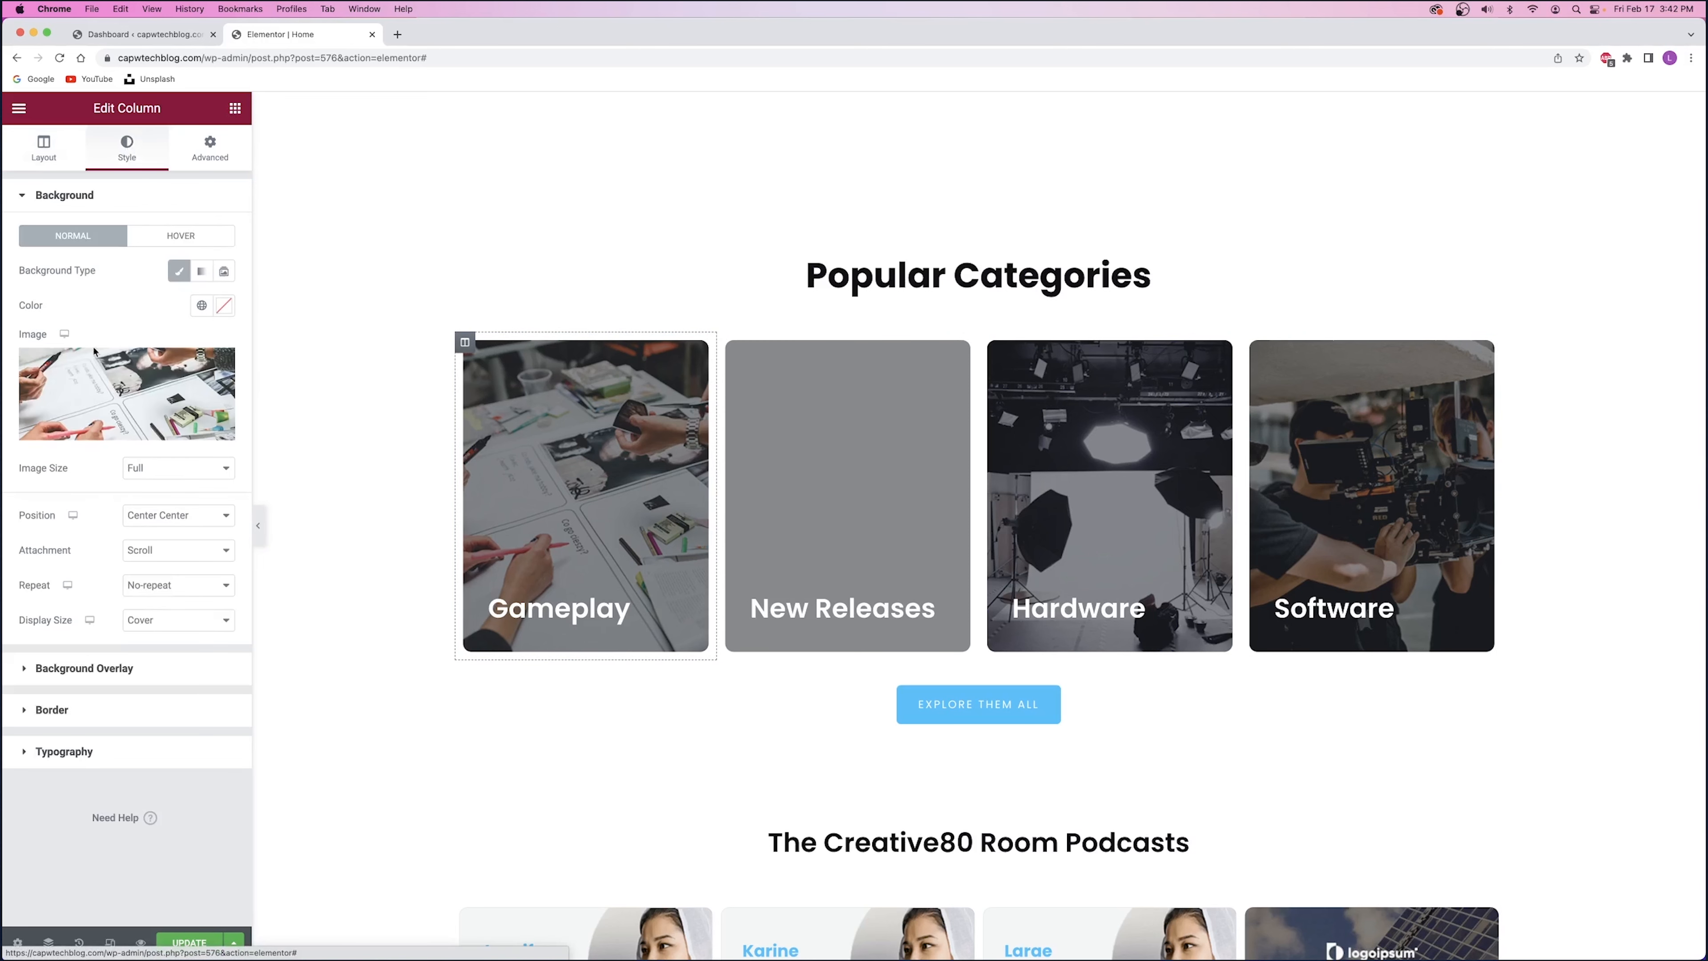
left_click(120, 407)
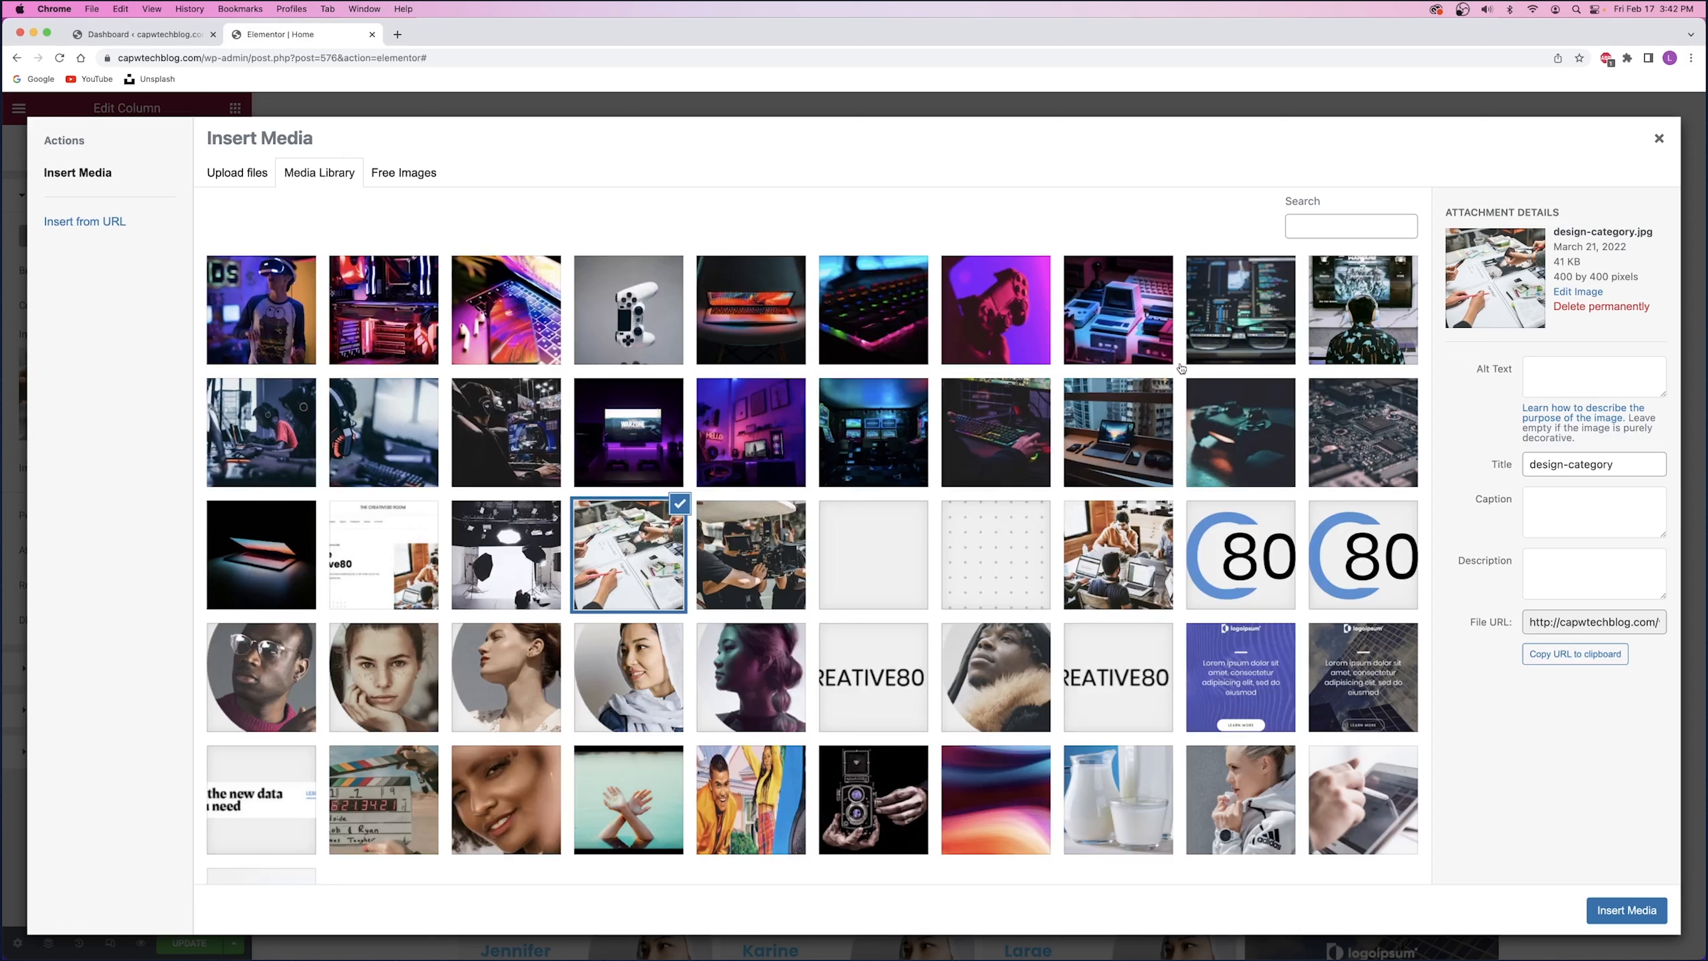
left_click(1345, 318)
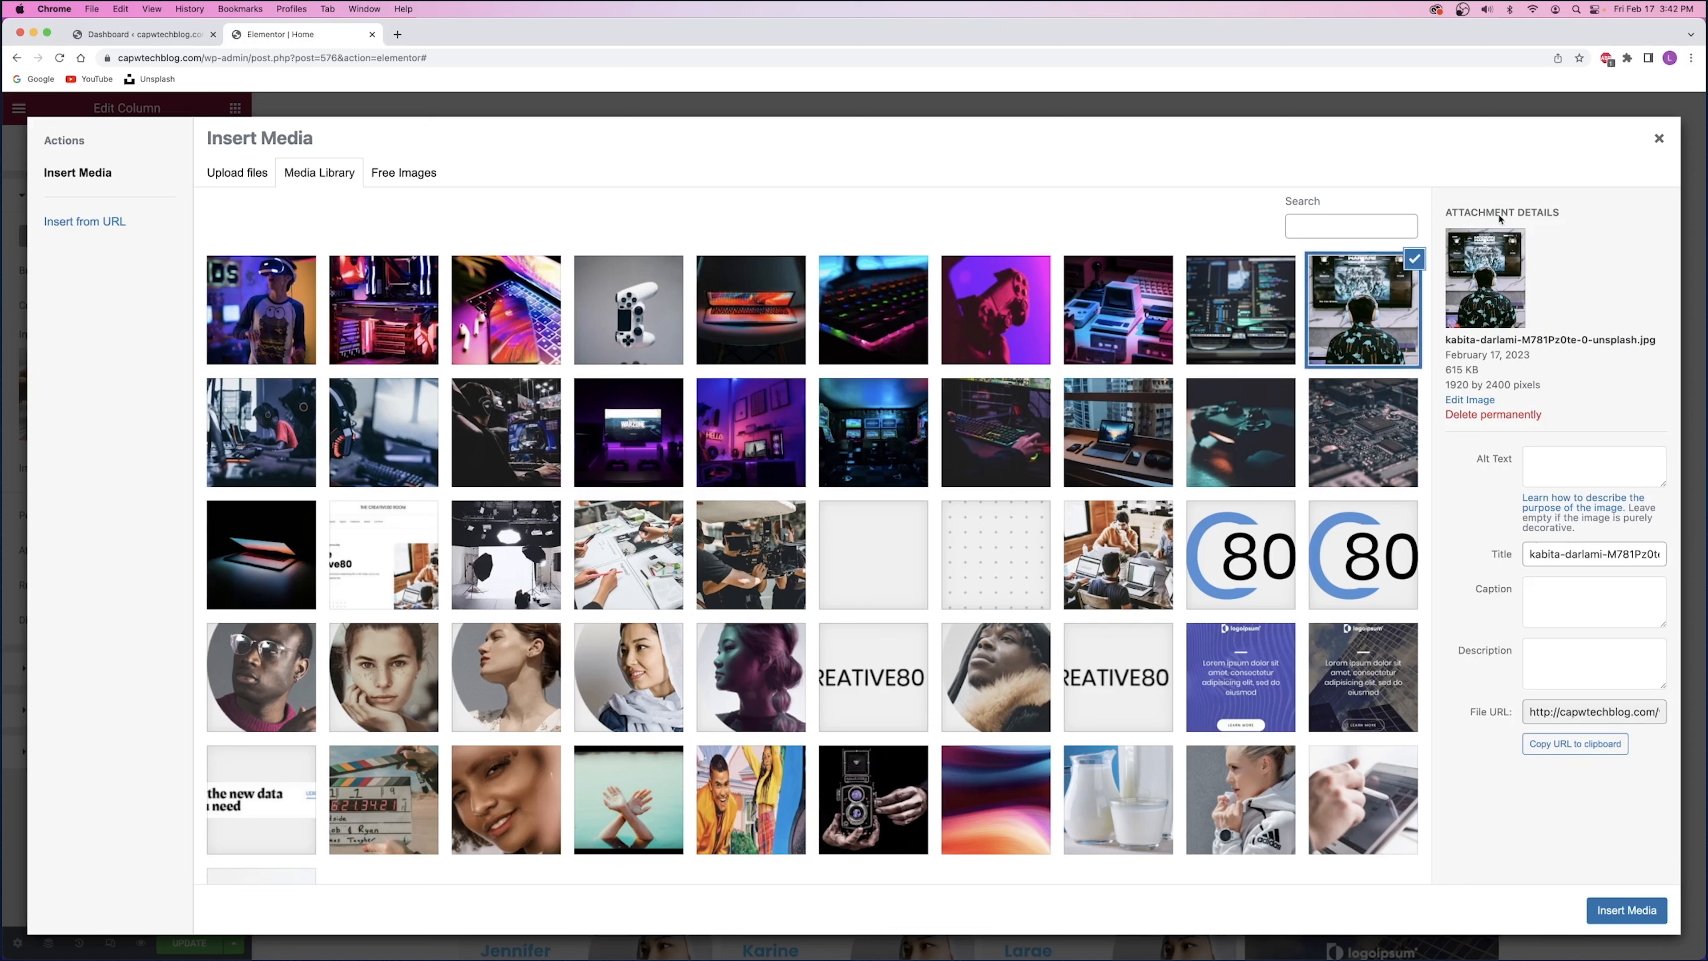
left_click(1415, 259)
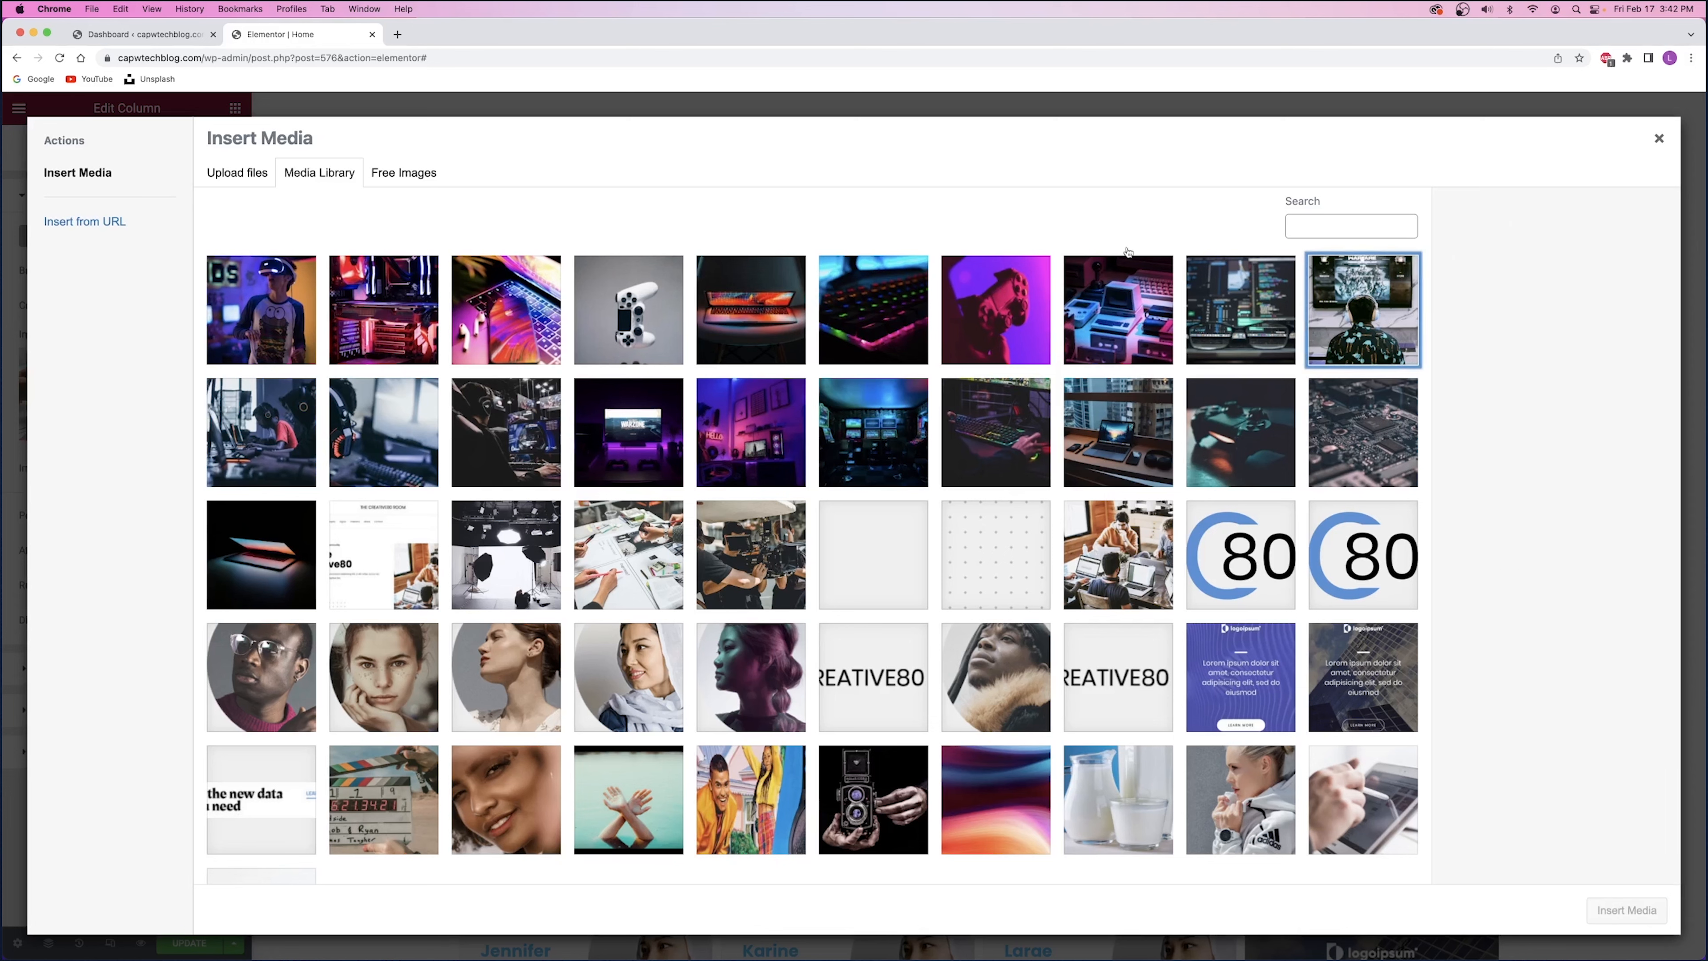
- Upload gaming.jpg, hardware.jpg, new releases.jpg and software.jpg from the Categories folder to the media library
left_click(237, 172)
left_click(914, 487)
double_click(618, 373)
left_click_drag(936, 386, 611, 381)
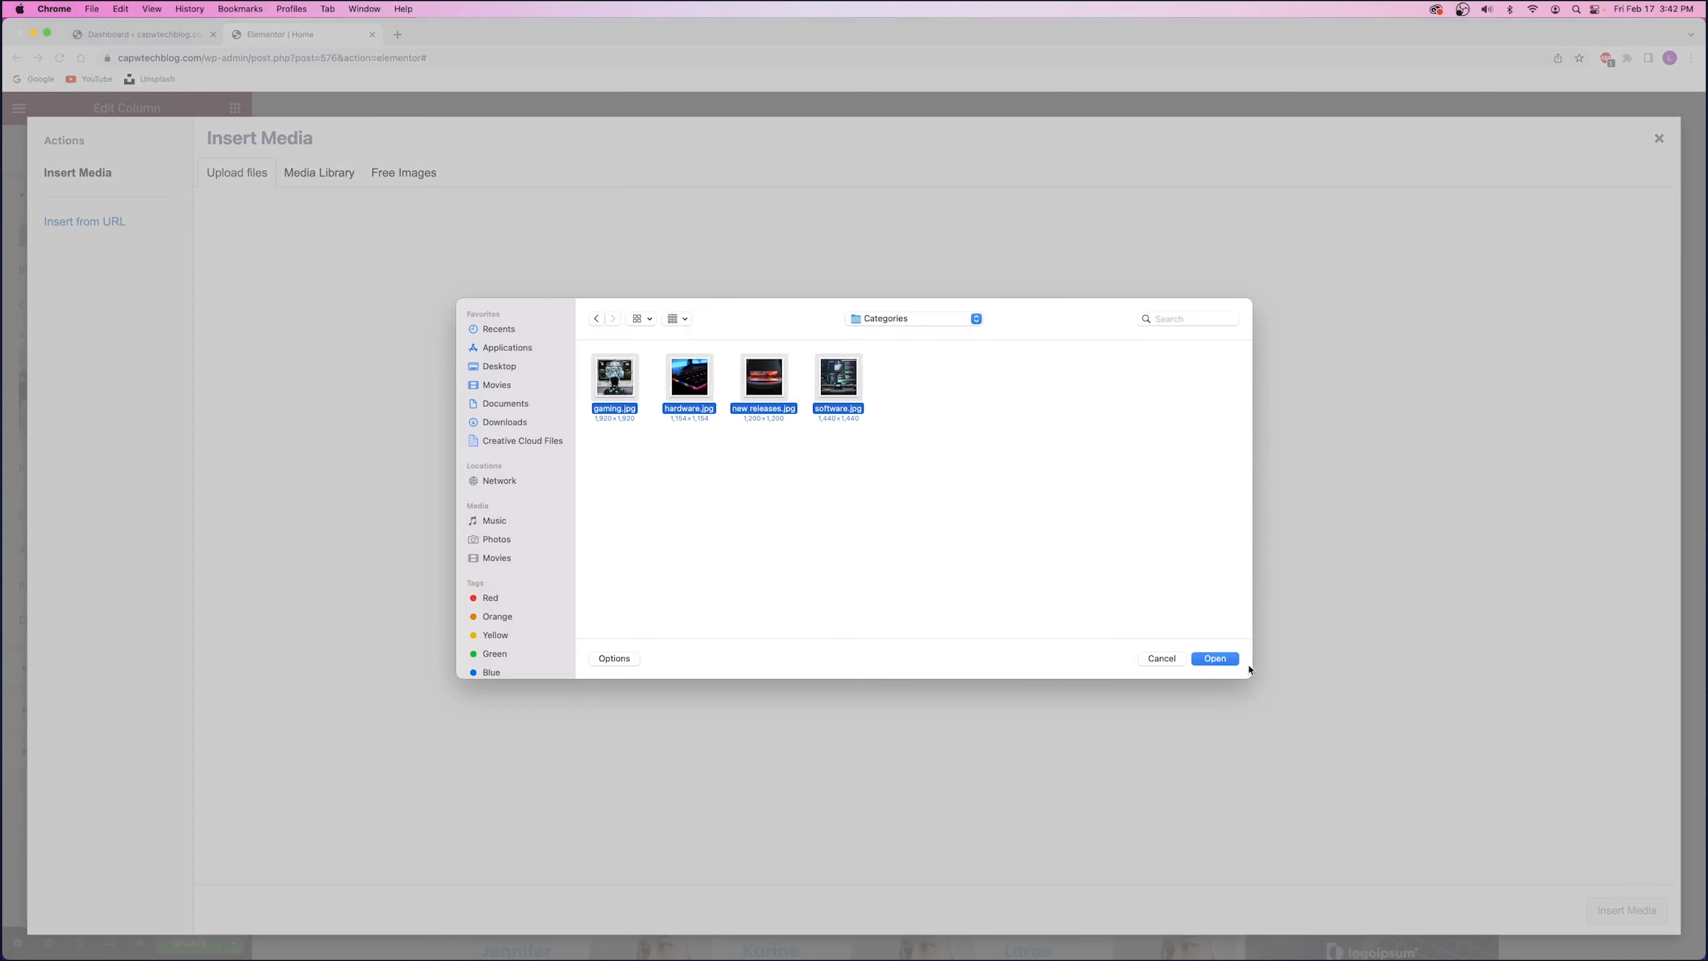
left_click(1230, 660)
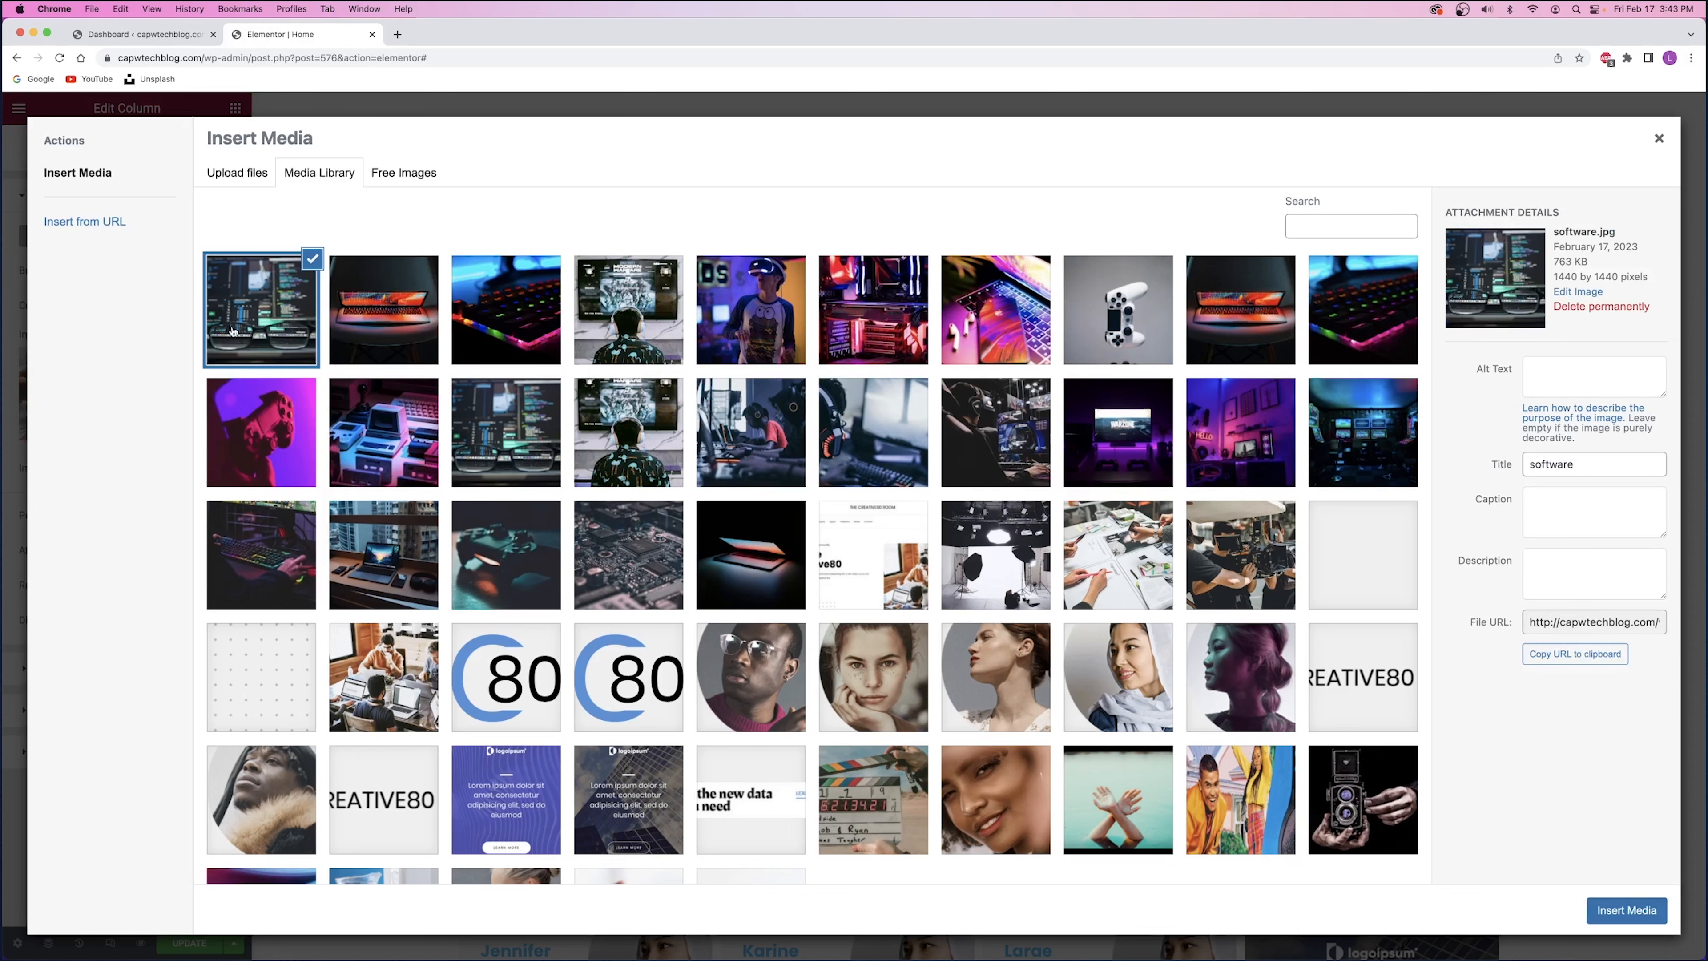
- Set the uploaded gaming image as the Gameplay column's background and the new releases image as the New Releases column's background
left_click(659, 307)
left_click(1627, 910)
left_click(727, 342)
left_click(127, 159)
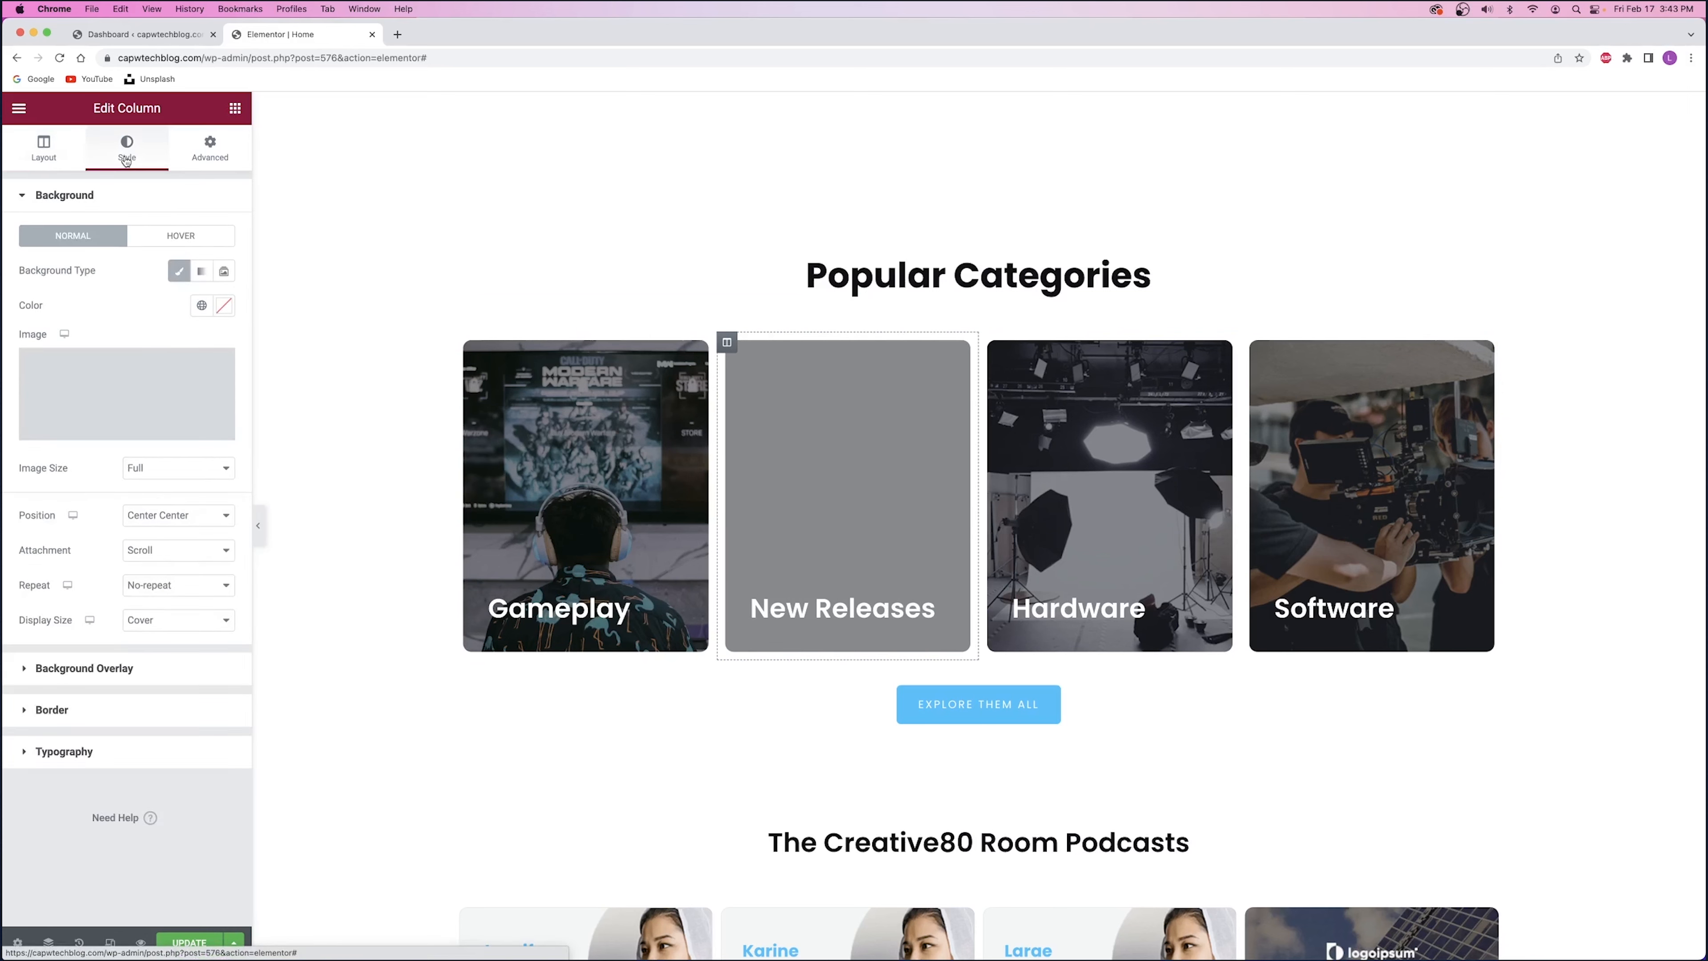
left_click(111, 379)
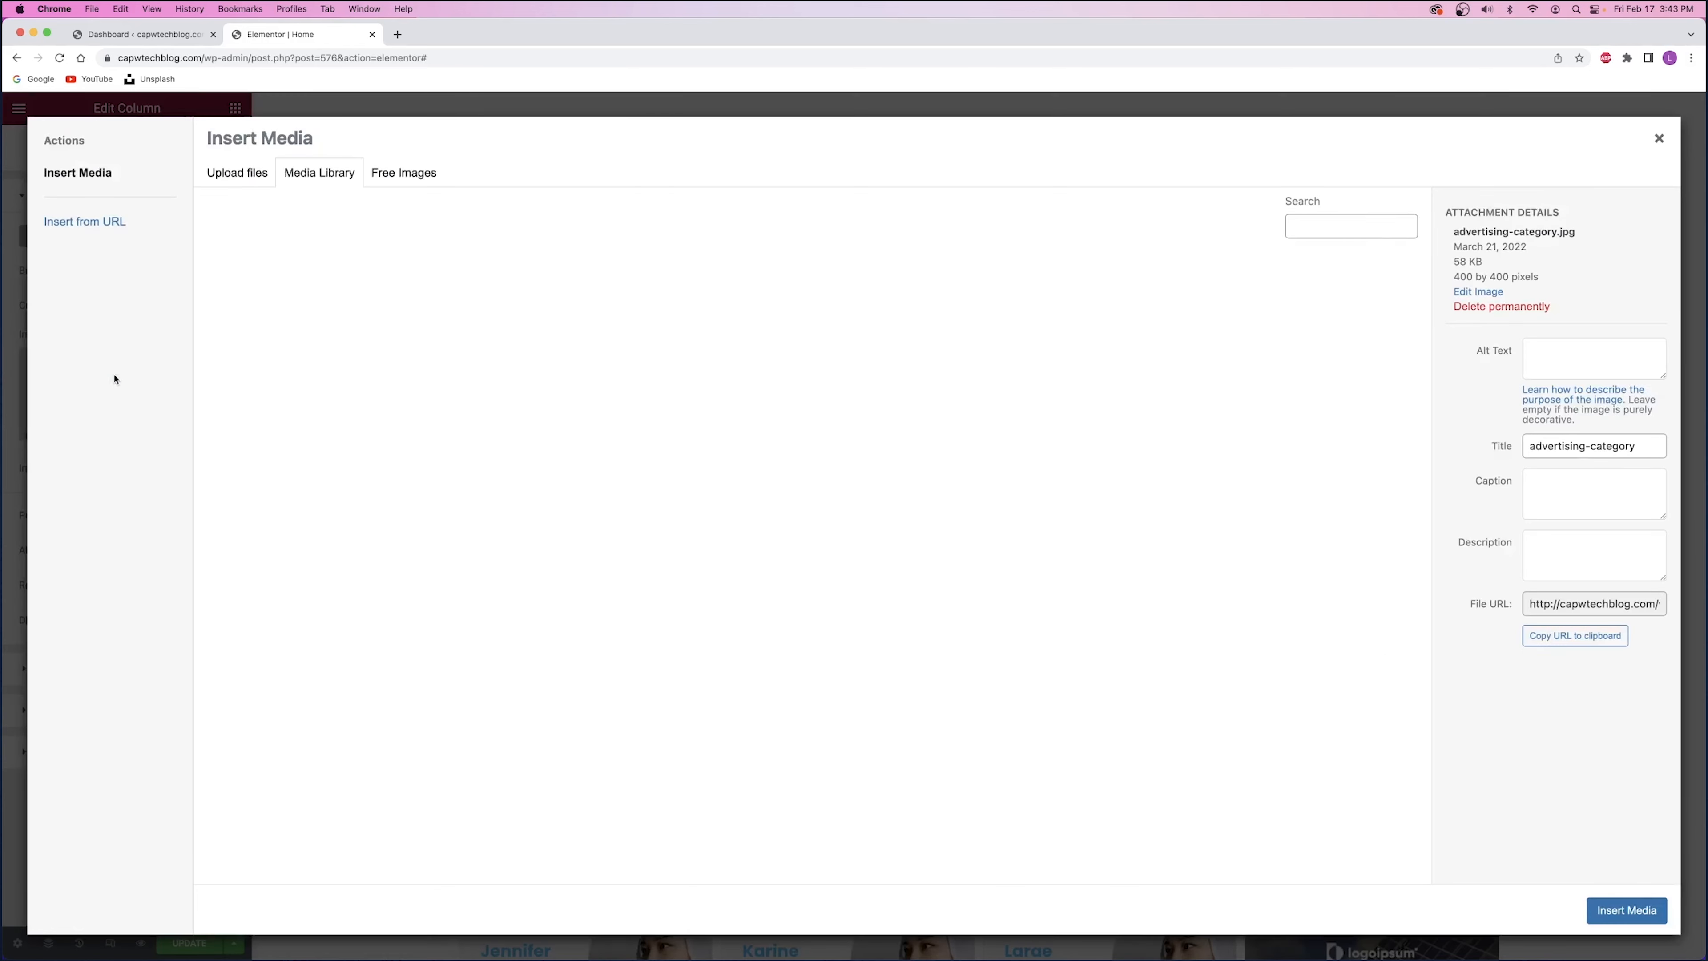
left_click(363, 327)
left_click(1627, 911)
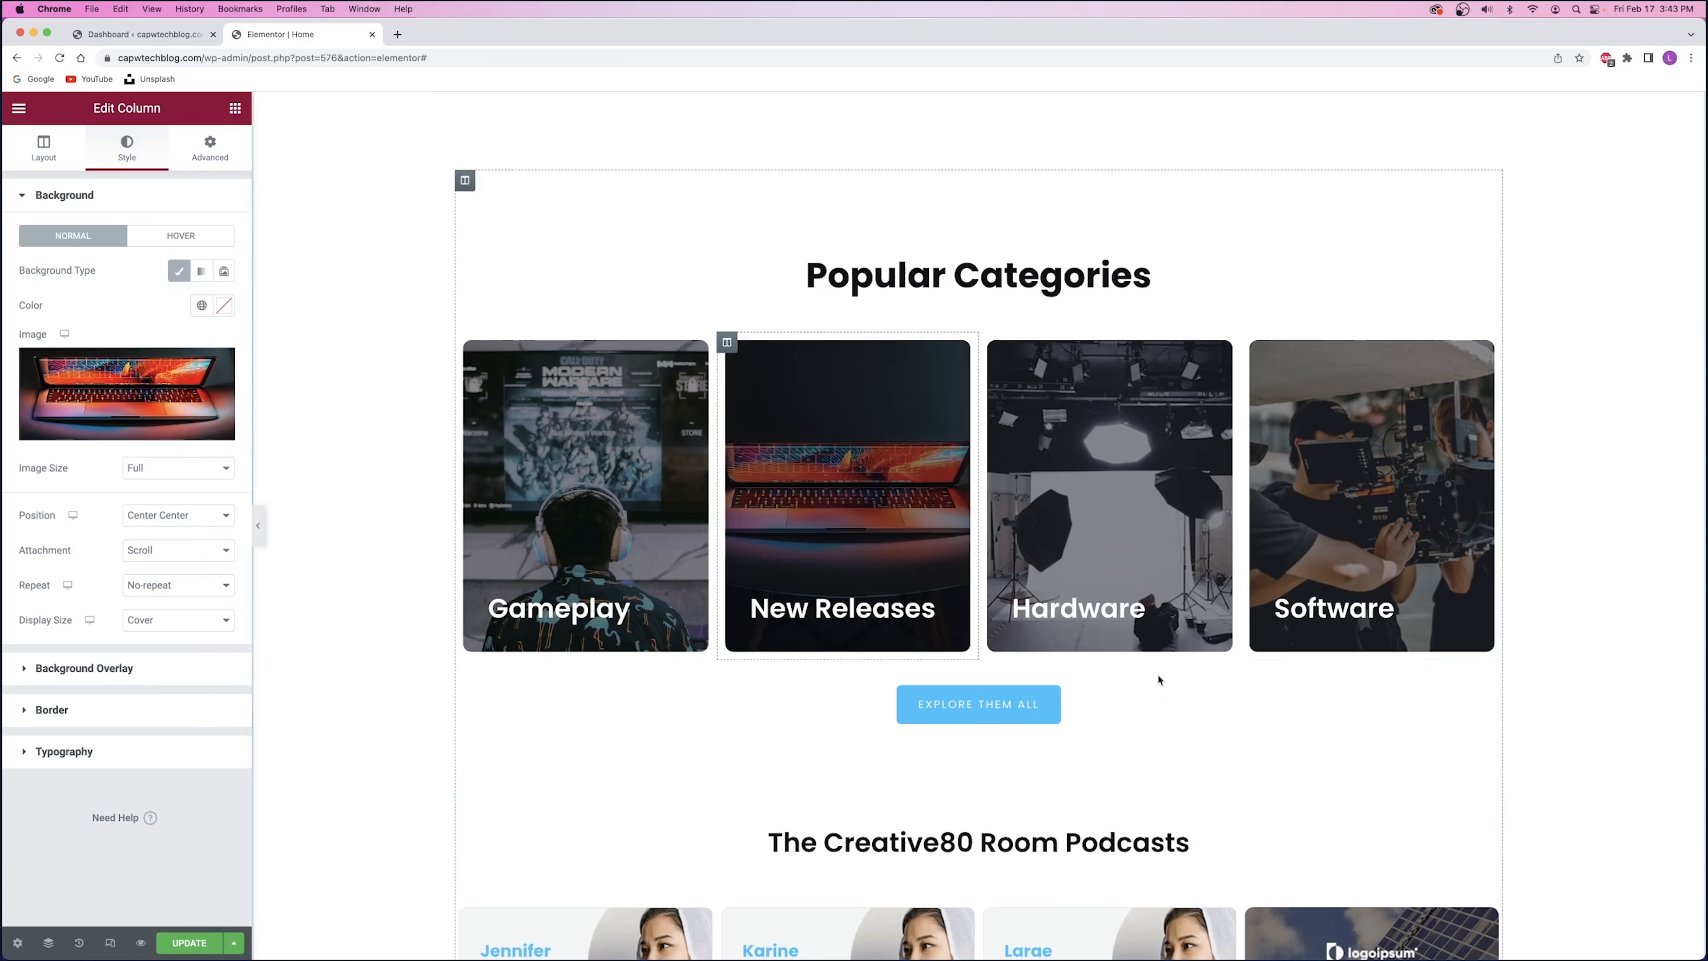
- Set the uploaded hardware image as the Hardware column's background and the software image as the Software column's background
left_click(993, 344)
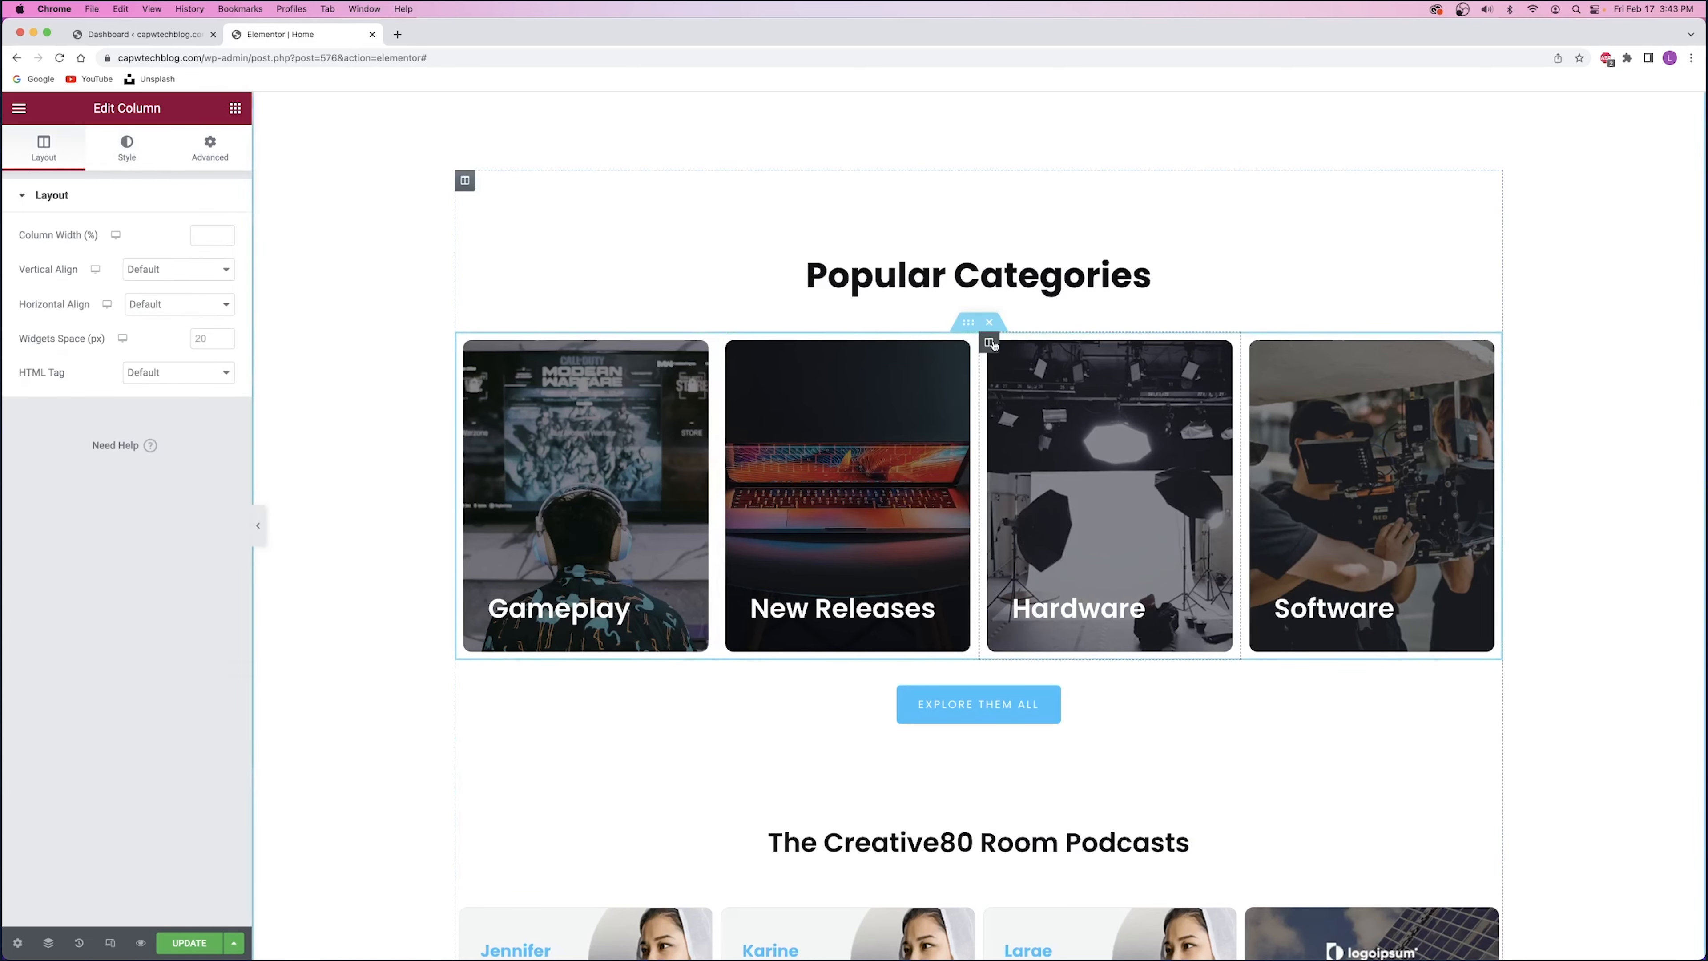
left_click(126, 147)
left_click(1627, 911)
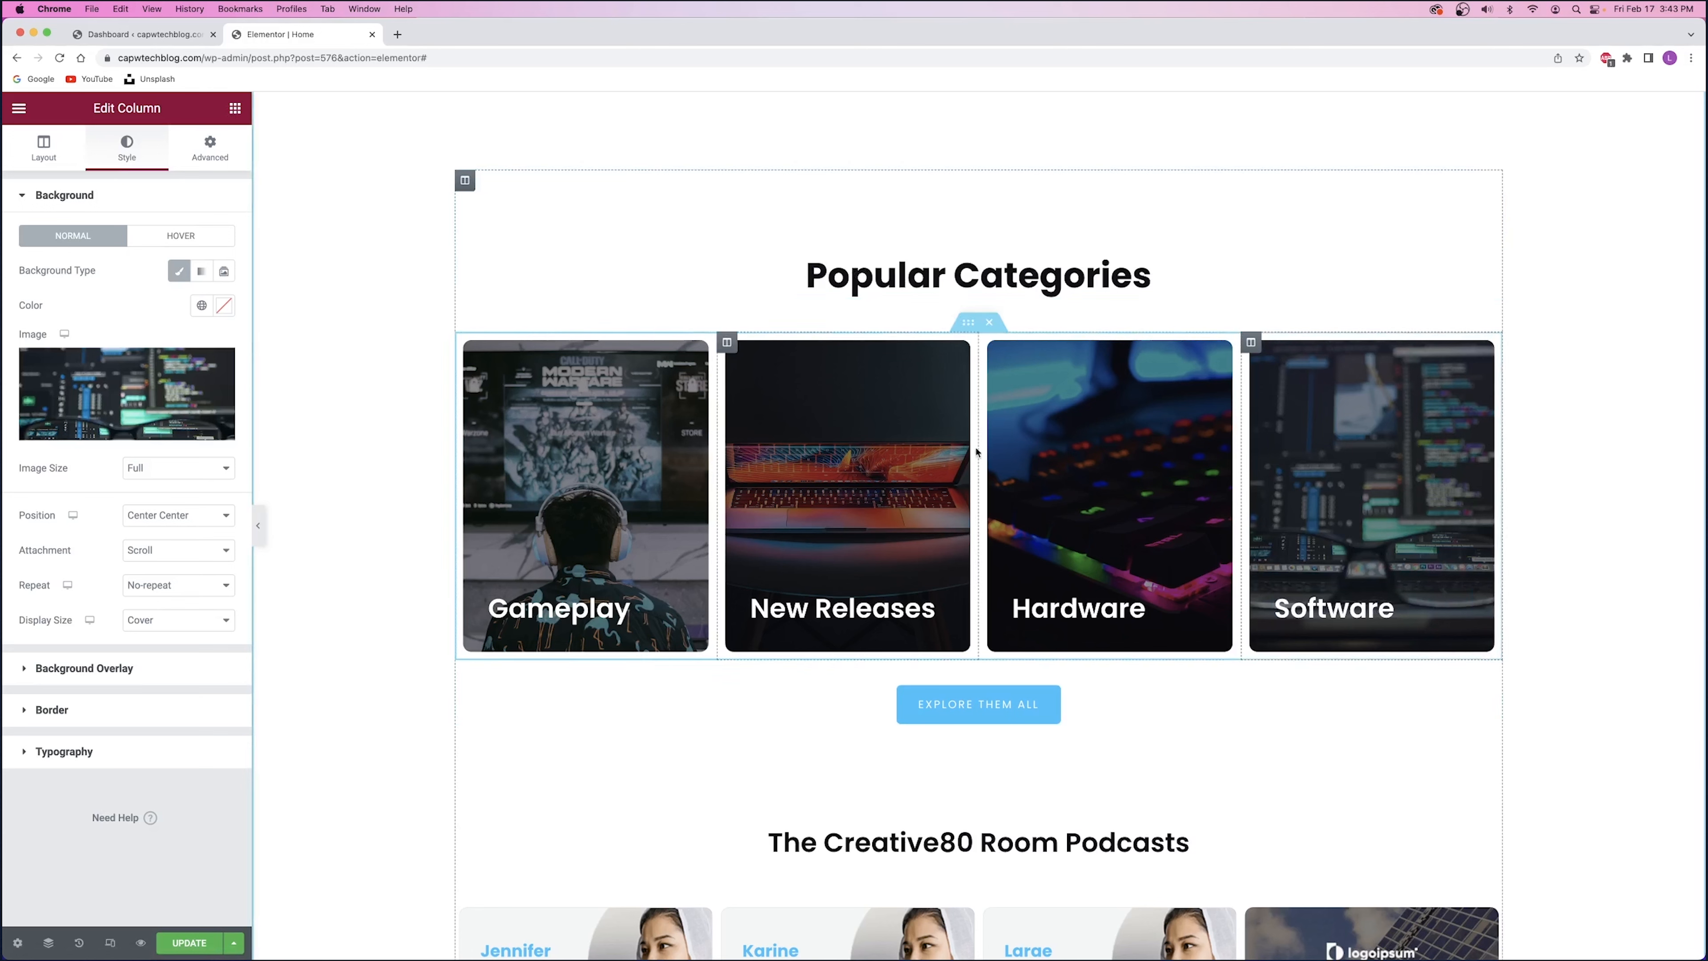
- Examine the link settings of the Gameplay heading and the Explore Them All button
left_click(714, 555)
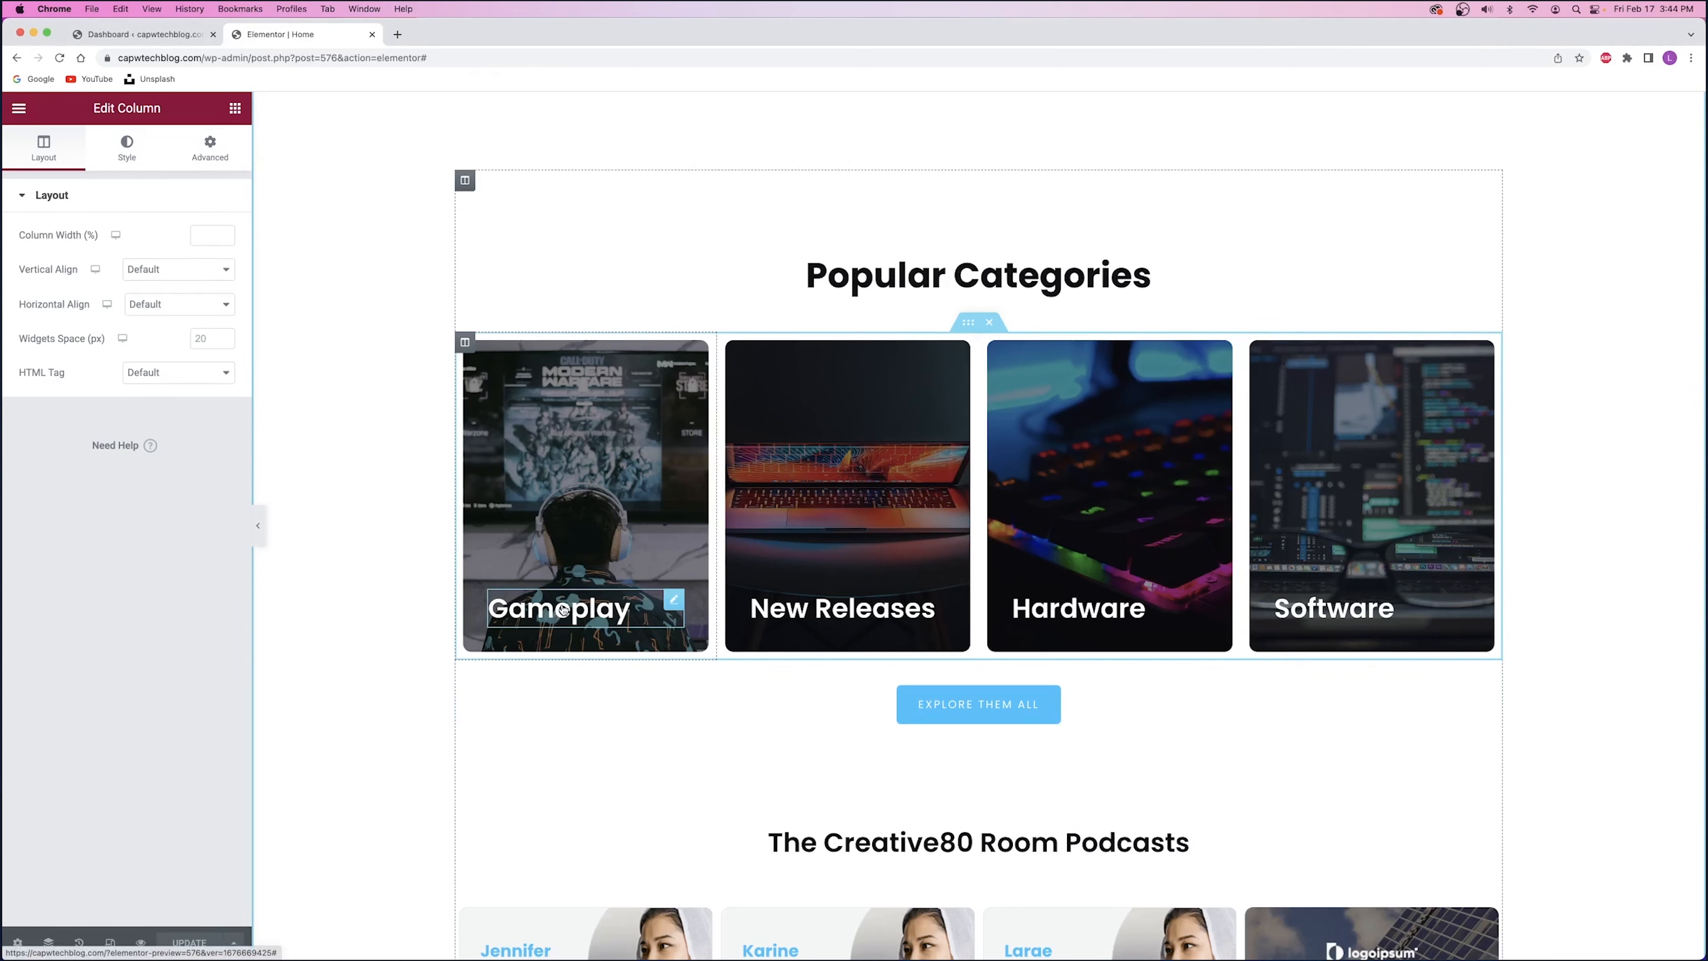
left_click(558, 608)
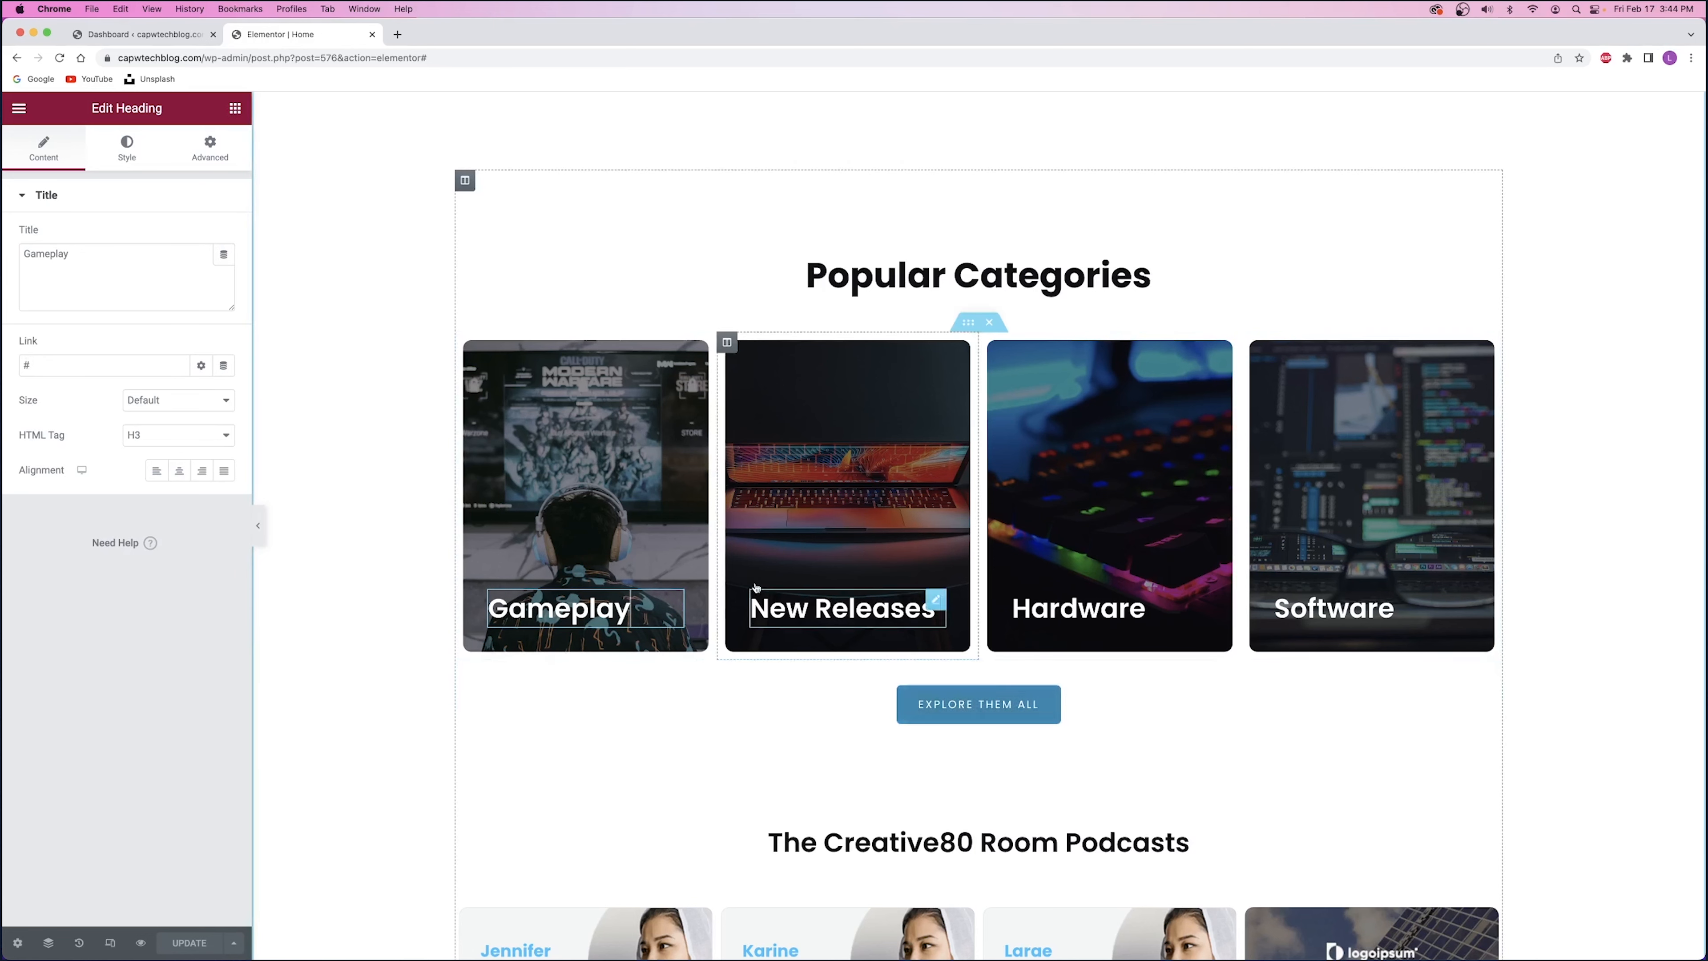
left_click_drag(67, 369, 4, 369)
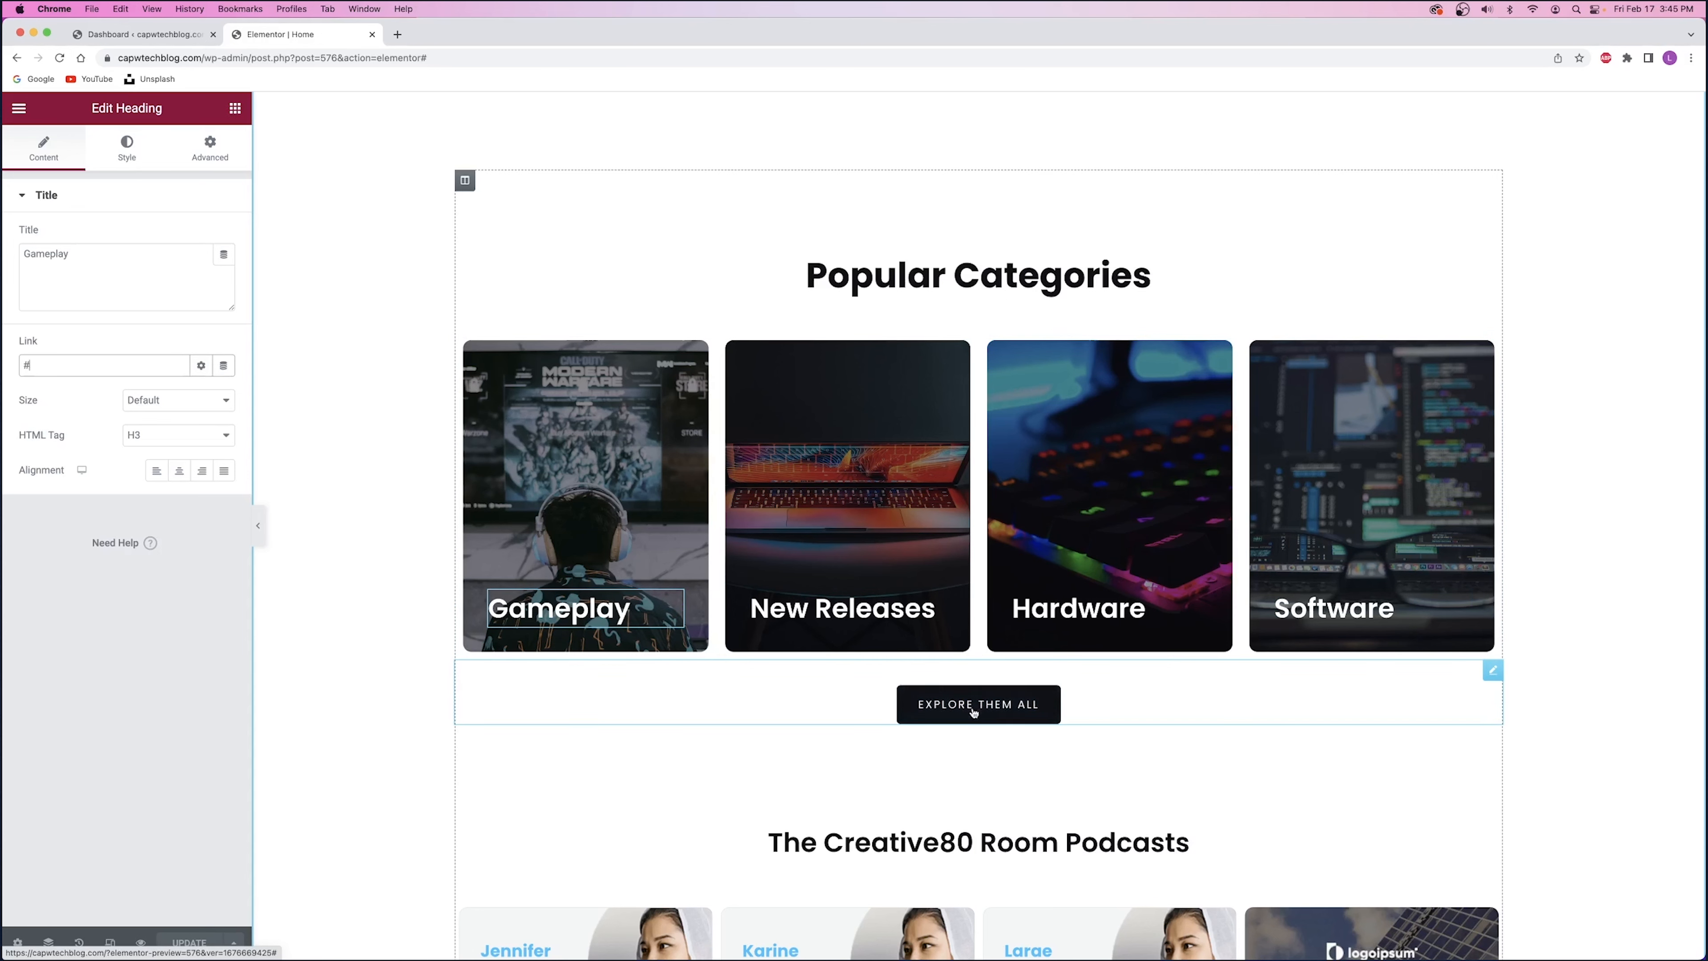
left_click(956, 704)
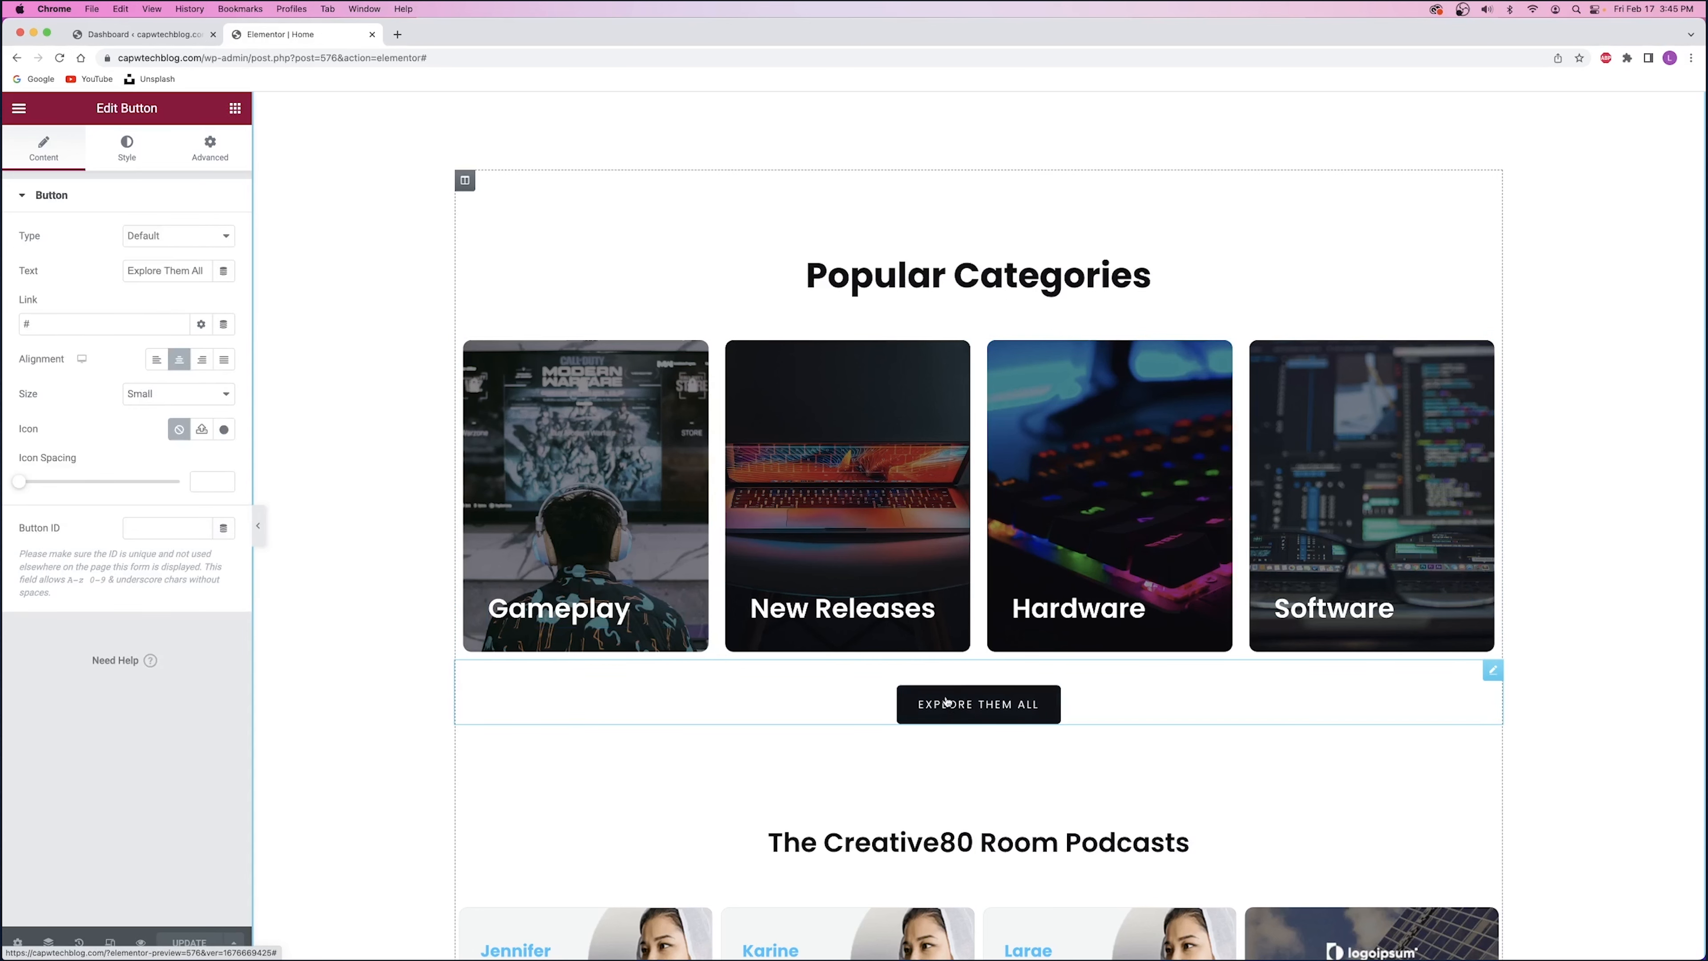
left_click_drag(49, 325, 2, 325)
left_click(135, 327)
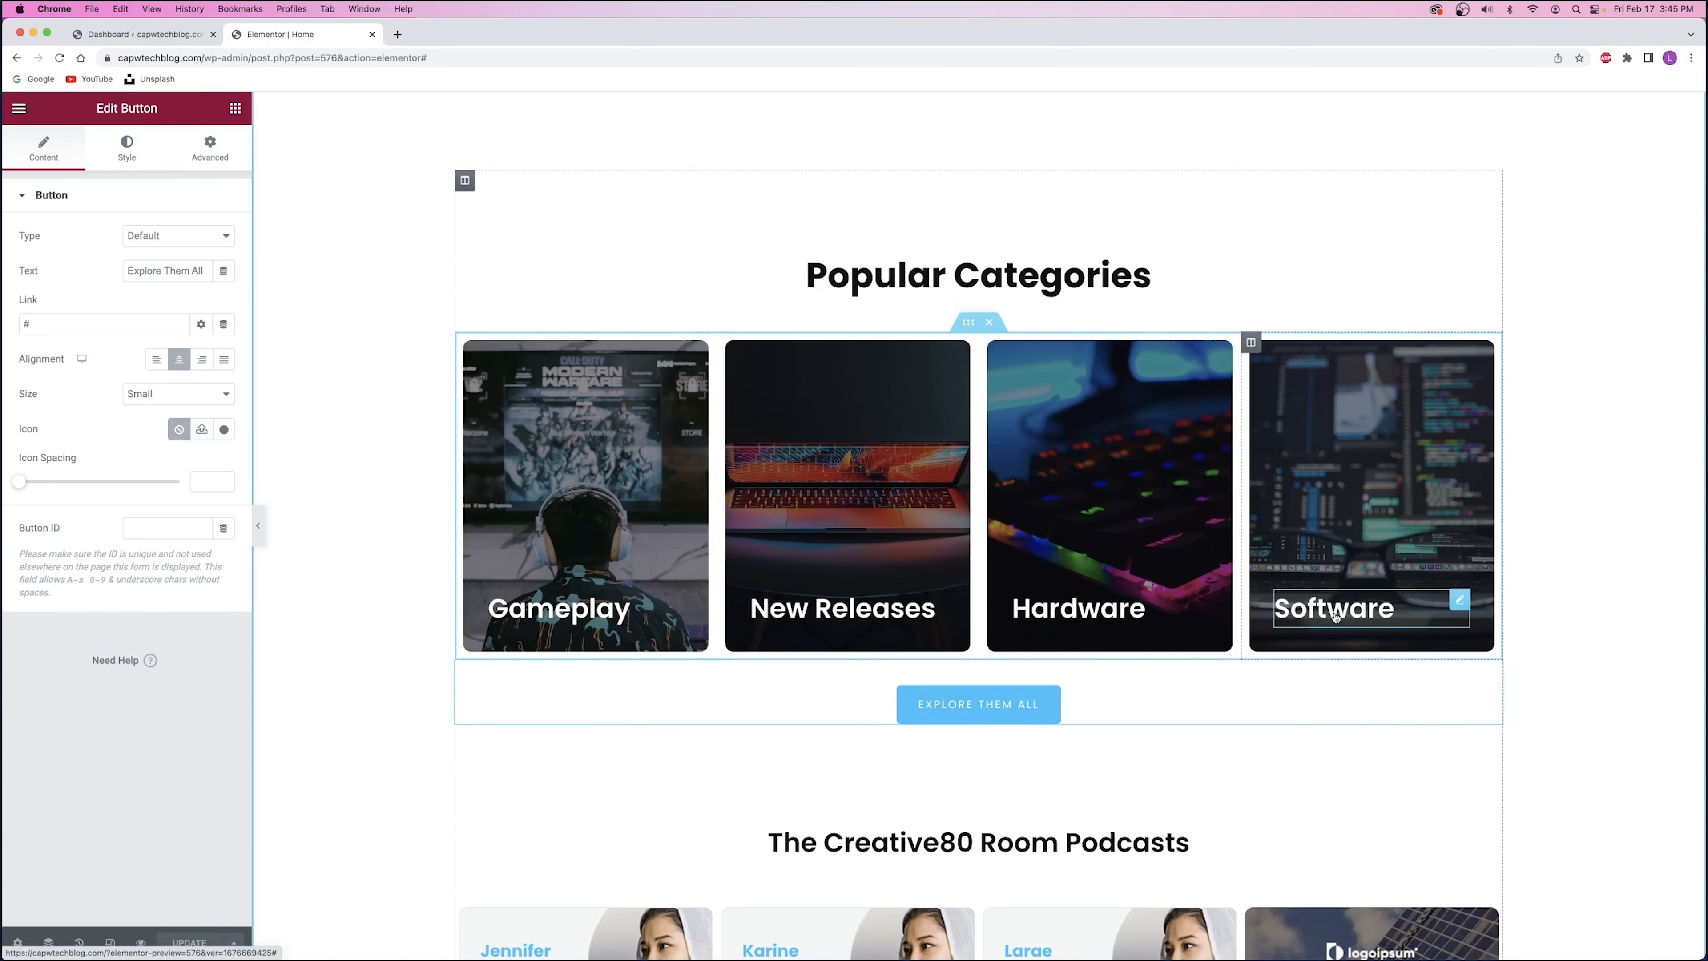
- Delete the Explore Them All button and the inner section with the podcast episode cards
right_click(1016, 701)
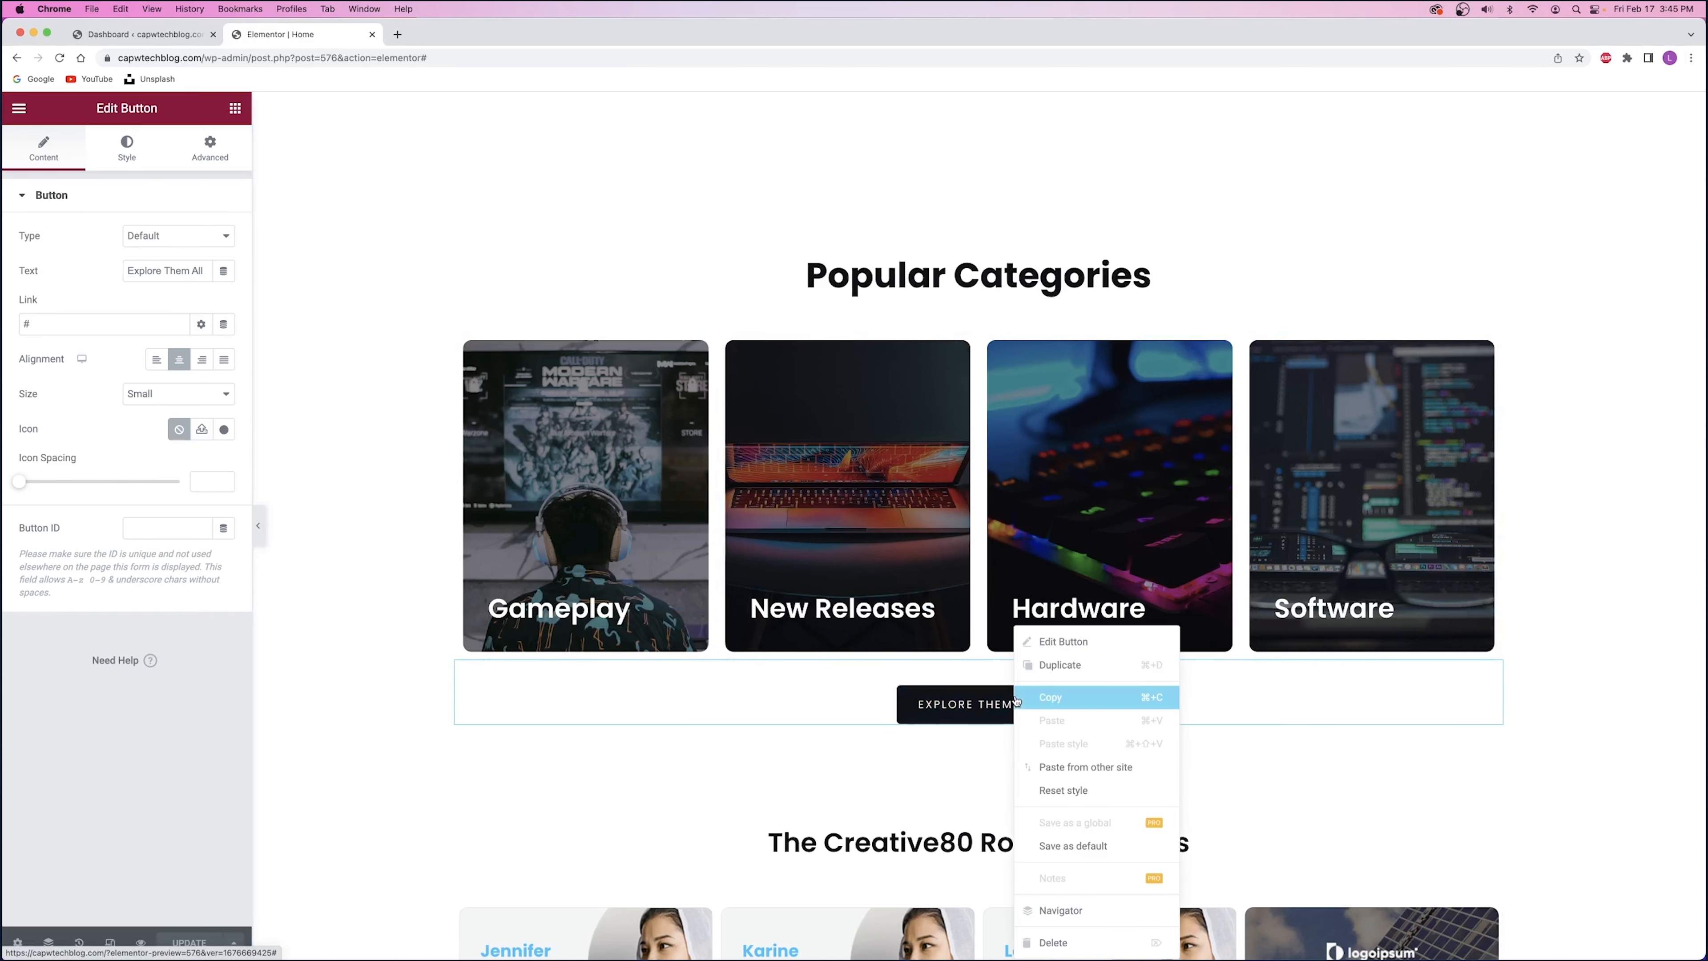
left_click(1071, 944)
scroll(863, 687, "down", 6)
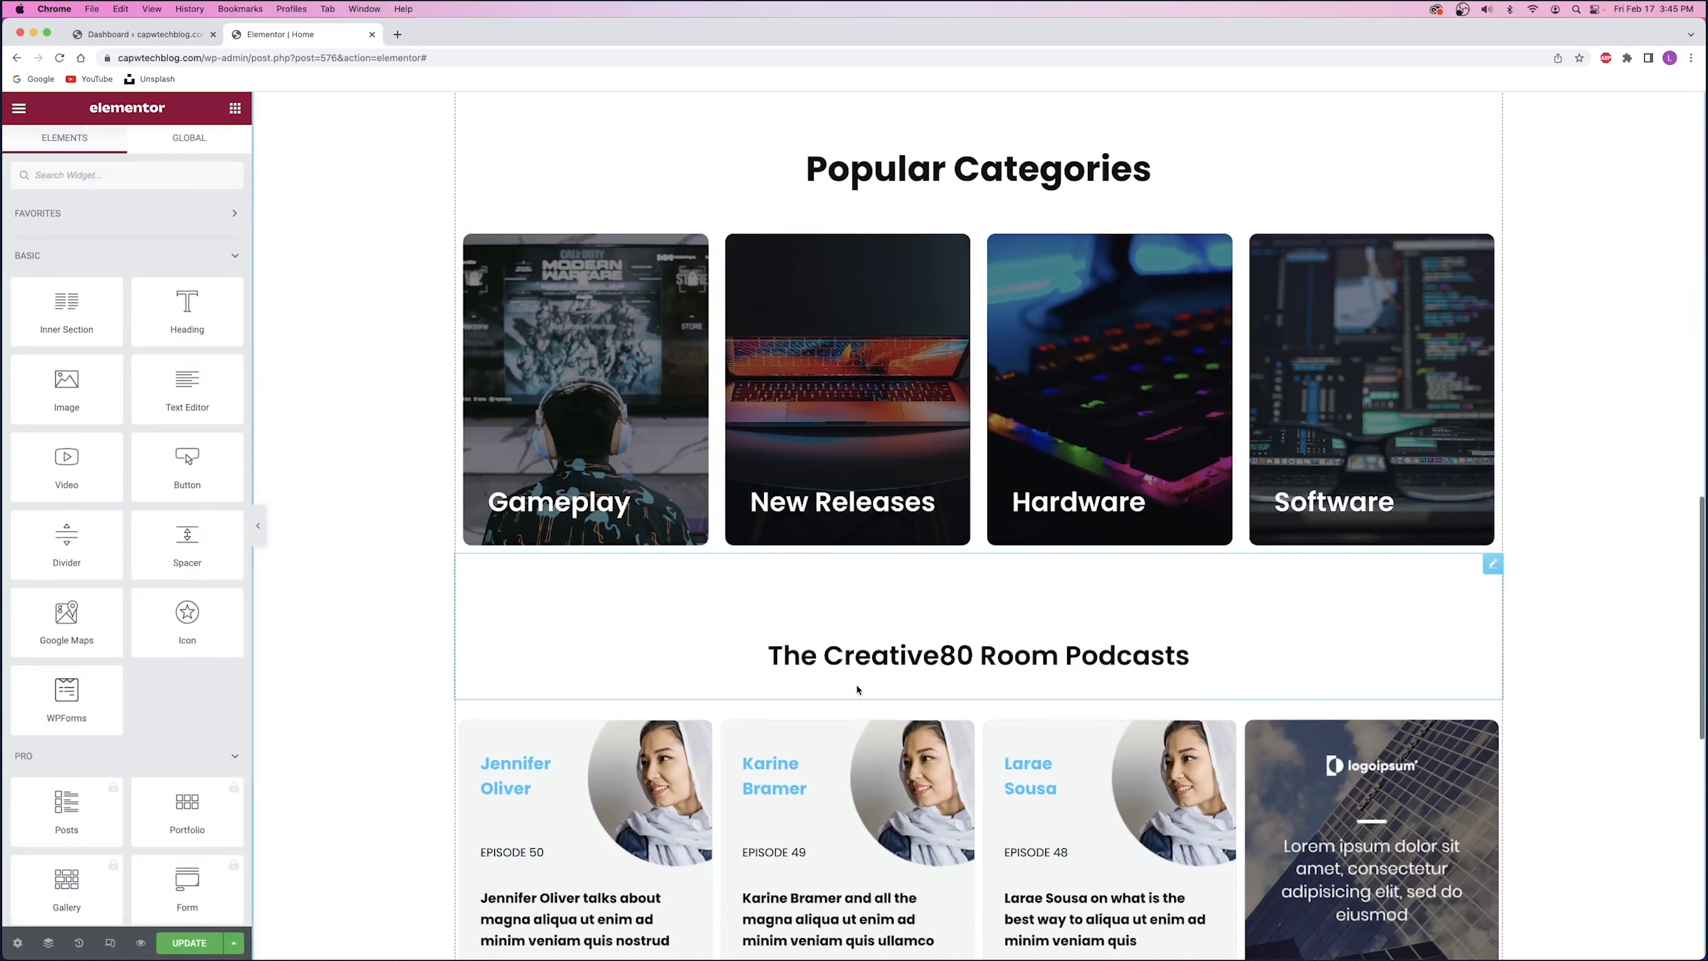
scroll(867, 680, "down", 1)
scroll(881, 644, "up", 1)
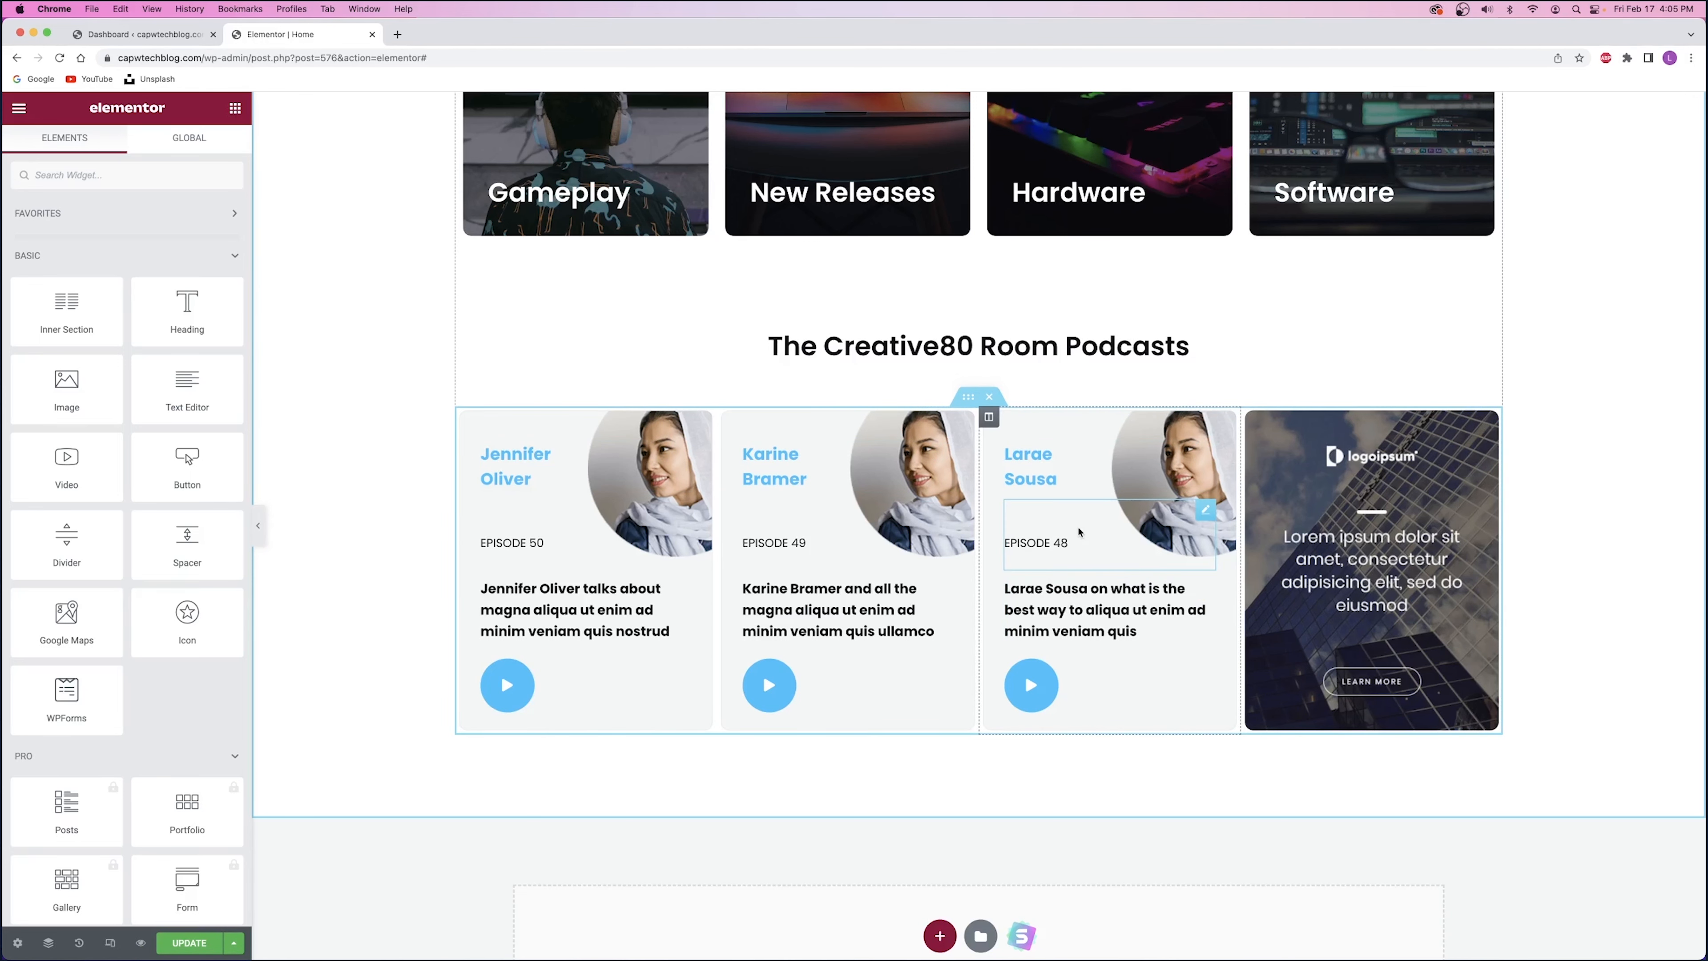
left_click(989, 396)
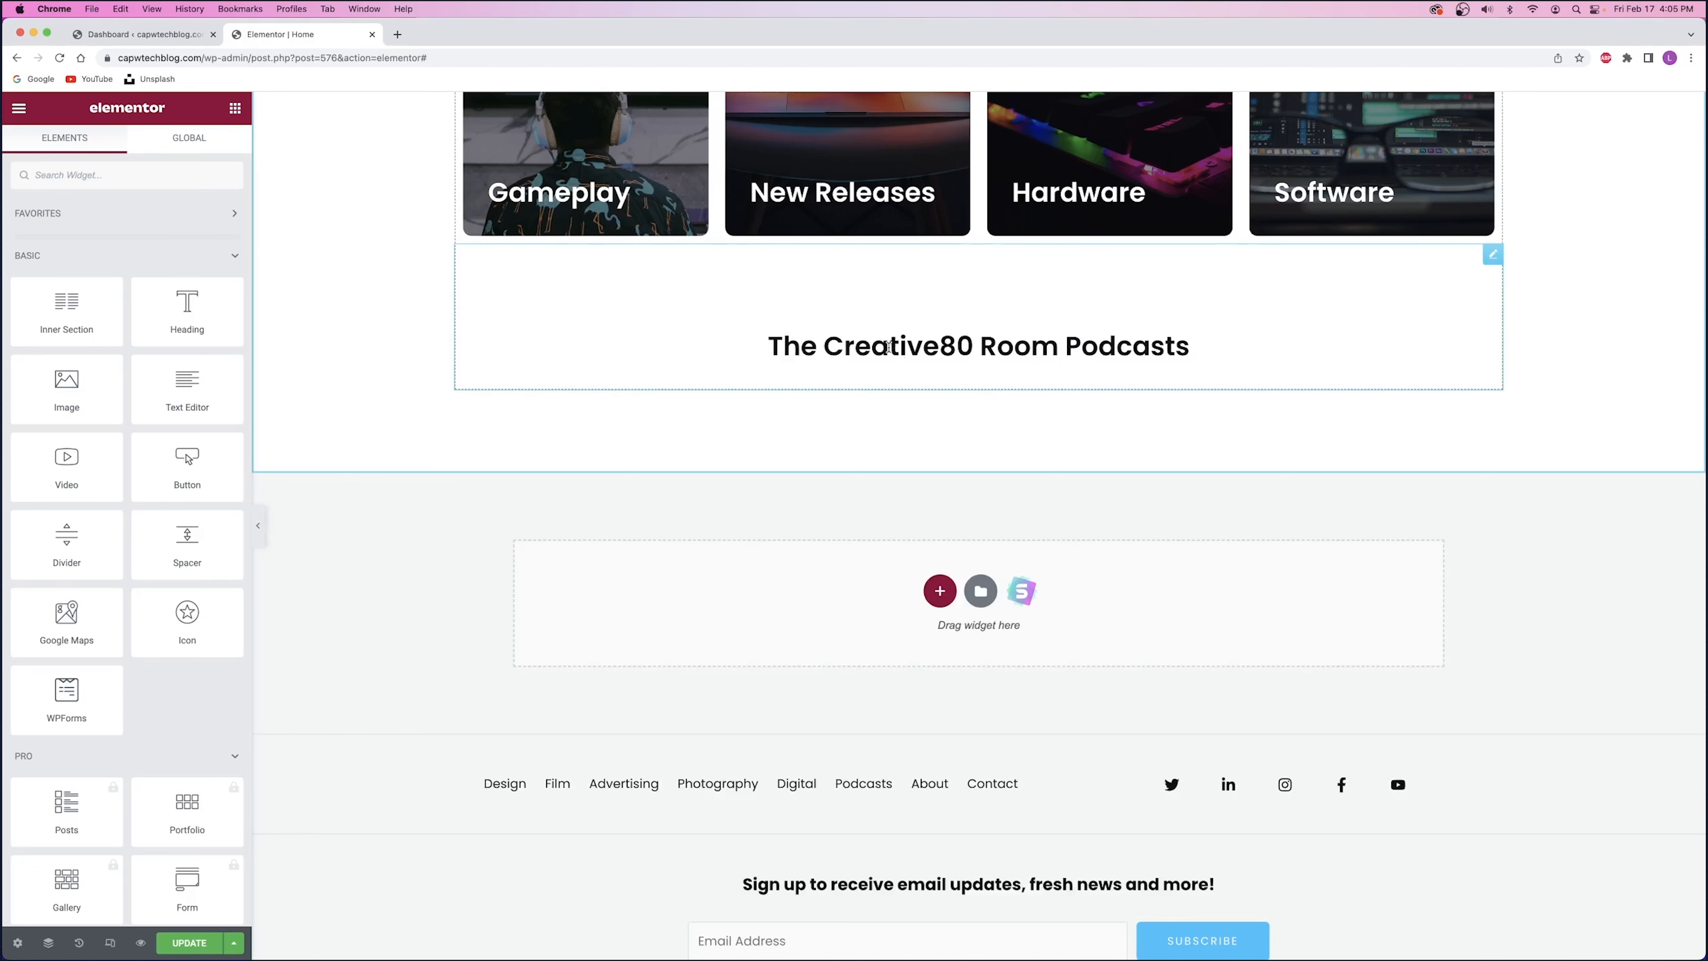
- Change the podcasts heading below the category columns to "The CAPW Tech Blog Timeline"
scroll(888, 347, "up", 10)
scroll(888, 351, "down", 2)
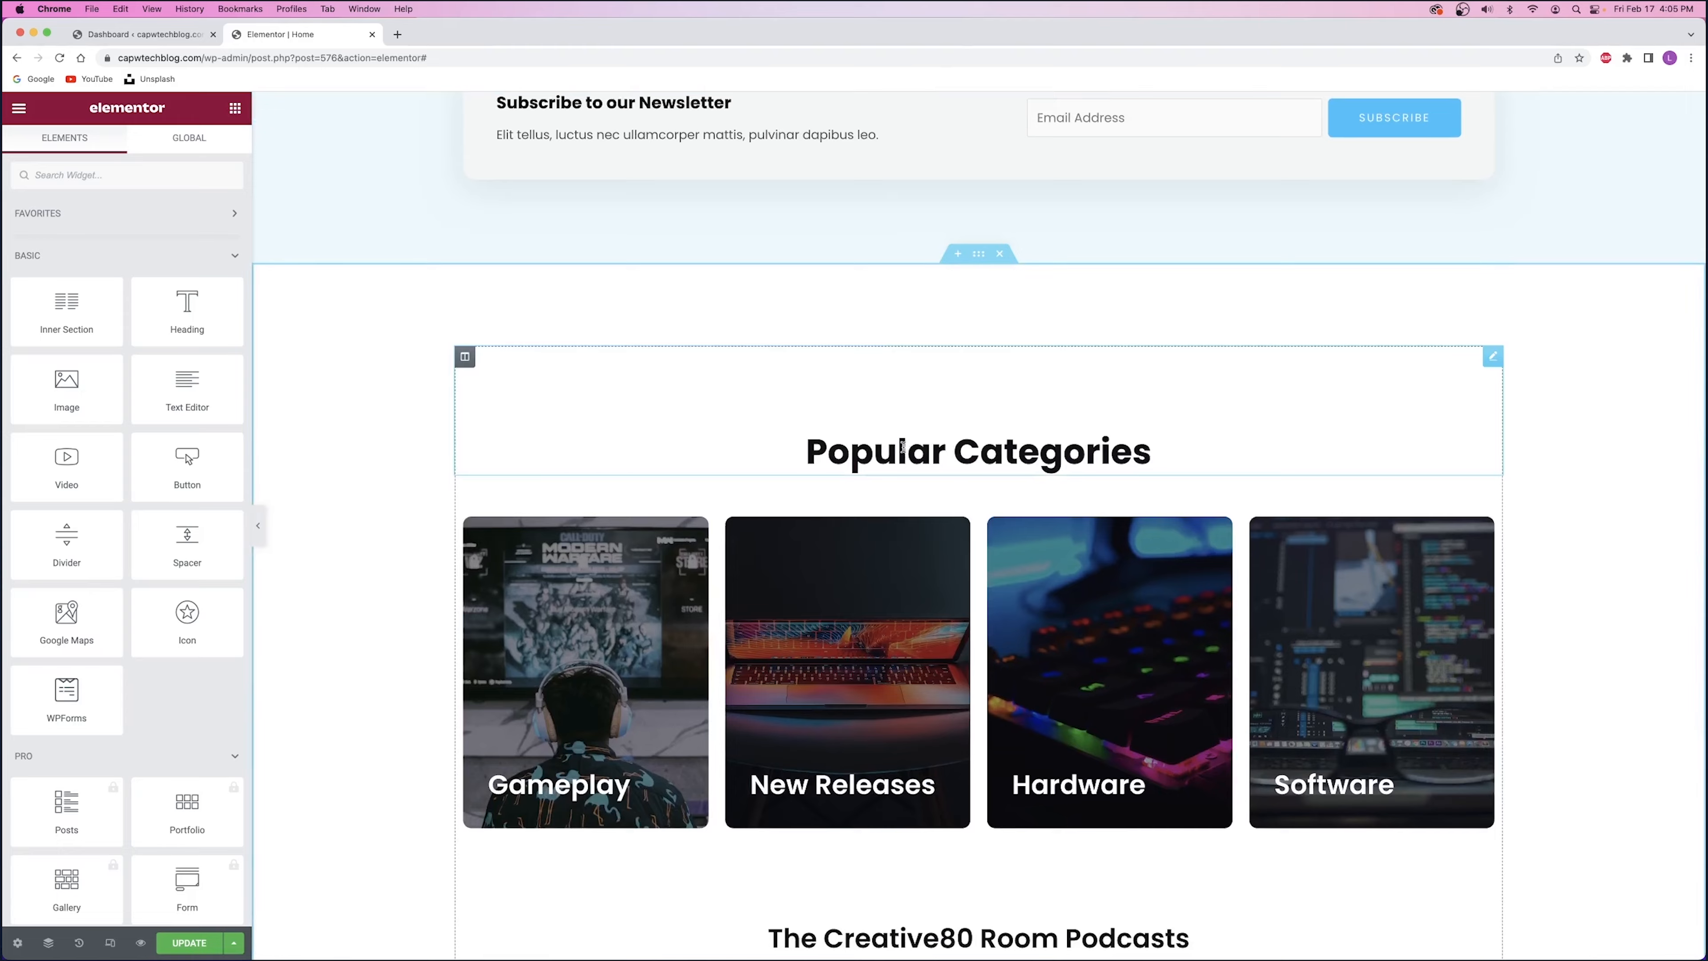
scroll(903, 446, "down", 6)
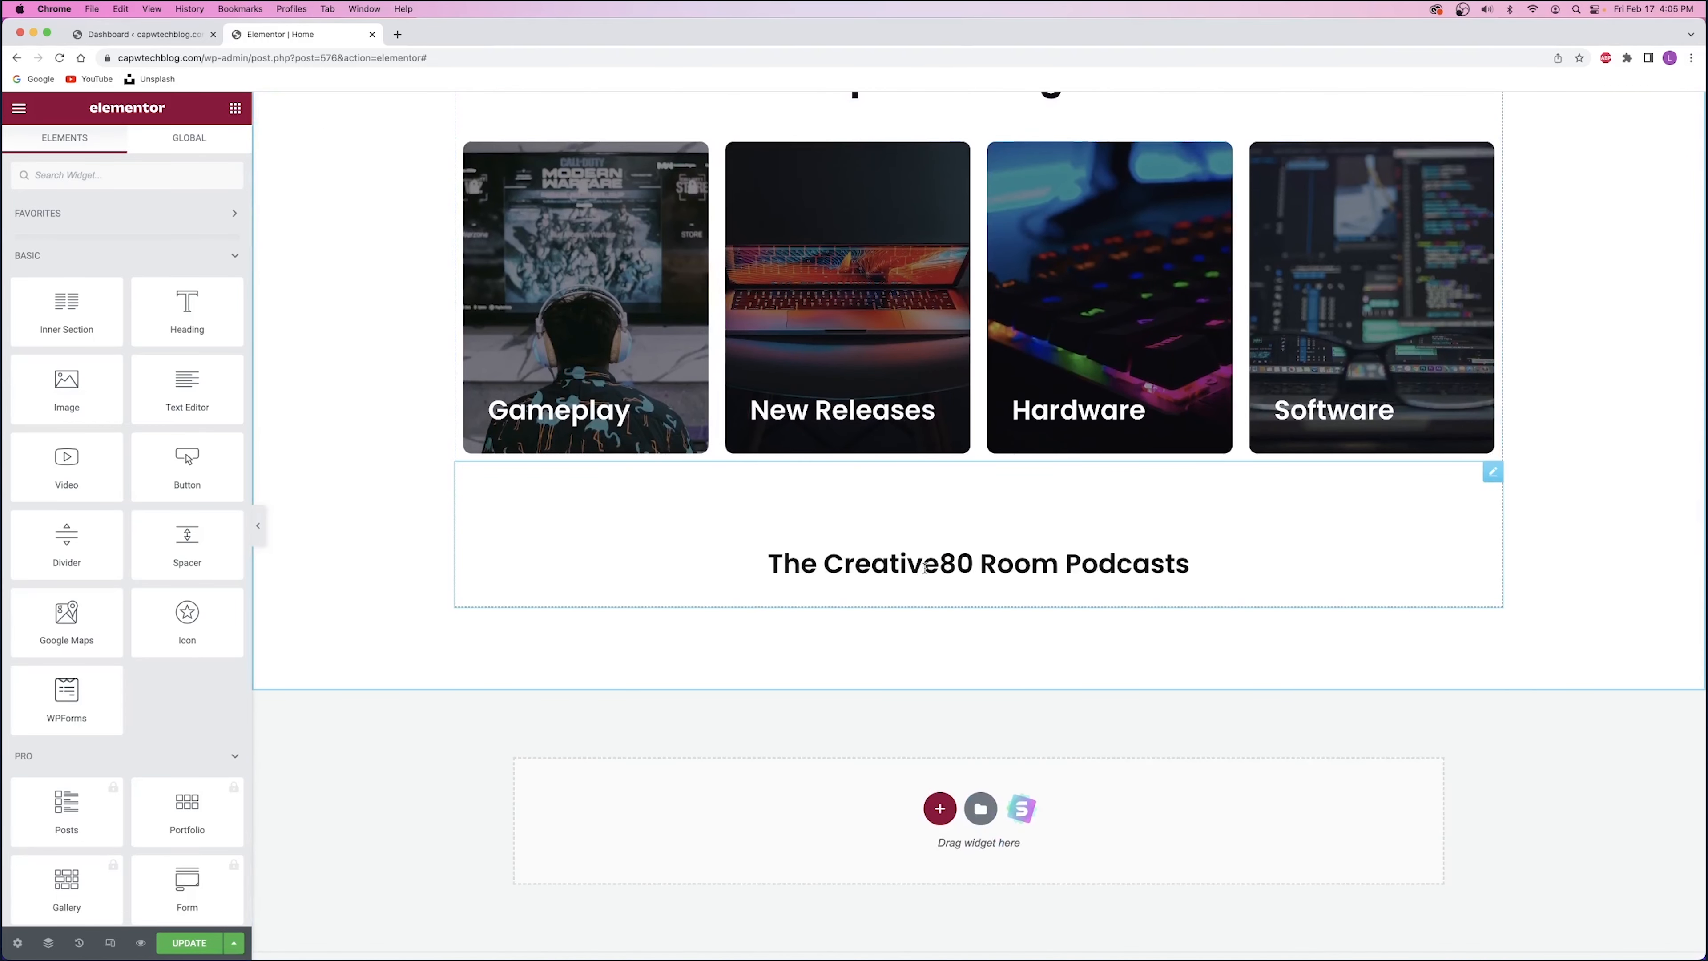
triple_click(926, 567)
type("The CAPW Tech Blog Timeline")
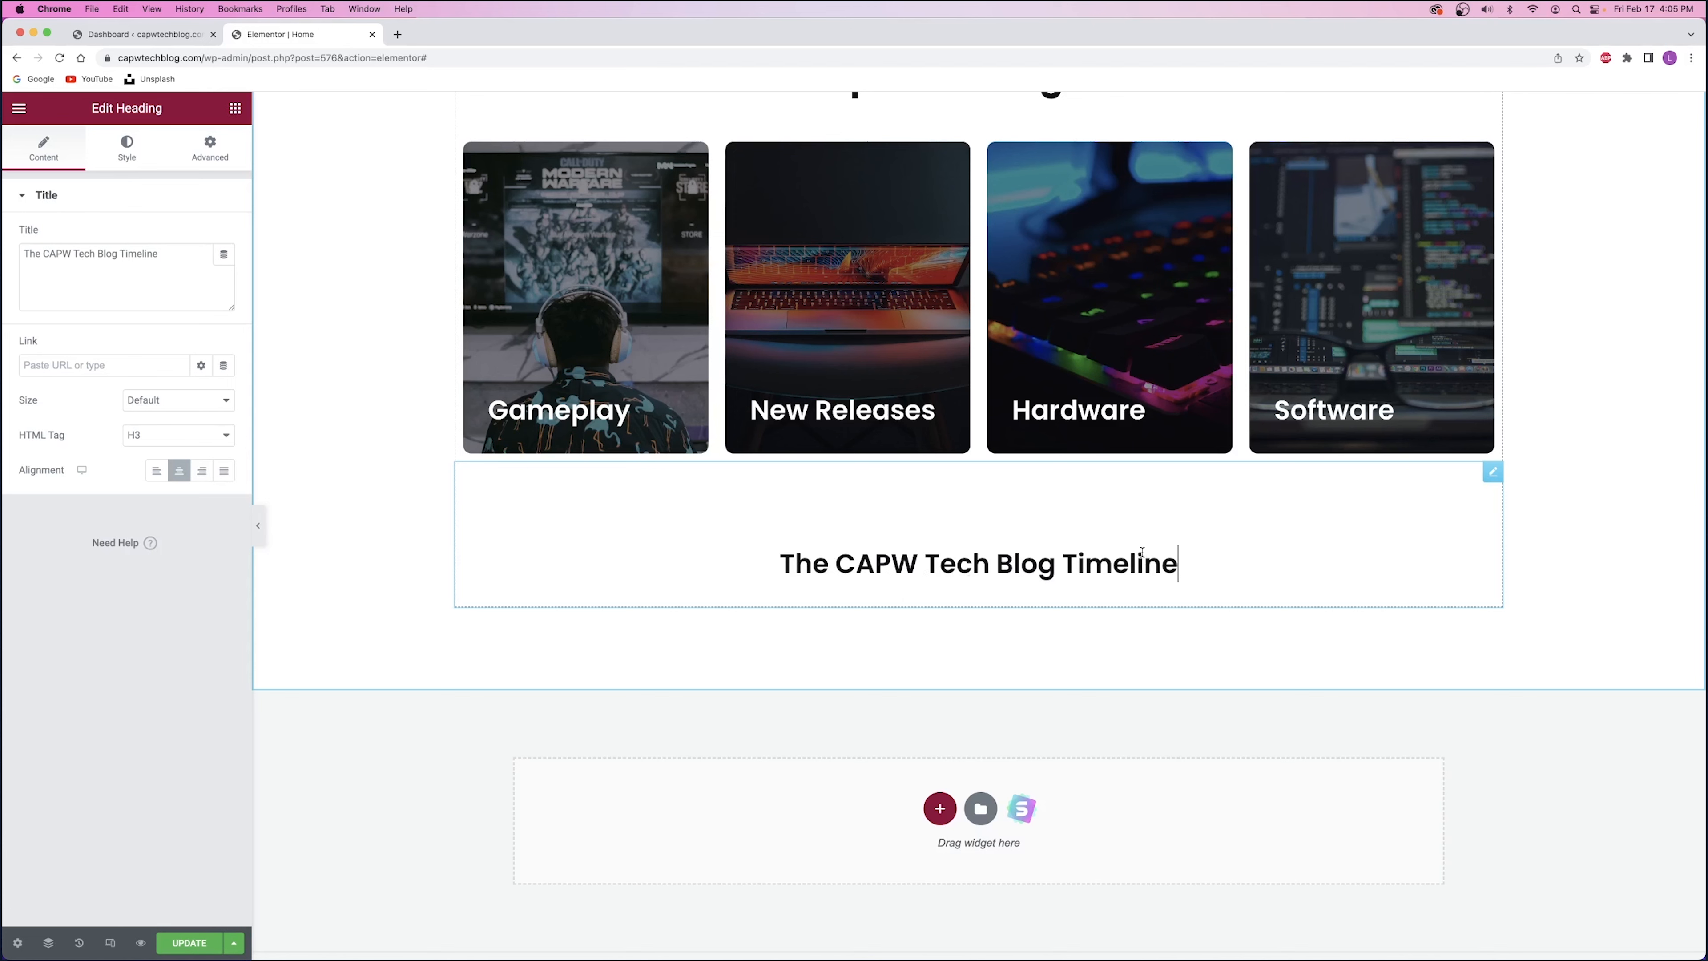
- Copy the Popular Categories heading and paste its style onto the timeline heading
scroll(1185, 564, "up", 7)
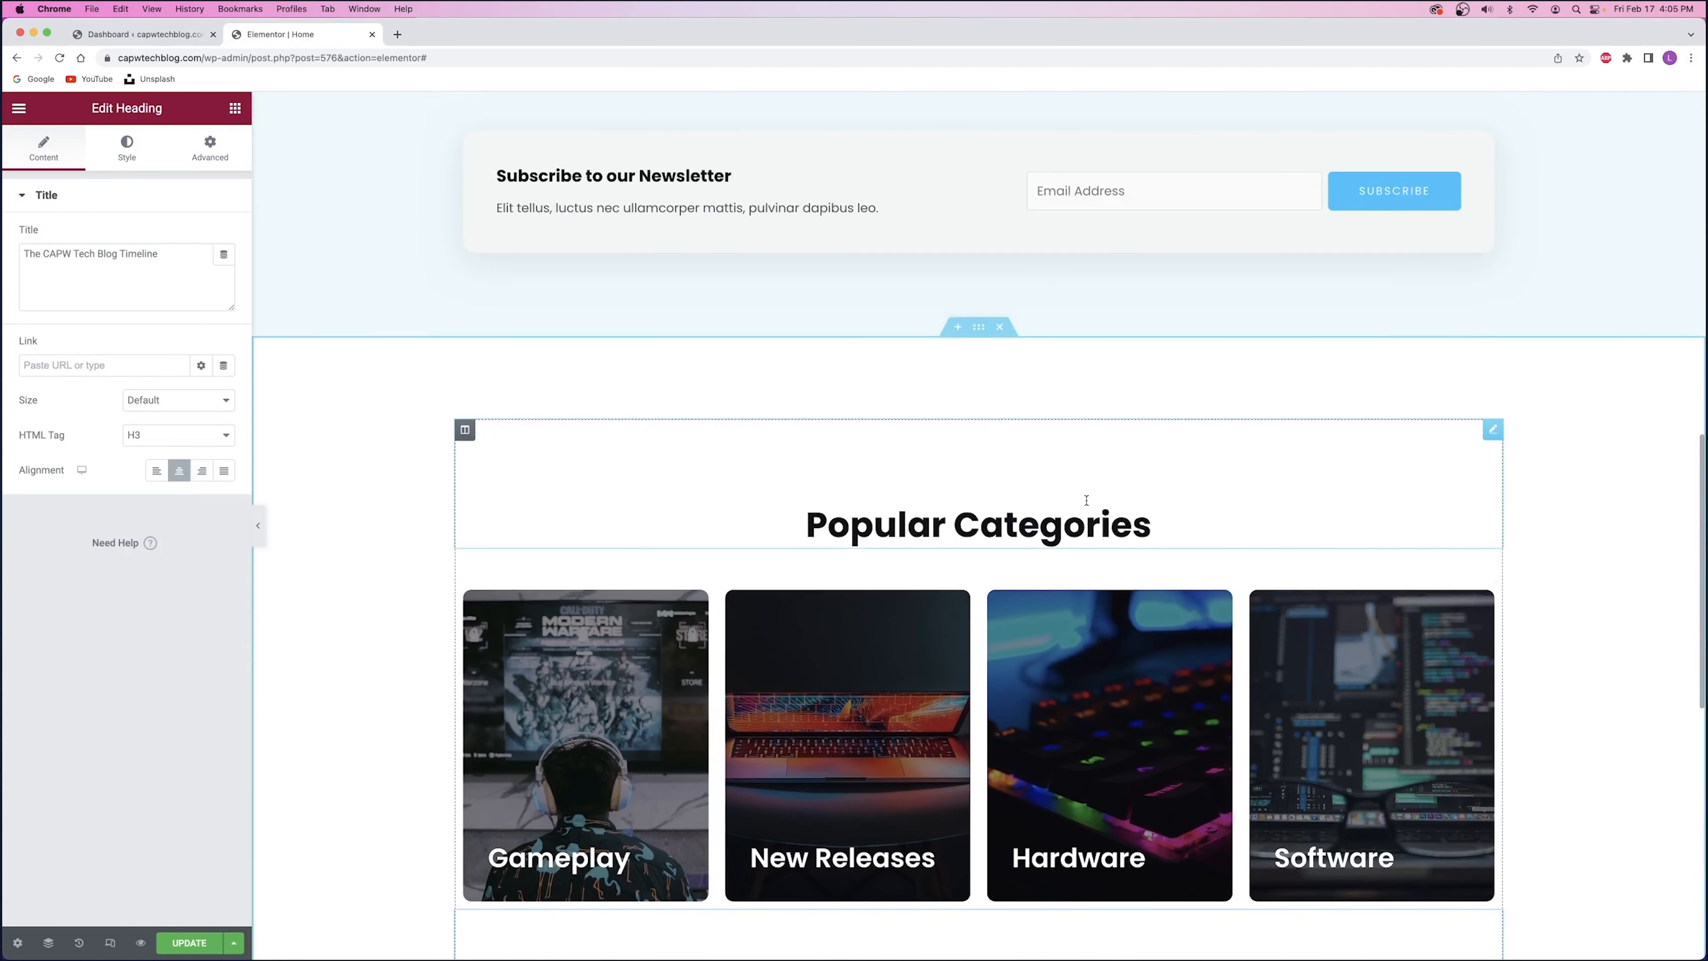
right_click(1088, 506)
left_click(1133, 572)
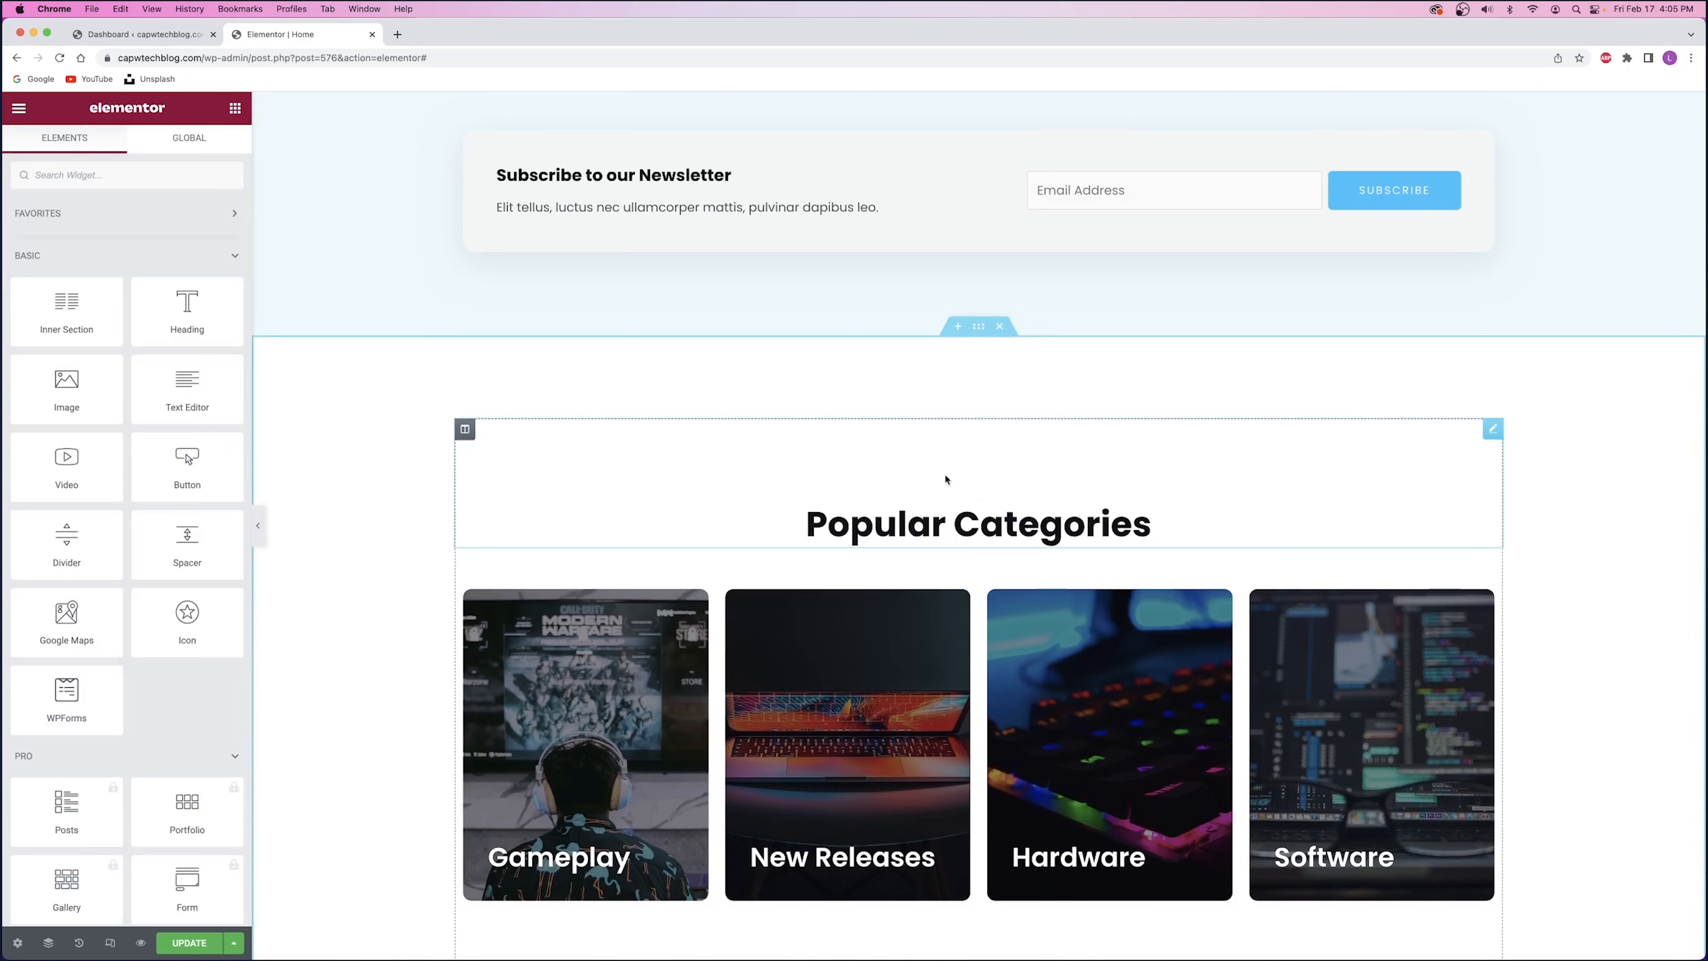
scroll(943, 500, "down", 6)
right_click(944, 609)
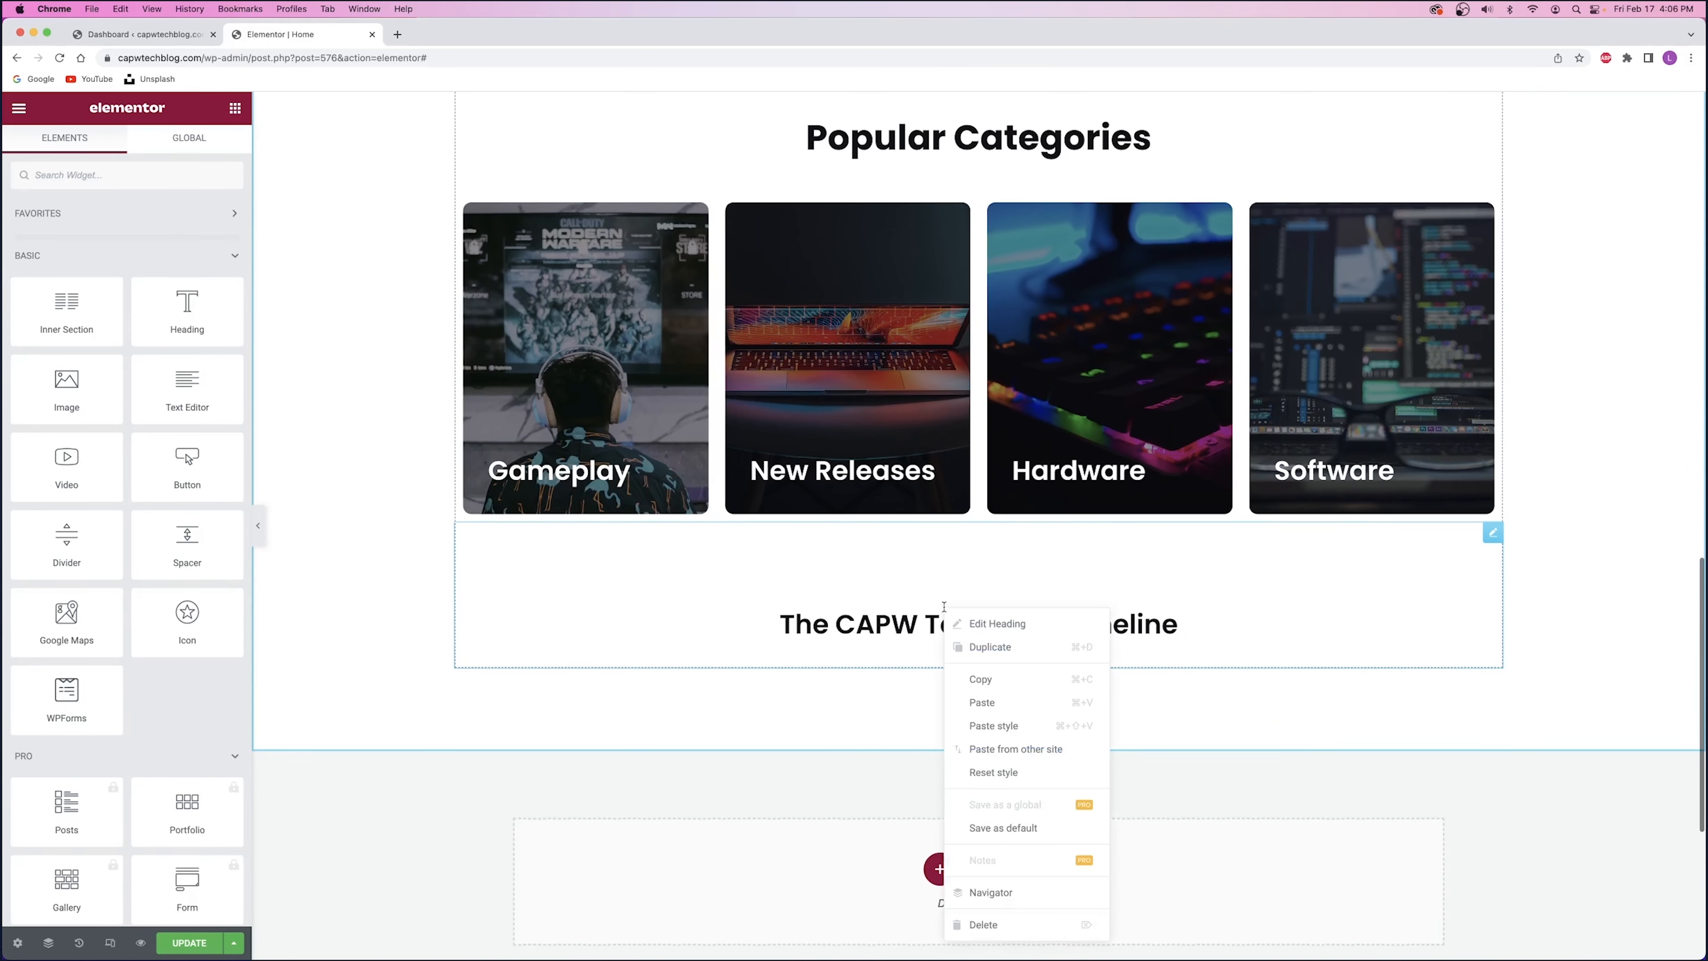
left_click(1012, 733)
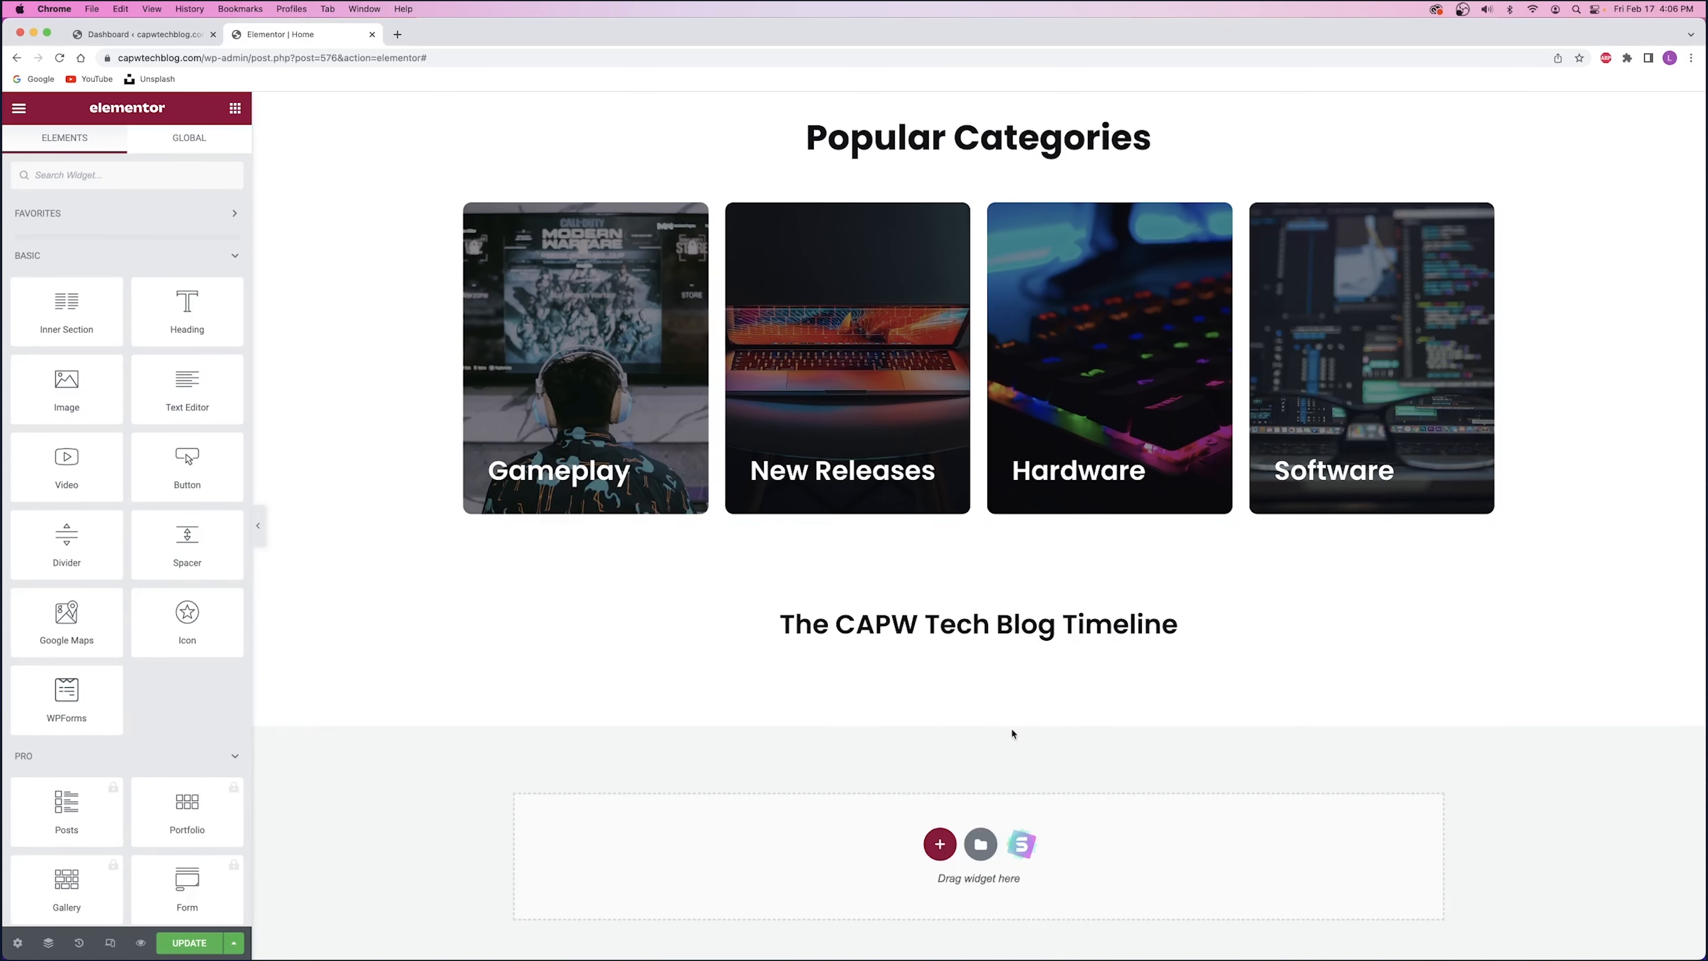
- Compare the timeline heading with the Popular Categories heading and set the timeline heading's font weight to 700 (Bold)
left_click(953, 592)
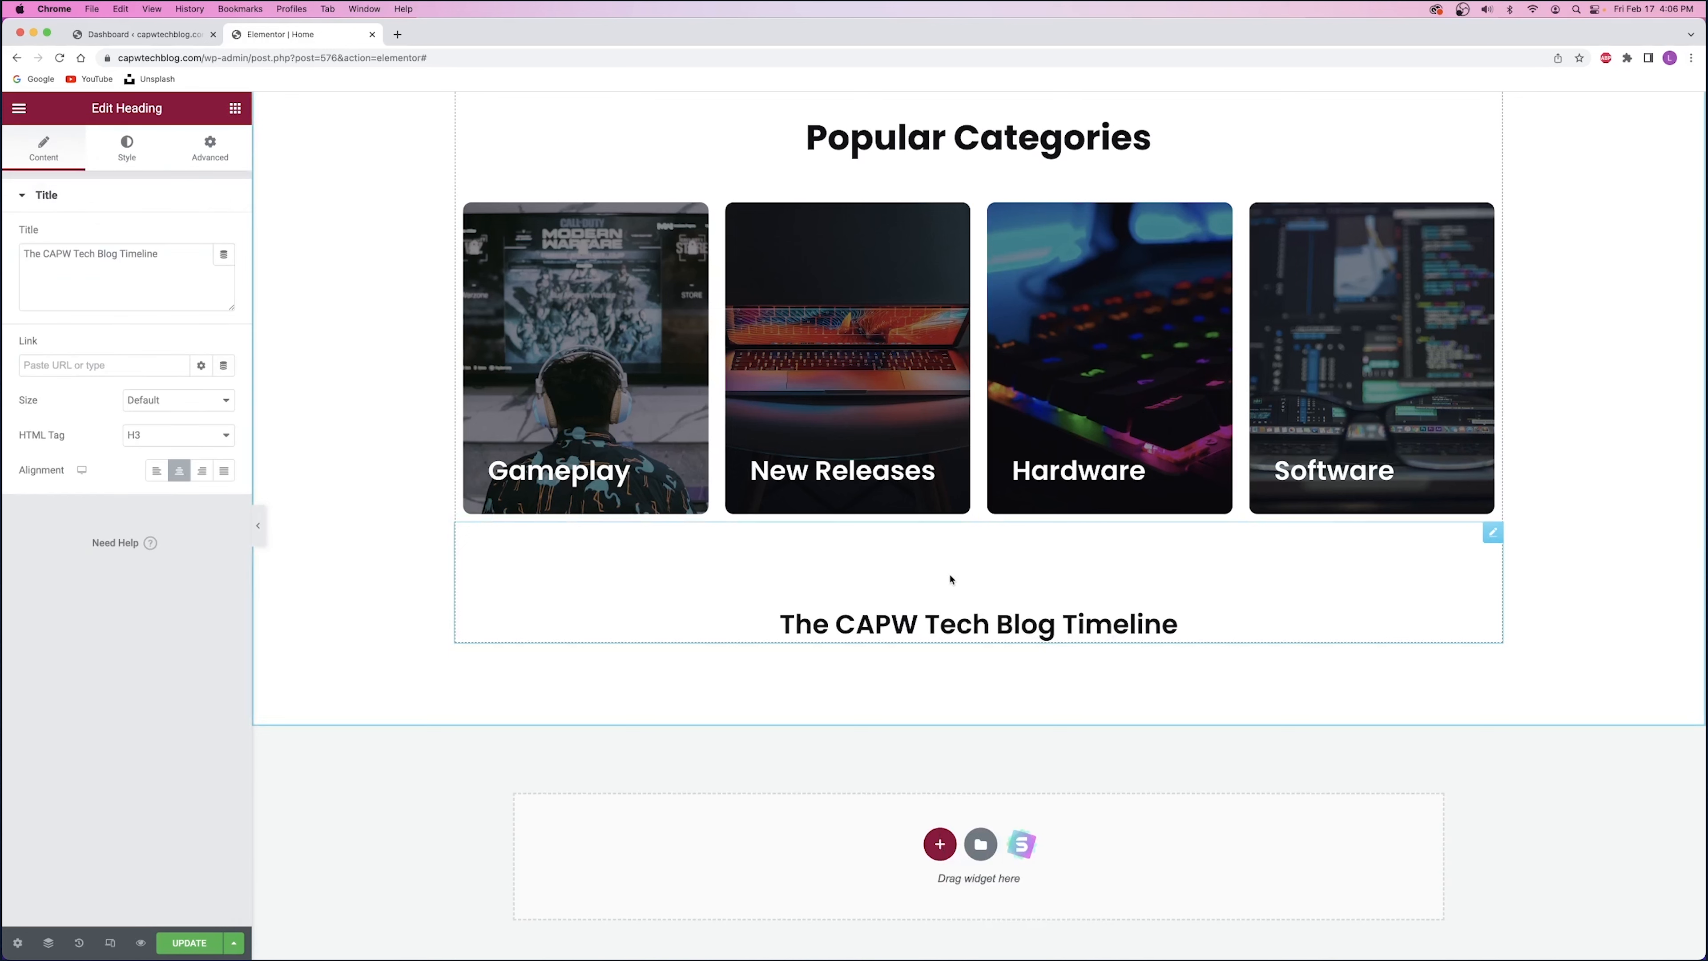
left_click(1146, 138)
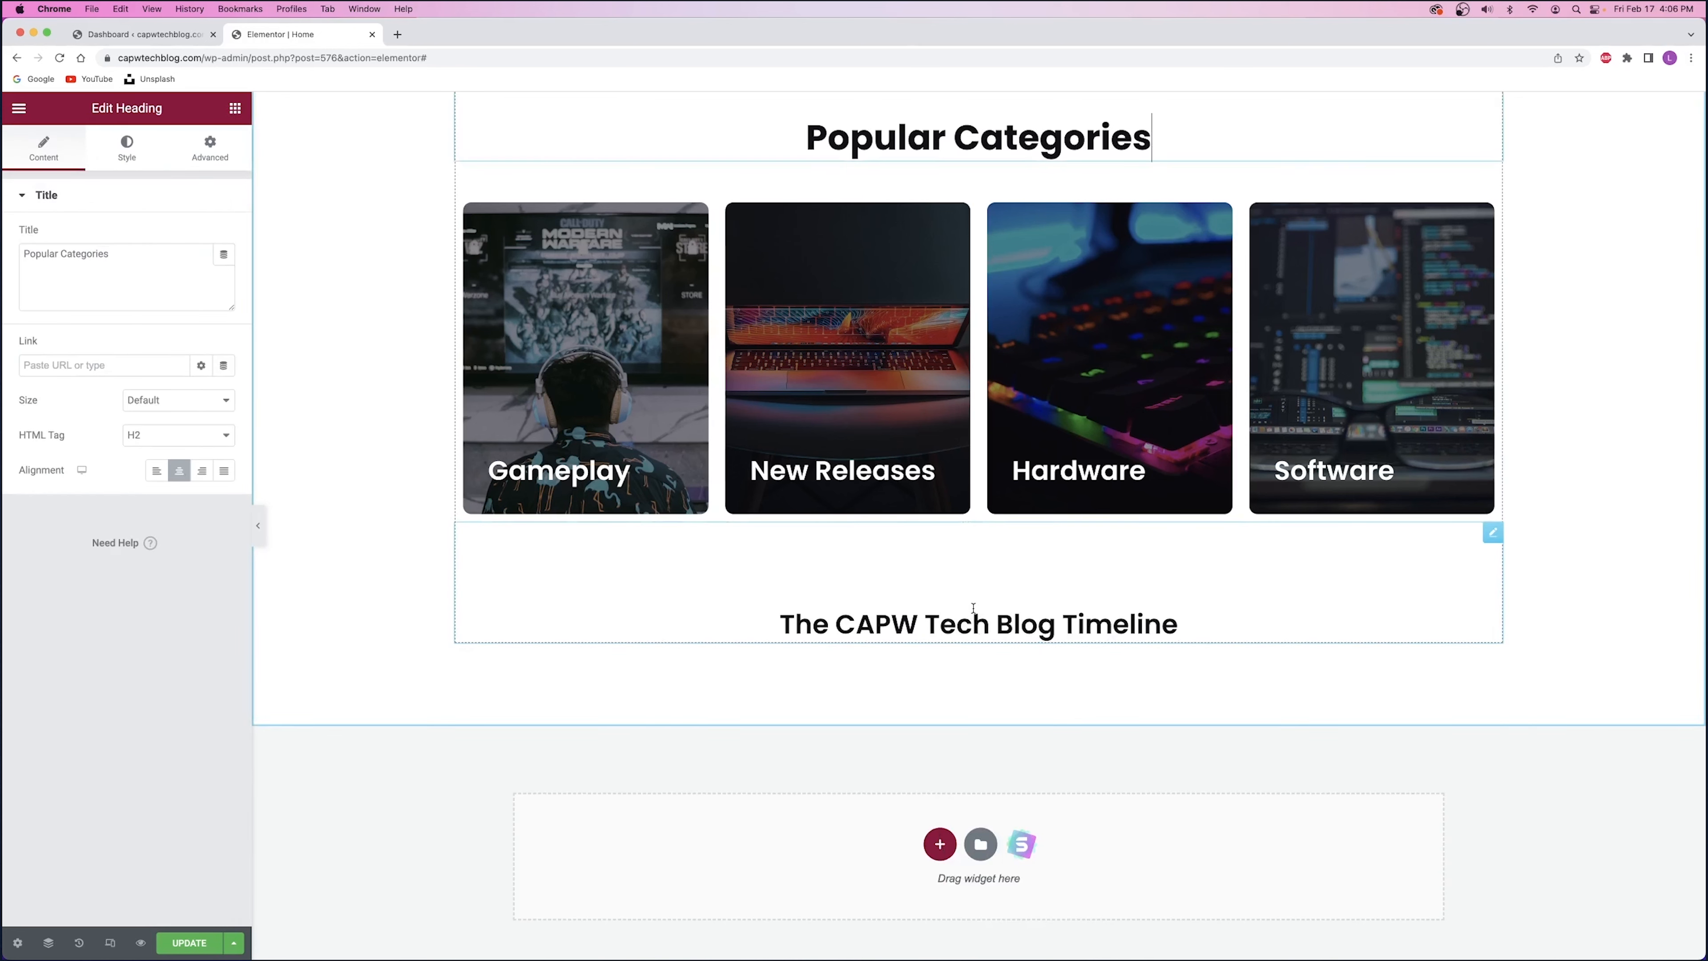
left_click(948, 584)
left_click(132, 154)
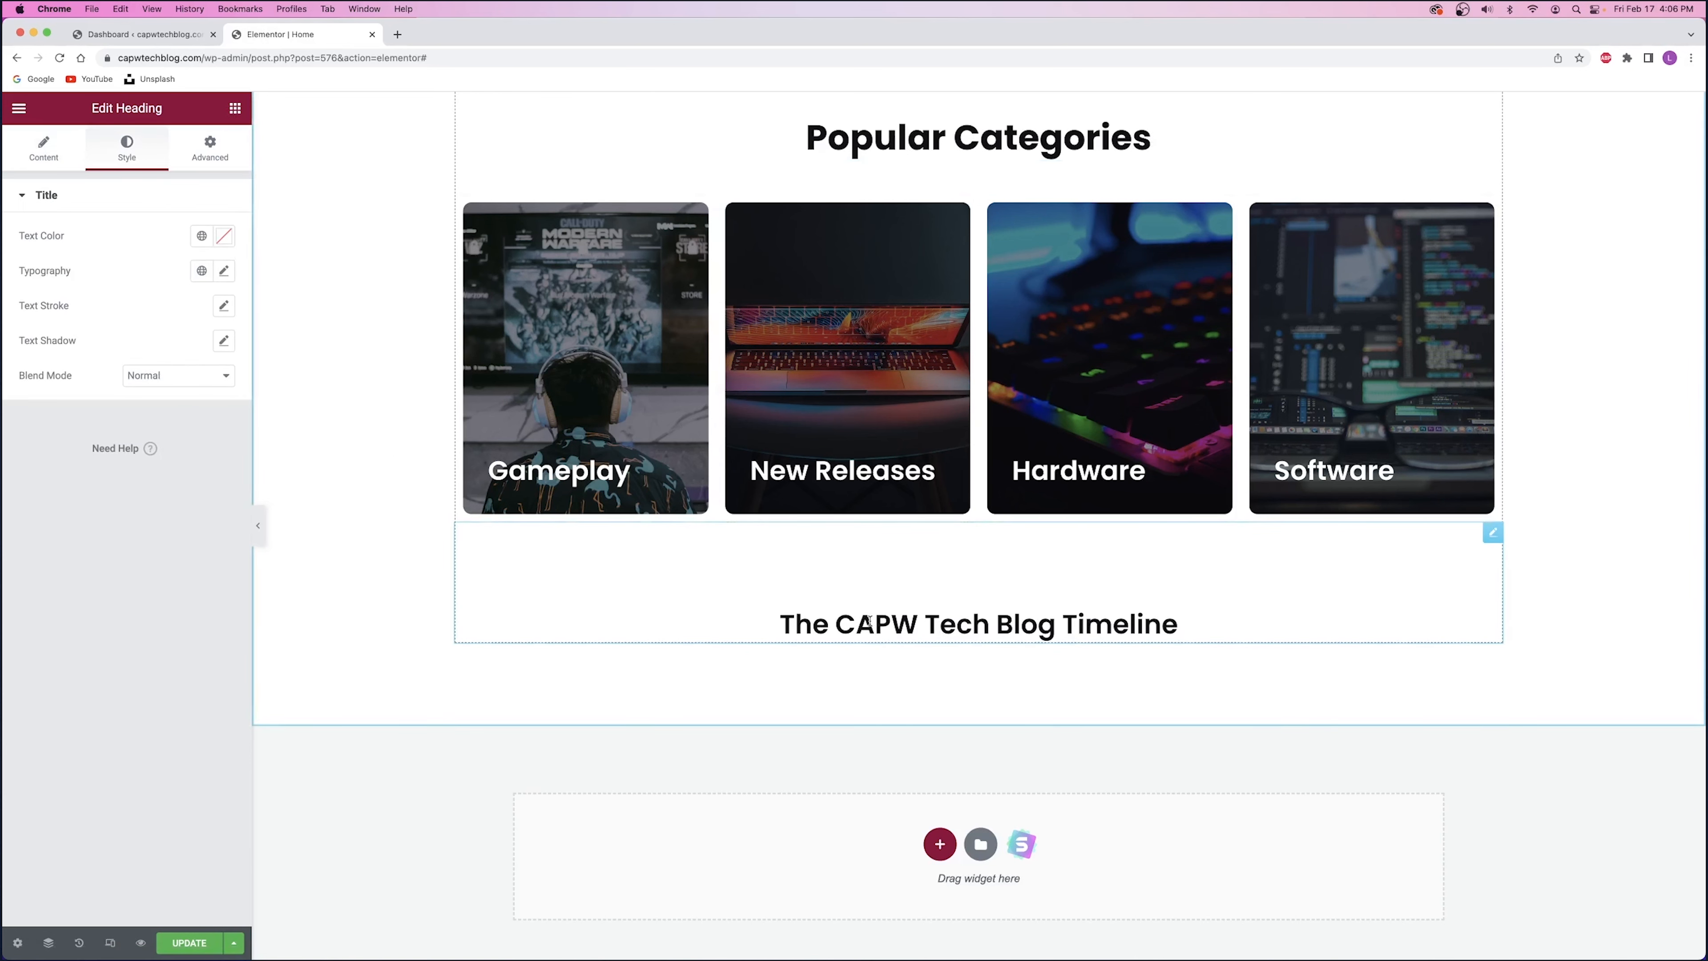
left_click(224, 271)
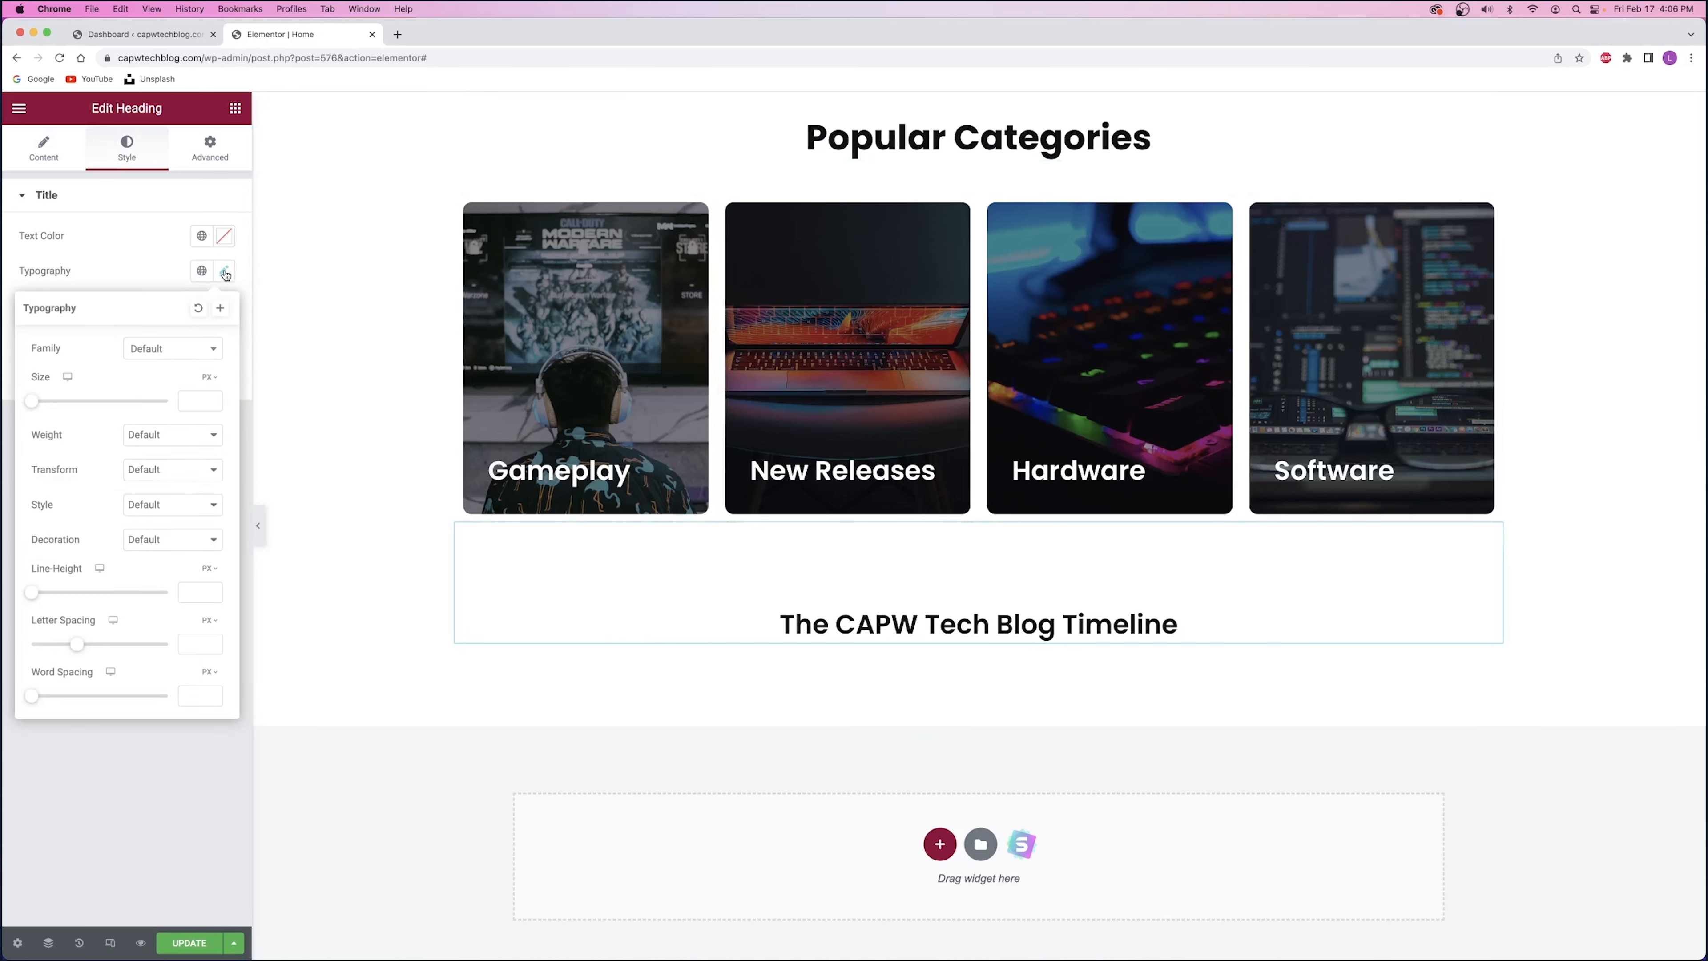
left_click(202, 434)
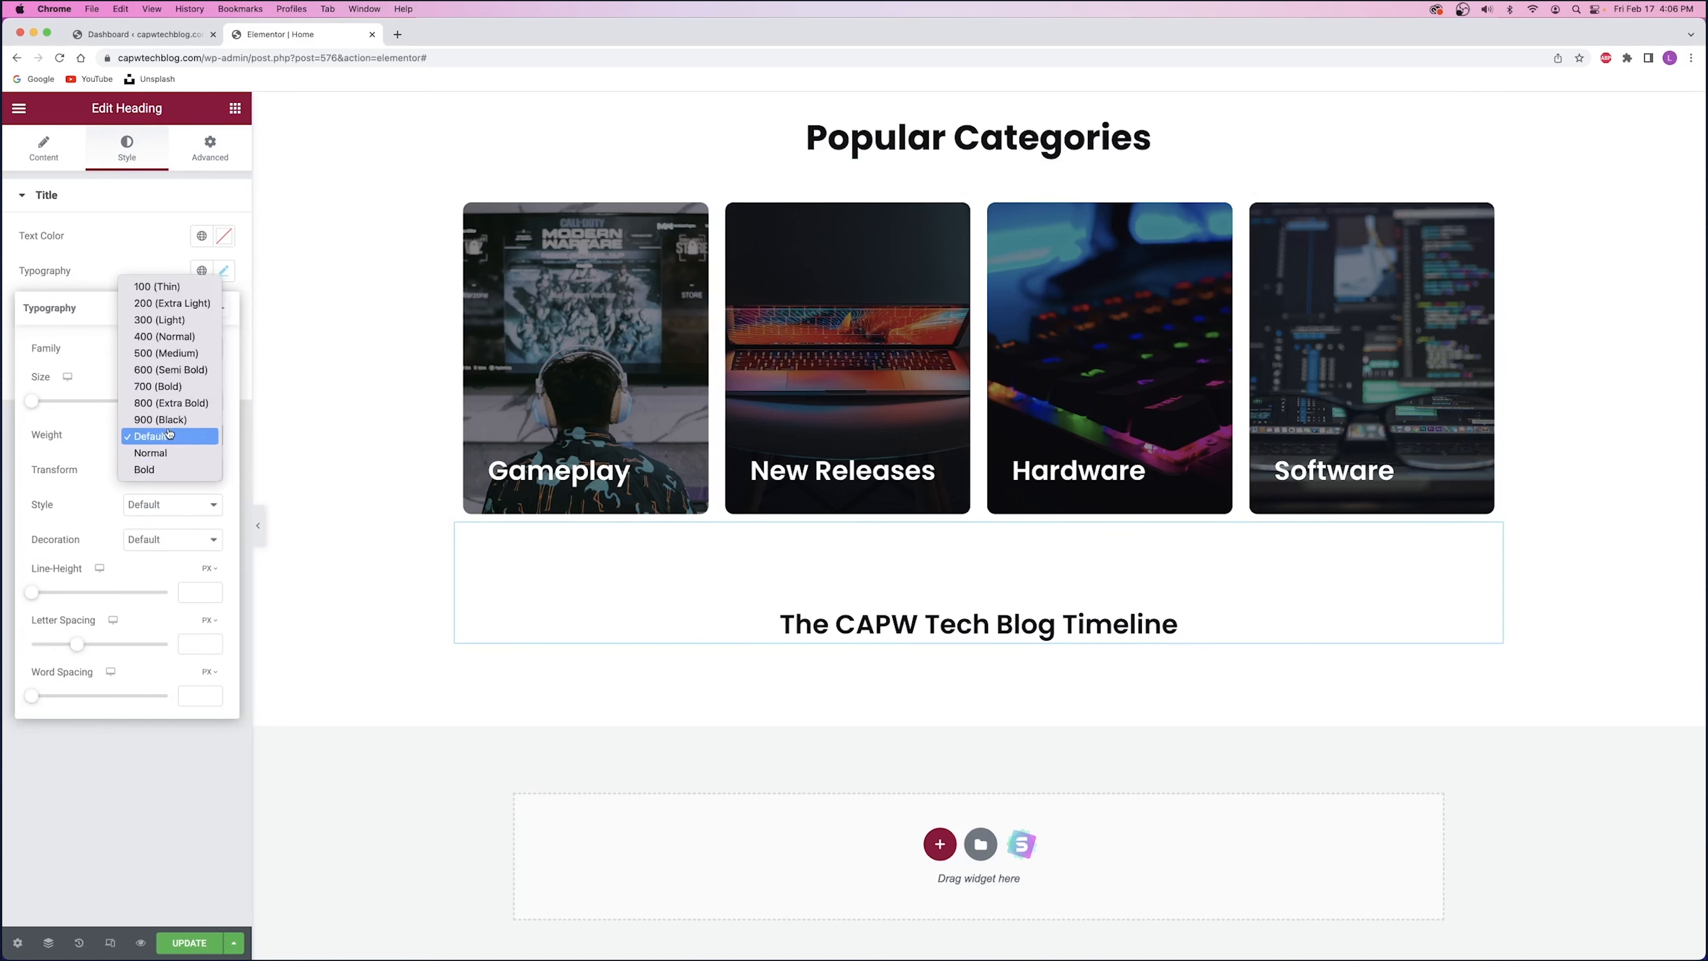
left_click(165, 388)
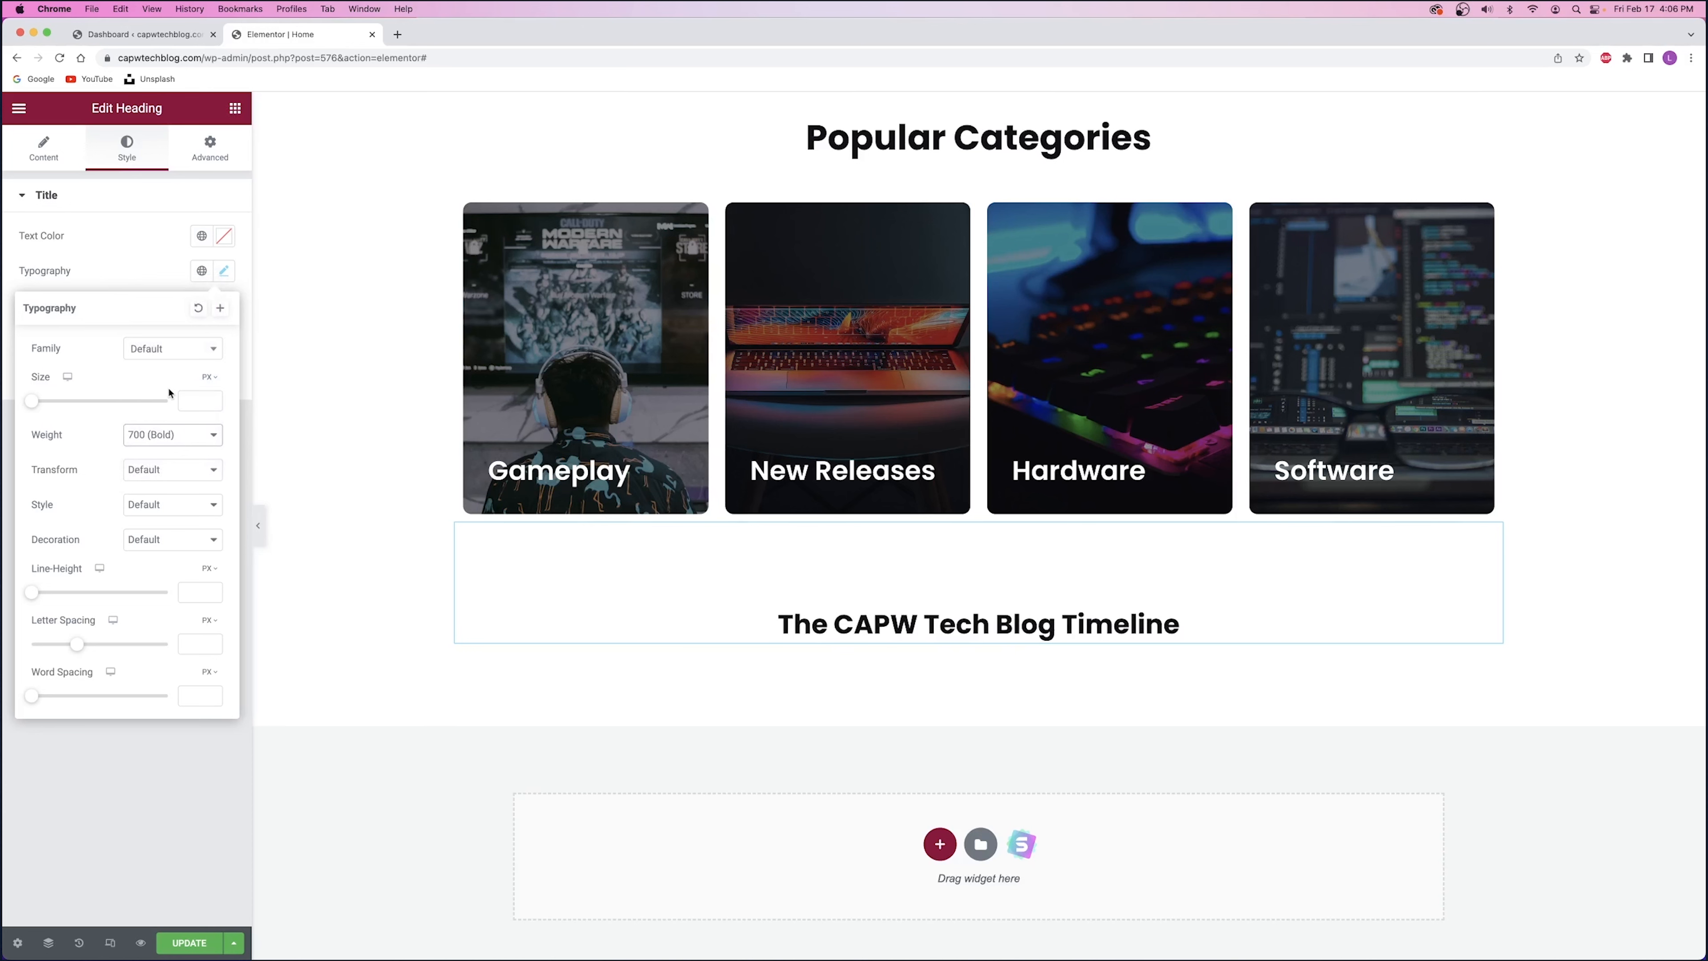
- Set the timeline heading's font size to 41 px to match Popular Categories and update the page
left_click_drag(32, 404, 61, 403)
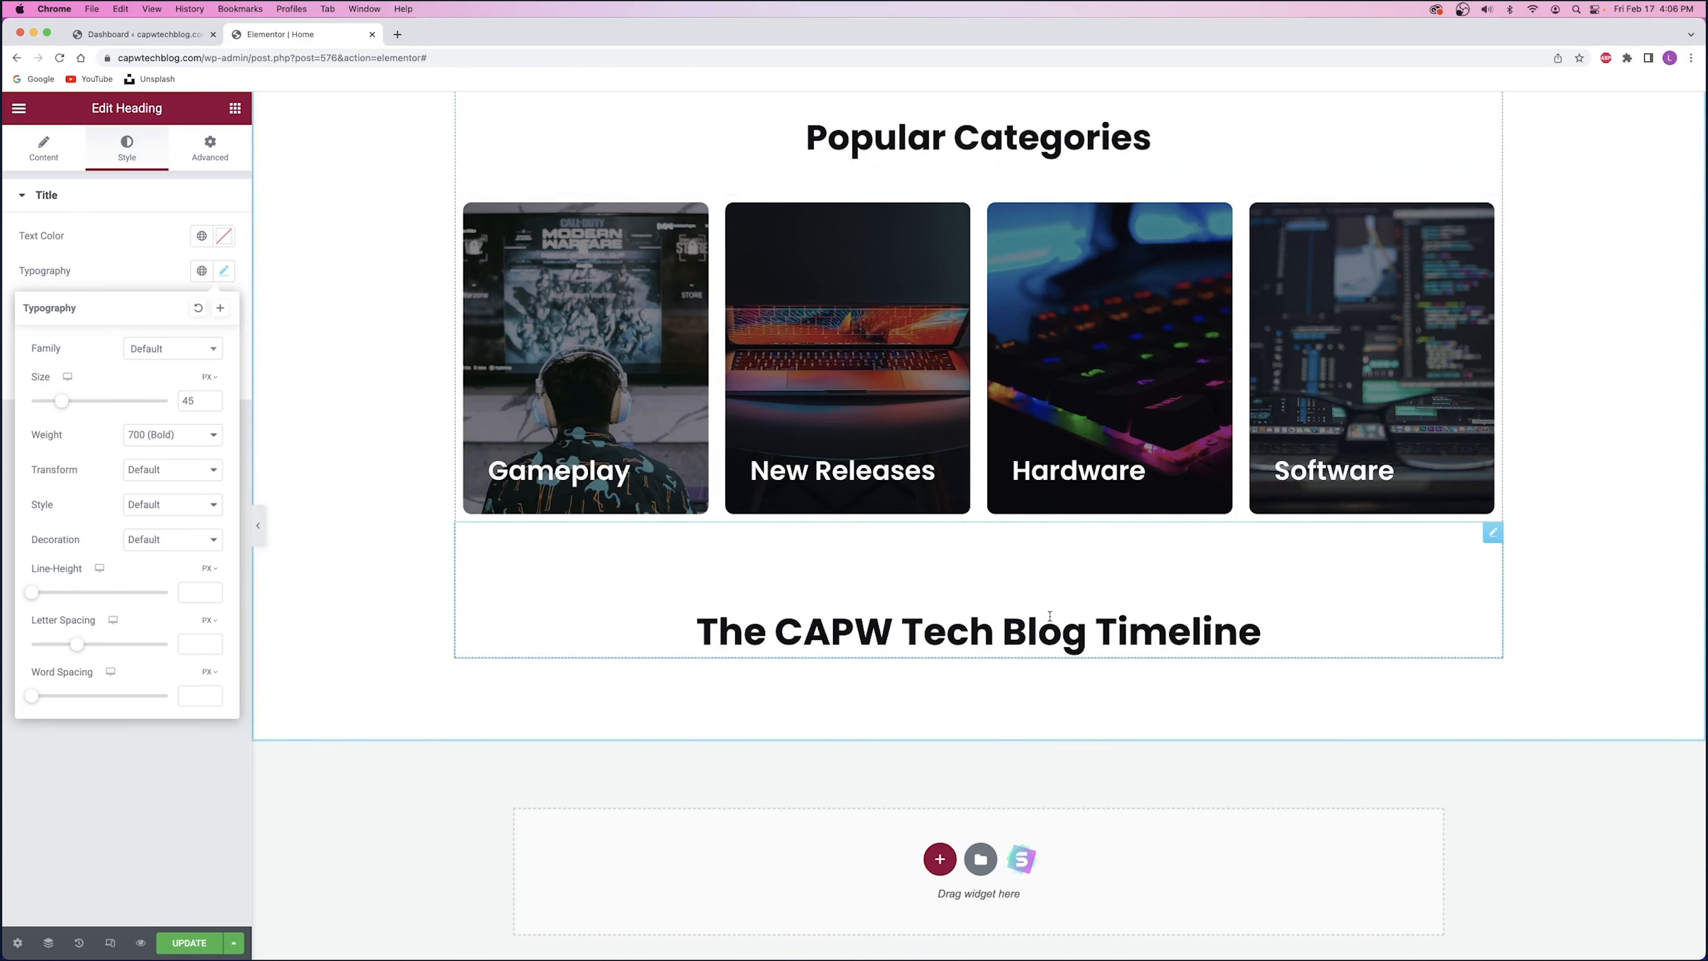
scroll(908, 302, "up", 3)
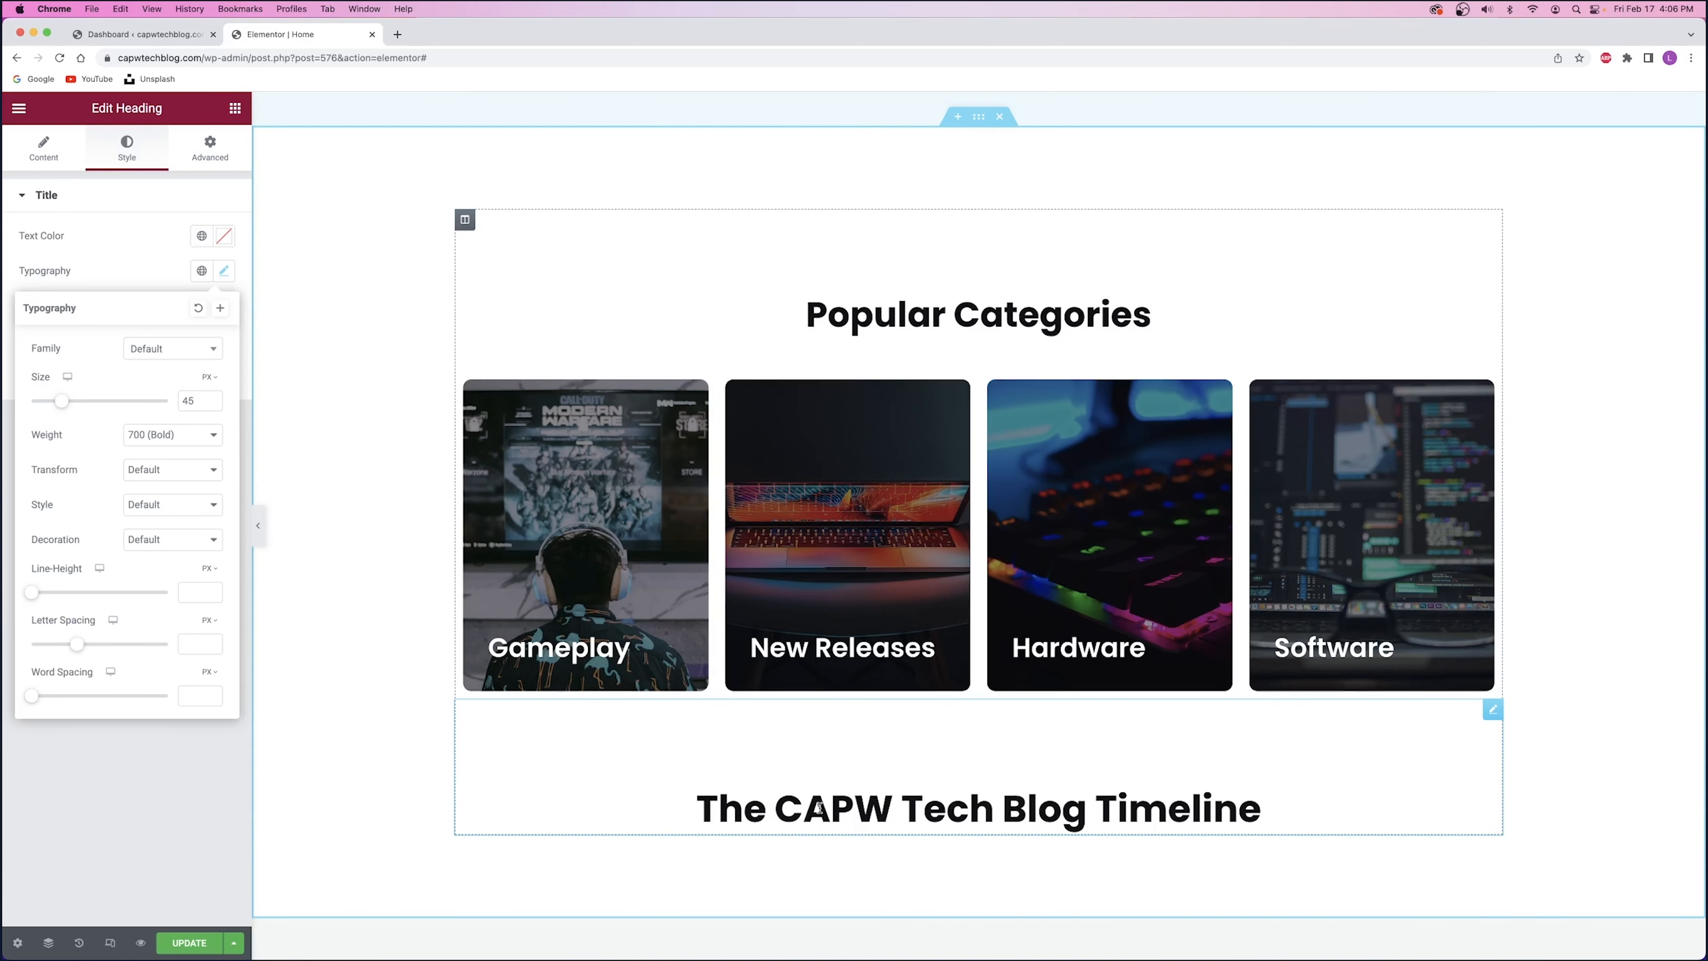
scroll(679, 734, "down", 3)
scroll(697, 706, "up", 2)
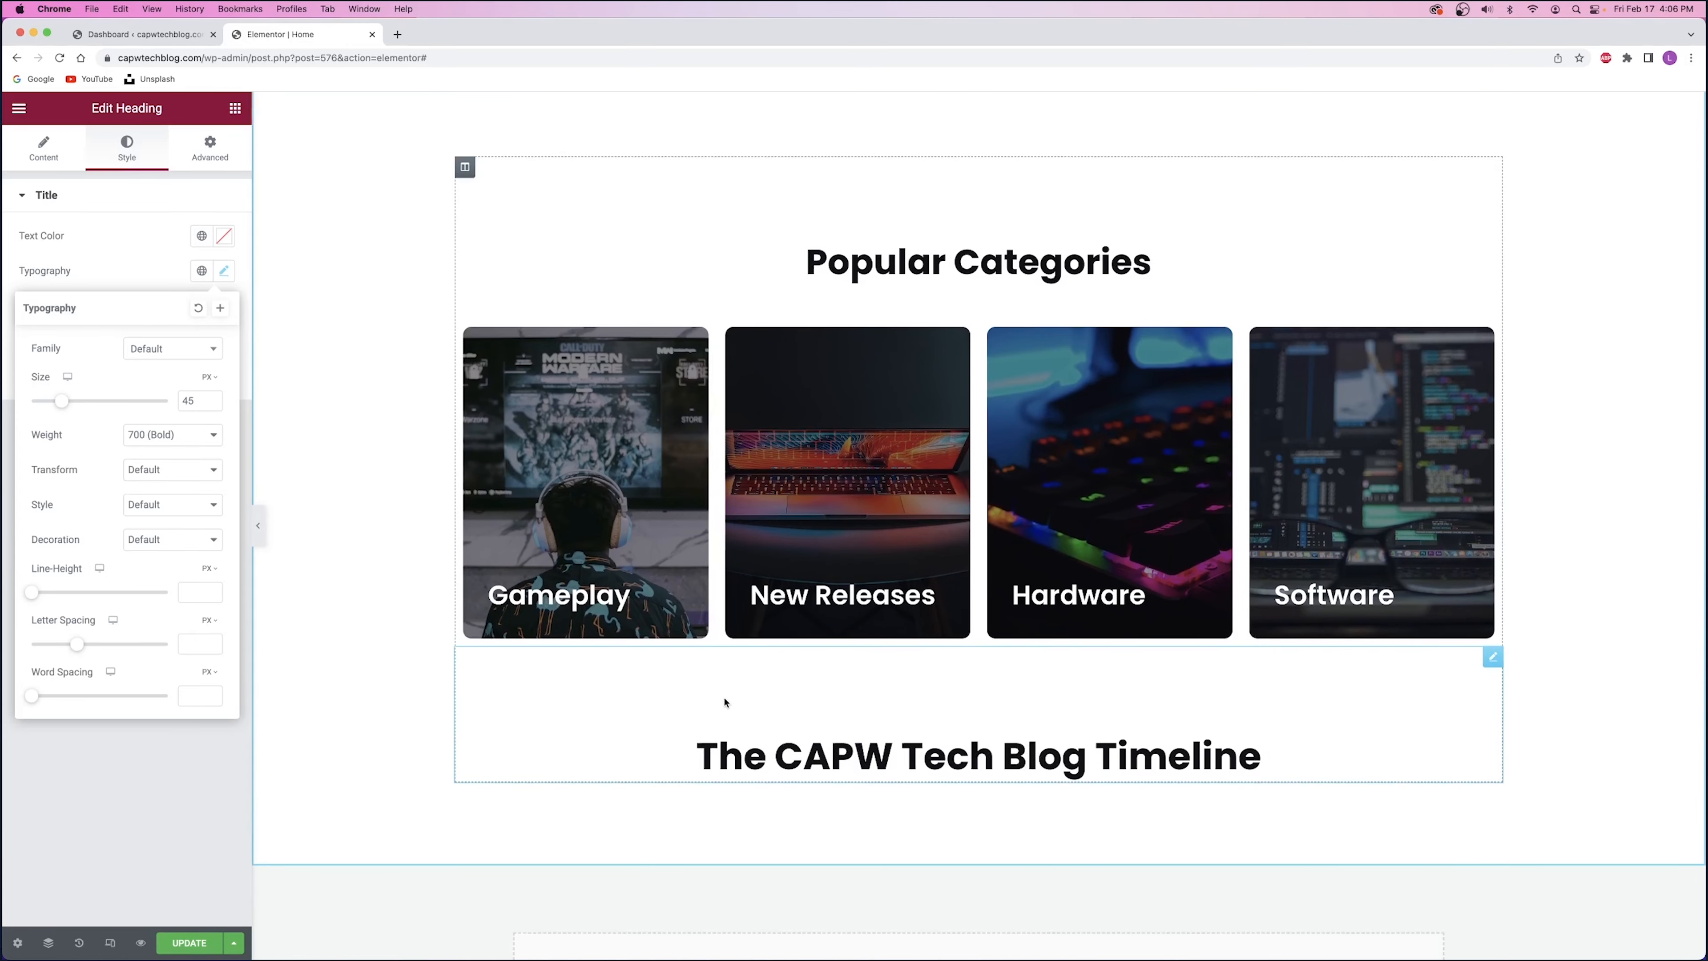
left_click(213, 405)
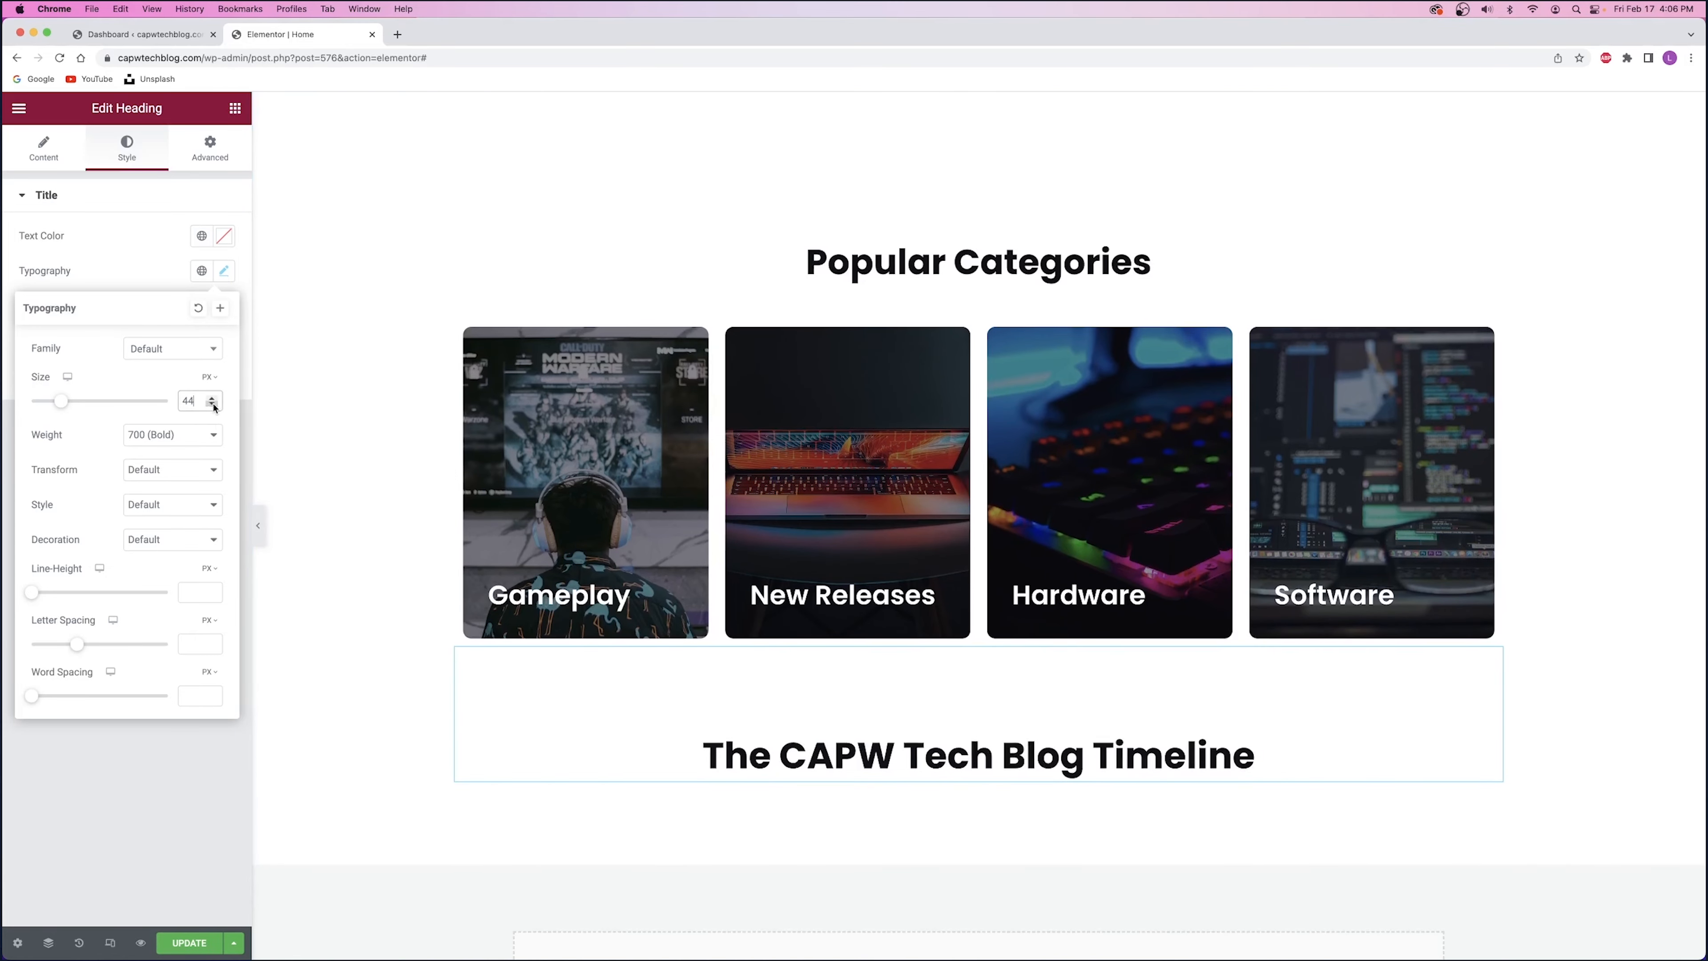
right_click(214, 408)
left_click(212, 399)
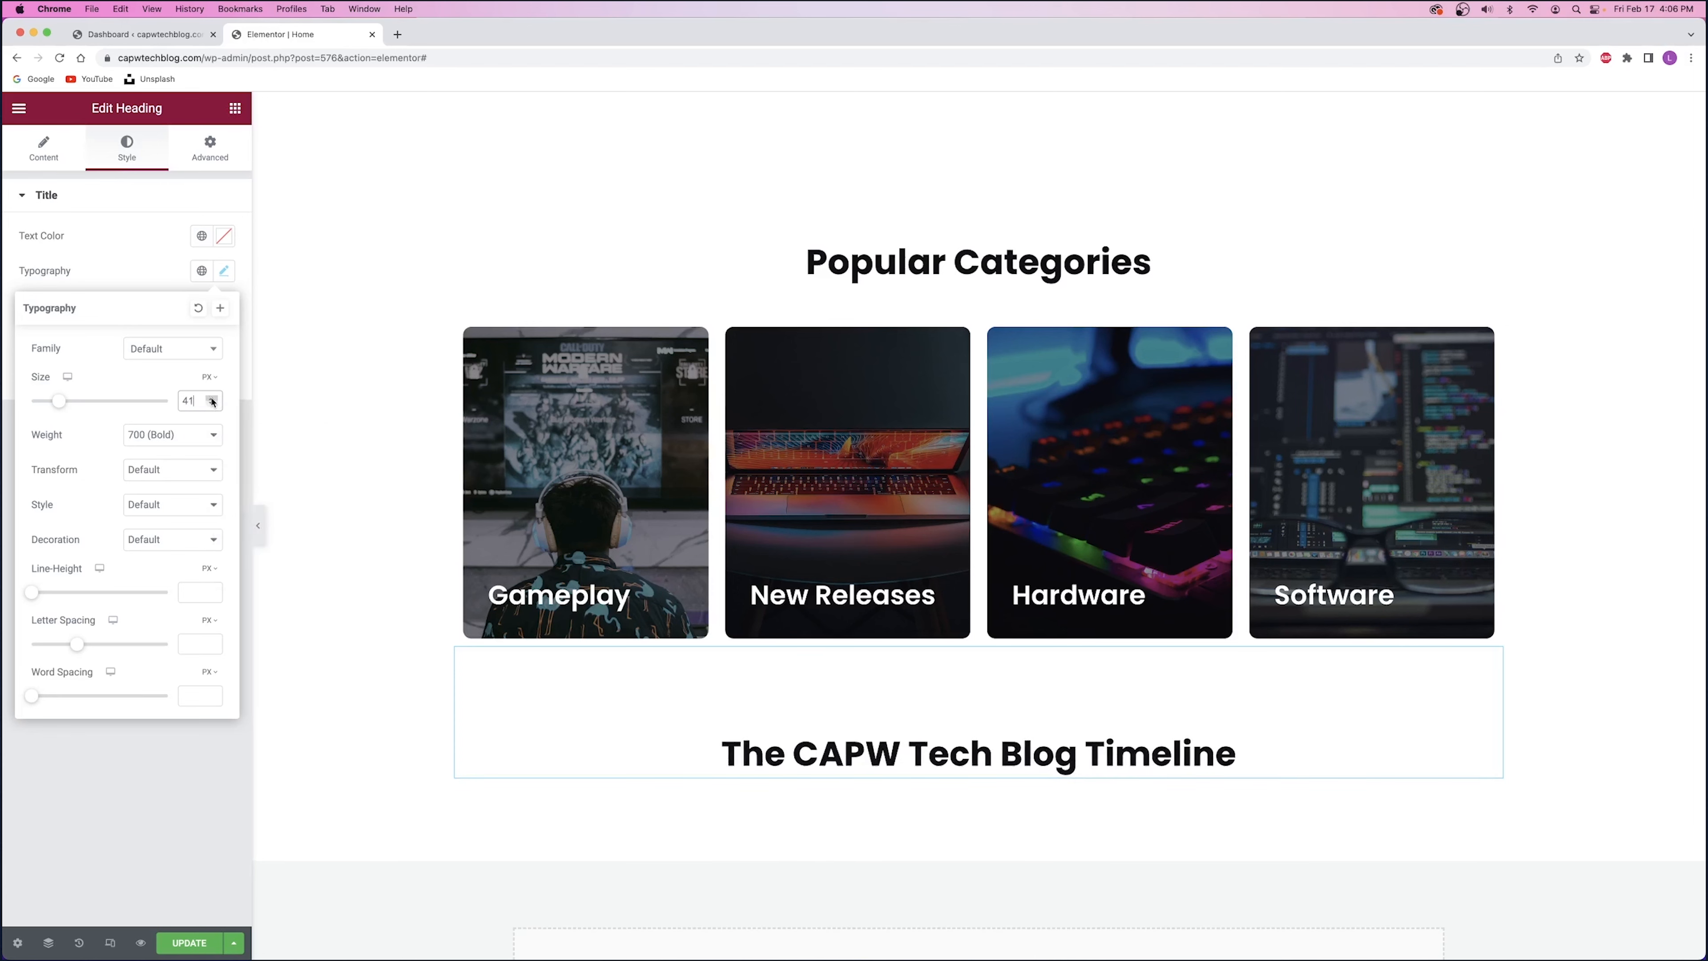
left_click(191, 944)
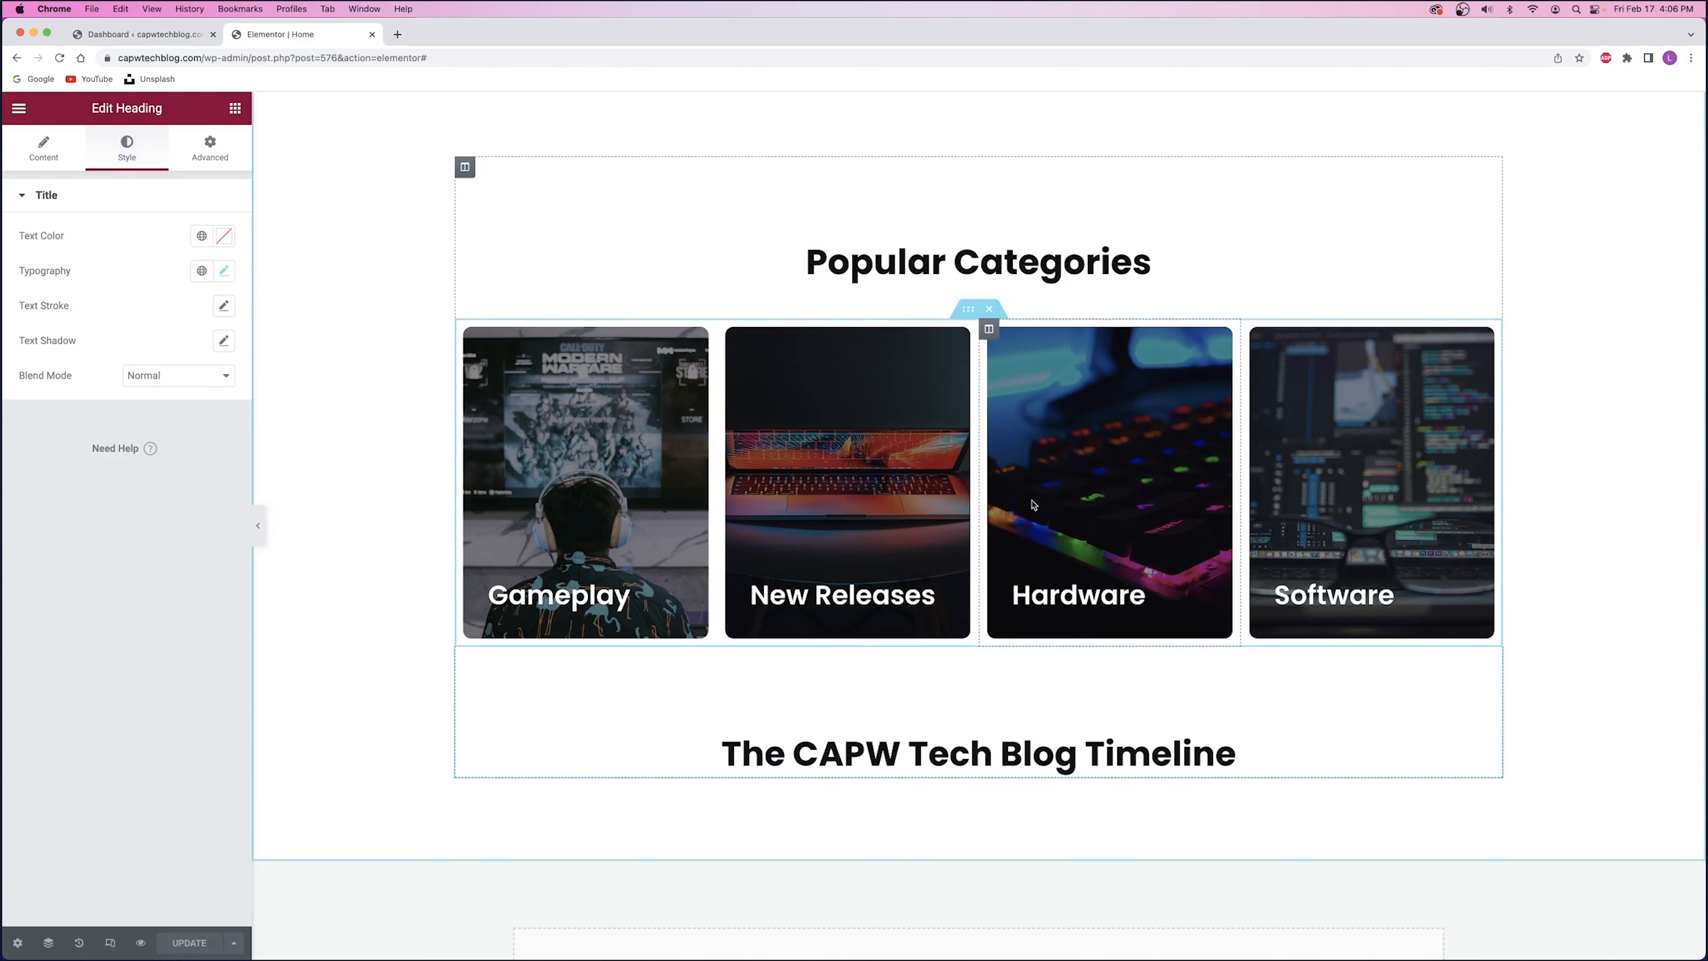
- Look over the end of the home page and switch to the WordPress dashboard
scroll(991, 505, "down", 5)
scroll(991, 505, "up", 2)
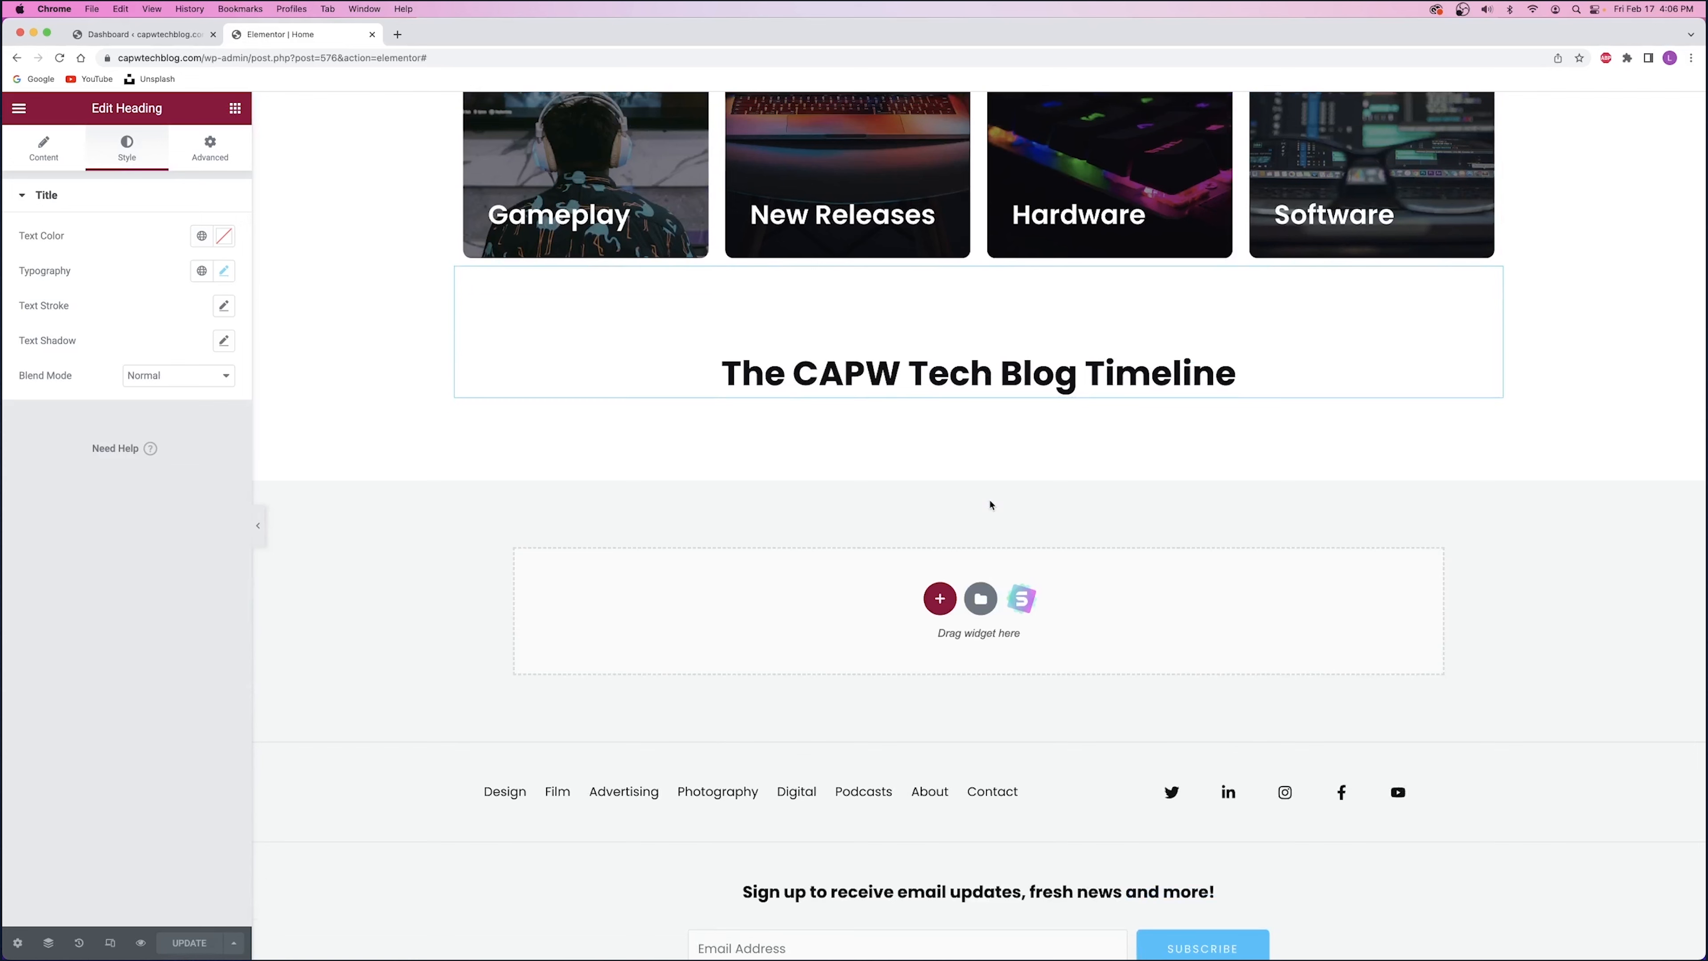
left_click(144, 35)
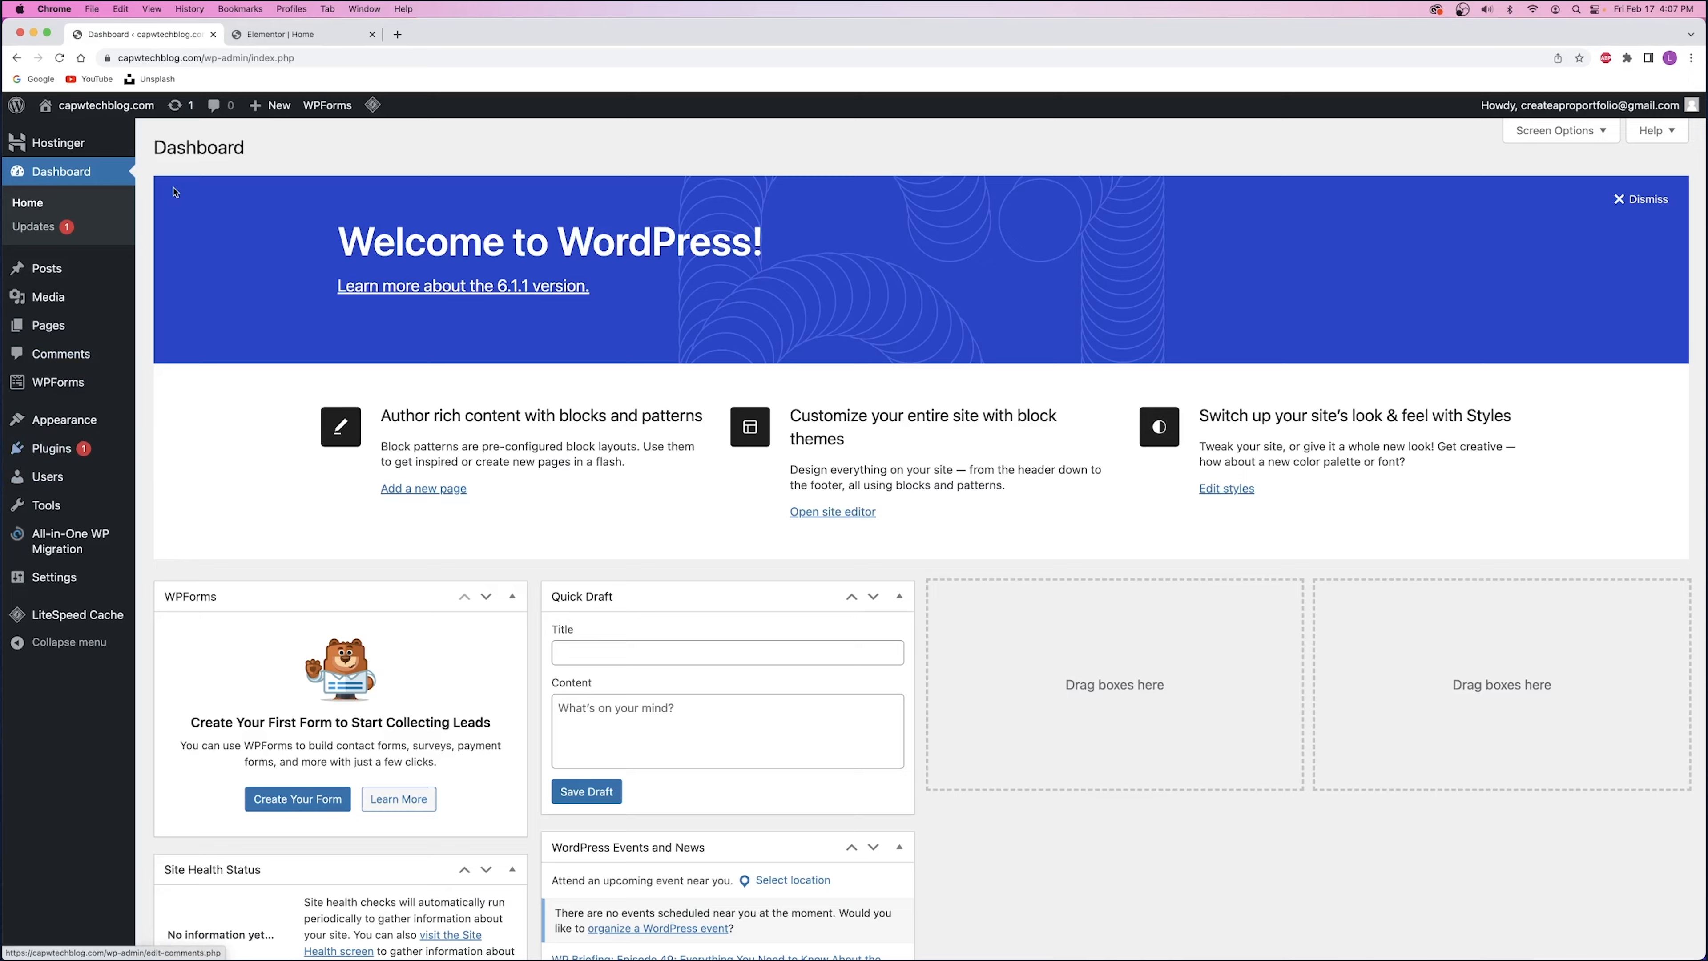
left_click(253, 31)
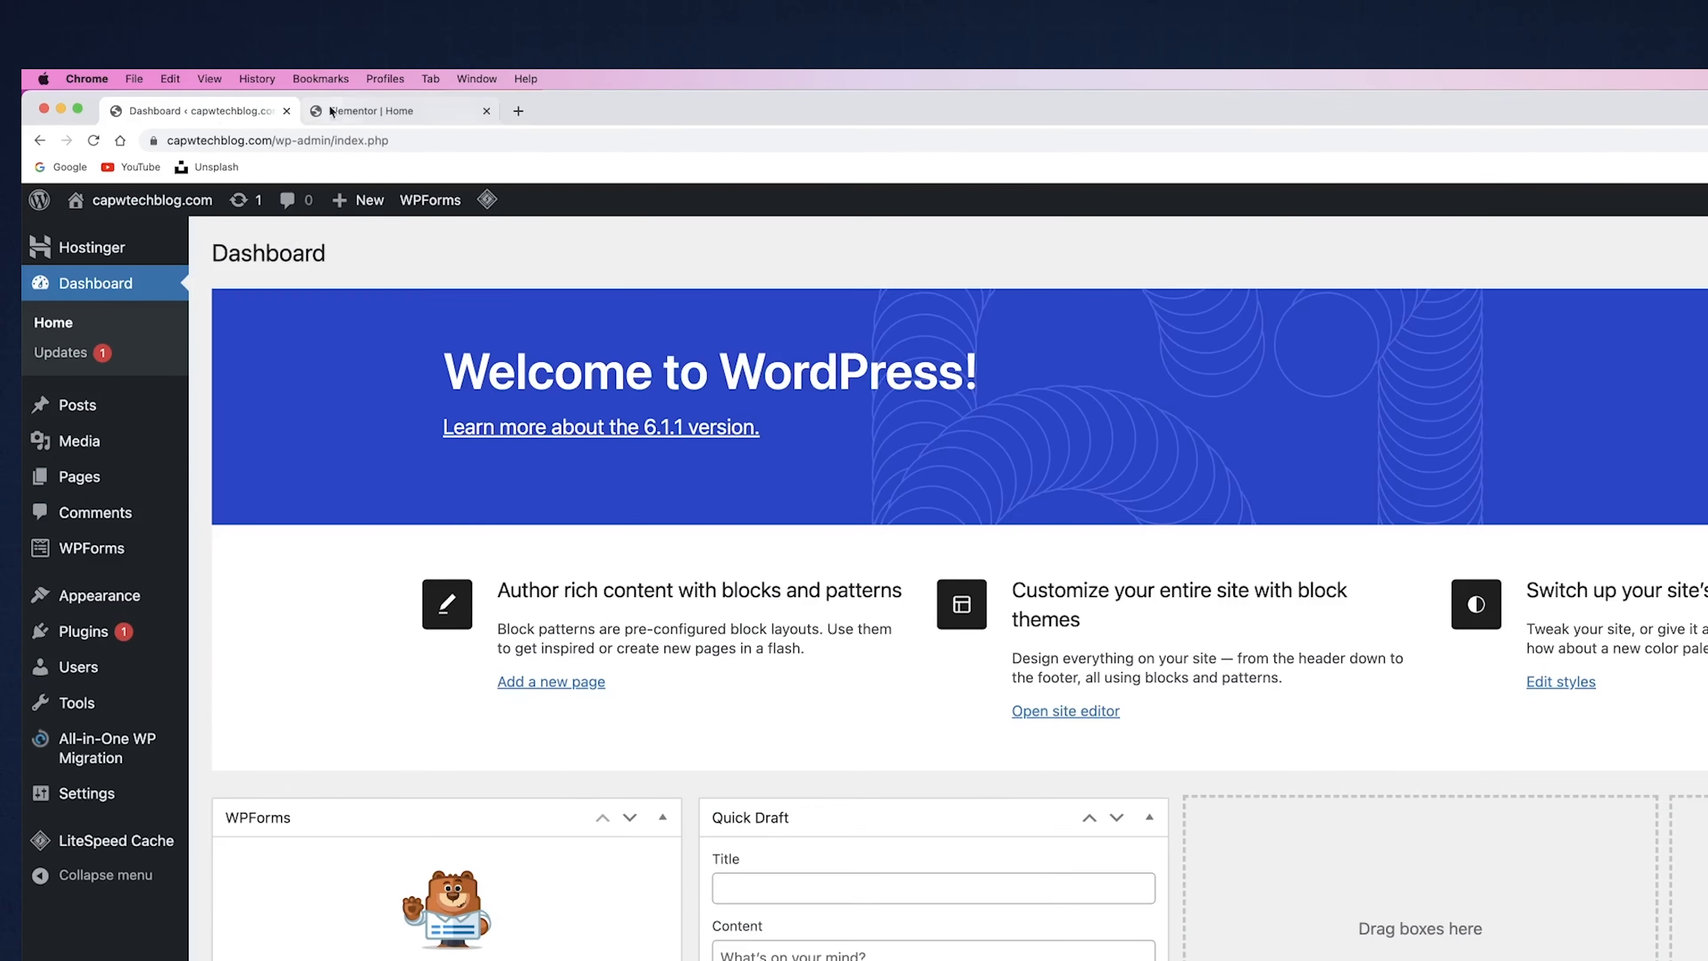
left_click(259, 31)
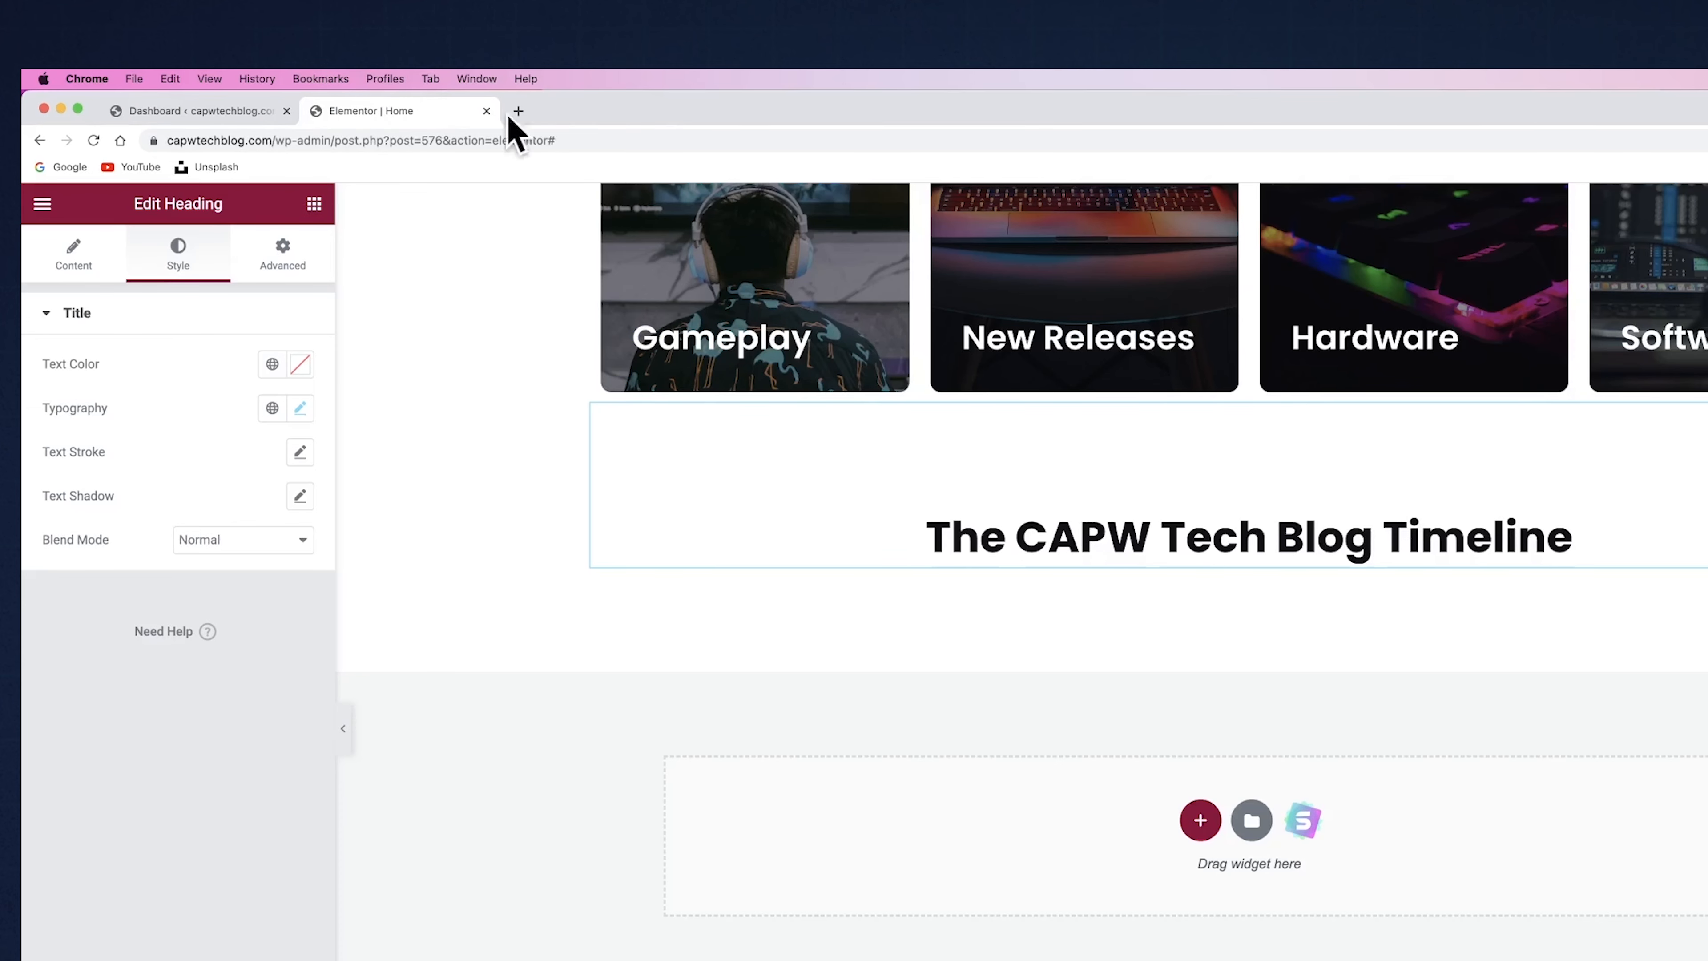
left_click(193, 116)
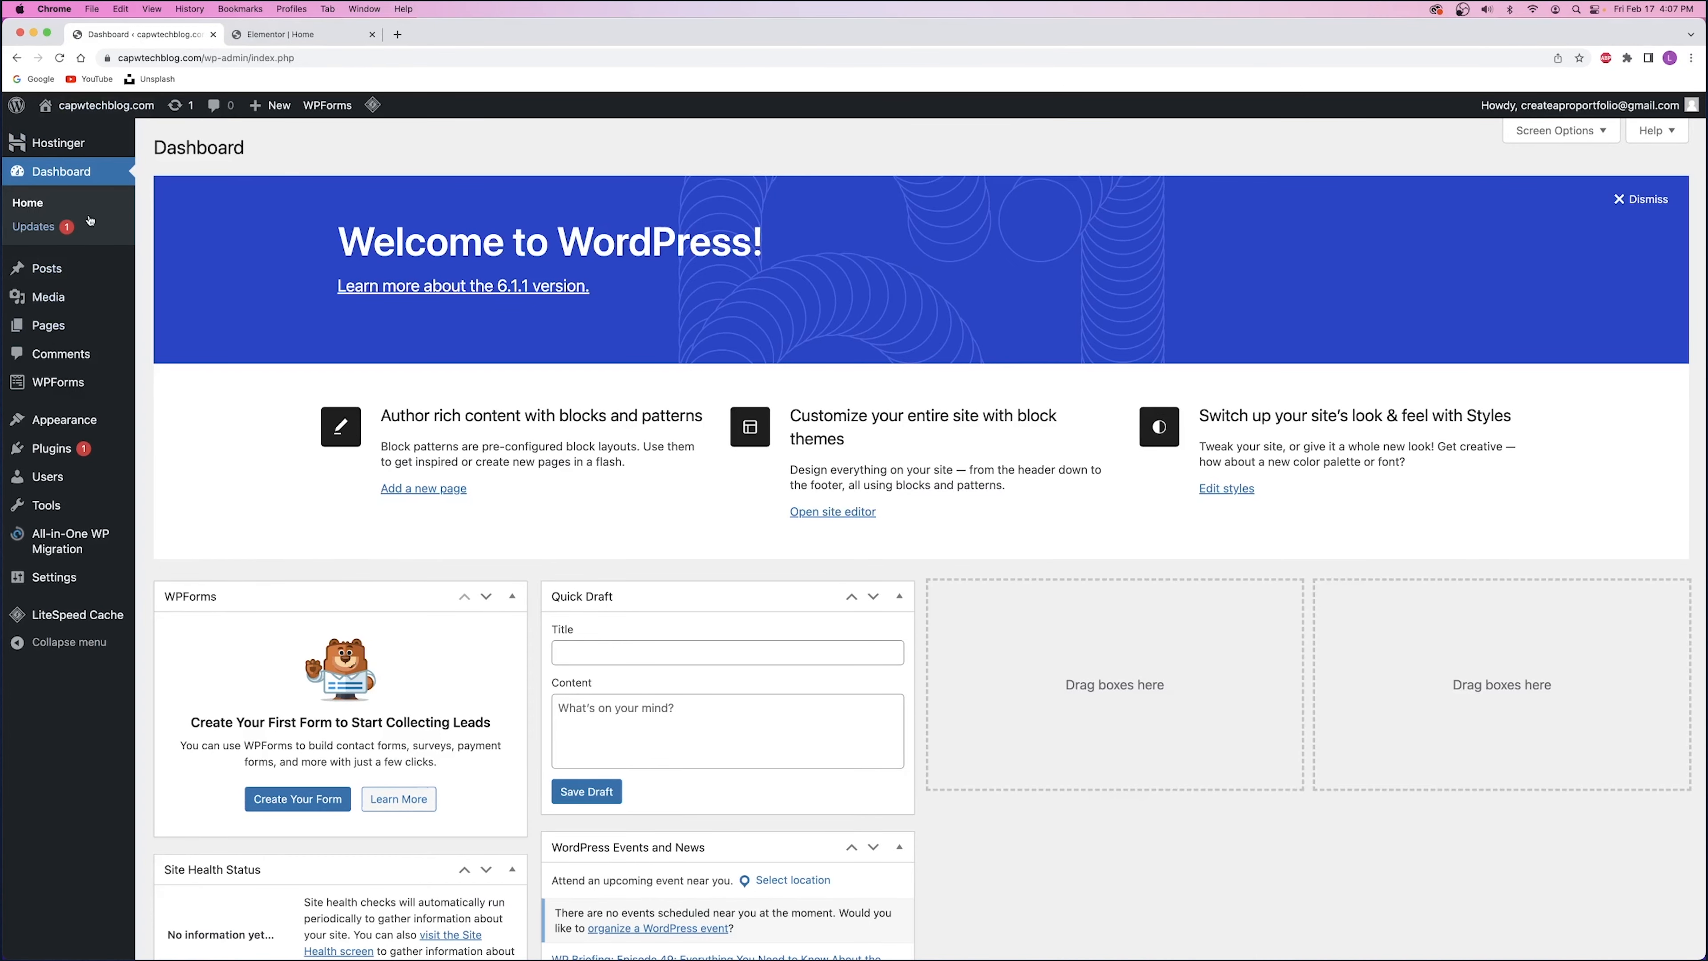
- Exit the Elementor editor with WP Dashboard as the exit destination and close the duplicate dashboard tab
left_click(281, 35)
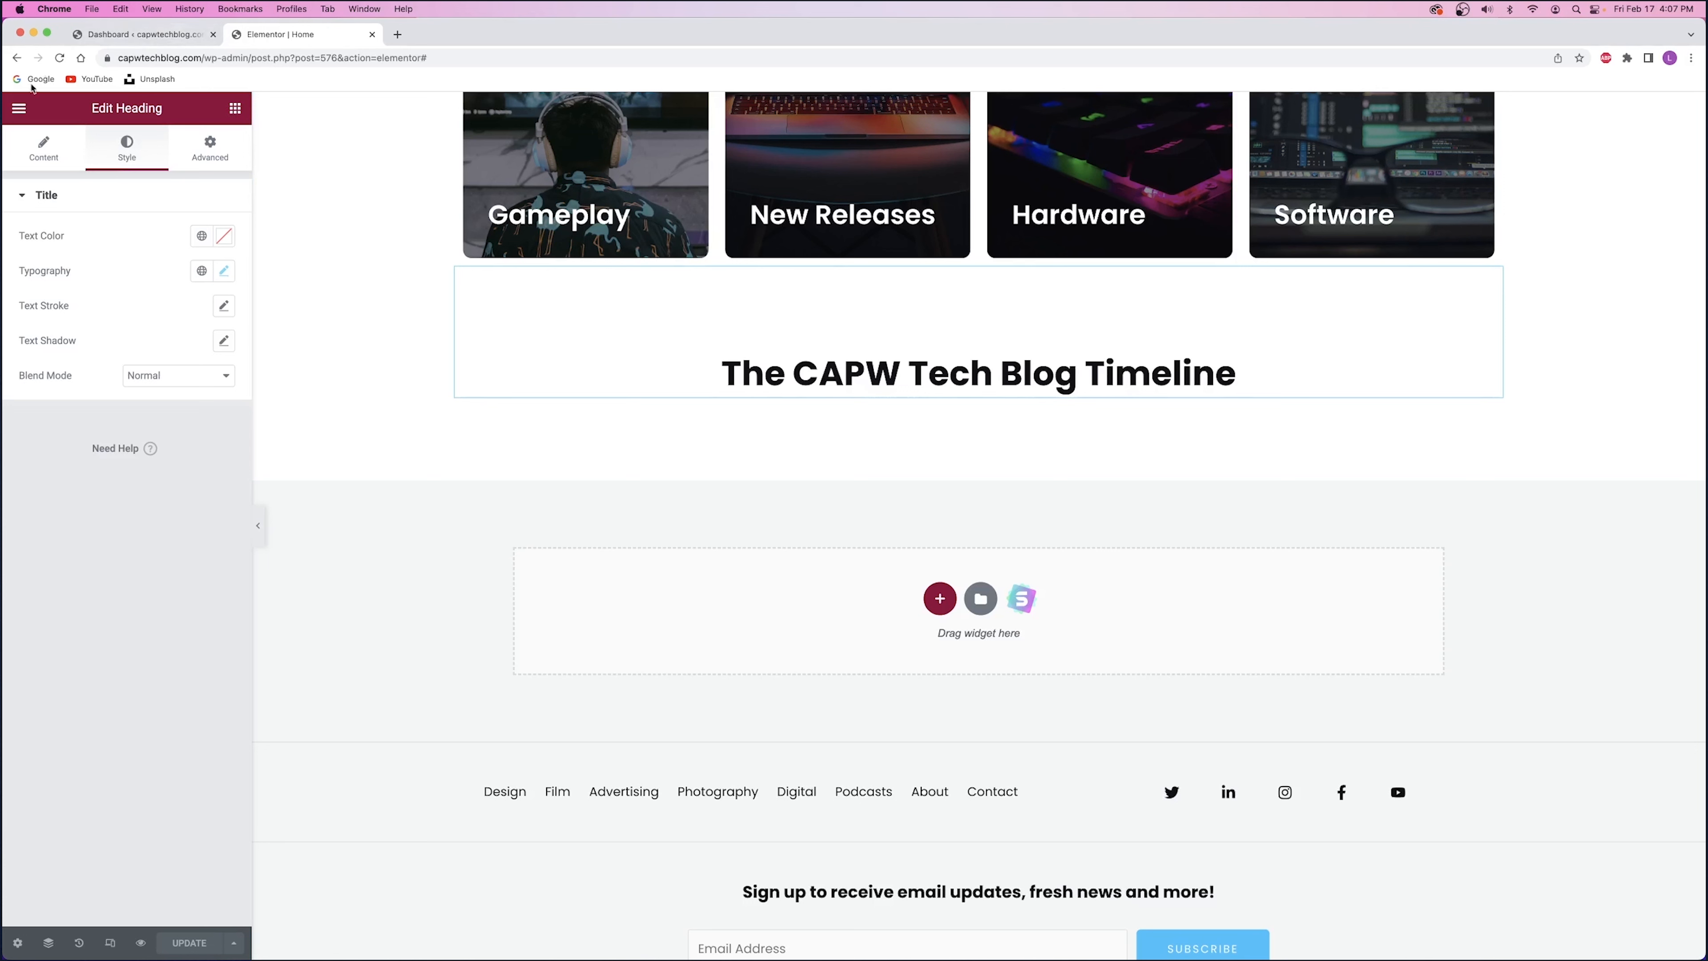
left_click(18, 110)
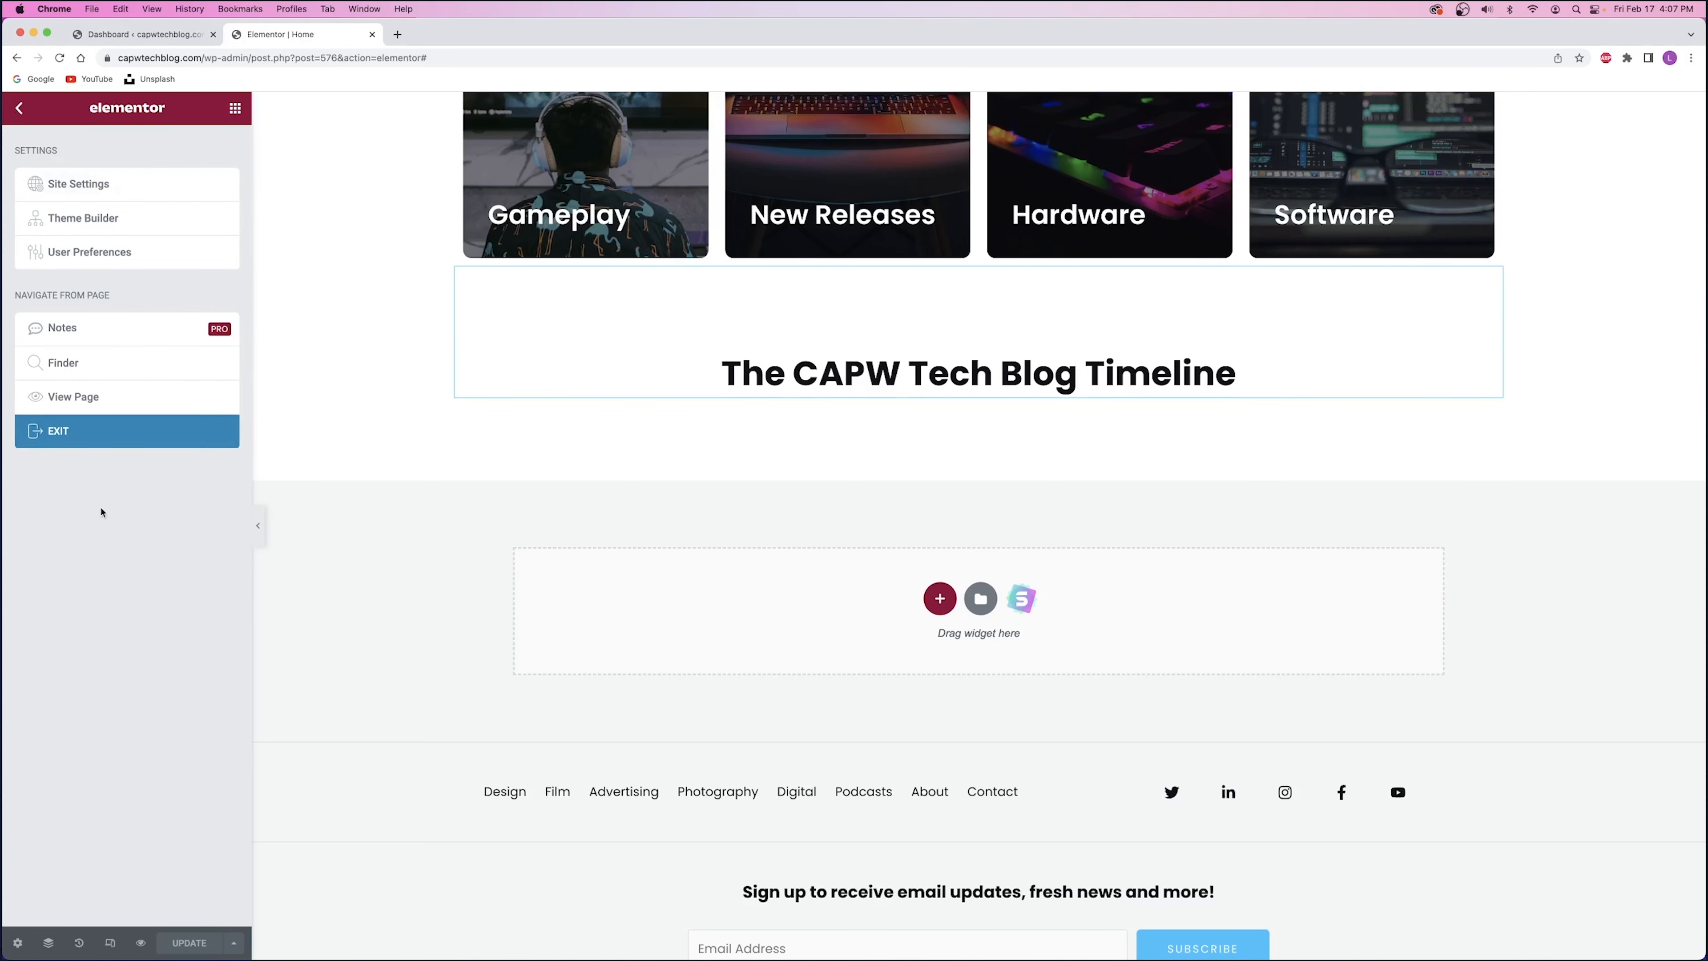
left_click(104, 438)
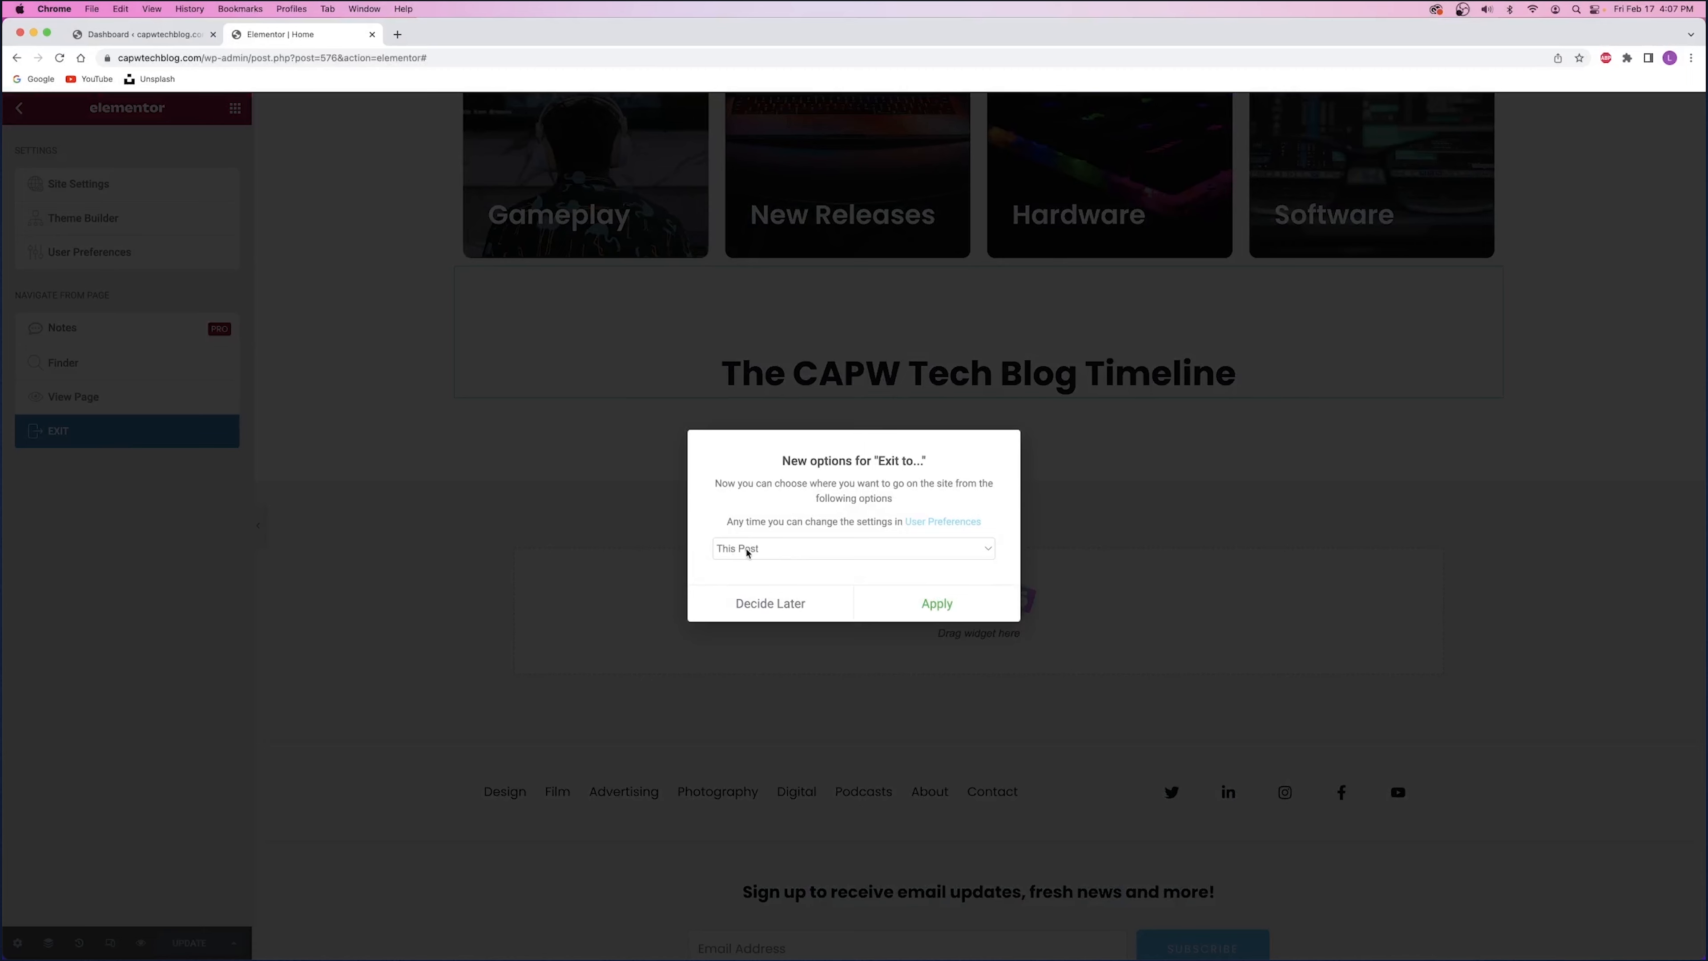
left_click(749, 551)
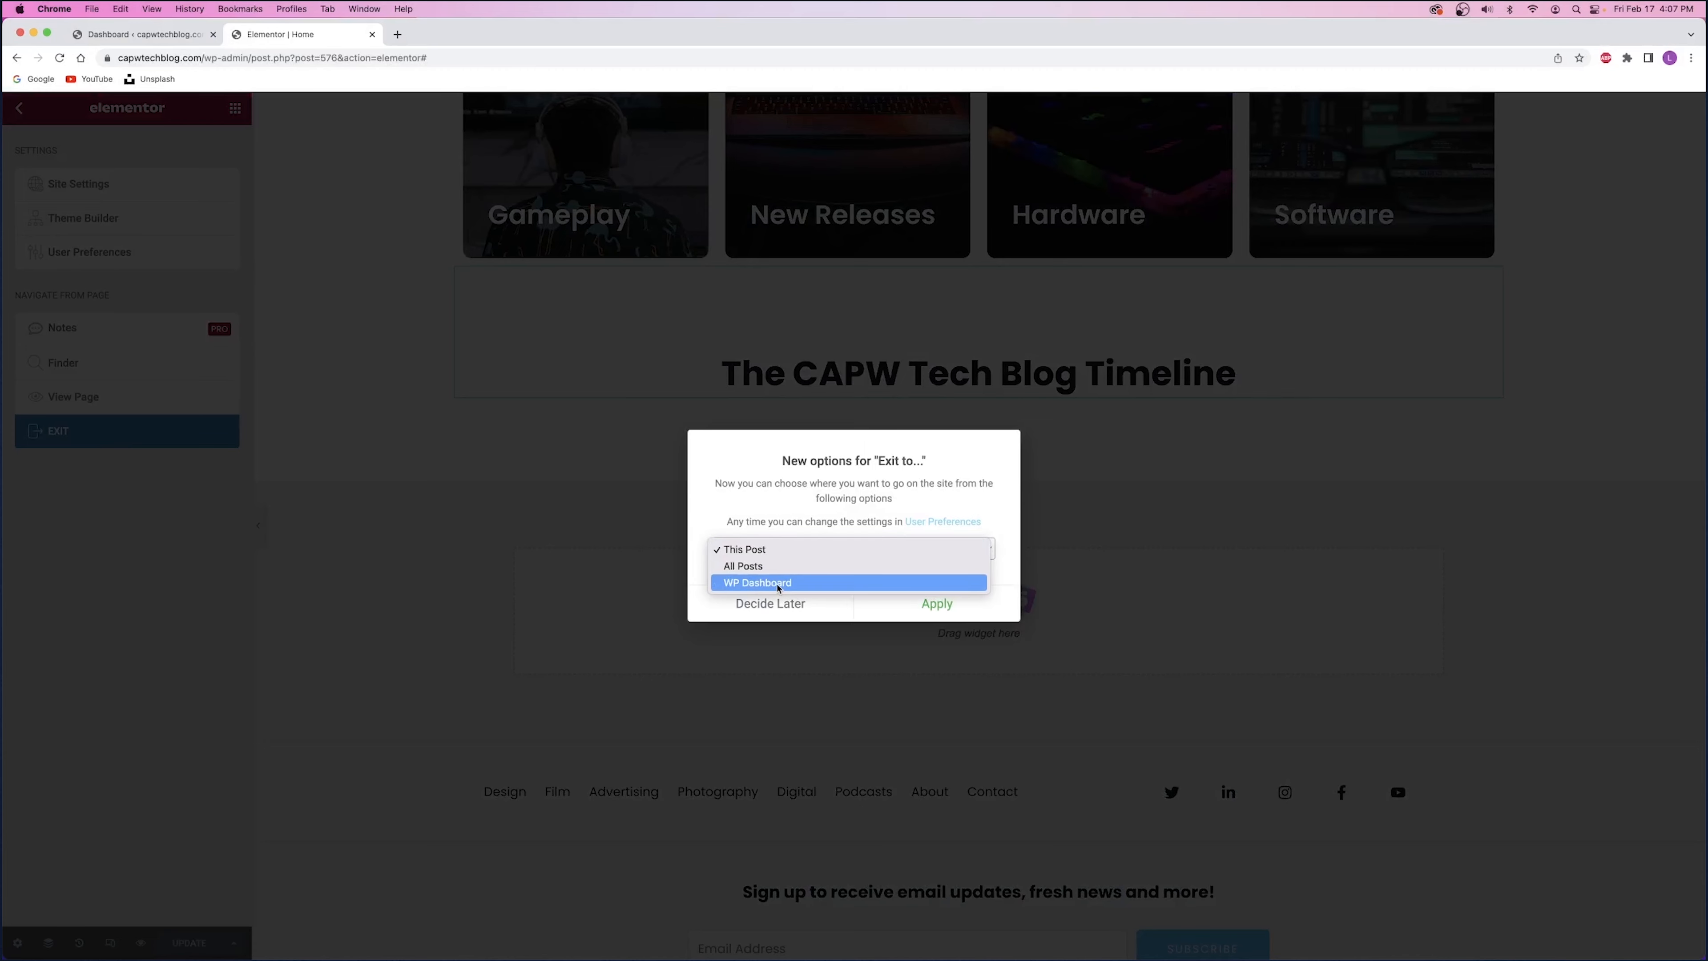
left_click(778, 583)
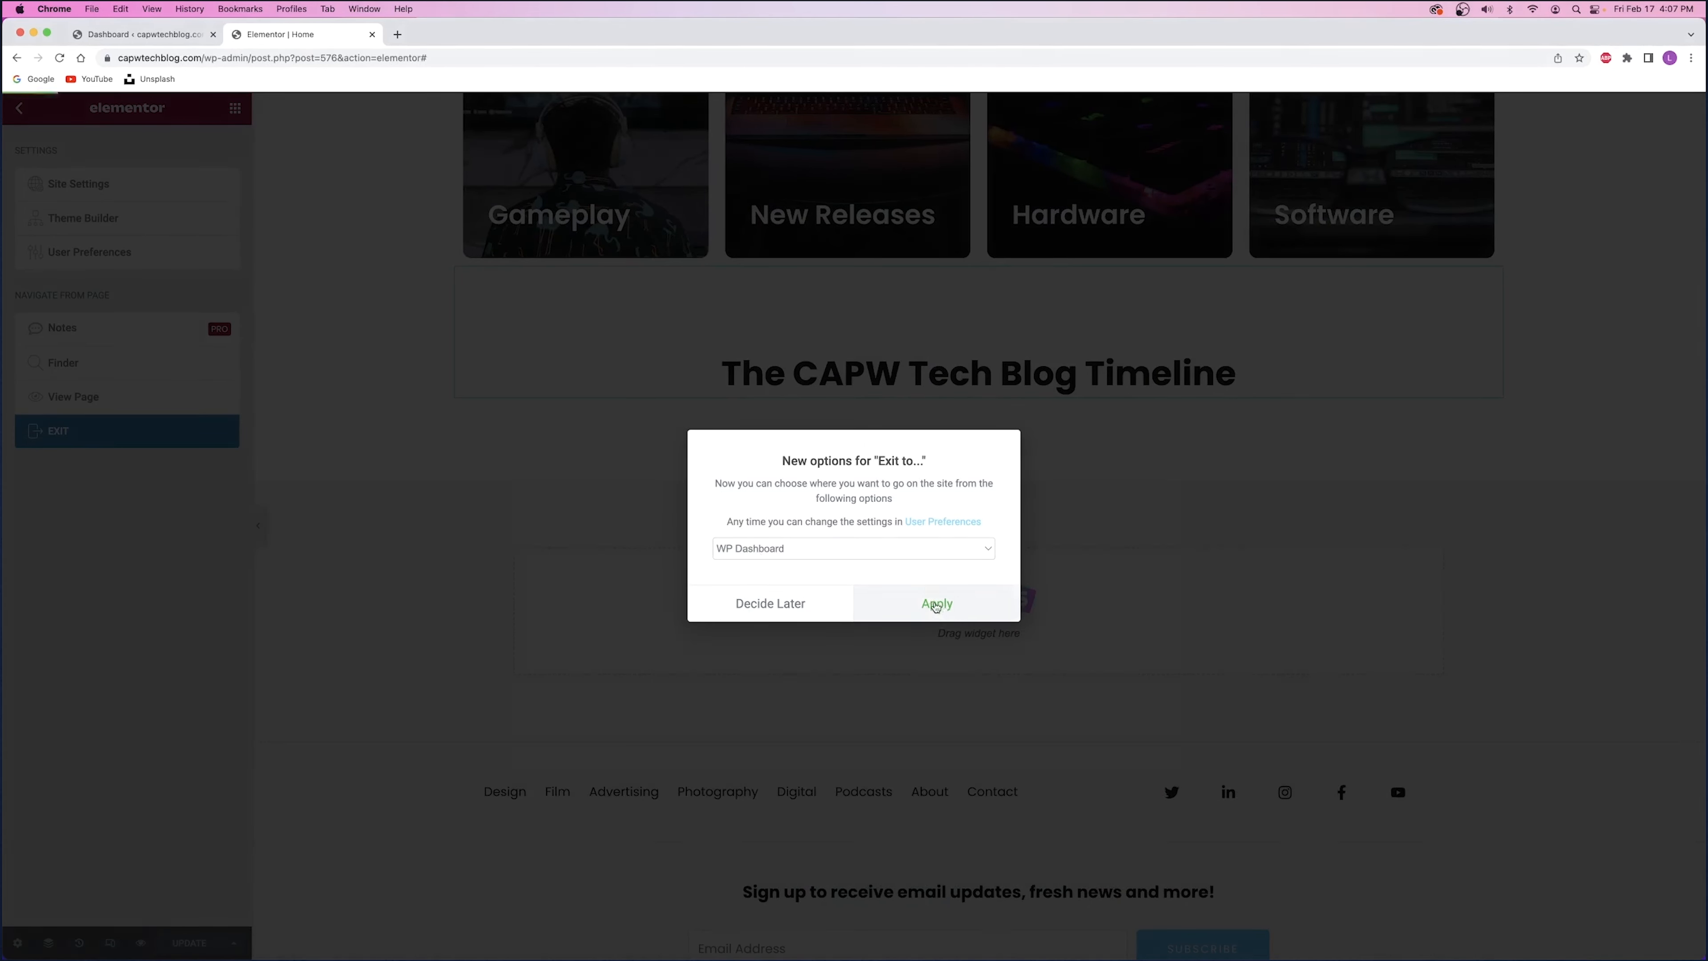
left_click(942, 606)
left_click(893, 336)
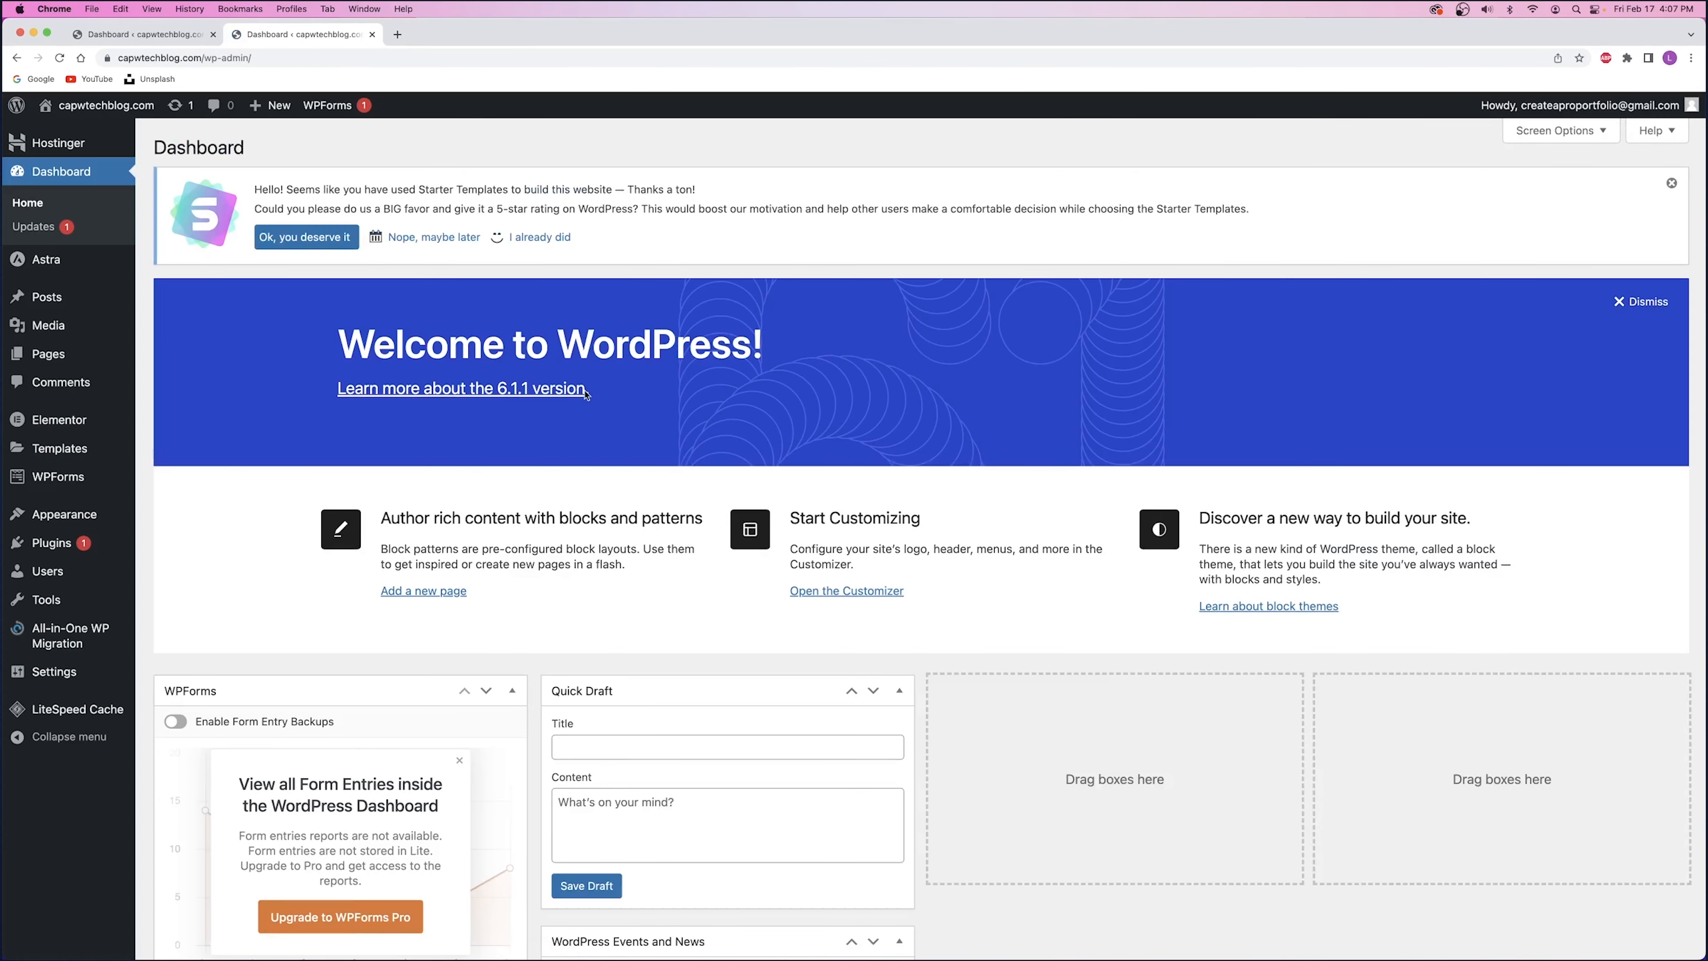
left_click(219, 37)
left_click(214, 34)
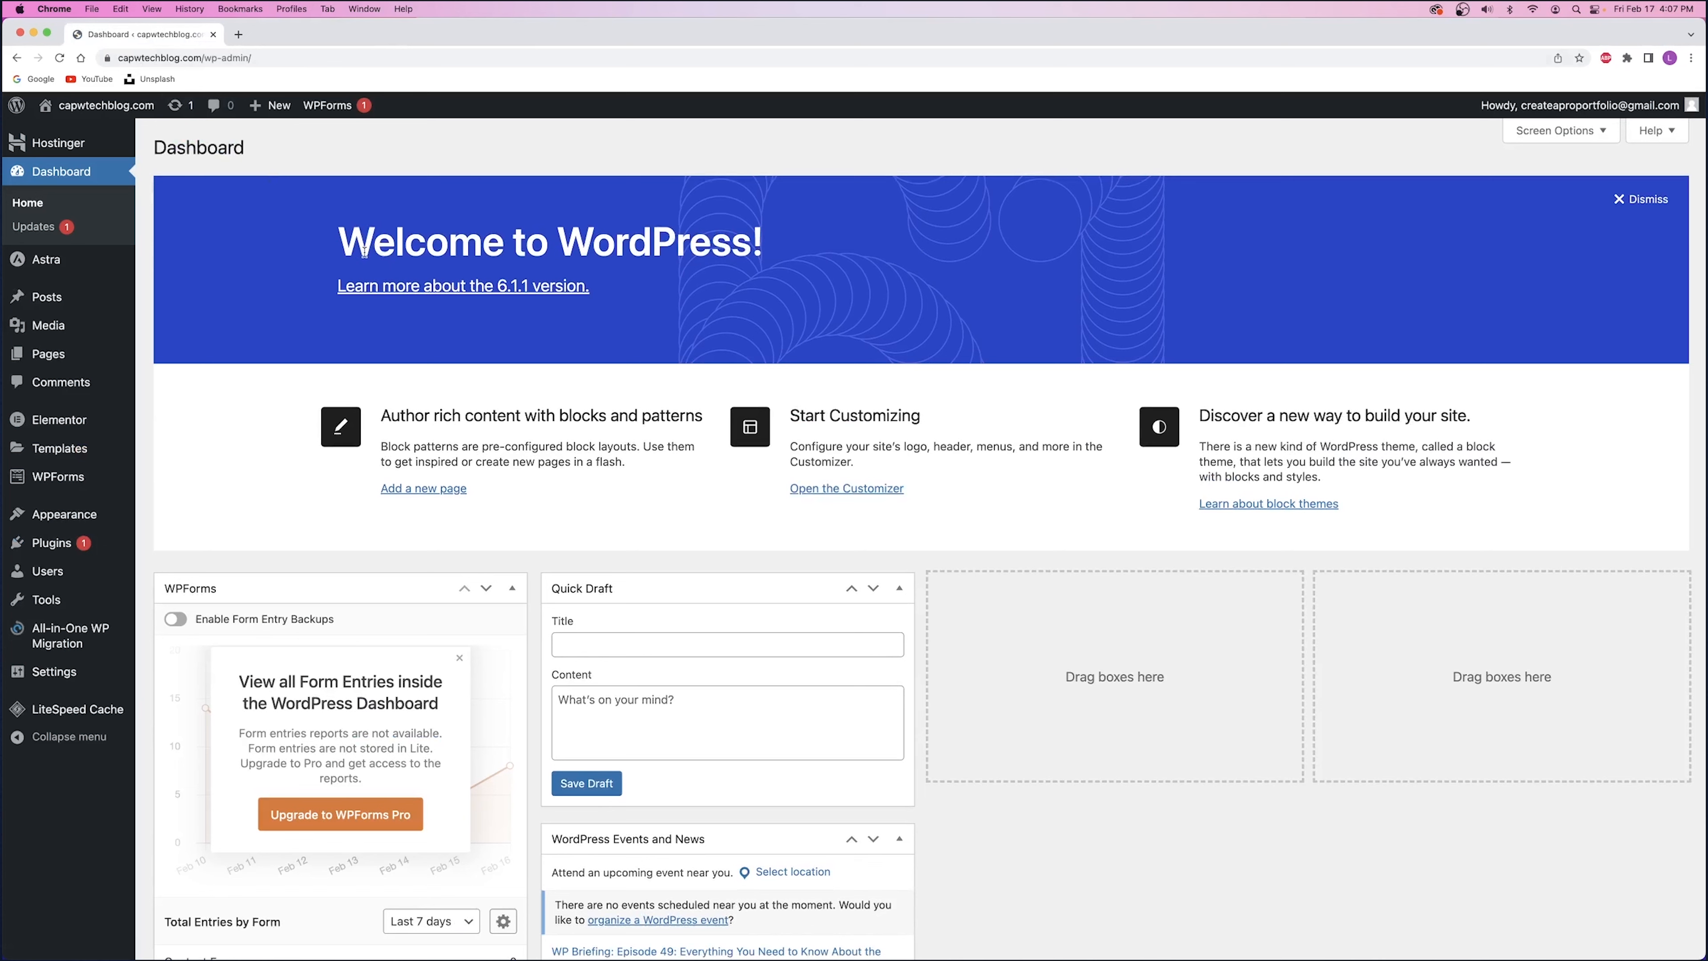
- Open the live site in a new tab and open its home page in the Elementor editor
right_click(74, 102)
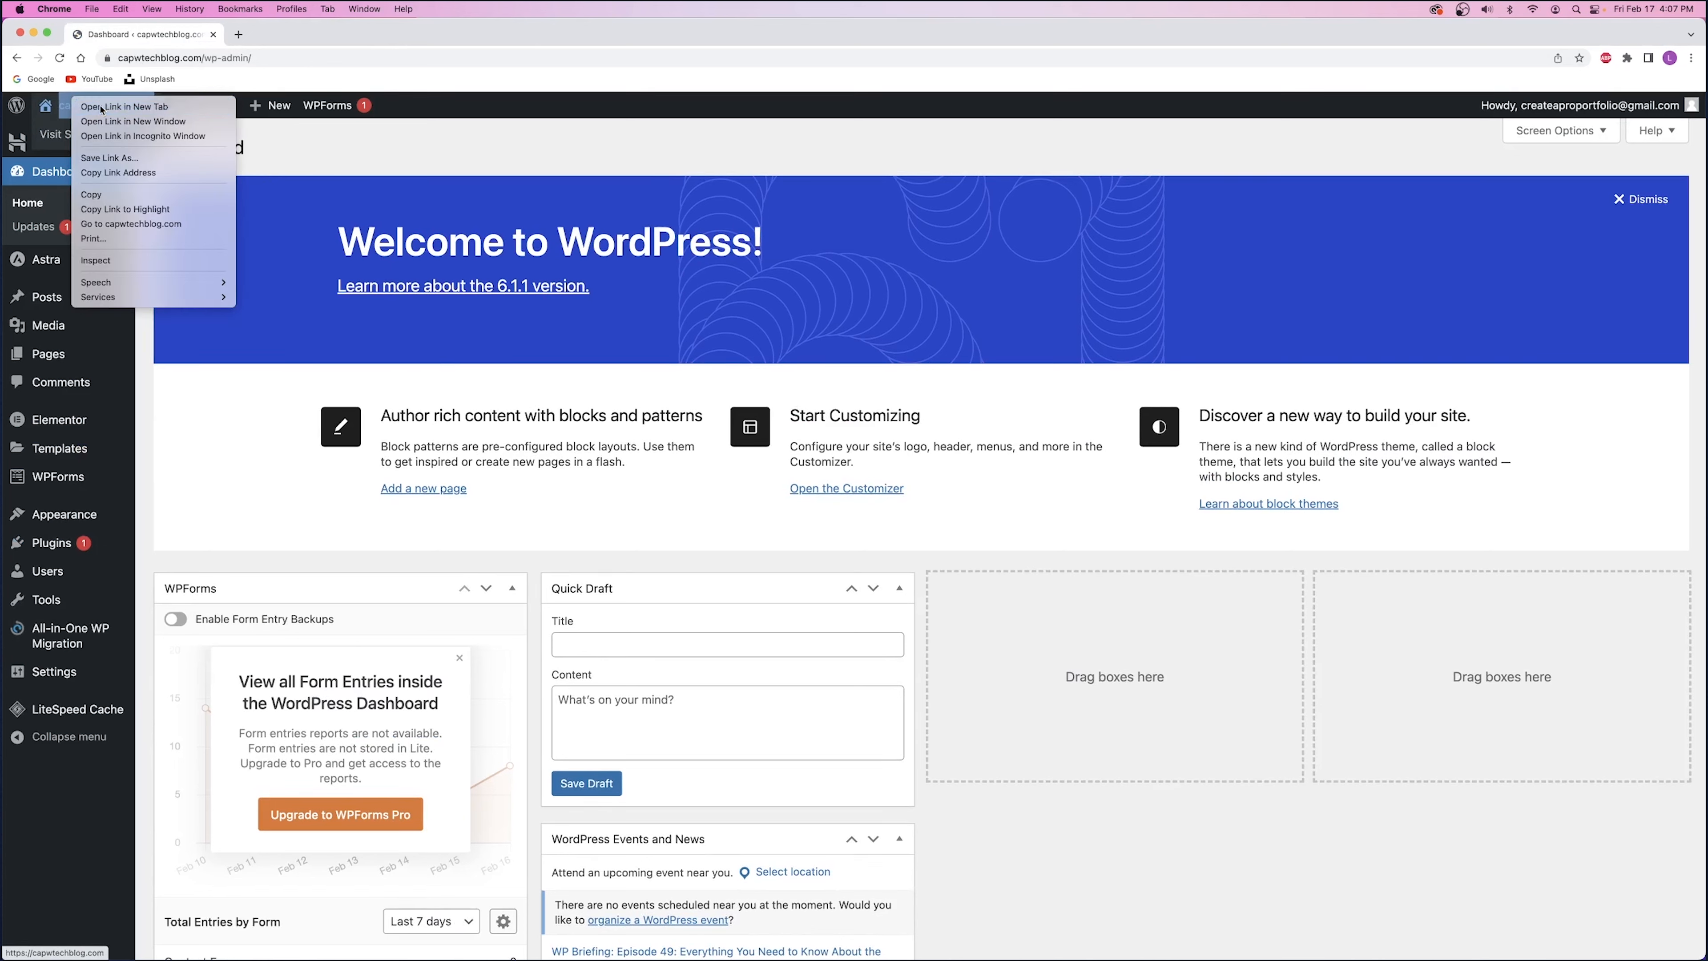
left_click(101, 107)
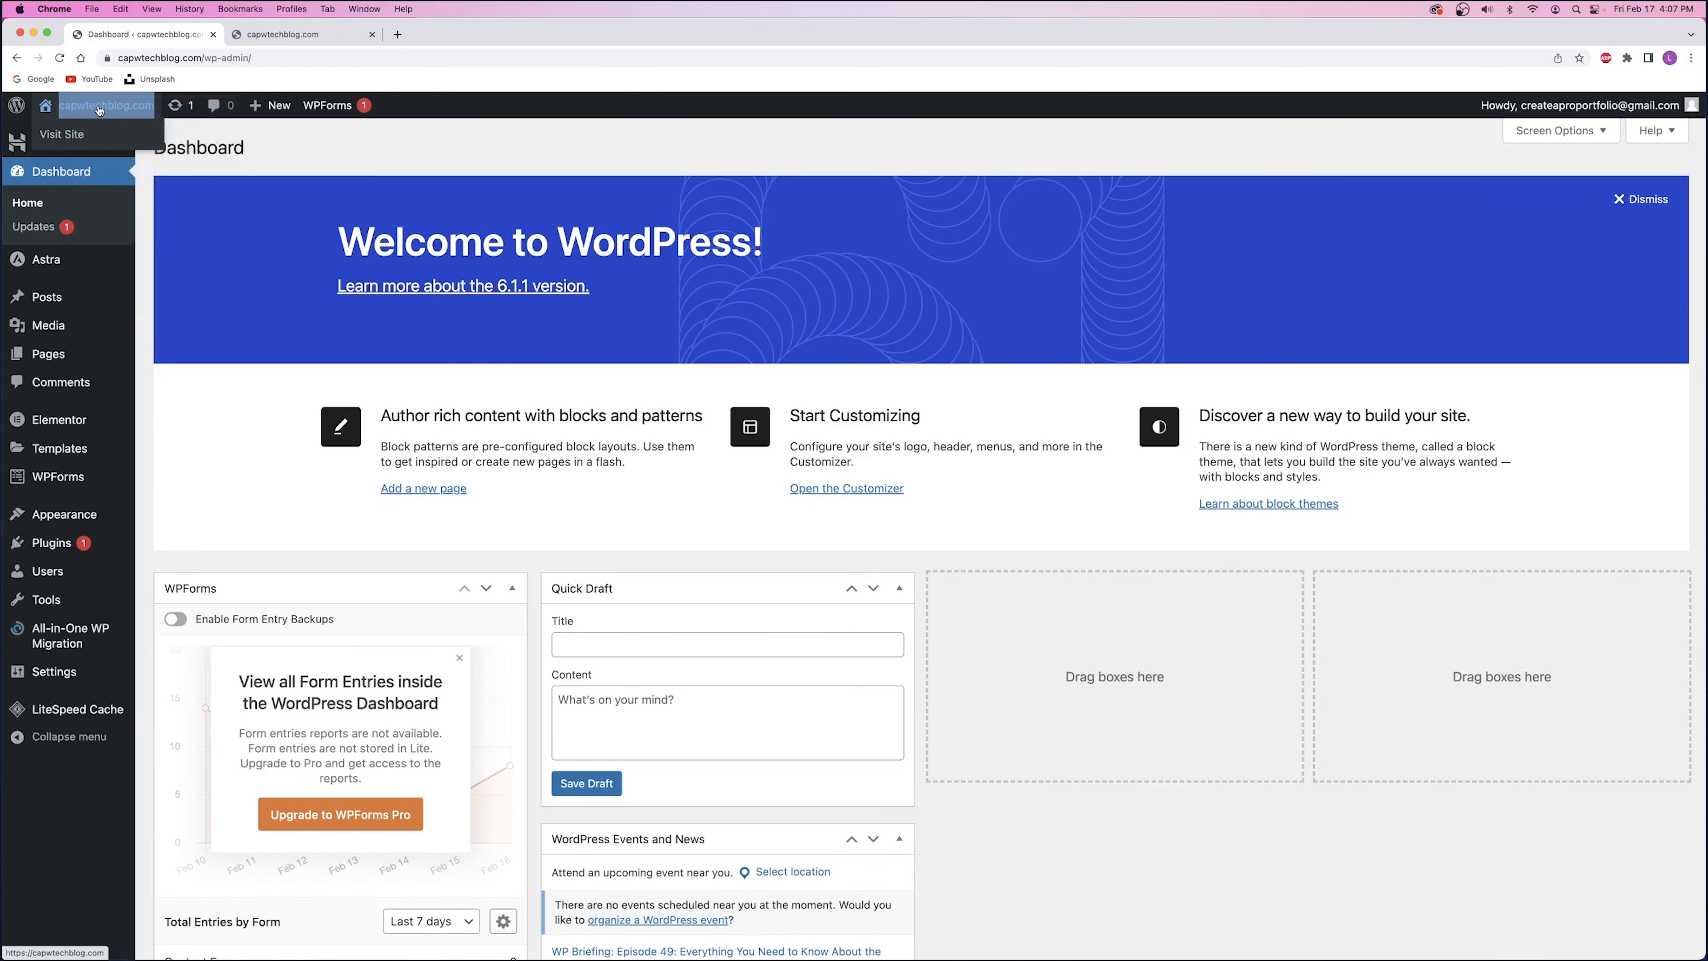
left_click(294, 35)
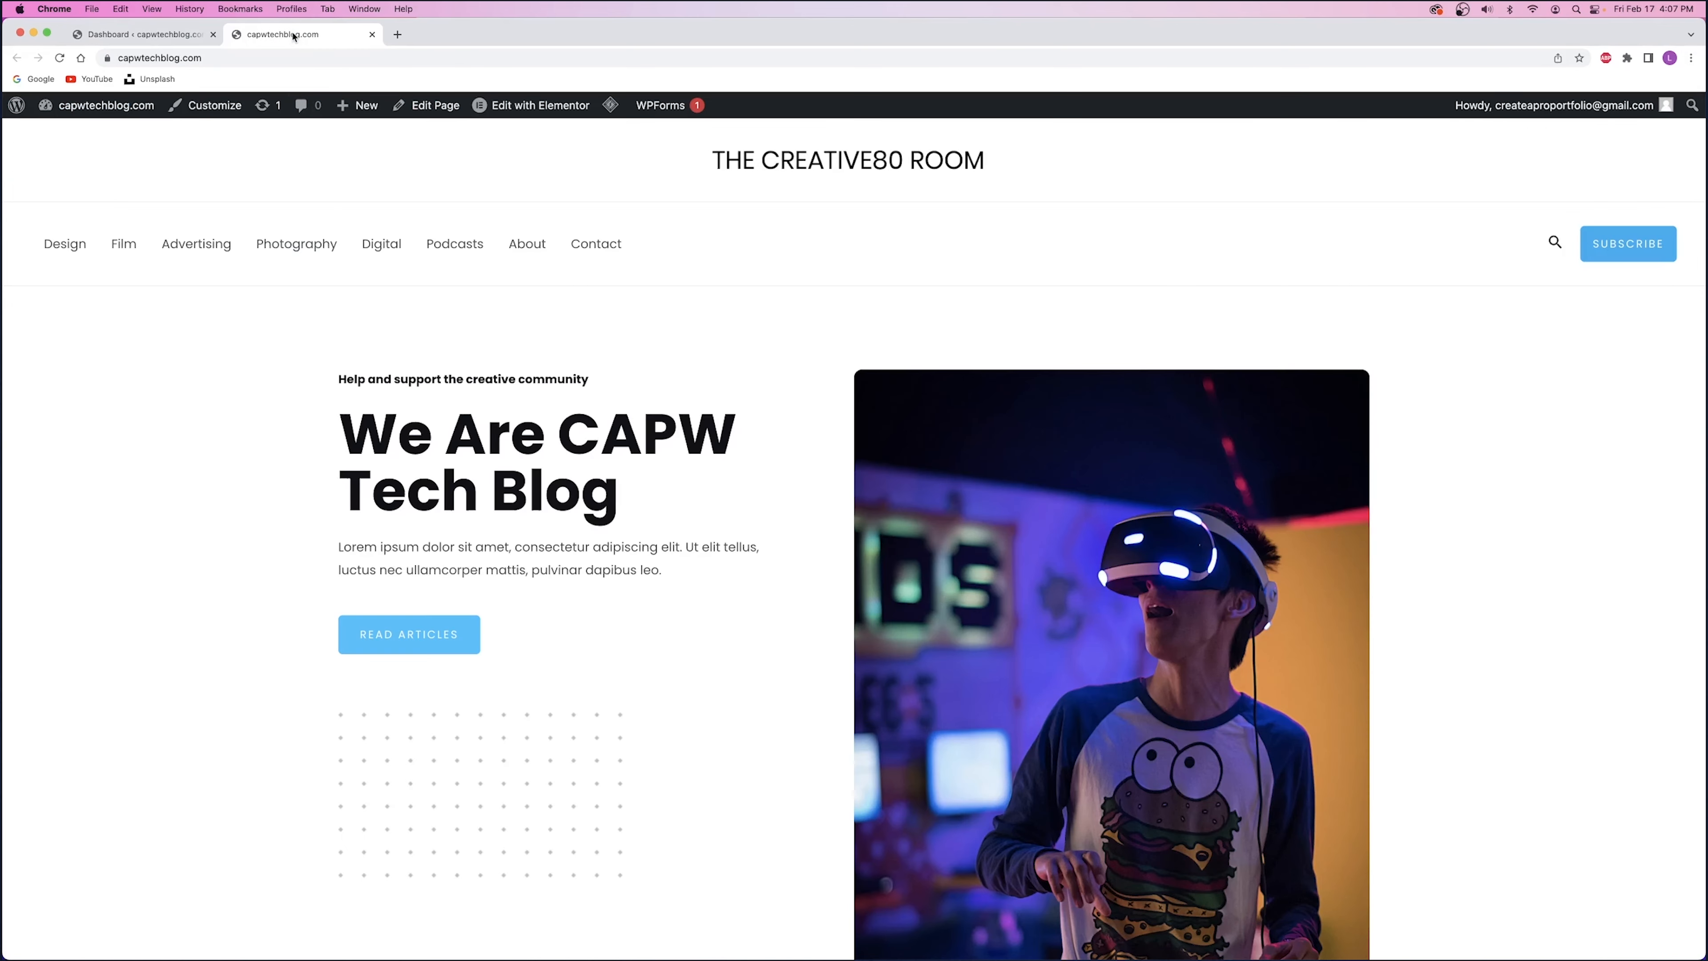
left_click(553, 106)
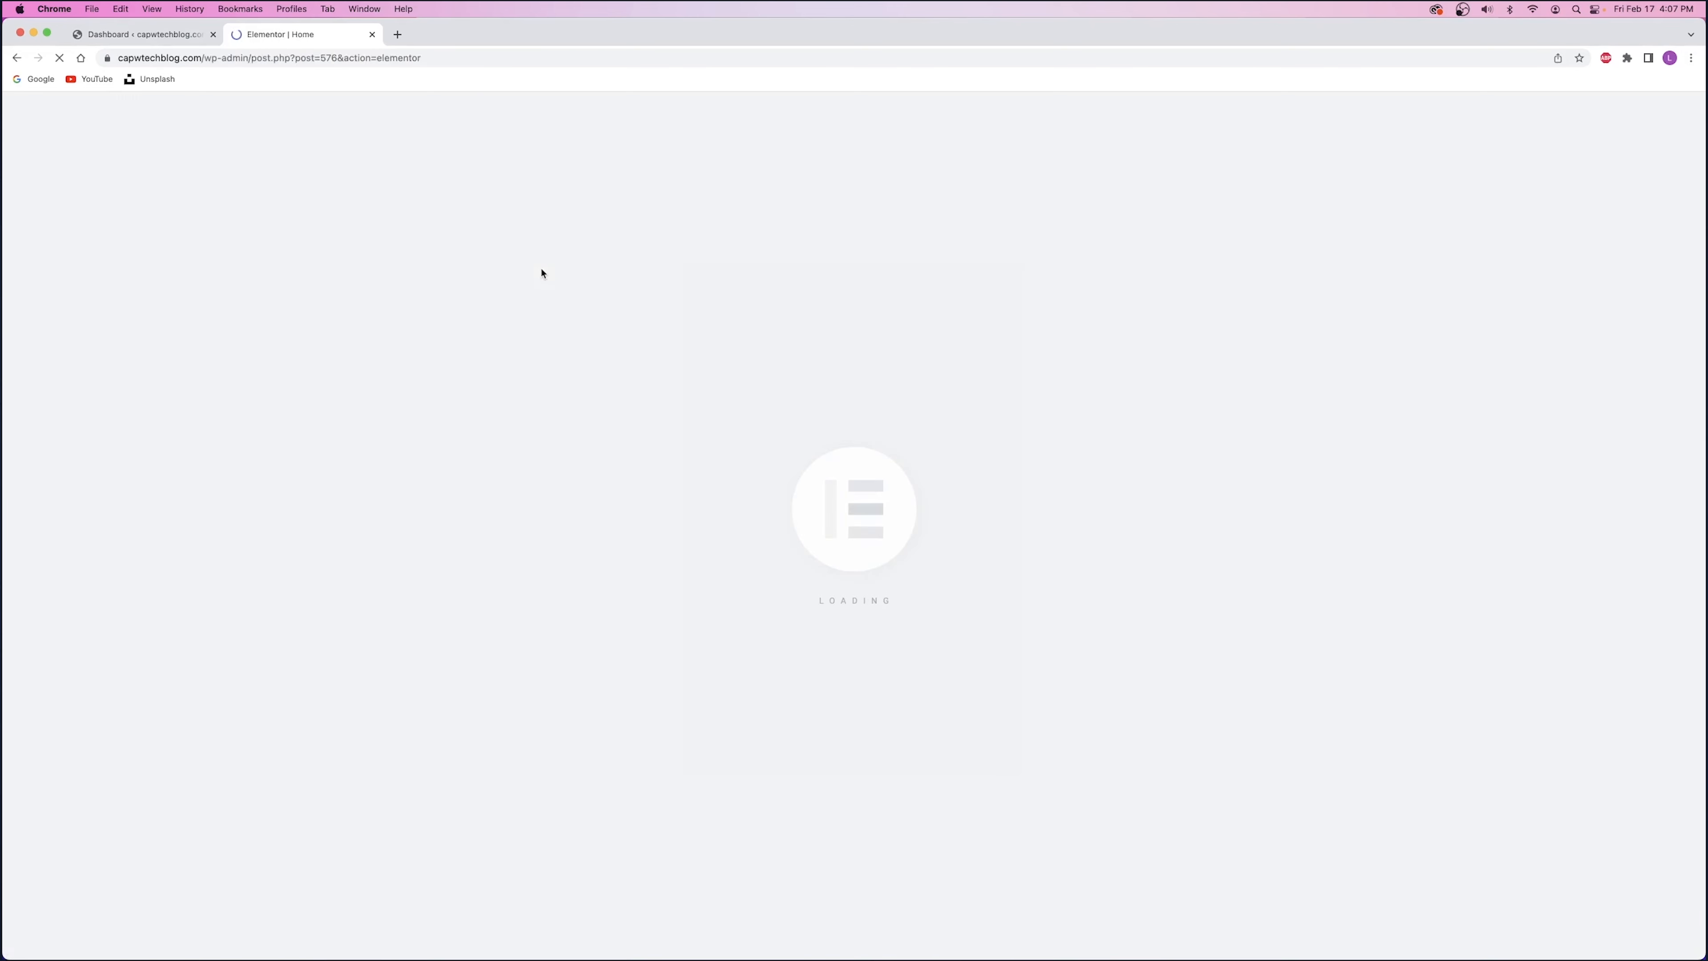
- From the WordPress dashboard, open the page for adding new plugins in a separate tab
left_click(141, 35)
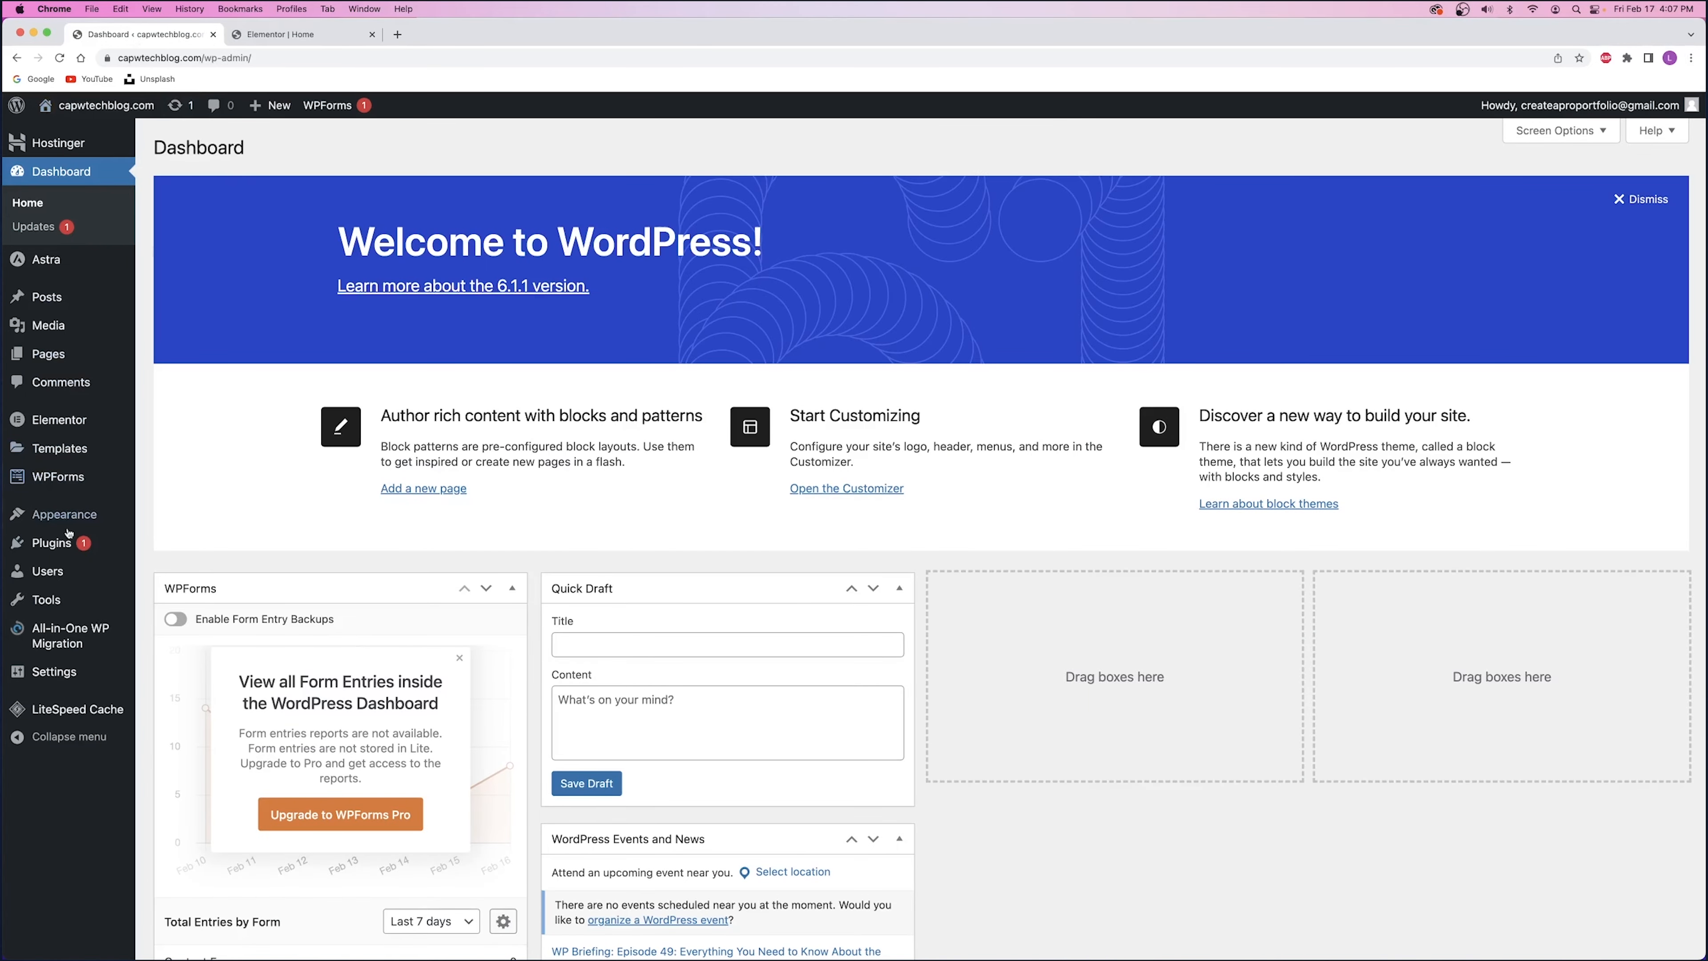
mouse_move(60, 542)
right_click(172, 576)
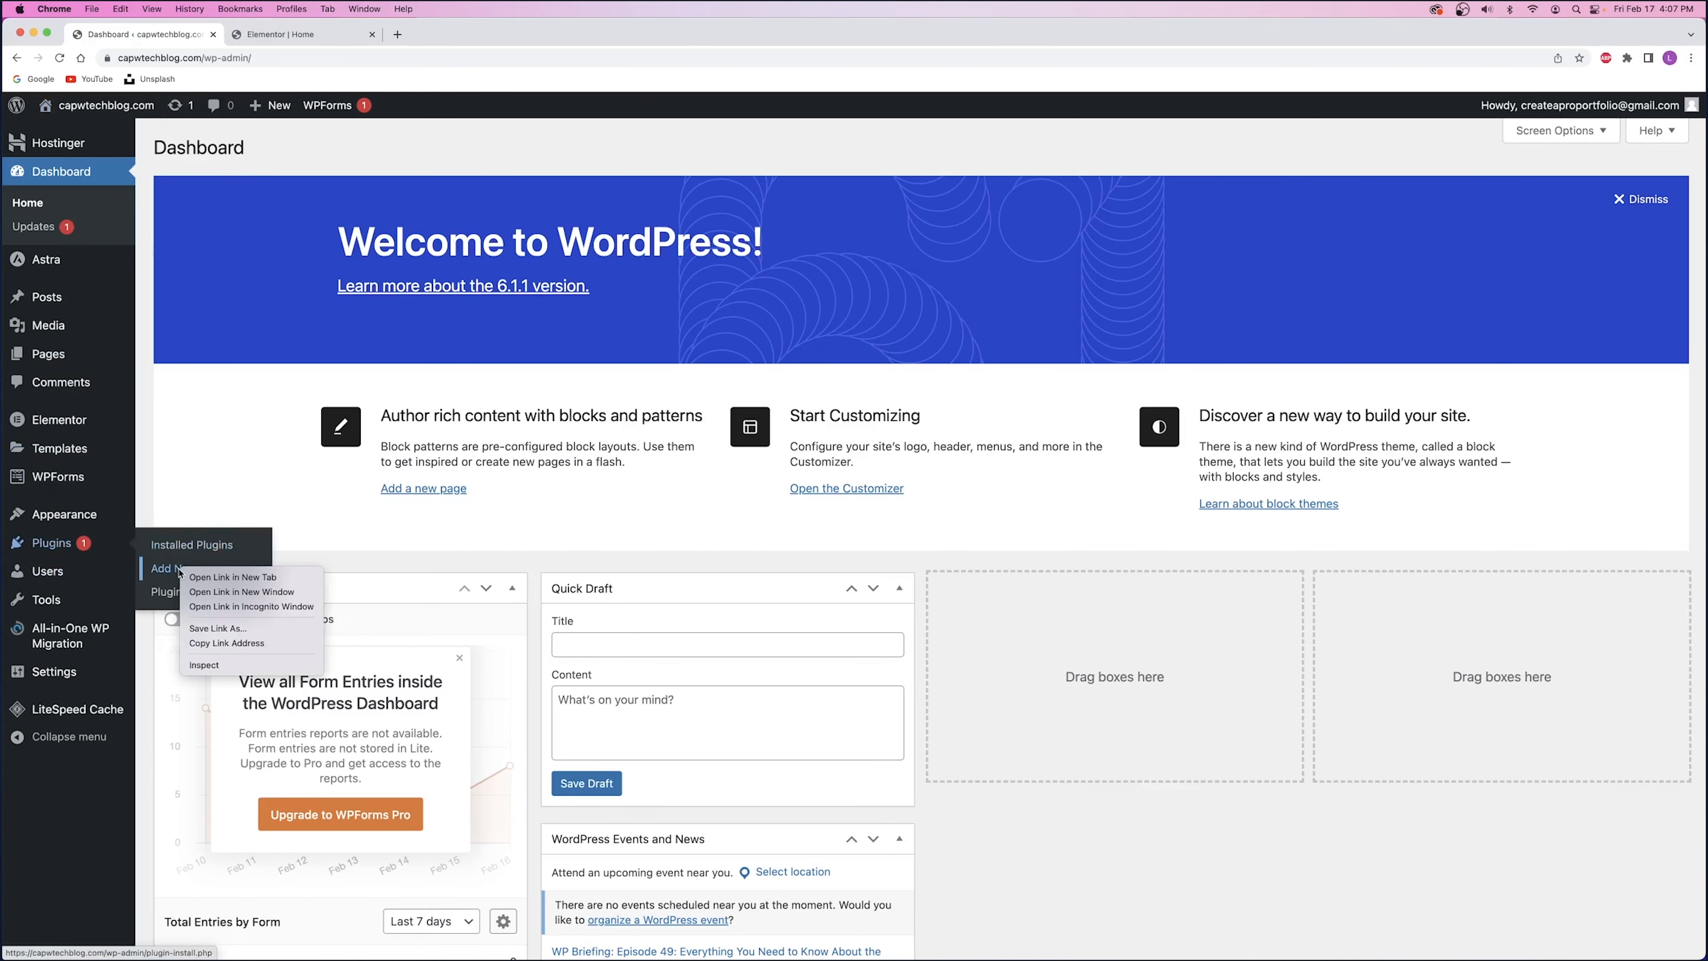
left_click(224, 579)
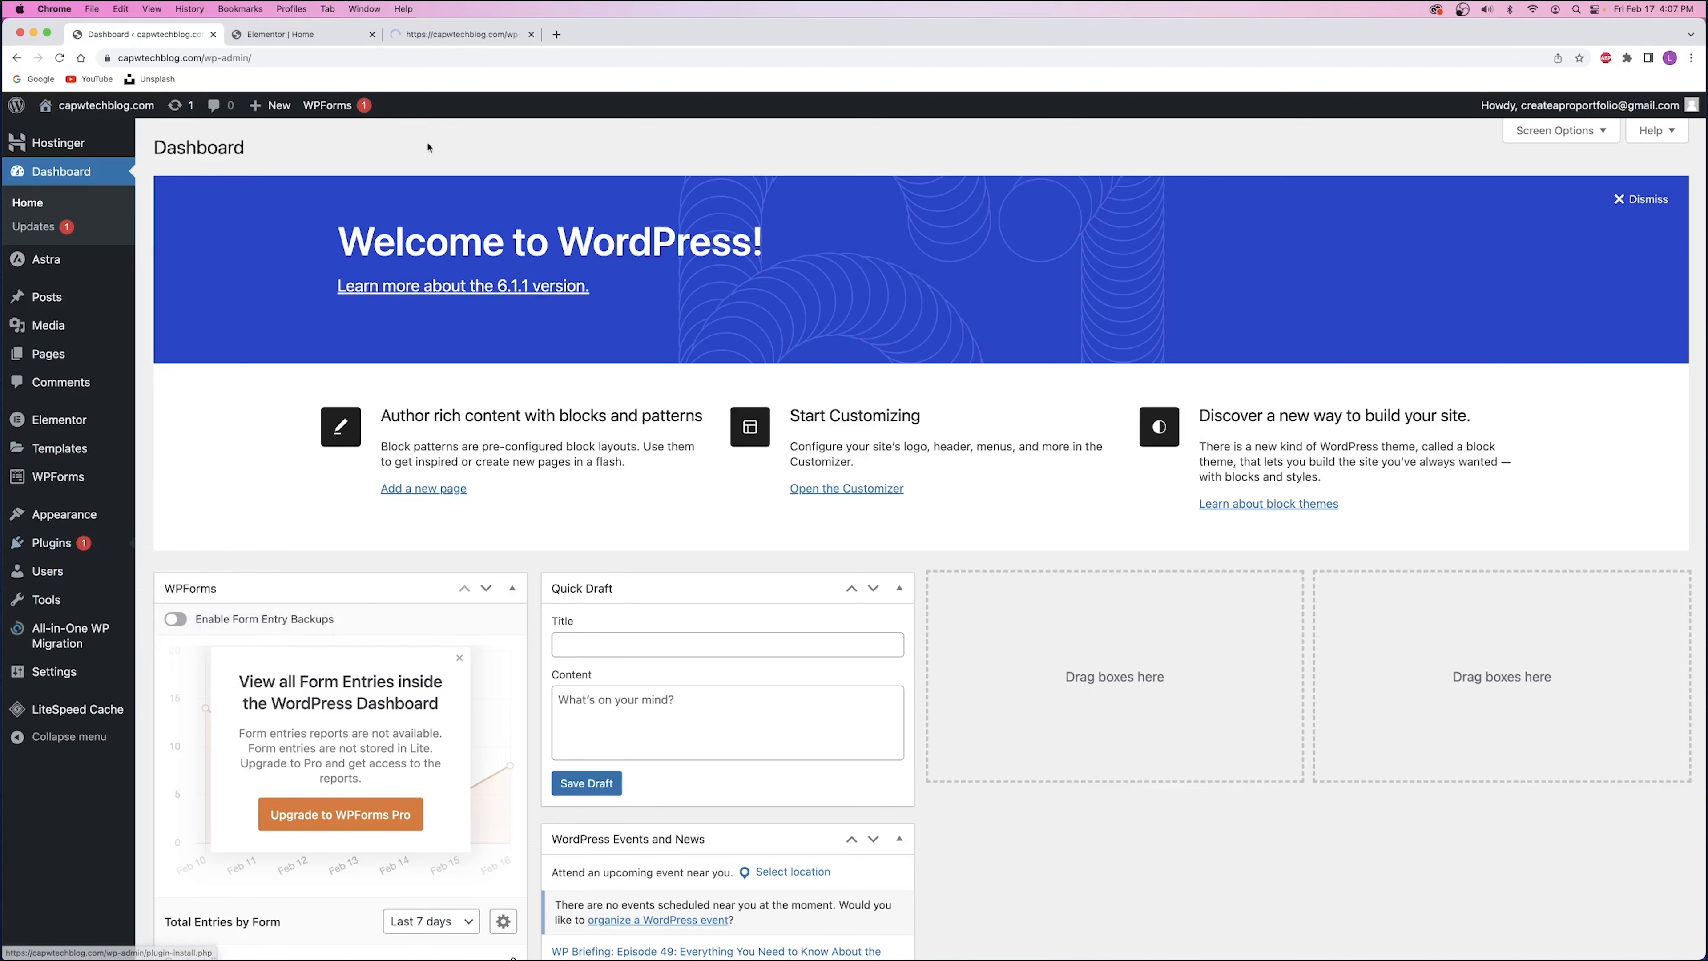
left_click(458, 34)
- Search the plugins for "essential addons for elementor", and install and activate Essential Addons for Elementor
left_click(1524, 194)
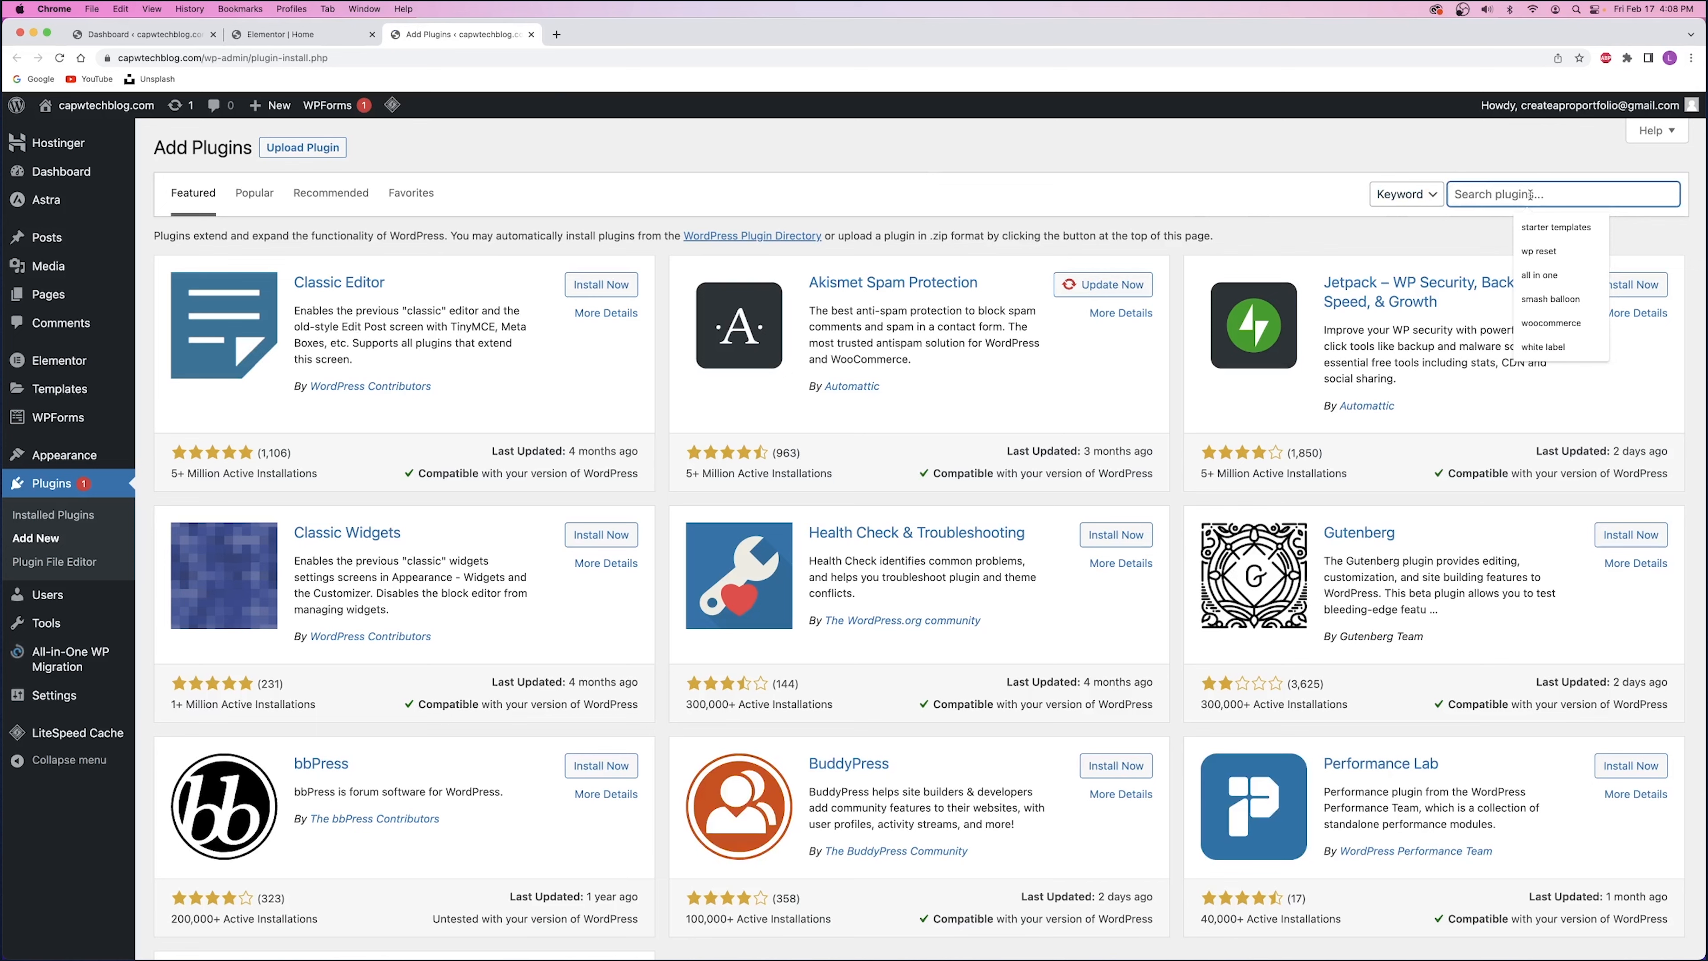
type("essential addons for elementor")
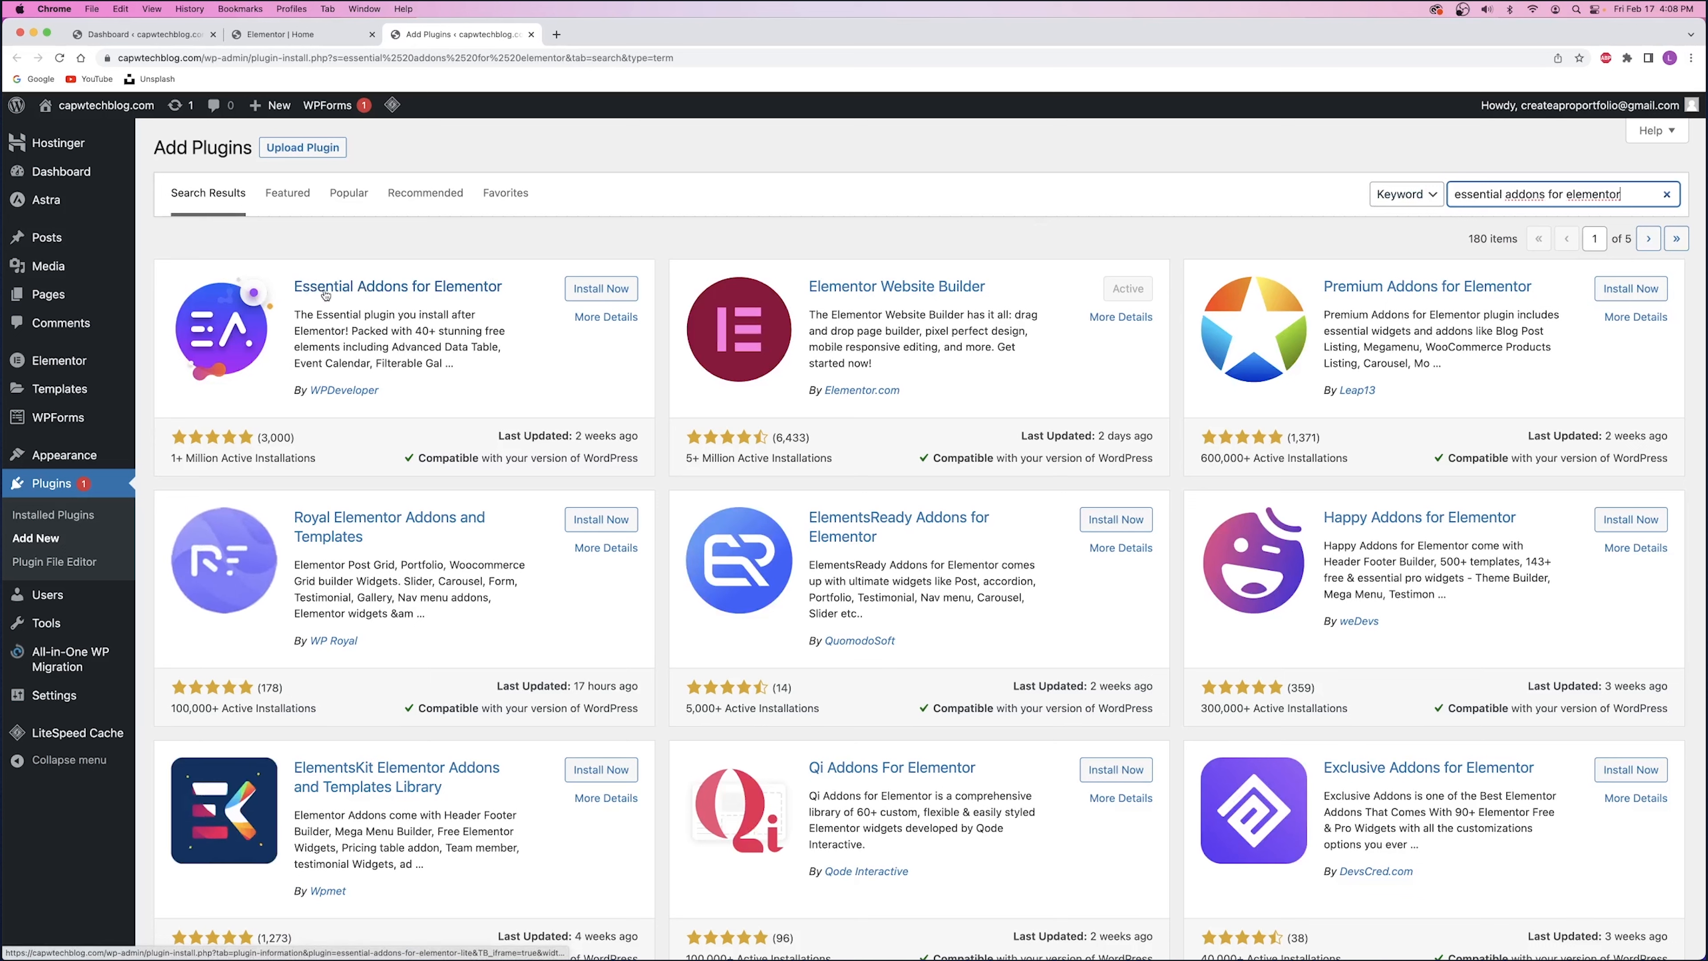
left_click(602, 296)
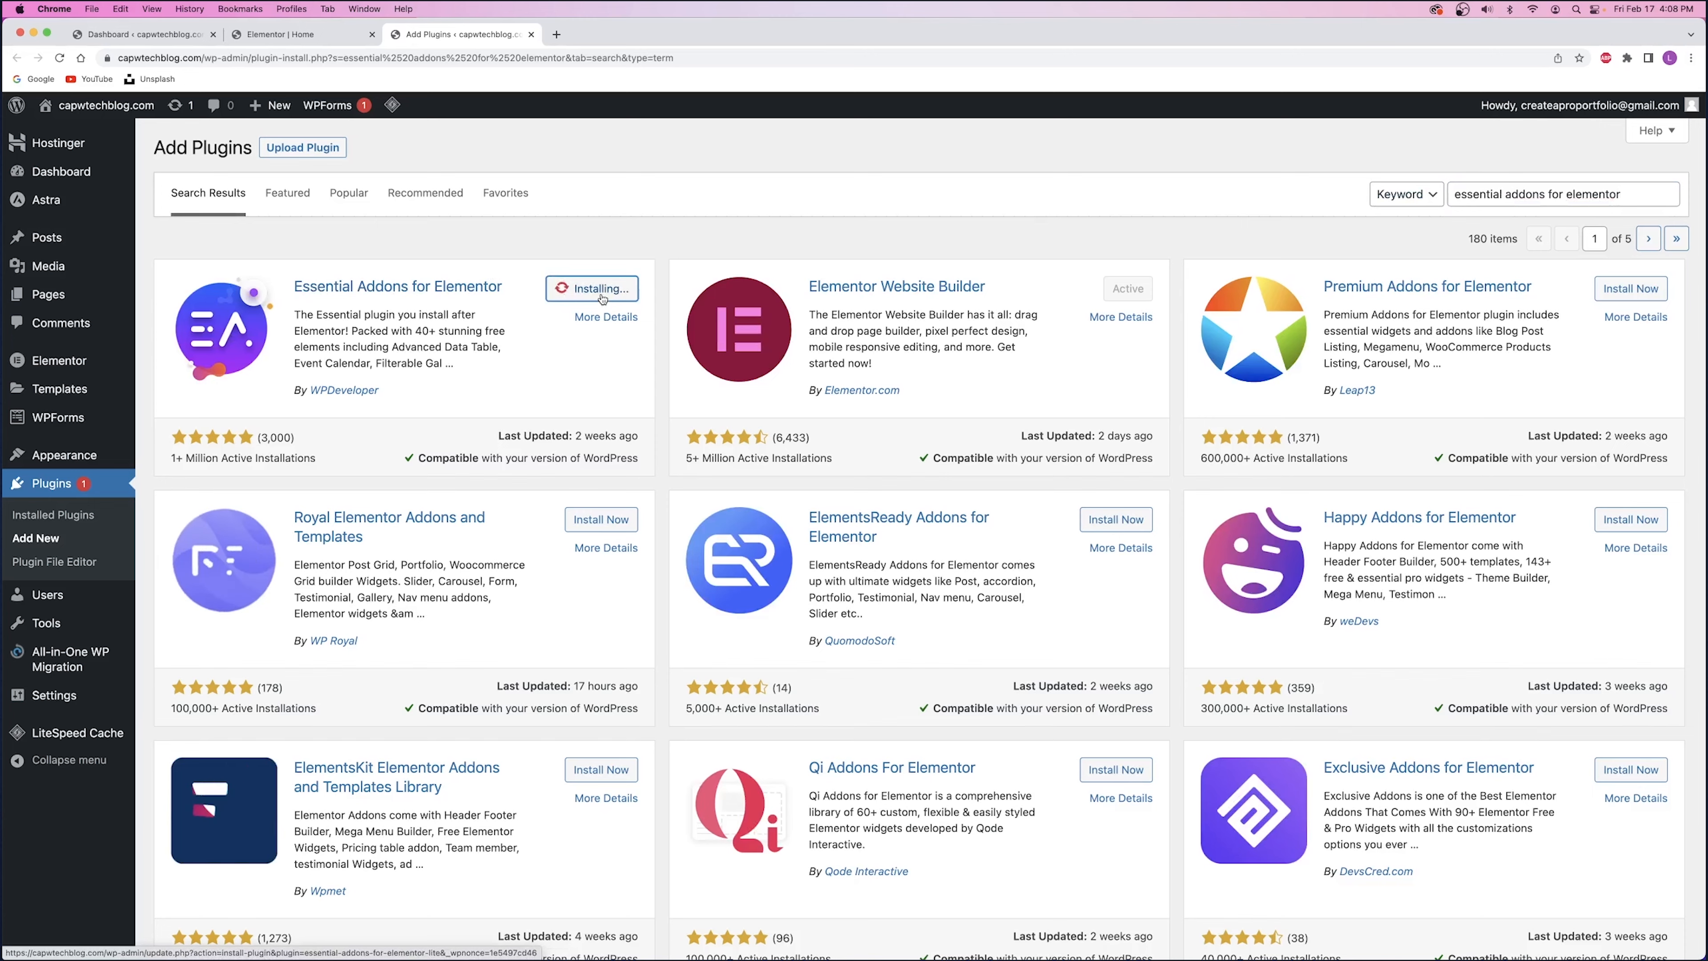
left_click(595, 290)
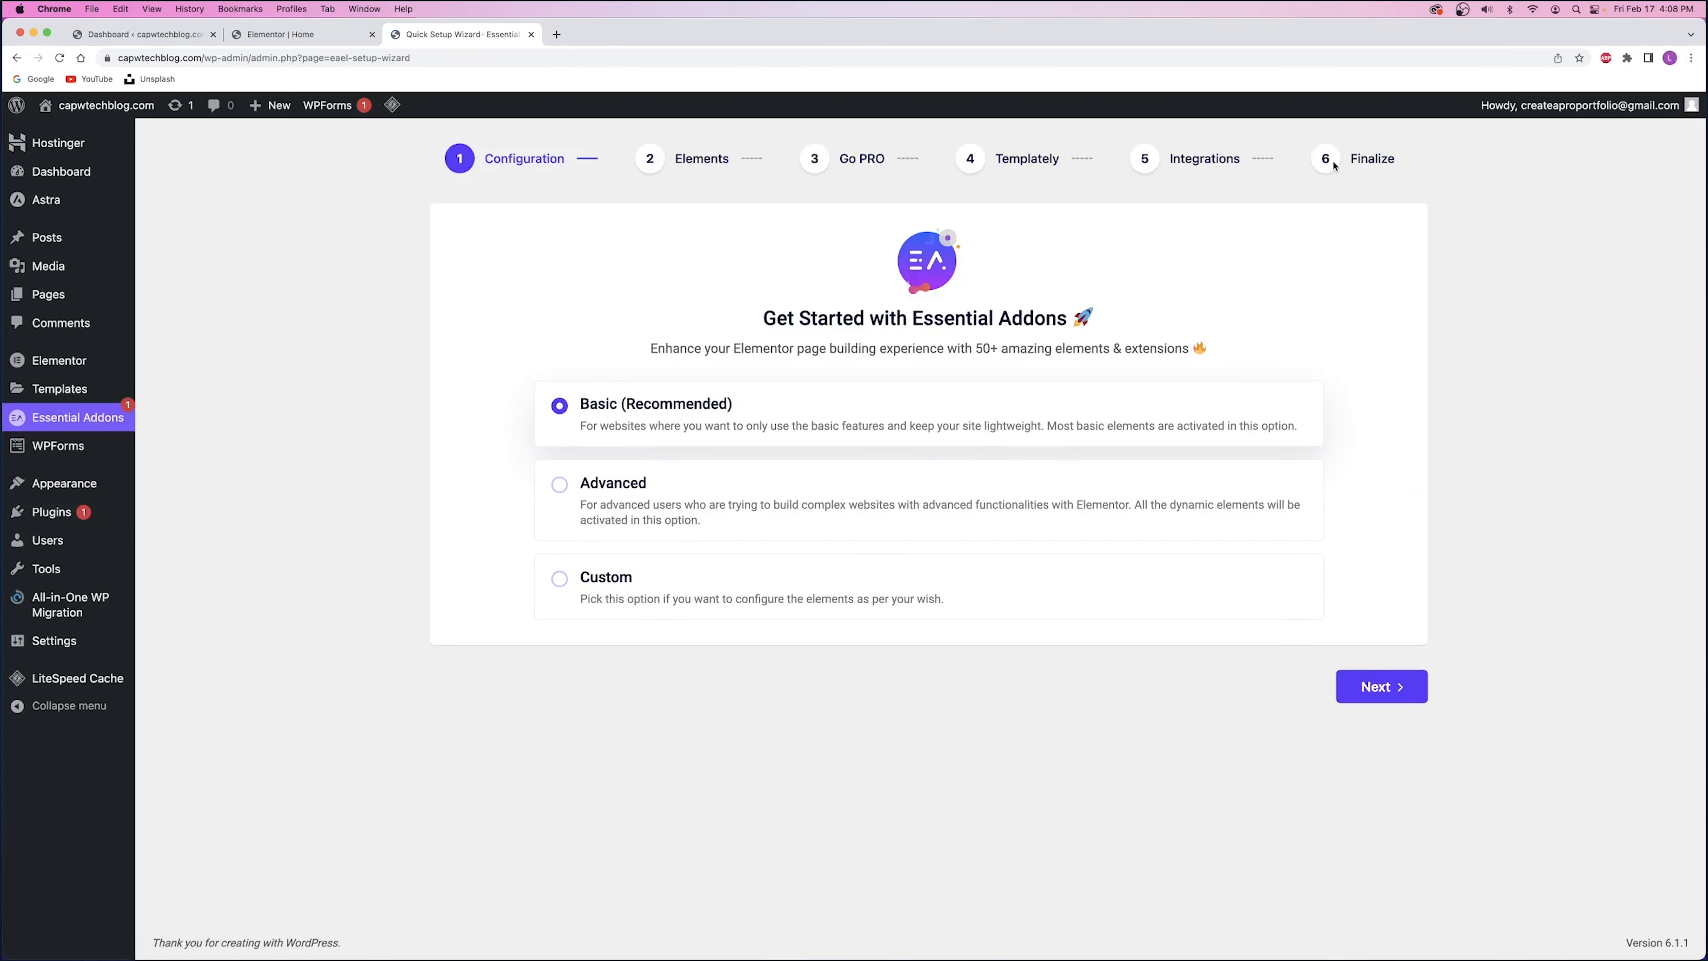
- Keep the Basic configuration, turn on the Post Grid and Post Timeline elements, and review the full element list
left_click(1357, 680)
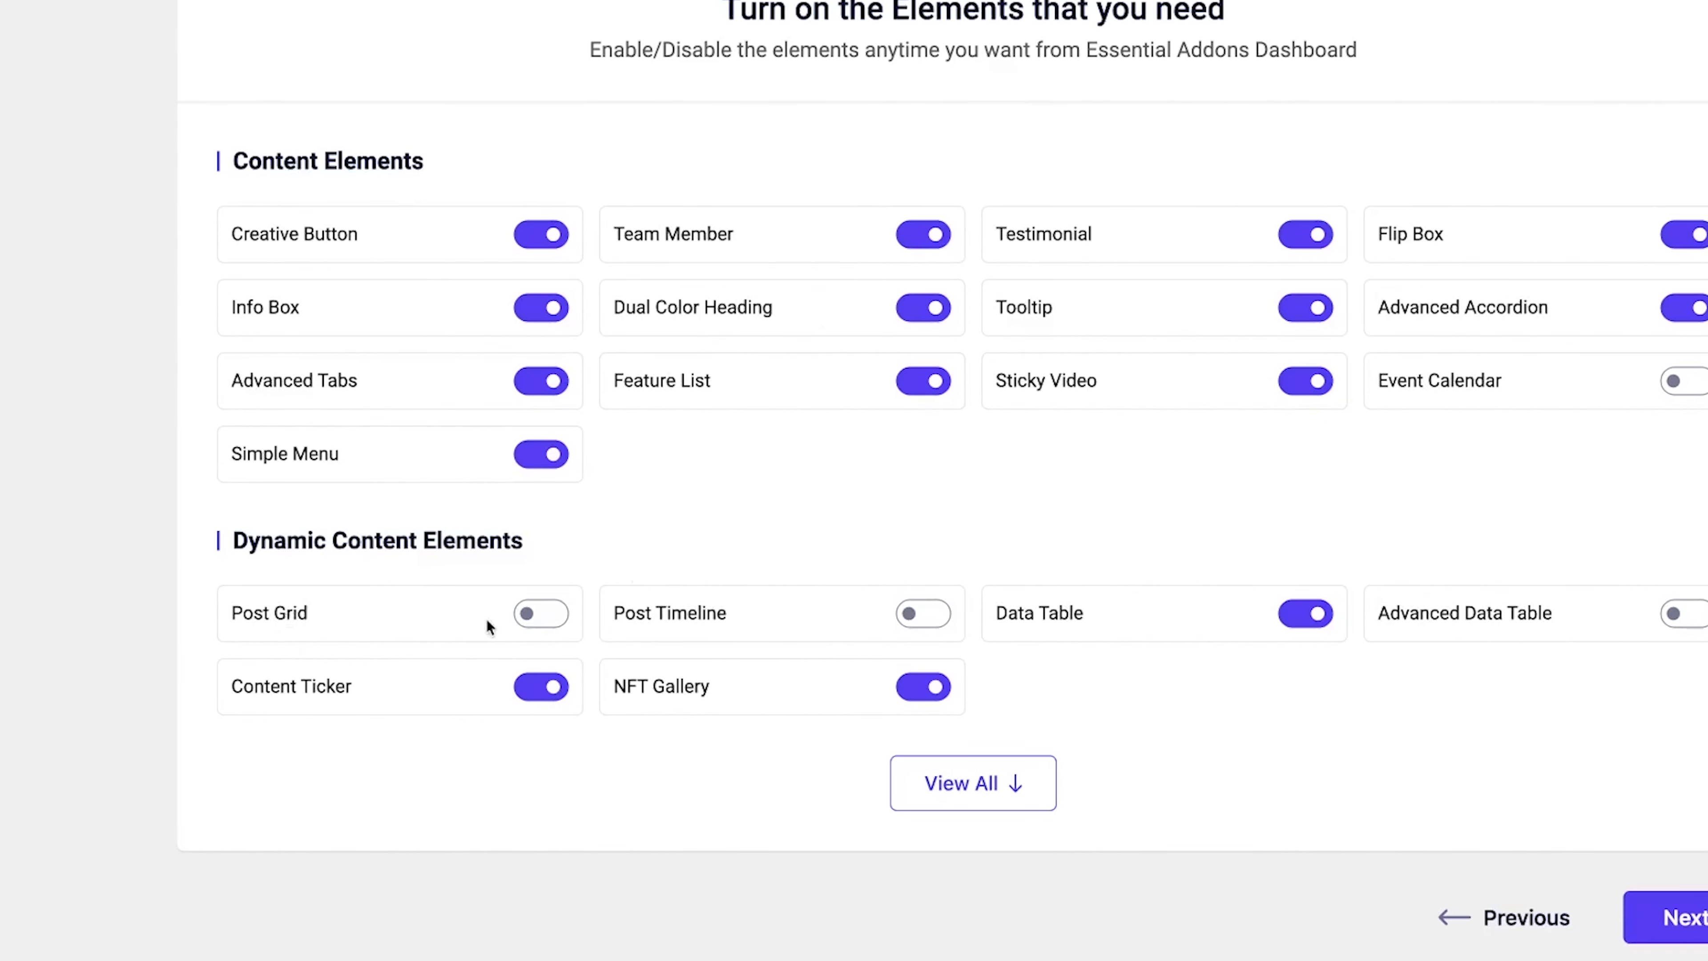
left_click(644, 618)
left_click(905, 617)
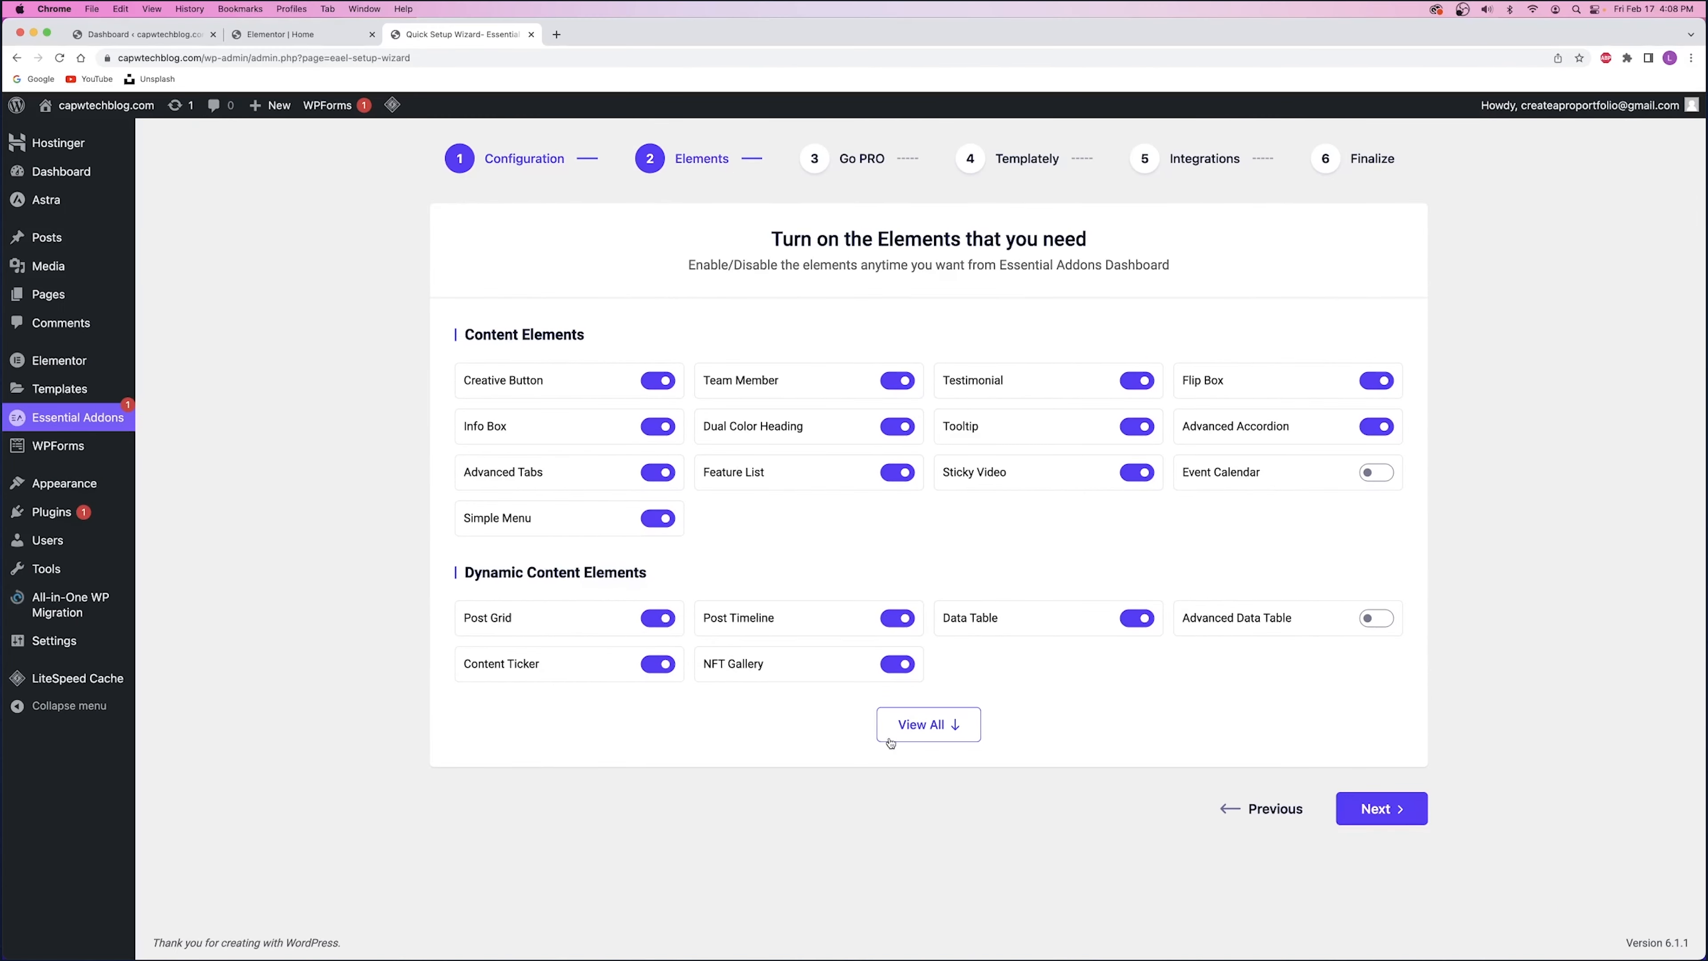
left_click(921, 801)
scroll(840, 611, "down", 10)
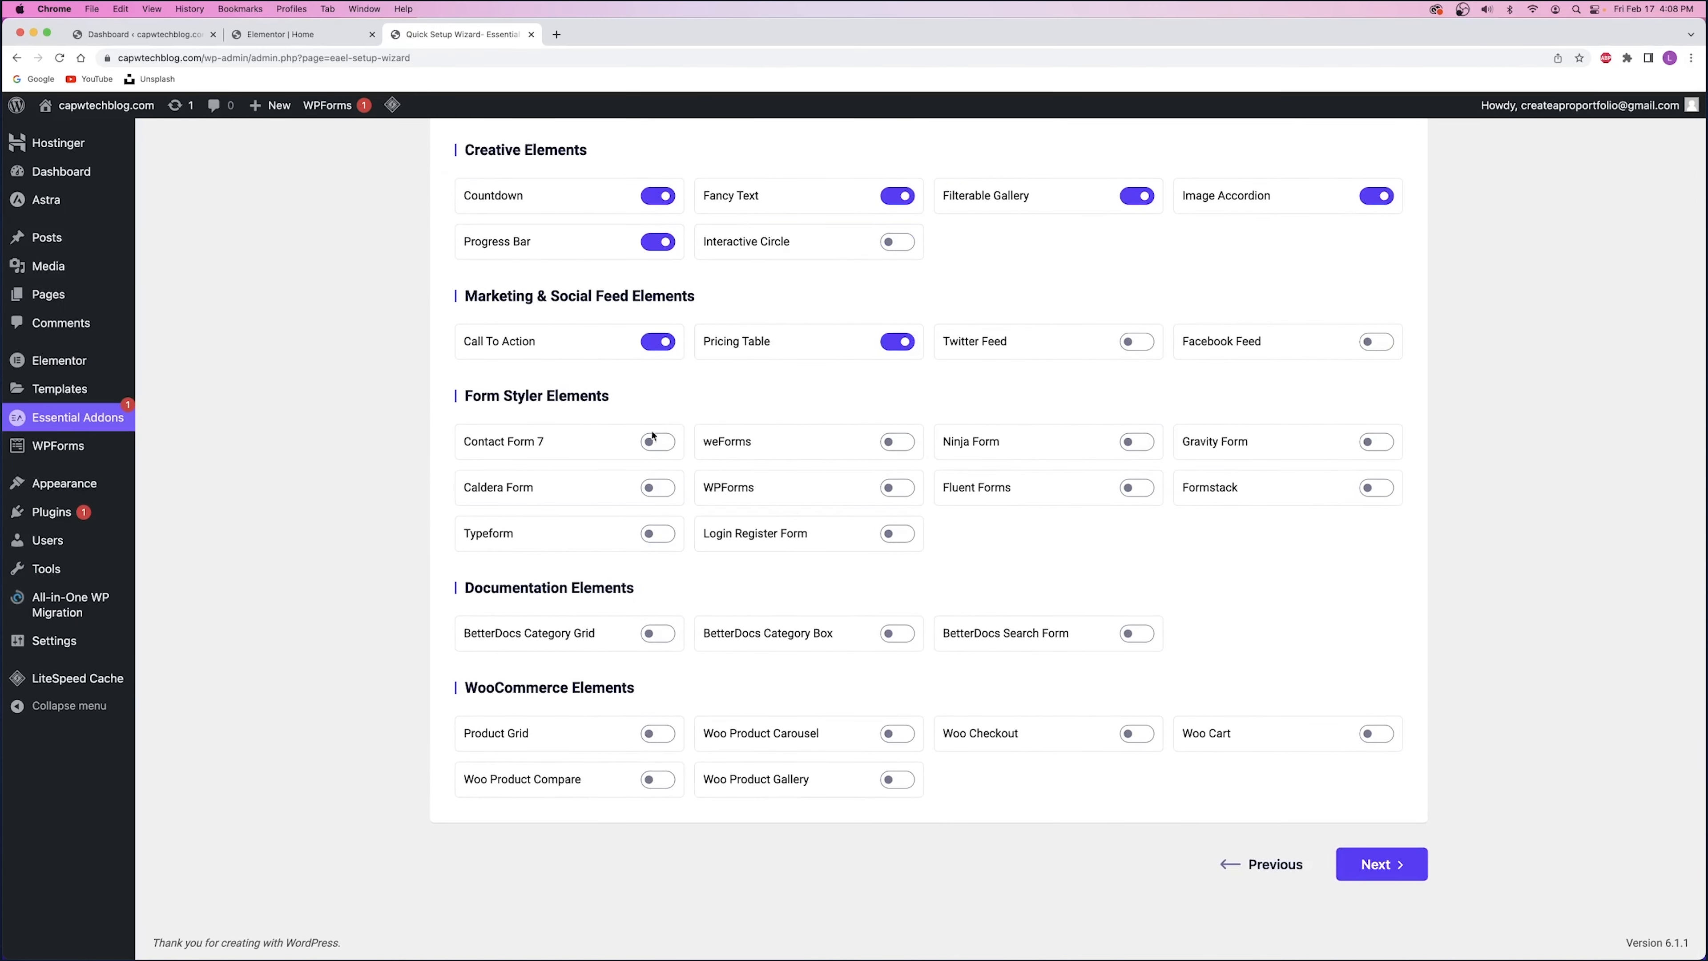
scroll(918, 651, "up", 8)
scroll(917, 651, "up", 2)
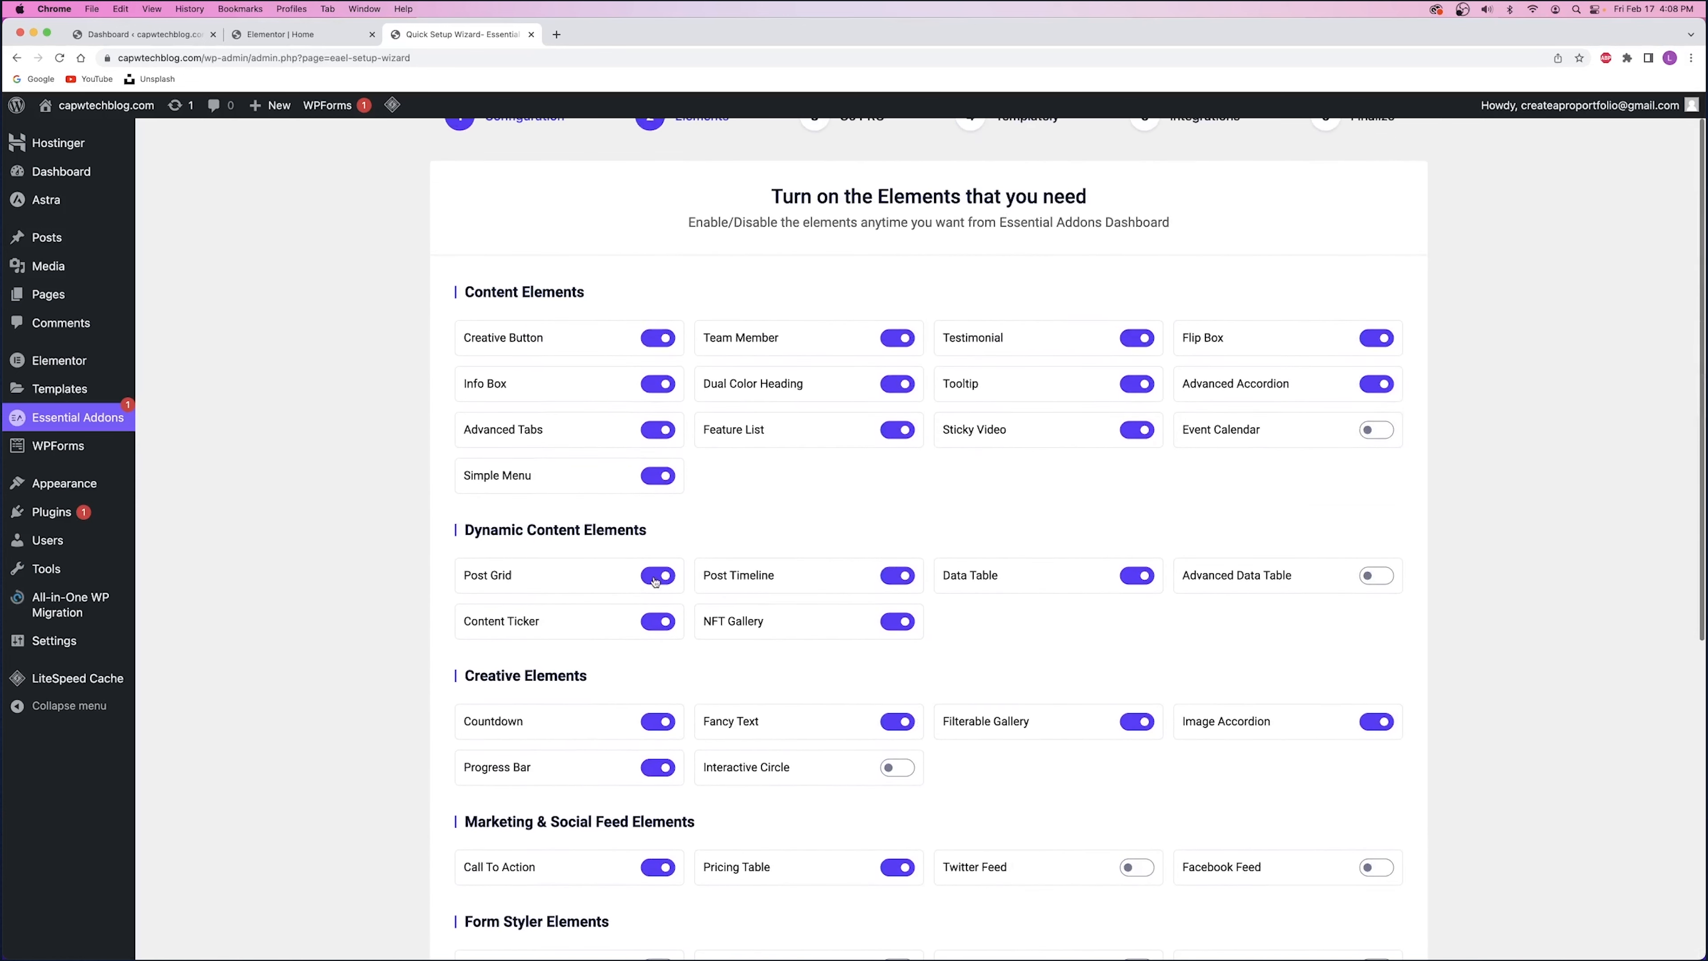
scroll(847, 582, "down", 1)
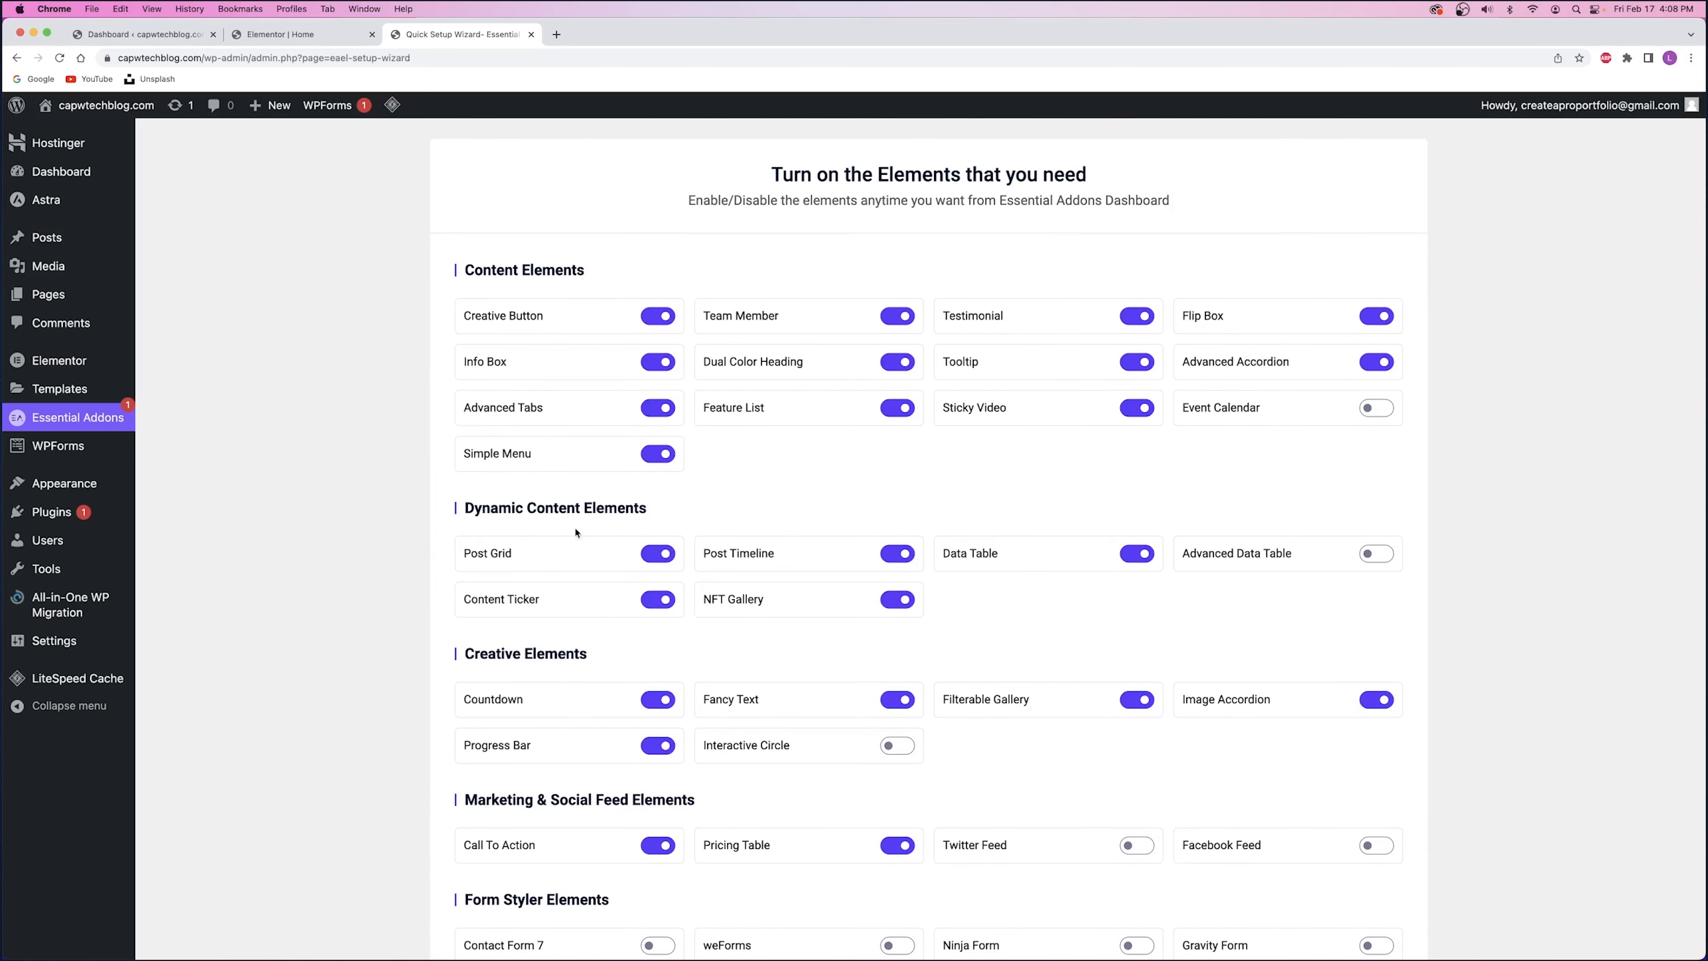
scroll(783, 555, "down", 7)
- Finish the Essential Addons setup without PRO, Templately or integrations, decline the data collection, and close its tab
left_click(1384, 863)
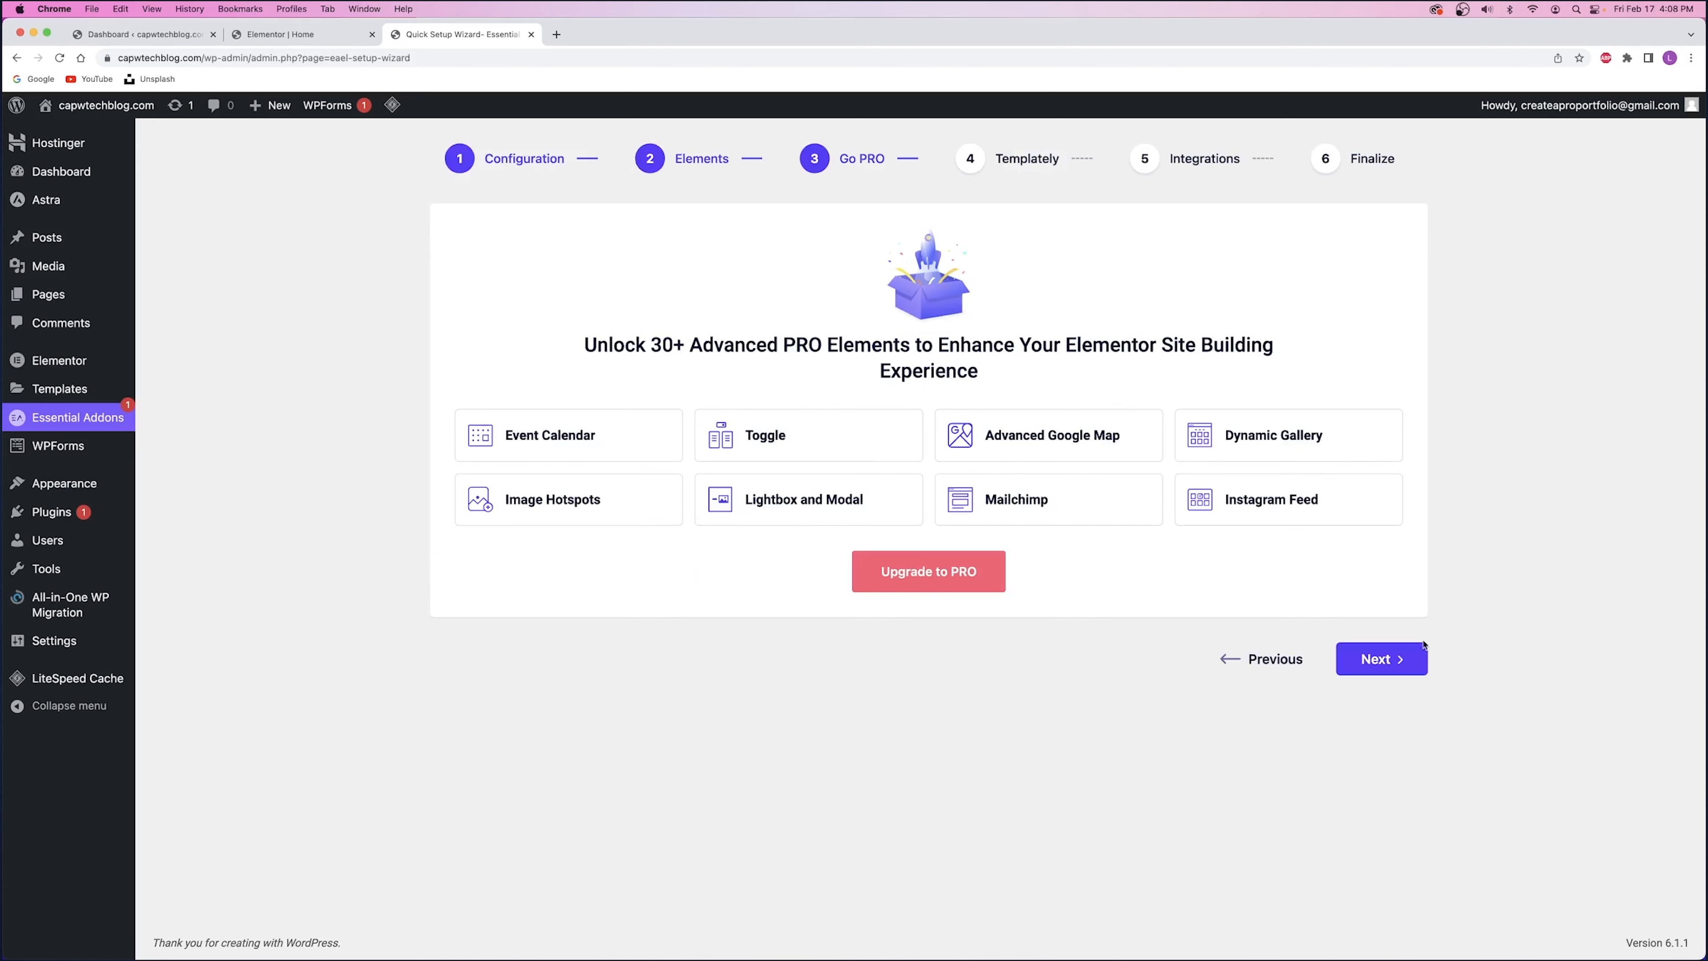
left_click(1385, 661)
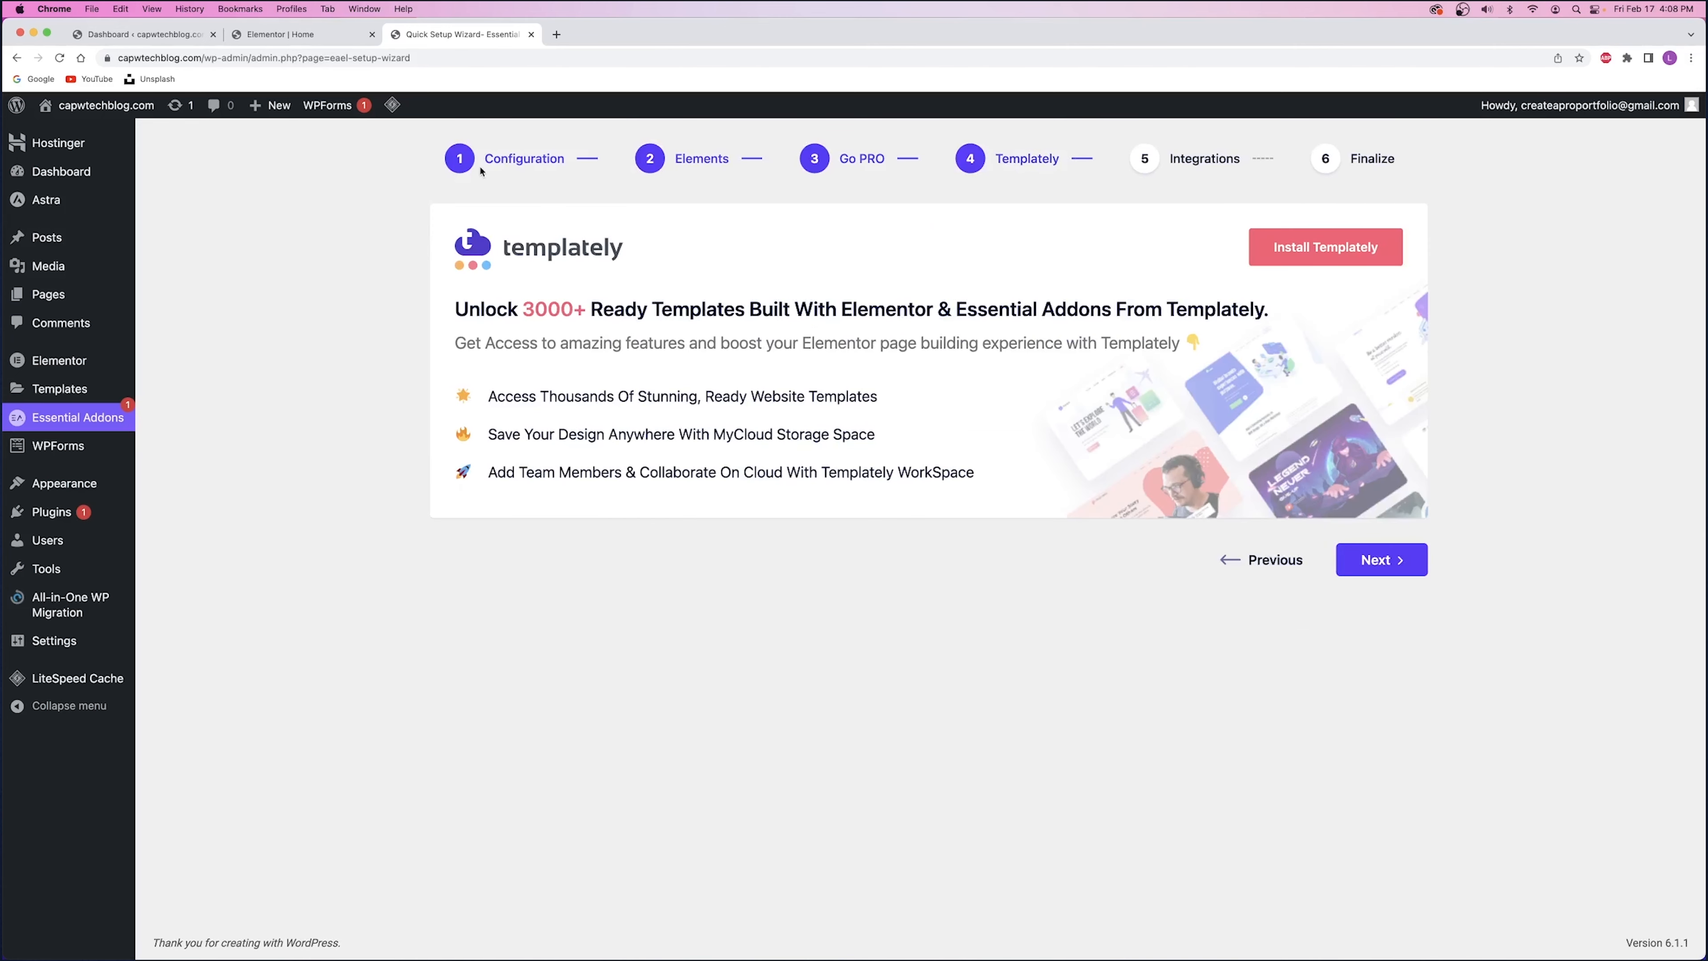
left_click(1379, 561)
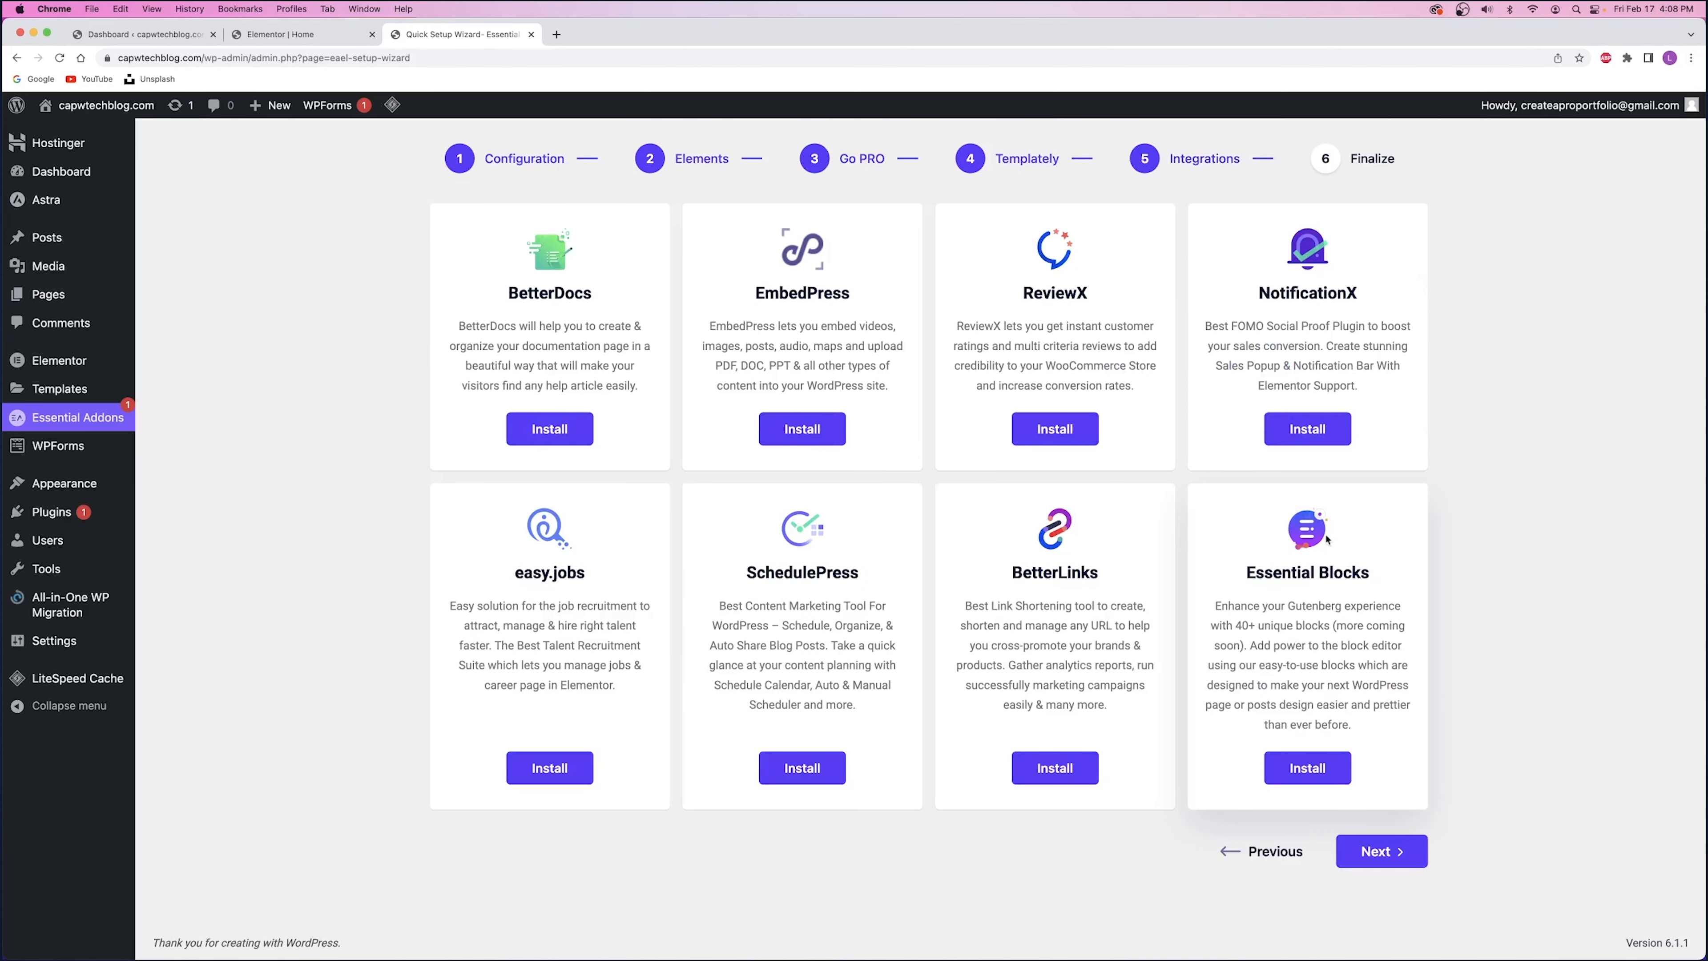
left_click(1348, 853)
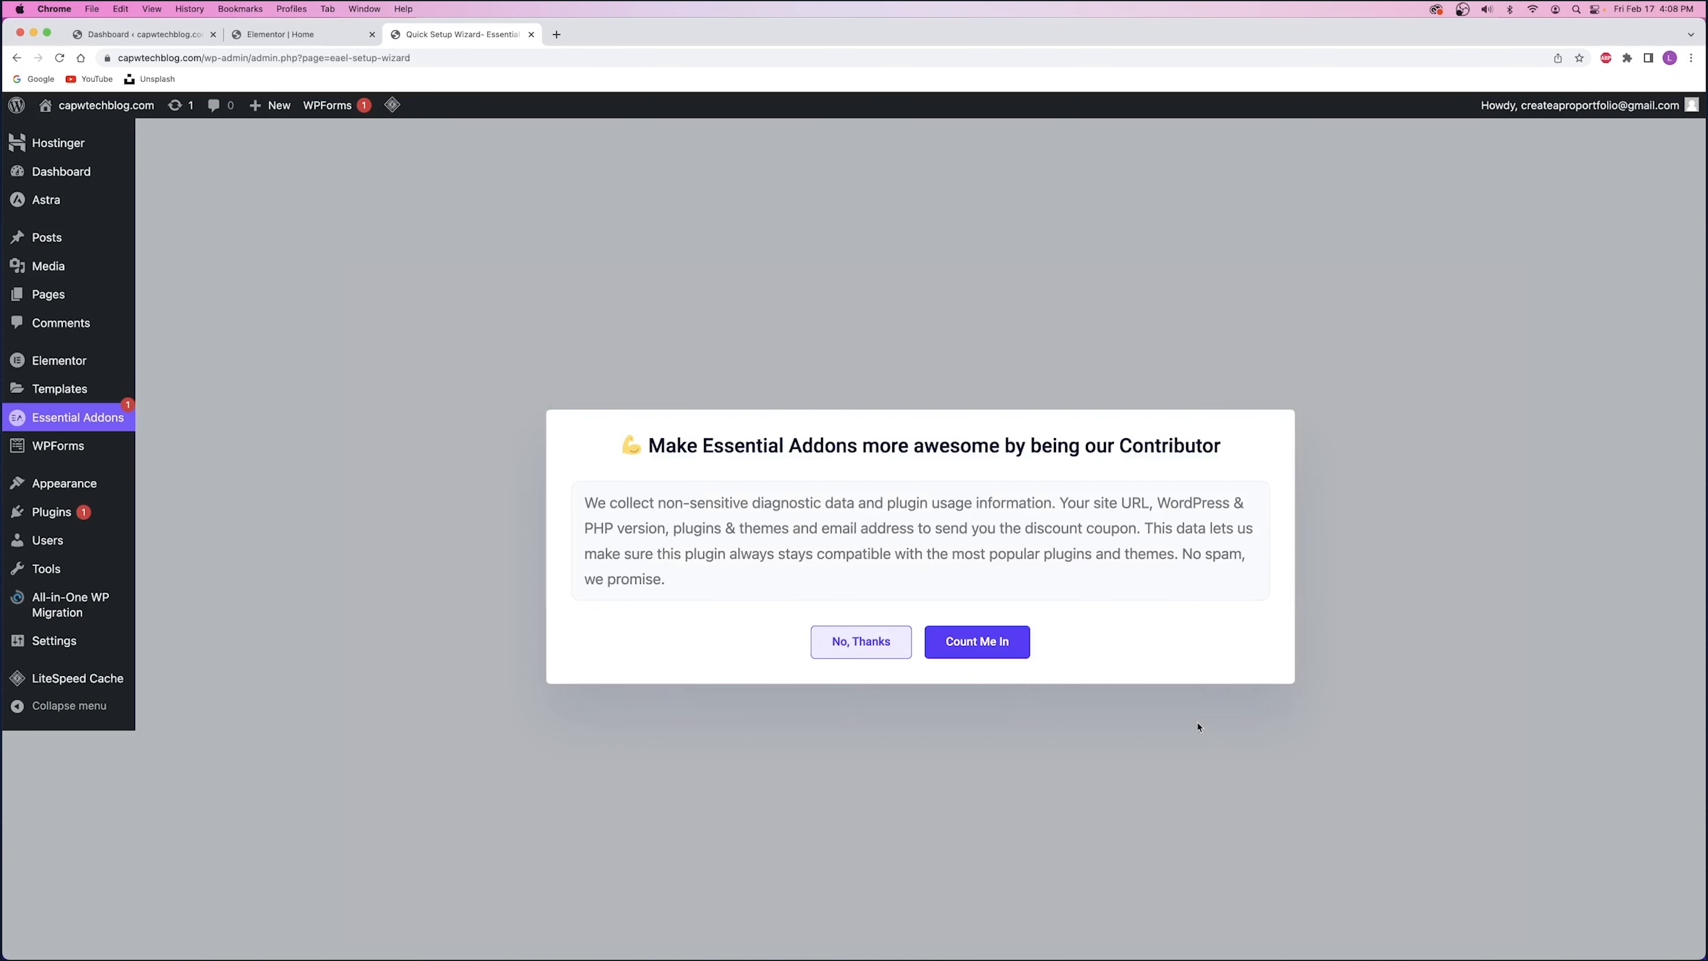
left_click(867, 642)
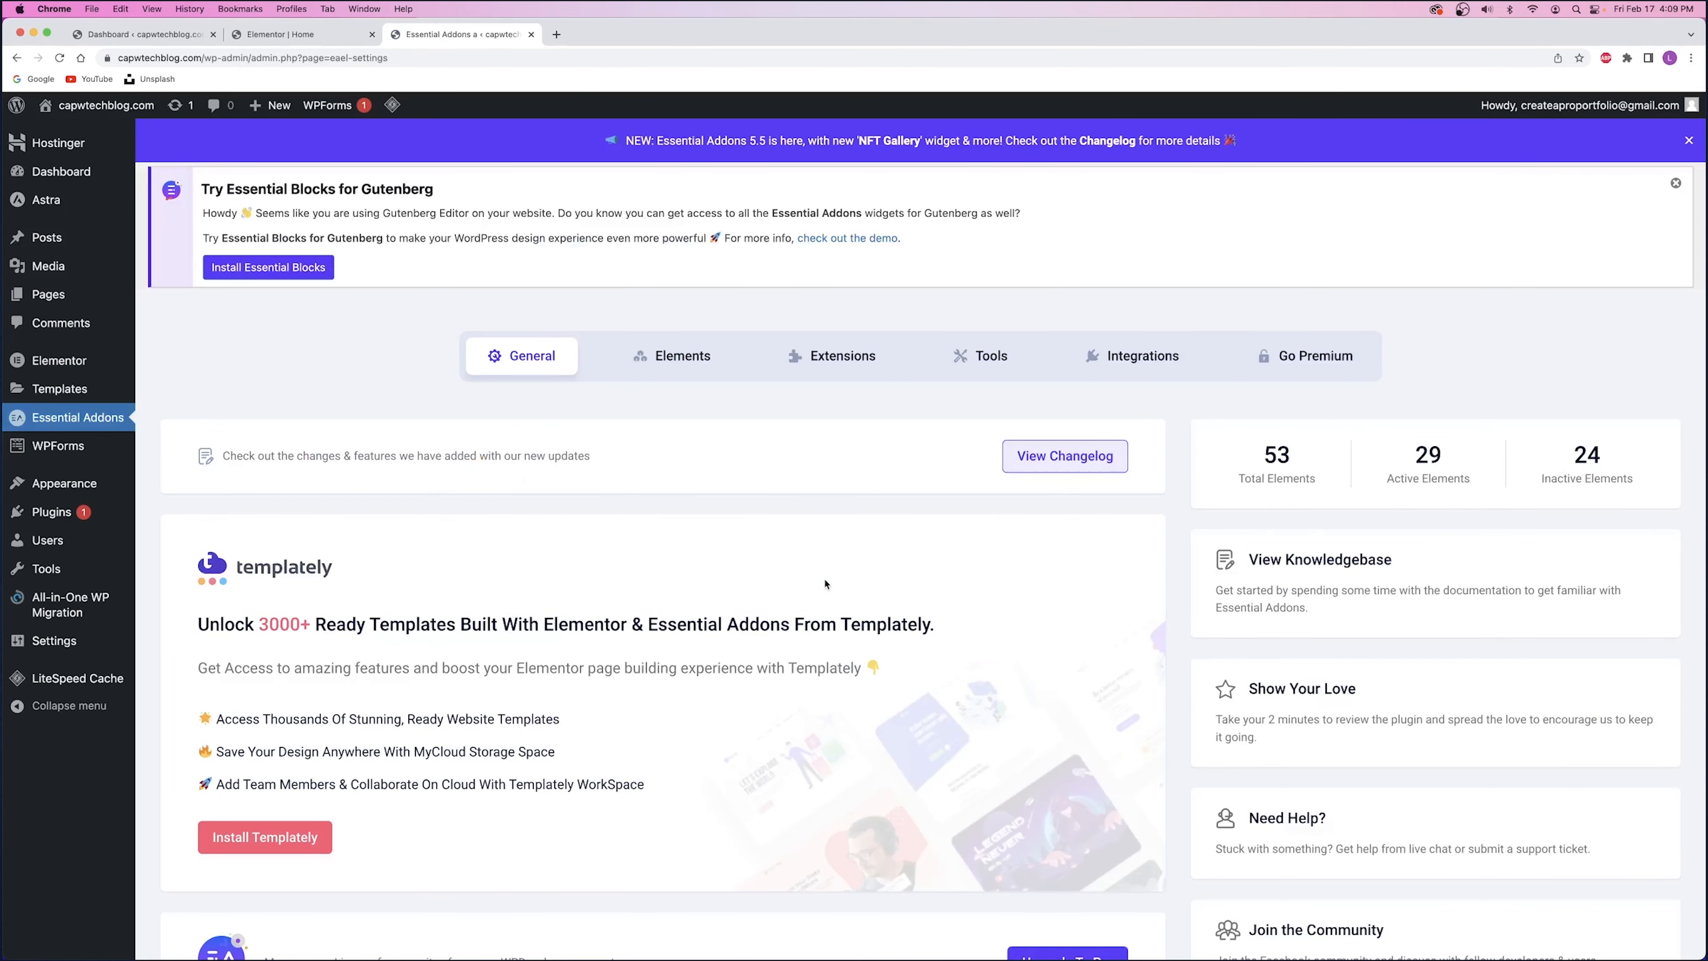
left_click(530, 34)
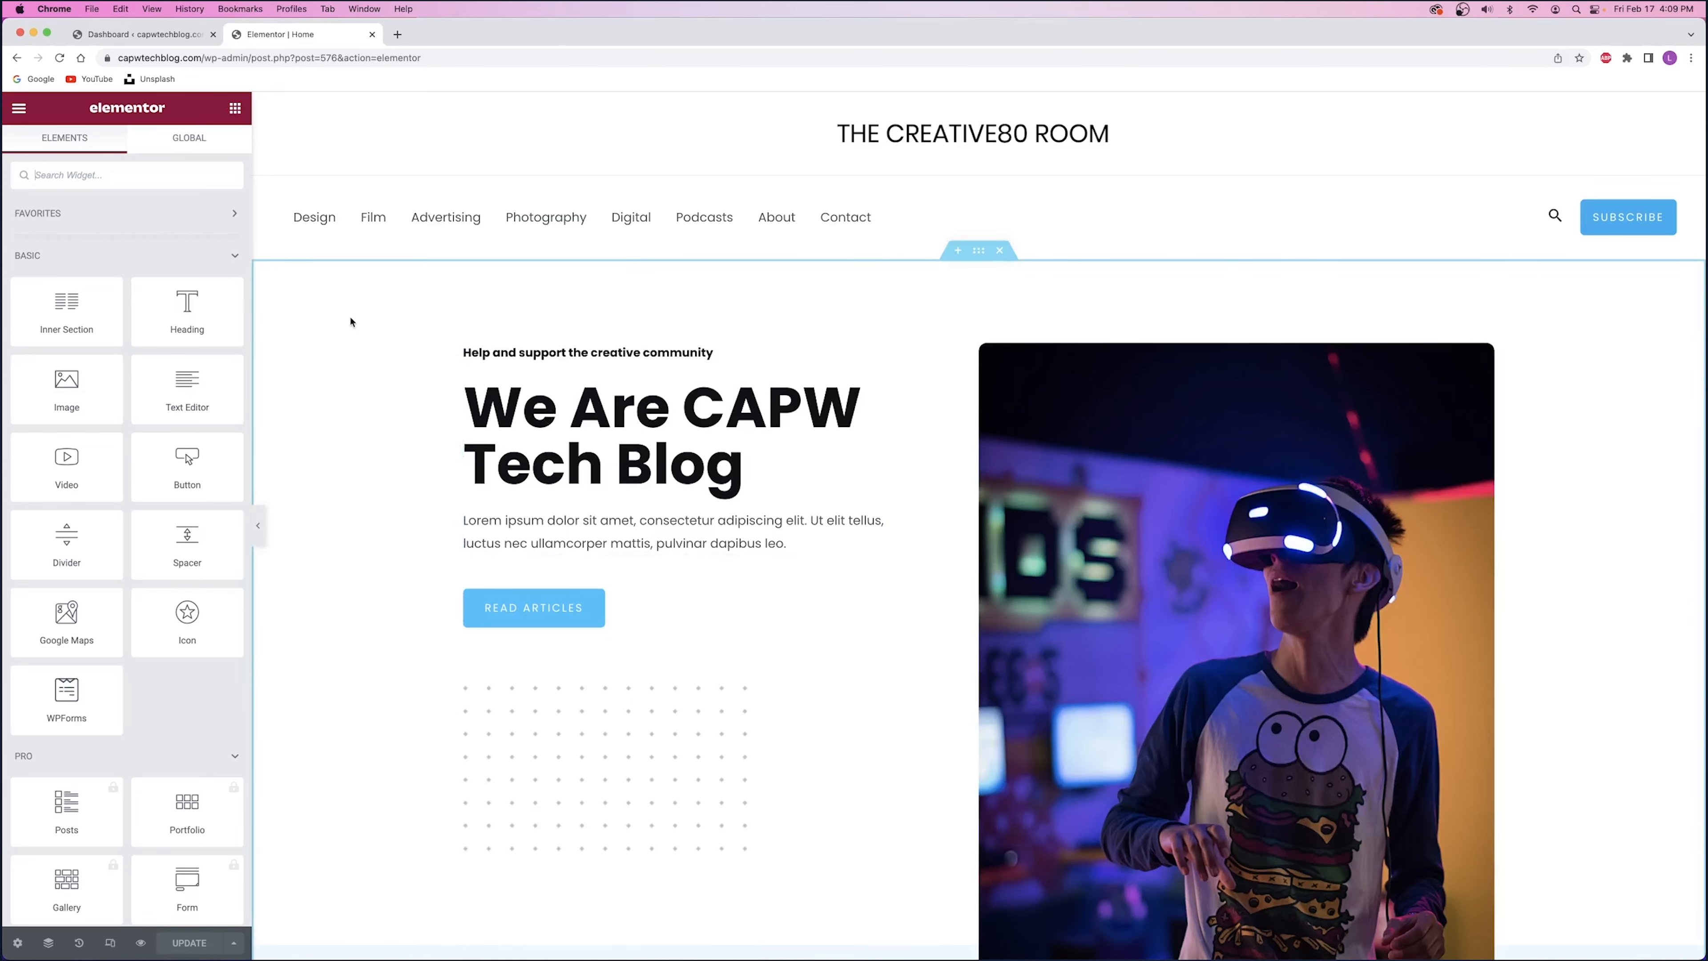
- Reload the Elementor editor and add an empty single-column section below the timeline heading, with the widget list open for it
left_click(59, 58)
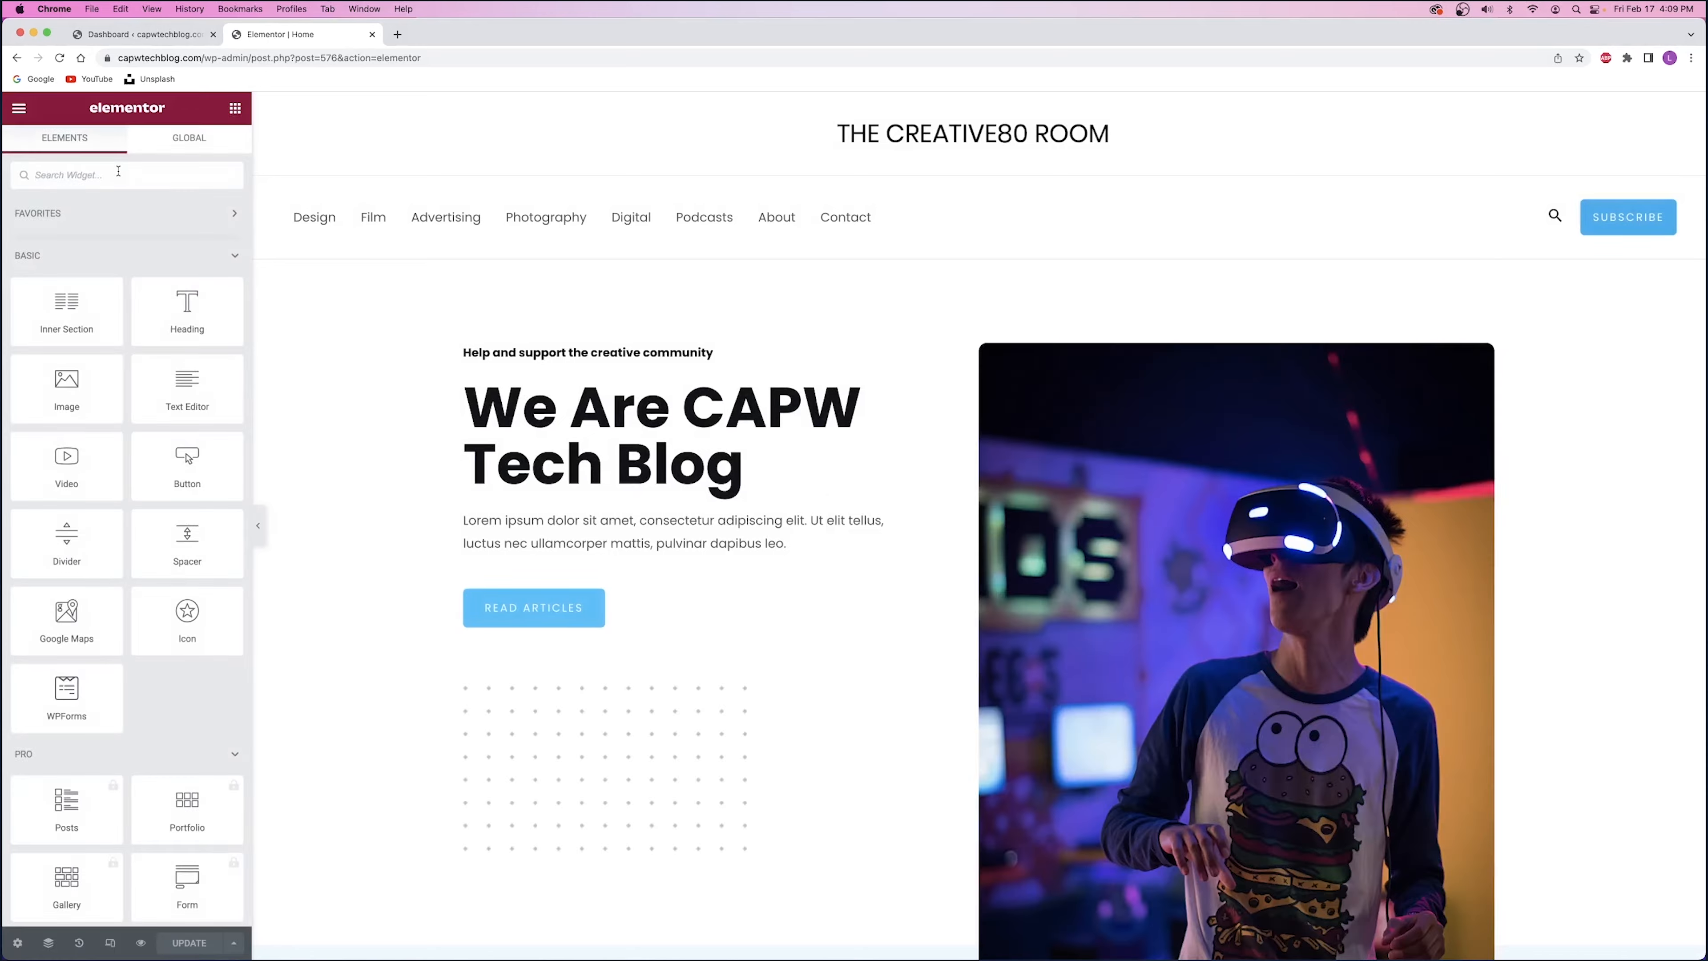
scroll(433, 403, "down", 2)
scroll(434, 403, "down", 15)
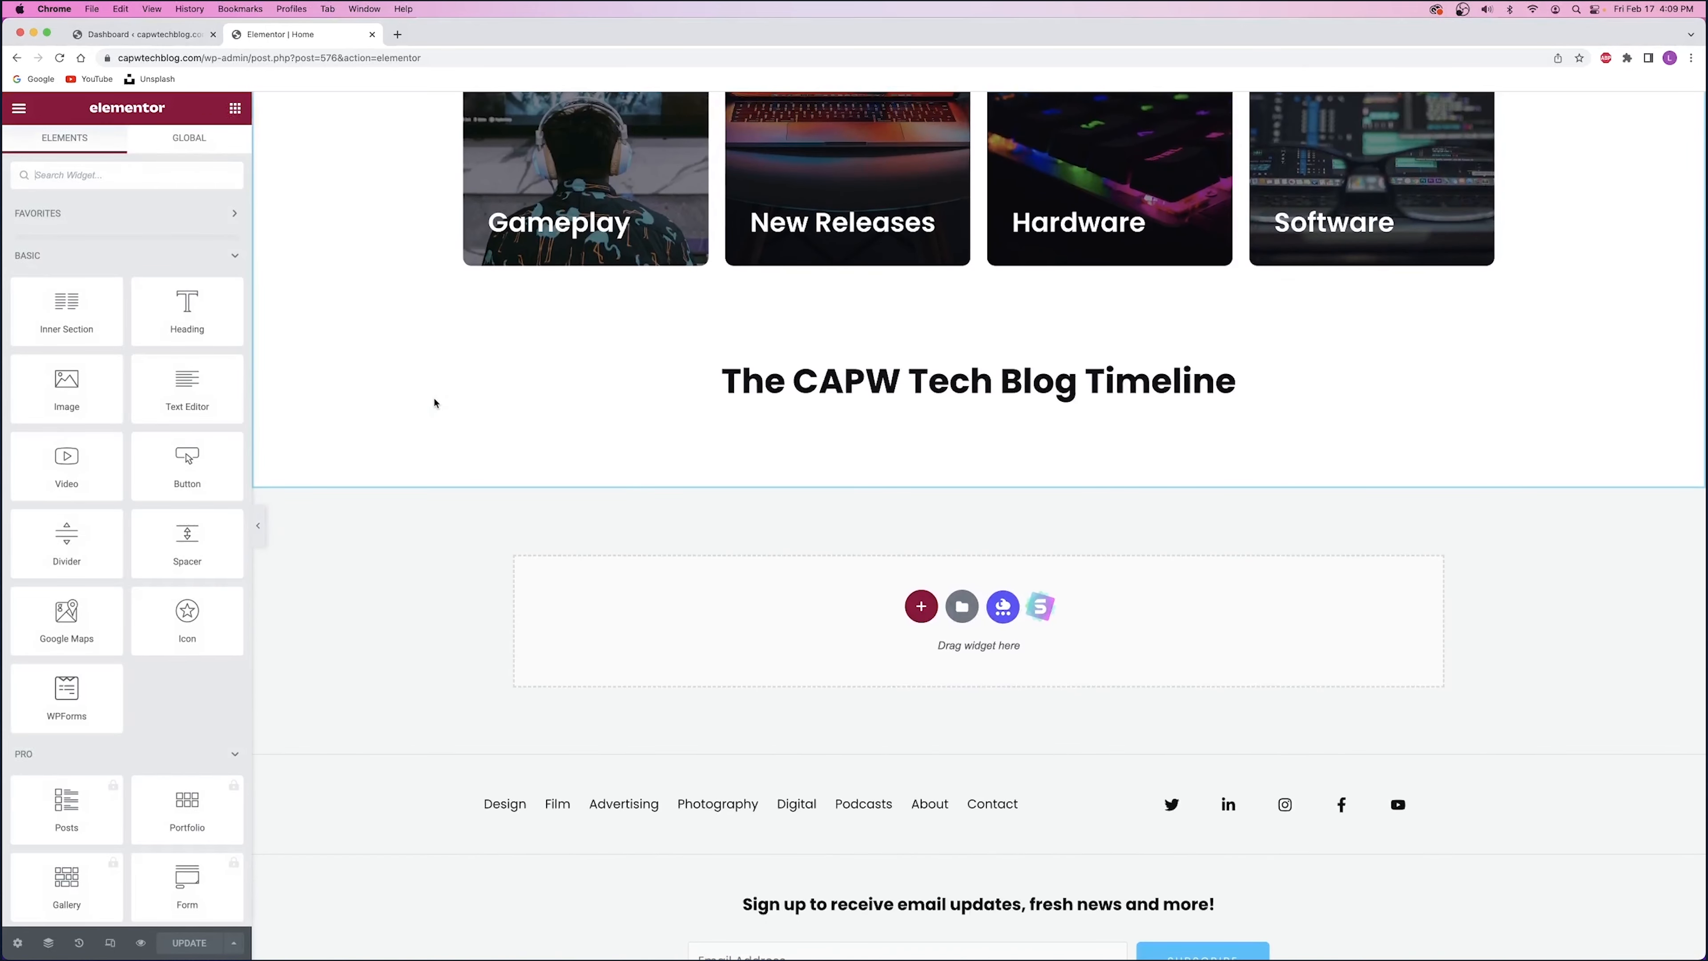
scroll(435, 403, "up", 1)
left_click(921, 702)
left_click(734, 739)
left_click(981, 608)
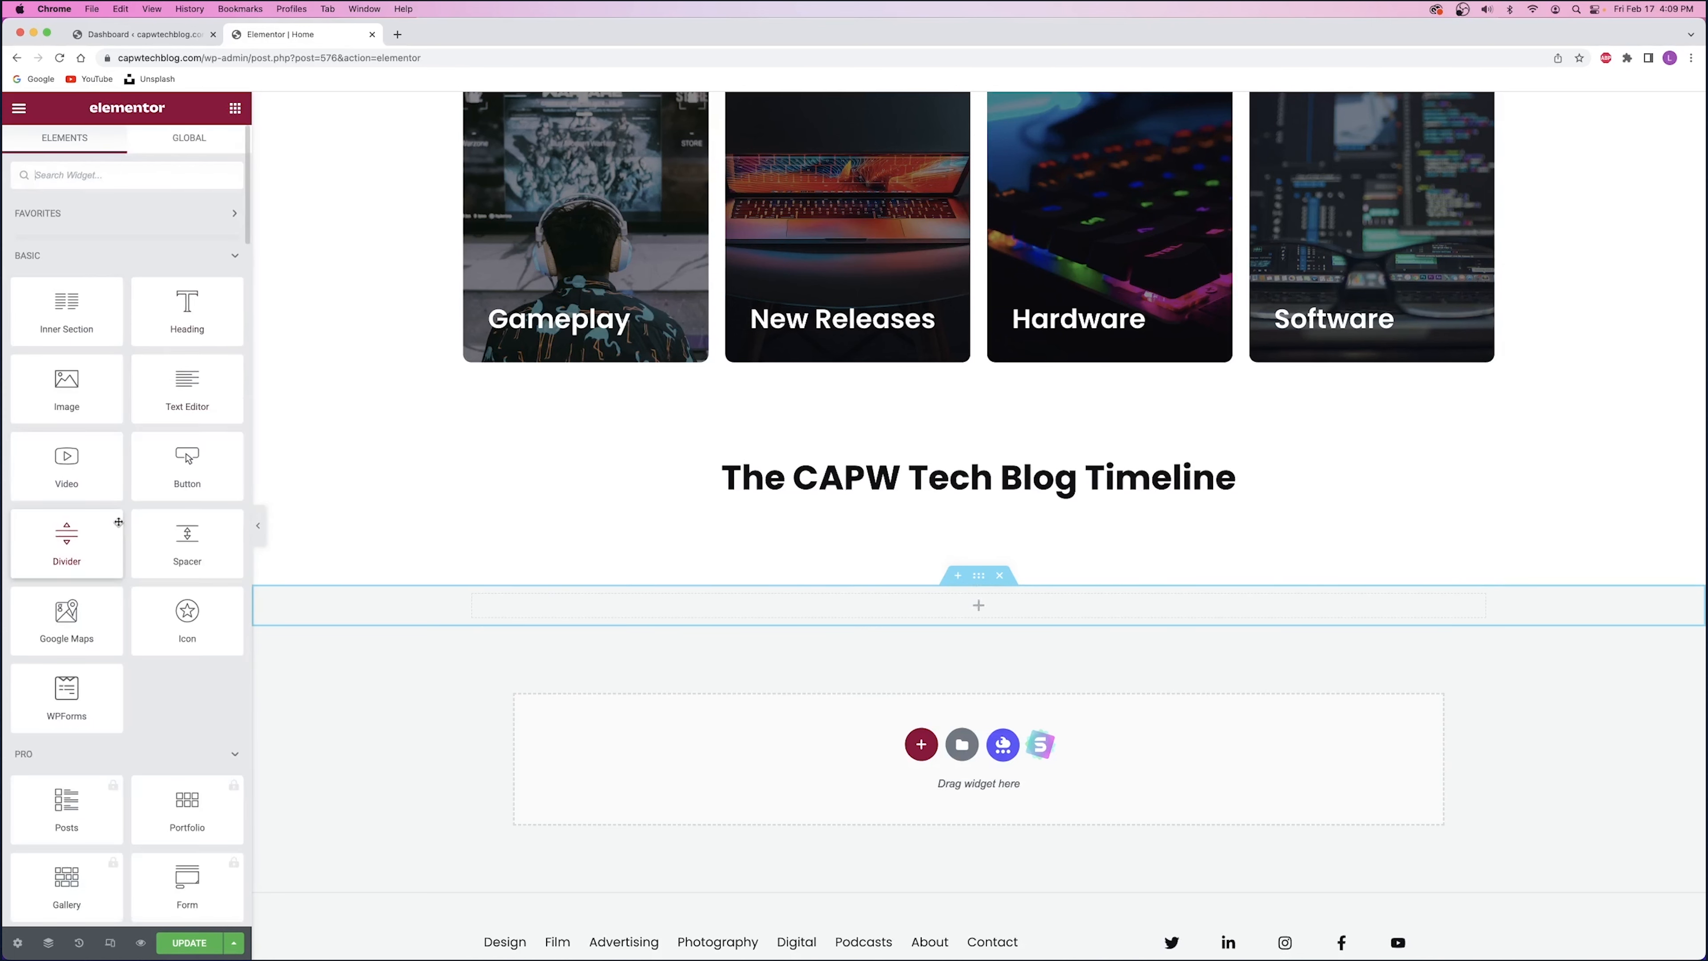
- Look through the widget list, collapsing the Pro, Site and WooCommerce categories, to examine the Essential Addons widgets
scroll(154, 599, "down", 8)
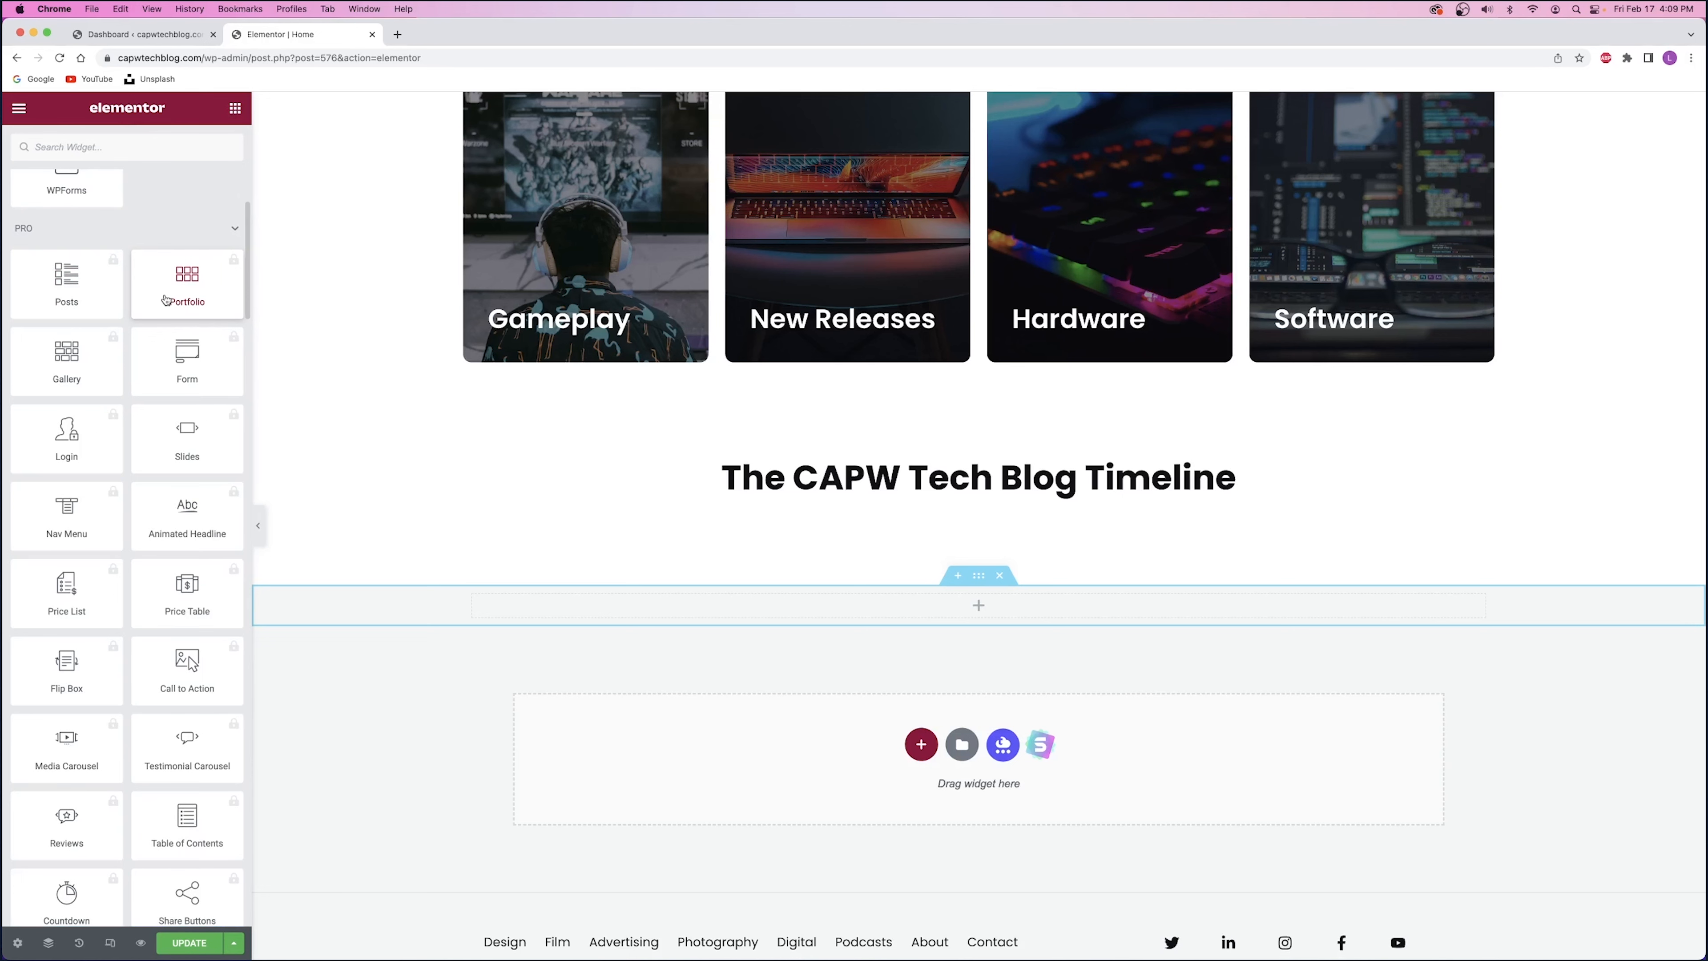
scroll(135, 296, "down", 20)
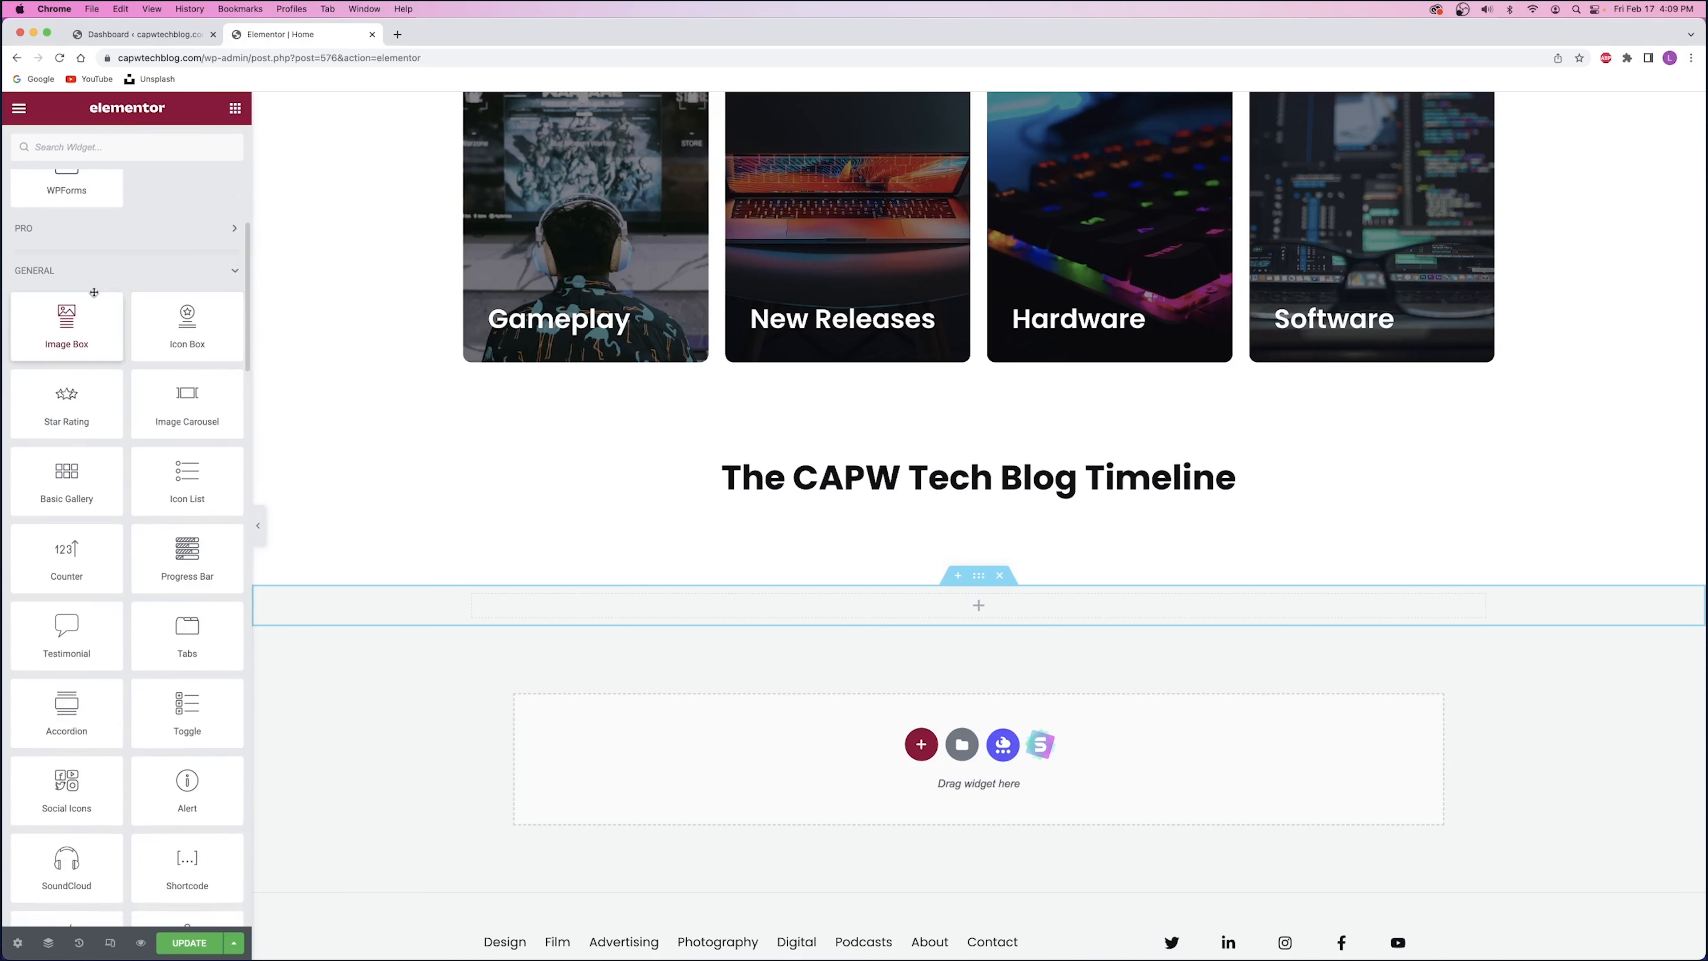
scroll(97, 293, "down", 15)
scroll(101, 404, "up", 8)
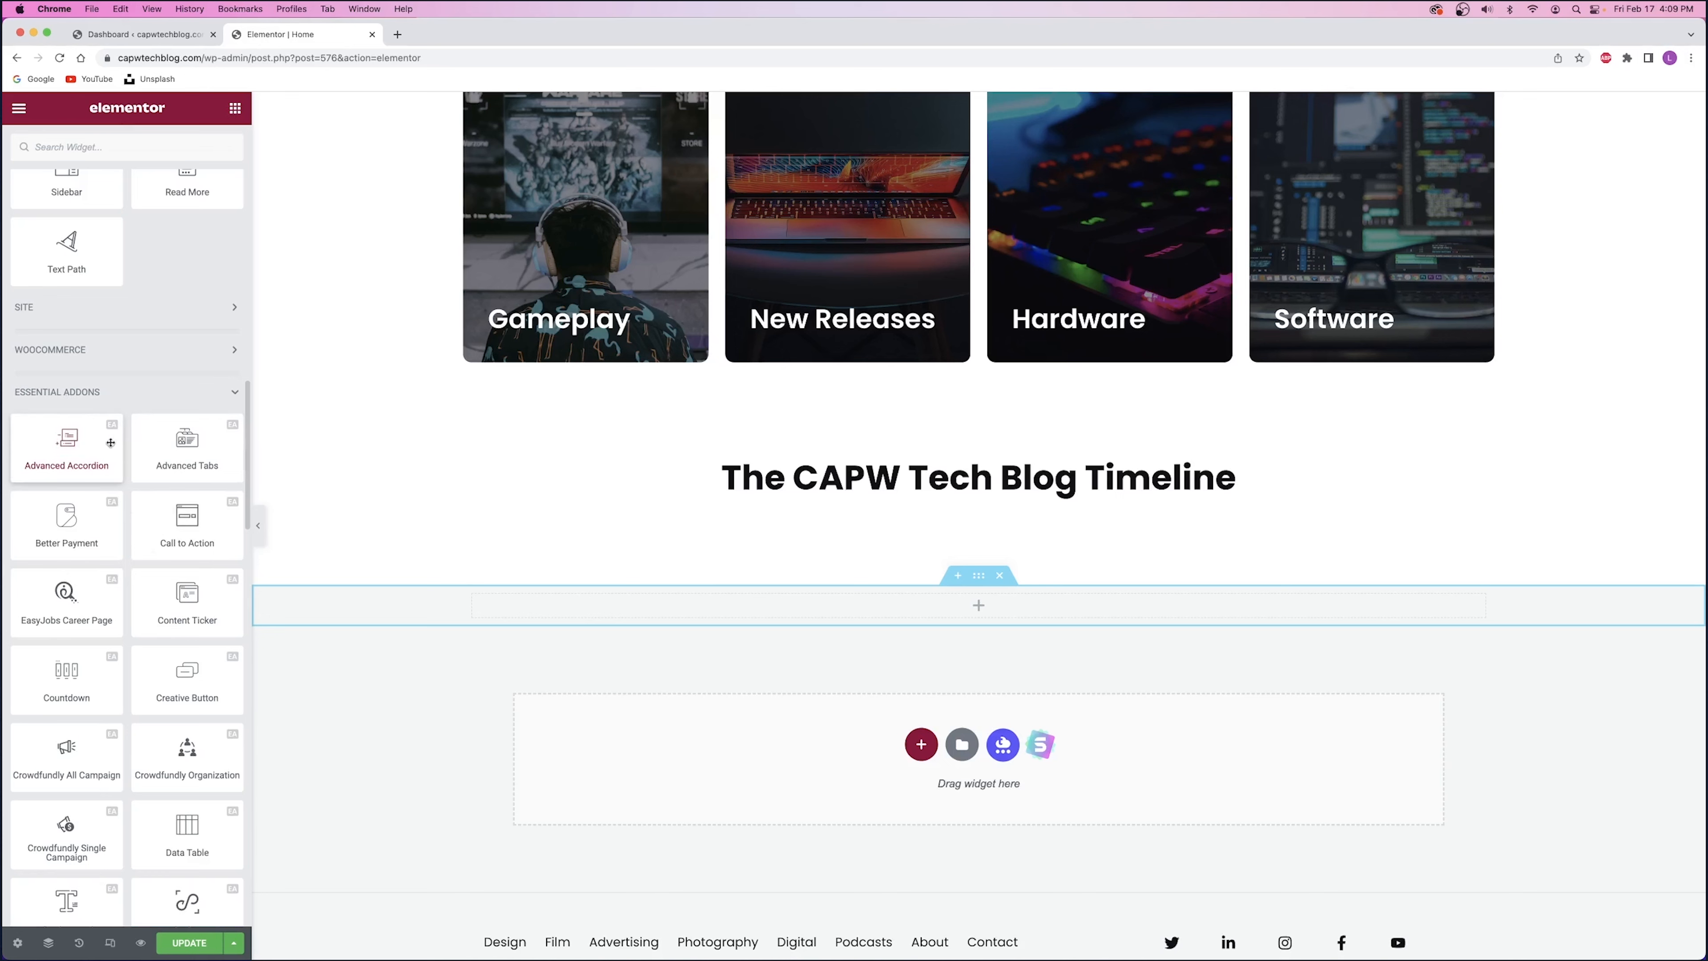
scroll(120, 483, "down", 1)
scroll(120, 483, "down", 9)
scroll(119, 483, "up", 7)
scroll(119, 483, "down", 3)
scroll(123, 482, "up", 14)
scroll(122, 482, "up", 10)
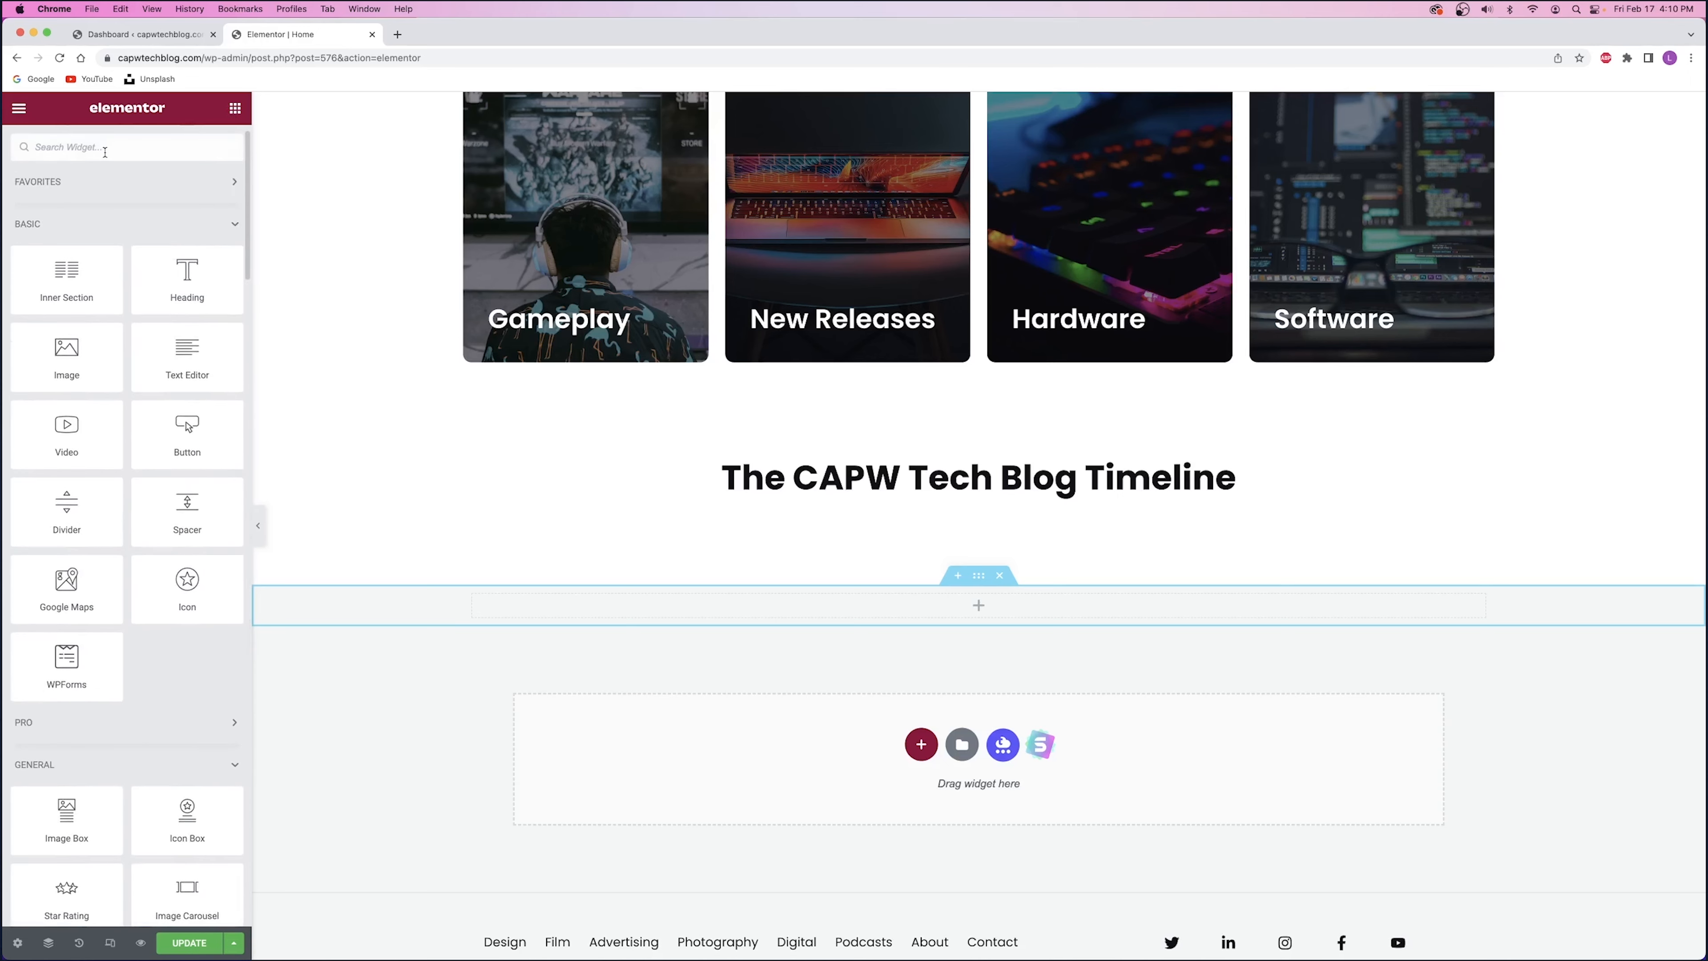
- Search the widgets for "post" and add the Post Timeline widget to the empty section below the timeline heading
type("post")
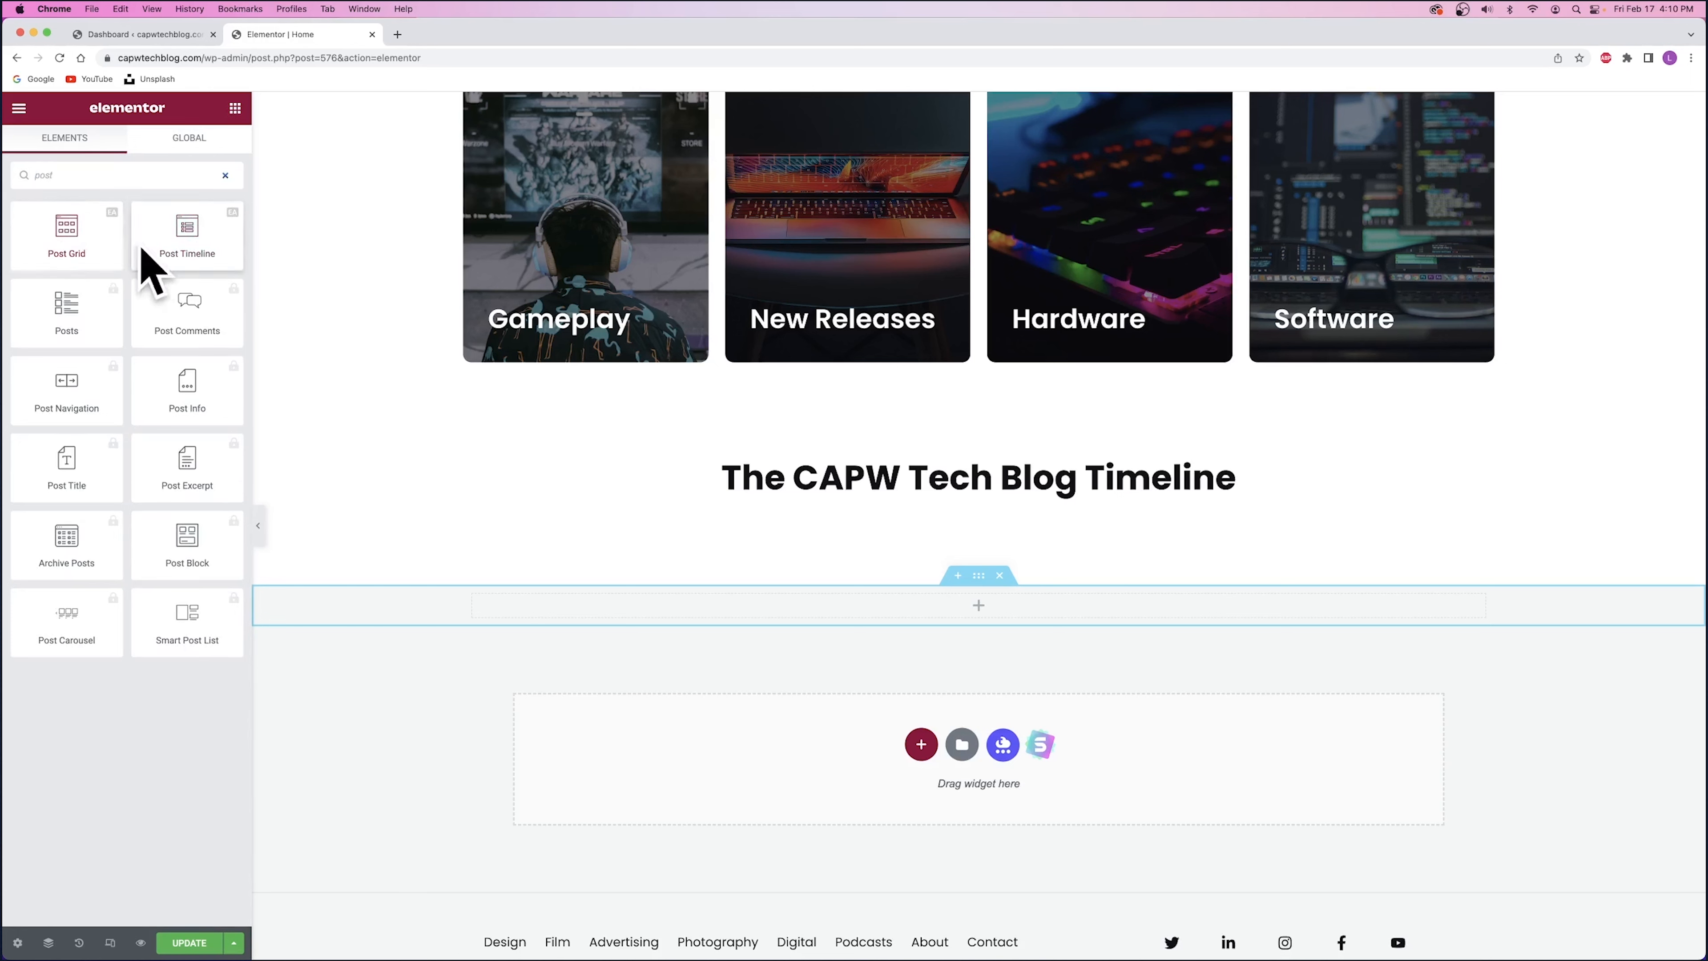
left_click_drag(154, 247, 962, 607)
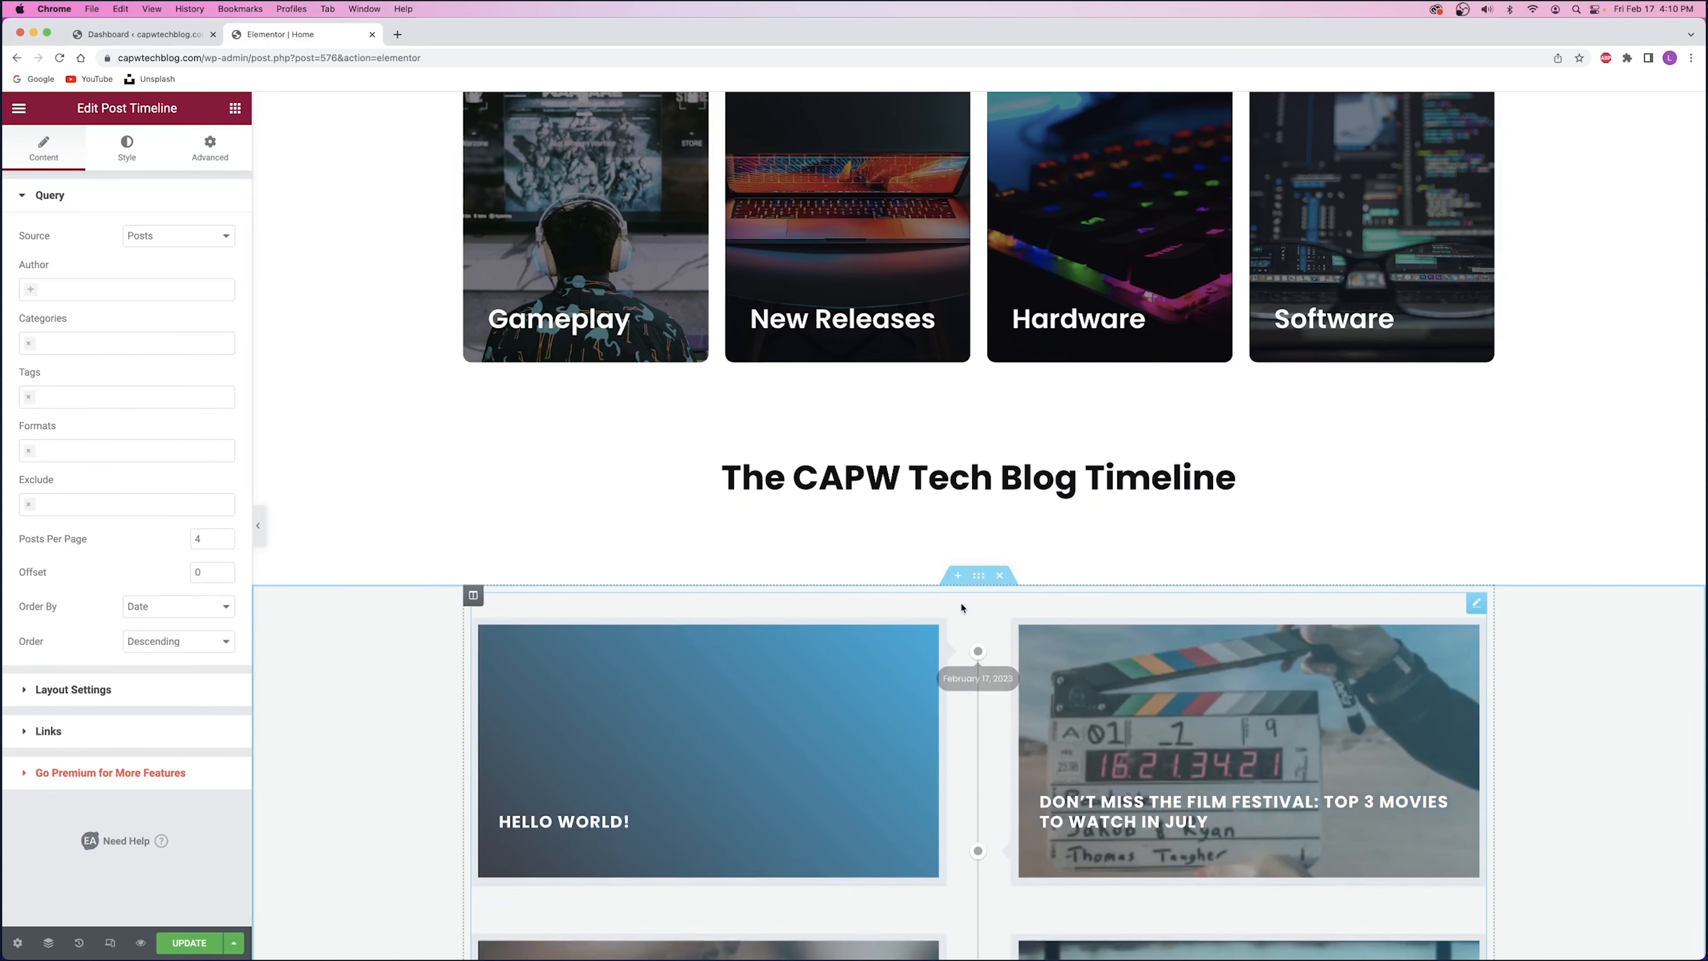
scroll(958, 604, "down", 5)
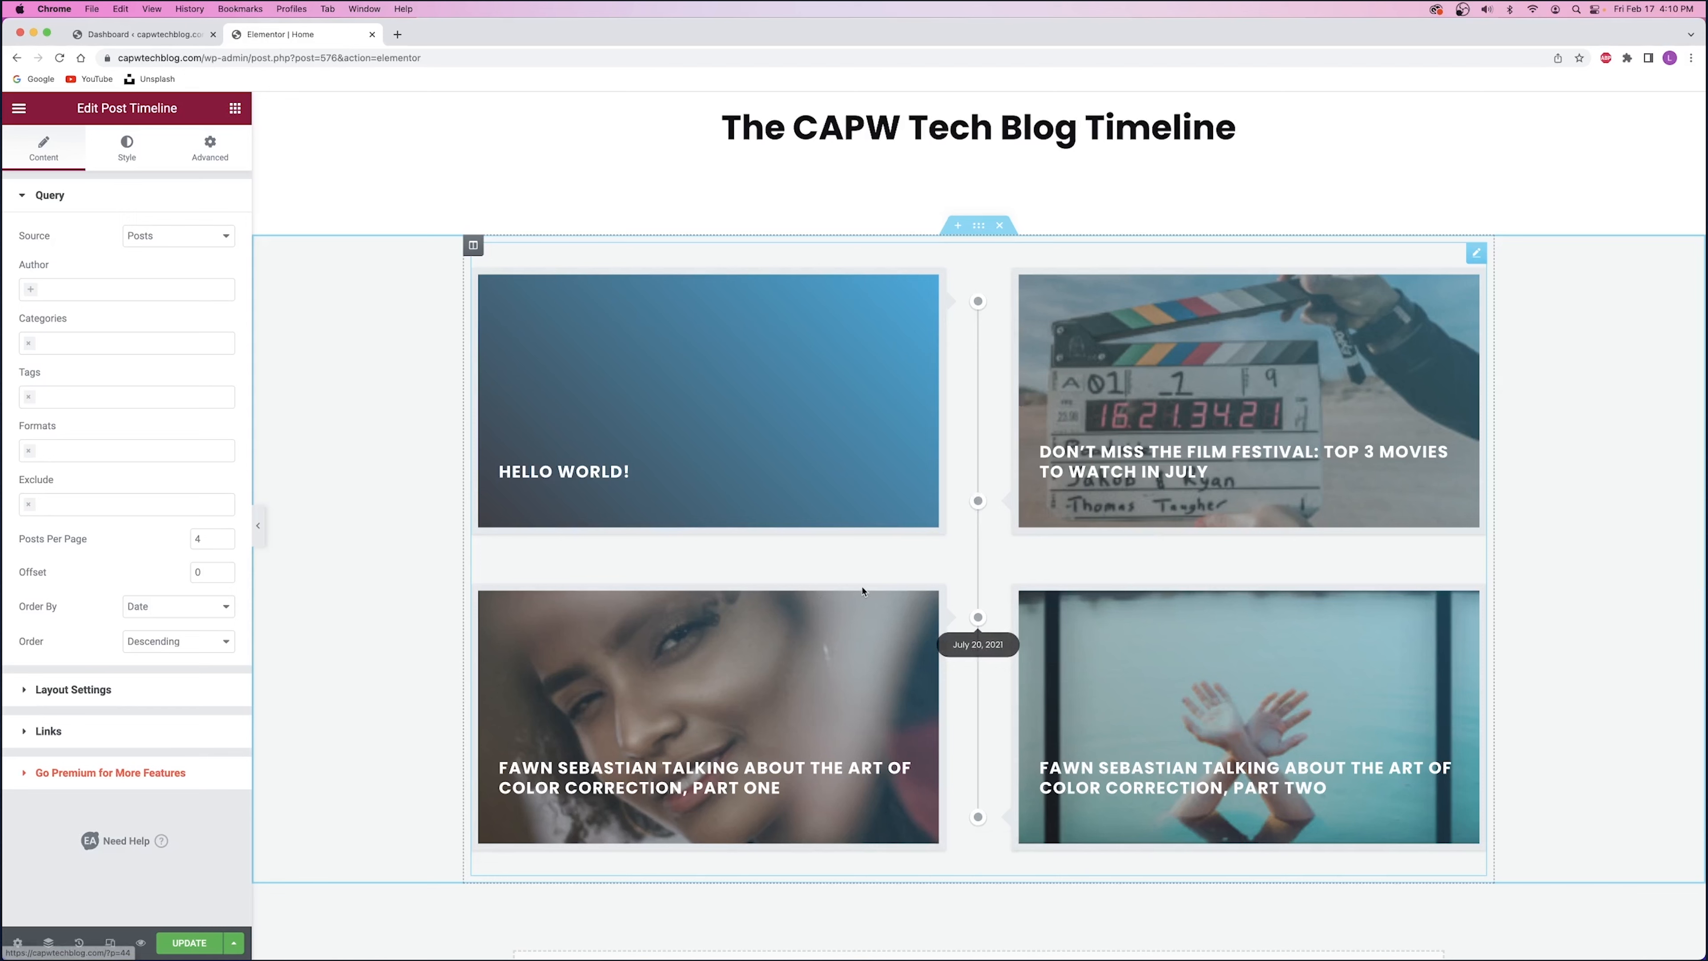
- Open the WordPress posts list in a new browser tab from the dashboard
left_click(168, 33)
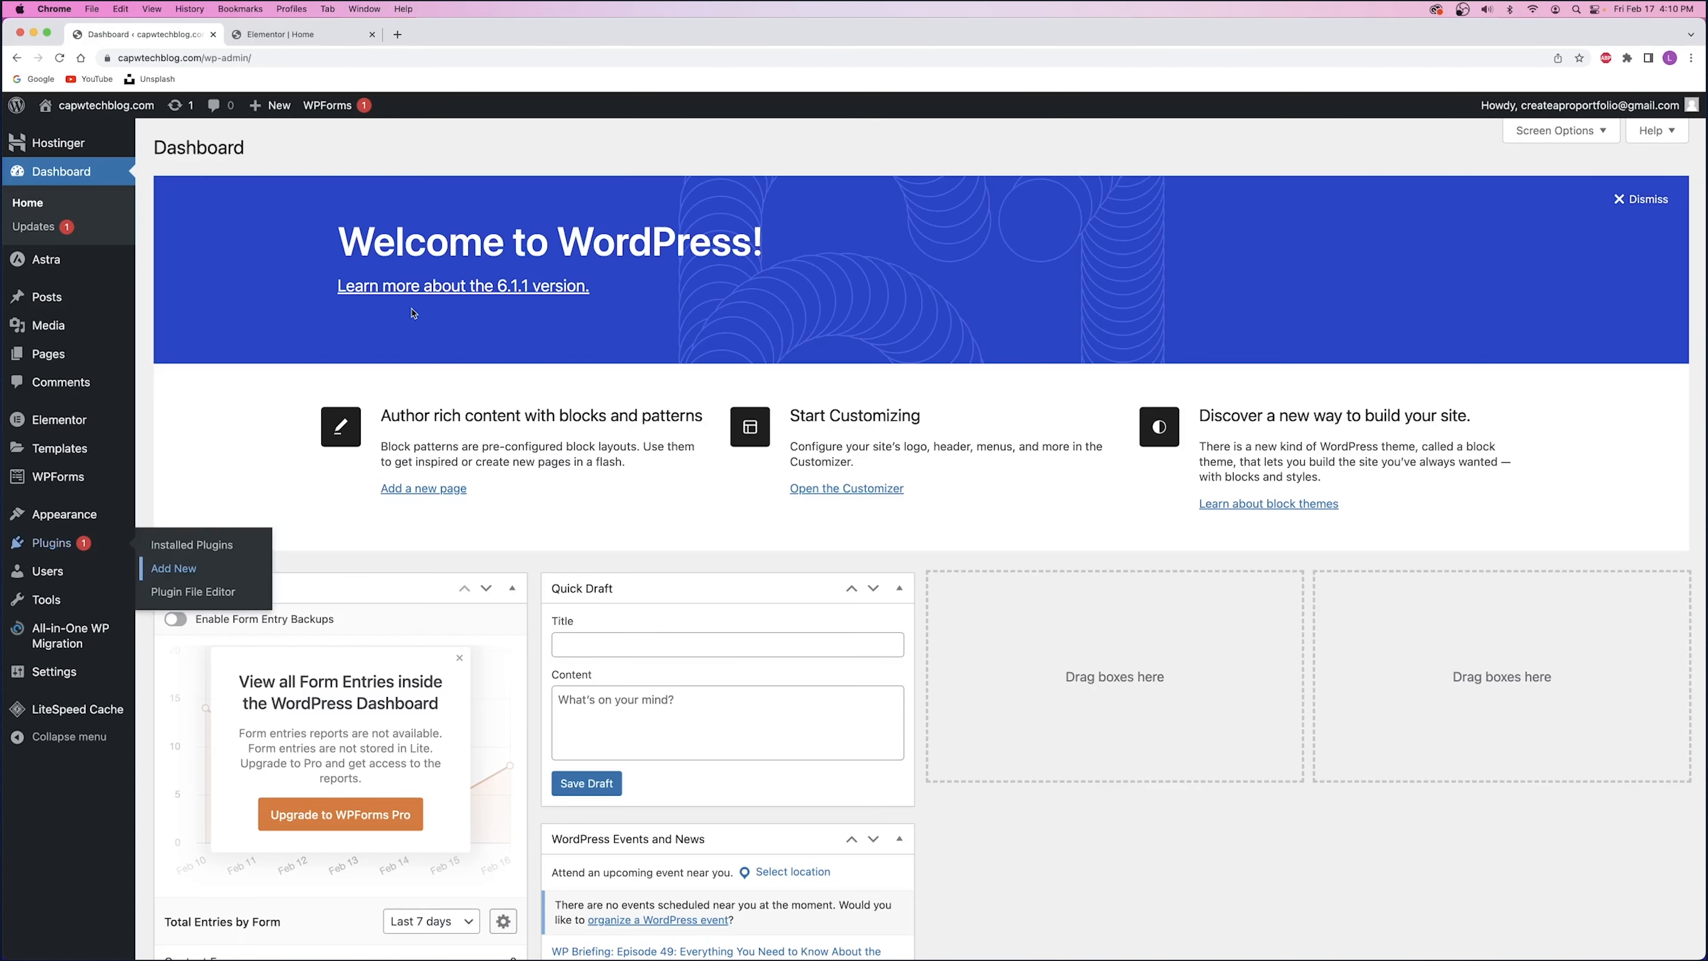
right_click(58, 301)
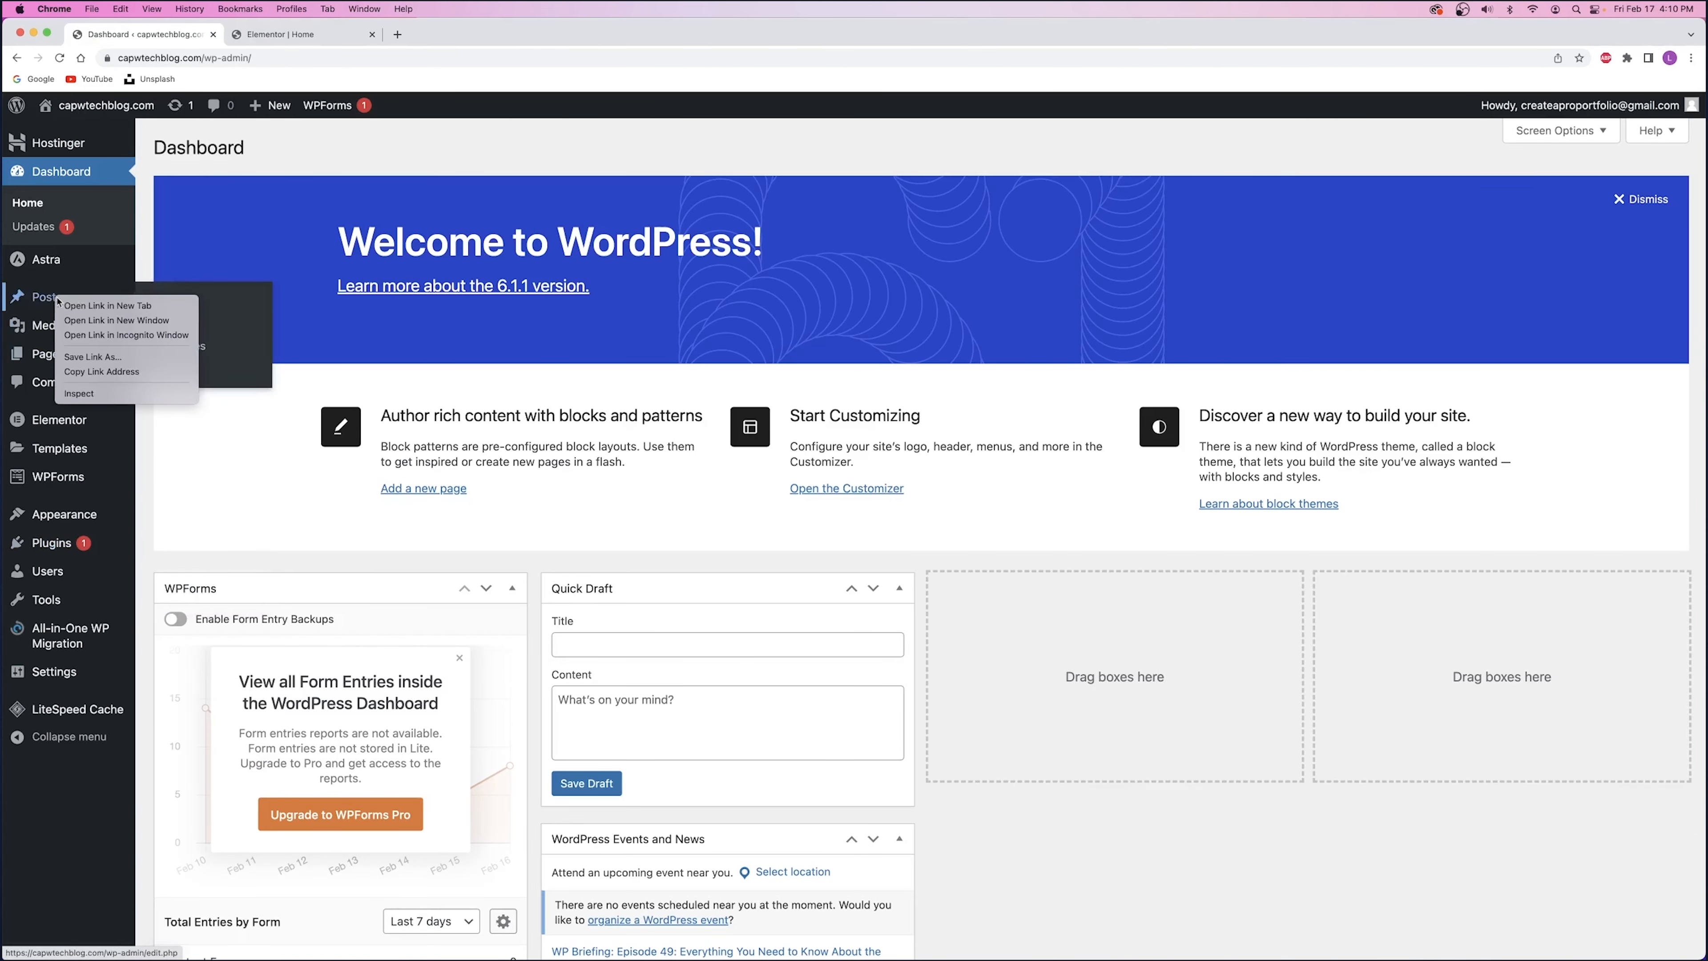
left_click(90, 307)
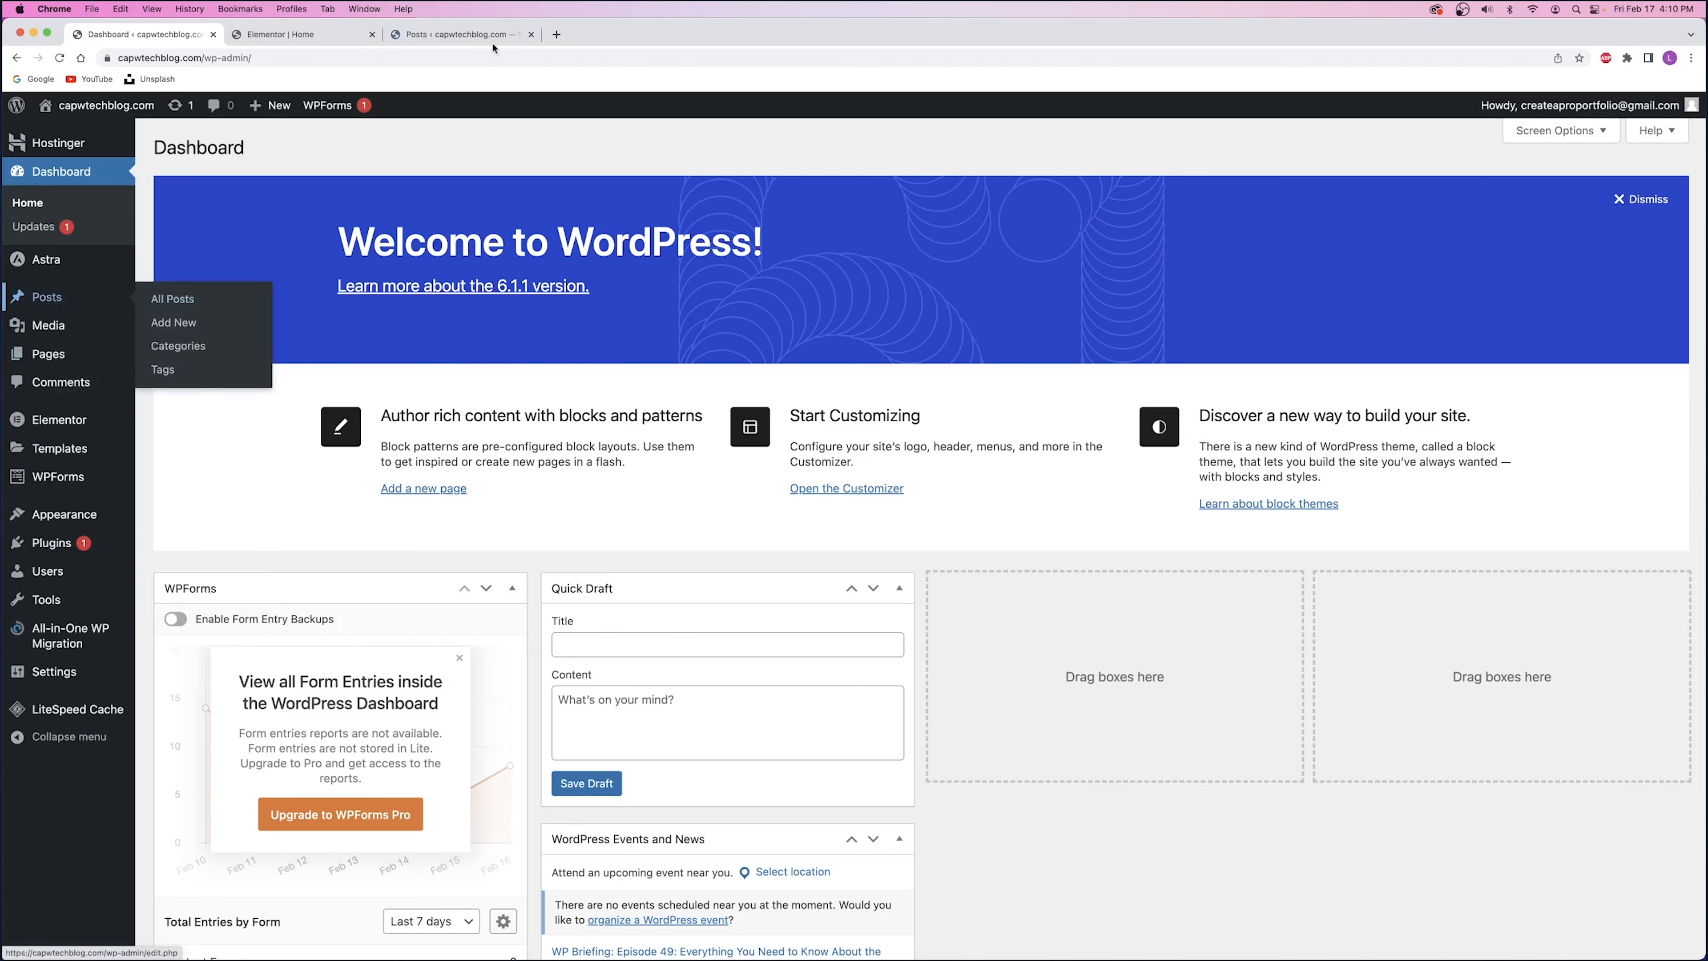
left_click(471, 37)
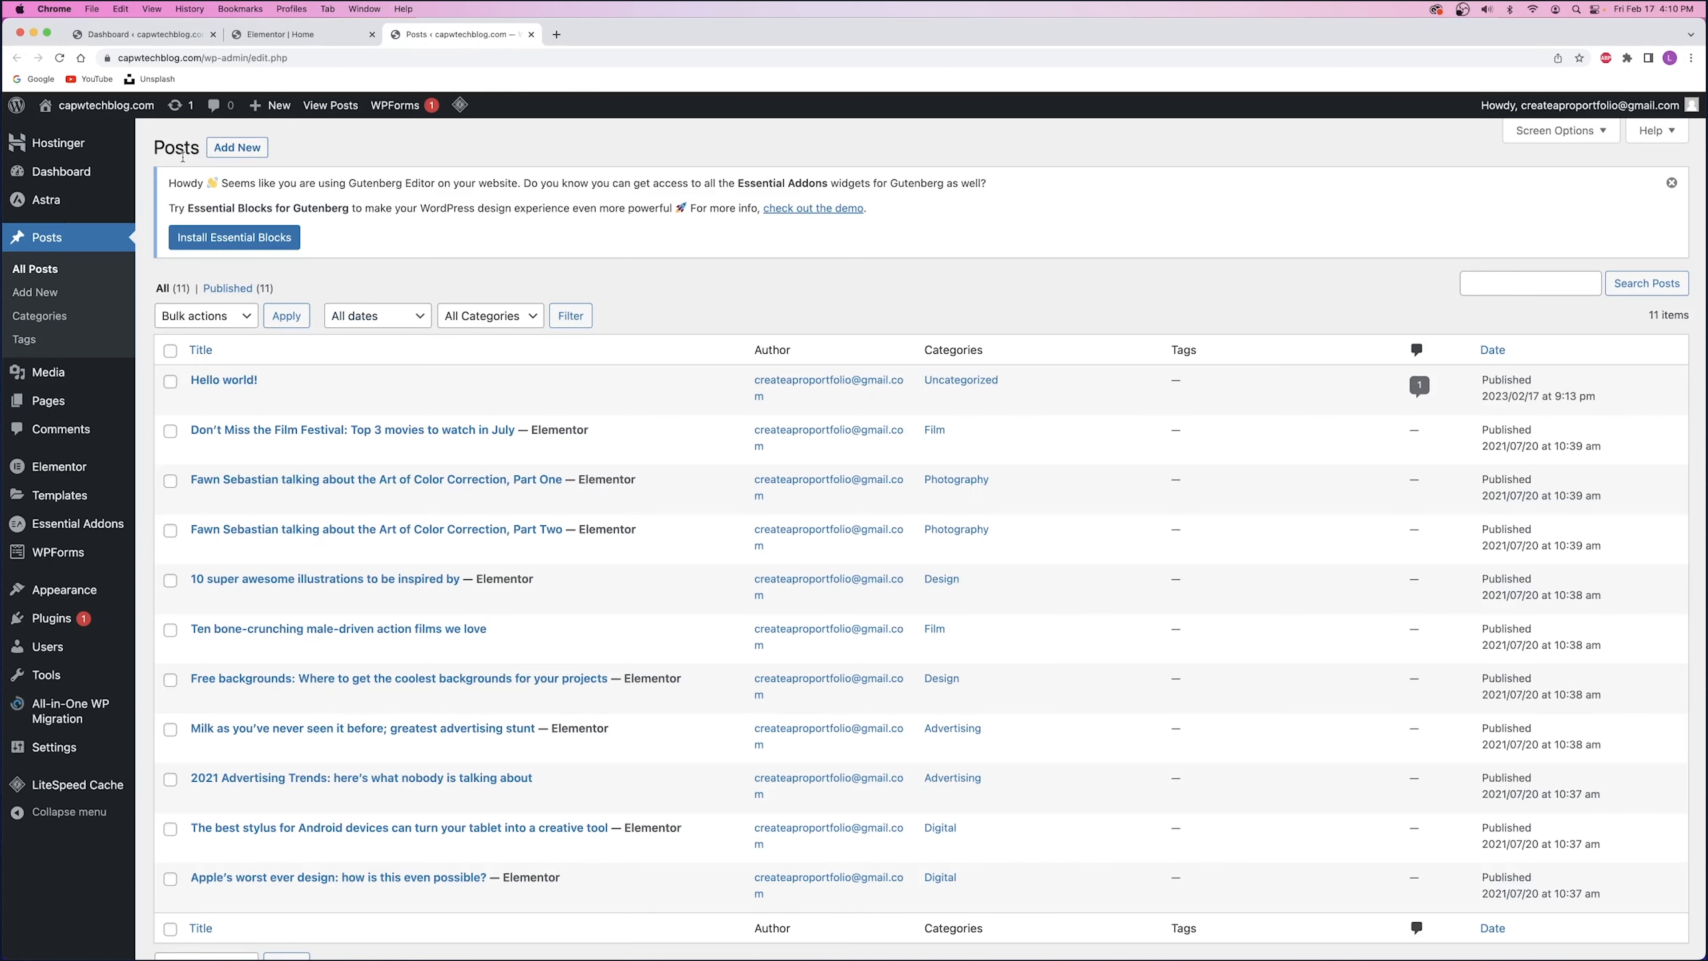
scroll(276, 330, "down", 2)
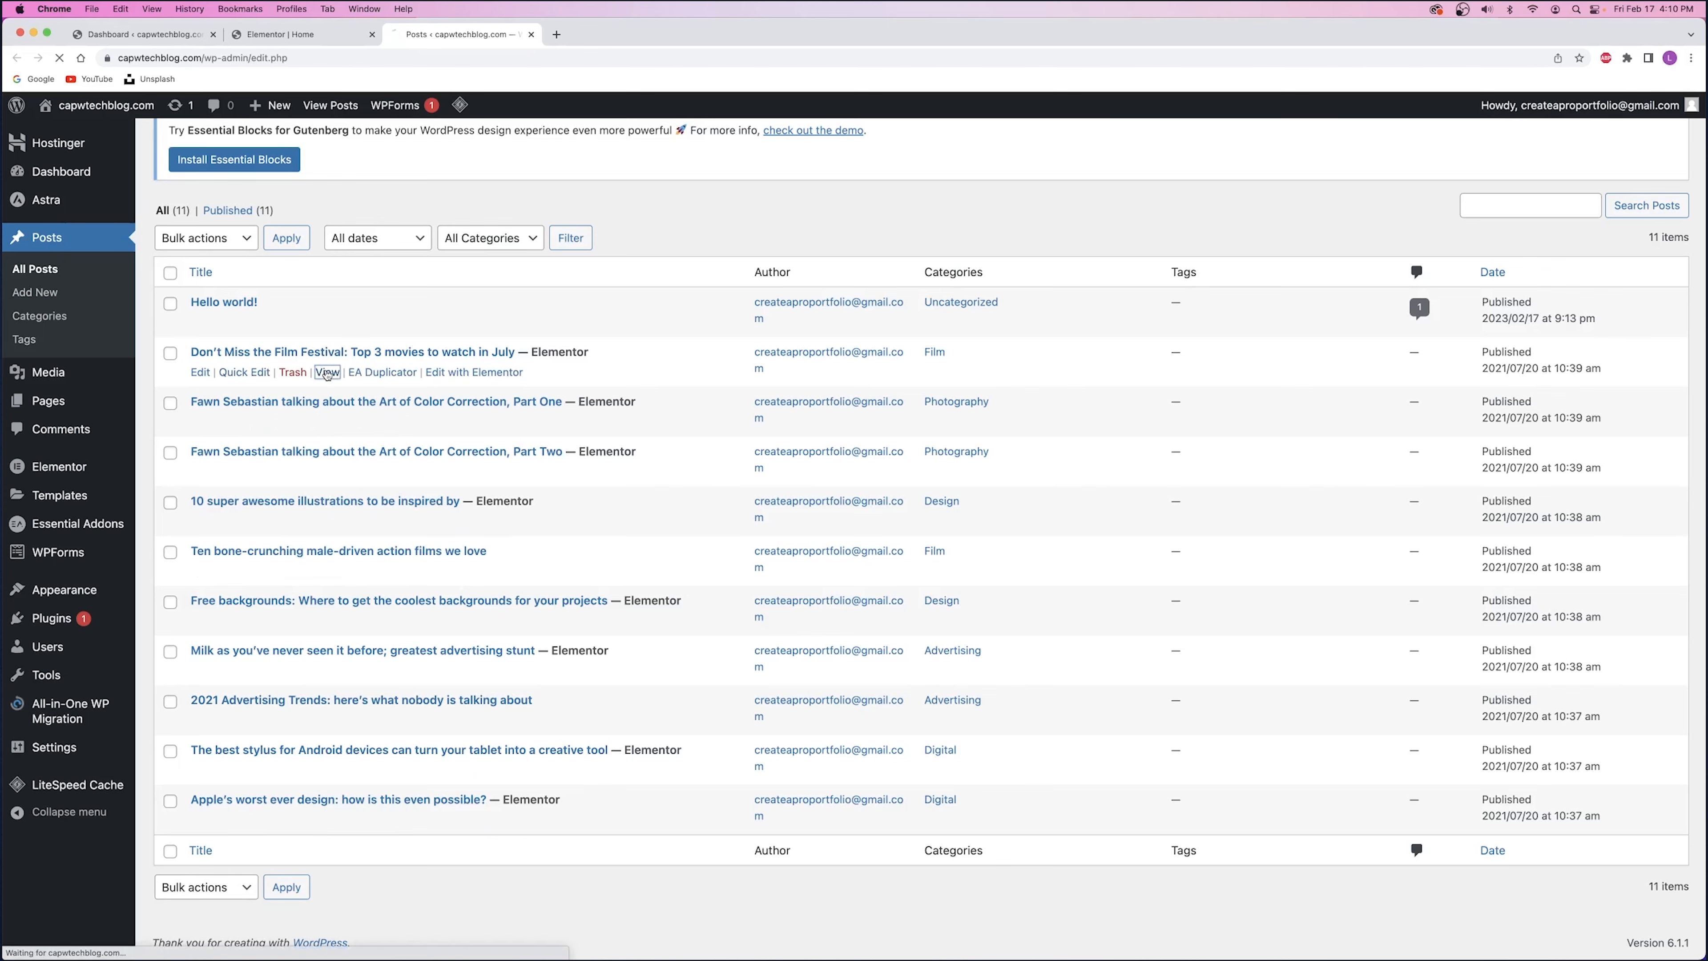
- View the post "Don't Miss the Film Festival: Top 3 movies to watch in July" and examine its image and body text
left_click(328, 372)
scroll(350, 381, "down", 10)
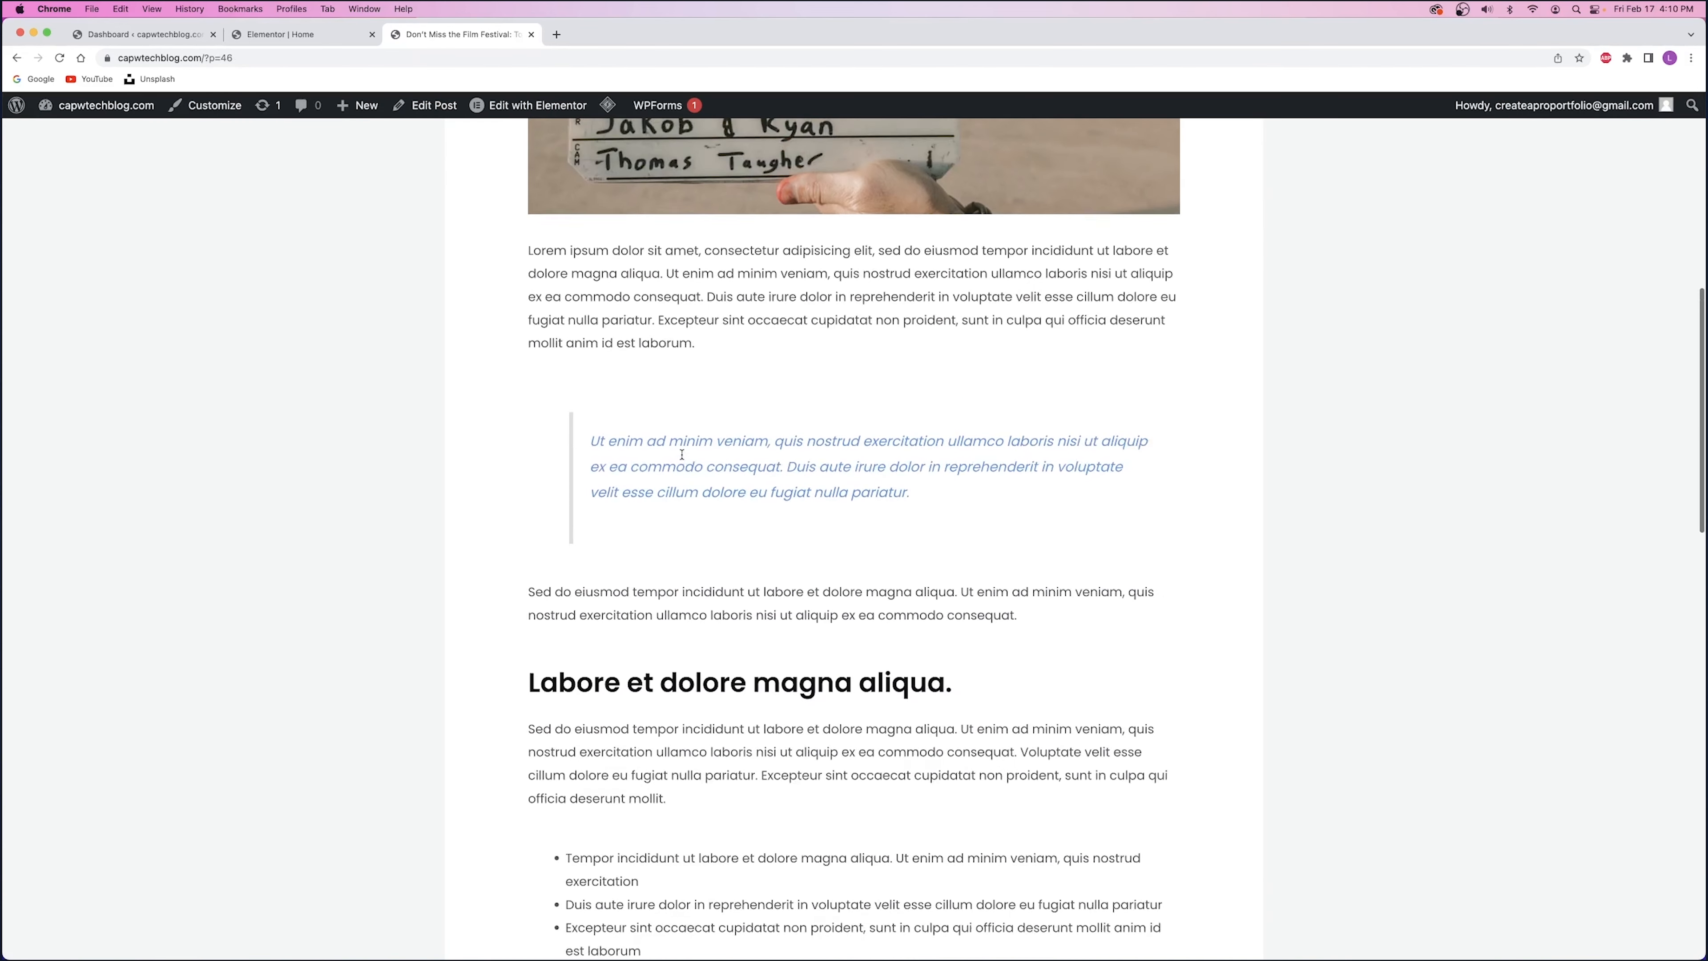
left_click_drag(514, 250, 895, 331)
left_click(908, 333)
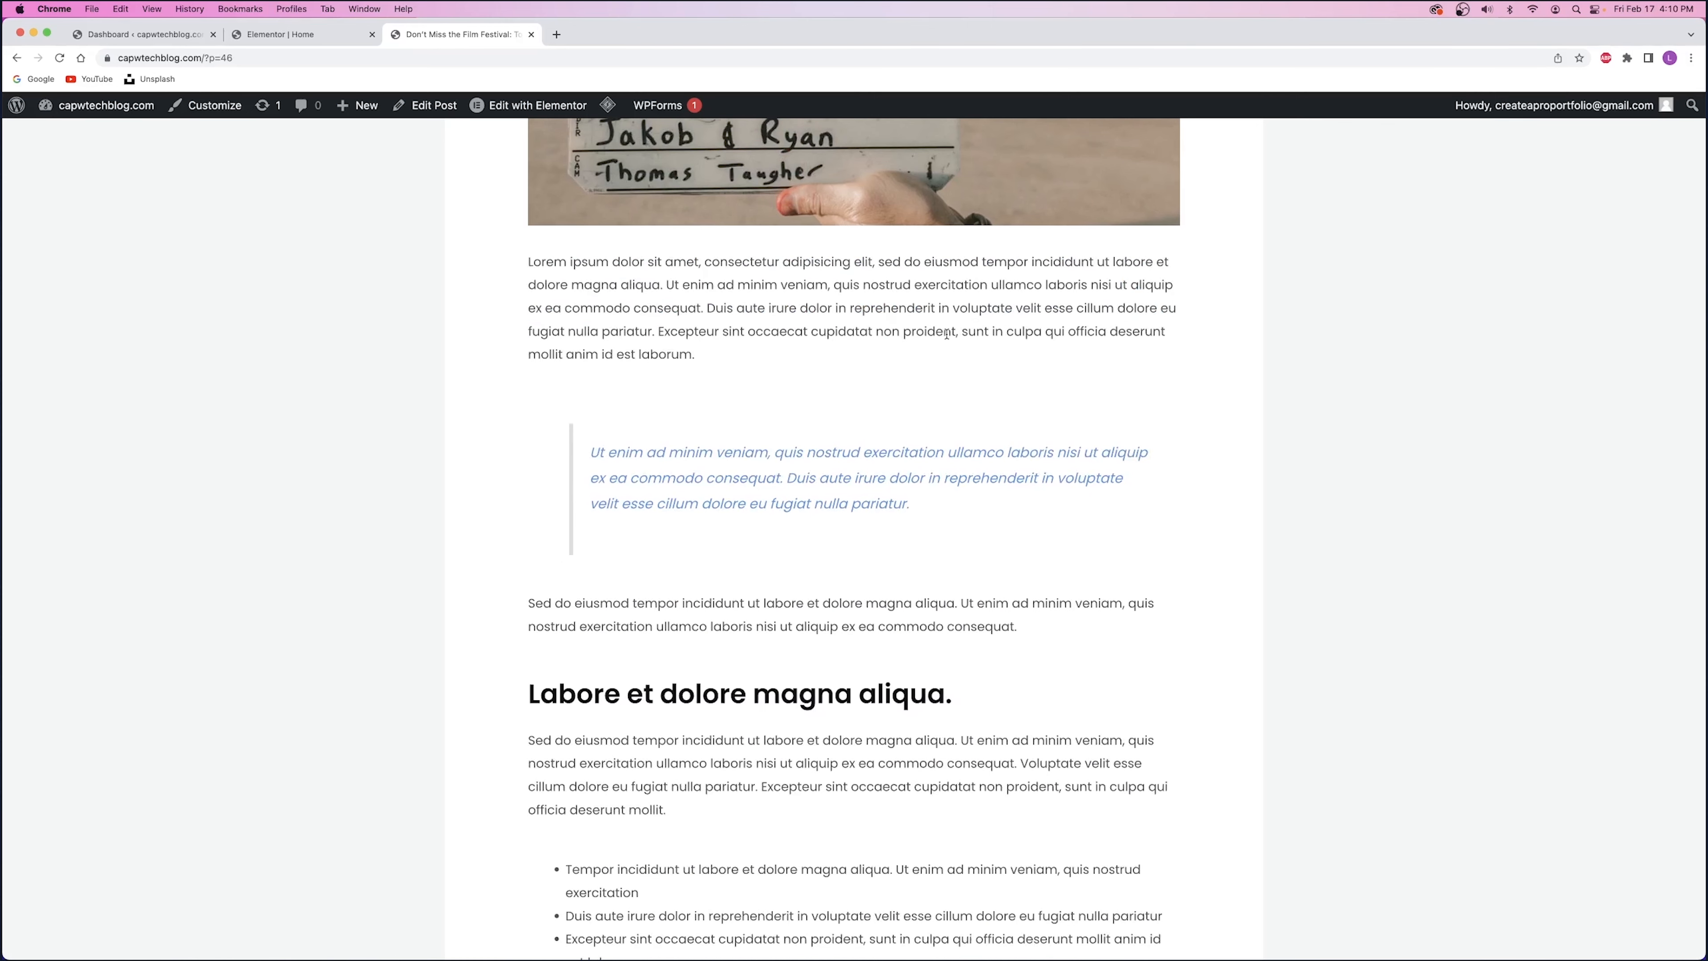
scroll(942, 336, "up", 5)
scroll(942, 337, "up", 5)
scroll(942, 336, "down", 2)
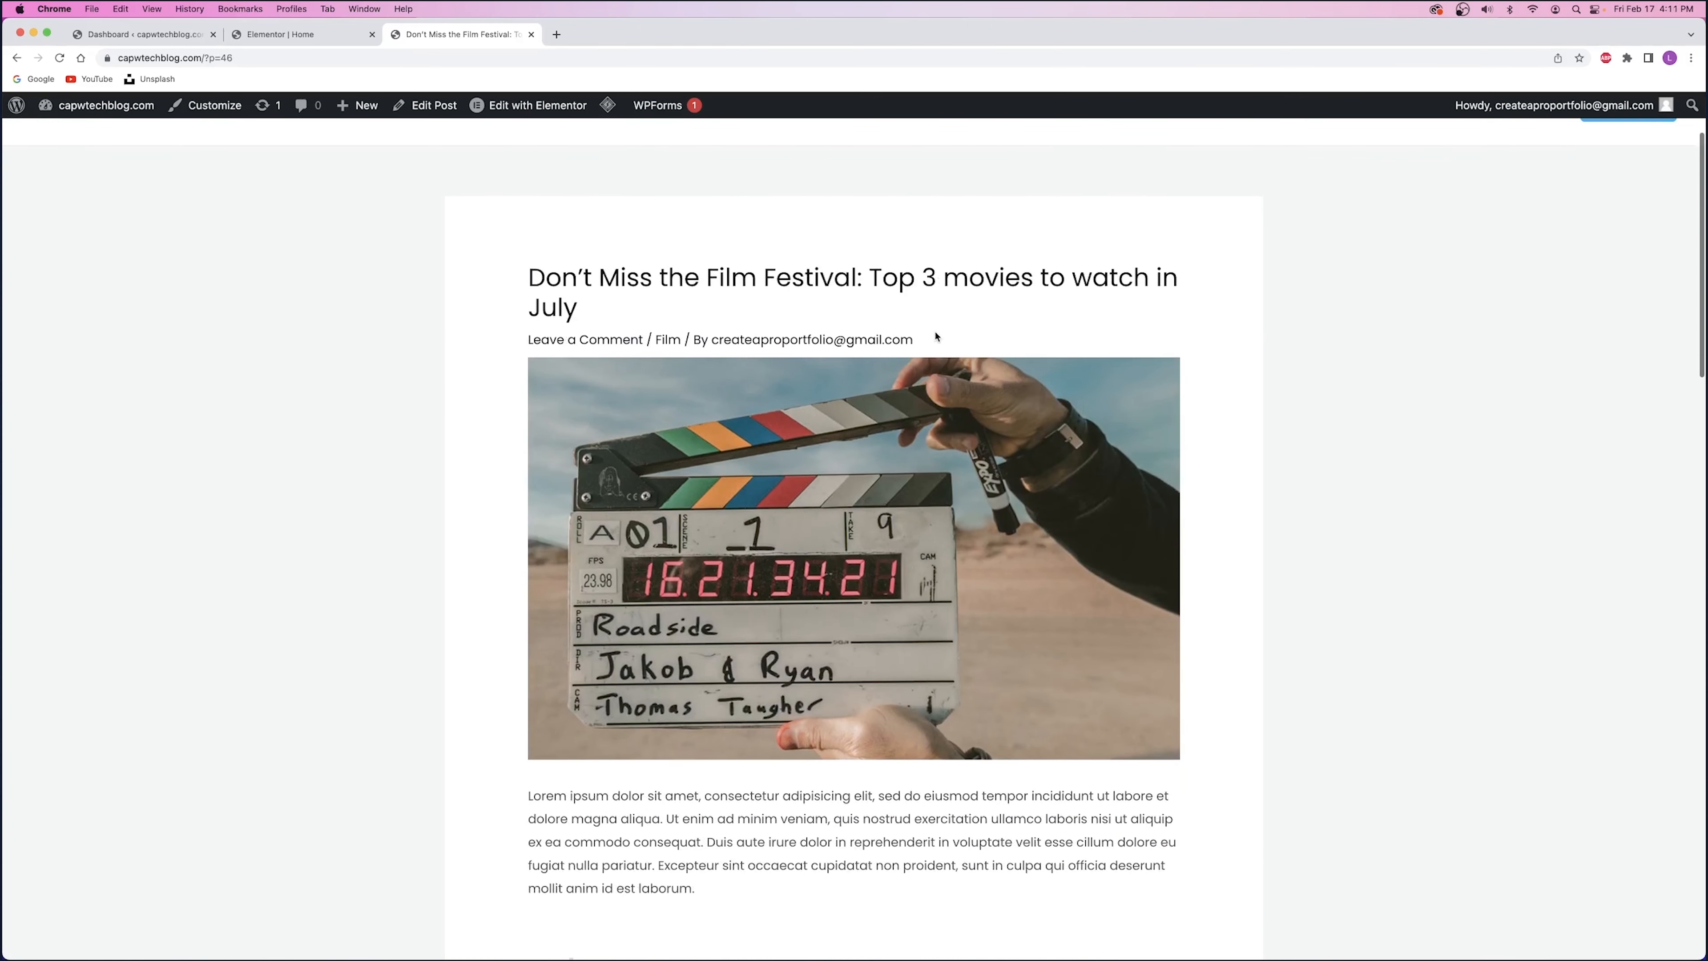
scroll(933, 336, "down", 1)
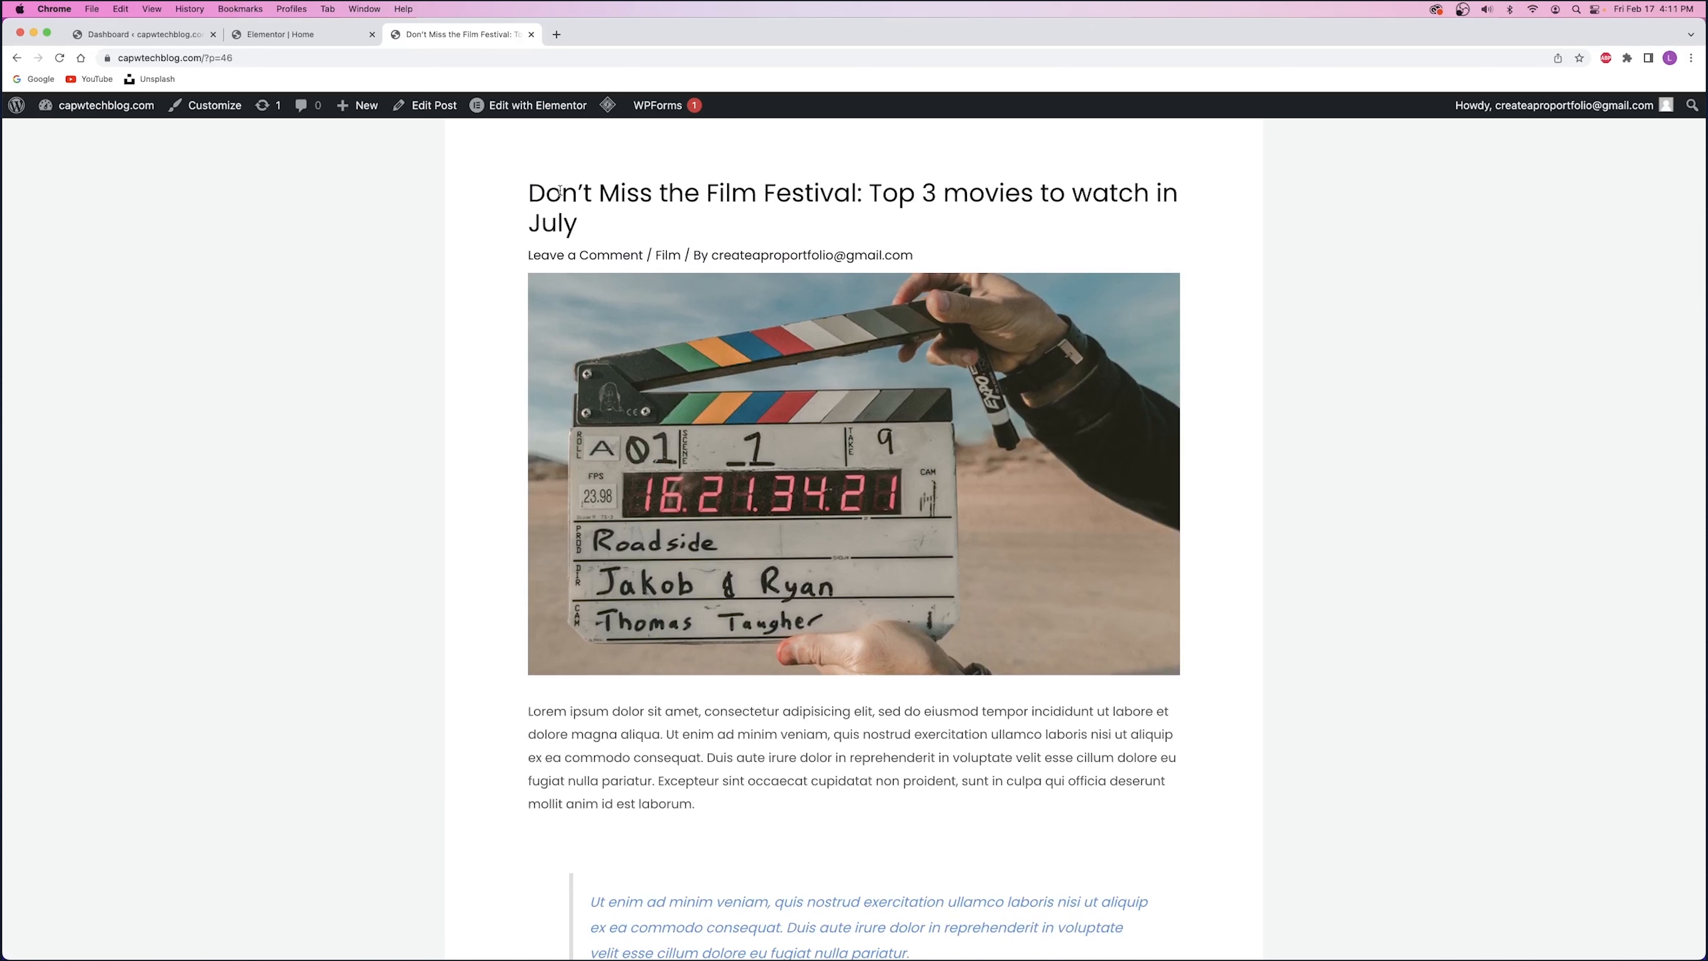
- Examine the film festival post's title, author line, related posts and comment form, and return to the posts list
left_click_drag(562, 193, 834, 197)
left_click_drag(693, 257, 760, 257)
left_click(619, 256)
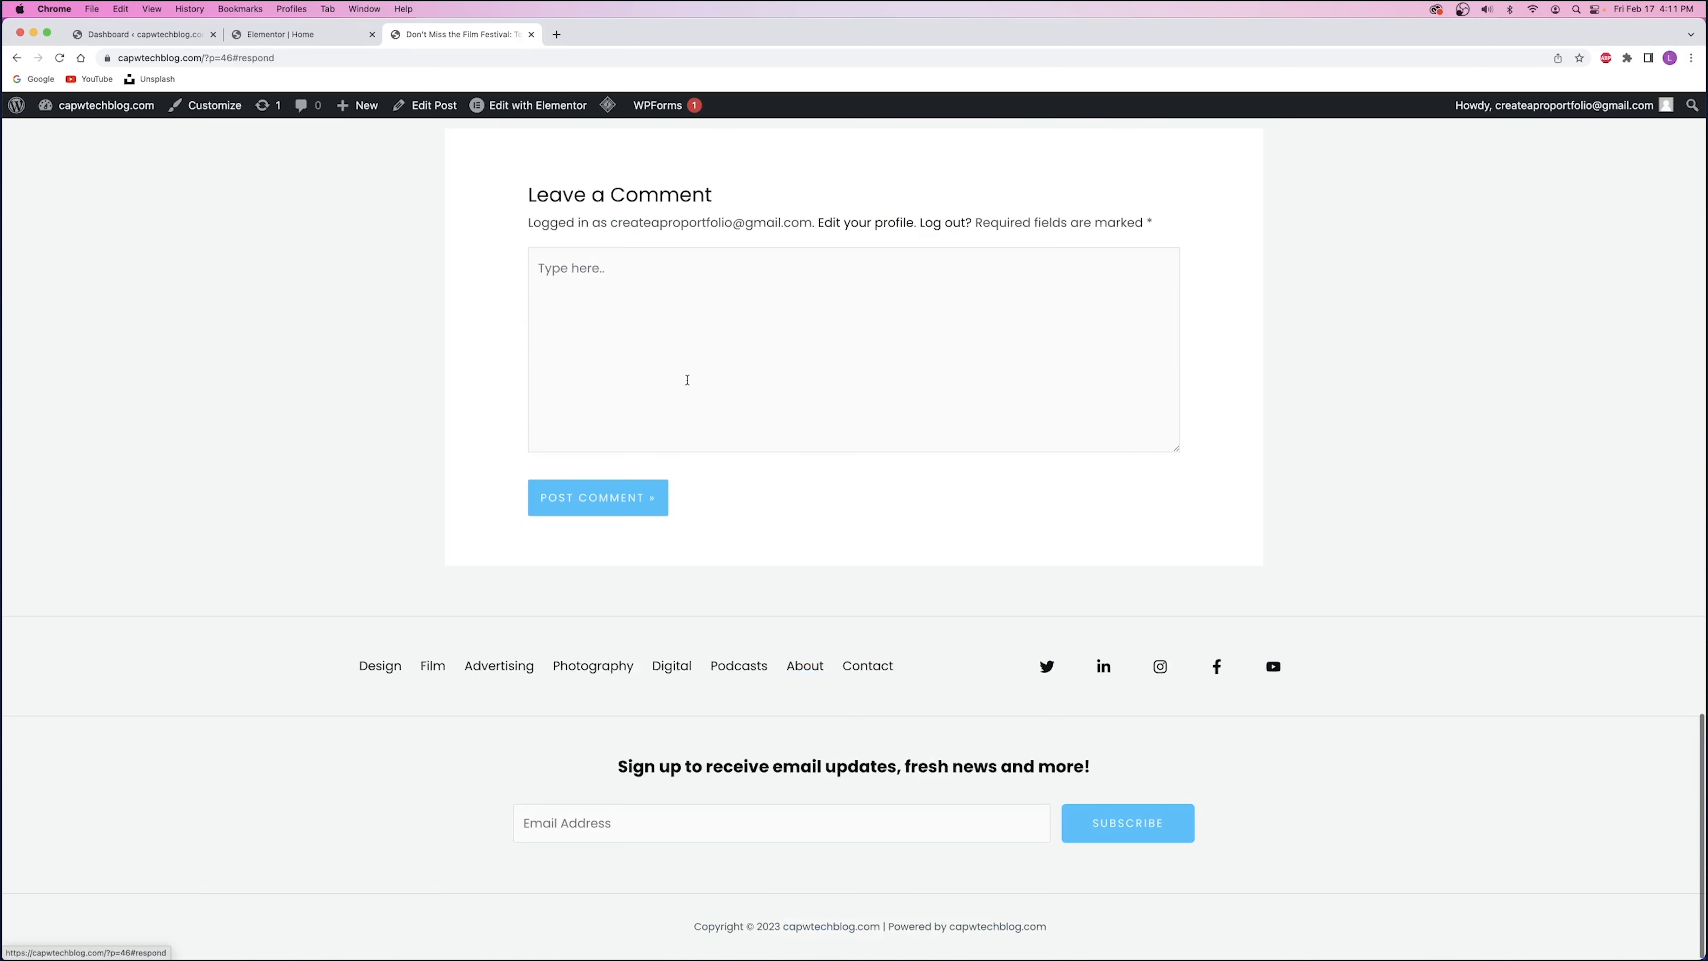
key("super+bracketleft")
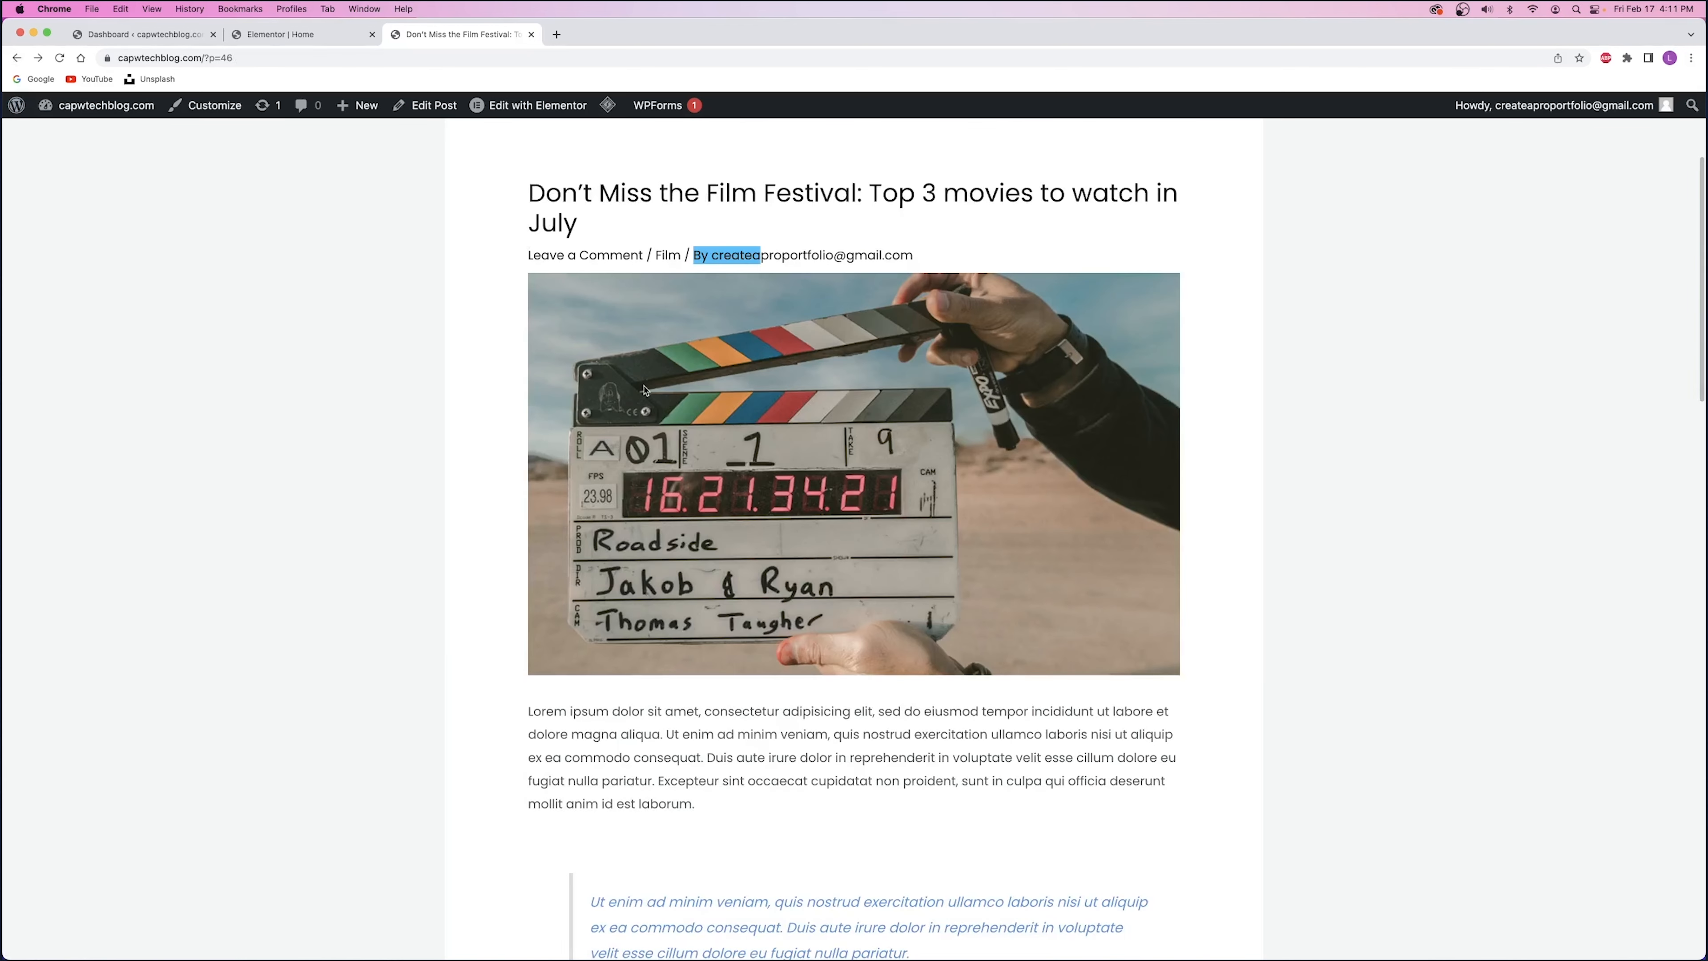
scroll(649, 390, "down", 7)
scroll(672, 606, "down", 2)
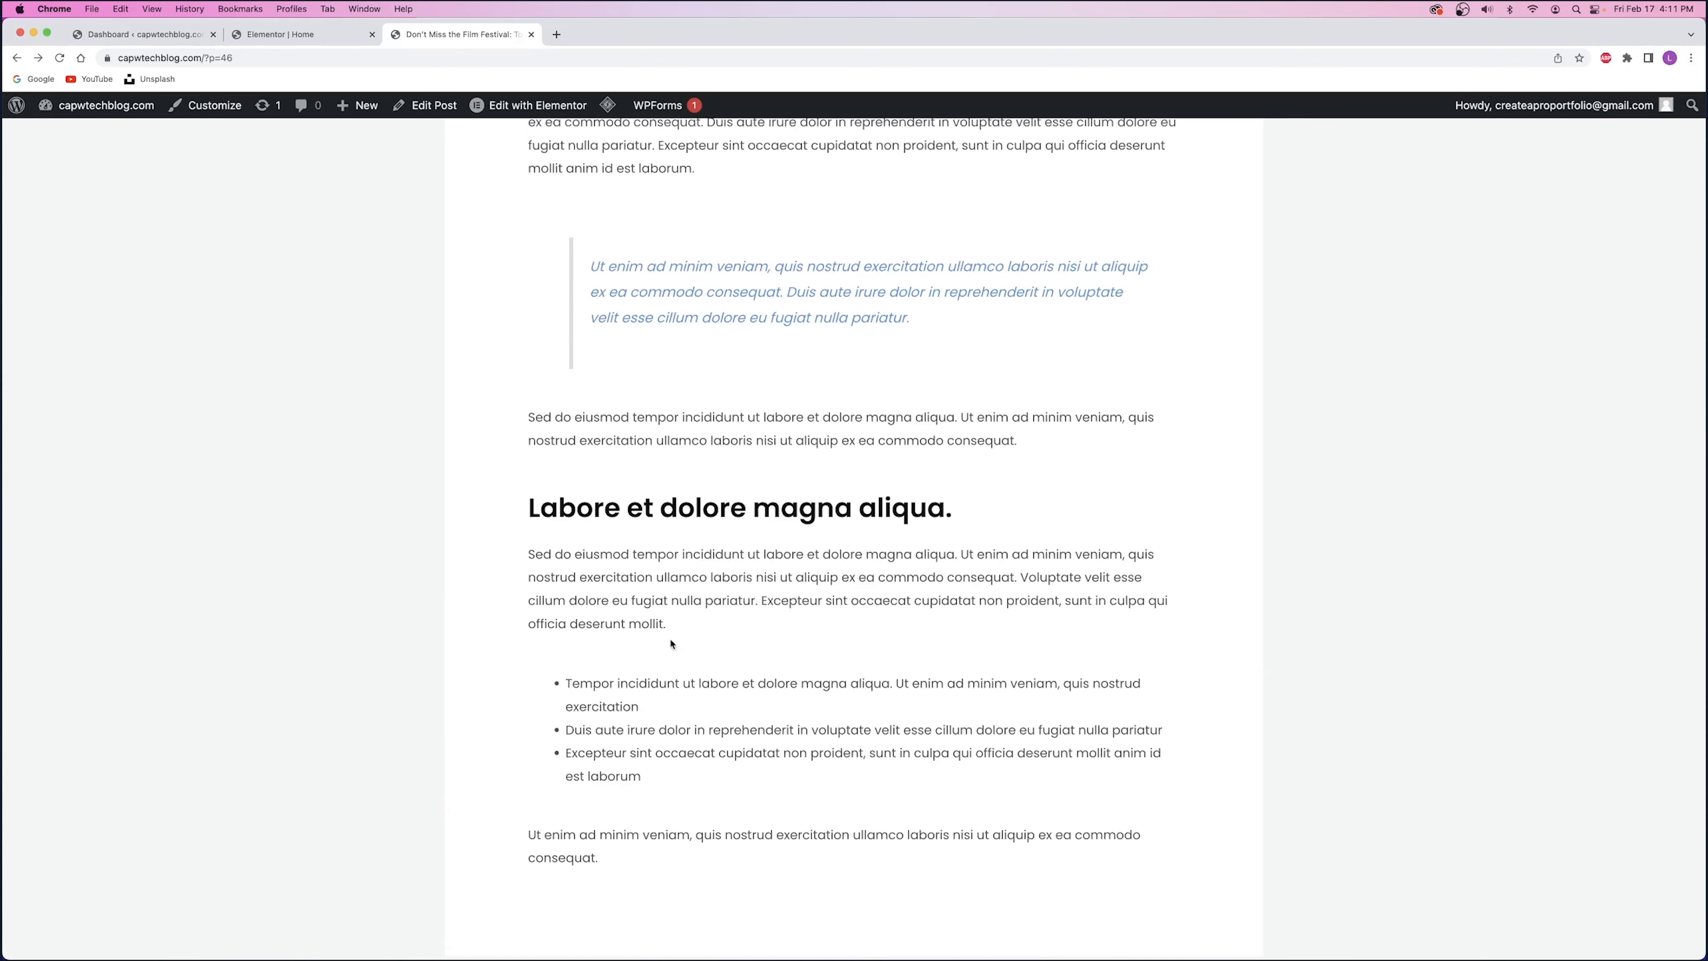
scroll(606, 666, "down", 5)
scroll(600, 670, "down", 9)
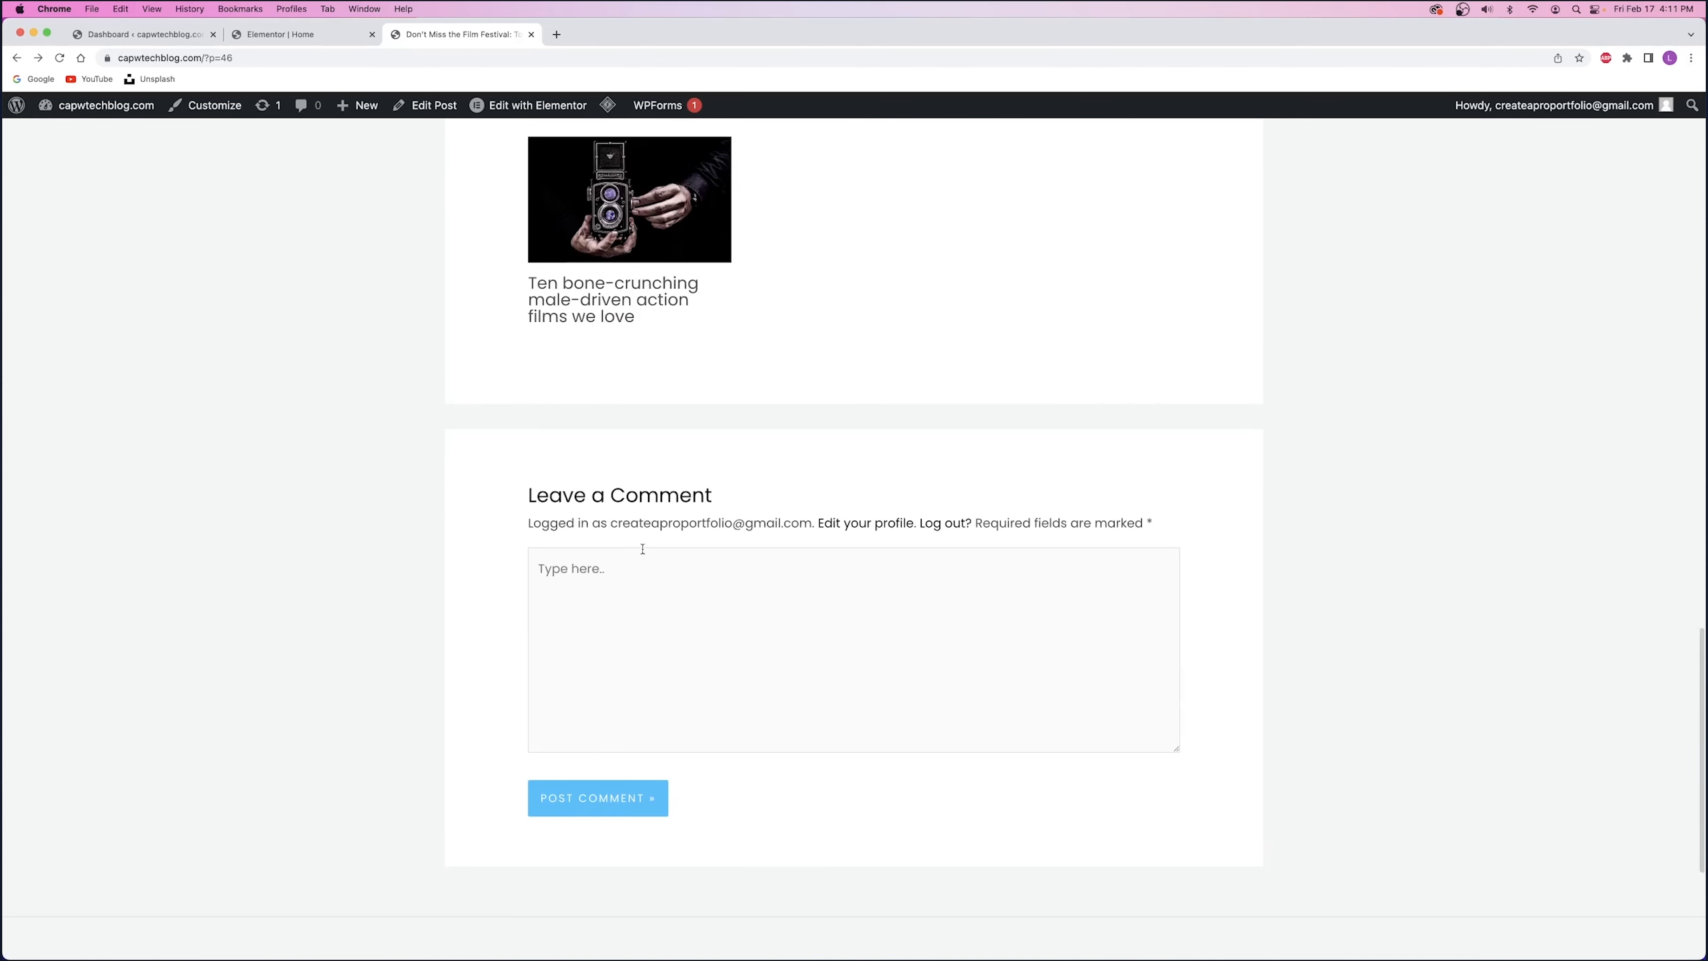
scroll(717, 750, "up", 20)
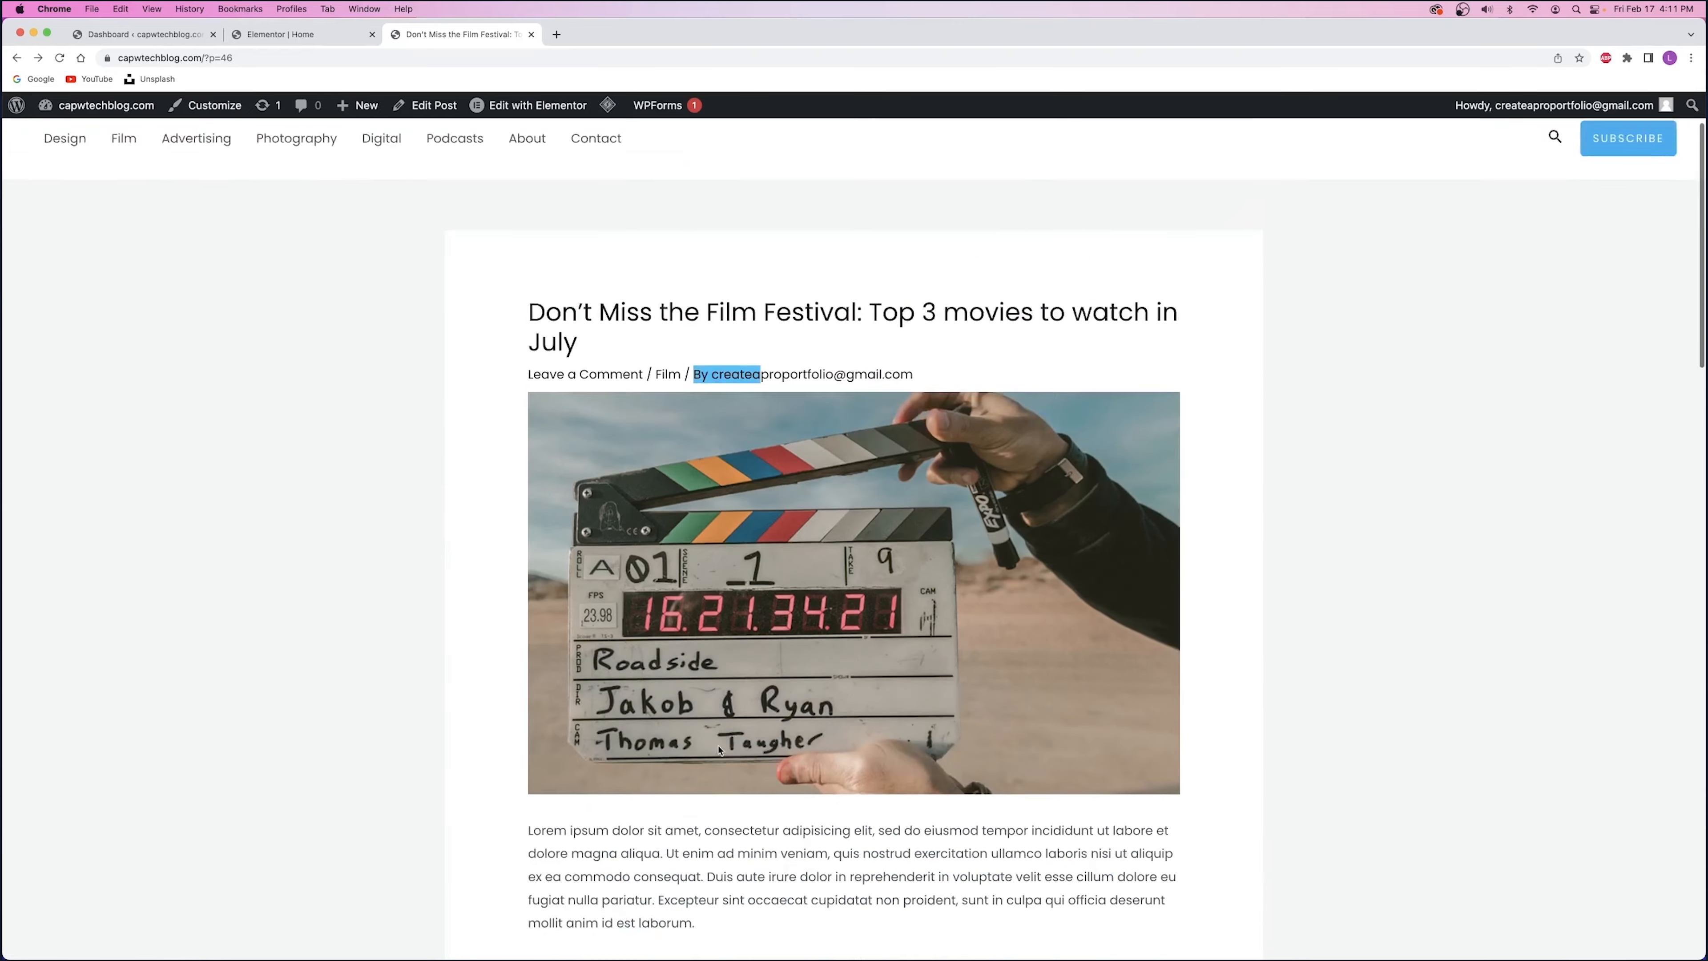
left_click(17, 58)
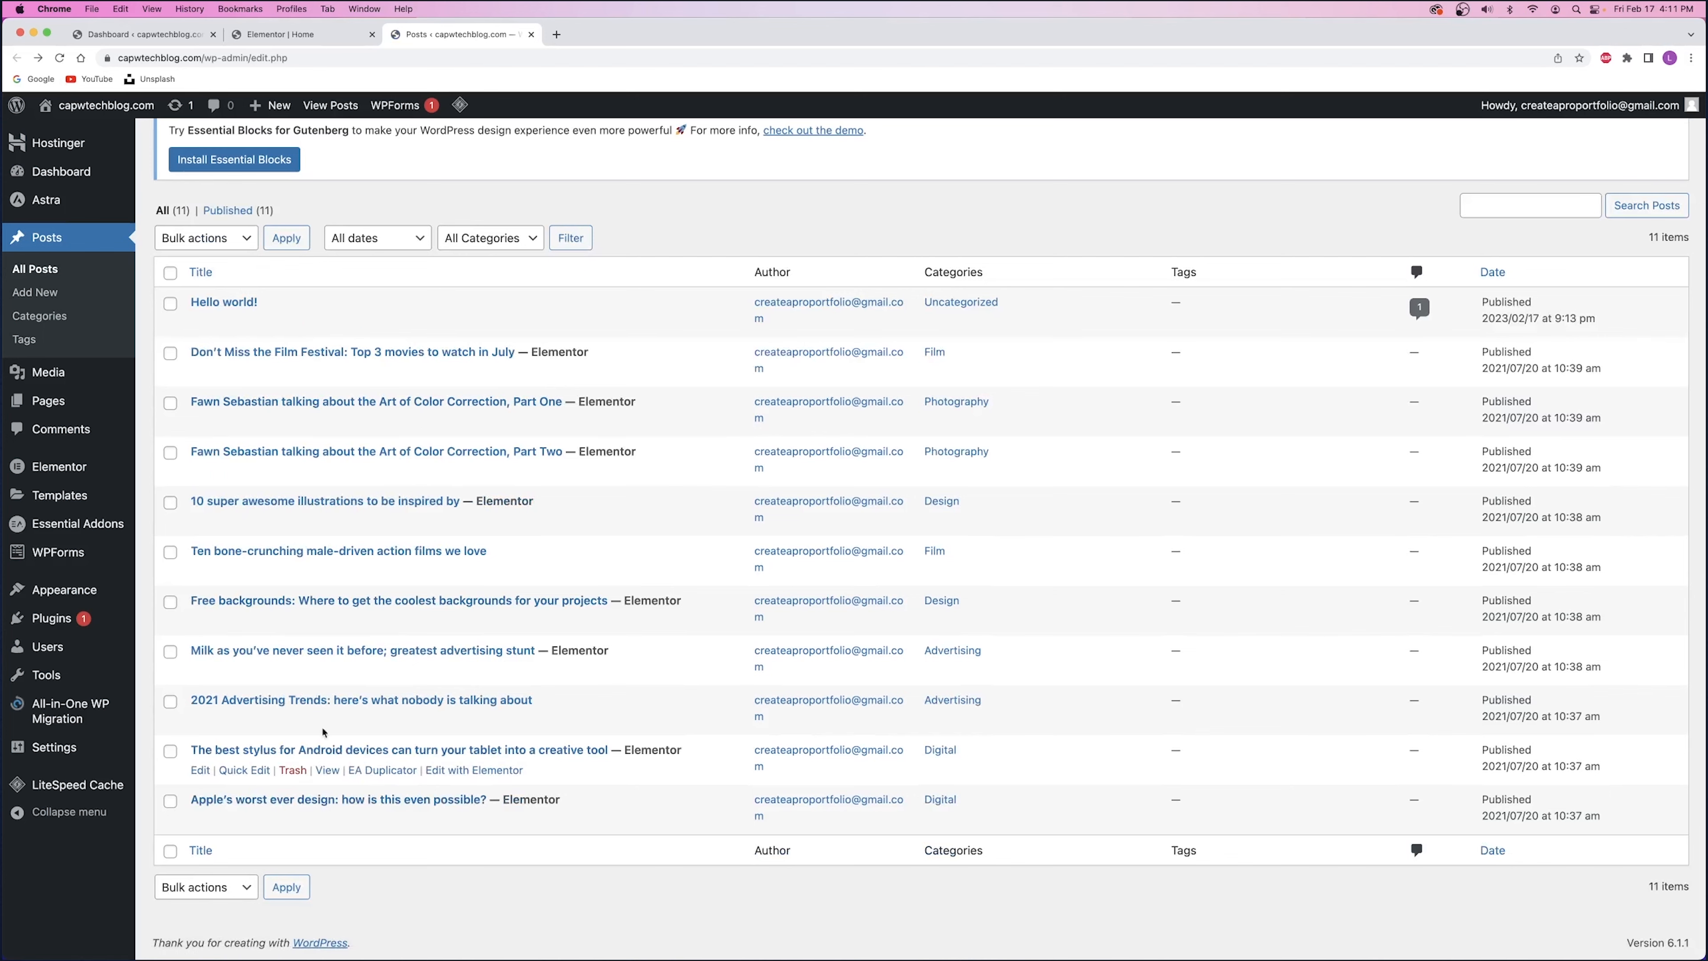
- Compare the posts list with the posts displayed in the home page timeline, especially "Hello world!"
left_click(270, 34)
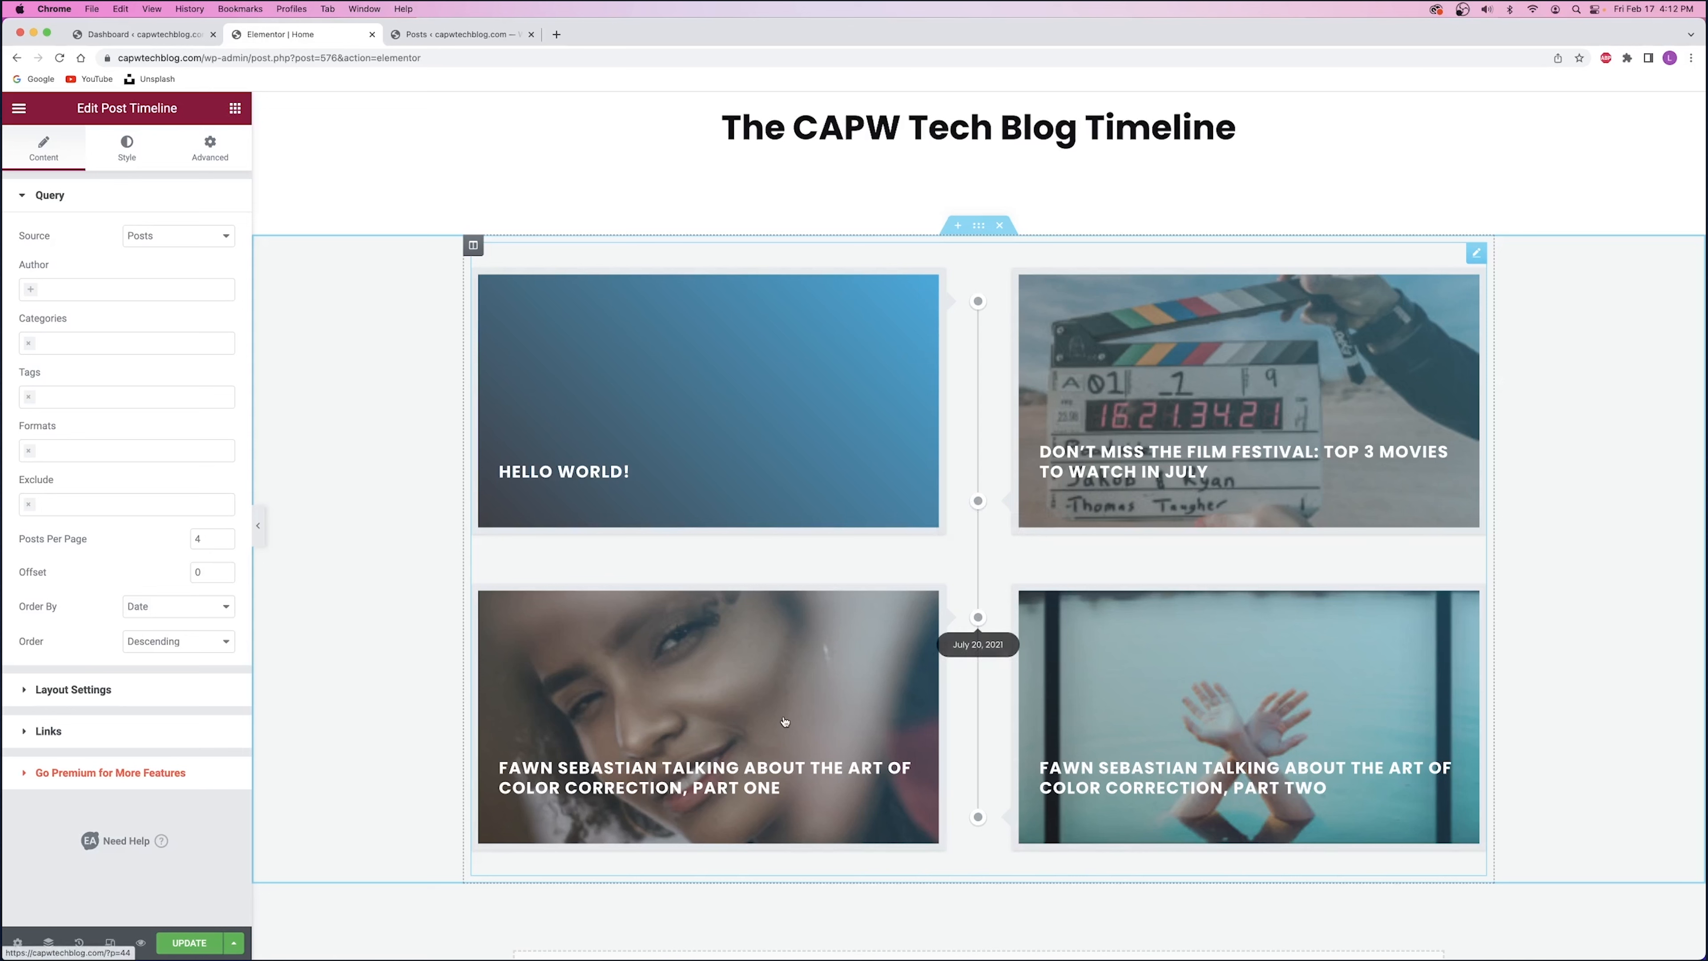
left_click(425, 37)
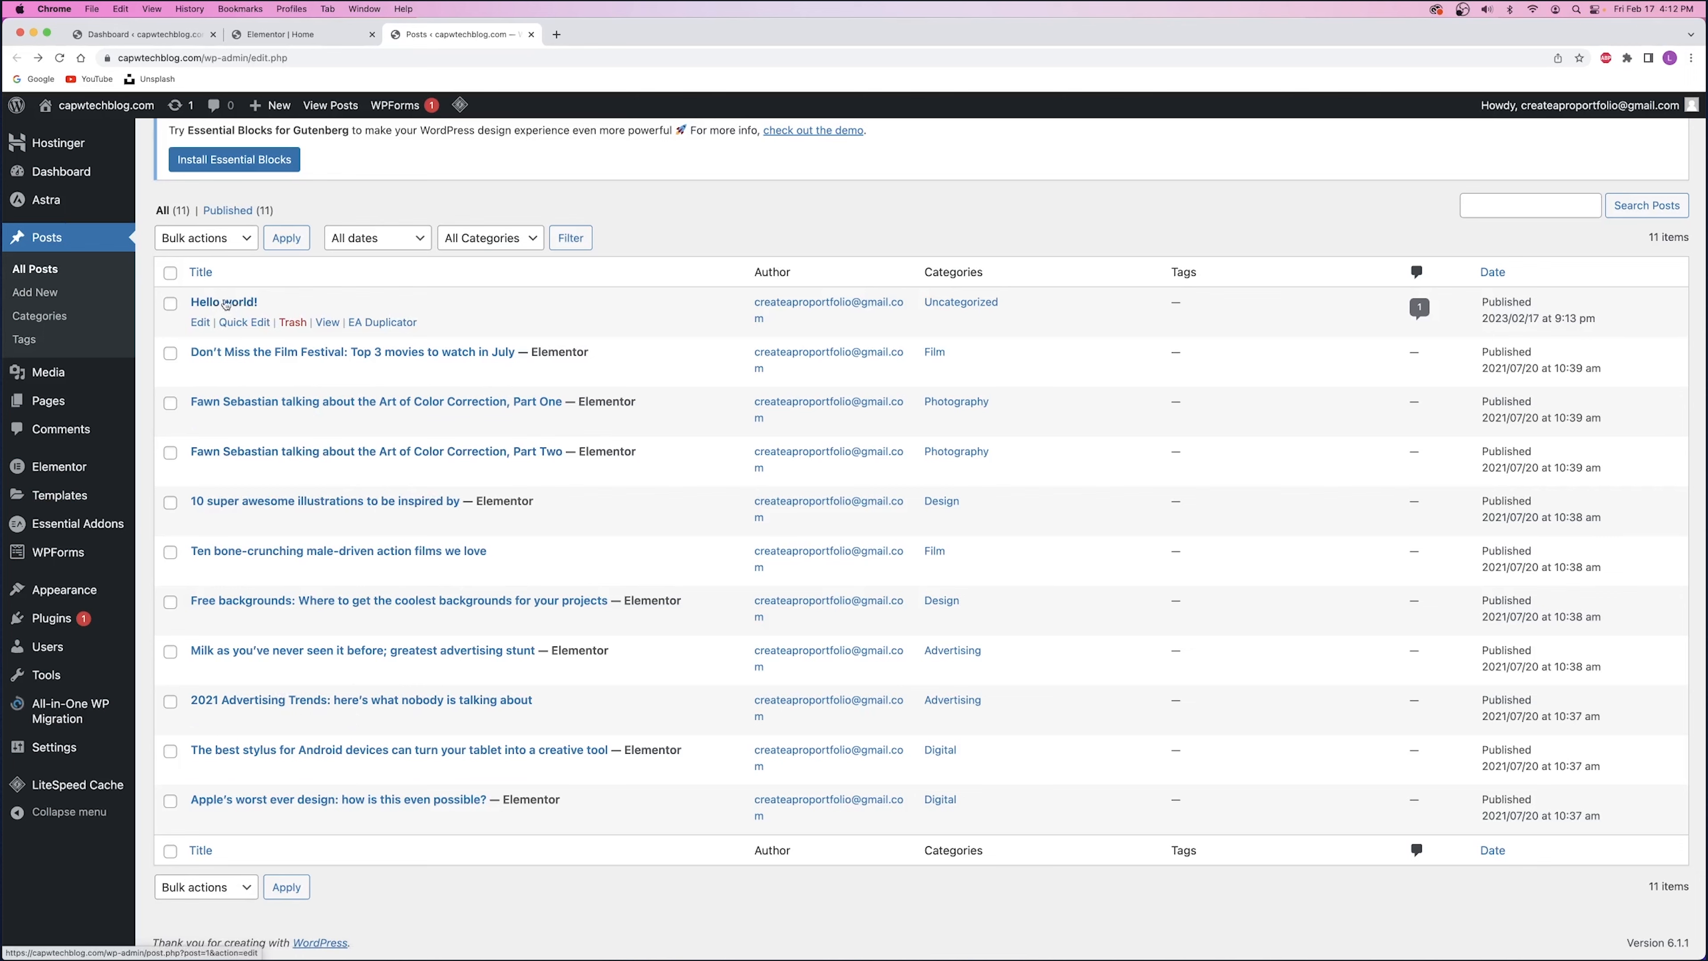
left_click(289, 33)
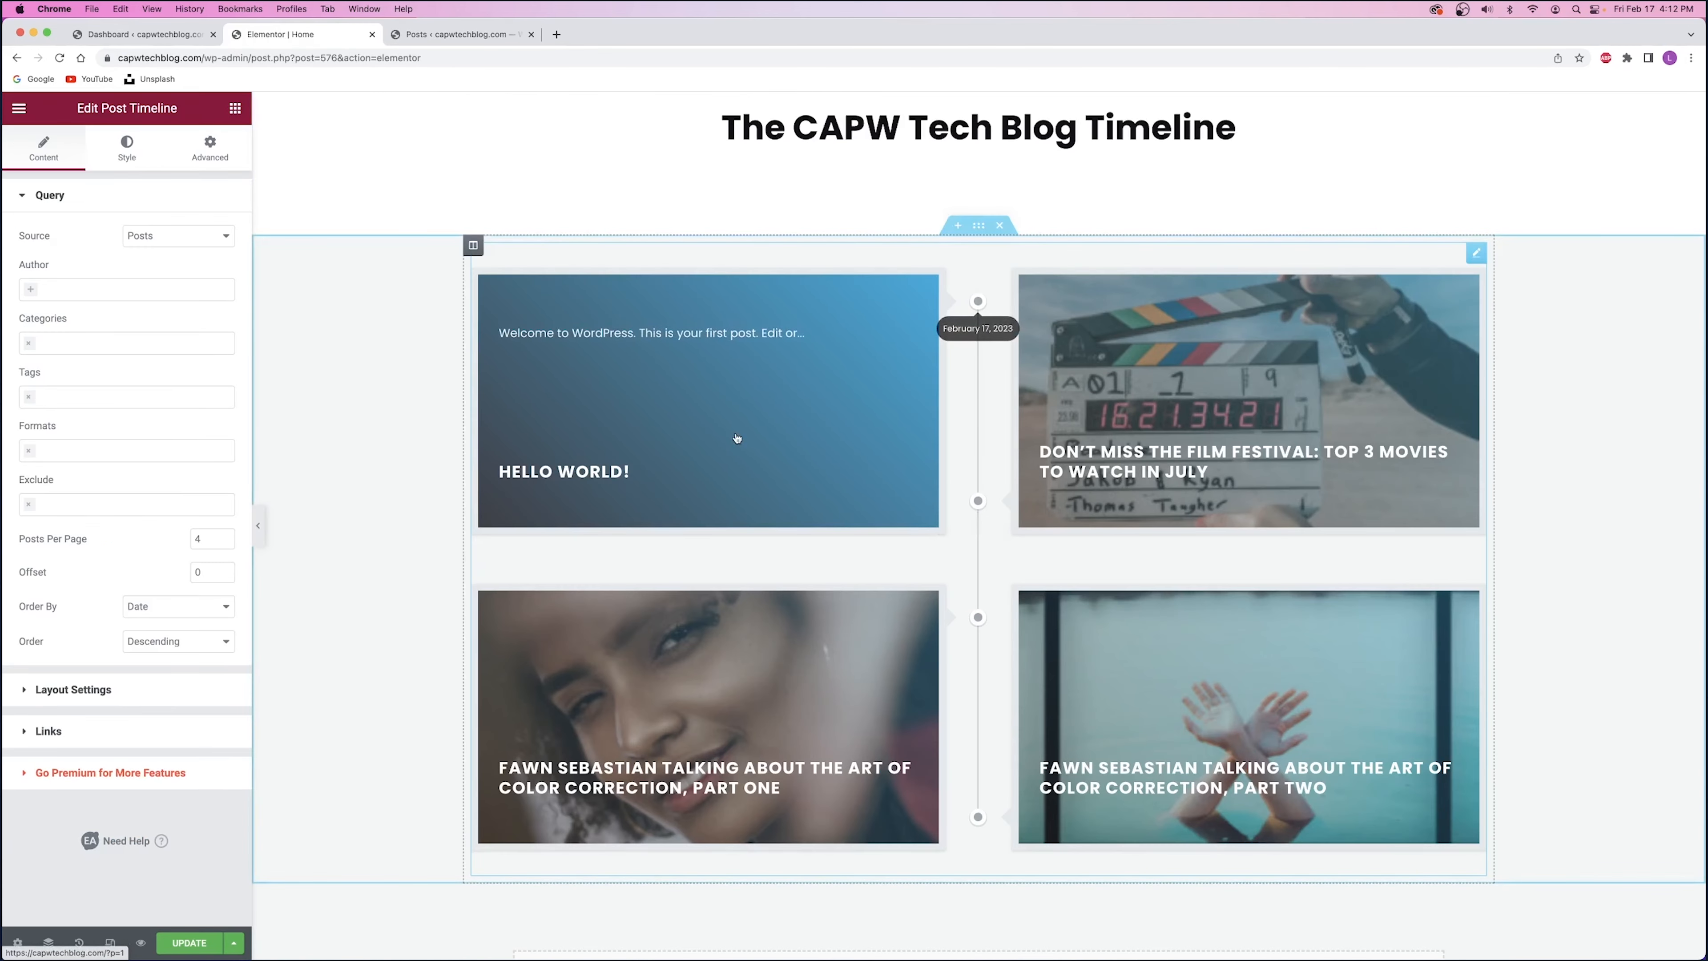
left_click(438, 34)
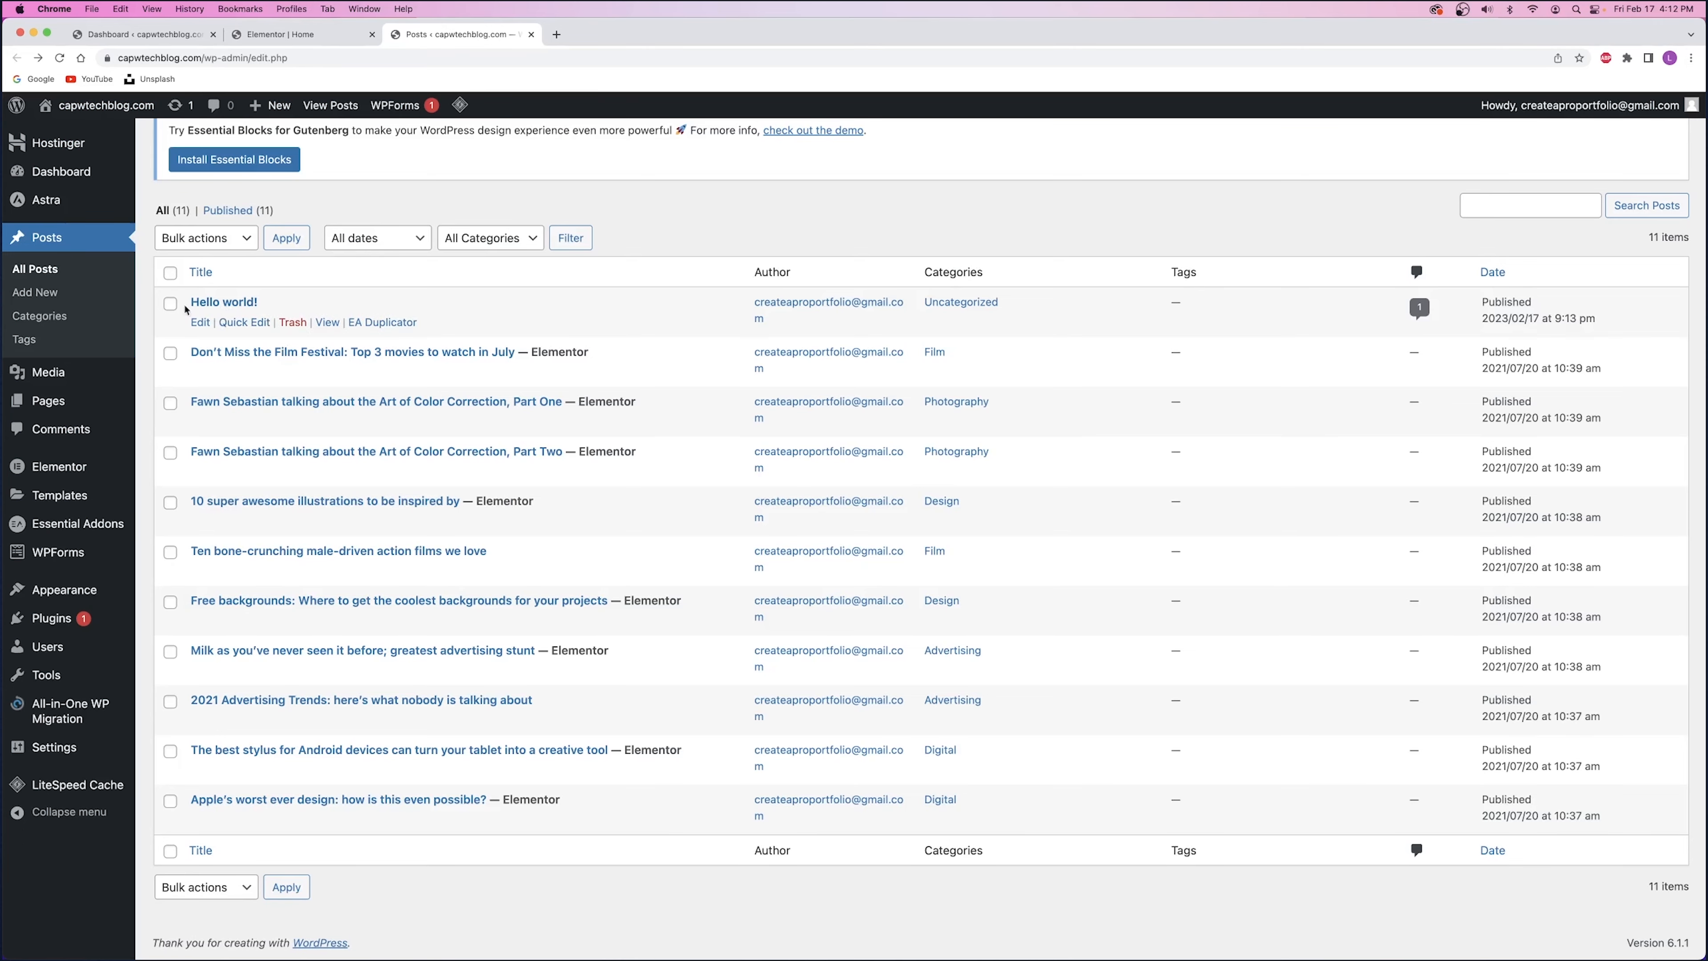
- View the "Hello world!" post on the site, return to the posts list and move that post to the Trash
left_click(328, 322)
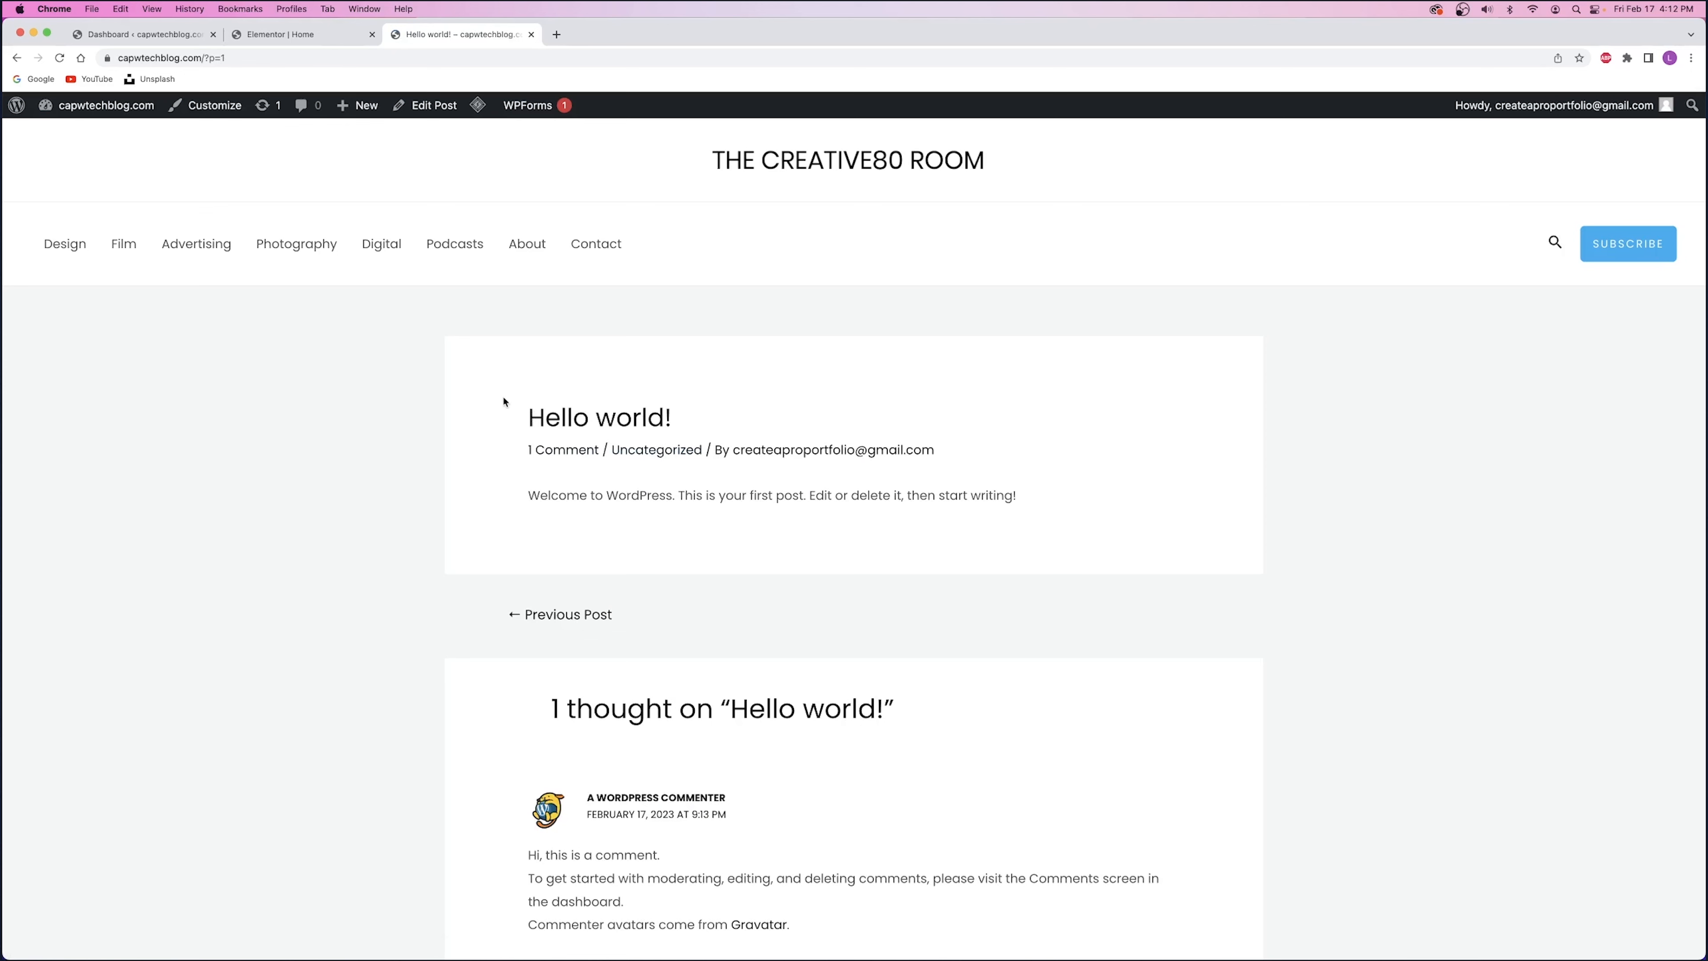
left_click_drag(503, 400, 777, 510)
key("super+Left")
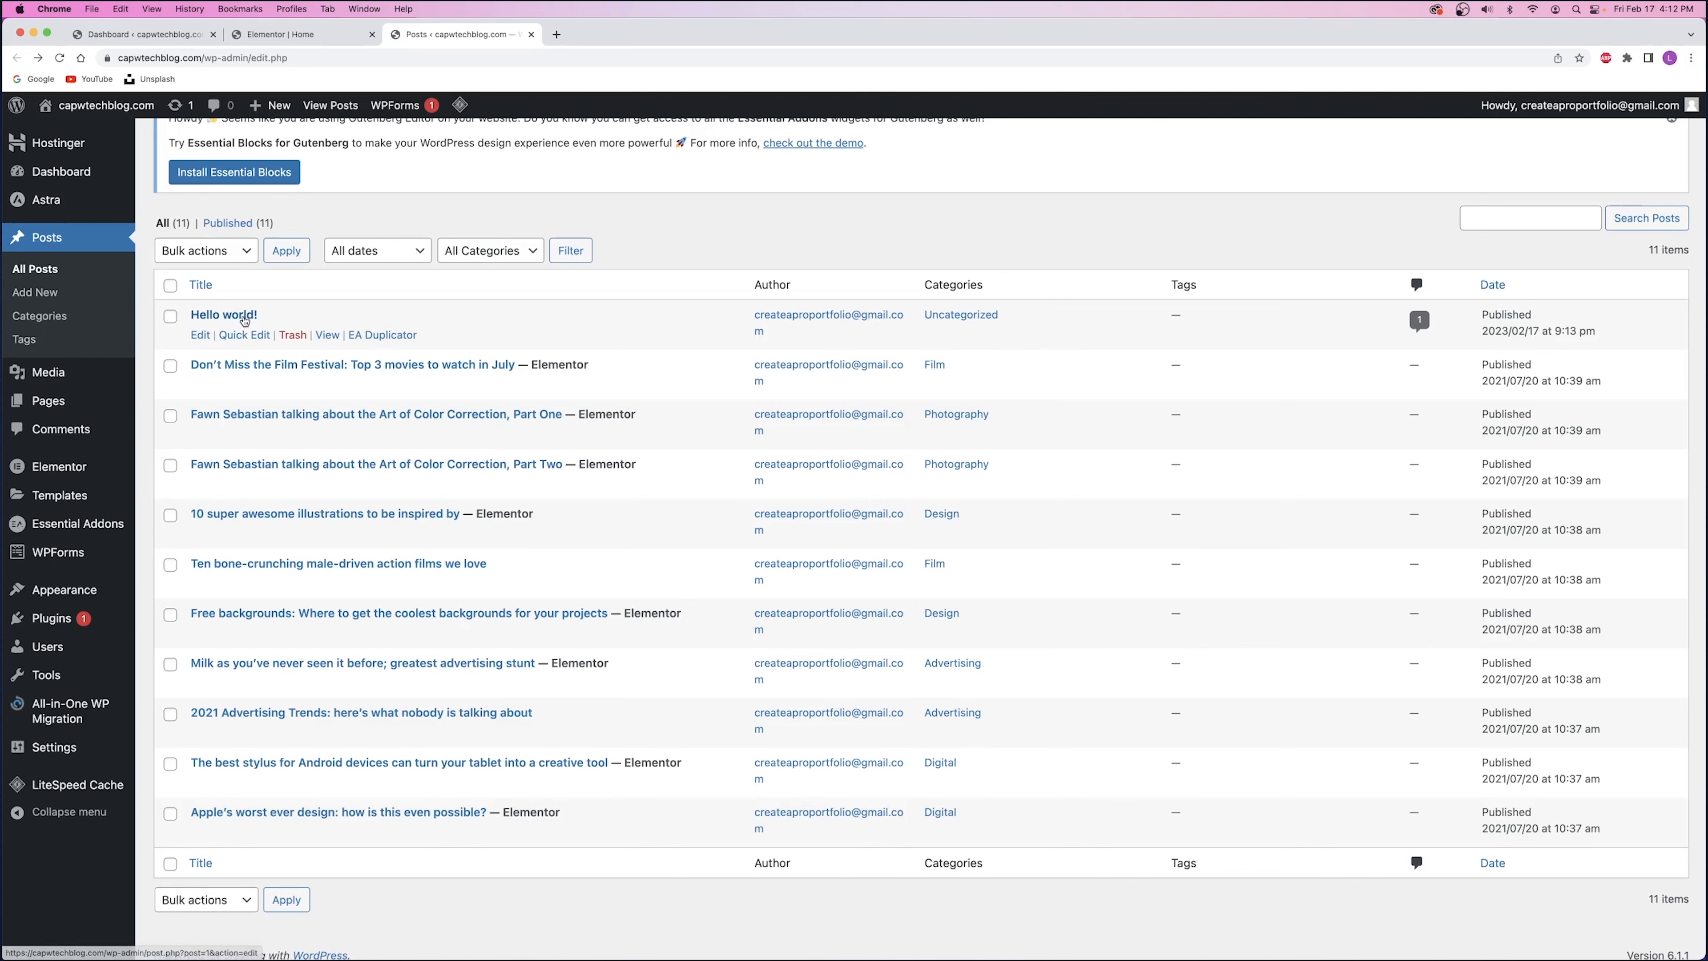
left_click(290, 336)
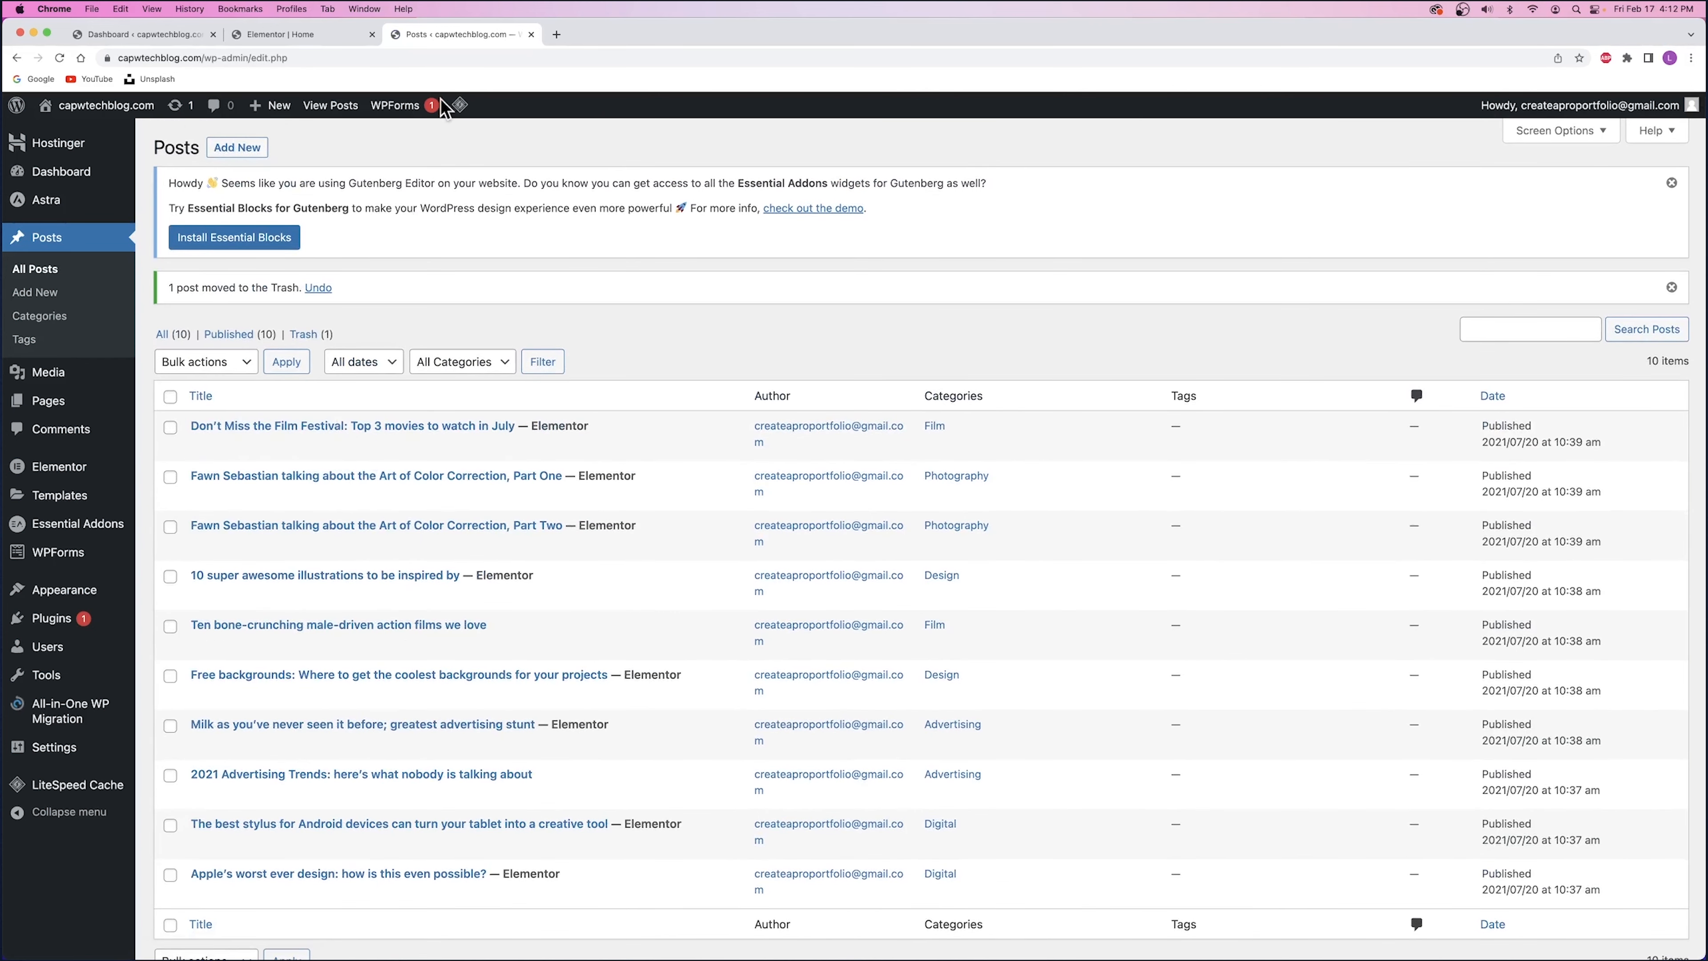
- Close the posts list tab, update the home page, and reload the Elementor editor to check the refreshed timeline
left_click(307, 38)
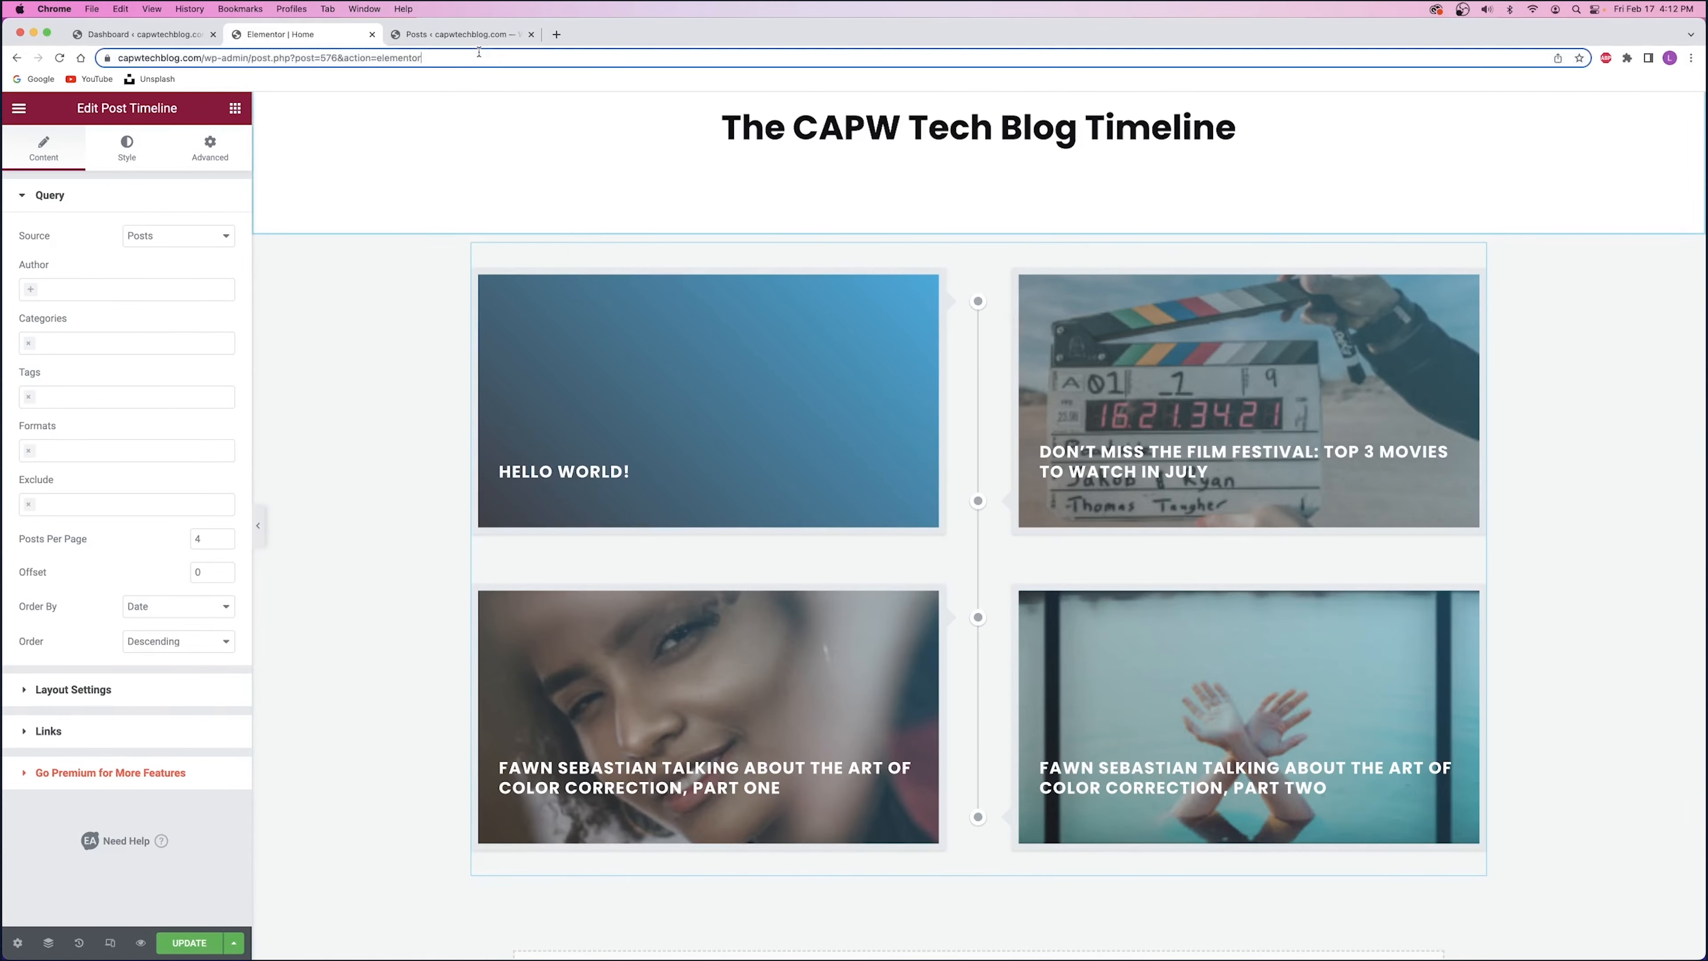
left_click(438, 38)
scroll(469, 336, "down", 2)
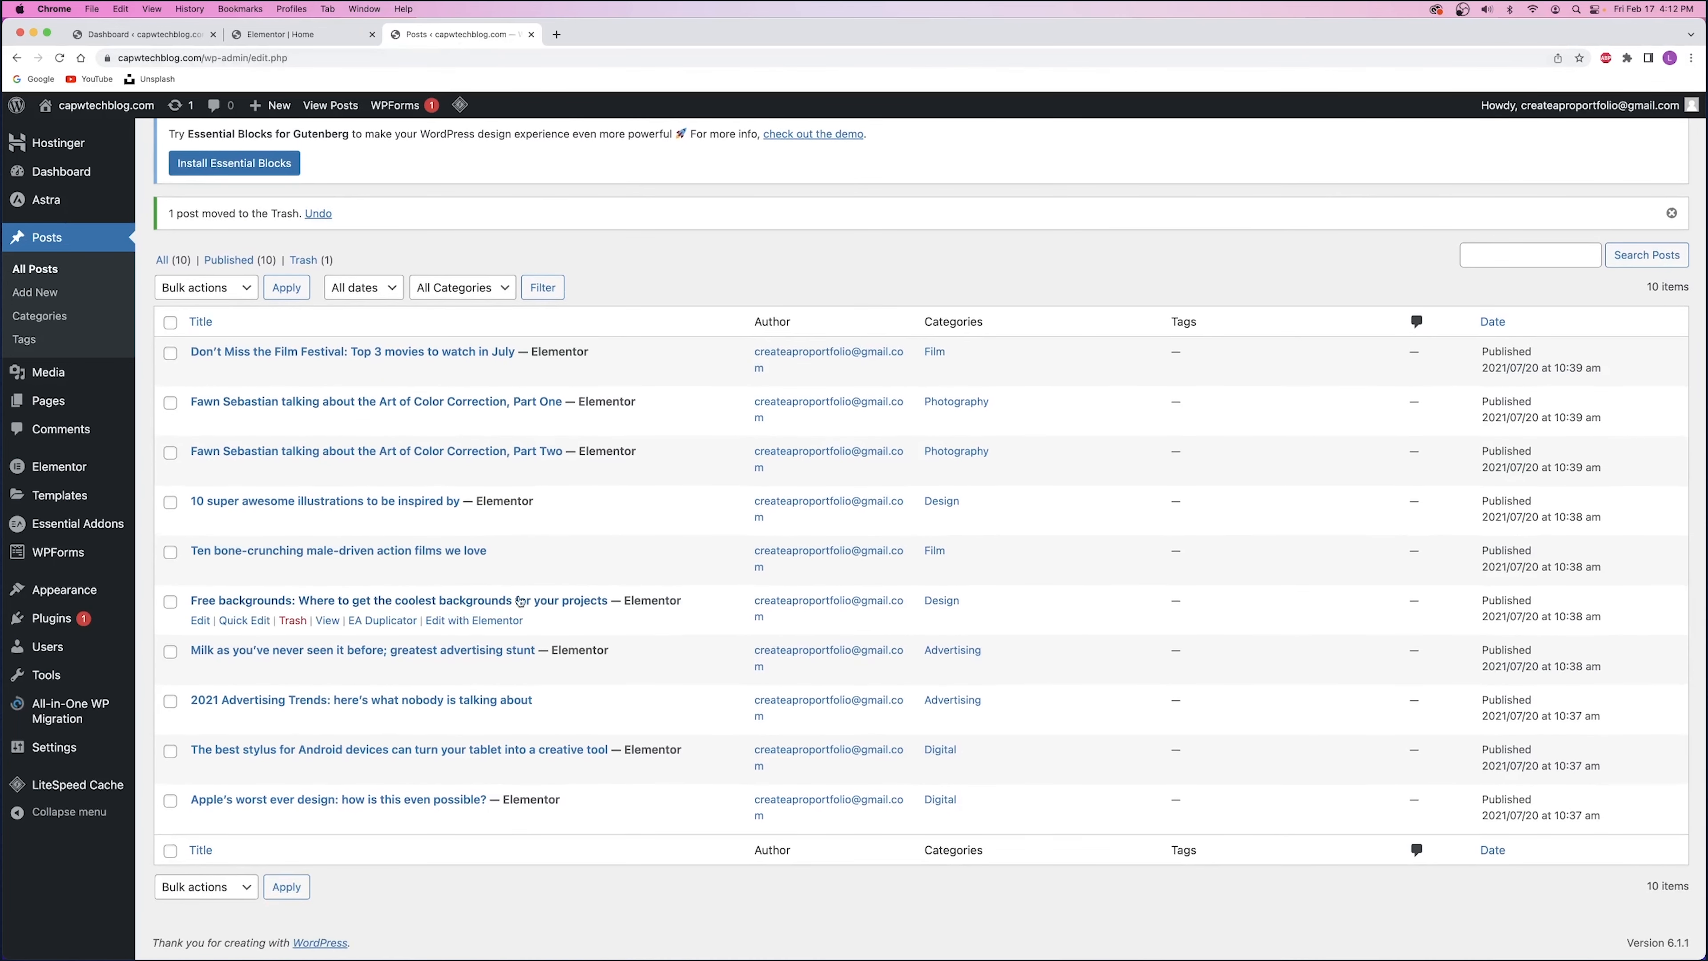
left_click(530, 36)
left_click(204, 945)
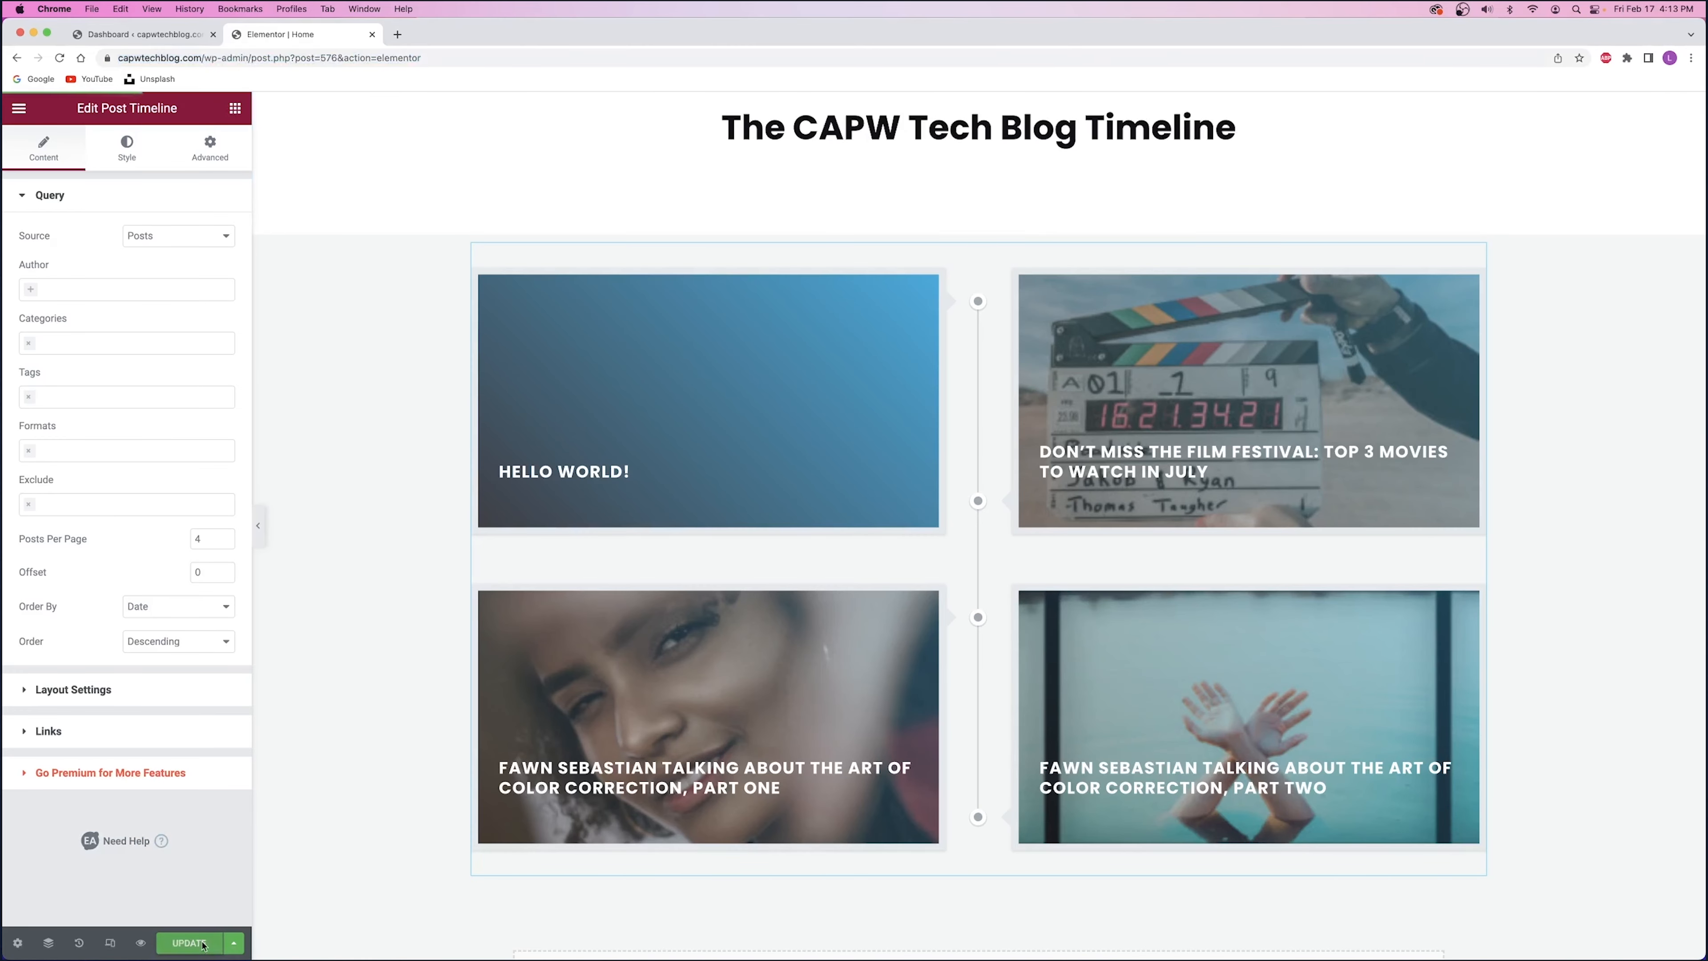
left_click(59, 58)
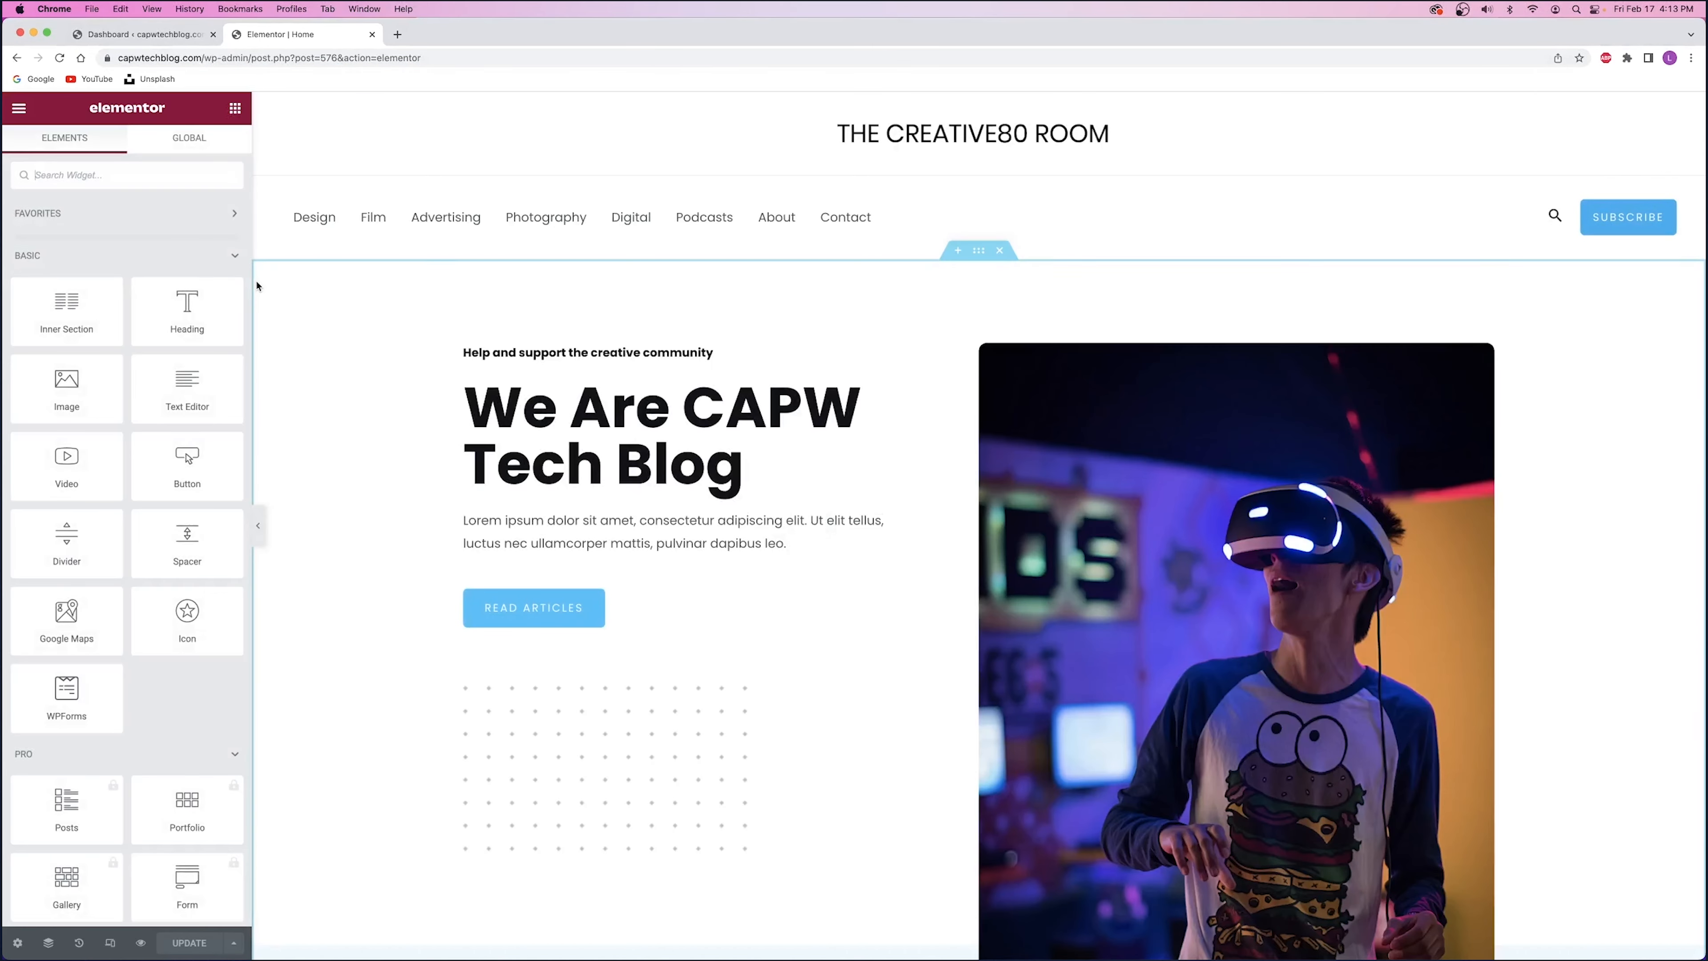
scroll(748, 402, "down", 20)
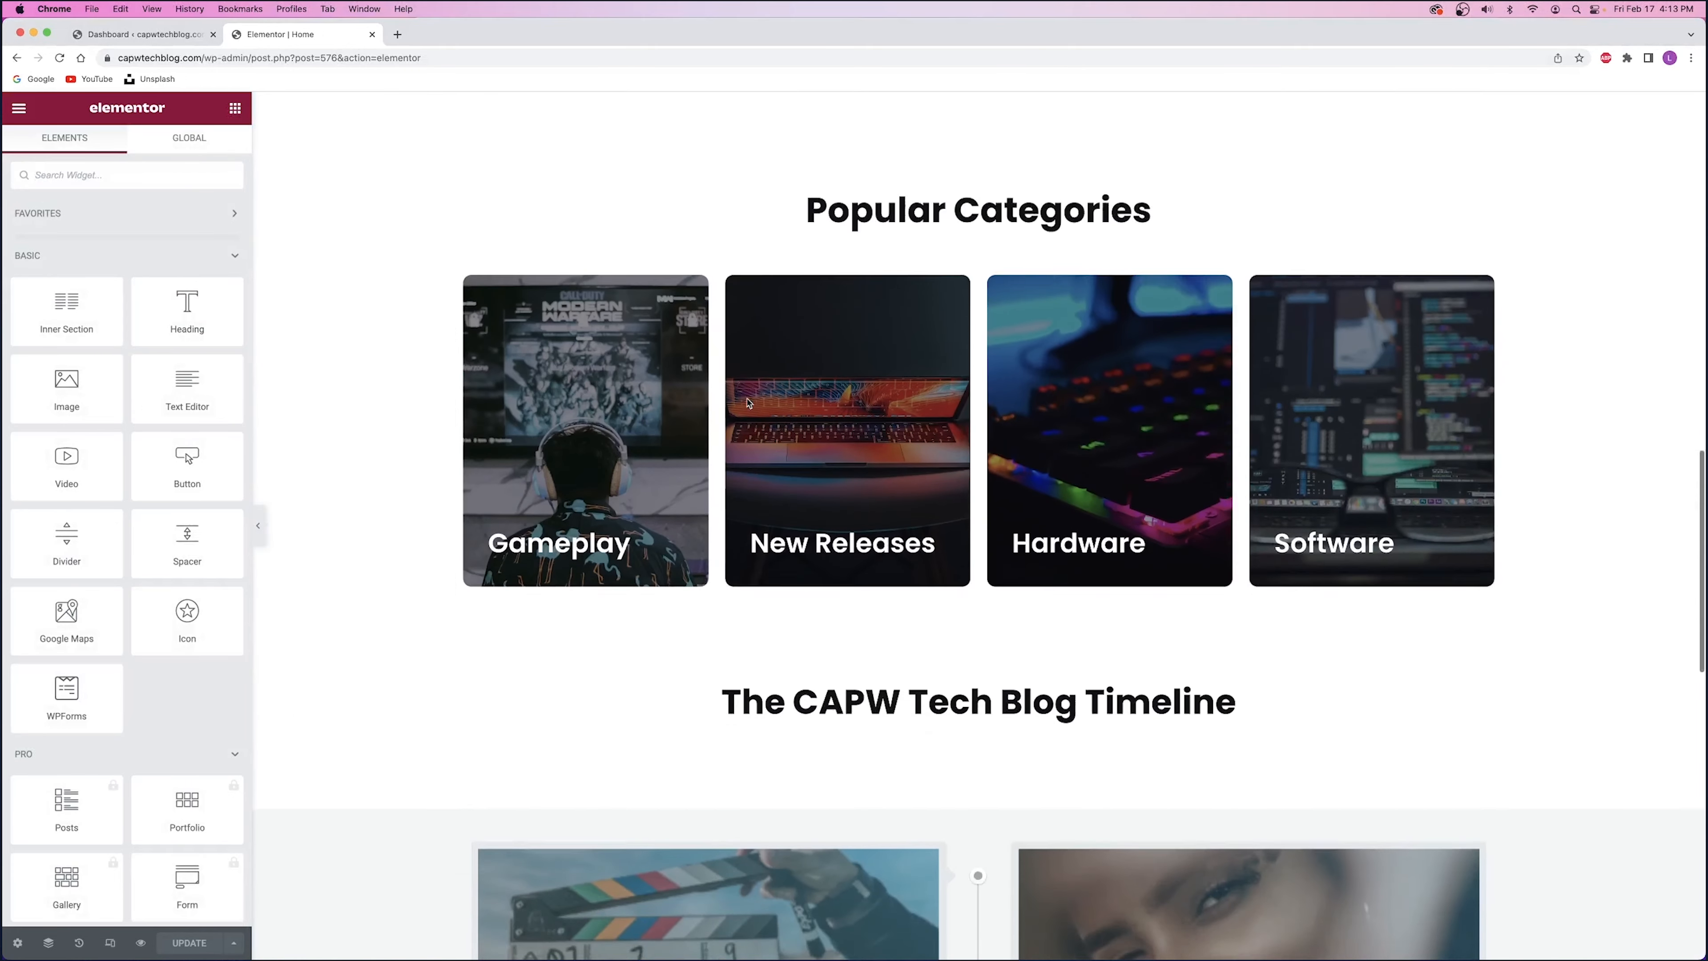
scroll(747, 402, "down", 2)
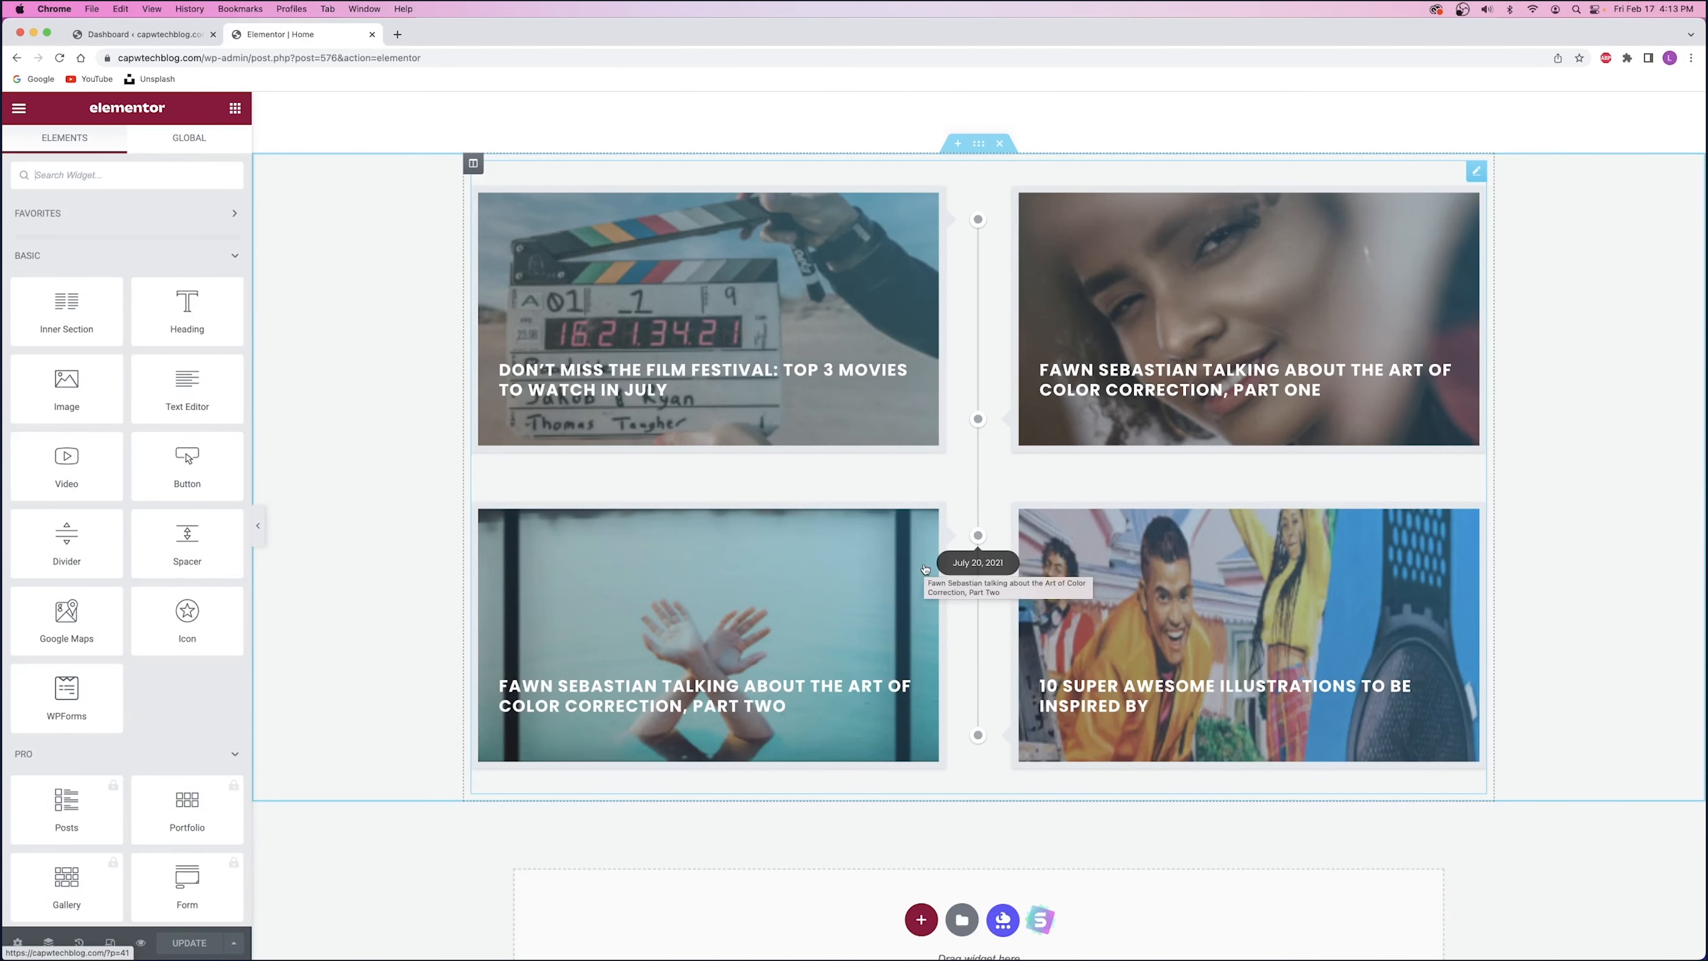
- Duplicate the "The CAPW Tech Blog Timeline" heading and place the copy directly below the post timeline
scroll(748, 510, "up", 10)
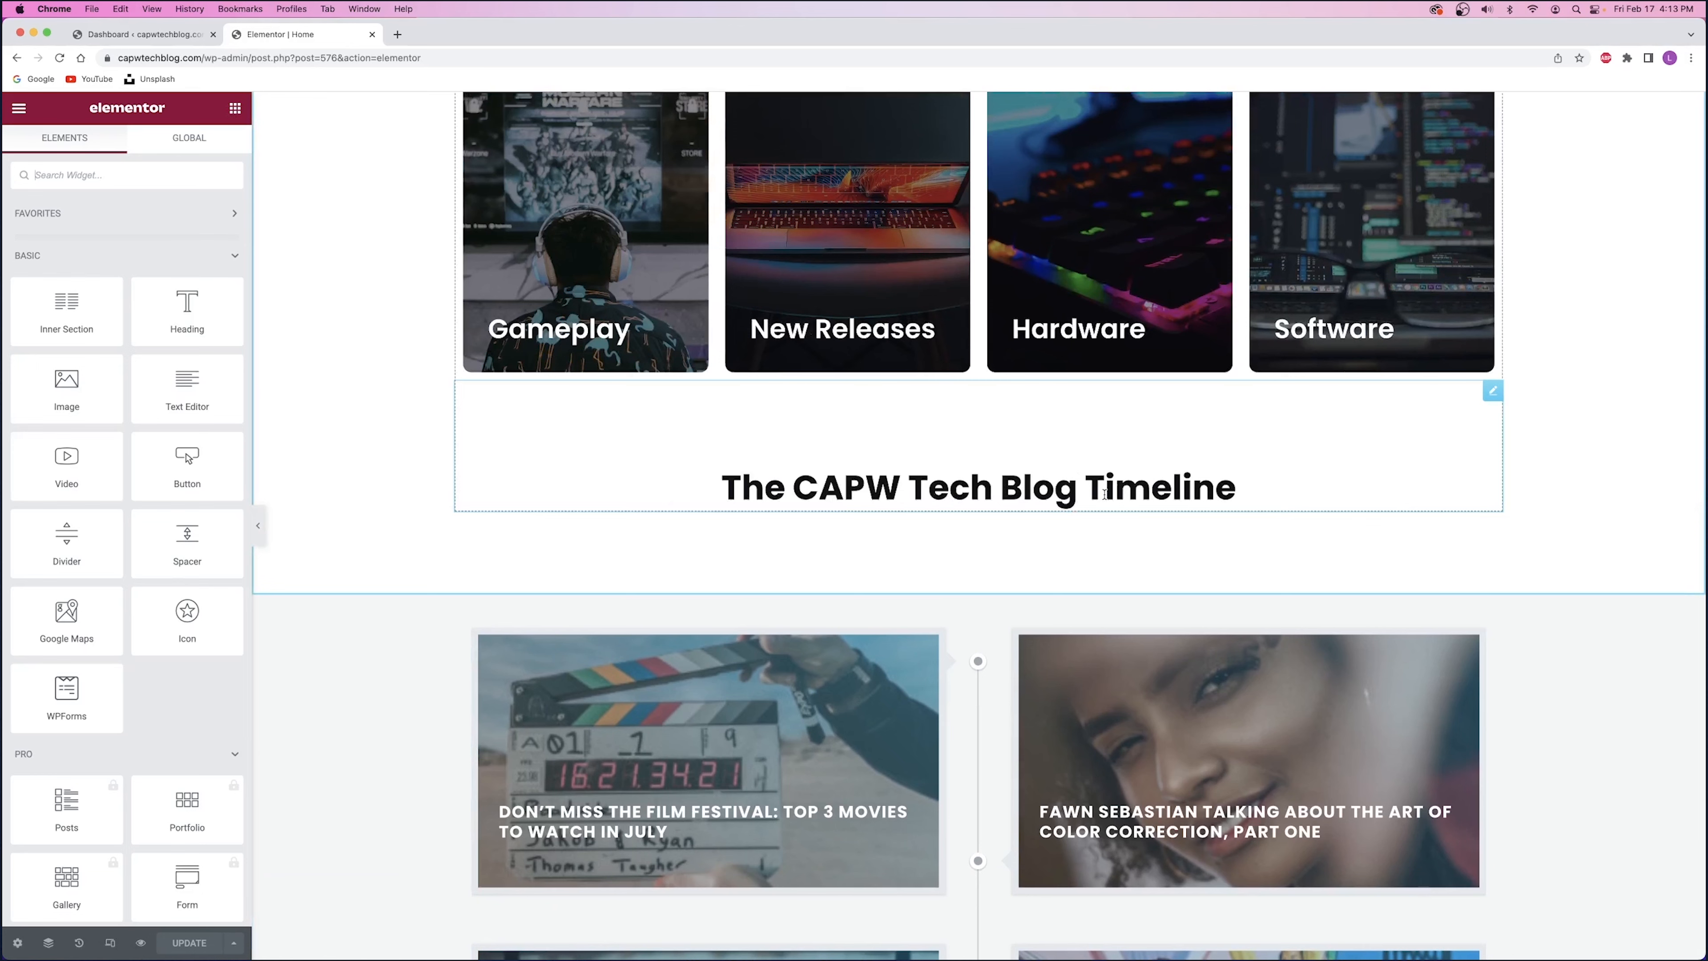
scroll(963, 471, "down", 9)
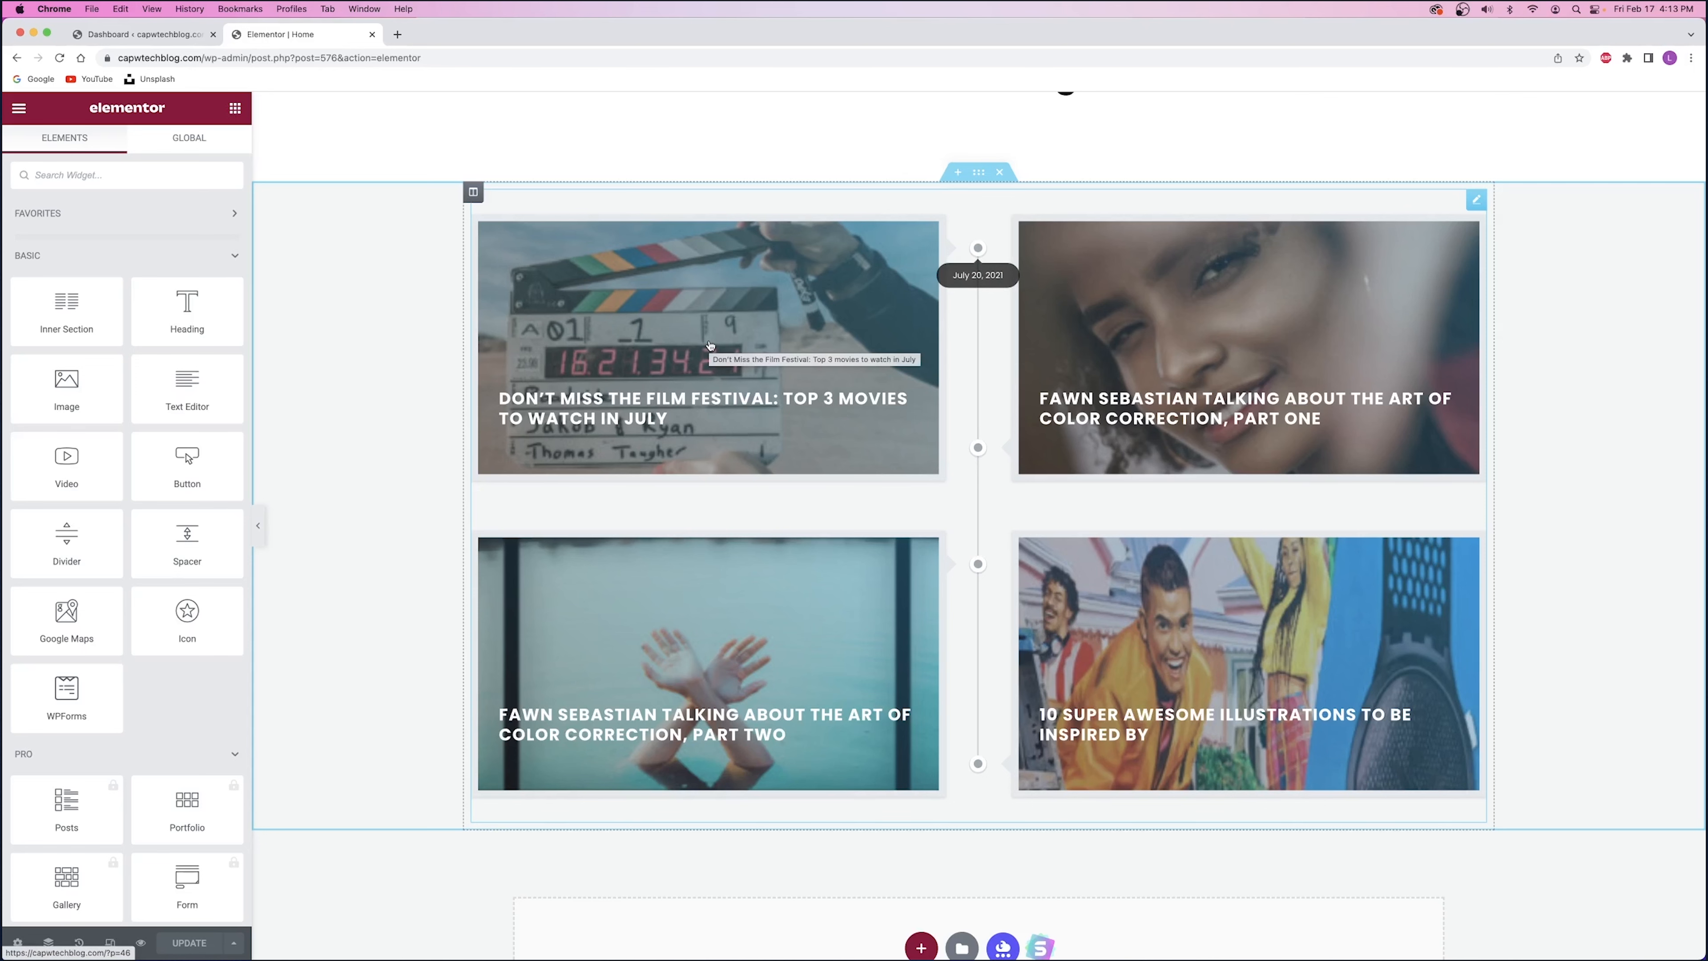
scroll(709, 345, "up", 5)
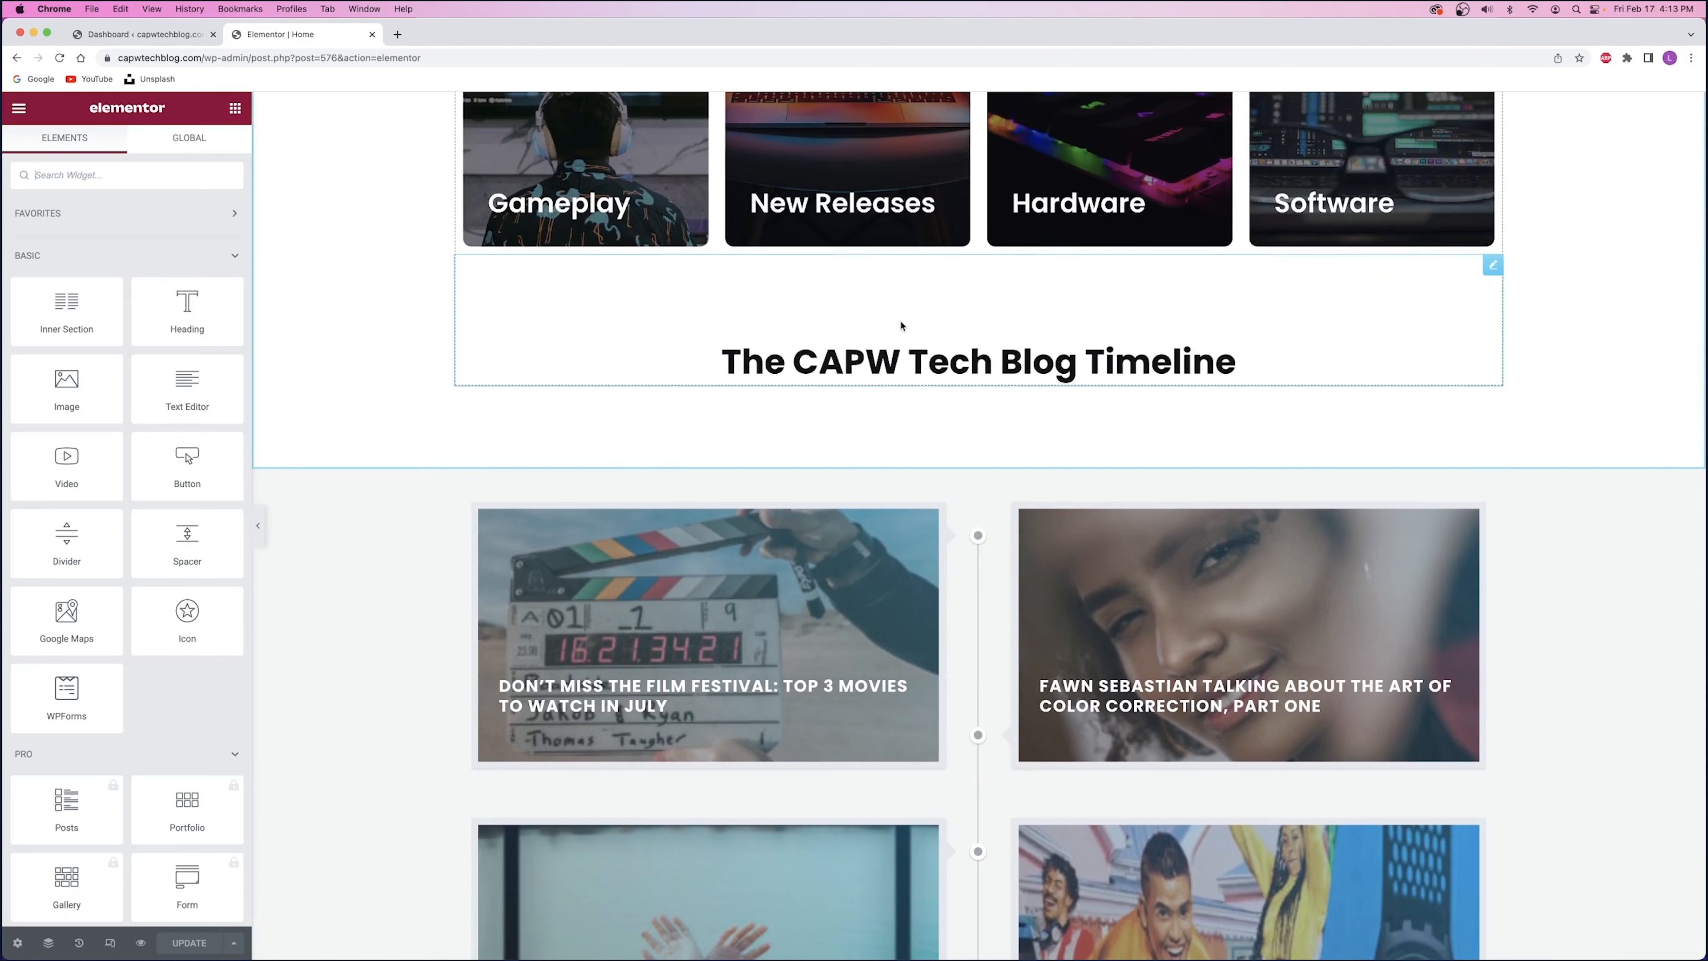
right_click(901, 326)
left_click(965, 360)
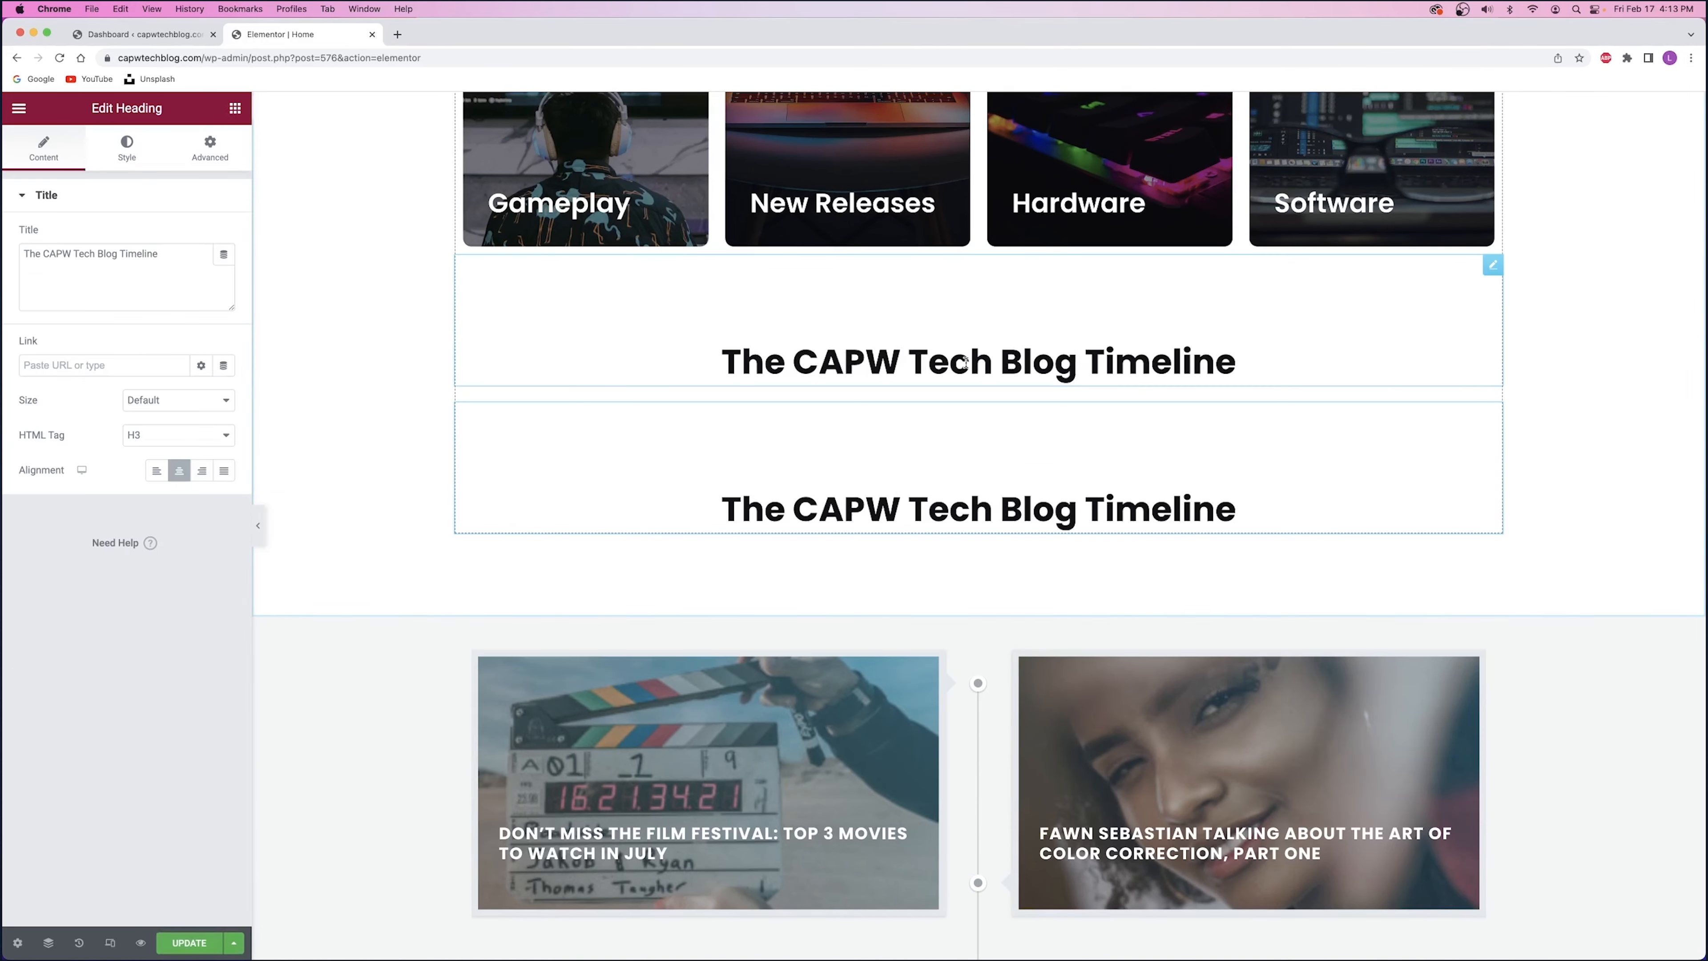
left_click_drag(965, 360, 987, 672)
scroll(987, 672, "down", 6)
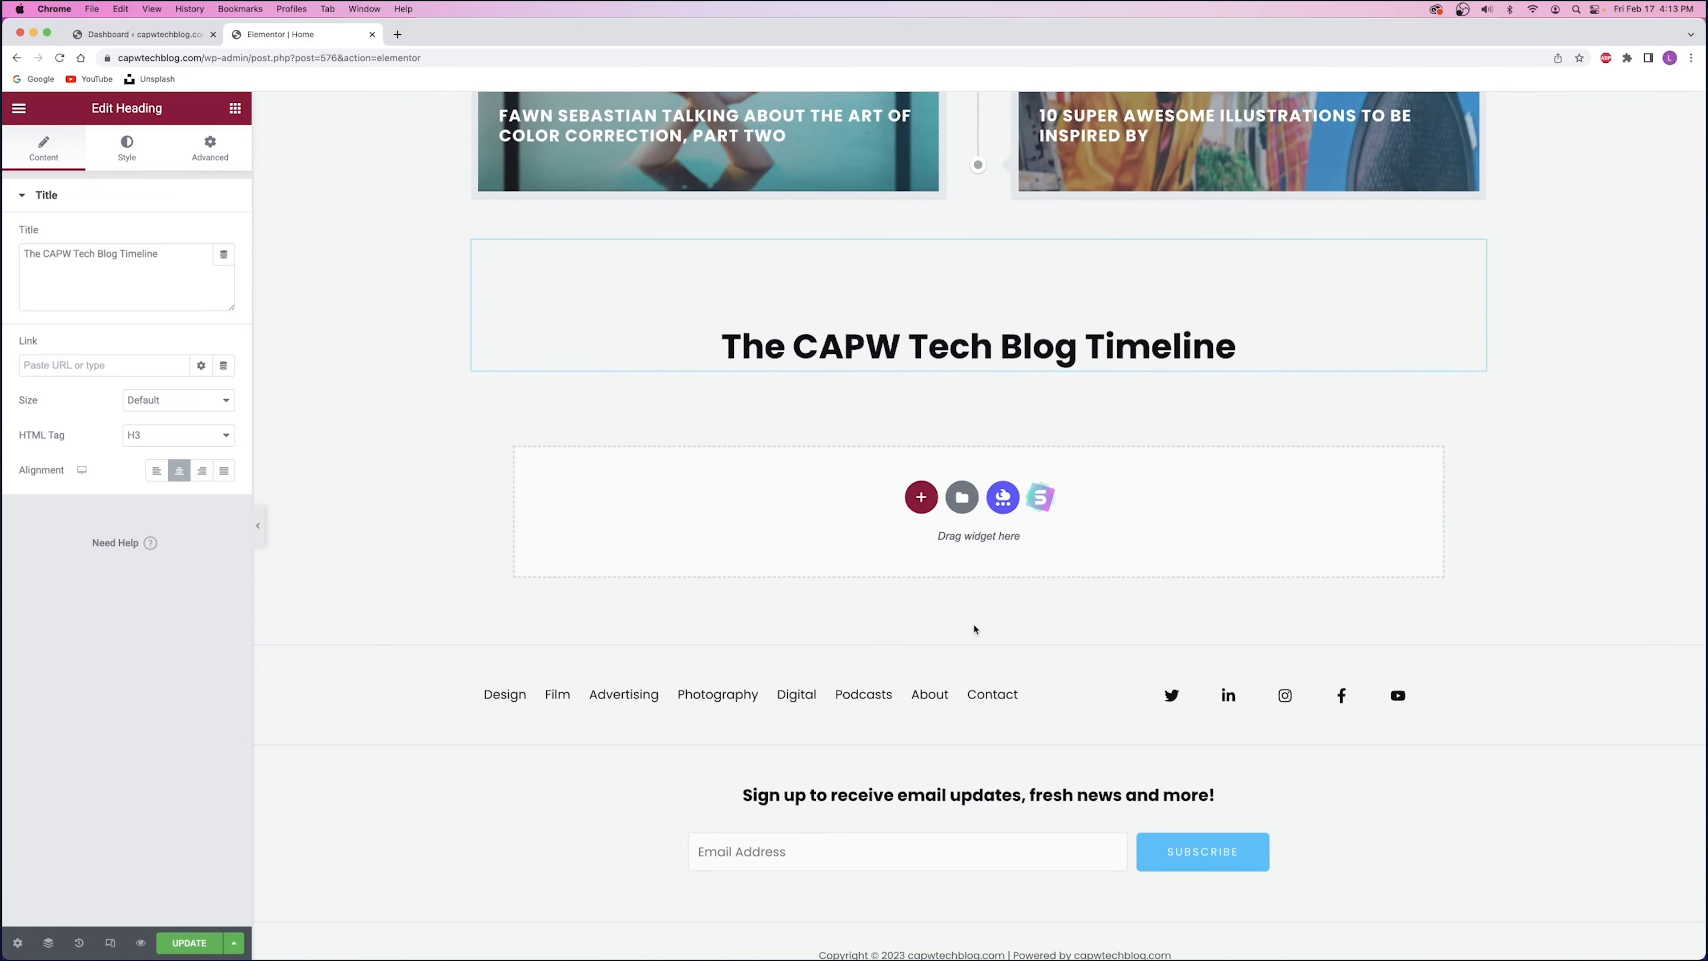
- Add a single-column section below the copied heading and insert a Post Grid widget into it
left_click(921, 500)
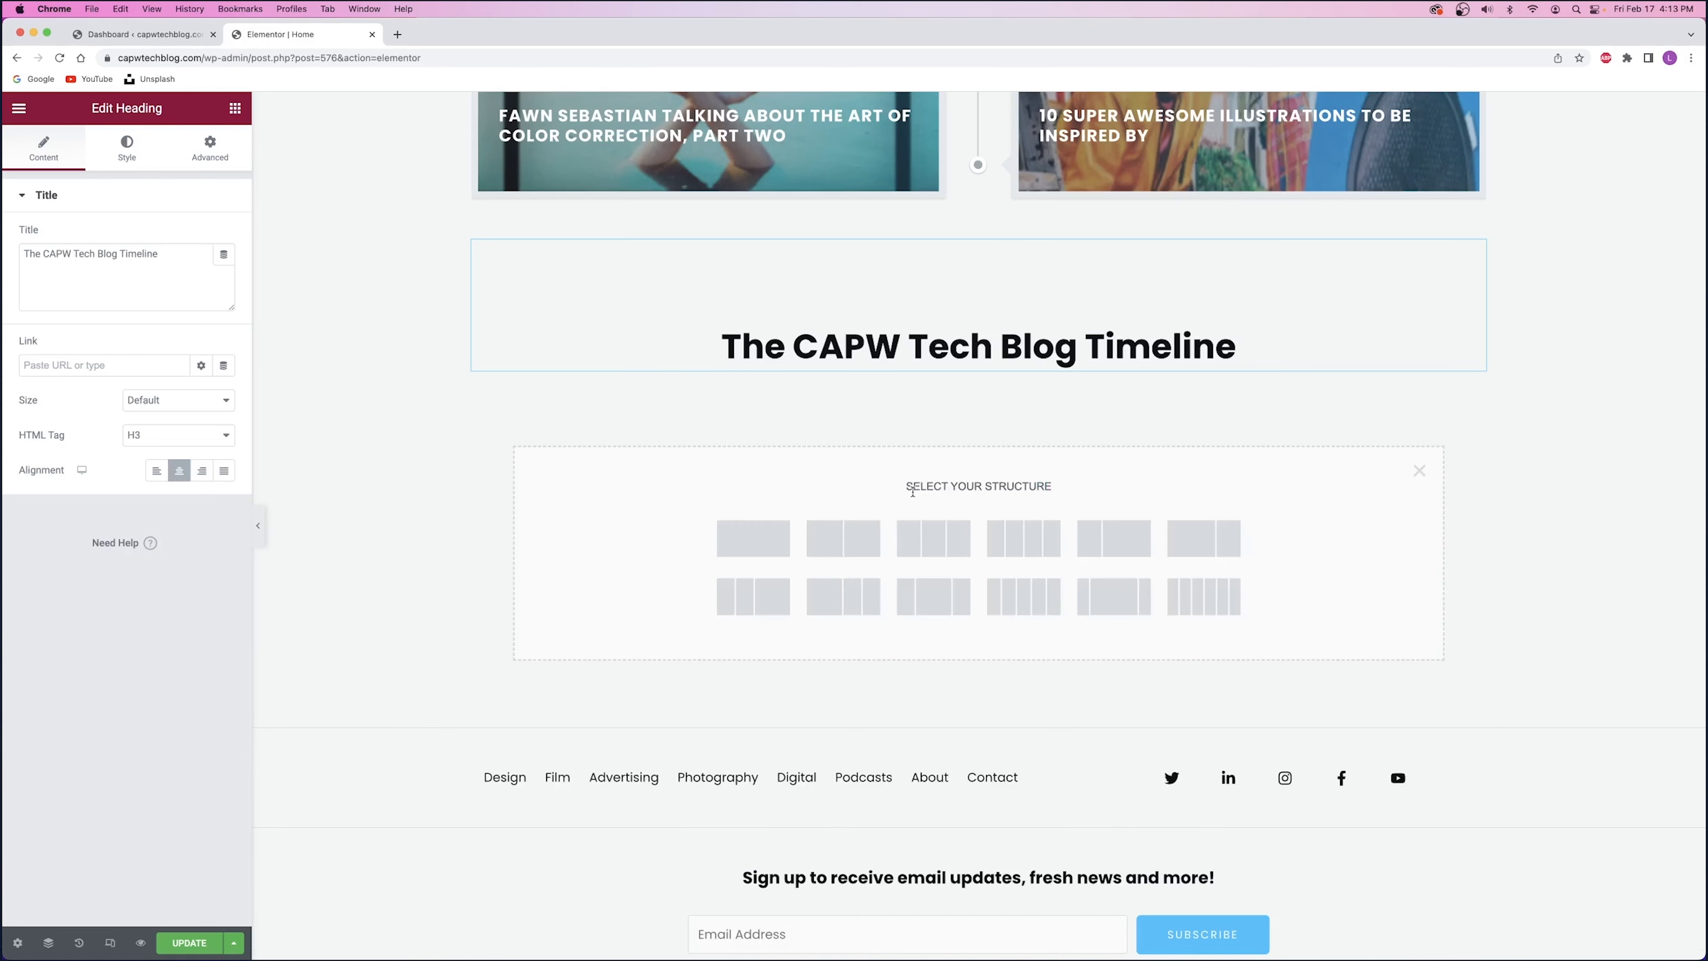
left_click(753, 538)
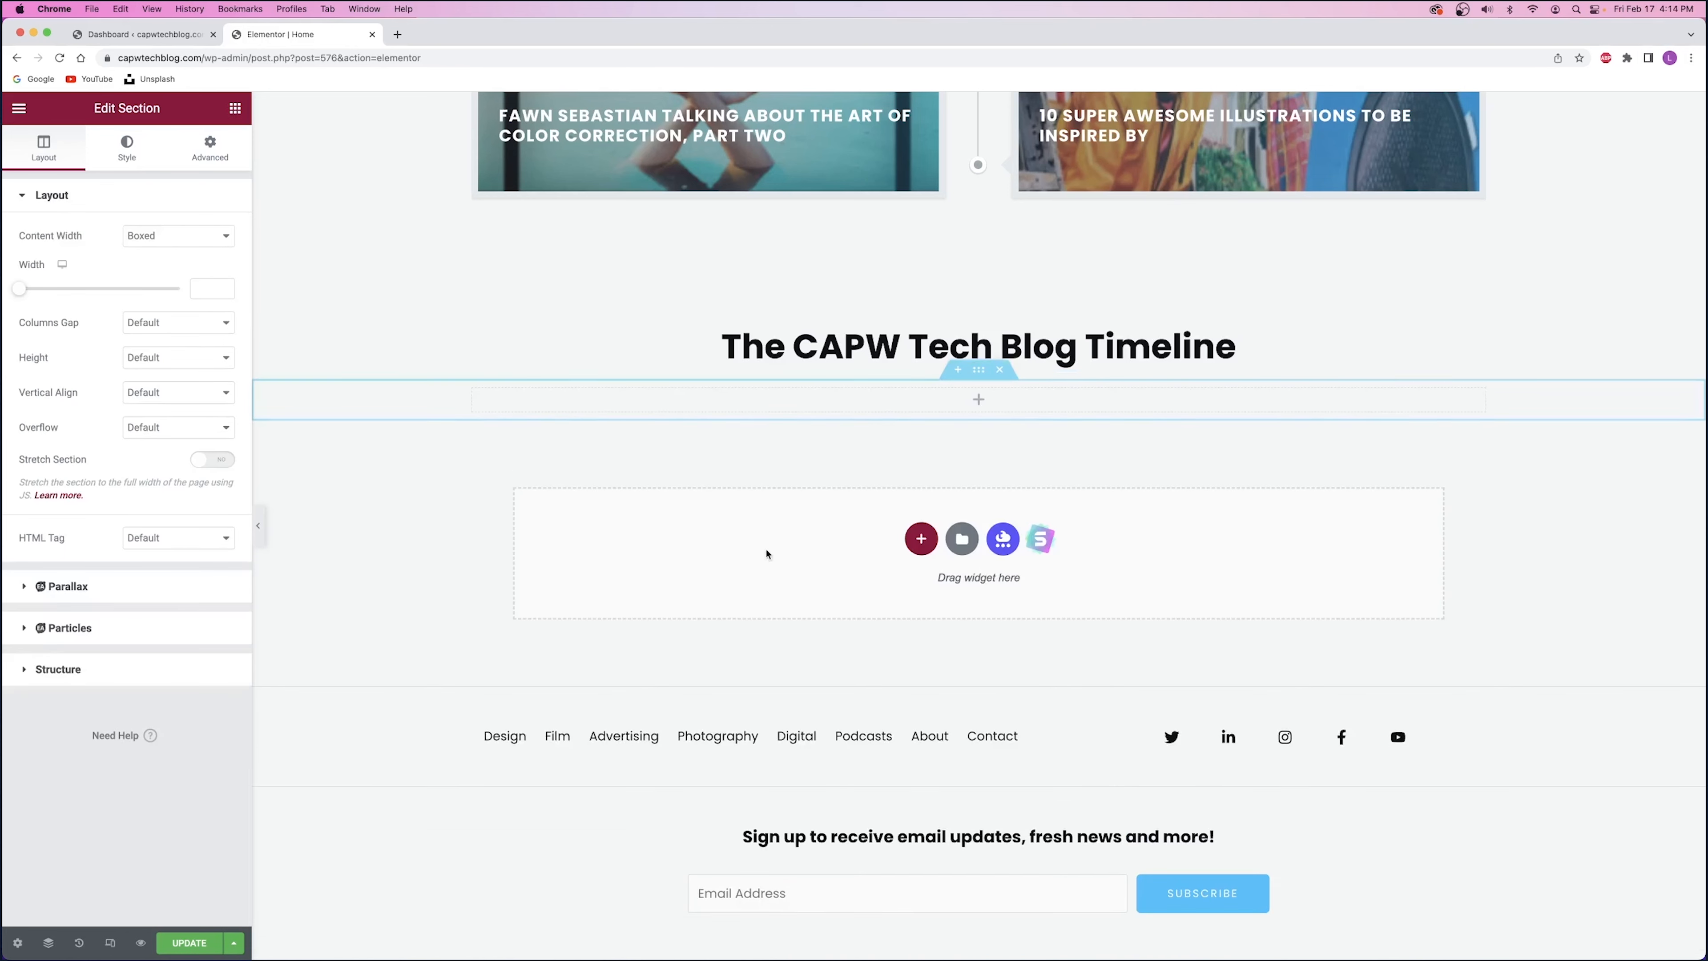
left_click(980, 400)
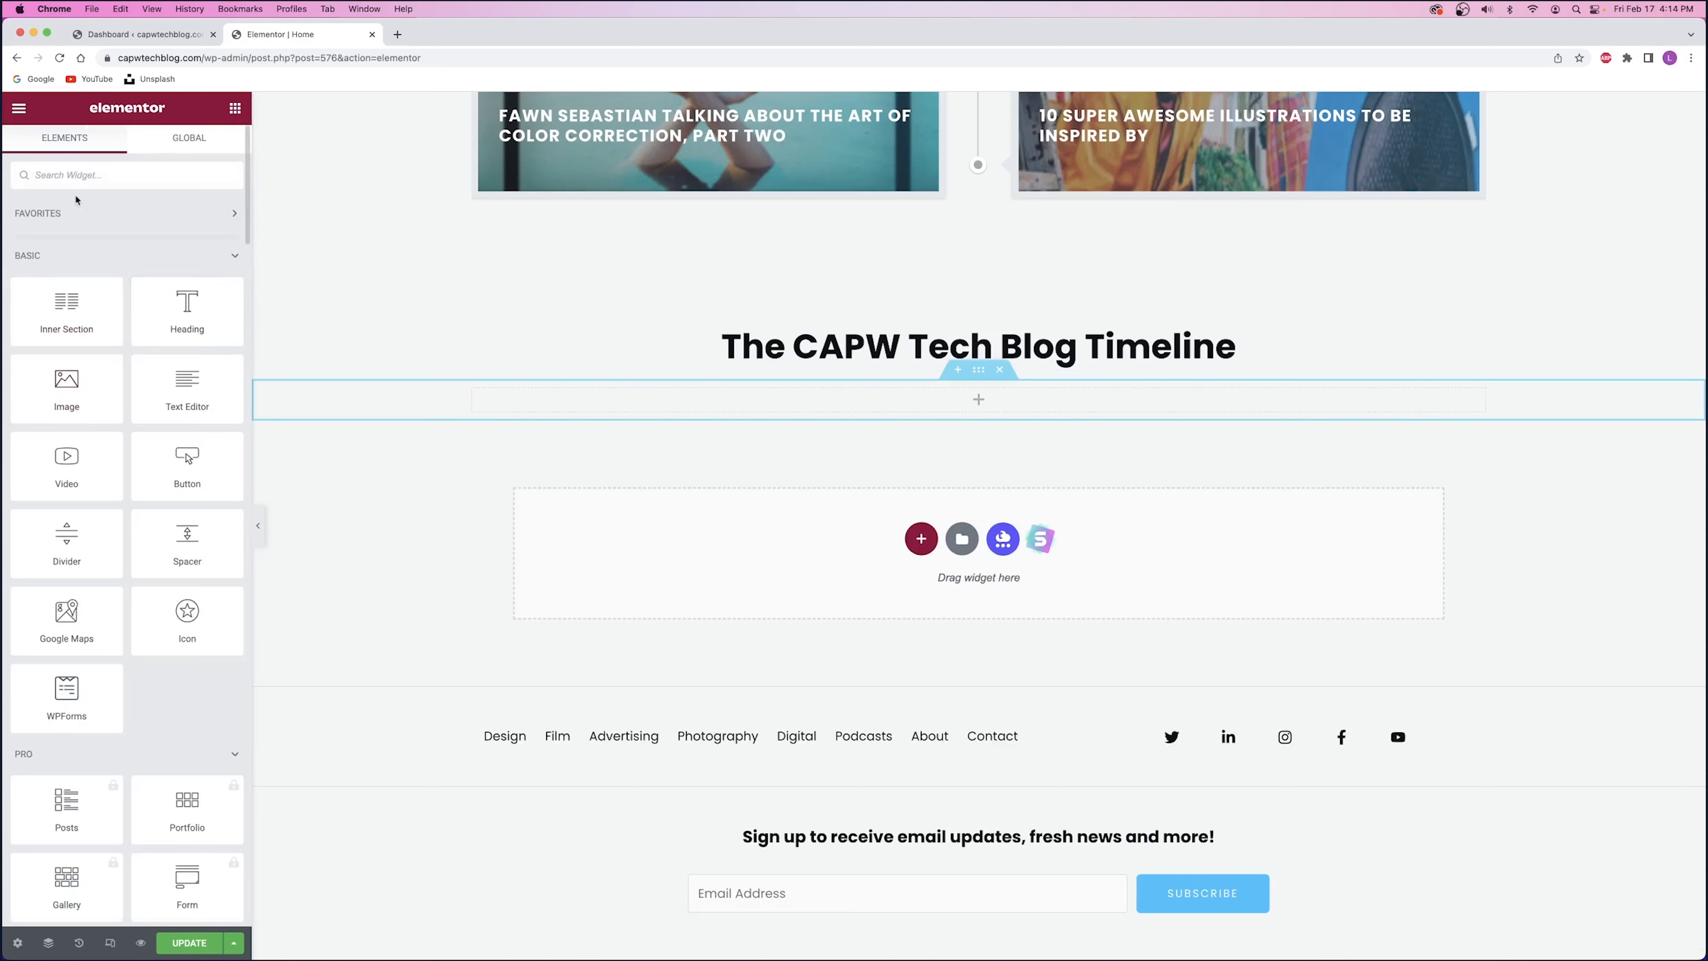
left_click(78, 174)
type("post")
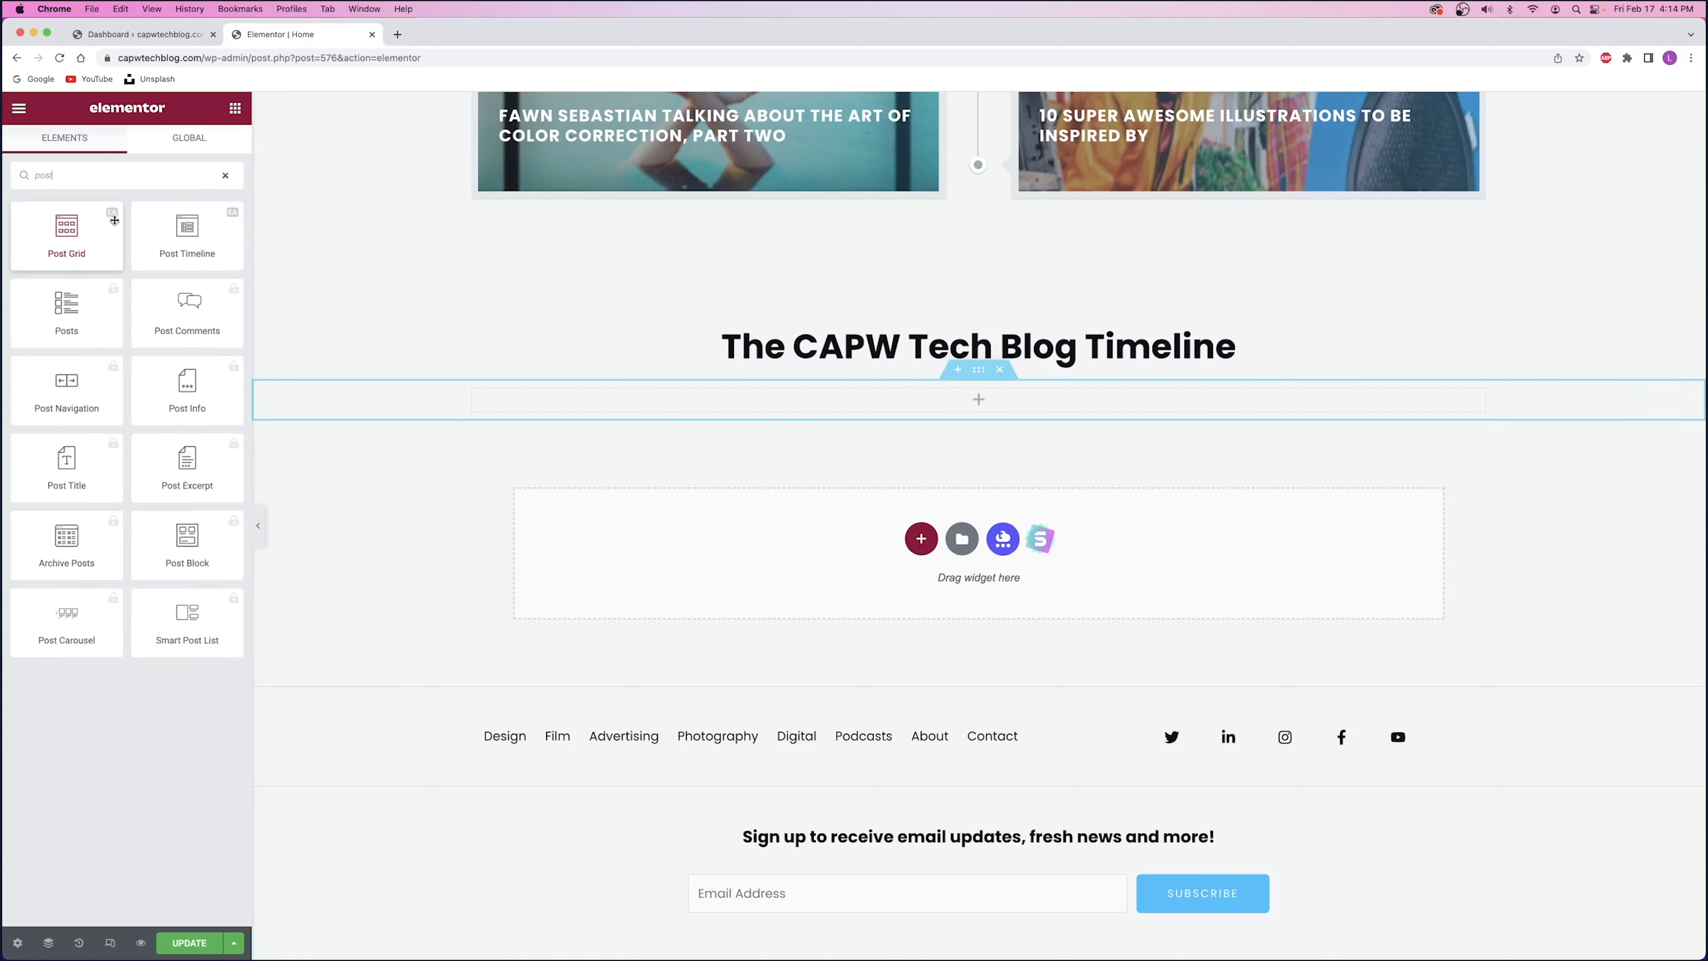
left_click_drag(52, 232, 966, 407)
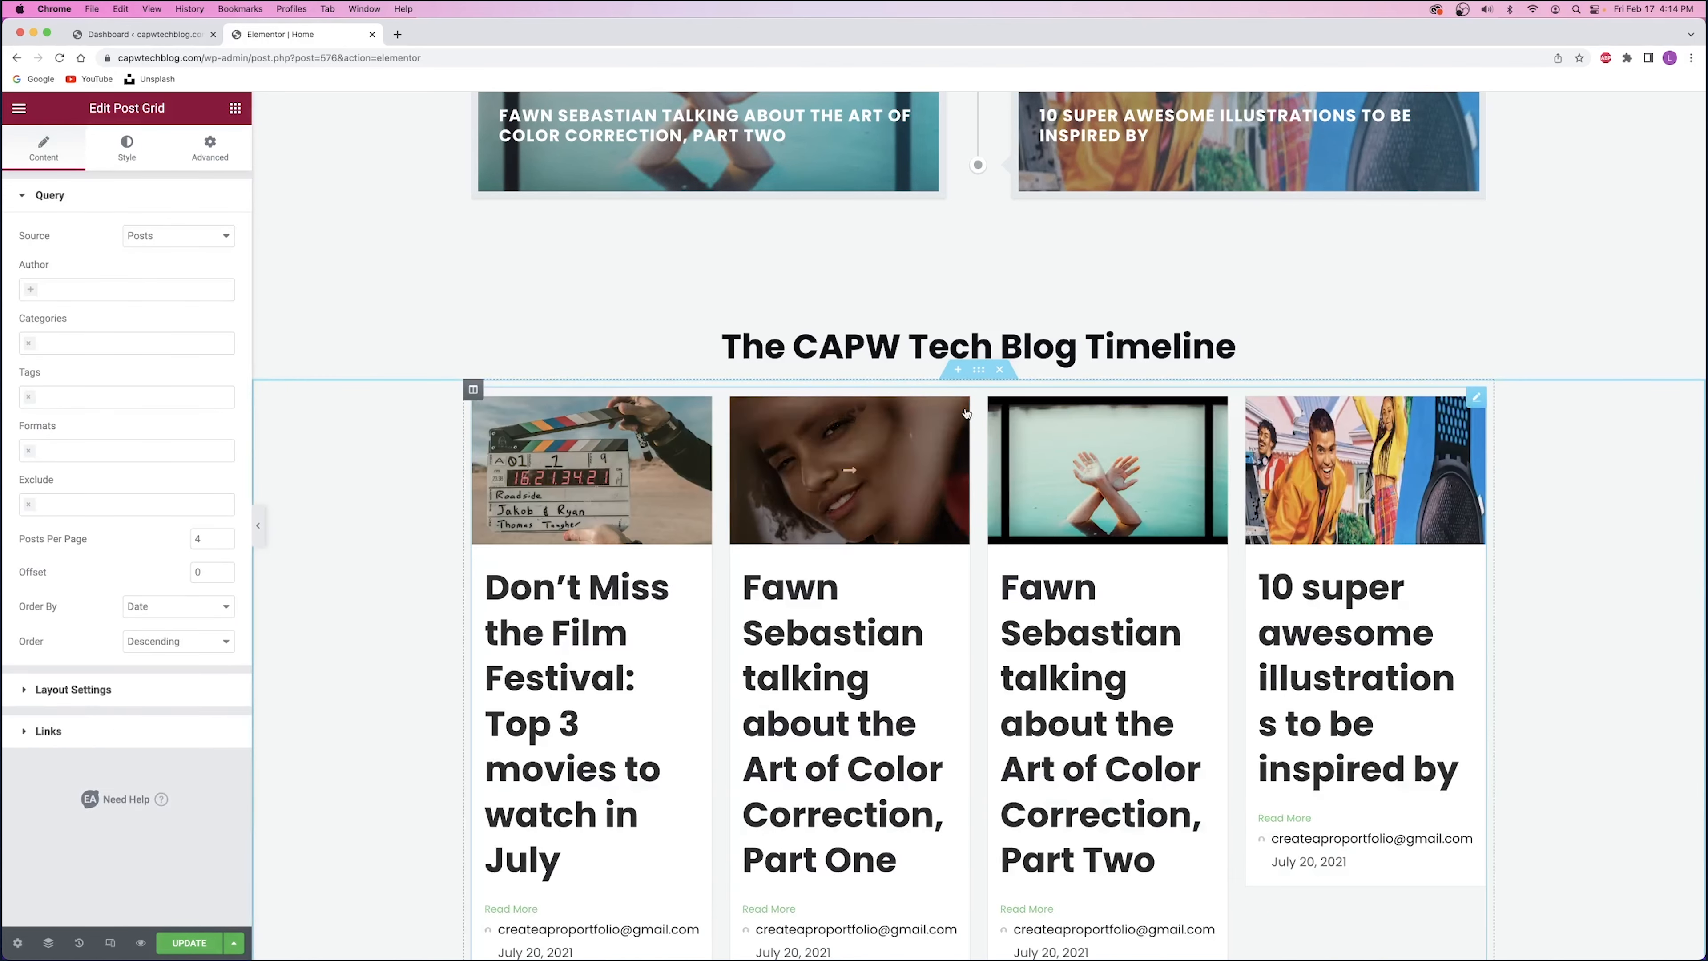
scroll(966, 413, "down", 3)
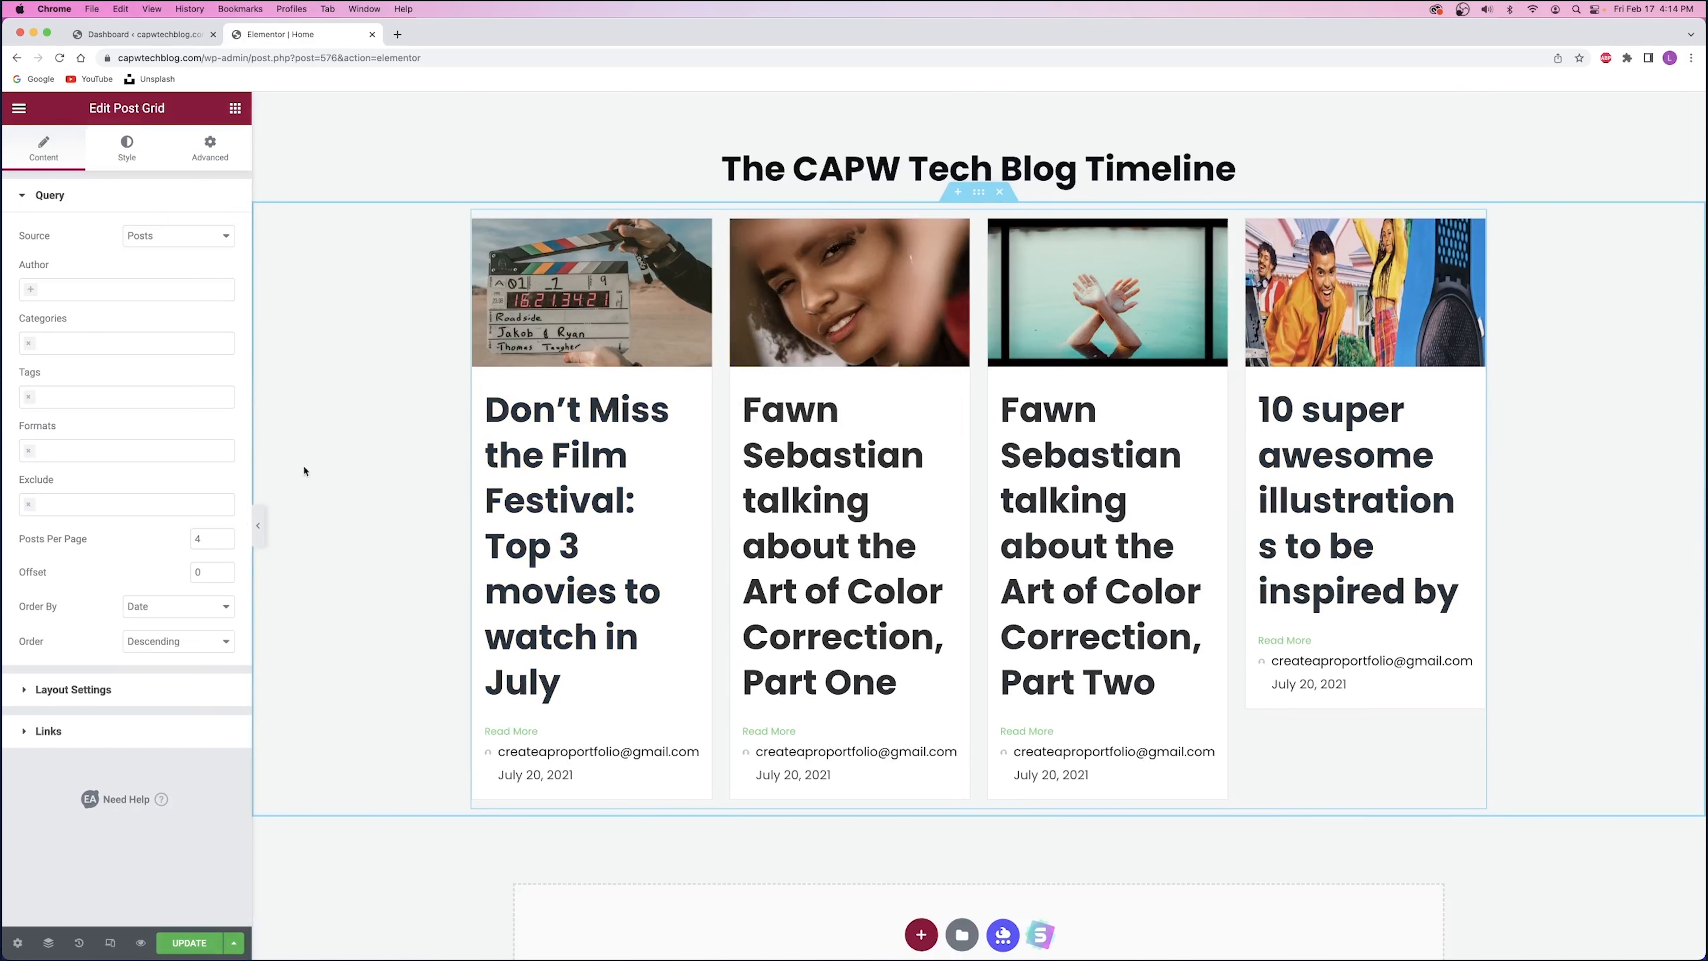
- Set the content width of the post grid's section to Full Width
right_click(367, 404)
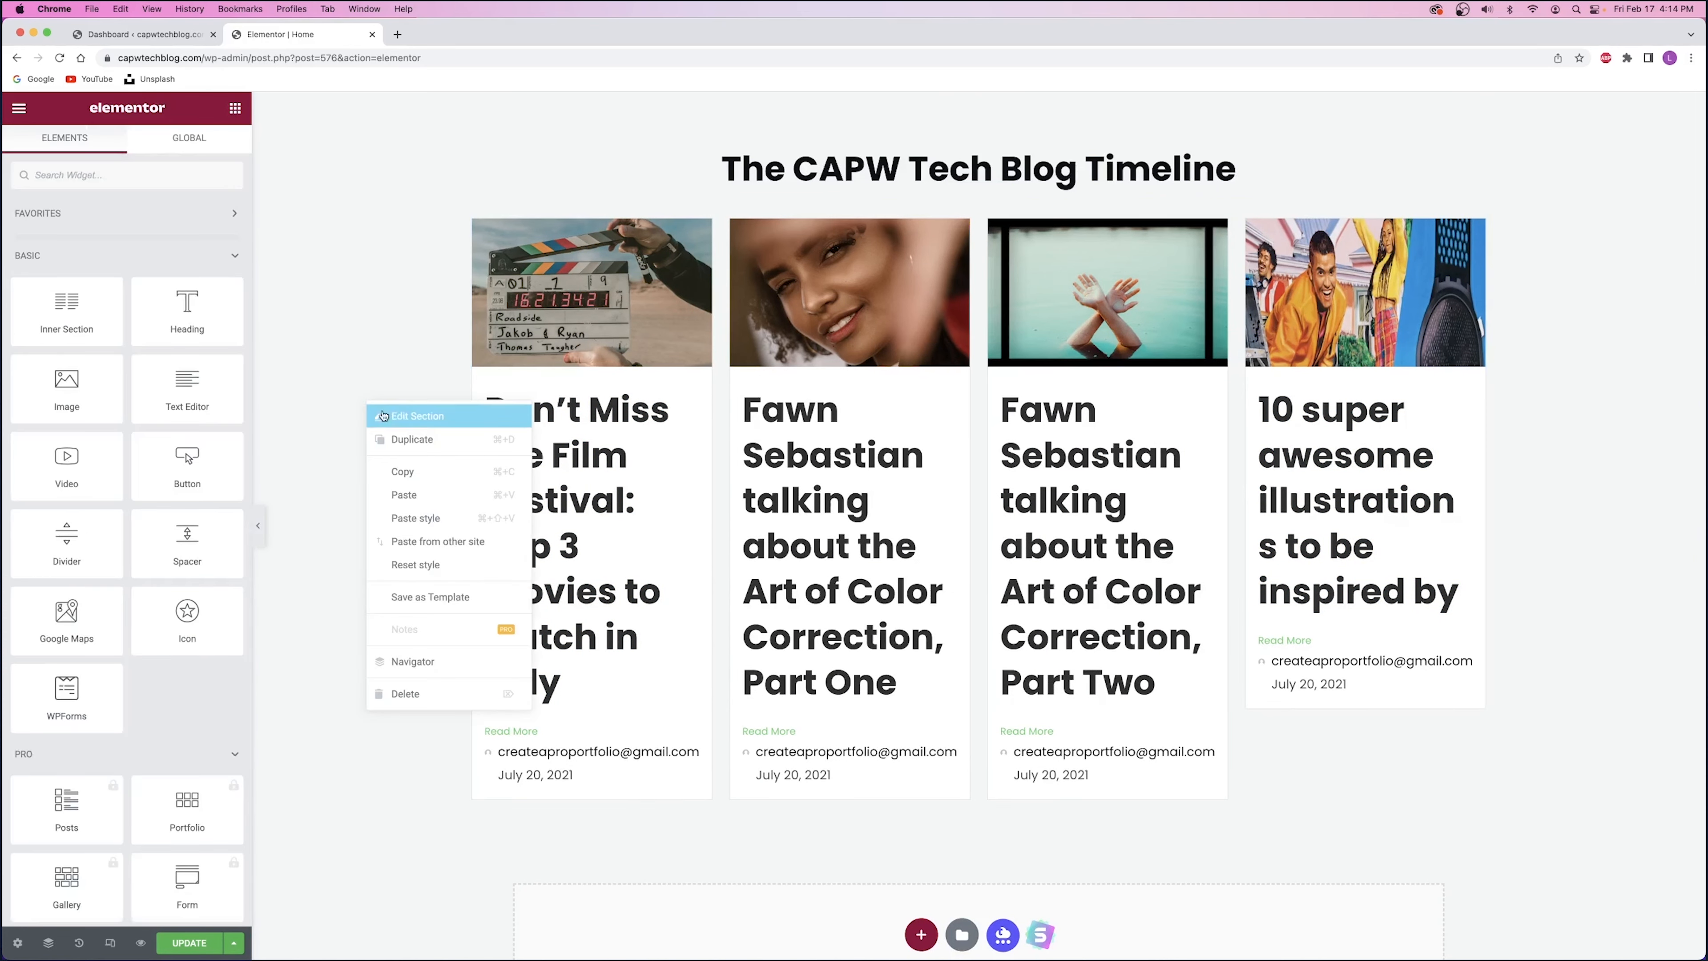
left_click(415, 418)
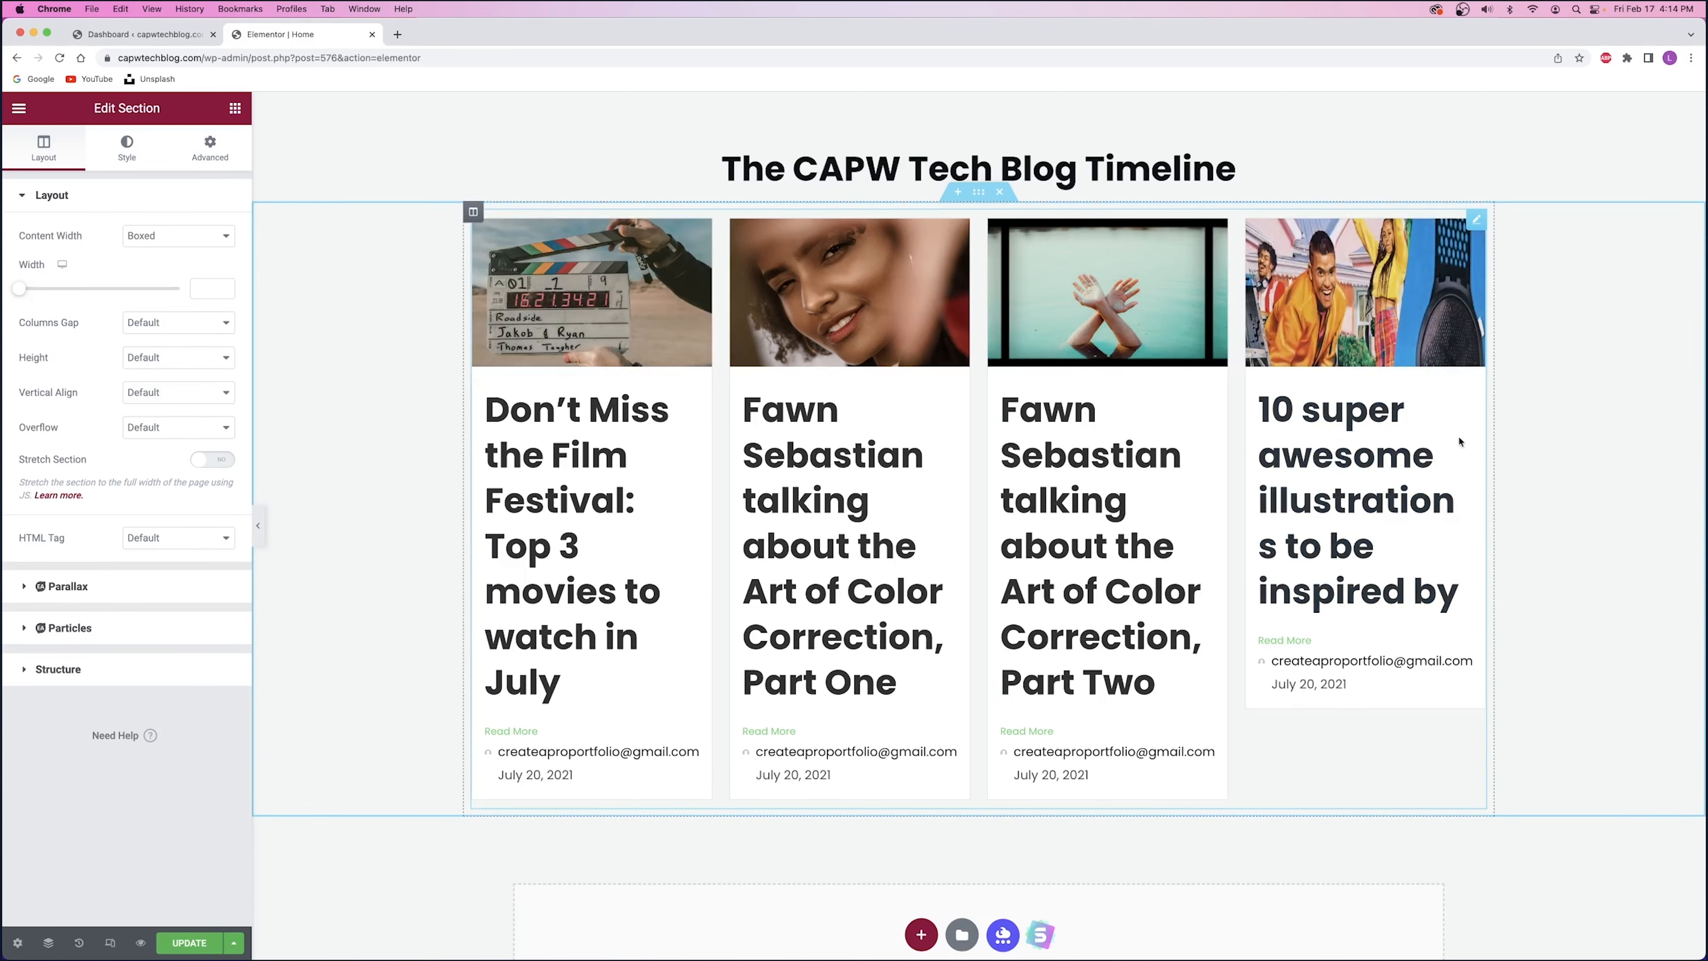
left_click(178, 235)
left_click(148, 252)
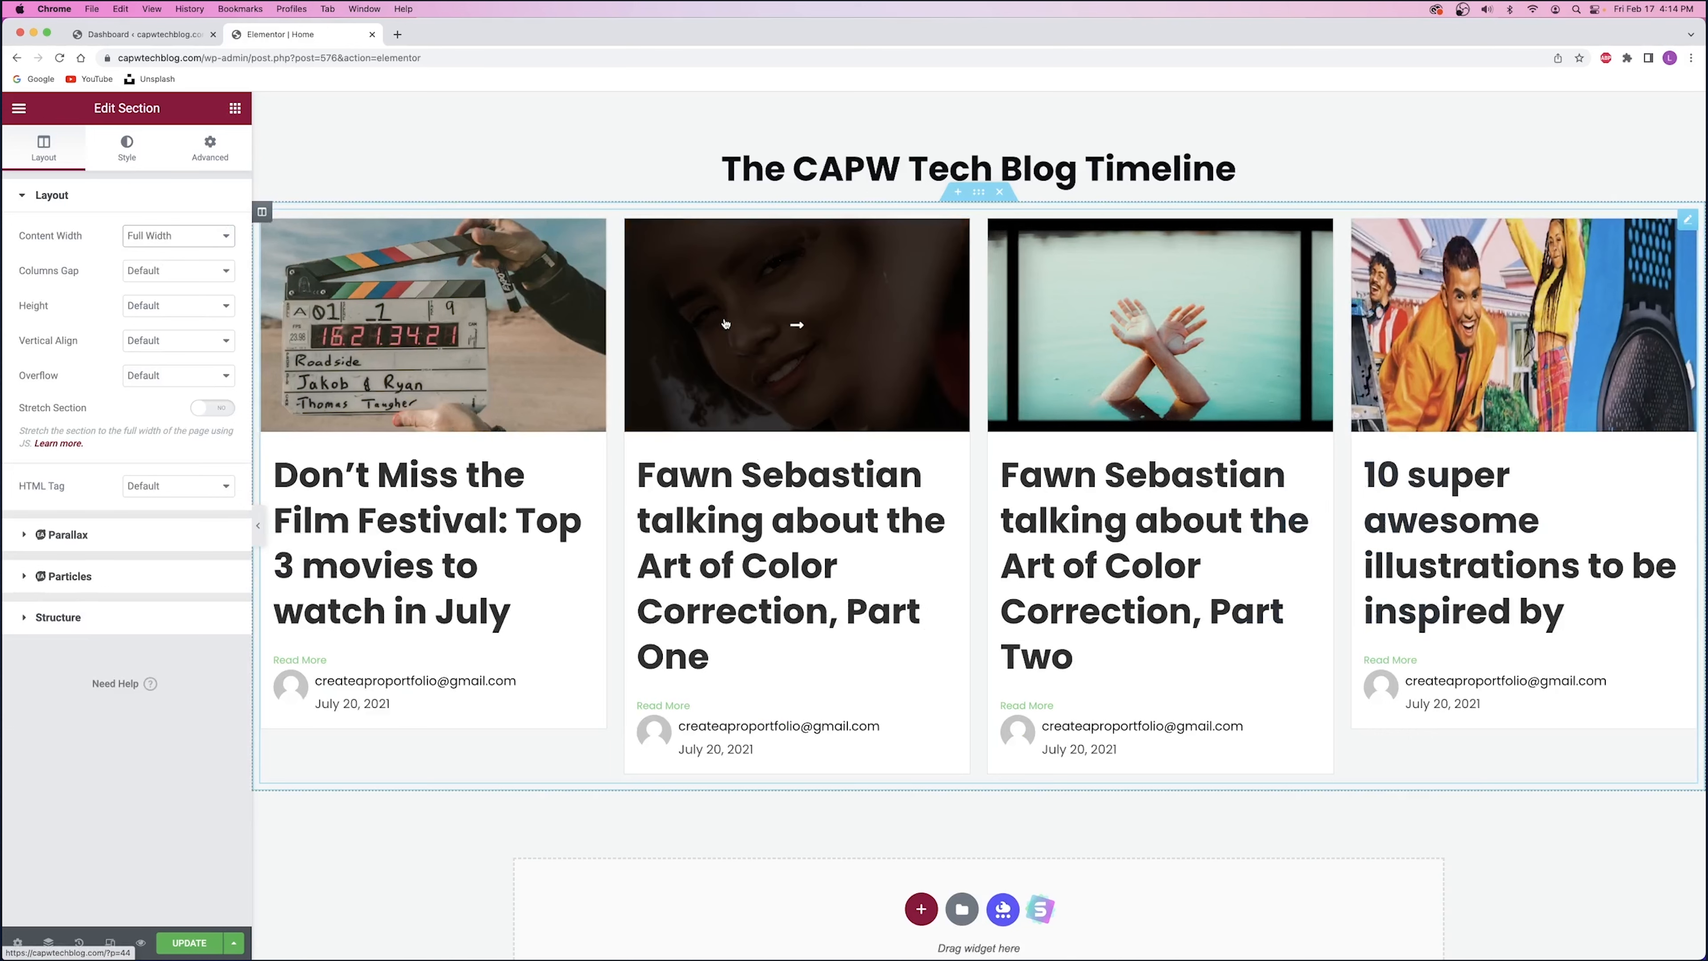
- Unlink the post grid section's padding values, set right and left padding to 100 px, and update the page
left_click(210, 151)
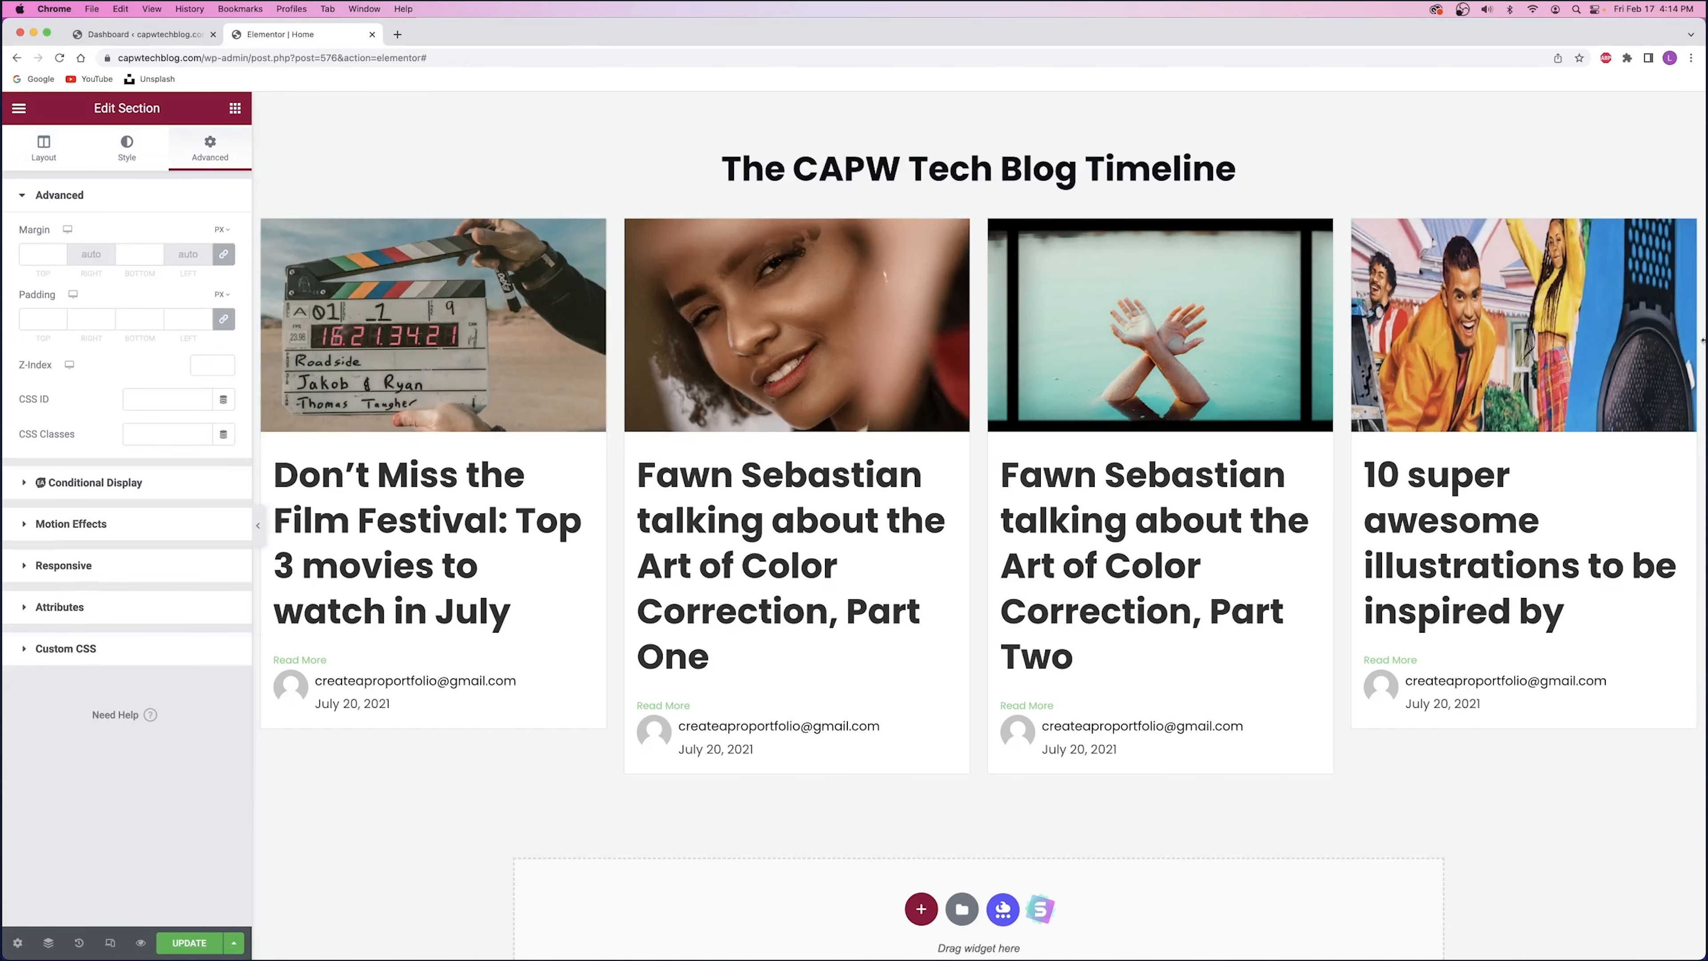
left_click(223, 319)
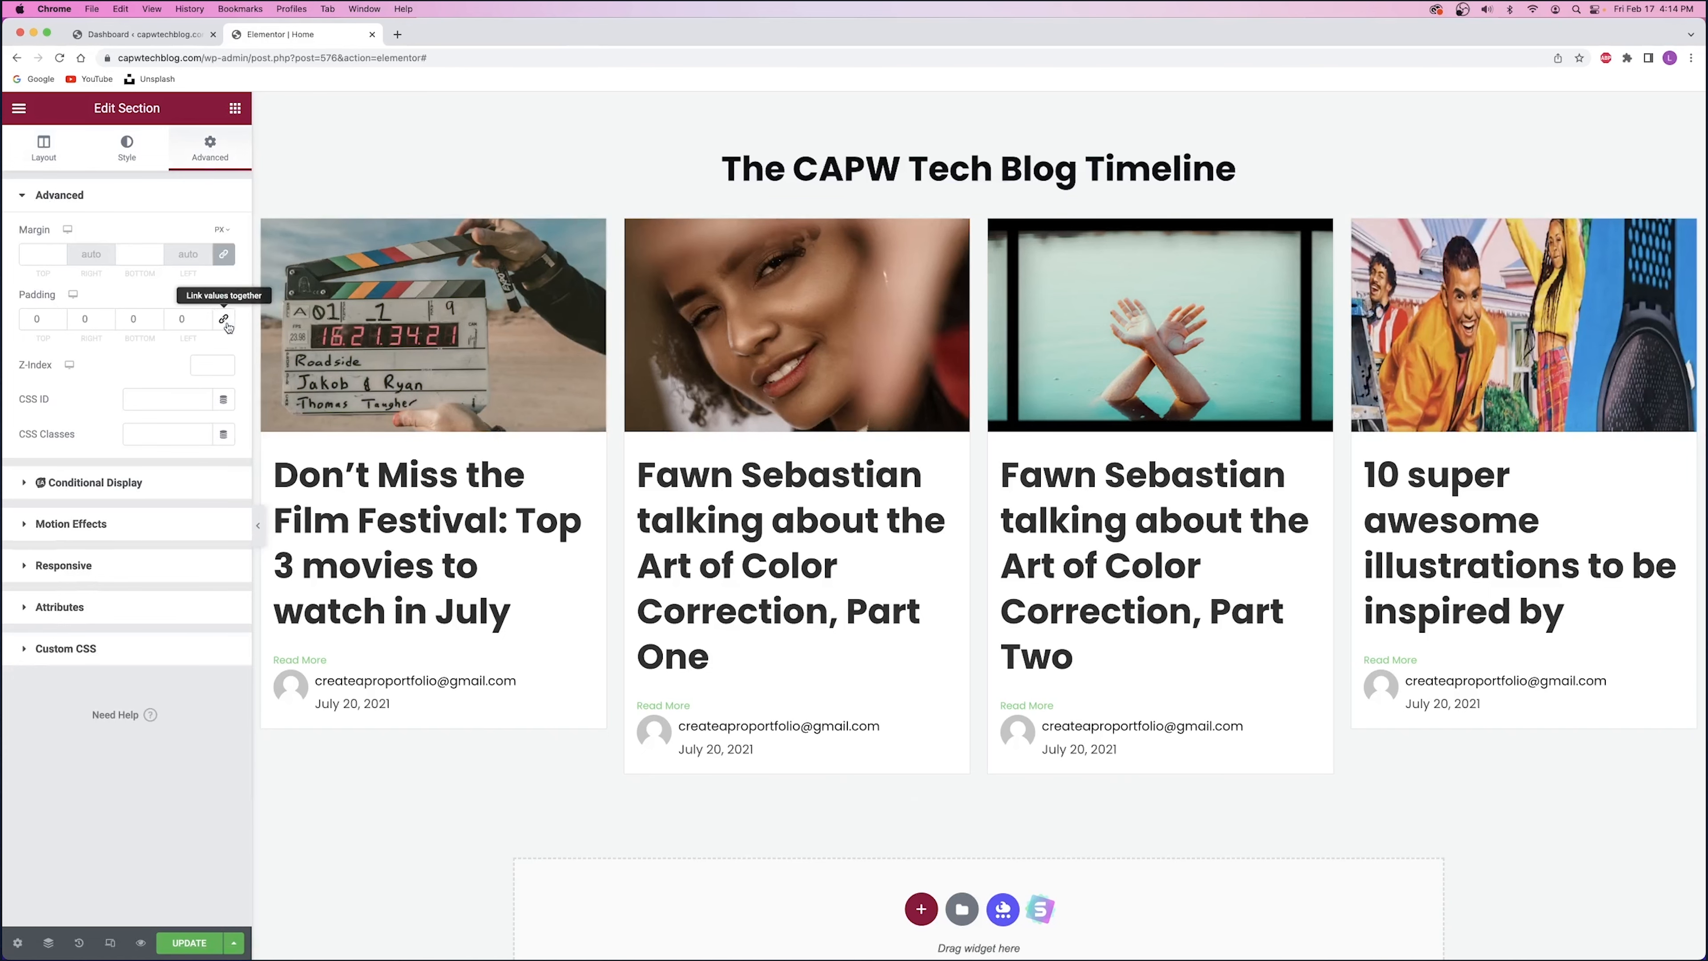
double_click(92, 319)
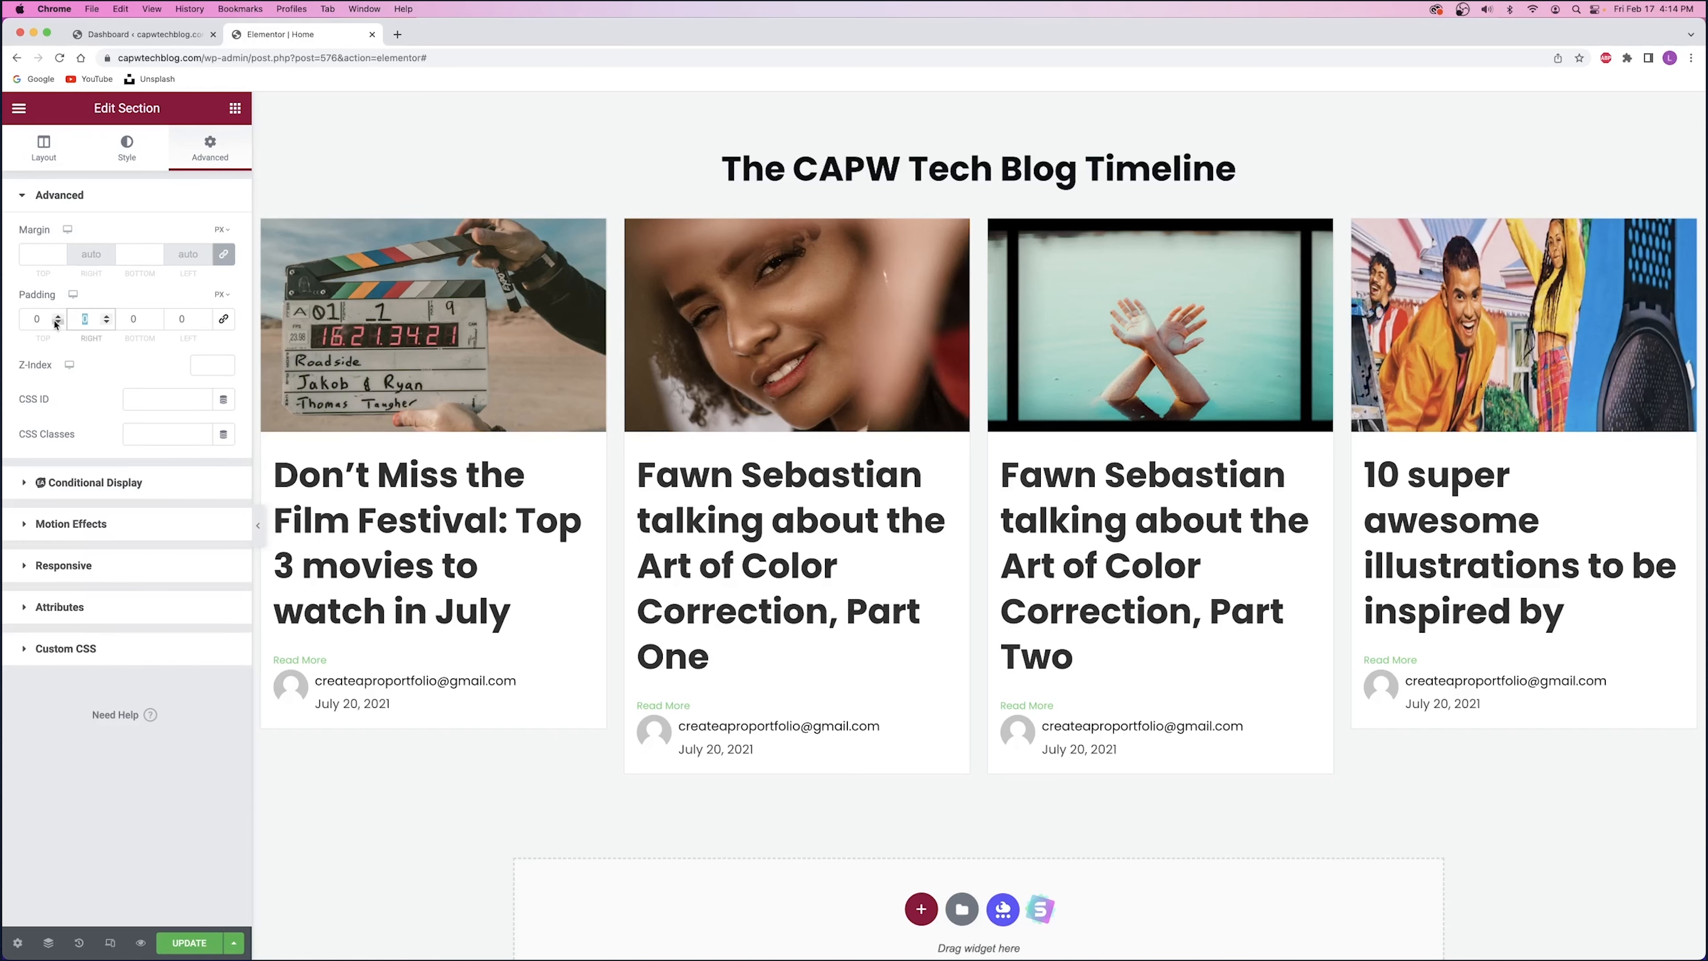
type("100")
left_click(175, 313)
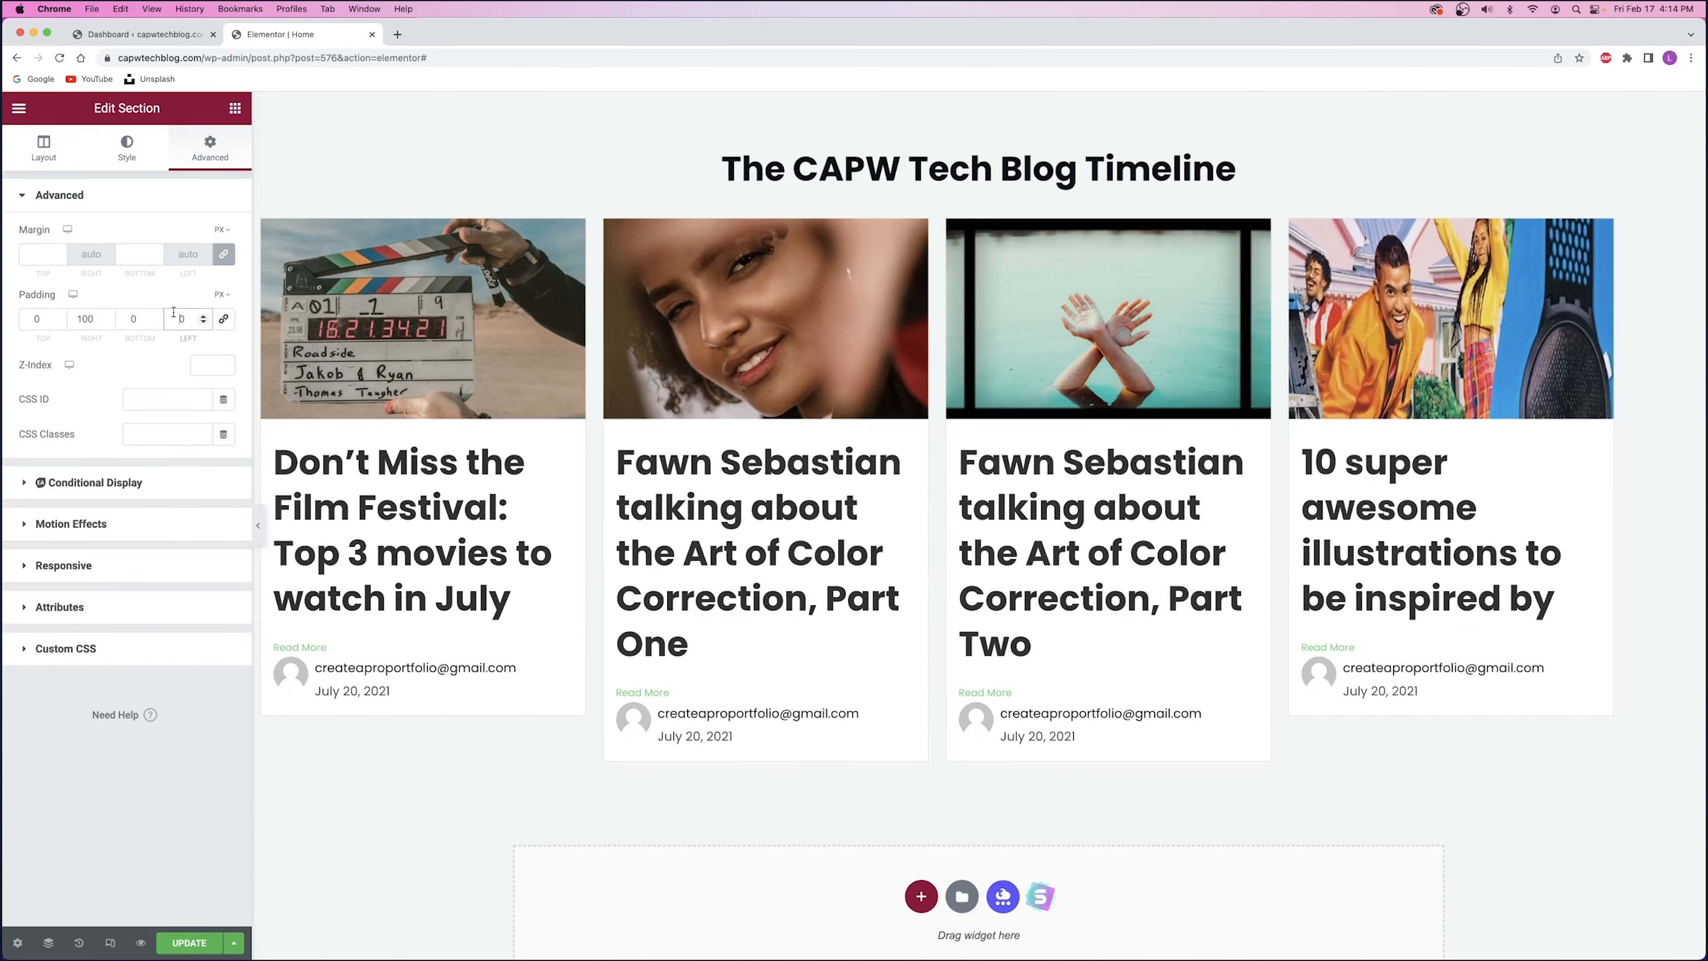
type("100")
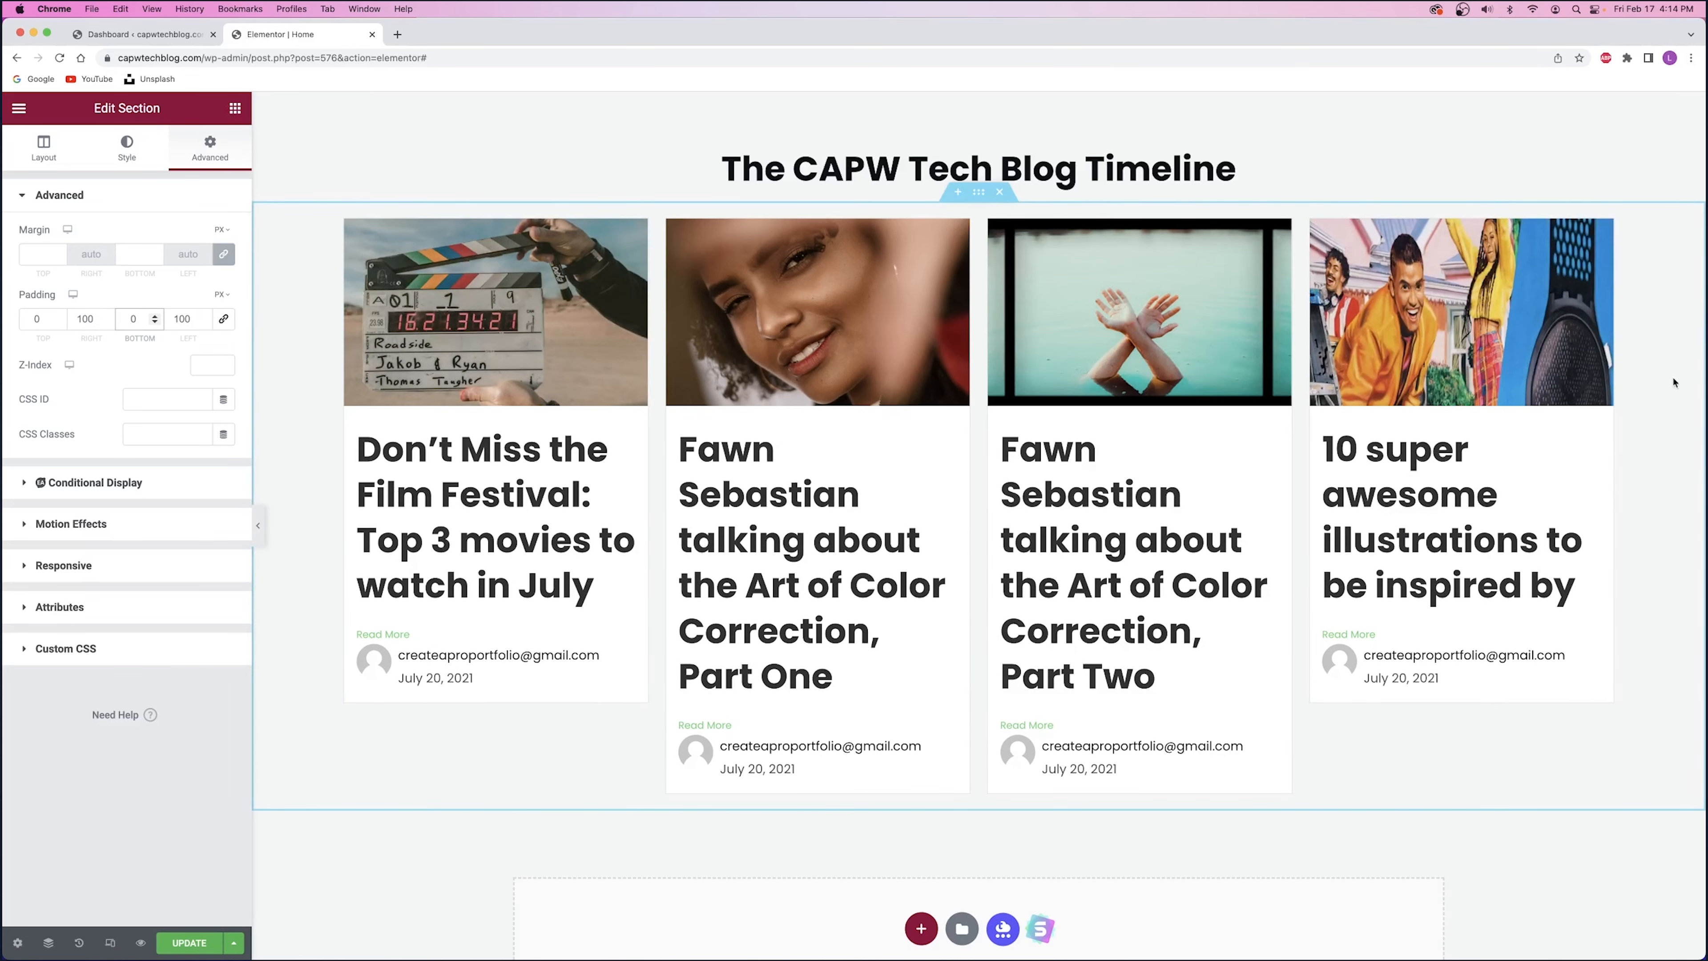
right_click(189, 943)
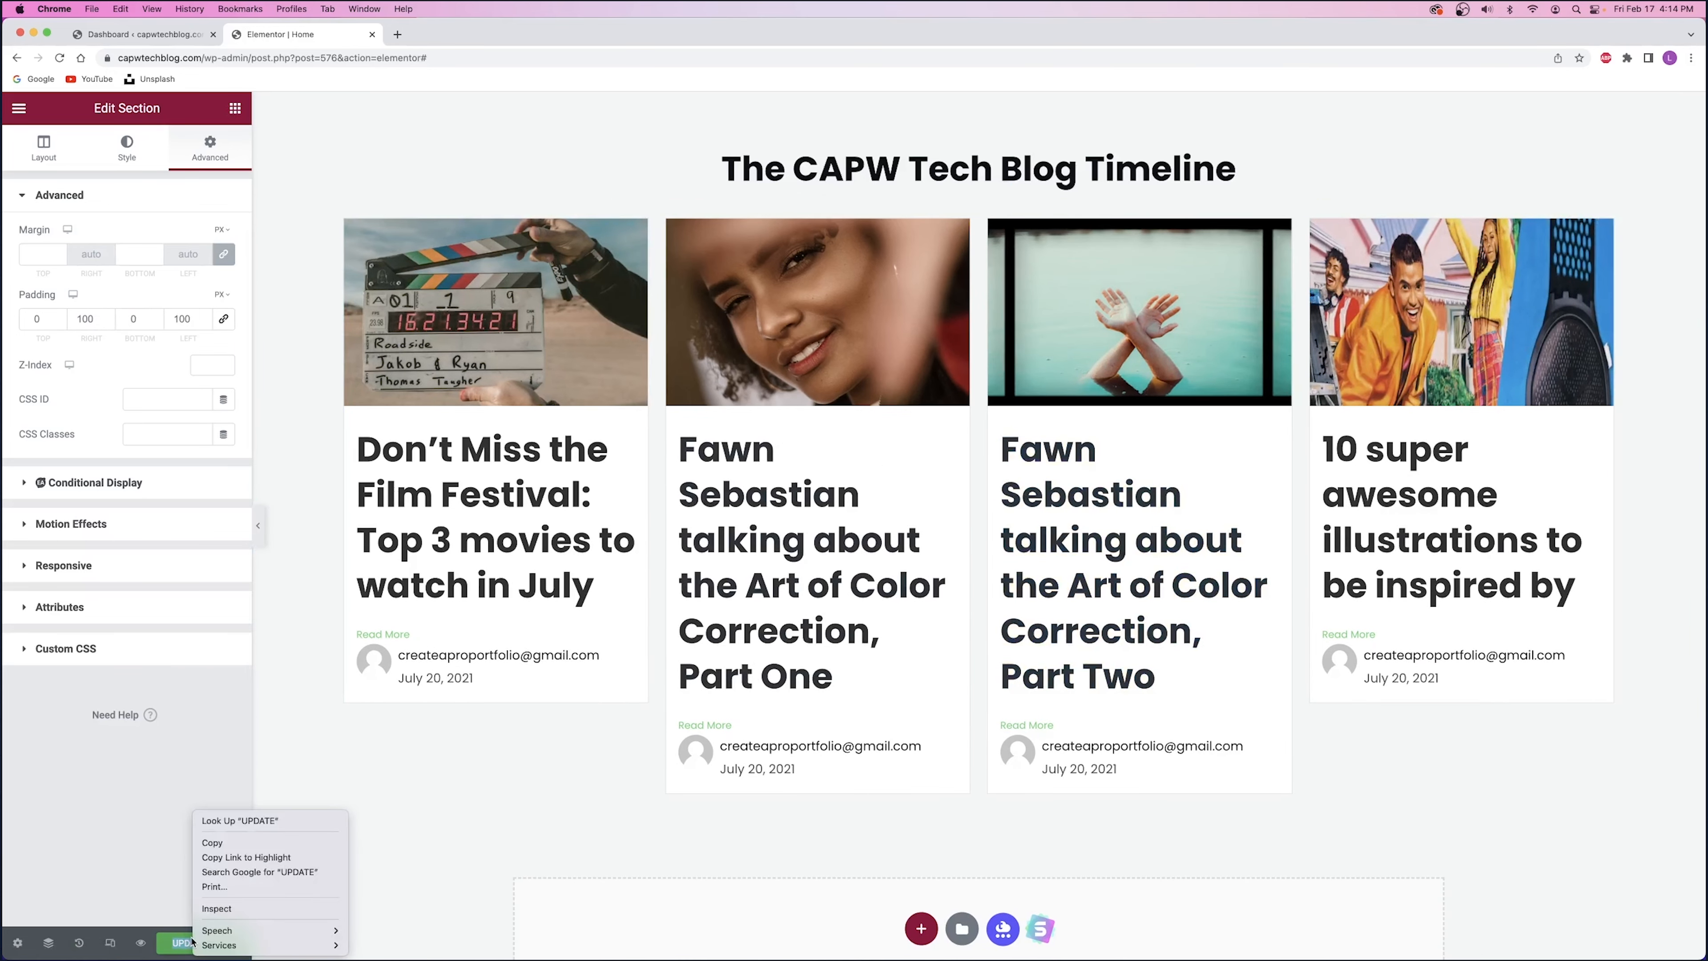
left_click(183, 944)
left_click(181, 944)
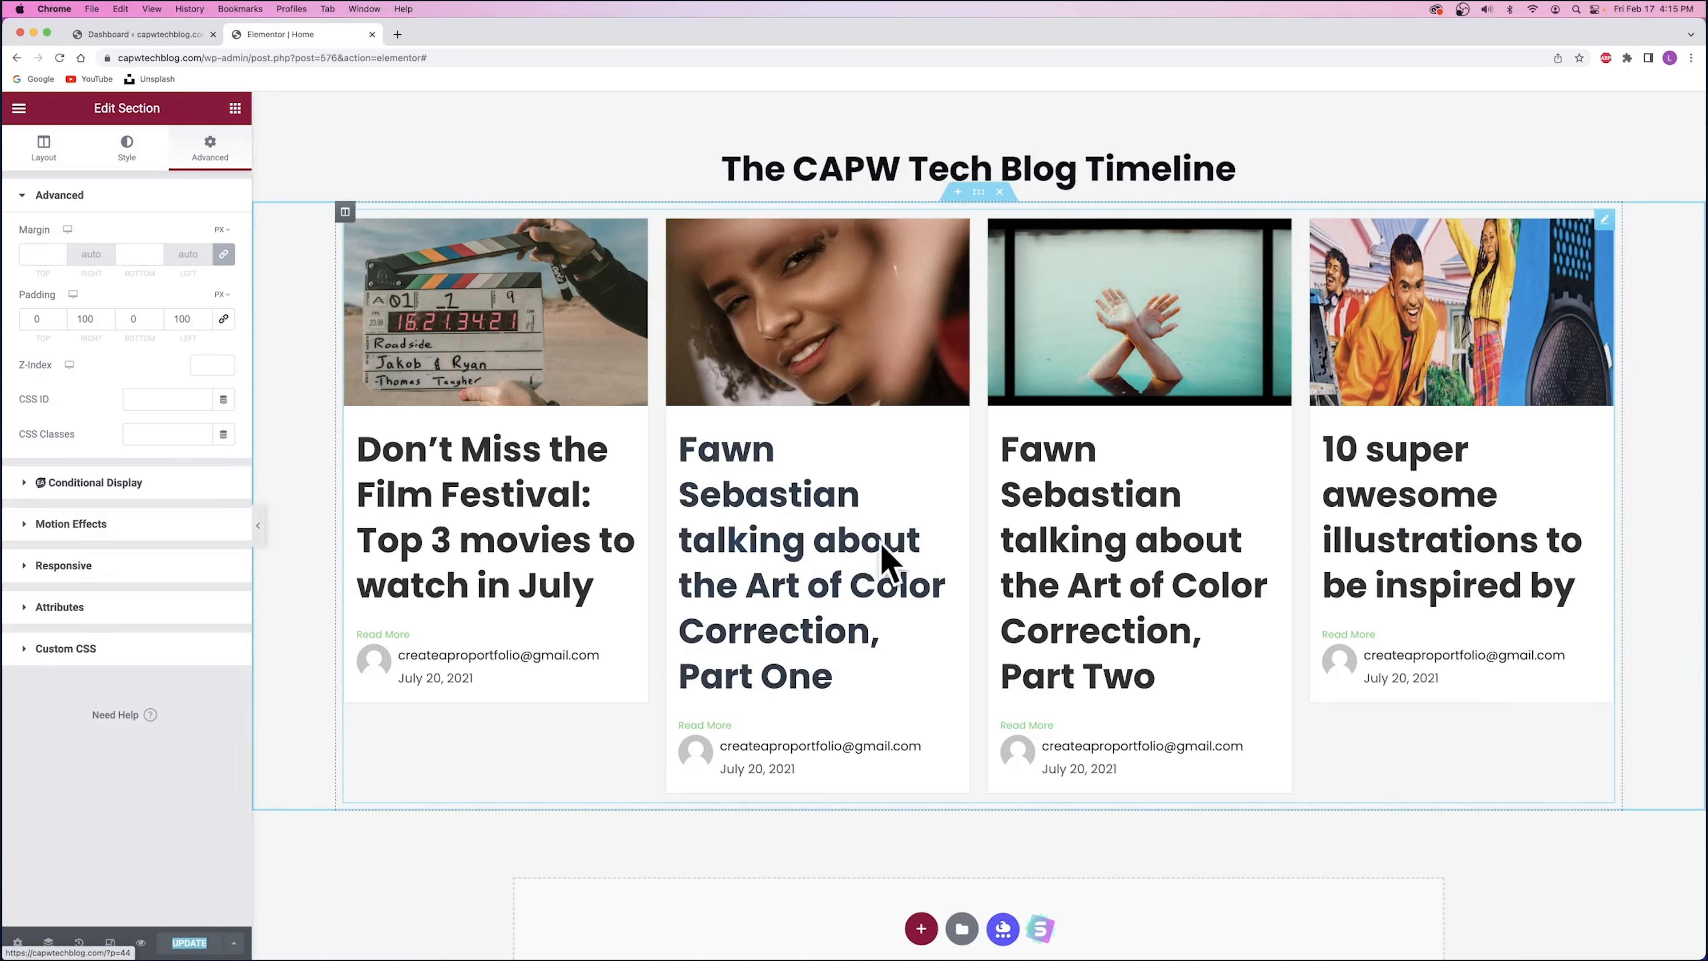
- Review the Post Grid's source options, keeping Posts, and examine its meta and post grid style settings
left_click(42, 152)
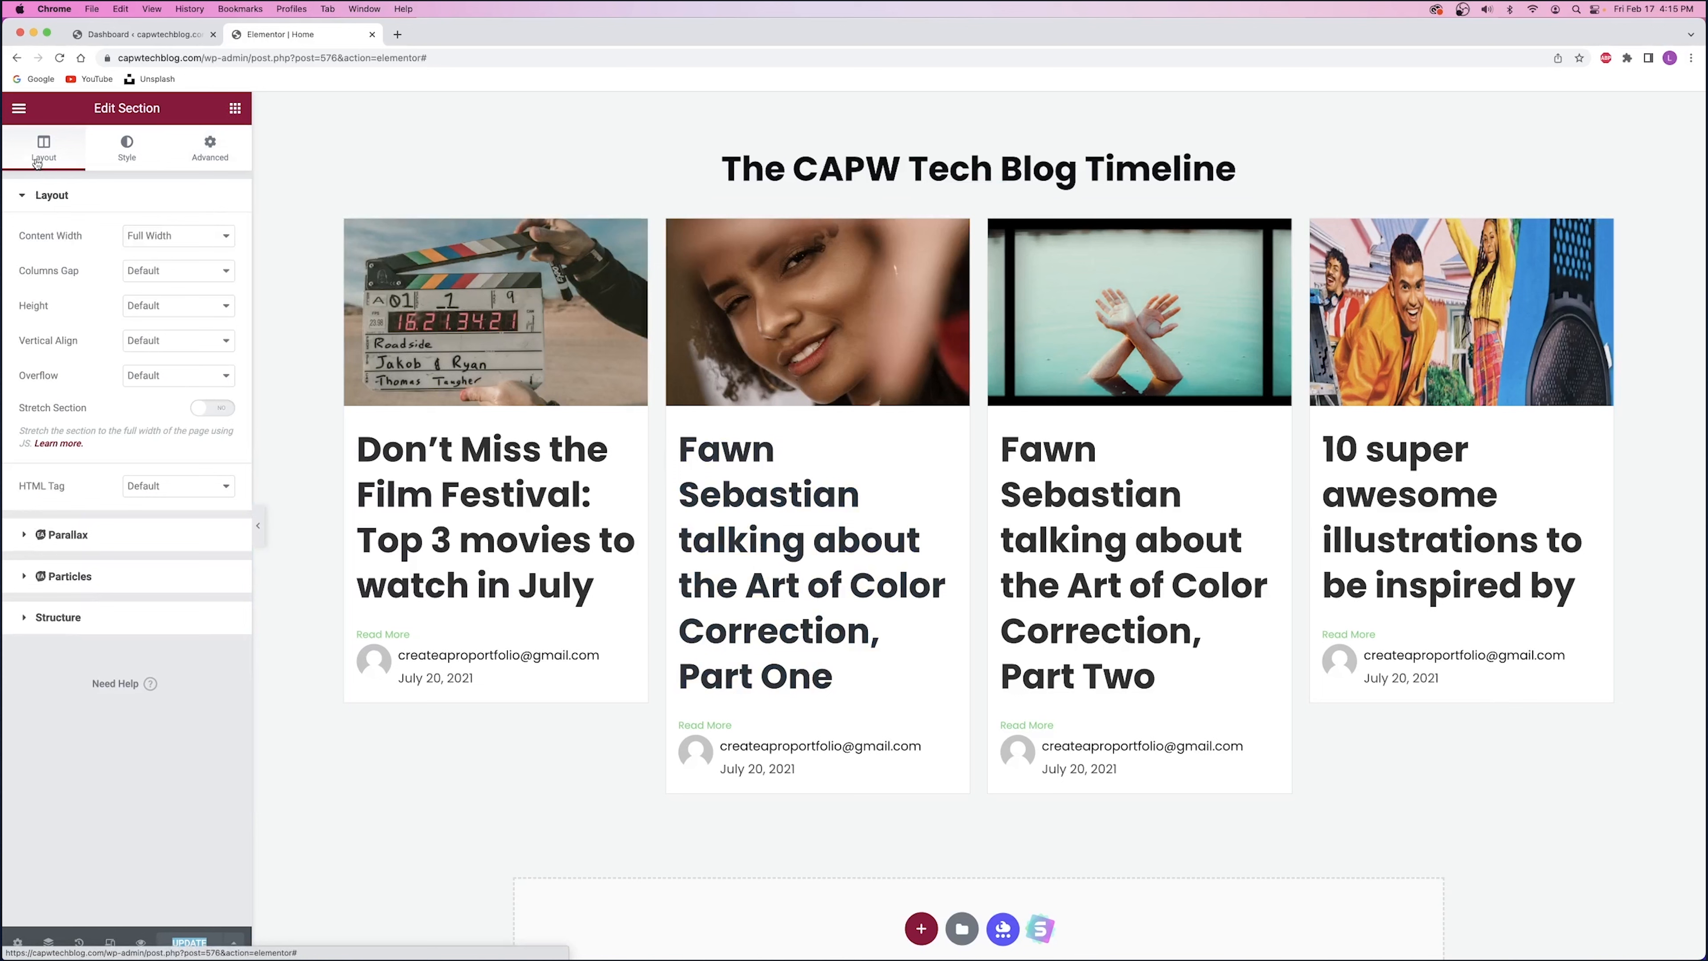
right_click(624, 341)
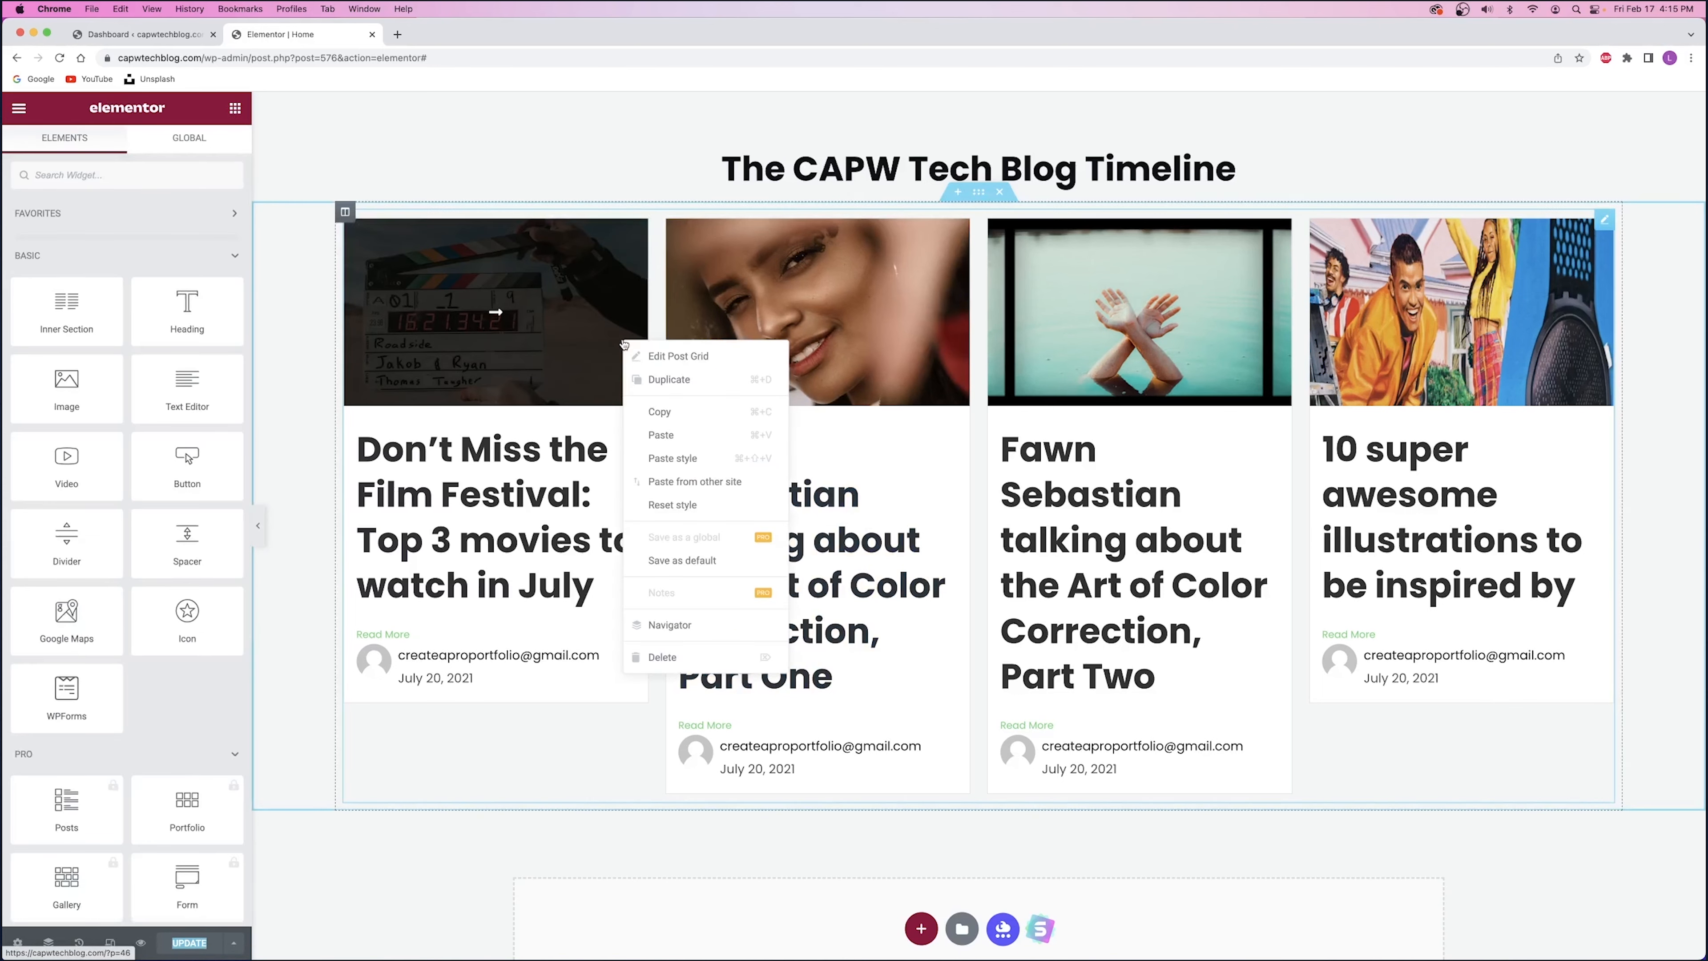
left_click(674, 361)
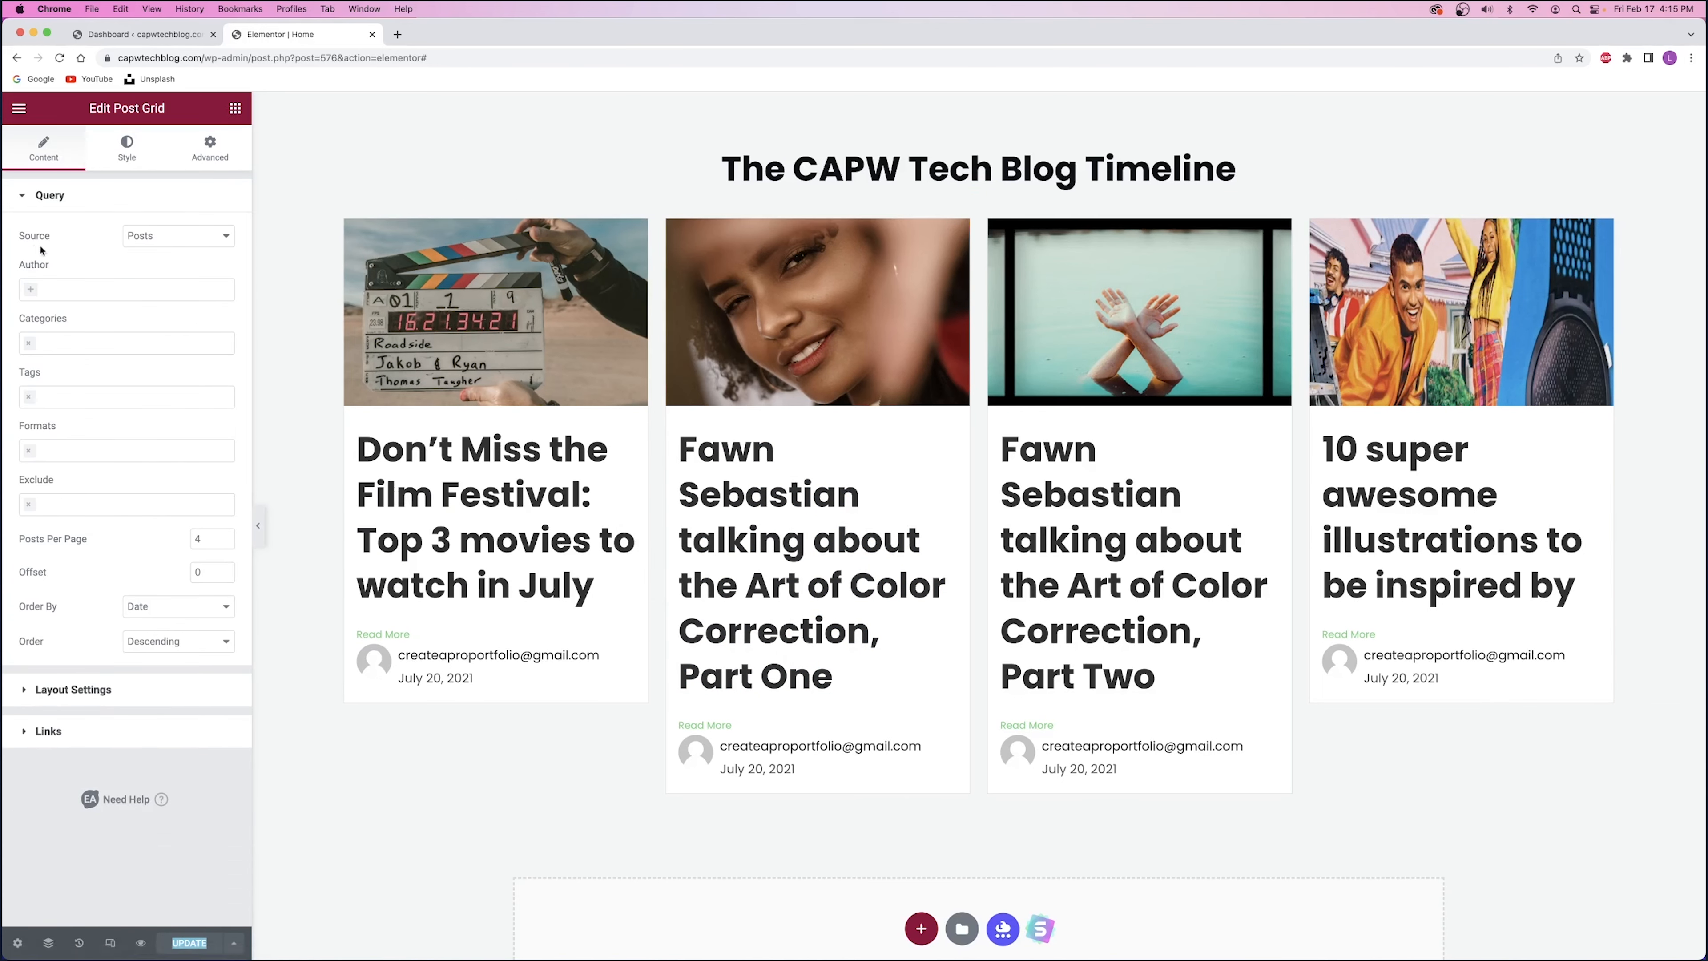
left_click(154, 239)
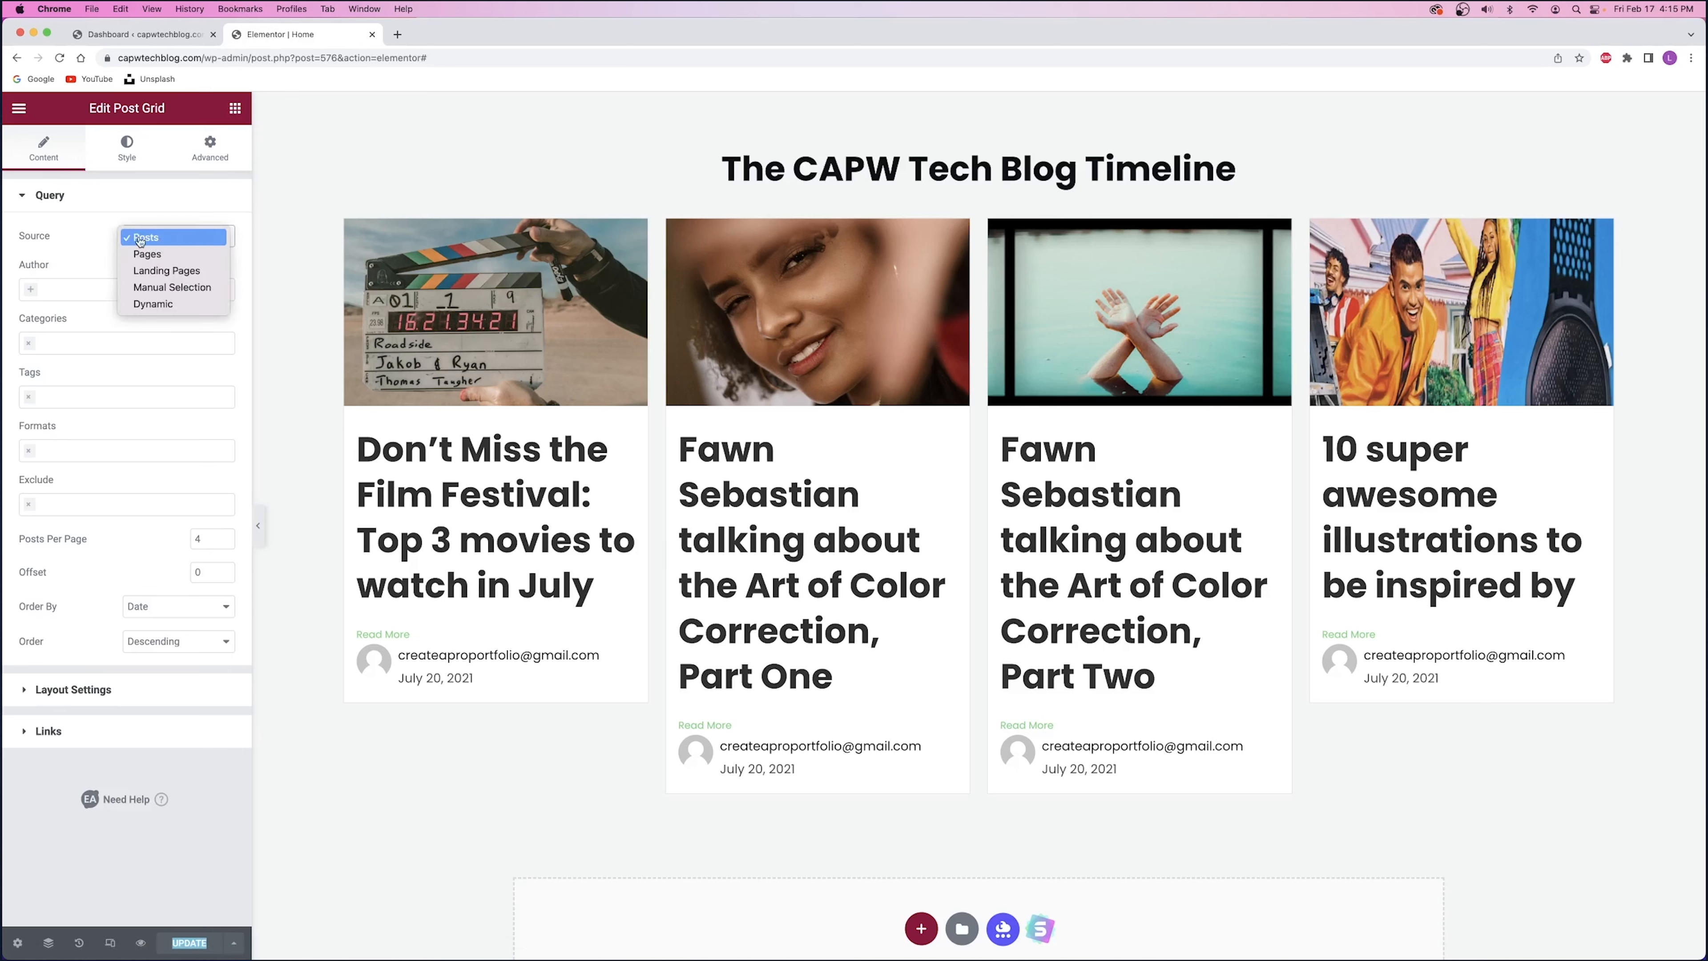
left_click(153, 240)
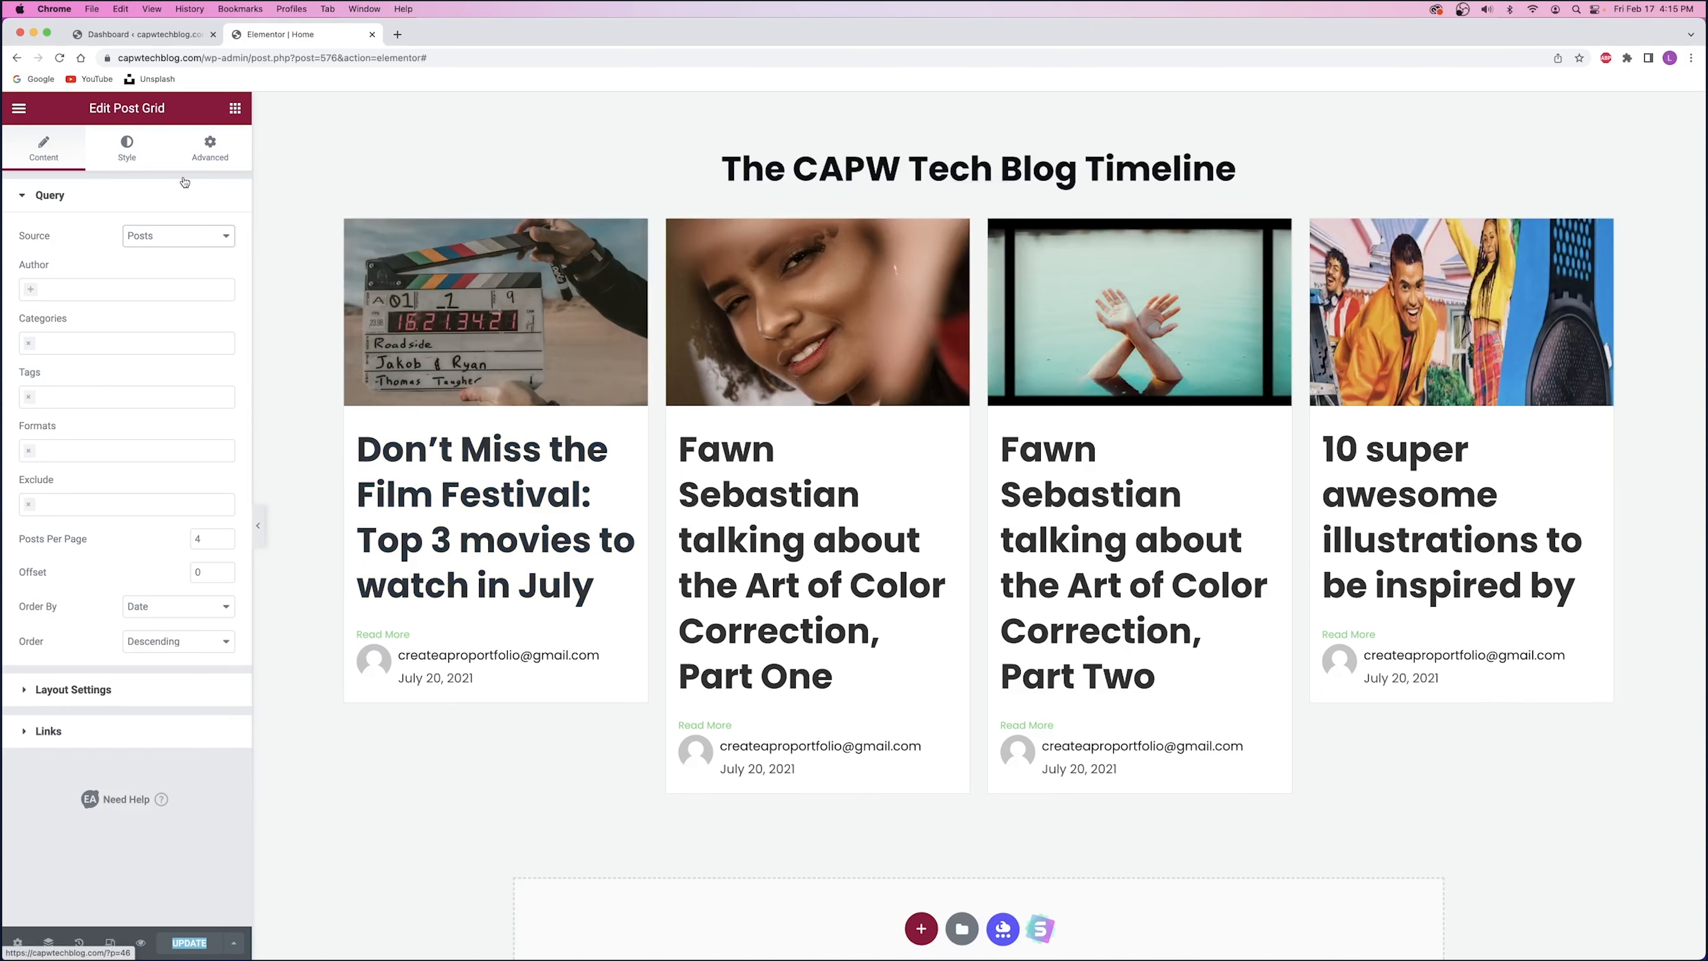
left_click(120, 146)
left_click(97, 525)
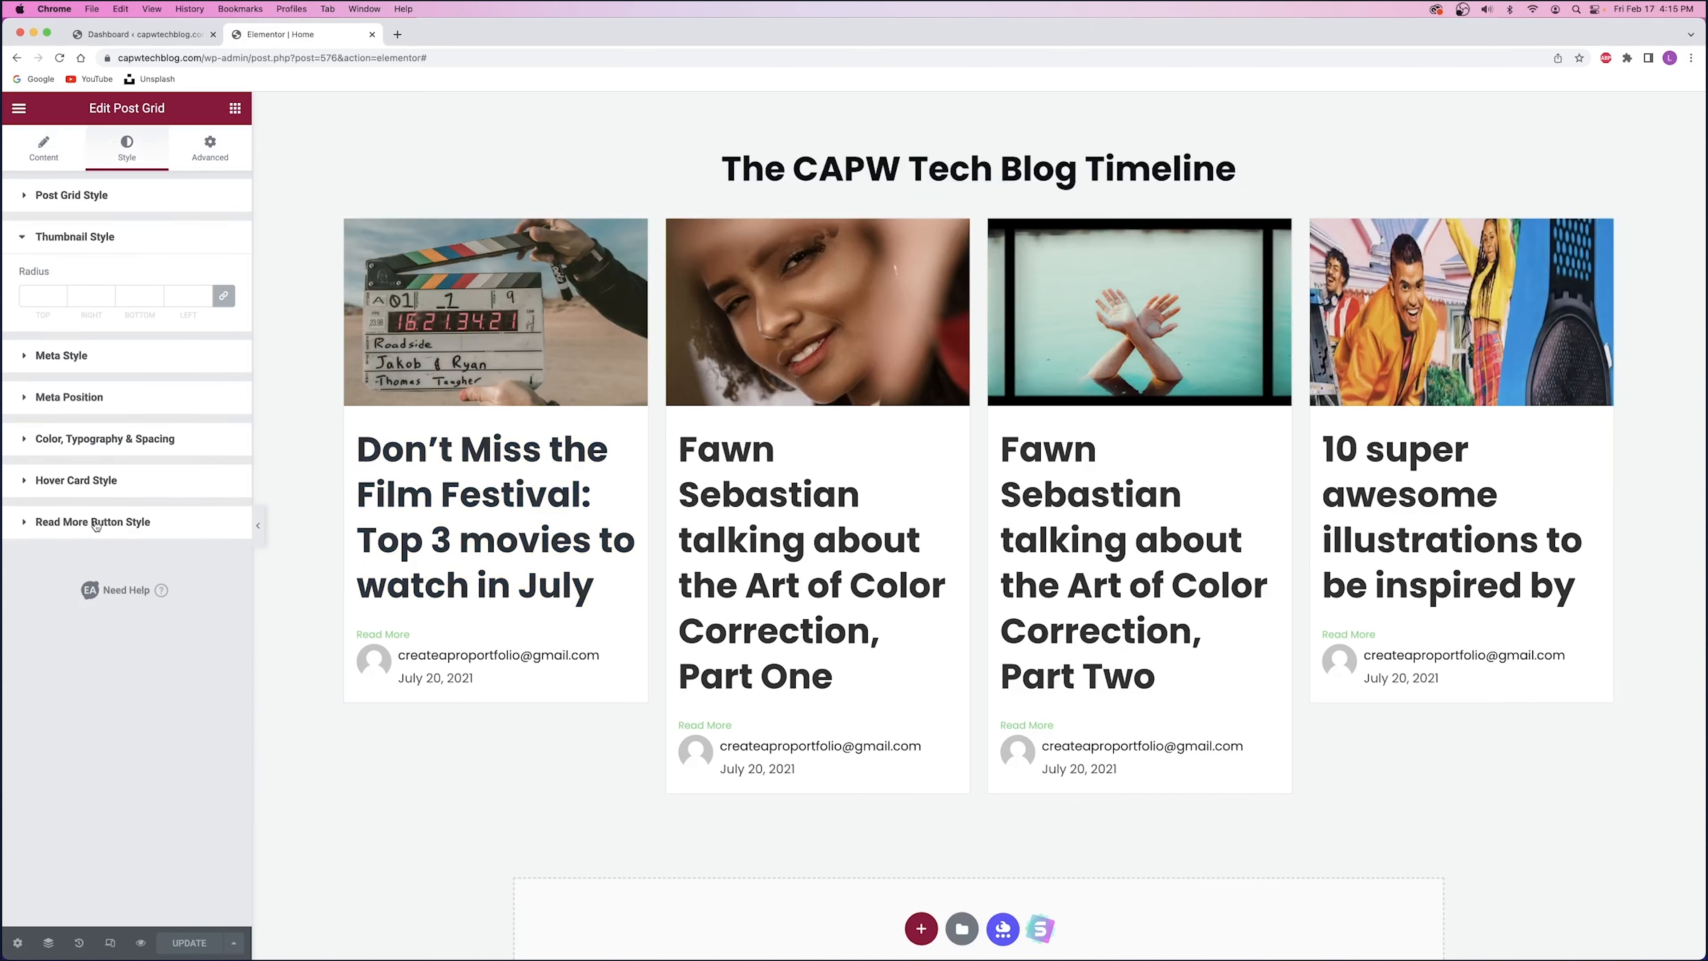
left_click(79, 355)
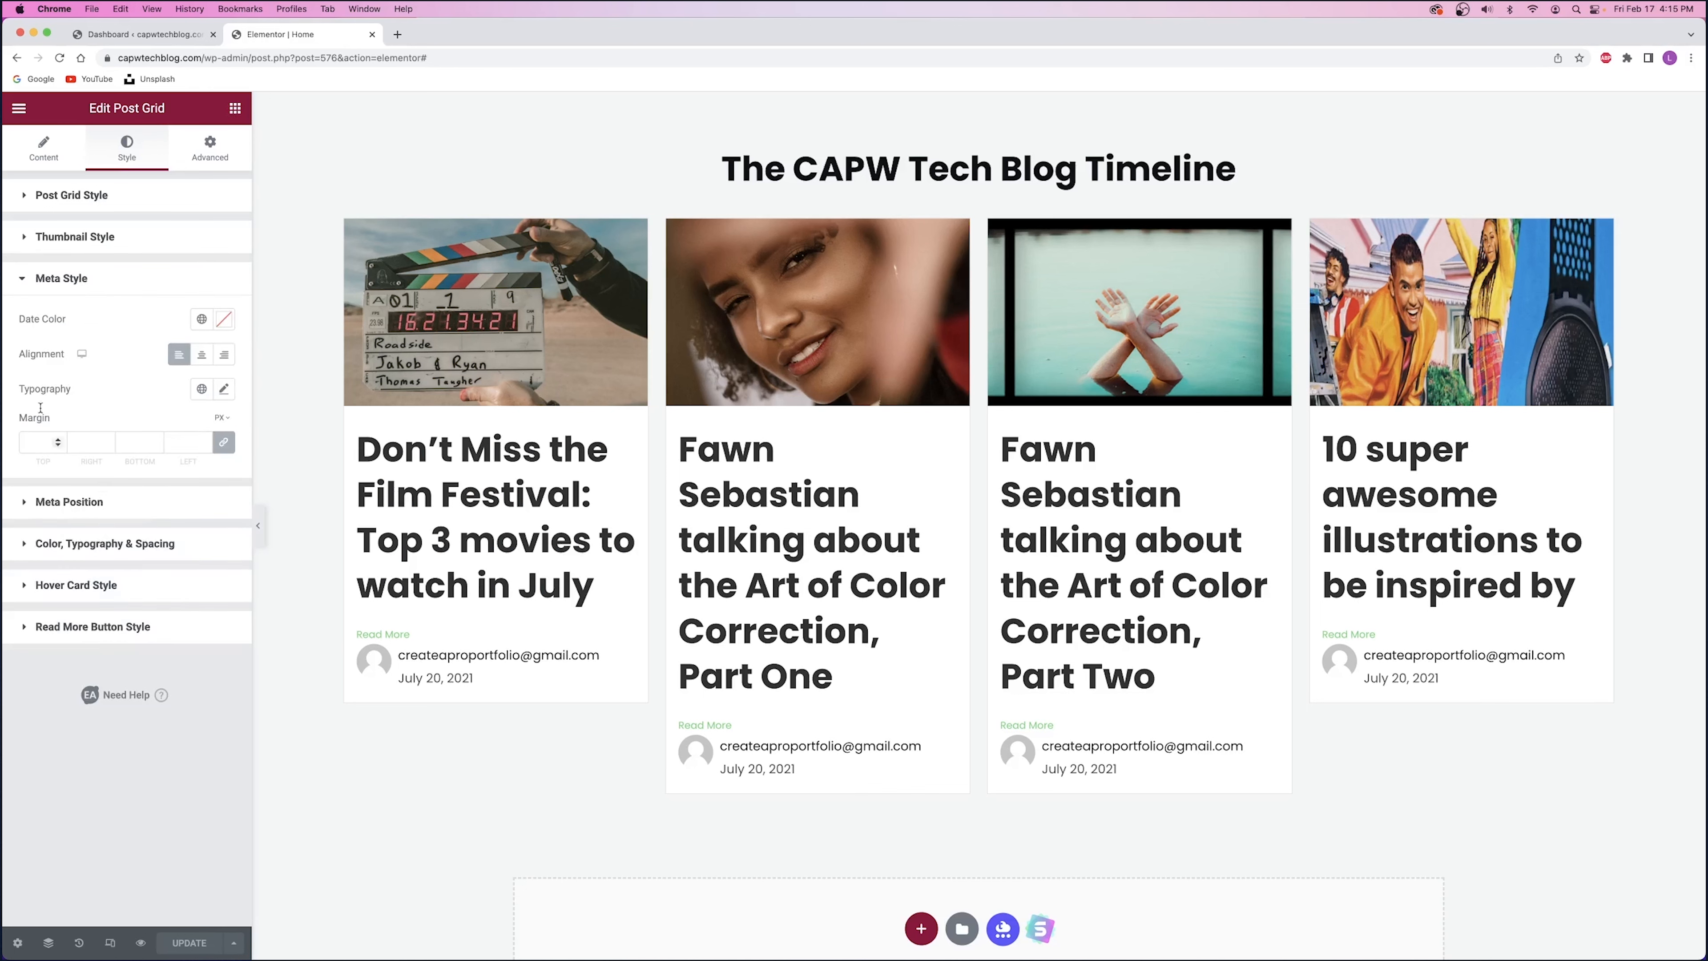
left_click(79, 202)
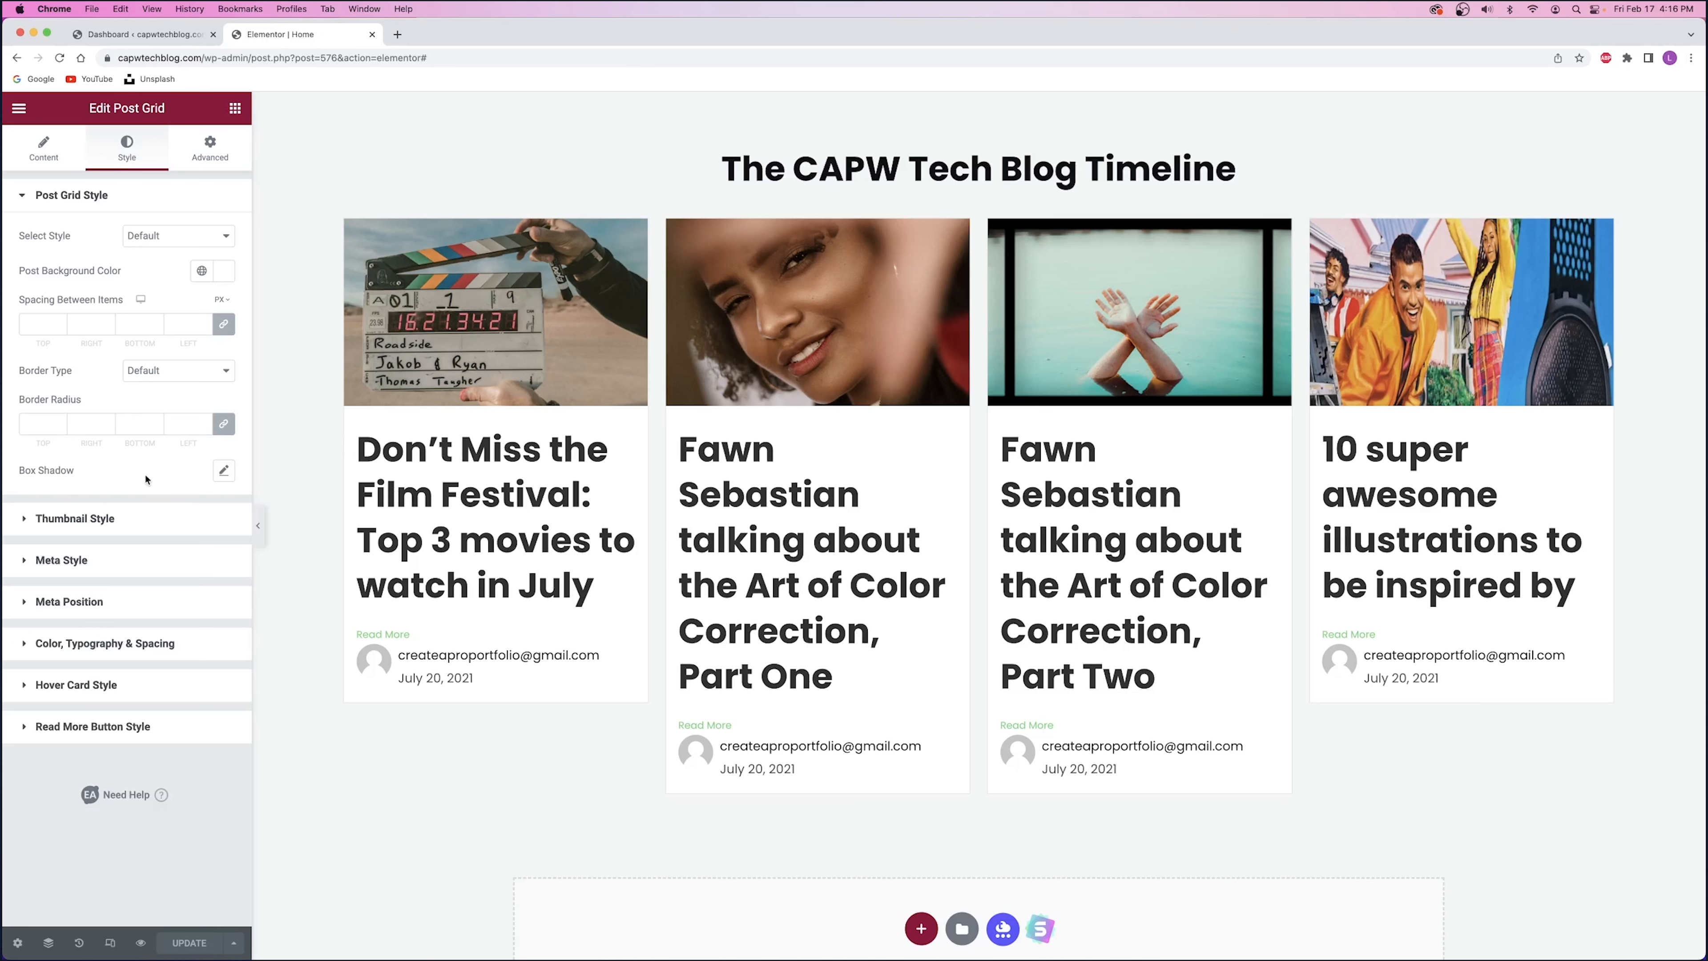
- Change the copied heading above the post grid to "Top Ranked Articles"
left_click(979, 168)
scroll(979, 404, "up", 5)
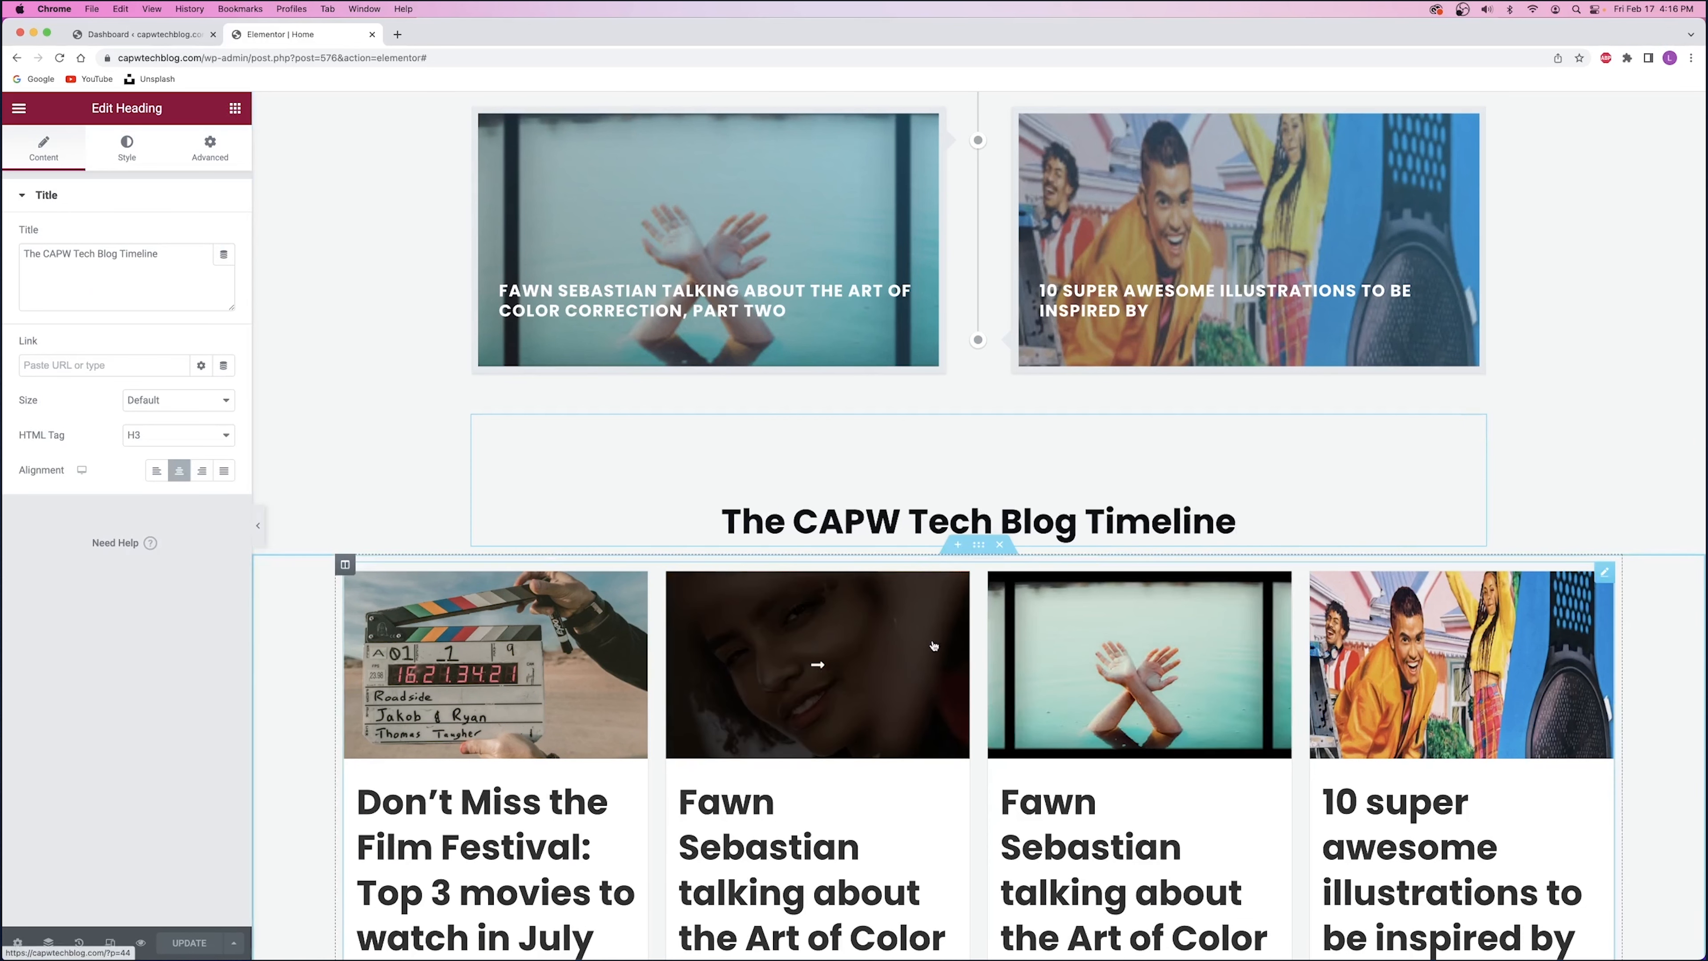
left_click(766, 522)
key("super+a")
type("Most")
key("BackSpace")
key("BackSpace")
key("BackSpace")
key("BackSpace")
type("Top Ranked Articles")
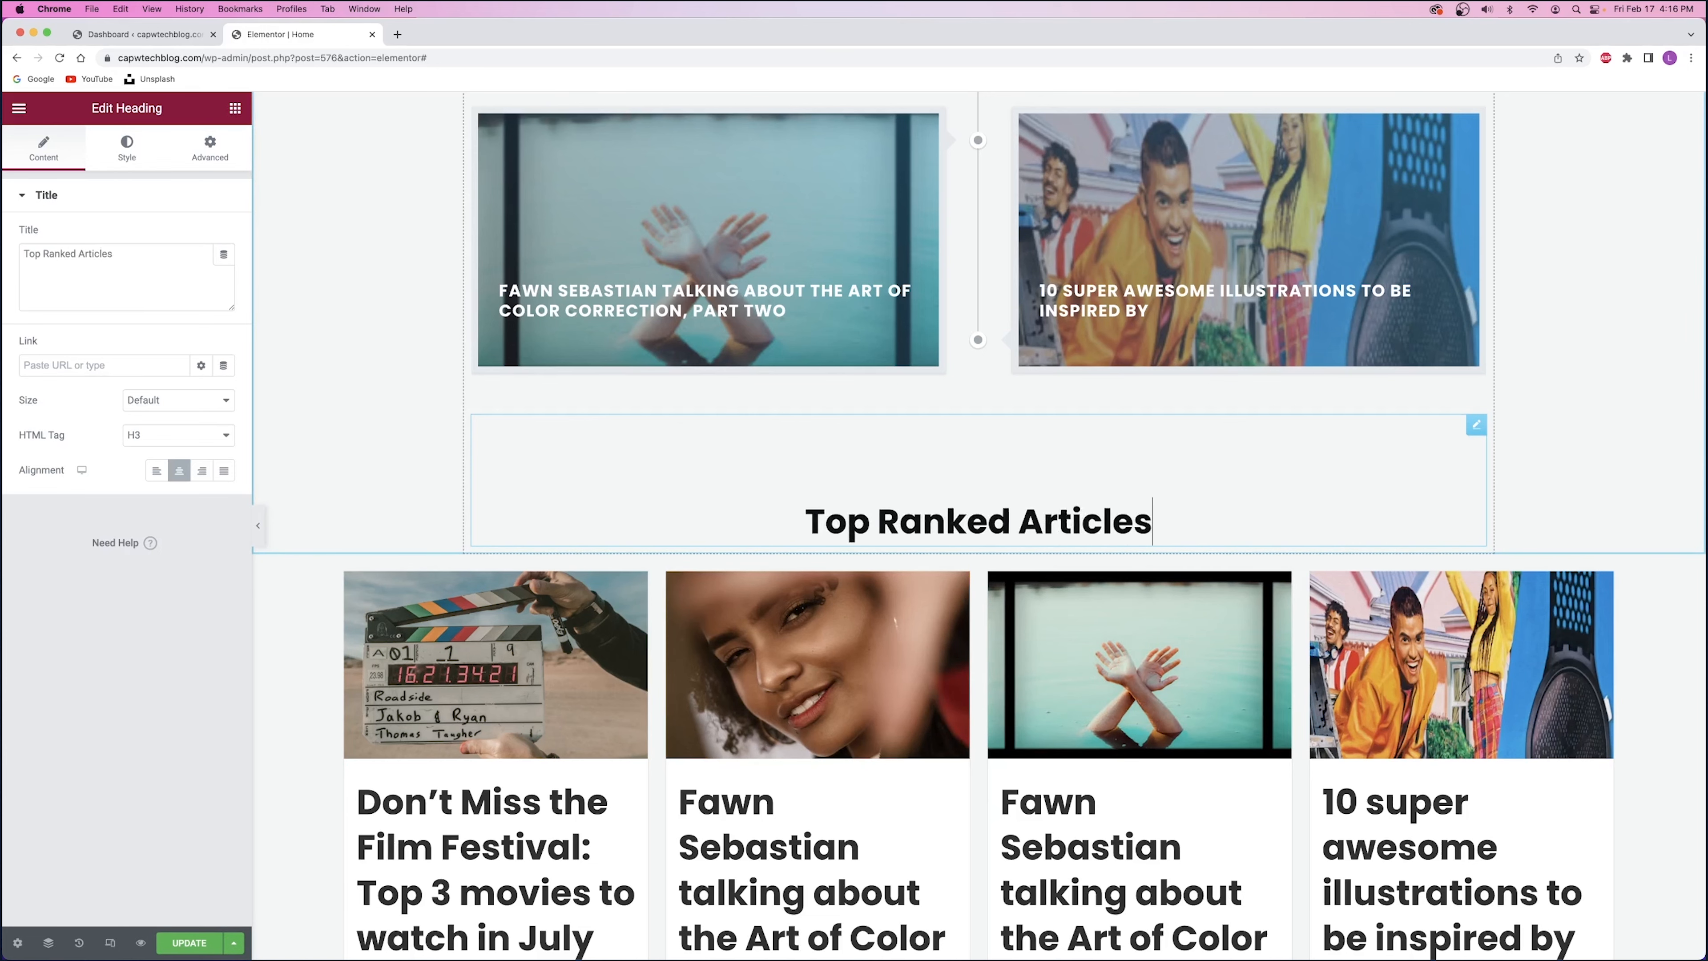
- Examine the post grid under "Top Ranked Articles", the post timeline and the Popular Categories section of the home page
scroll(977, 324, "down", 4)
left_click(976, 323)
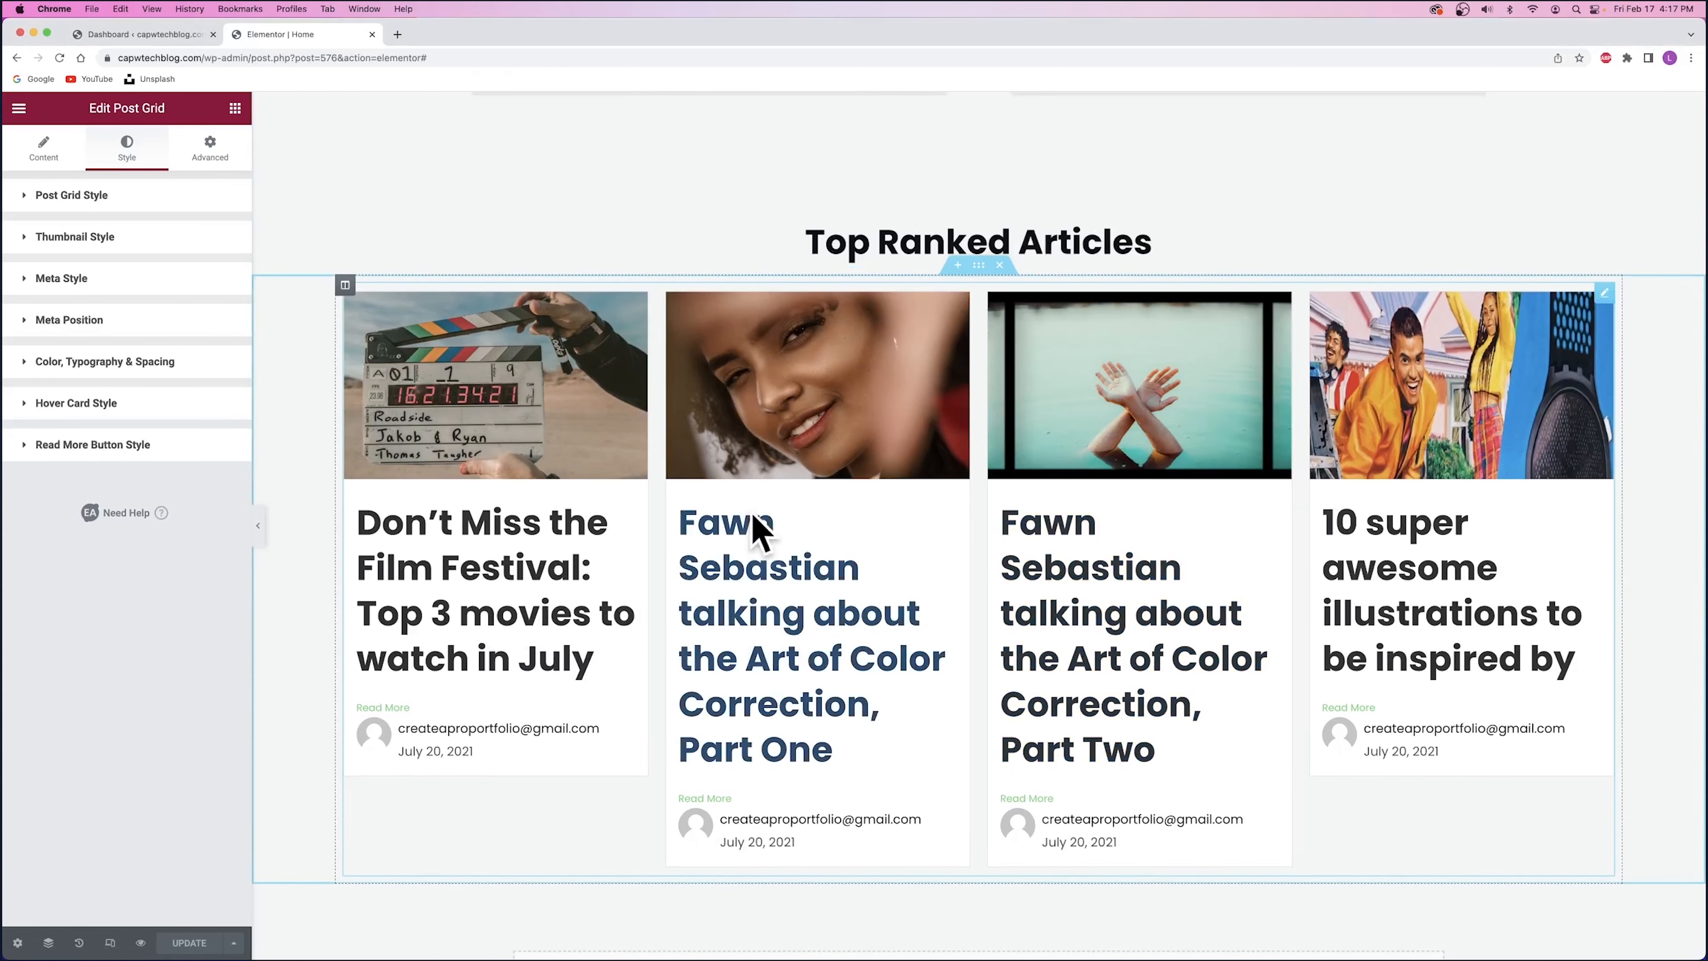
scroll(754, 534, "up", 10)
scroll(752, 516, "up", 1)
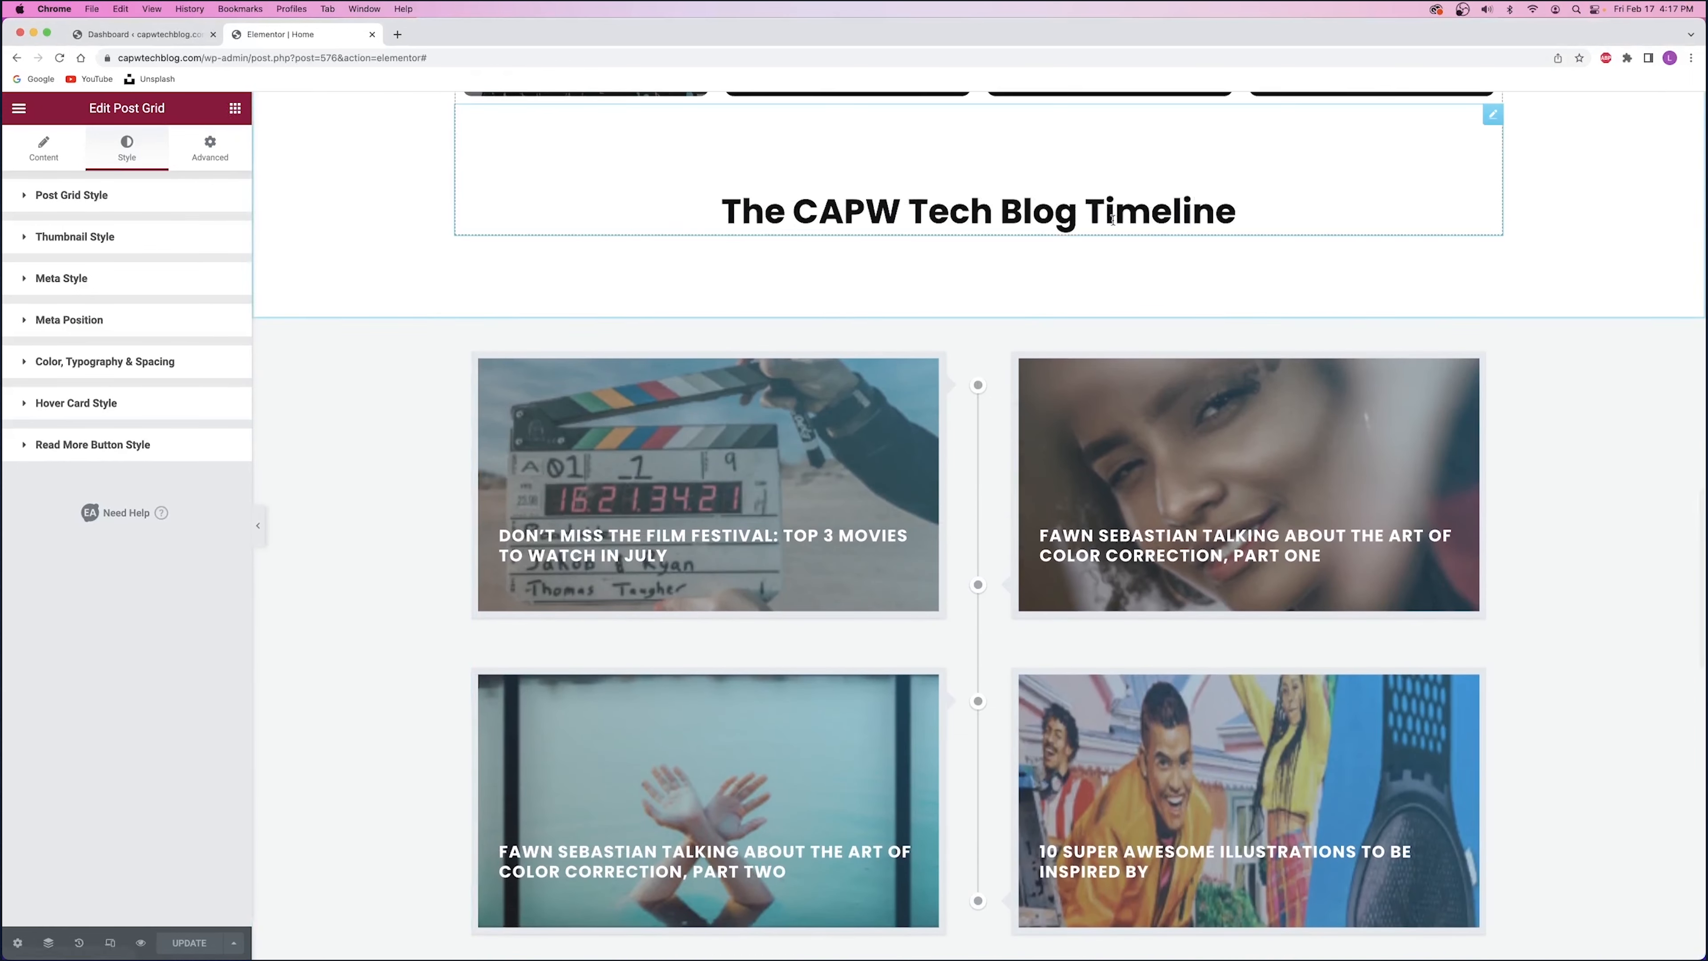
scroll(889, 465, "down", 10)
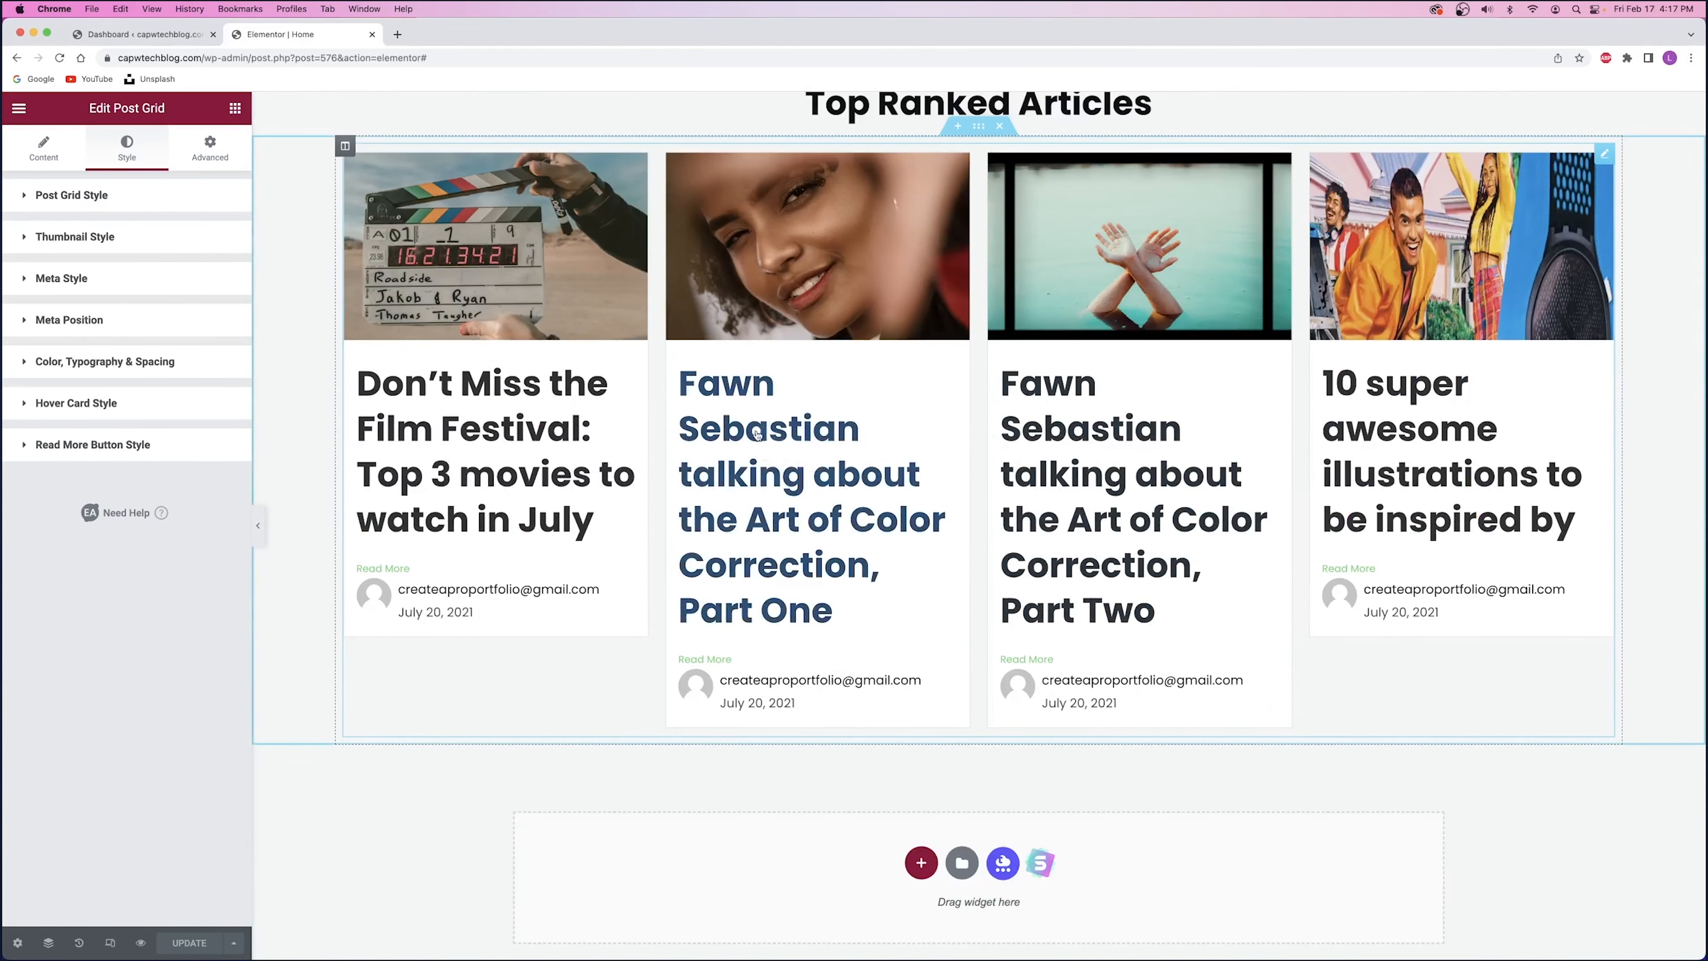
scroll(754, 435, "up", 10)
scroll(755, 434, "up", 7)
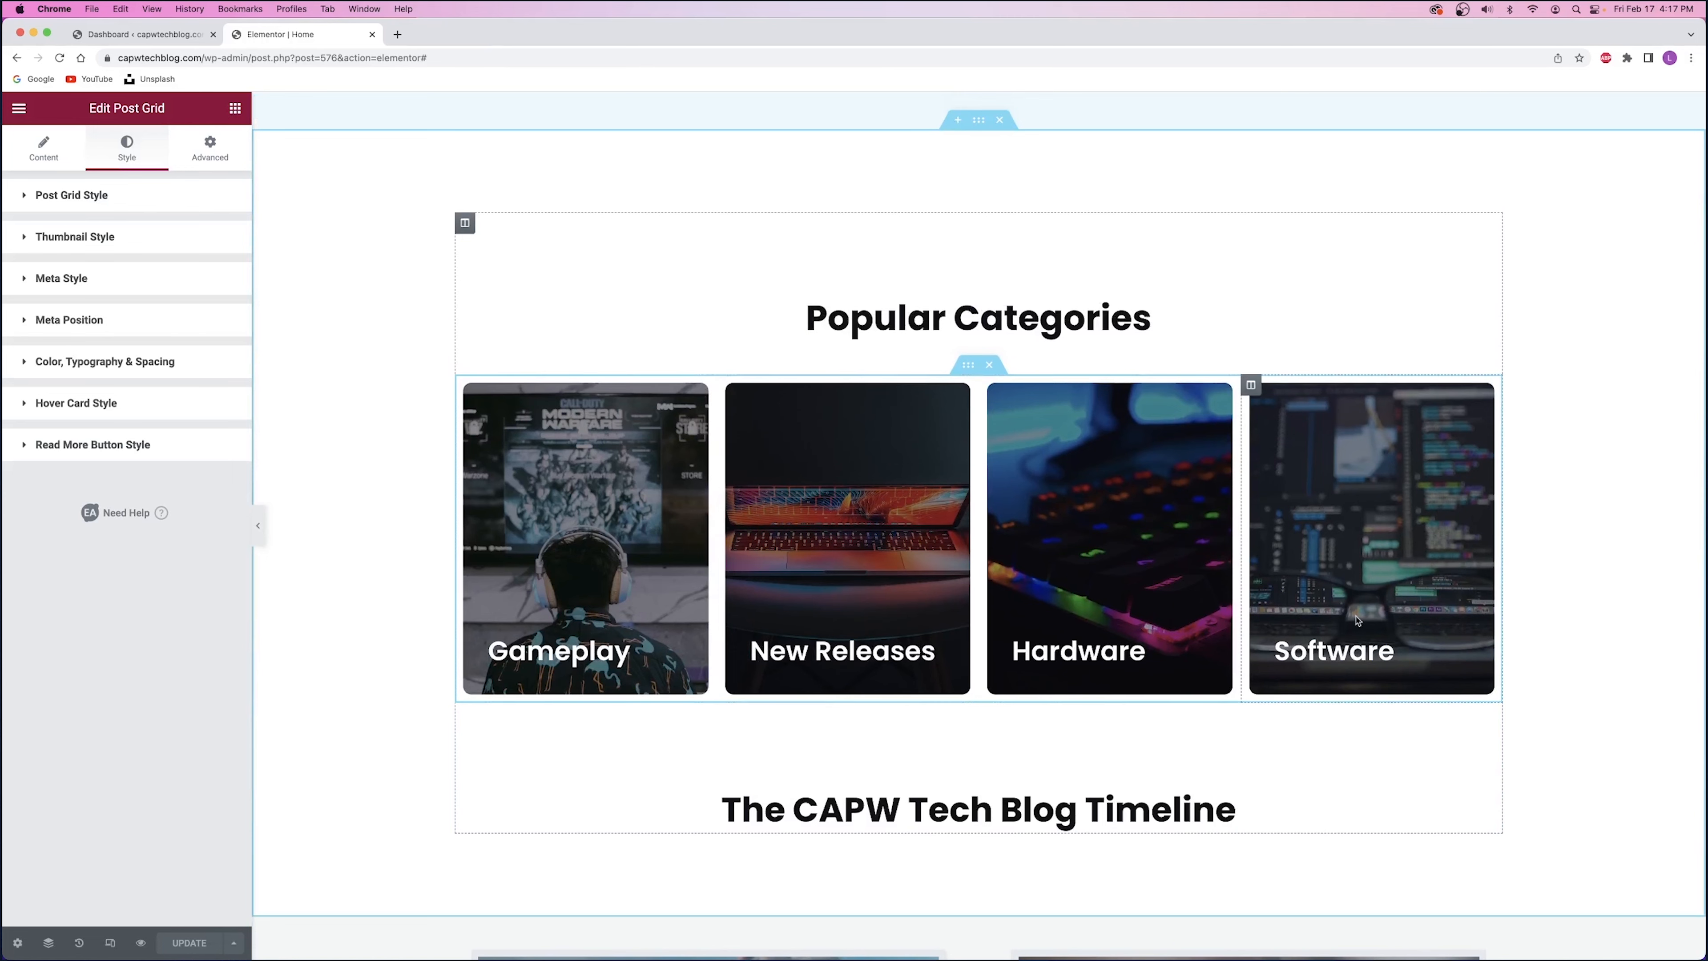
- Set the overlay color of the home page's post timeline to black, #000000
scroll(795, 398, "up", 3)
scroll(791, 394, "up", 12)
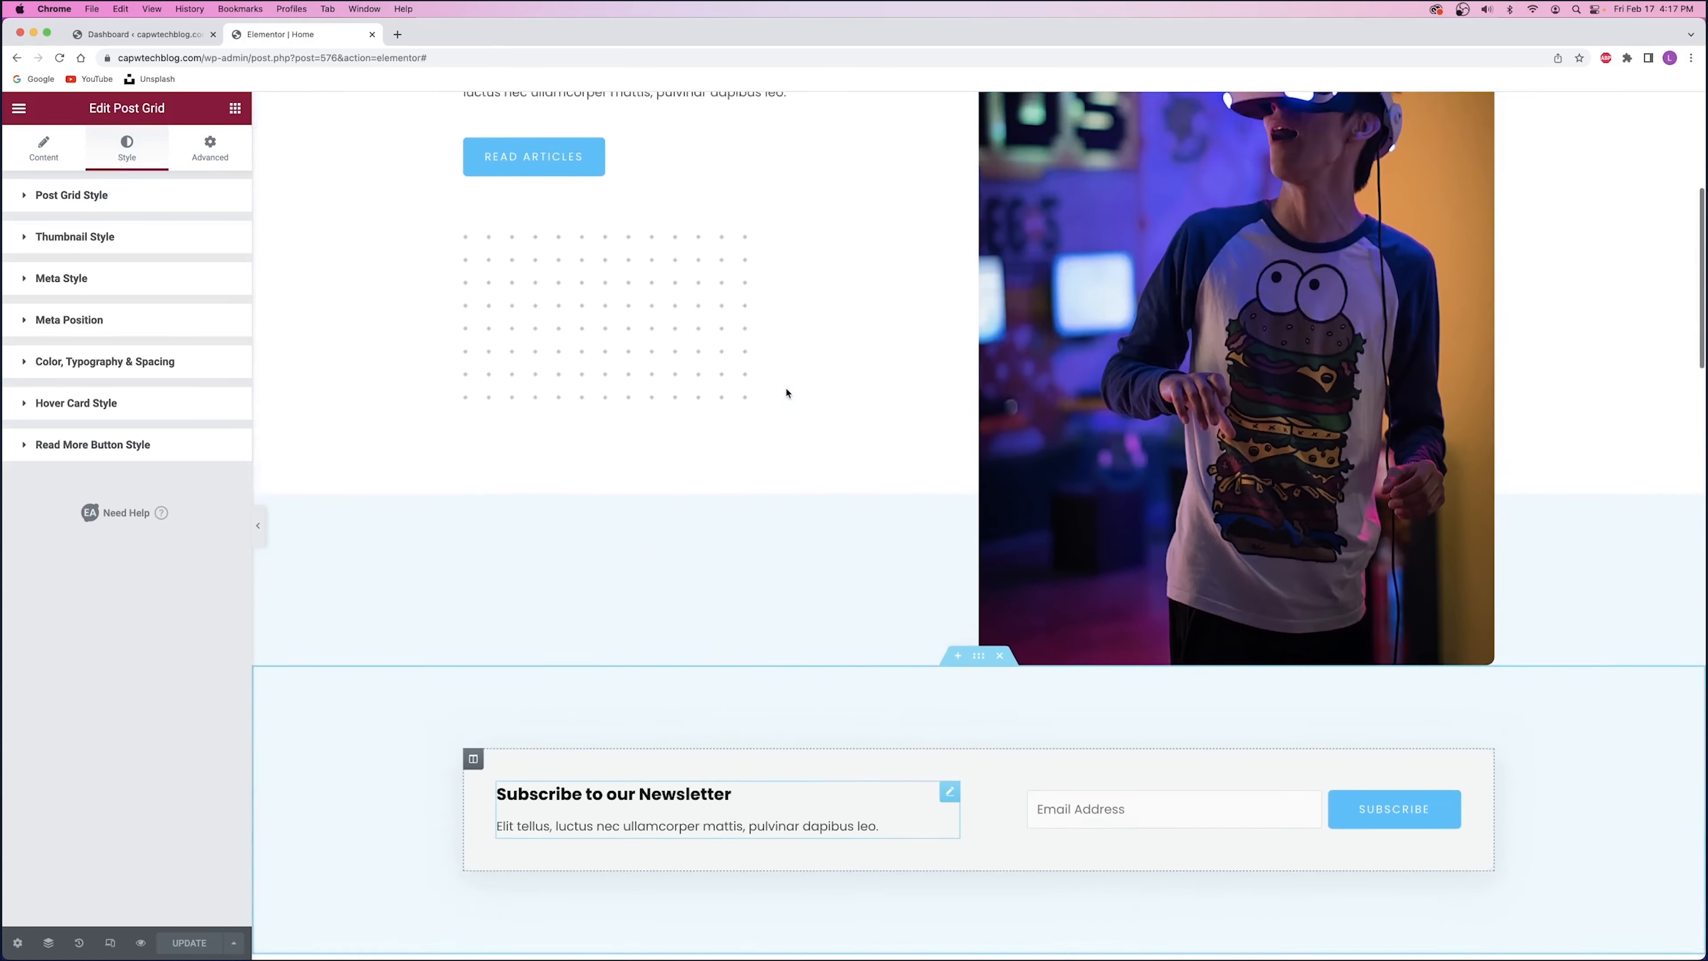
scroll(789, 390, "down", 5)
scroll(788, 390, "down", 10)
scroll(788, 390, "down", 8)
left_click(789, 390)
left_click(127, 147)
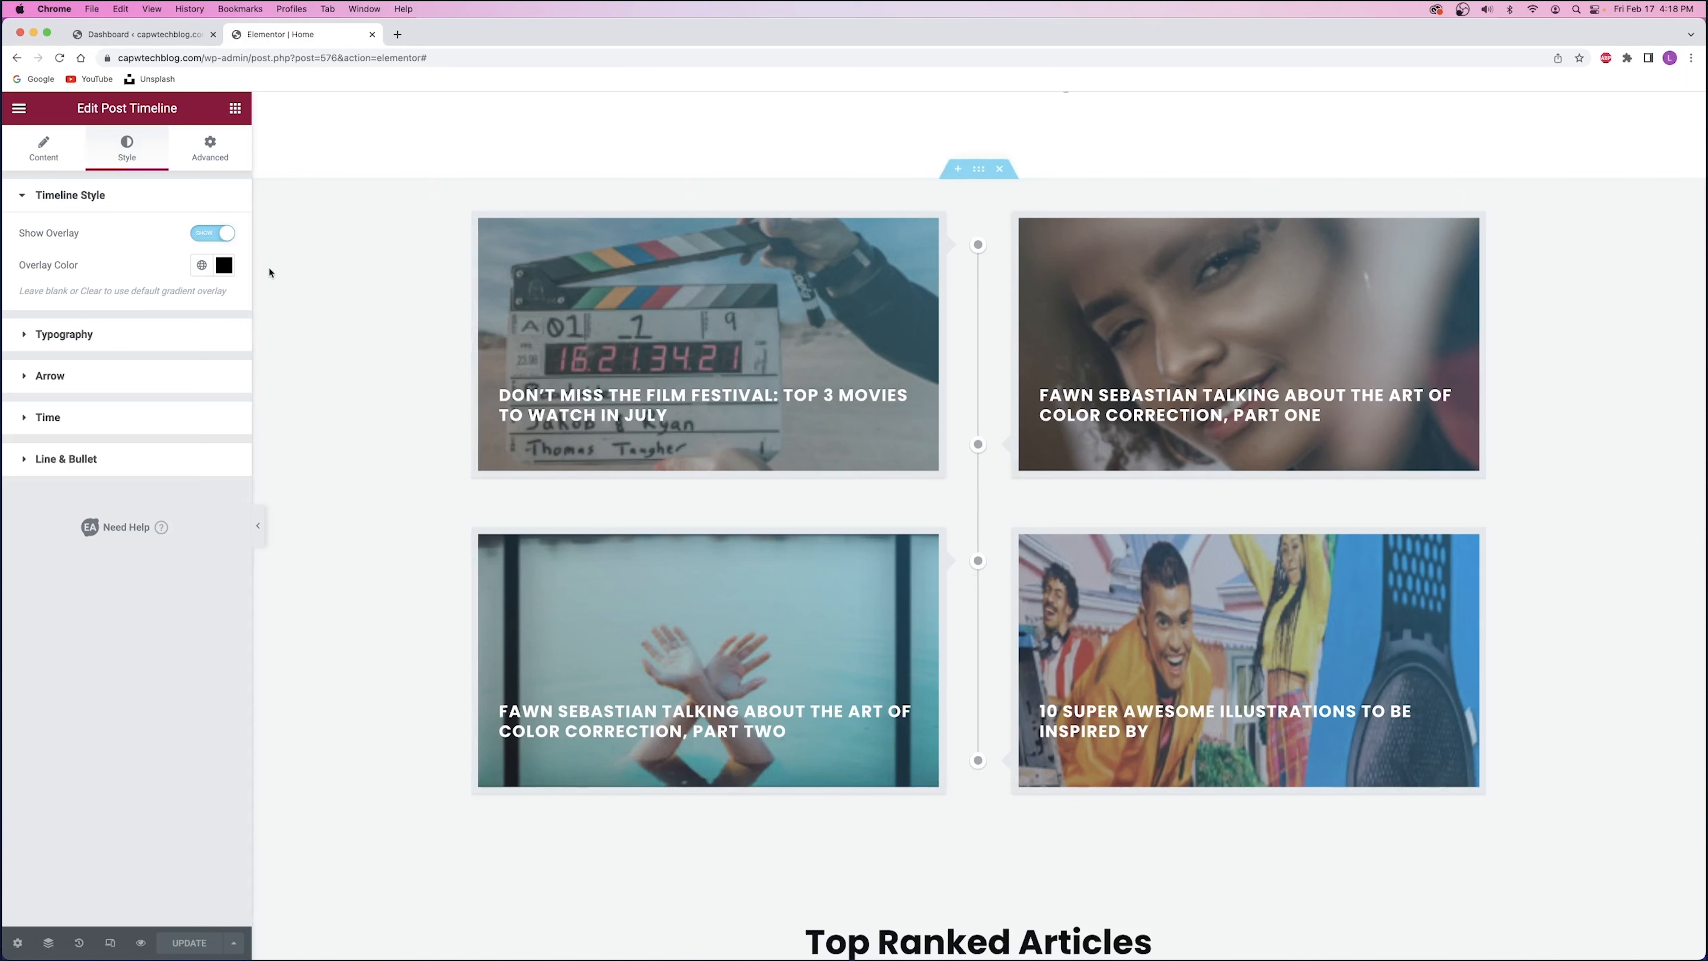
left_click(224, 265)
left_click(124, 359)
left_click_drag(89, 387, 222, 495)
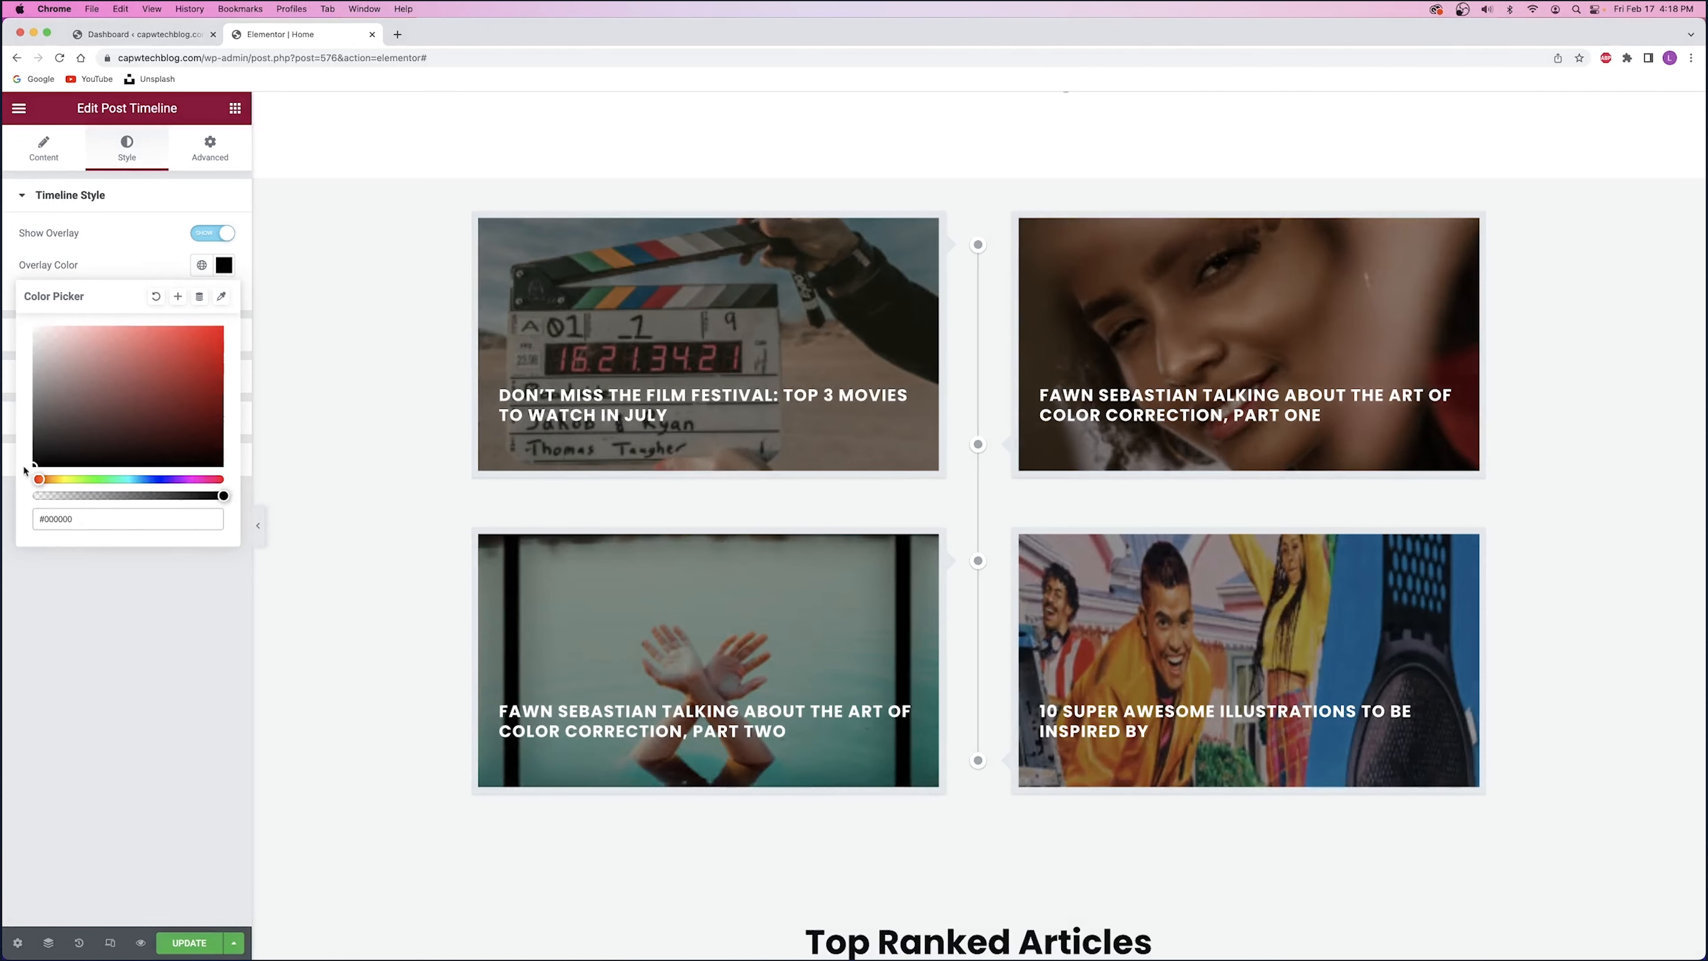
left_click(137, 252)
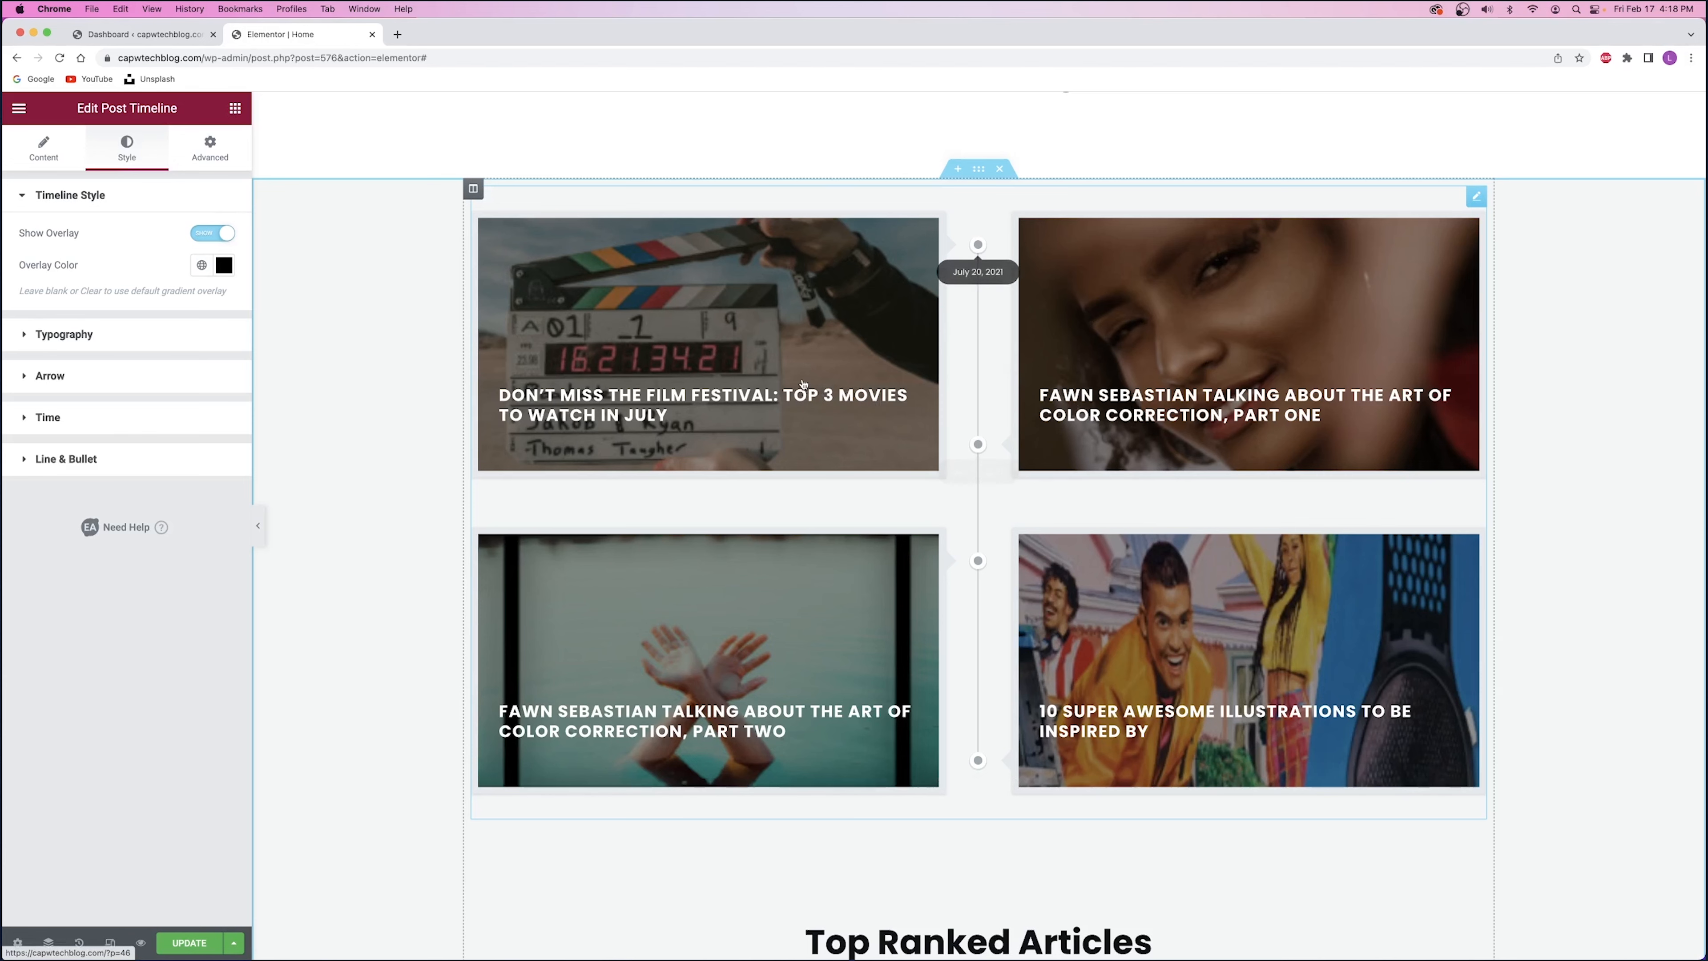
- Open the list of all posts from the WordPress dashboard in a new browser tab
left_click(141, 34)
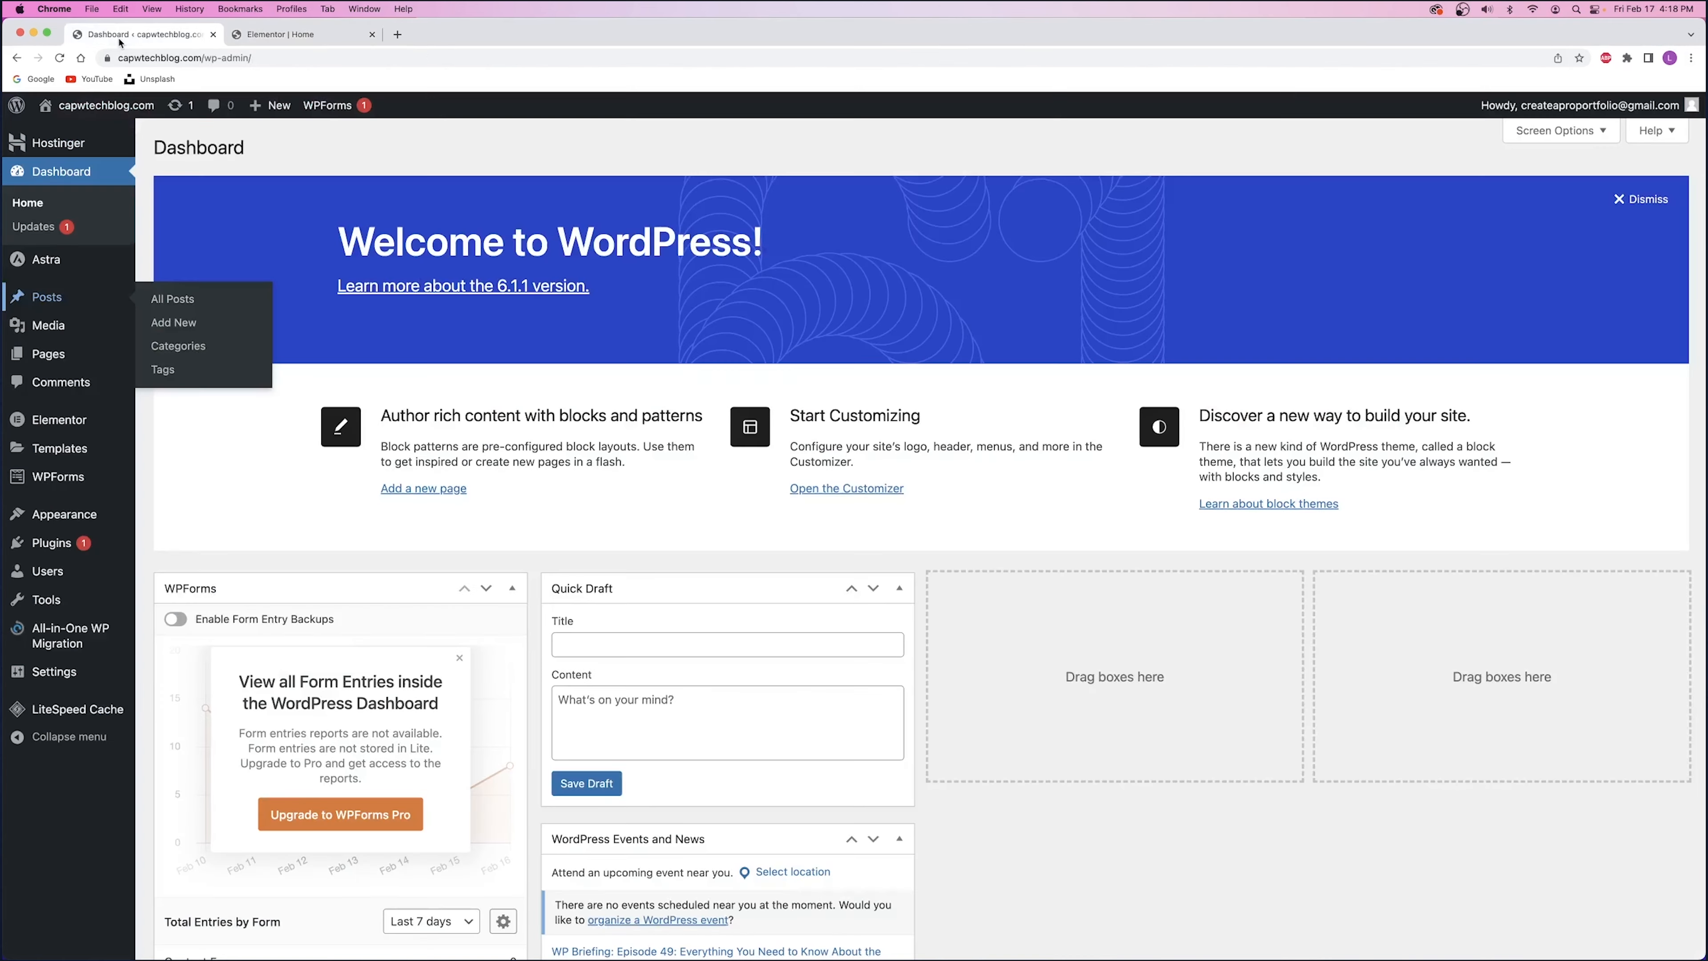
left_click(289, 35)
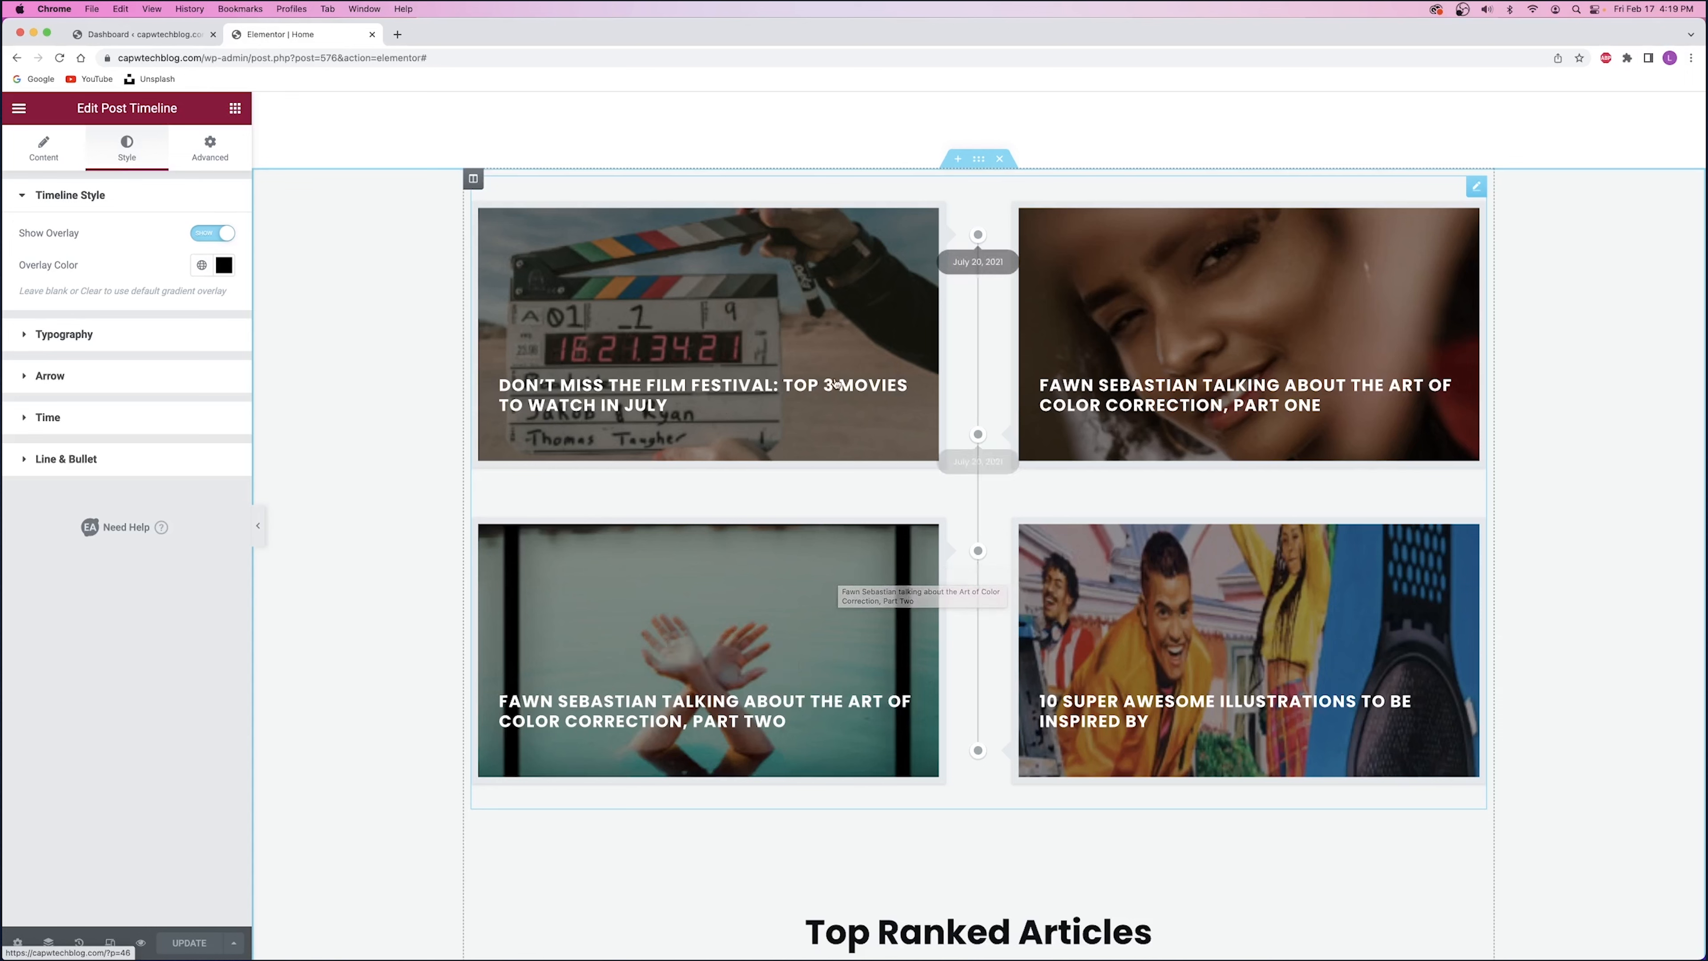
left_click(141, 34)
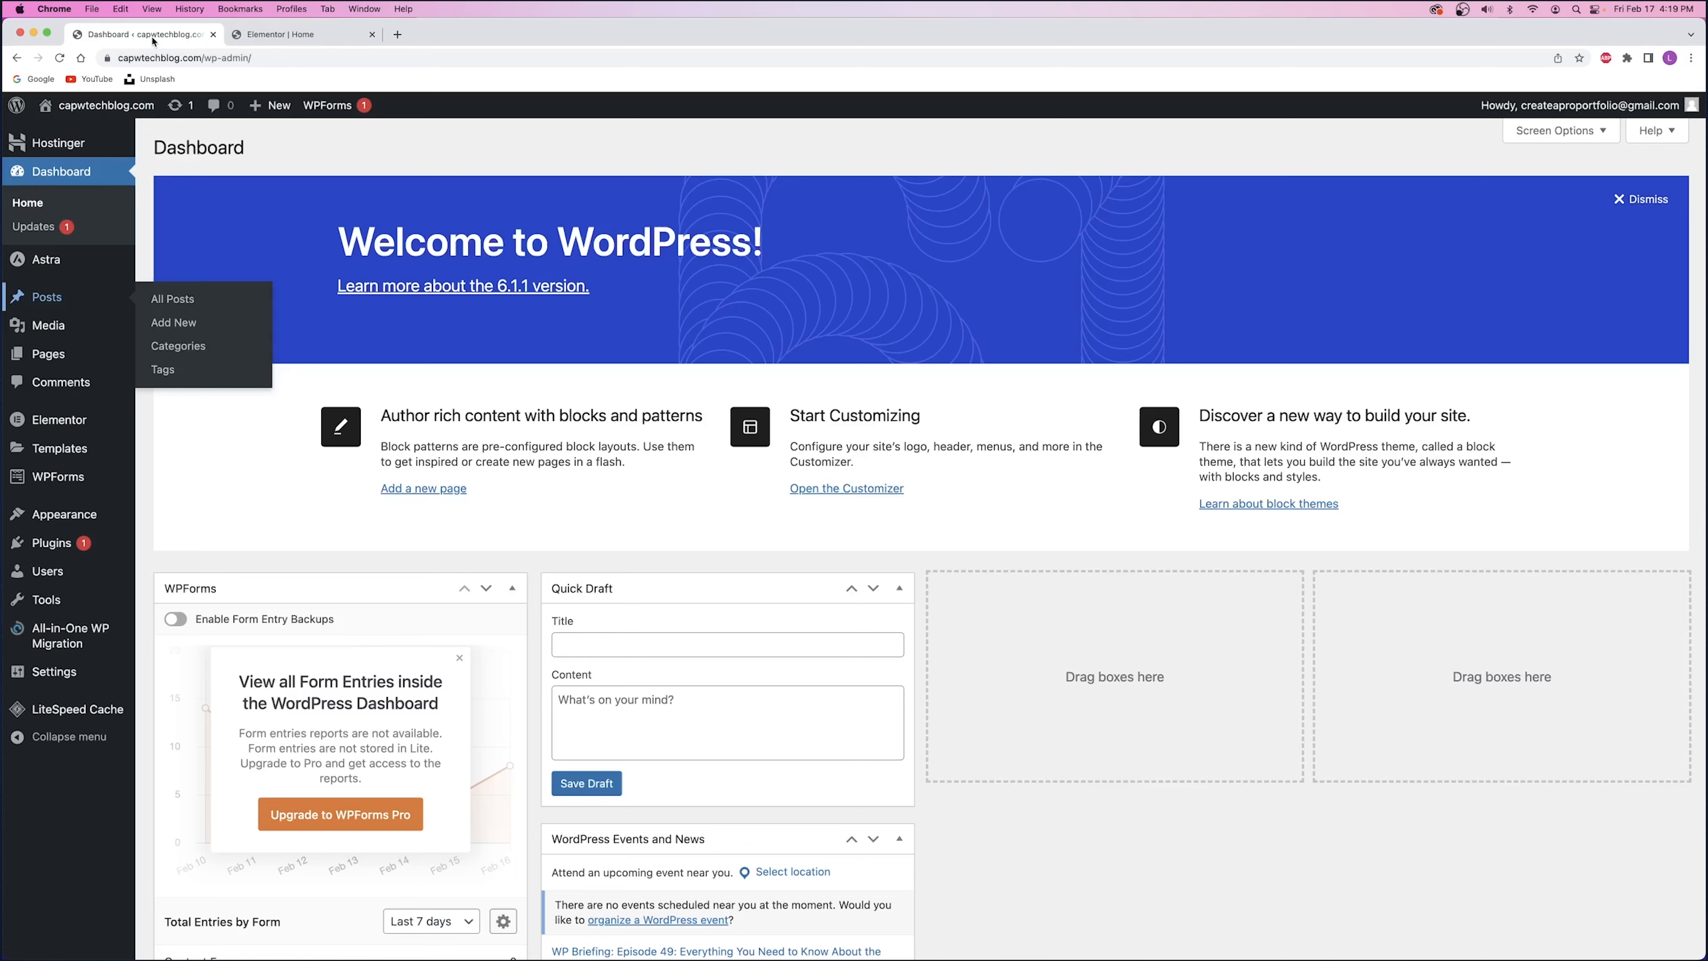
left_click(48, 298, "super")
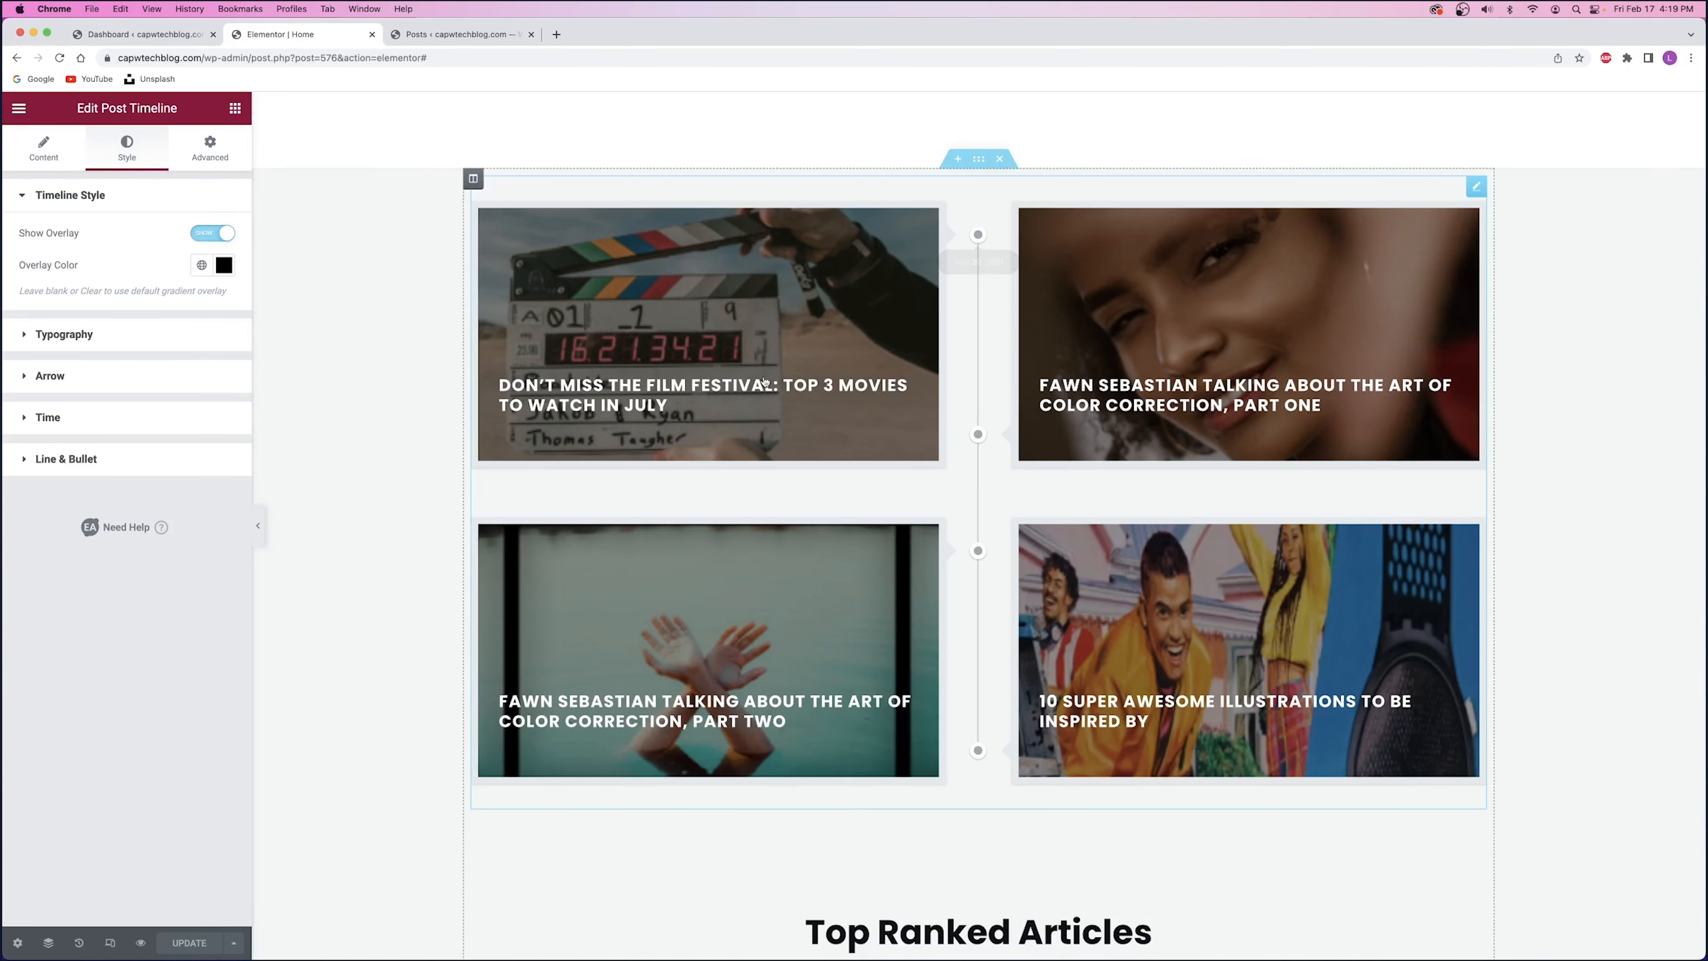
left_click(282, 35)
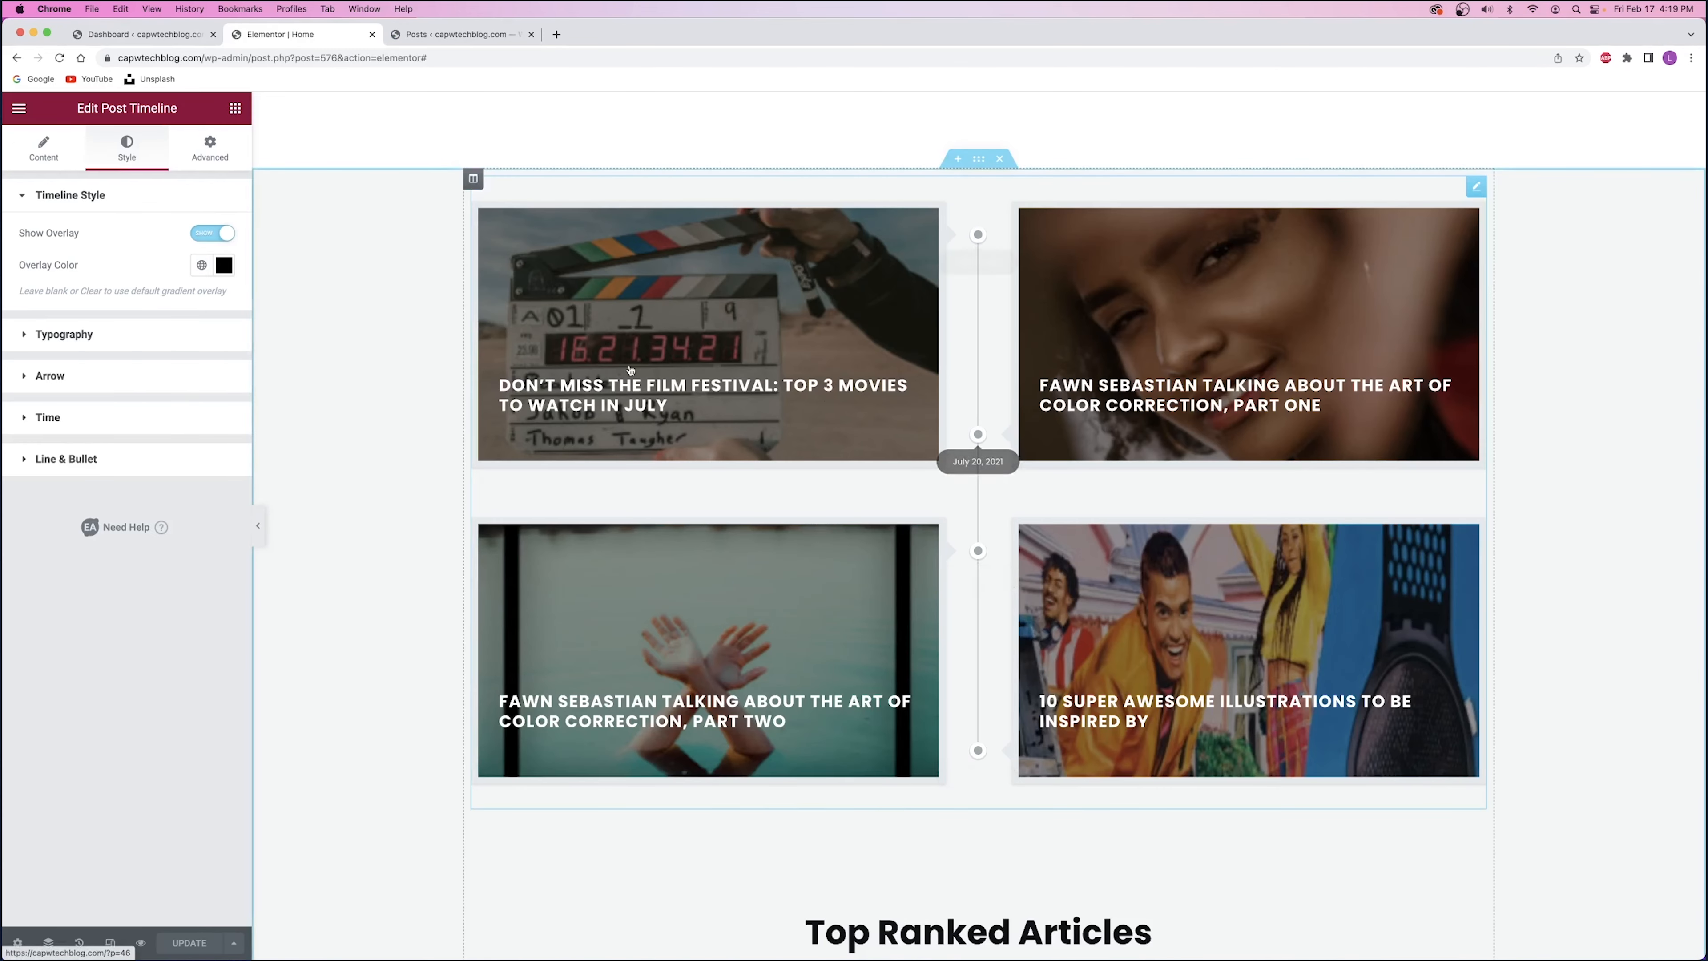
left_click(431, 35)
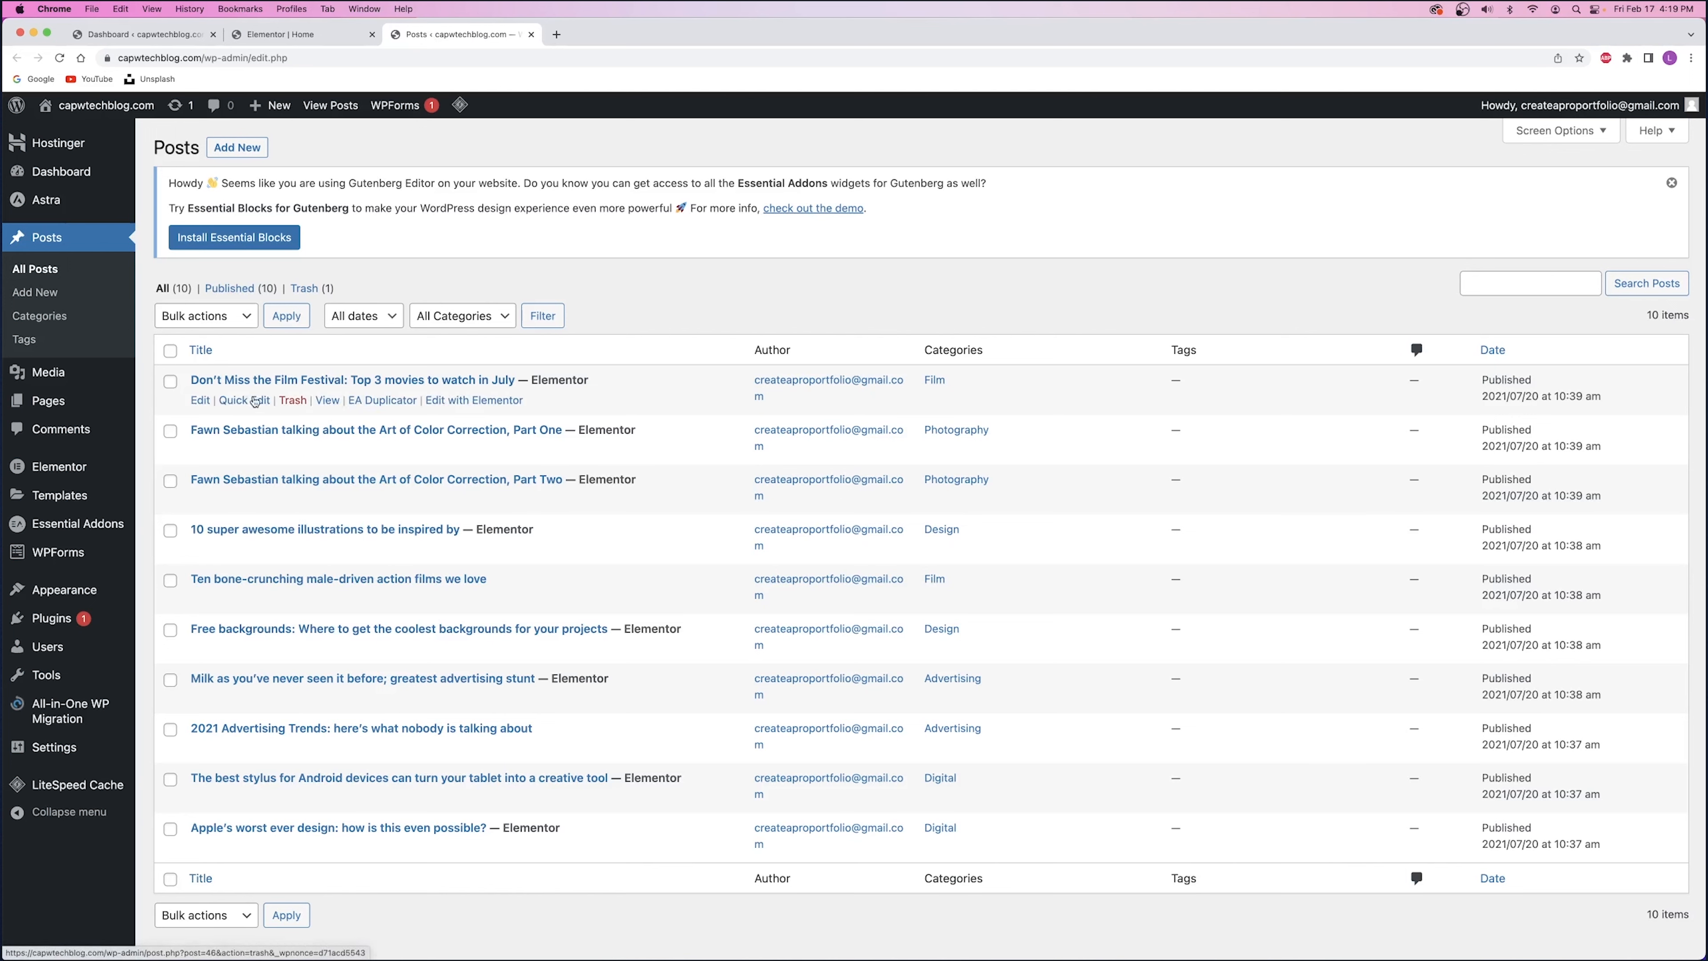
- View the published post "Don't Miss the Film Festival: Top 3 movies to watch in July" in a new tab and compare it with the timeline
right_click(328, 400)
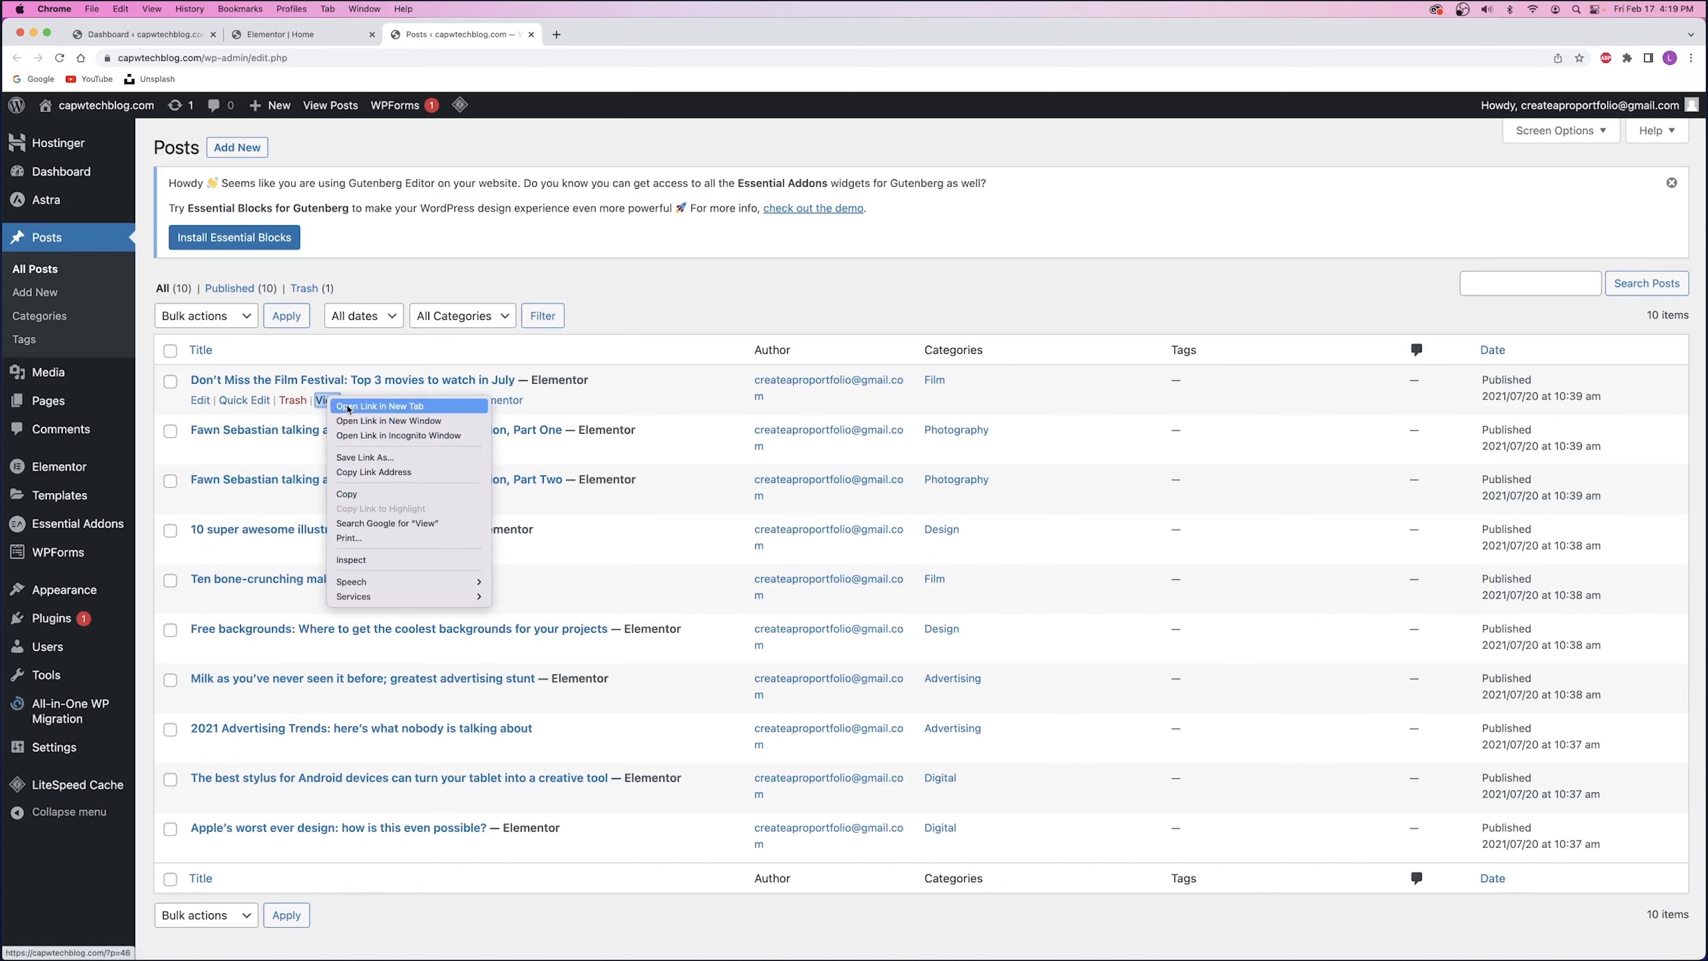
left_click(348, 406)
left_click(619, 34)
scroll(765, 609, "down", 3)
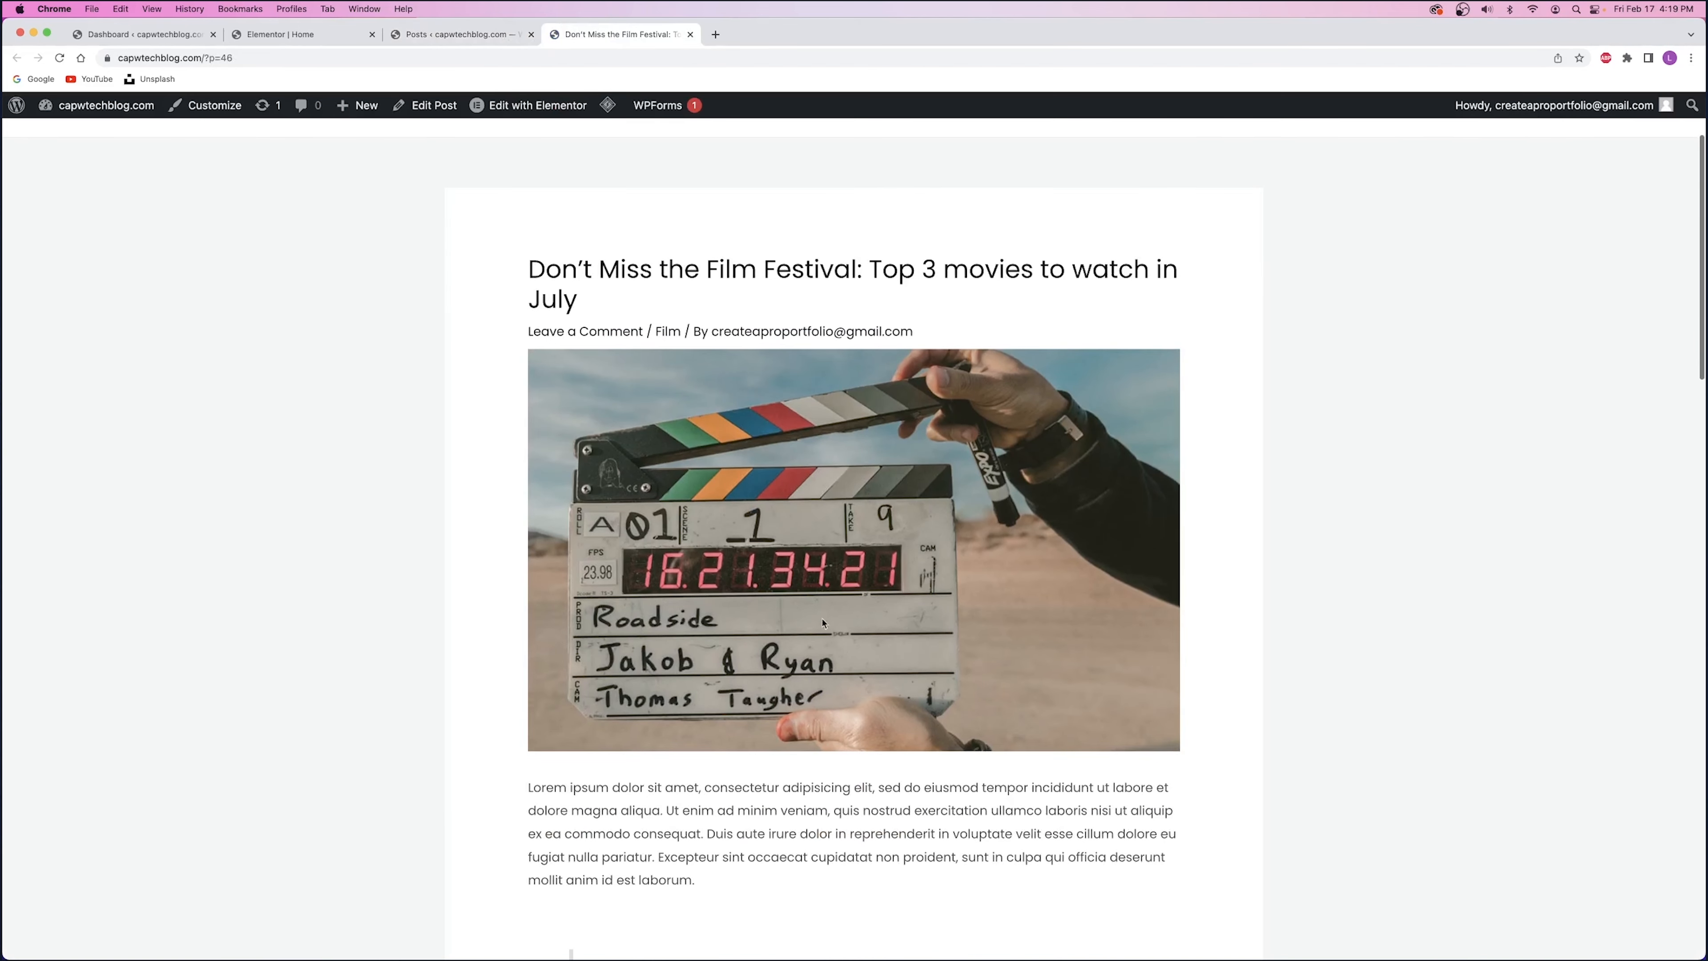
left_click(330, 37)
left_click(619, 35)
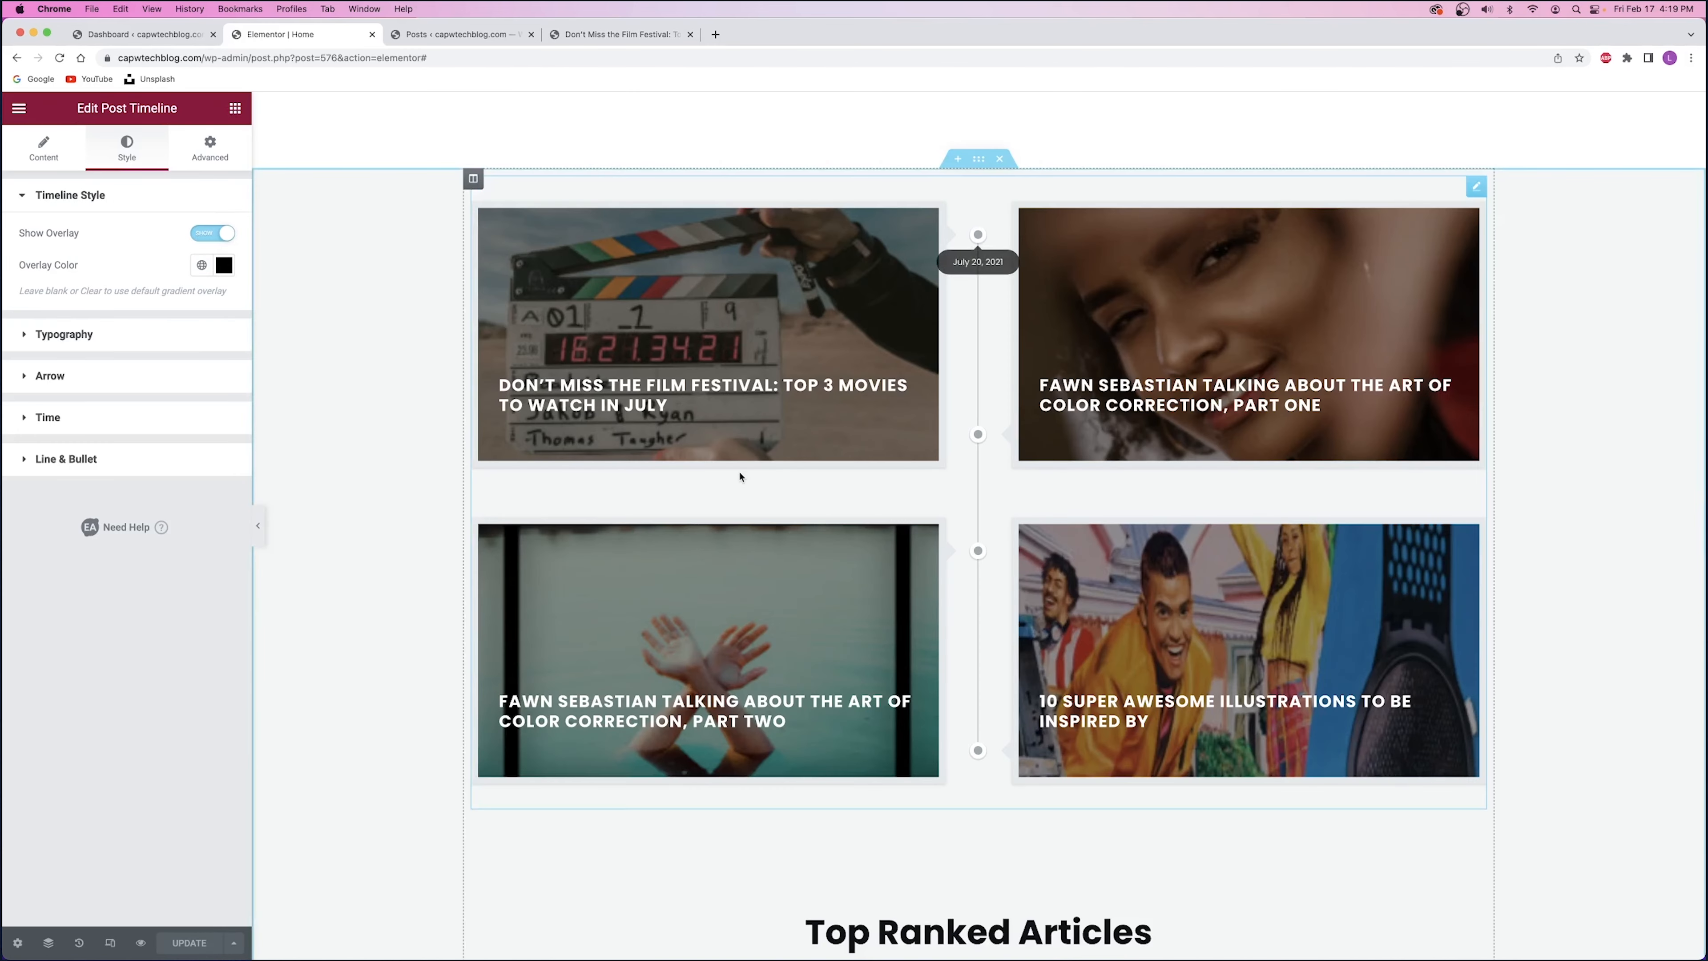
left_click(690, 34)
- Open the Film Festival post's edit page from the posts list in a new tab and load it in Elementor
left_click(476, 41)
left_click(400, 287)
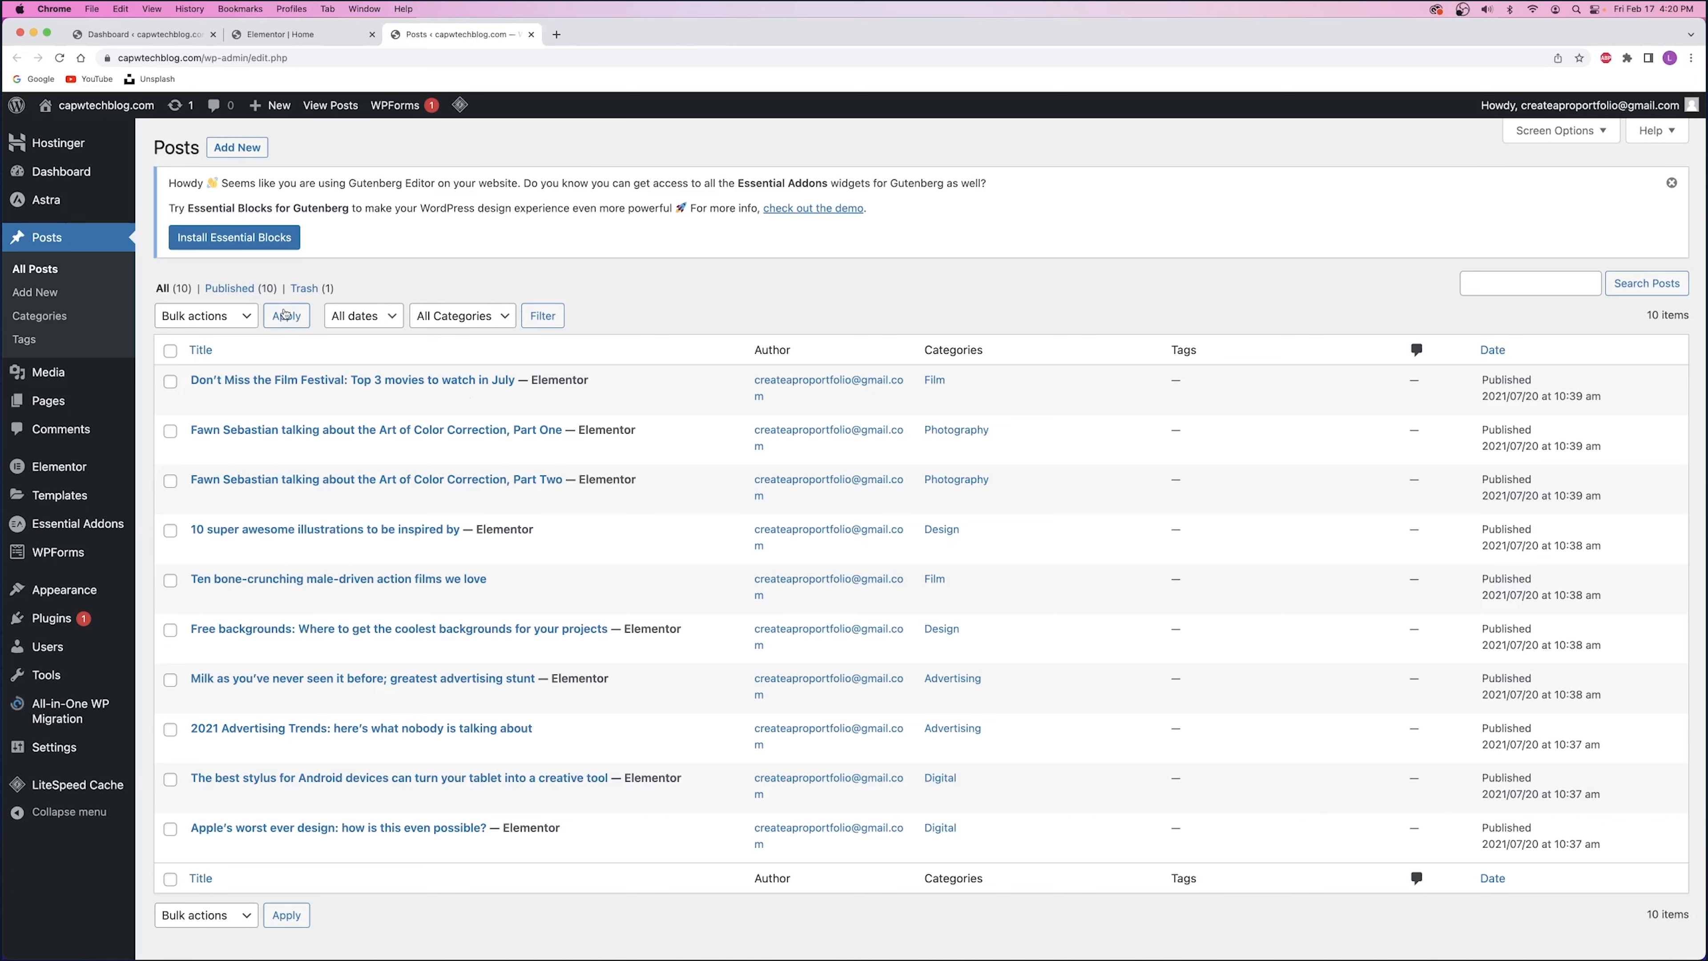
right_click(201, 402)
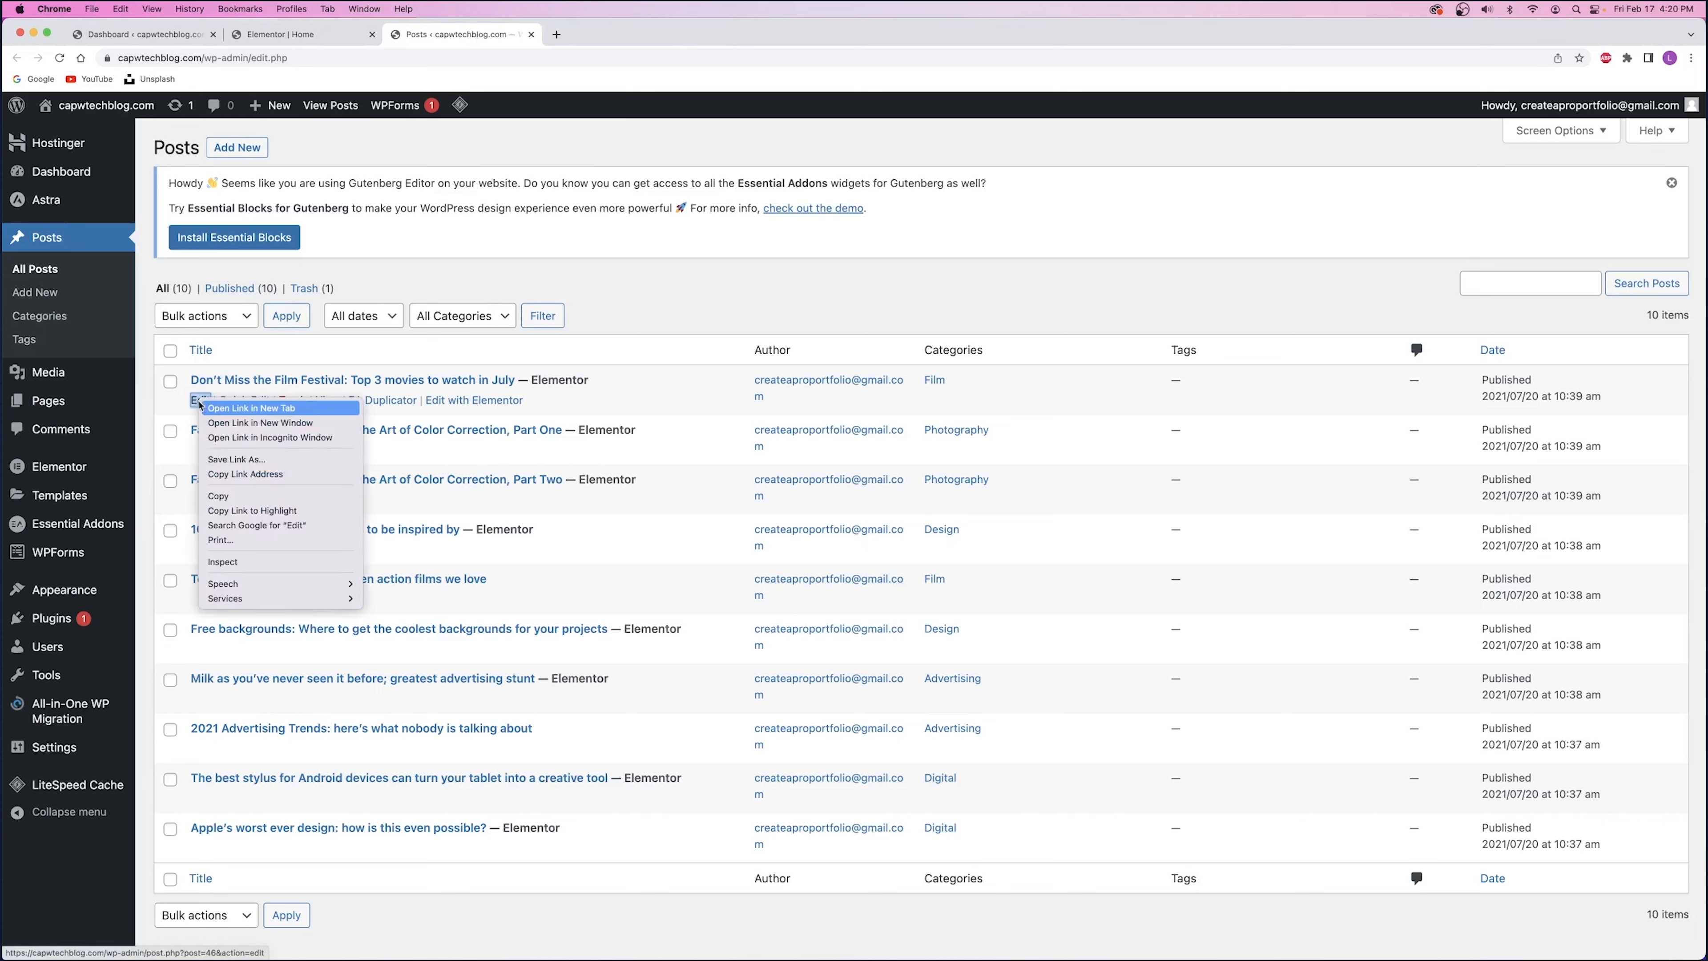
left_click(222, 408)
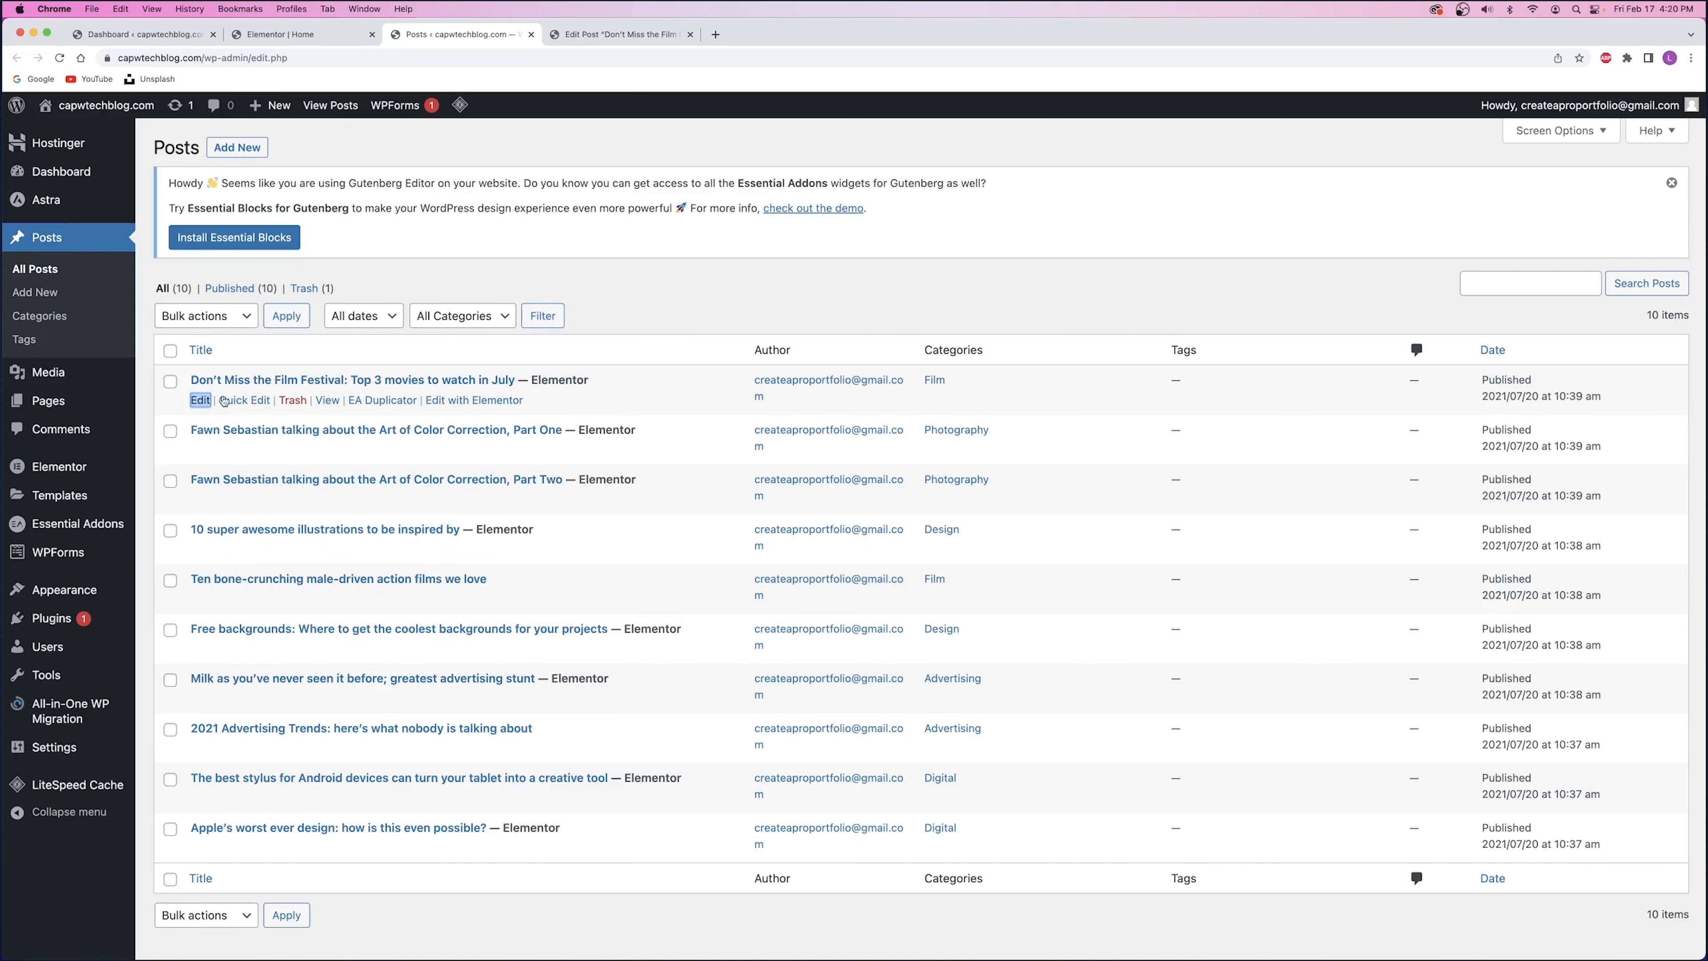
left_click(647, 34)
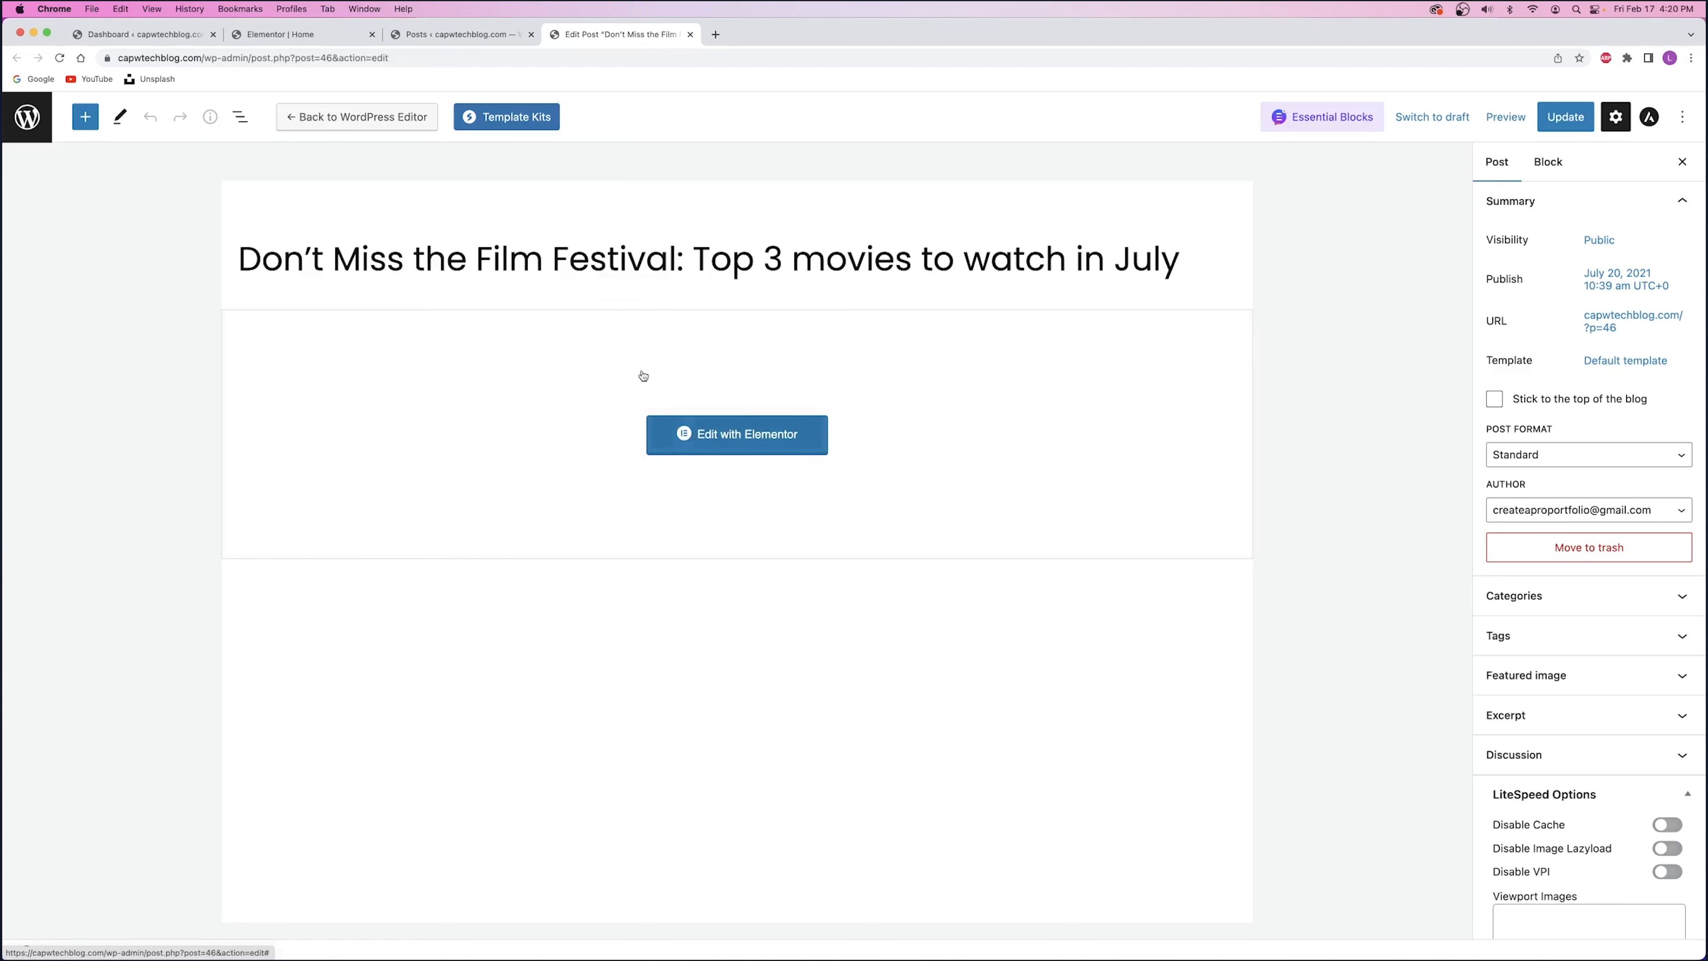
left_click(727, 443)
- Examine the Film Festival post's opening paragraph and header image in Elementor, and close the post without editing it
left_click_drag(821, 596, 679, 502)
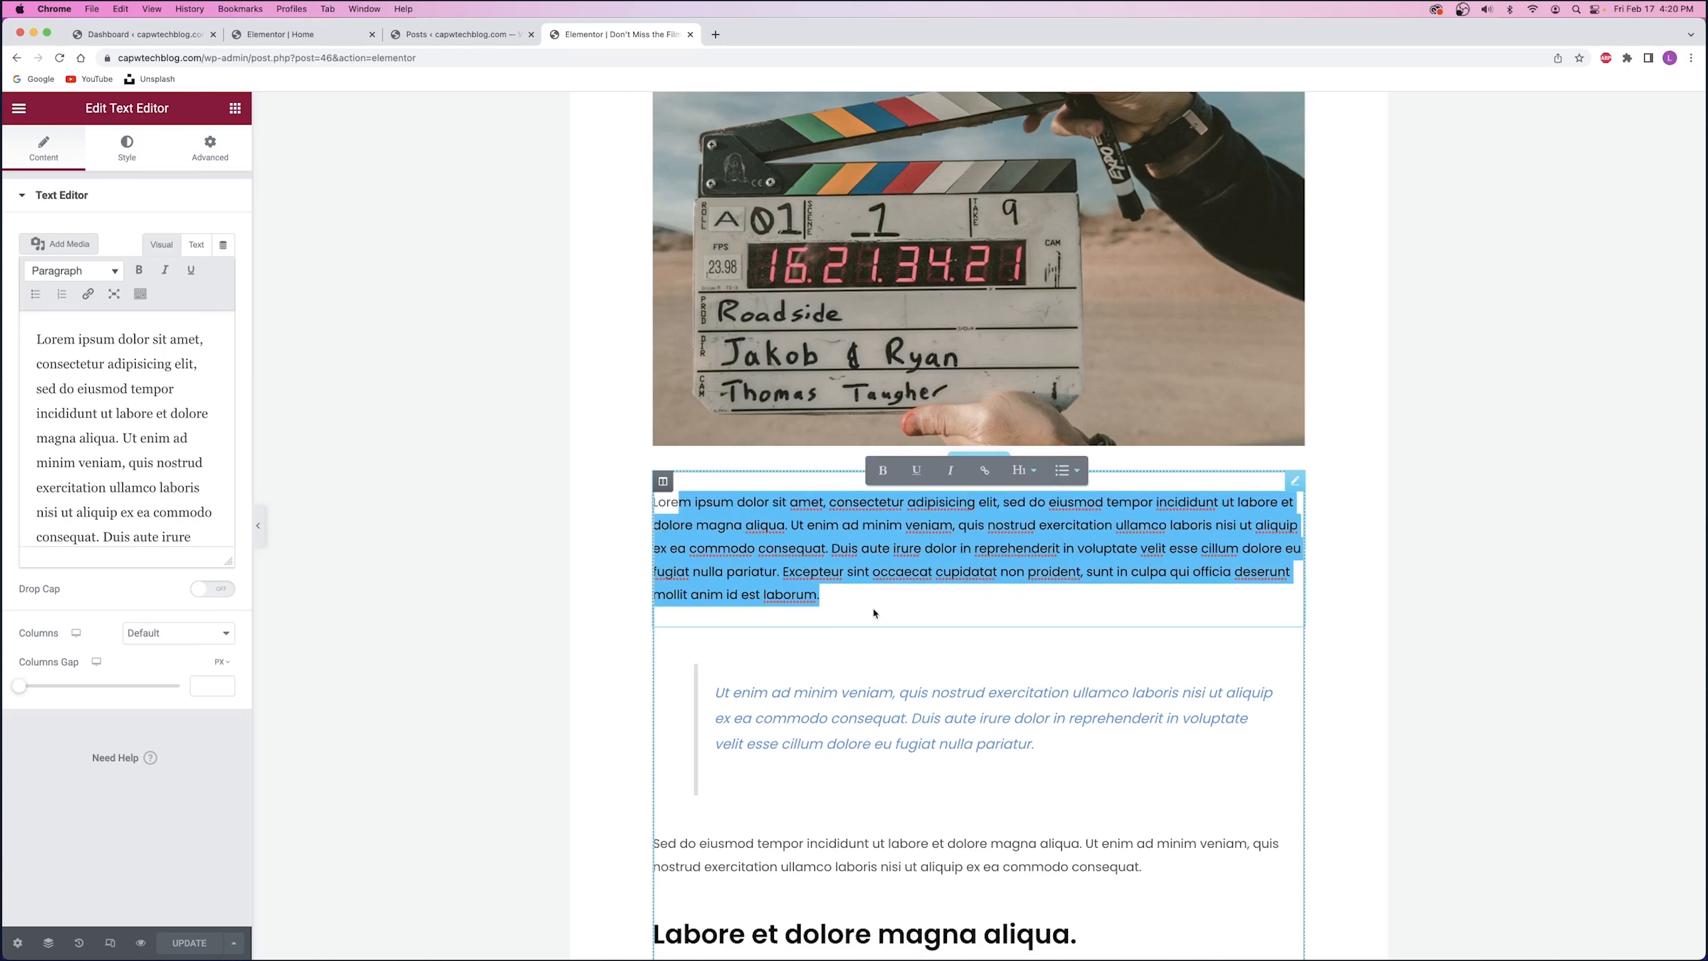
left_click(760, 545)
left_click(899, 597)
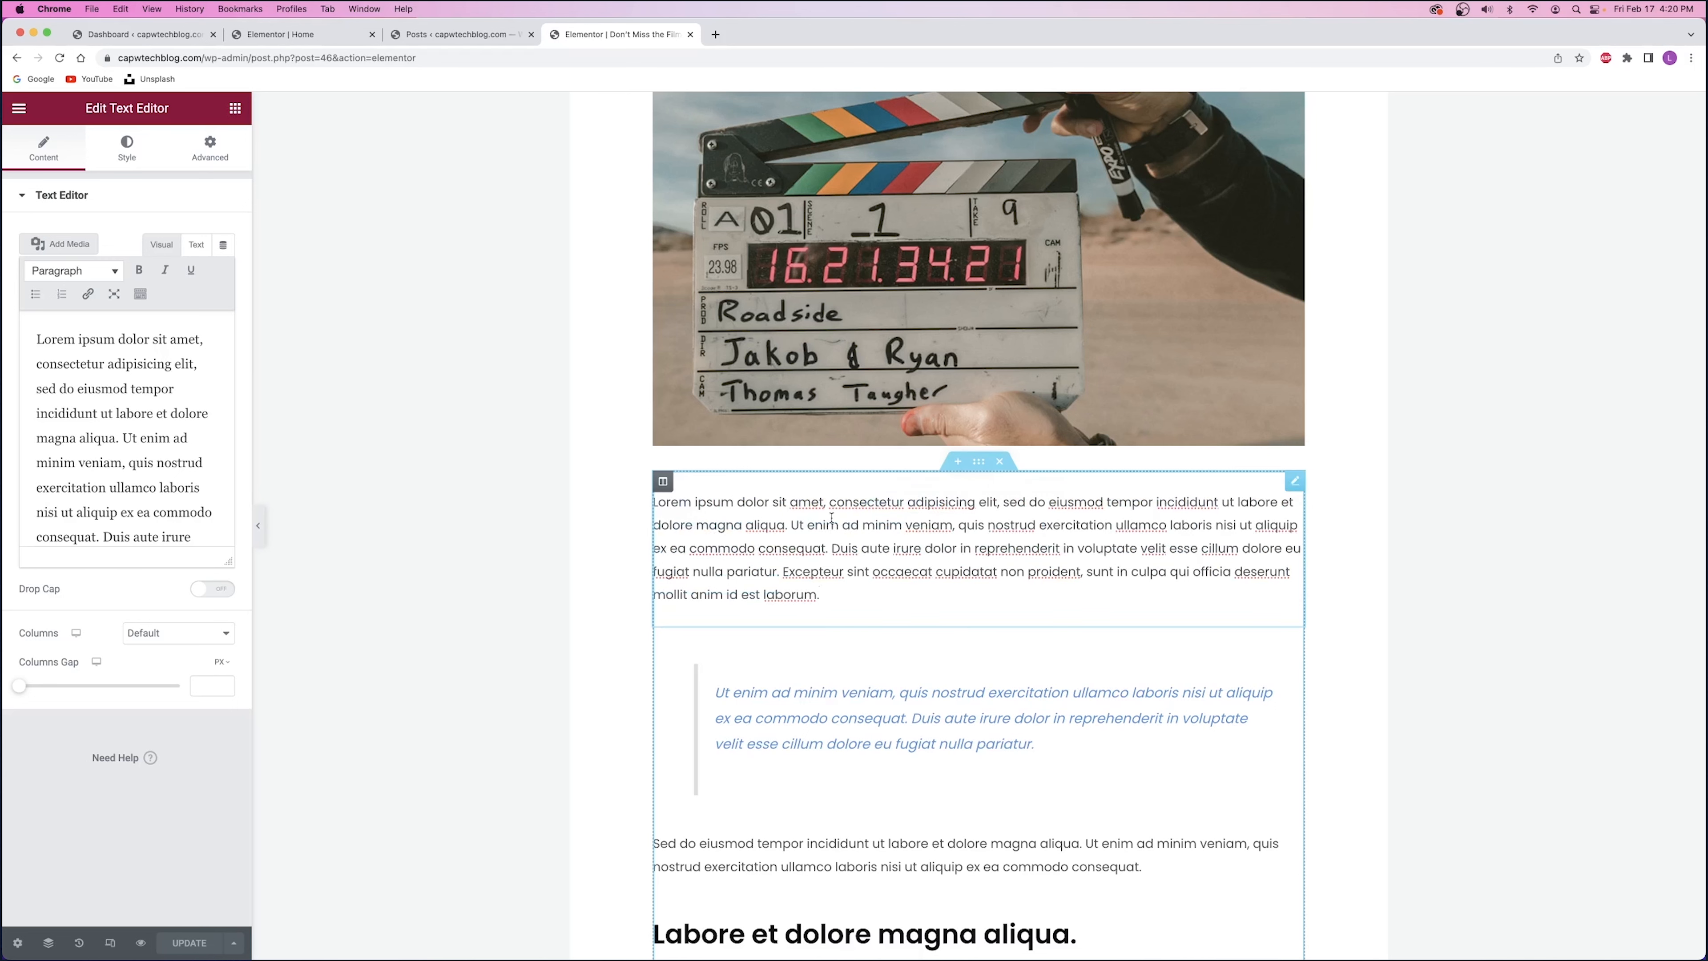
scroll(844, 570, "up", 6)
left_click(774, 486)
left_click_drag(791, 536, 911, 575)
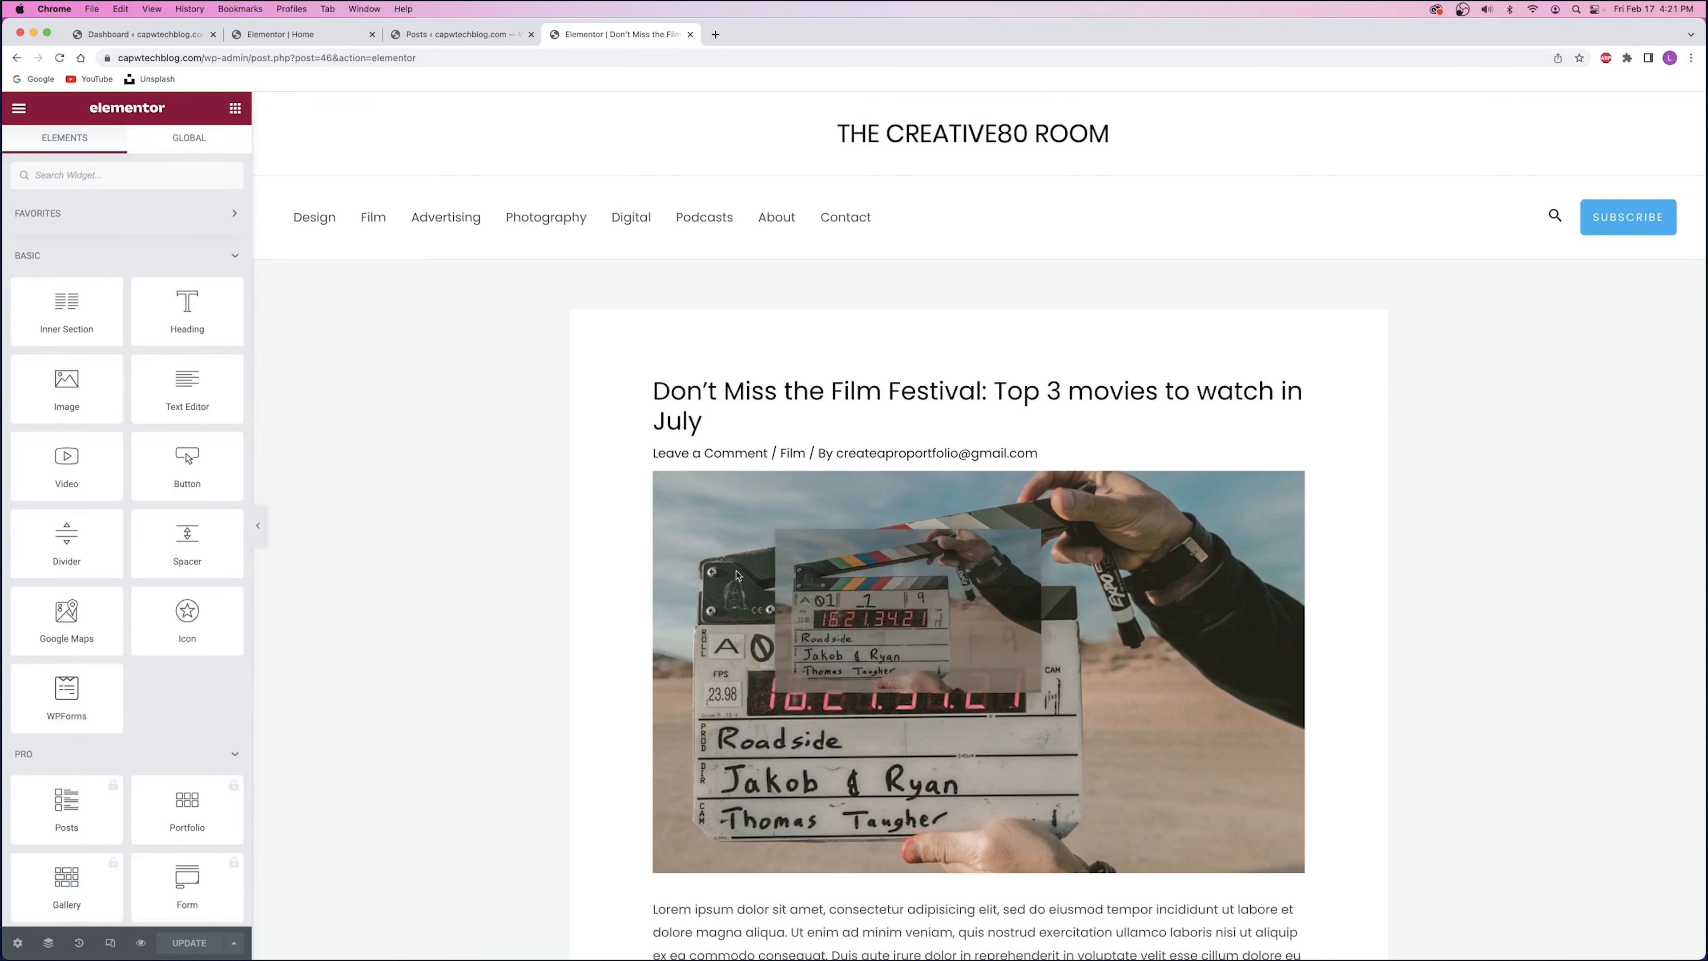
left_click(690, 35)
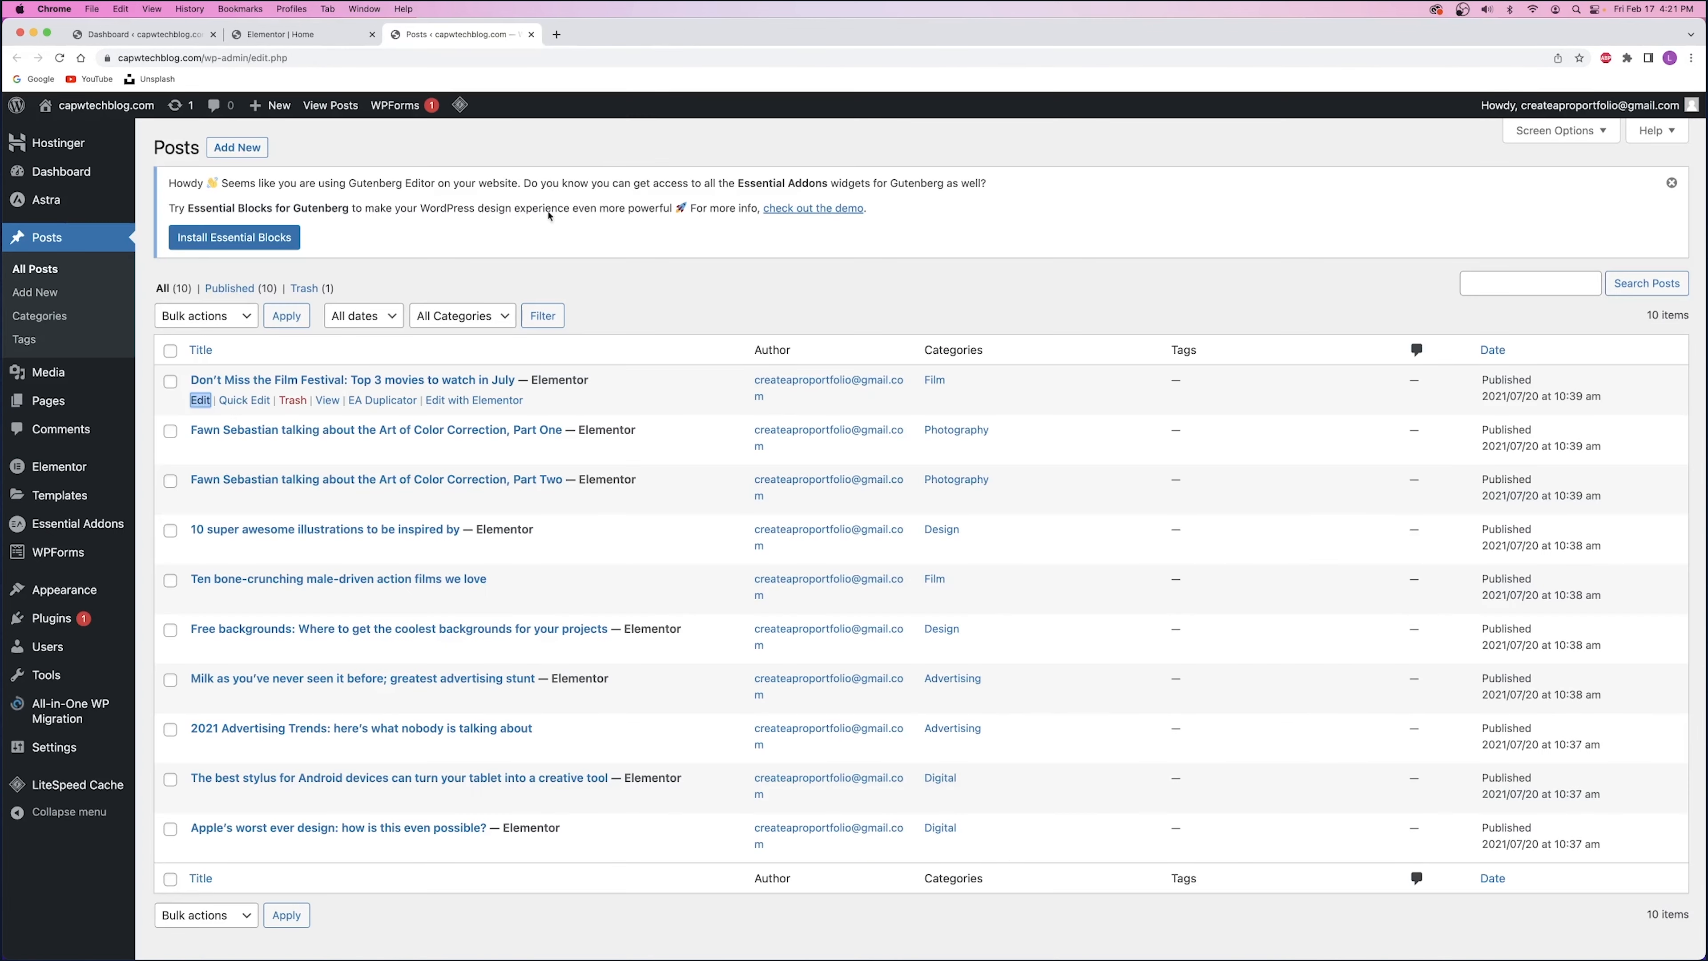
- Reopen the Film Festival post's edit page in a new tab and collapse its Summary and LiteSpeed Options settings
right_click(203, 398)
left_click(256, 403)
left_click(619, 34)
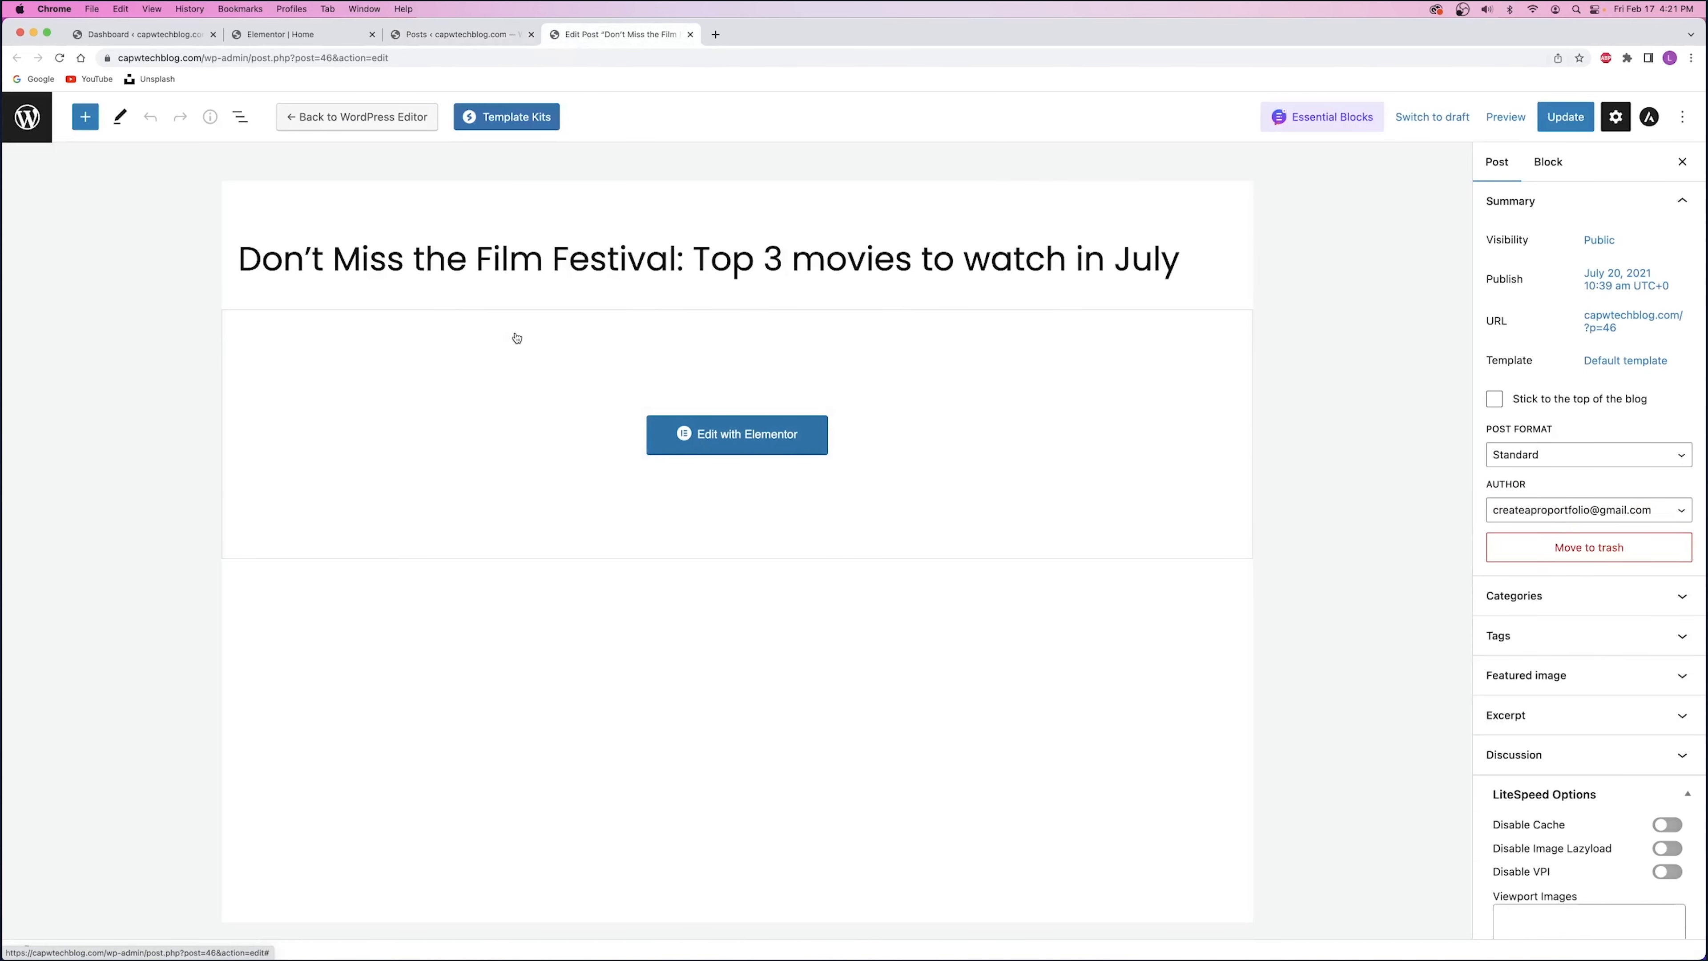
left_click(746, 438)
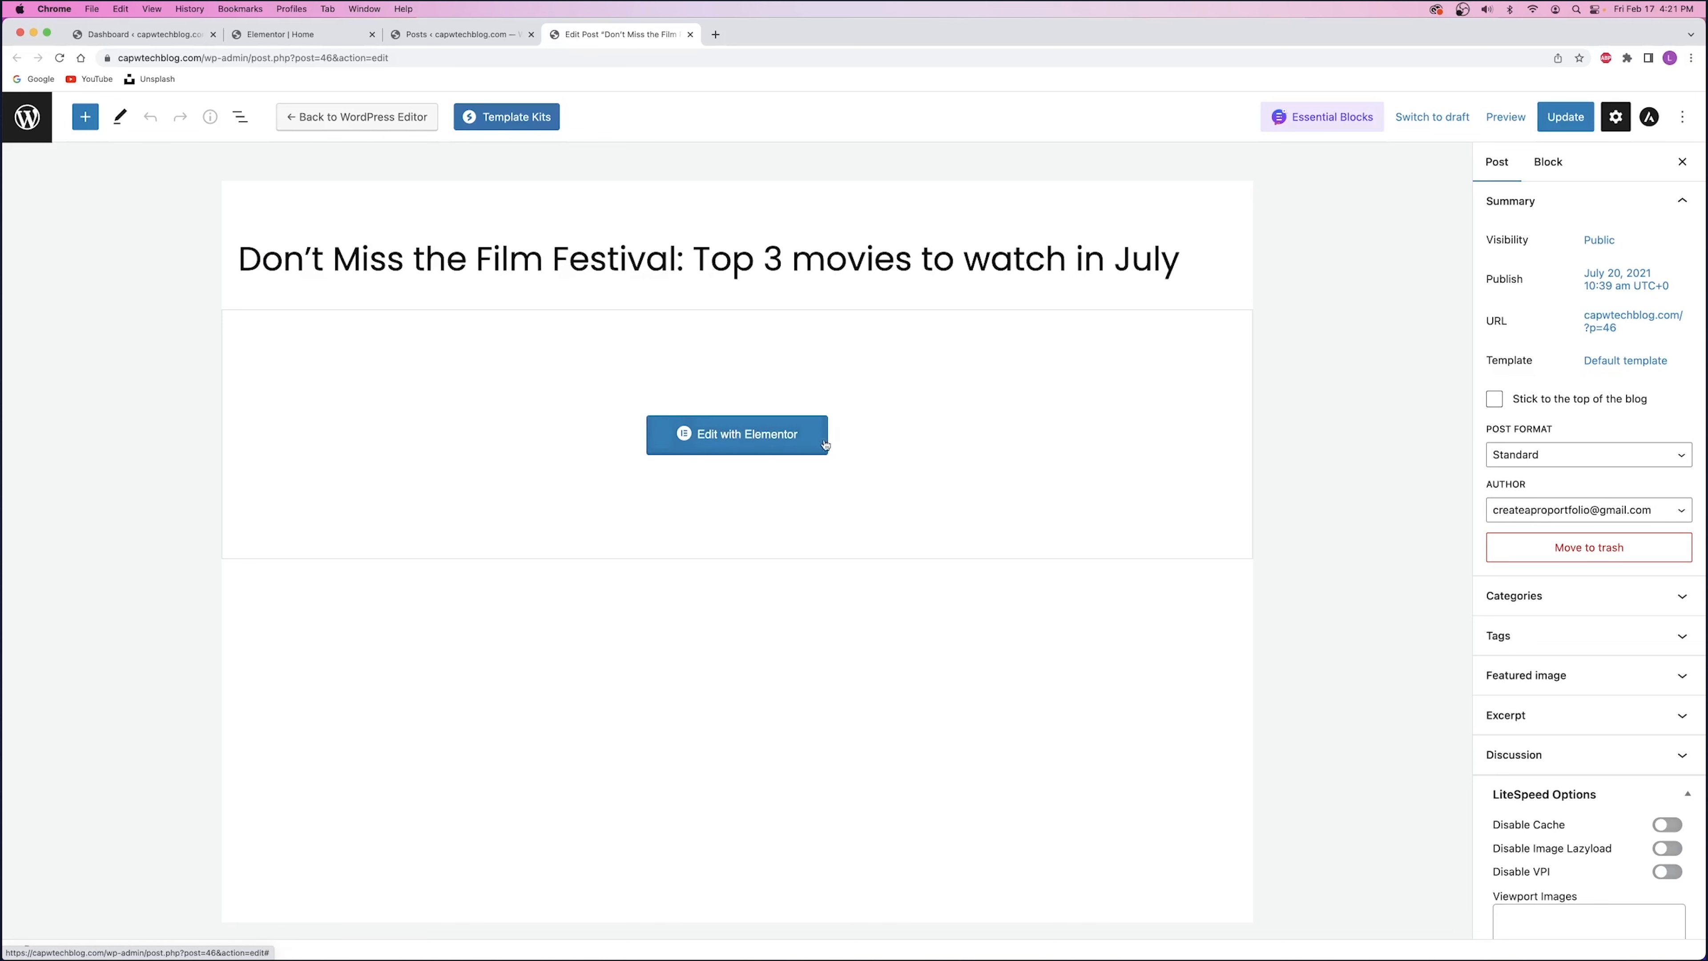
left_click(1555, 203)
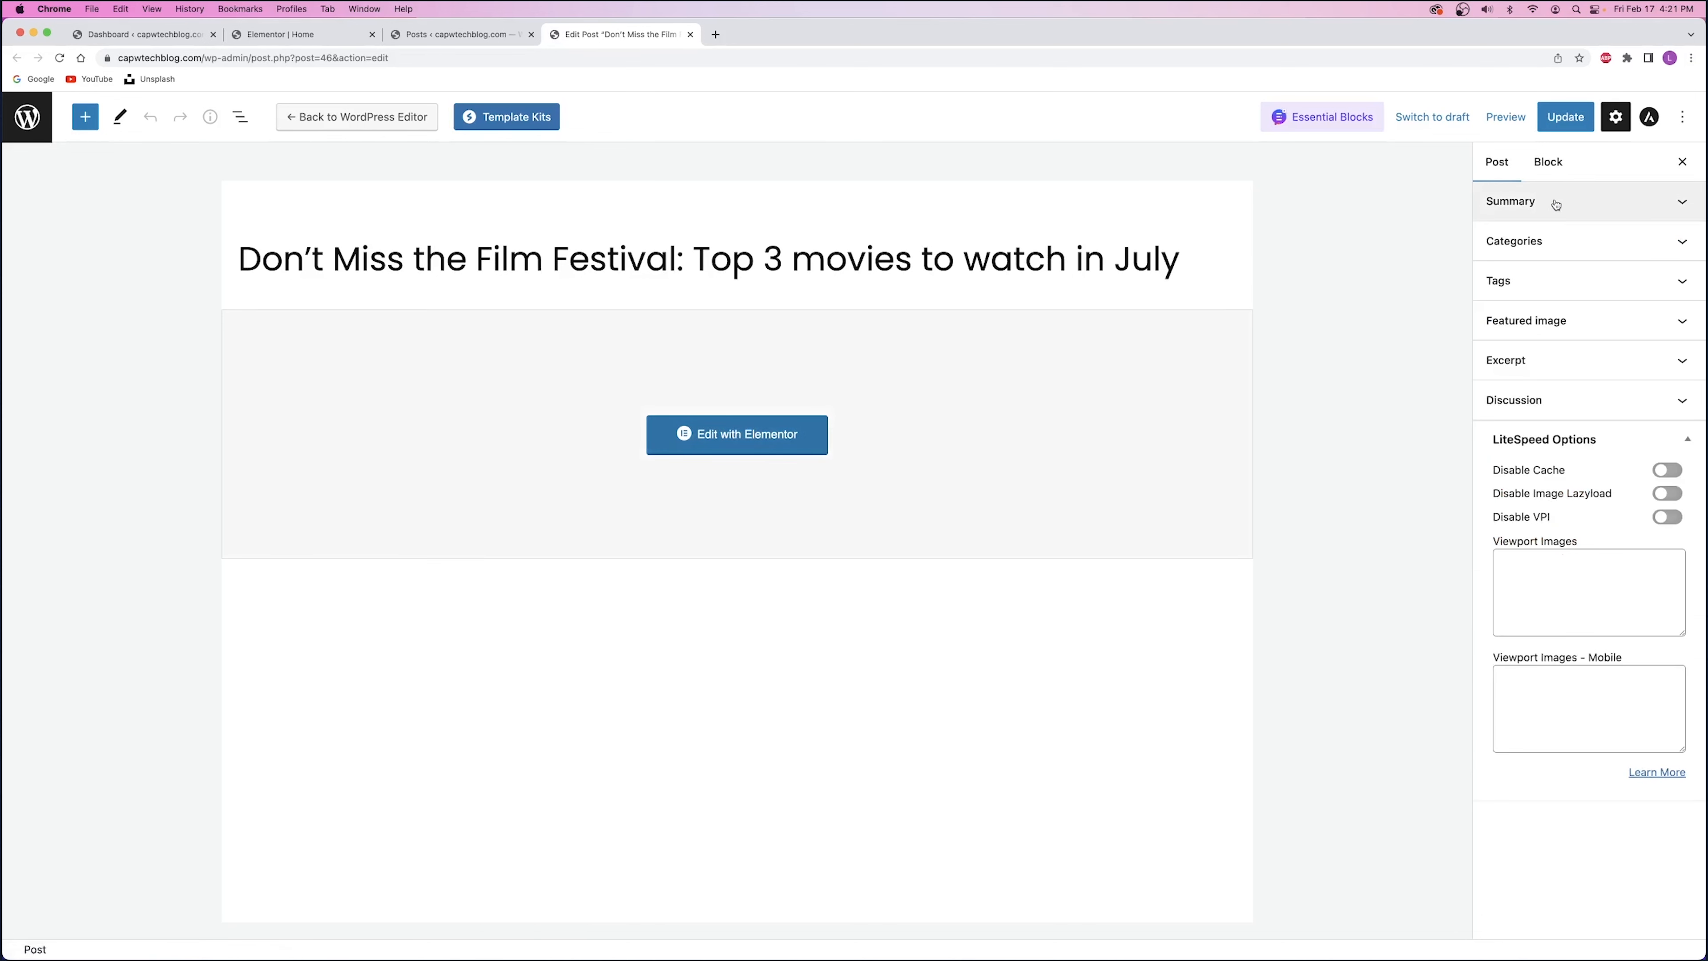
left_click(1566, 444)
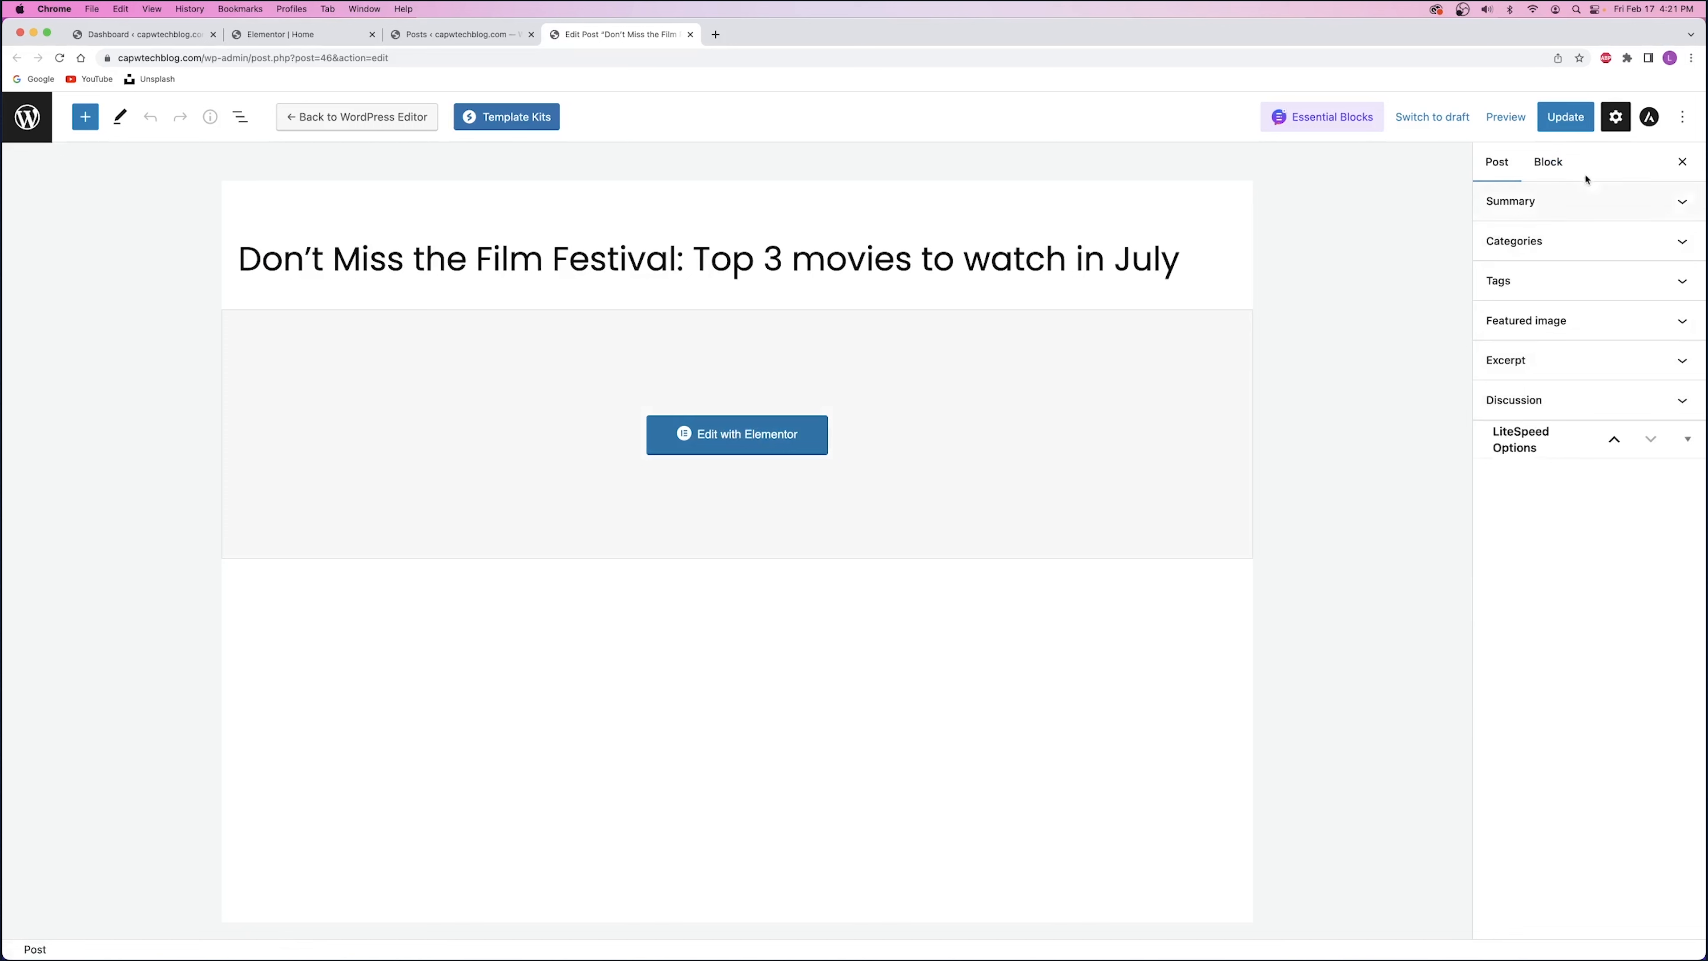
- Replace the Film Festival post's featured image with the purple-lit desk setup photo from the media library and update the post
left_click(1556, 326)
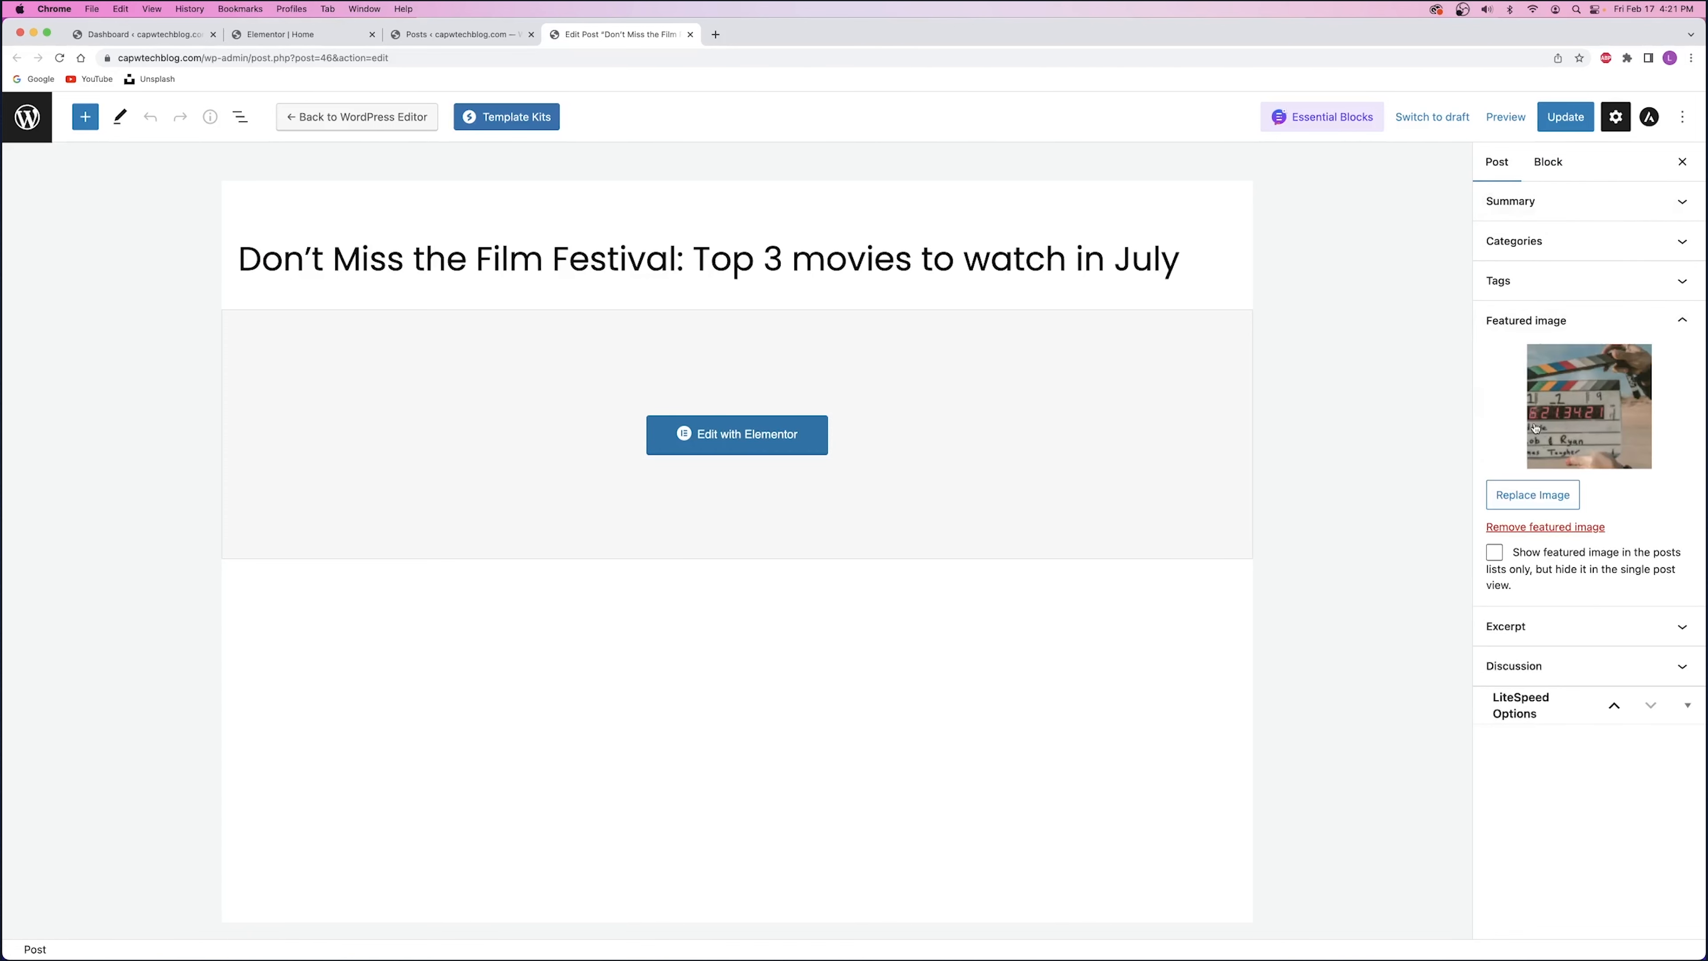
left_click(1524, 492)
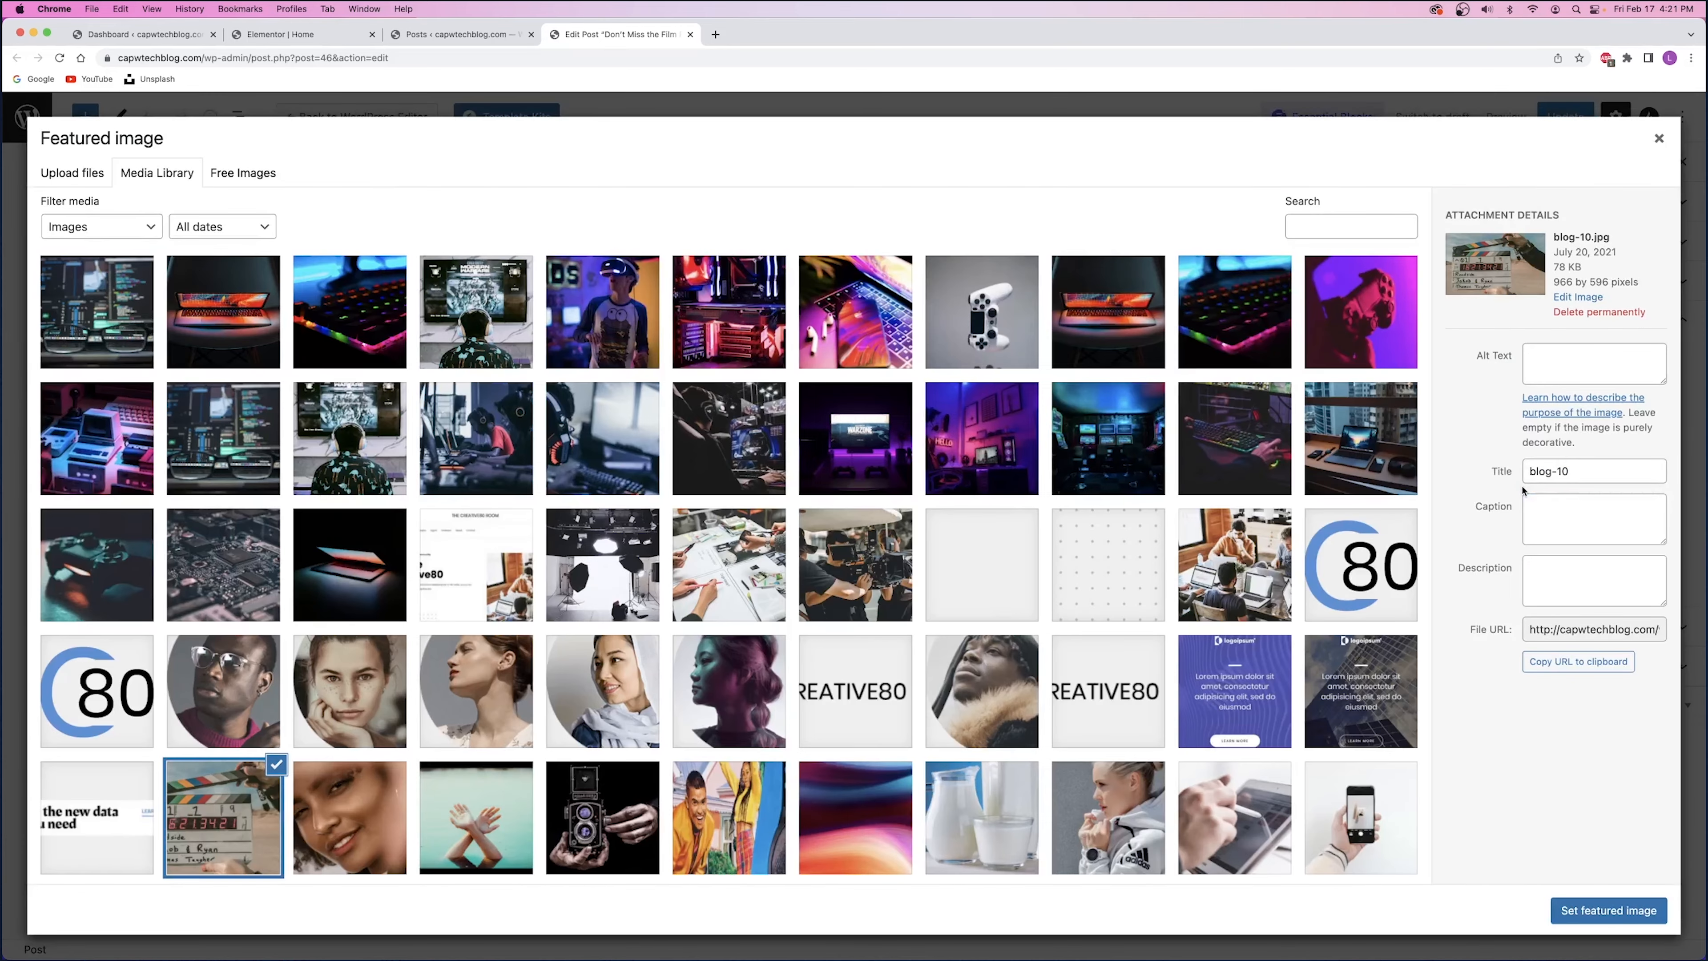
left_click(874, 448)
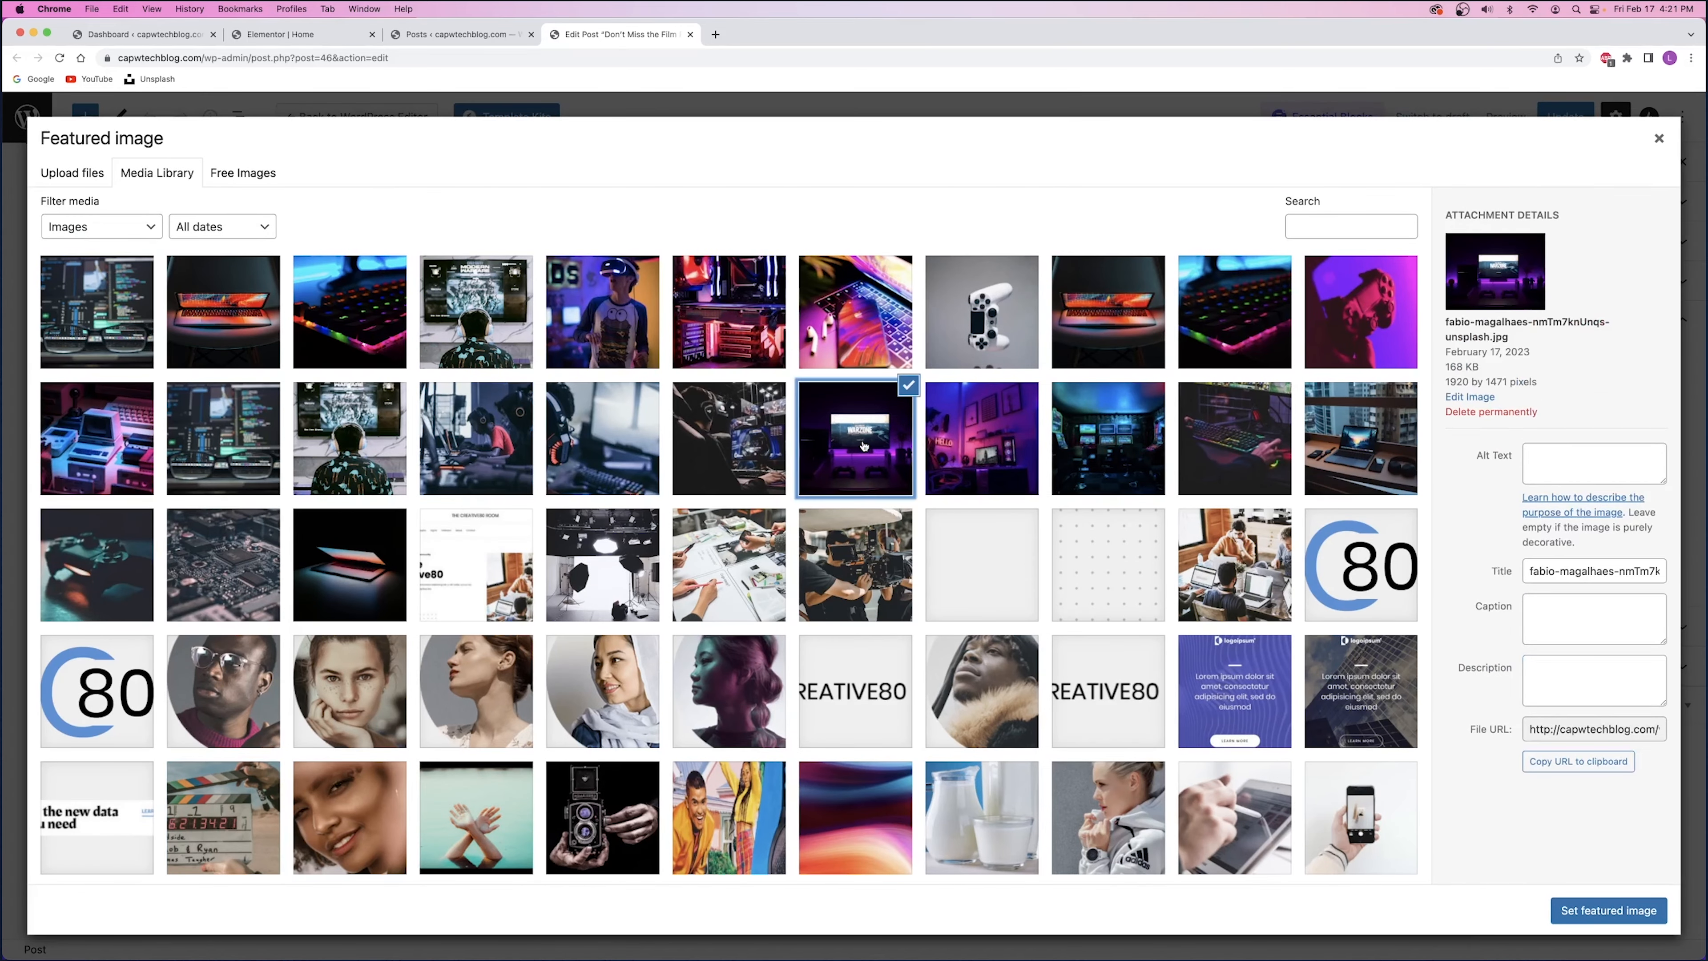
left_click(1002, 486)
left_click(1608, 910)
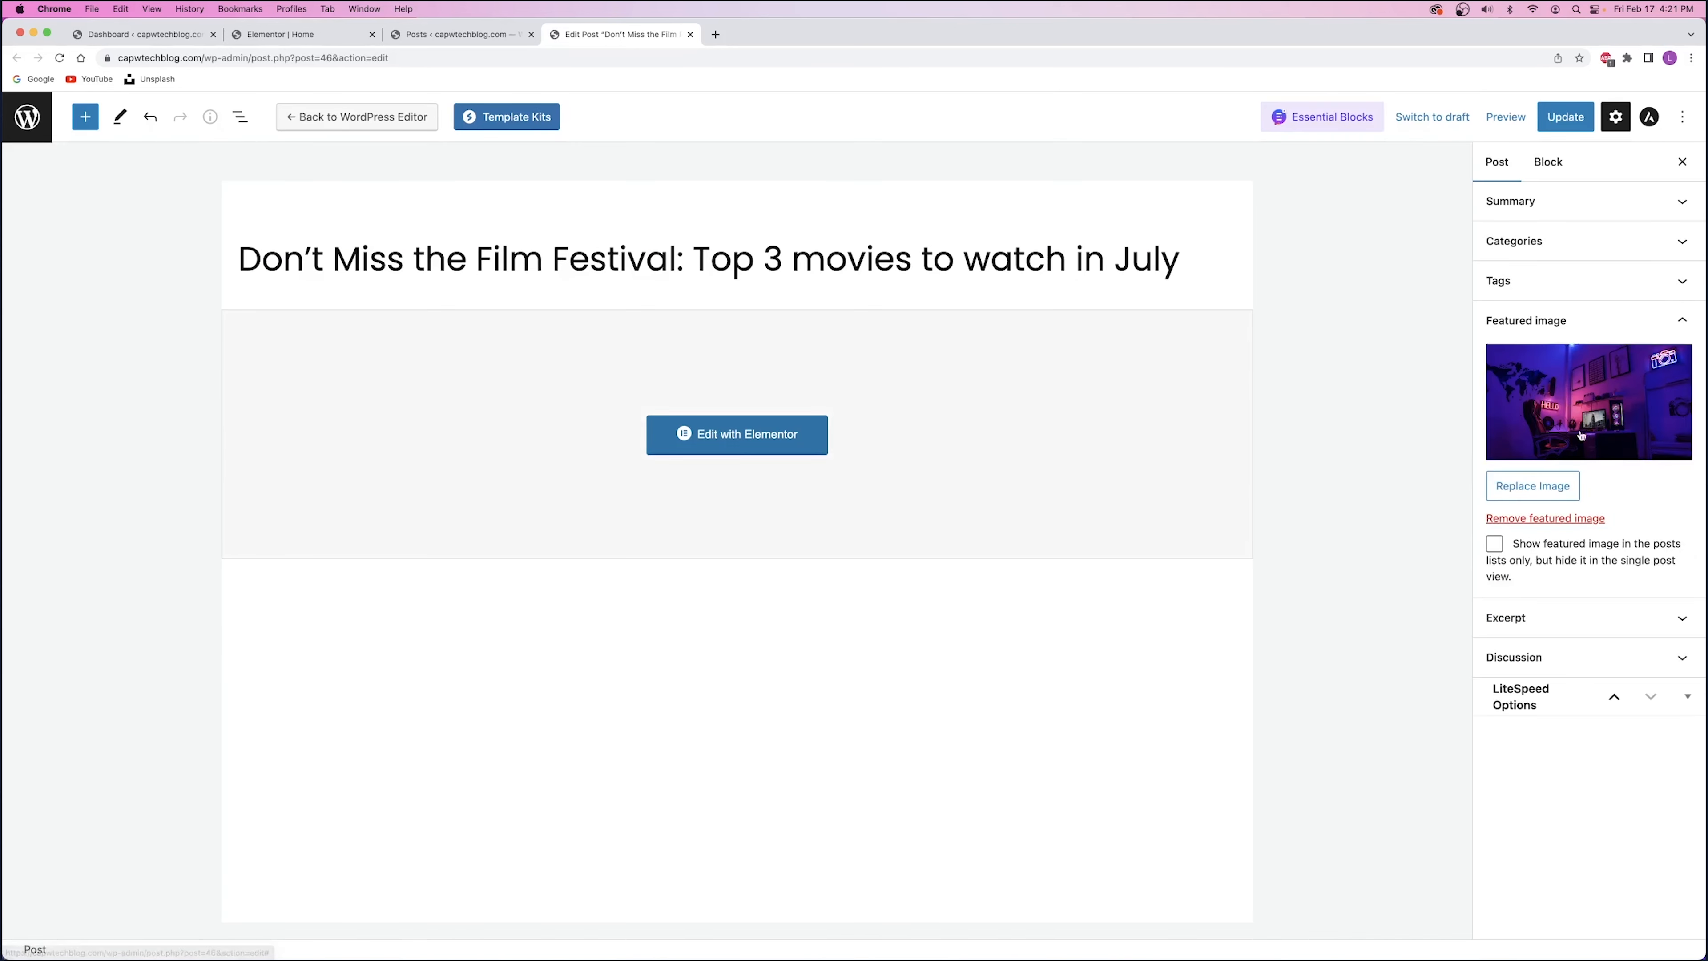
left_click(1560, 122)
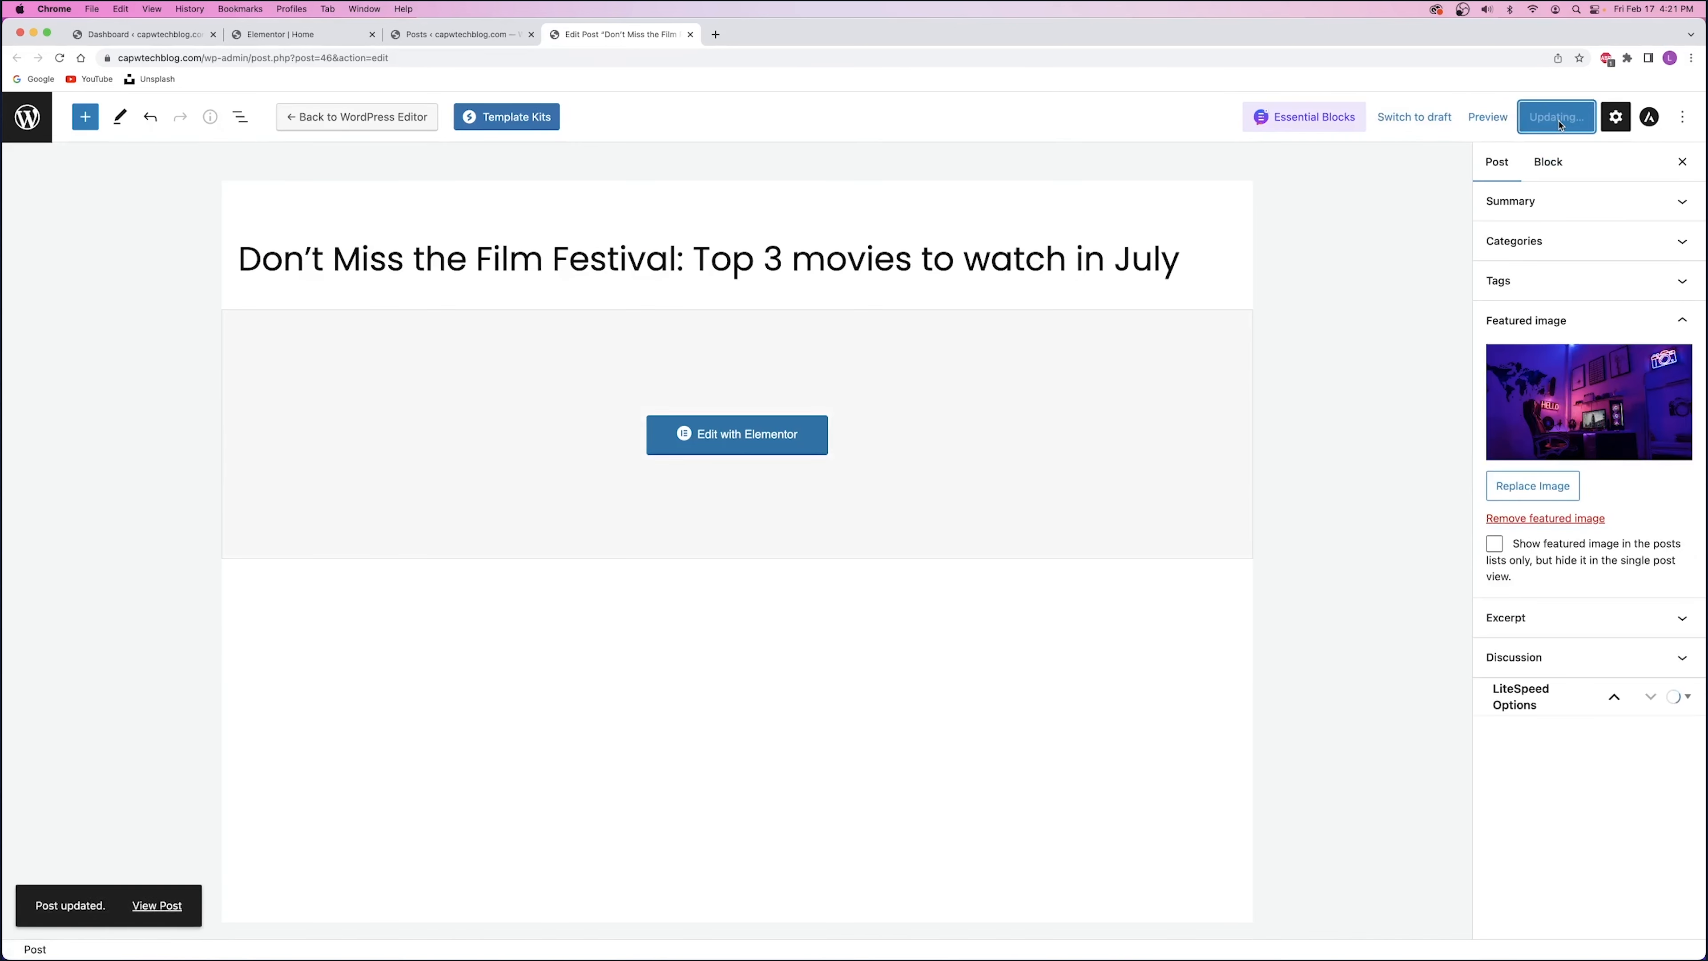
- Reload the home page in Elementor to check the first timeline post's new image, and return to the posts list
left_click(444, 34)
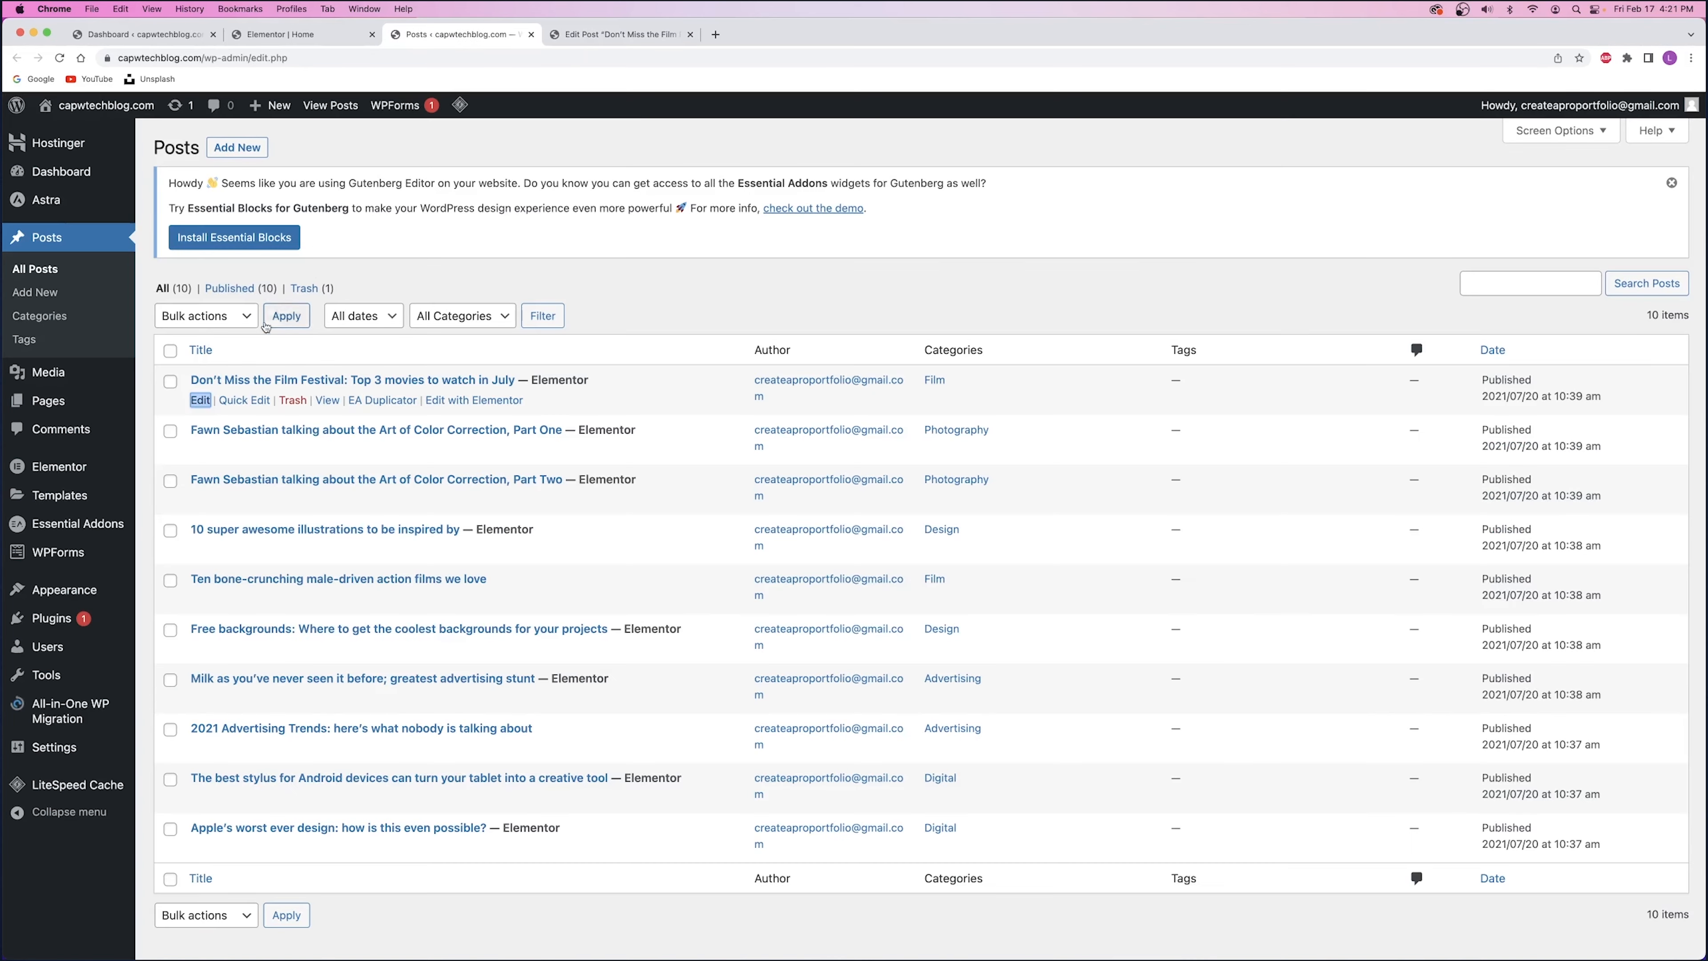
left_click(613, 35)
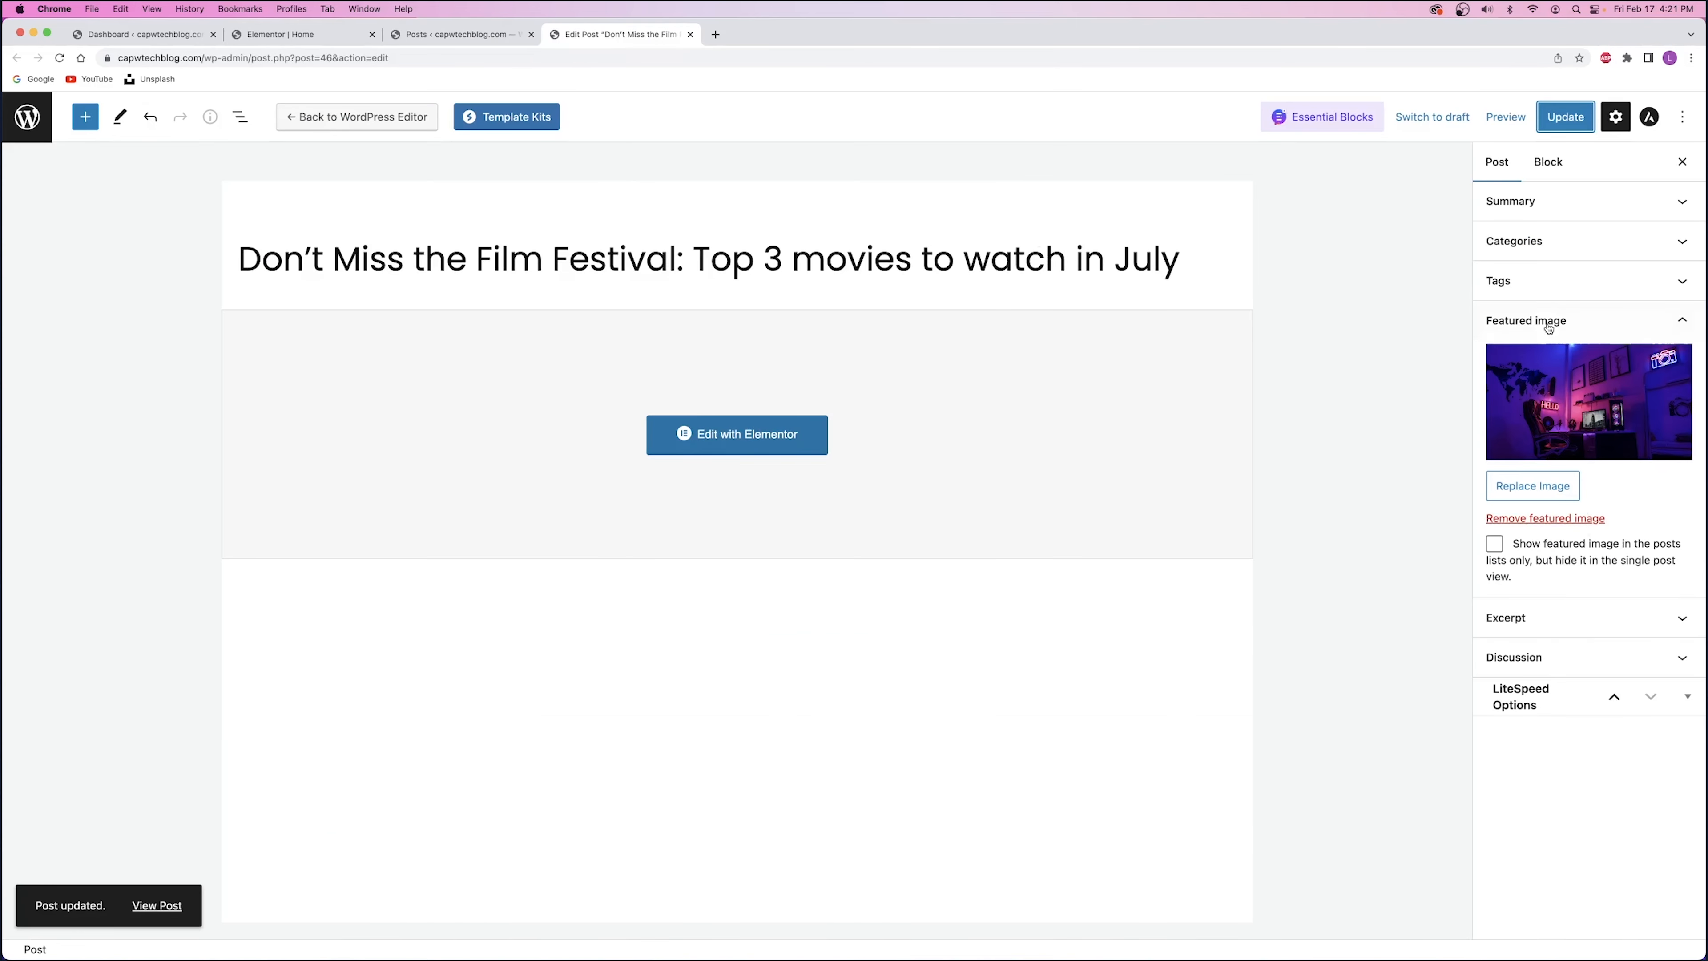
left_click(461, 34)
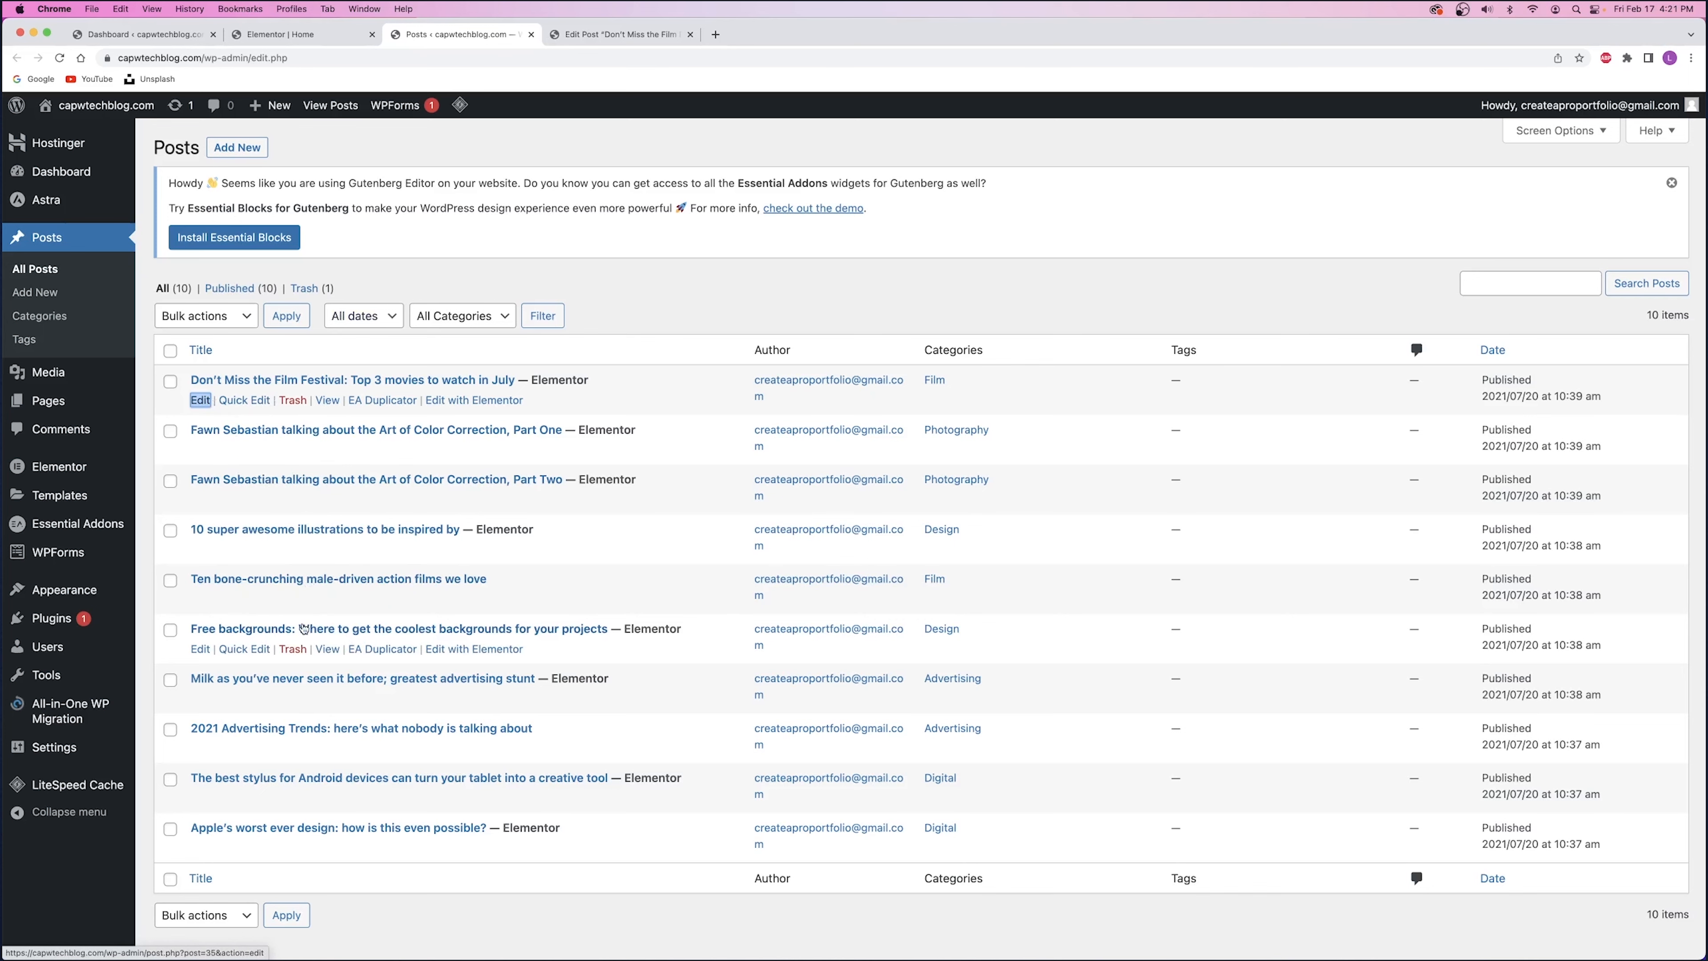
left_click(255, 36)
left_click(59, 58)
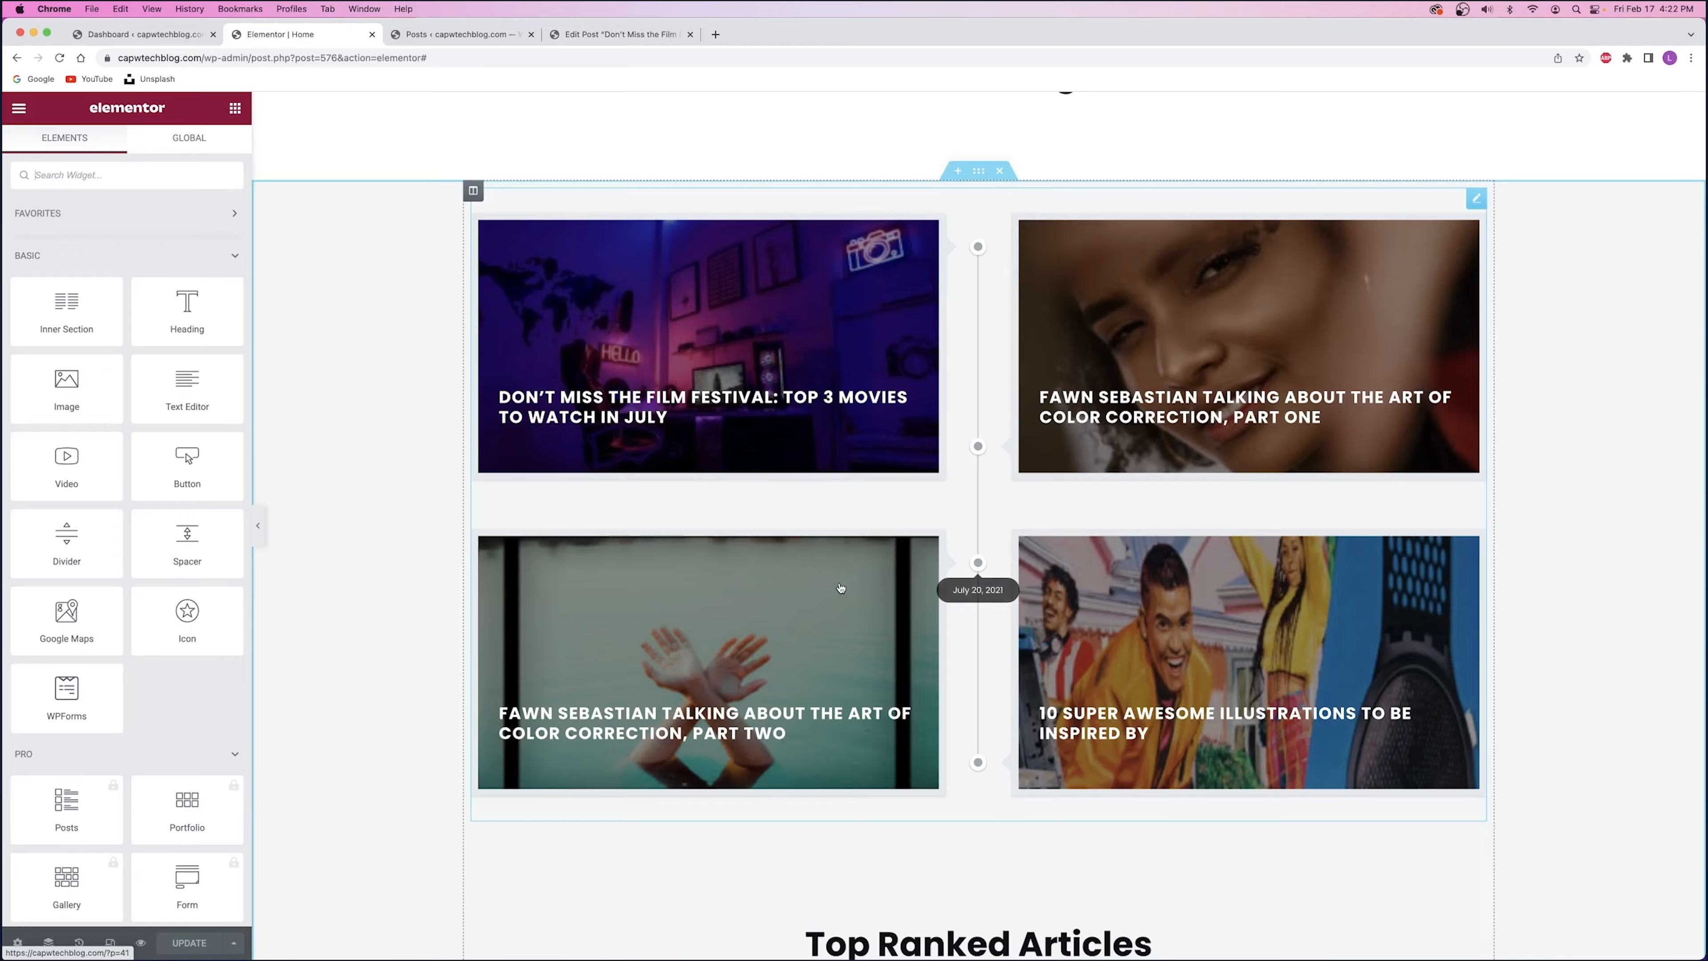
left_click(461, 34)
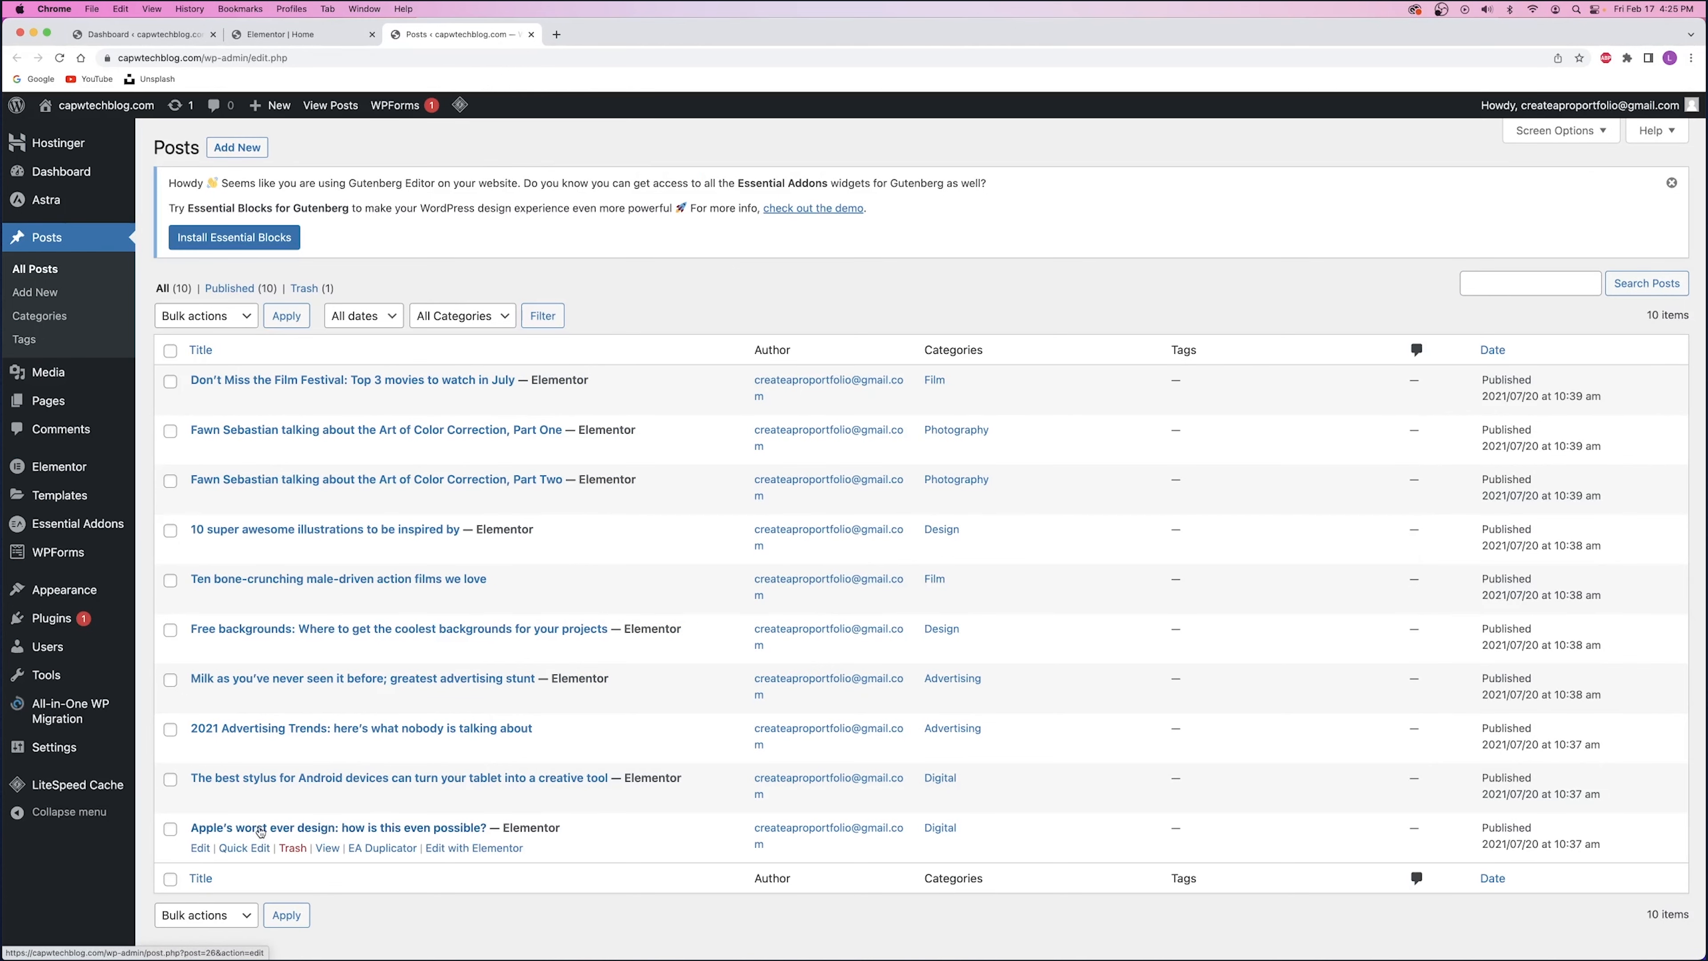
- Examine the post images in the home page's timeline and Top Ranked Articles sections in Elementor
left_click(271, 34)
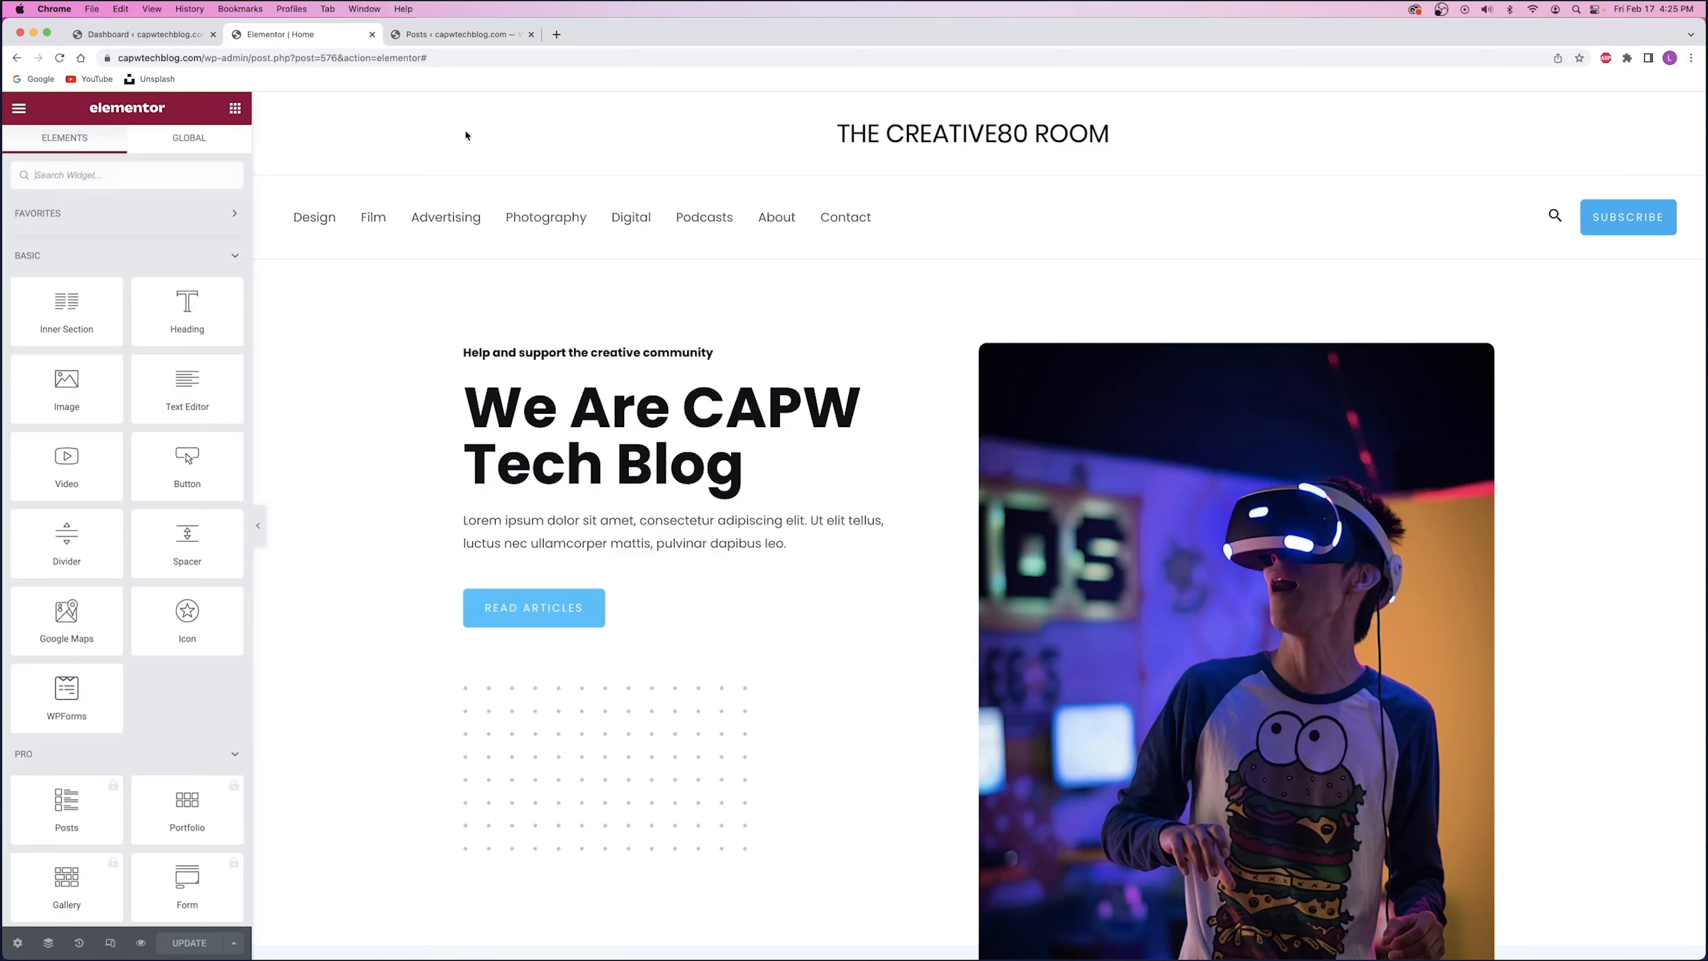
scroll(949, 377, "down", 15)
scroll(924, 359, "down", 15)
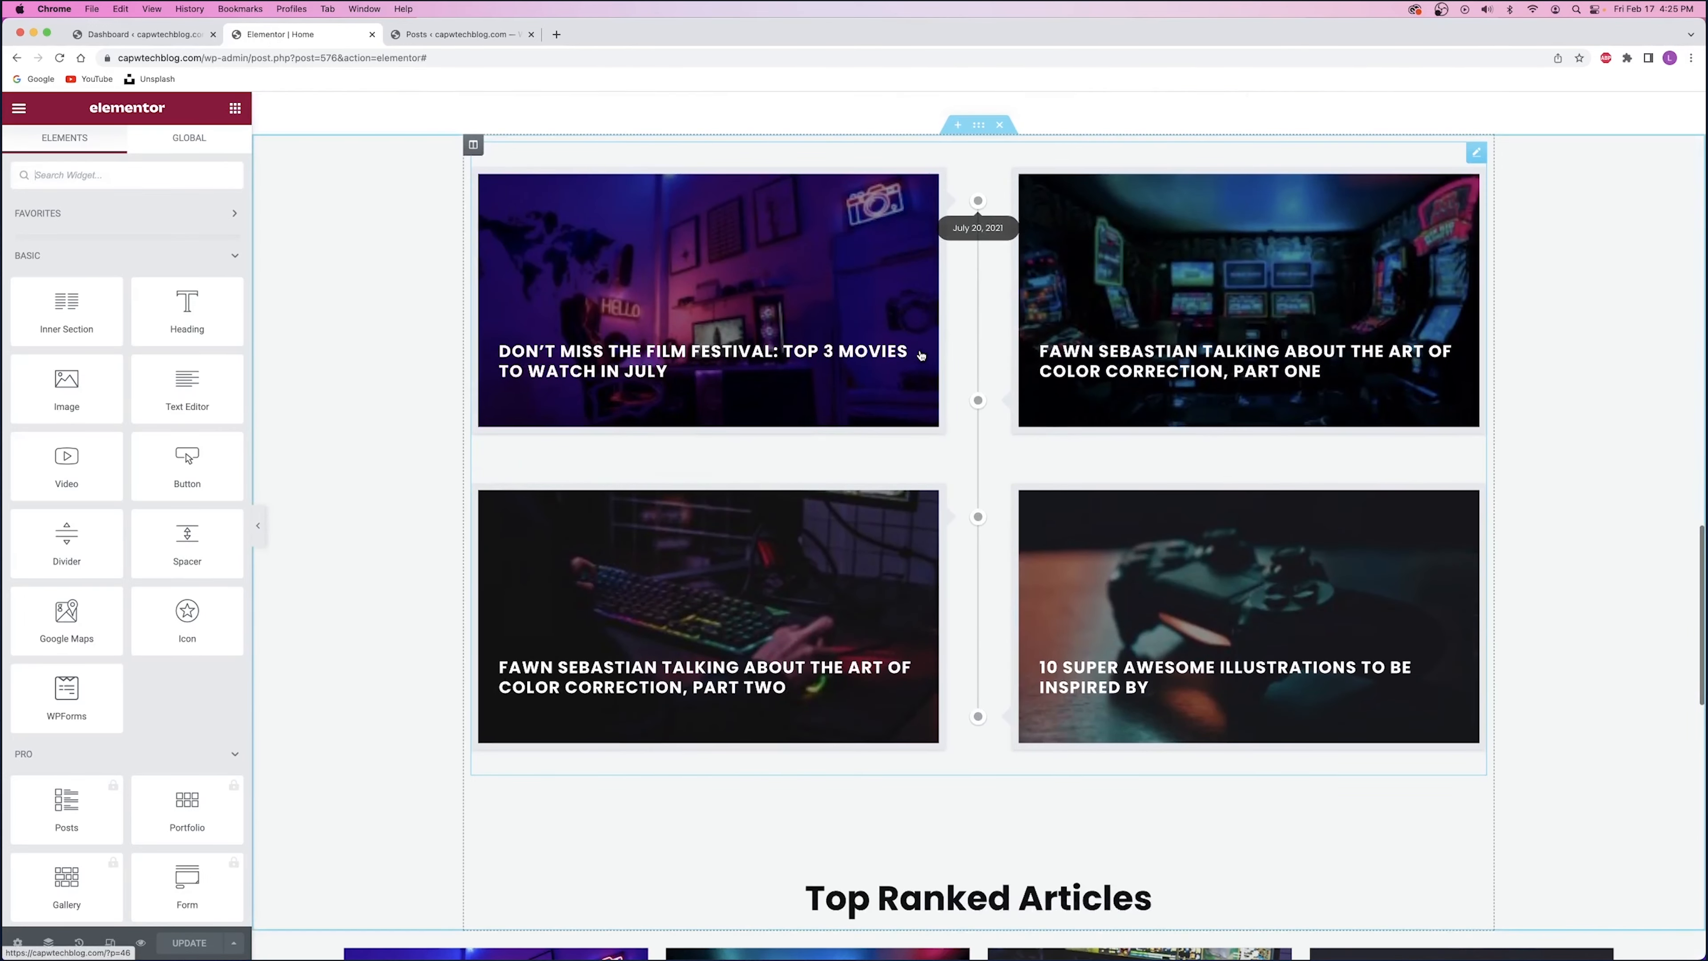
scroll(921, 355, "down", 8)
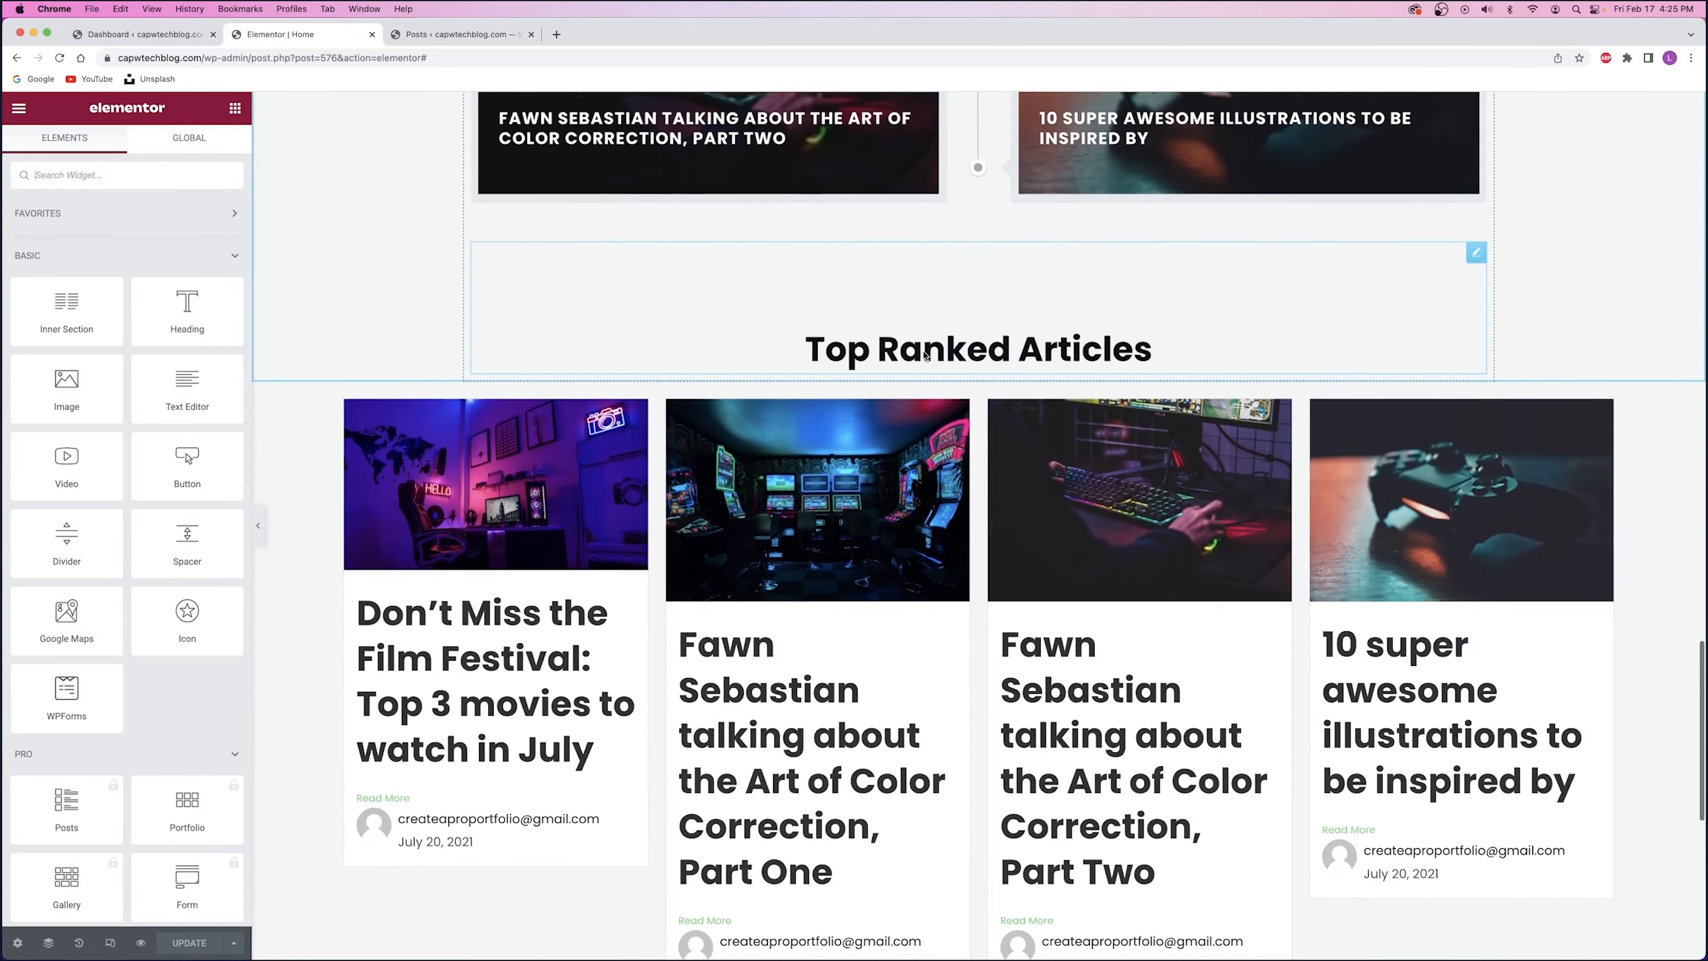
scroll(925, 355, "down", 2)
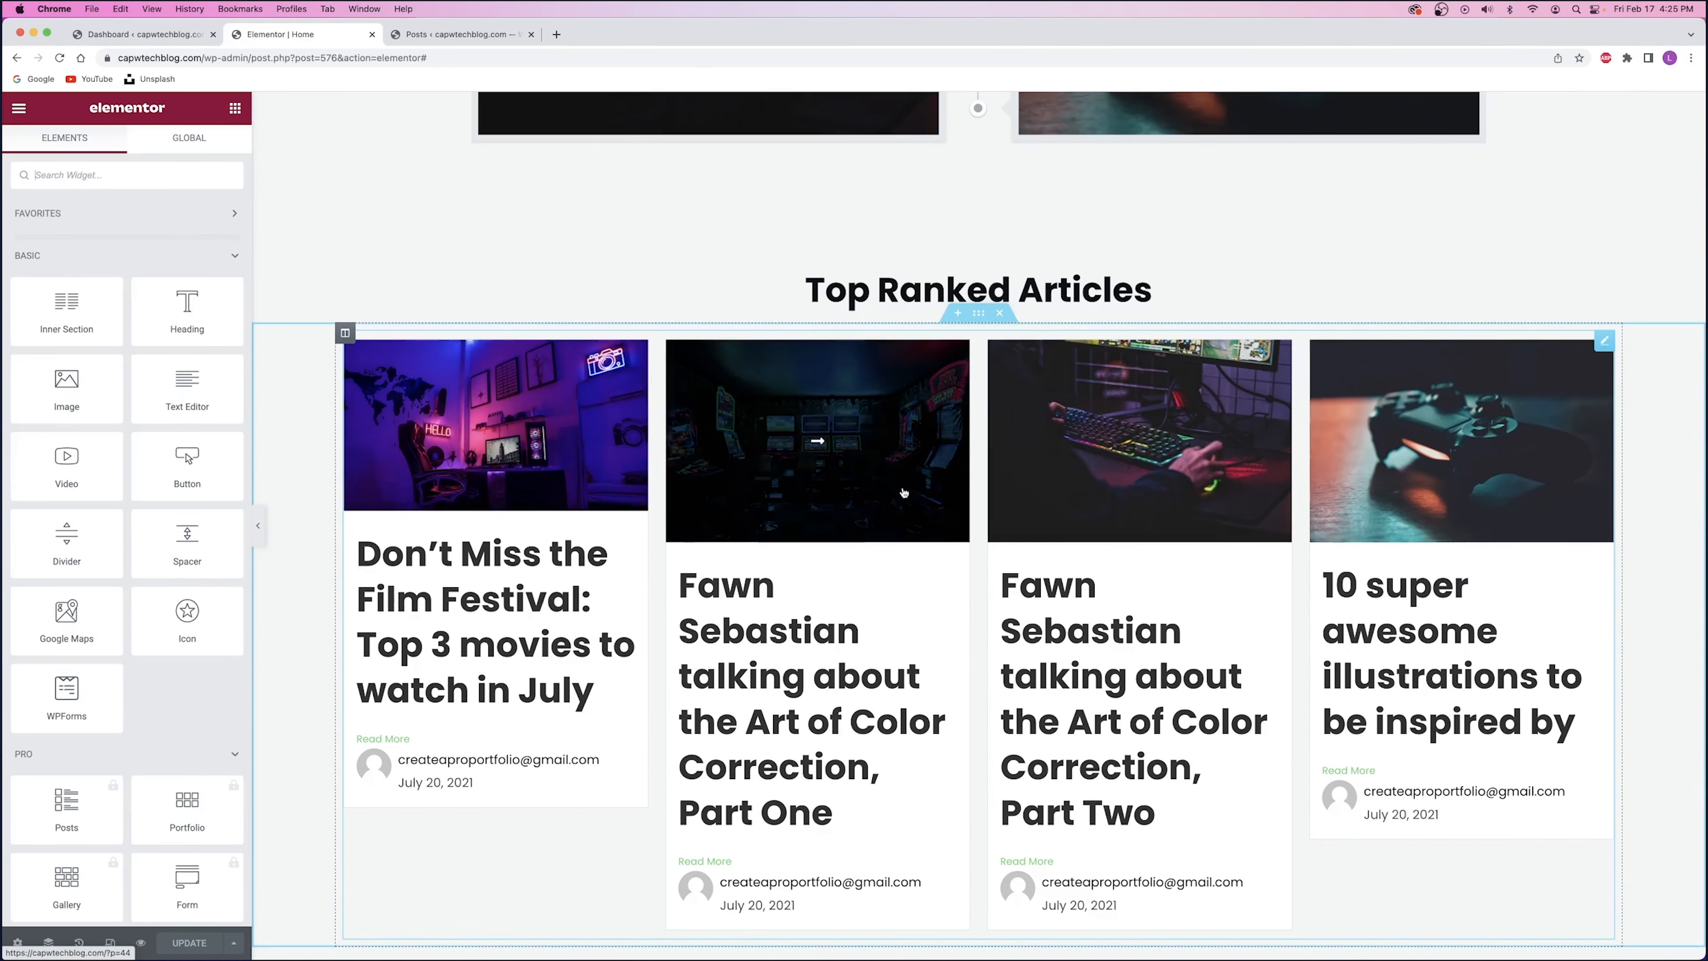
scroll(875, 485, "down", 2)
key("ctrl+Tab")
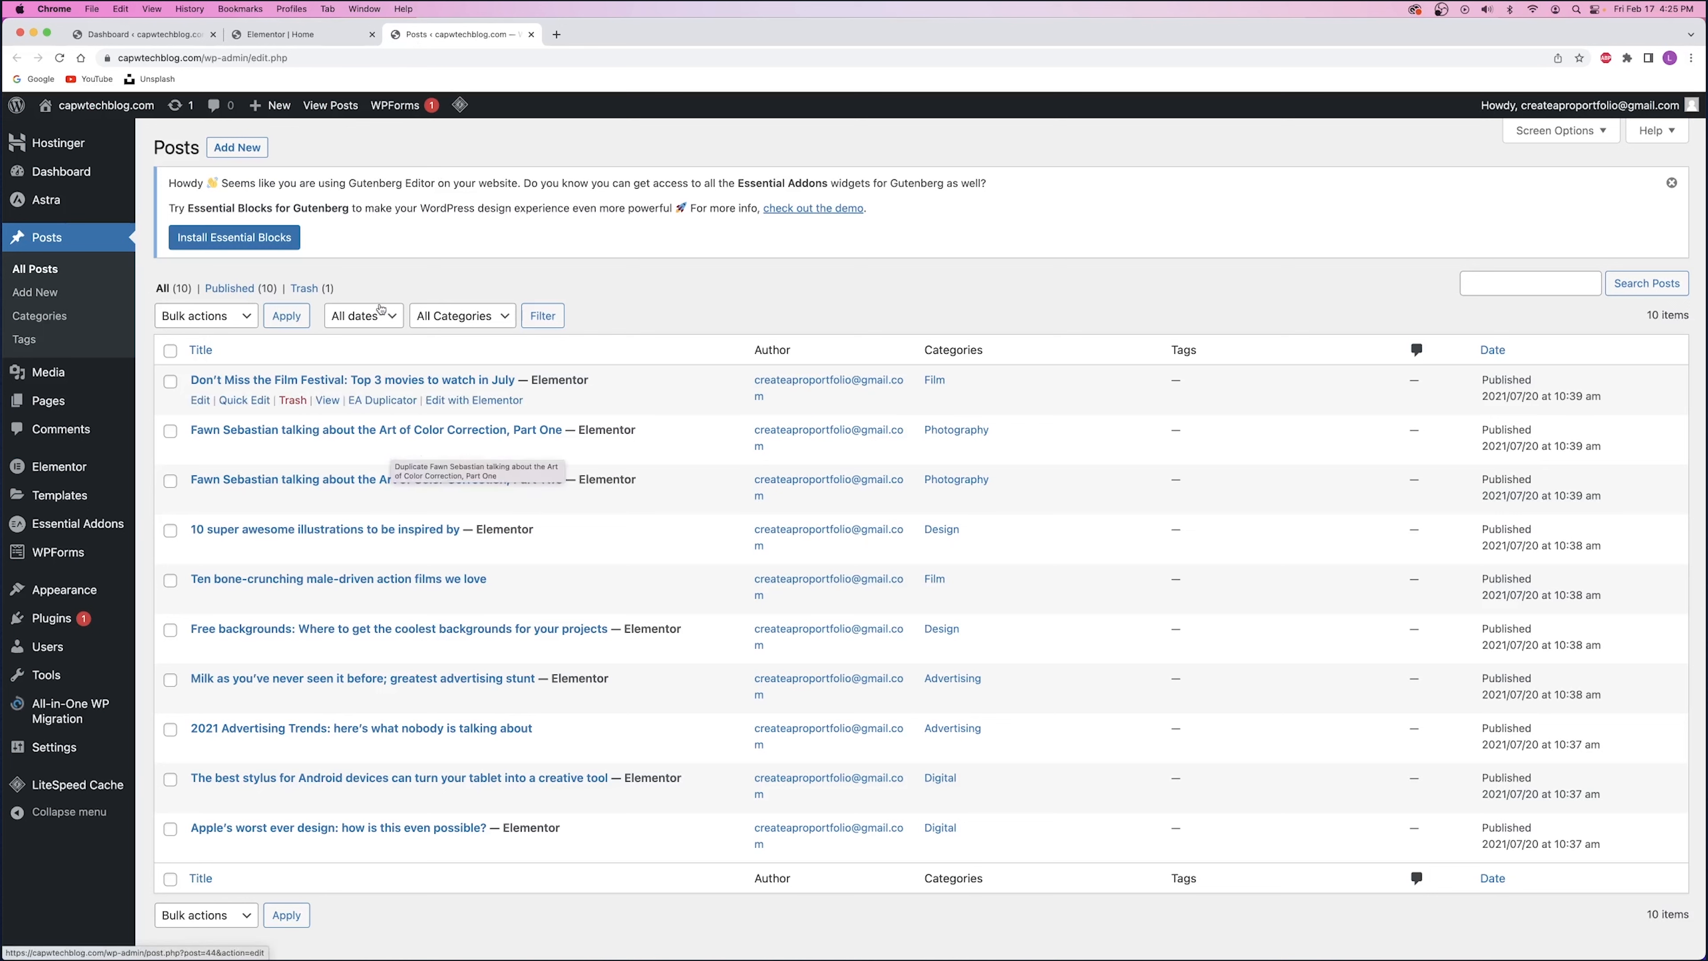
key("ctrl+shift+Tab")
scroll(895, 474, "up", 10)
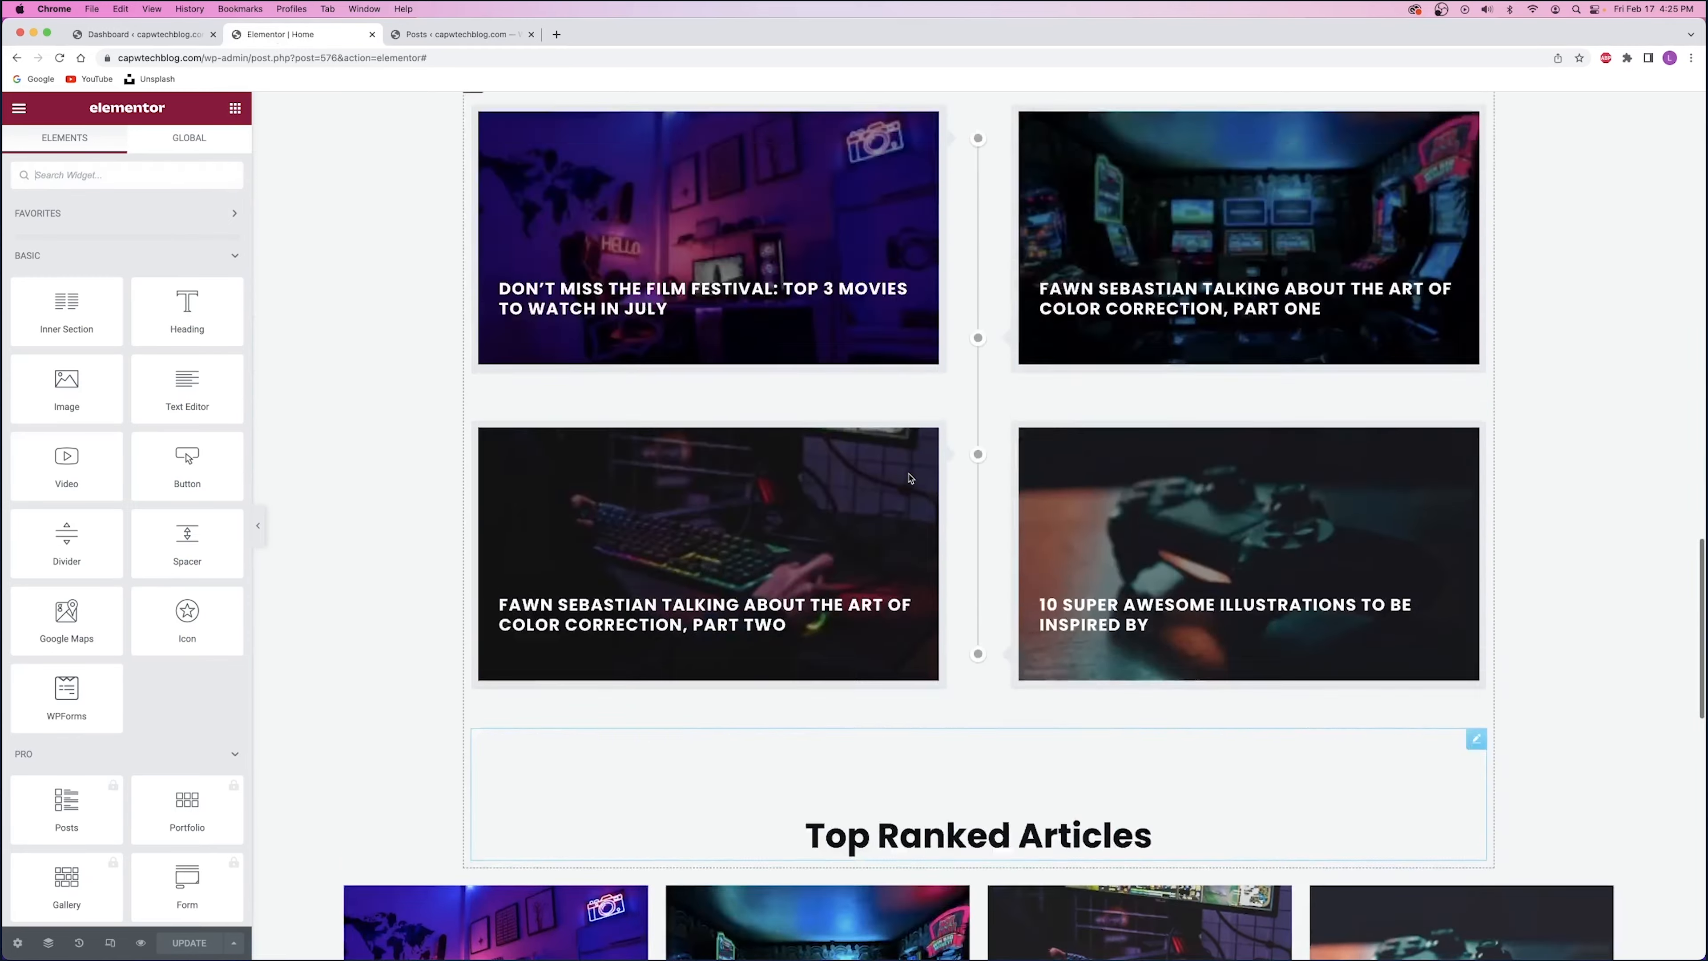
scroll(912, 478, "down", 5)
scroll(912, 478, "down", 1)
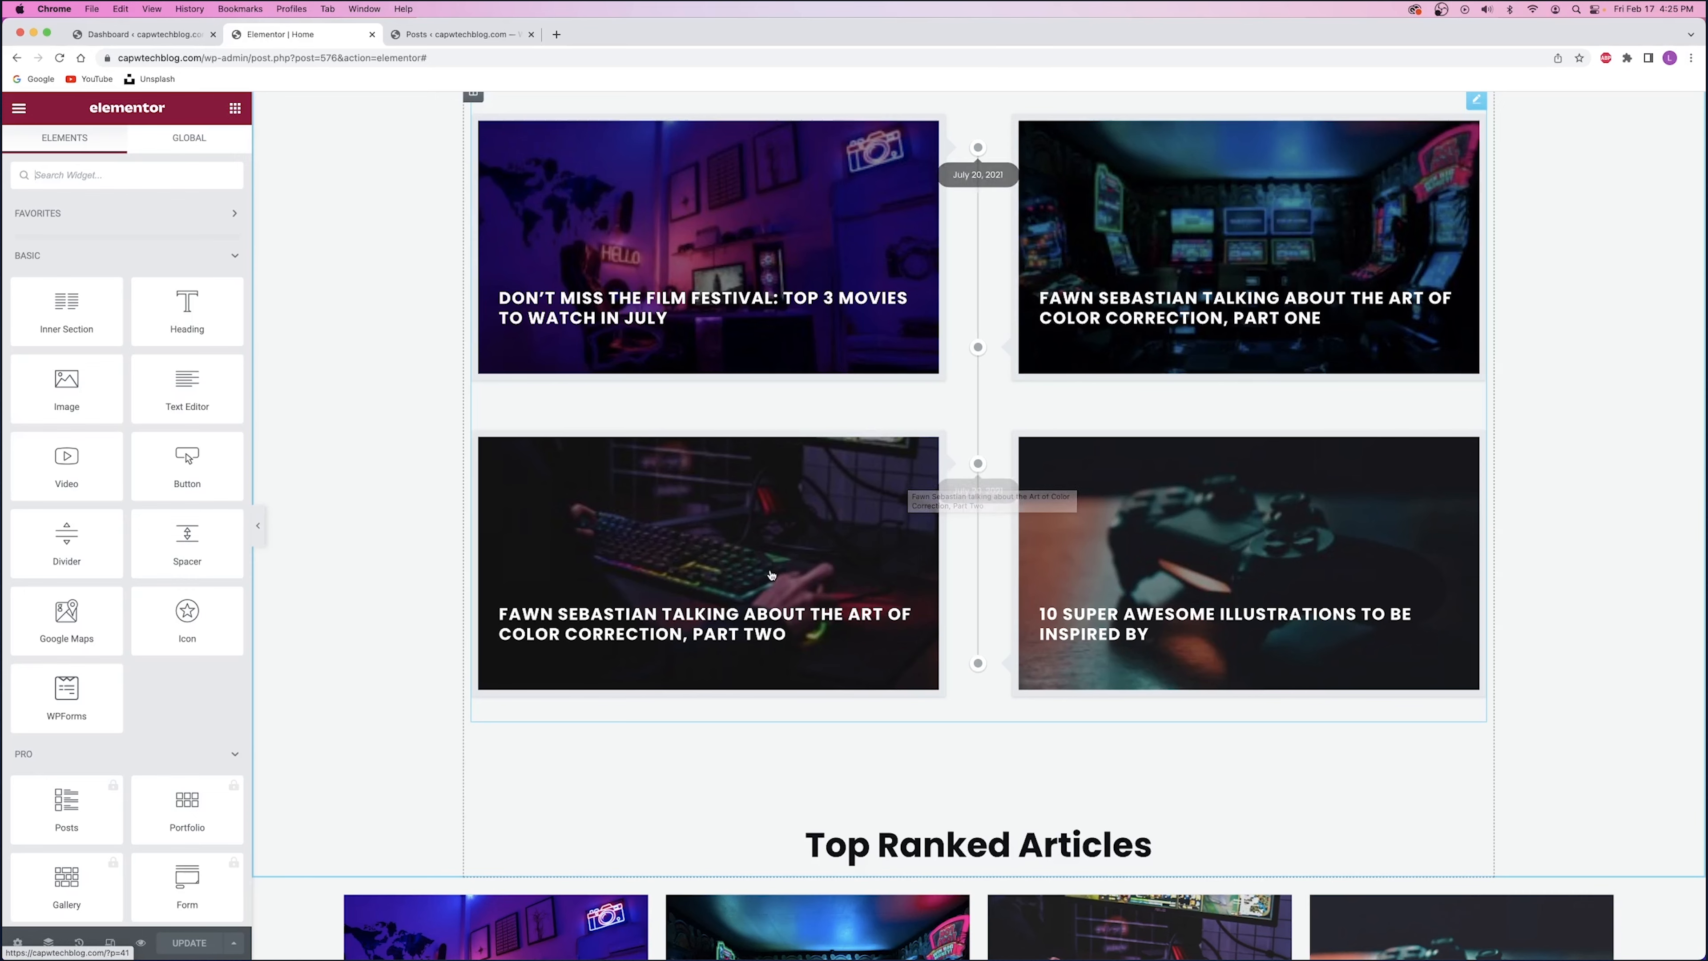
scroll(852, 383, "down", 10)
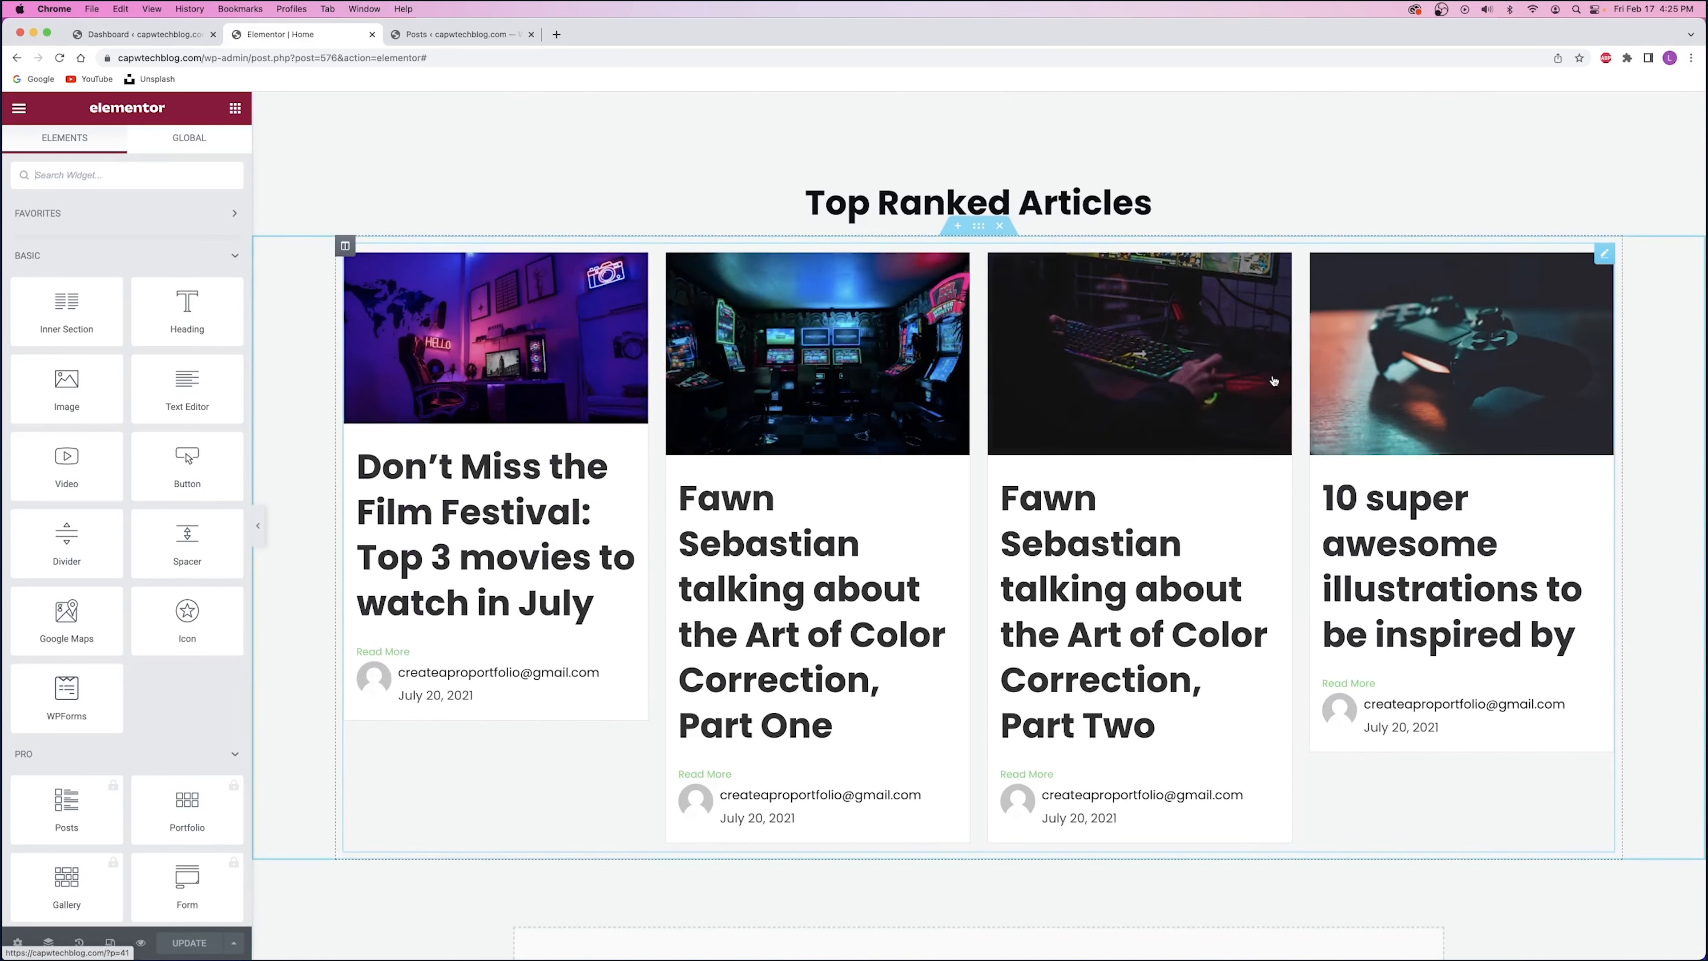
scroll(1283, 609, "up", 5)
scroll(1283, 609, "up", 10)
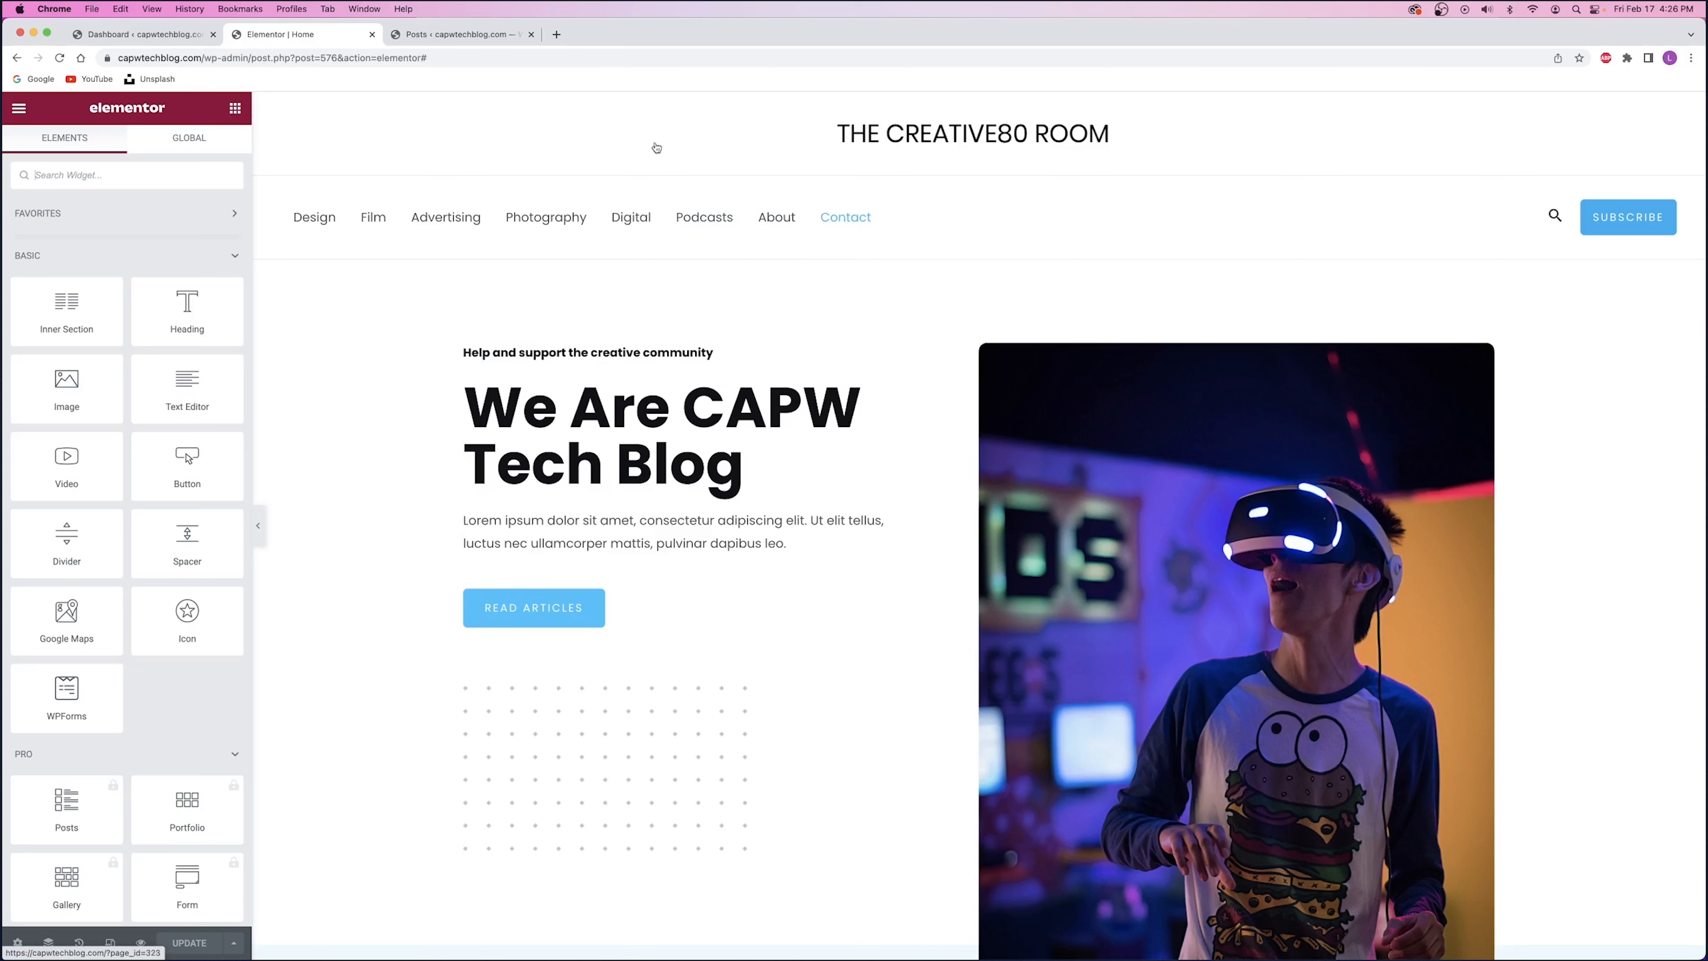
- Close the posts list, open the live site from the dashboard, and open its About page for editing in Elementor
left_click(531, 34)
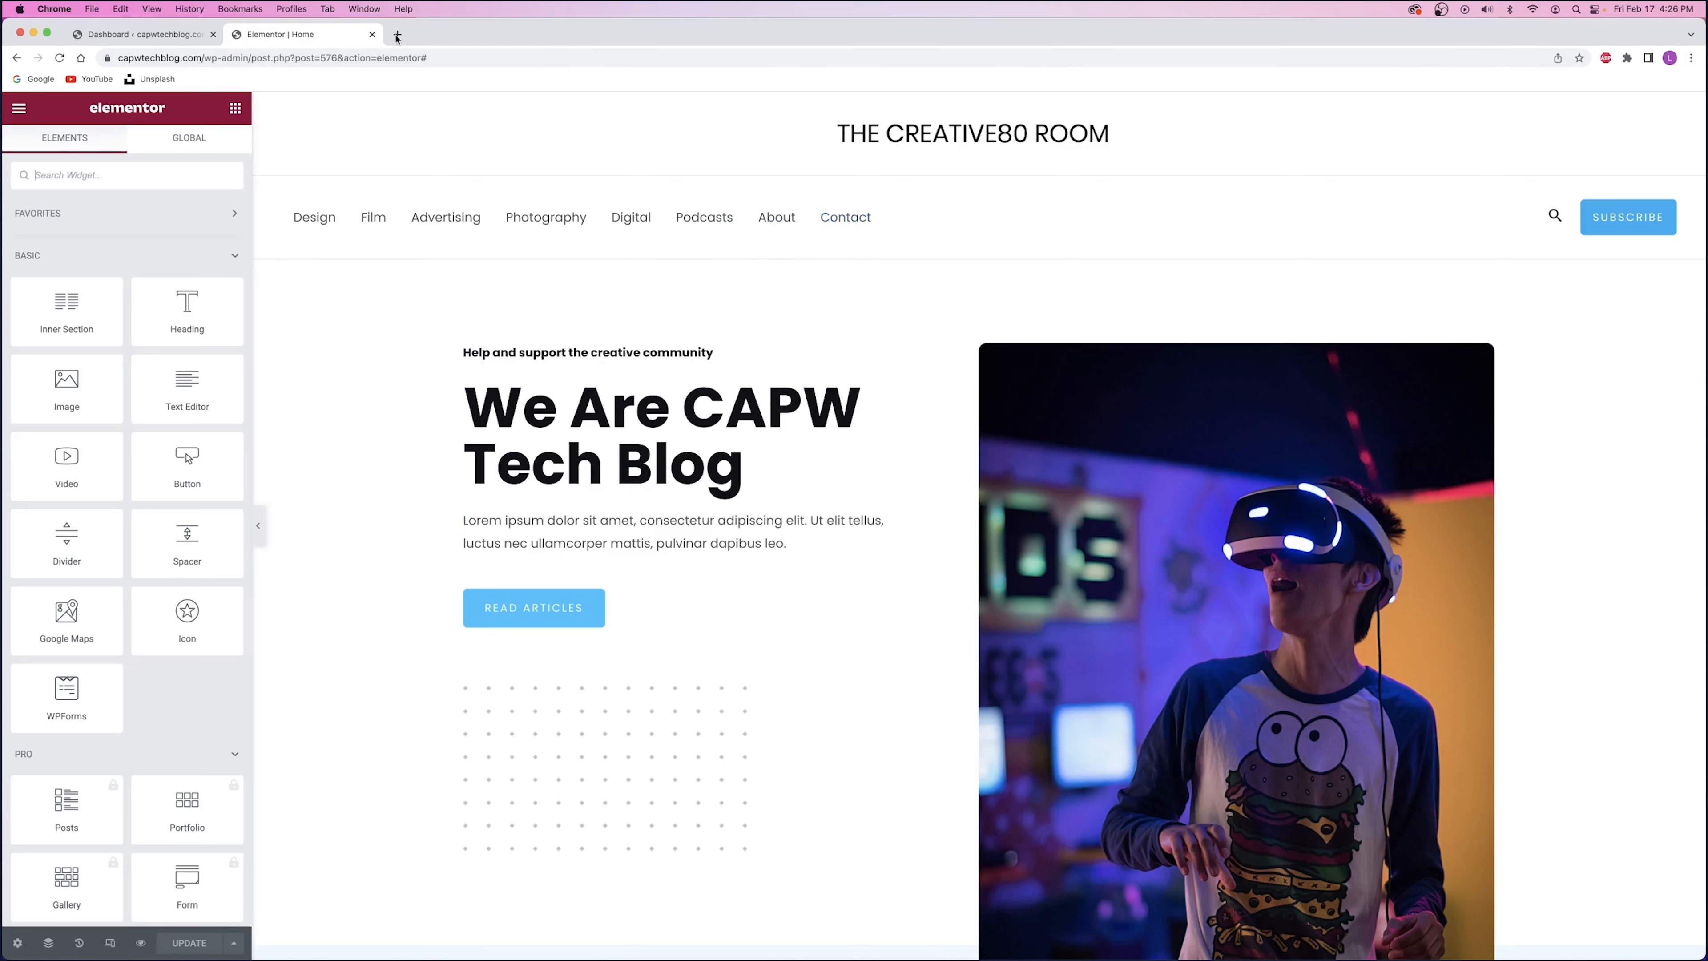
left_click(373, 35)
left_click(106, 106, "super")
left_click(272, 35)
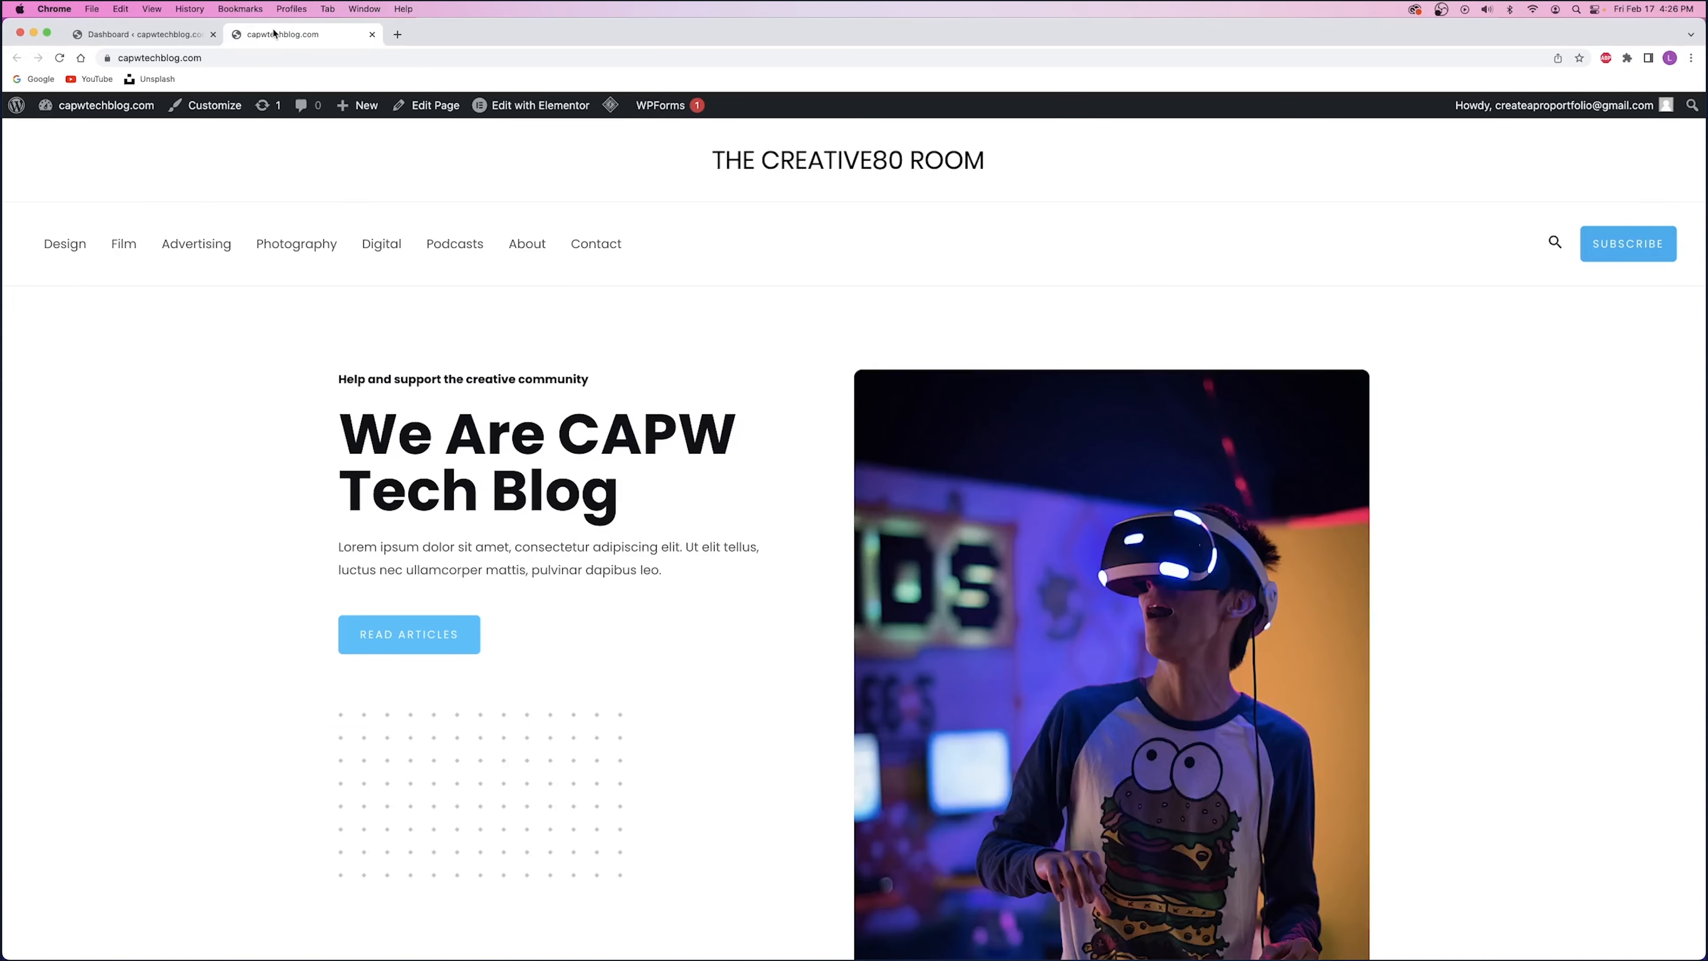
left_click(531, 243)
left_click(534, 105)
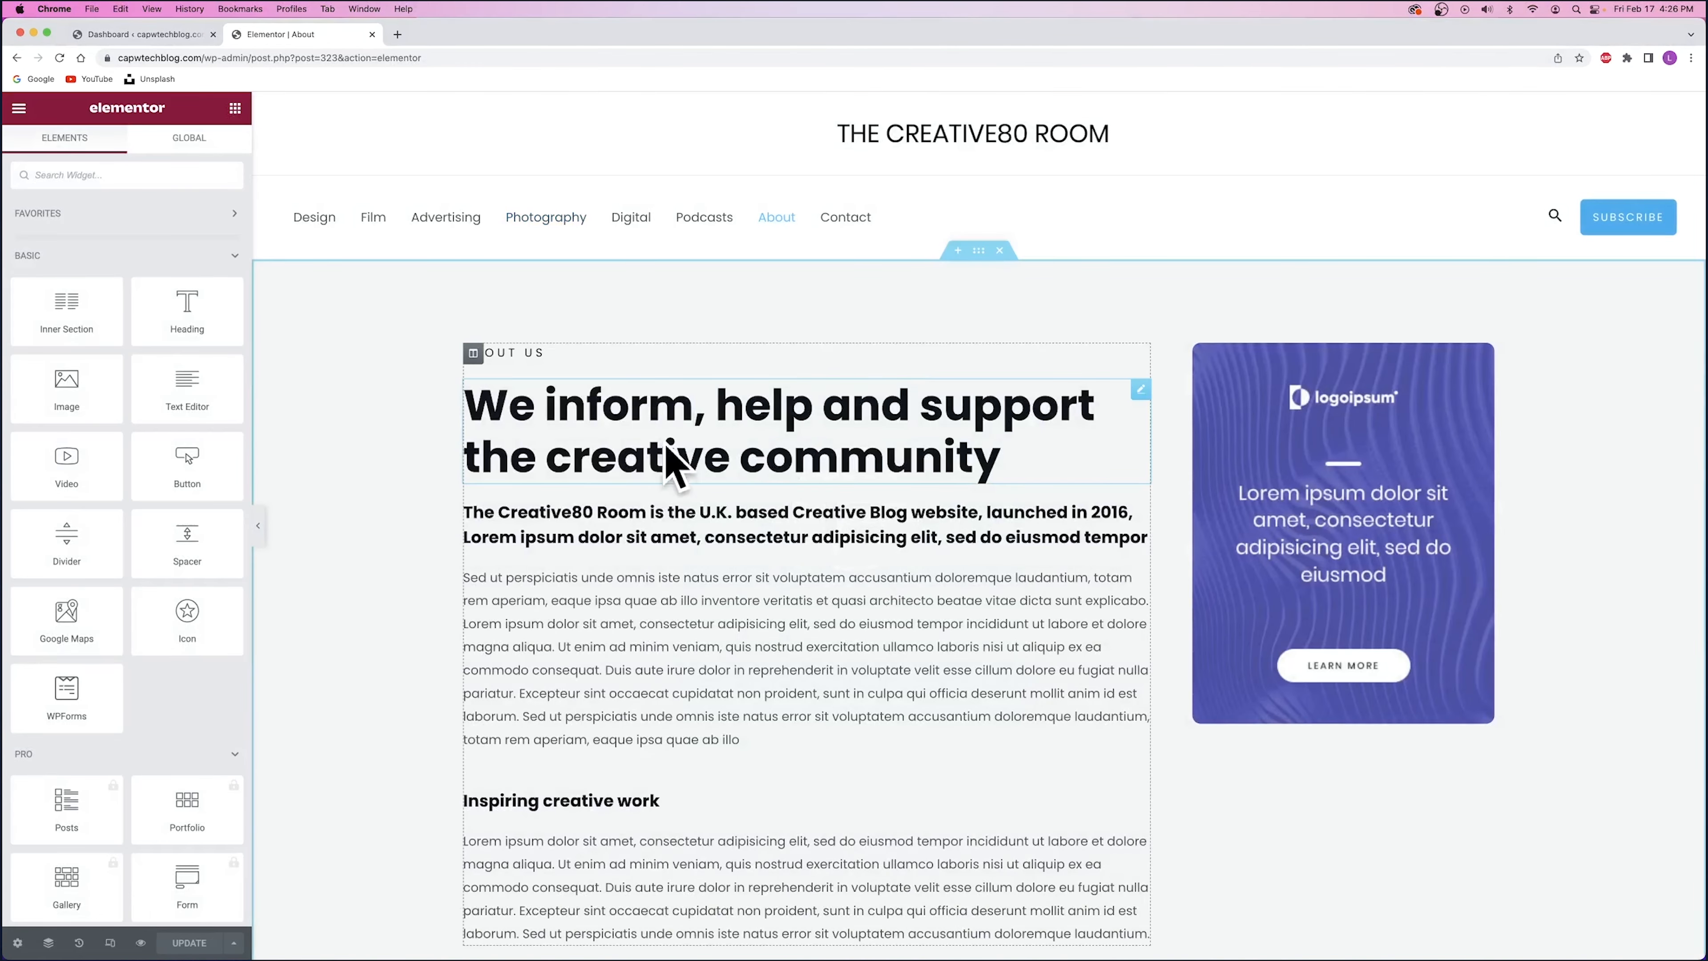
- Look through the About page and inspect the editable text of its main heading without changing it
scroll(660, 445, "down", 8)
scroll(690, 392, "up", 7)
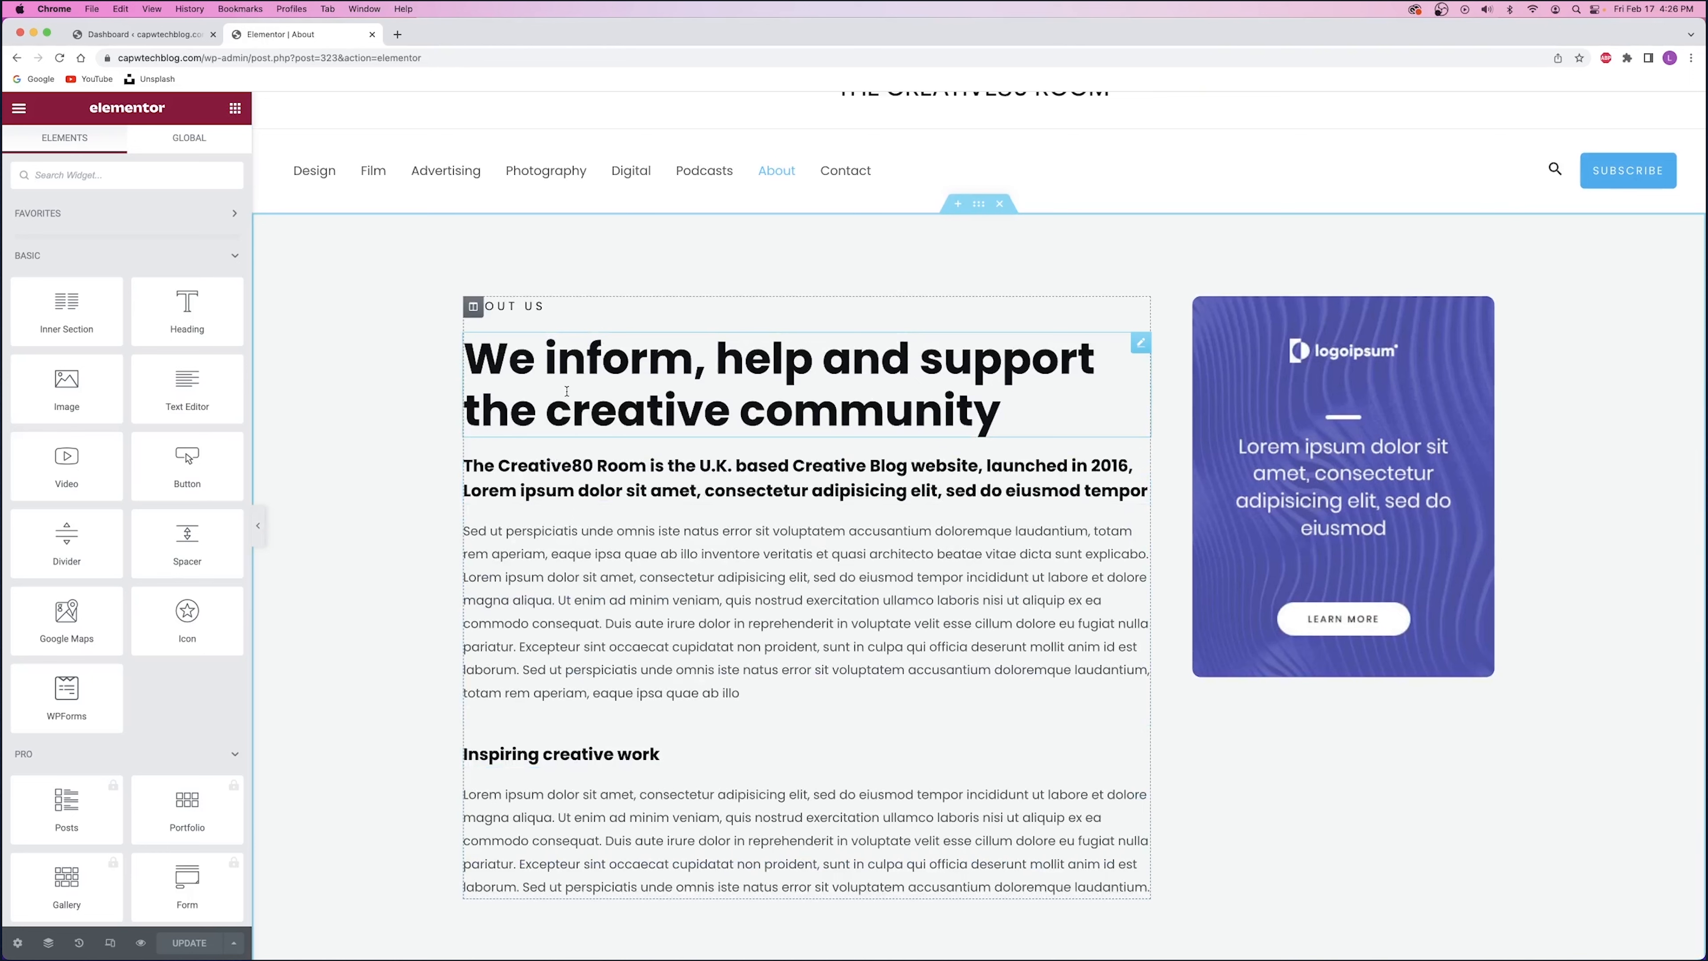
left_click(496, 357)
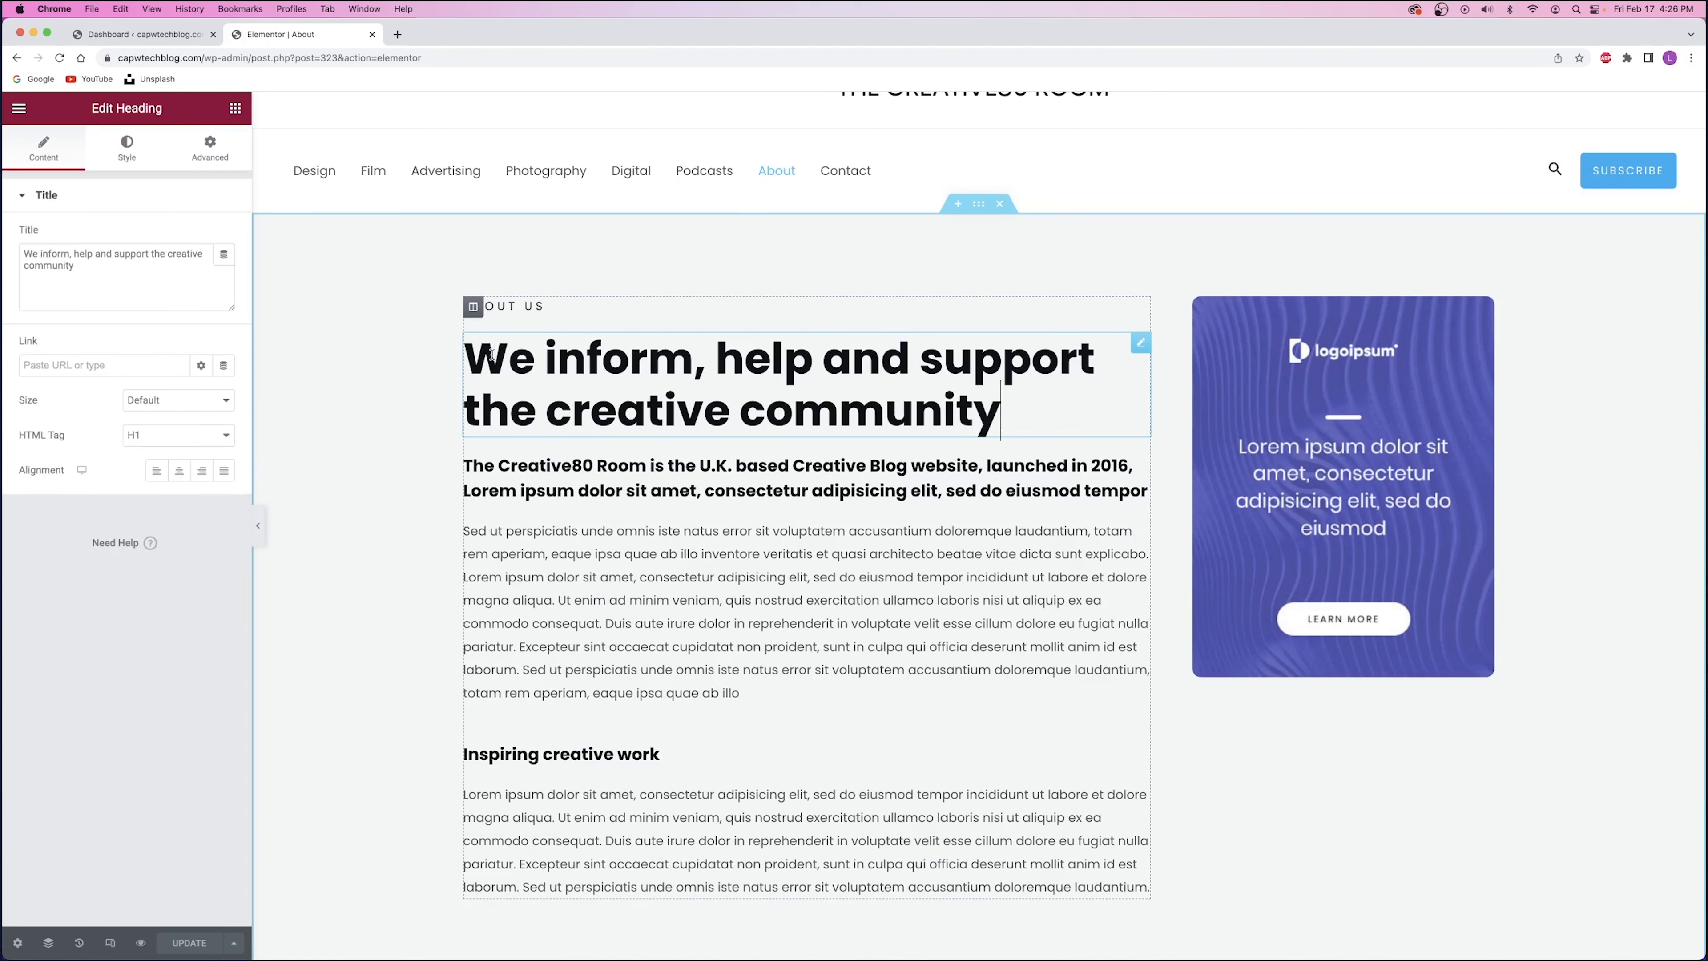
double_click(547, 359)
left_click_drag(546, 359, 694, 362)
left_click(581, 365)
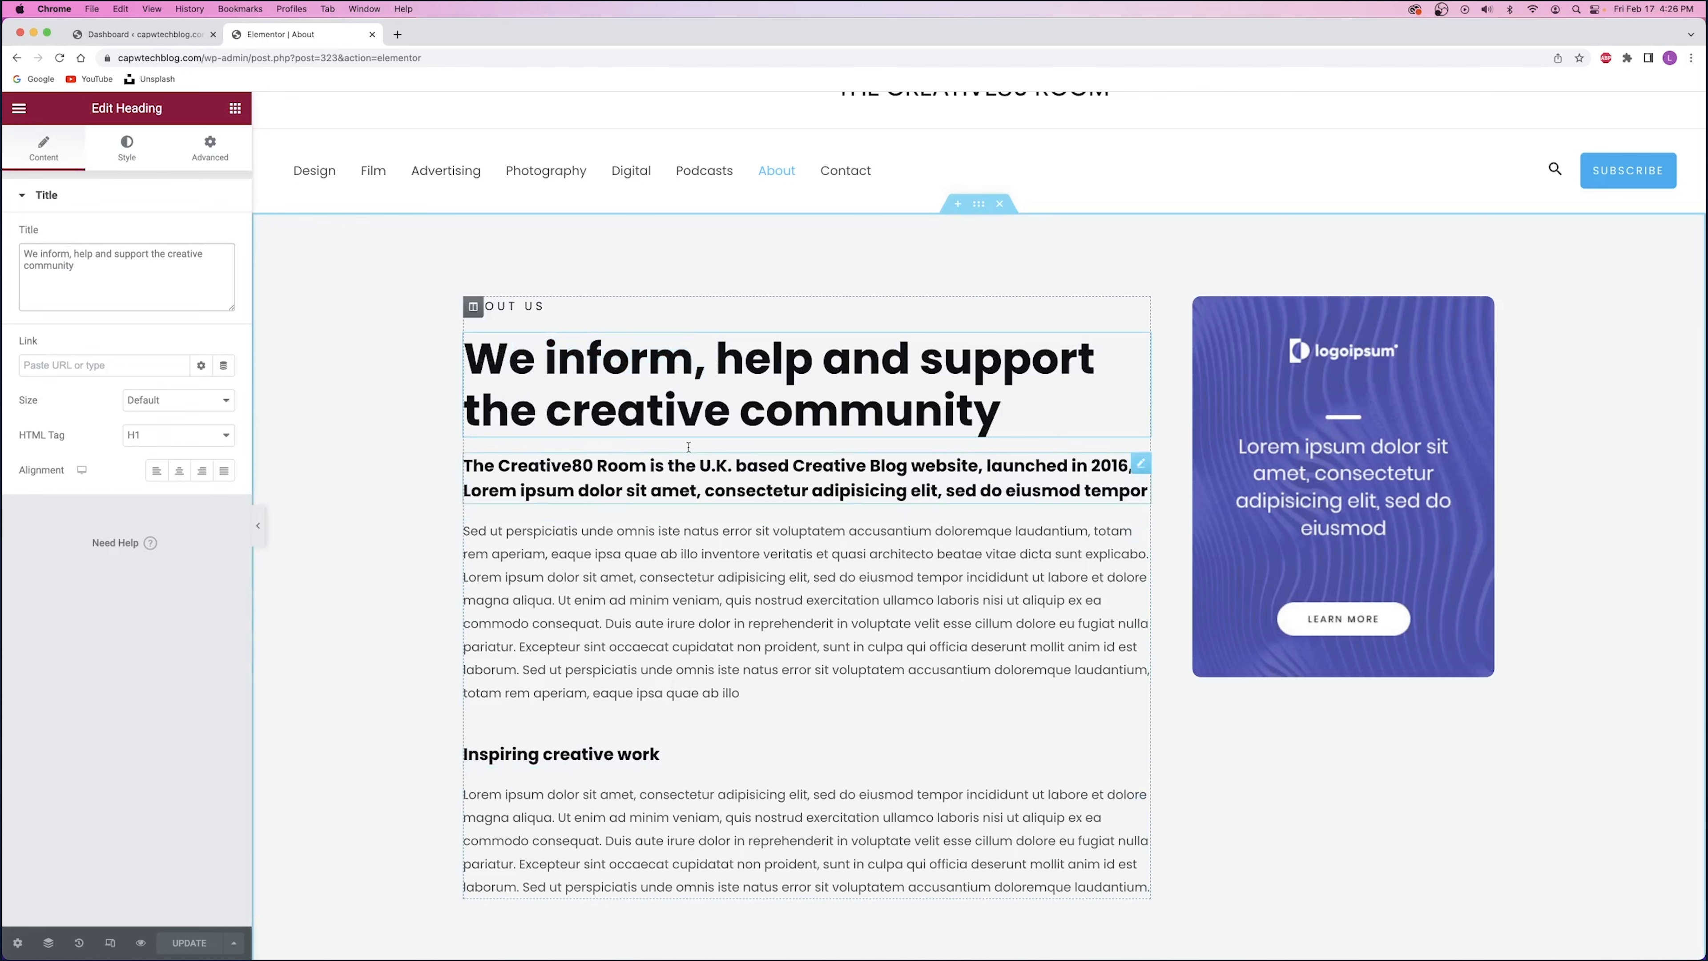
- Replace the purple ad image beside the About Us text with the VR headset photo from the media library
left_click(1272, 434)
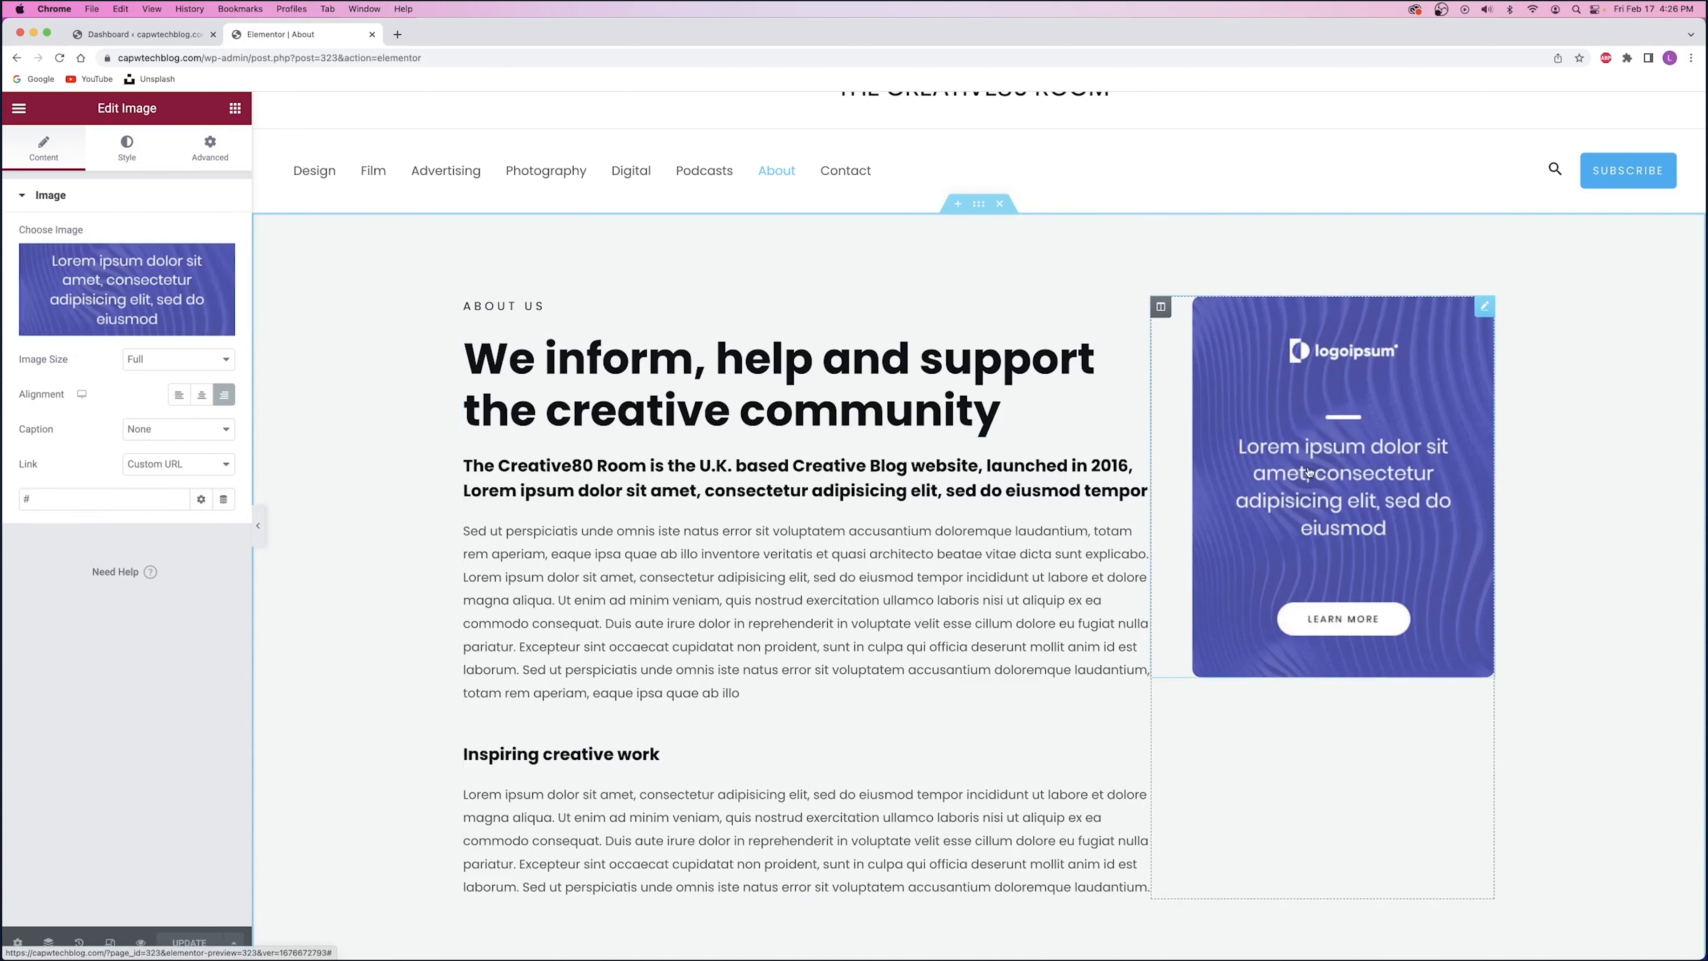
left_click(145, 298)
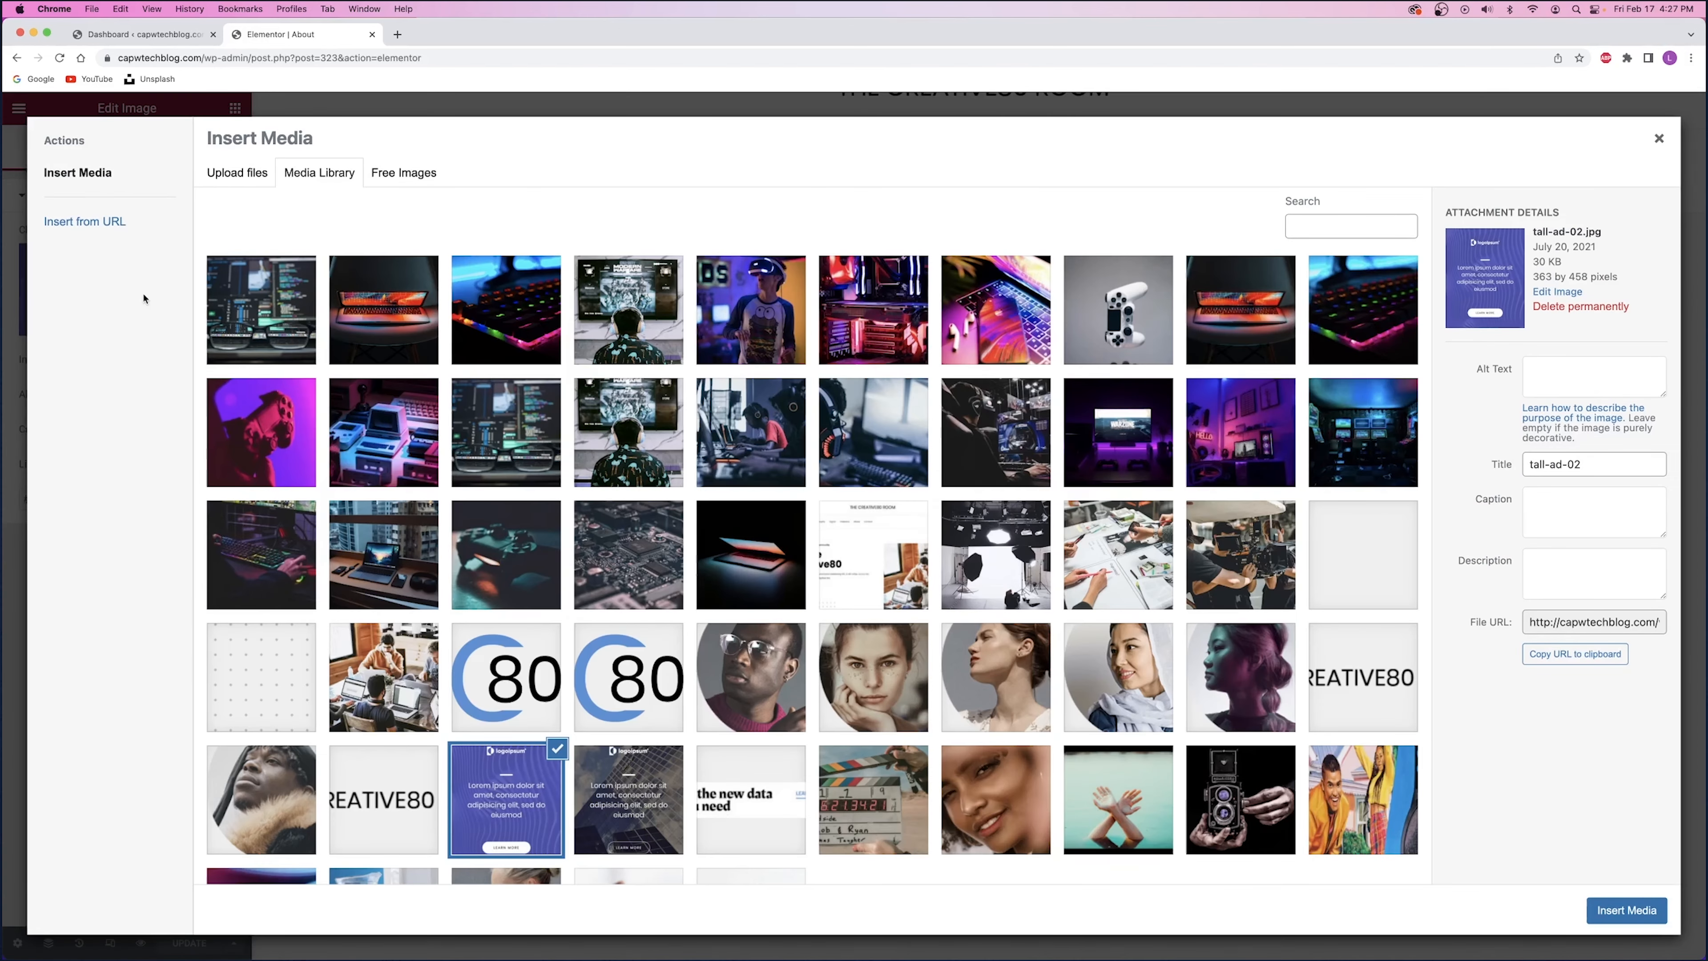
left_click(767, 316)
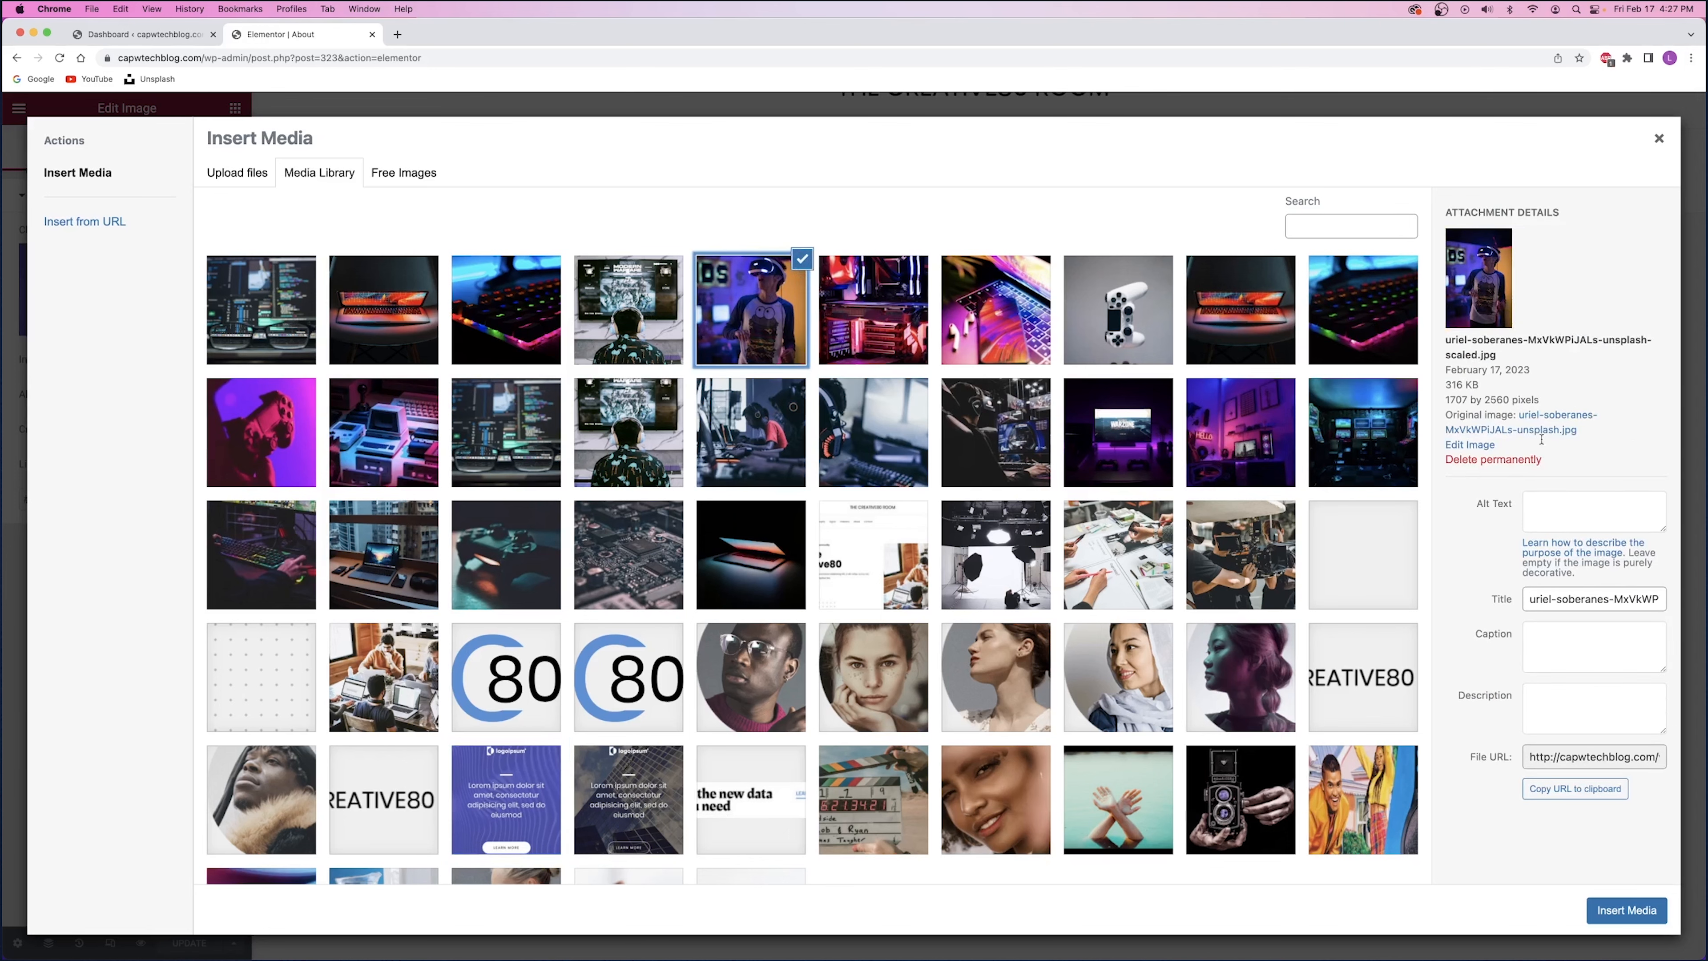
left_click(1627, 910)
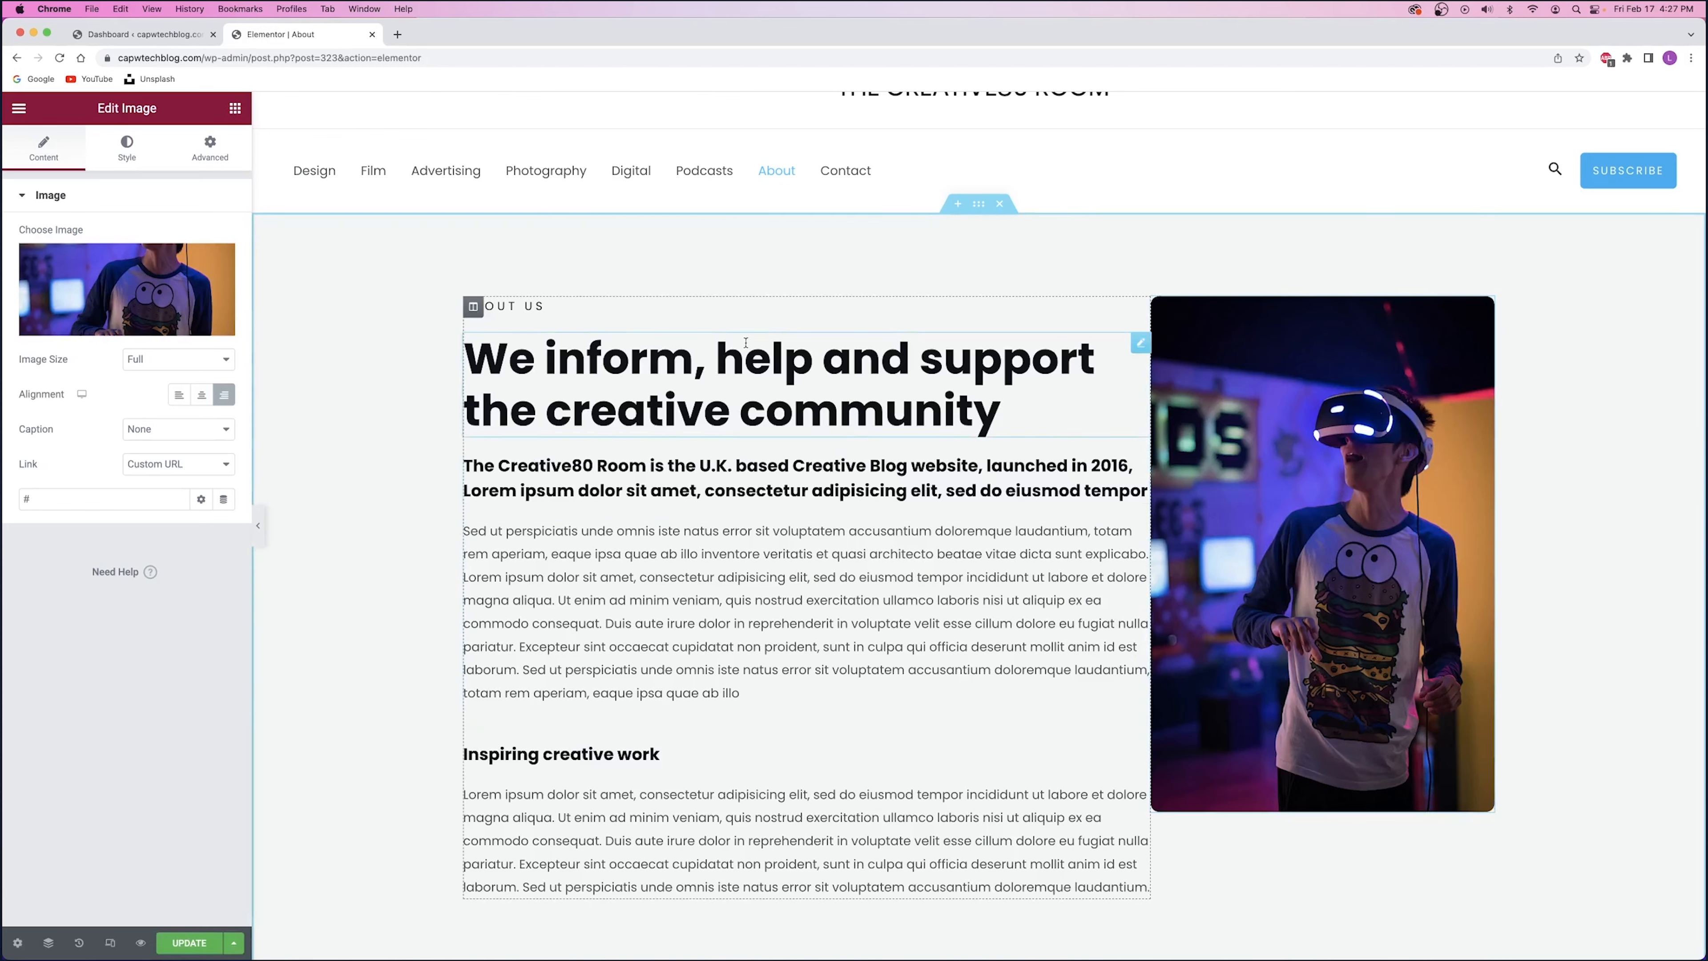
- Inspect the name and title fields of the founding editor's entry in the Our Team section
scroll(675, 501, "down", 8)
scroll(670, 490, "down", 4)
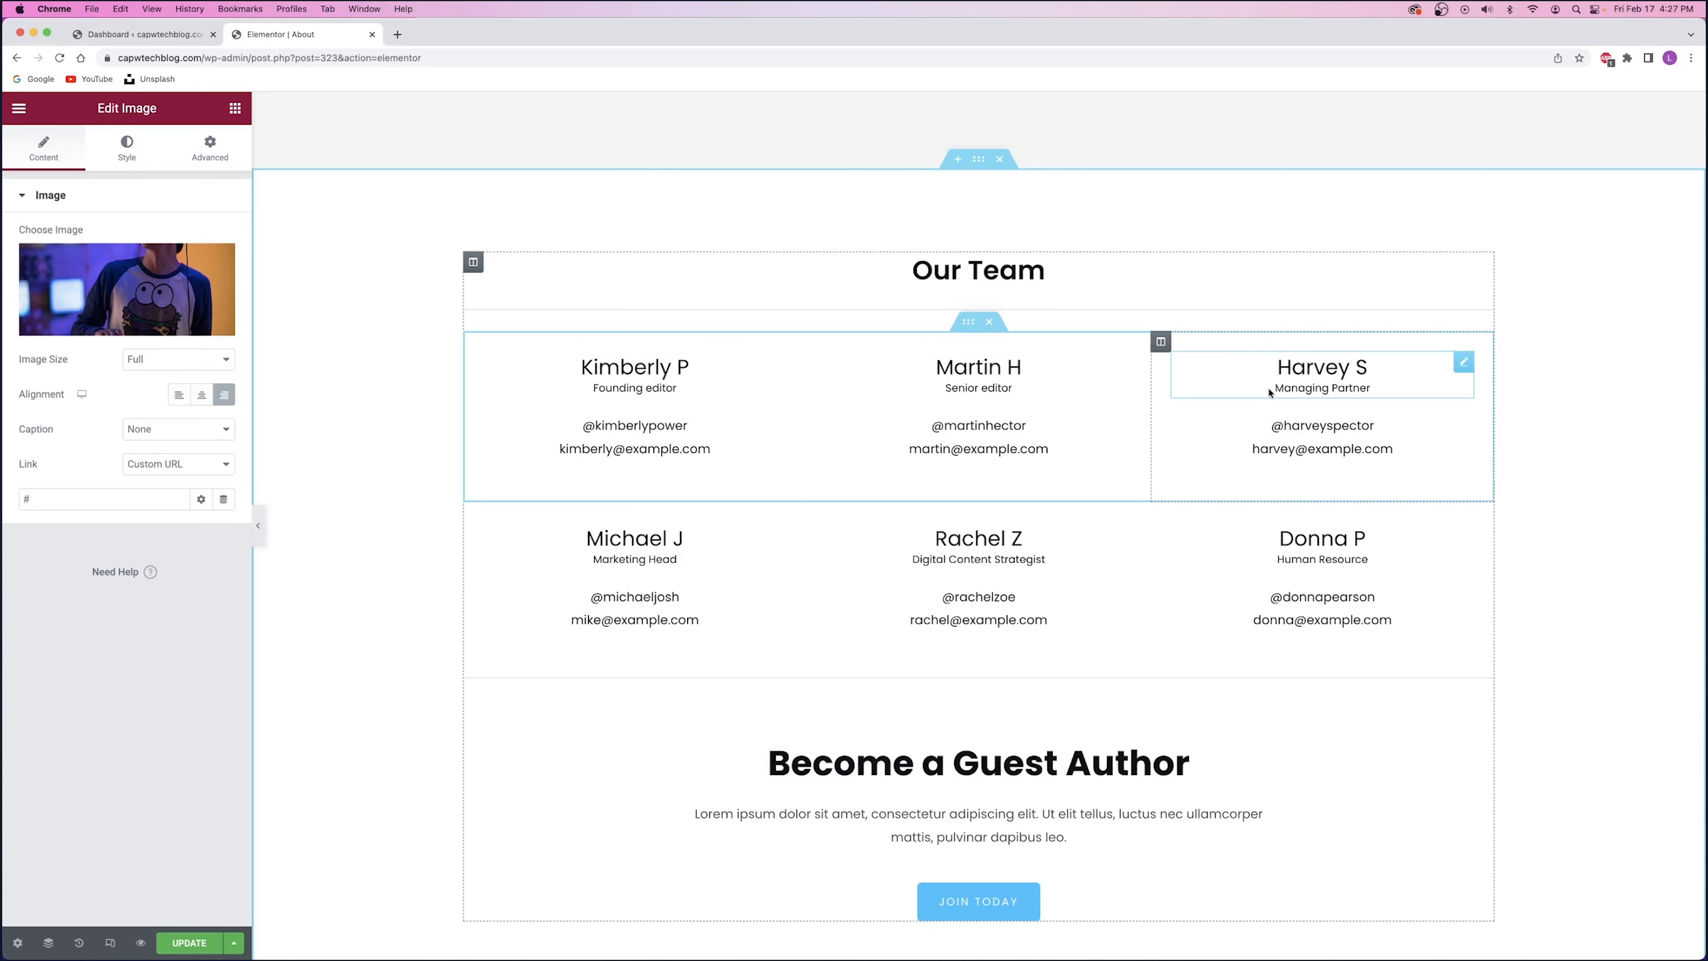
left_click(682, 367)
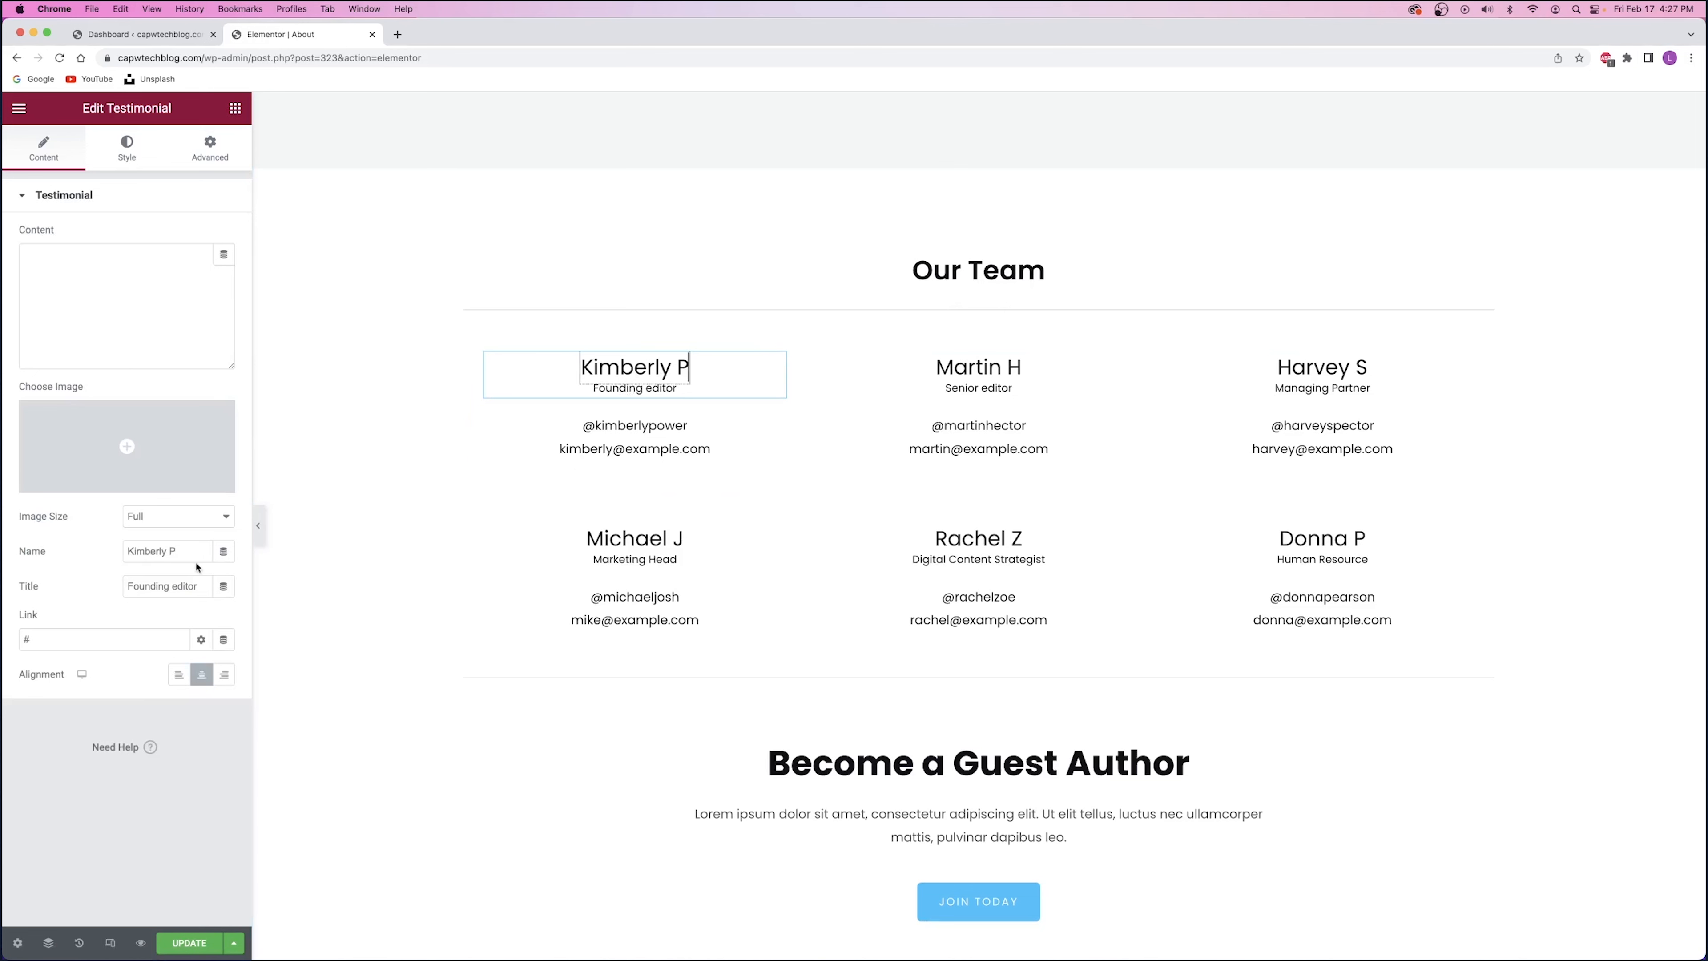
left_click_drag(174, 549, 100, 557)
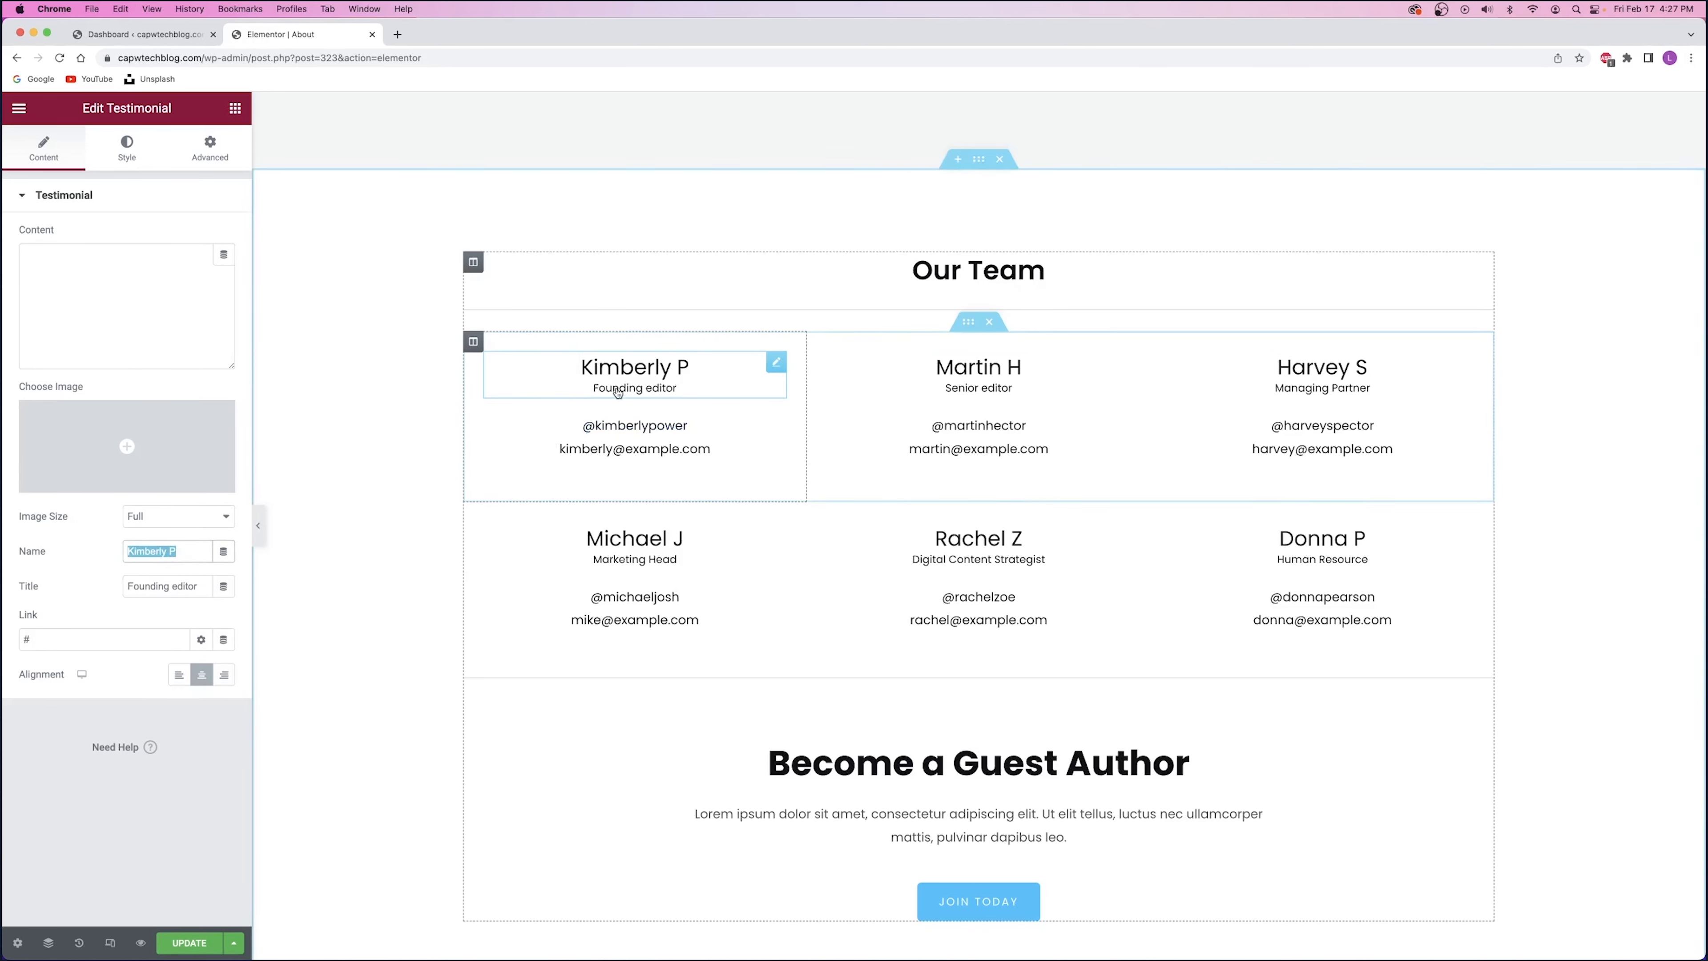
left_click(144, 587)
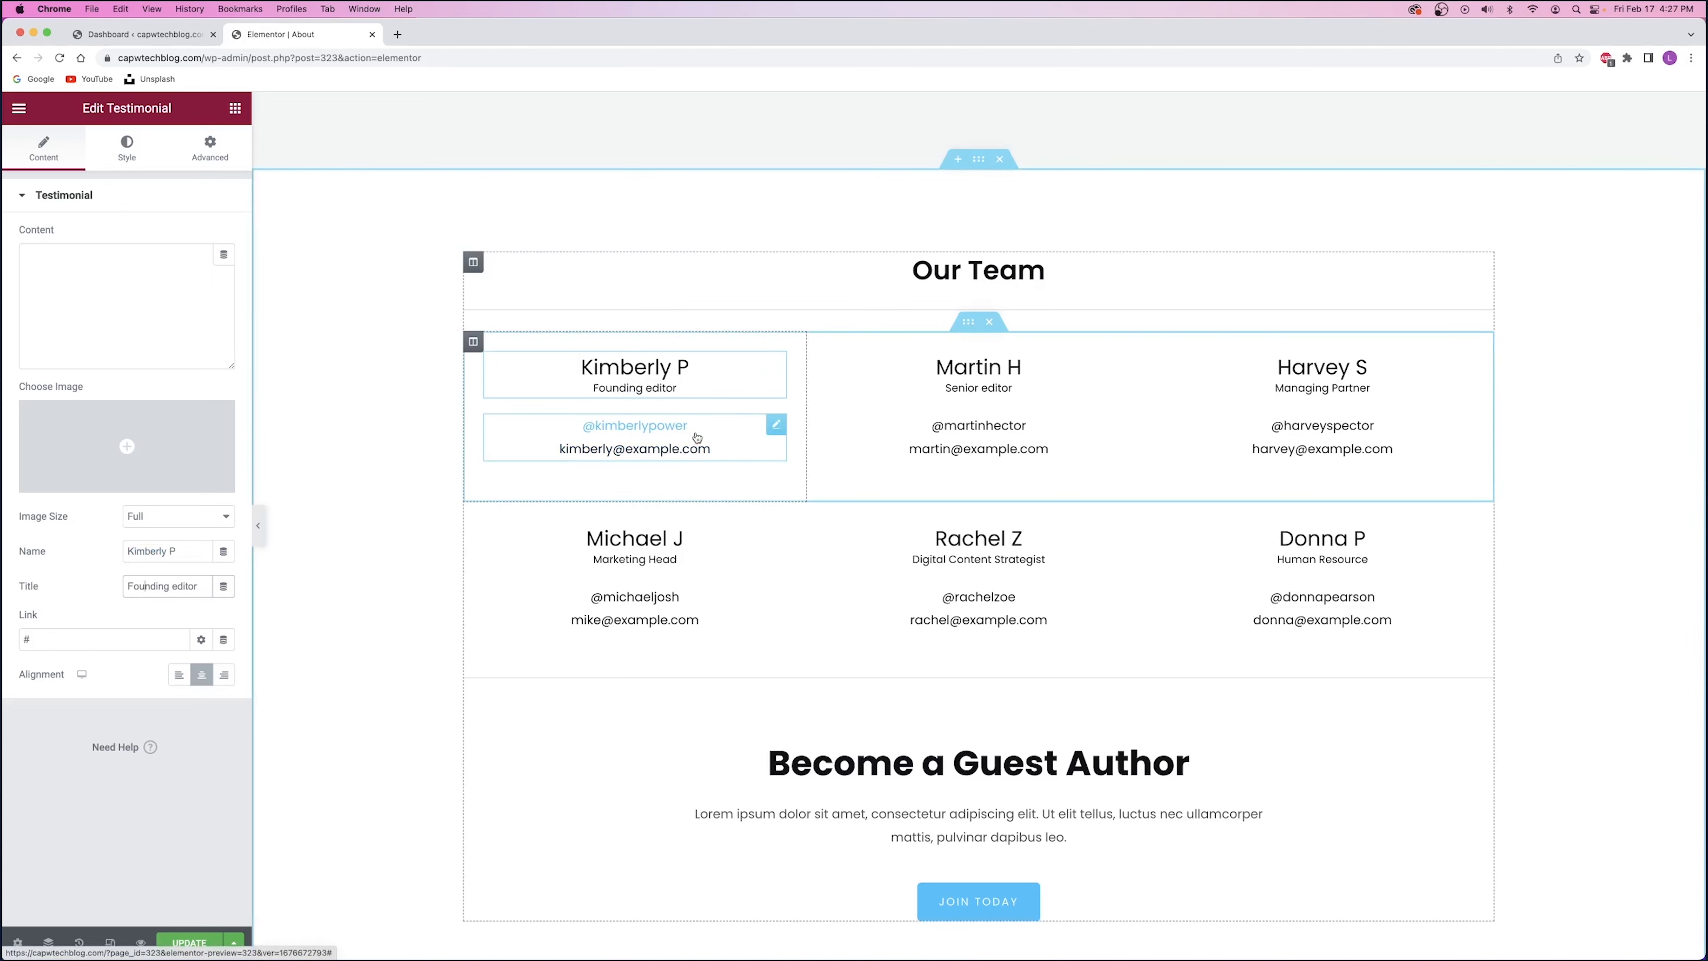
- Inspect the founding editor's social handle and e-mail items in the icon list without editing them
left_click(721, 434)
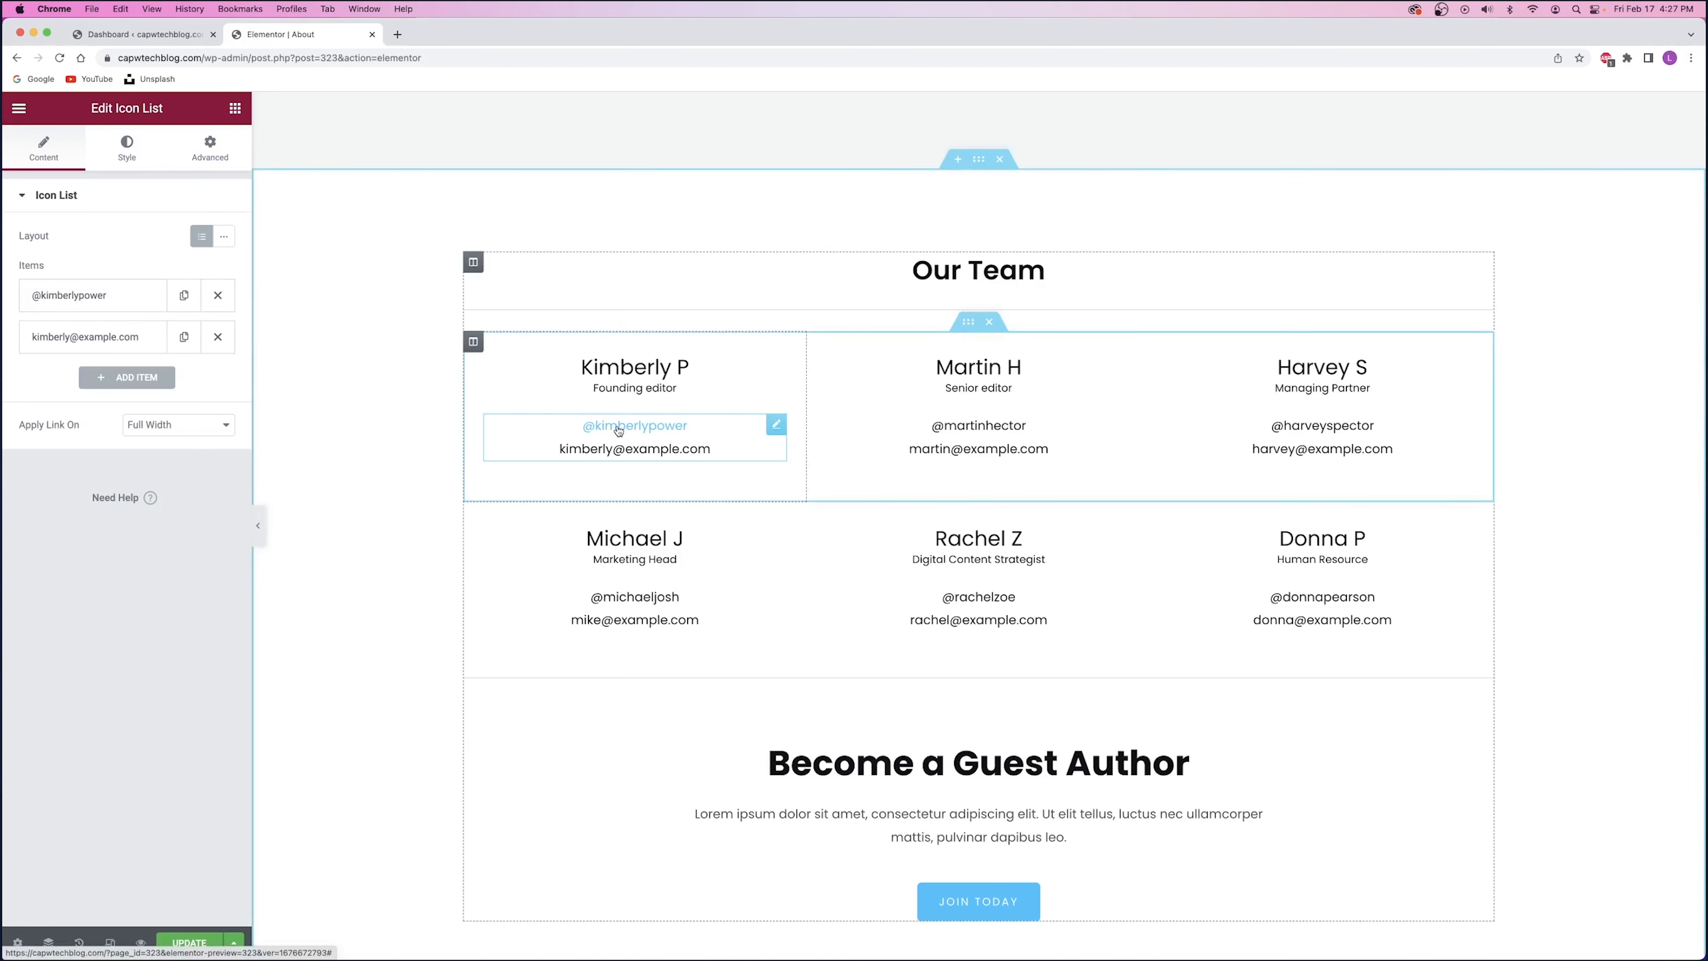
left_click(89, 296)
left_click_drag(109, 354, 33, 354)
left_click(87, 306)
left_click(85, 338)
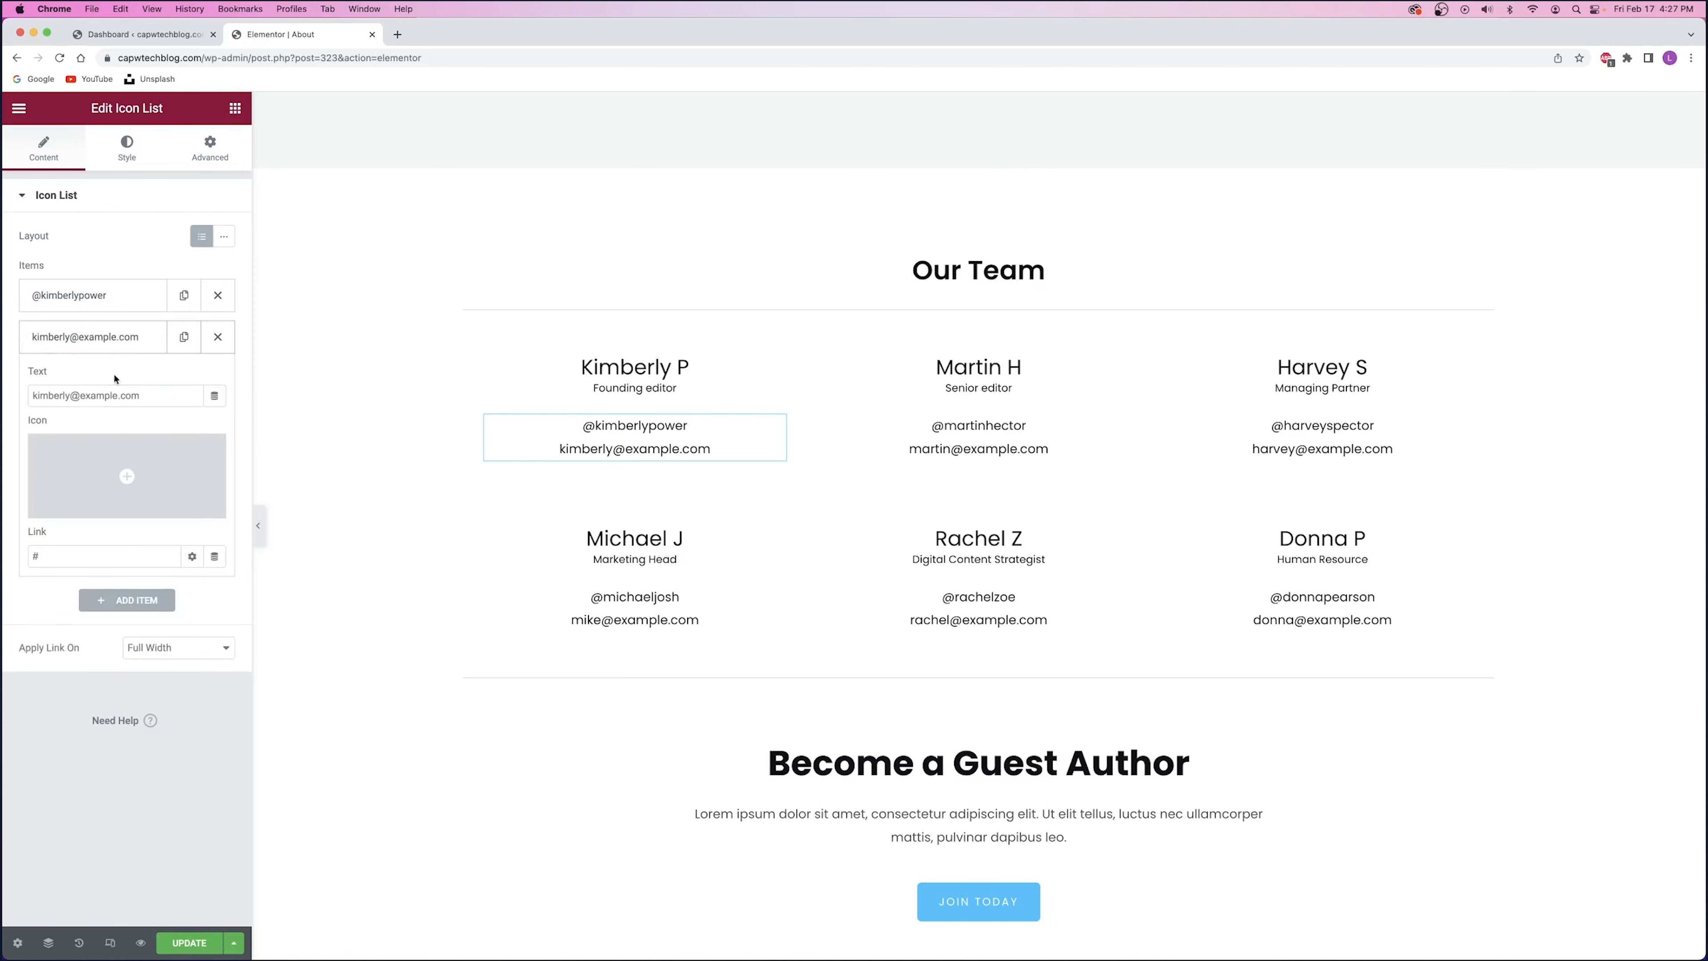
left_click(140, 395)
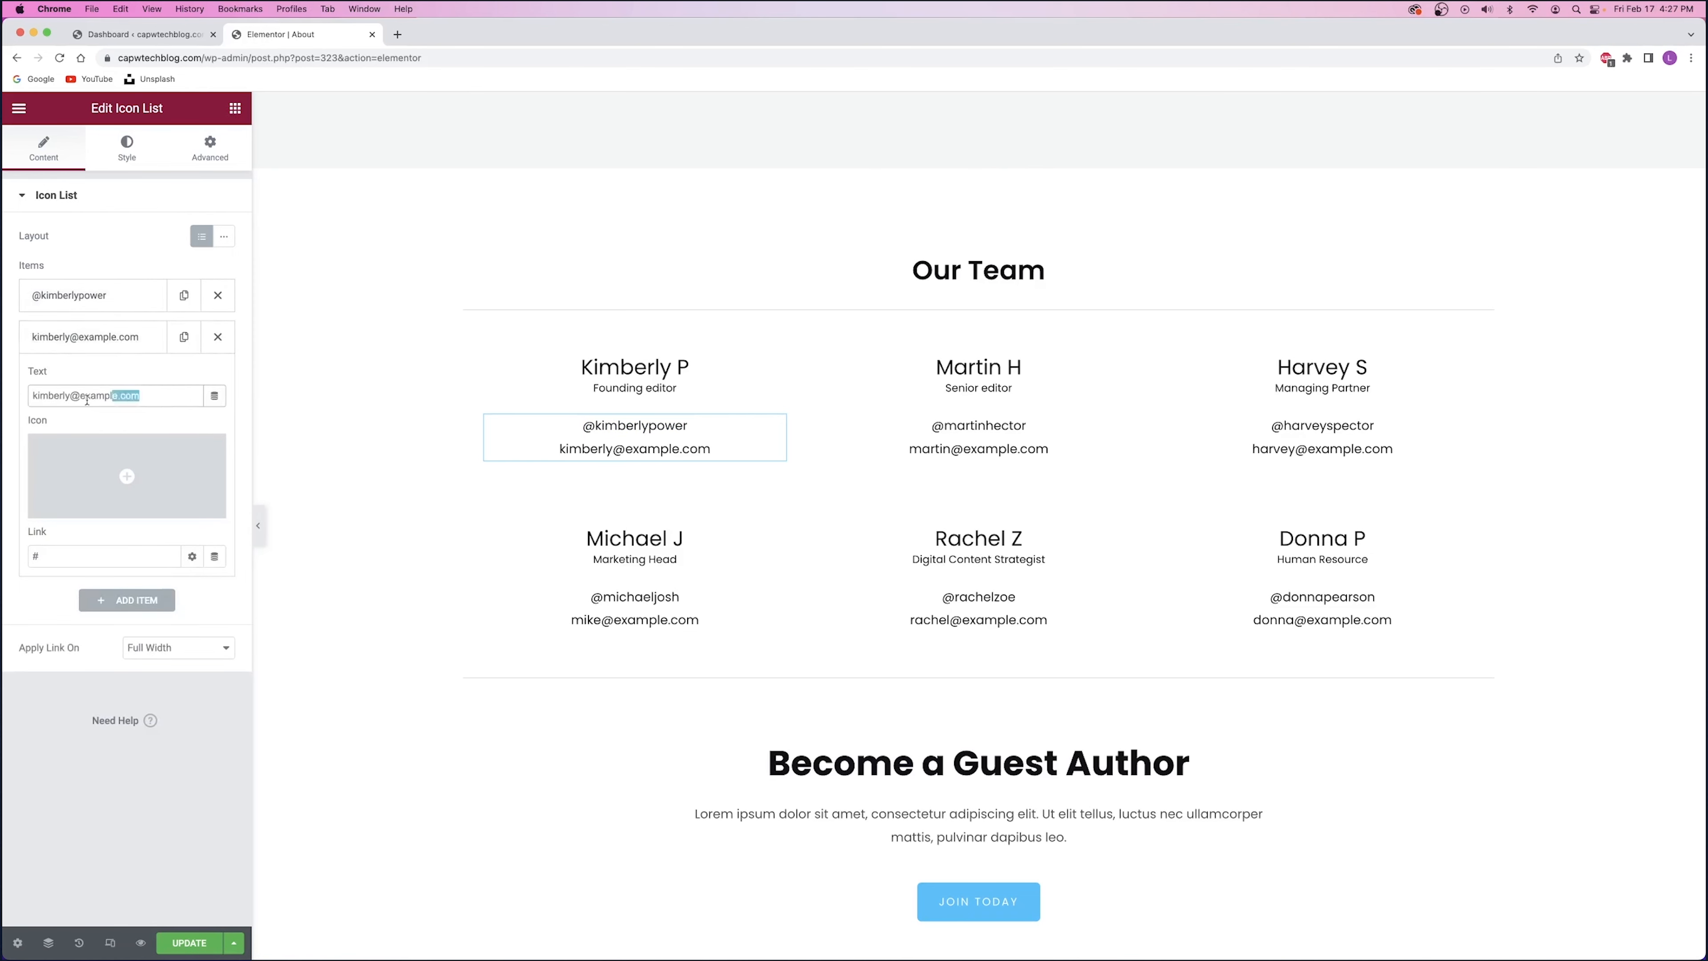
left_click(101, 342)
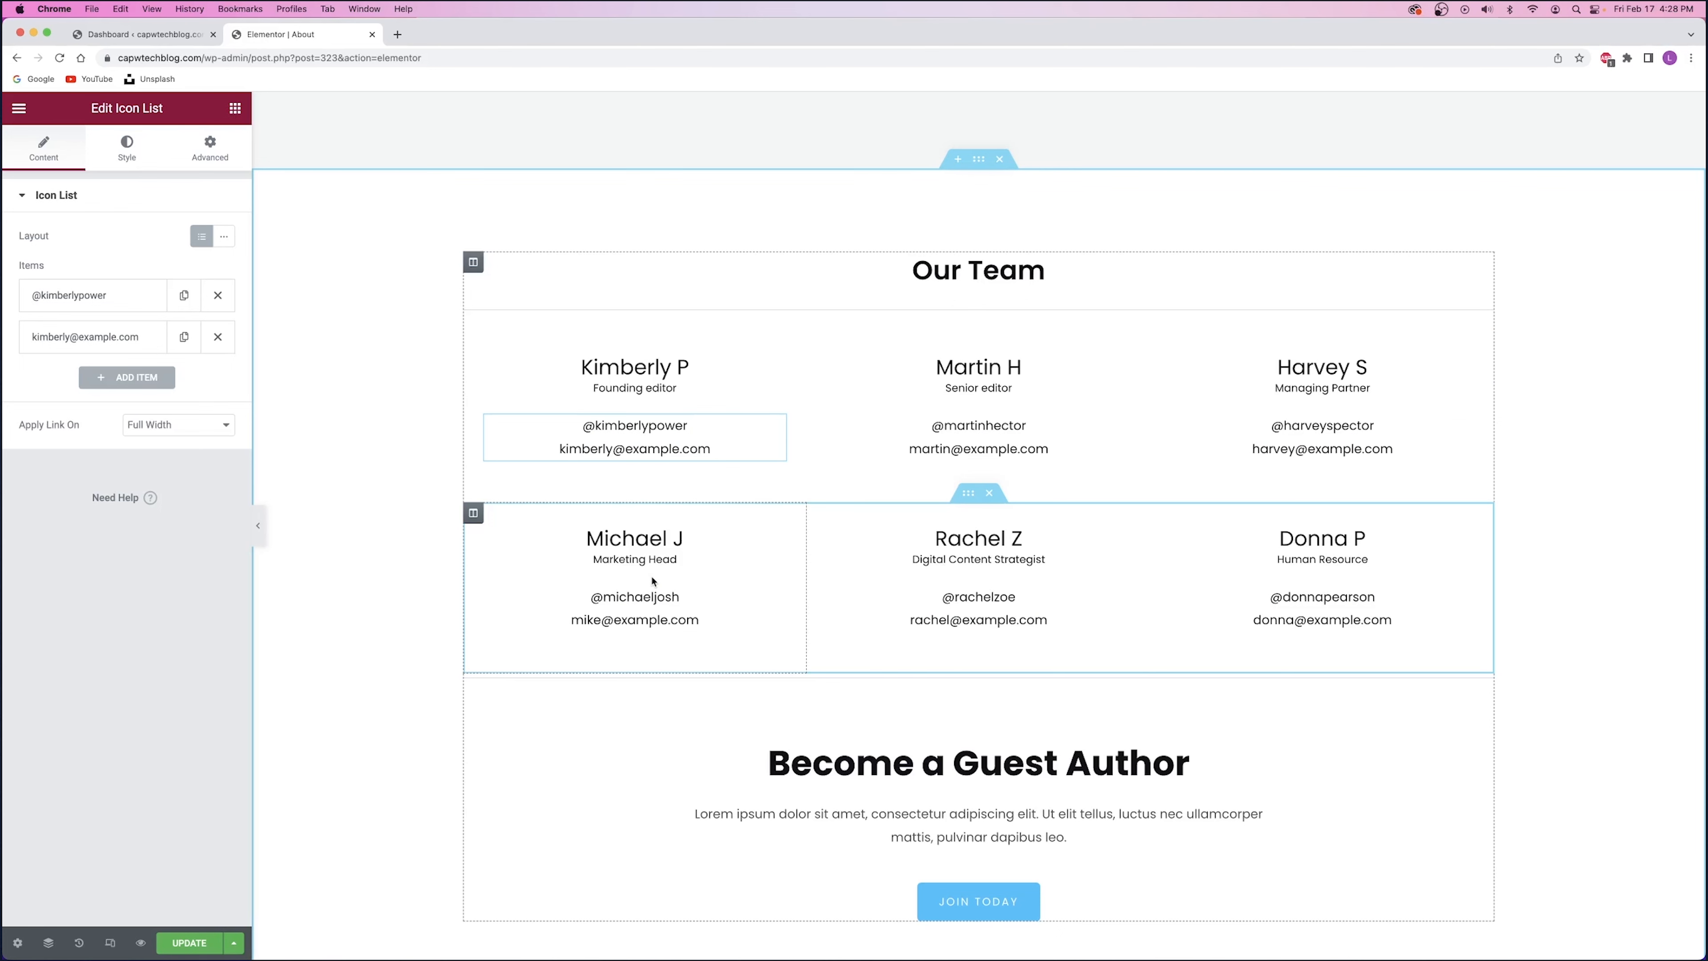
- Delete the whole Our Team section with its guest author block, and the "All the new data you need" banner section
left_click(1000, 159)
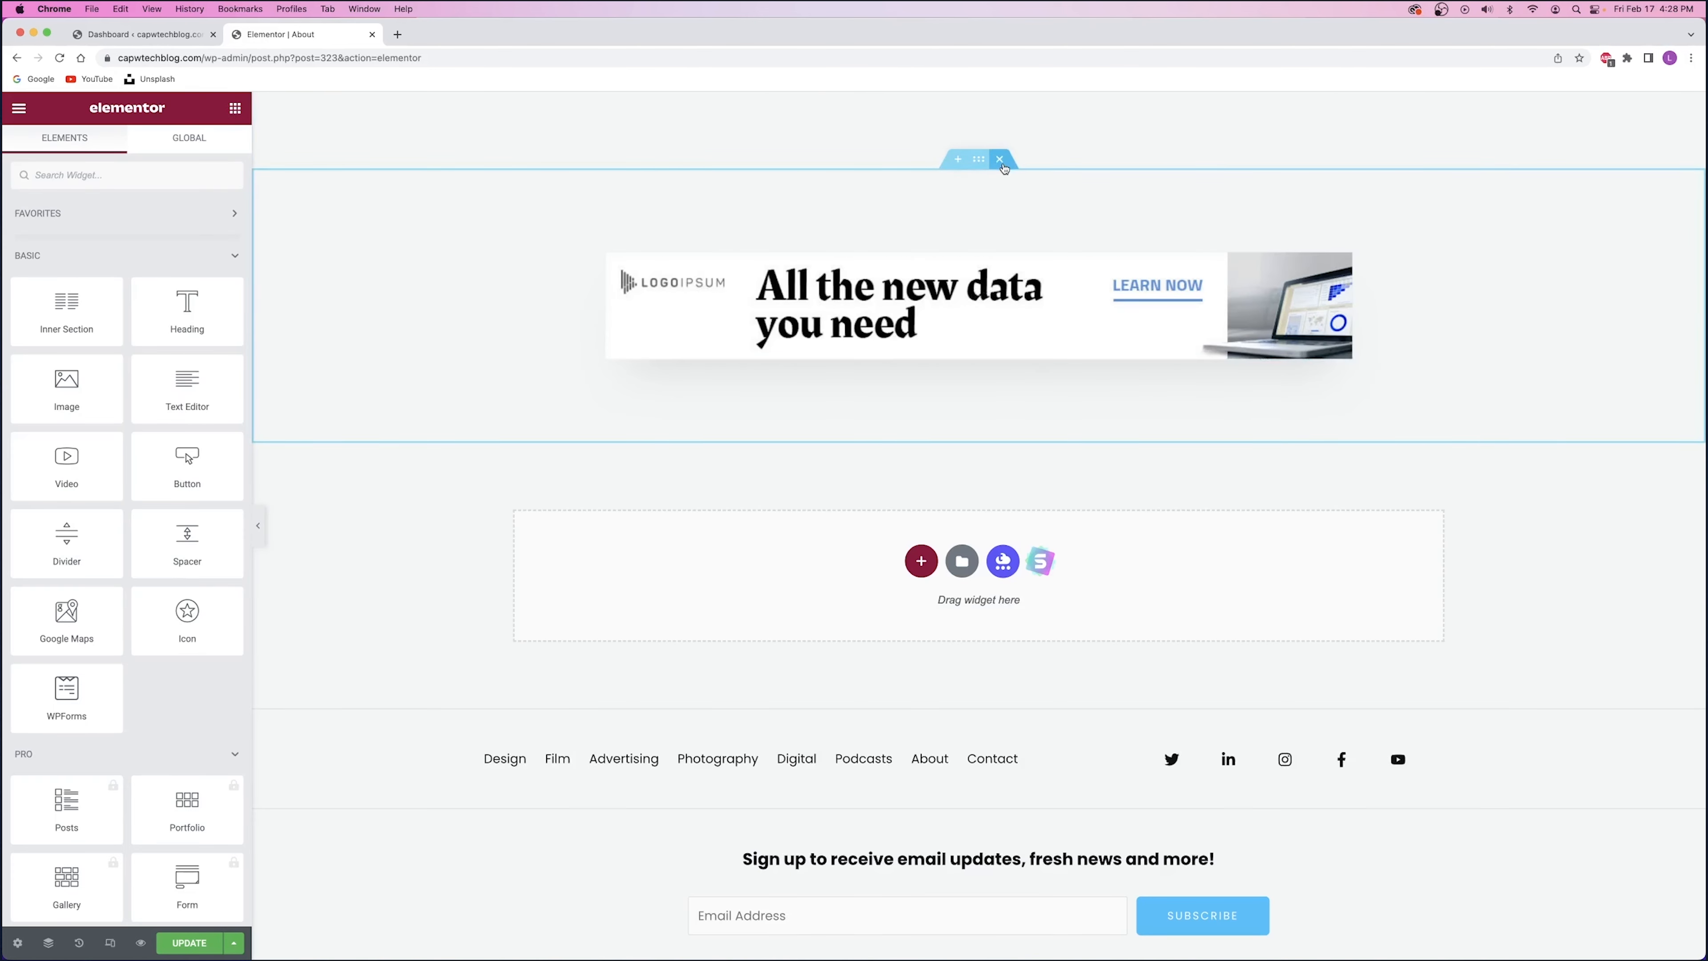
left_click(1002, 162)
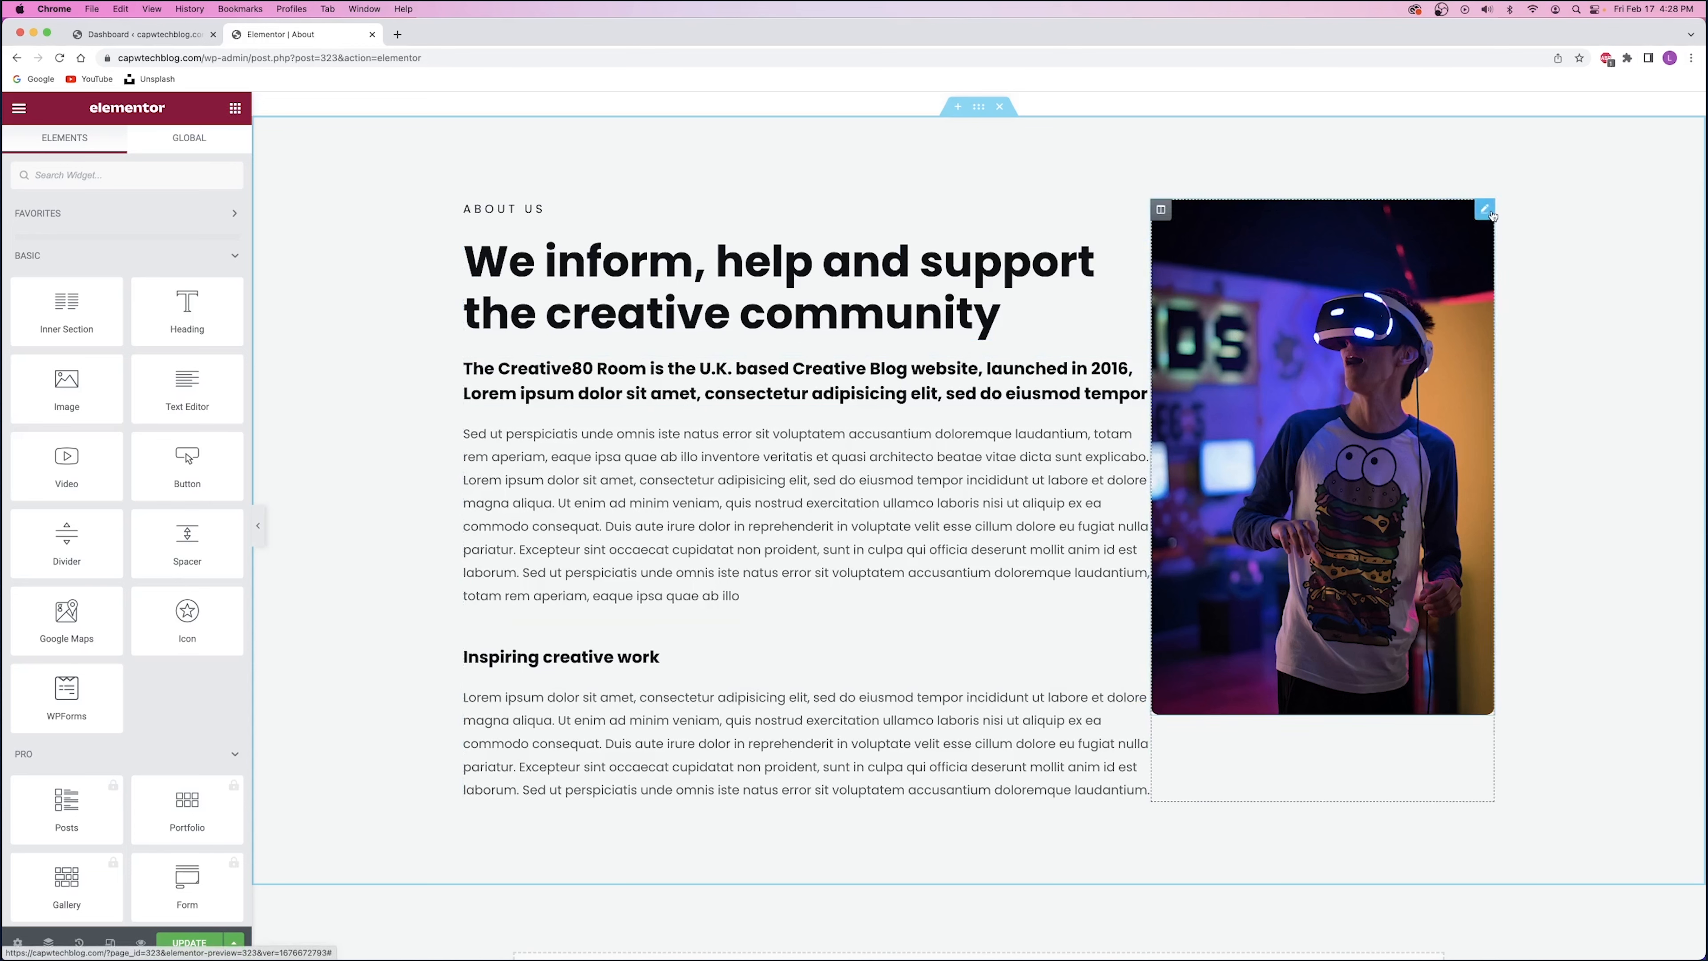
- Unlink the VR headset image's padding values and set its left padding to 50 px
left_click(1488, 212)
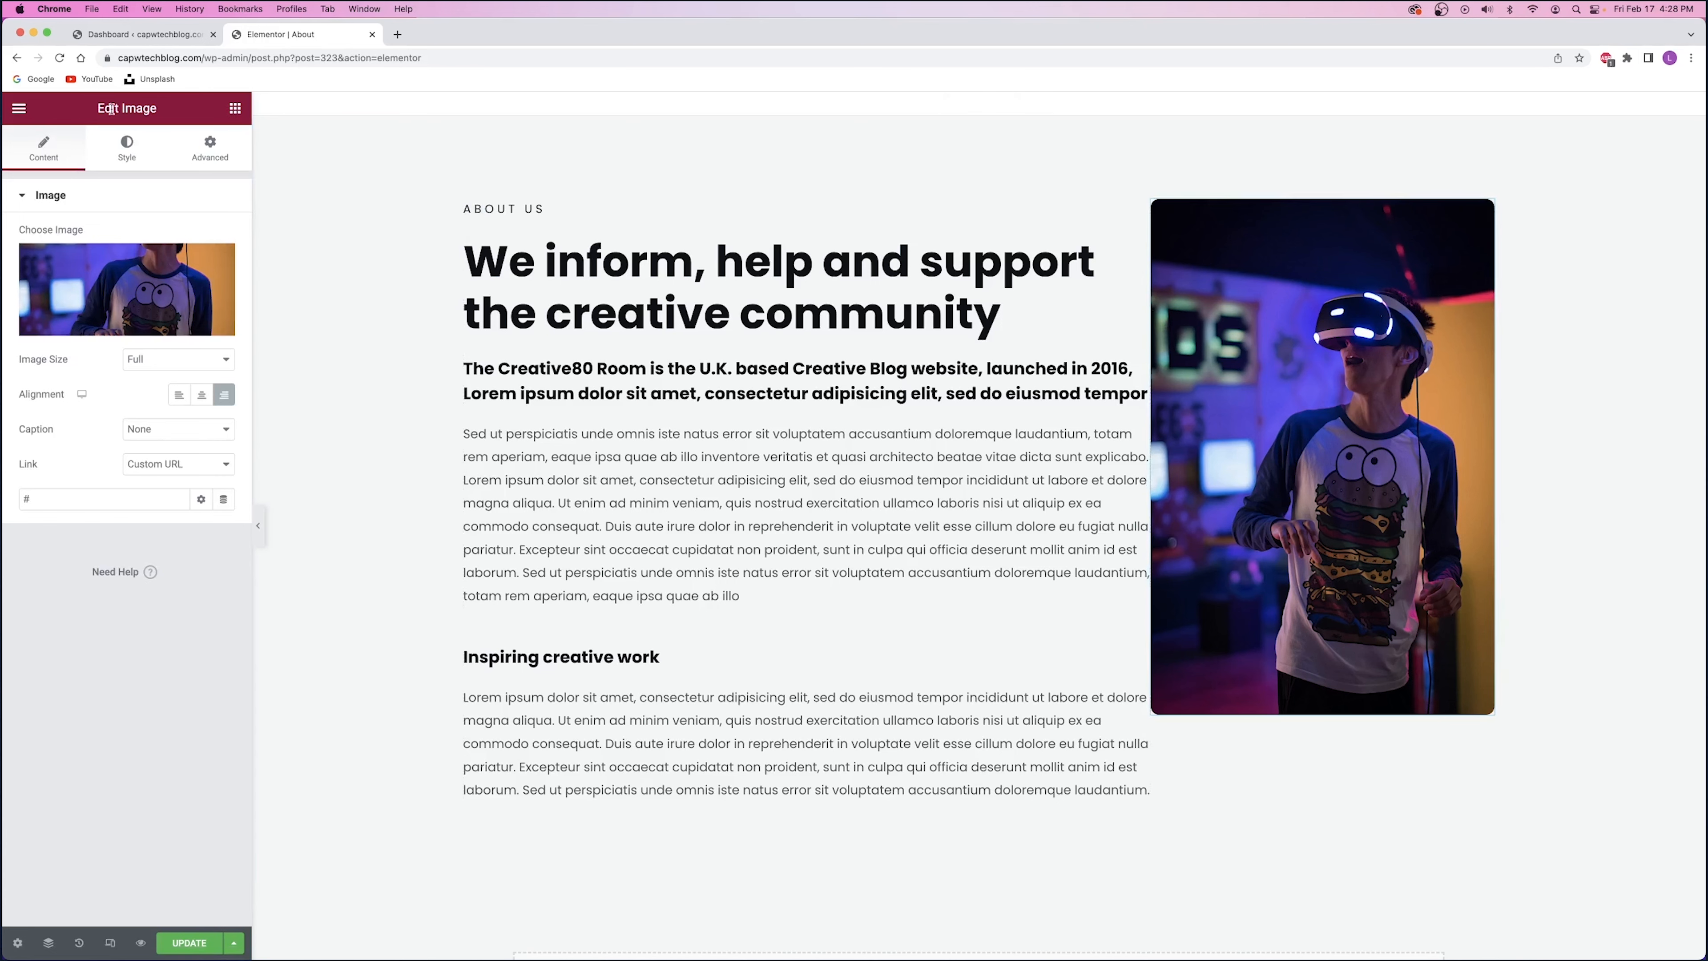
left_click(210, 148)
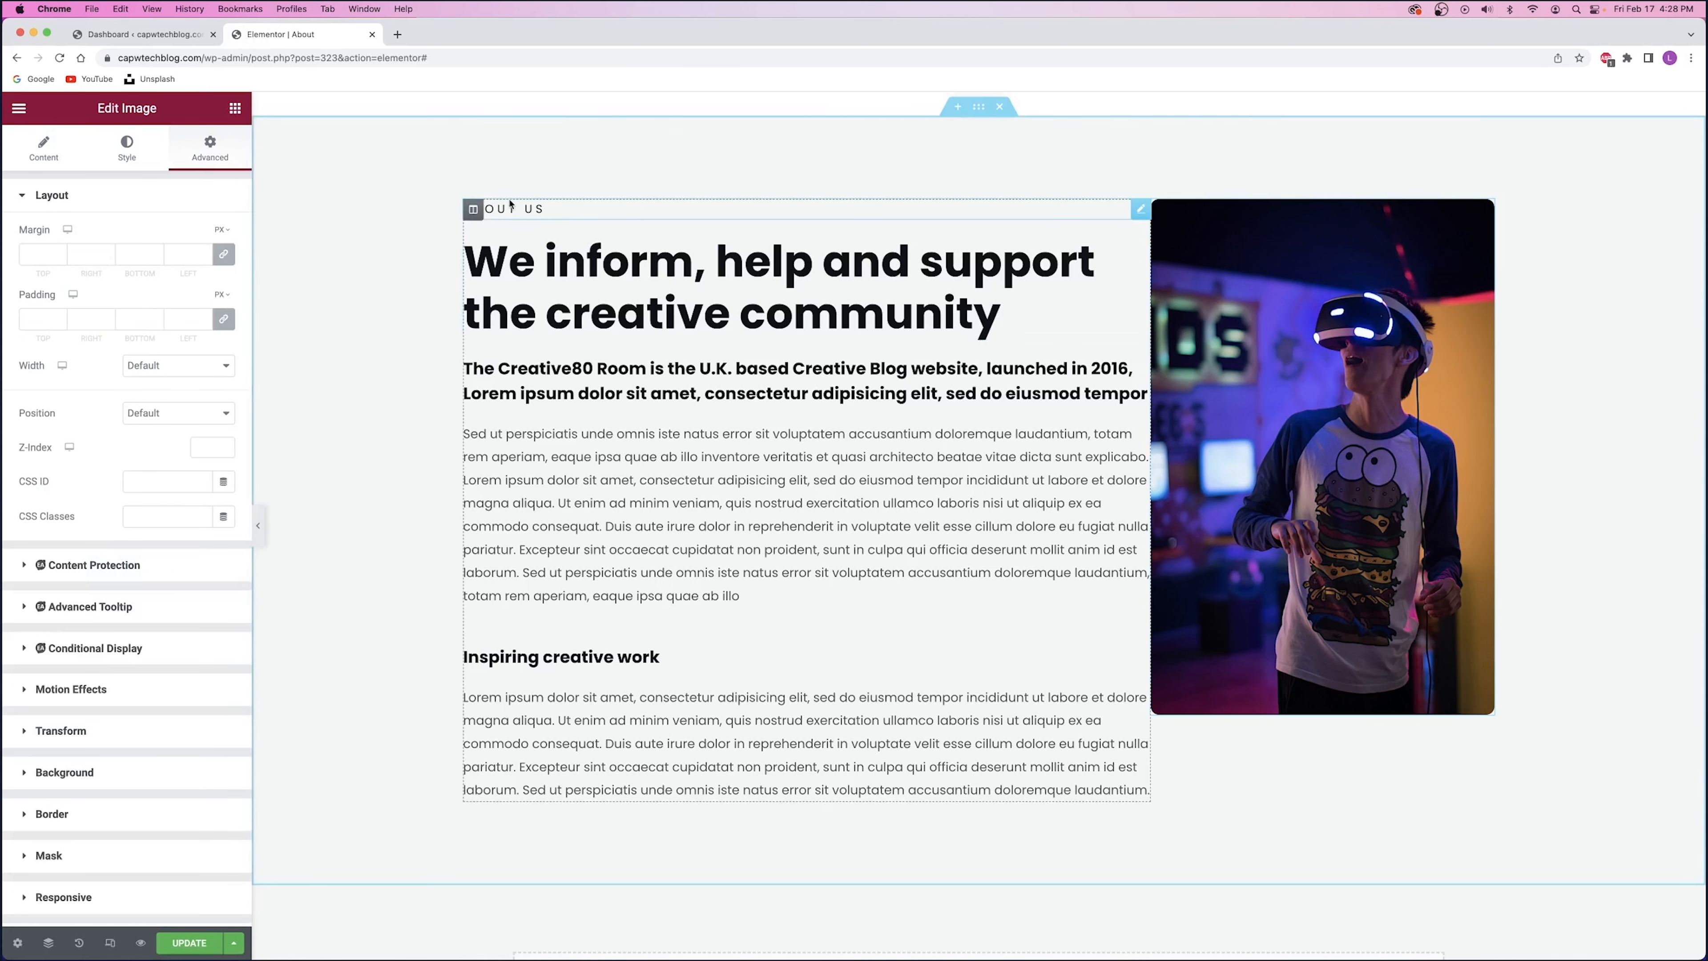
left_click(473, 209)
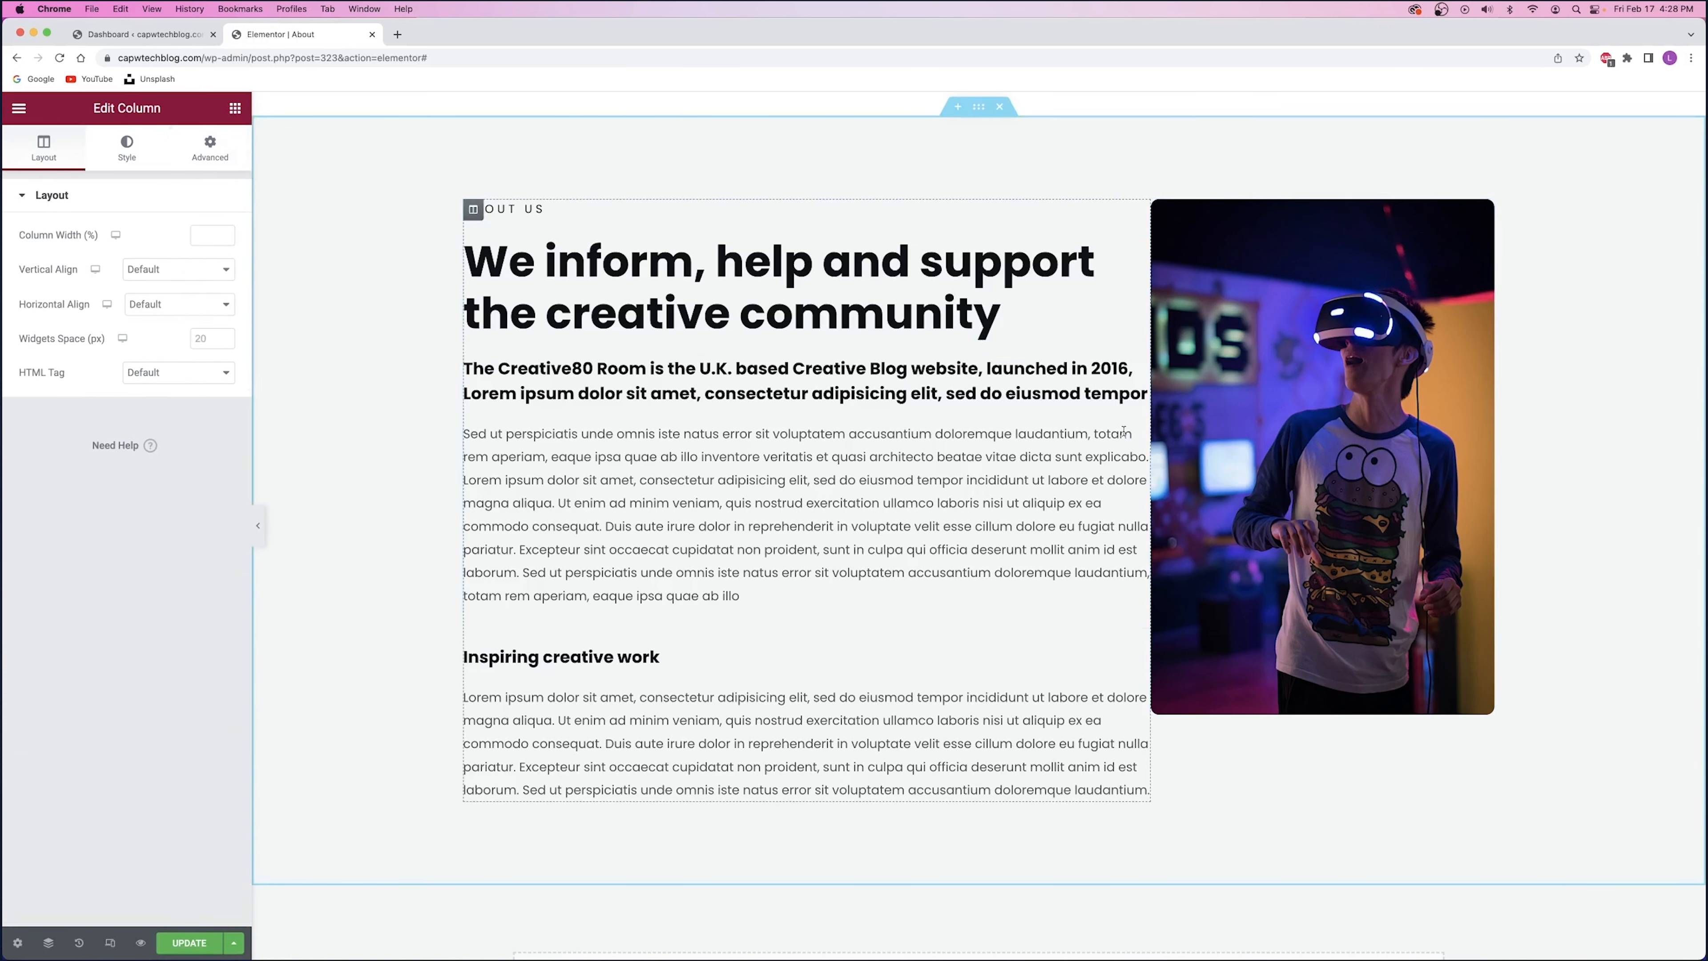
left_click(1310, 347)
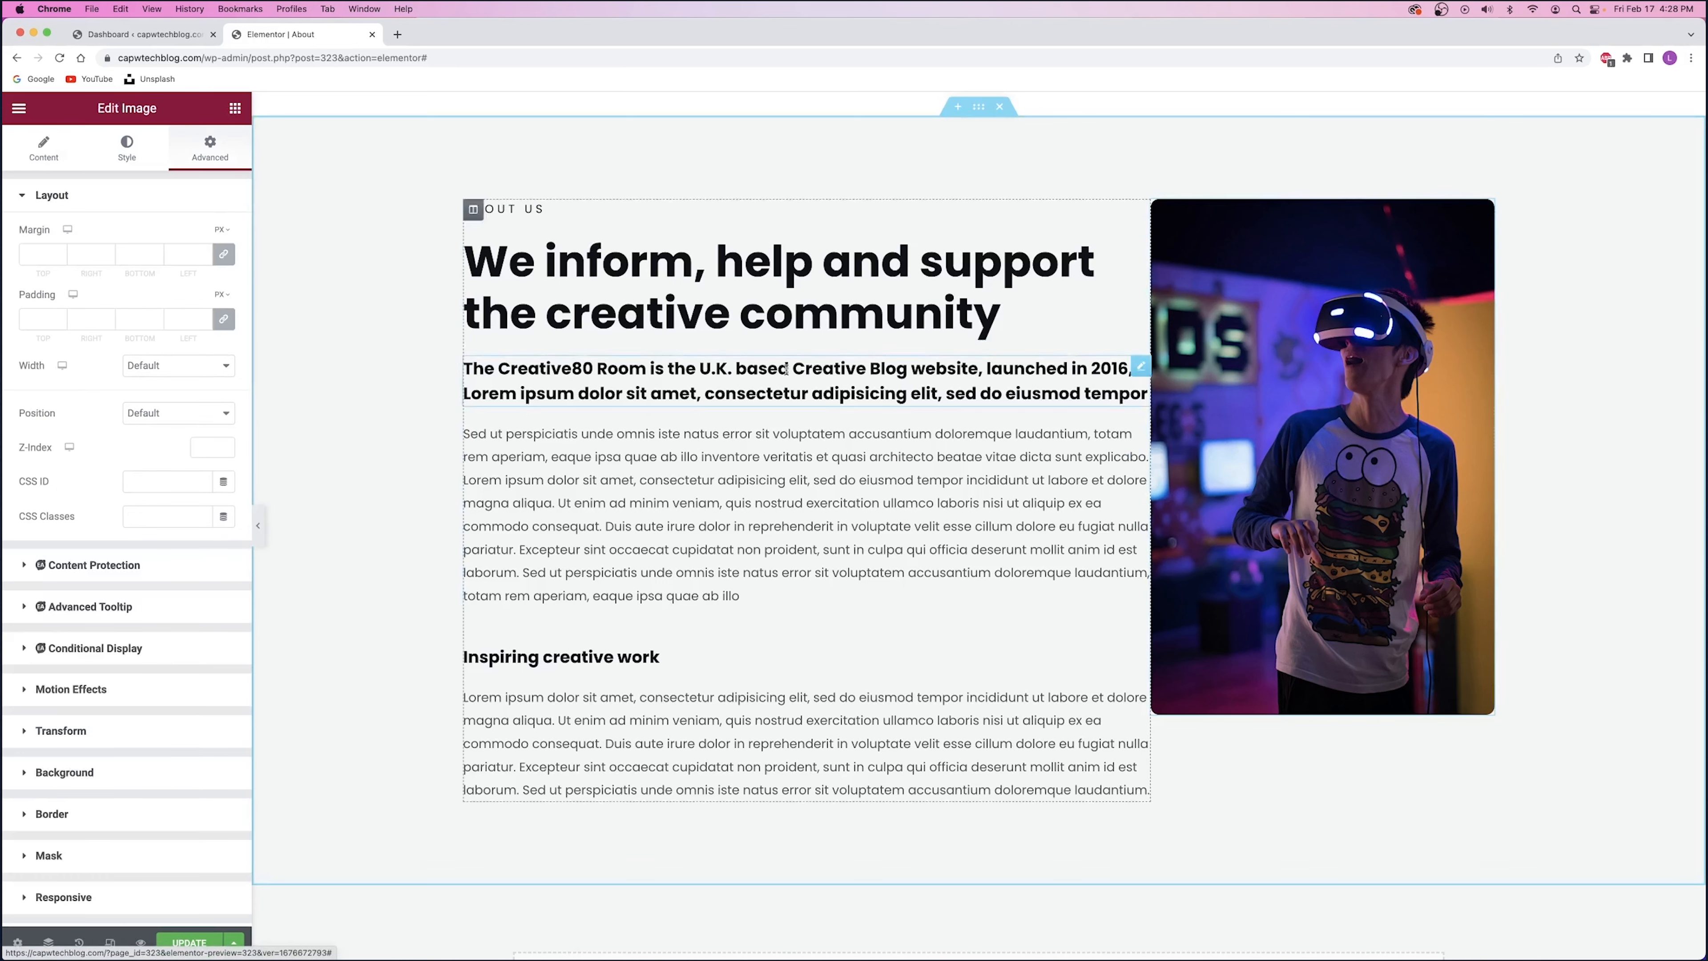
left_click(224, 322)
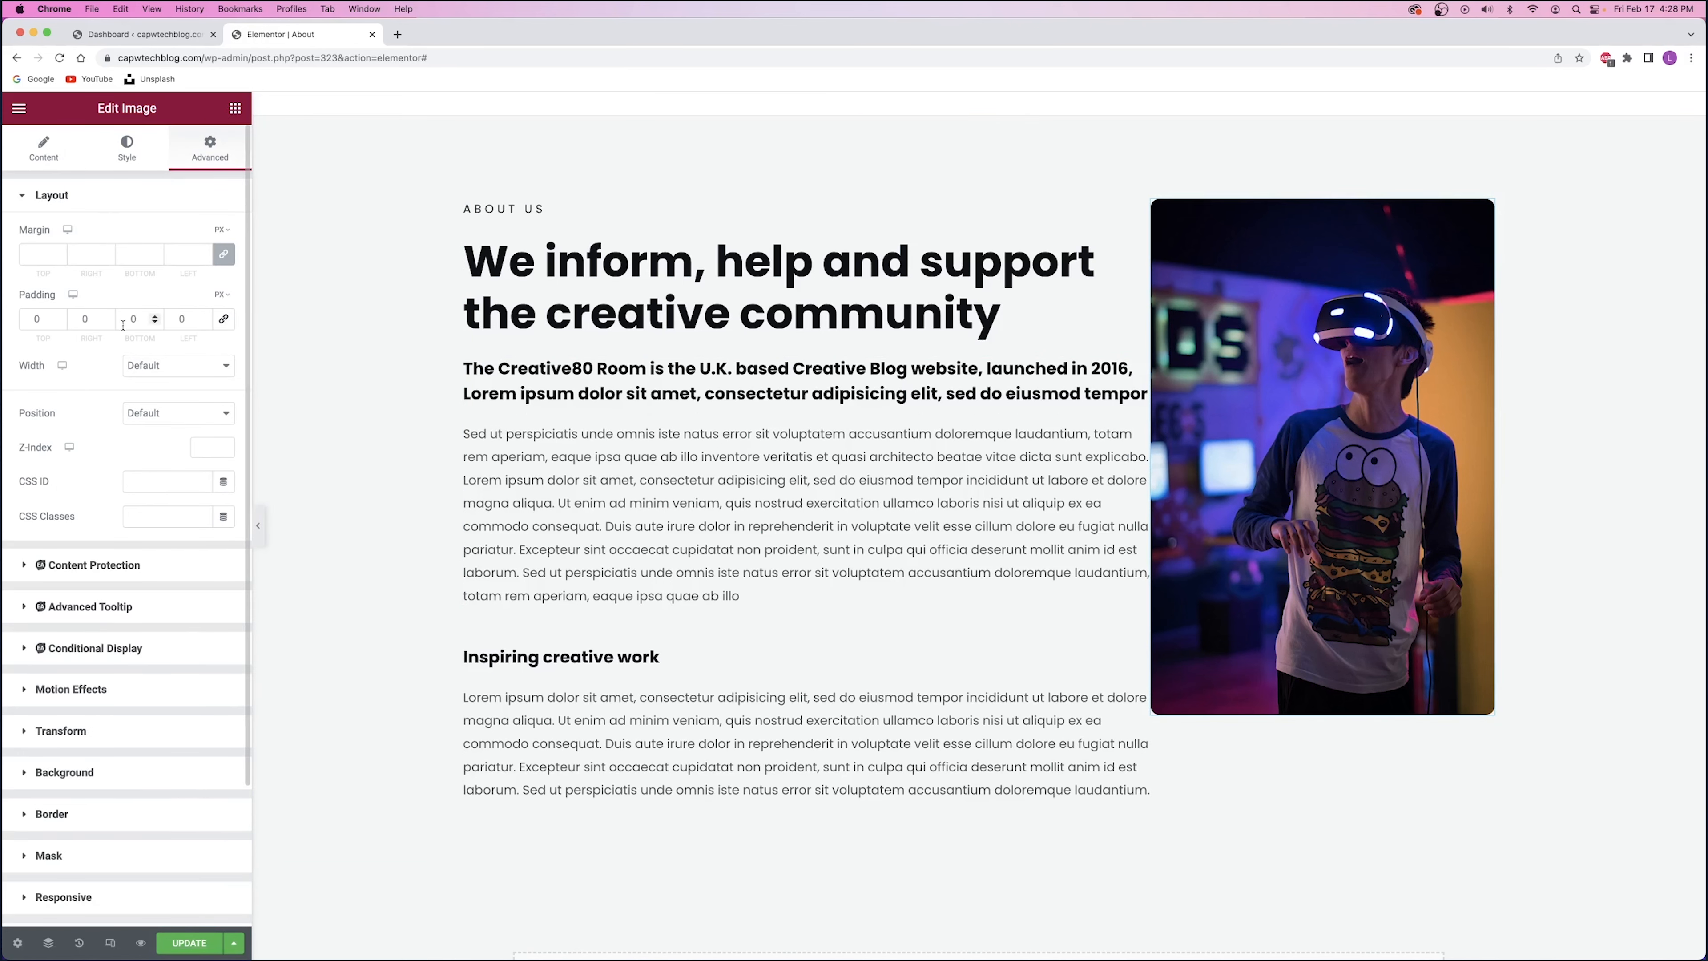
double_click(189, 320)
type("50")
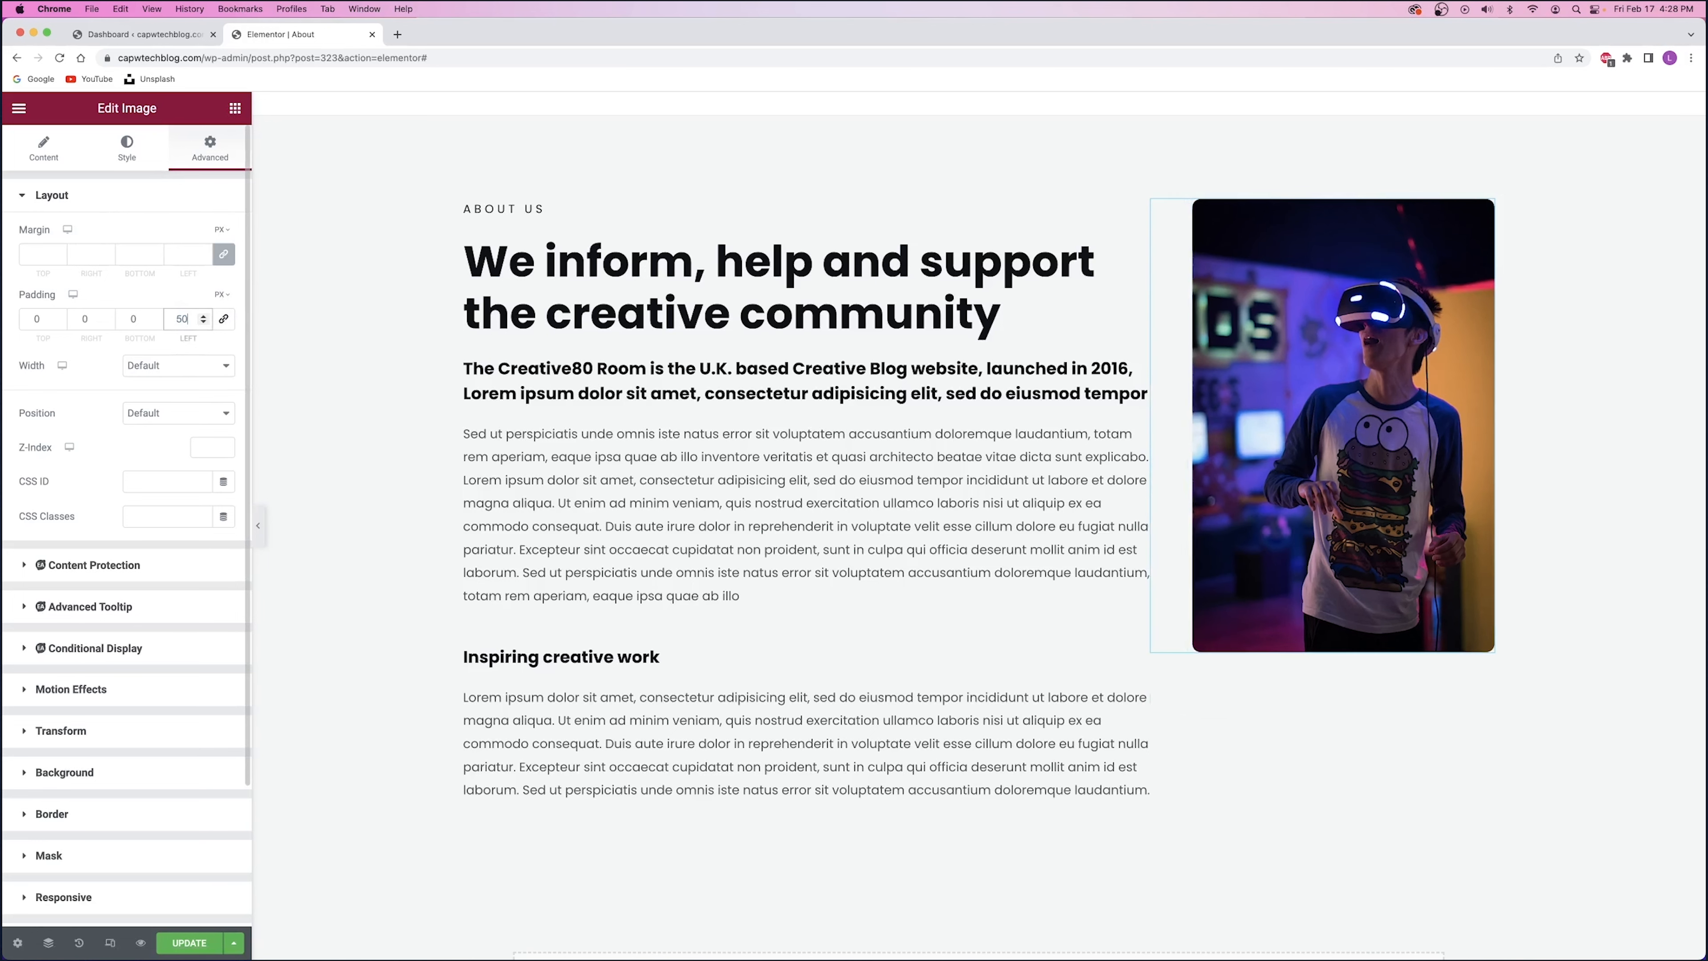
- Save the About page and preview it, checking the whole layout from the header down
left_click(192, 942)
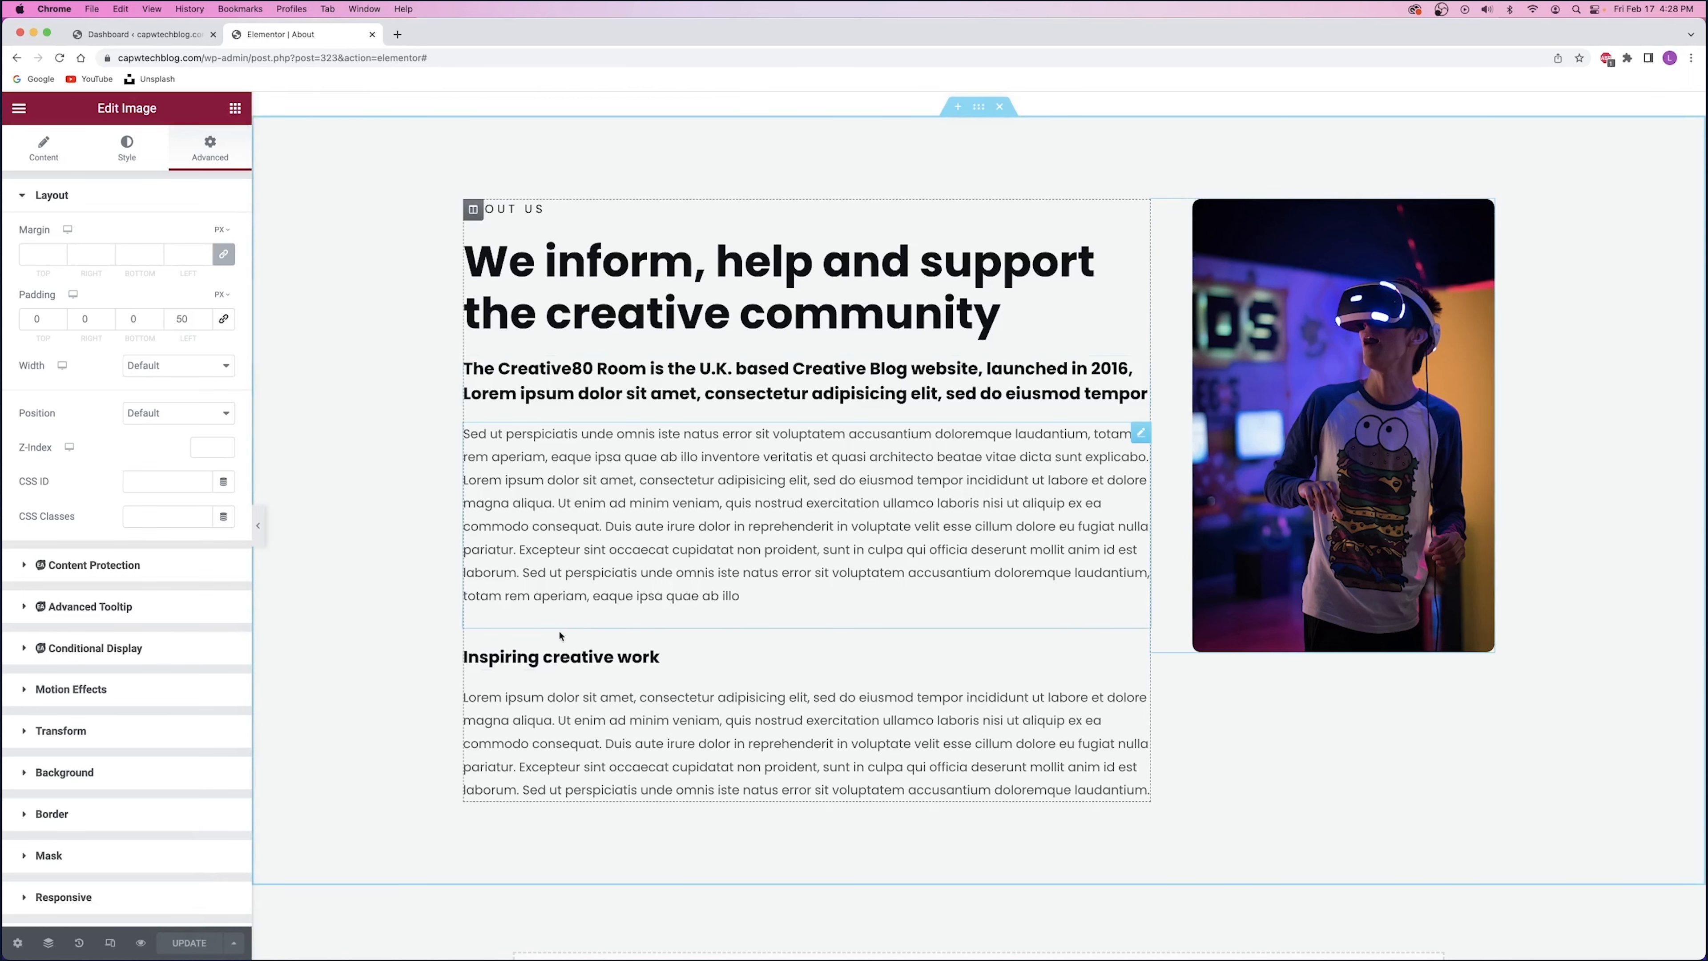
left_click(140, 943)
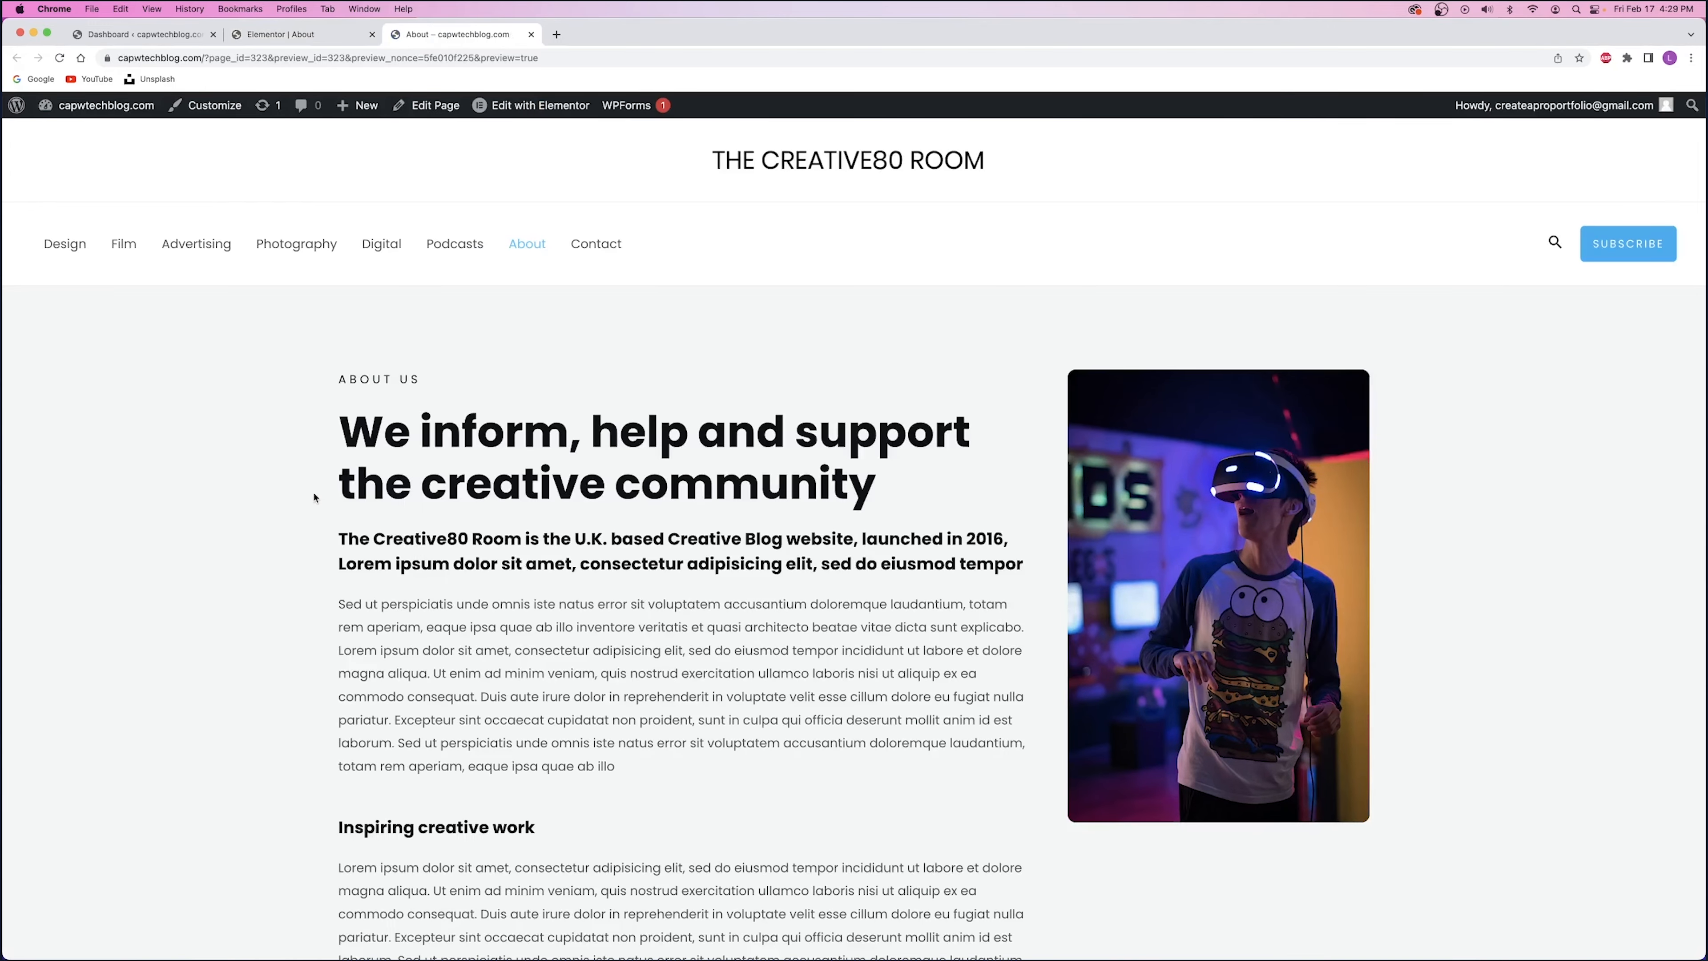
scroll(314, 497, "down", 1)
scroll(314, 496, "down", 7)
scroll(314, 494, "up", 7)
scroll(309, 490, "down", 7)
scroll(306, 490, "up", 7)
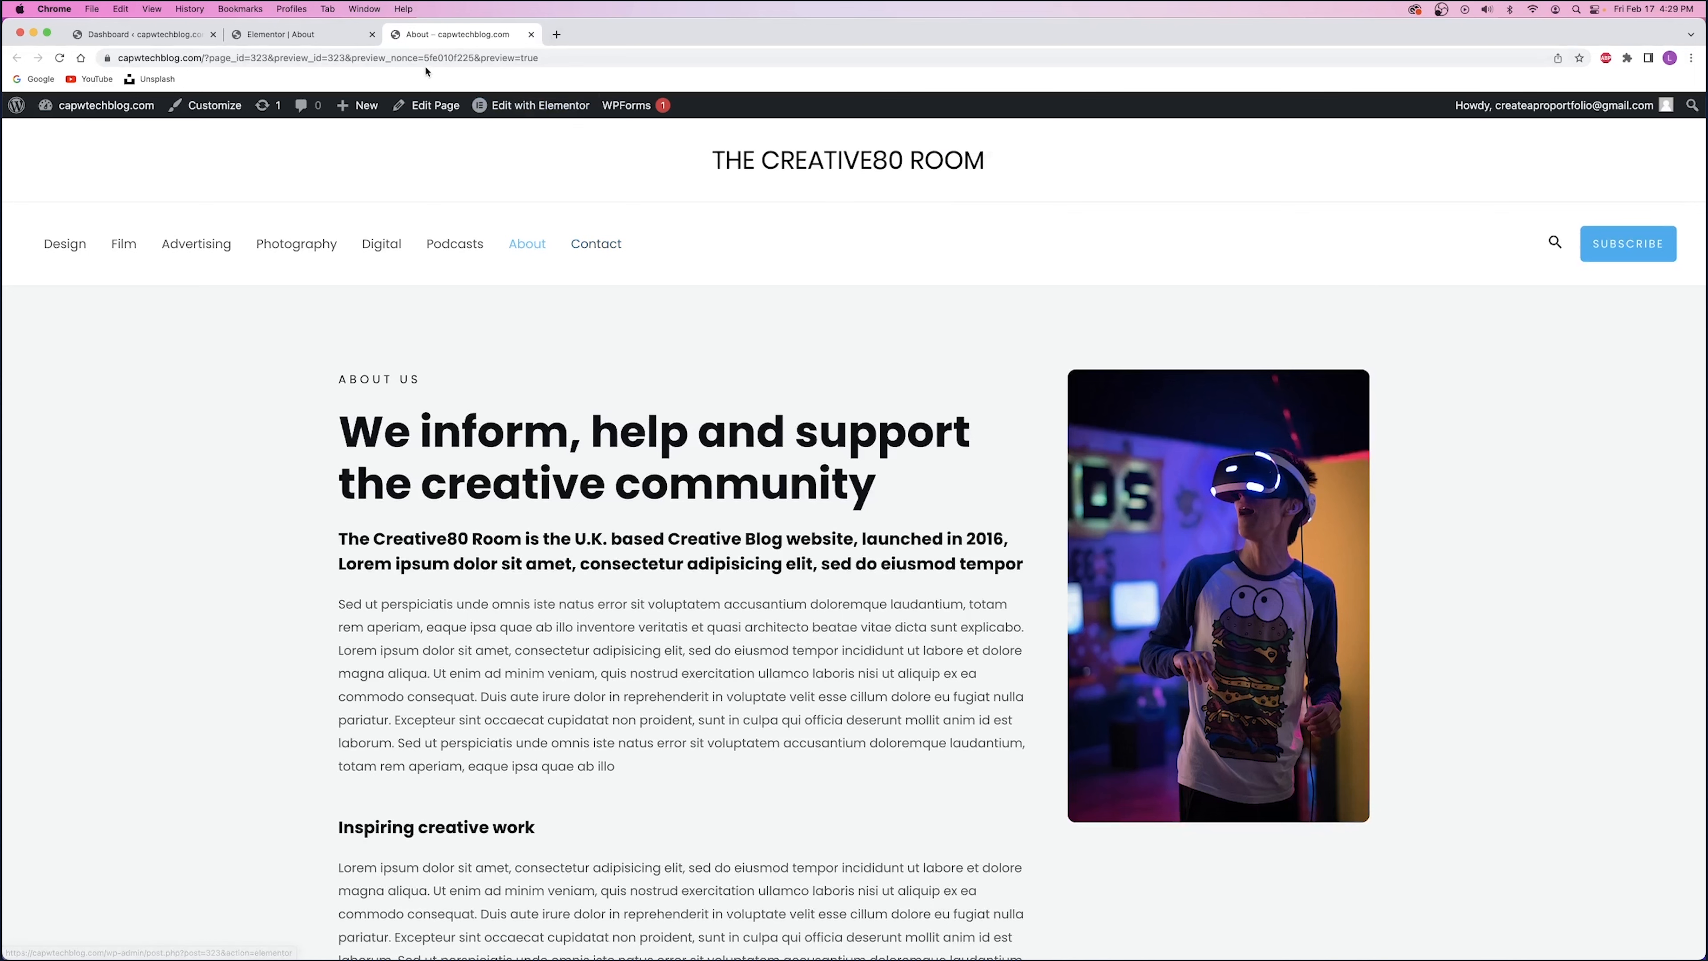
- Open the site's Contact page in the Elementor editor and close the About page's editor tab
left_click(598, 246)
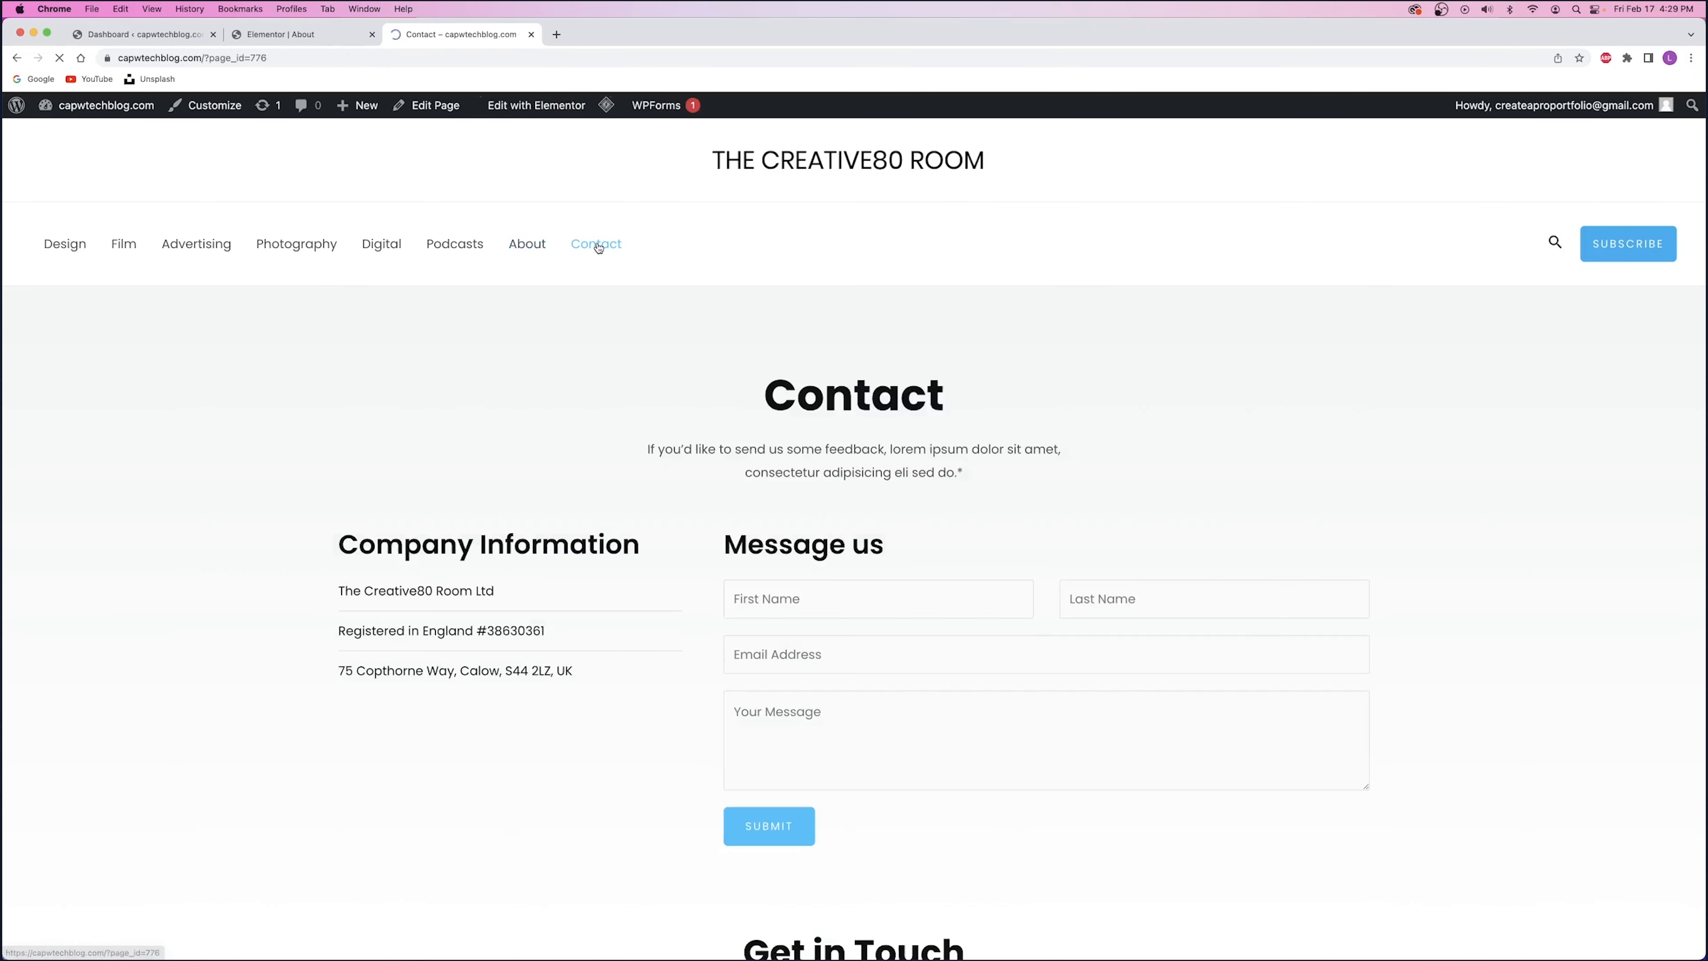
left_click(545, 107)
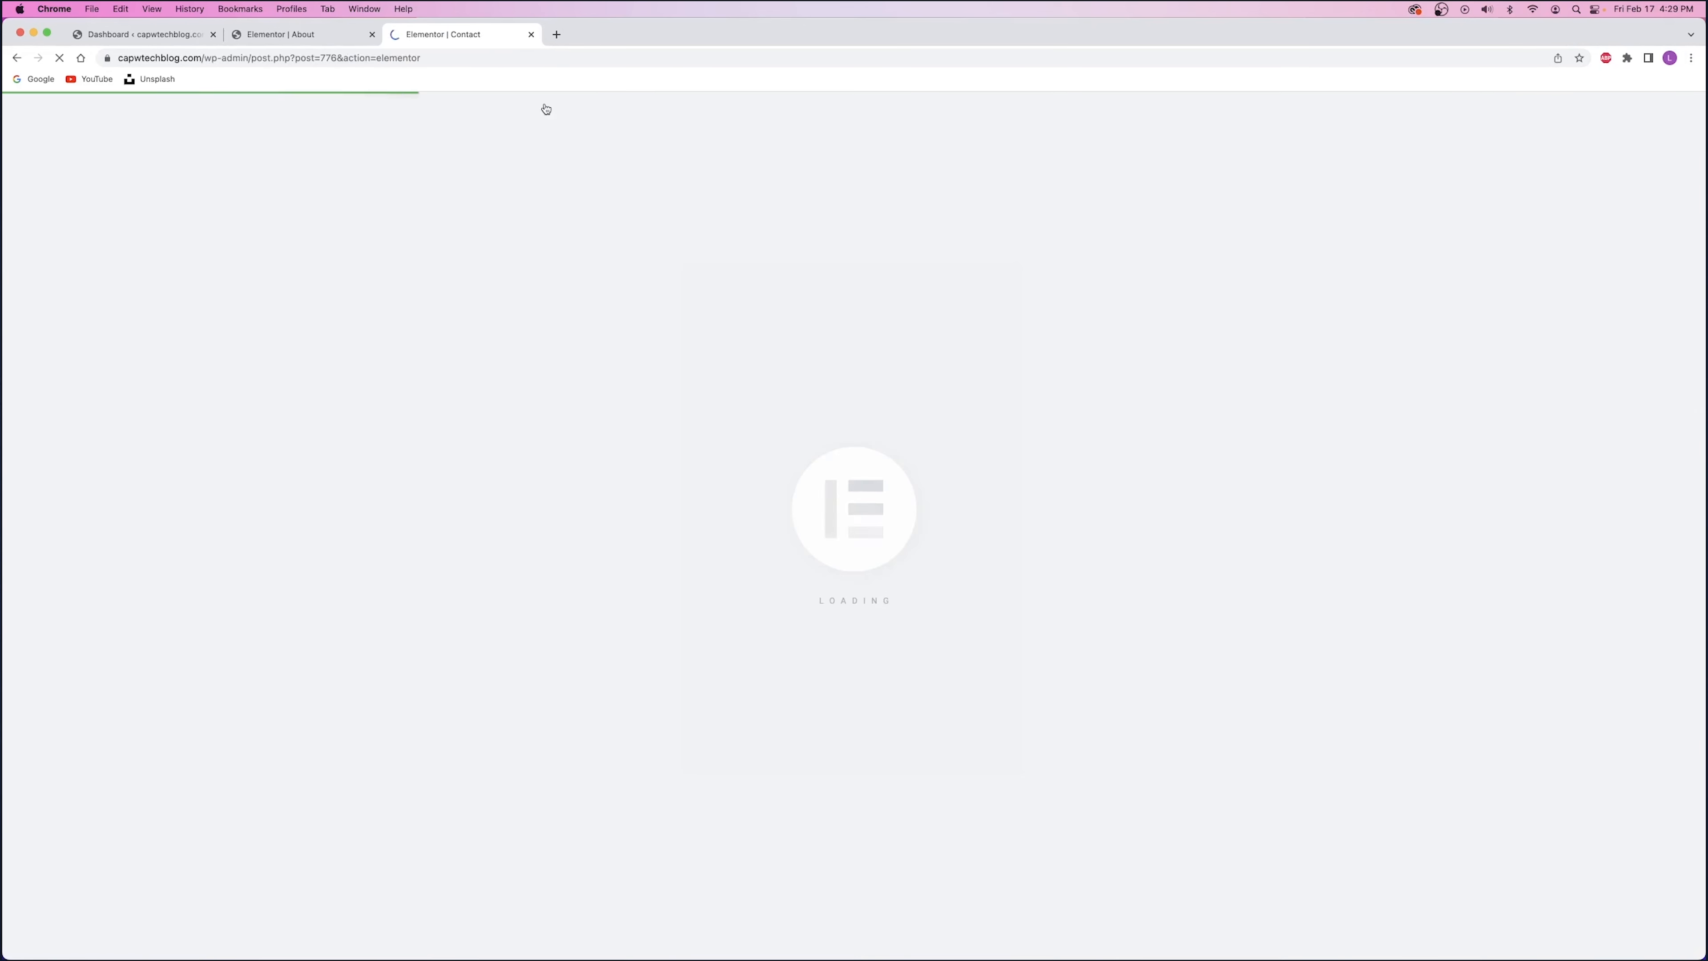
left_click(371, 34)
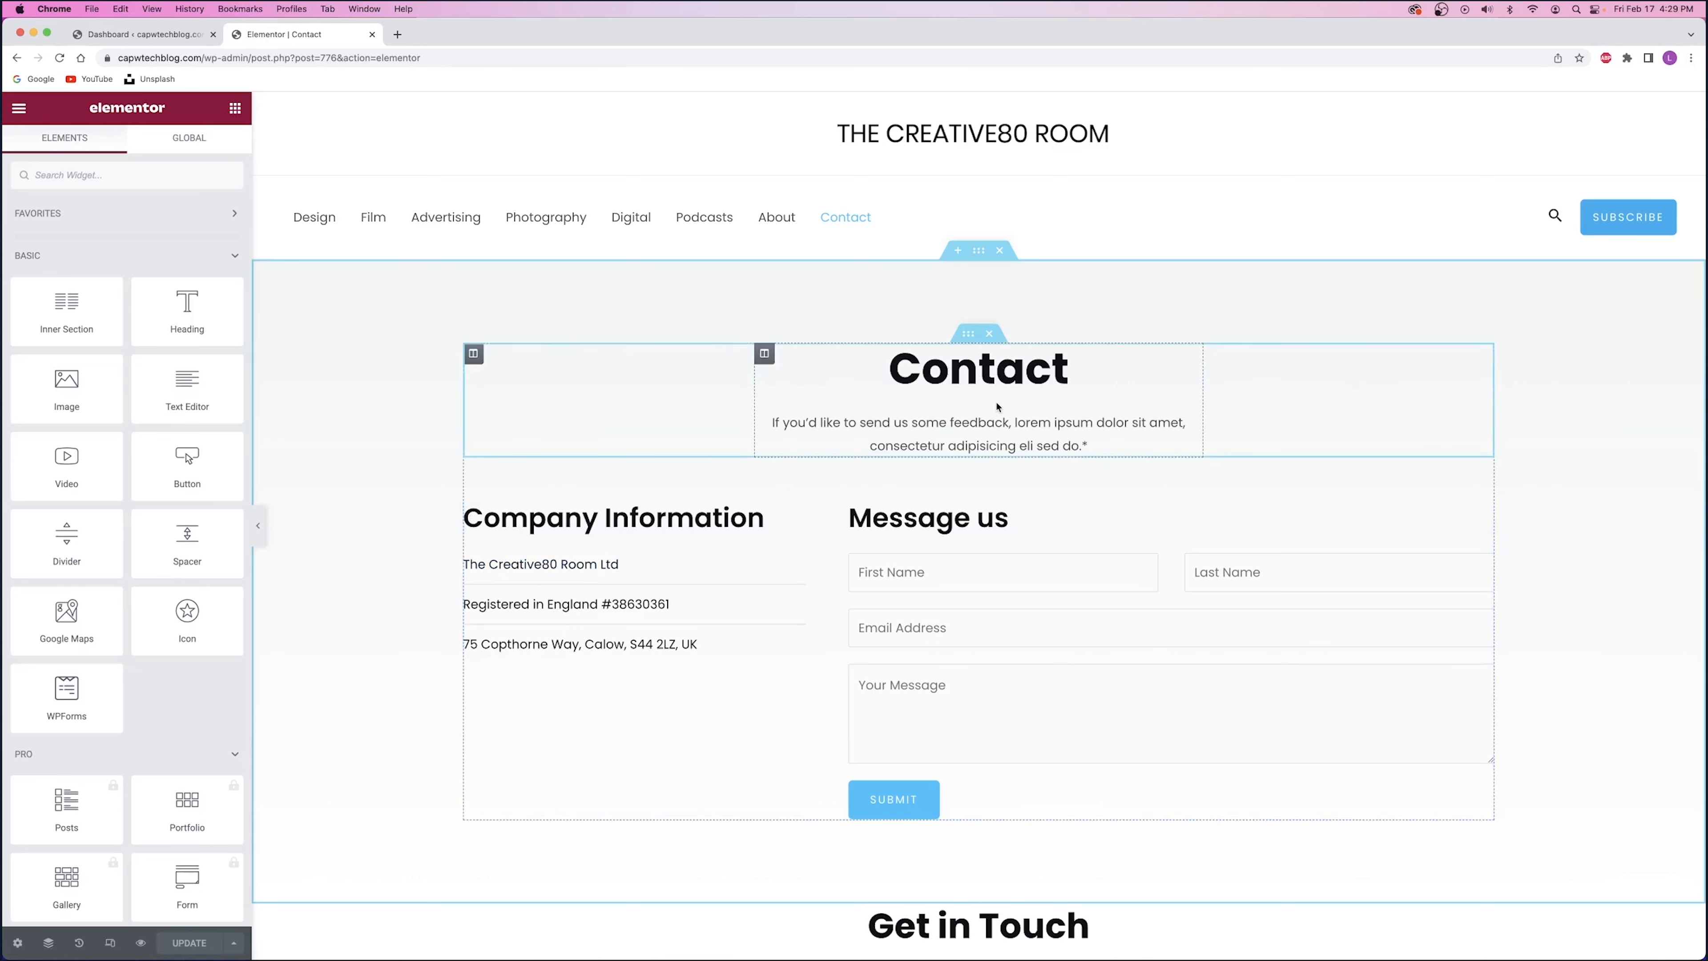
- Inspect the Contact heading and the feedback paragraph beneath it without editing them
left_click(939, 371)
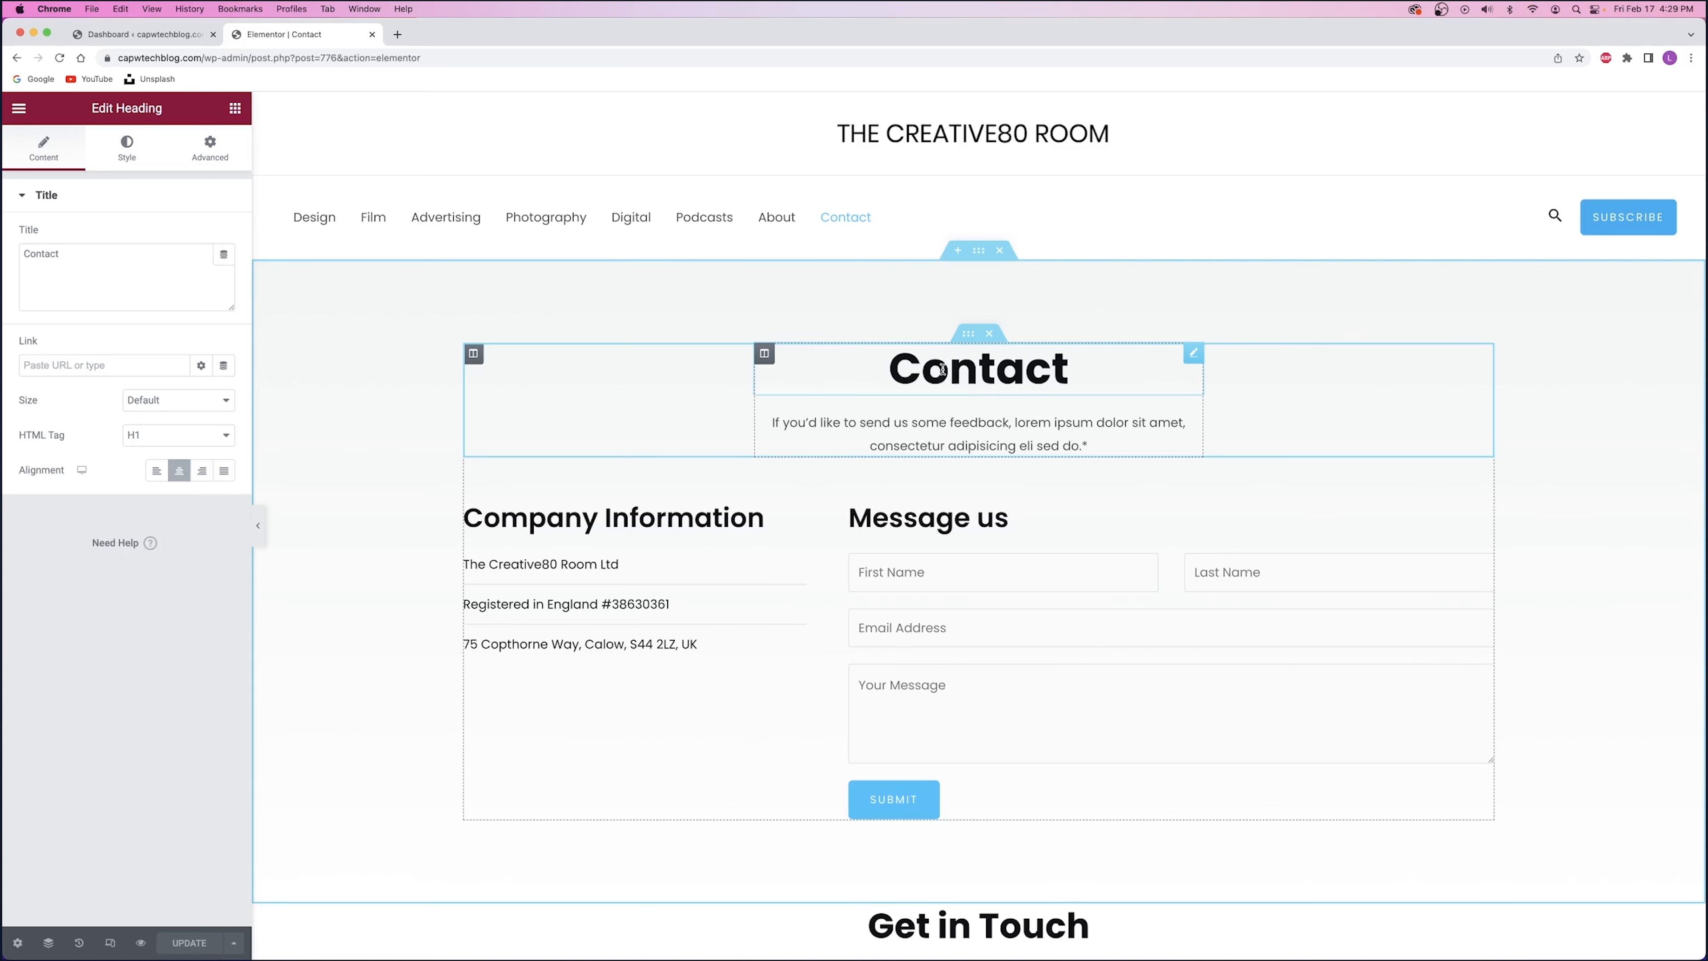
left_click(1091, 428)
left_click_drag(1088, 446, 768, 425)
left_click(1089, 446)
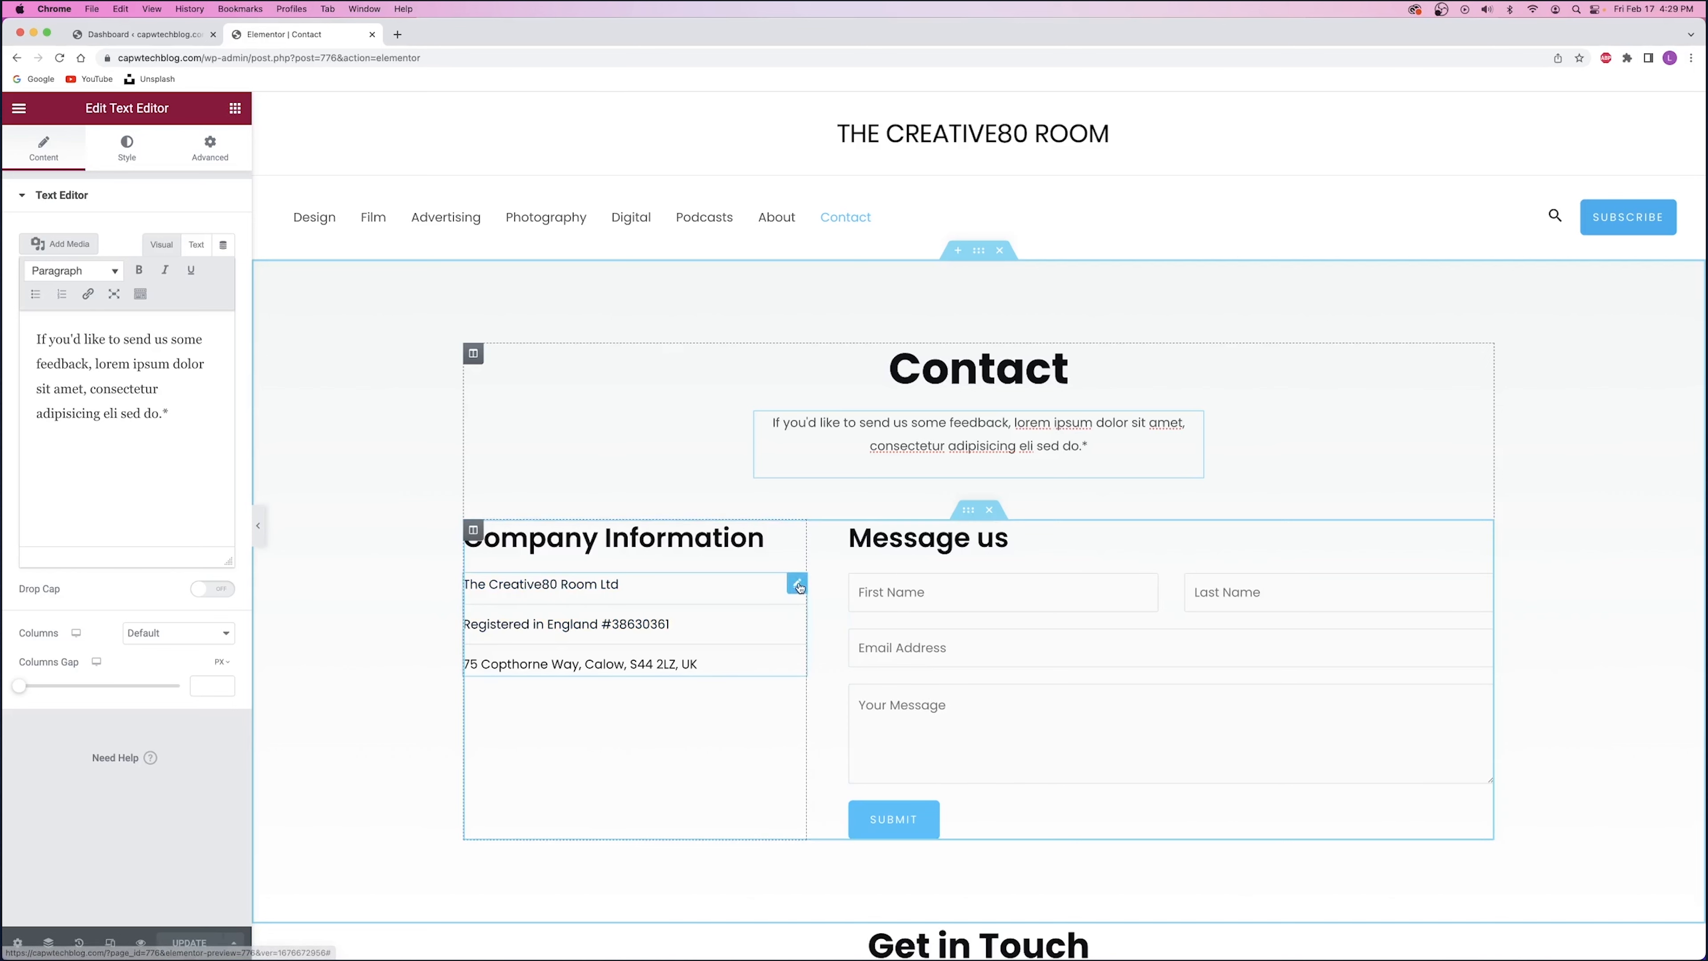
- Inspect the text fields of the company name and registration items in the Company Information icon list without editing them
left_click(798, 585)
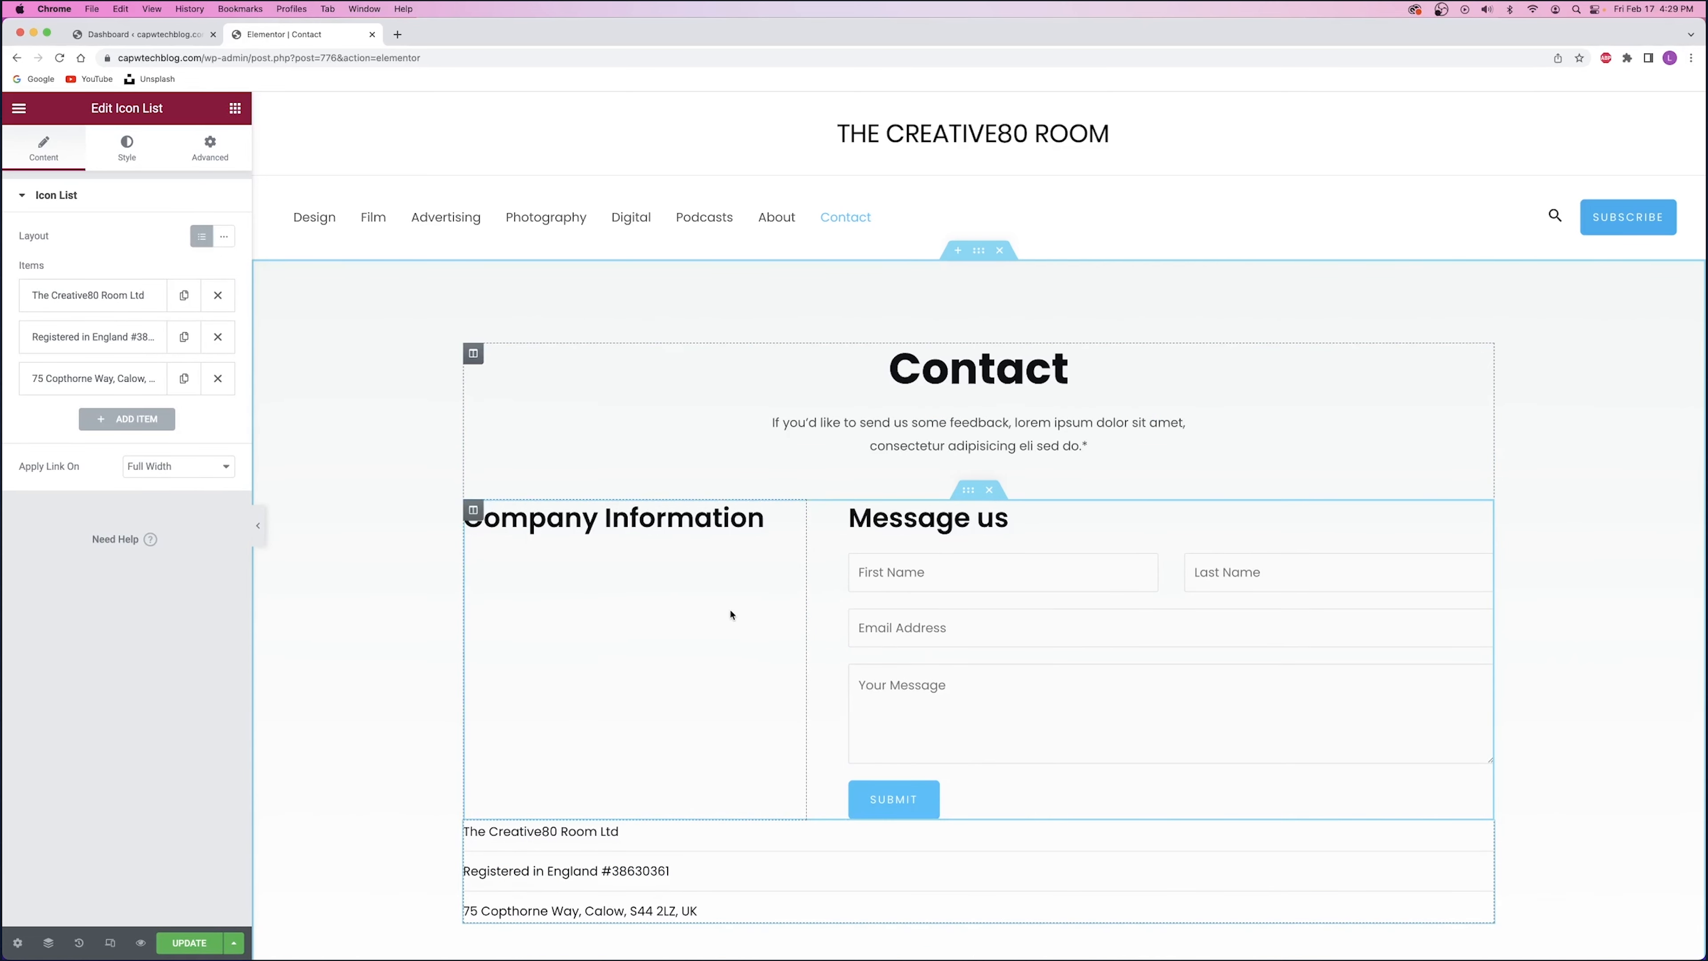
key("super+z")
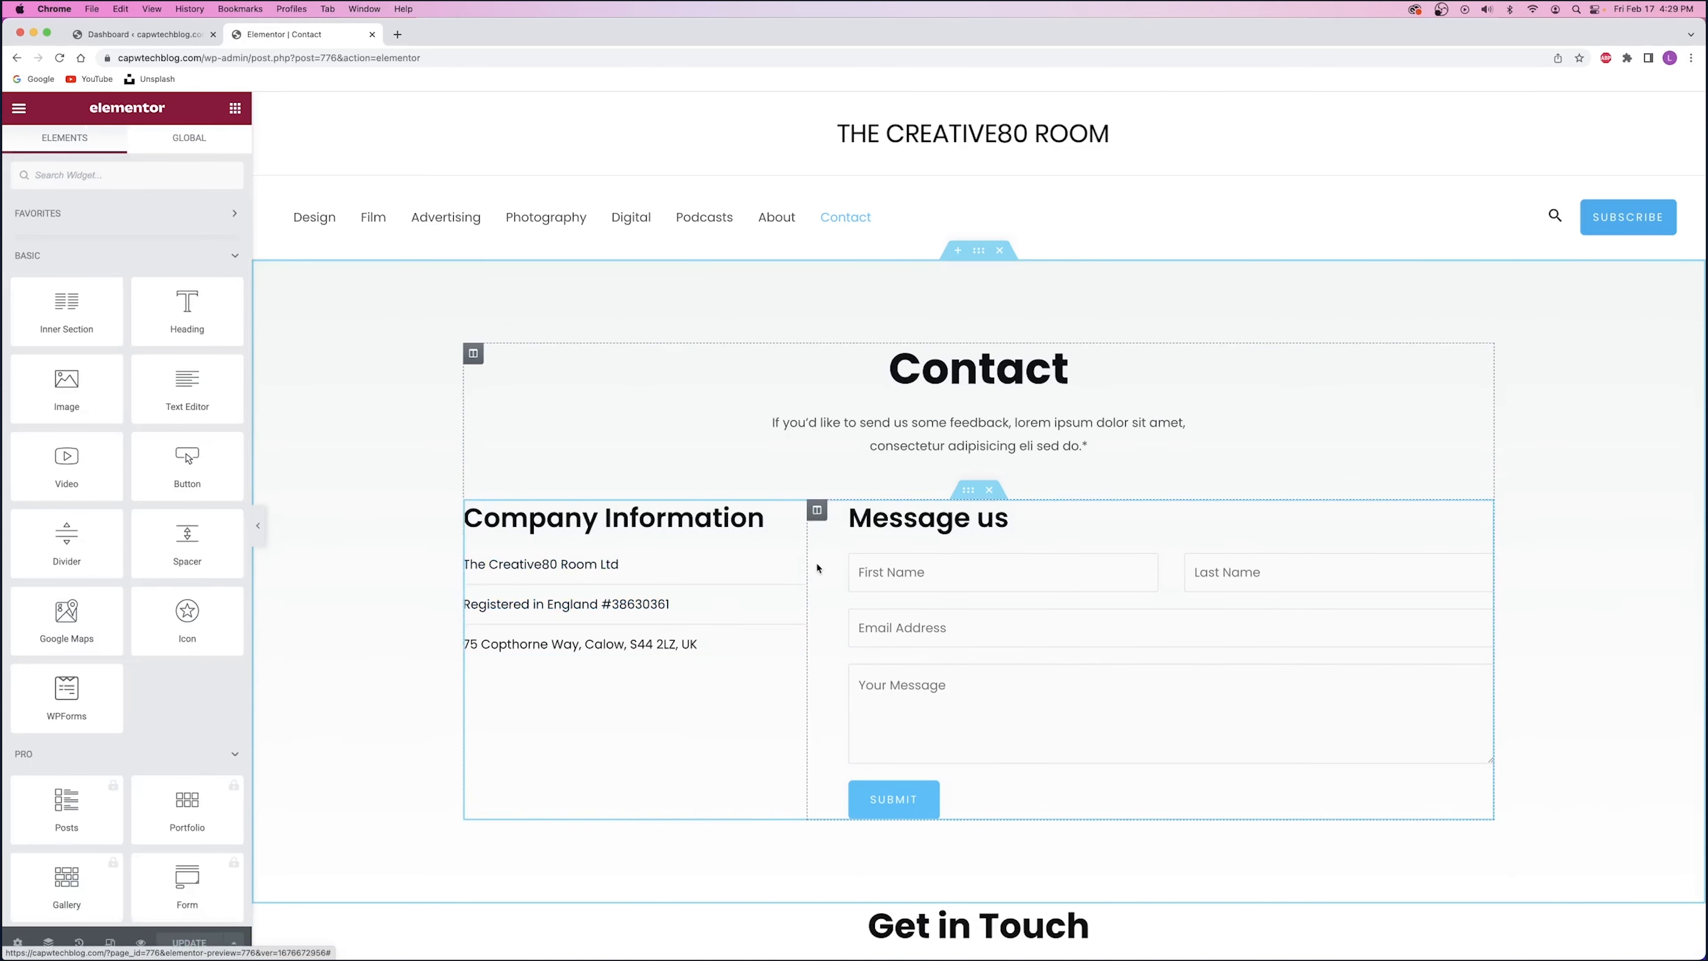
left_click(800, 566)
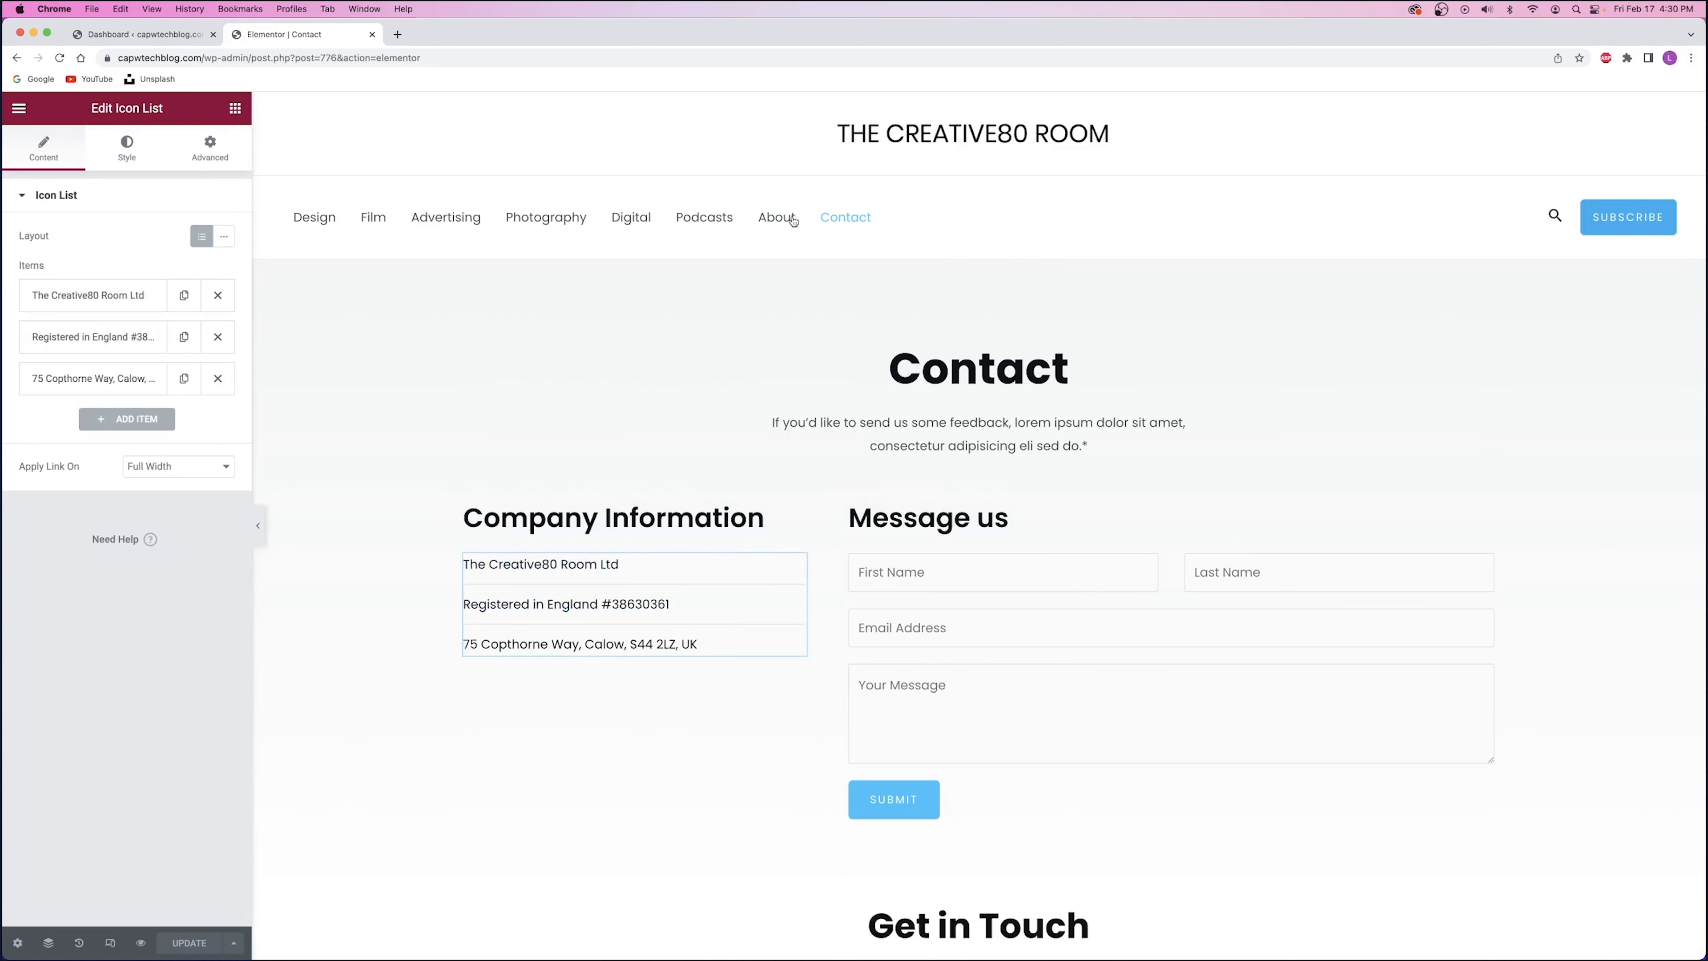
left_click(113, 306)
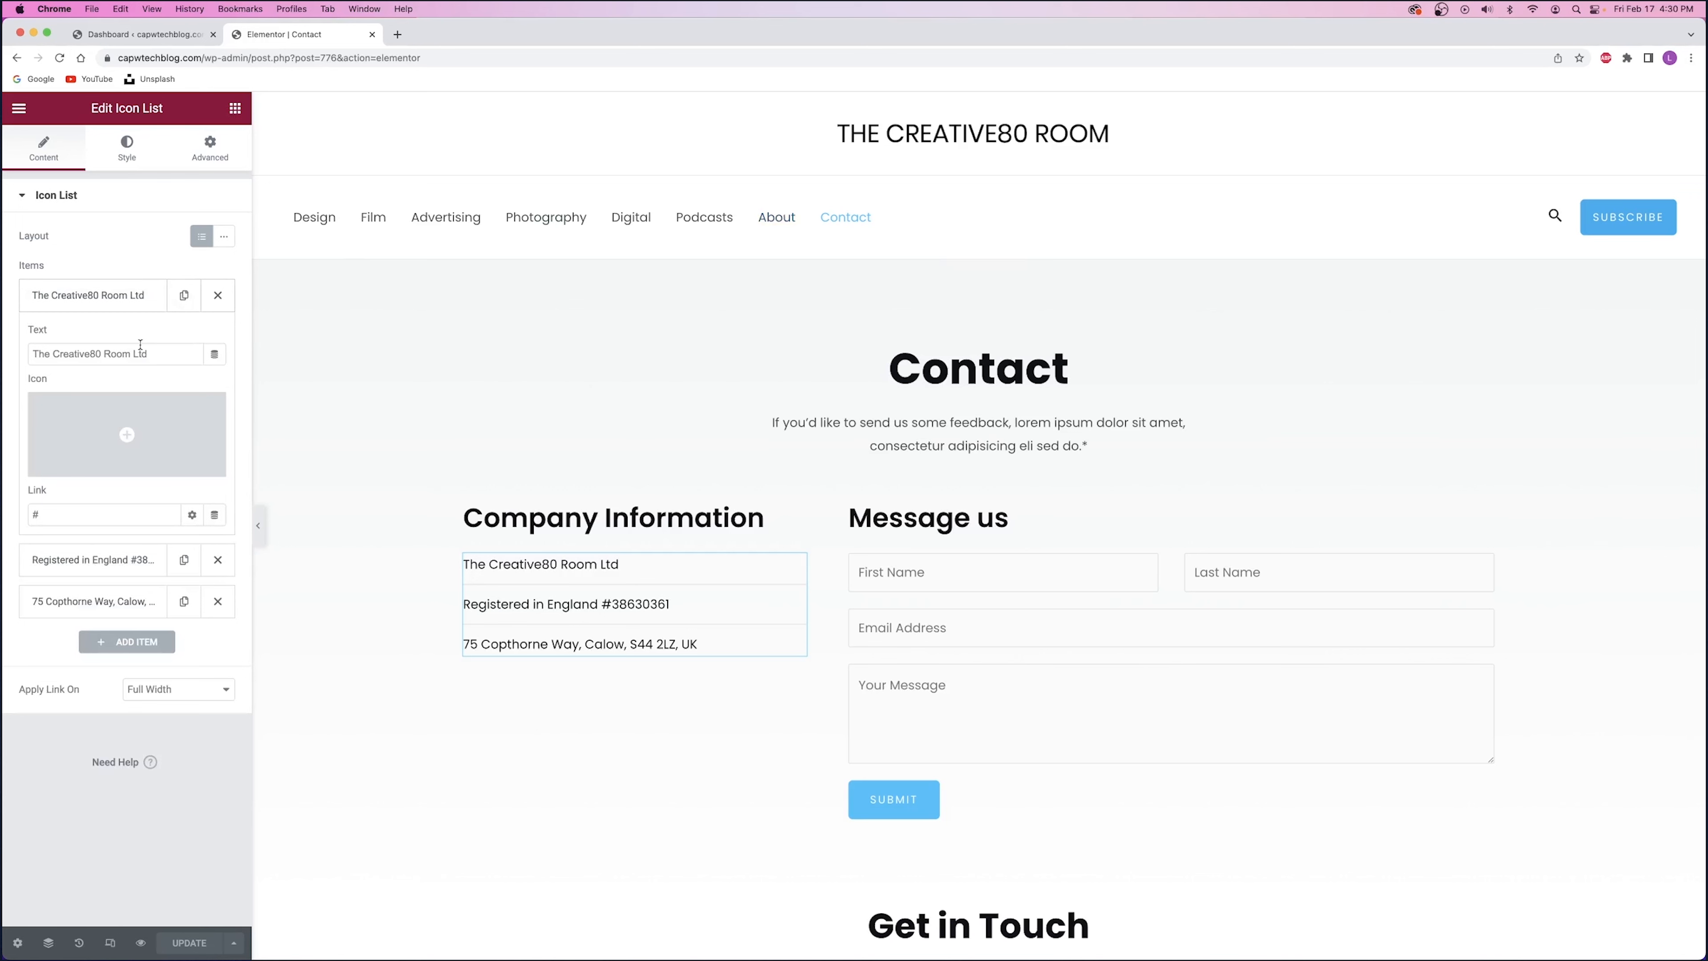
left_click_drag(165, 352, 31, 353)
mouse_move(55, 454)
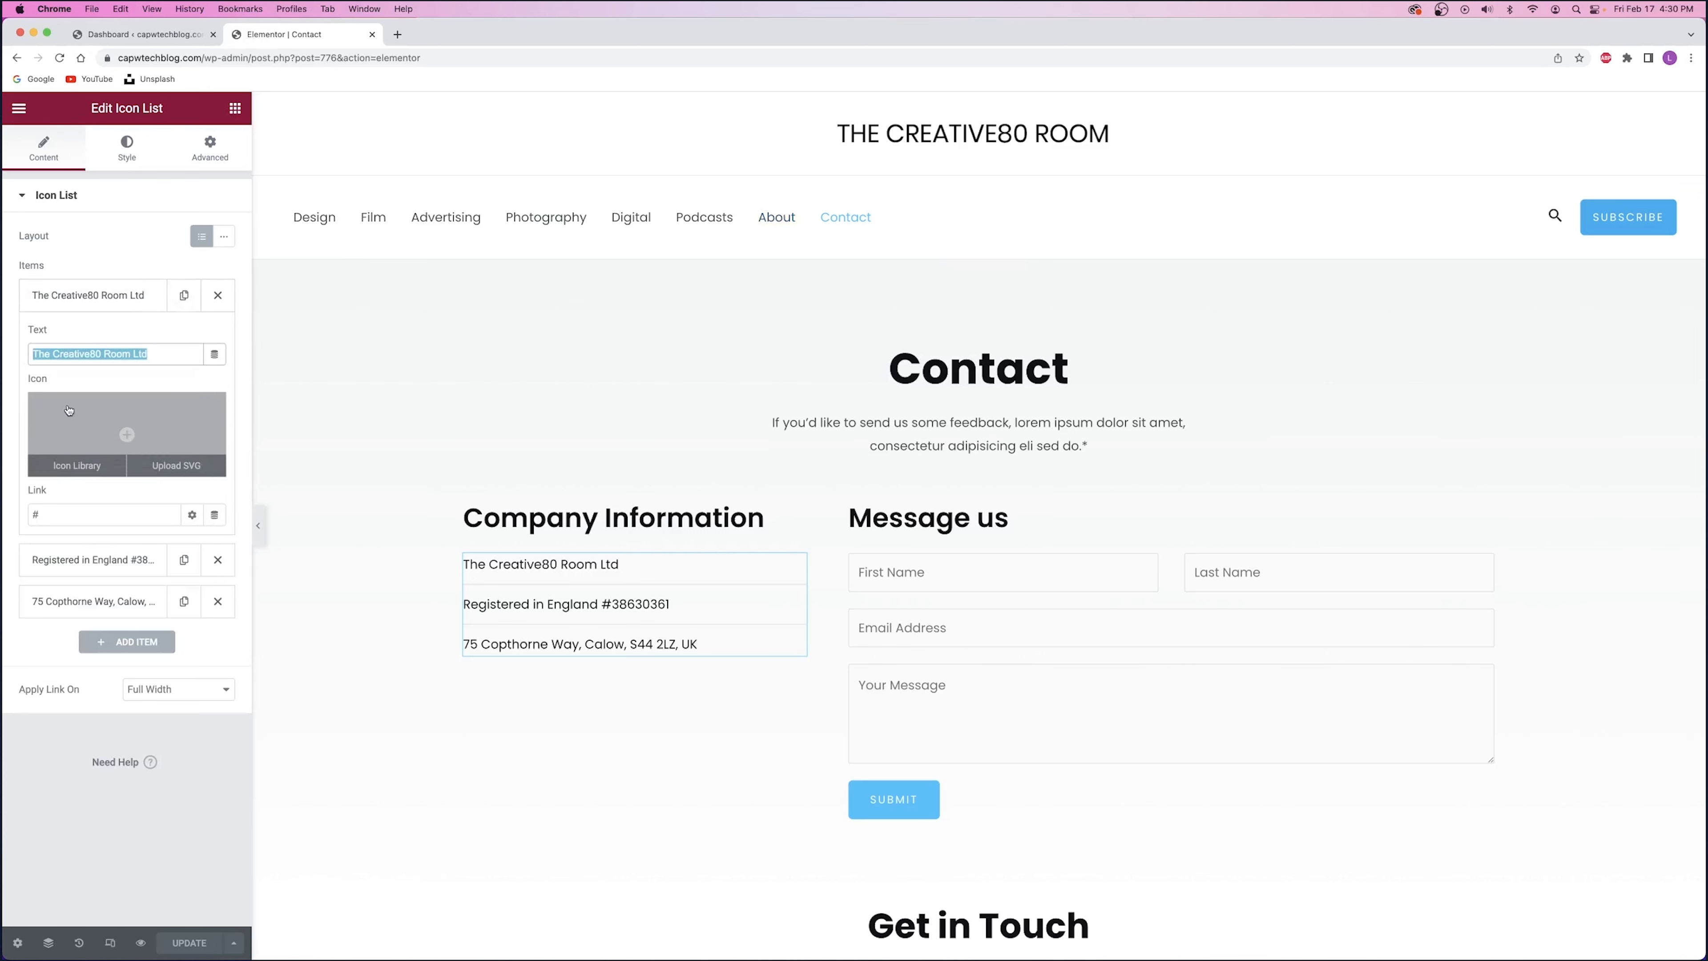
left_click(101, 296)
left_click(90, 340)
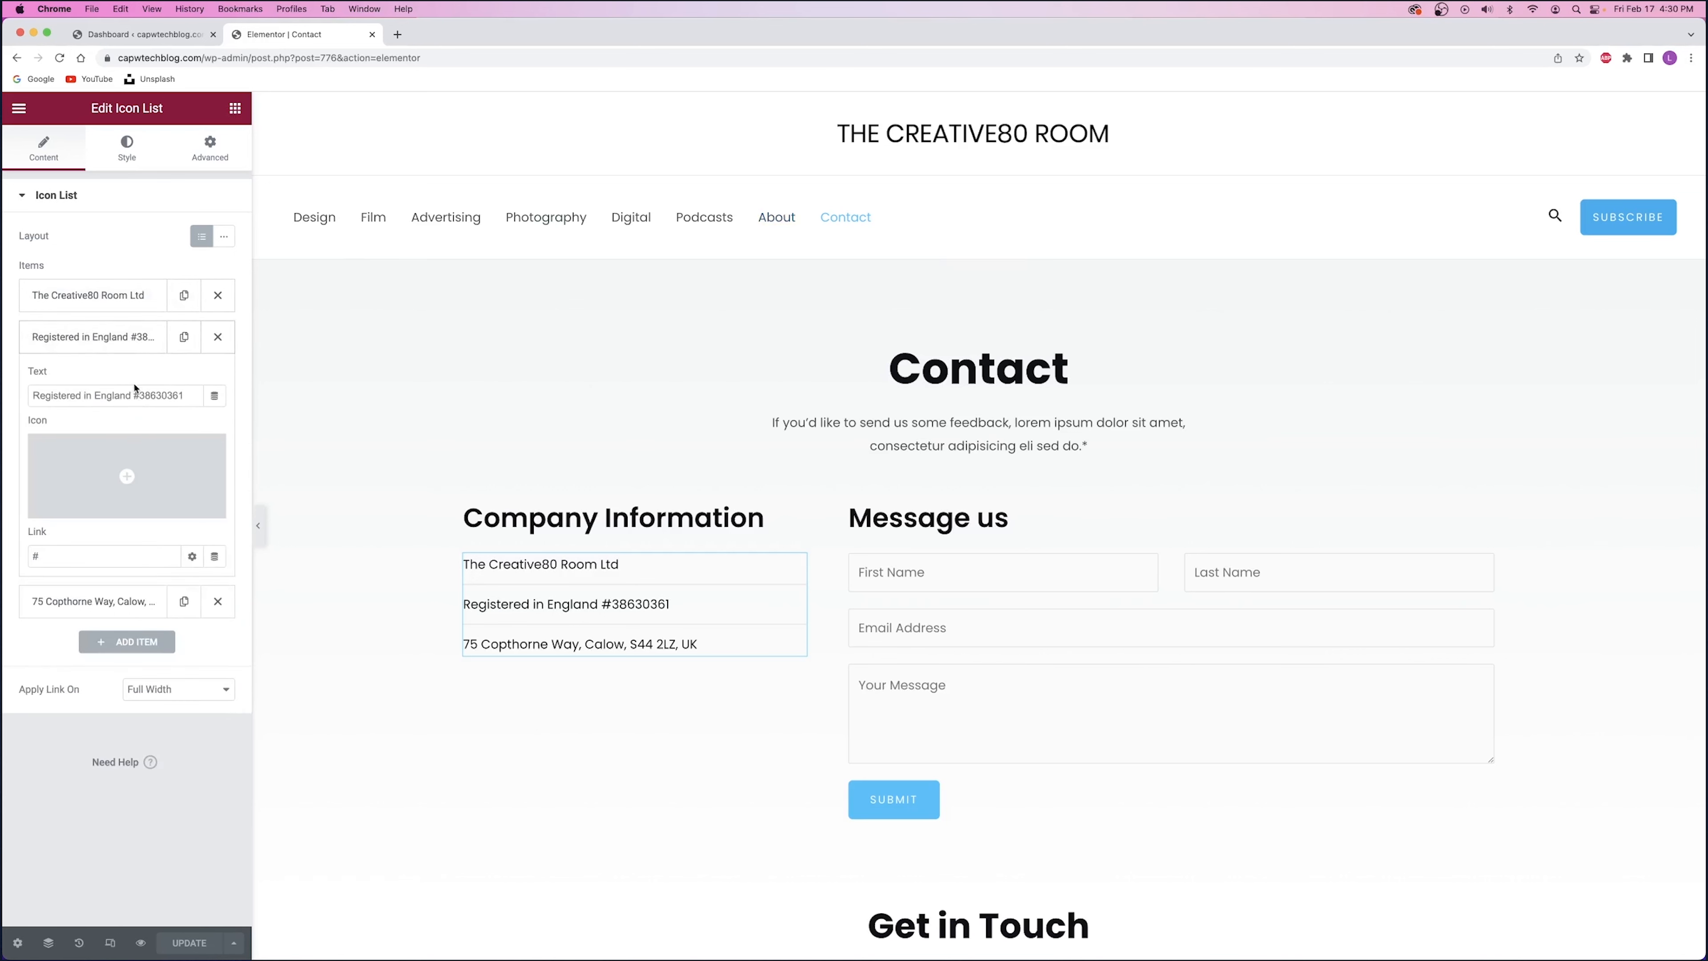
left_click_drag(187, 396, 49, 396)
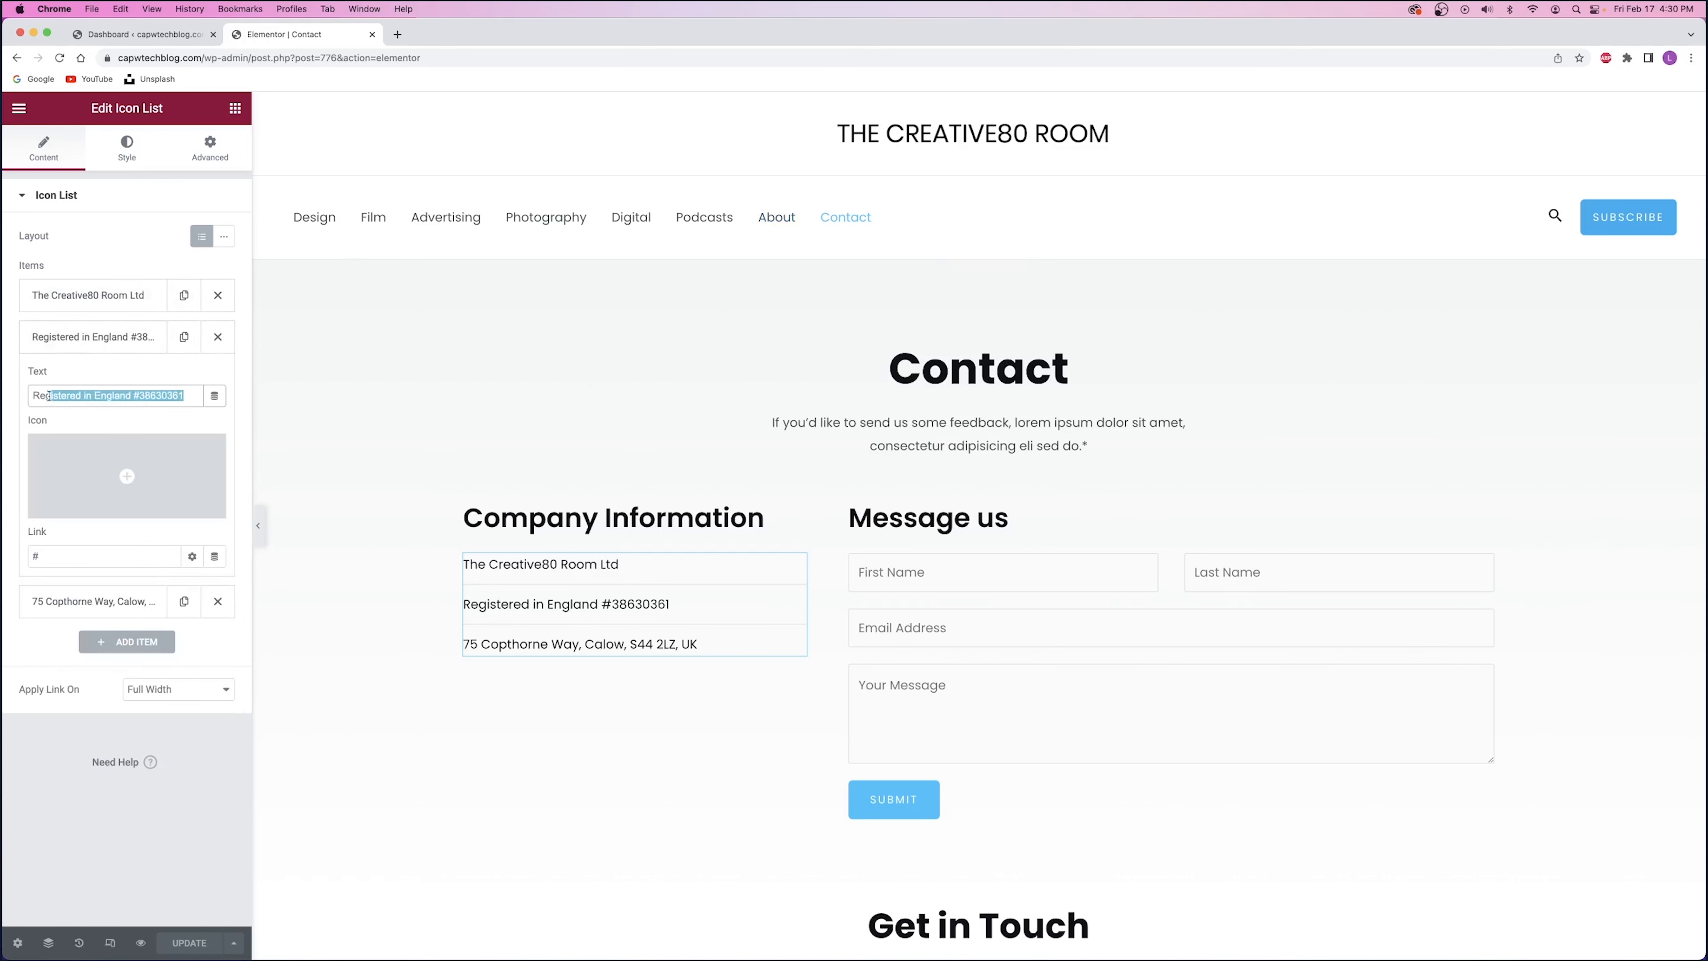
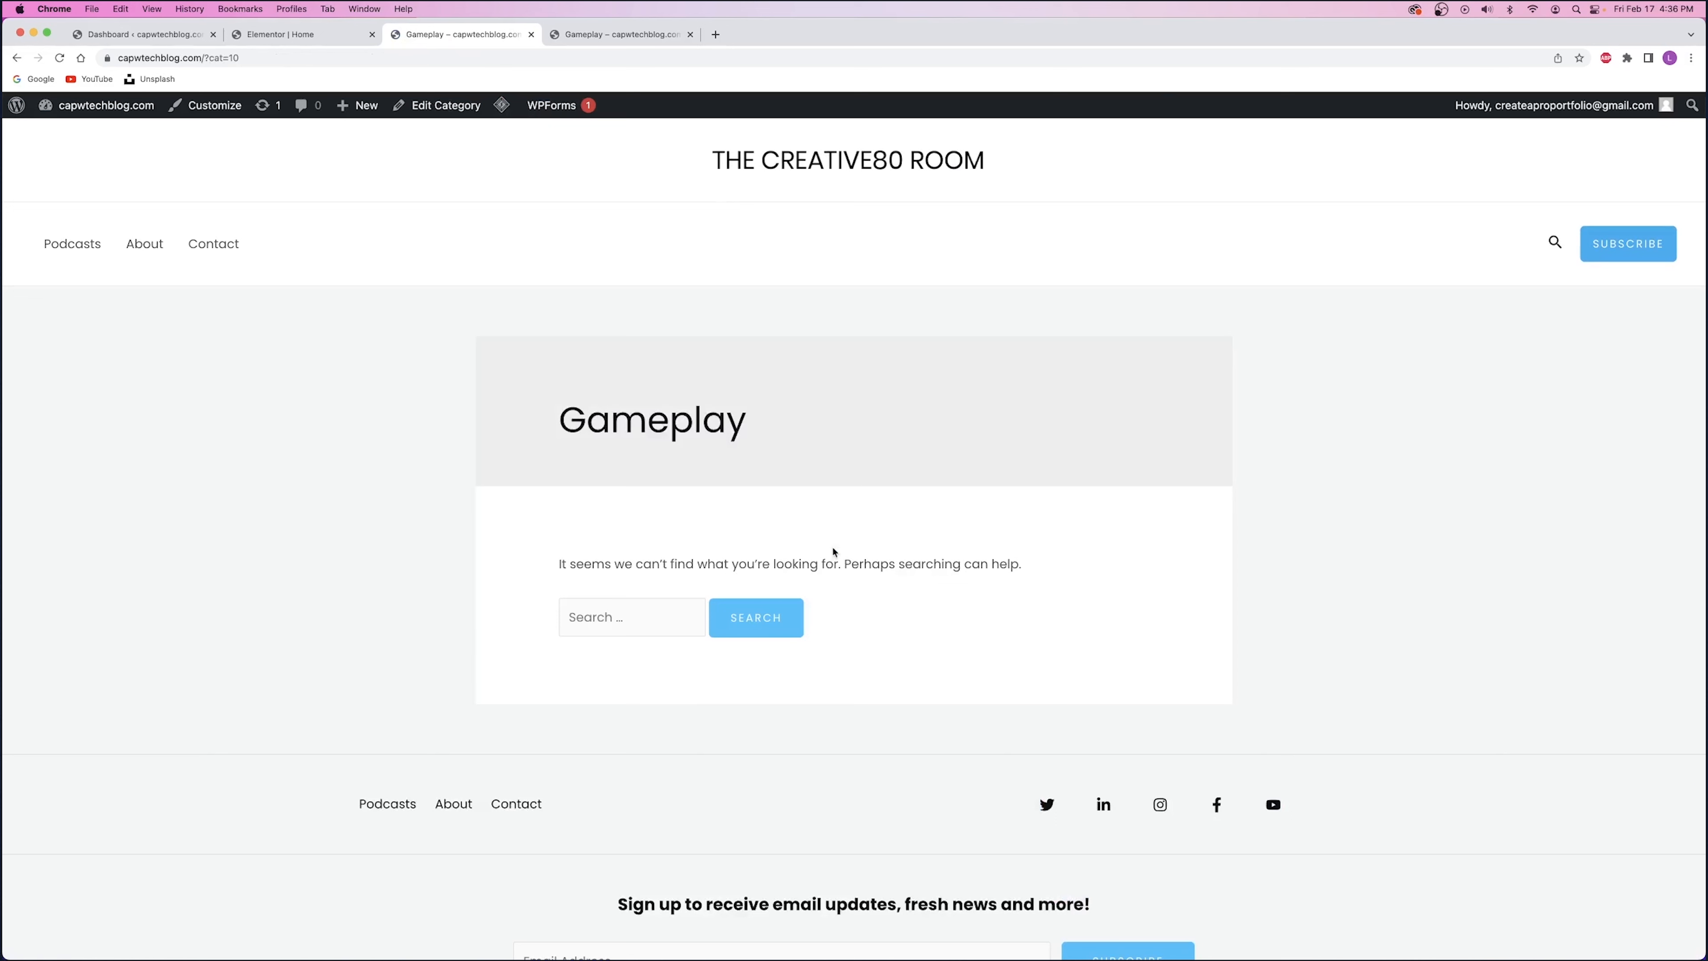
- Read the Gameplay category page's message, view the home page's Popular Categories section, and close both preview tabs
left_click_drag(555, 570, 1048, 572)
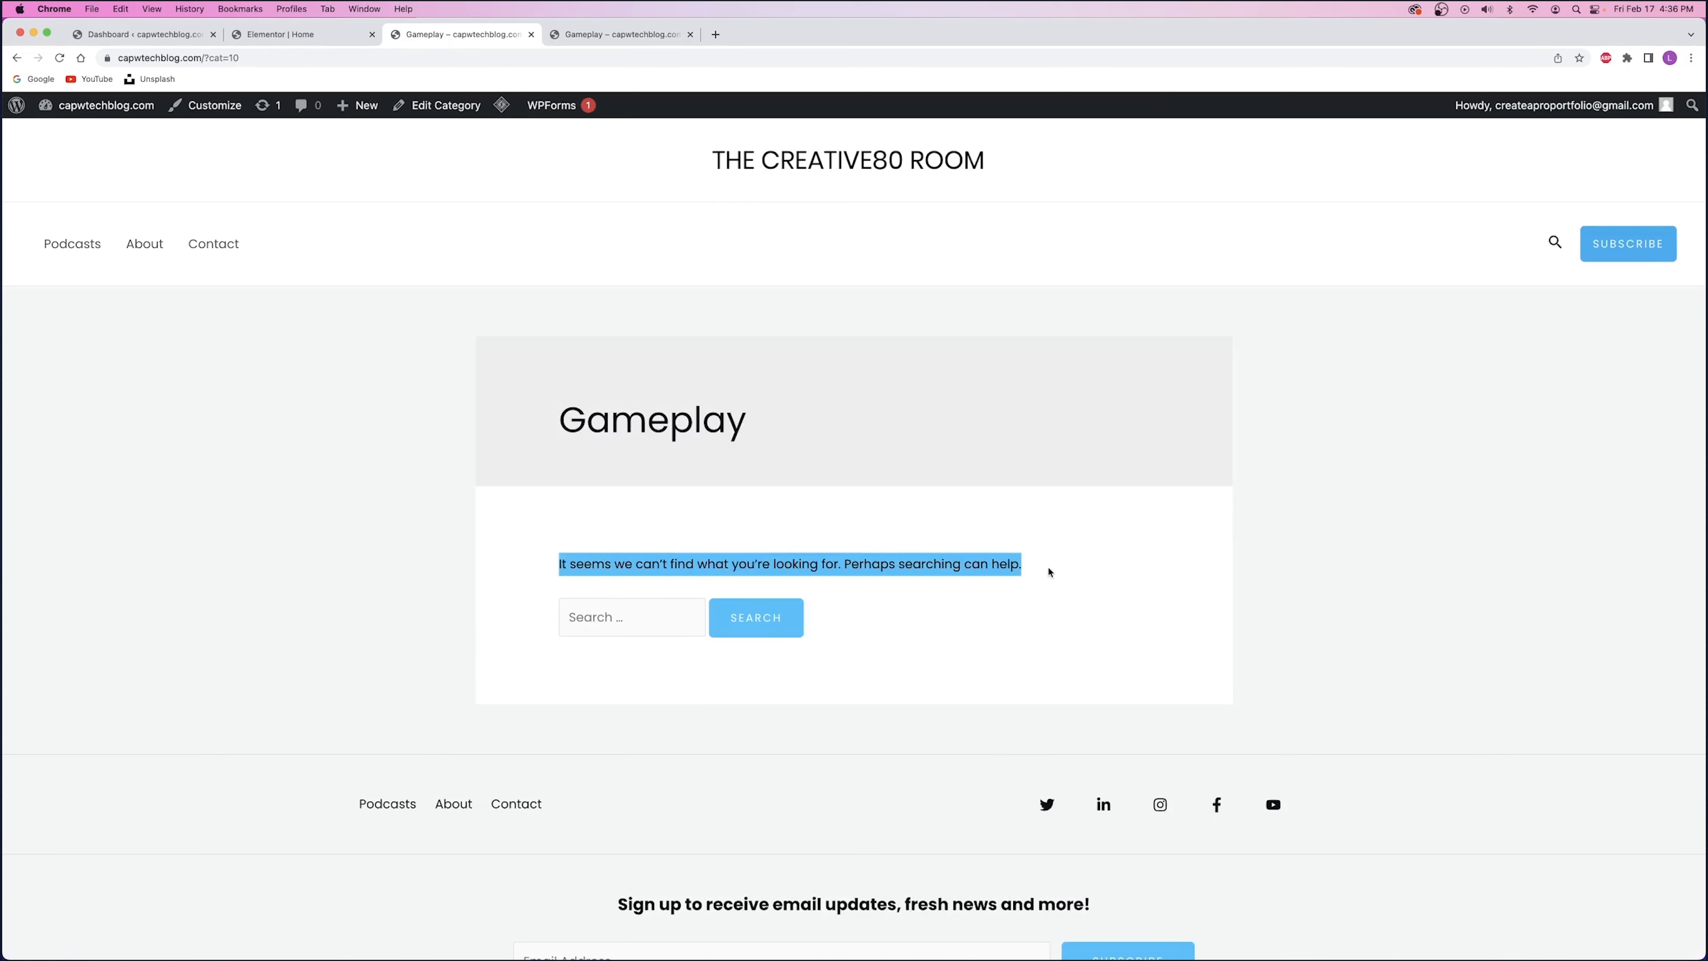
left_click(957, 701)
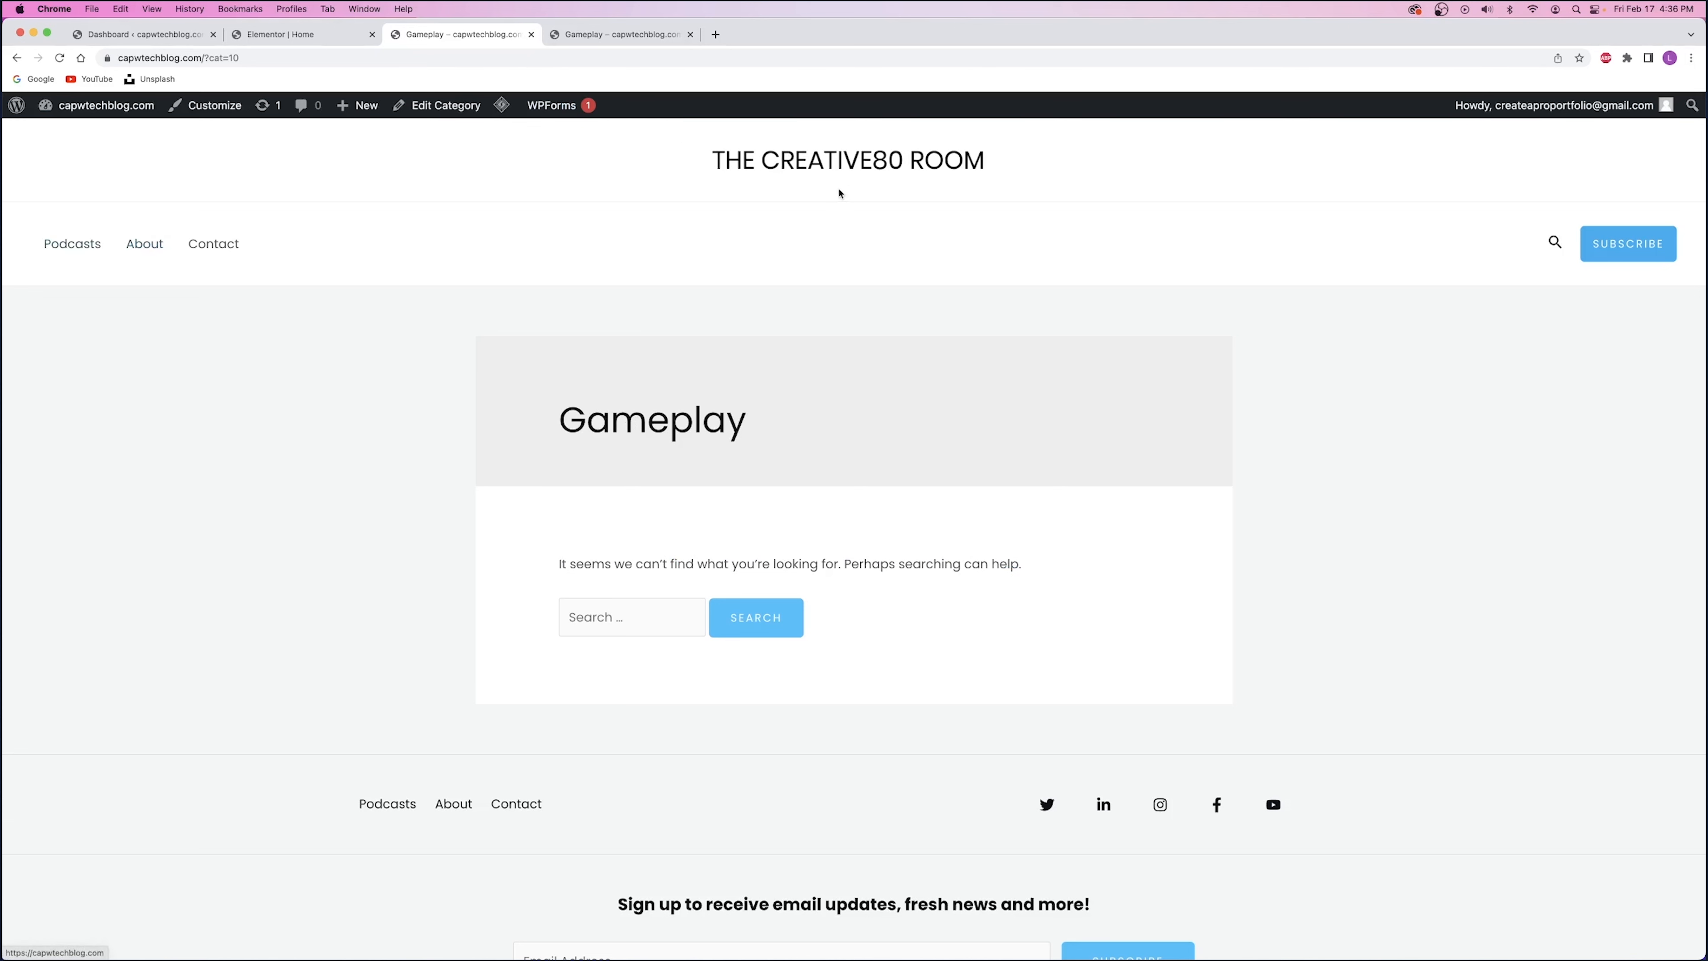
left_click(847, 159)
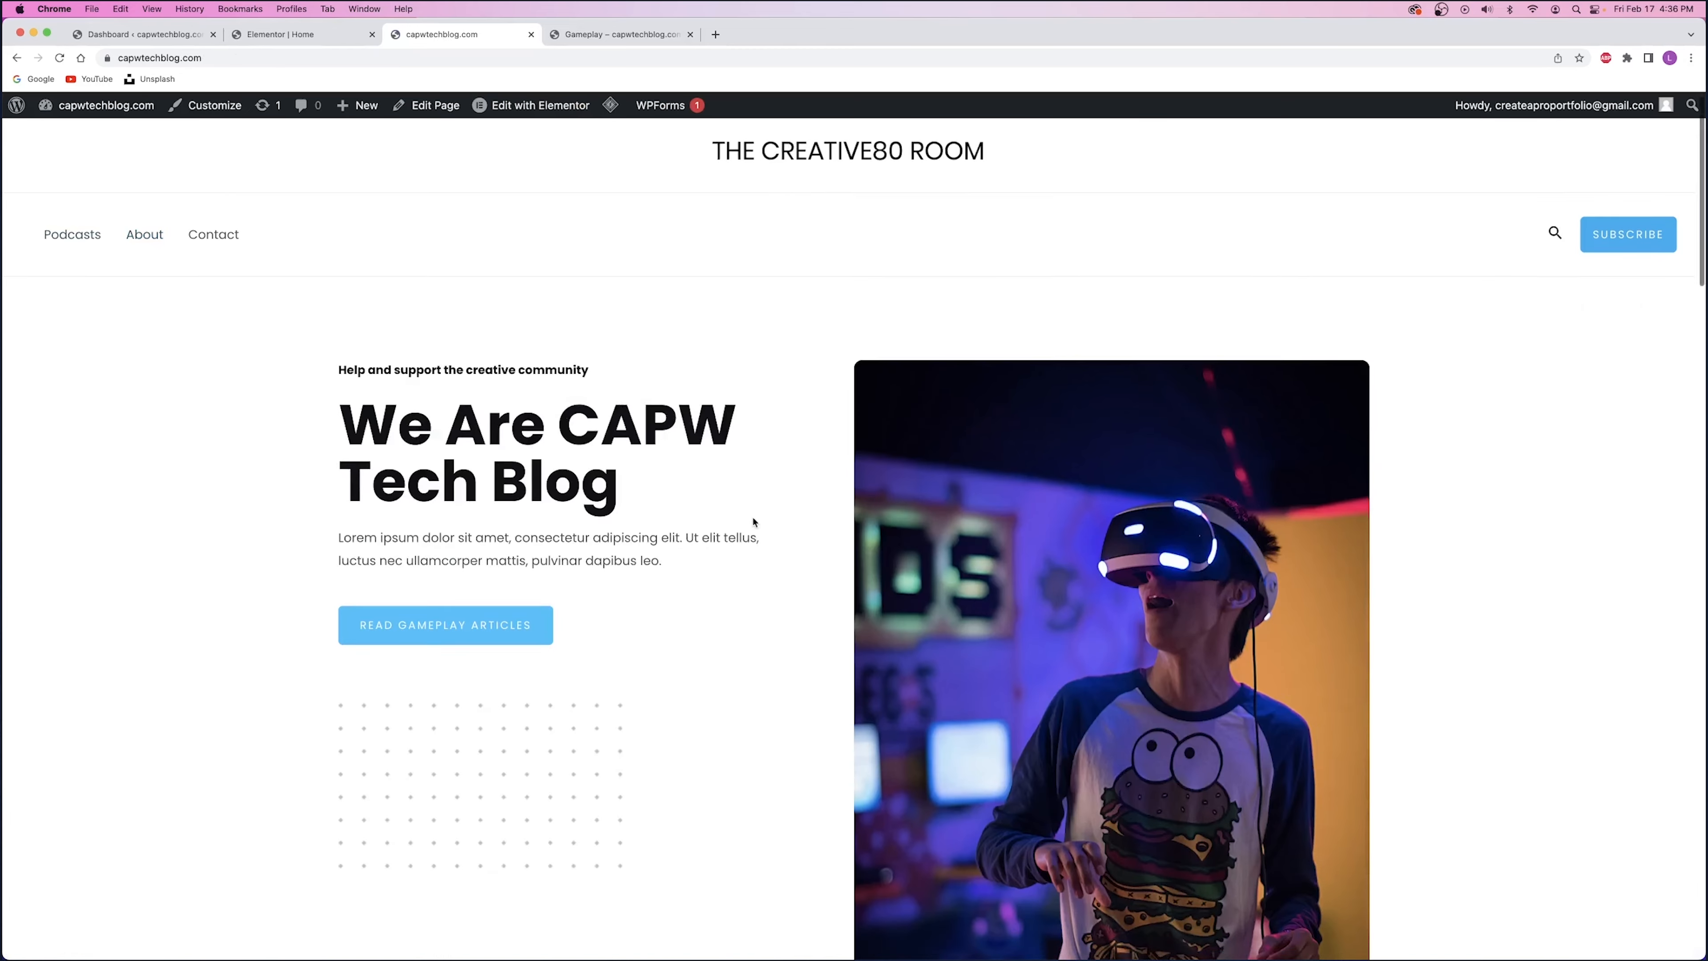
scroll(753, 520, "down", 5)
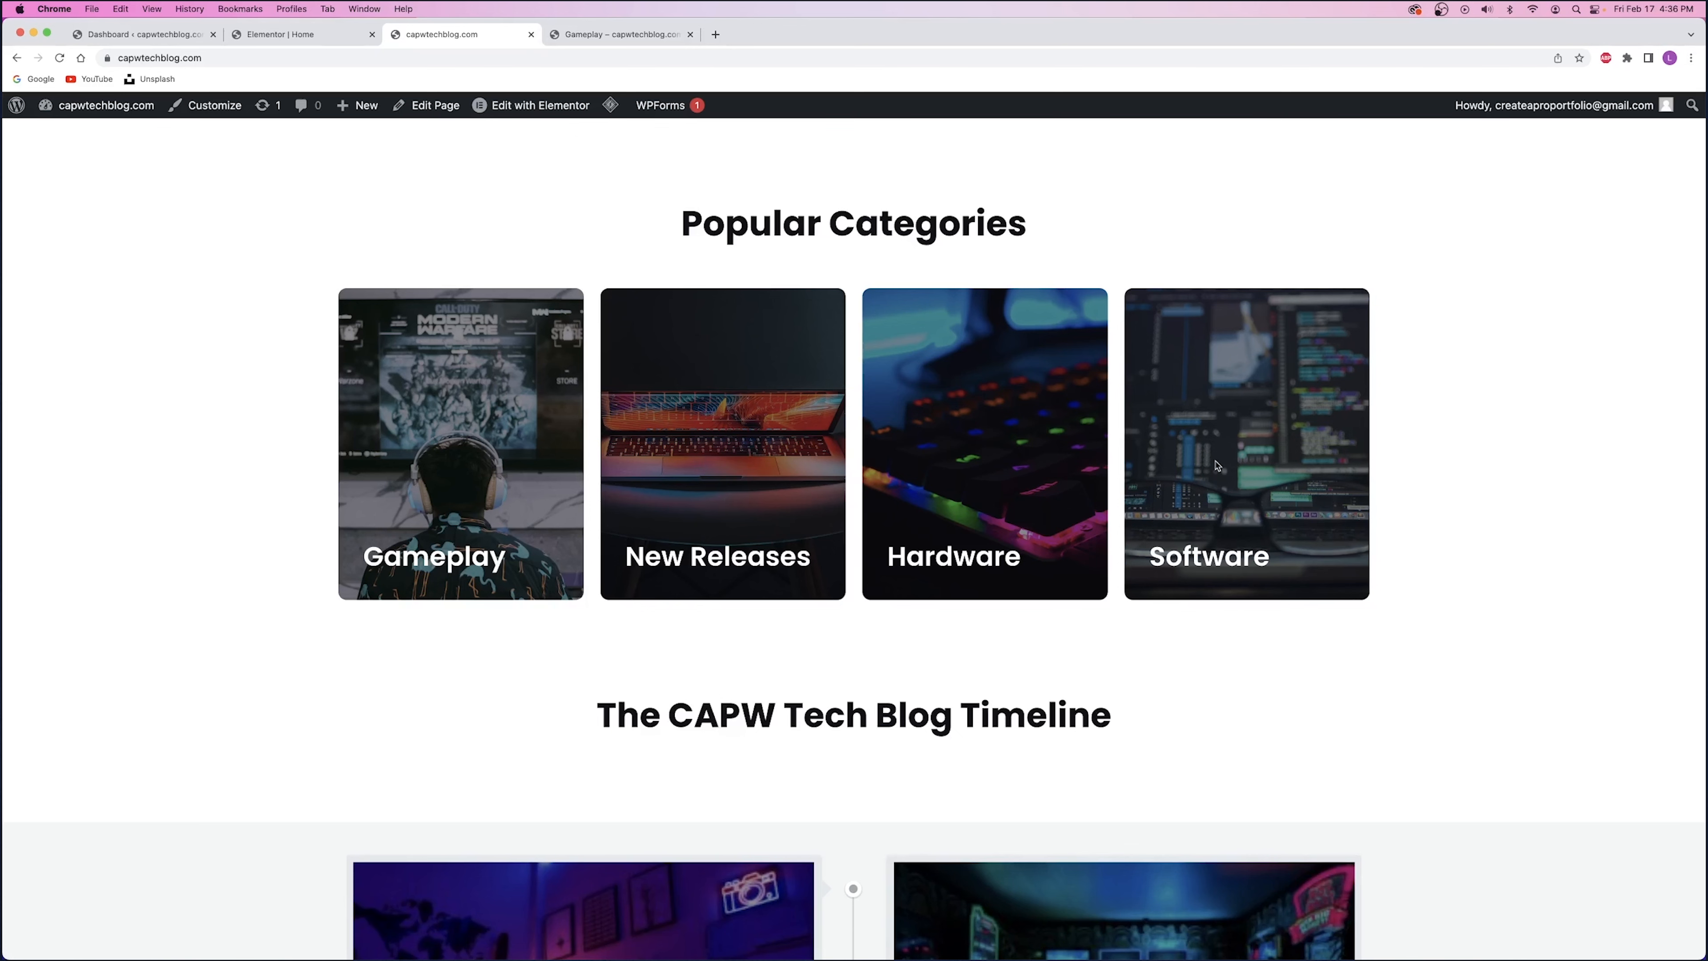
left_click(531, 34)
left_click(531, 34)
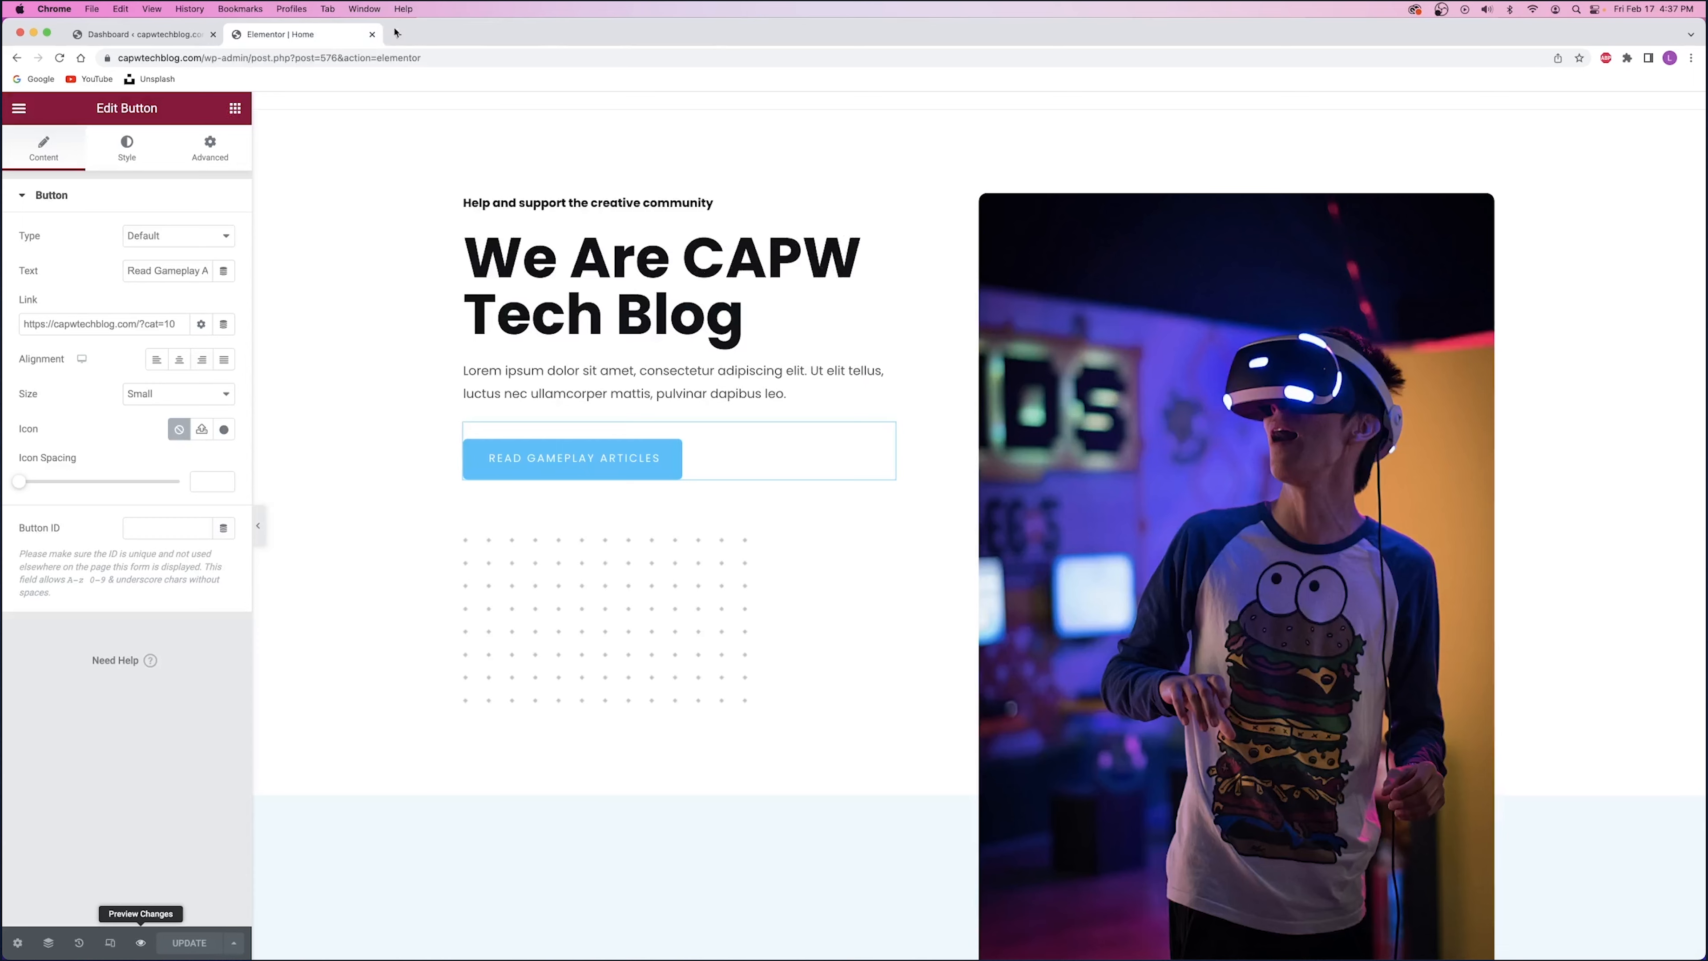
- Open the list of all posts from the WordPress dashboard in a new tab and switch to it
left_click(144, 34)
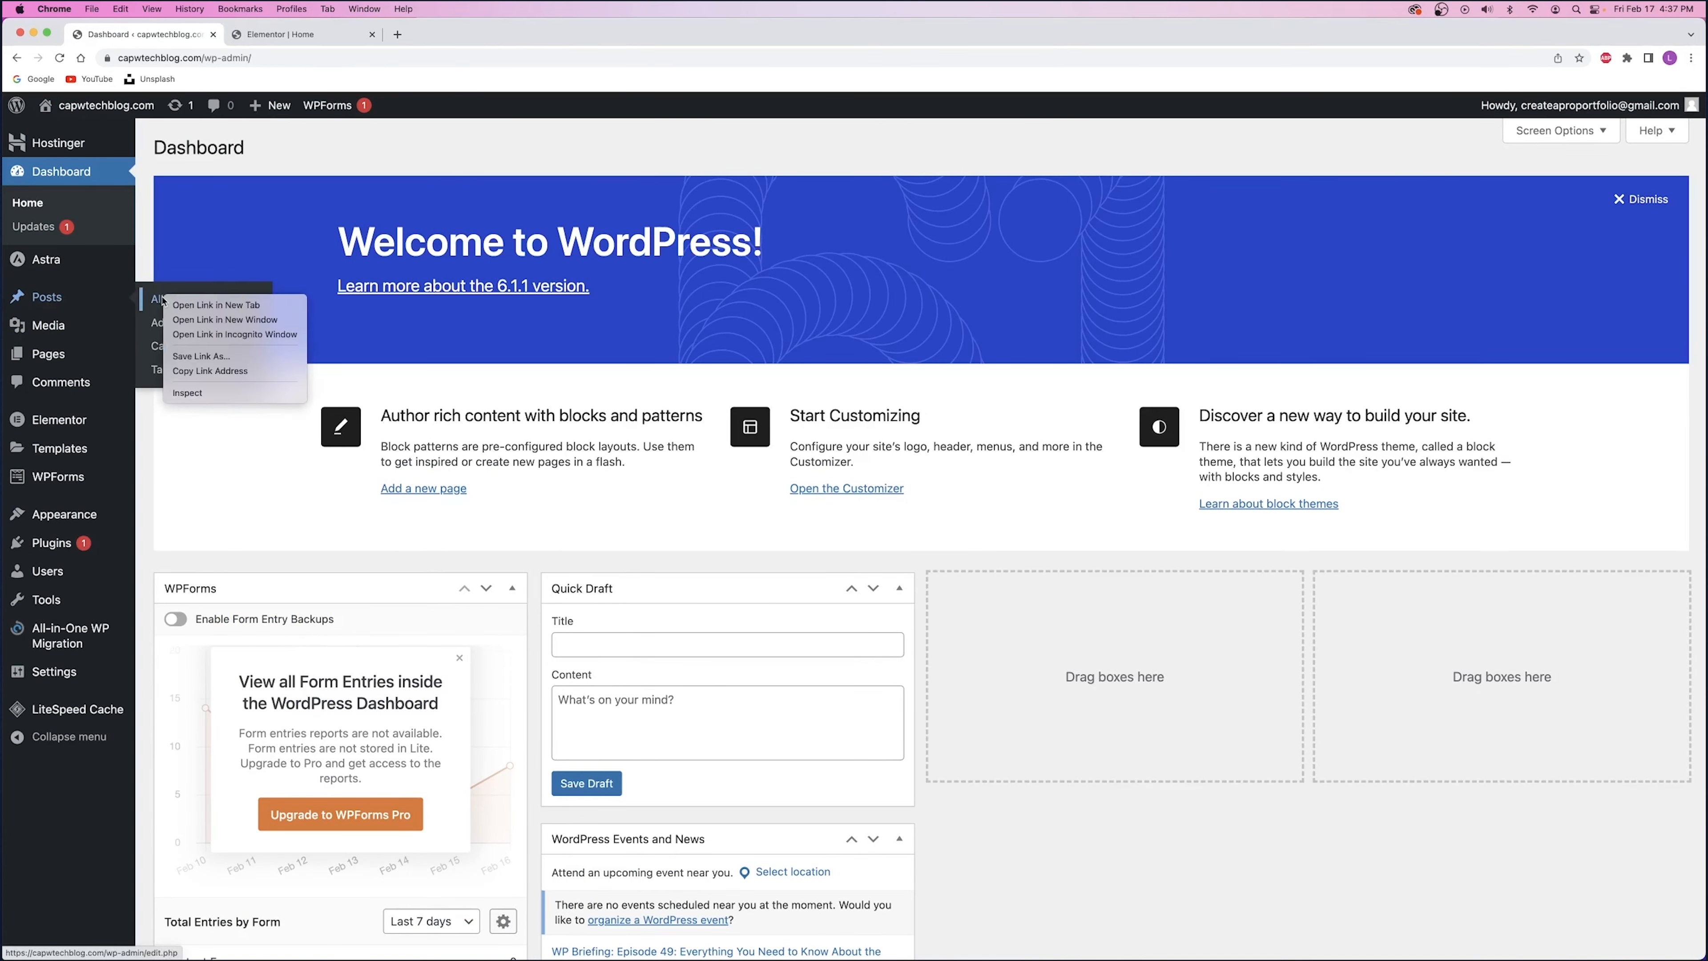
left_click(163, 301, "super")
left_click_drag(296, 35, 458, 36)
left_click(307, 36)
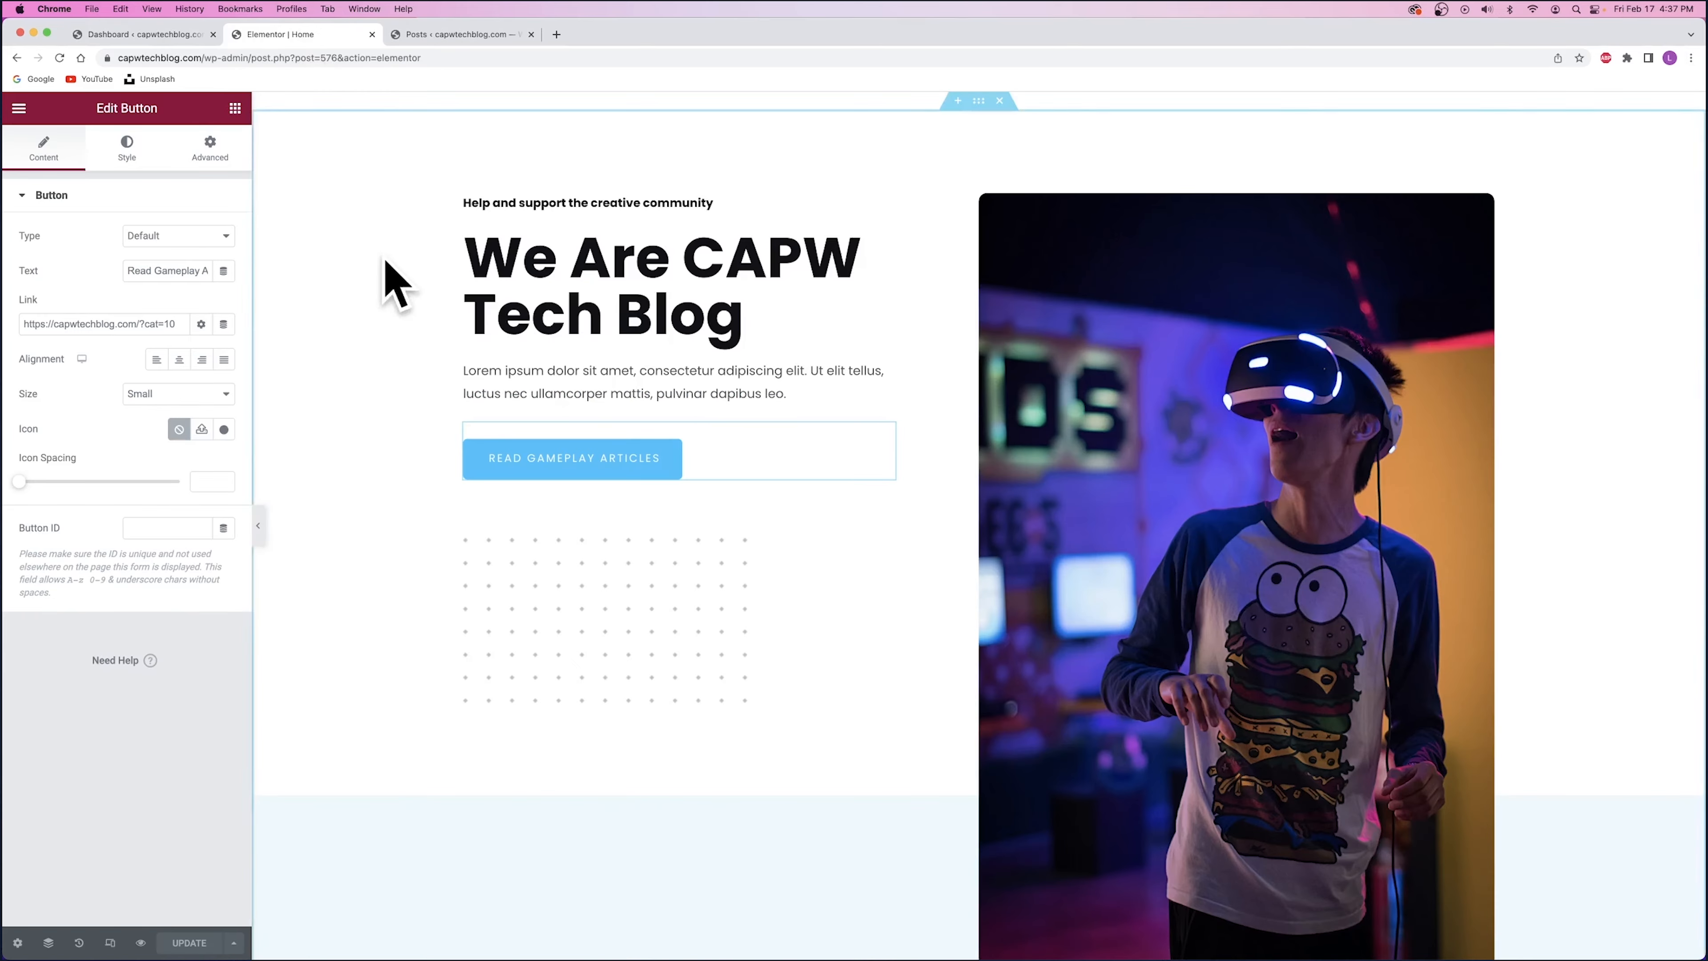
left_click(444, 34)
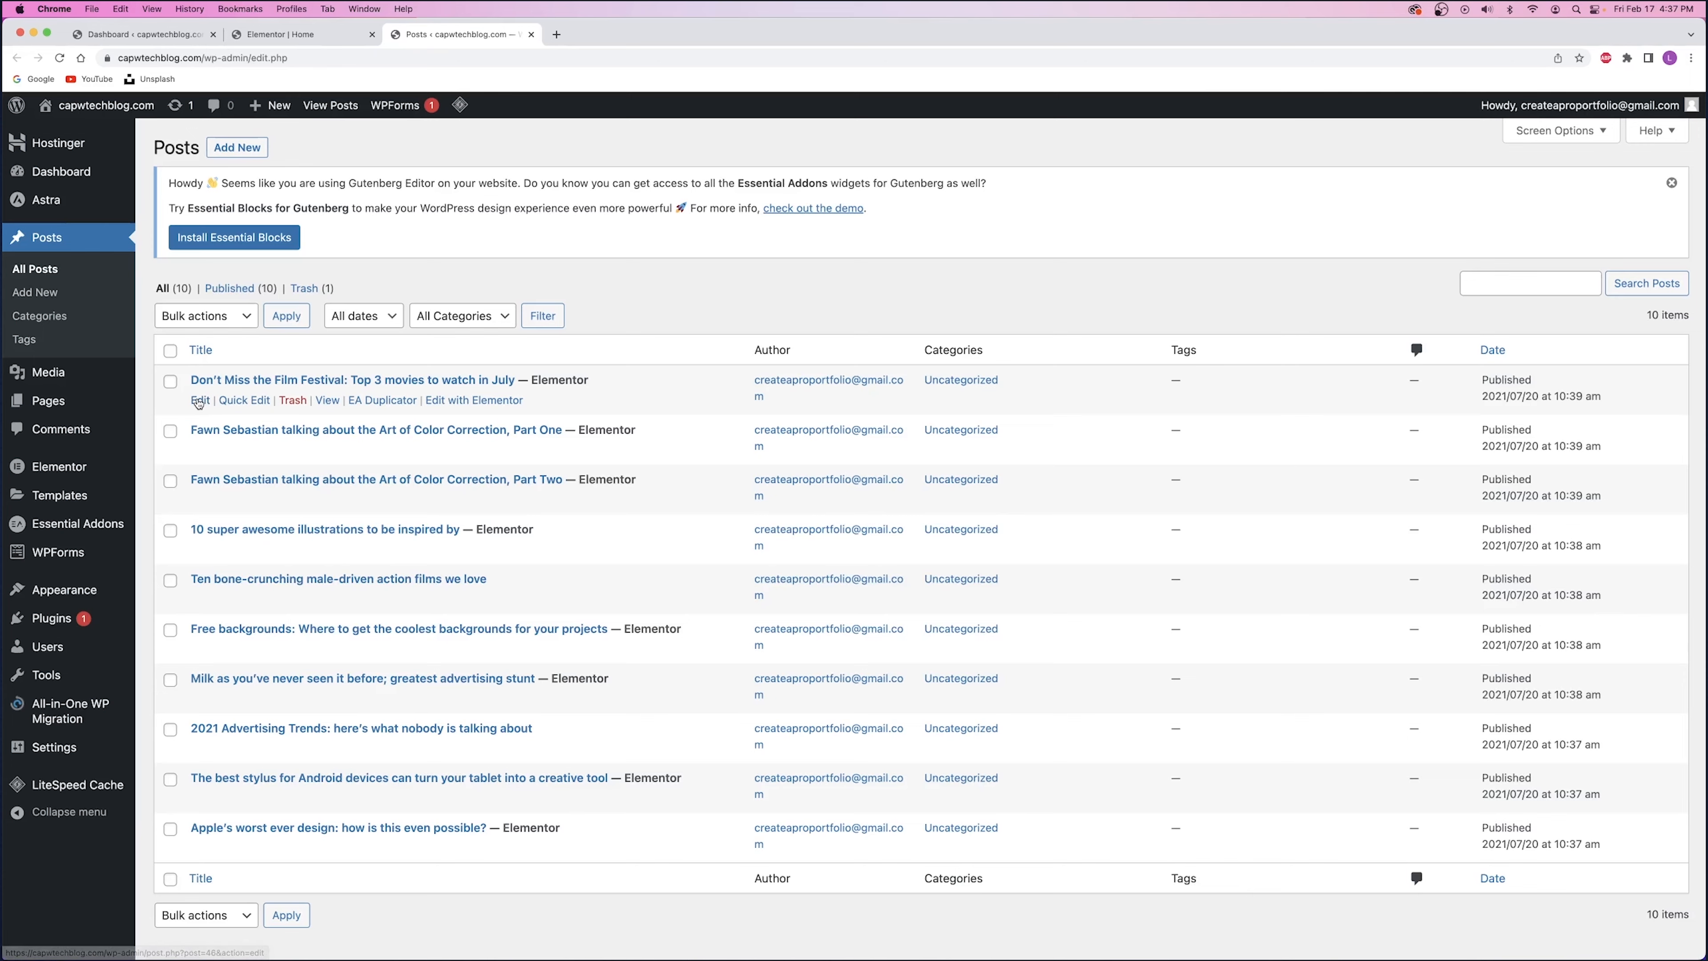
- Open Quick Edit for the post "Don't Miss the Film Festival: Top 3 movies to watch in July"
left_click(250, 400)
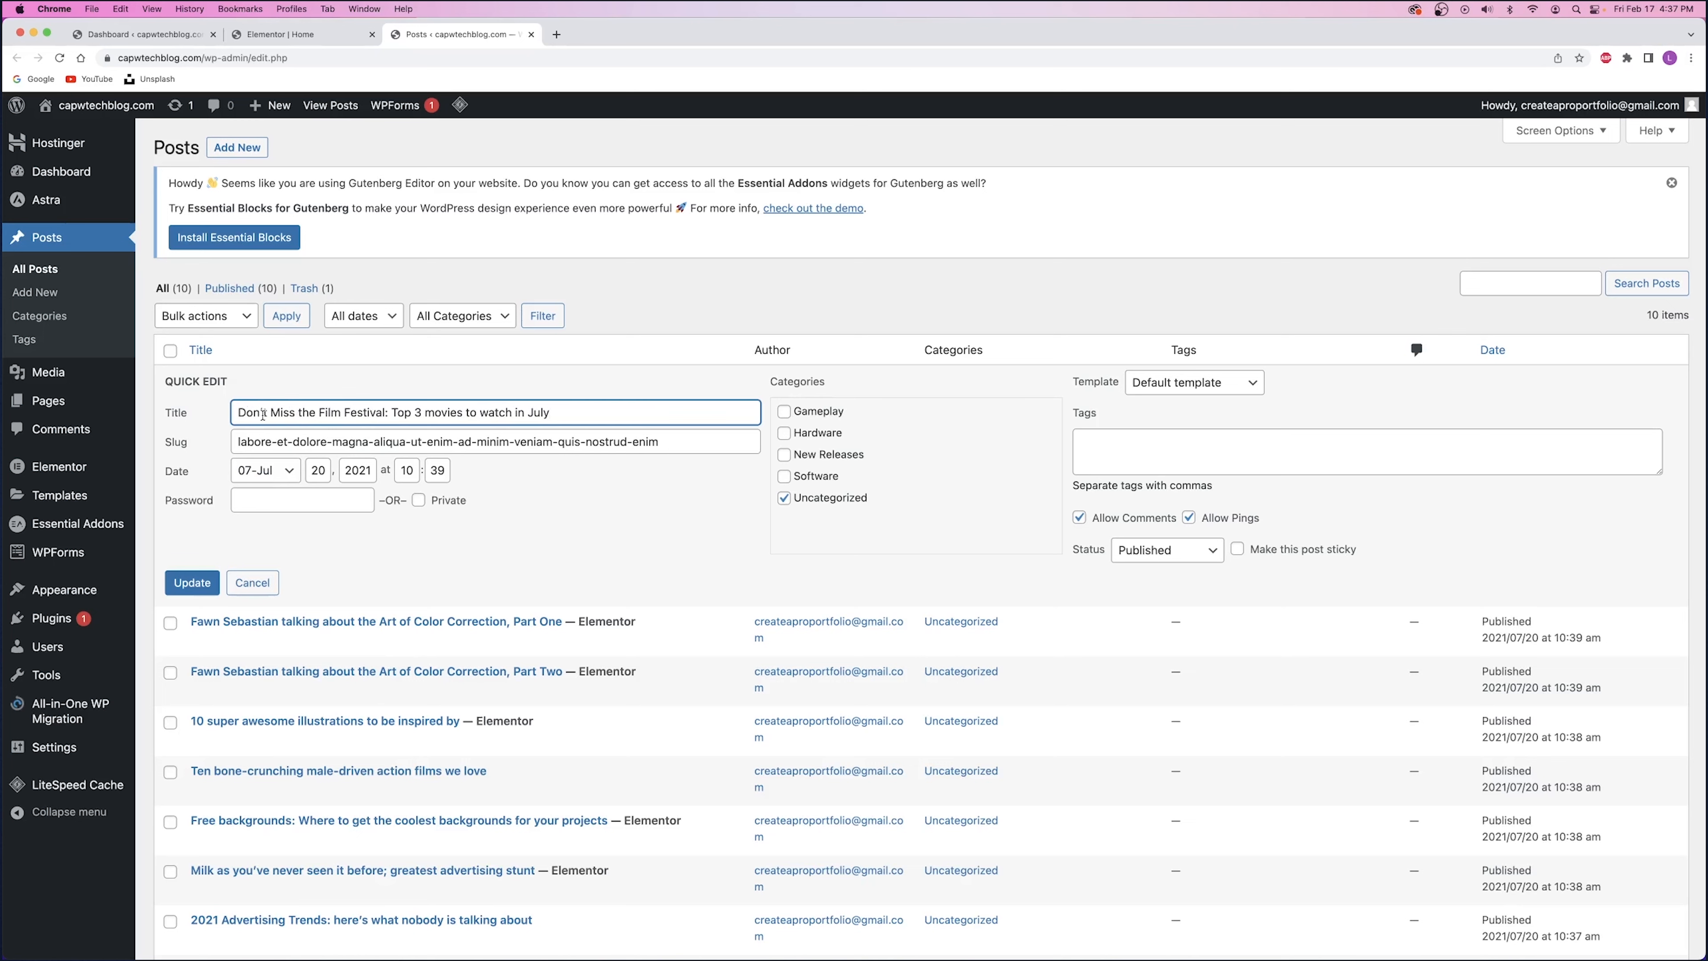
- Recategorize the "Don't Miss the Film Festival" and "Art of Color Correction, Part One" posts from Uncategorized to Gameplay
left_click(784, 412)
left_click(192, 581)
left_click(248, 449)
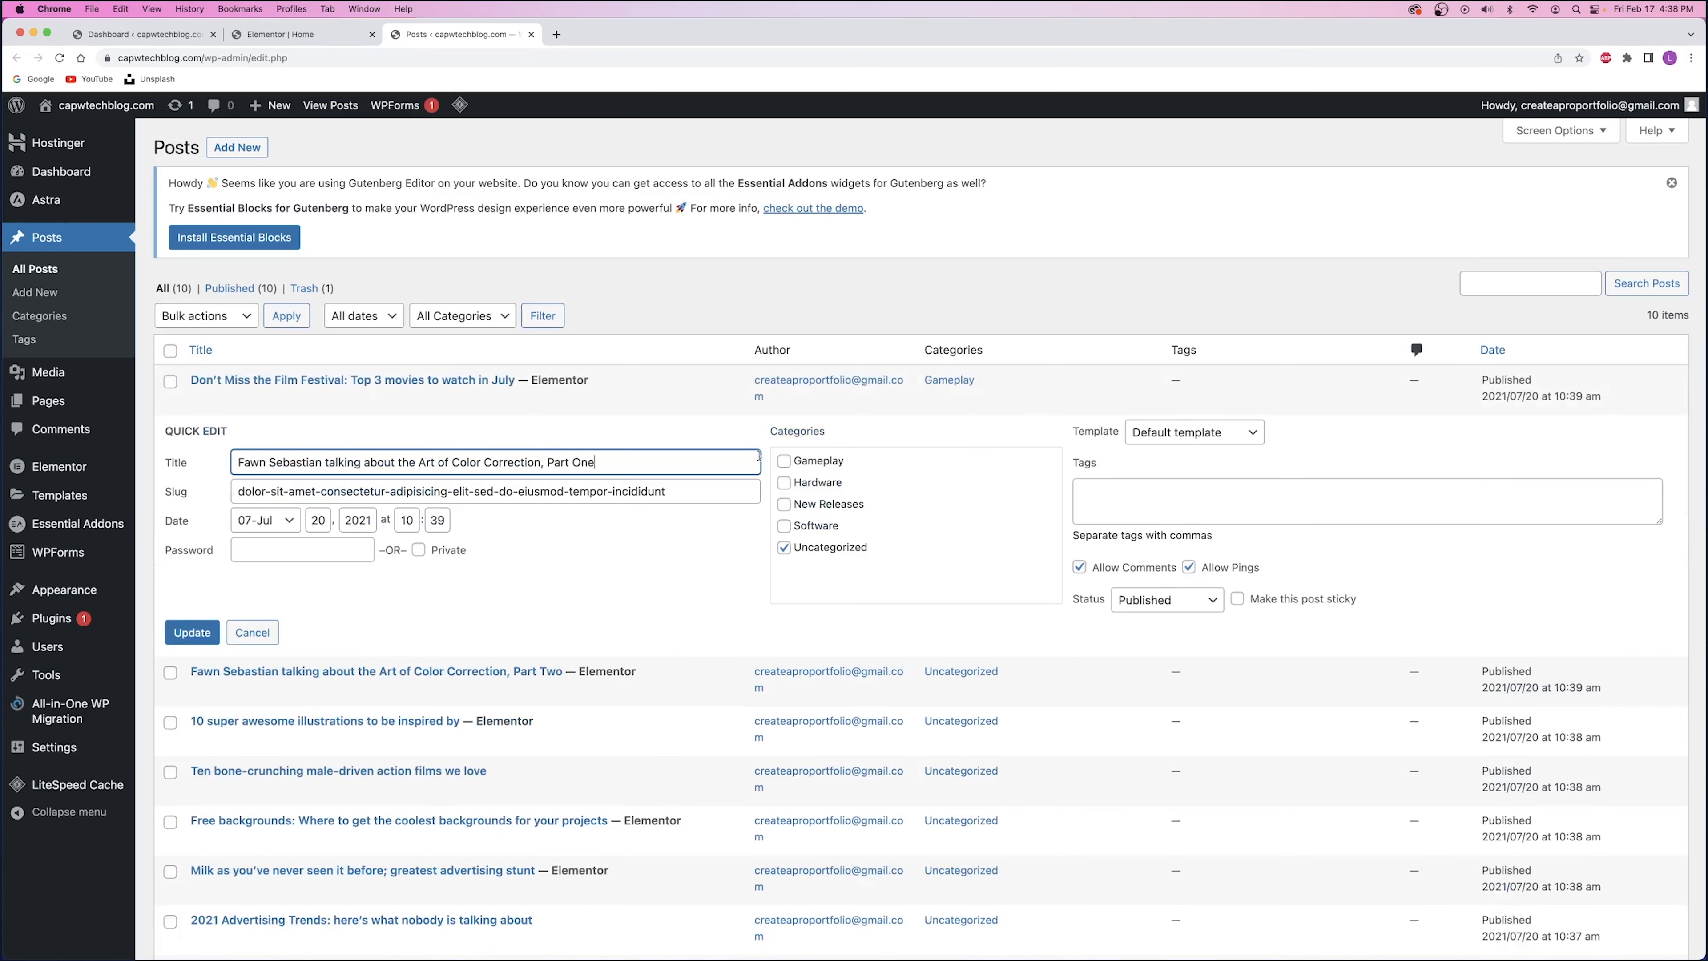
left_click(784, 461)
left_click(784, 547)
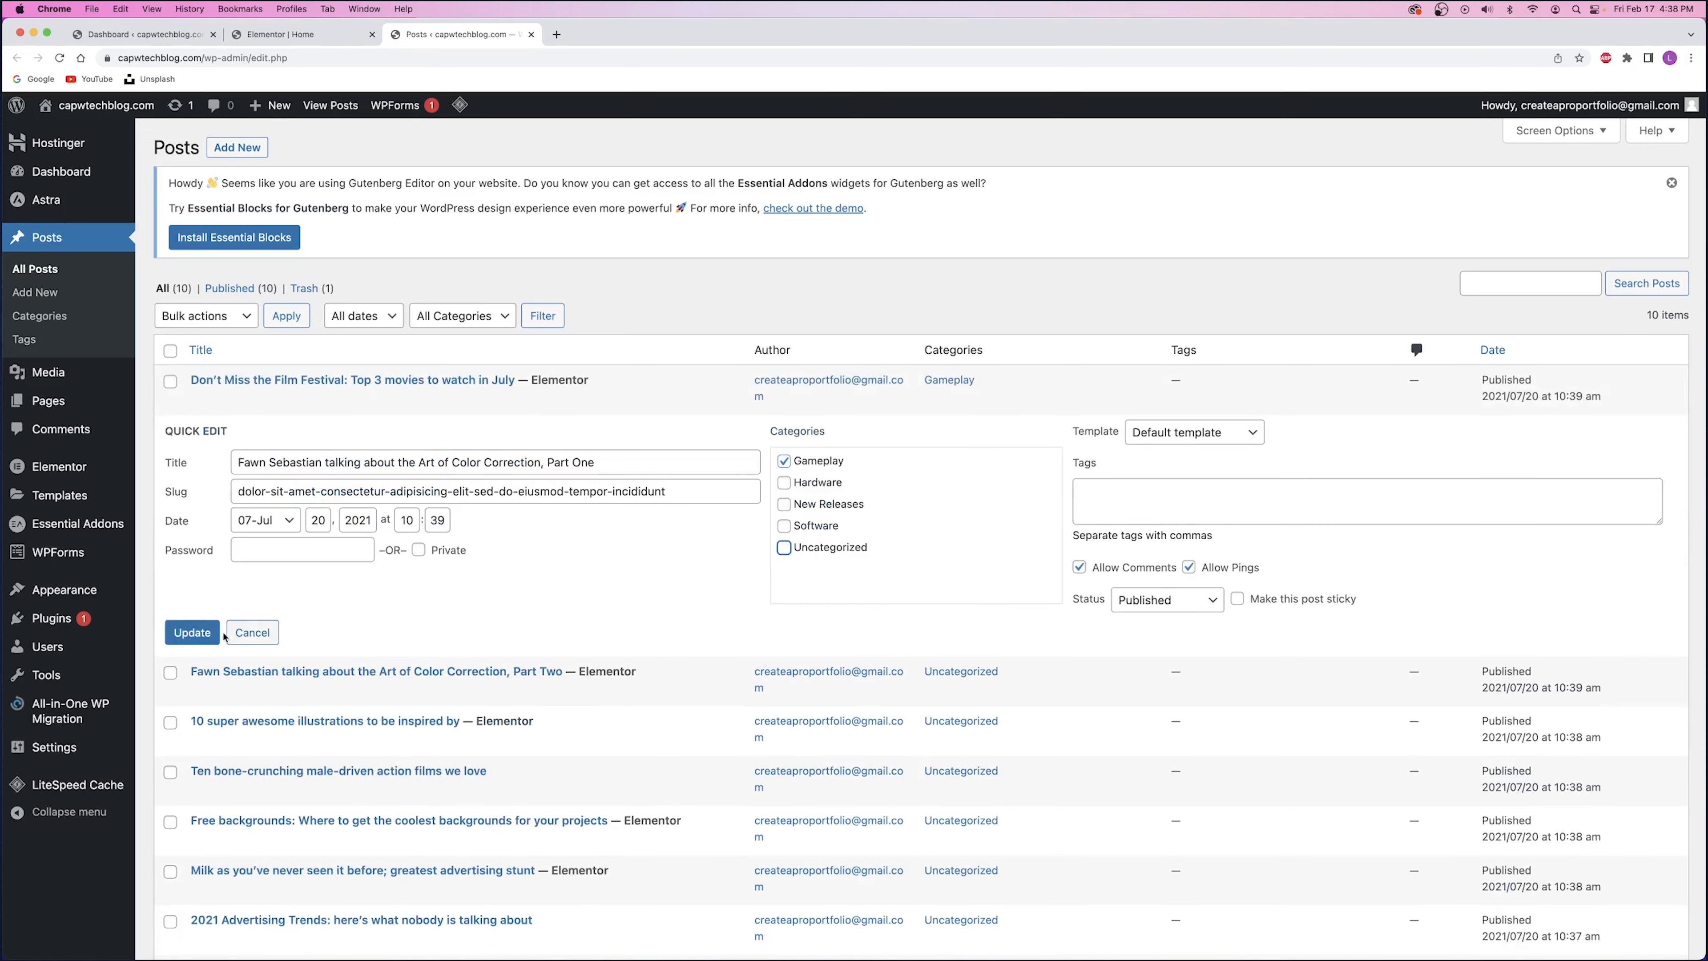
left_click(192, 632)
- Add the Hardware category to the "Art of Color Correction, Part Two" post and move "10 super awesome illustrations" from Uncategorized to Hardware
left_click(254, 500)
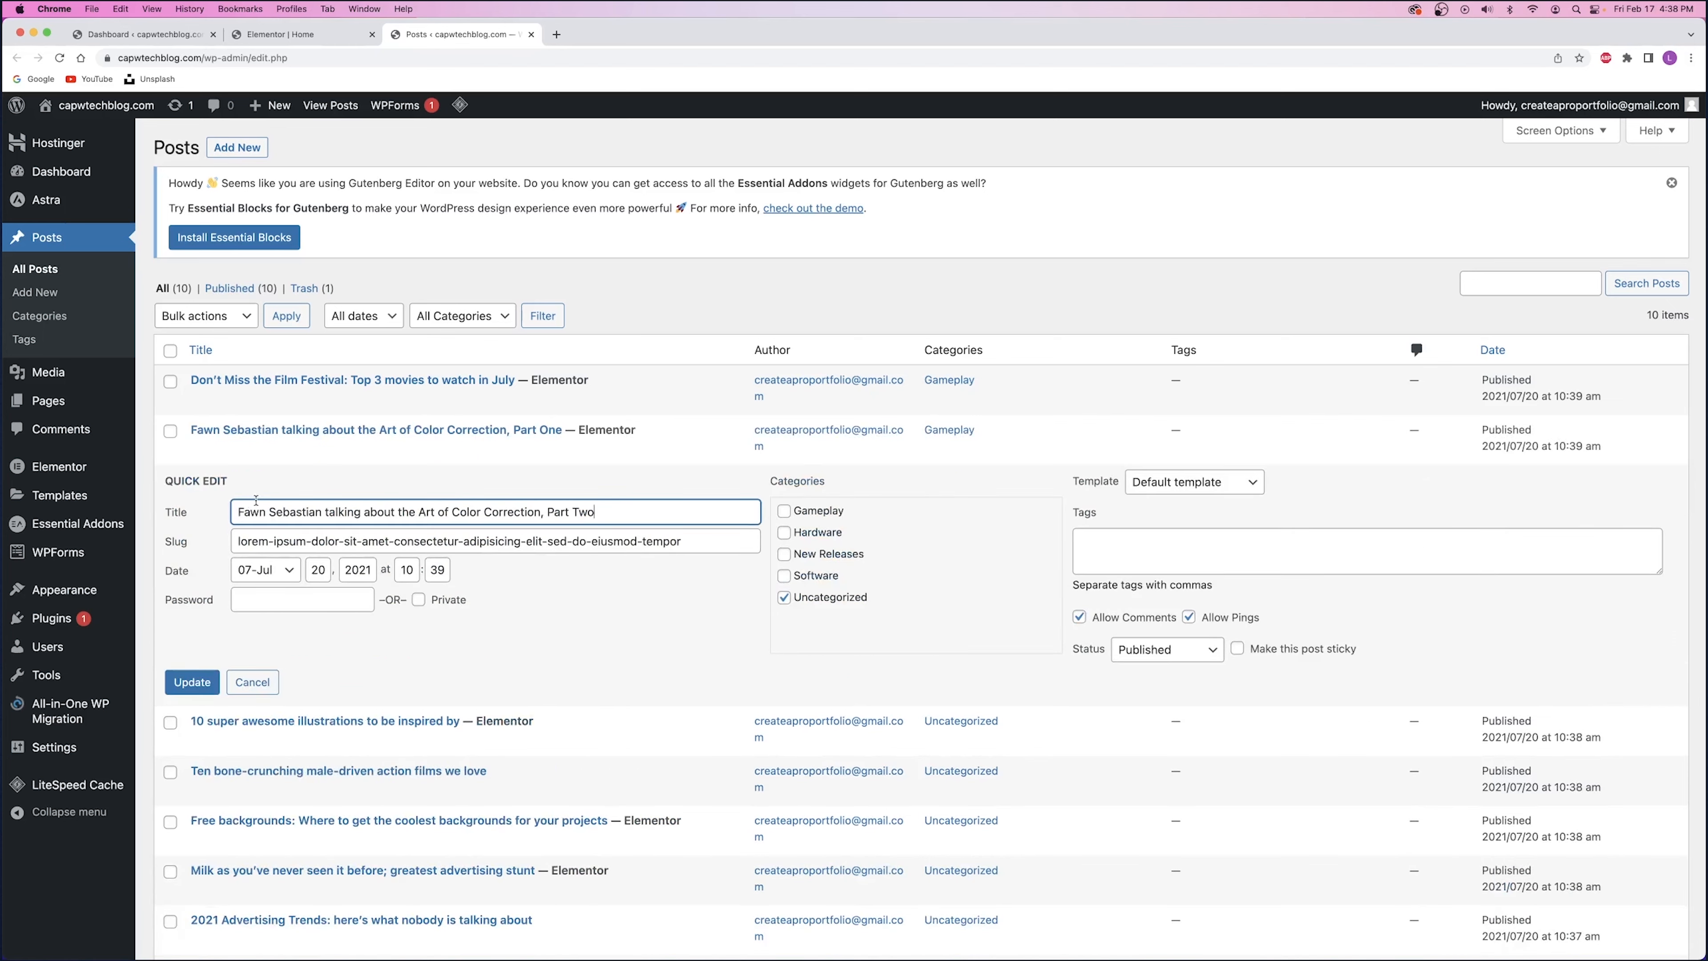
left_click(785, 533)
left_click(192, 681)
left_click(245, 551)
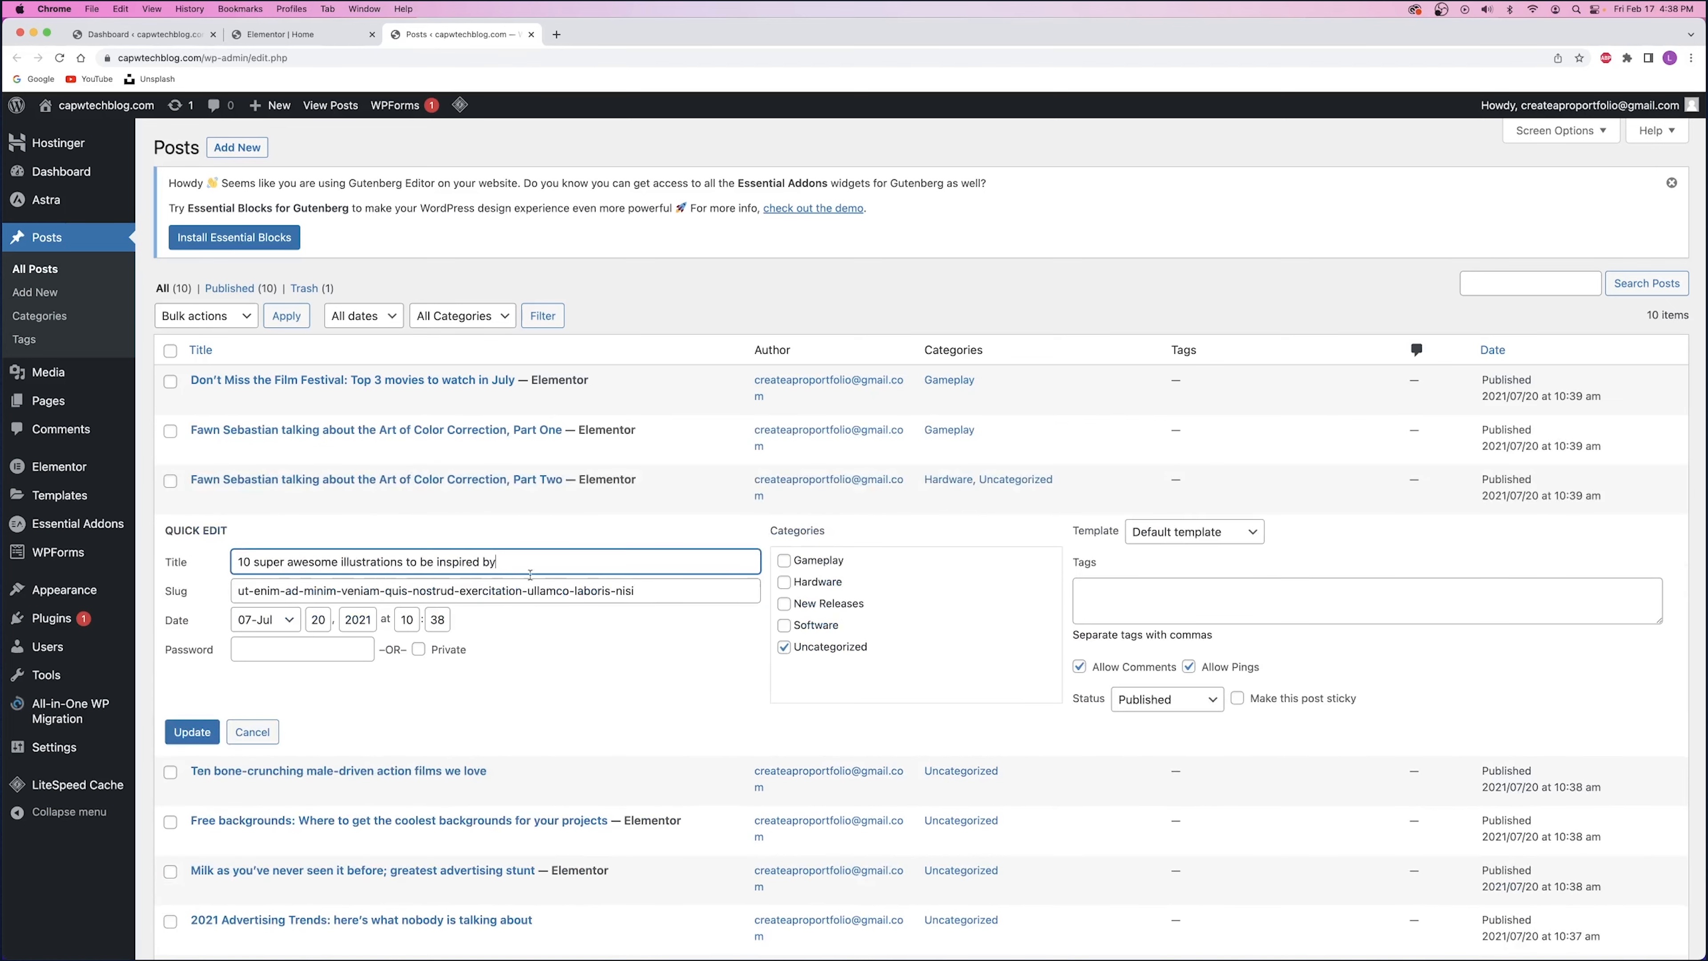
left_click(785, 582)
left_click(784, 647)
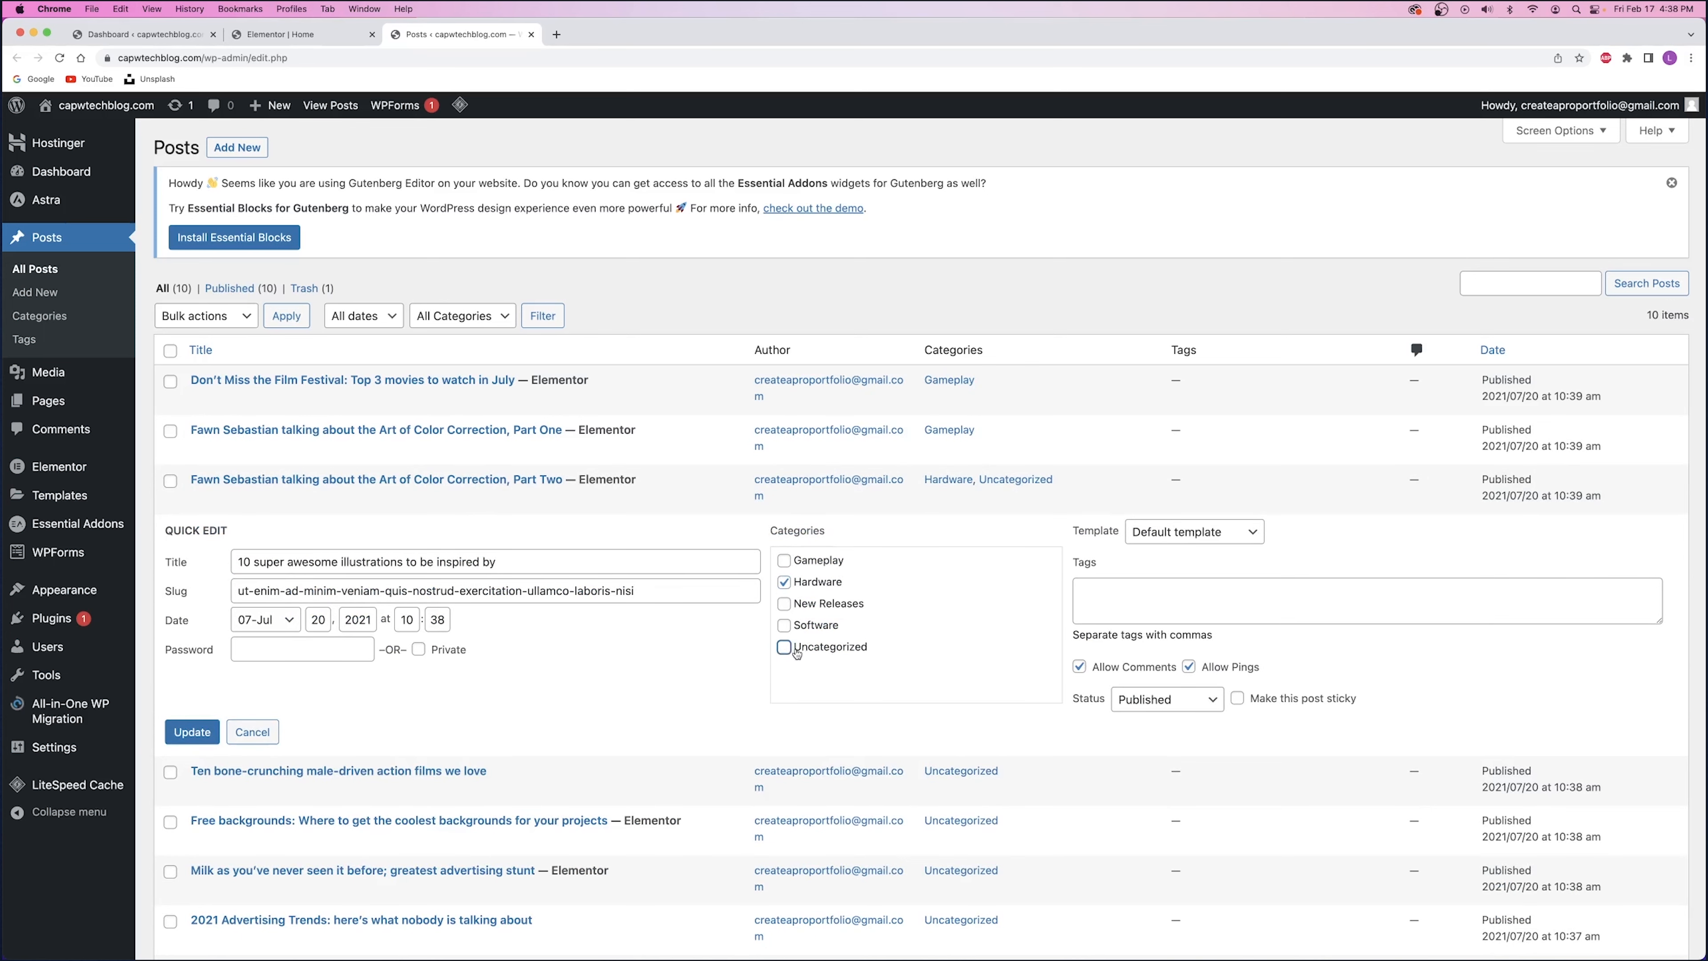
left_click(192, 730)
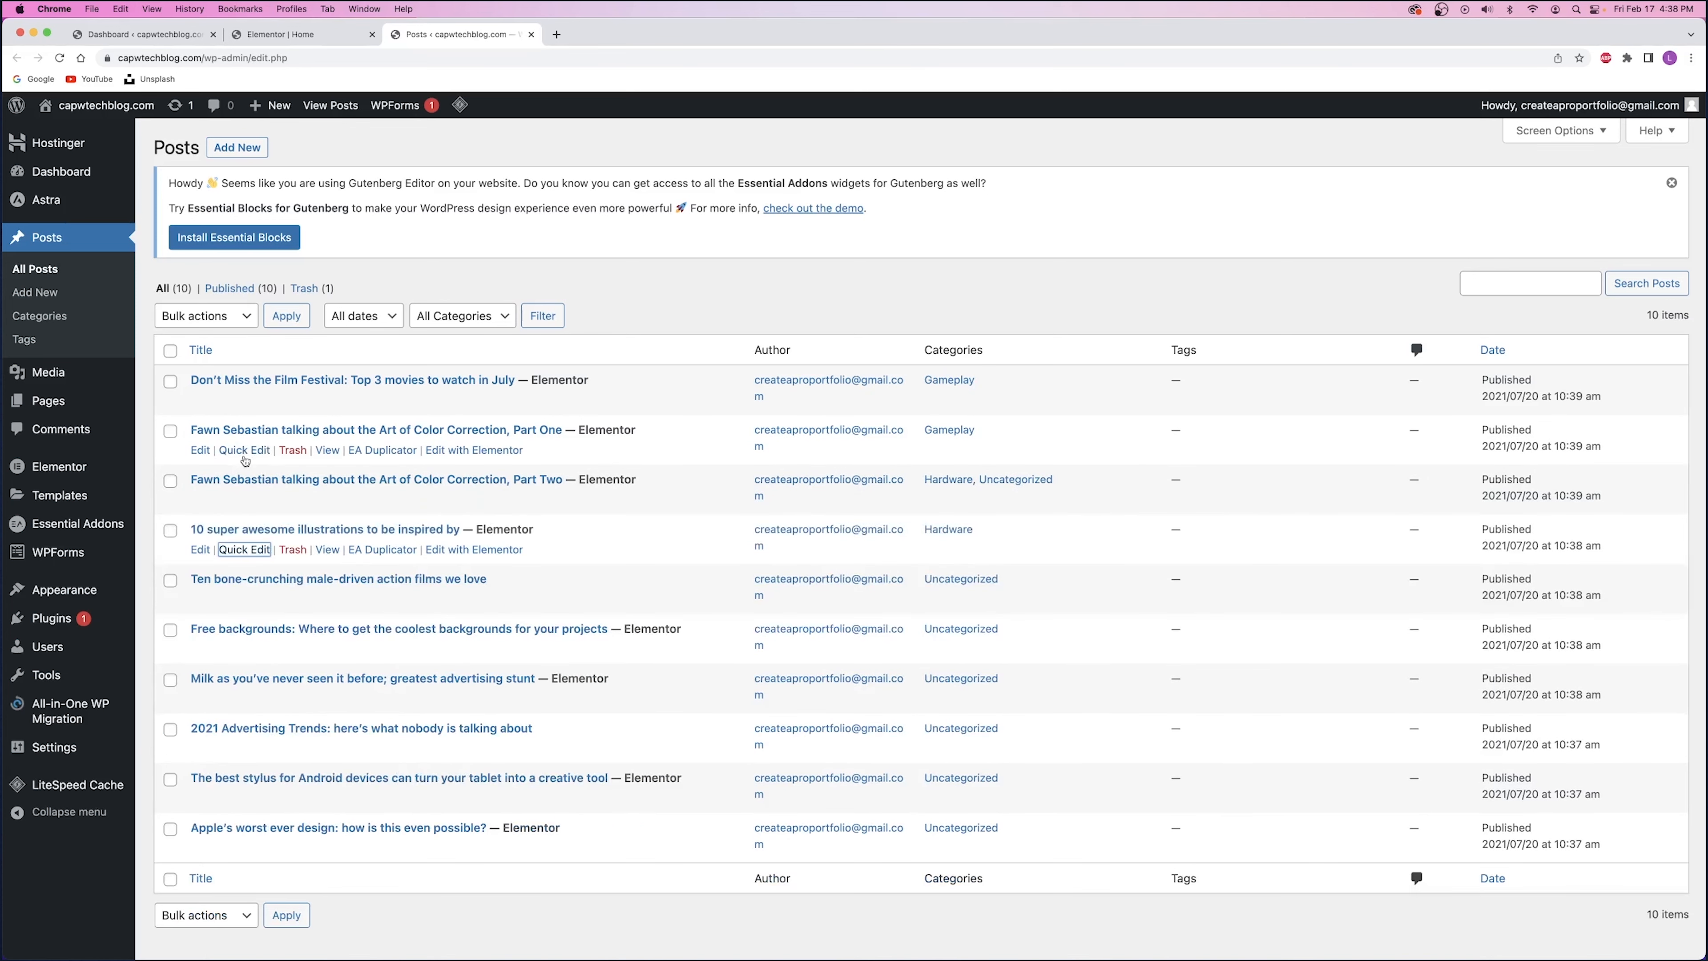
- Remove the Uncategorized category from the "Art of Color Correction, Part Two" post and save the change
left_click(244, 451)
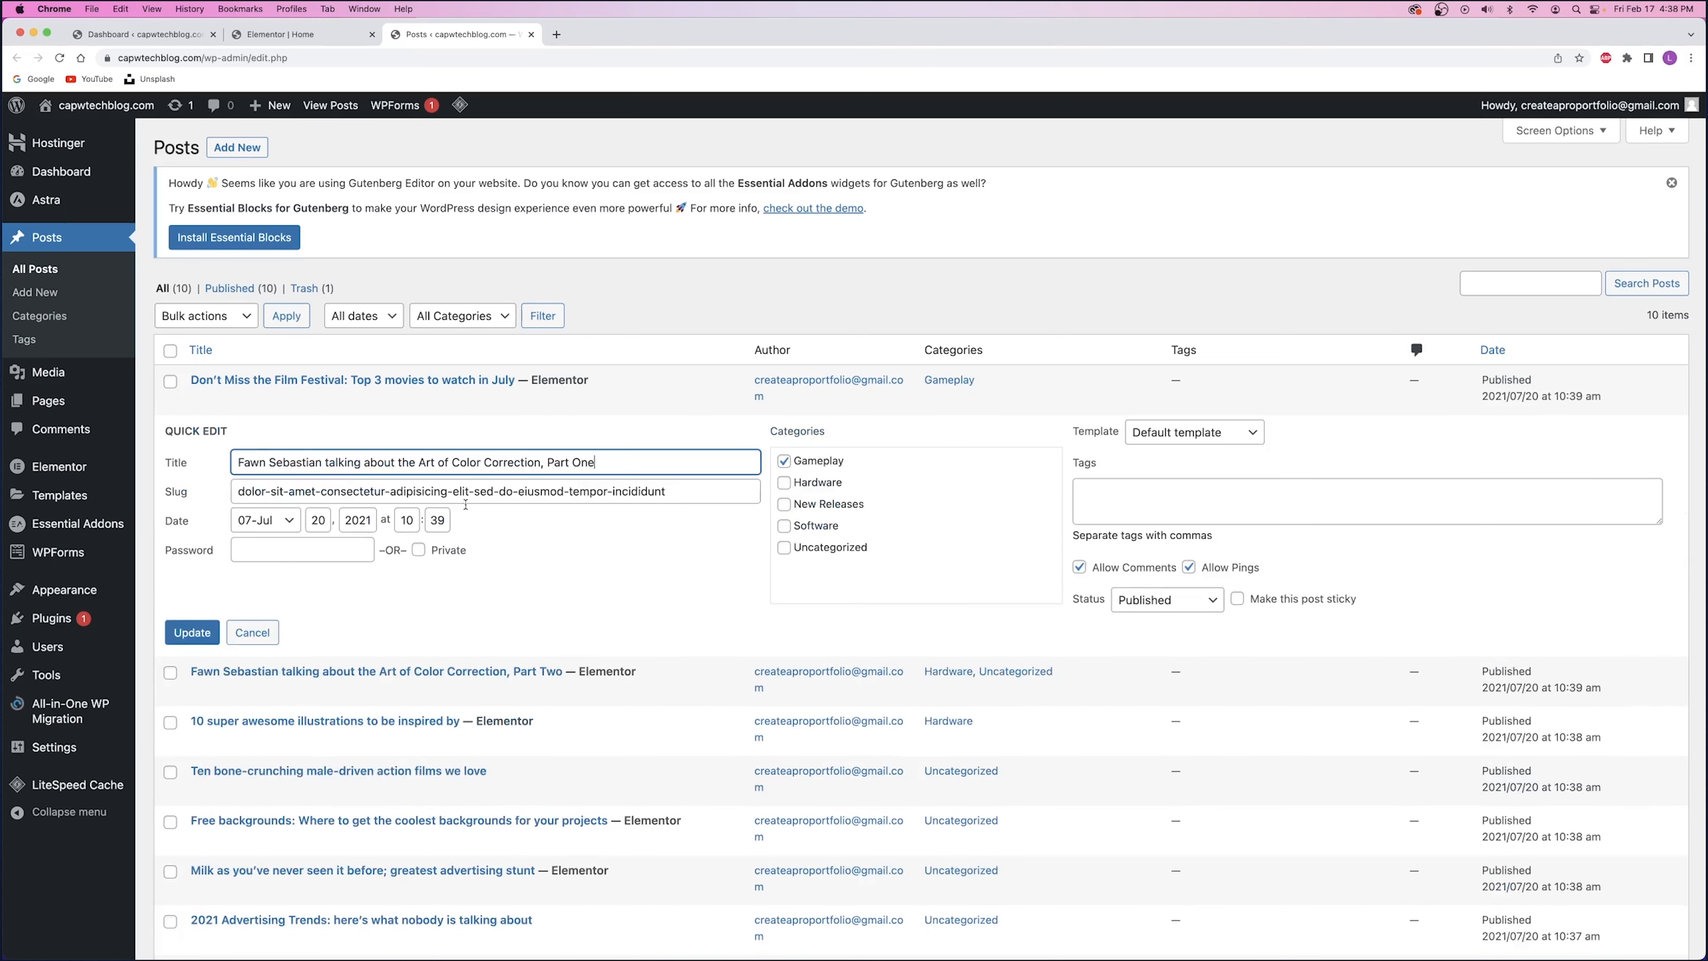
left_click(191, 633)
left_click(260, 499)
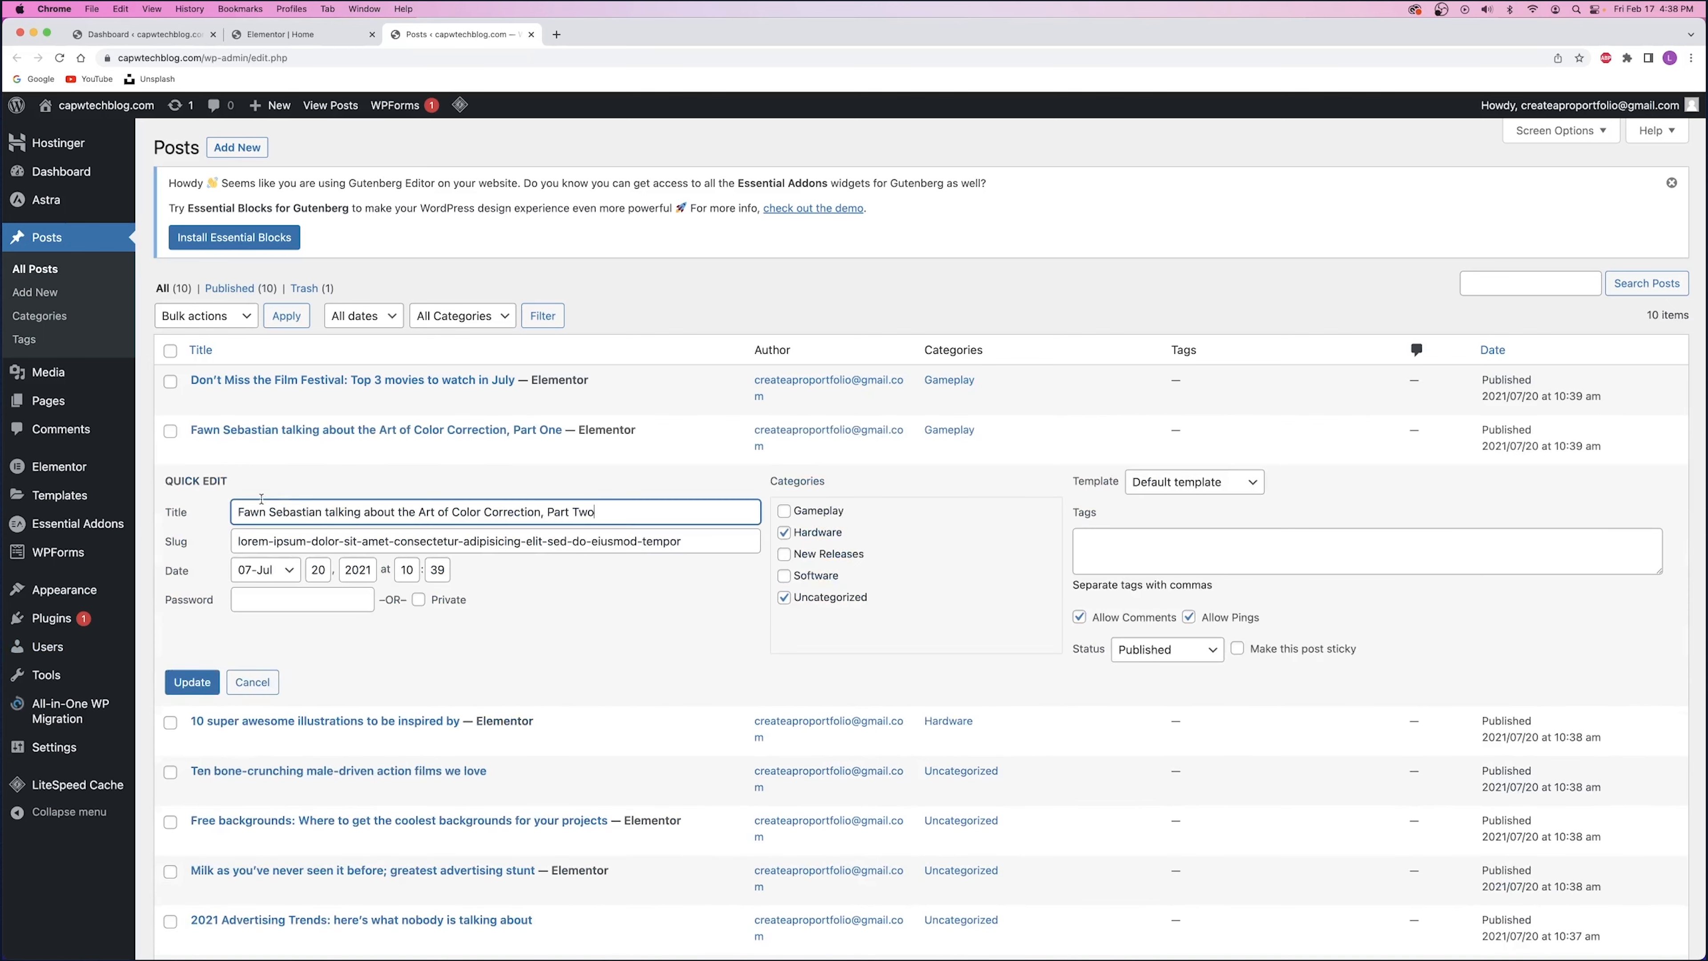
left_click(824, 597)
left_click(192, 682)
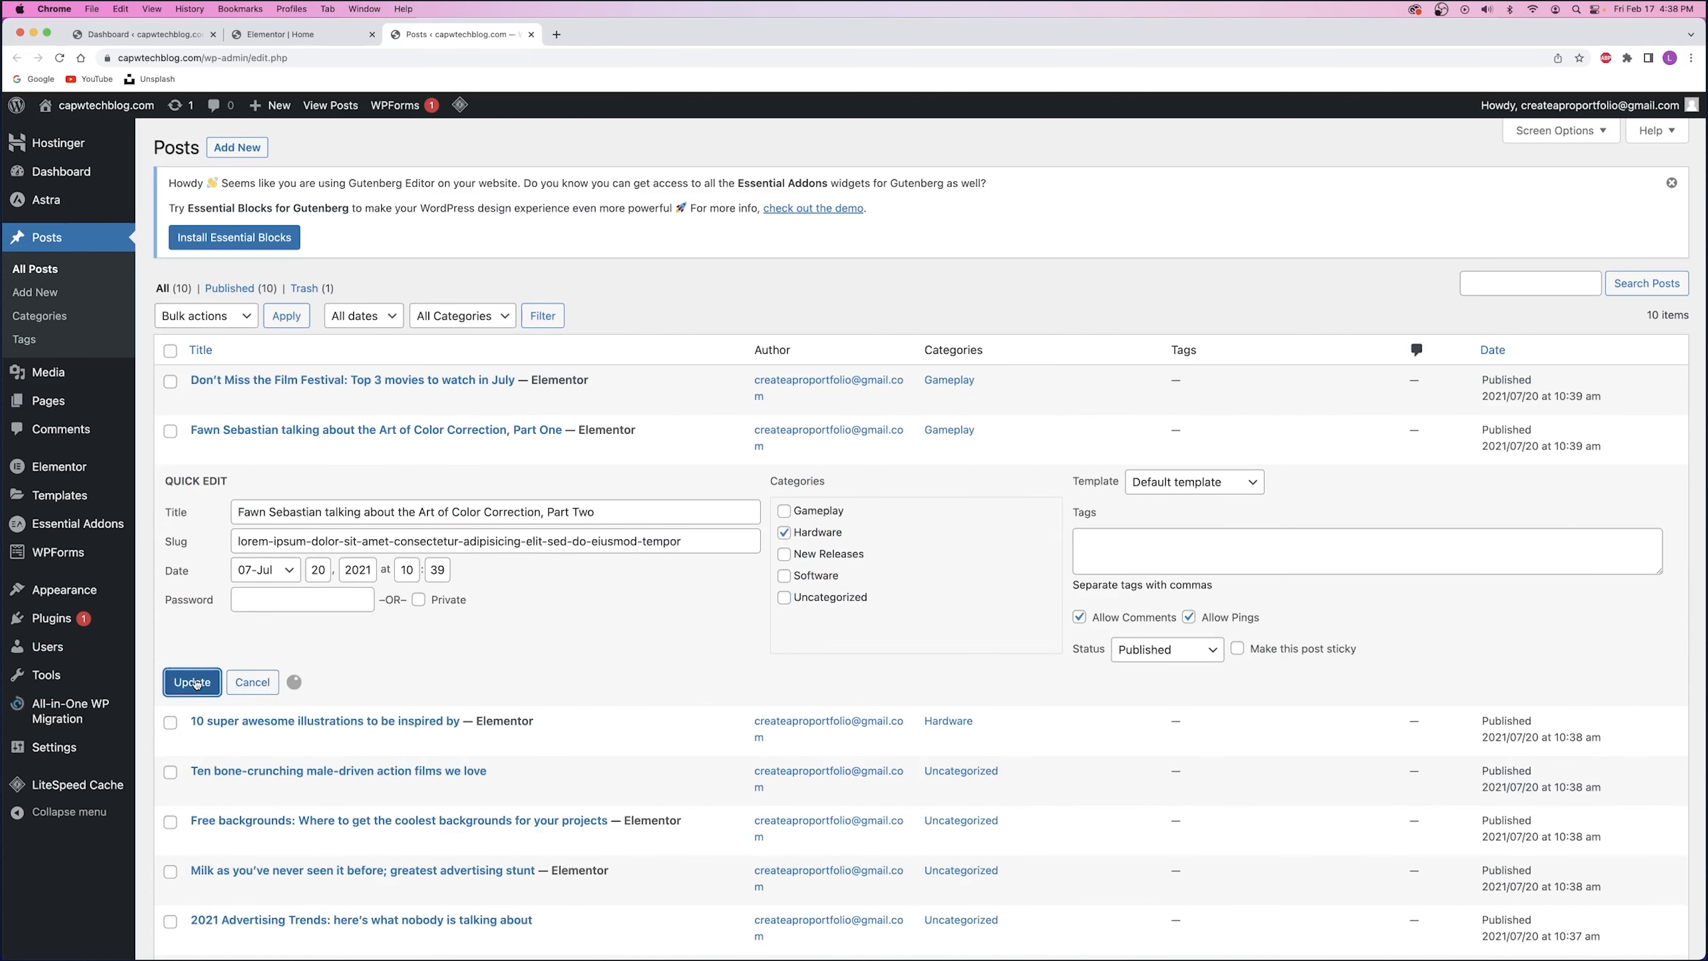
- Recategorize the "Ten bone-crunching male-driven action films we love" post from Uncategorized to New Releases
left_click(243, 599)
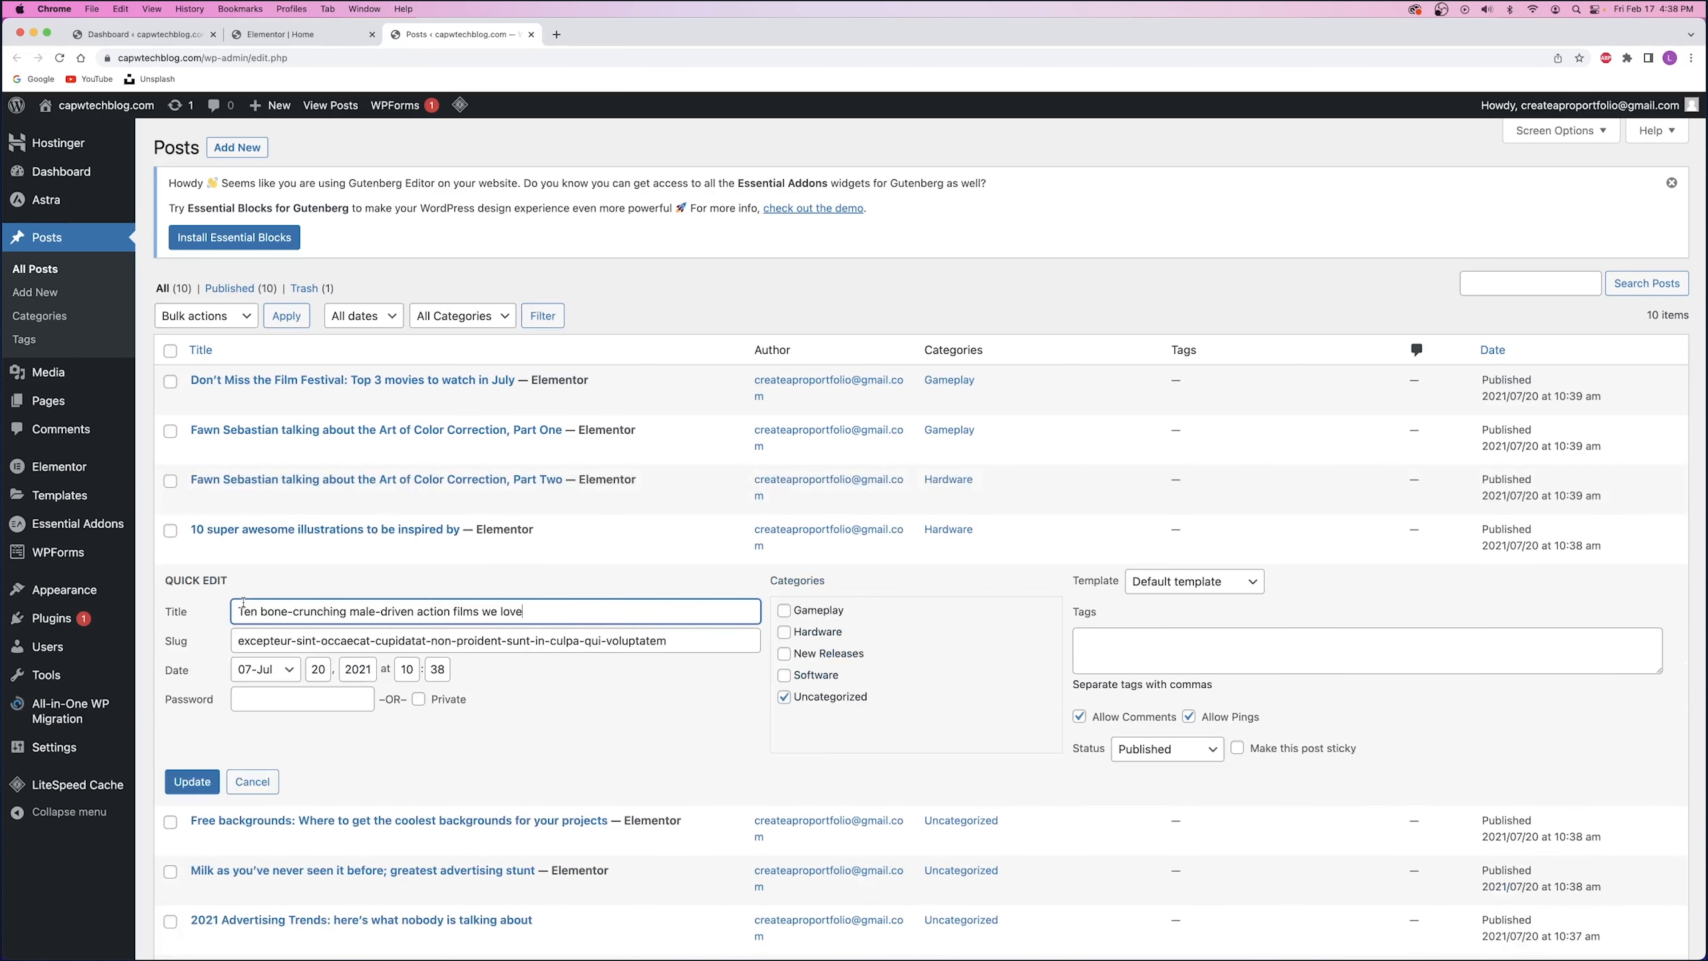
left_click(784, 652)
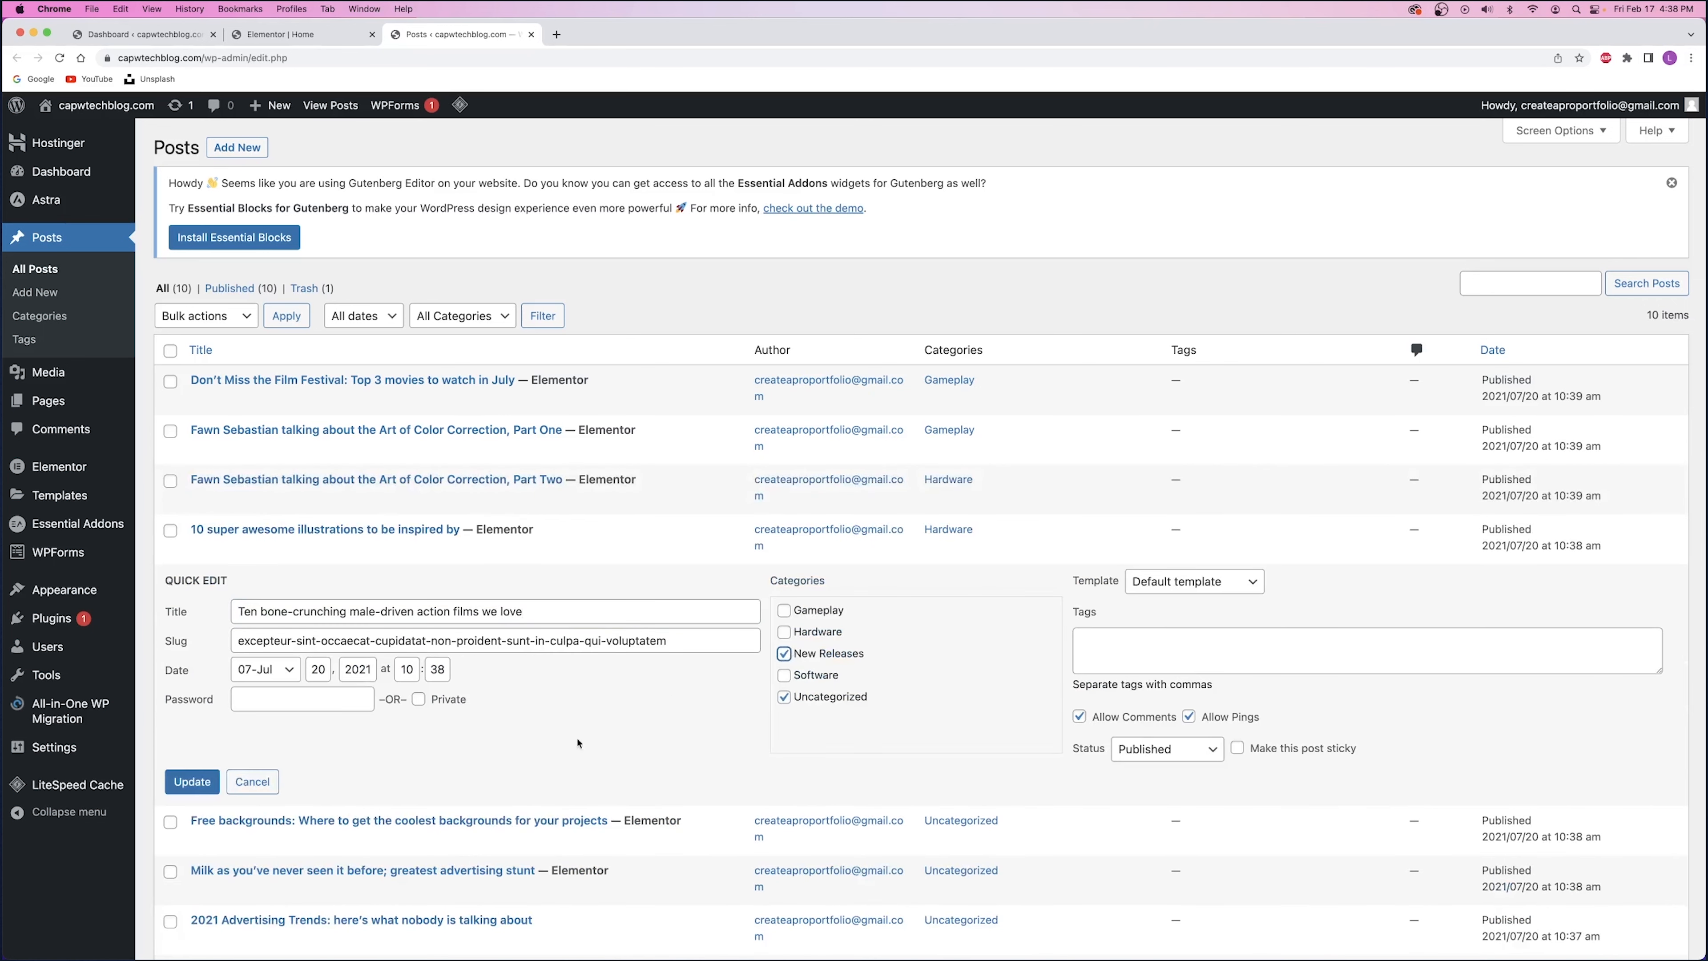
right_click(840, 702)
left_click(783, 697)
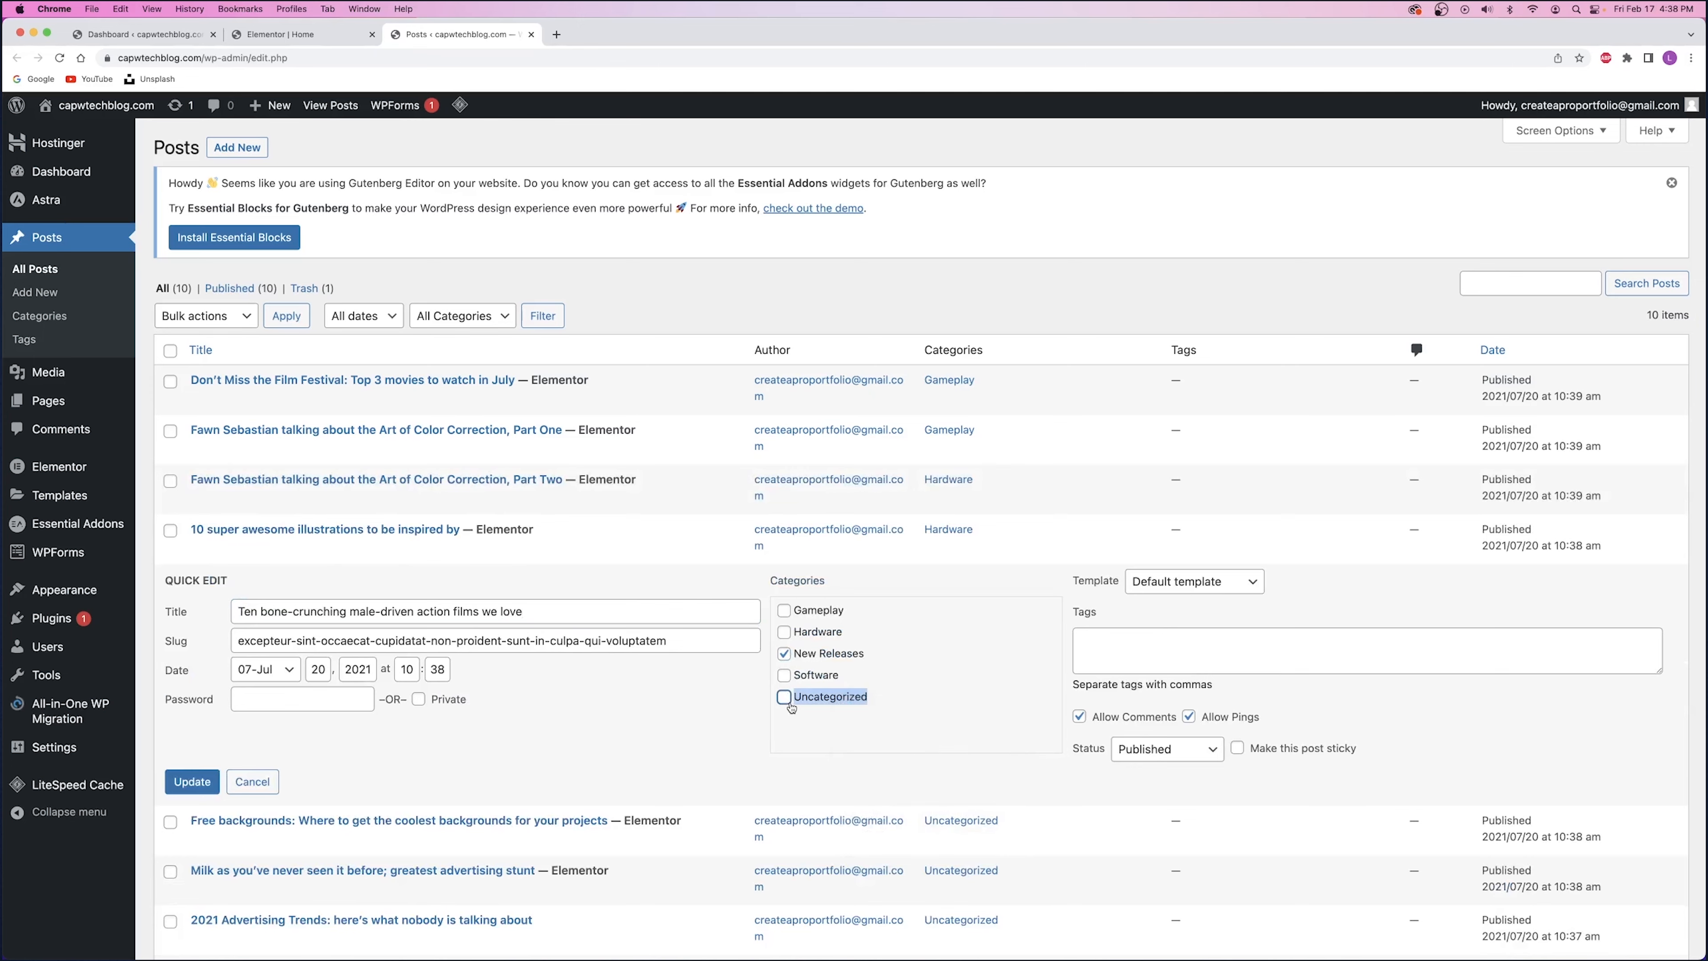
left_click(192, 781)
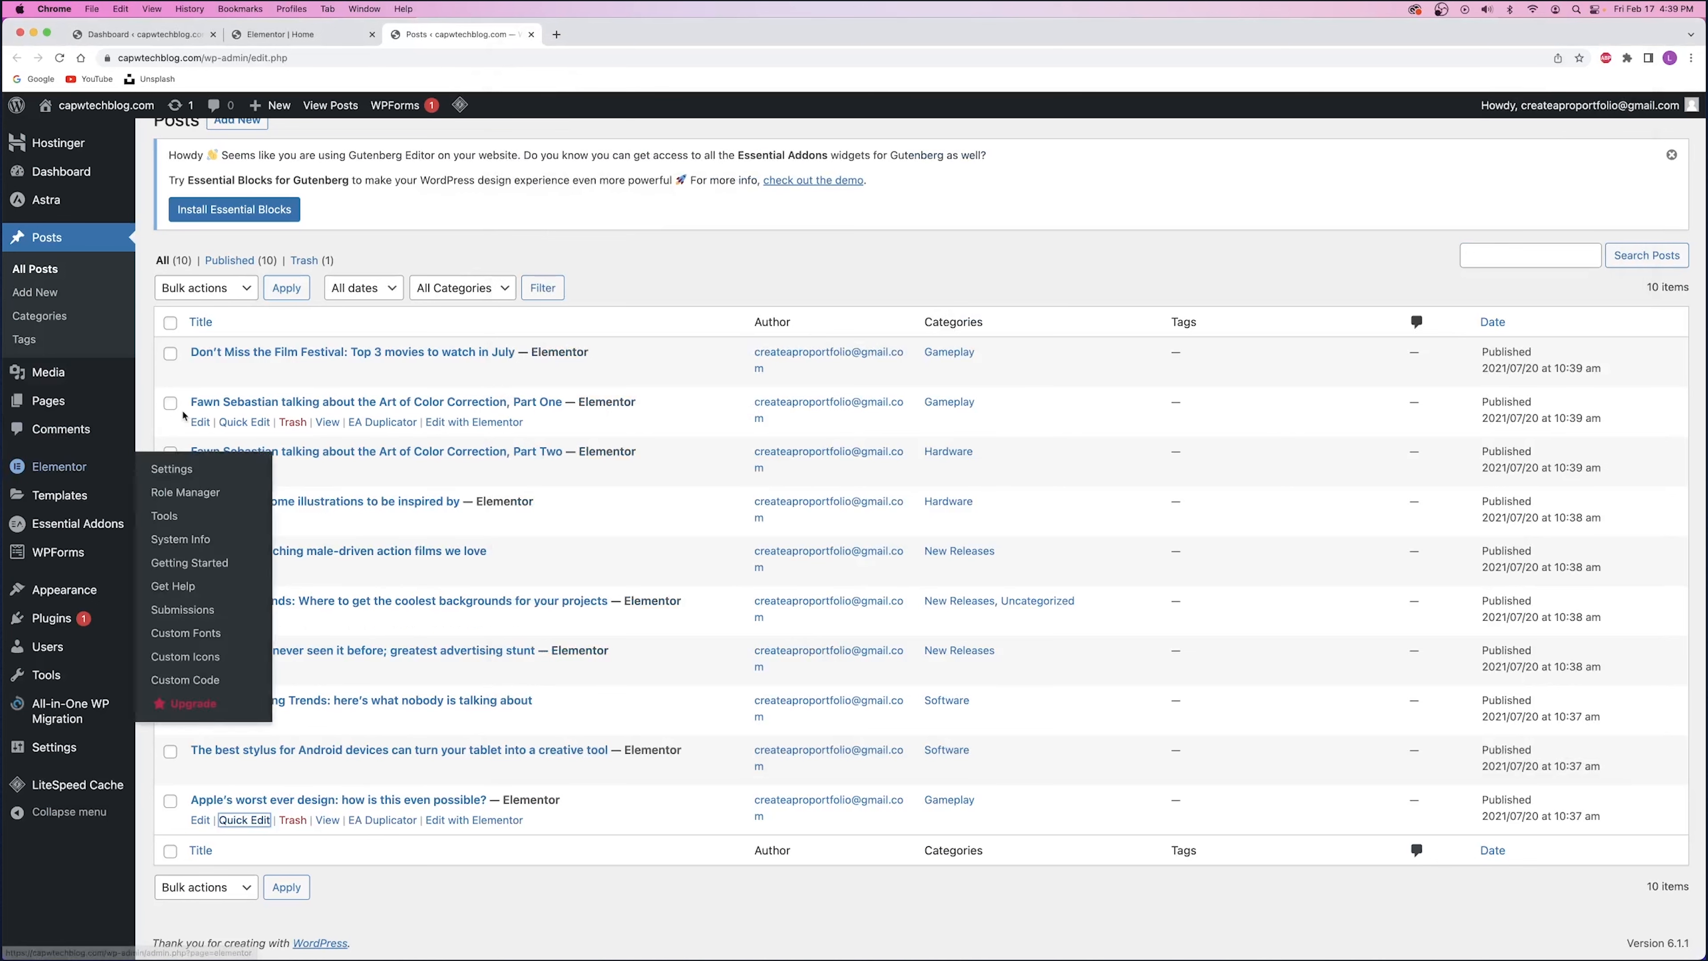
- Check the post categories list, view which posts remain in the Uncategorized archive, and return to the posts list
left_click(39, 316)
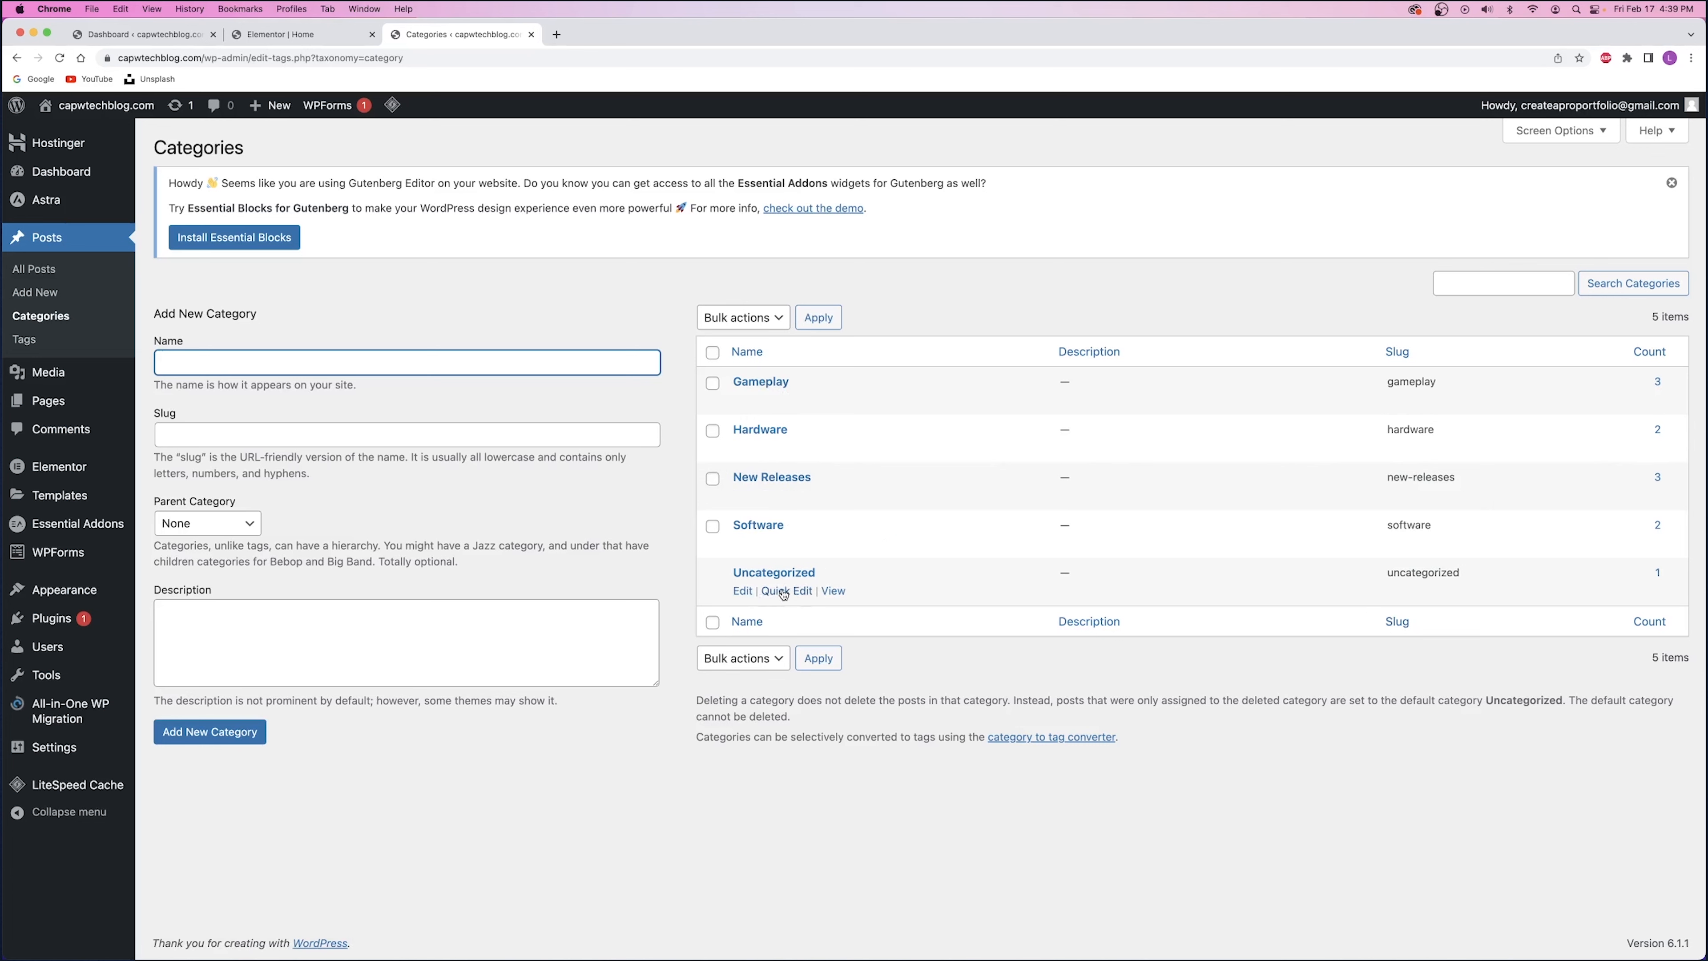
left_click(834, 592)
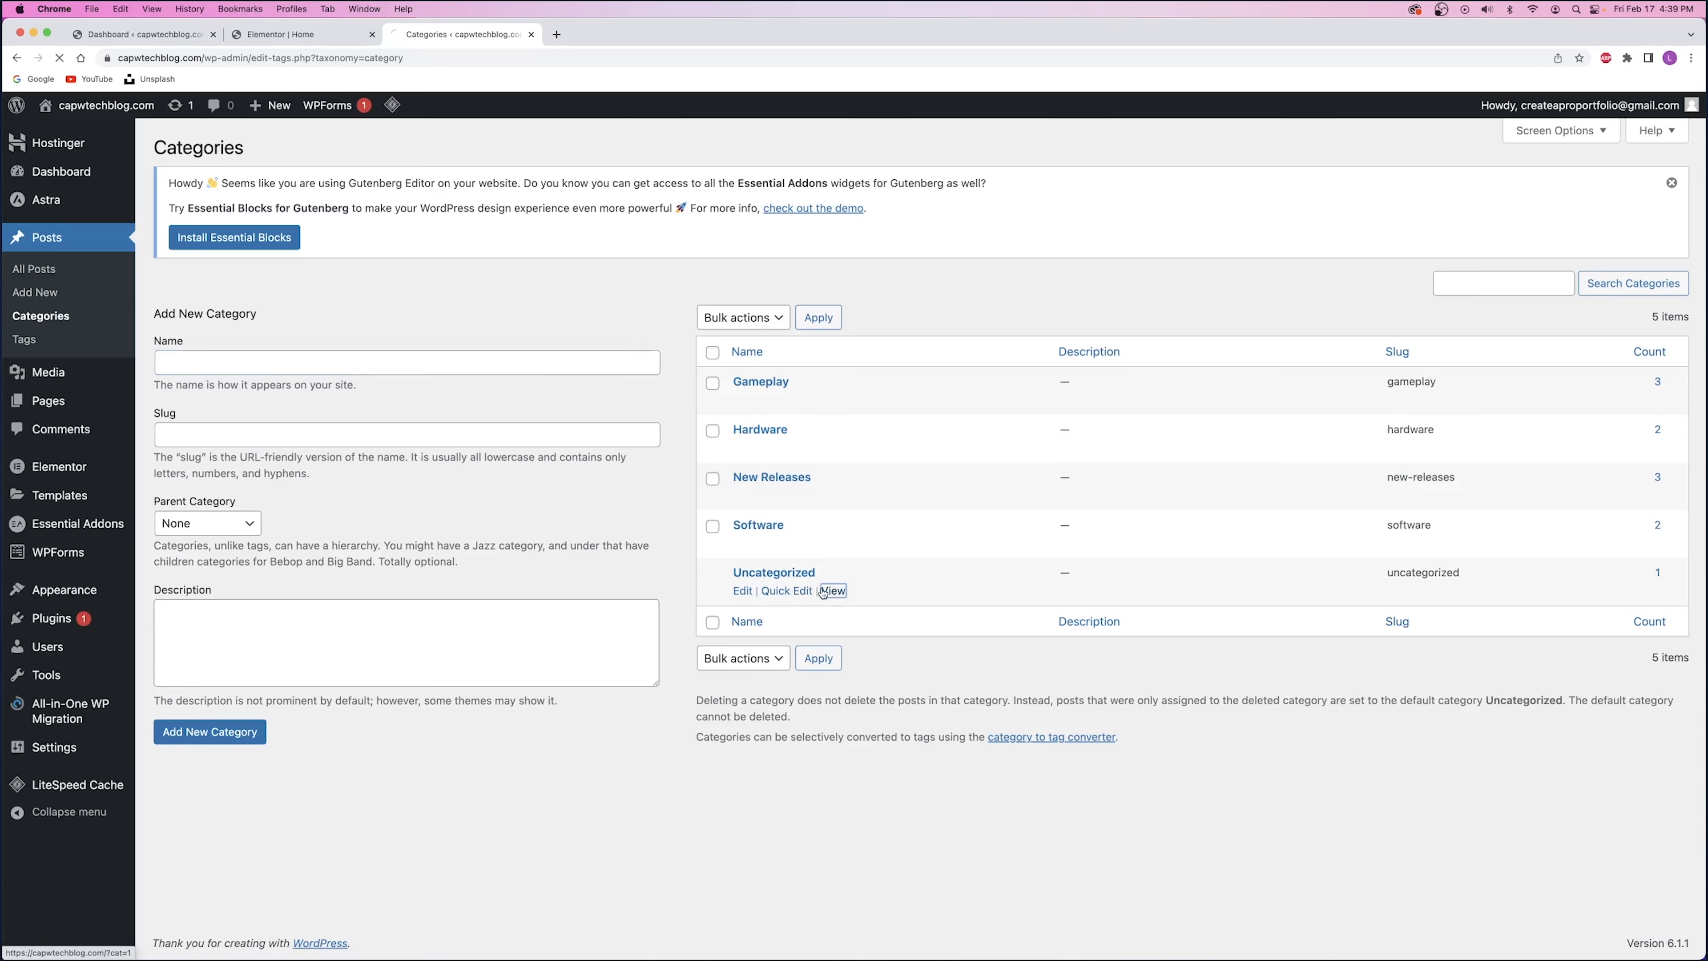
scroll(531, 781, "down", 4)
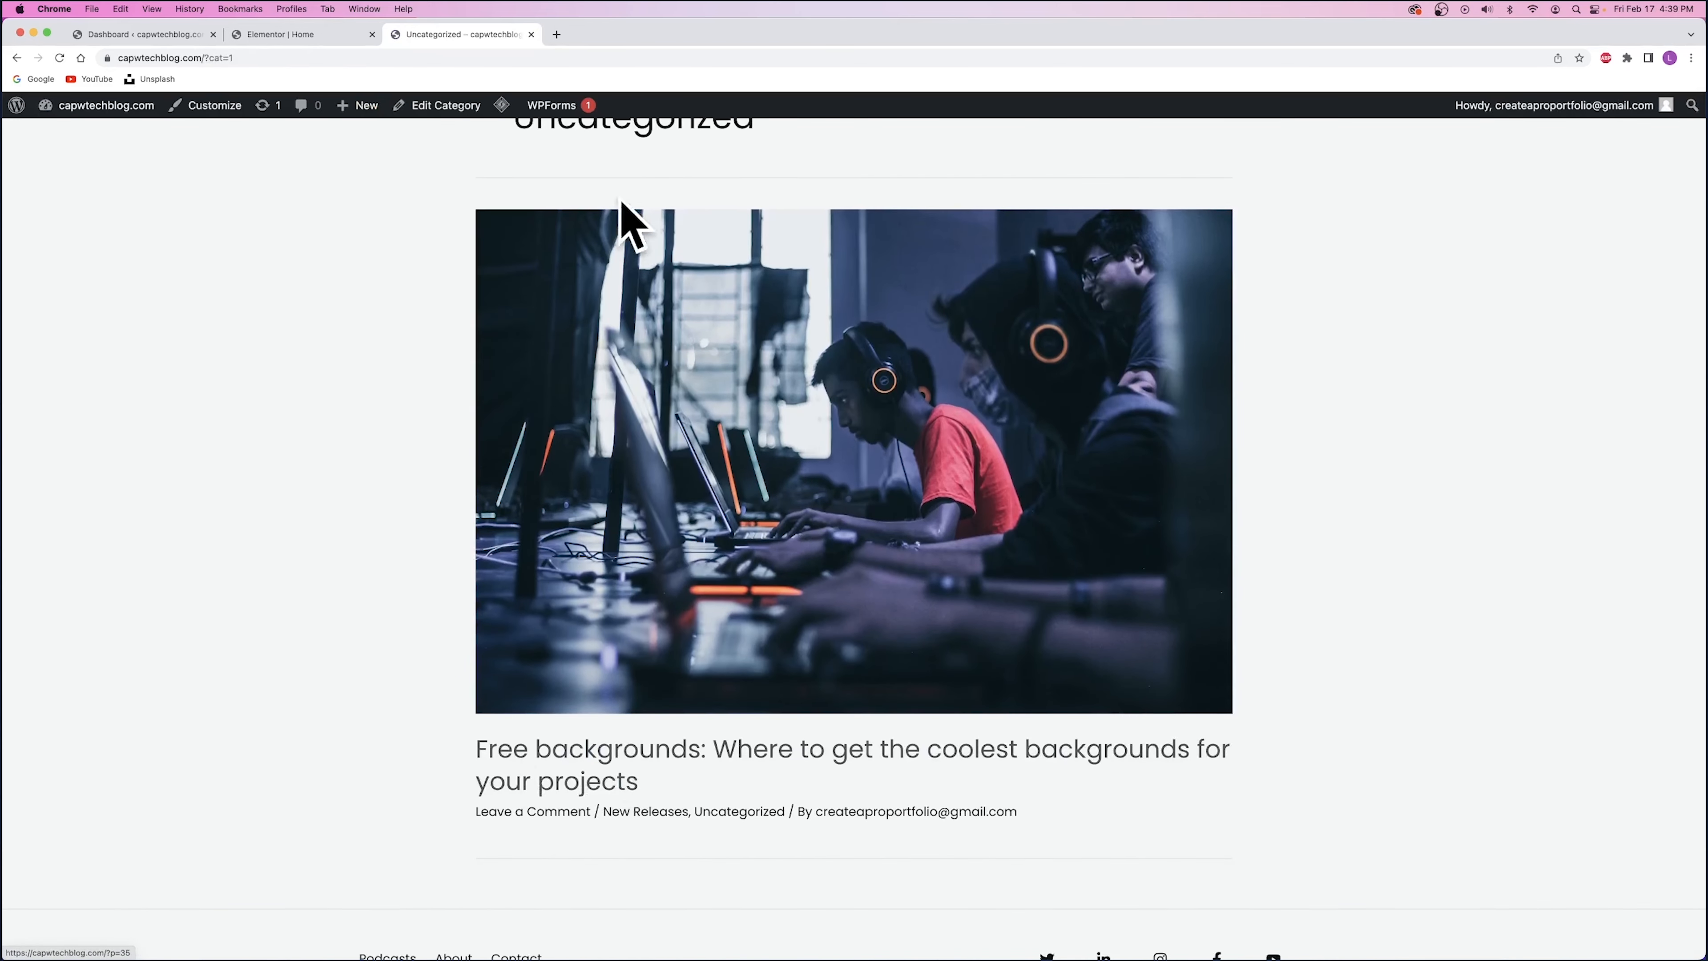
left_click(17, 58)
left_click(17, 59)
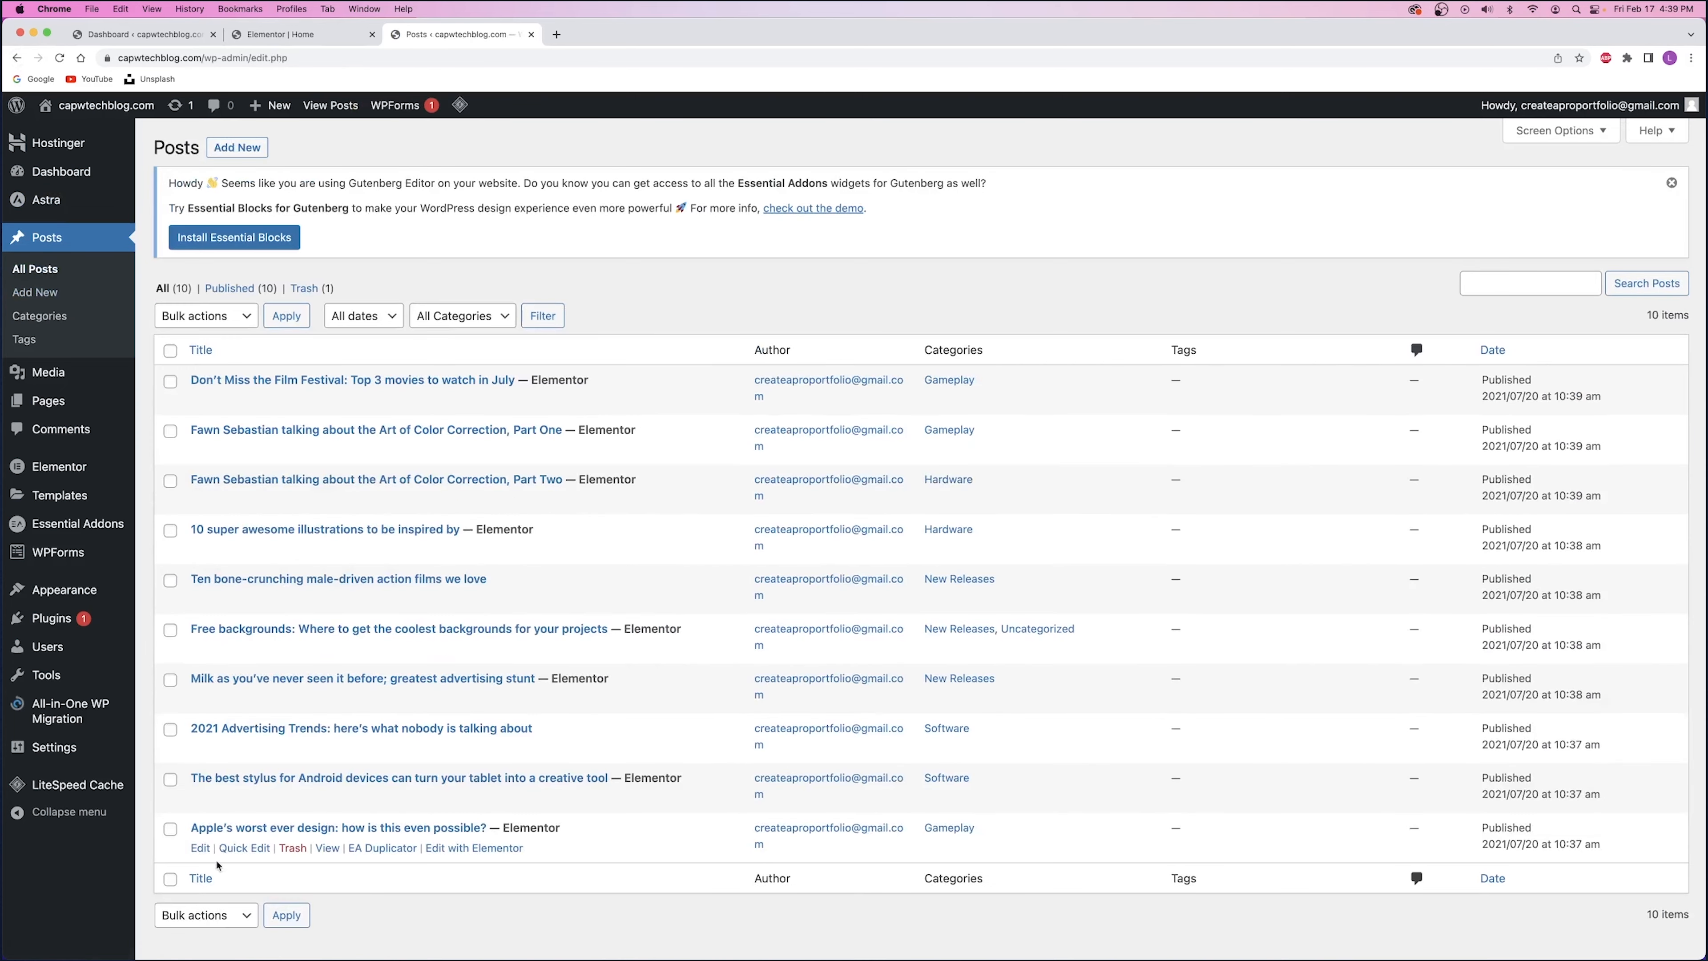
- Remove the Uncategorized category from the "Free backgrounds" post and save the change
left_click(253, 650)
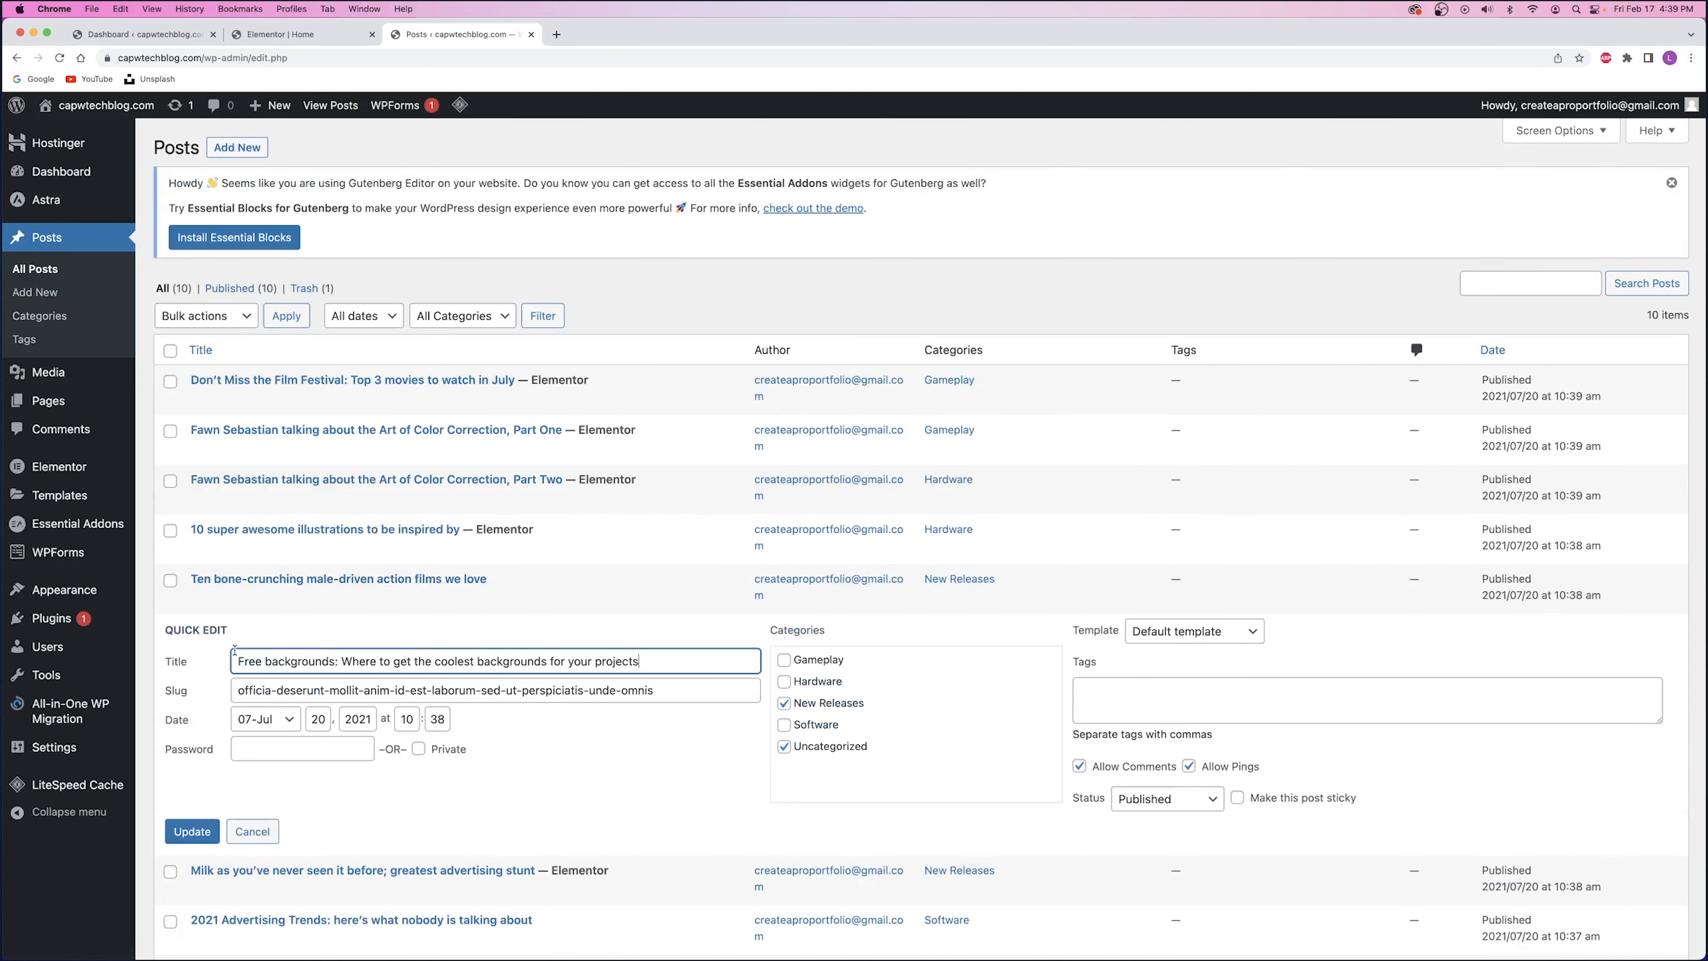
left_click(820, 749)
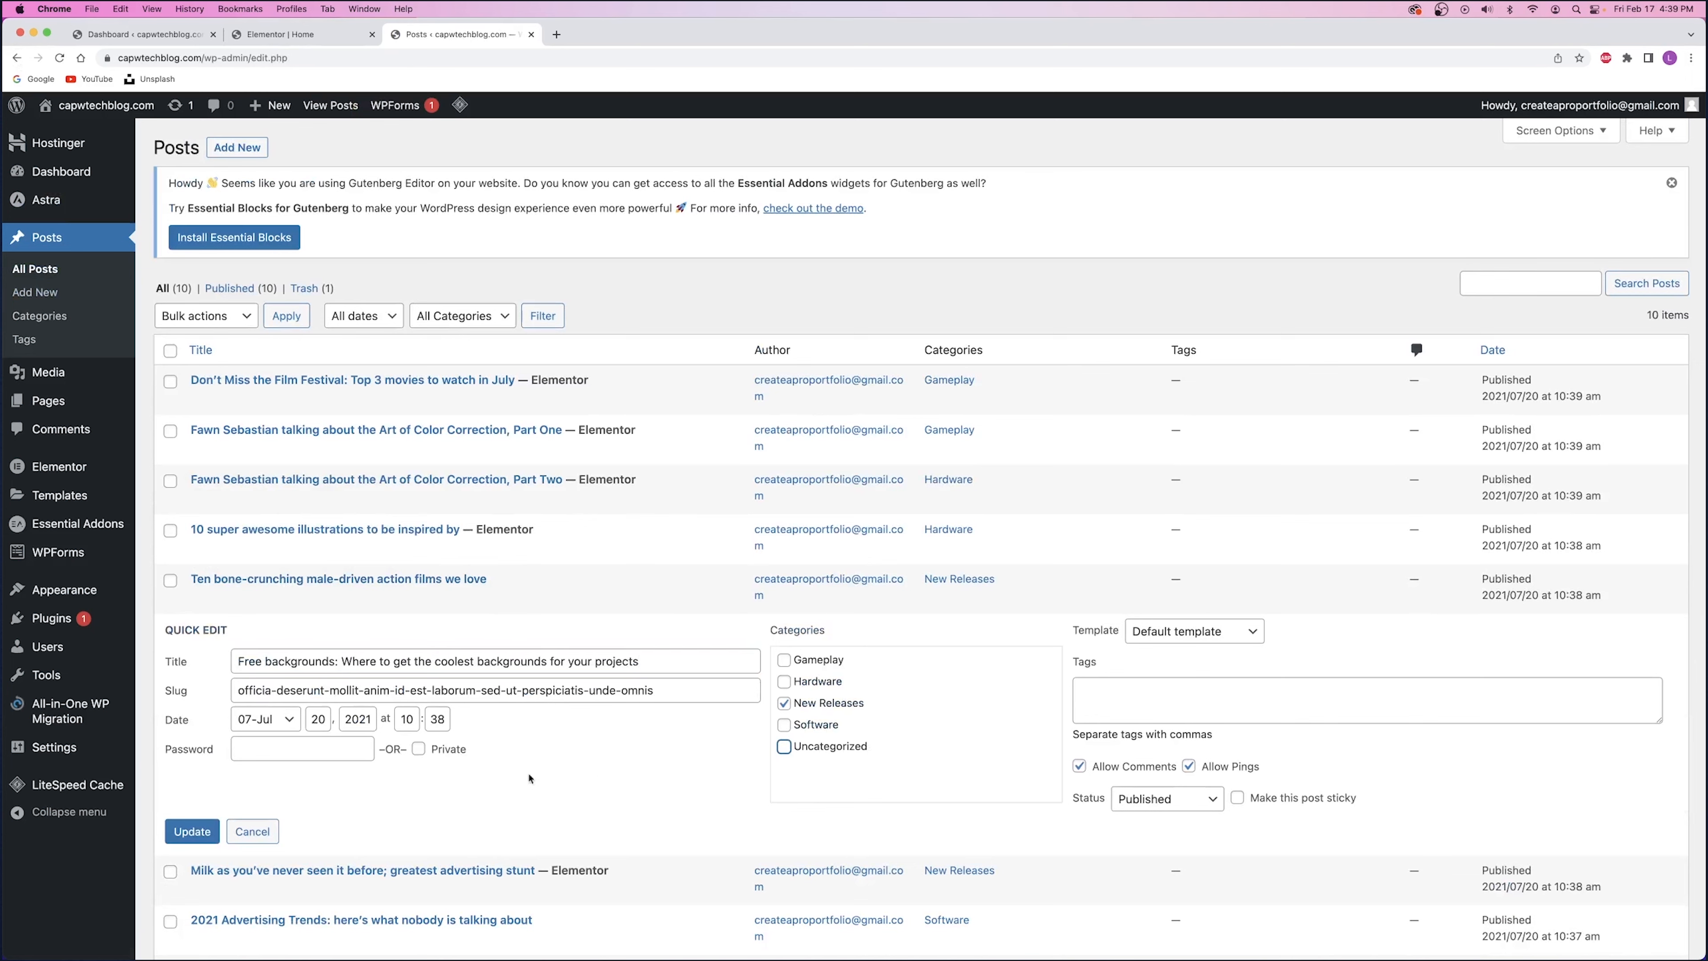
left_click(180, 838)
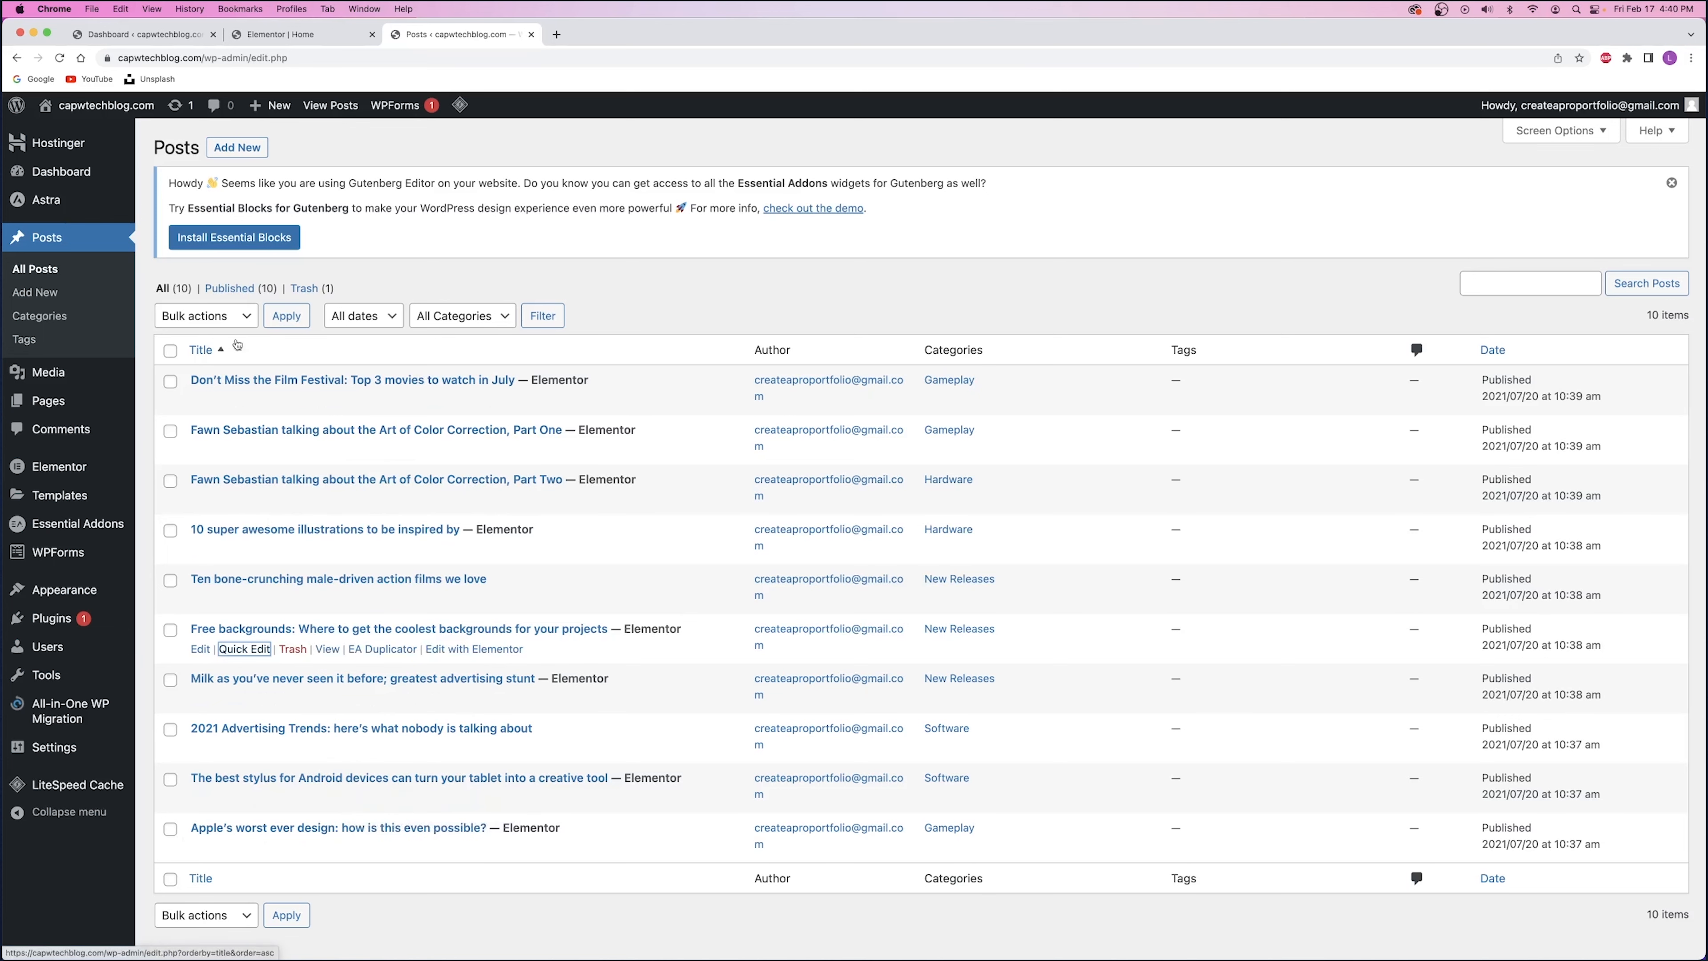
- Preview the homepage from the Elementor editor and follow the Read Gameplay Articles link to review the Gameplay archive
left_click(290, 40)
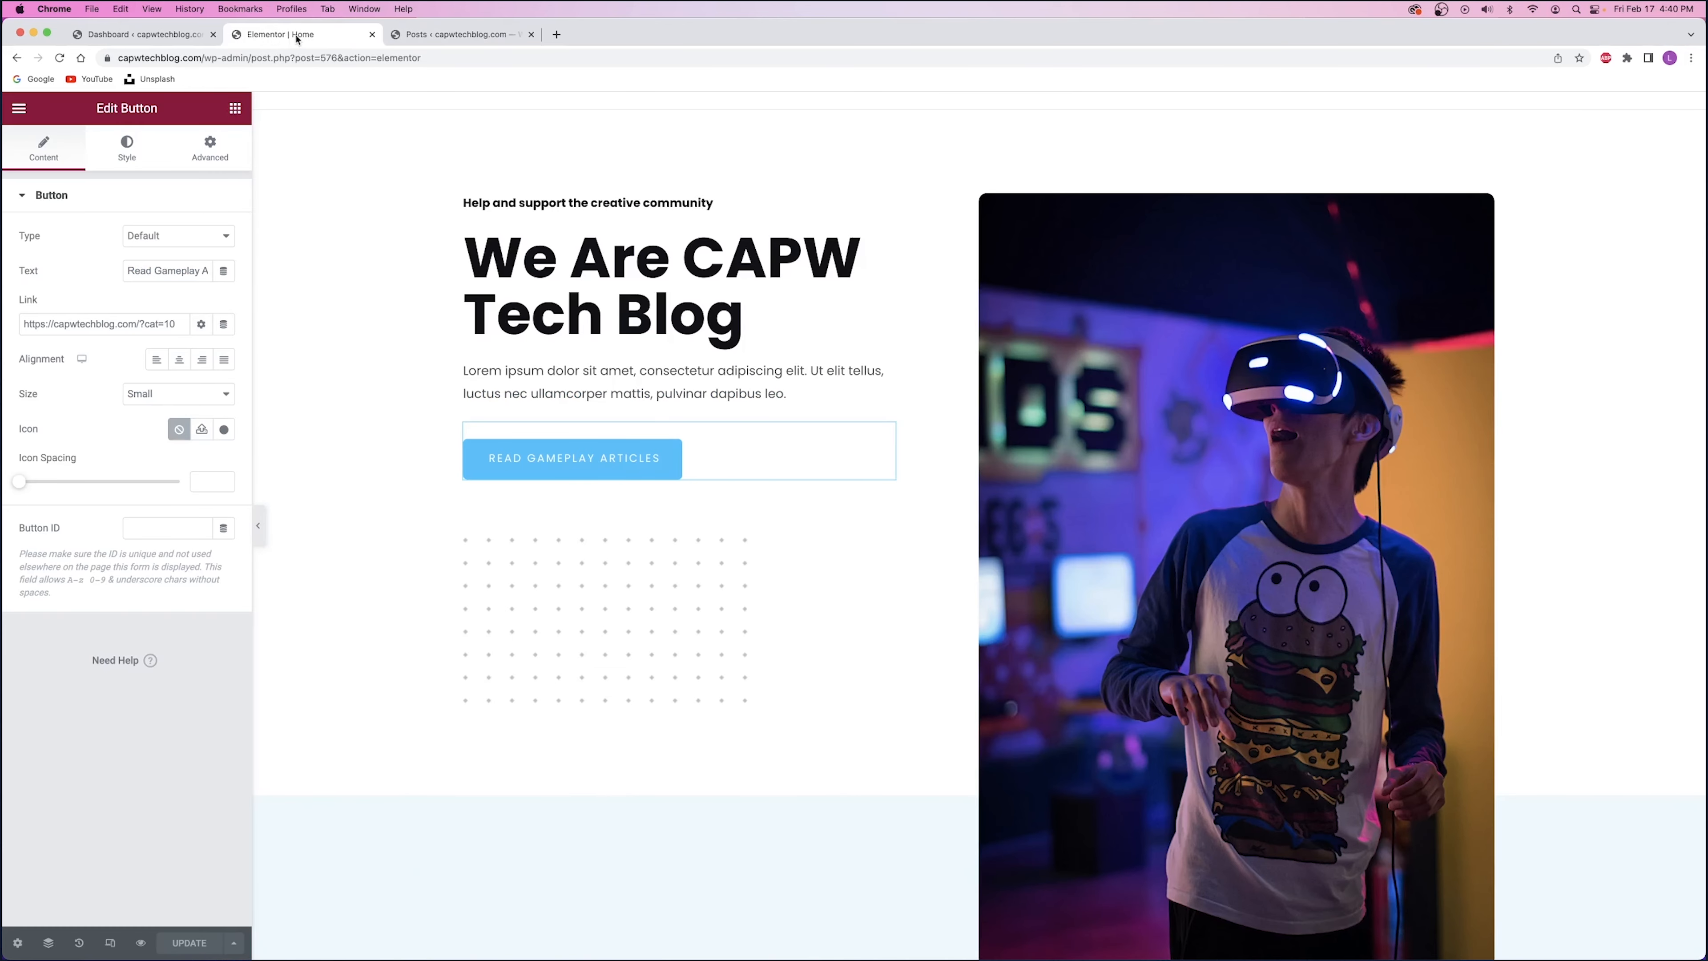
left_click(141, 943)
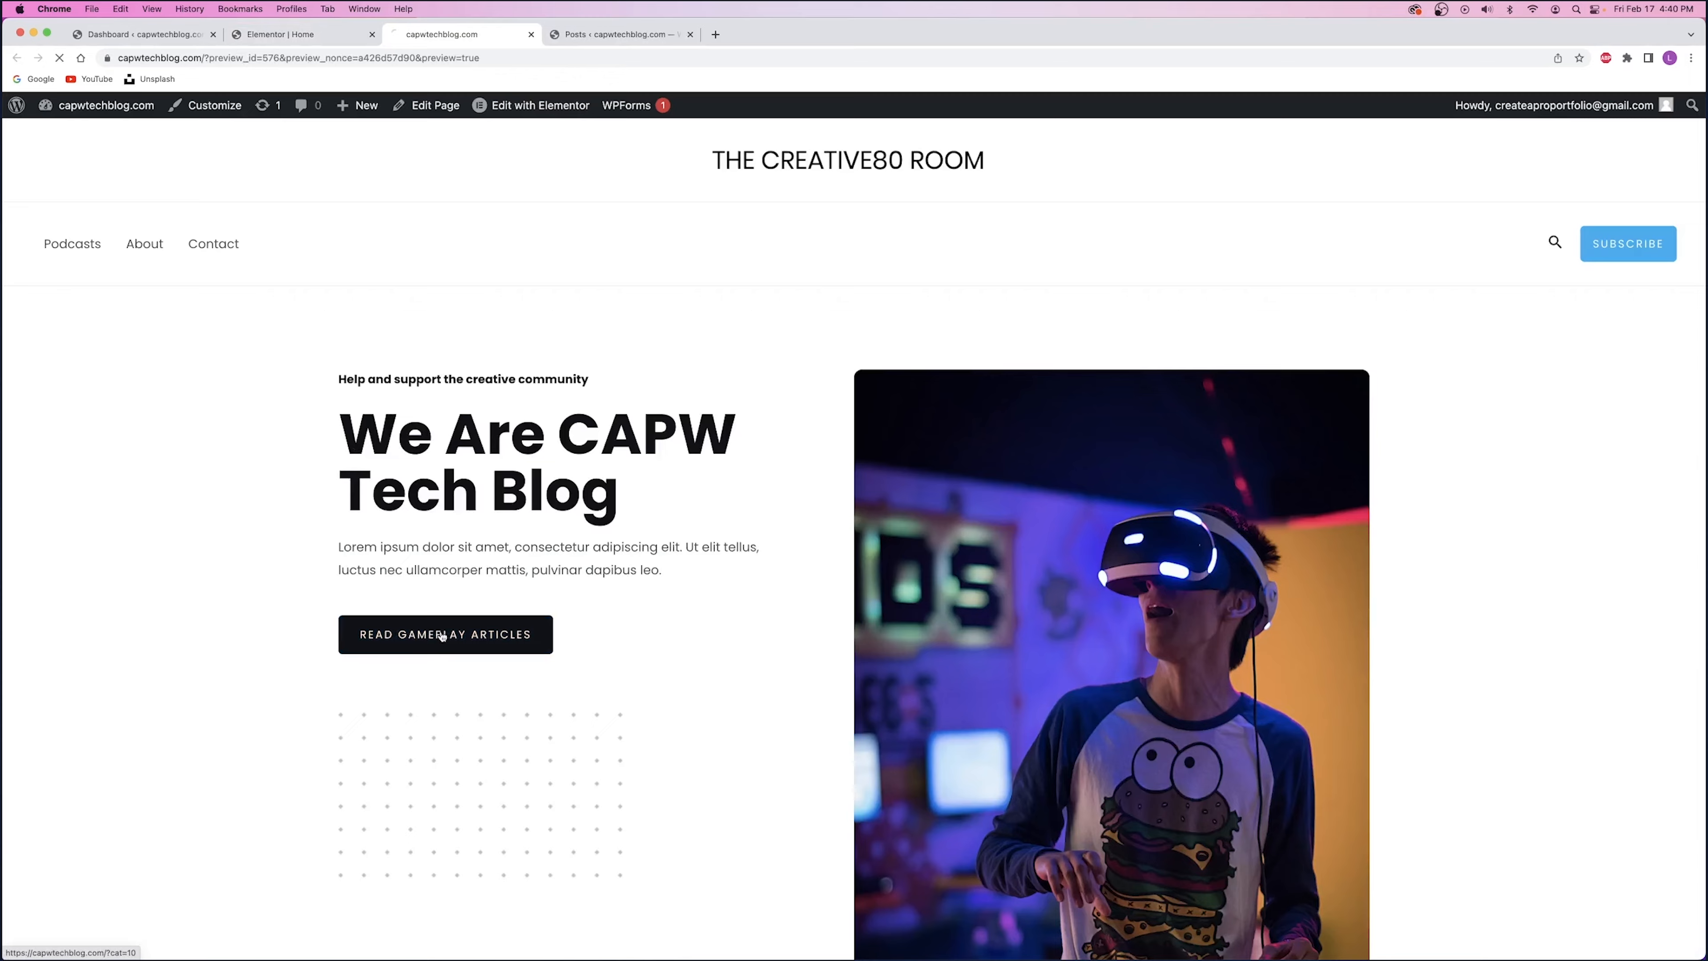
left_click(445, 637)
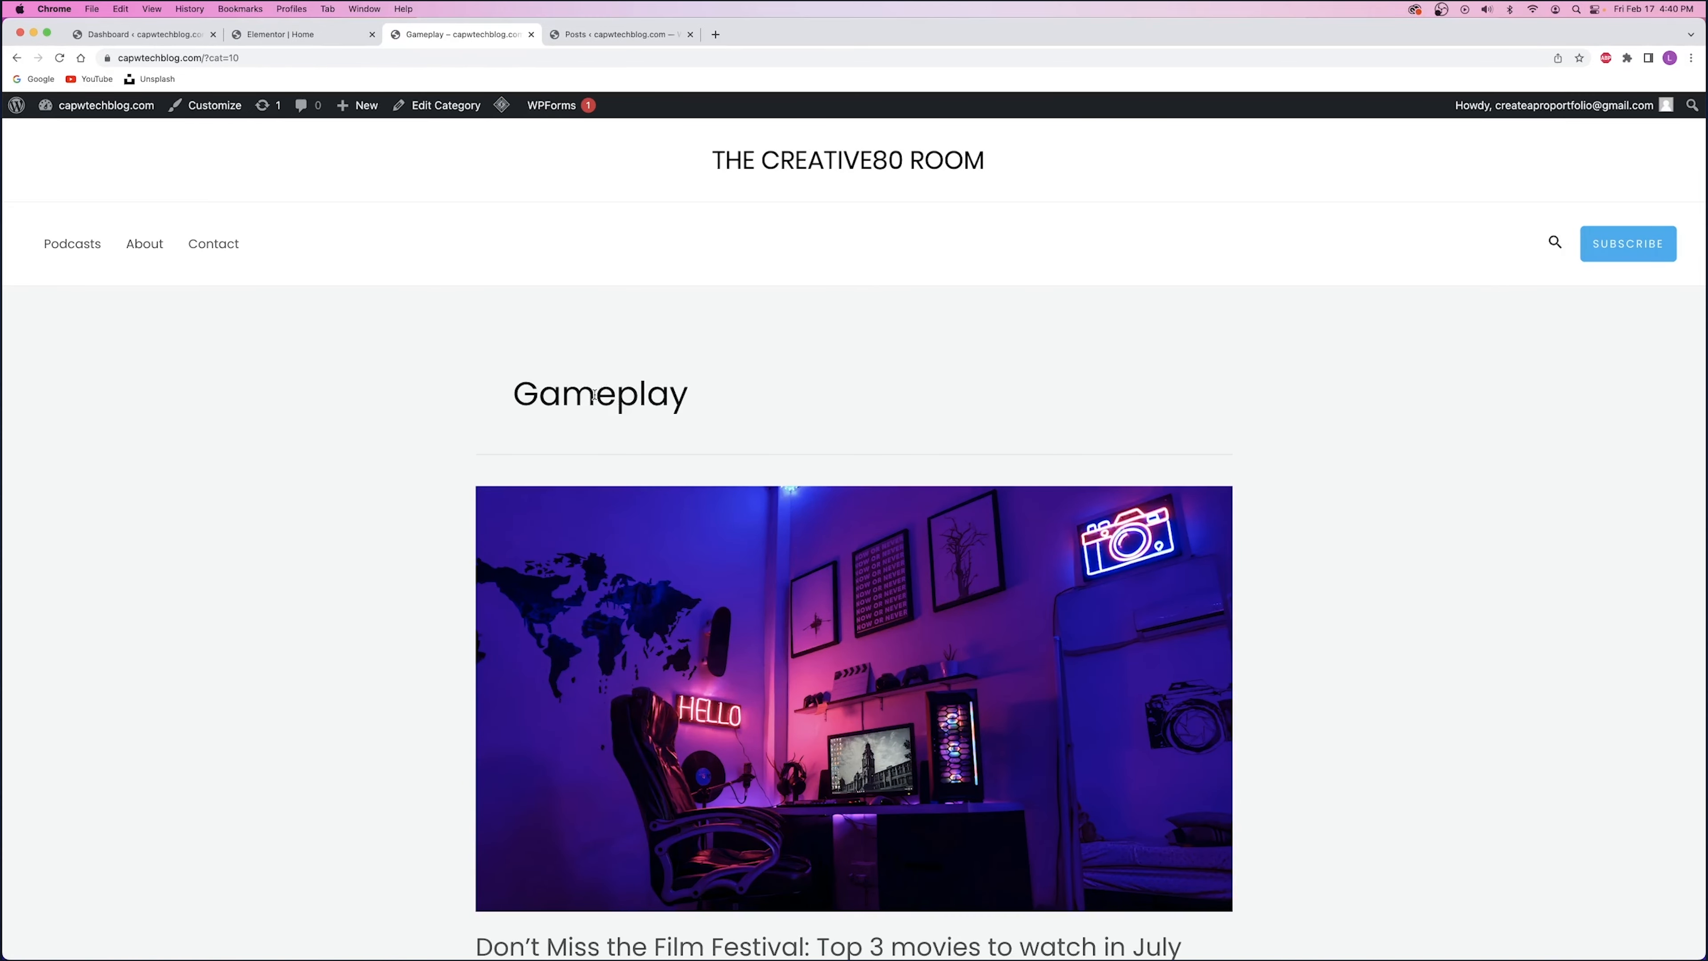
scroll(594, 395, "down", 15)
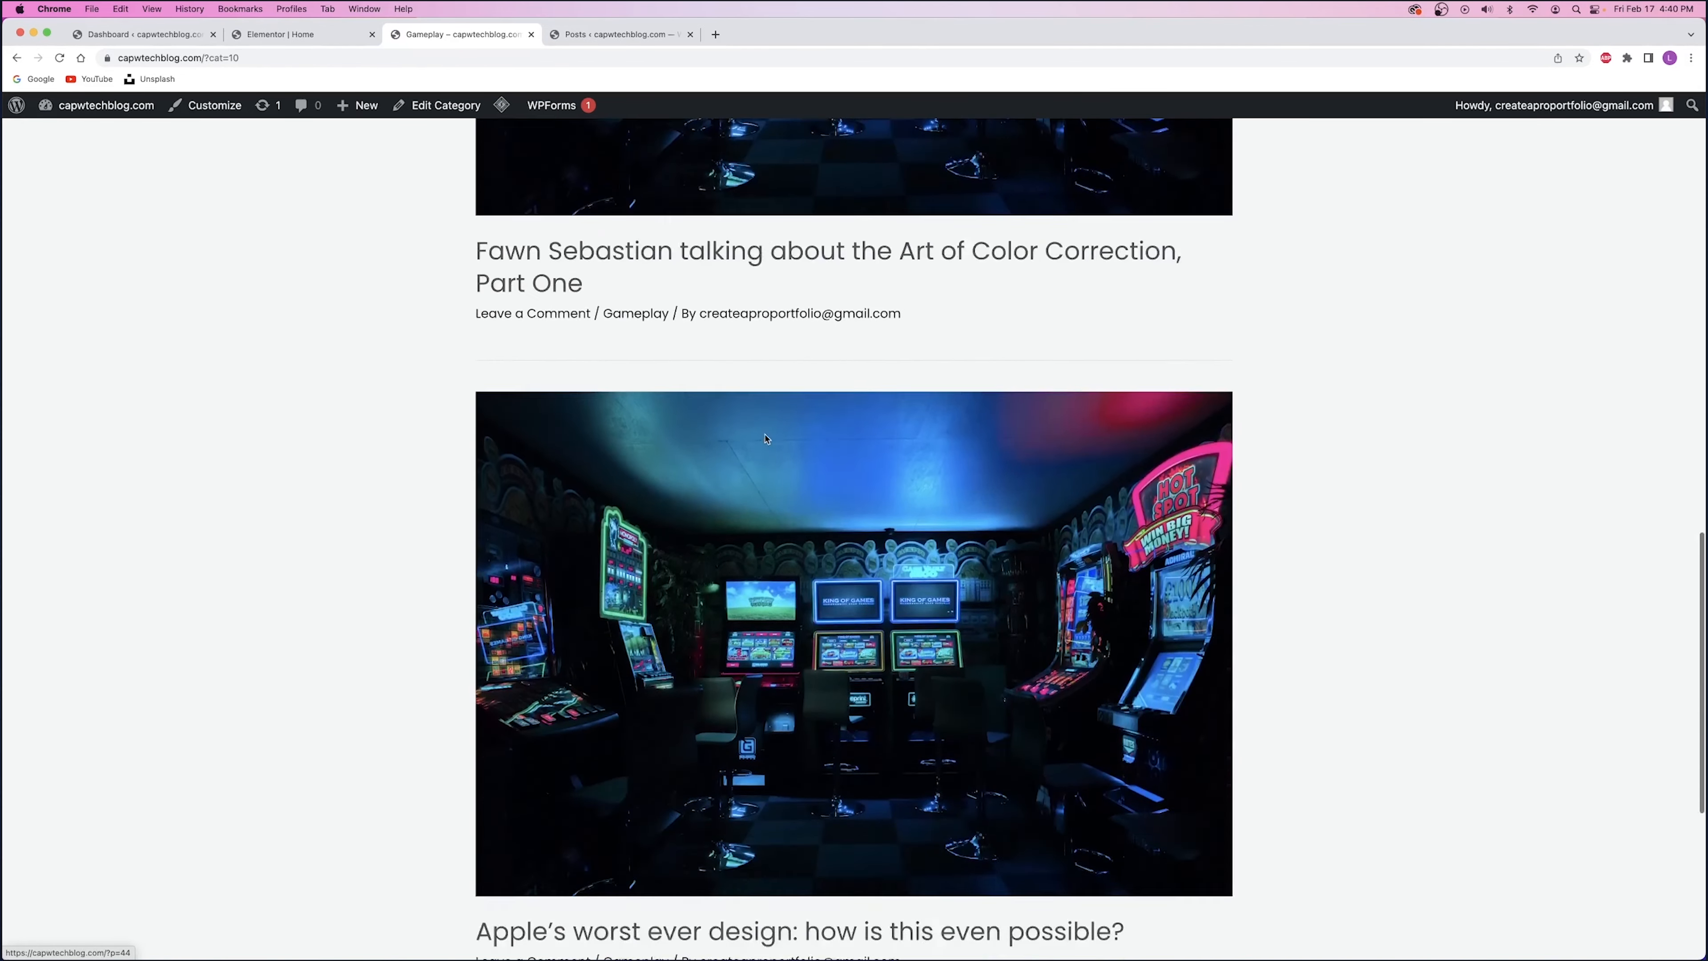
scroll(765, 439, "down", 5)
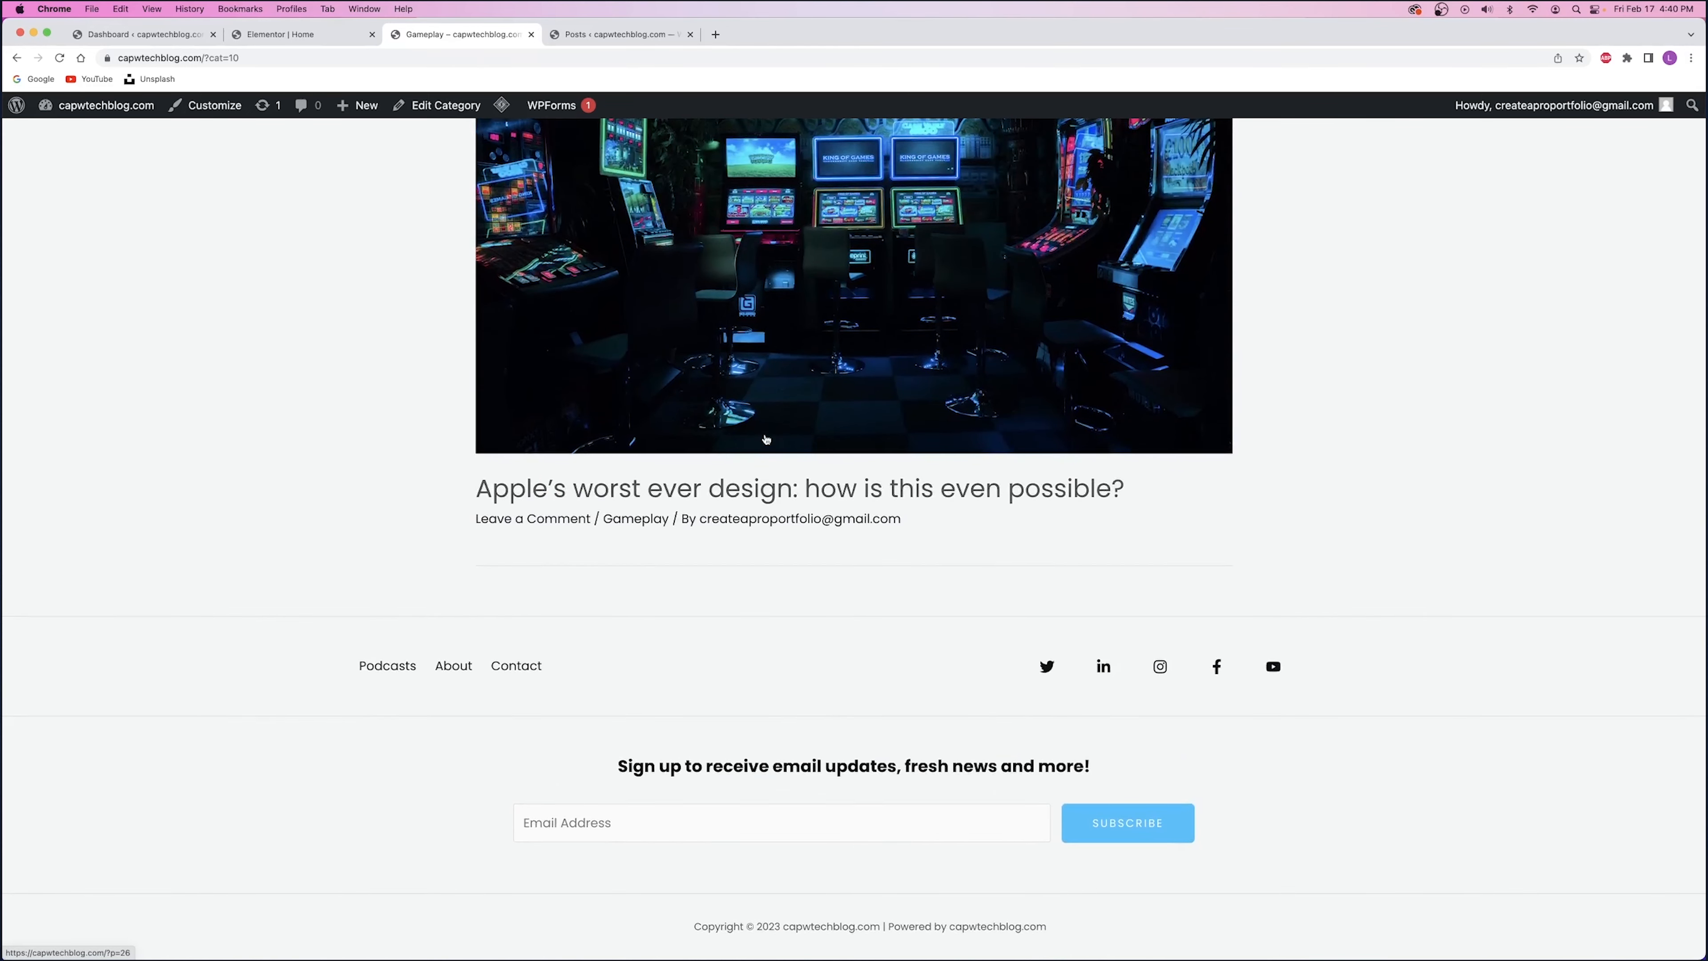
scroll(765, 439, "up", 20)
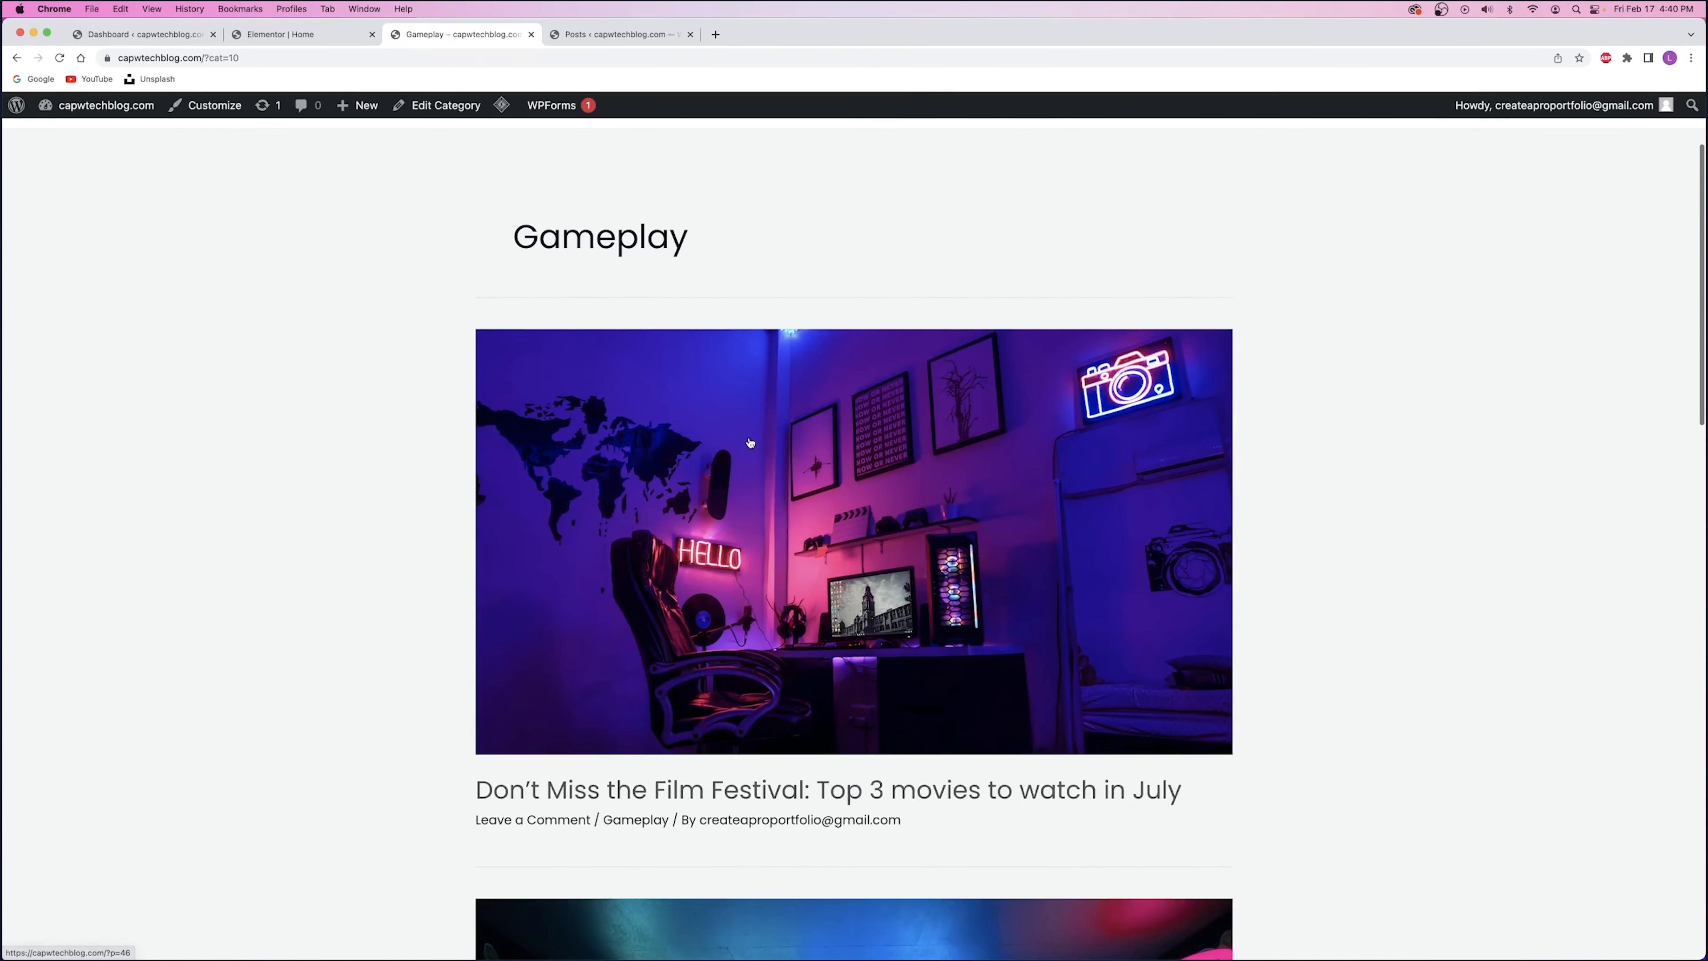
- Open the "Don't Miss the Film Festival" post from the archive and review its content and related posts
left_click(748, 441)
scroll(836, 433, "down", 18)
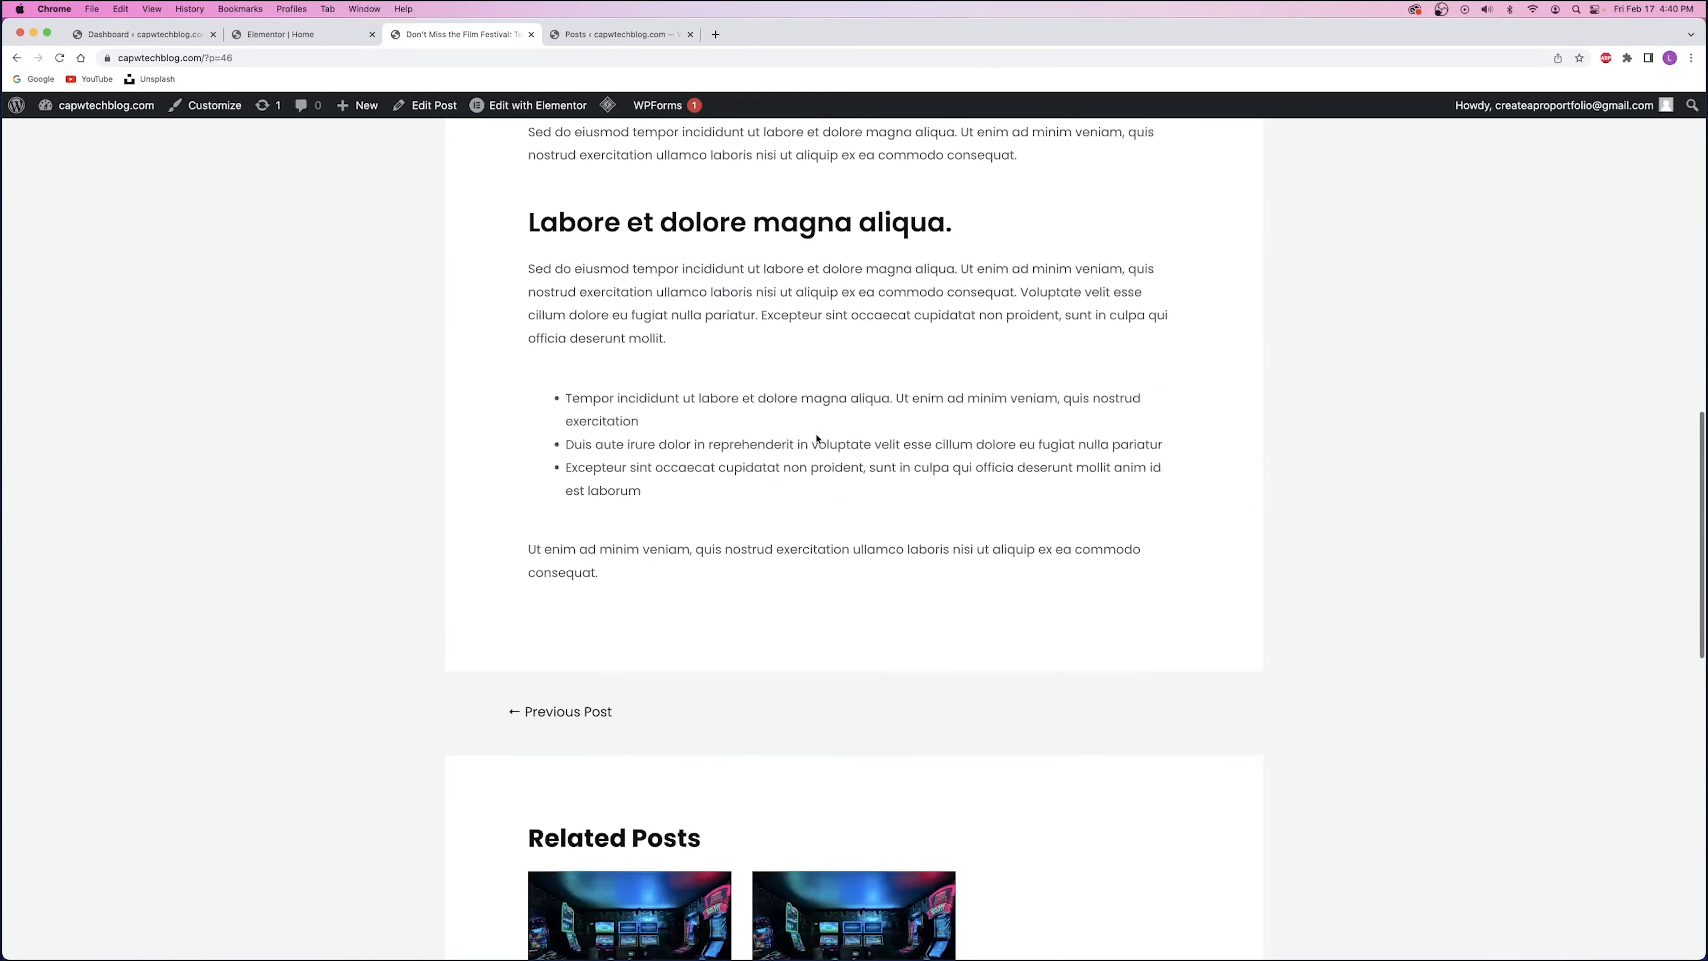
scroll(816, 434, "up", 18)
scroll(816, 434, "down", 15)
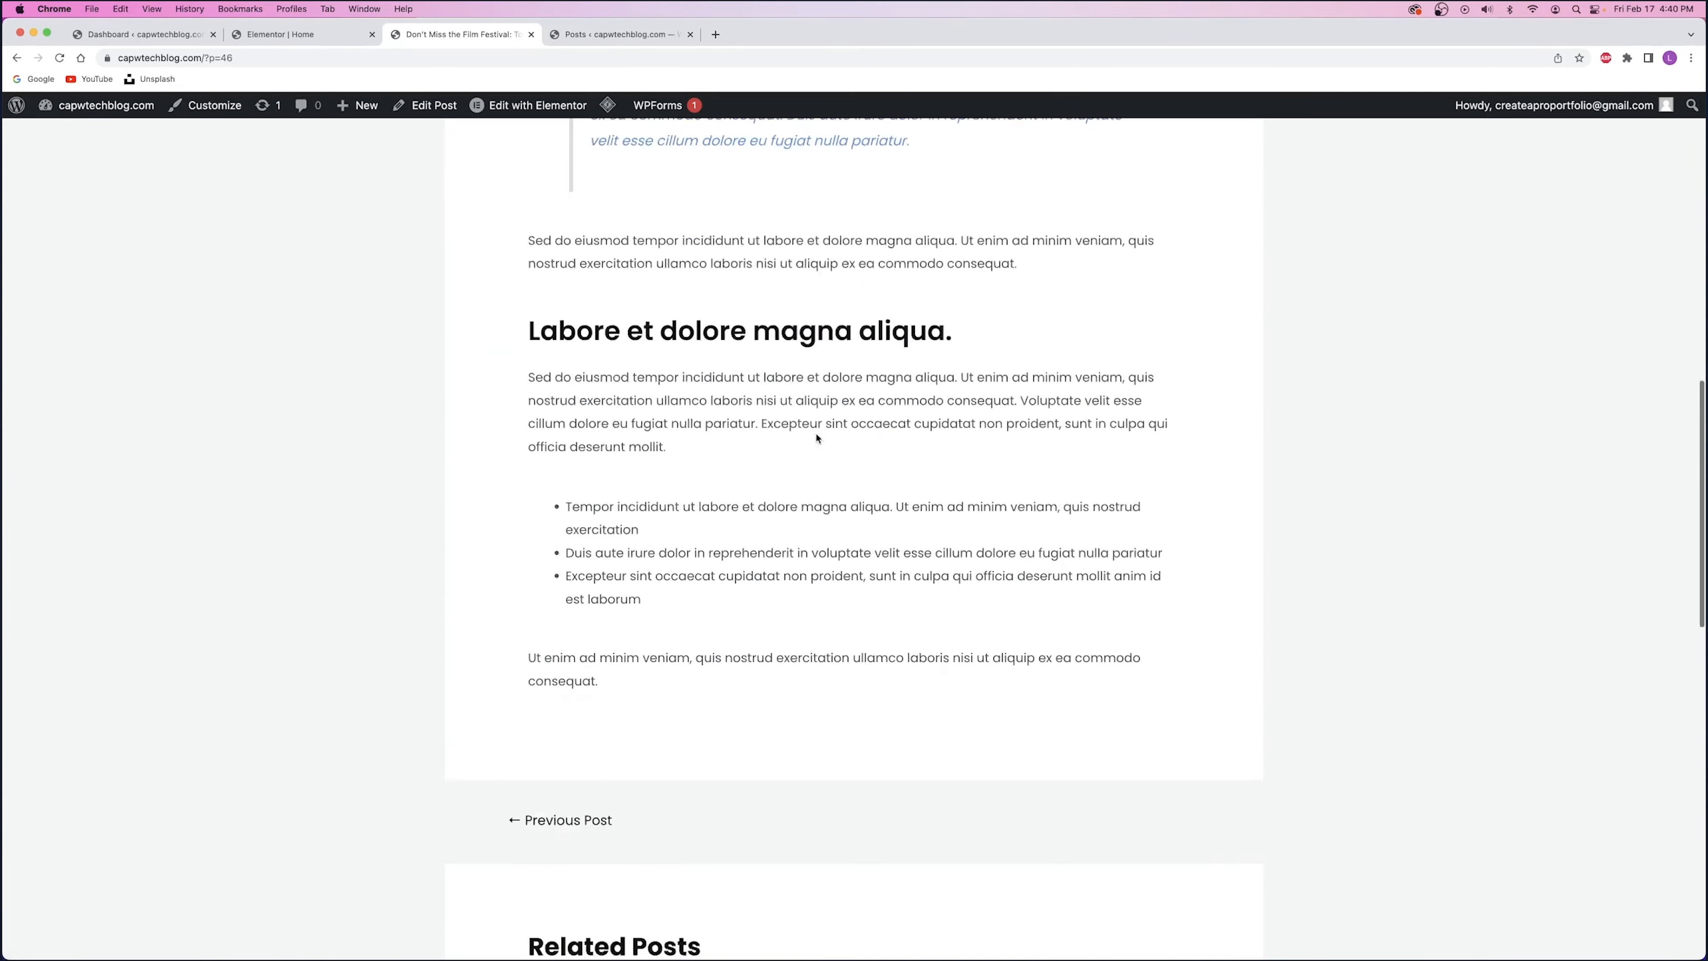
scroll(817, 441, "down", 4)
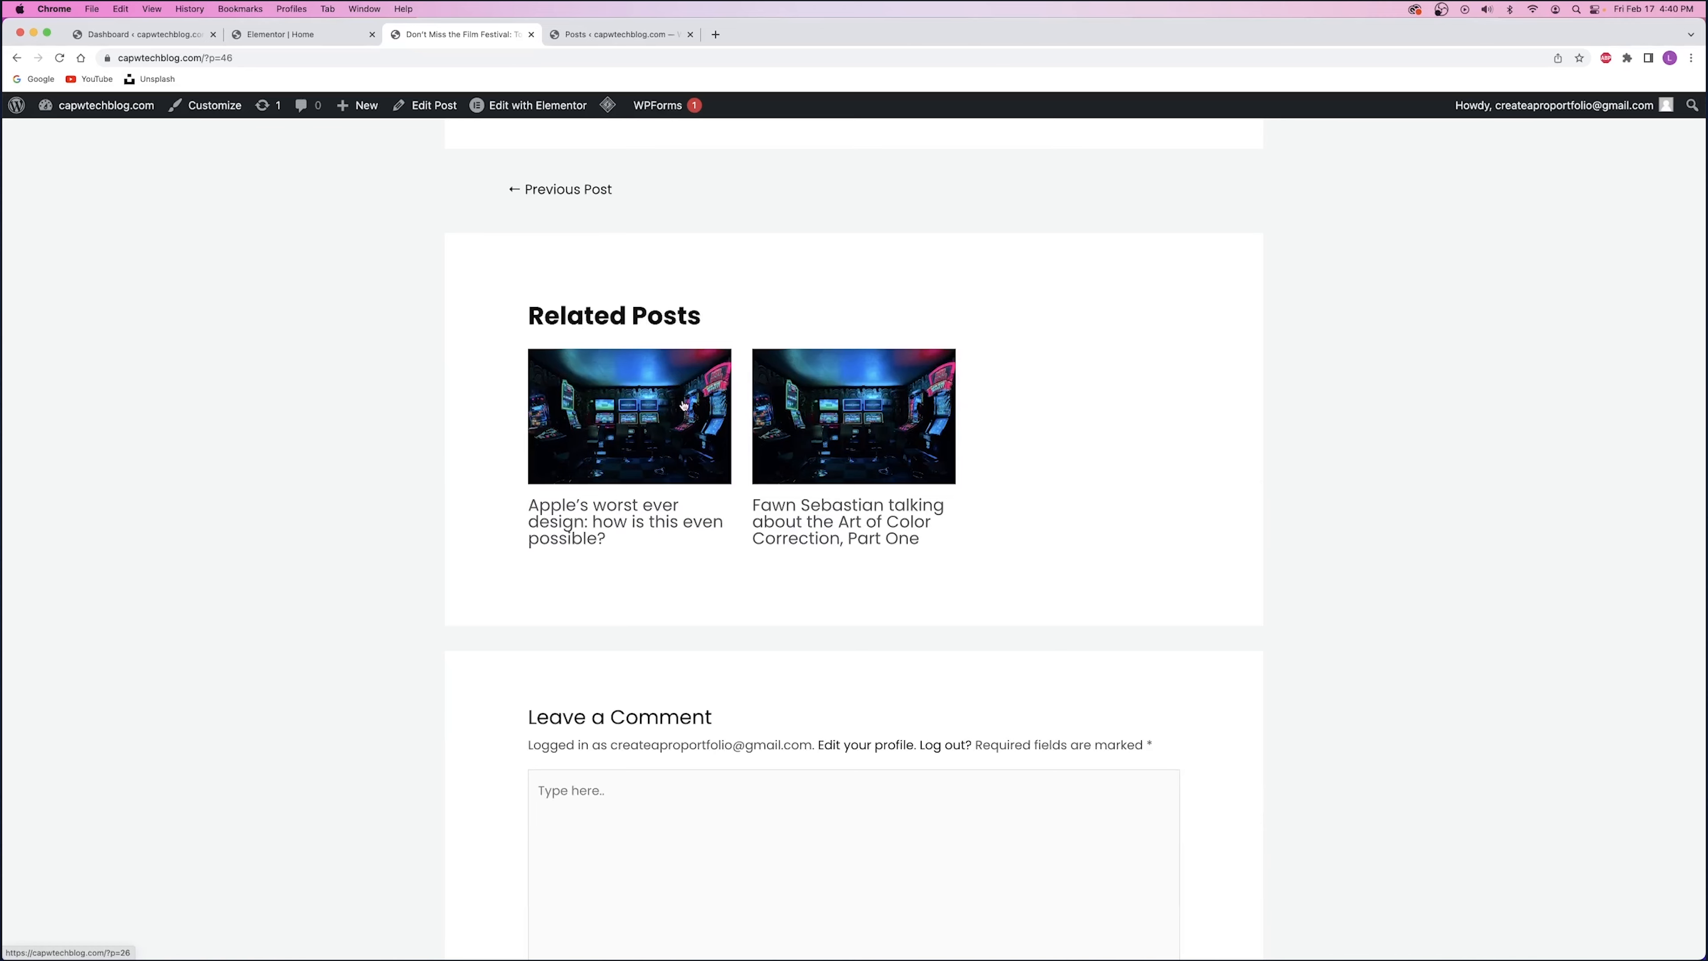
scroll(690, 426, "up", 20)
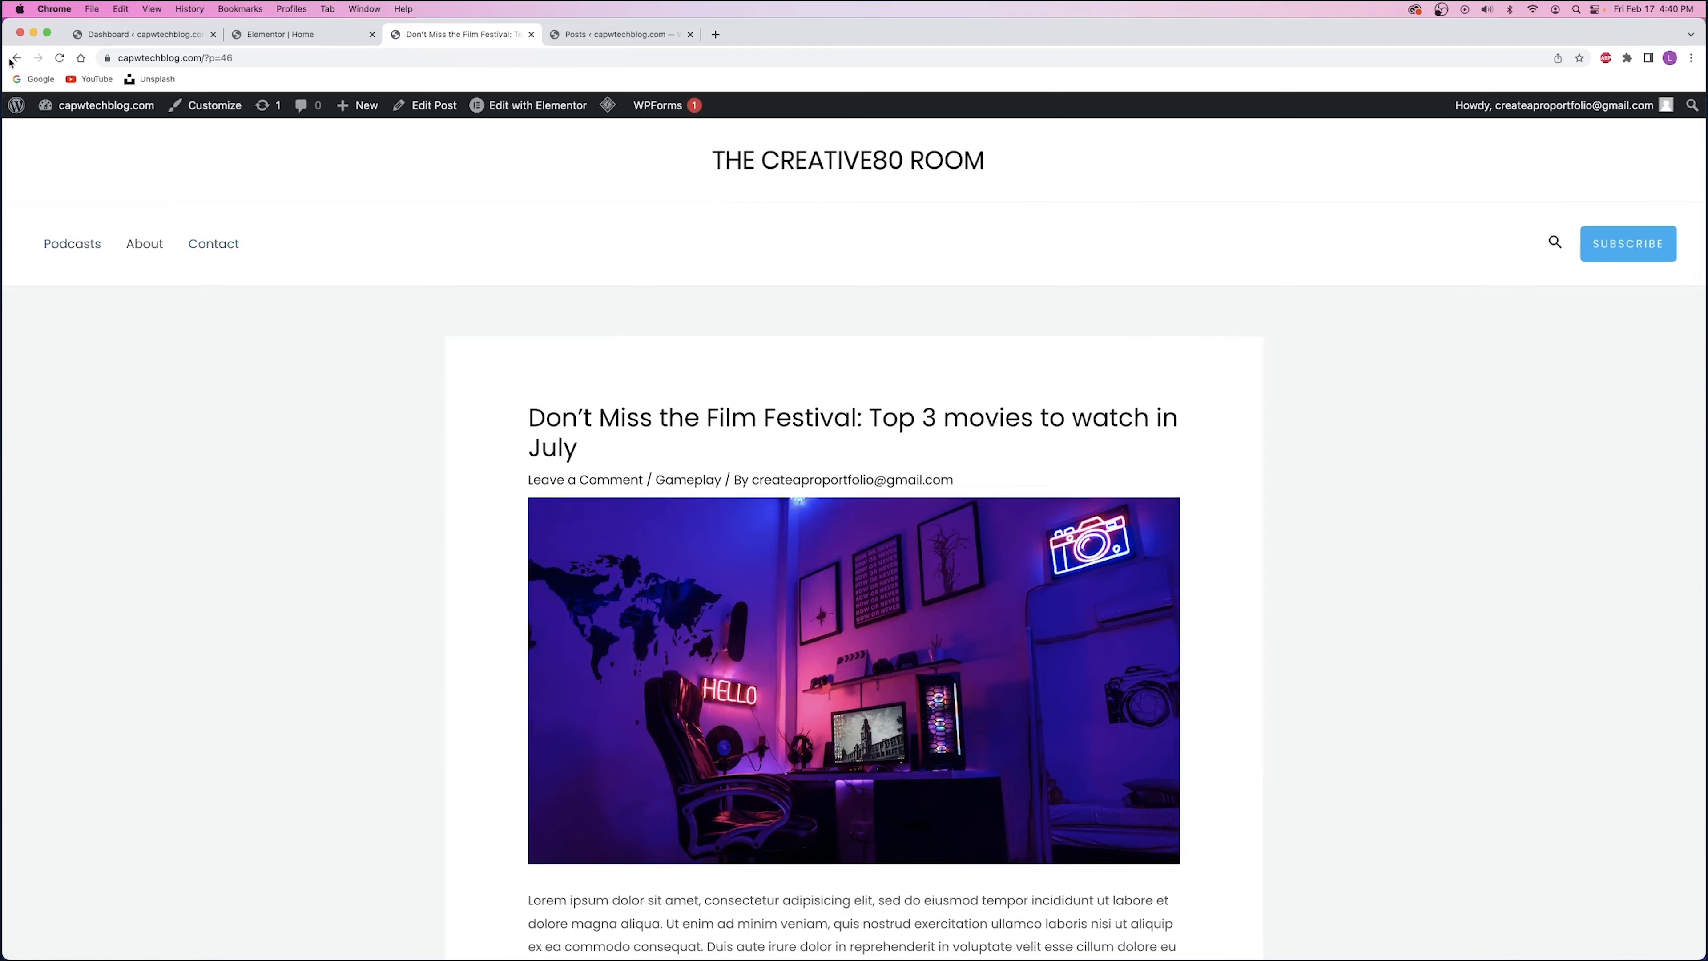
- Return to the Gameplay archive and look through its listed posts
left_click(688, 479)
scroll(794, 673, "down", 6)
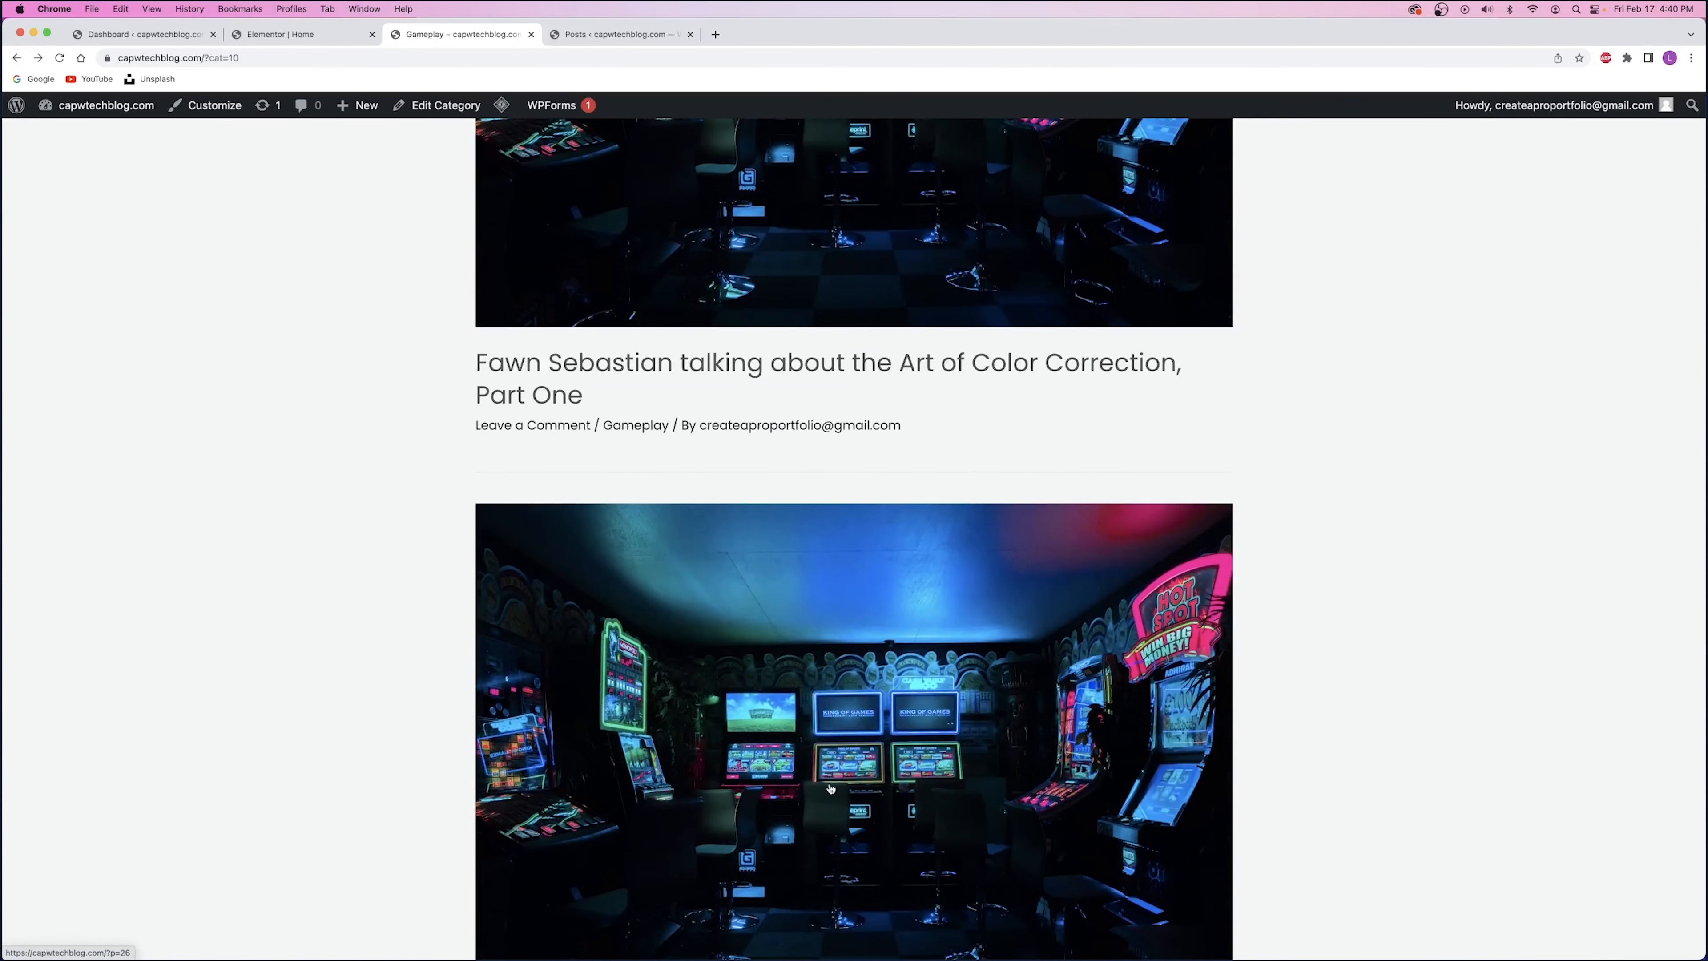
scroll(861, 673, "up", 10)
scroll(857, 664, "down", 8)
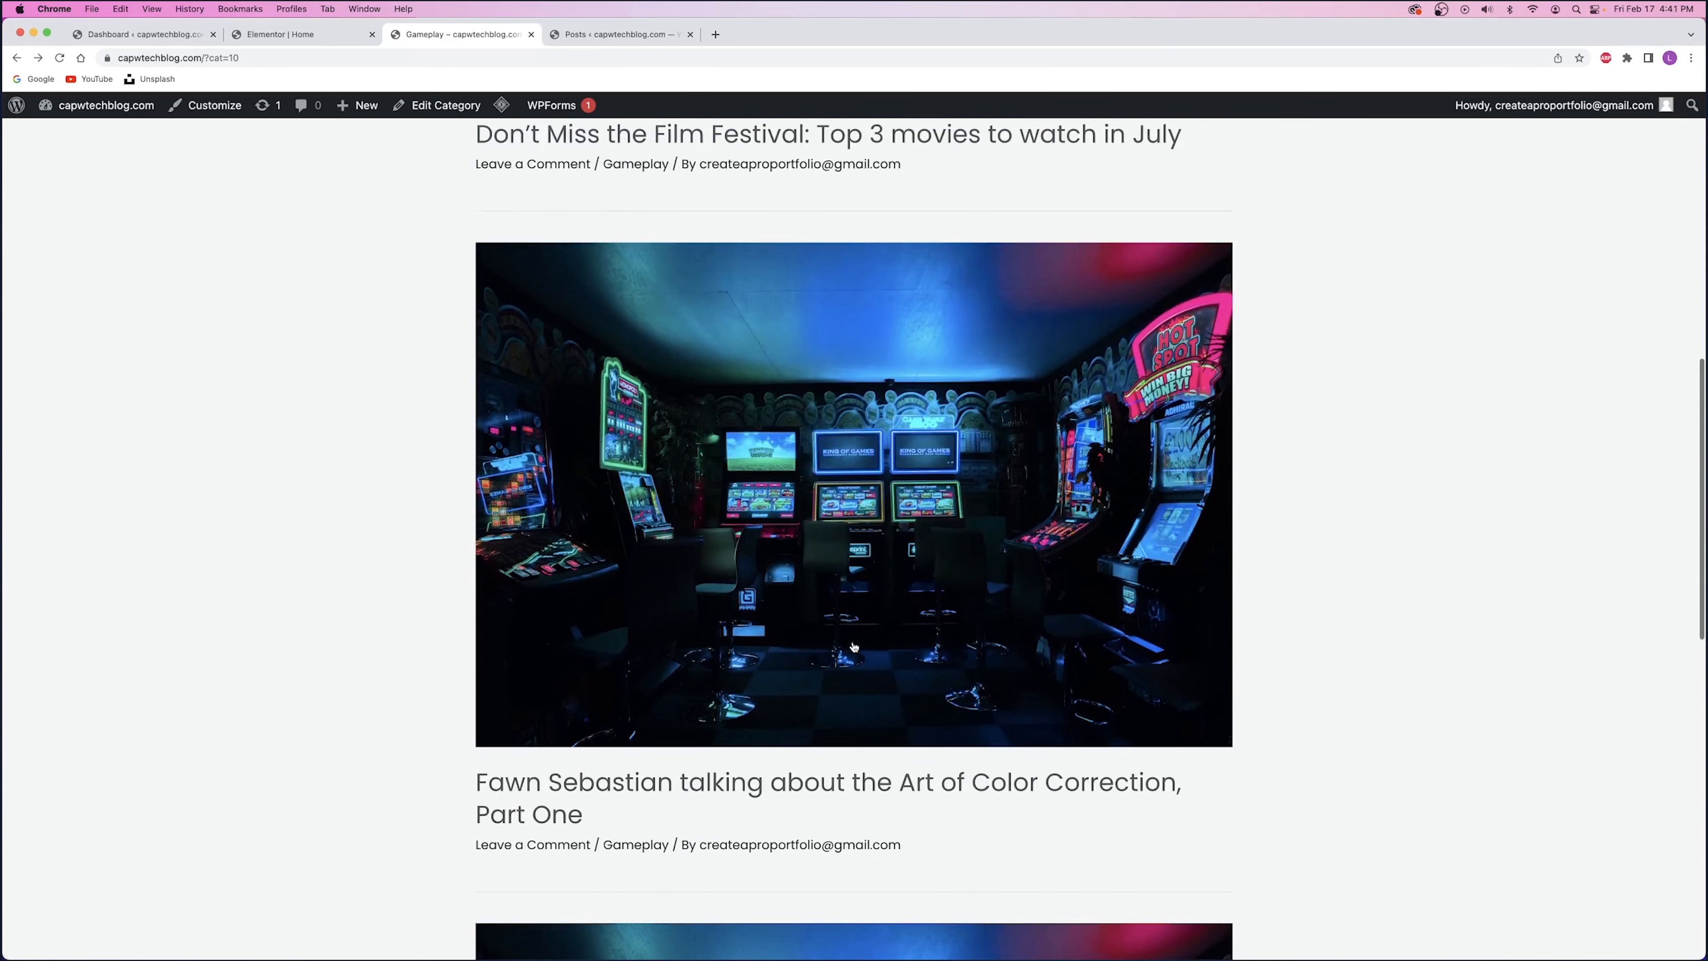
- Open the "Art of Color Correction, Part One" post and review its content, related posts and comment section
left_click(854, 647)
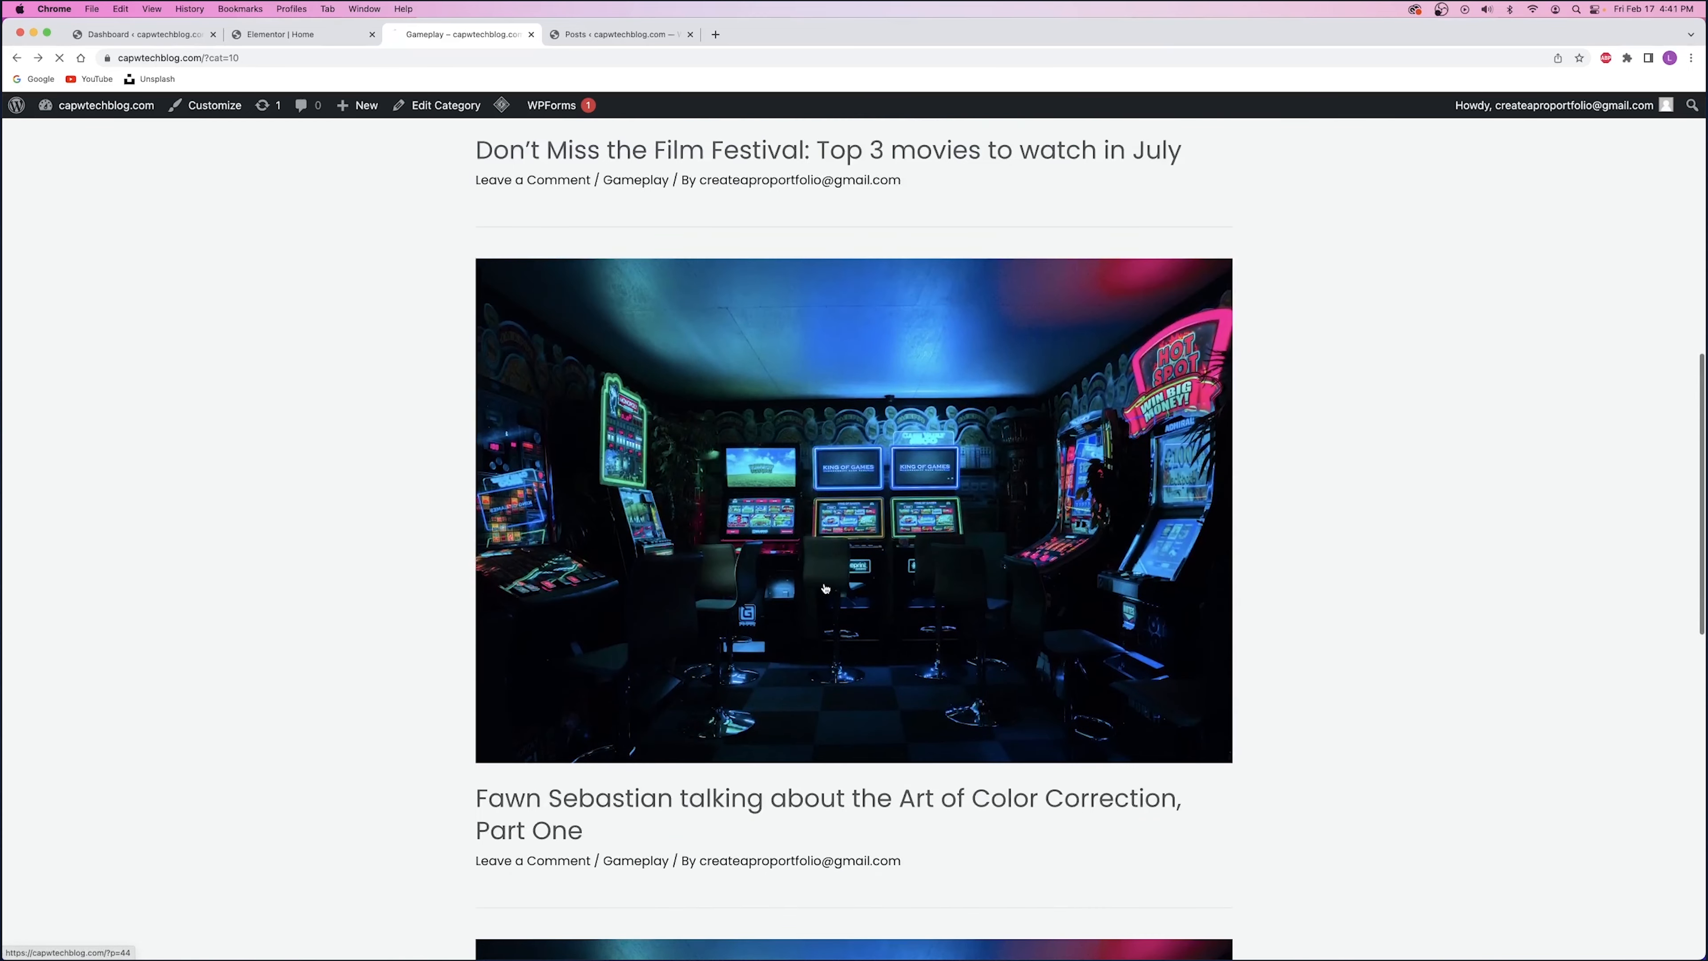
scroll(810, 596, "down", 10)
scroll(810, 595, "down", 8)
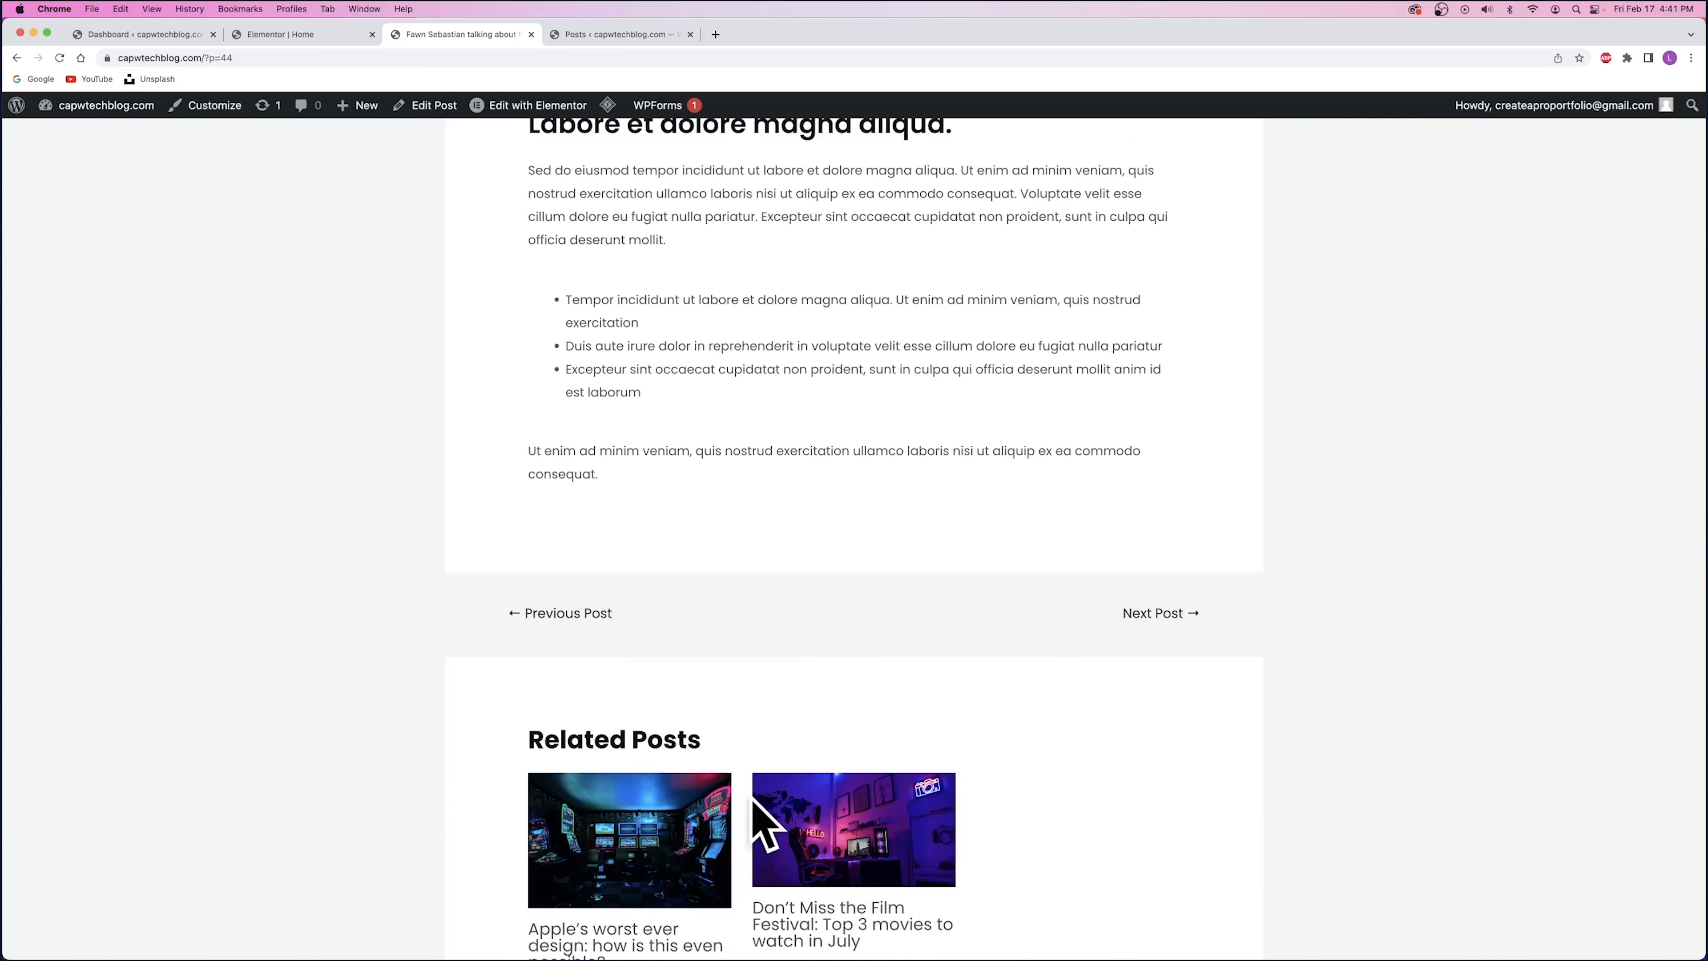
scroll(751, 773, "down", 10)
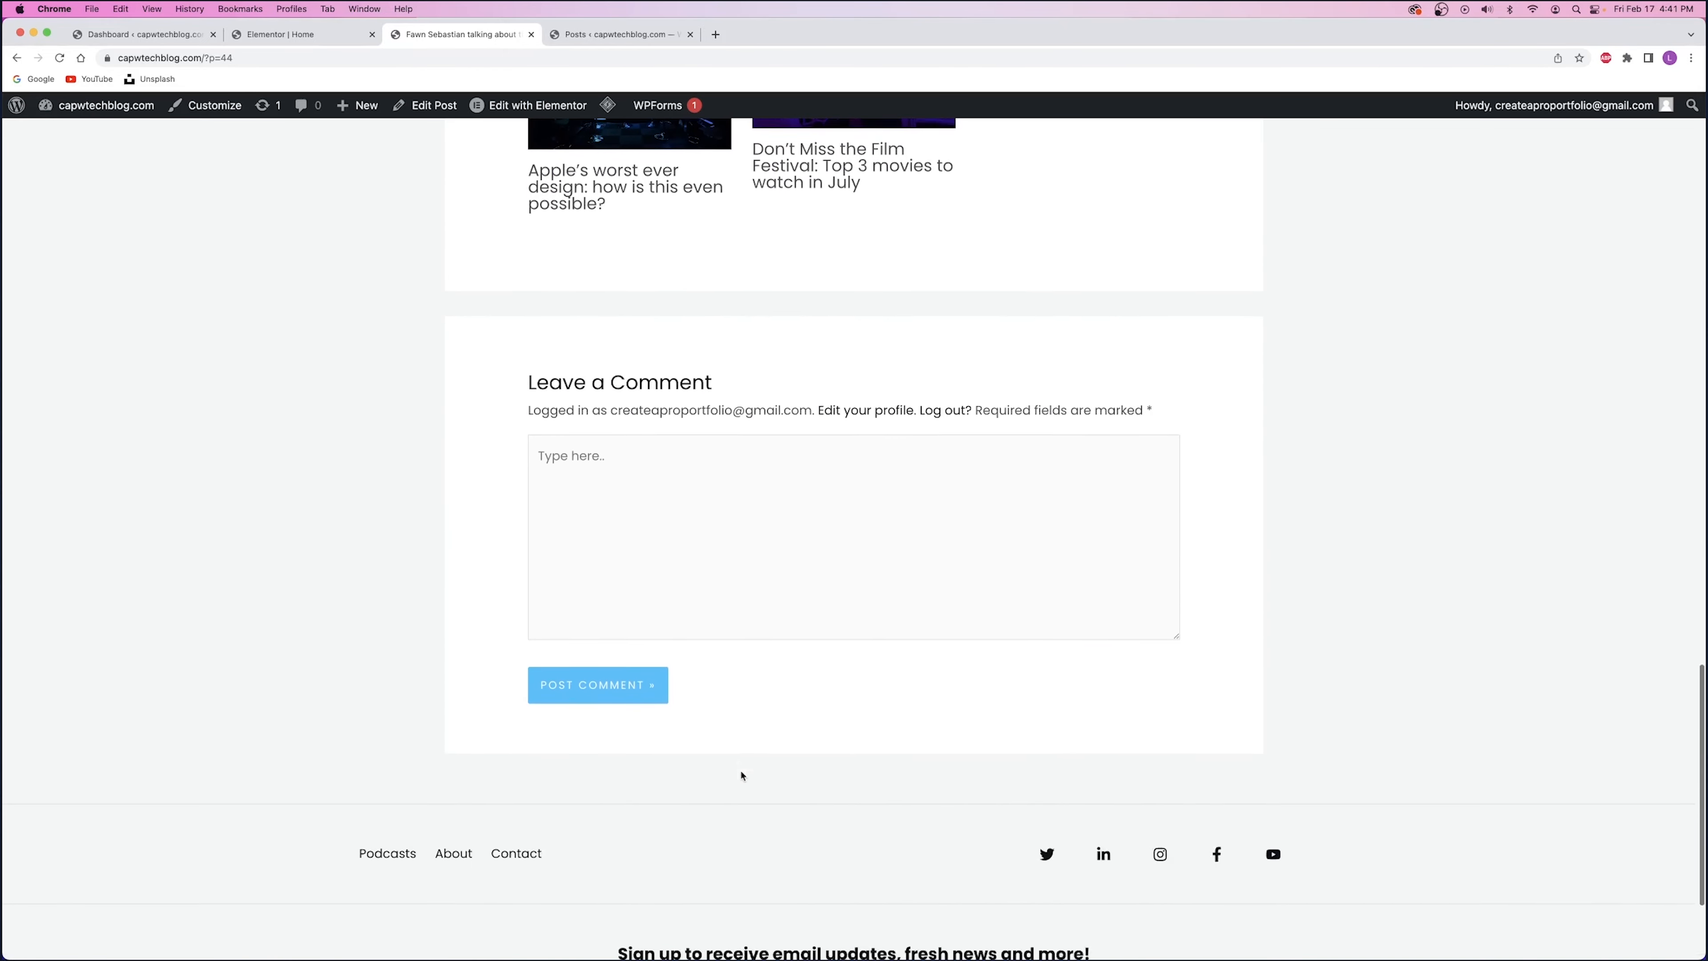
- Return to the homepage in the Elementor editor and open the Gameplay heading under Popular Categories for editing
key("super+w")
scroll(531, 619, "down", 10)
scroll(502, 599, "down", 8)
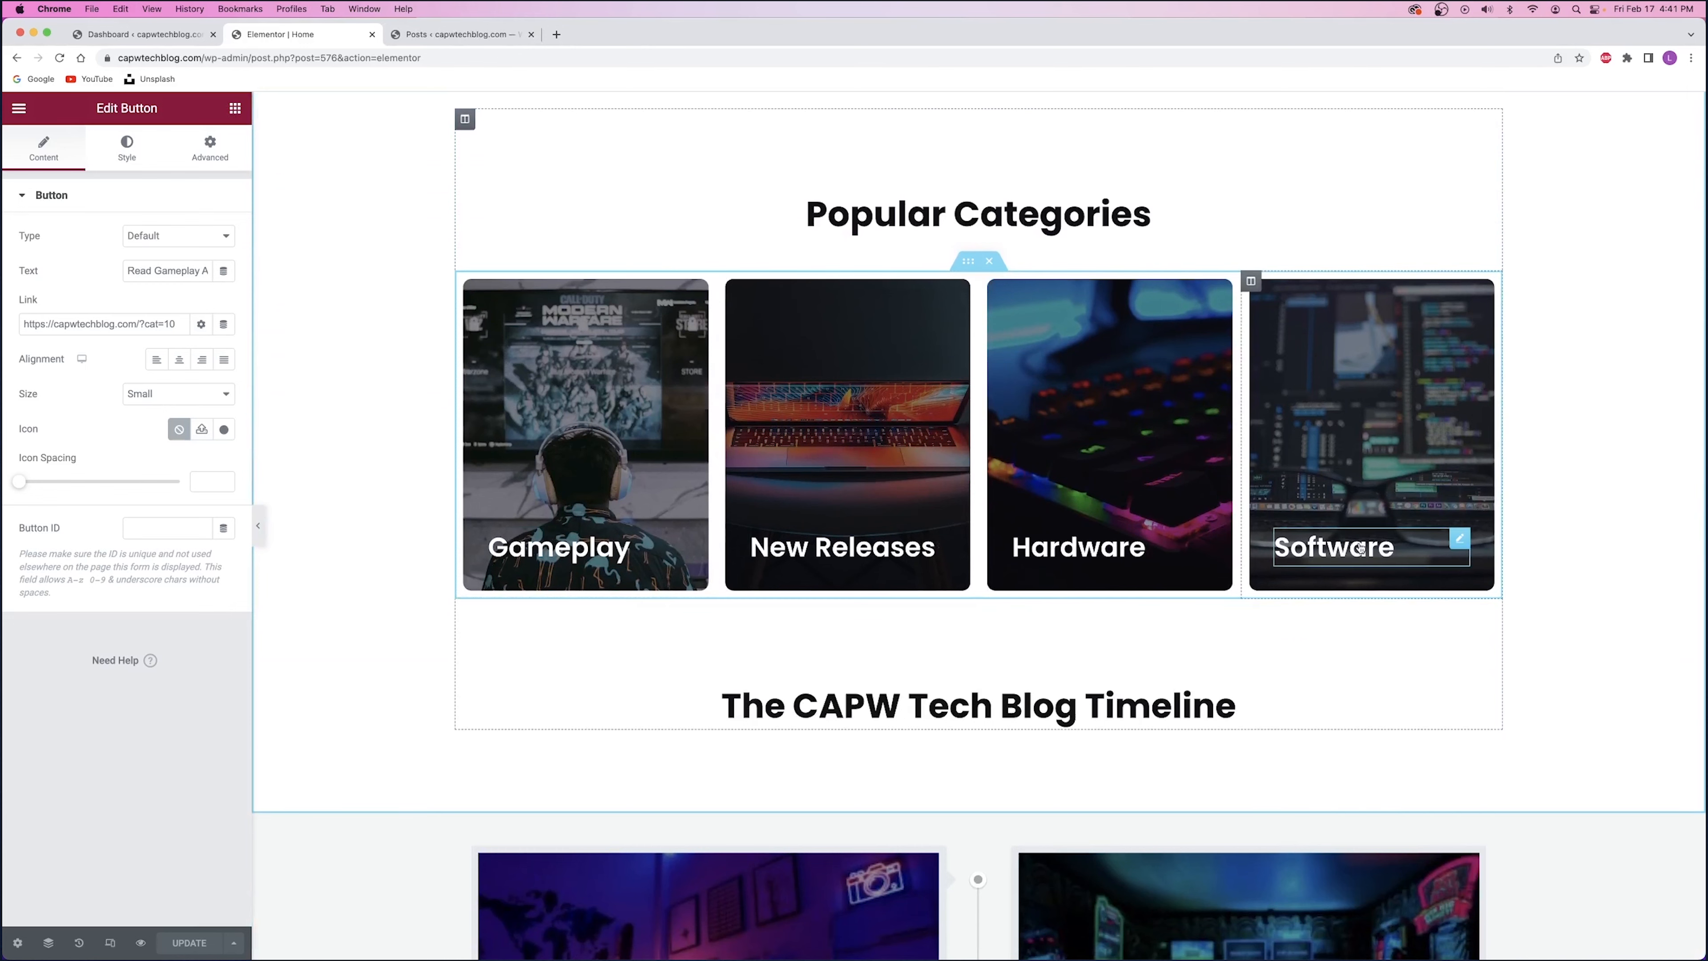
left_click(438, 42)
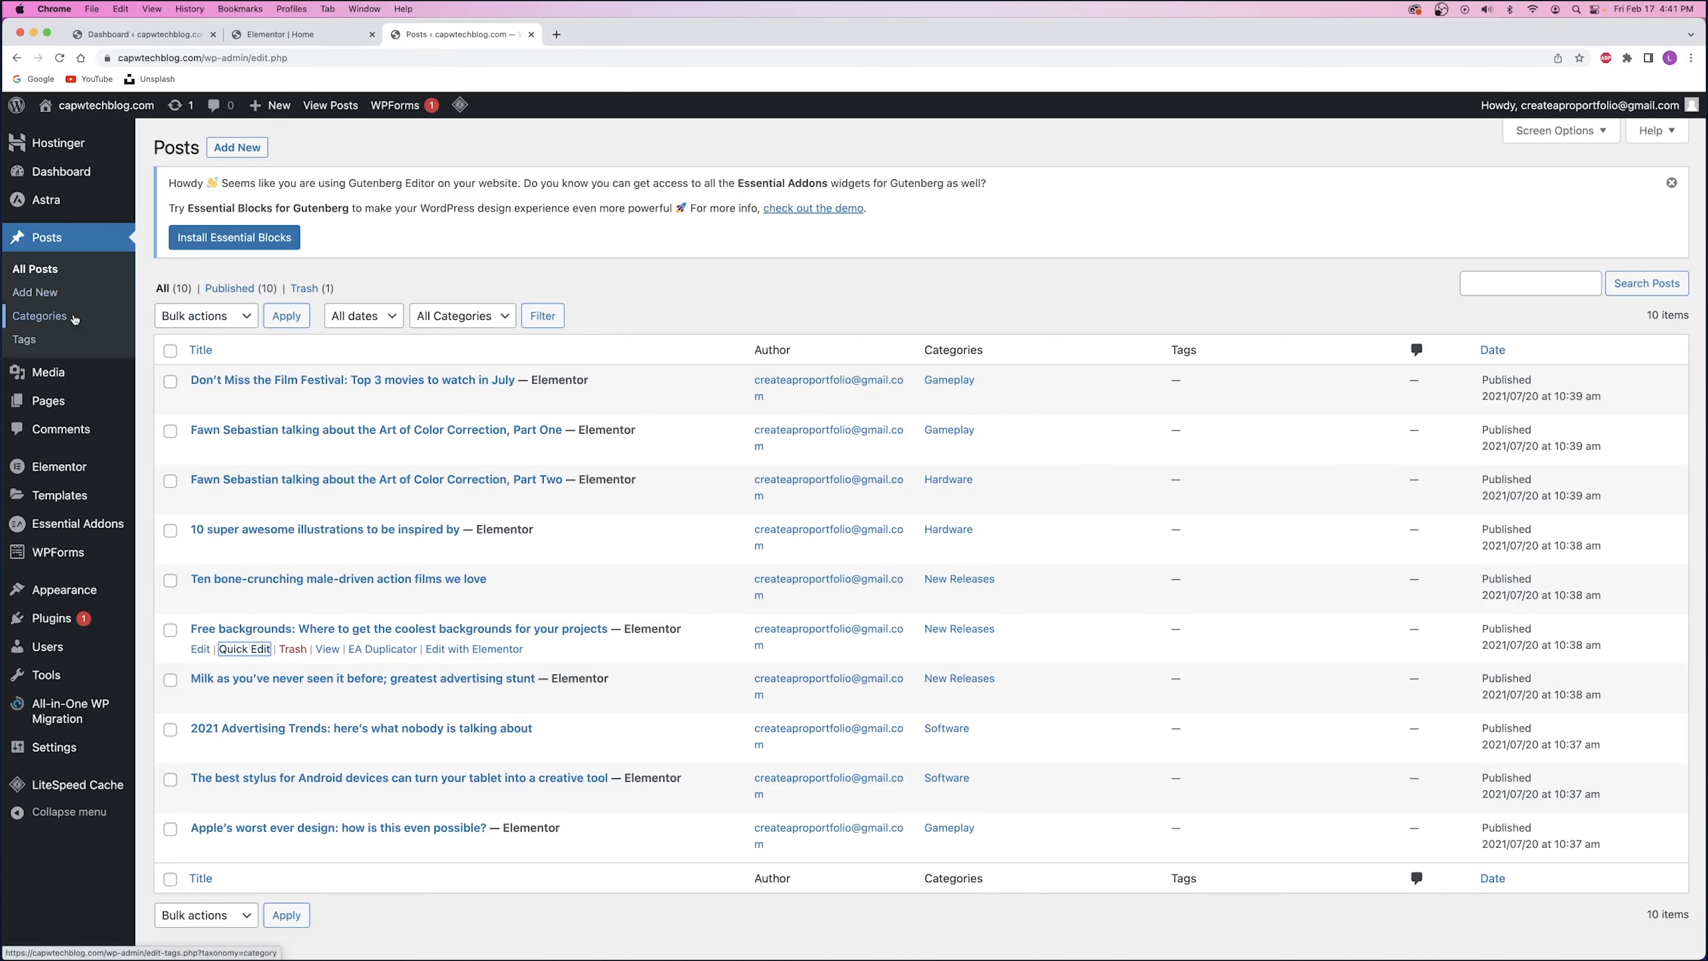
left_click(296, 34)
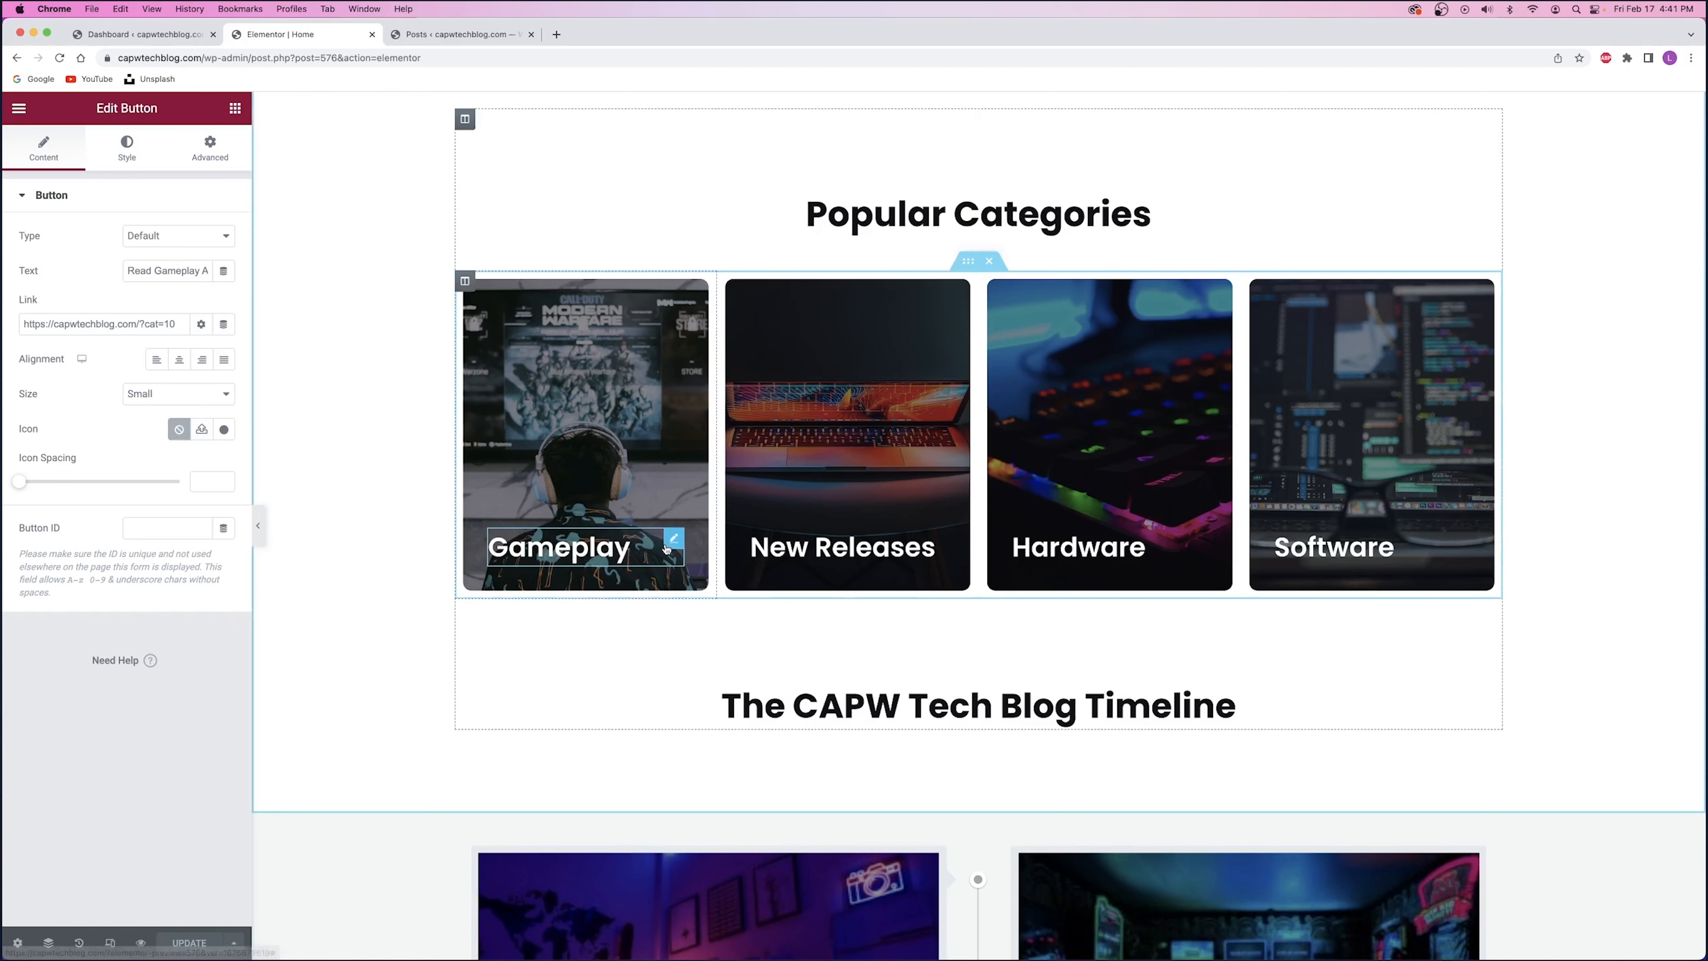
left_click(673, 544)
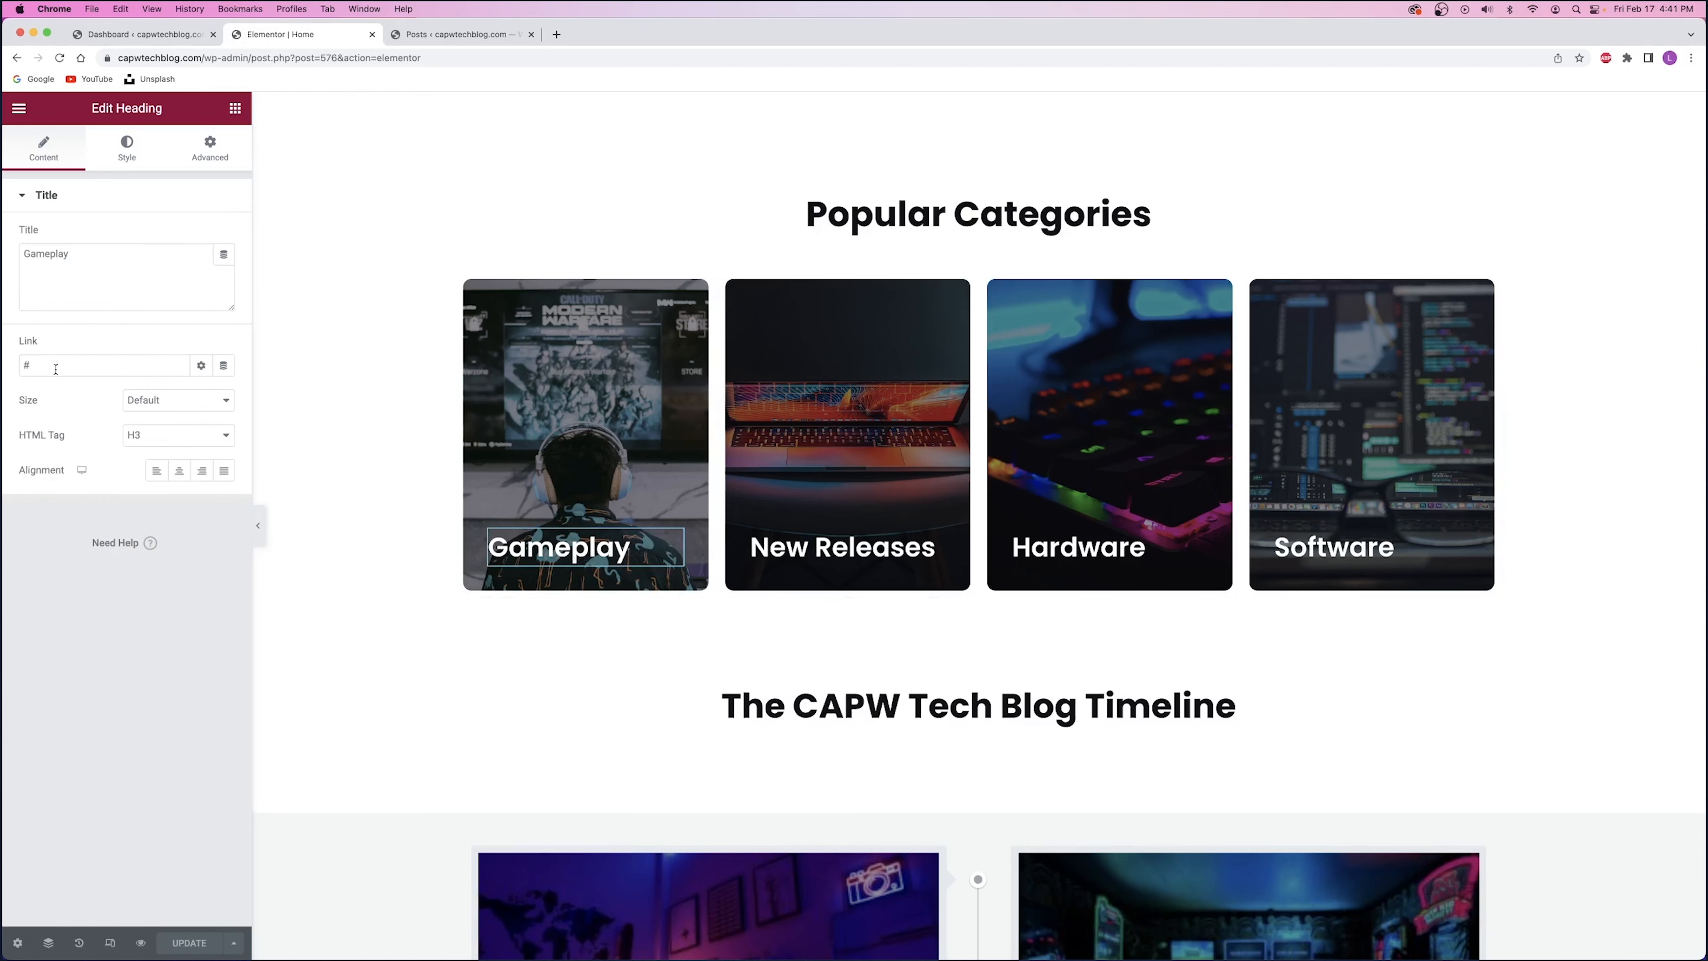
left_click(475, 34)
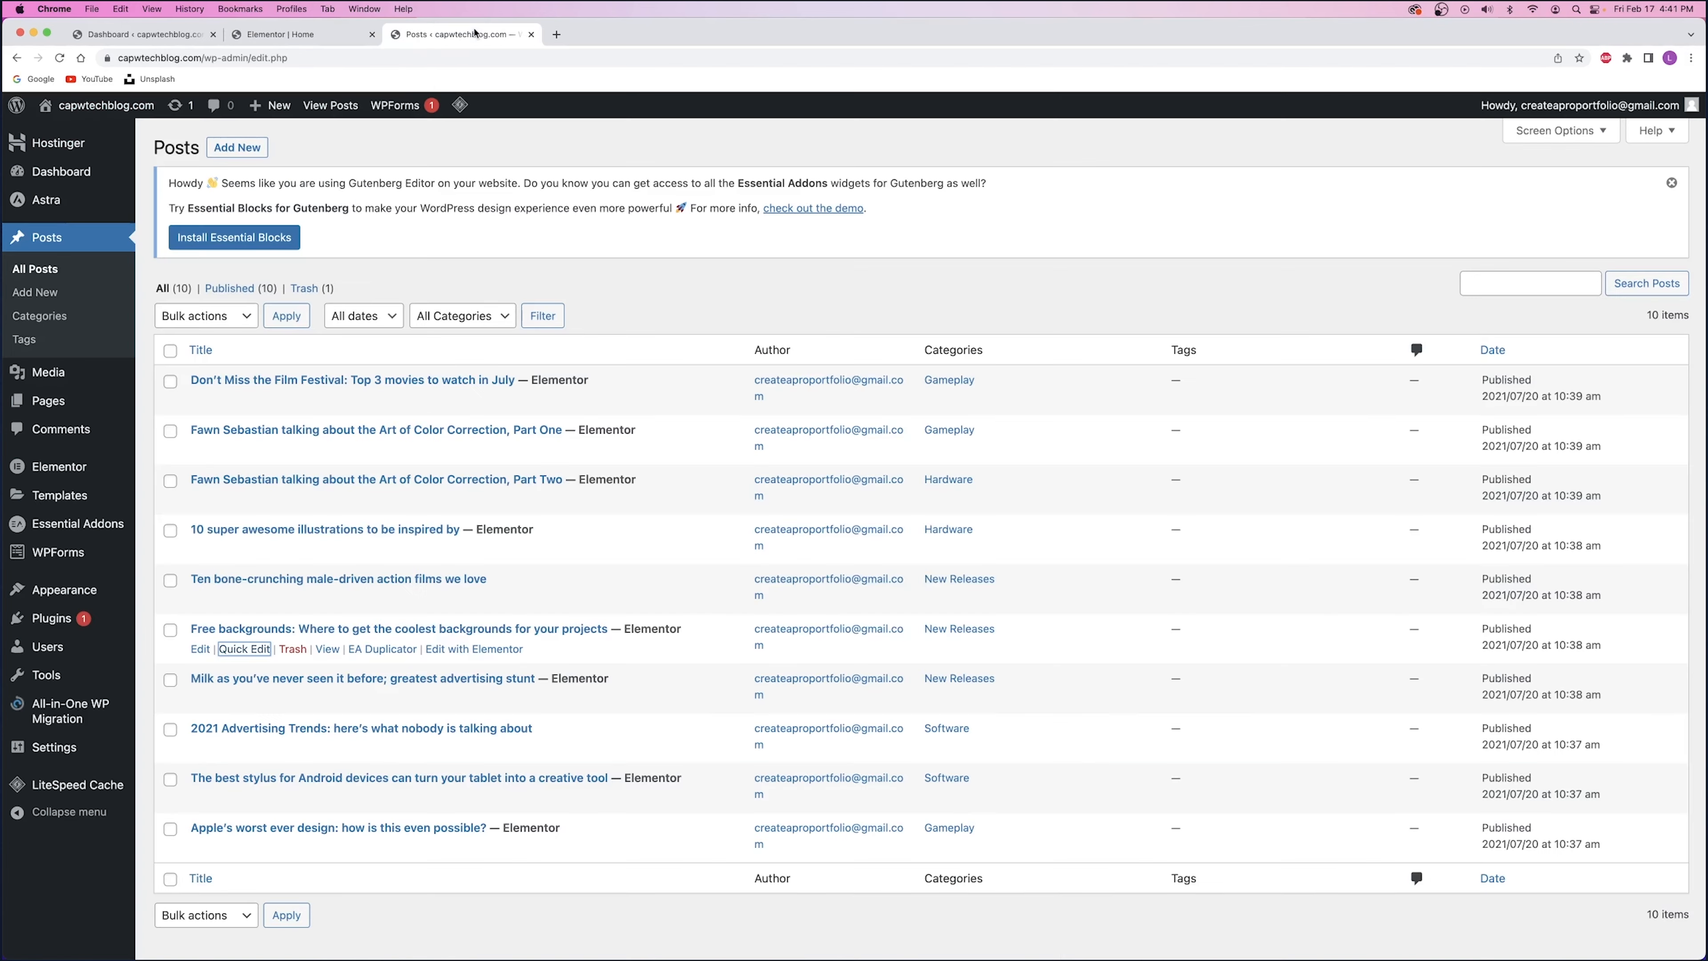
left_click(39, 315)
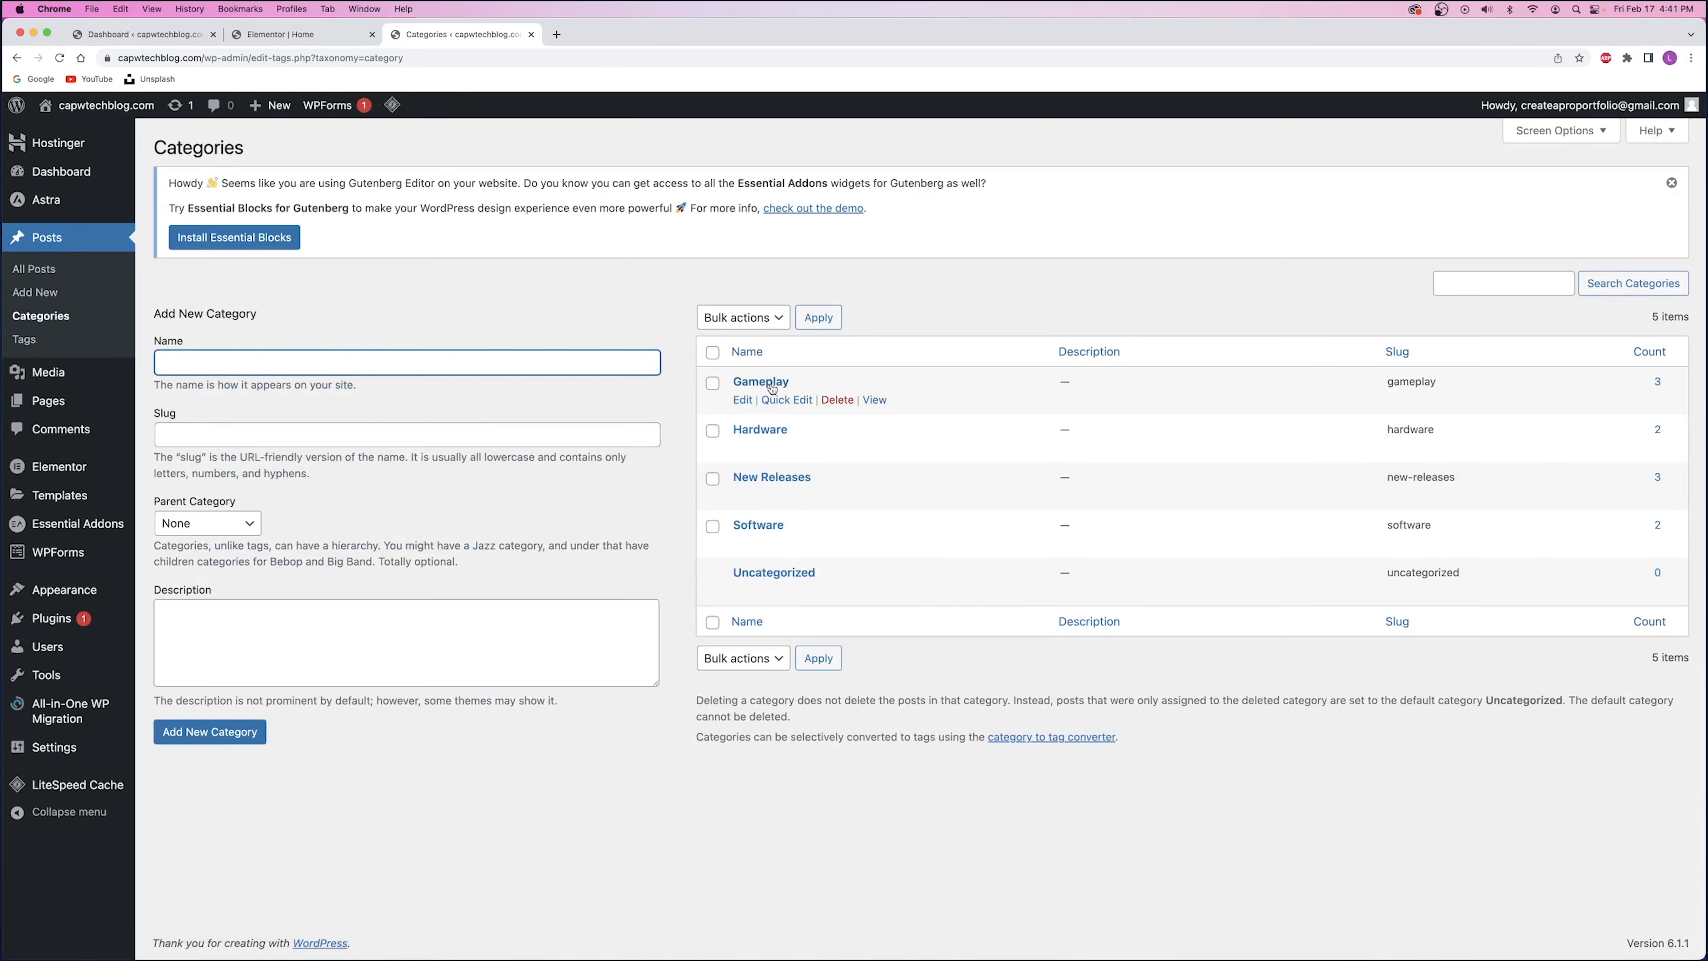
left_click(874, 400, "super")
left_click(605, 34)
left_click(298, 59)
key("super+c")
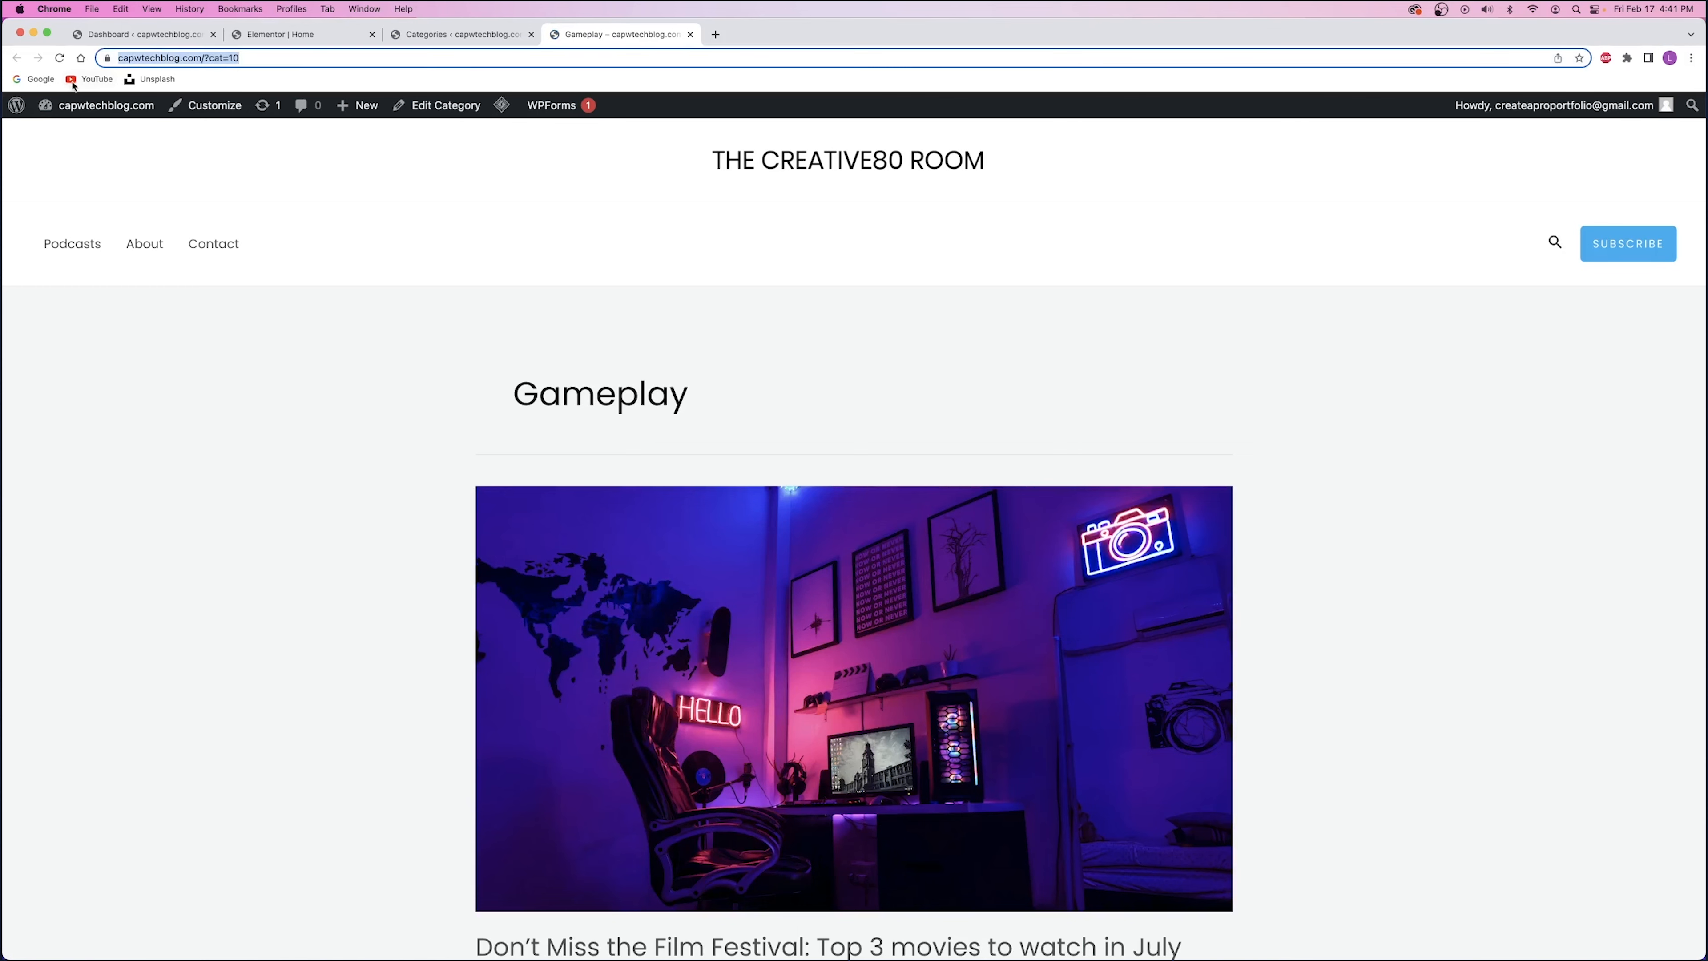
left_click(296, 34)
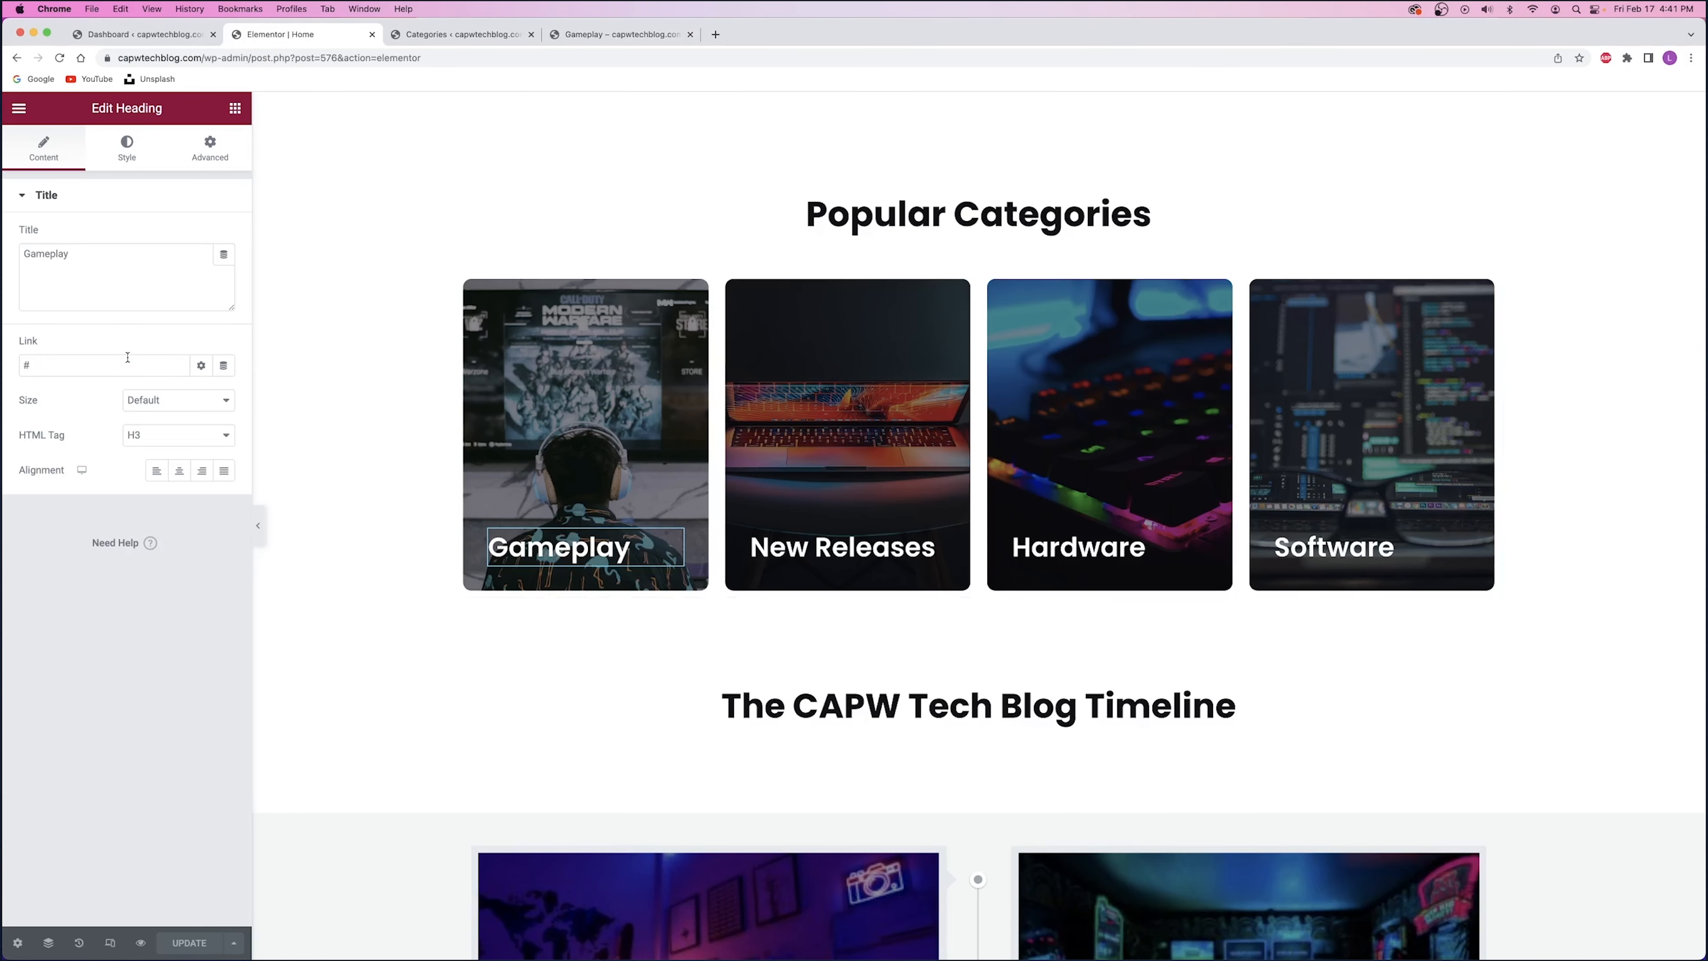
key("super+v")
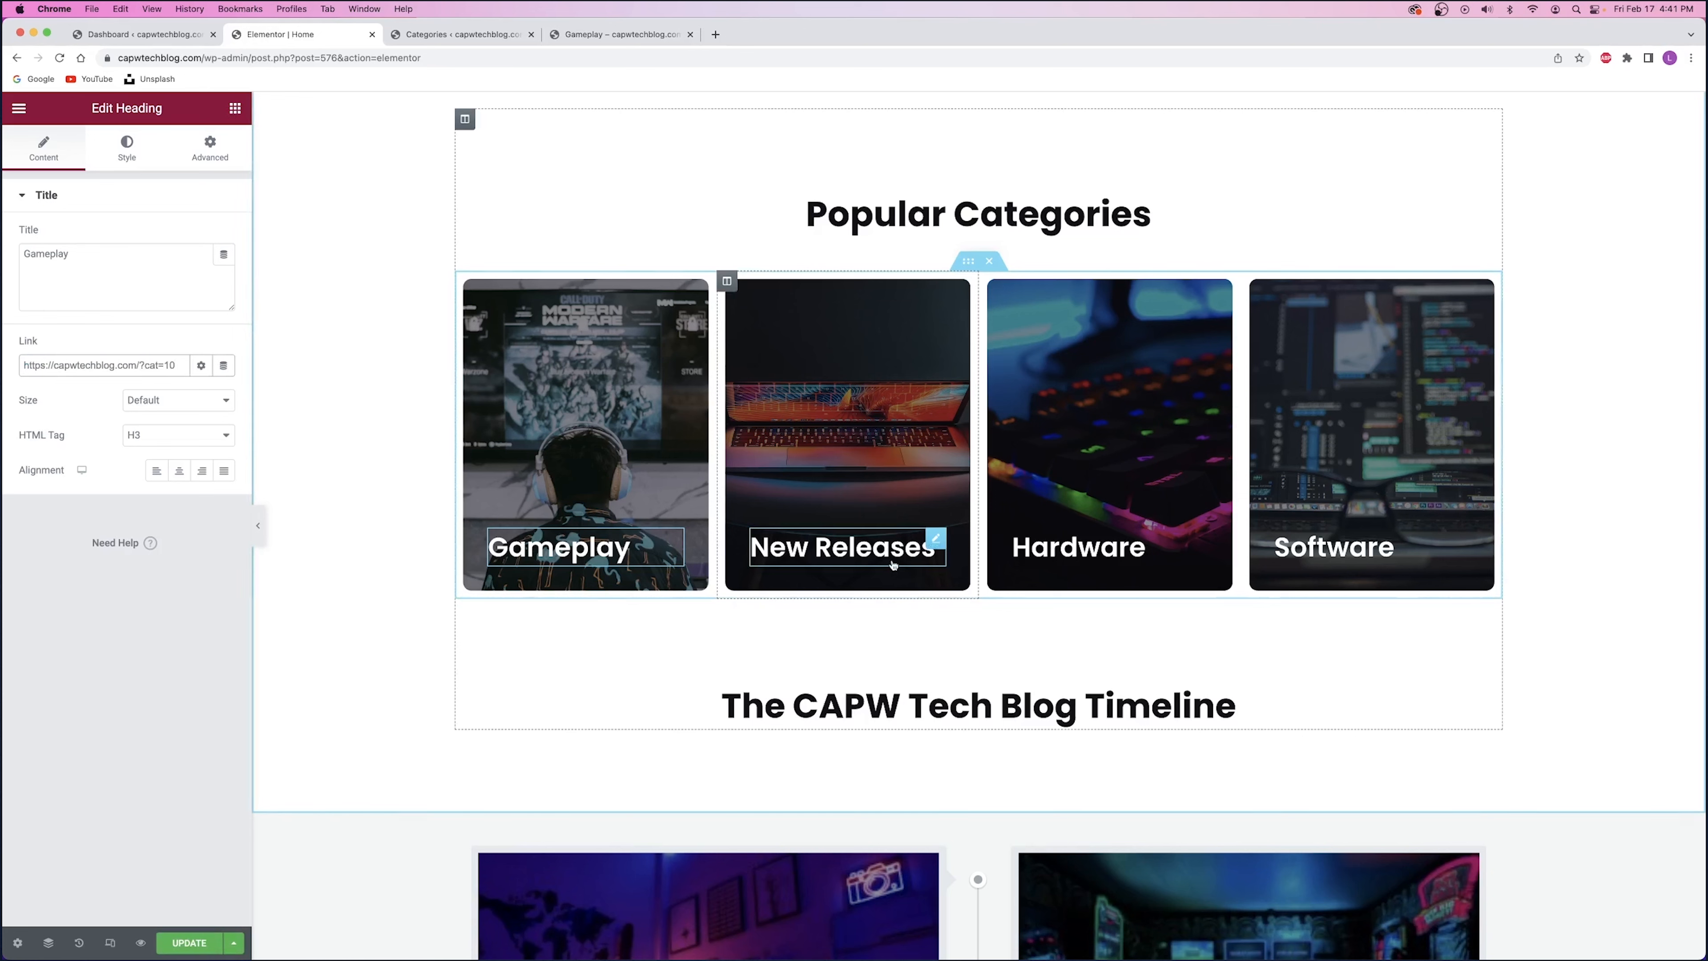
left_click(933, 545)
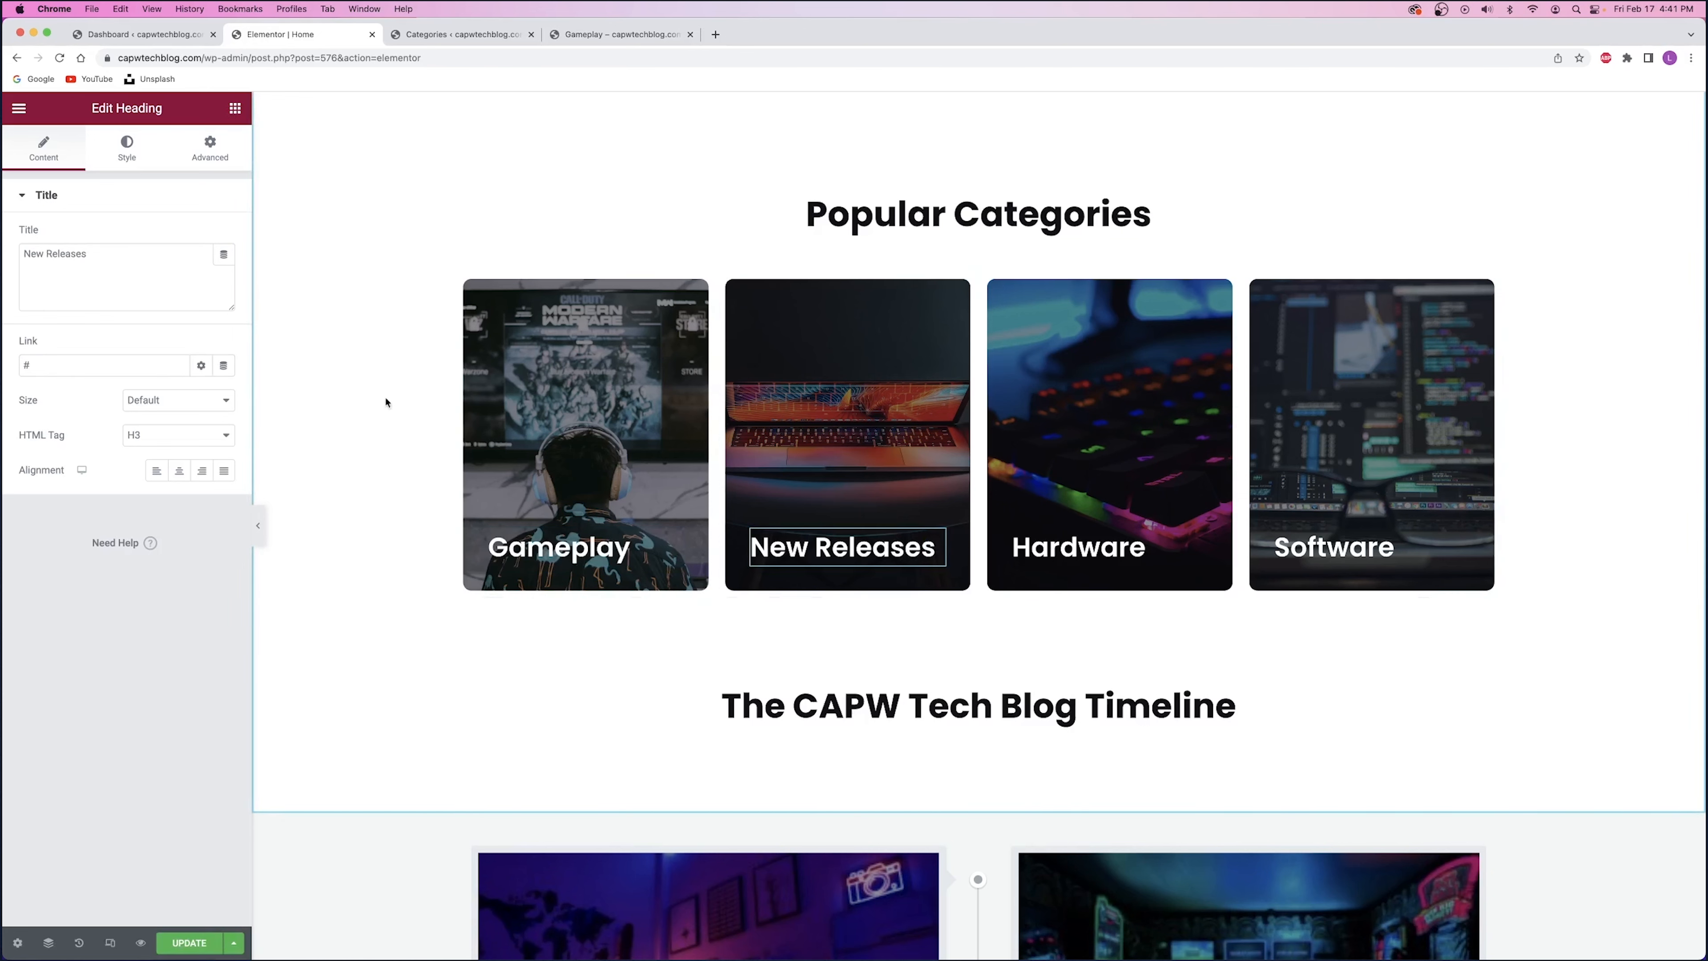
left_click(689, 34)
left_click(464, 33)
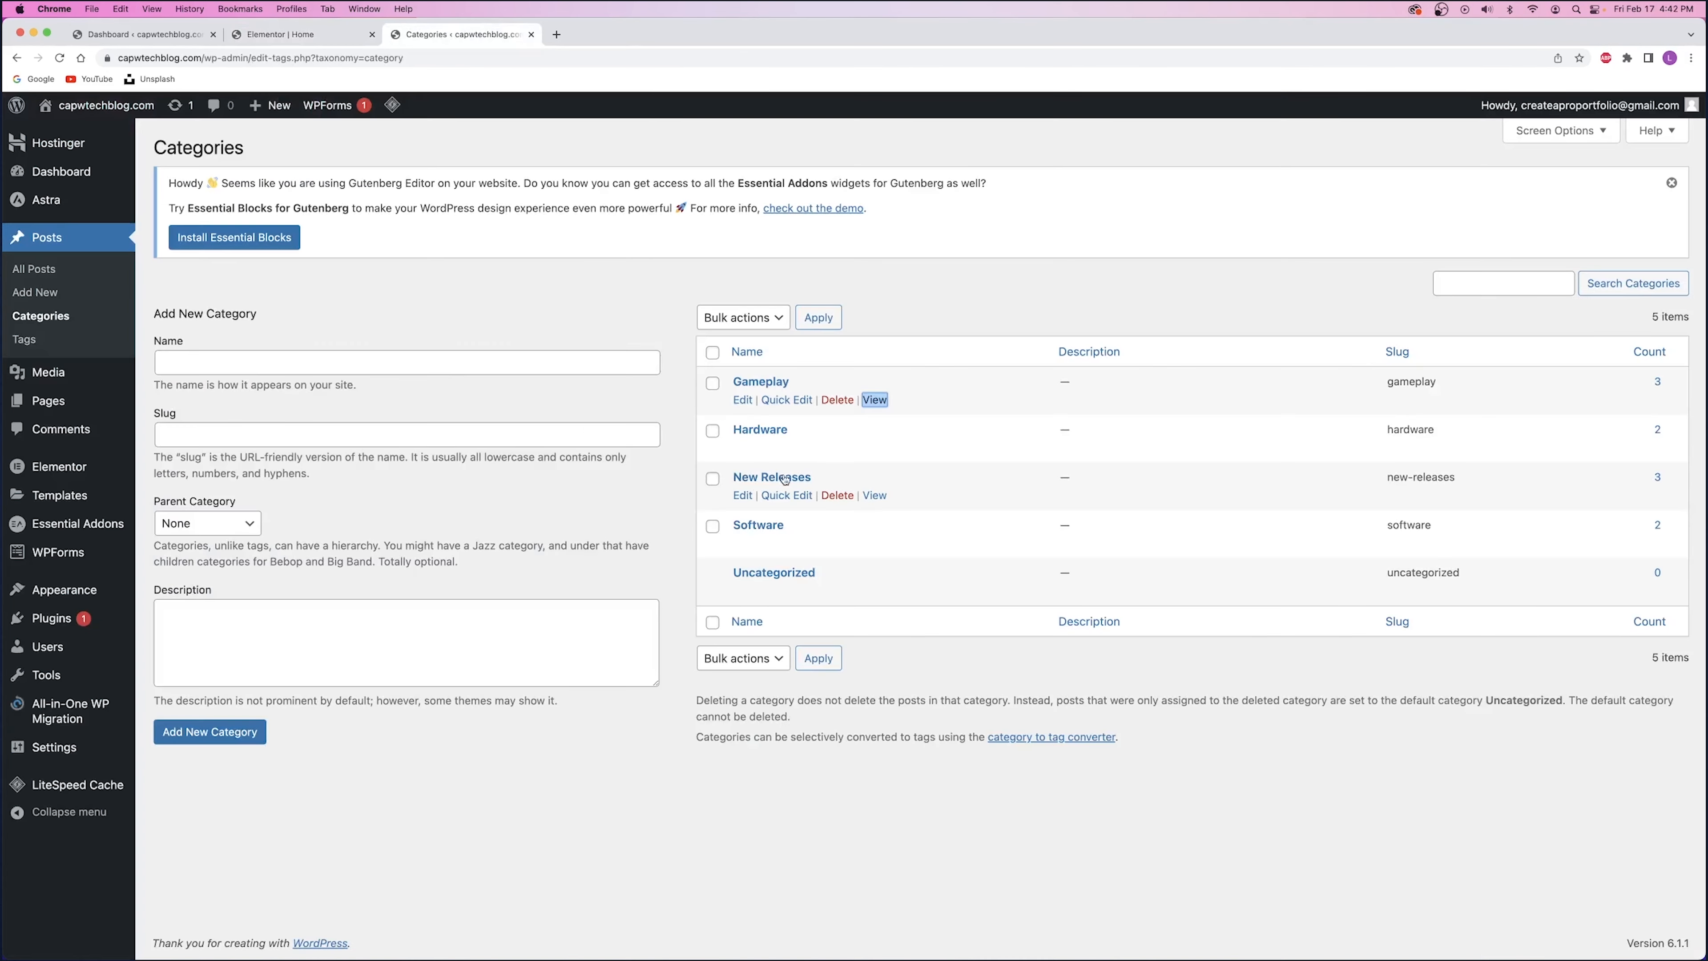
right_click(882, 499)
left_click(934, 505)
left_click(615, 34)
left_click(160, 58)
left_click(161, 58)
key("super+a")
key("super+c")
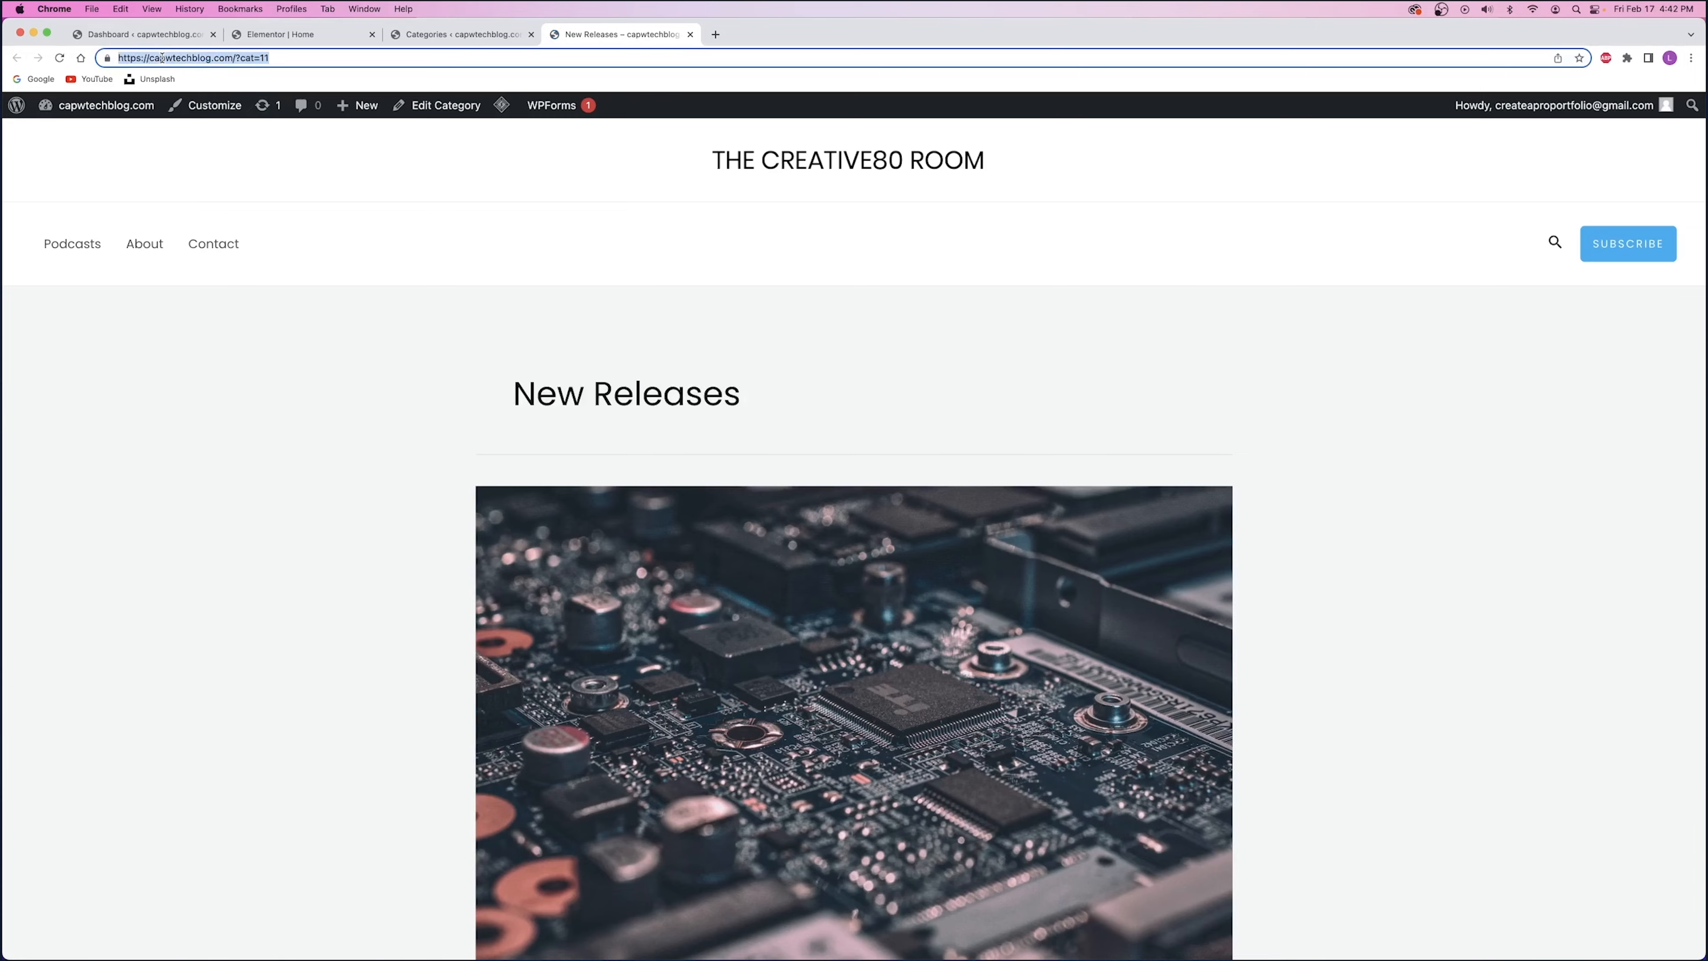
left_click(282, 34)
key("super+v")
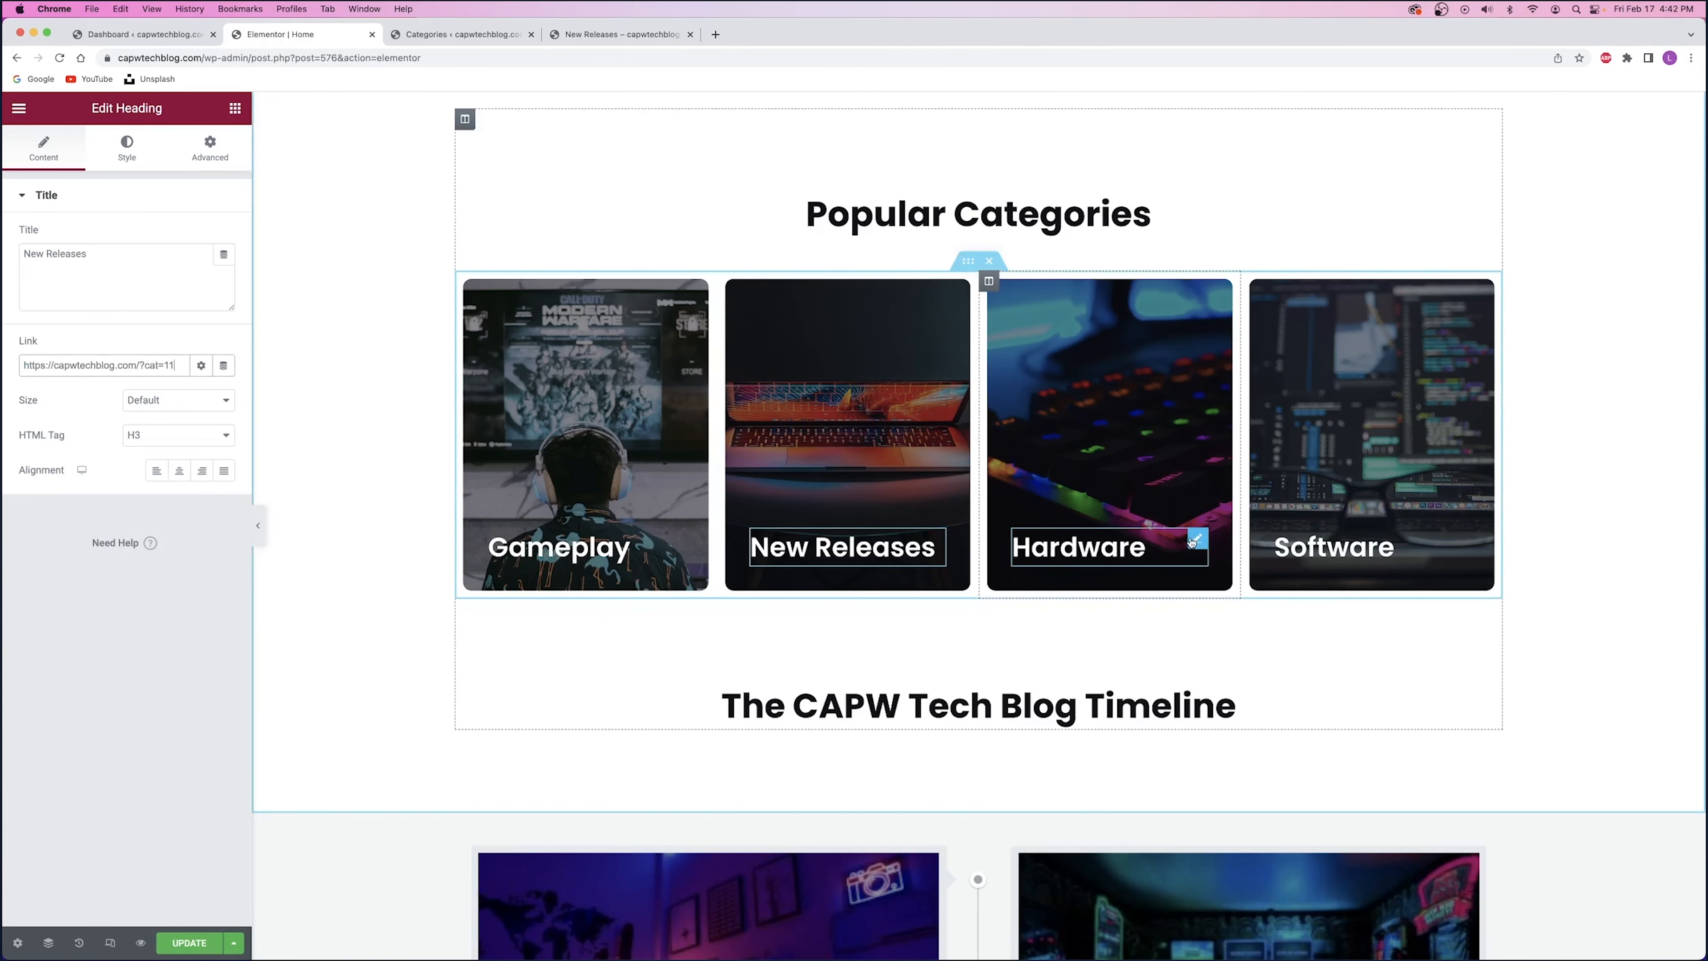
left_click(1196, 540)
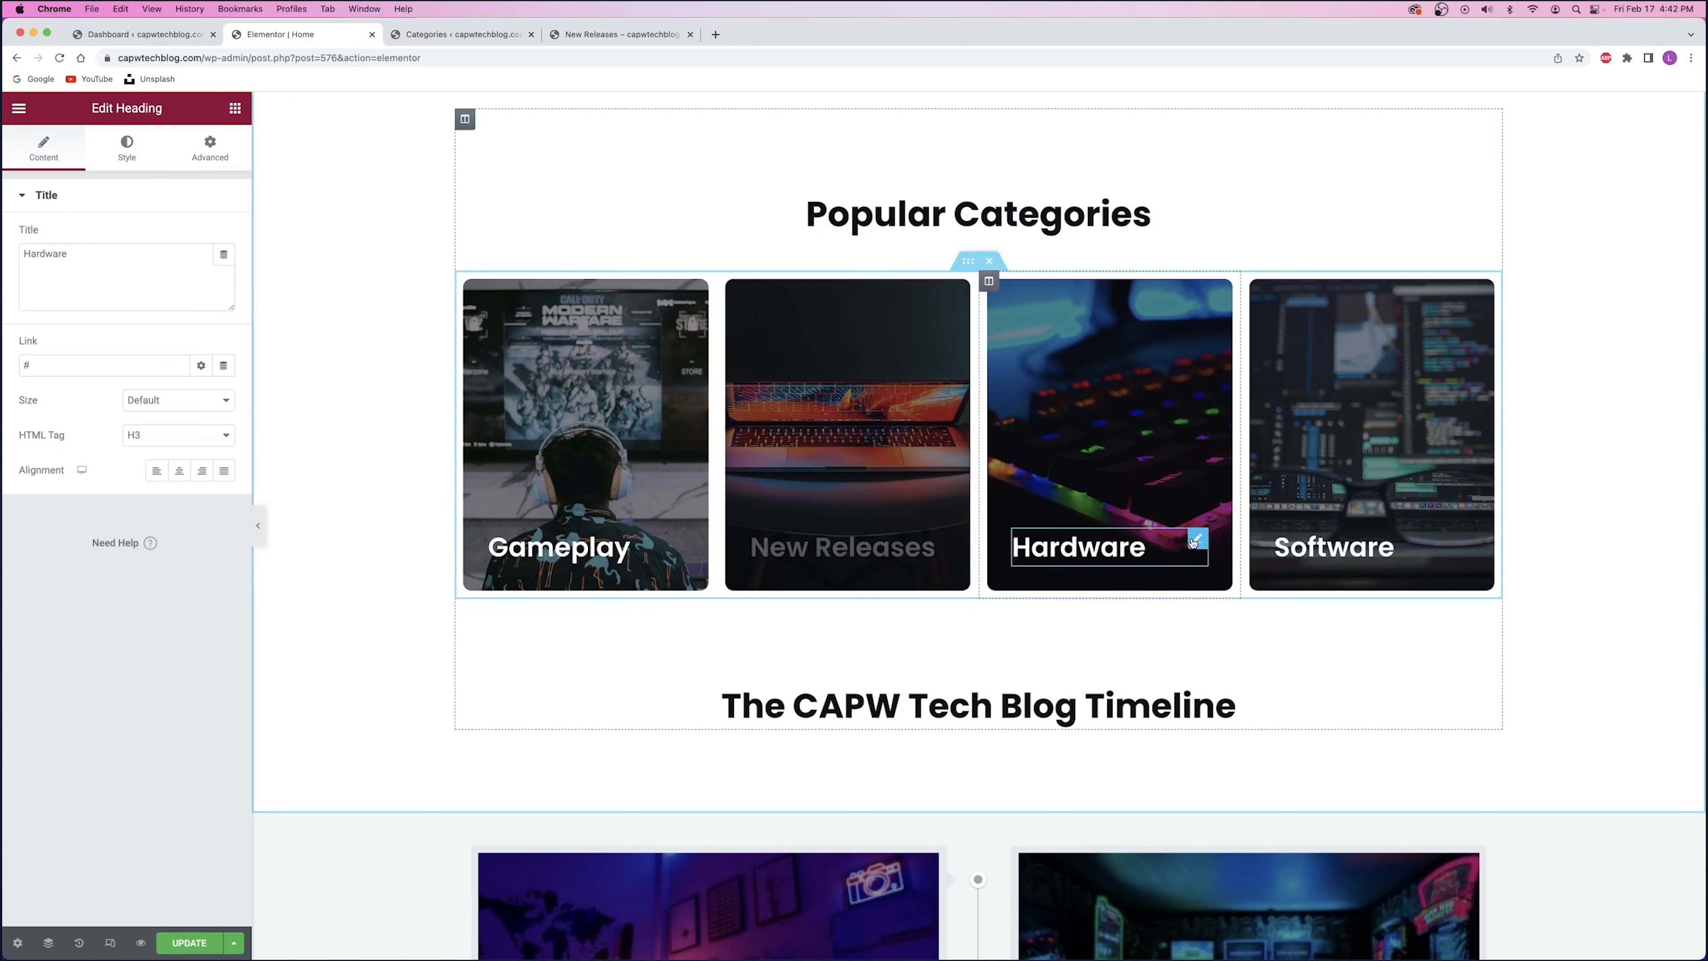
left_click(483, 33)
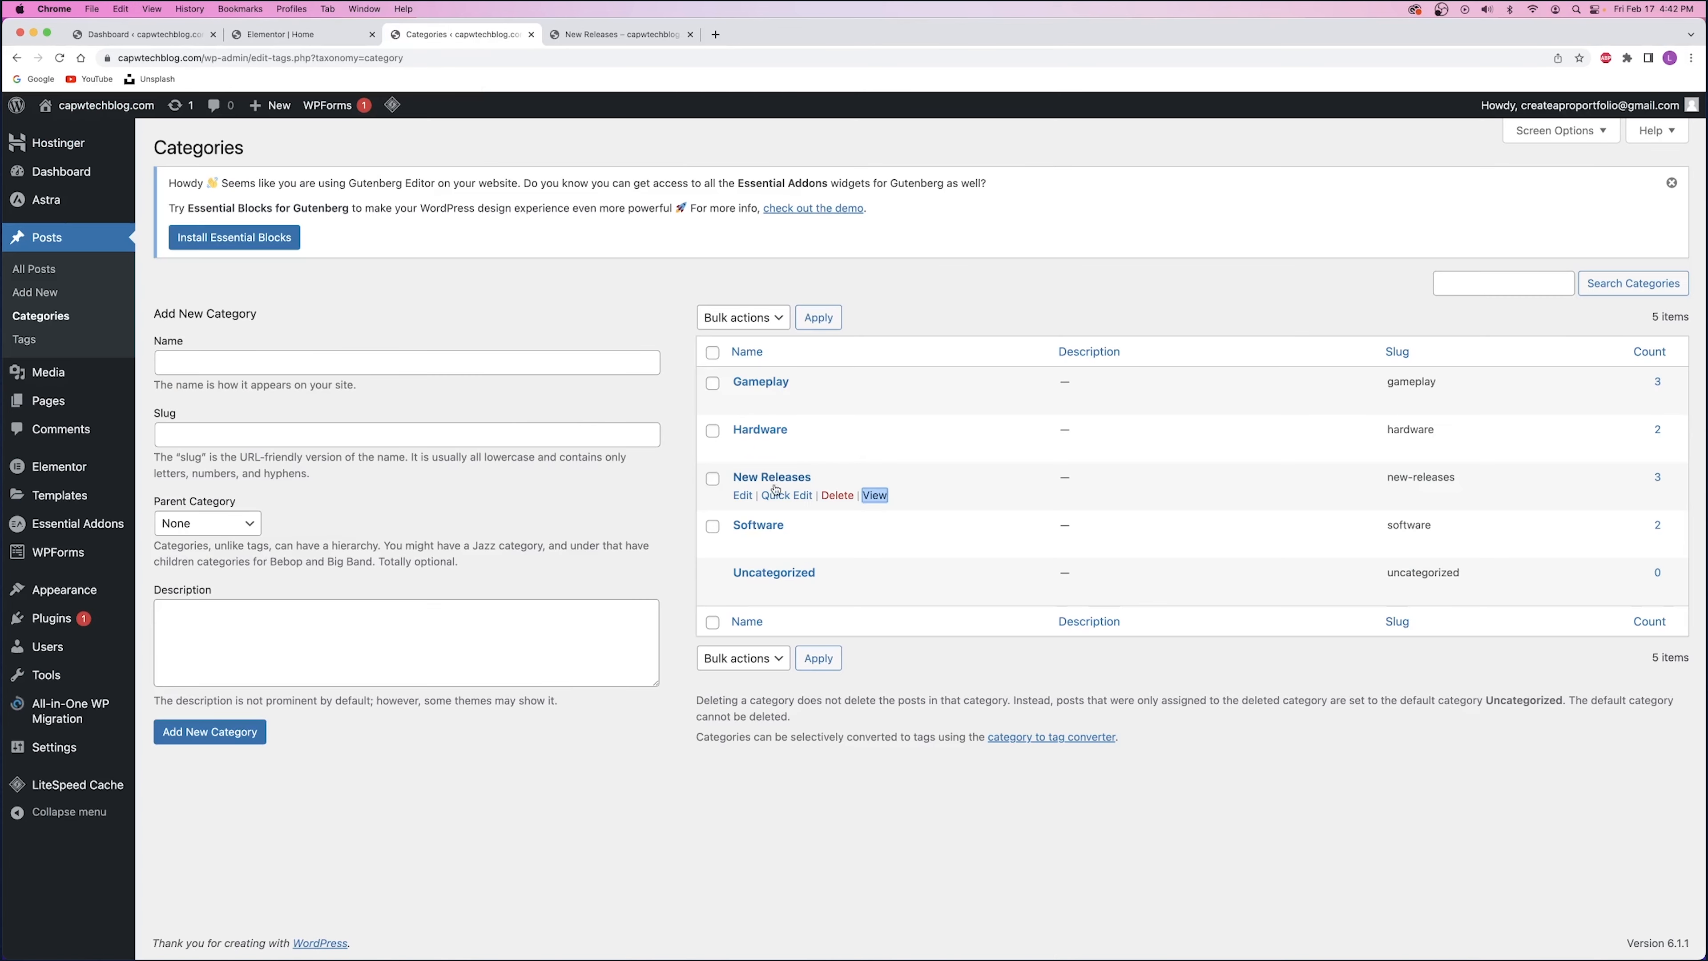
left_click(873, 449)
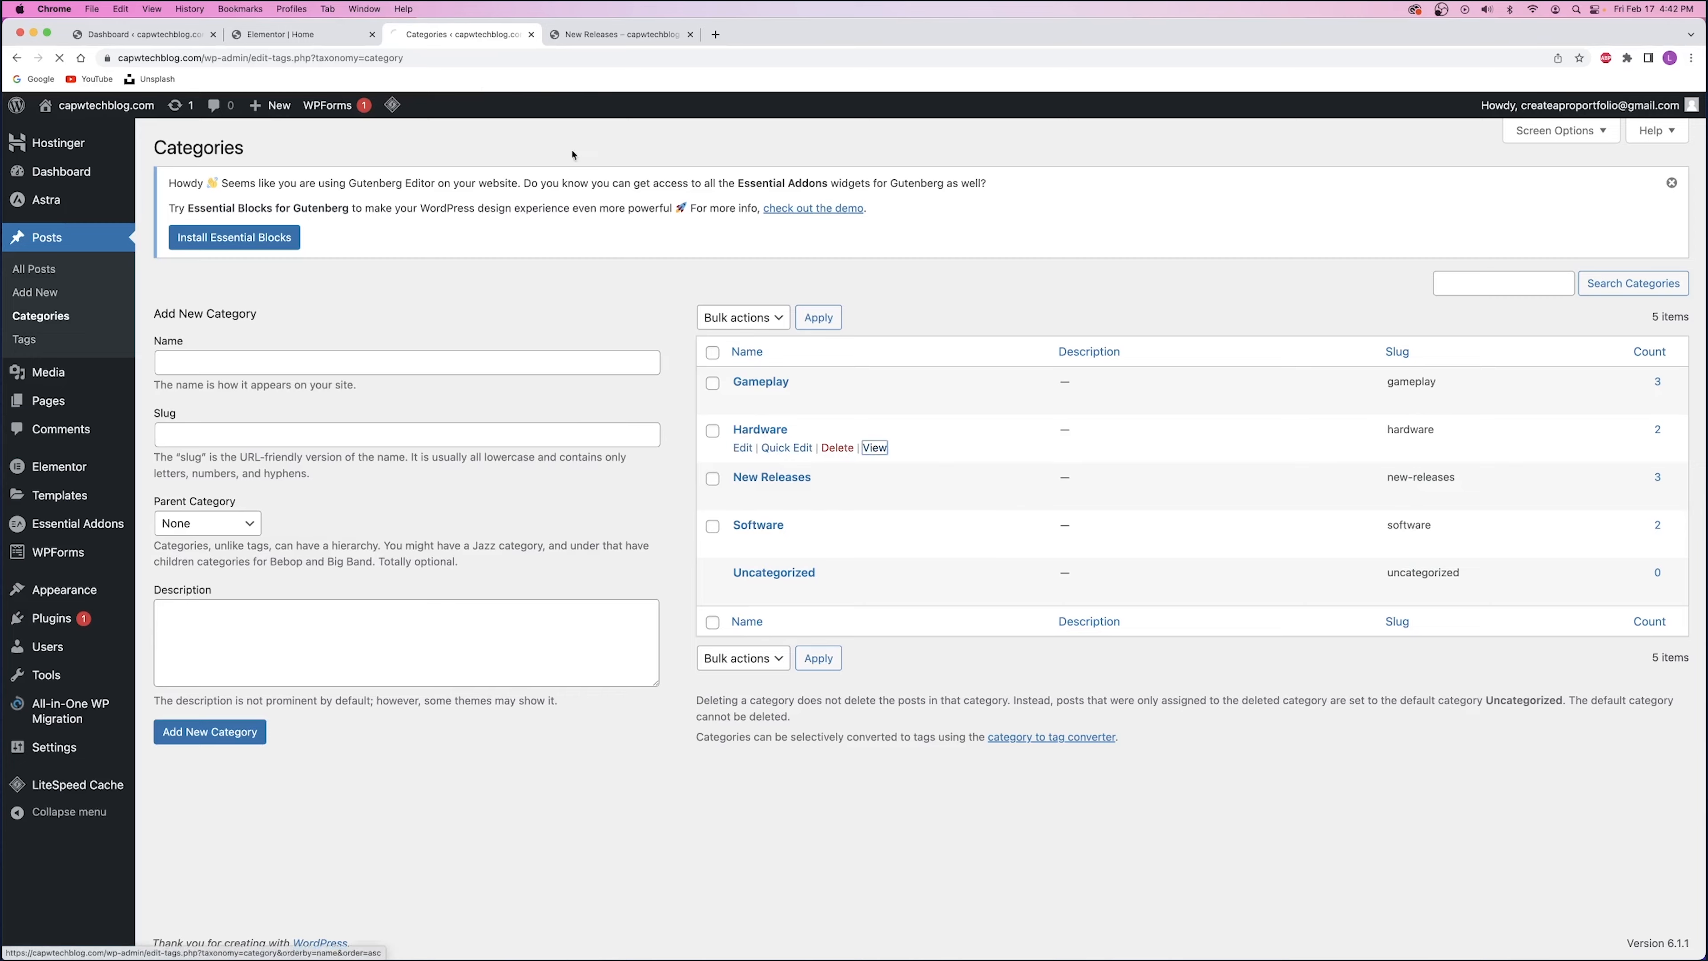
left_click(403, 56)
key("cmd+c")
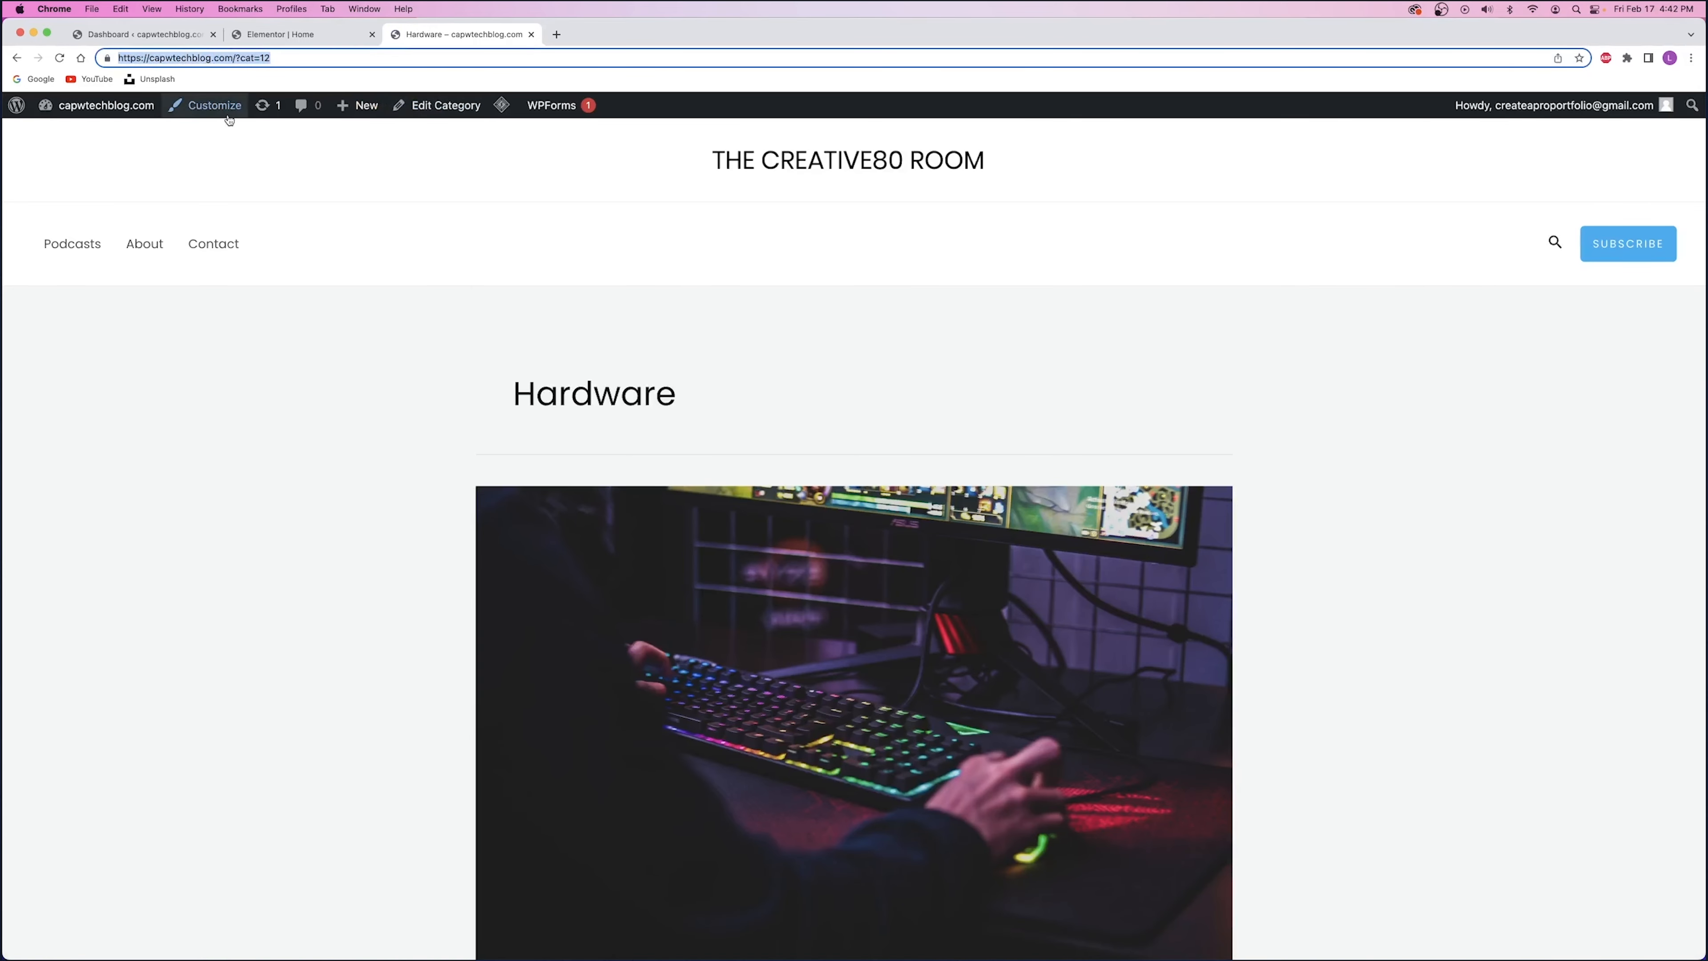
left_click(282, 34)
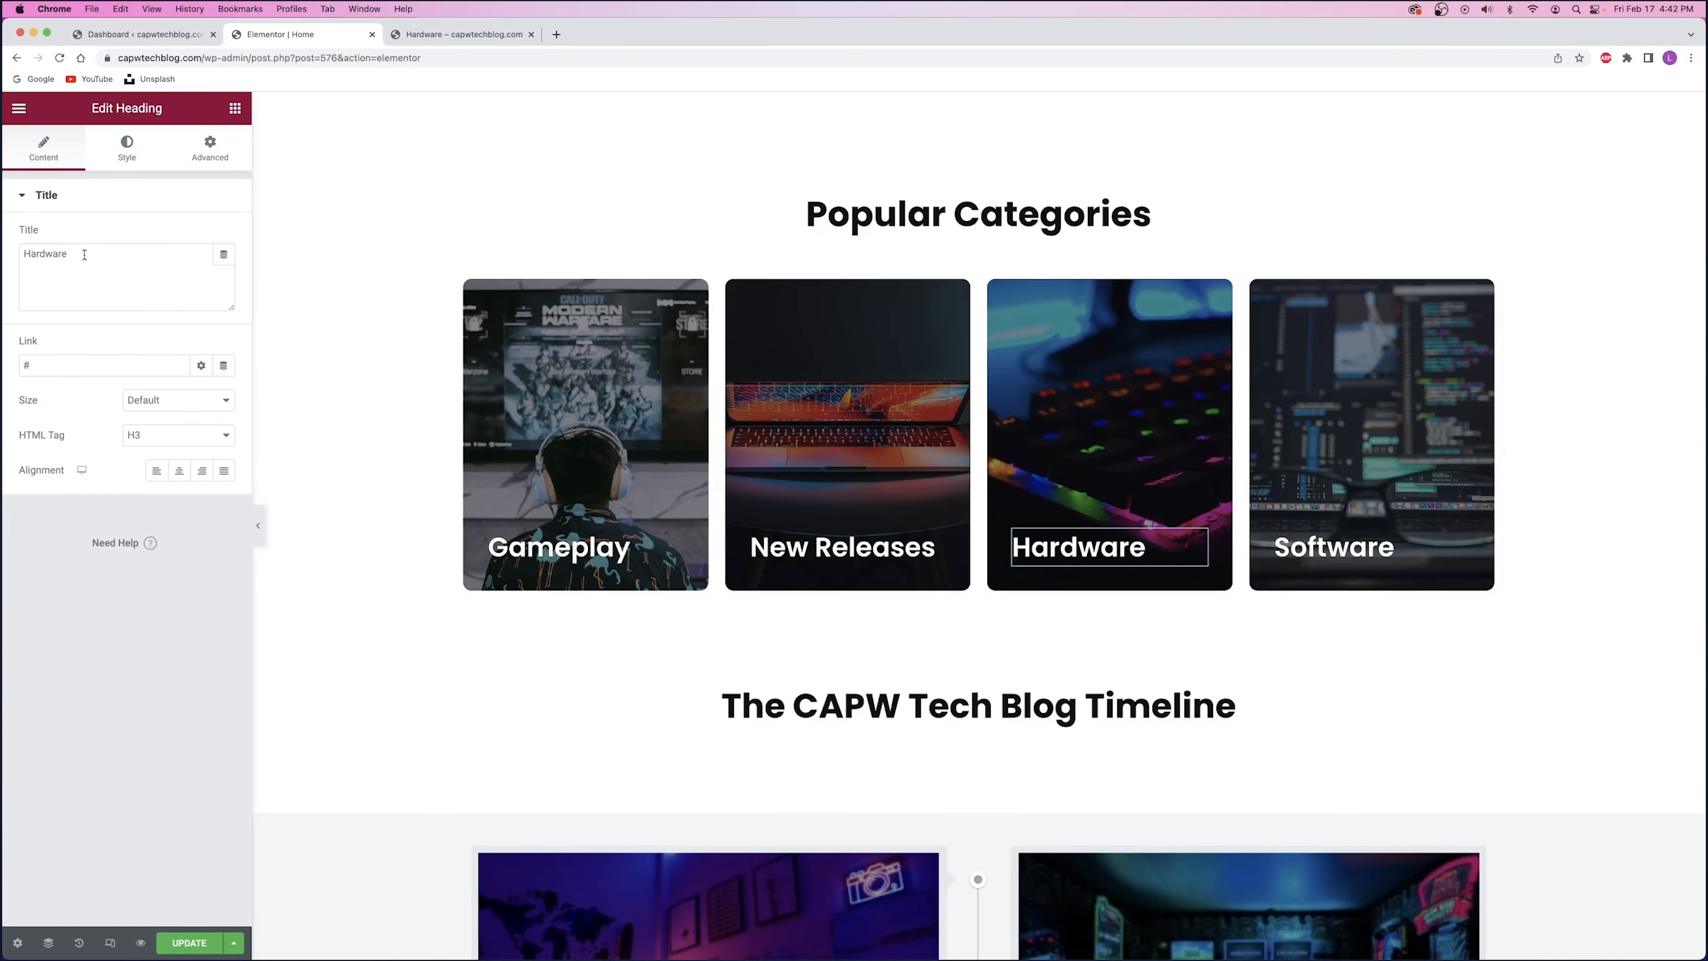
left_click_drag(67, 369, 8, 369)
key("cmd+v")
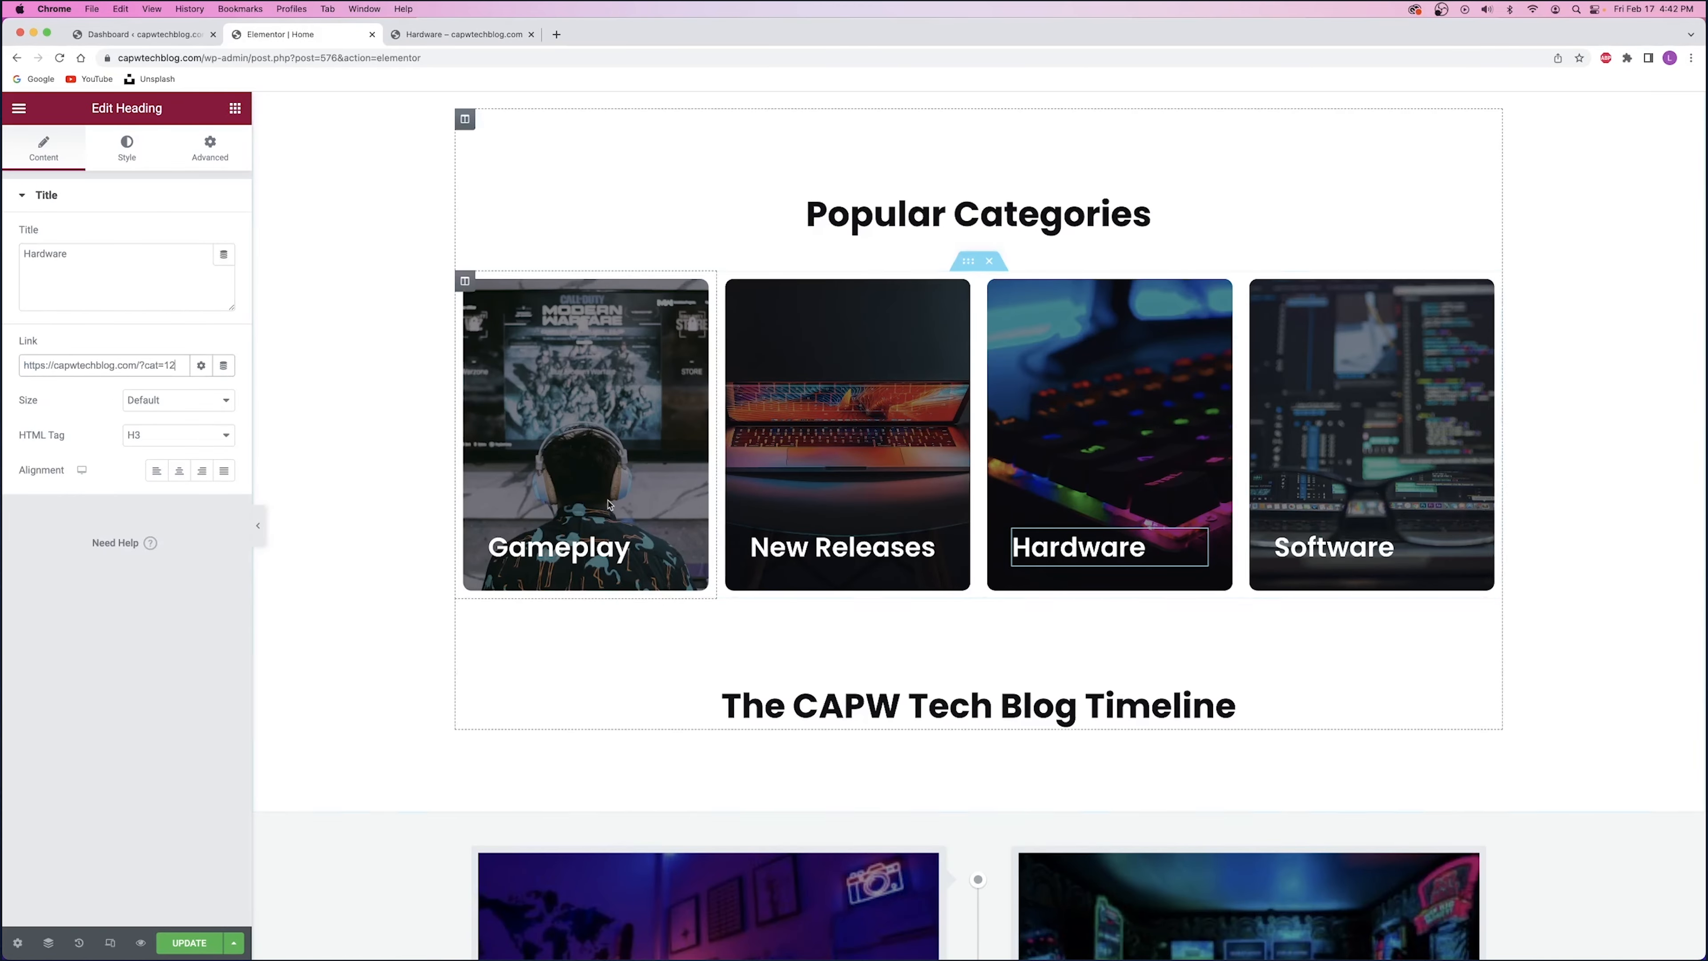
left_click(1461, 544)
left_click(464, 35)
left_click(239, 58)
key("BackSpace")
type("3")
key("Return")
left_click(175, 58)
key("super+c")
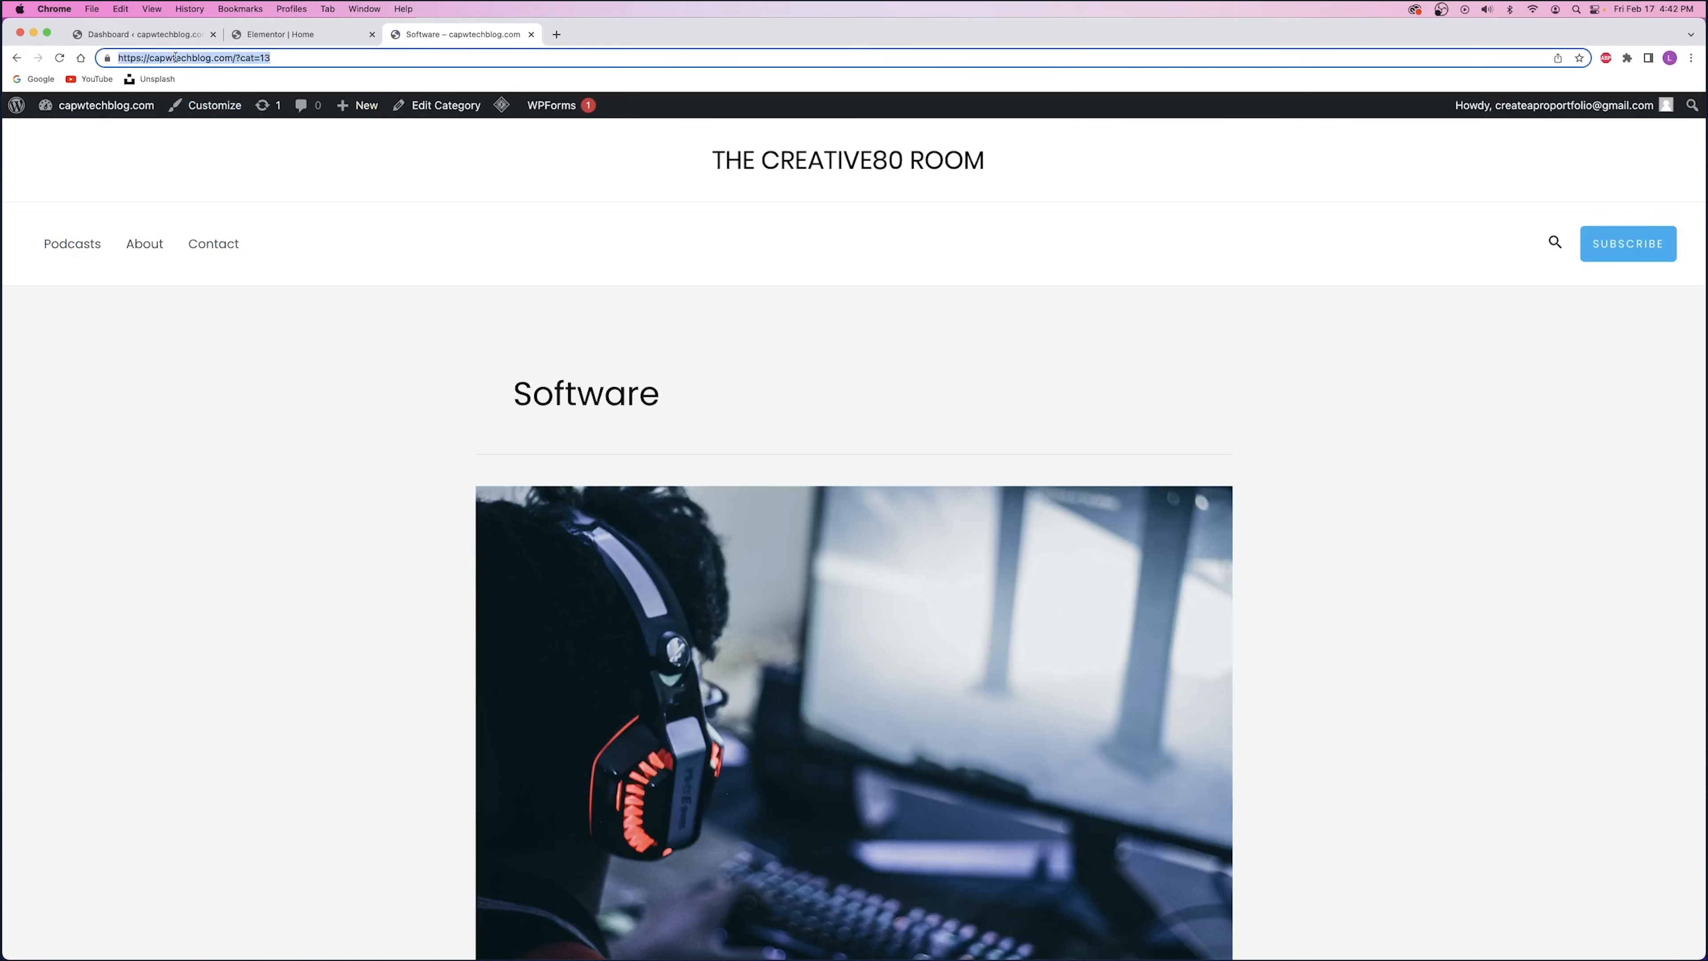
left_click(531, 34)
double_click(44, 374)
key("super+v")
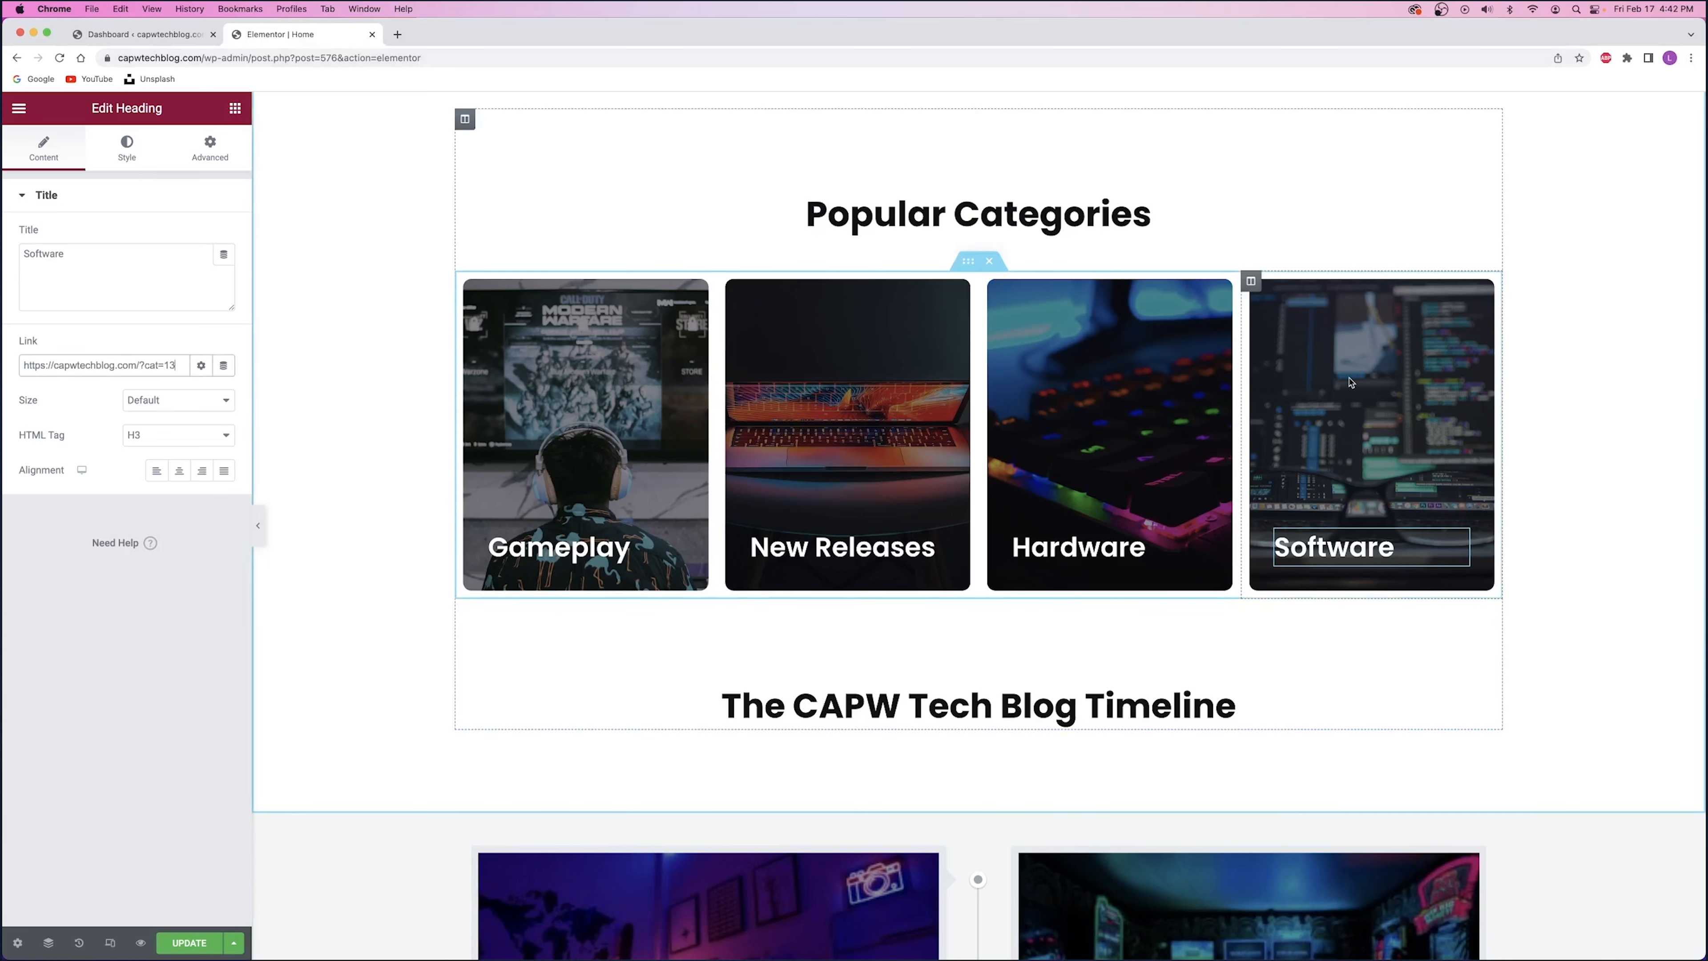
- Update the homepage and preview its Popular Categories section
left_click(191, 943)
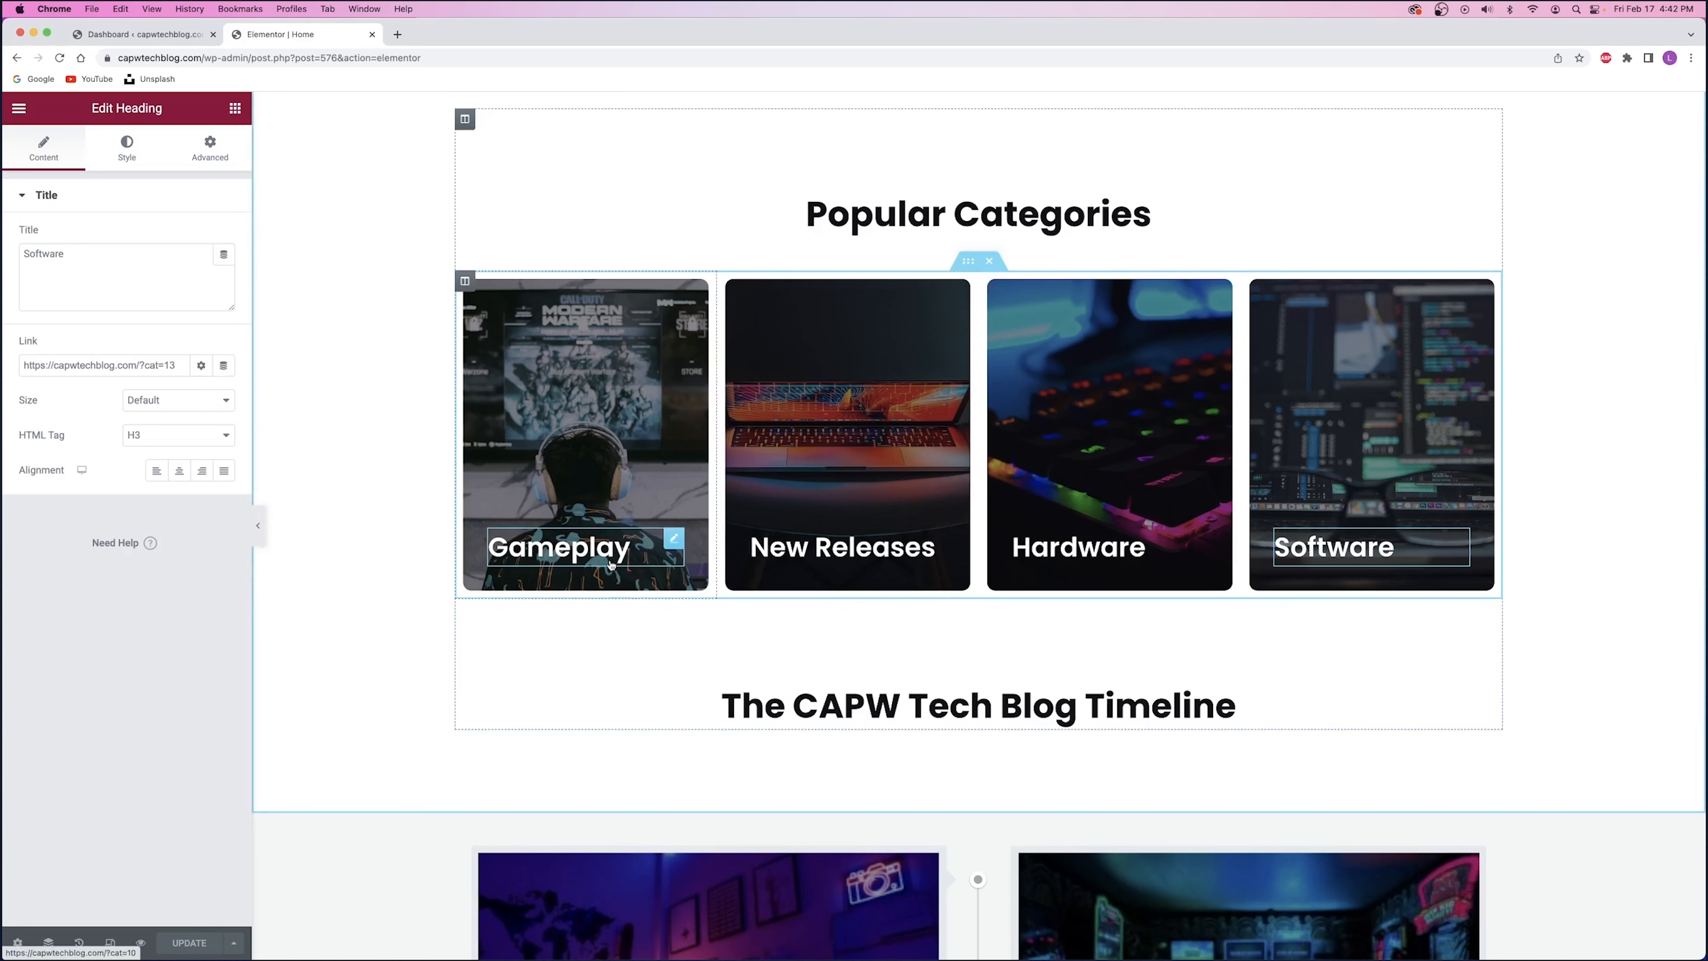
left_click(141, 942)
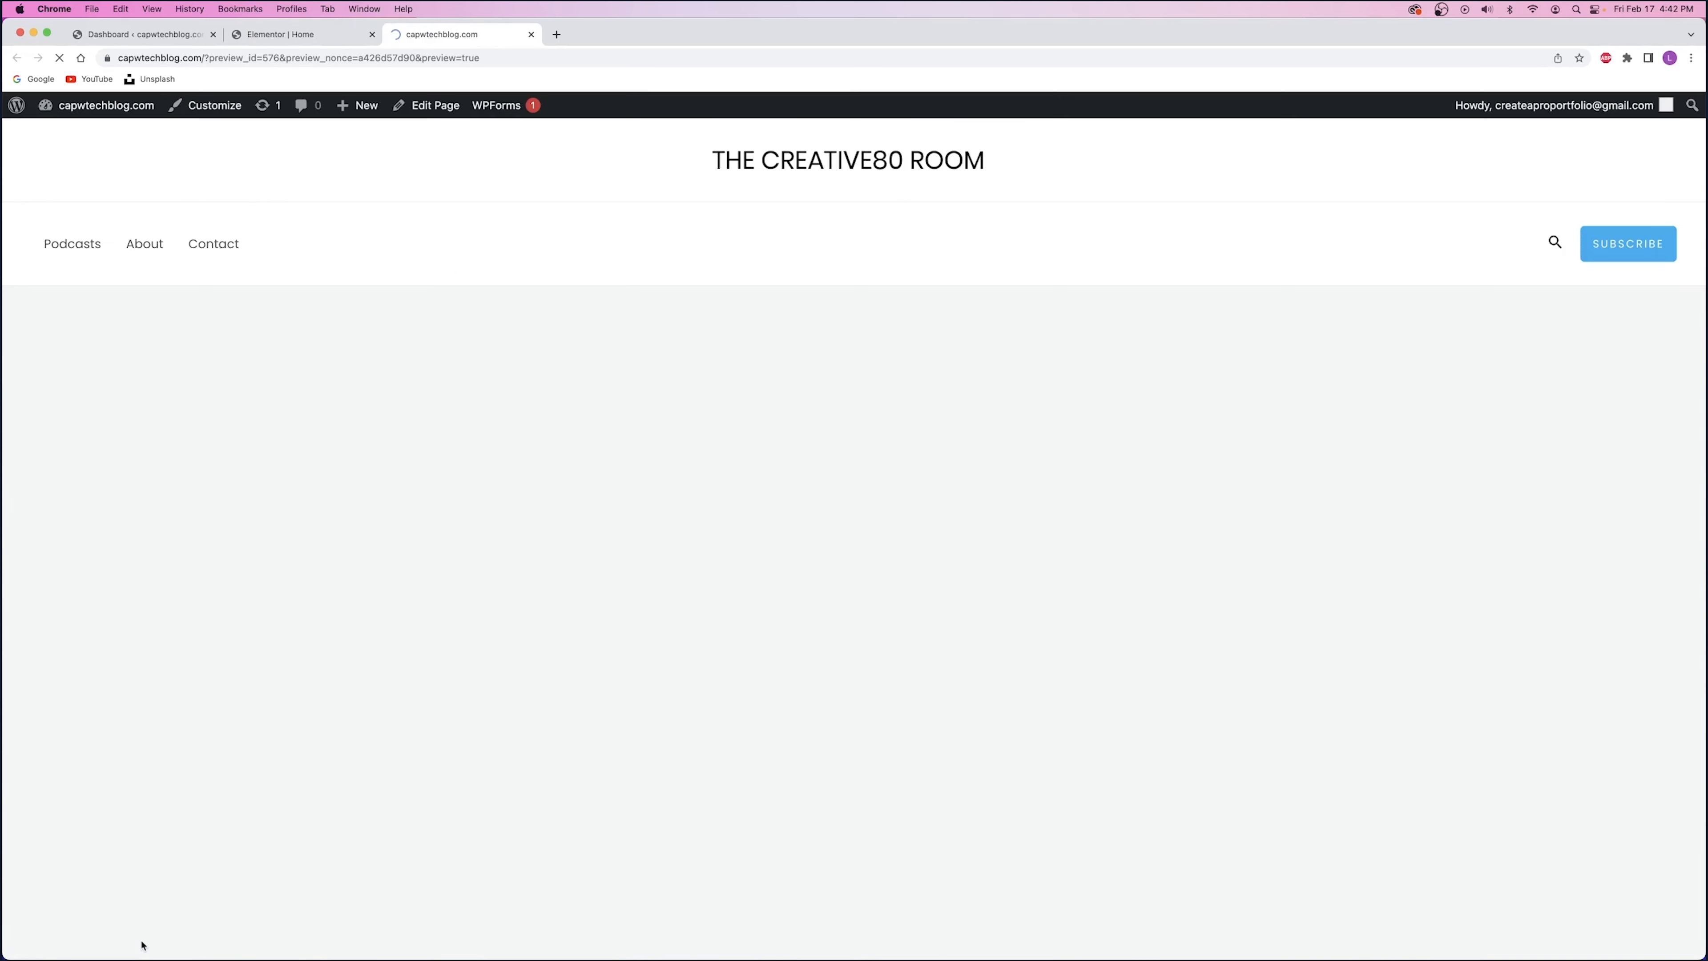
scroll(874, 508, "down", 10)
scroll(874, 508, "down", 3)
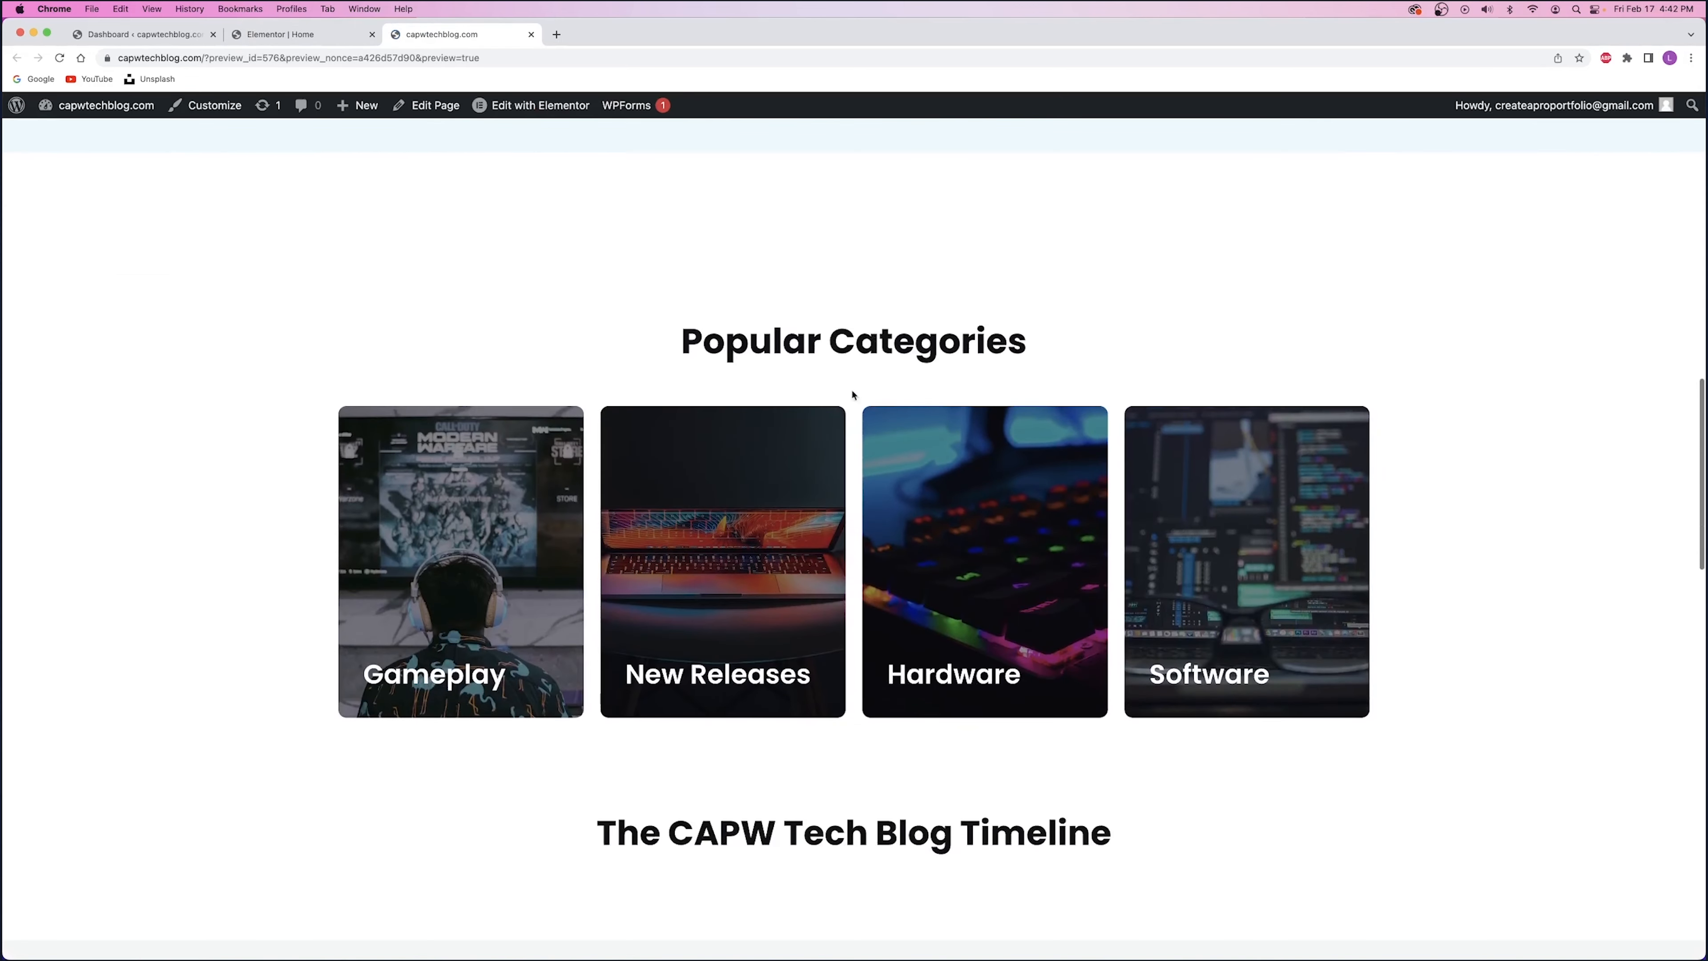
left_click_drag(772, 350, 938, 346)
left_click(912, 408)
- Open the Gameplay category from the preview in a separate tab, review its posts and close it
right_click(450, 669)
left_click(512, 679)
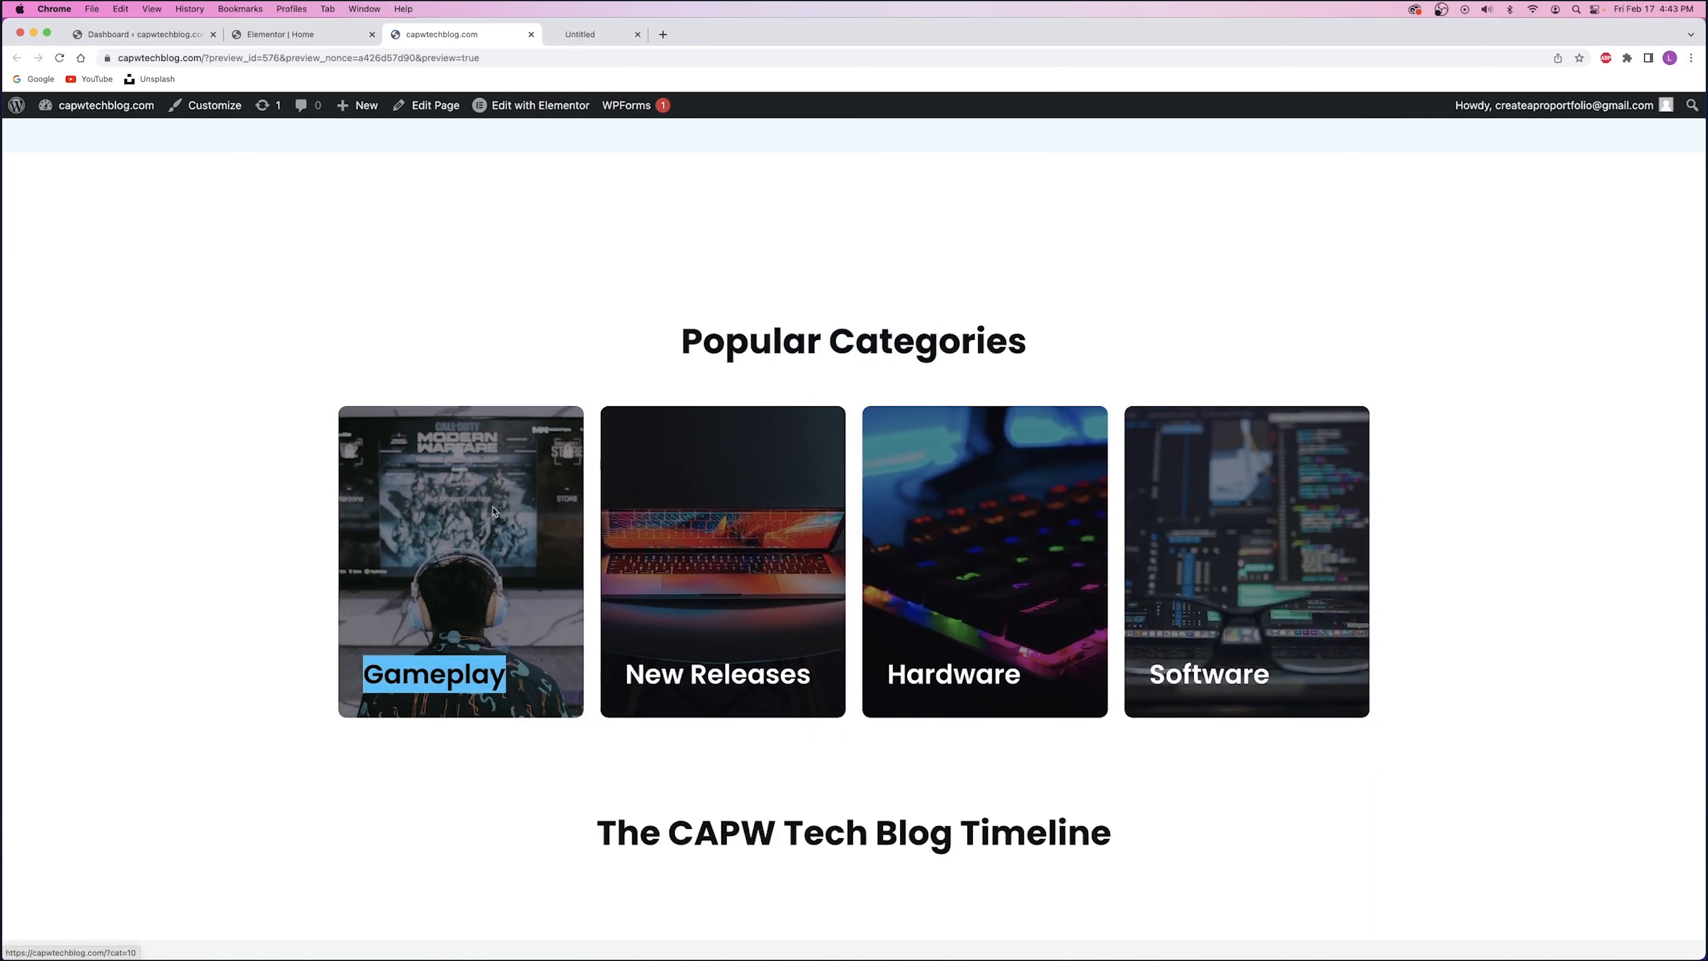
left_click(586, 37)
scroll(714, 282, "down", 15)
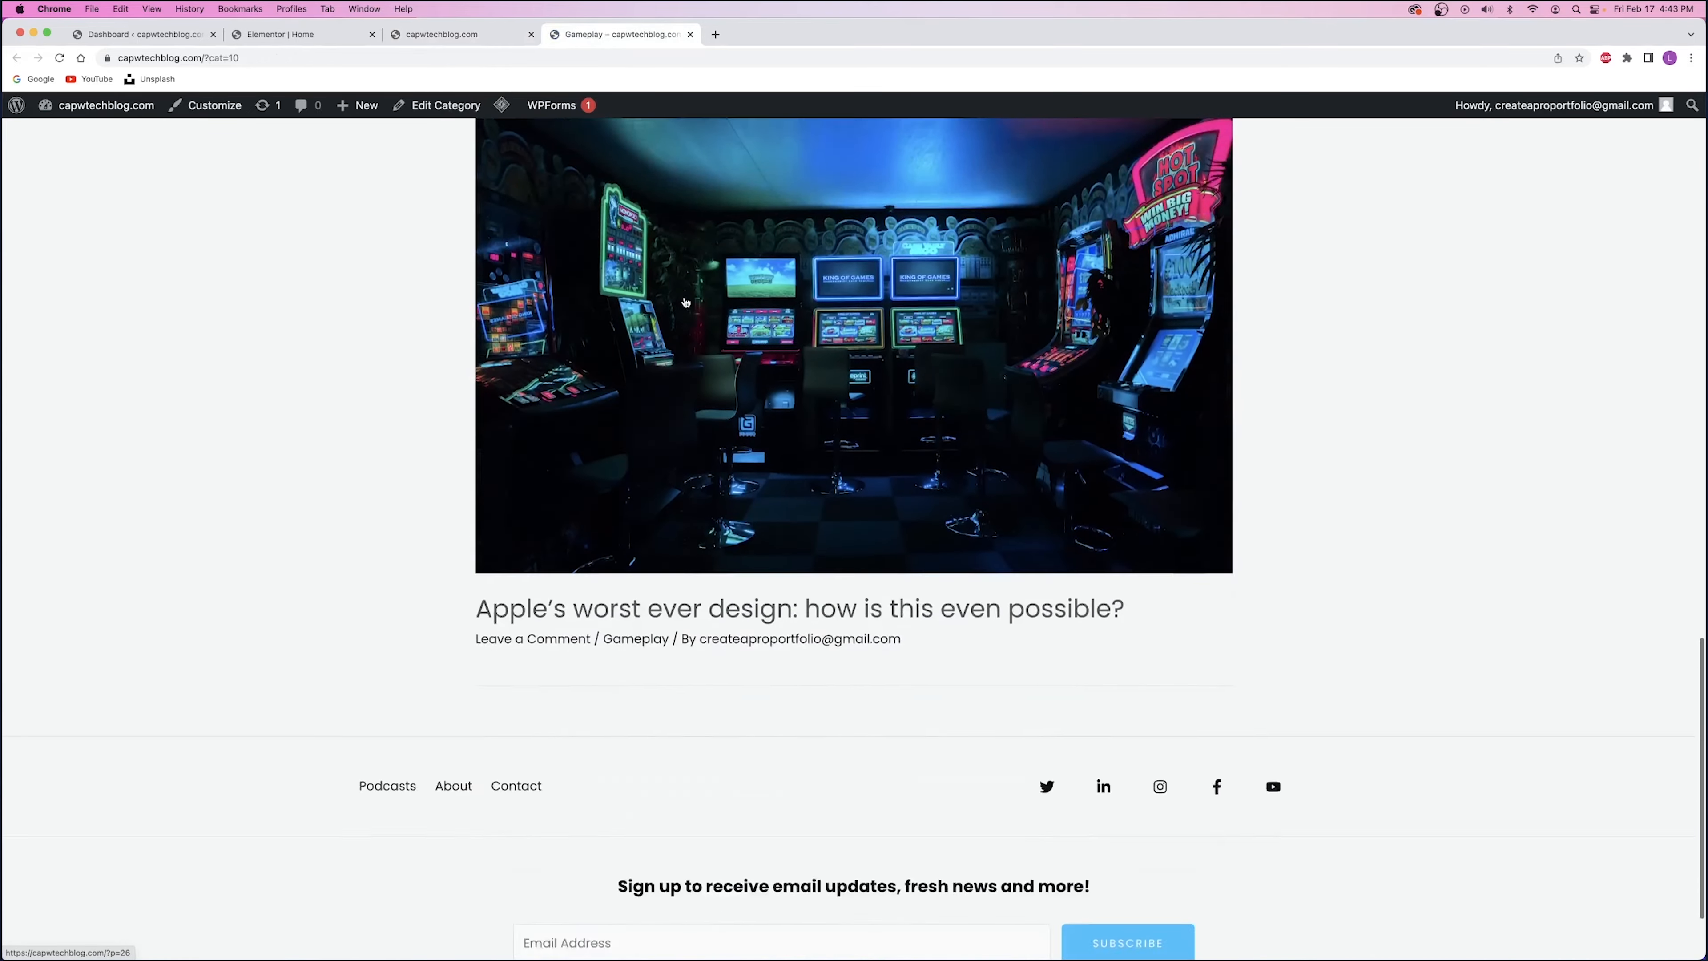
key("super+w")
- Follow the New Releases category link, look through its archive and return to the homepage preview
left_click(785, 671)
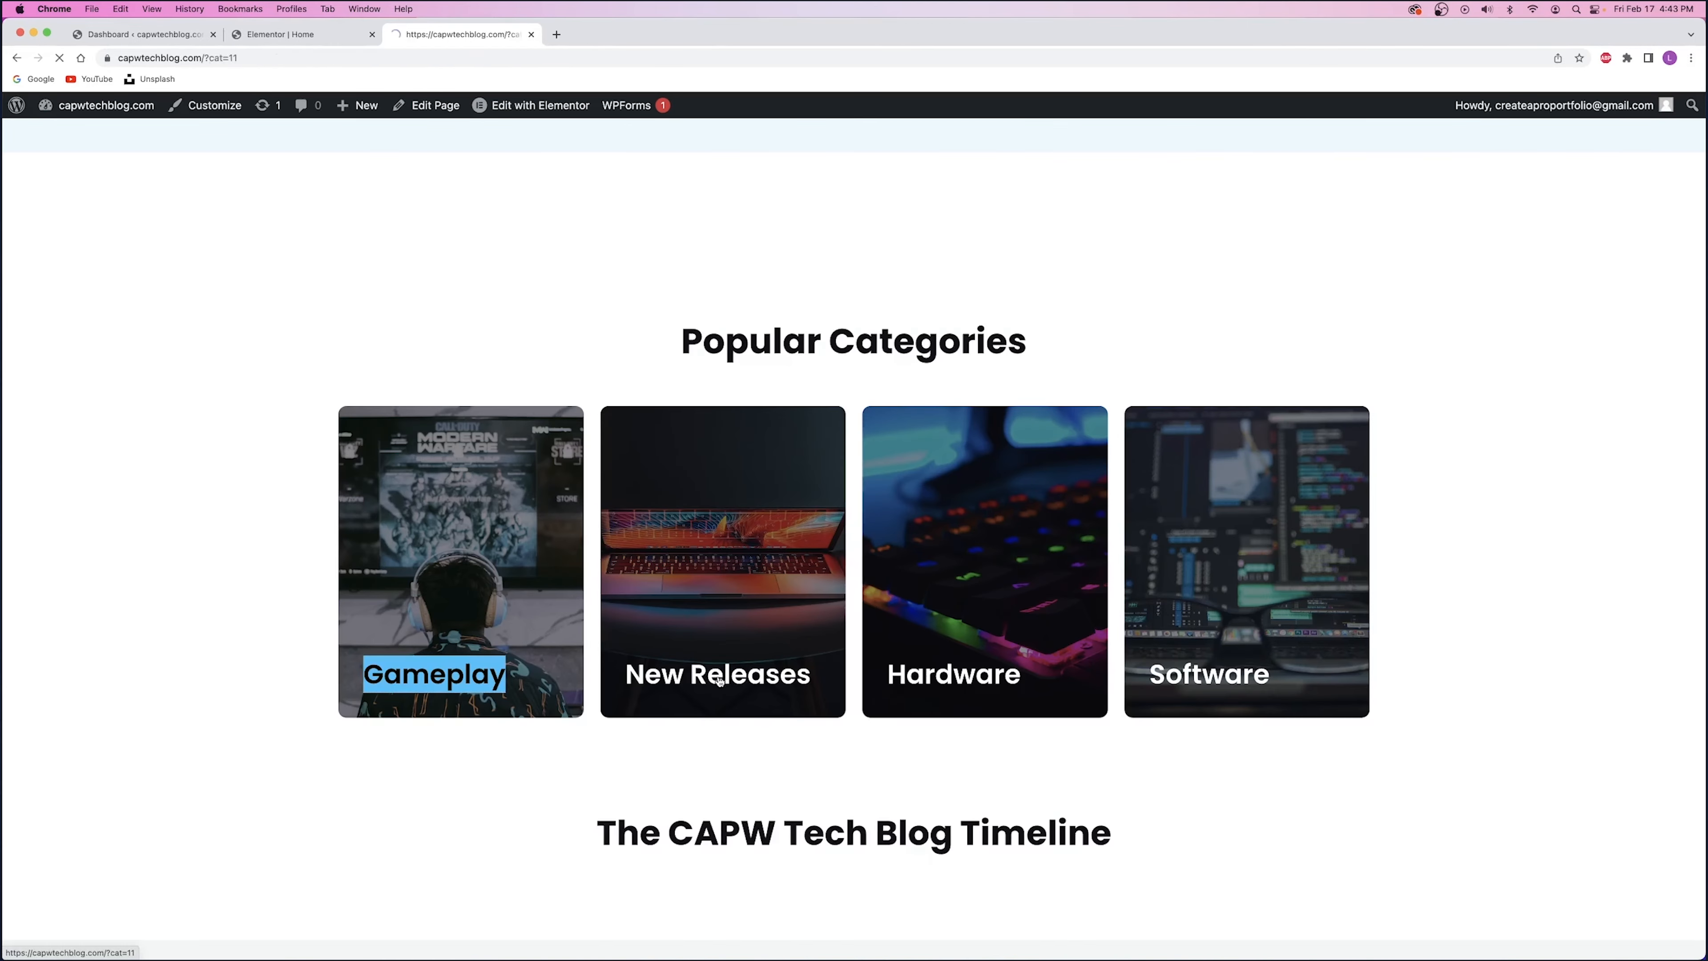
scroll(785, 670, "down", 15)
scroll(793, 652, "up", 12)
scroll(793, 652, "up", 5)
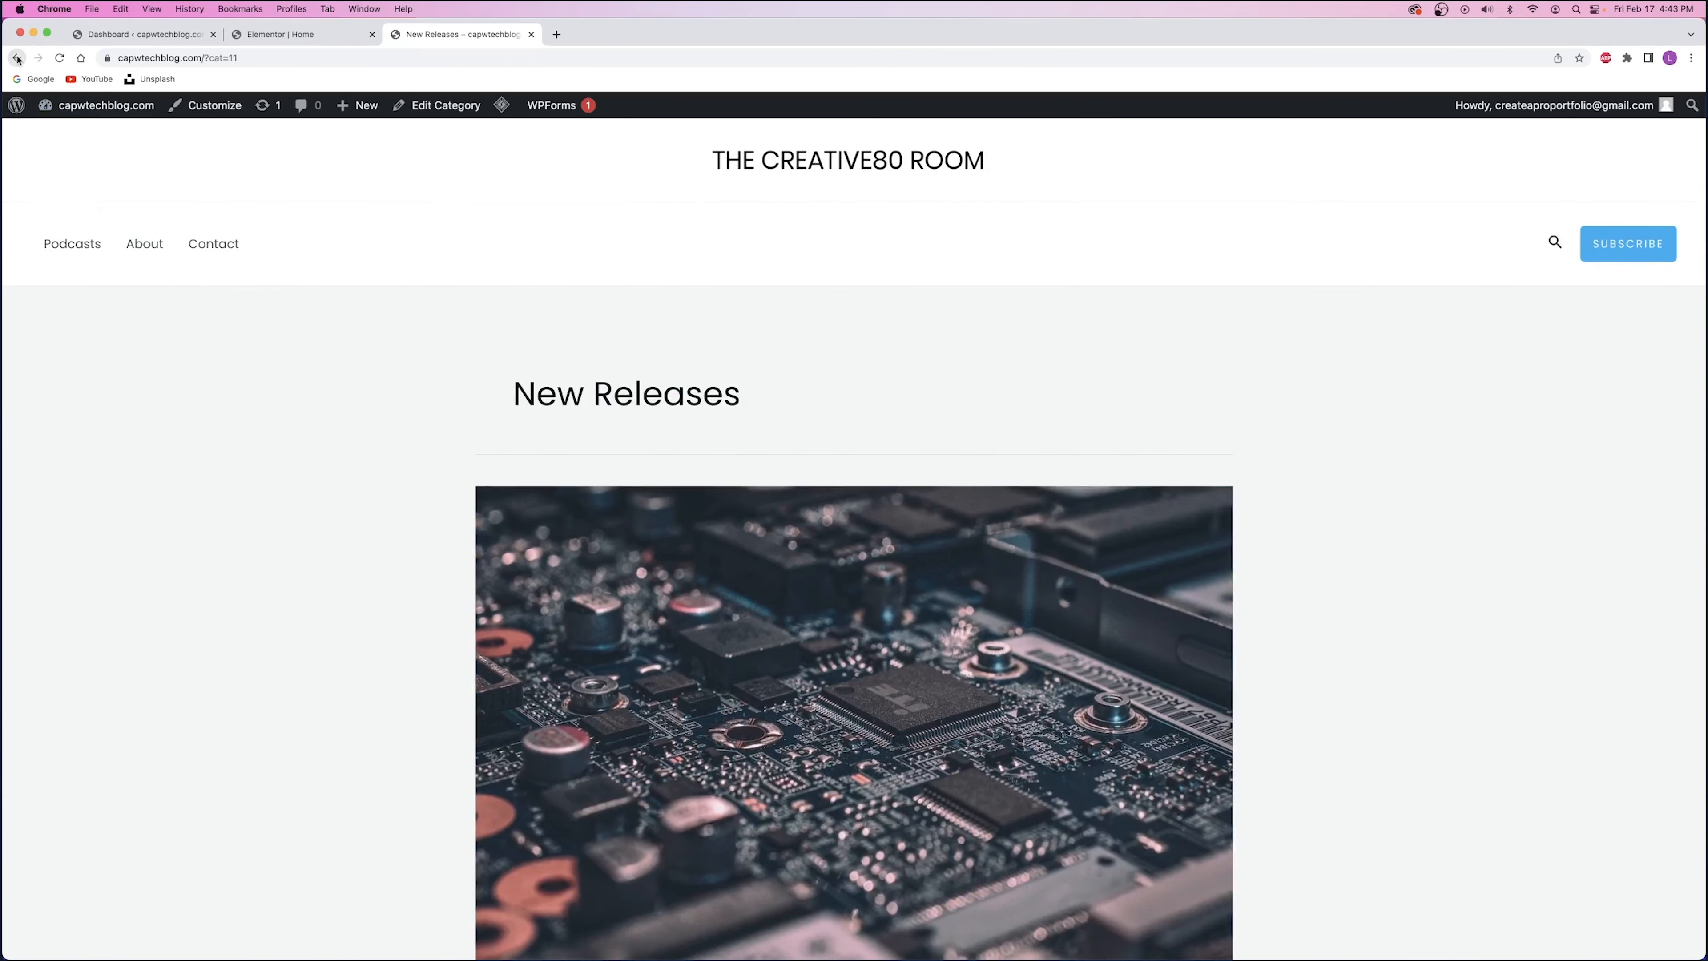
key("super+bracketleft")
- Follow the Hardware category link, look through its archive and return to the homepage preview
left_click(866, 660)
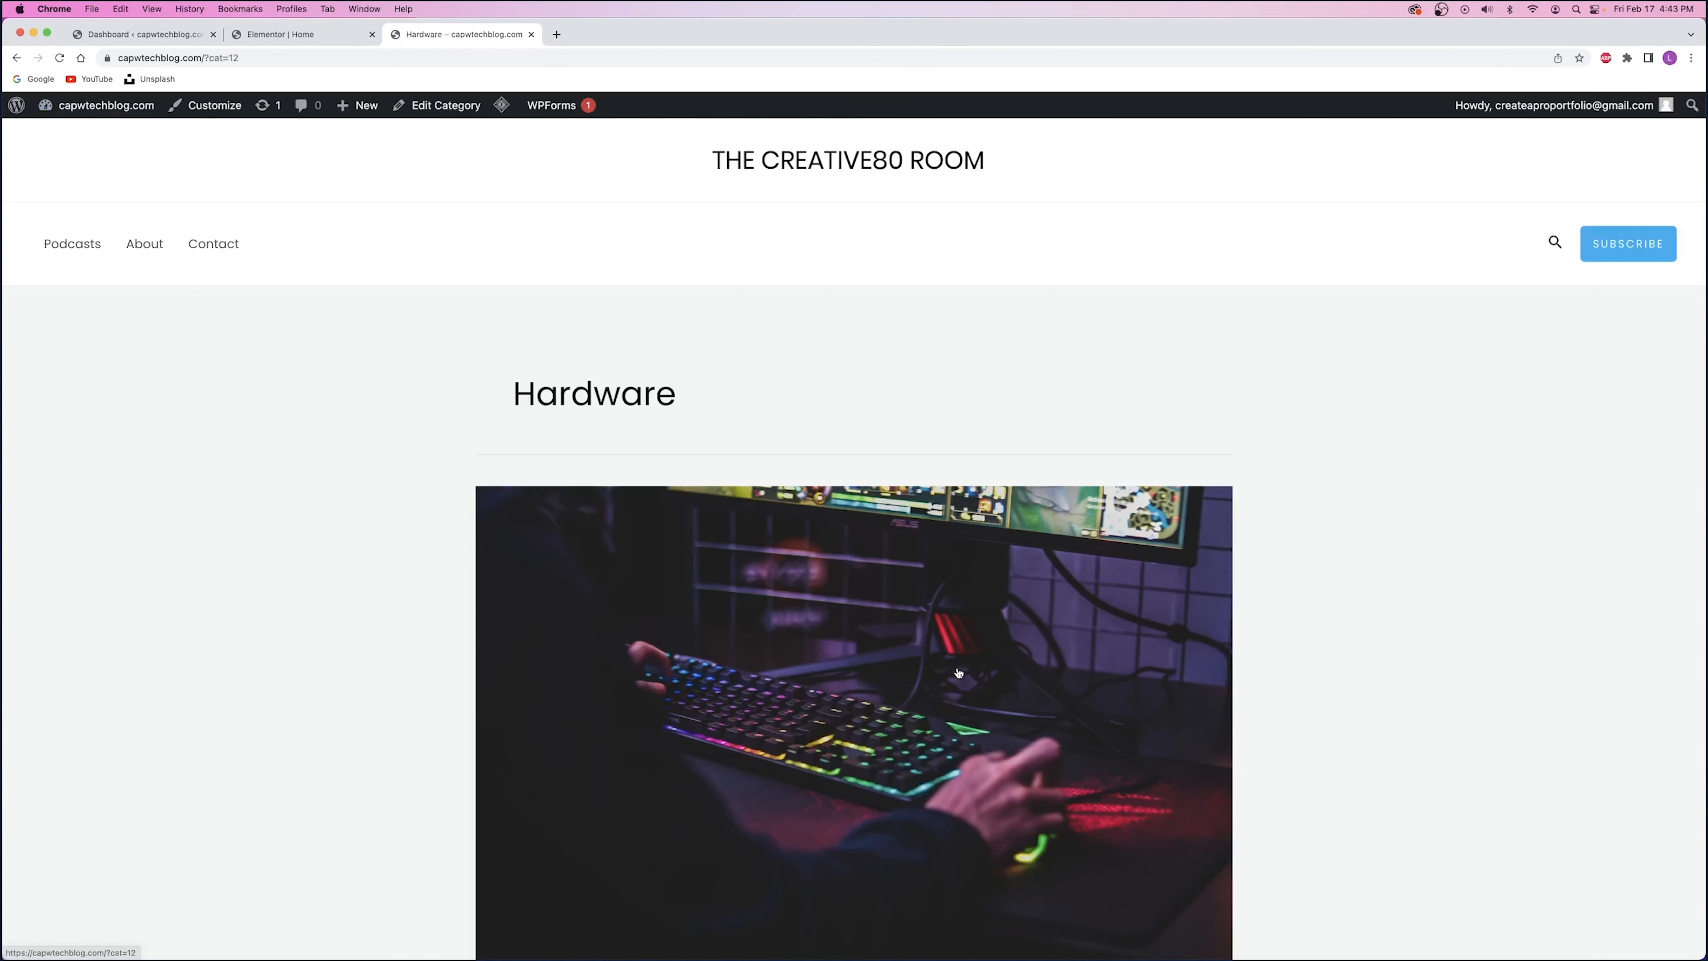
scroll(865, 660, "down", 5)
scroll(868, 658, "down", 10)
scroll(867, 658, "up", 15)
key("super+bracketleft")
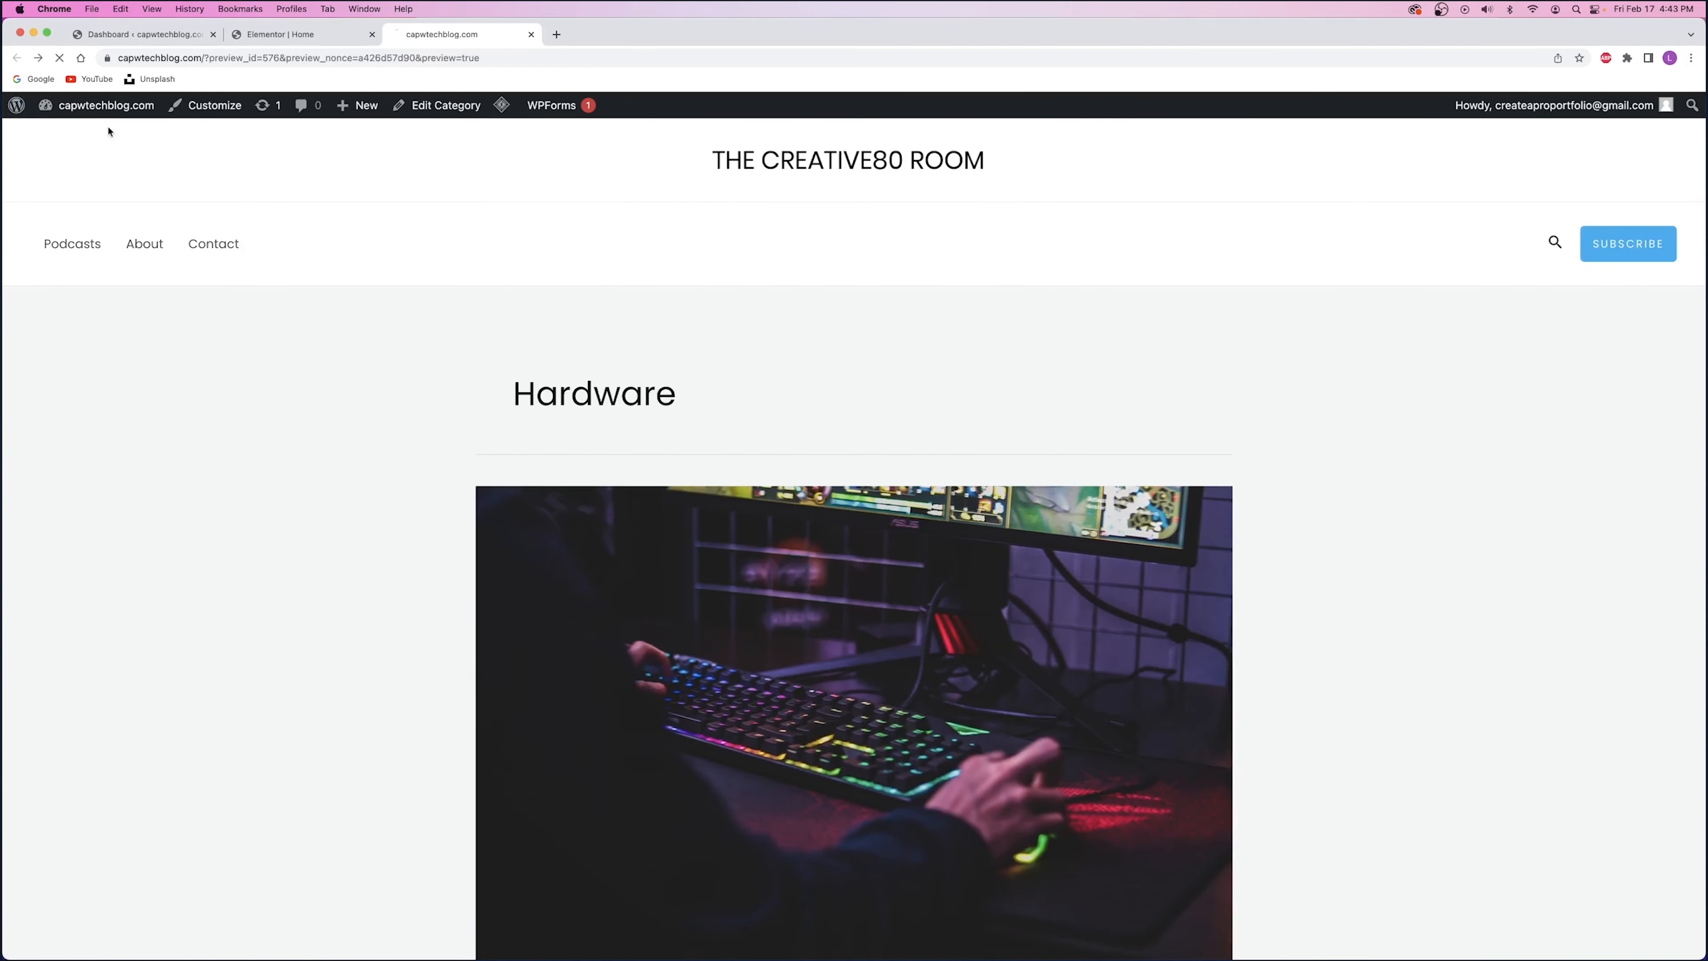
- Follow the Software category link, look through its archive and return to the homepage preview
left_click(1211, 670)
scroll(778, 562, "down", 10)
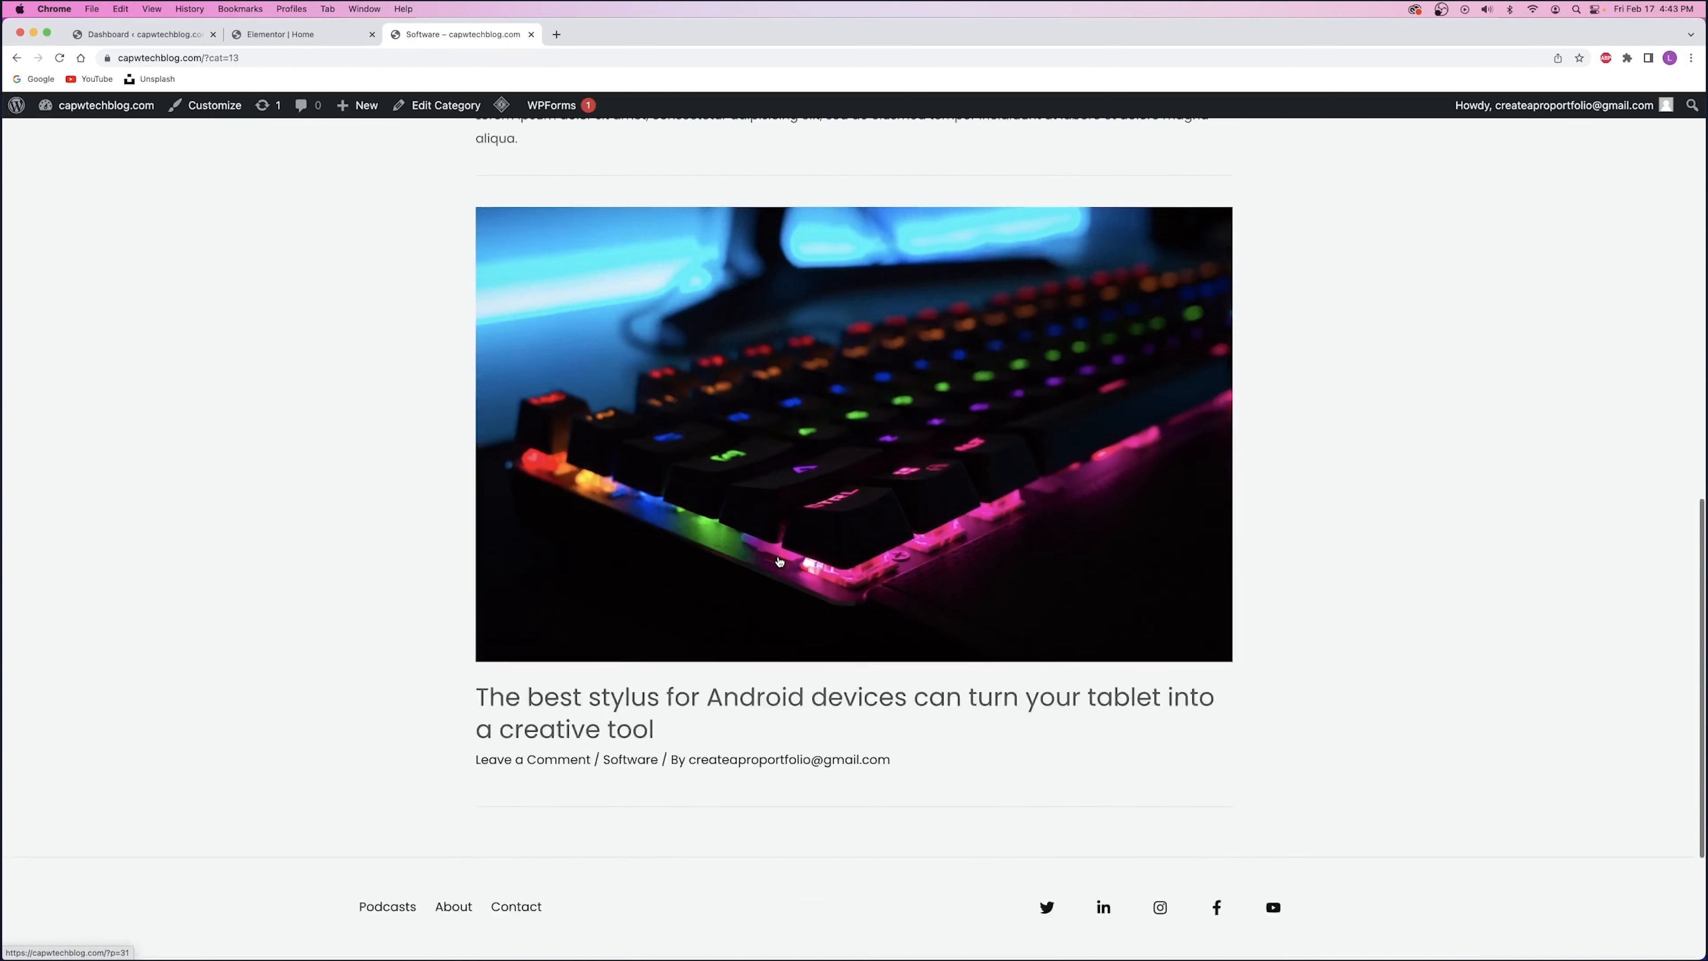
scroll(778, 565, "up", 10)
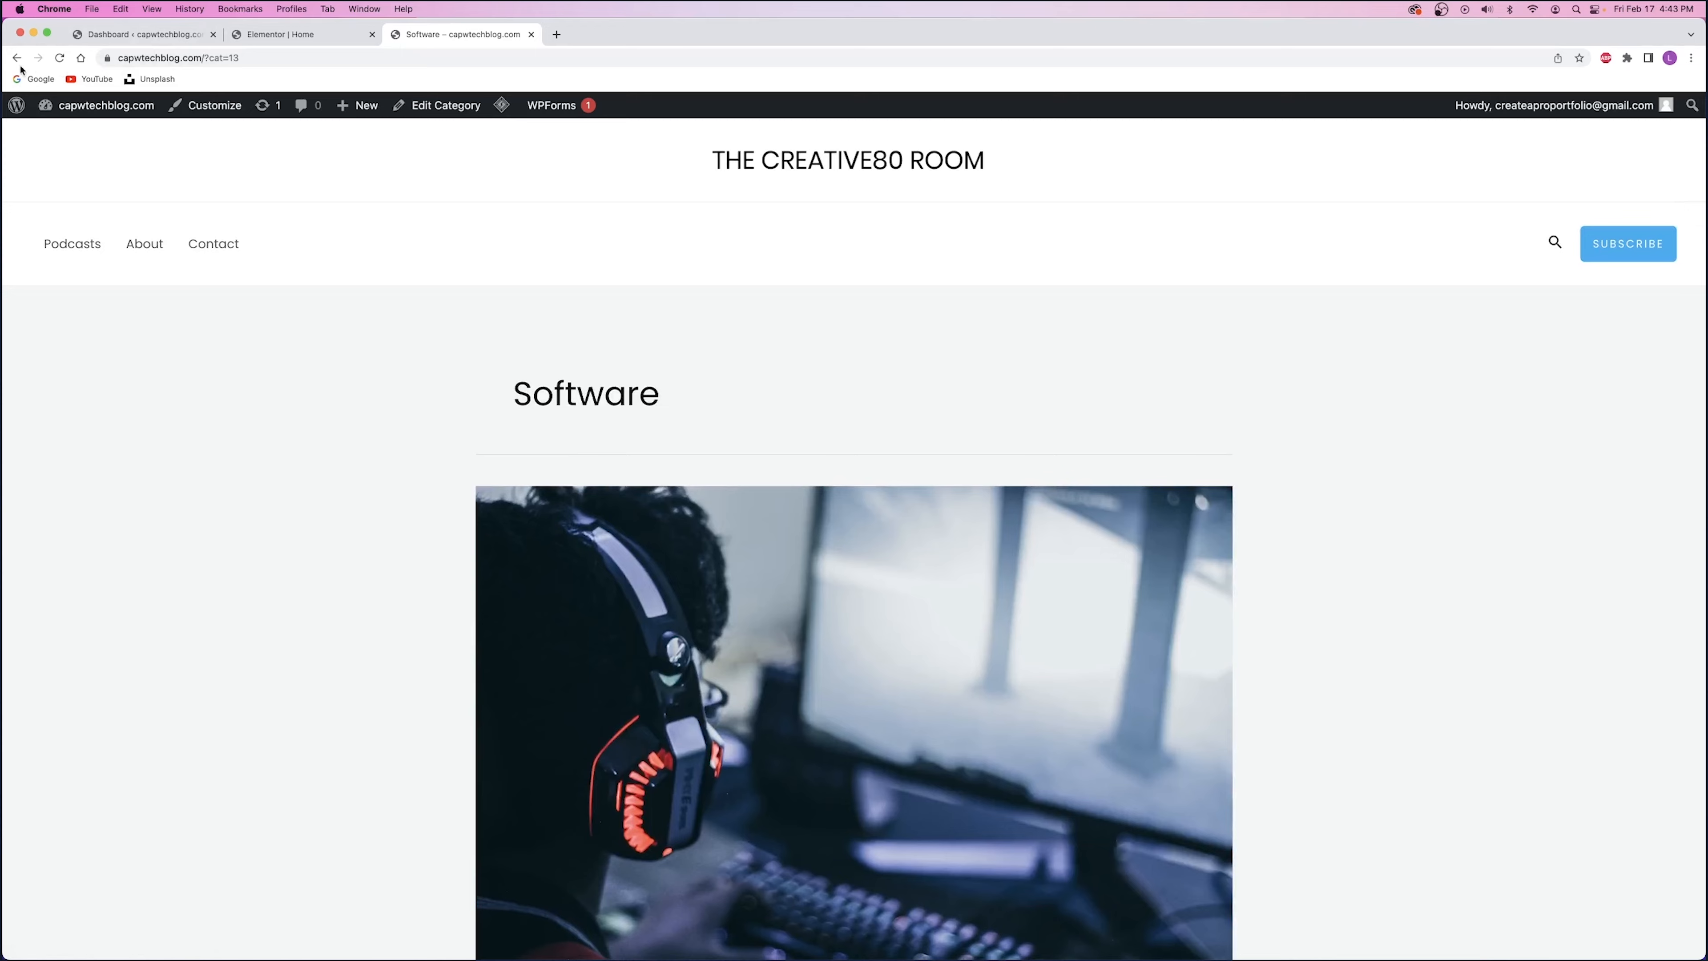
key("super+bracketleft")
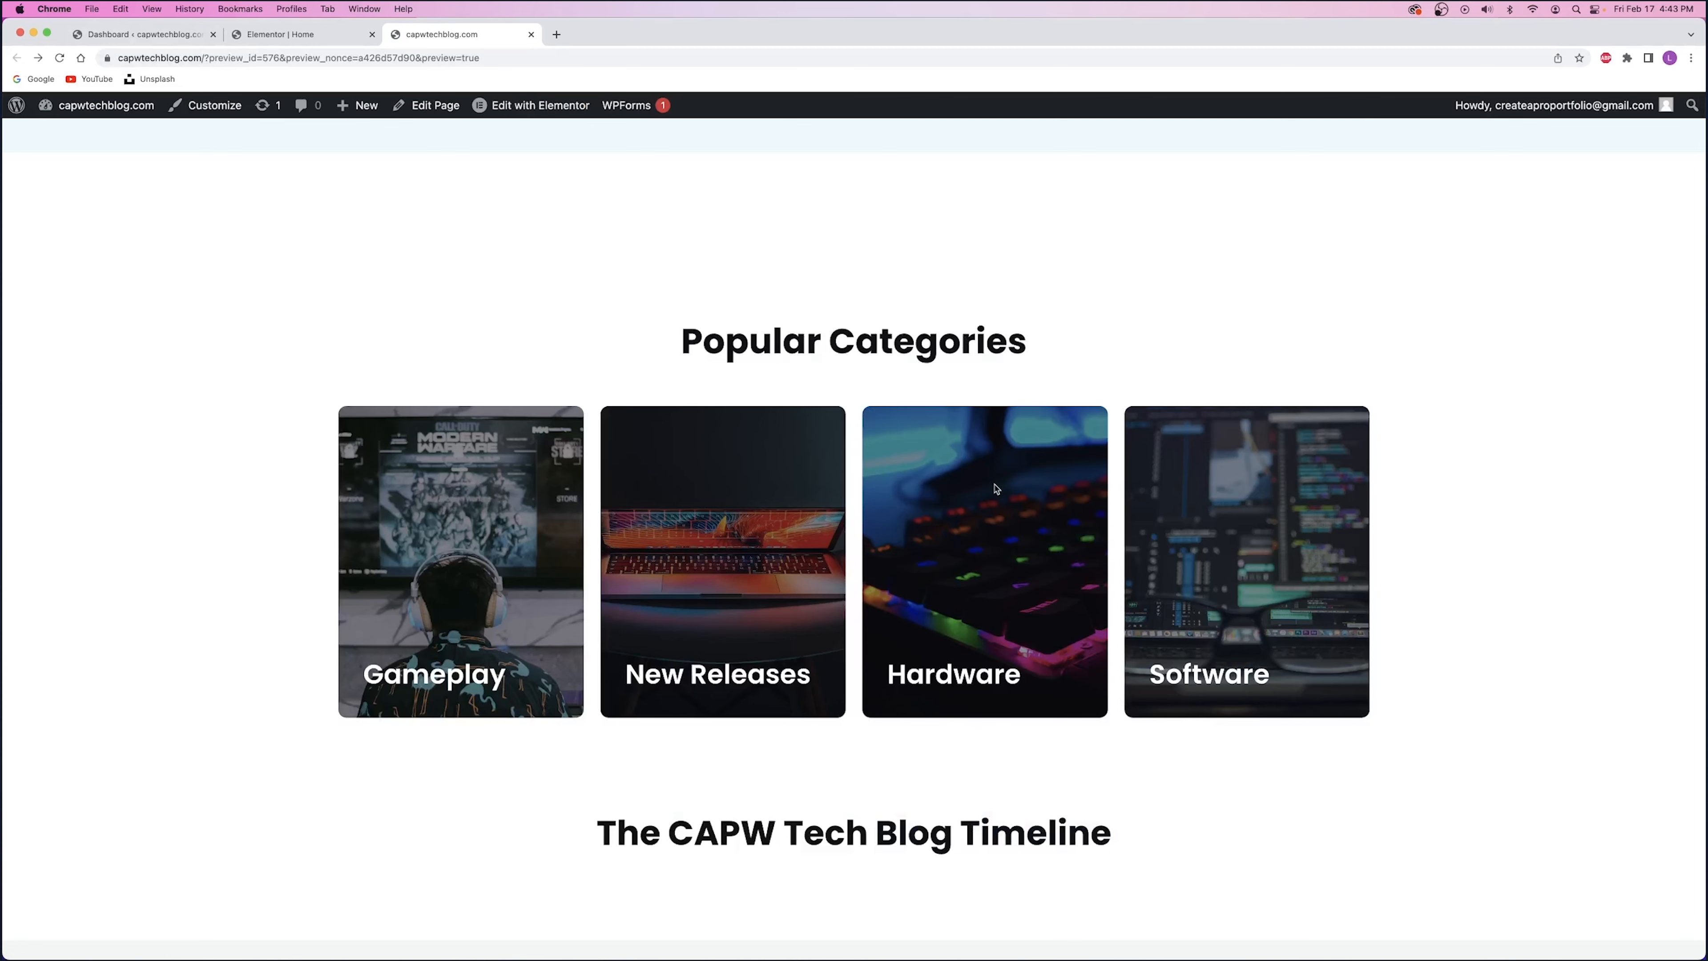
- Open the film festival post from the blog timeline, look through it and close the preview
scroll(989, 488, "down", 10)
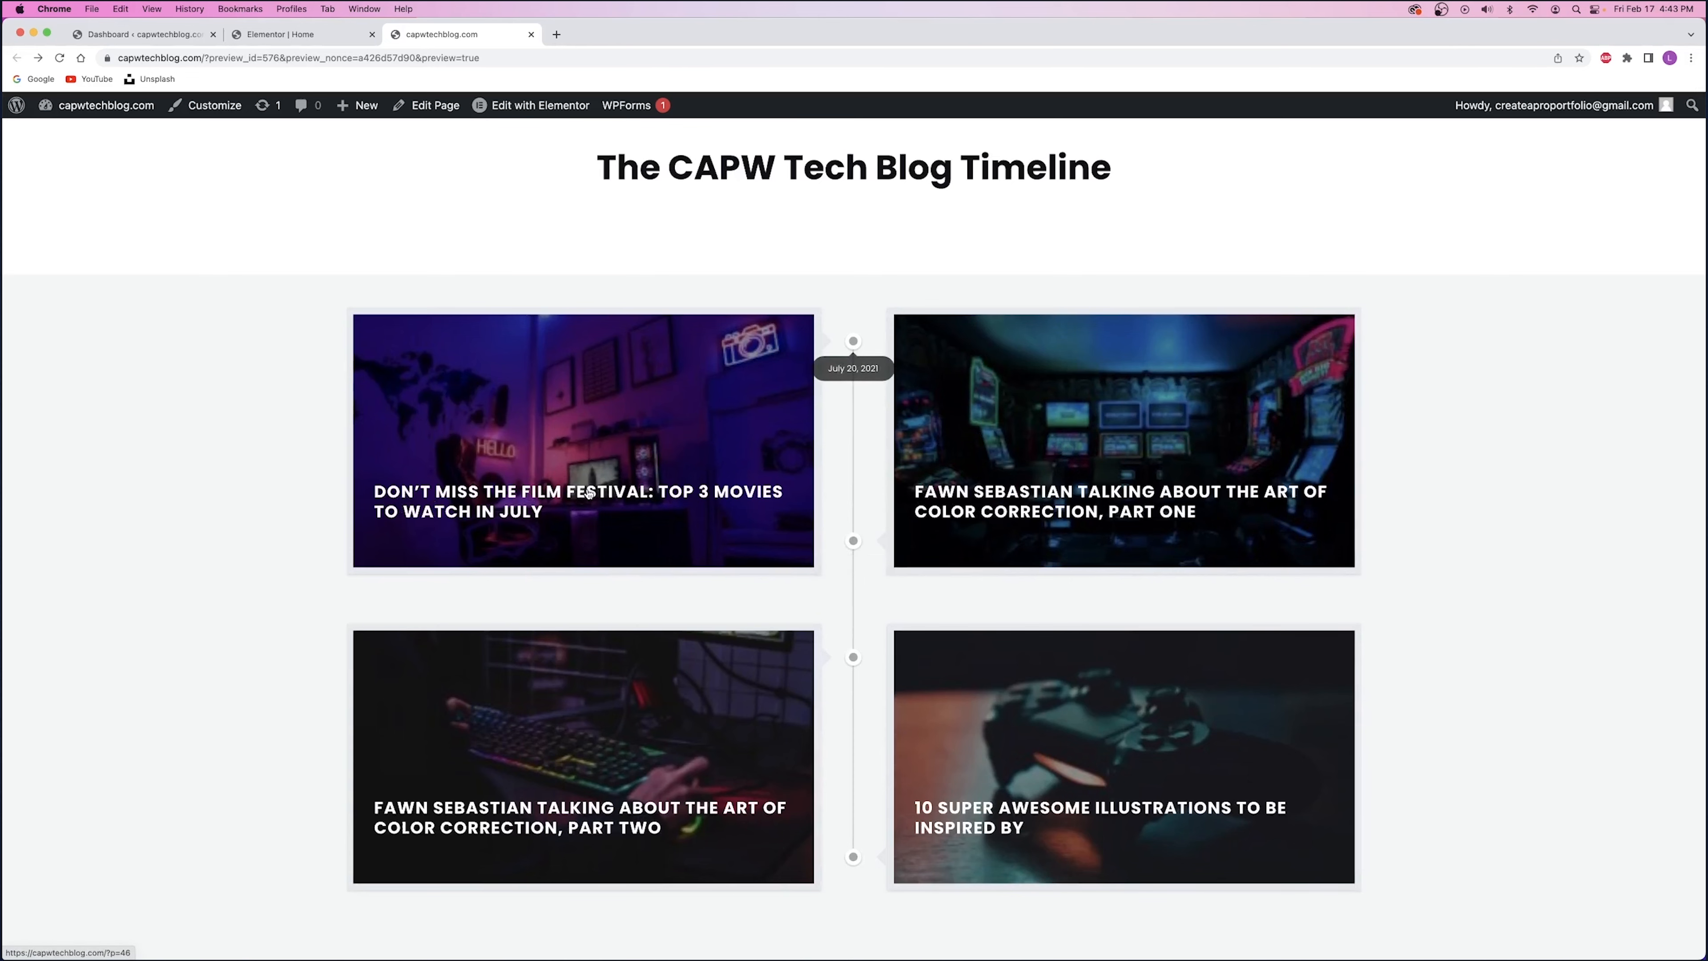
scroll(672, 485, "down", 15)
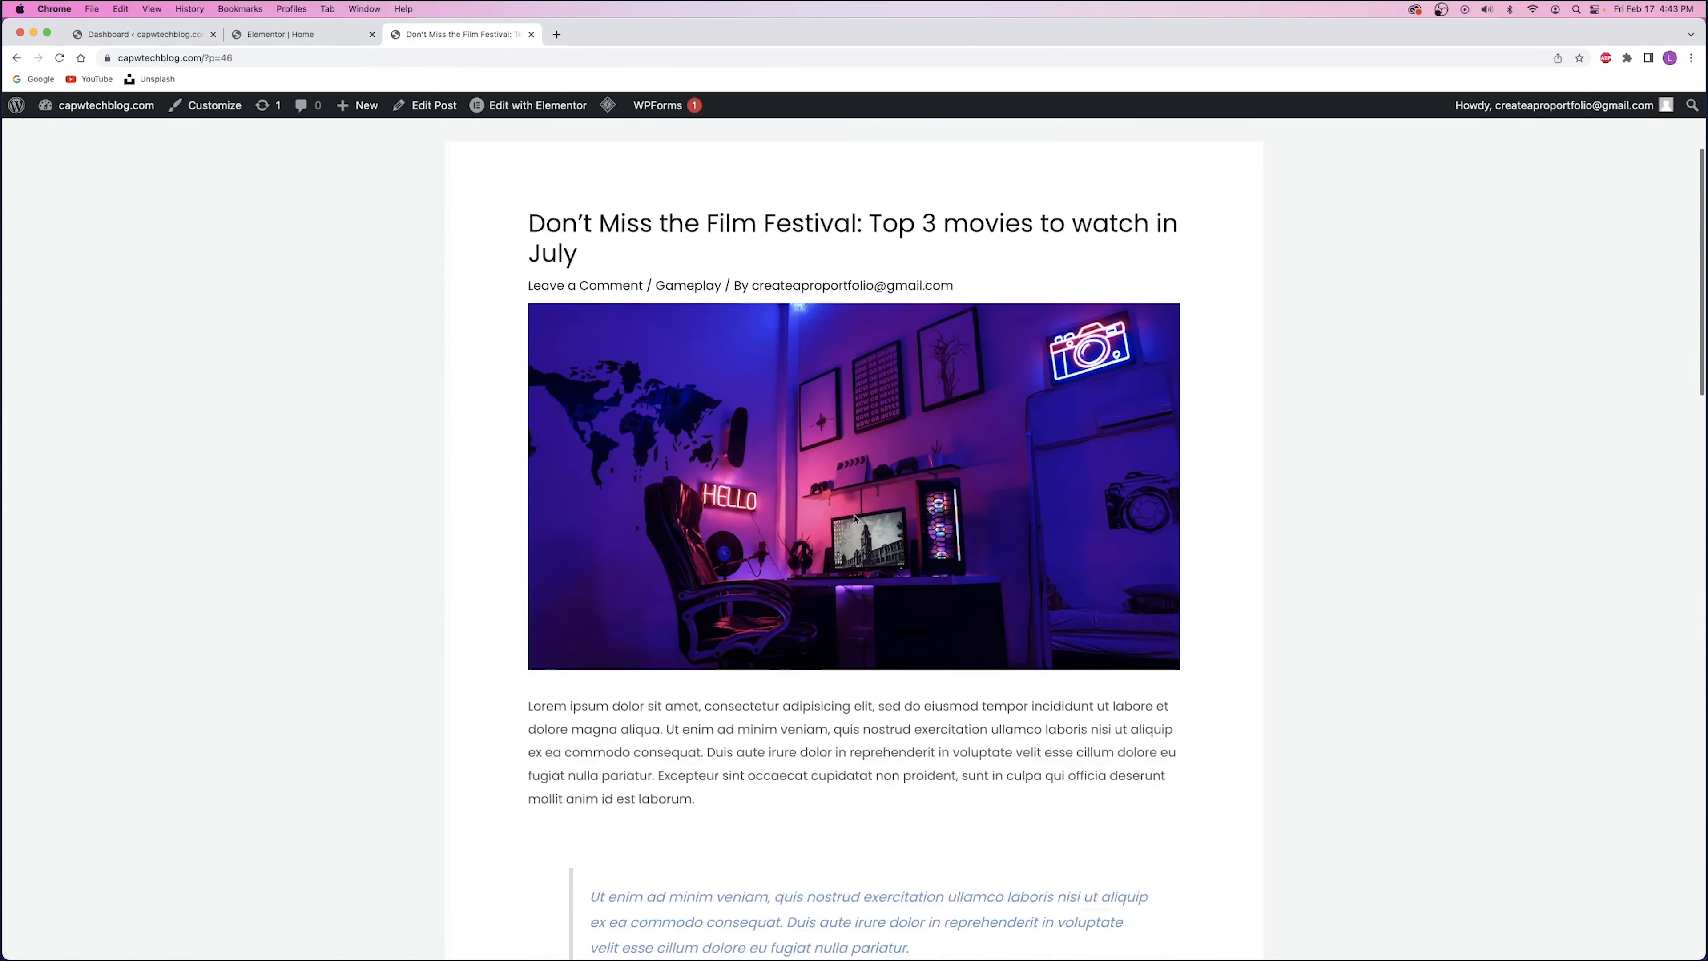
scroll(854, 519, "up", 15)
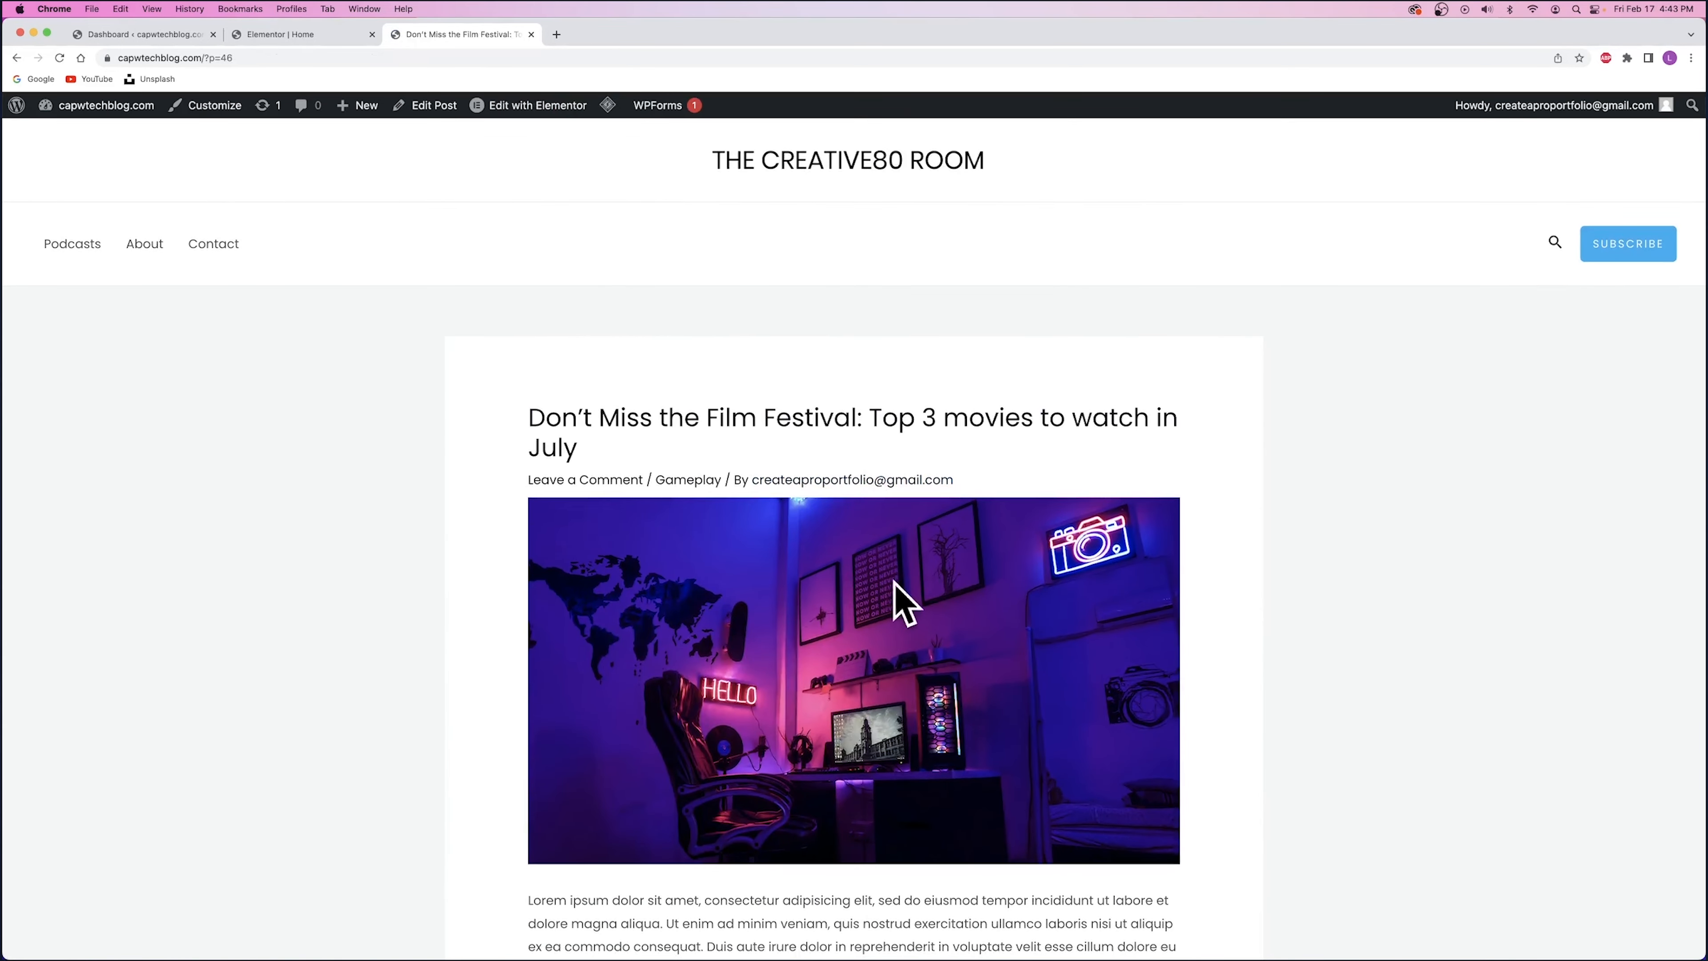
left_click(531, 33)
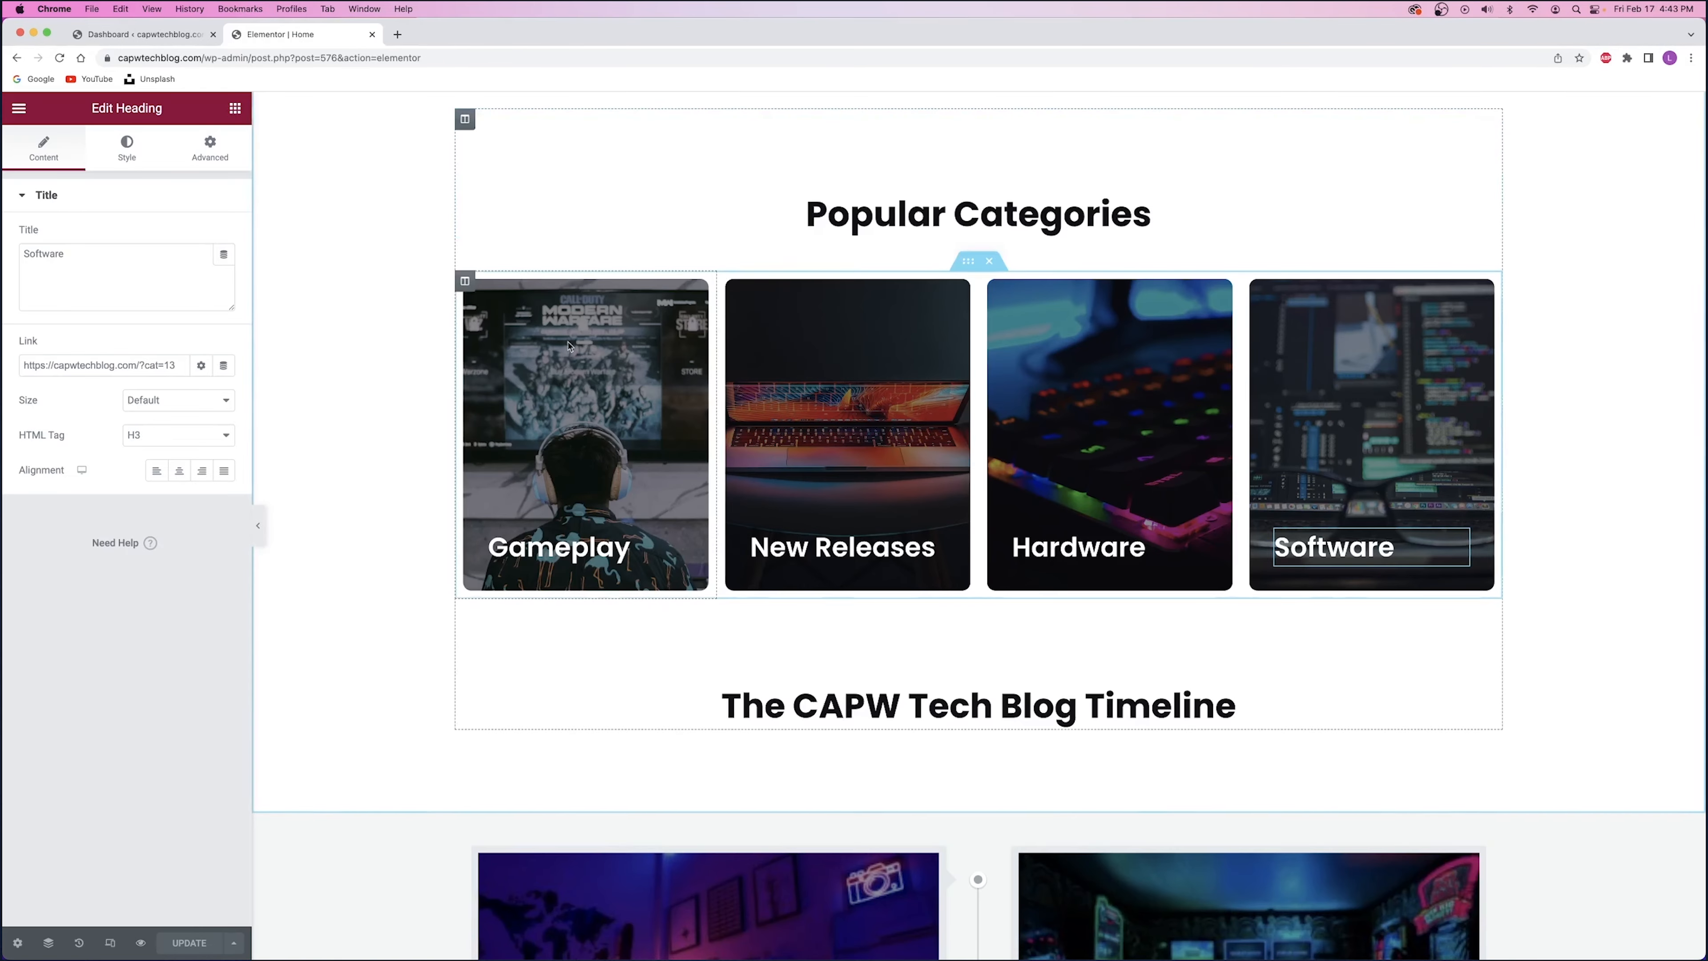
- Review the homepage's timeline, Top Ranked Articles post grid and header in Elementor, then close the page editor
scroll(577, 441, "down", 10)
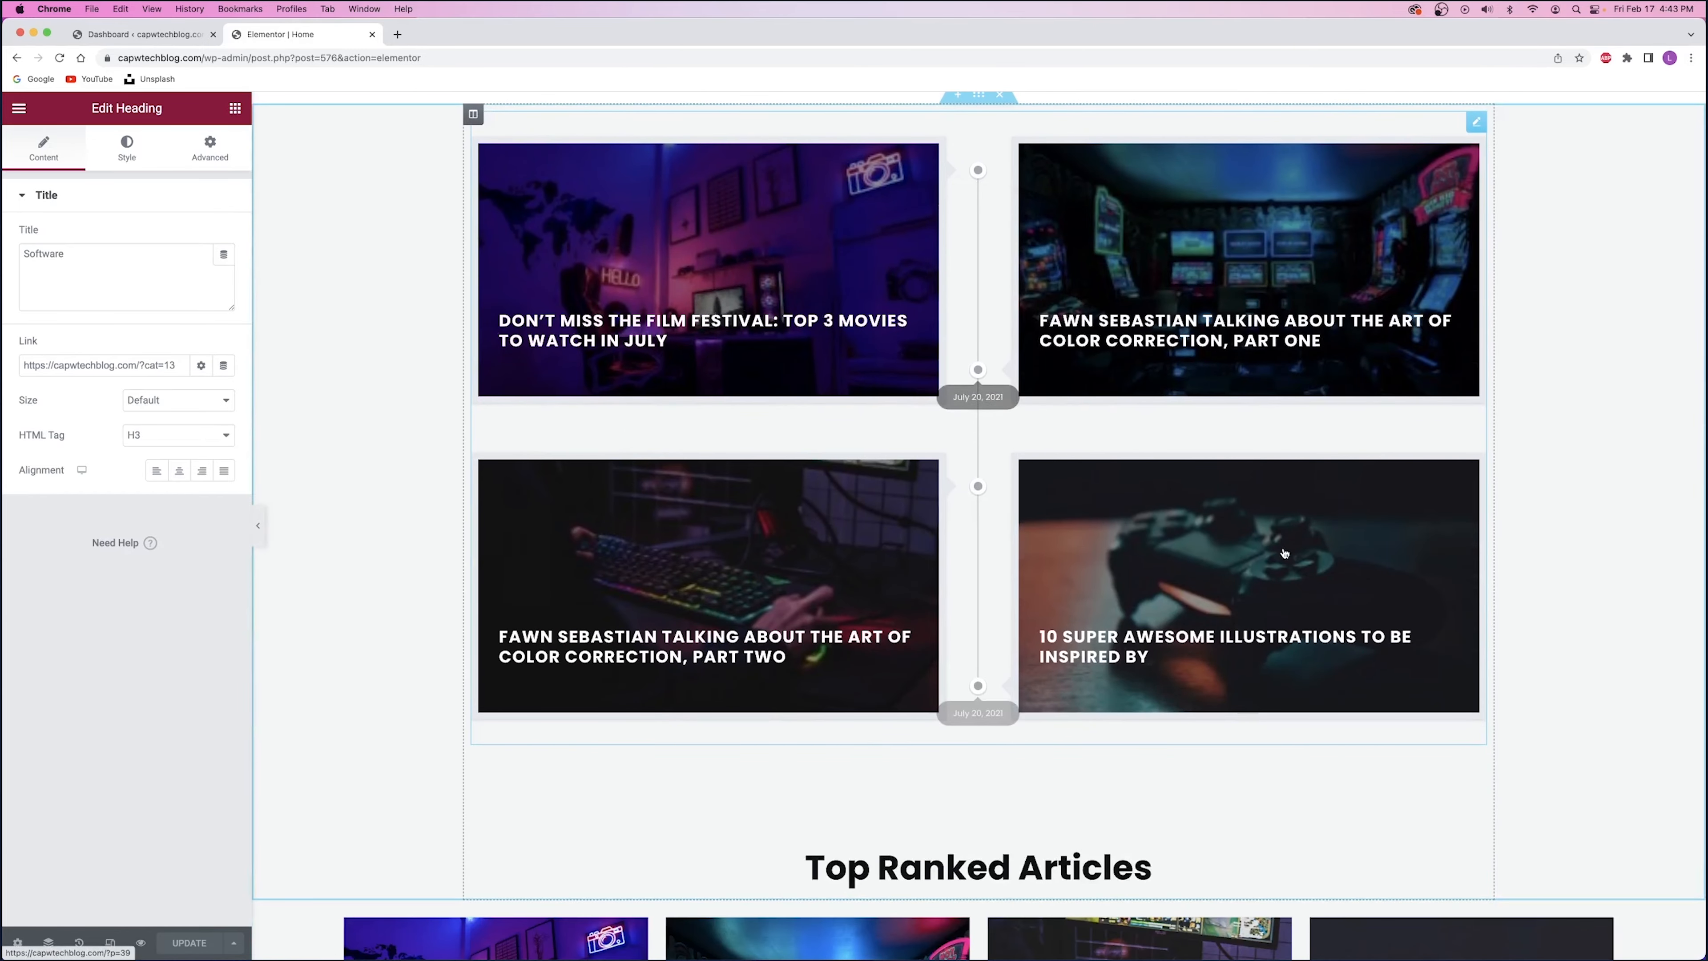
scroll(843, 466, "down", 5)
left_click(842, 466)
scroll(1090, 592, "up", 20)
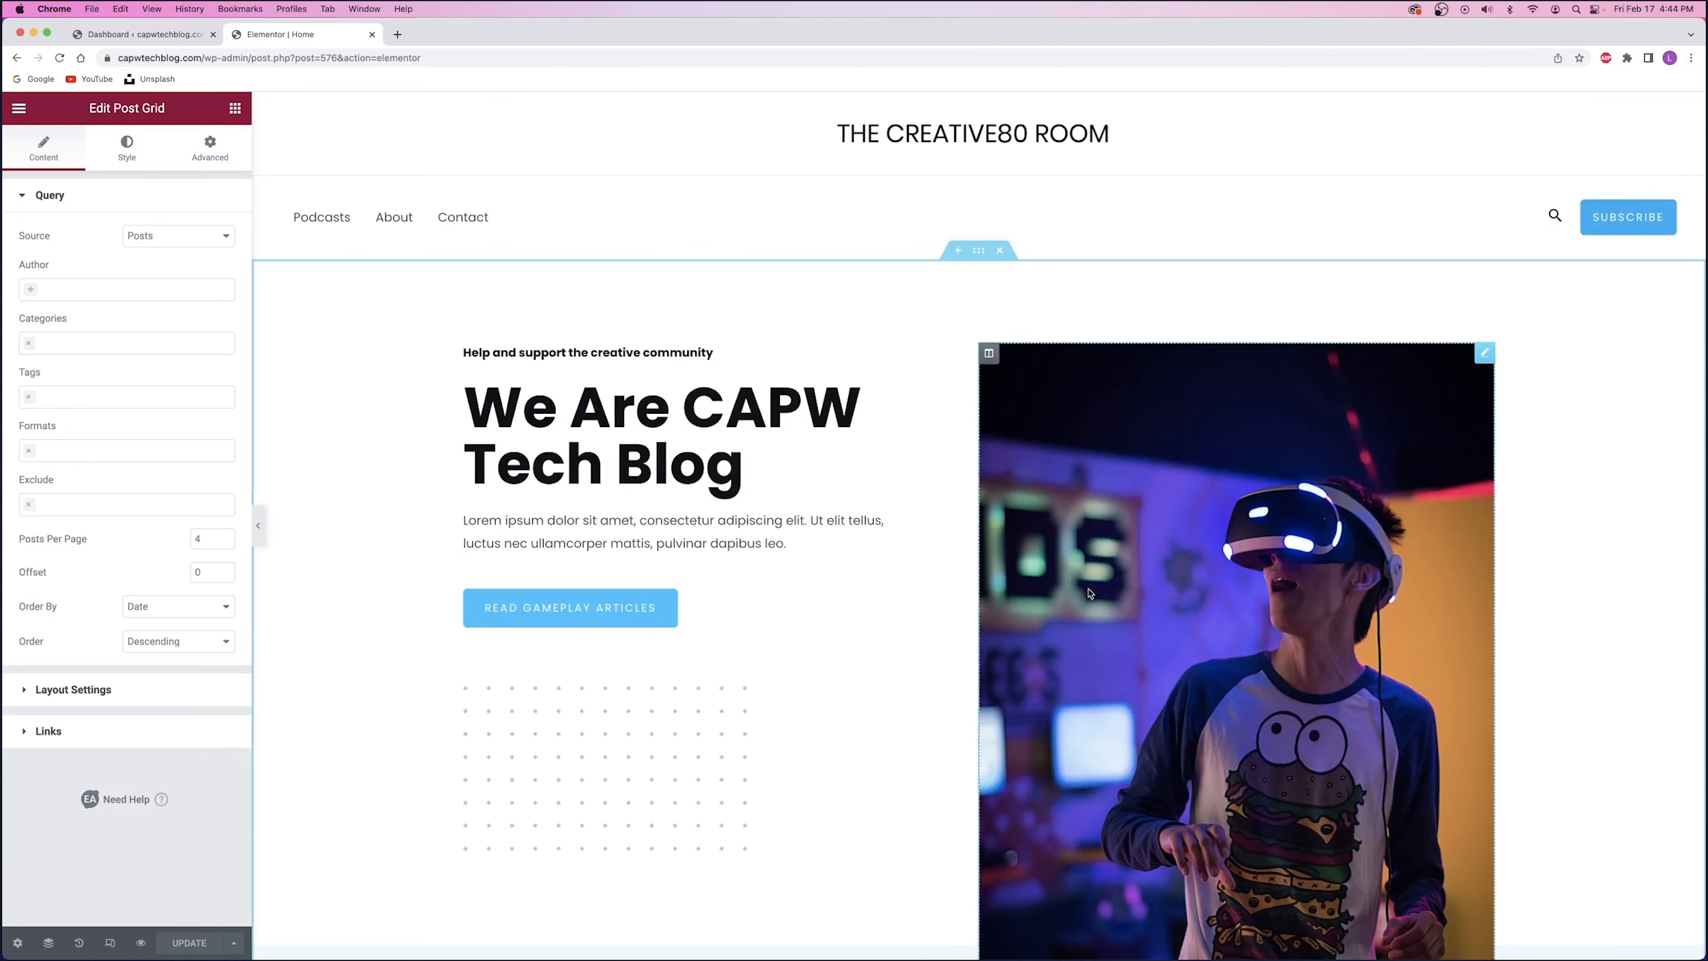
scroll(969, 172, "down", 20)
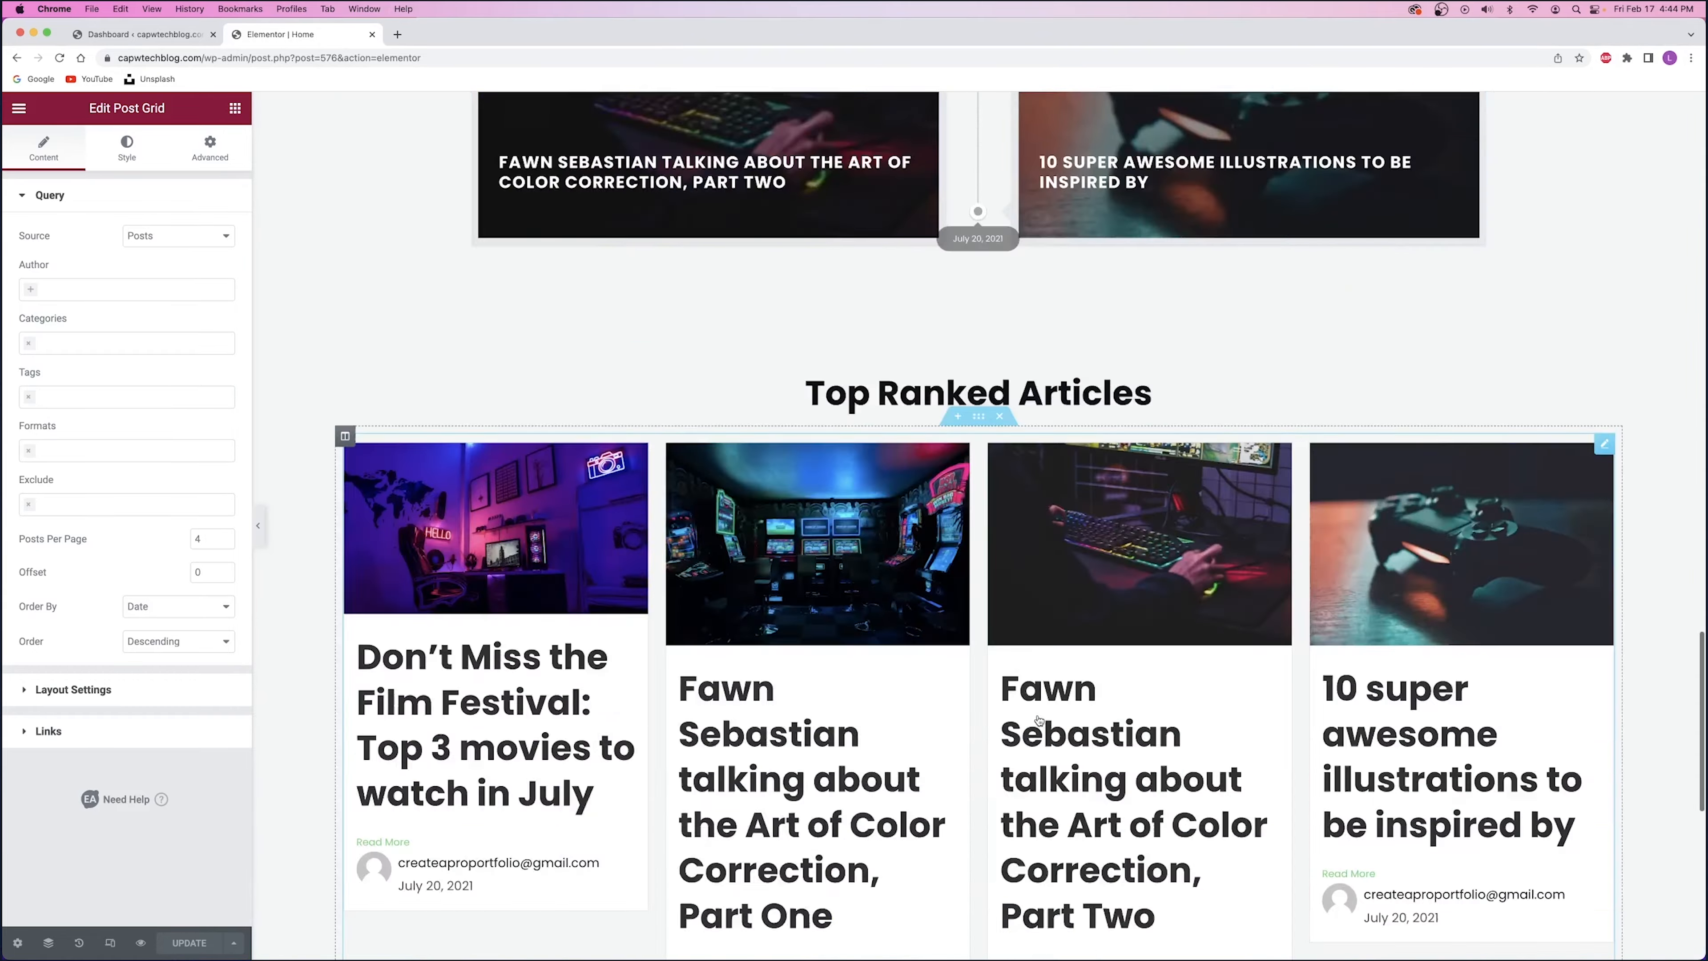
scroll(991, 750, "up", 20)
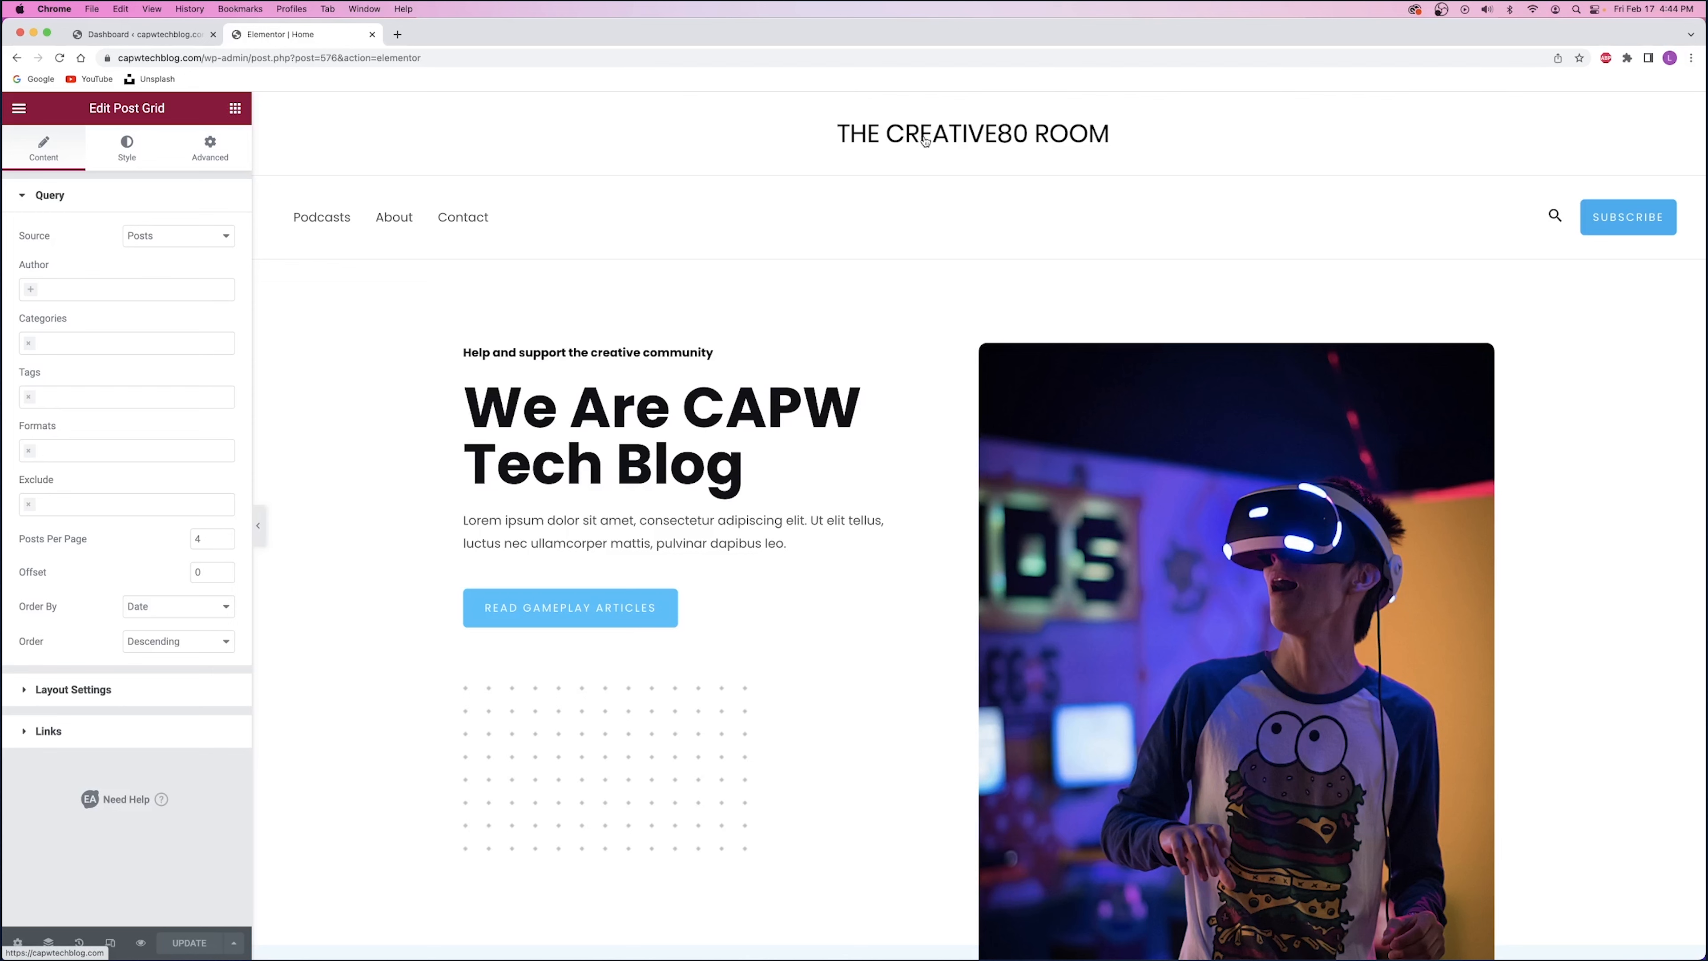
left_click(372, 35)
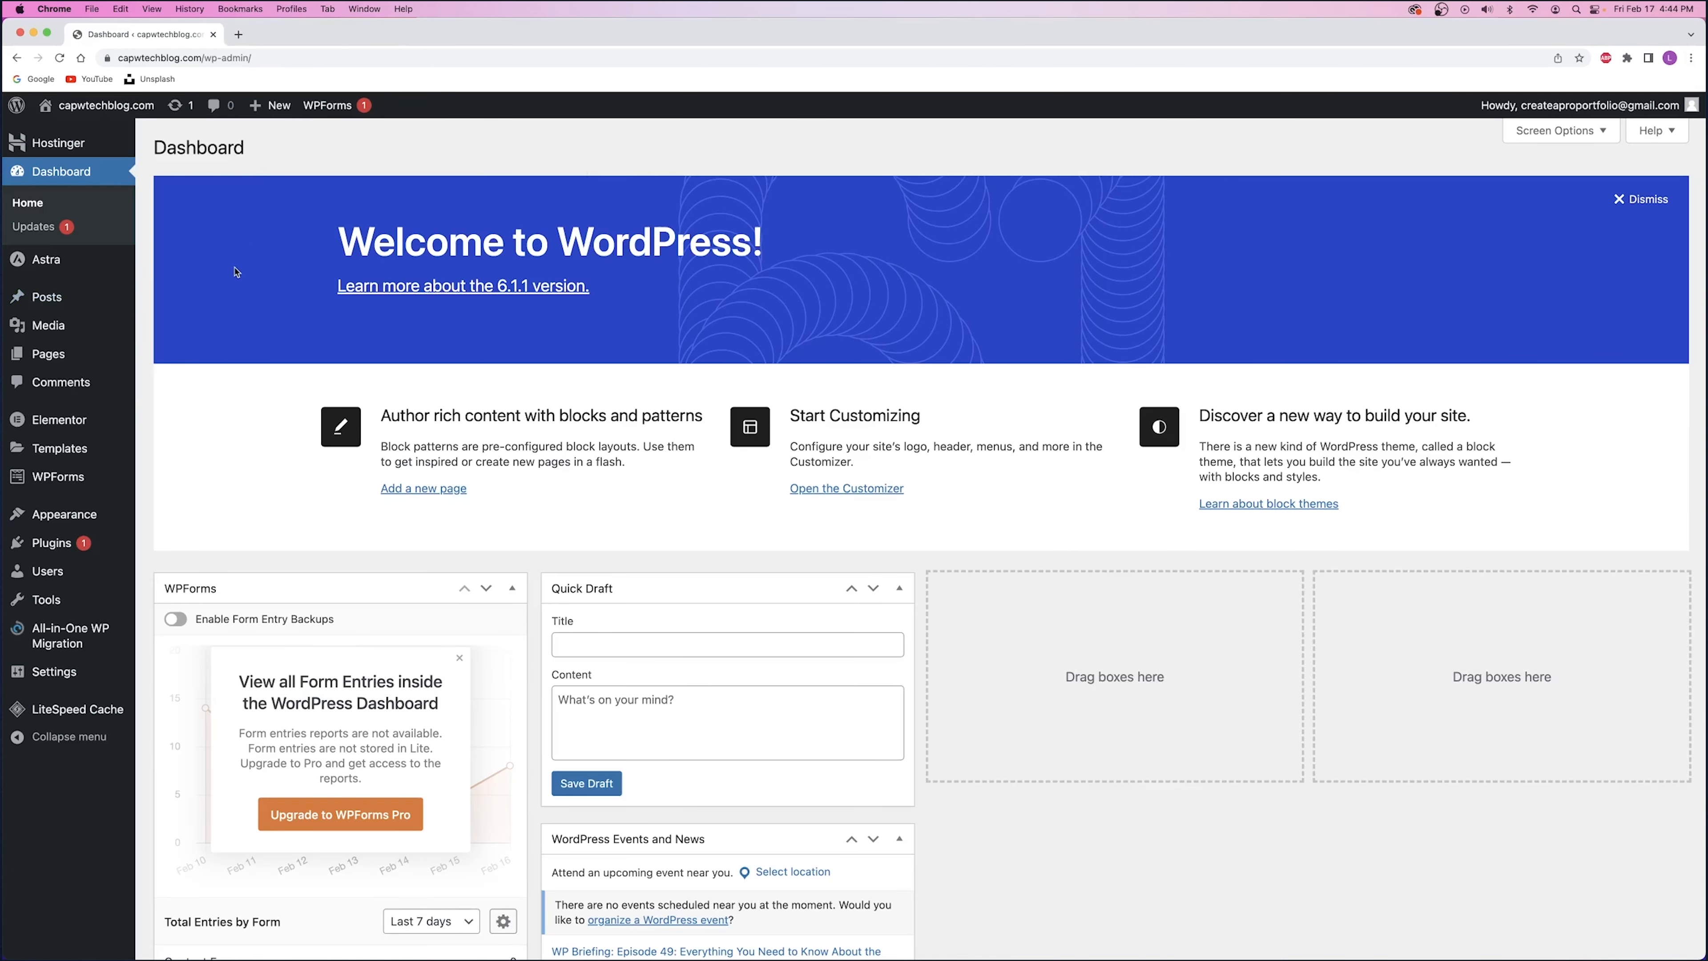
- Reload the WordPress dashboard, open the theme Customizer in a separate tab and bring up the header's Site Title & Logo settings
left_click(59, 57)
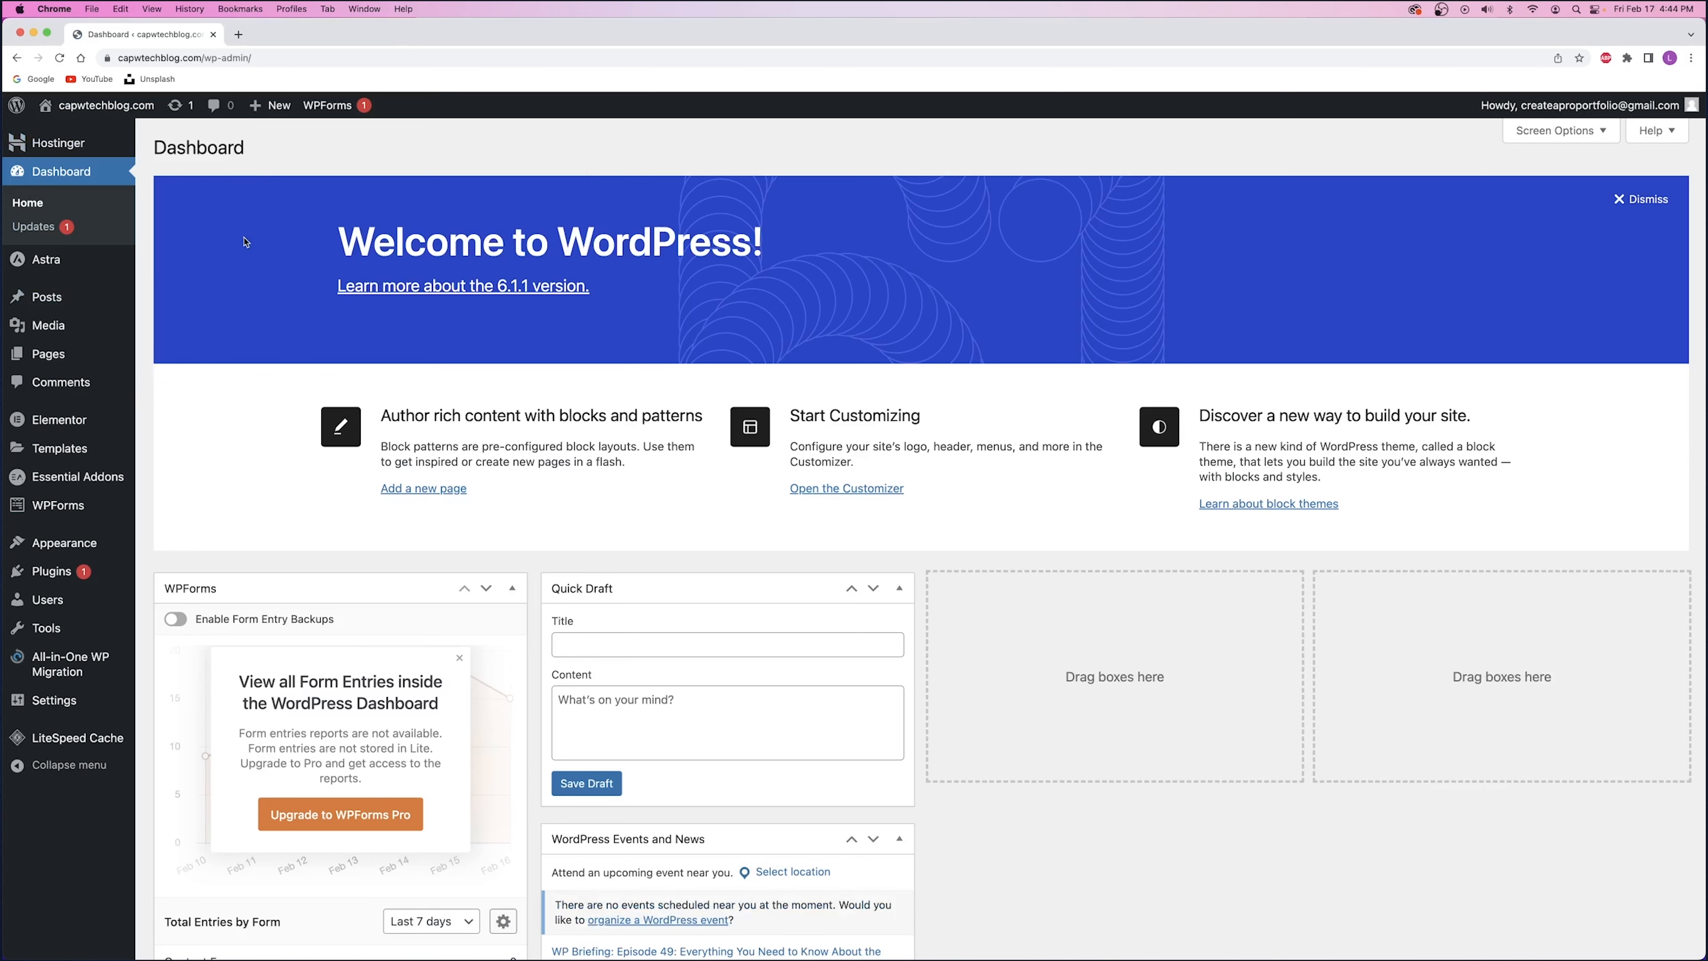
mouse_move(101, 542)
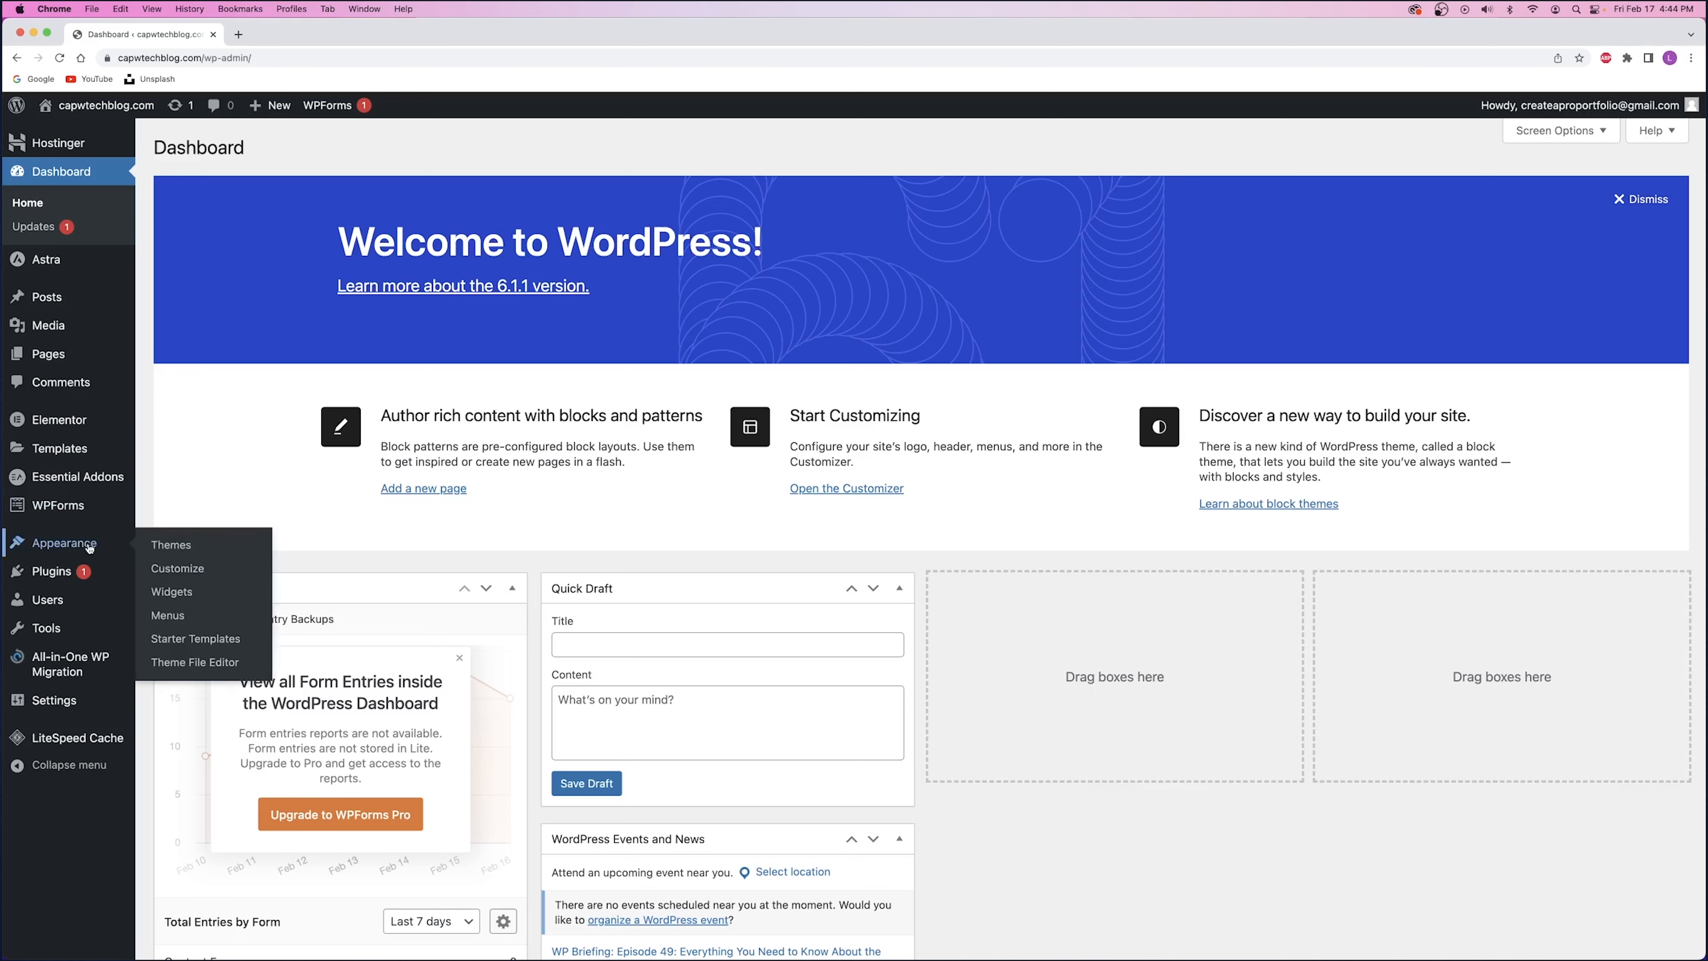
right_click(194, 573)
left_click(214, 576)
left_click(272, 37)
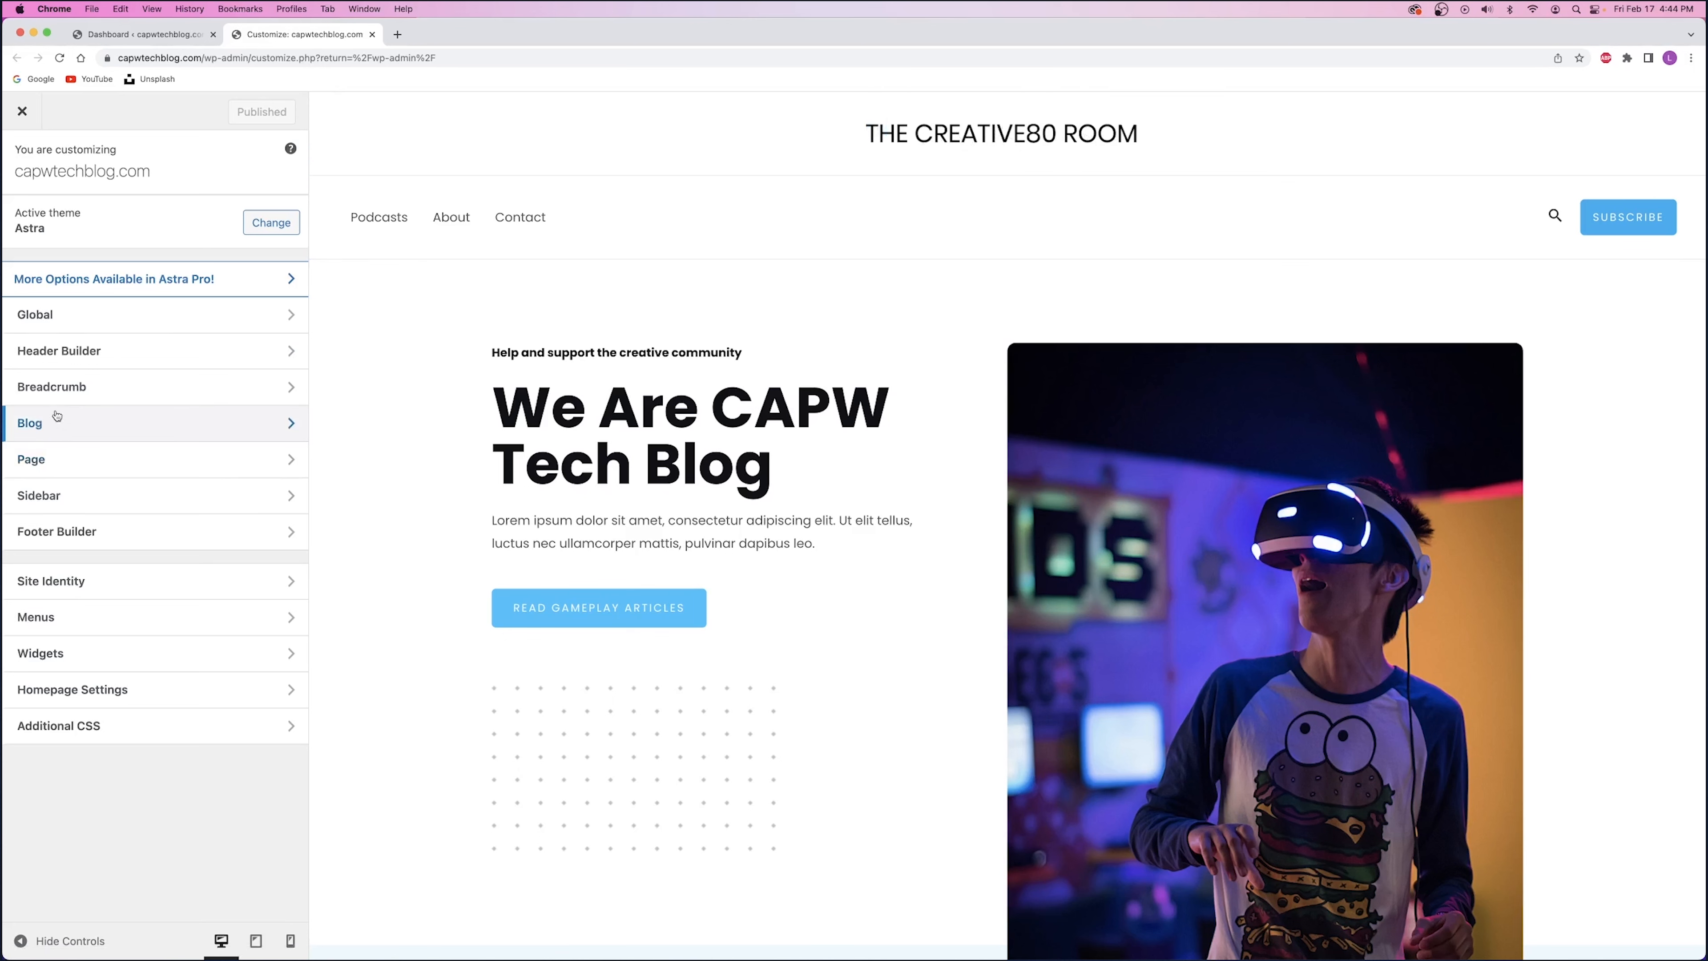
left_click(67, 353)
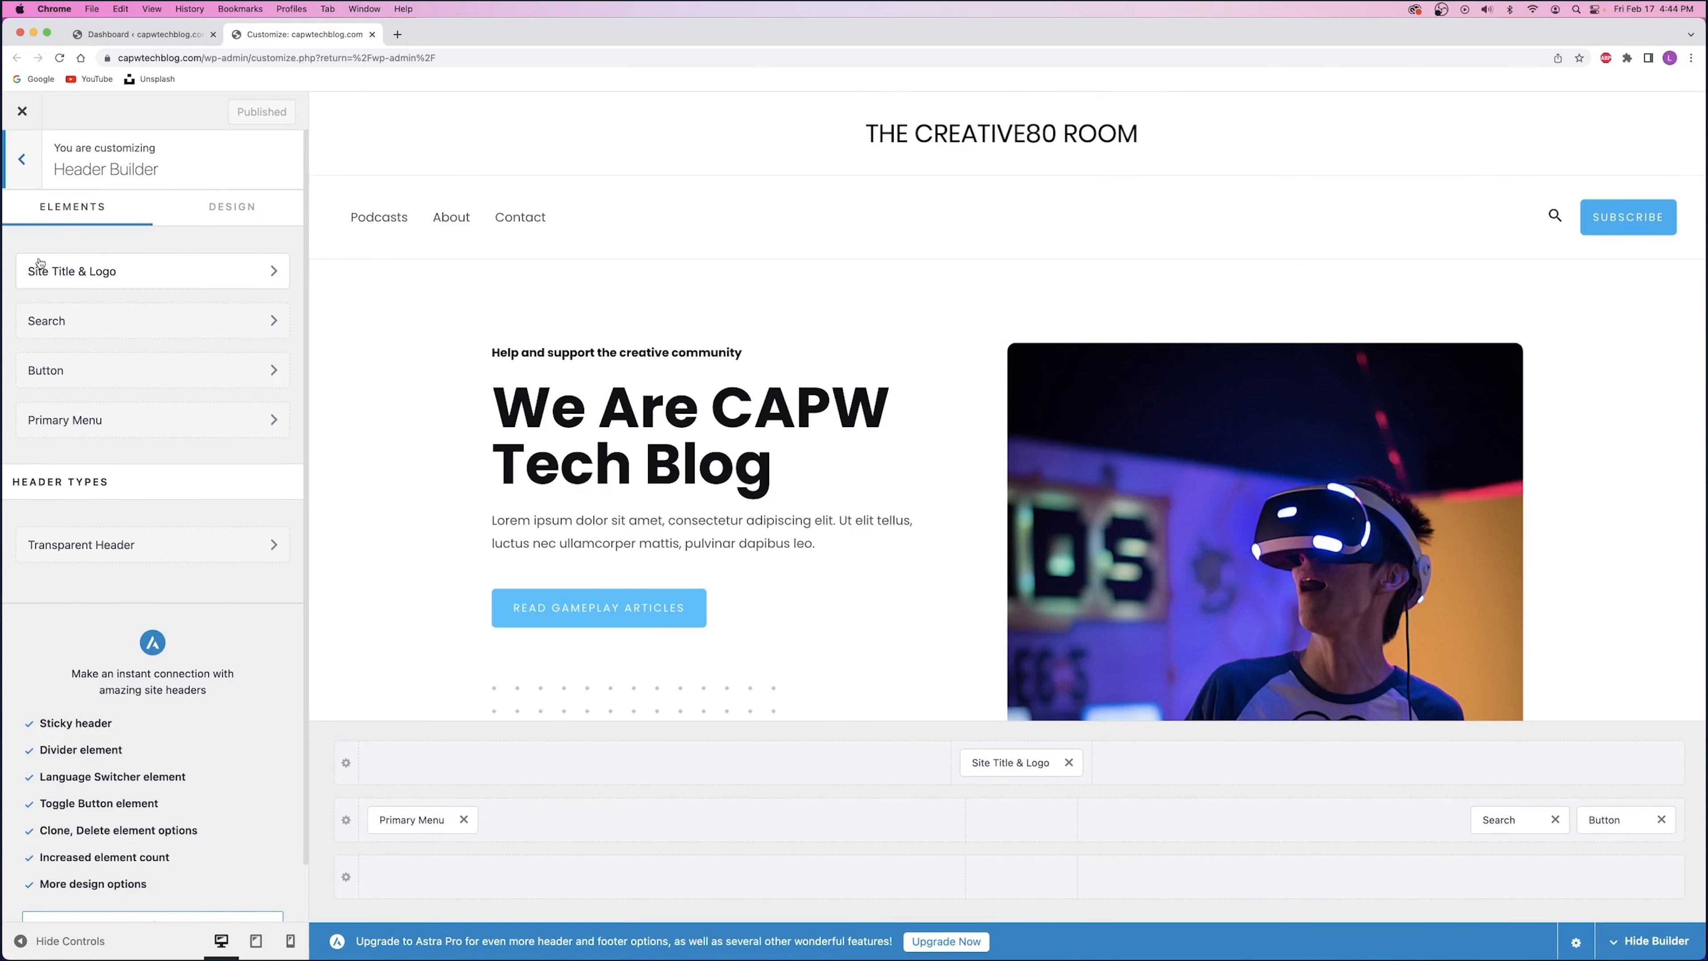
left_click(87, 272)
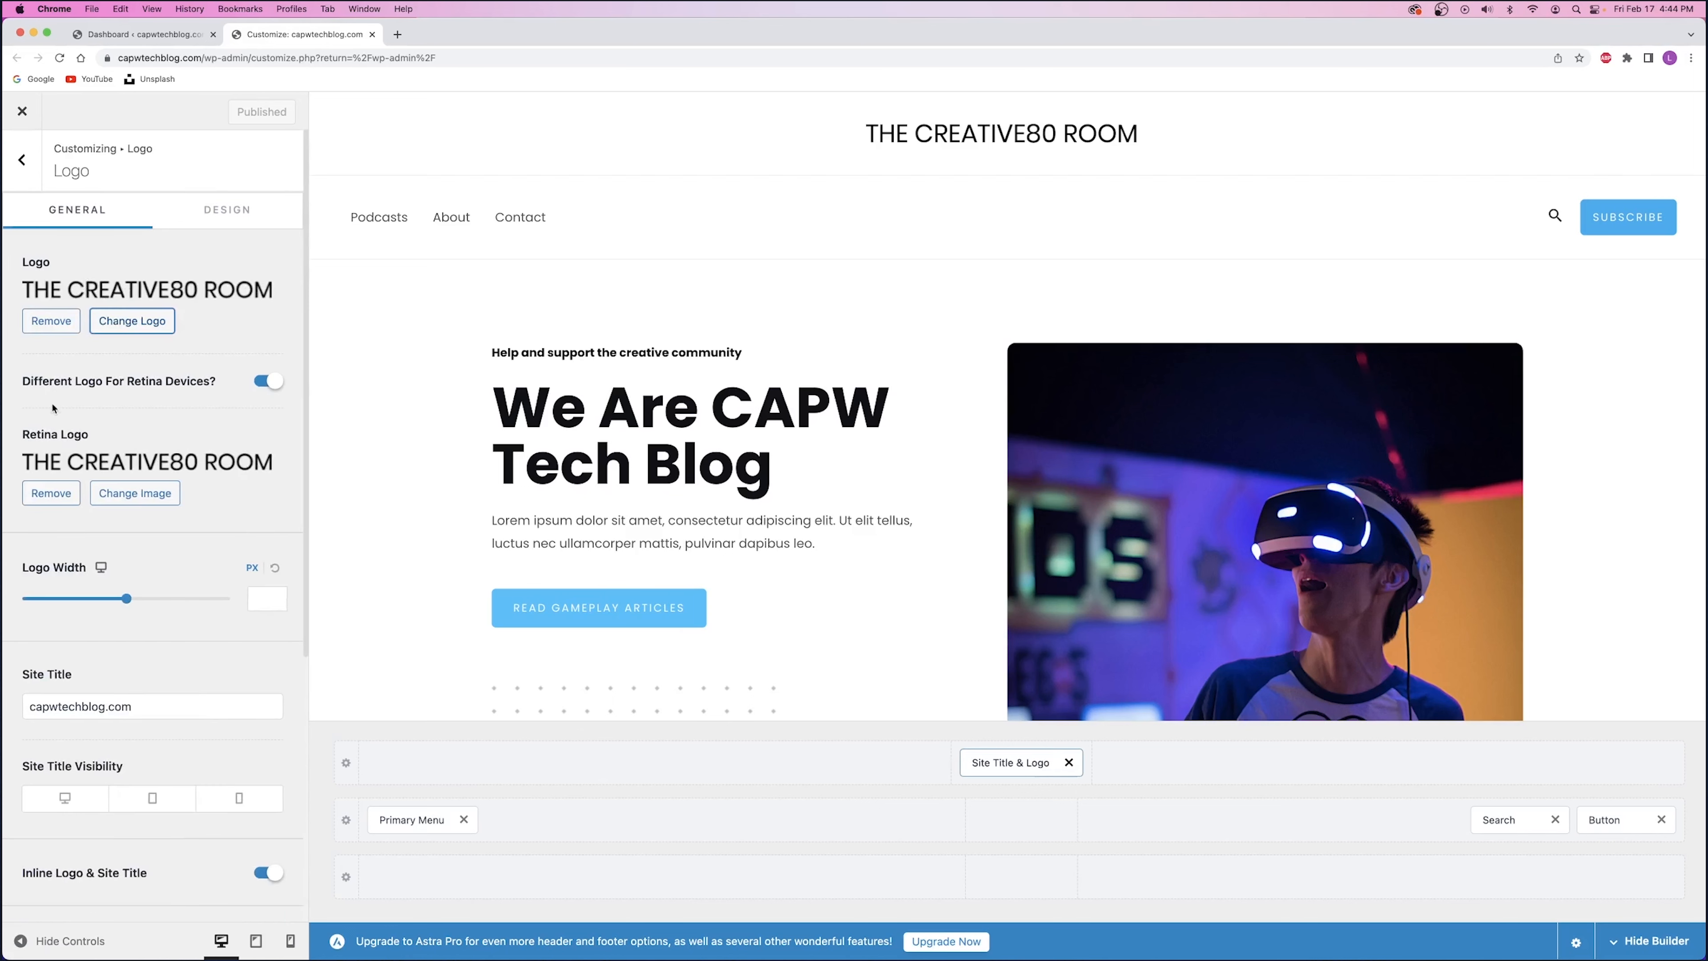
- Remove the header's retina logo and main logo, and publish the change
left_click(51, 492)
left_click(51, 321)
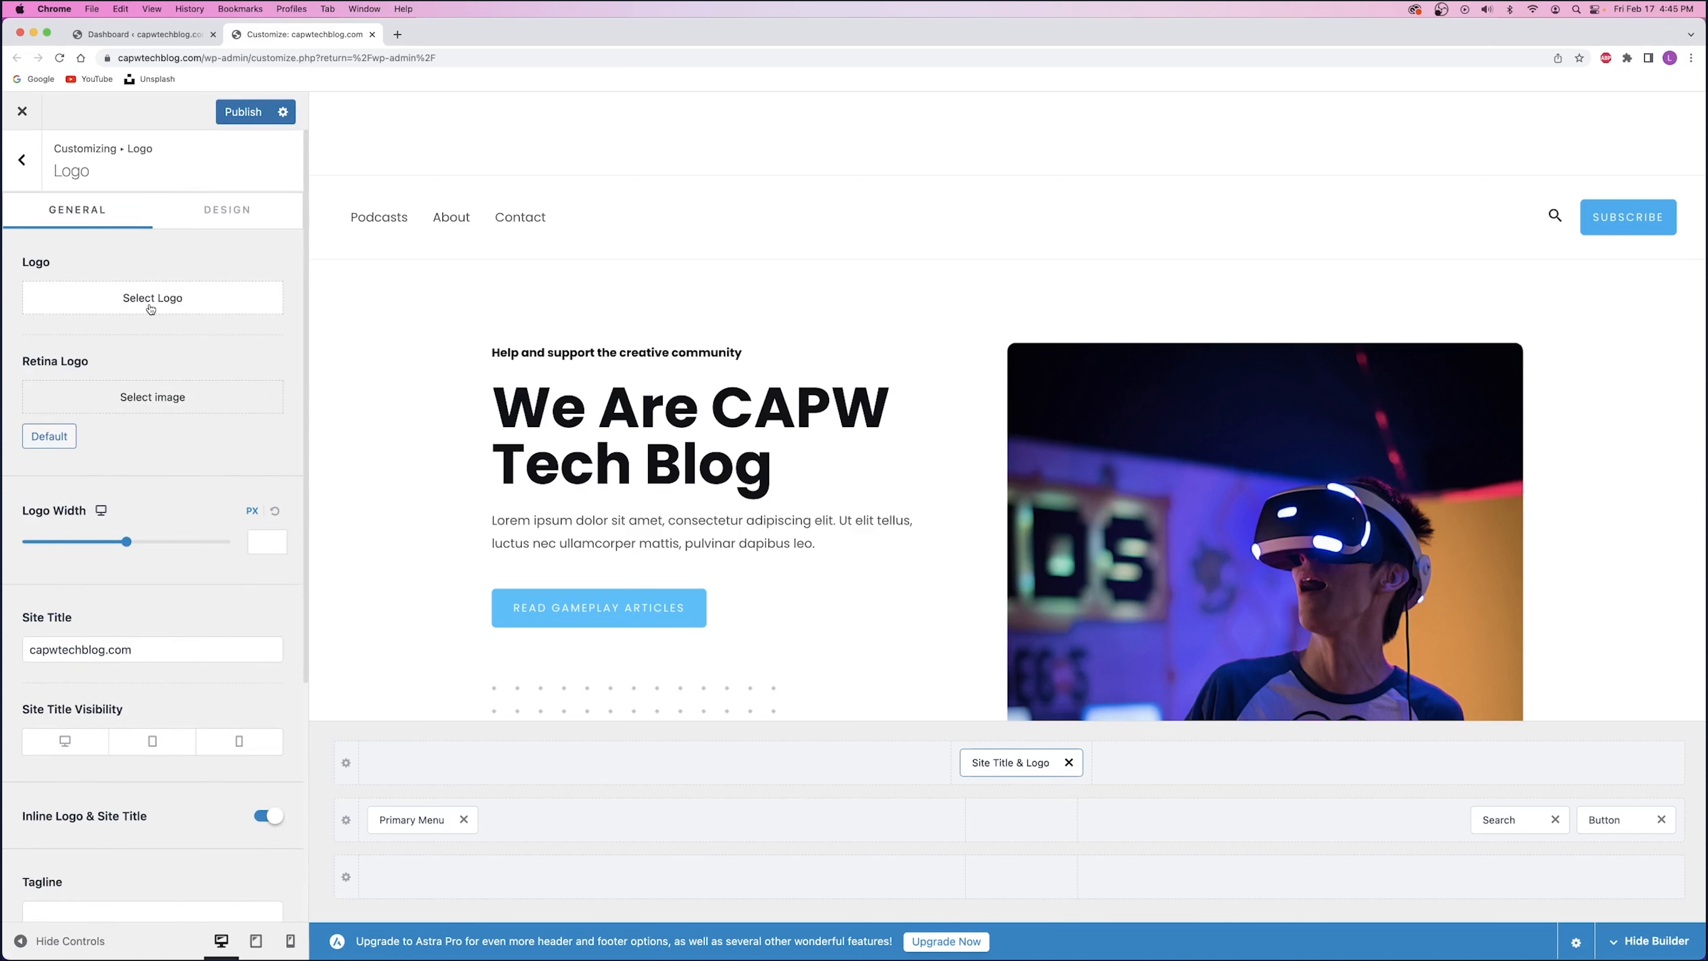
left_click(243, 112)
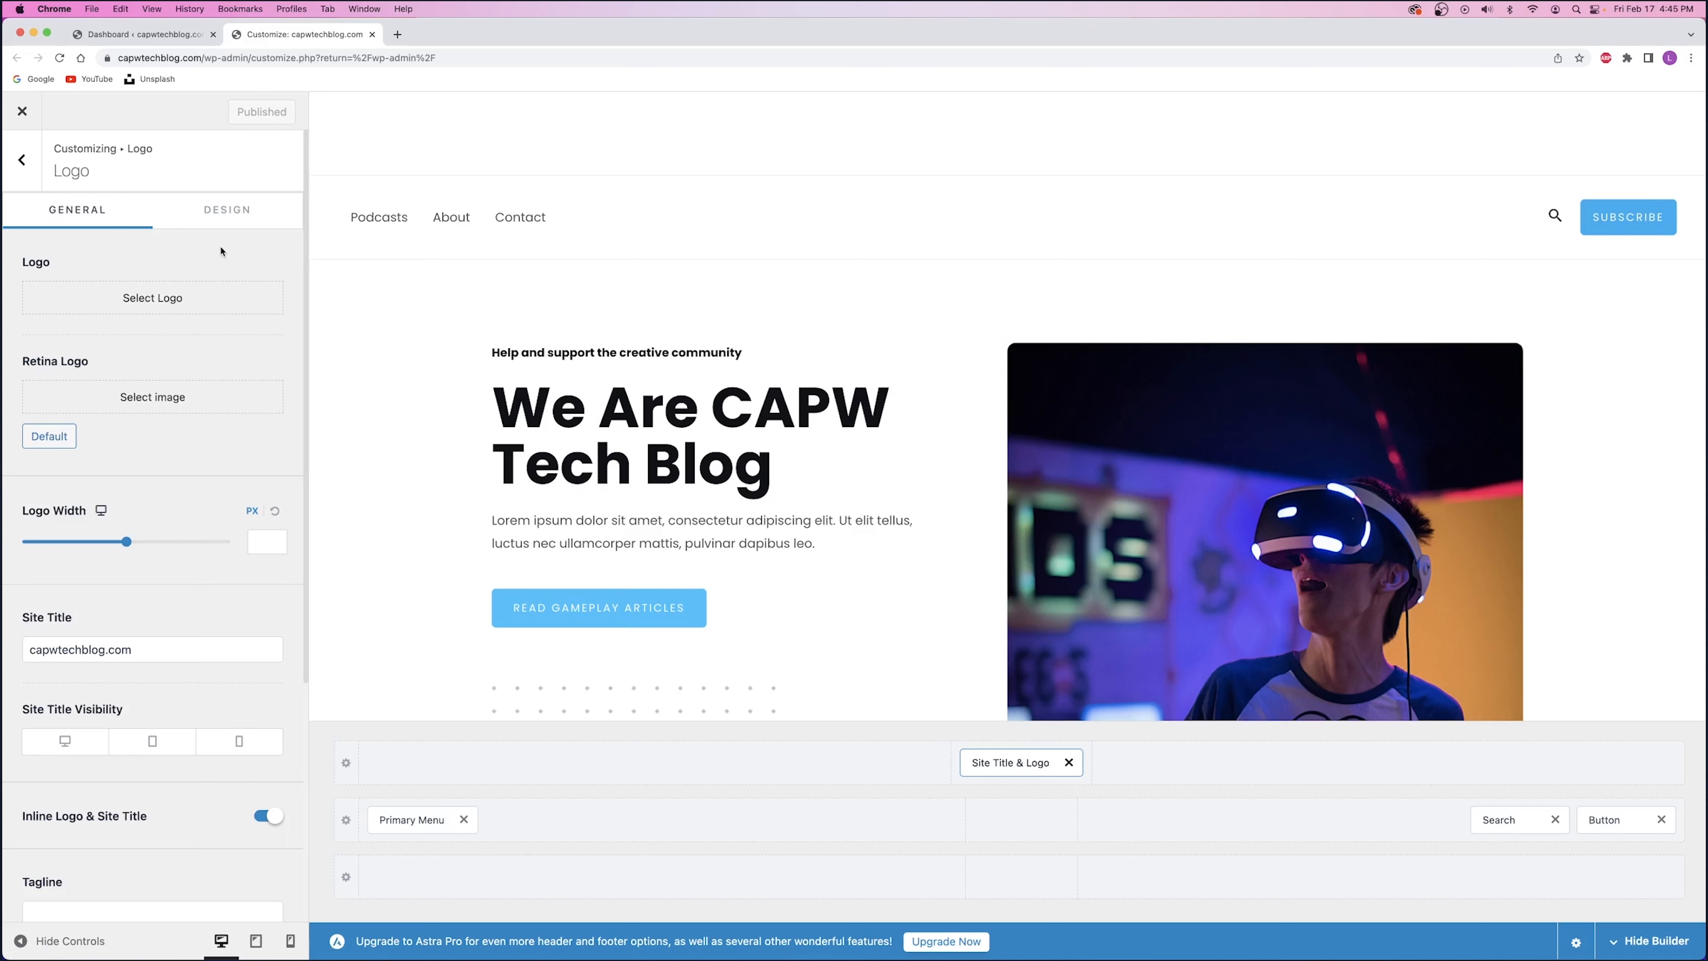
- Open the LogoMakr editor at logomakr.com/app in a separate tab and dismiss its introductory tutorial
left_click(398, 35)
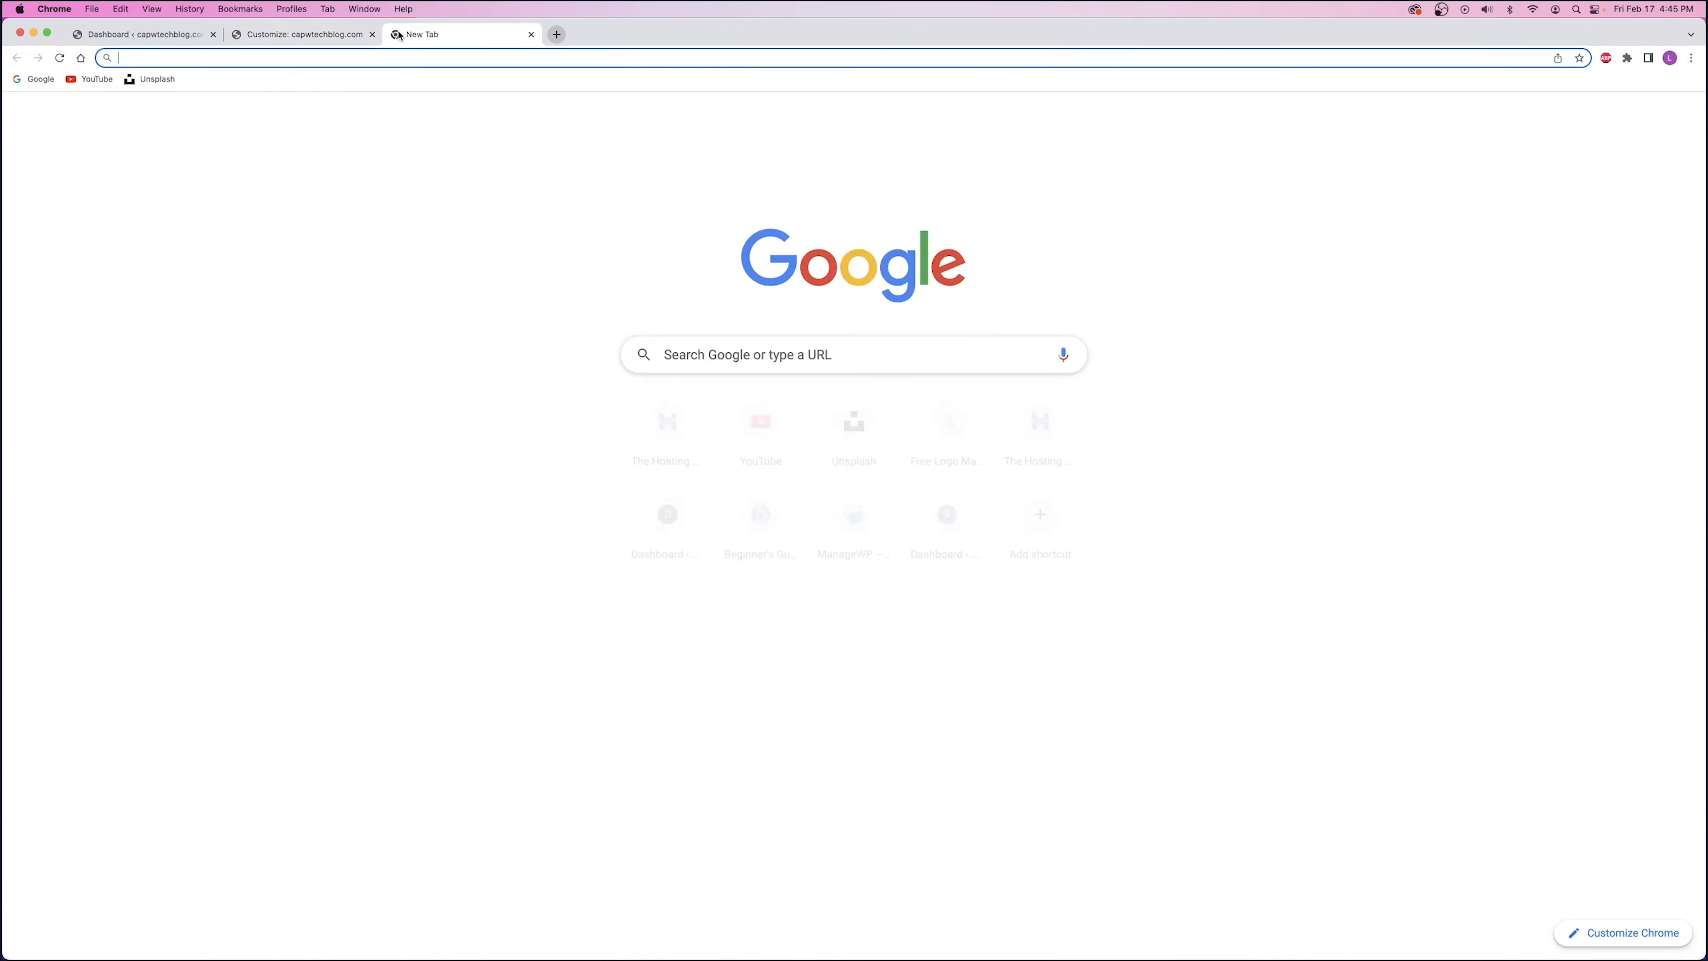
left_click(423, 64)
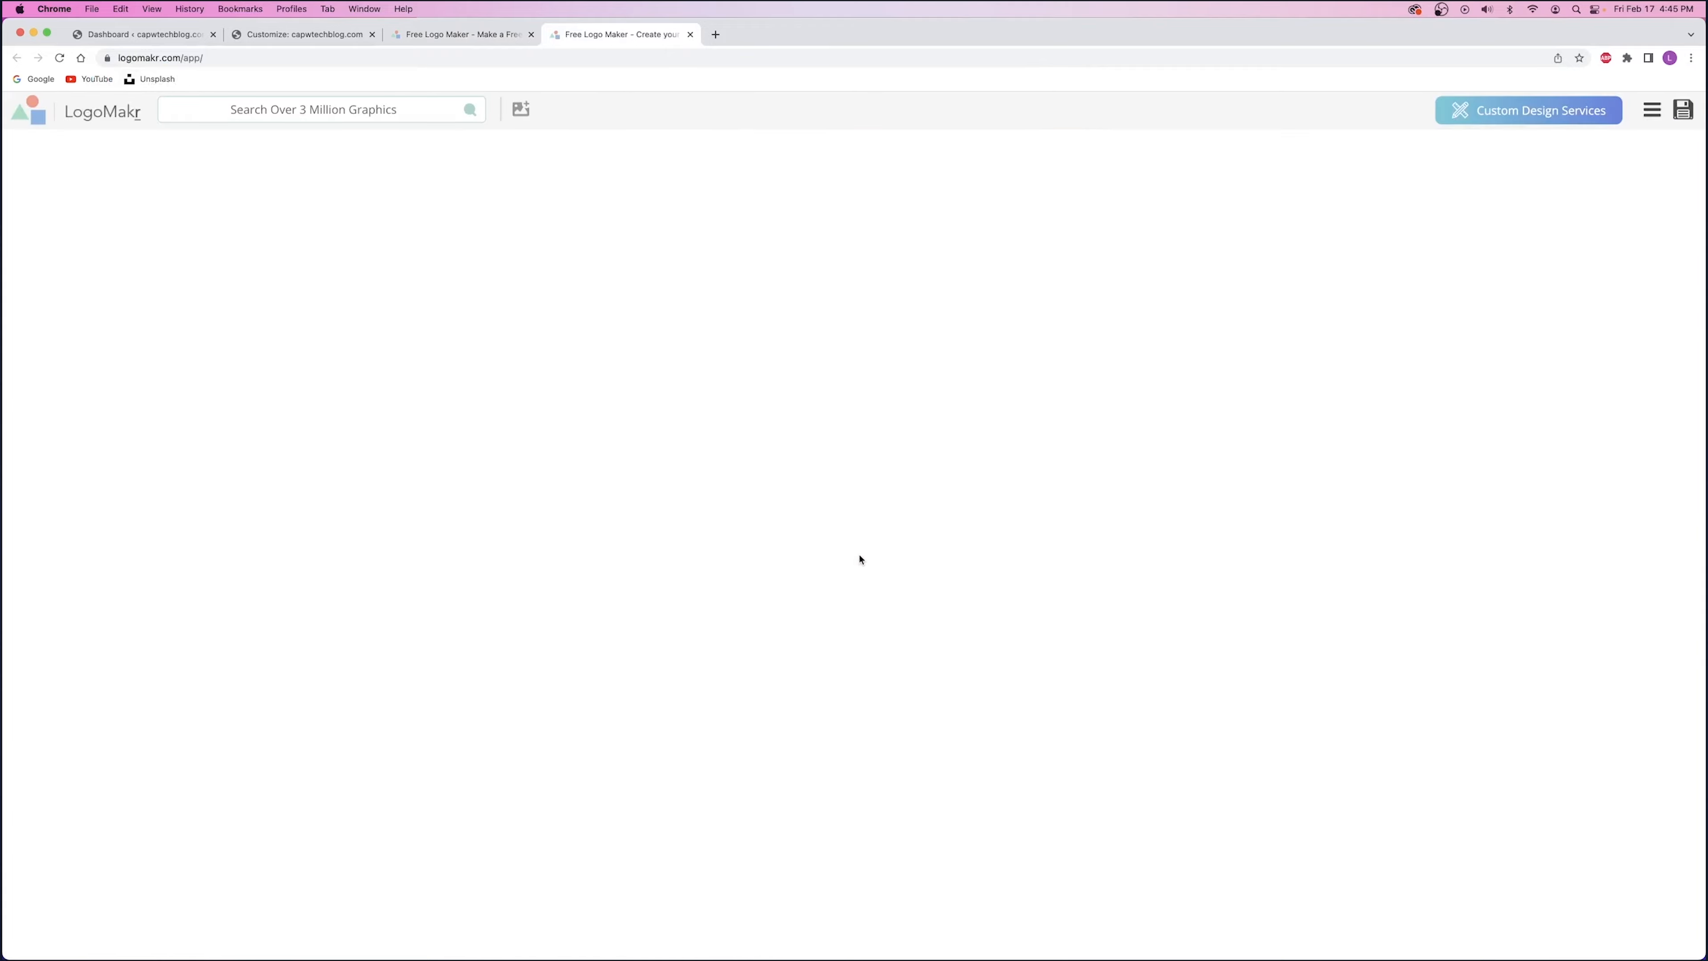
left_click(854, 467)
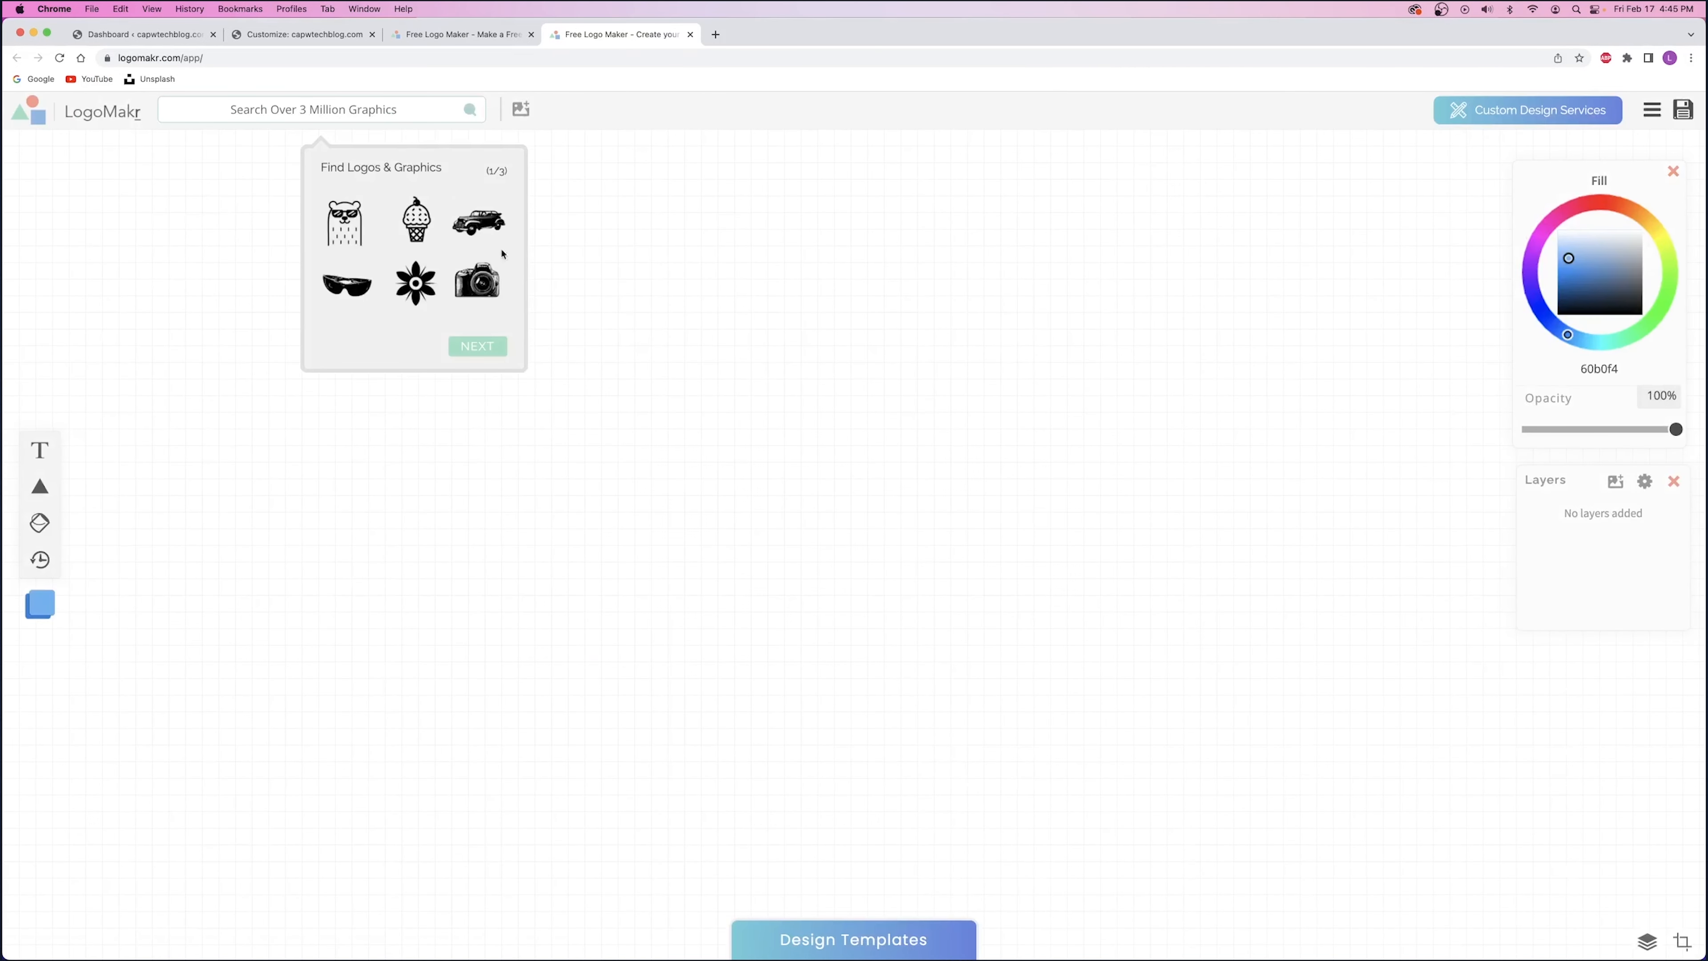
left_click(819, 440)
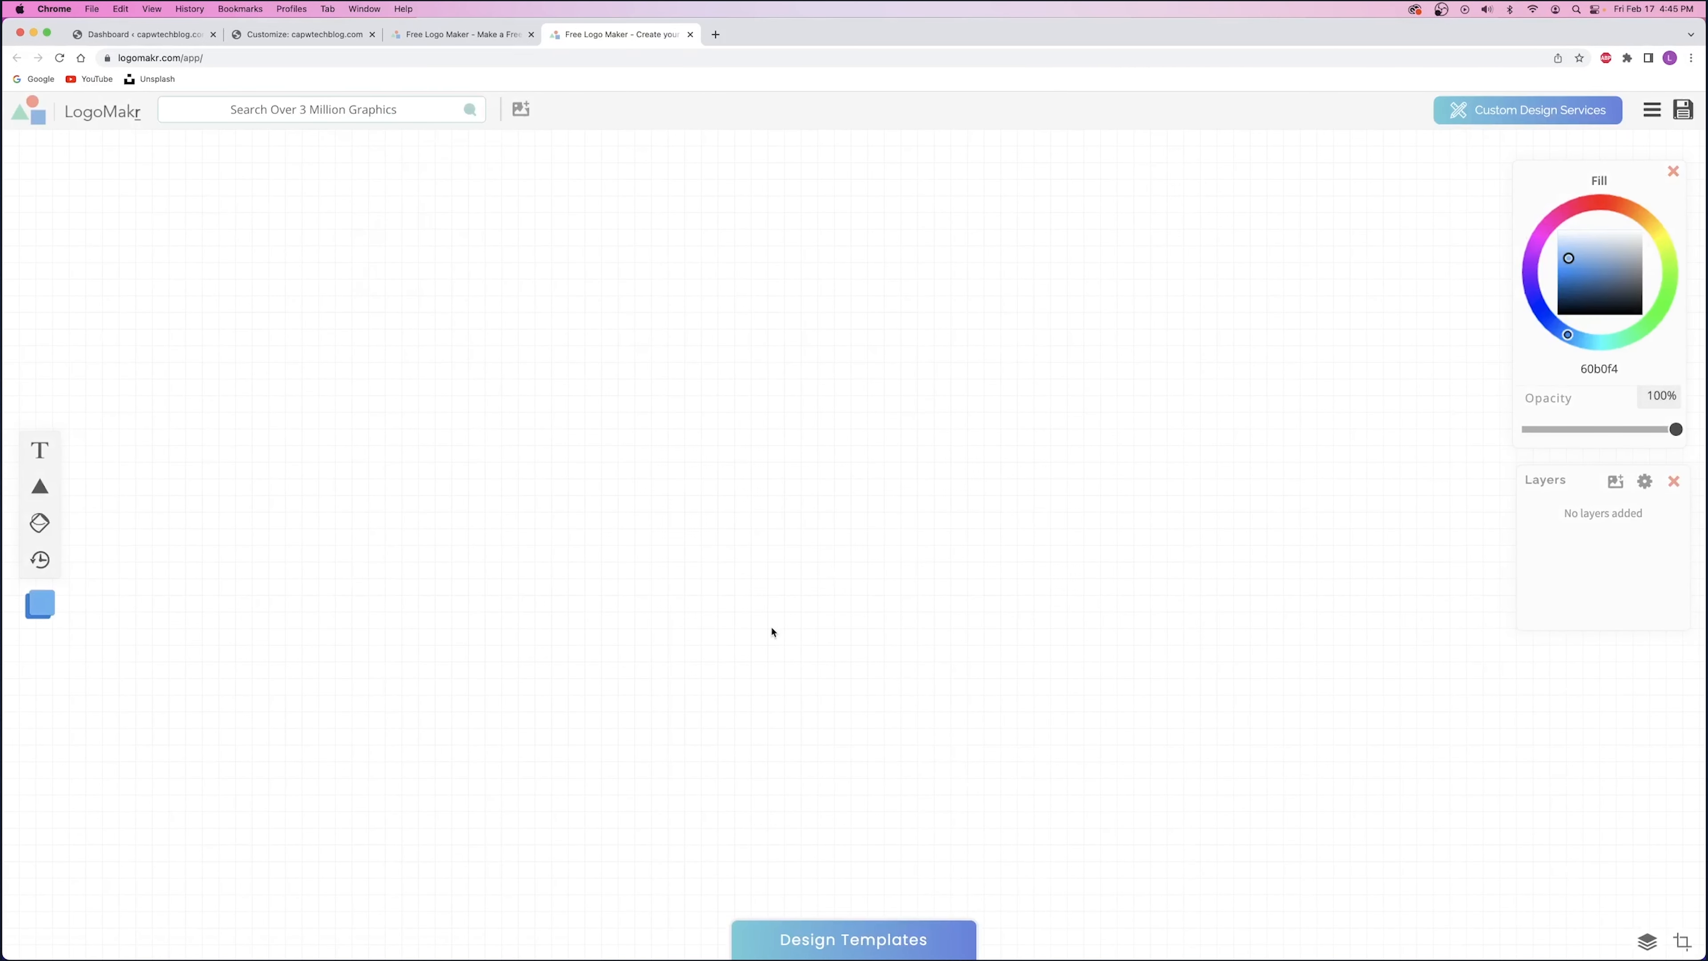
- Look through the general graphics library and return to the blank canvas
left_click(314, 108)
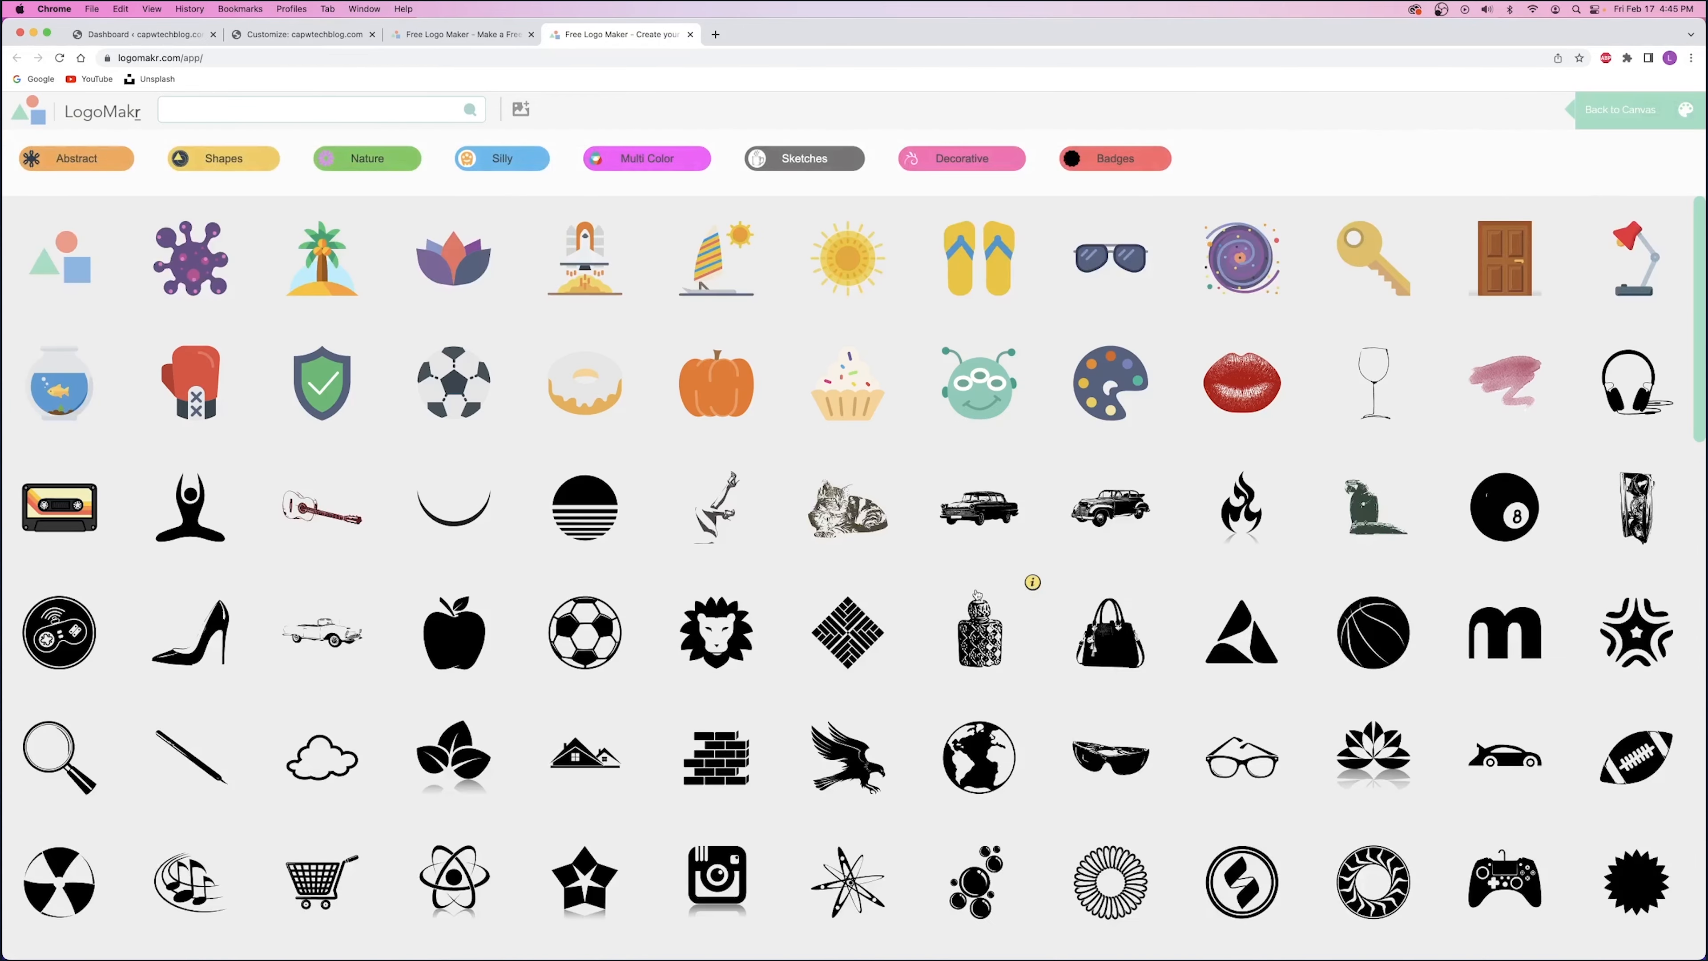
scroll(749, 625, "down", 5)
scroll(748, 616, "up", 9)
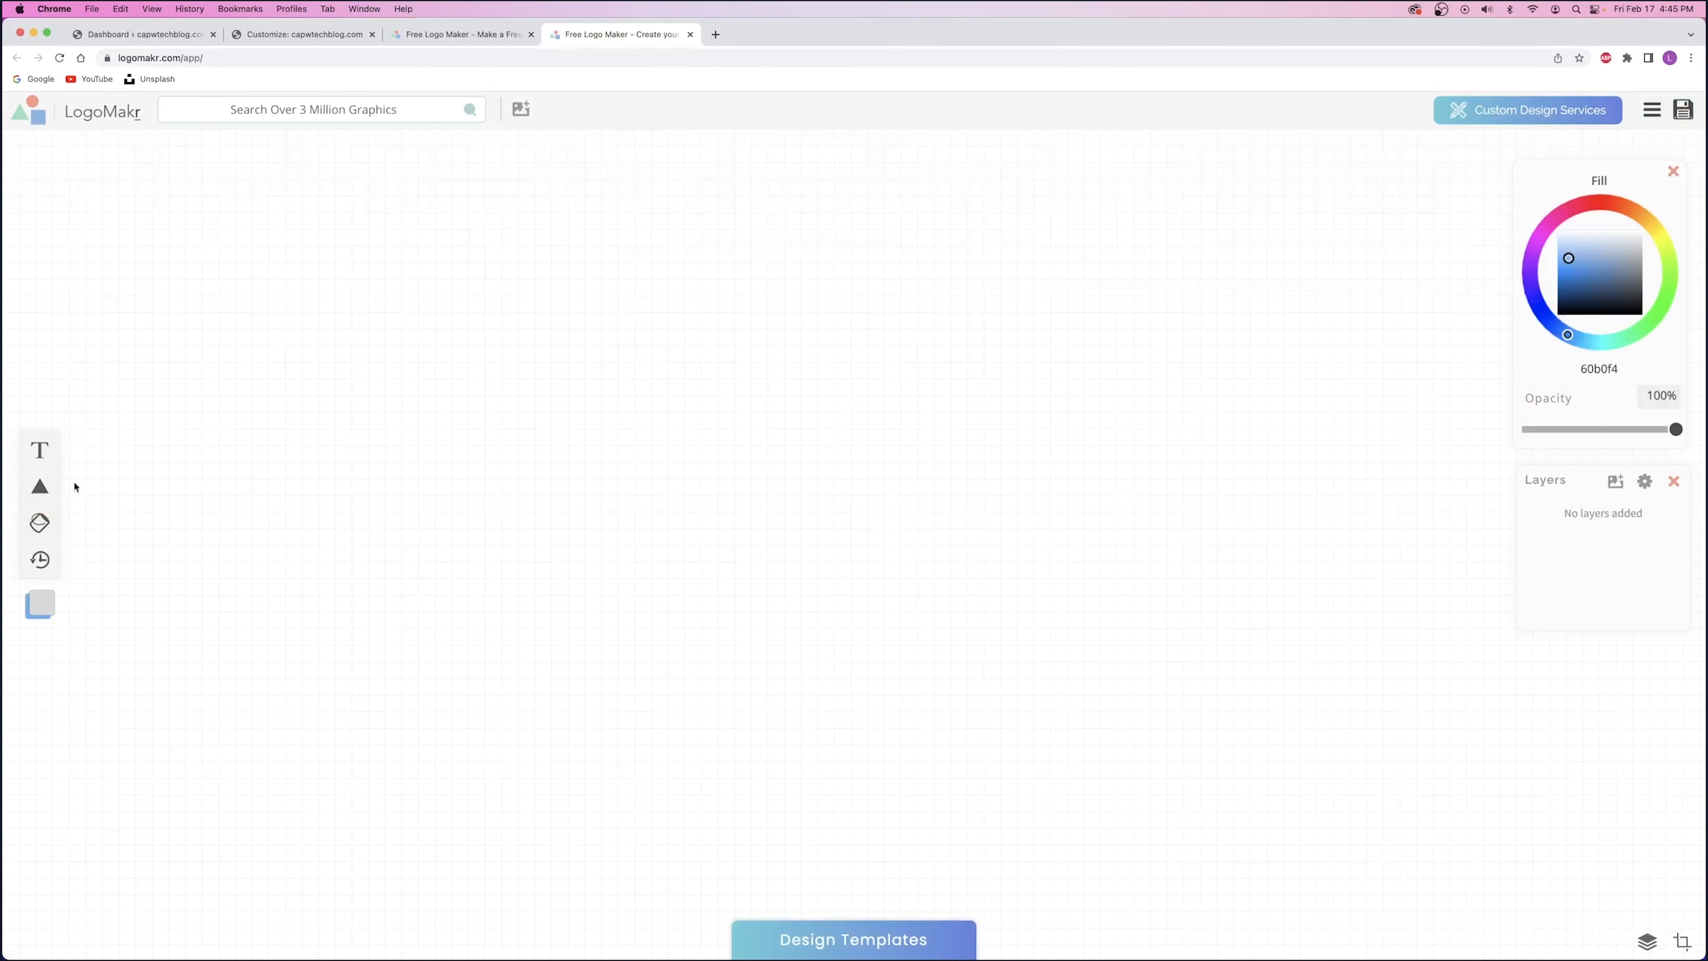
mouse_move(46, 452)
- Browse the abstract graphics and place the outlined angular icon with a central play triangle on the canvas's upper middle
left_click(284, 114)
left_click(66, 158)
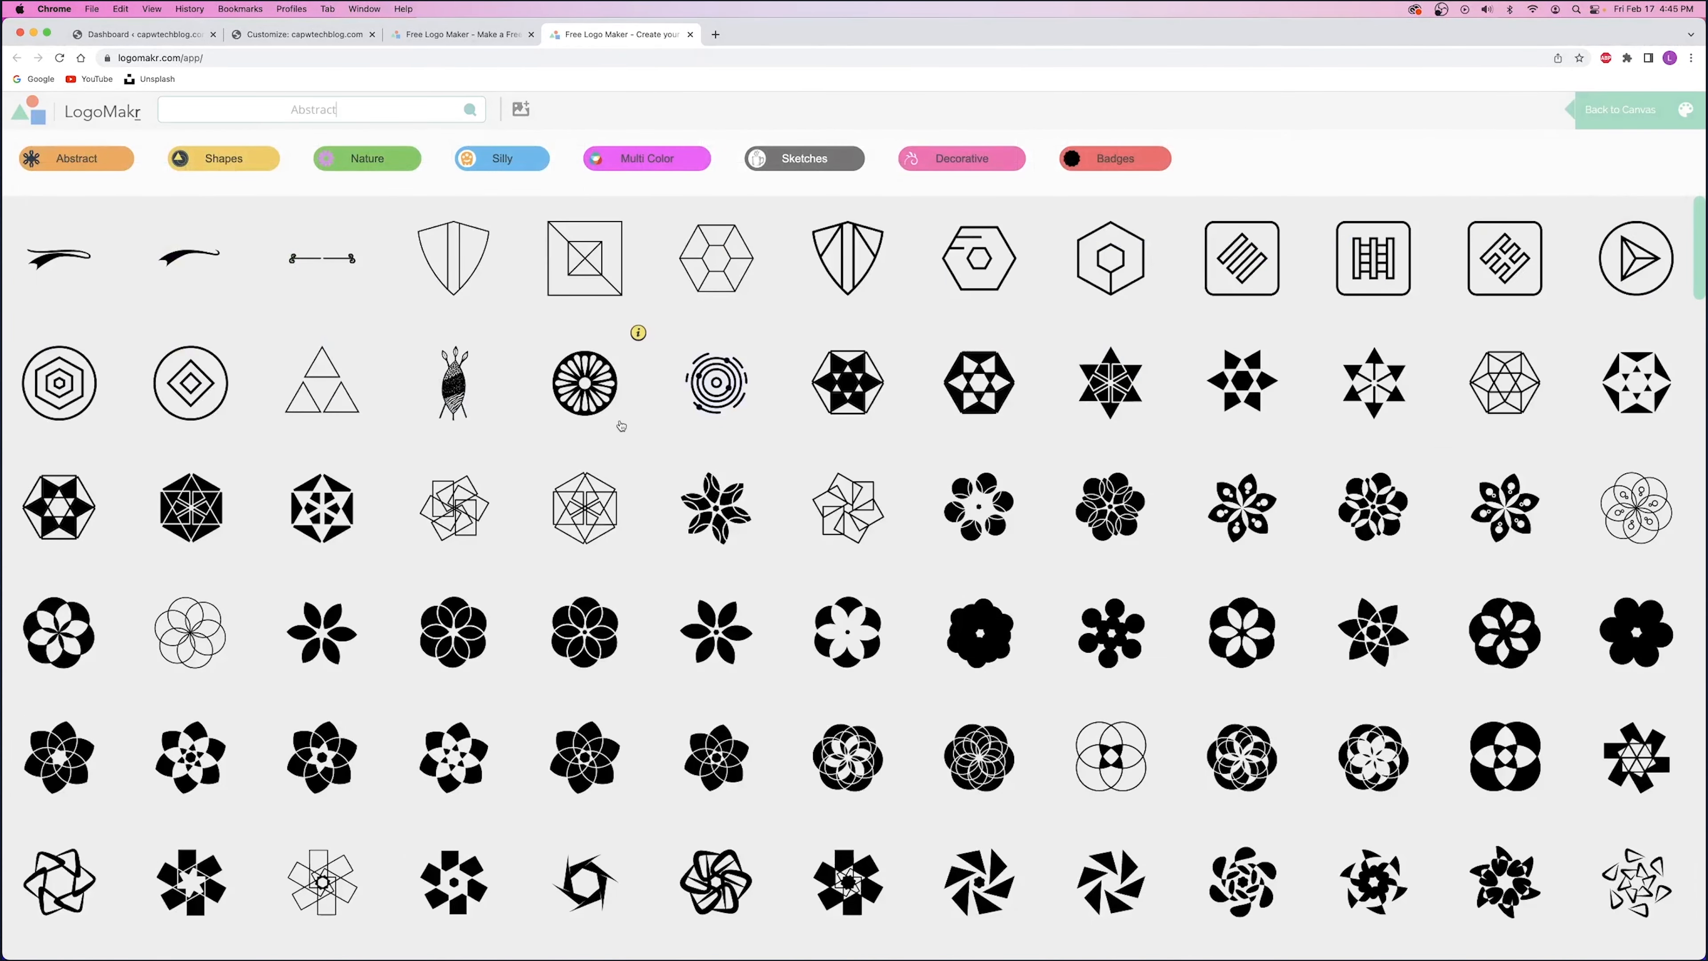
scroll(621, 424, "down", 15)
scroll(622, 425, "down", 7)
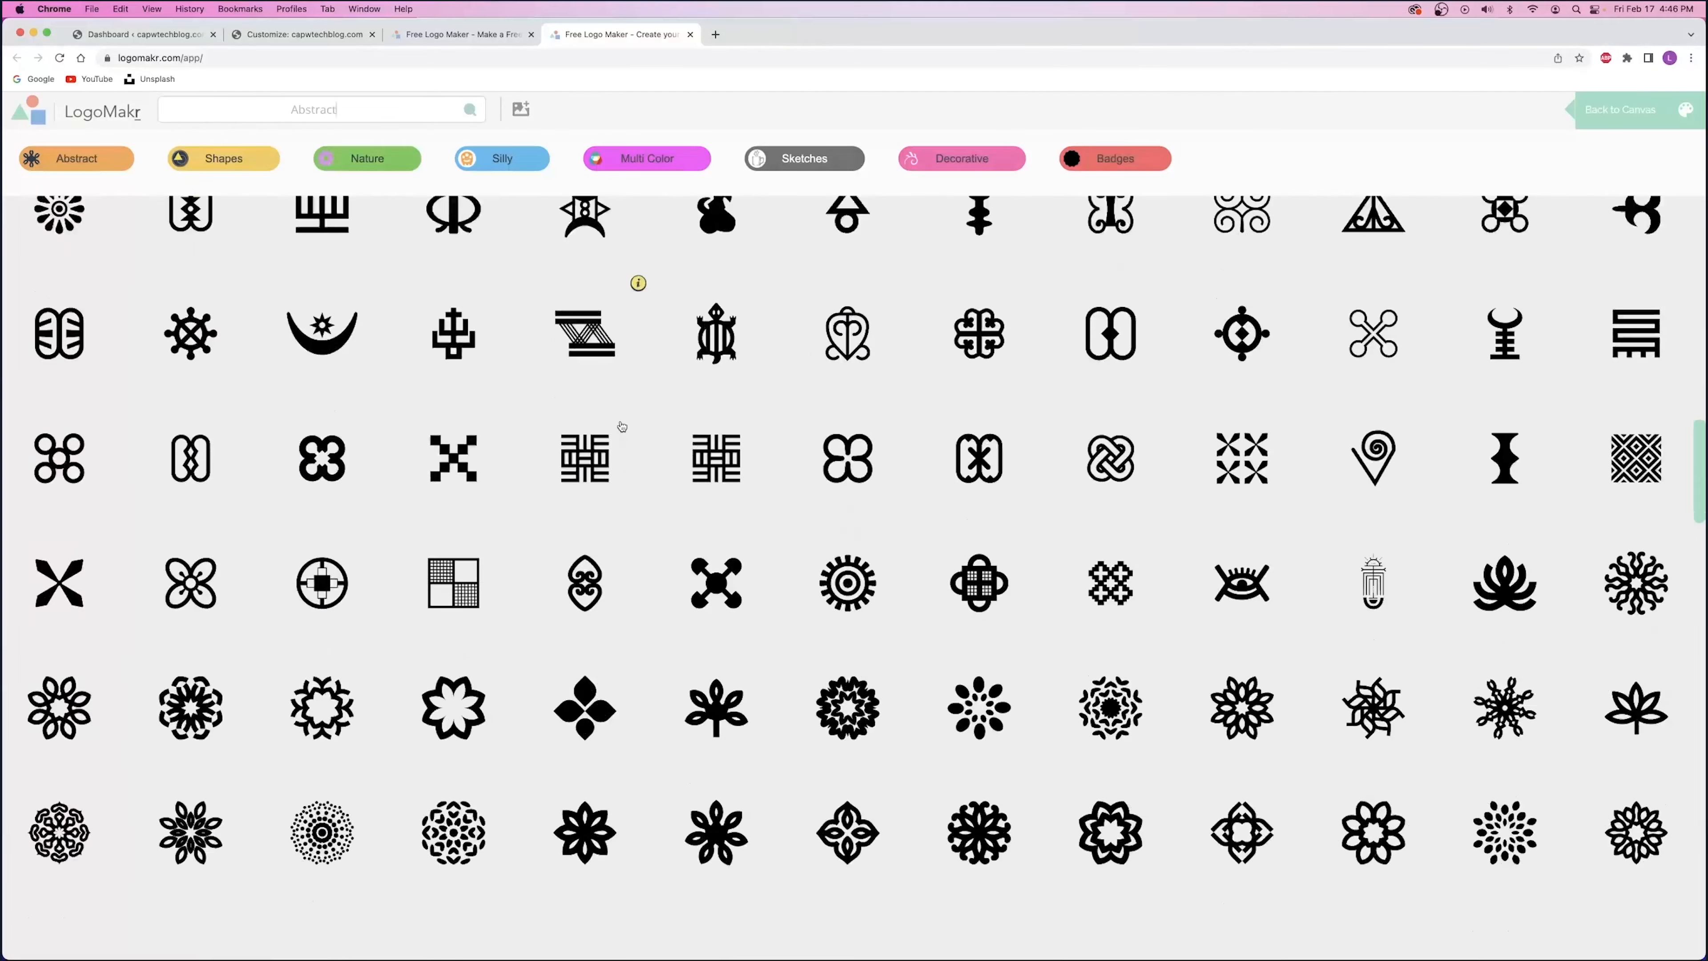
scroll(622, 426, "down", 20)
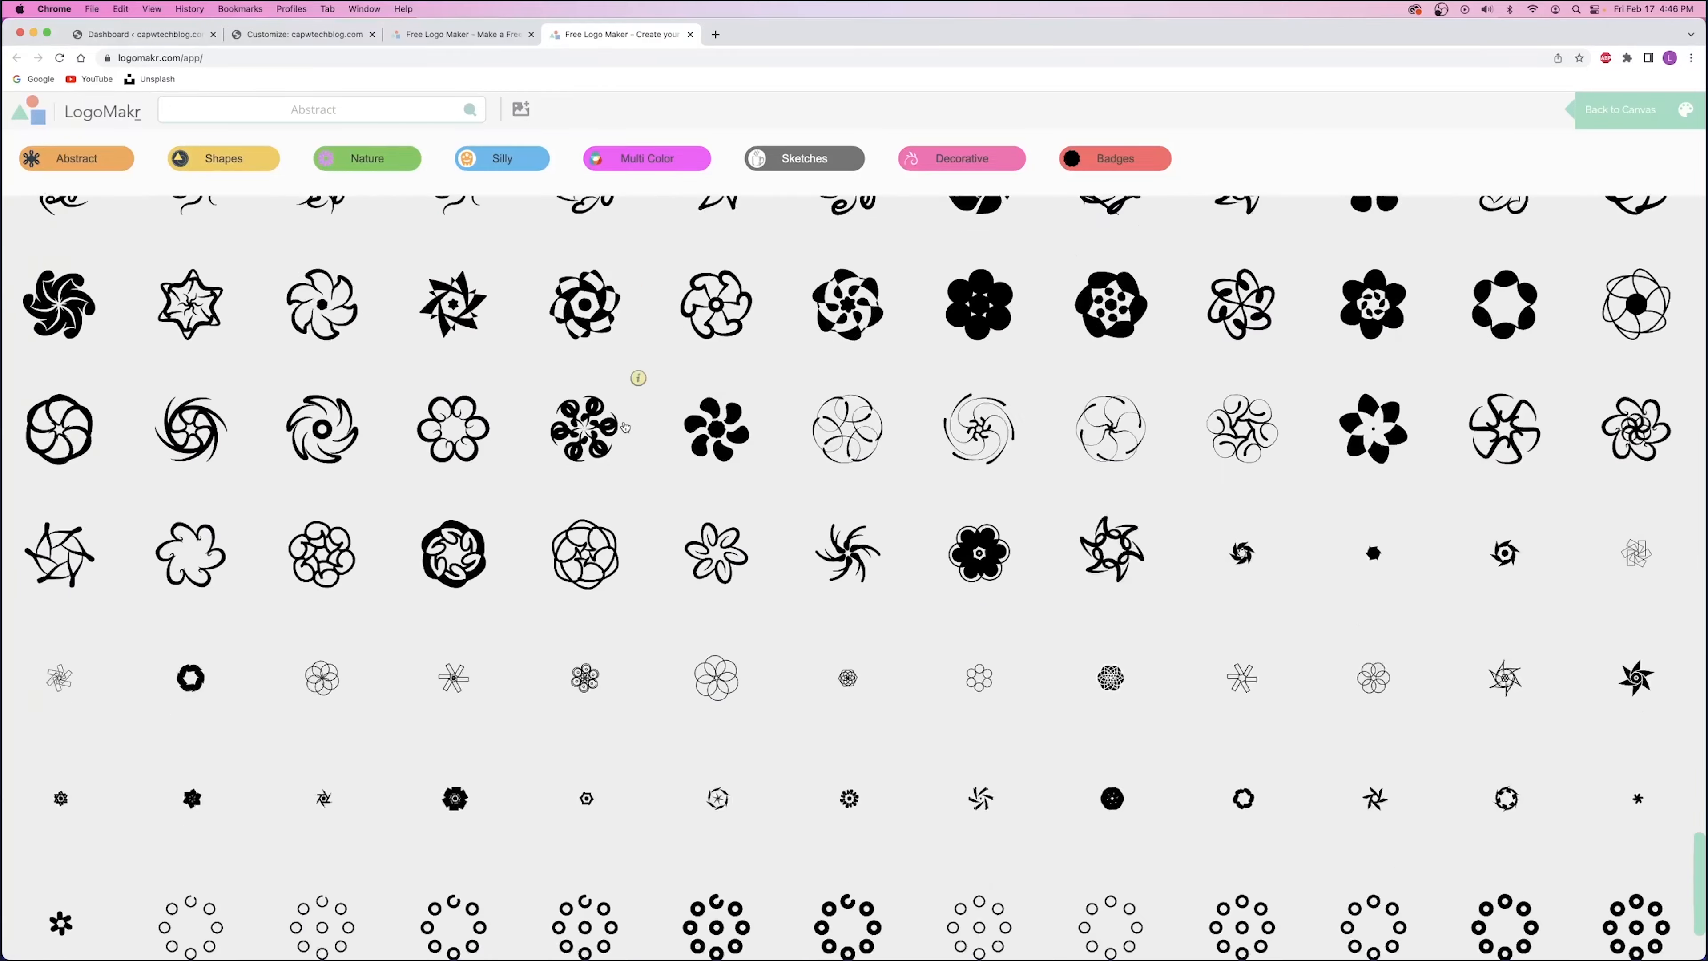
scroll(625, 427, "down", 10)
scroll(716, 382, "down", 8)
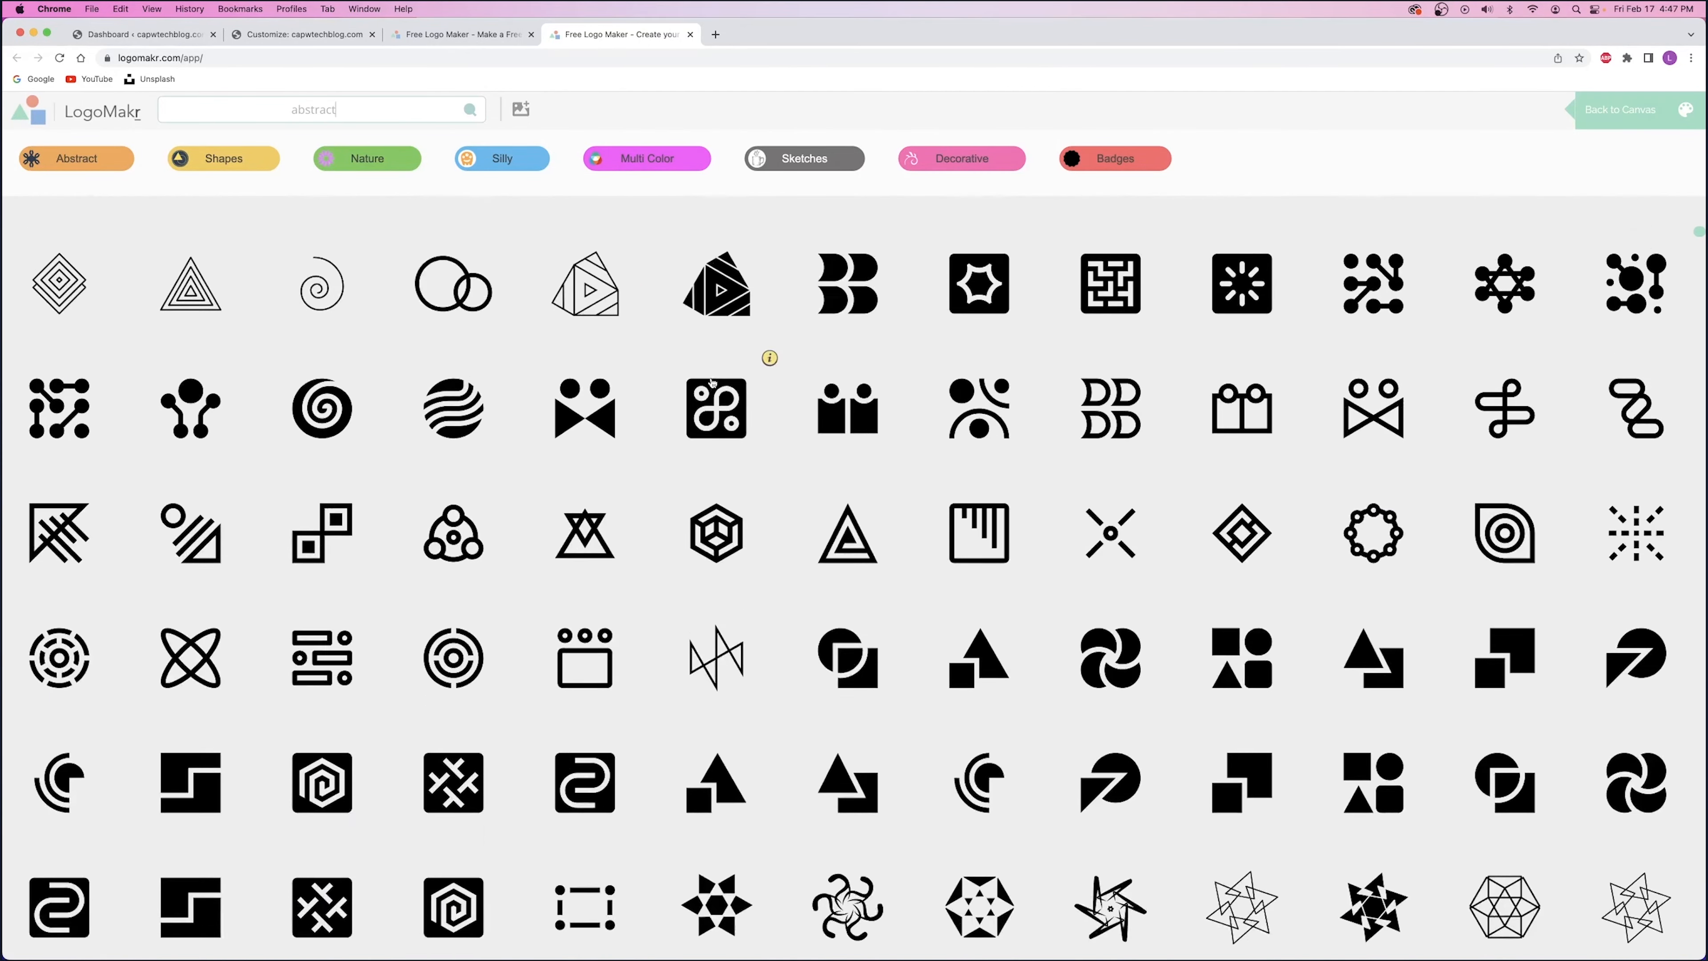
scroll(709, 374, "up", 2)
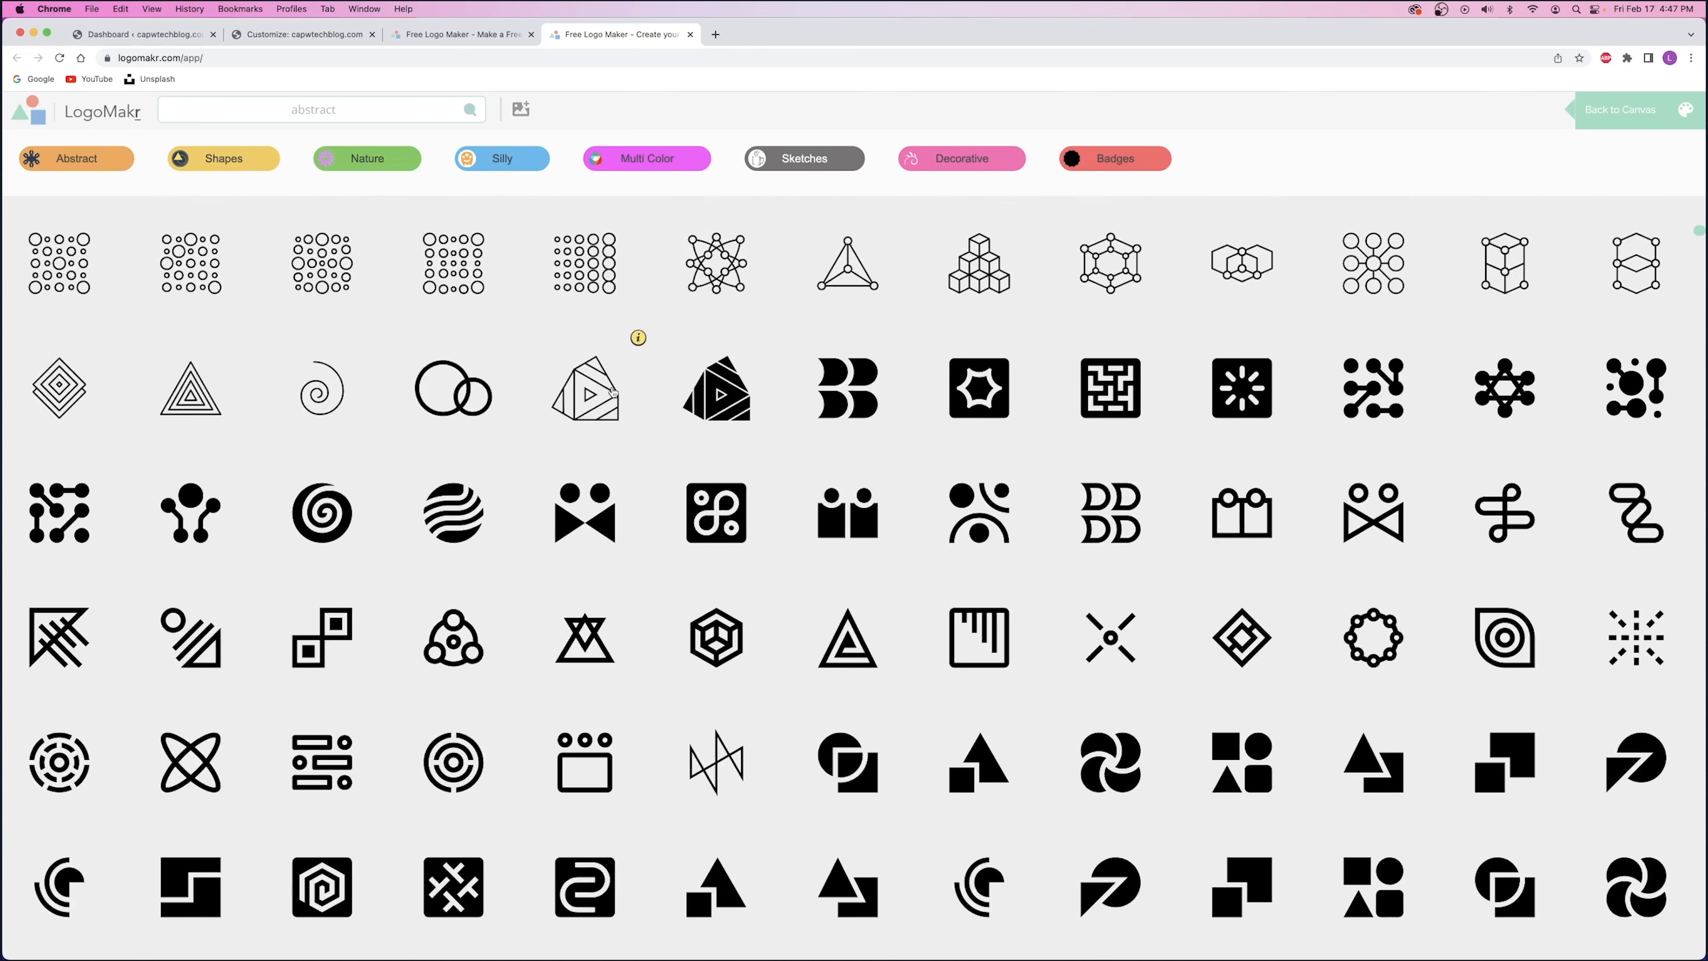
left_click(577, 376)
left_click_drag(898, 547, 820, 465)
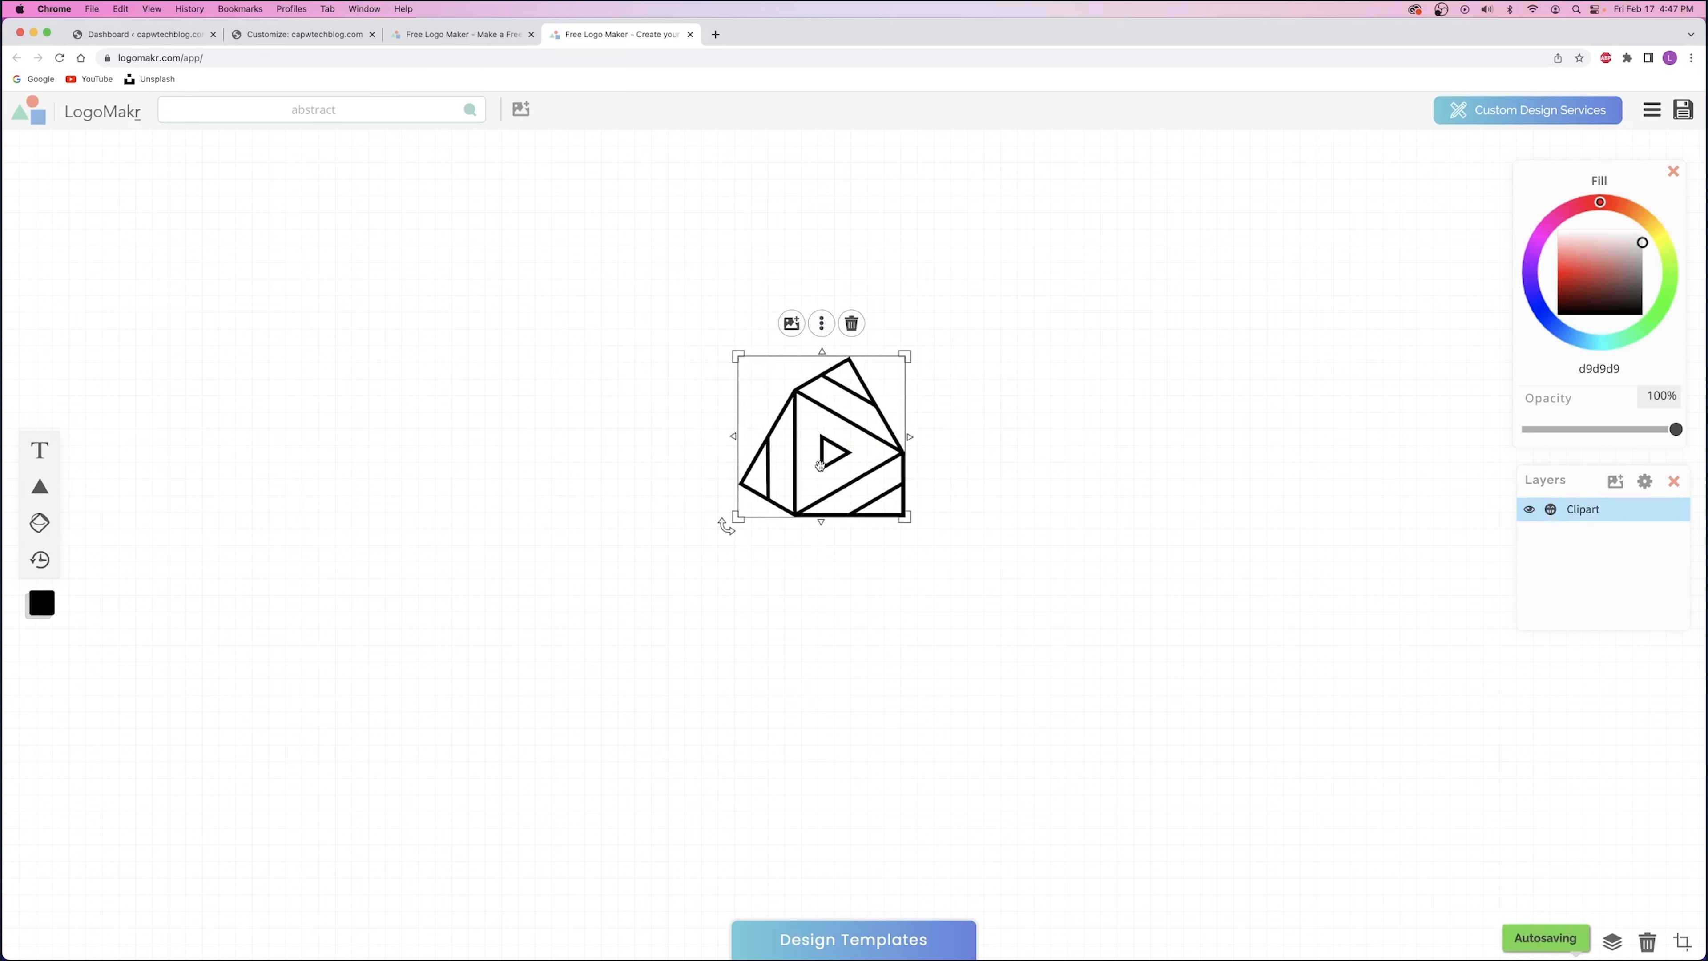
- Duplicate the icon twice and arrange the copies in a row to the right of the original
right_click(873, 459)
left_click(923, 502)
right_click(1035, 443)
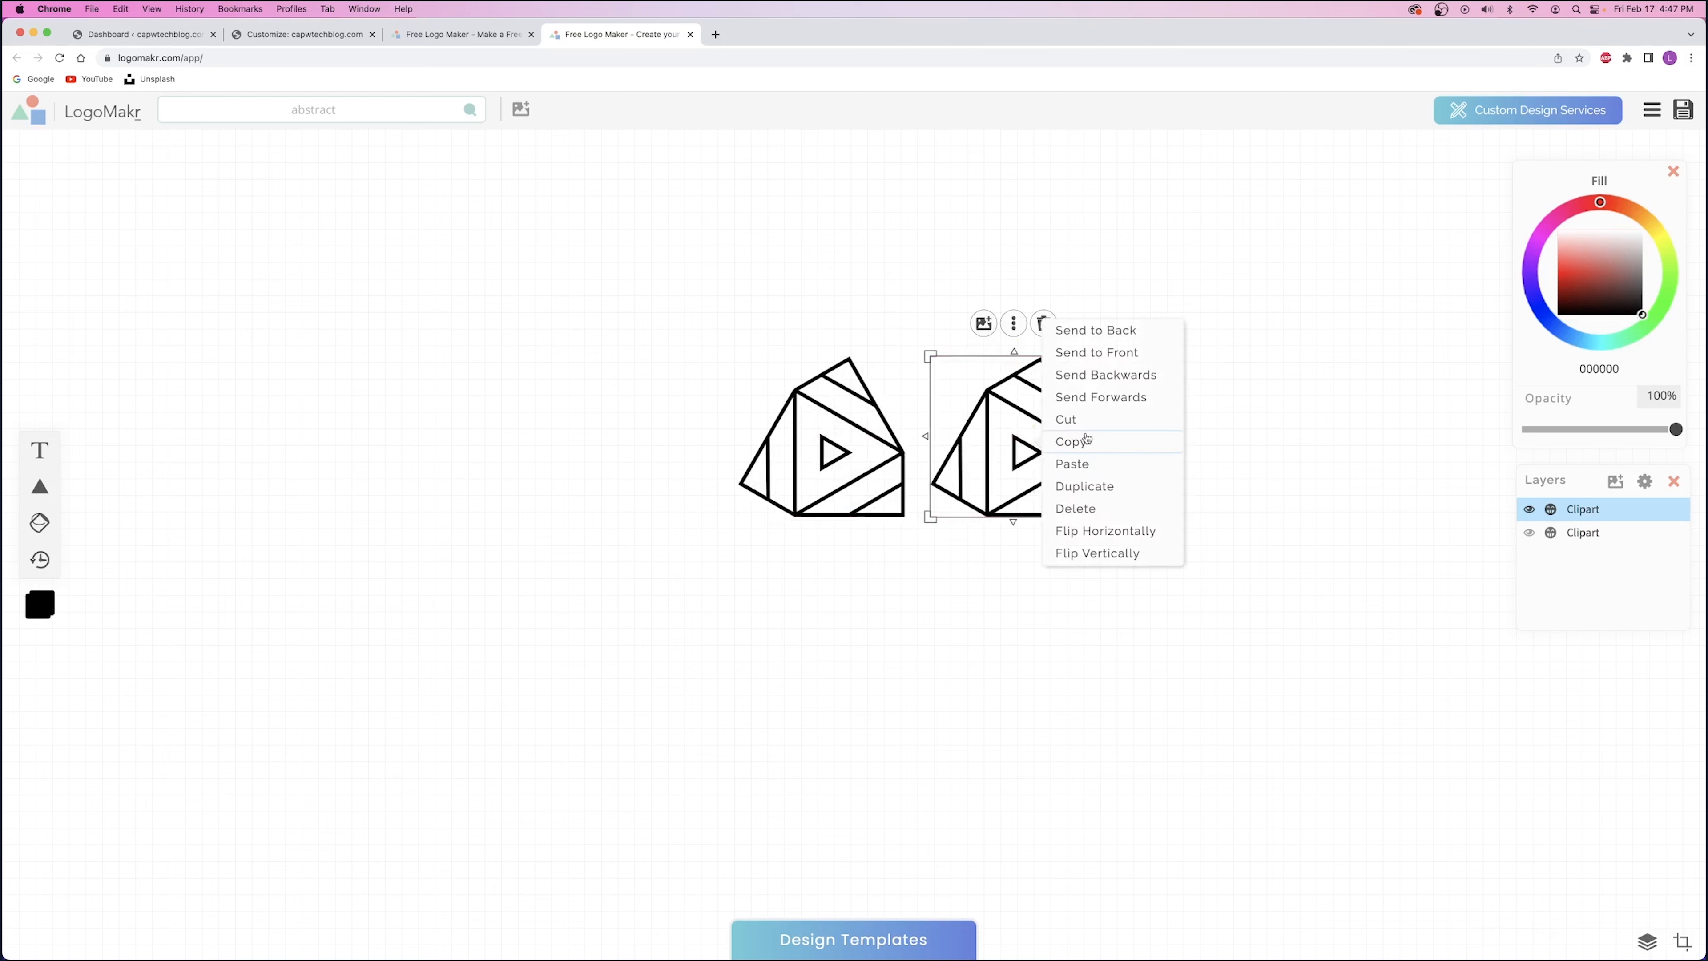
left_click(1098, 486)
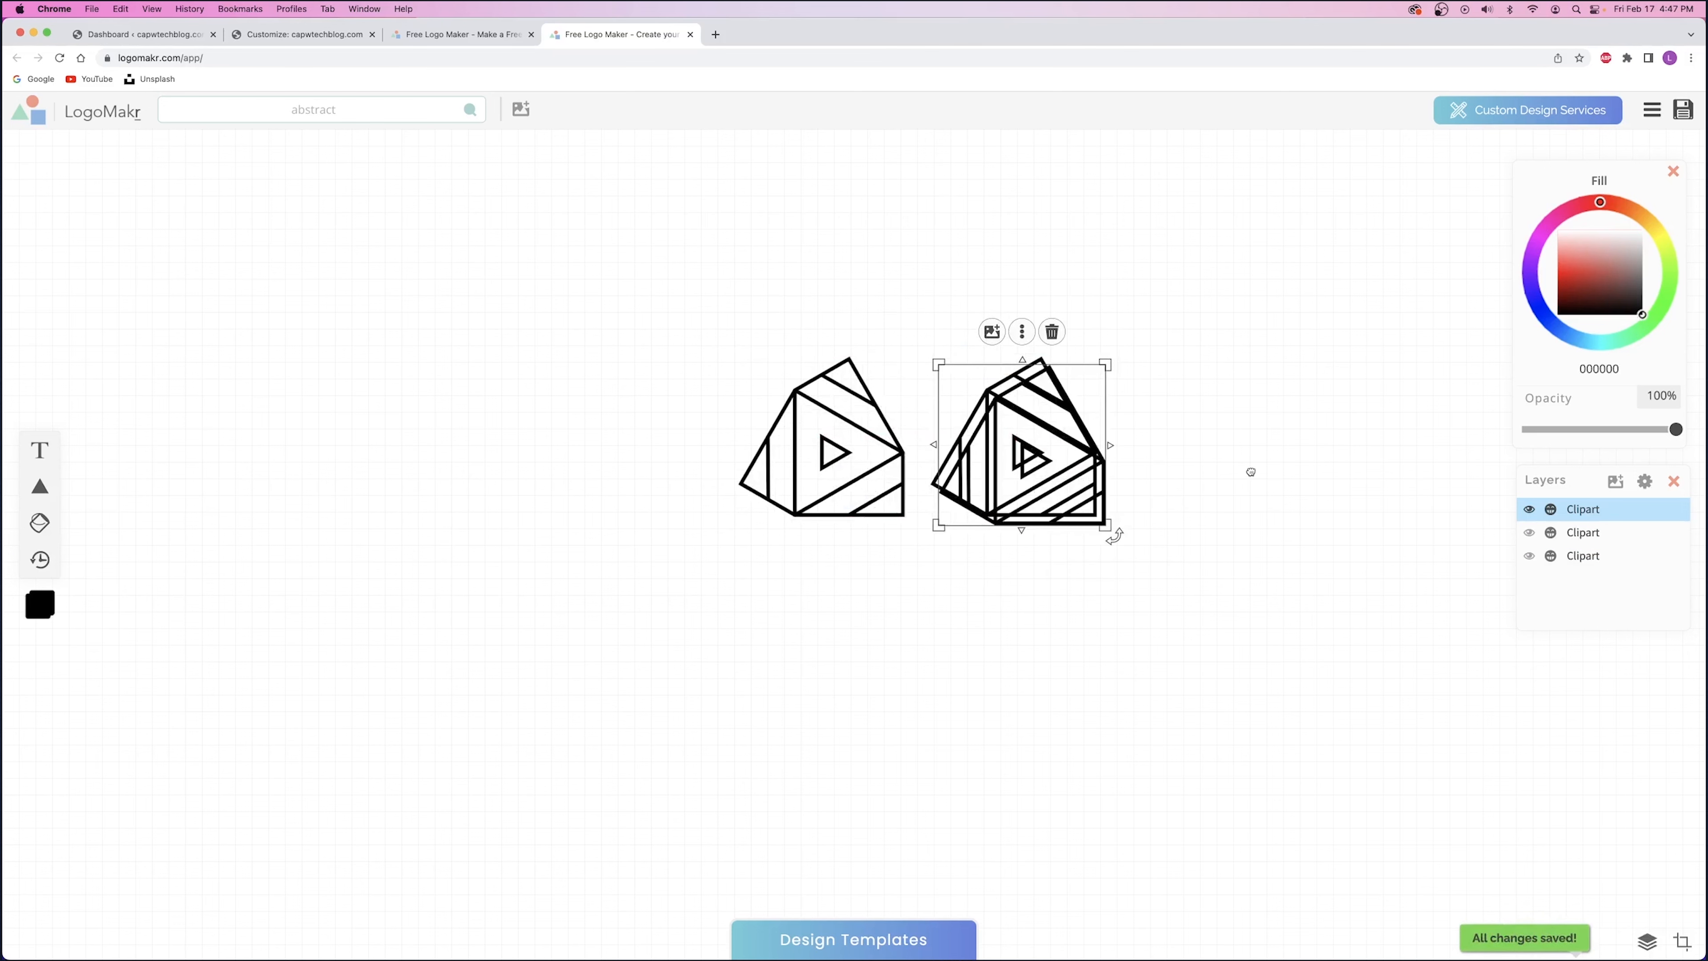
left_click_drag(1251, 472, 1252, 472)
- Rename the rightmost icon's layer as black and the middle icon's layer as red
left_click(832, 441)
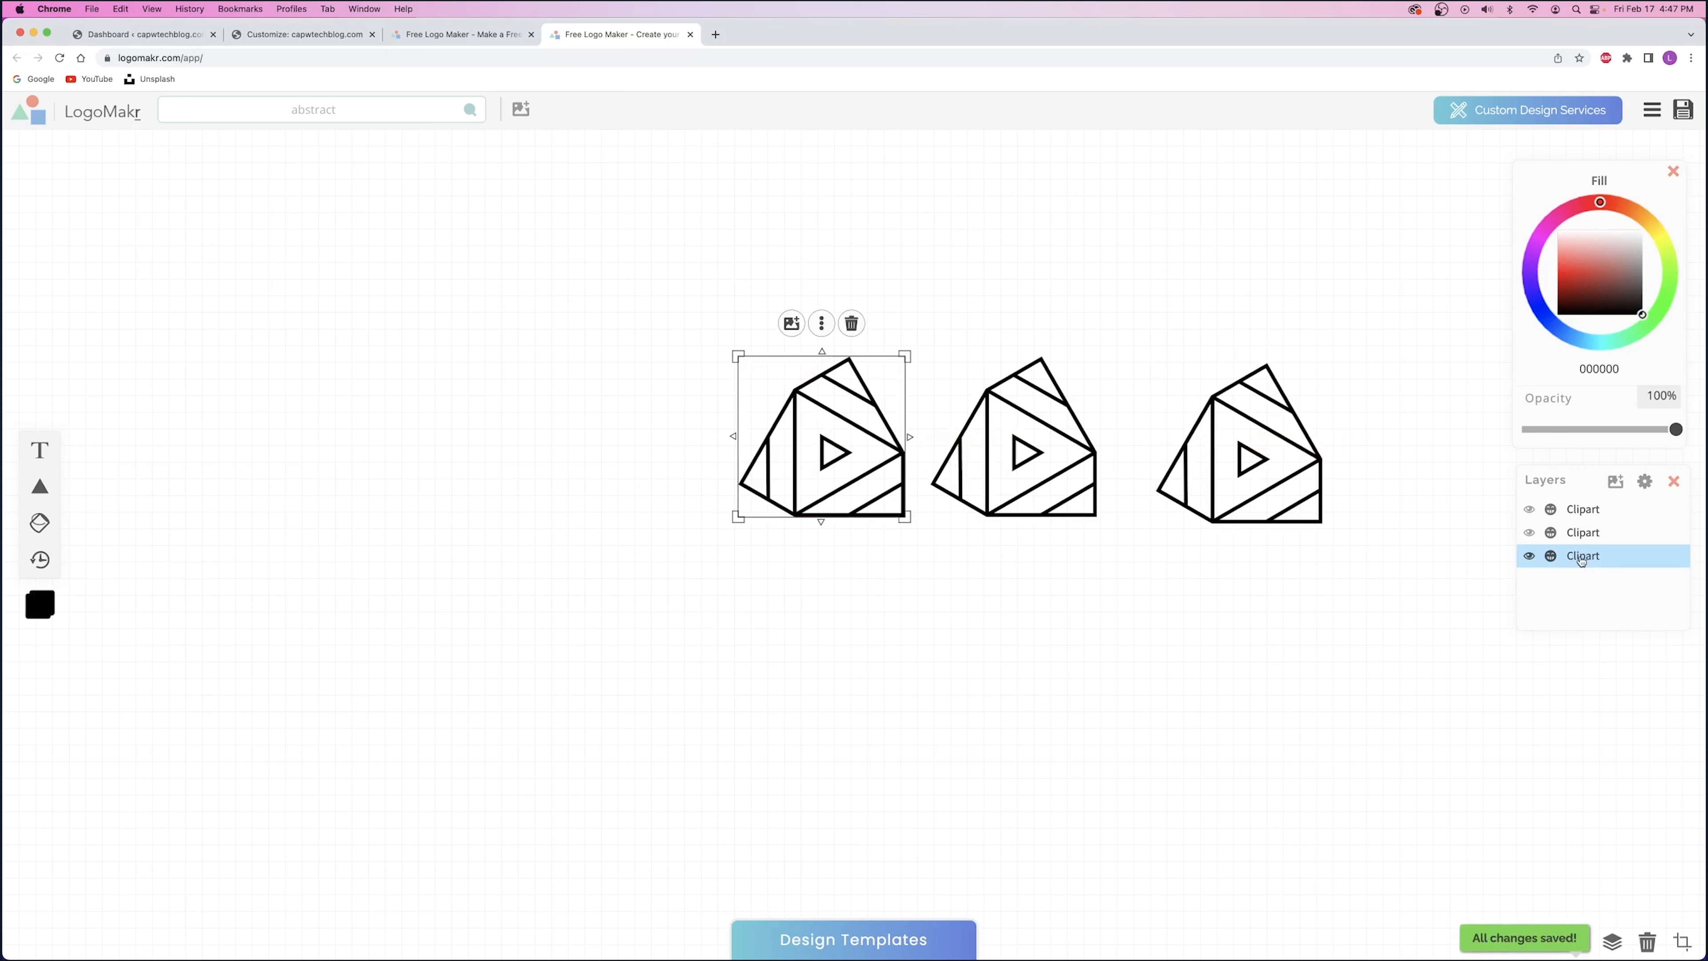
left_click(1267, 473)
double_click(1587, 509)
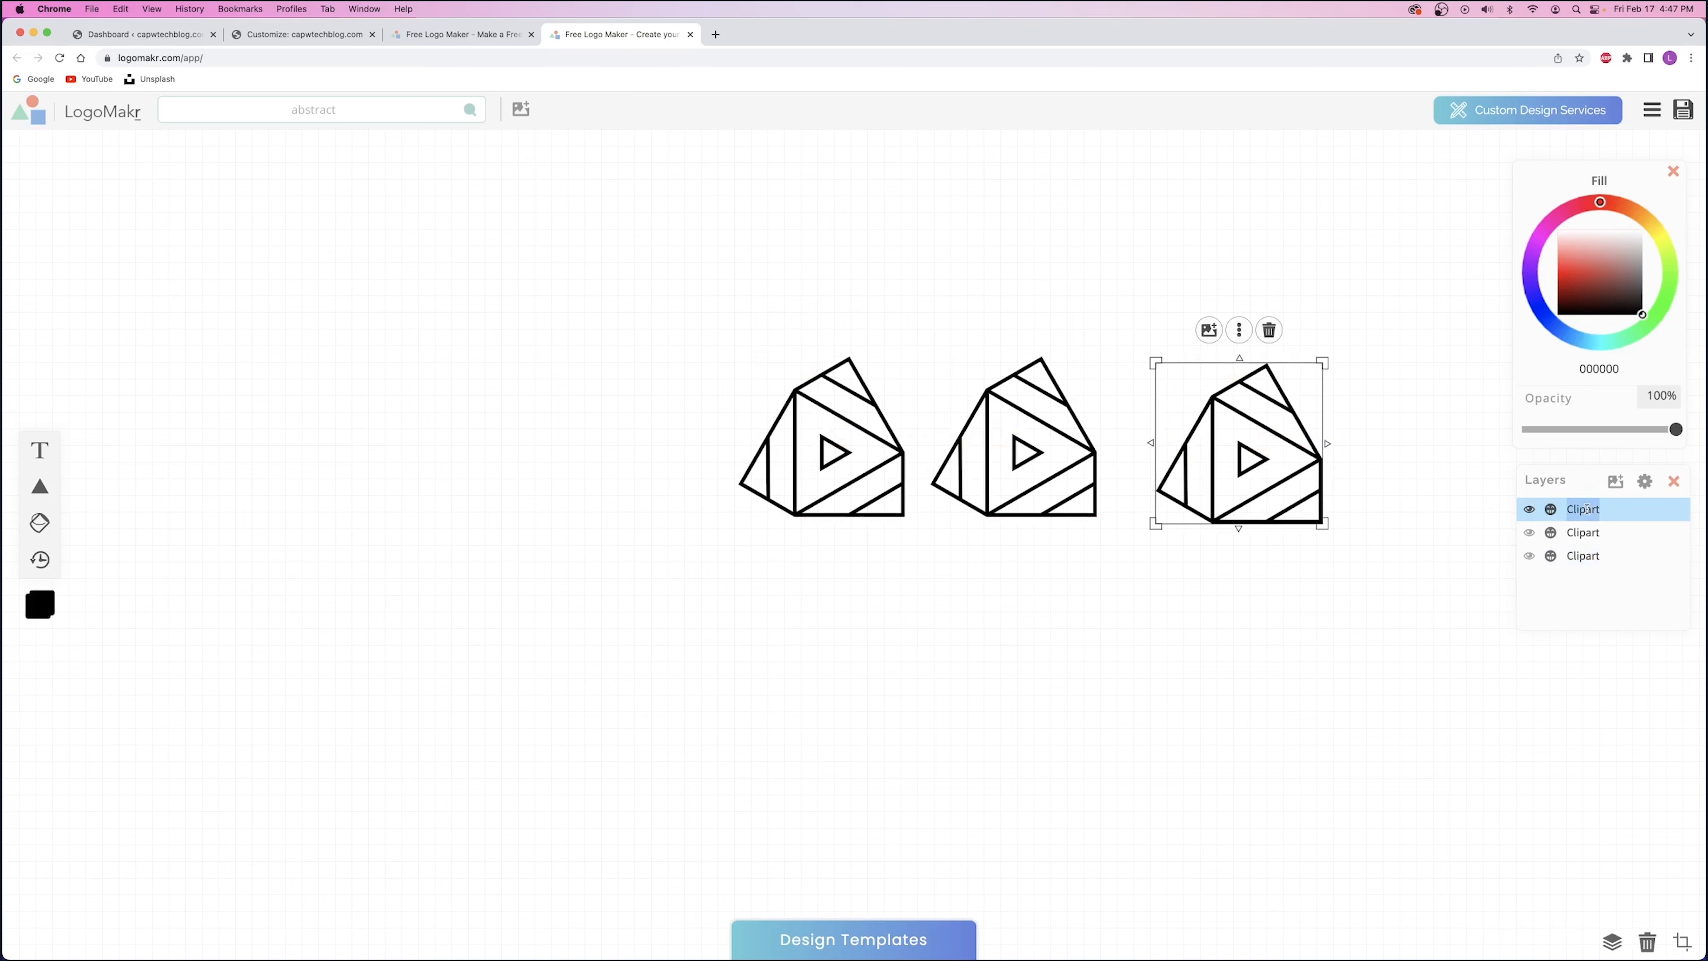
type("bl")
left_click(1575, 533)
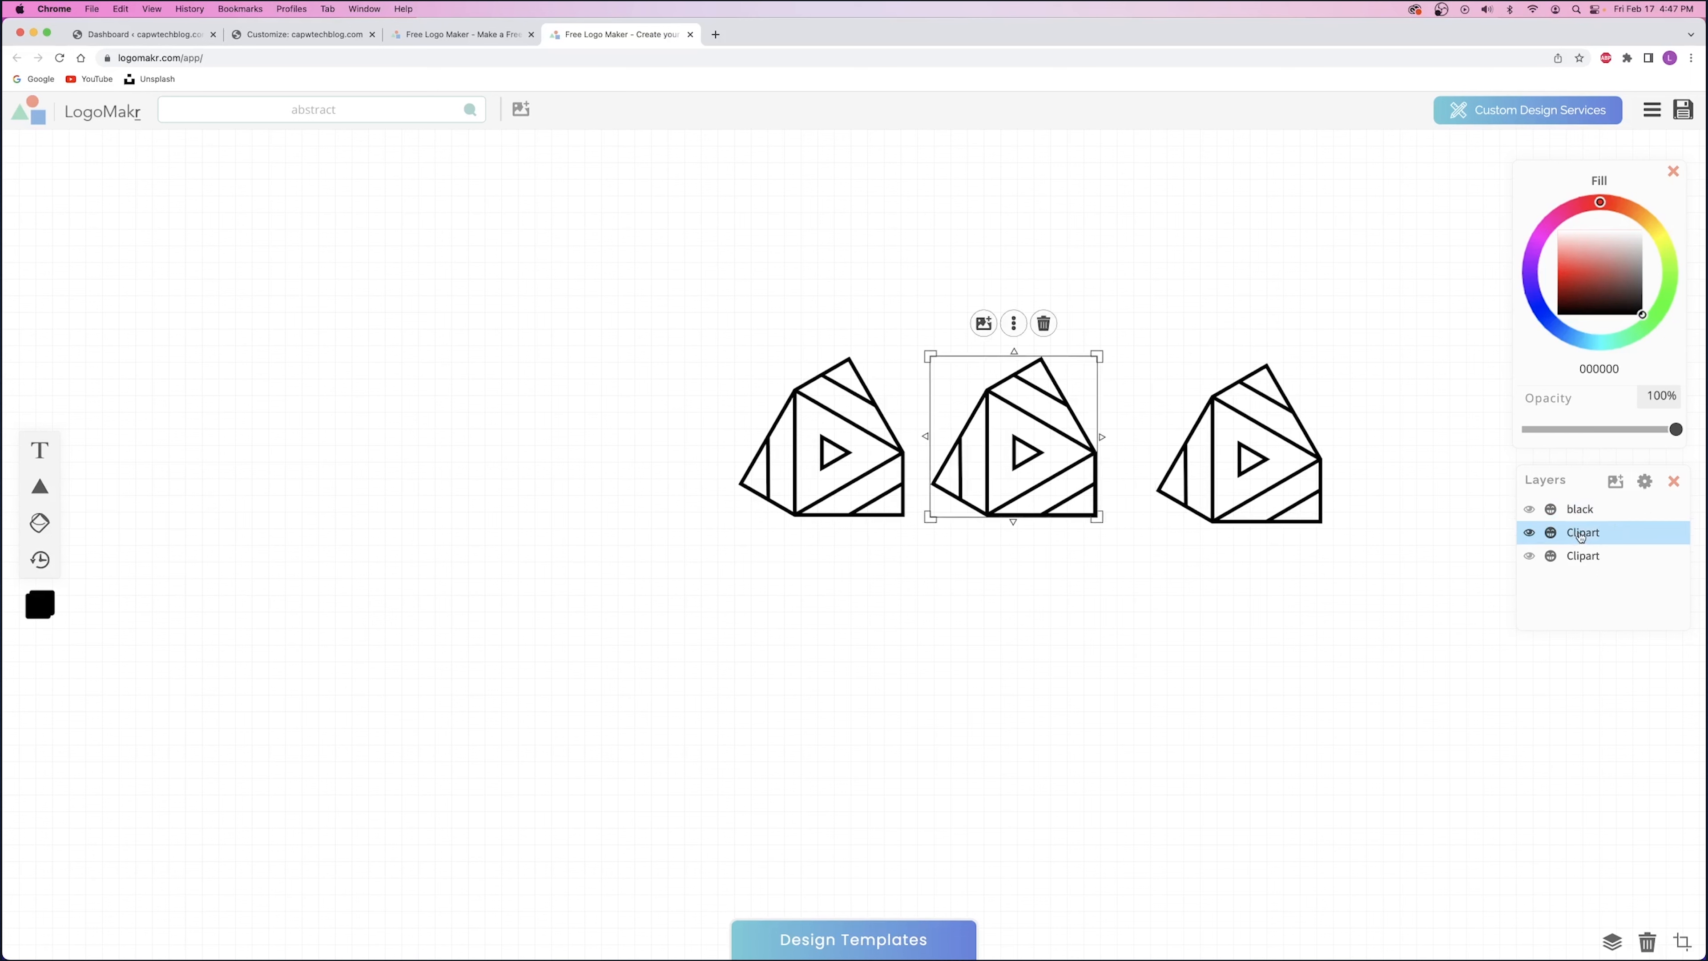
double_click(1581, 533)
type("red")
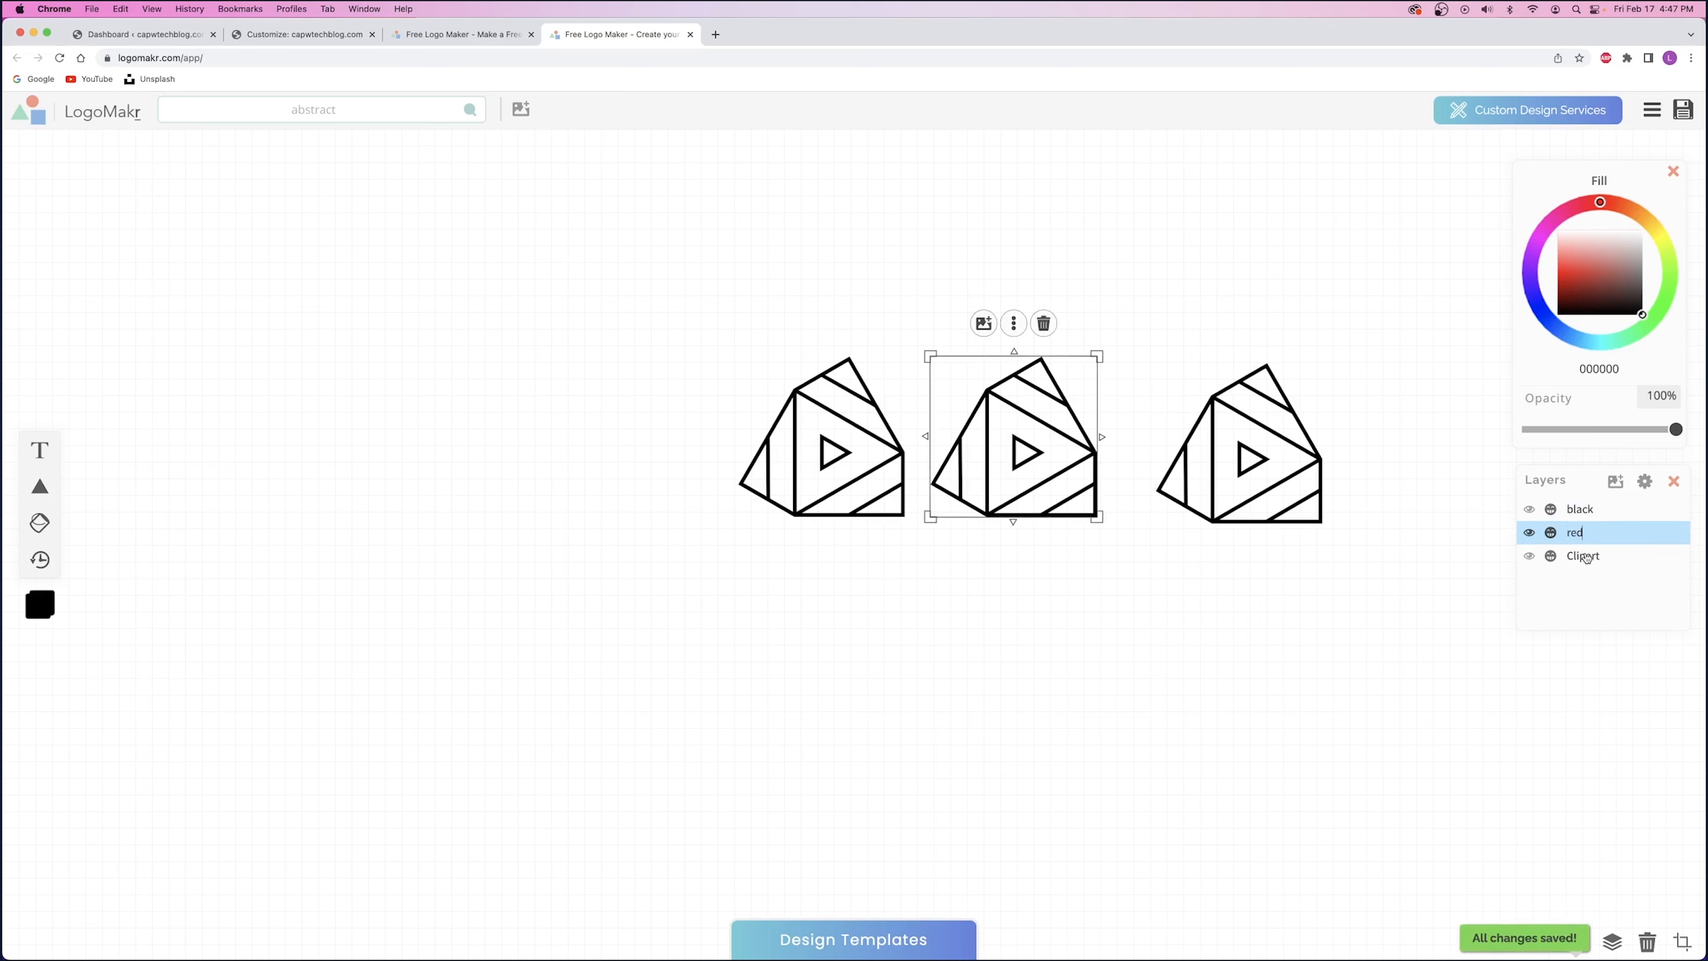
- Rename the leftmost icon's layer as blue
left_click(1585, 555)
double_click(1582, 555)
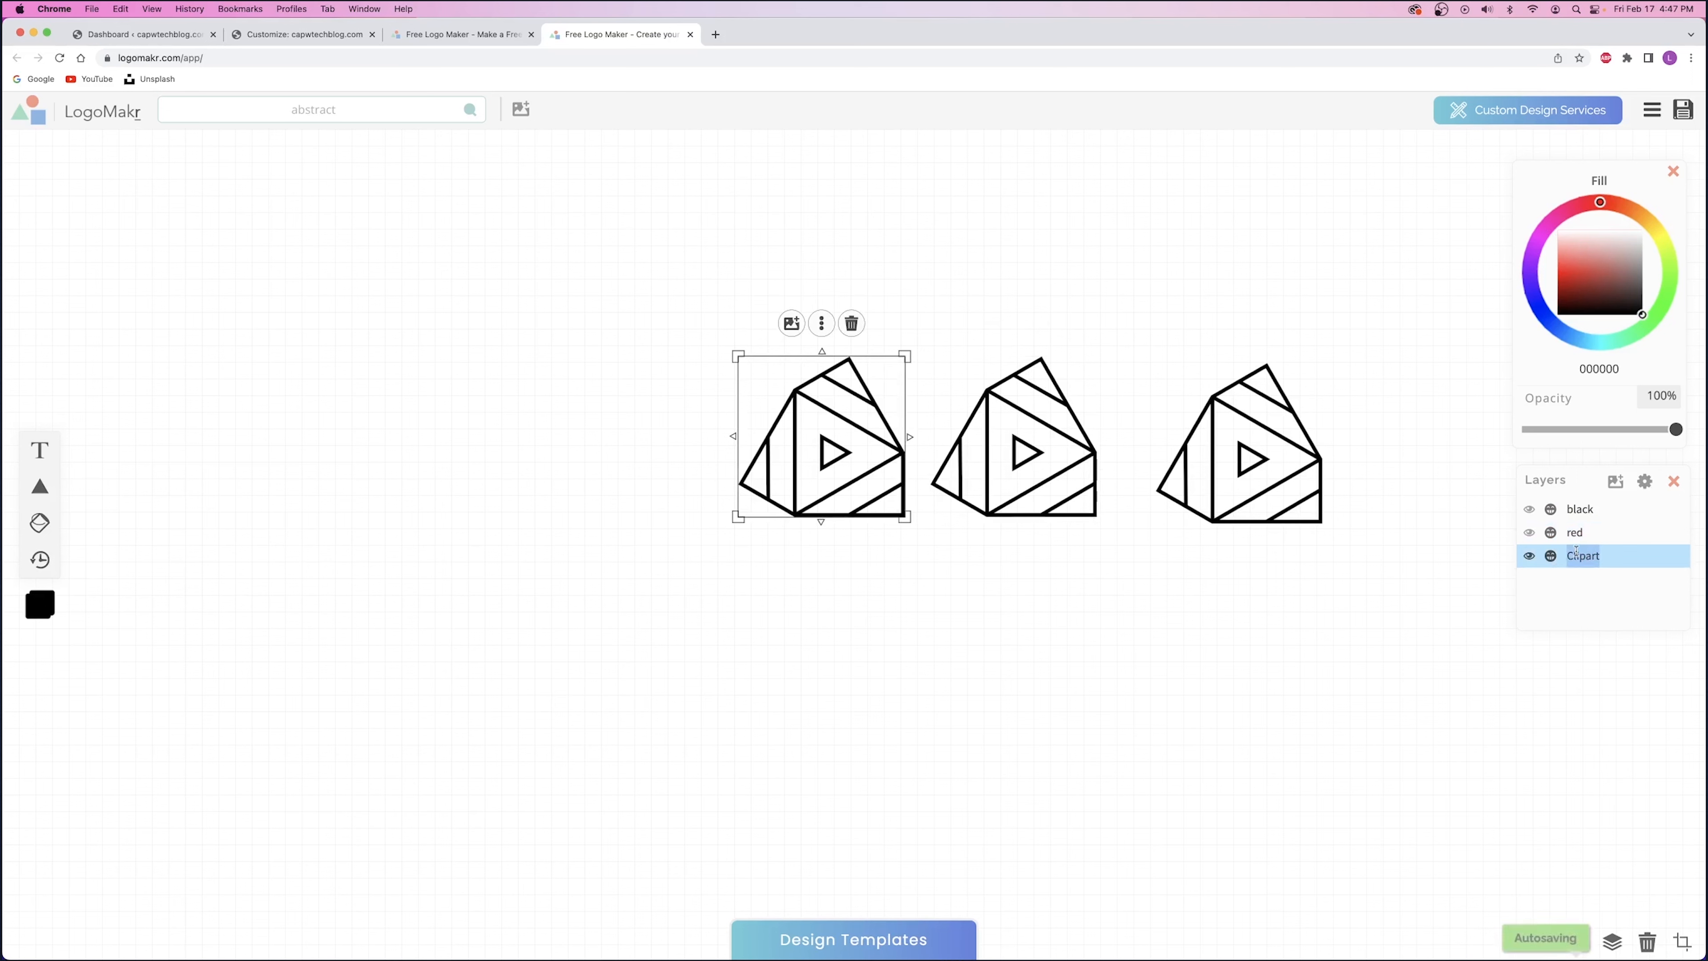
type("blue")
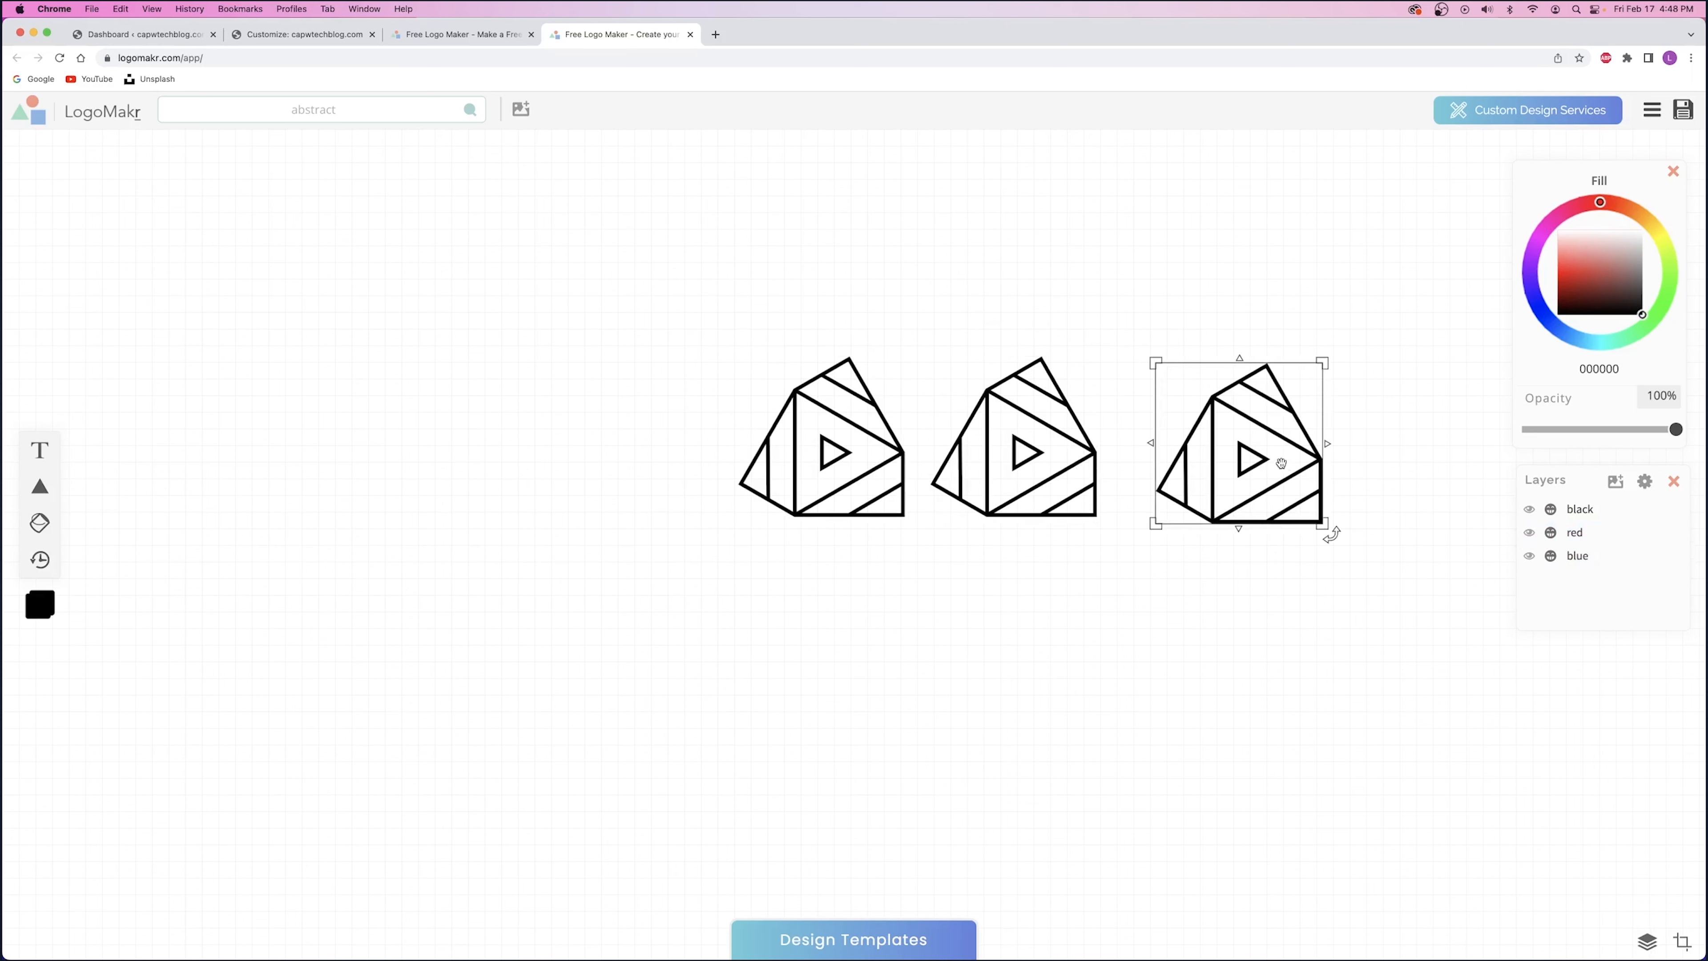
- Shift the black icon slightly right, then recolour the middle icon red (ff0b0b) and the leftmost icon blue (002fec)
left_click_drag(1226, 445, 1272, 445)
left_click(1014, 441)
left_click(1559, 271)
left_click(784, 425)
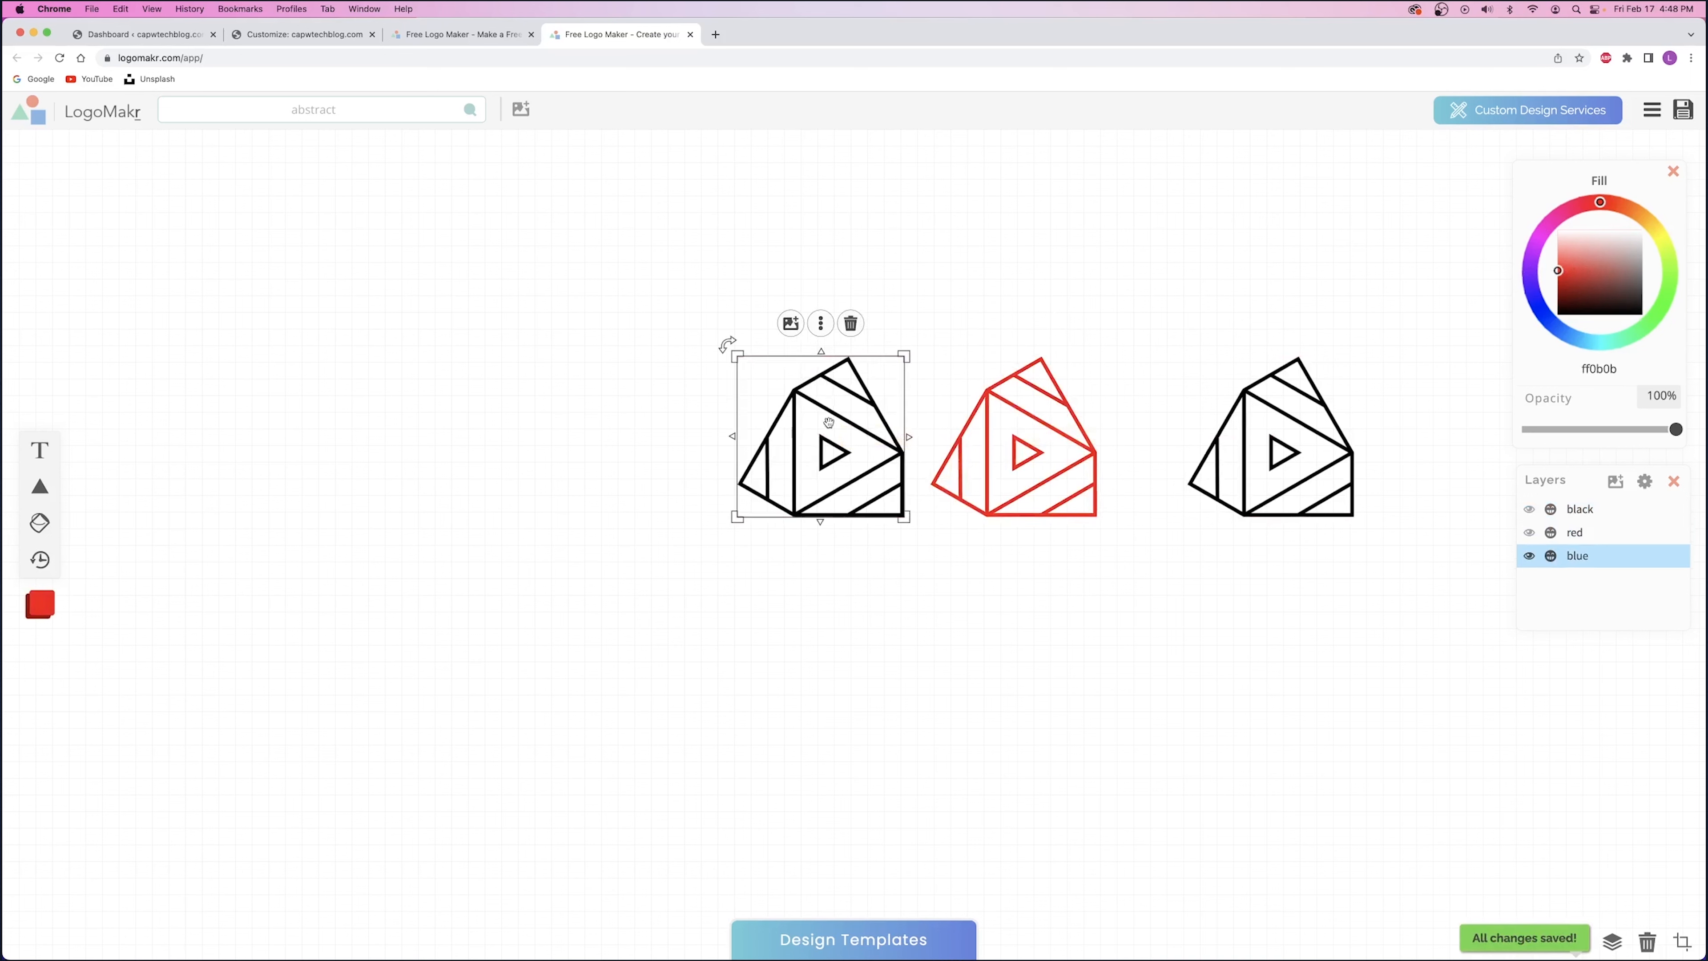
left_click(1549, 319)
mouse_move(1580, 292)
left_mouse_down()
mouse_move(1582, 277)
mouse_move(1601, 296)
mouse_move(1526, 275)
left_mouse_up()
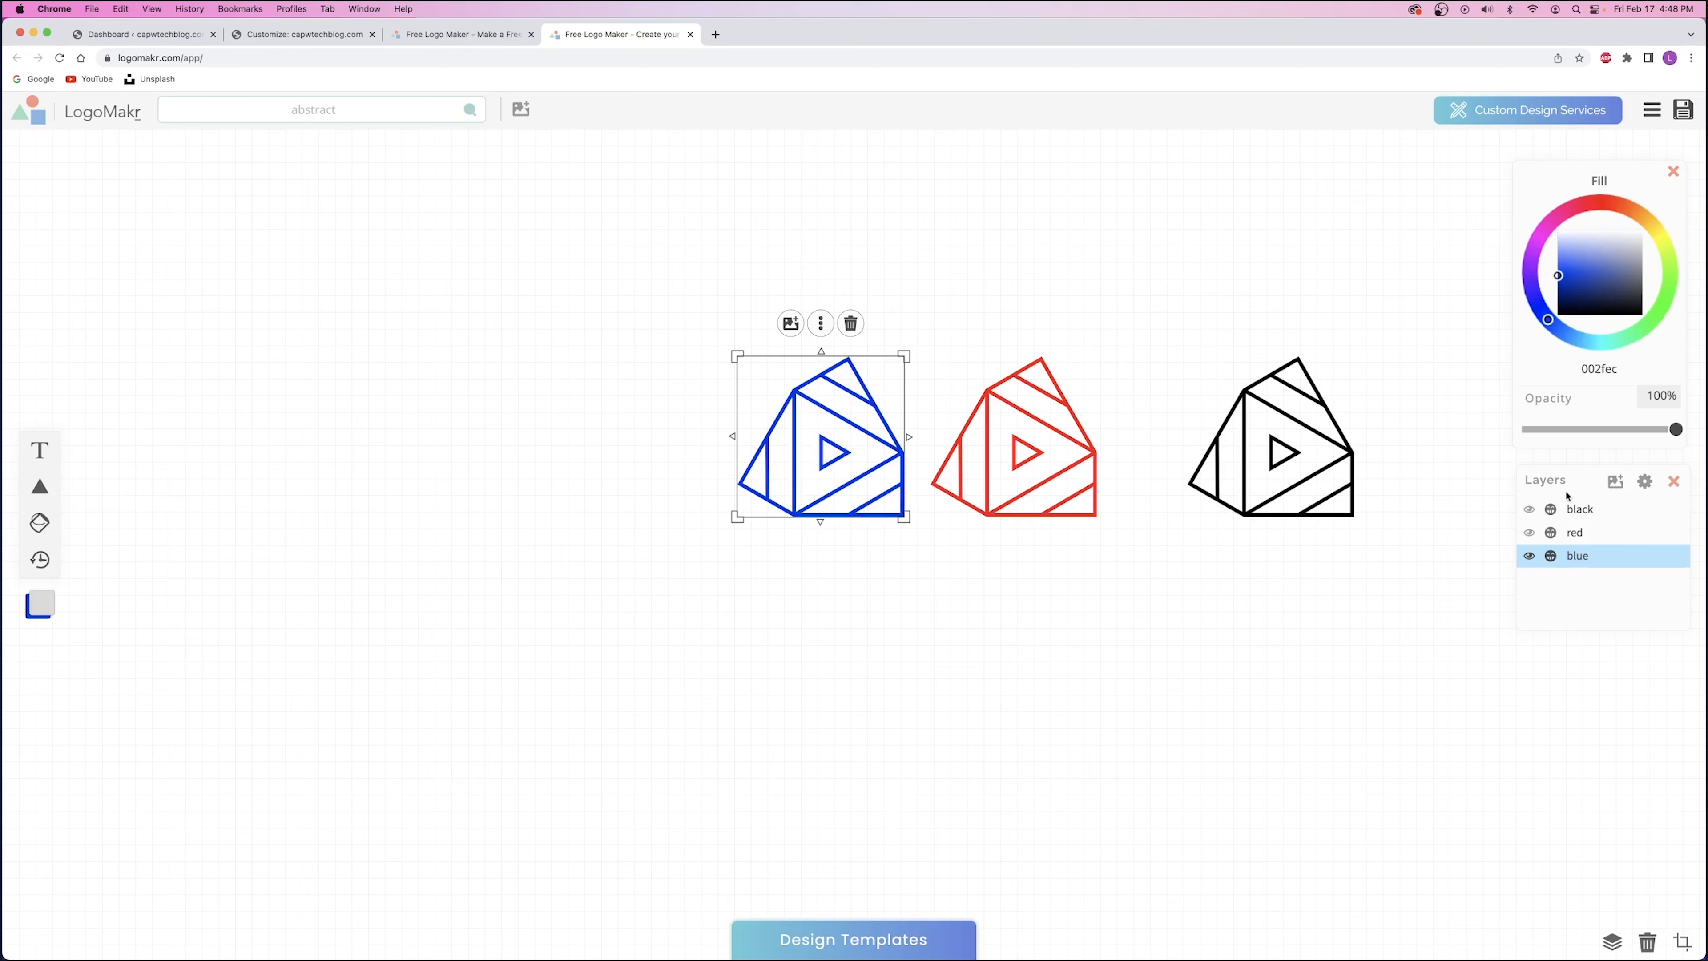
- Move the blue icon aside and stack the red icon behind the black one, offset slightly to the right
left_click_drag(828, 444, 736, 603)
left_click_drag(1009, 475, 1047, 656)
left_click_drag(1274, 441, 842, 413)
left_click_drag(1060, 633, 841, 415)
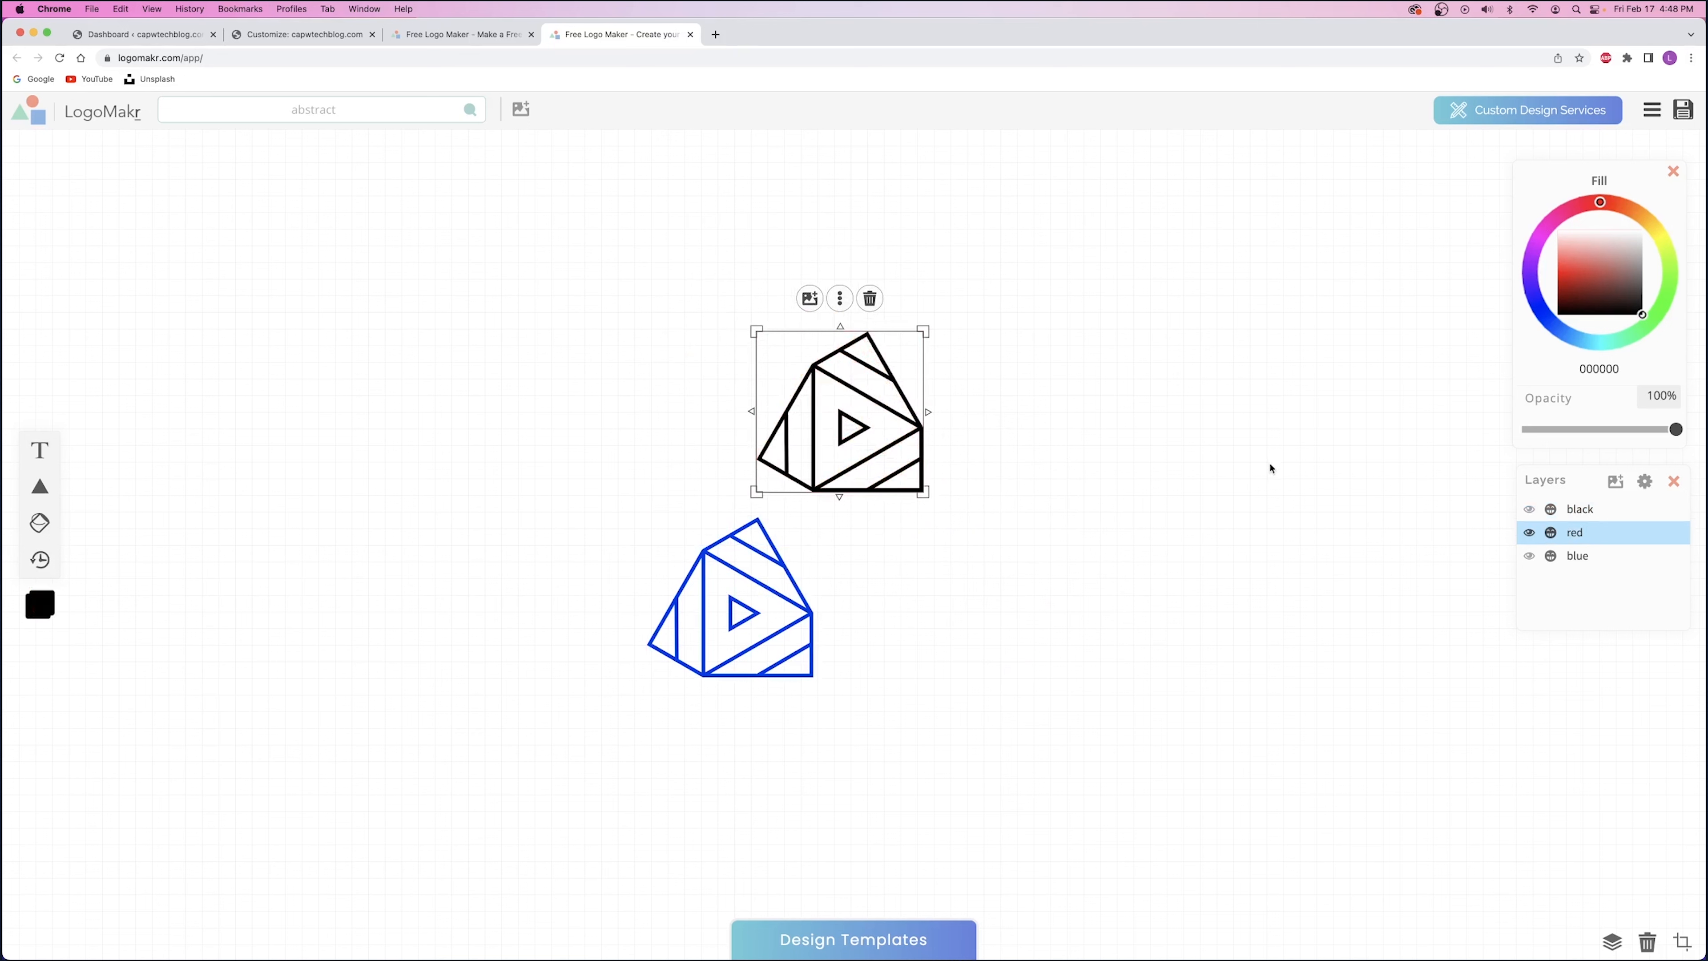
key("Right")
key("Right")
key("Right")
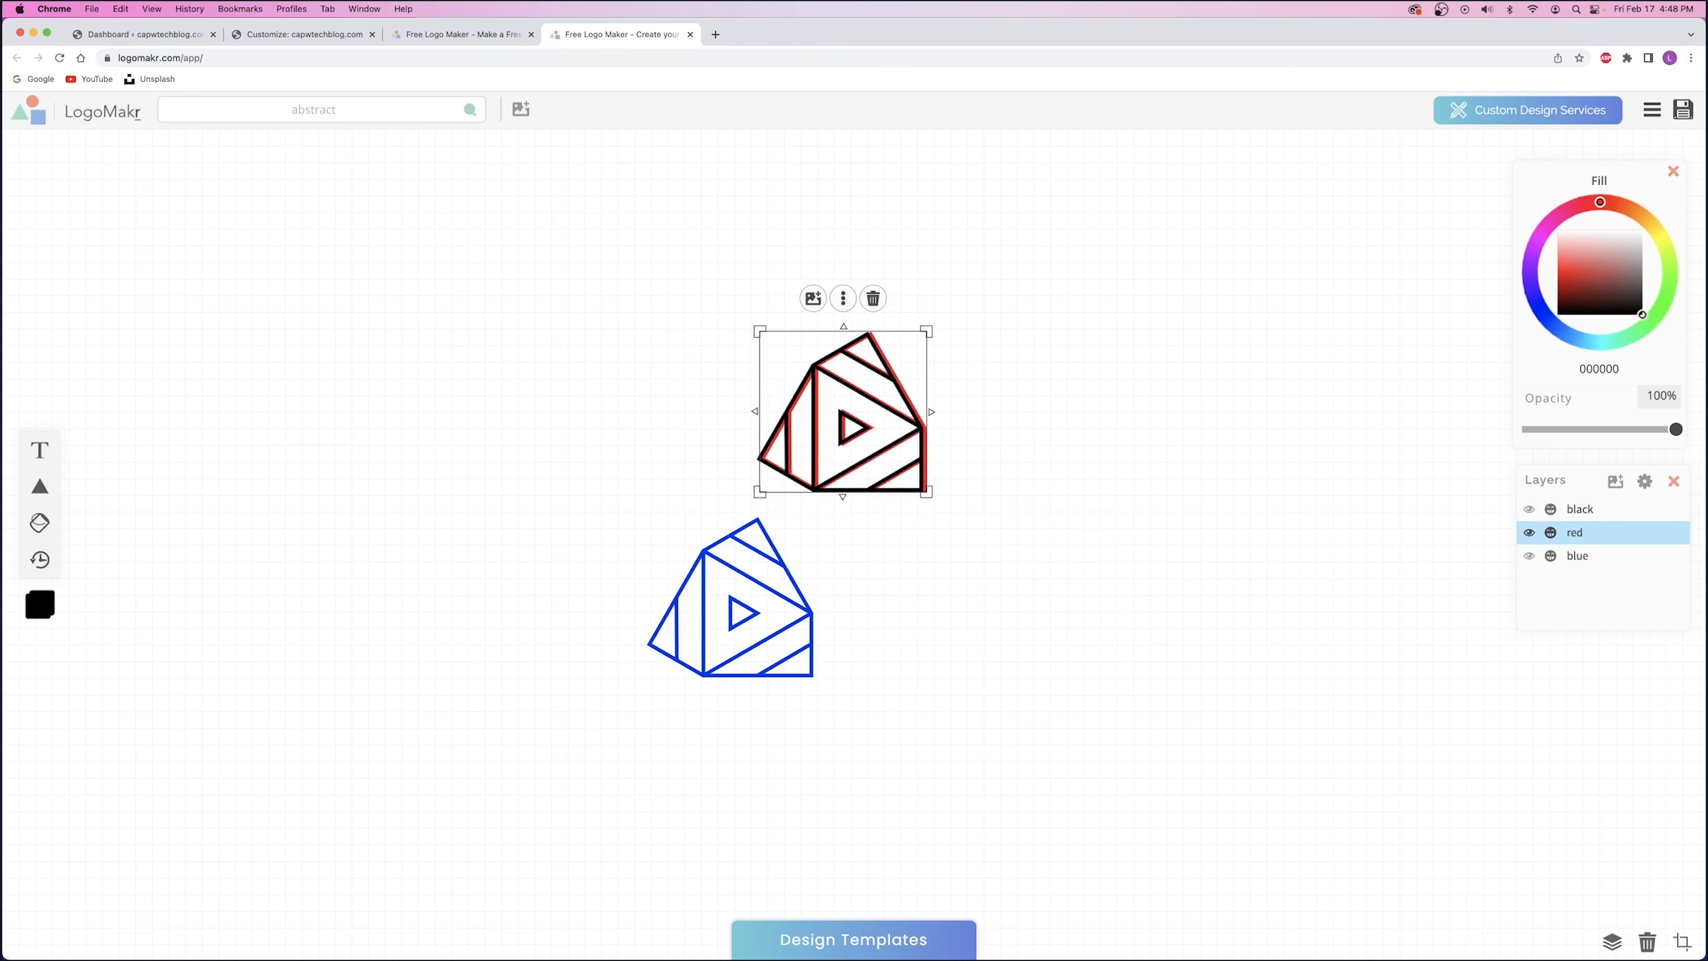
- Stack the blue icon behind the black and red ones, offset slightly farther right than the red copy
left_click_drag(760, 615, 873, 433)
key("Right")
key("Right")
key("Right")
key("Right")
key("Right")
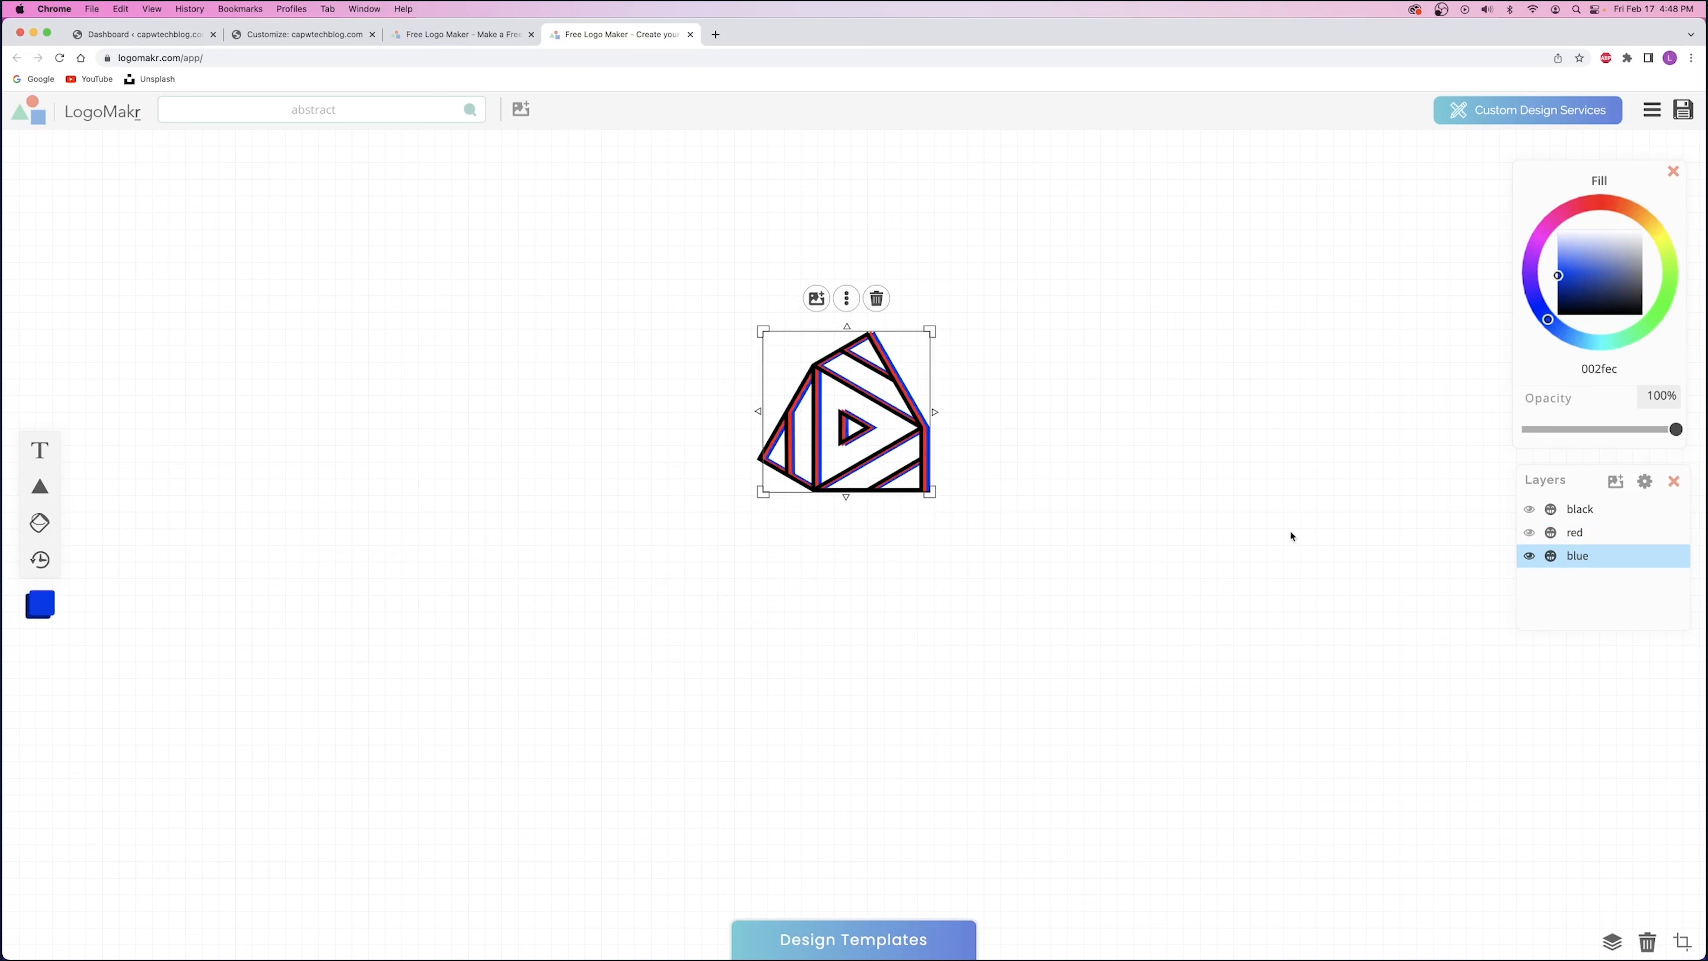
left_click(1149, 536)
left_click(875, 432)
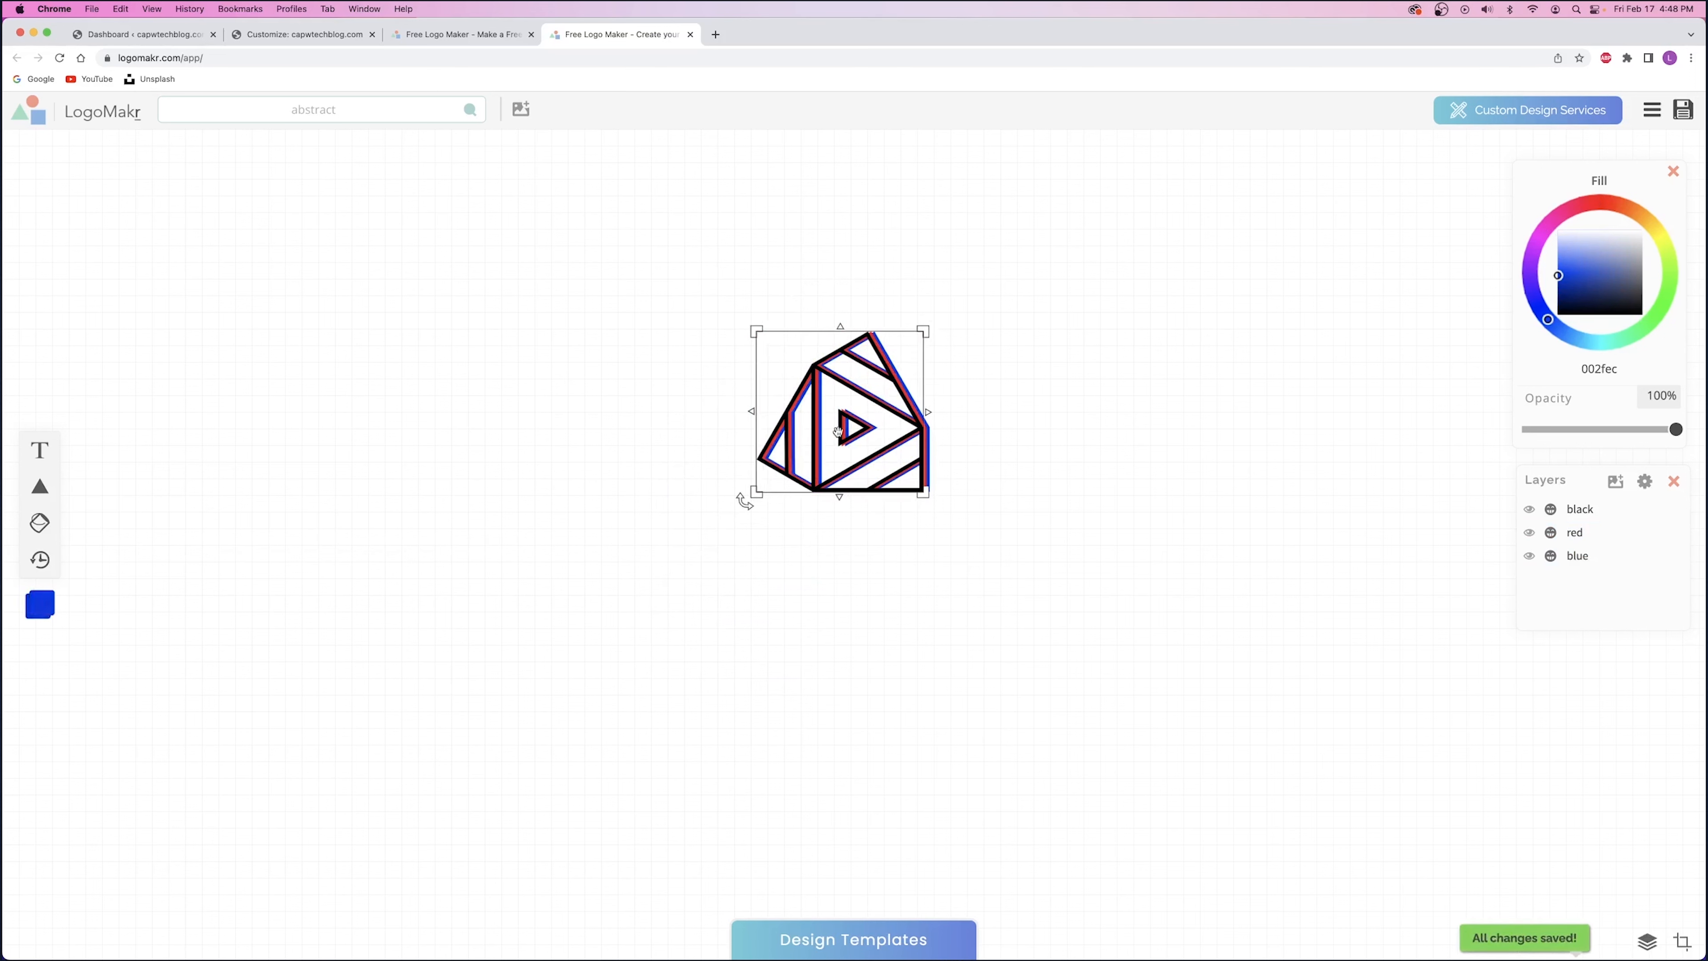
- Add a text element centred below the stacked icon
left_click(1109, 475)
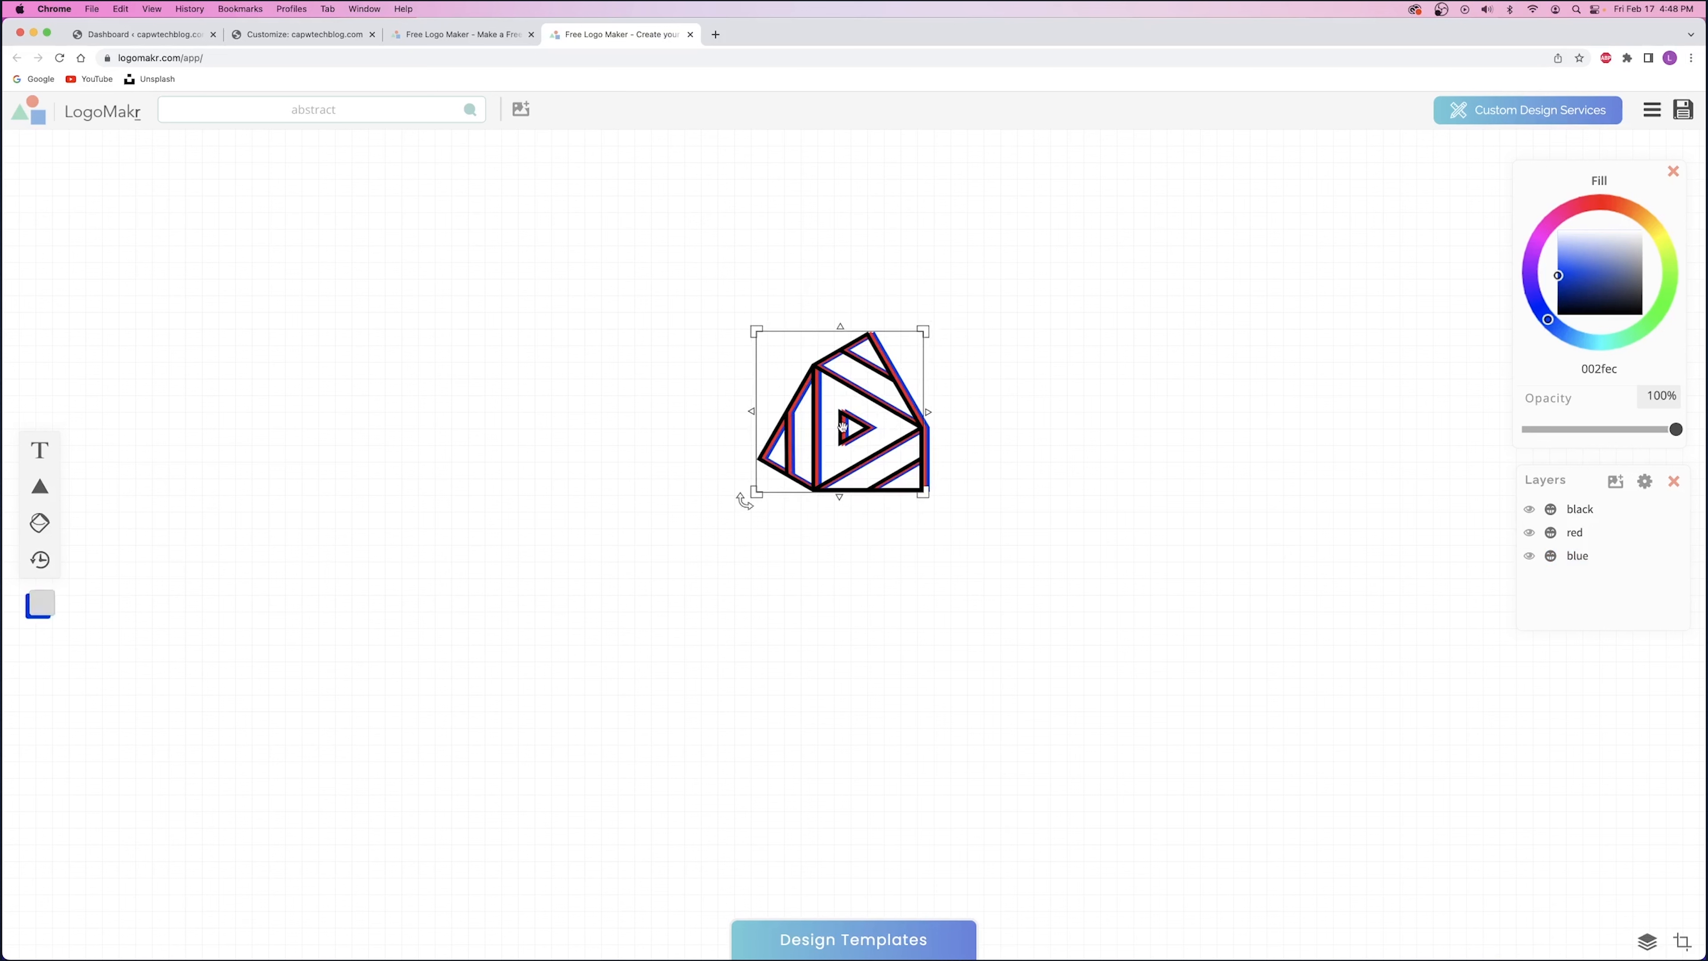
mouse_move(49, 450)
left_click(39, 451)
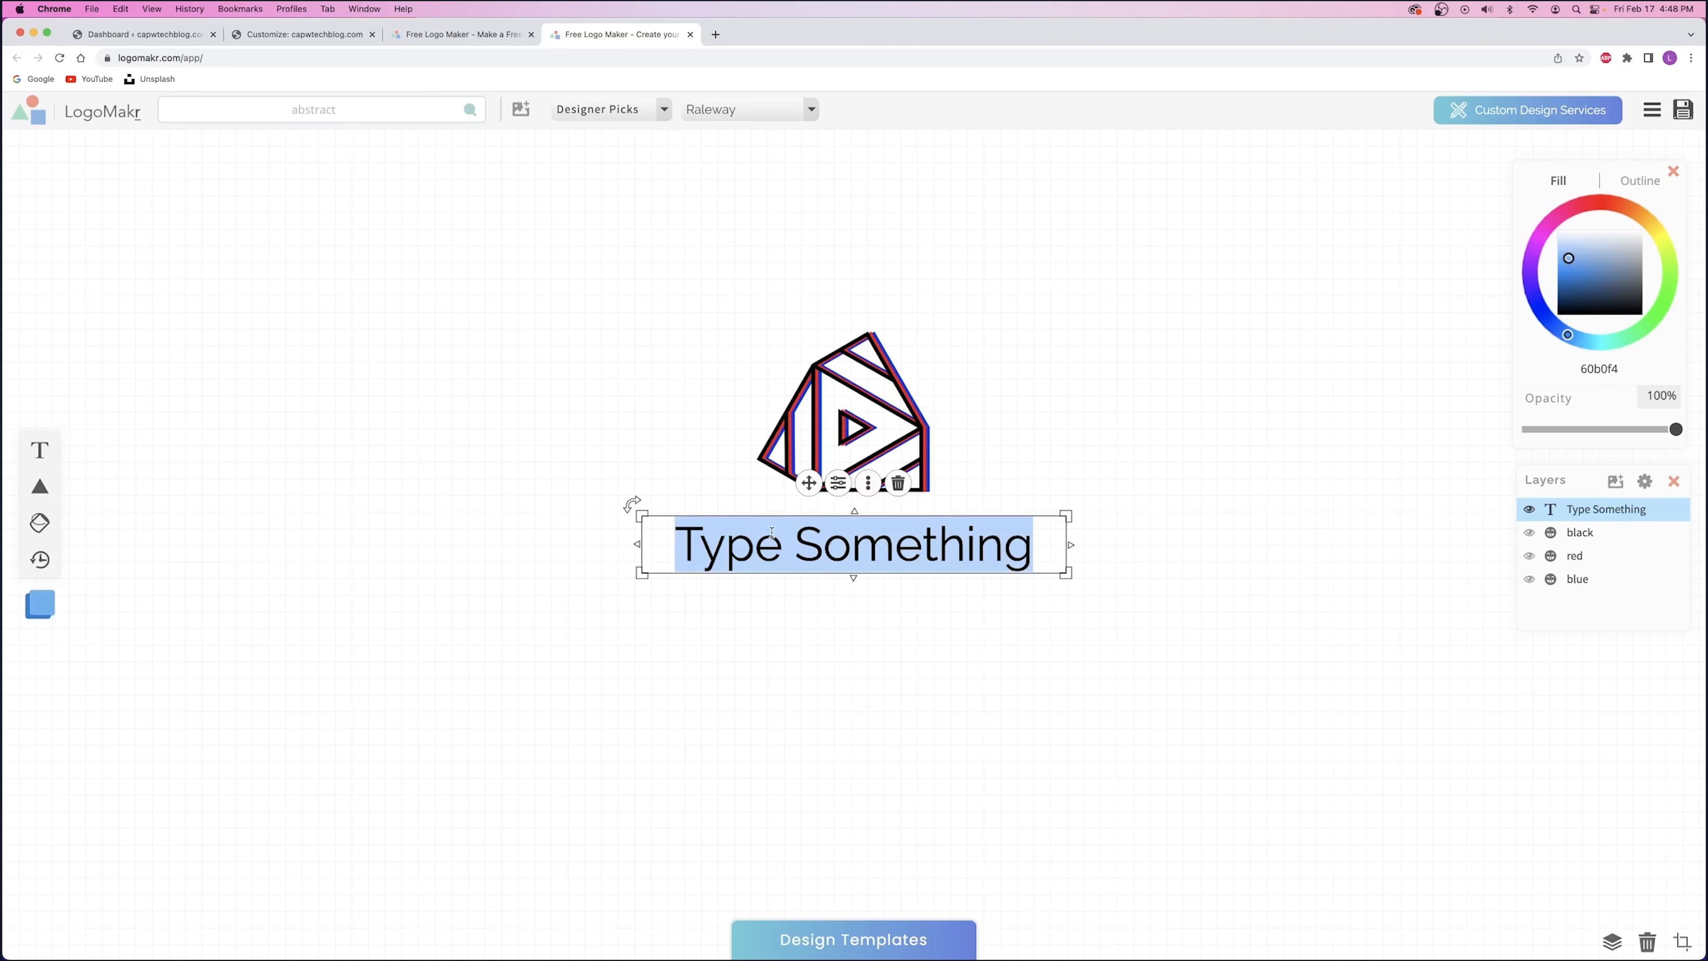
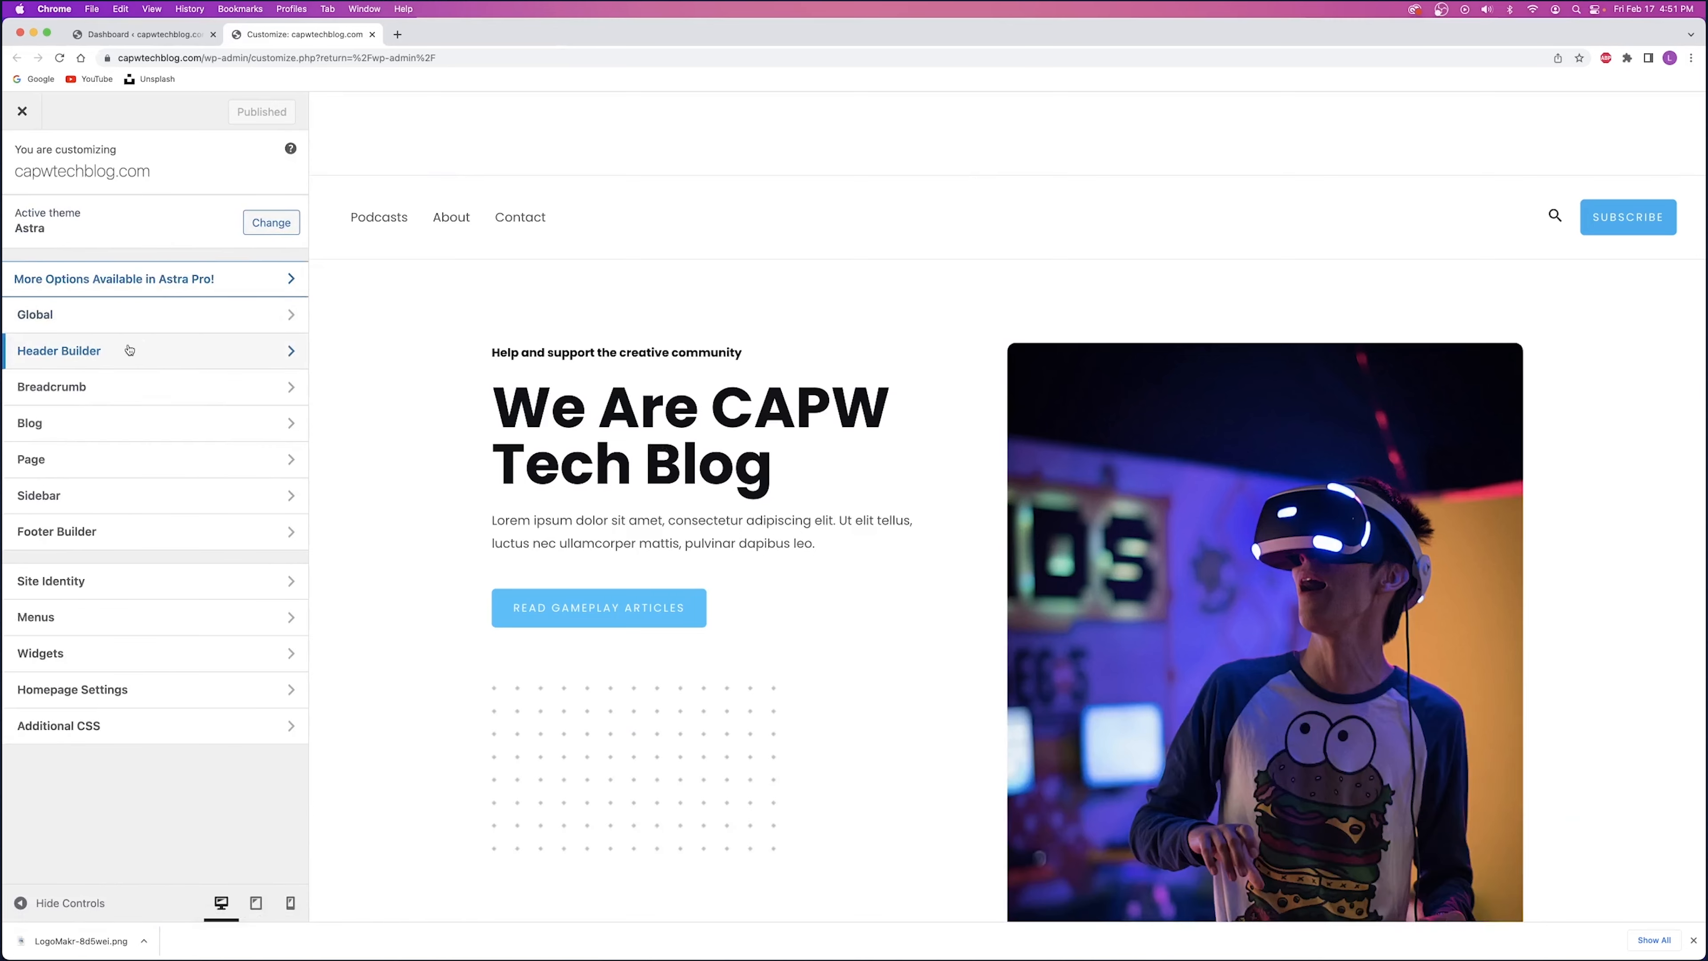
left_click(145, 34)
mouse_move(60, 548)
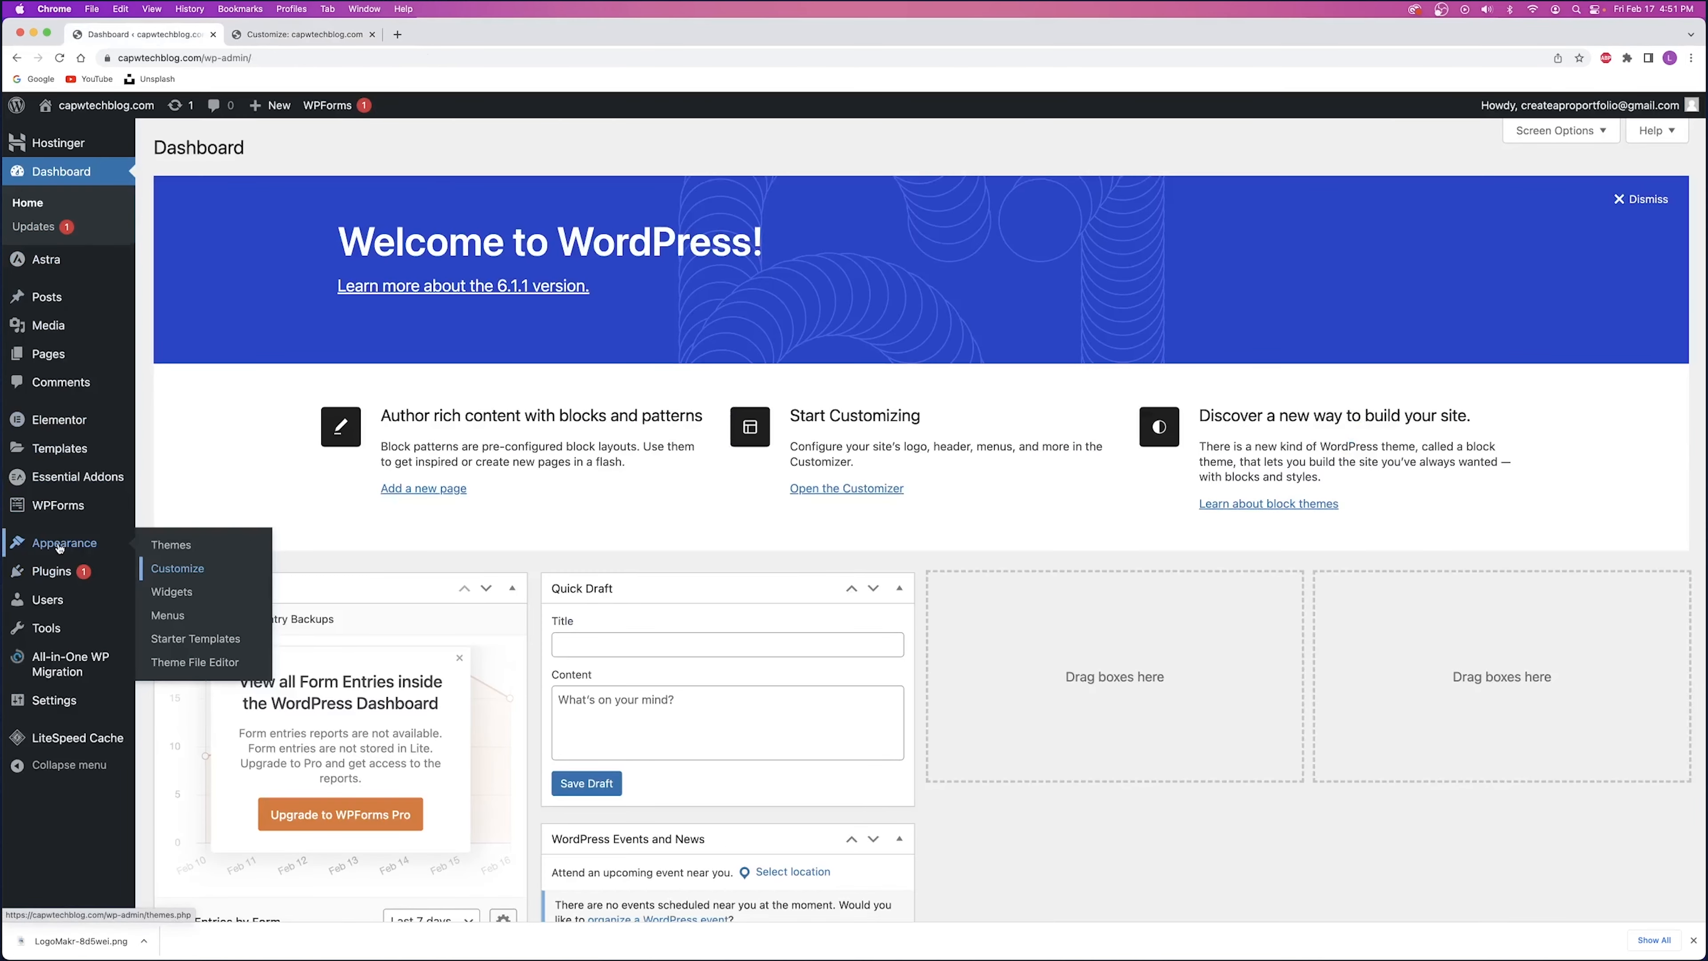
left_click(267, 39)
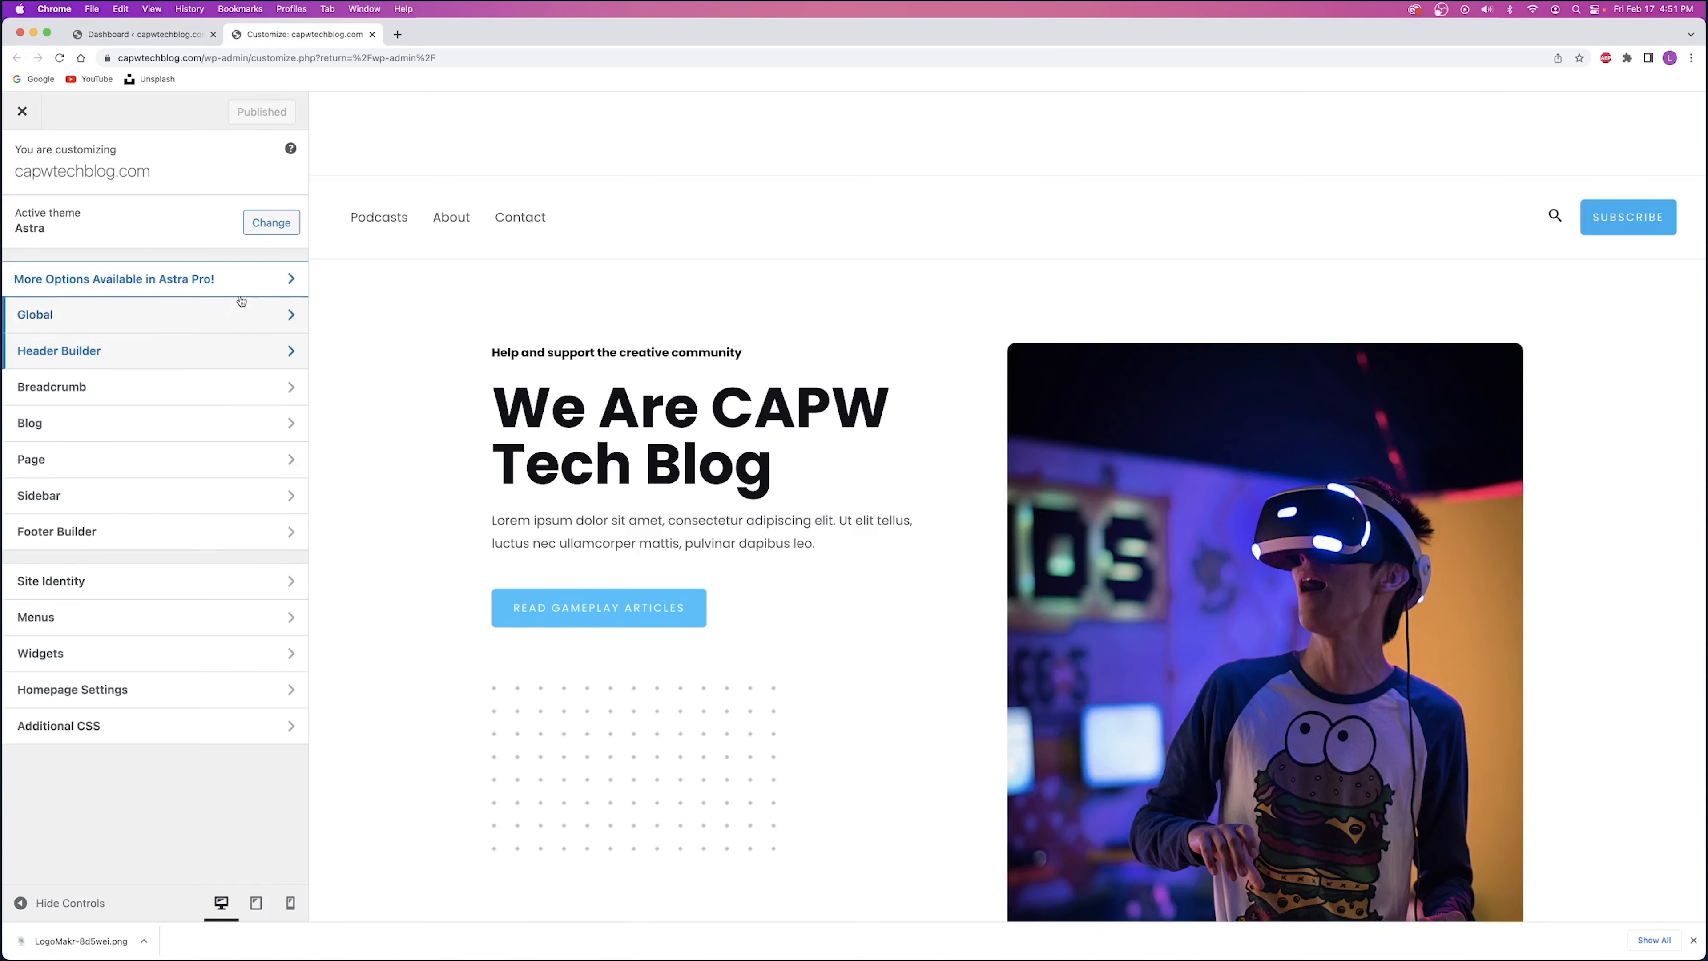
- Upload Icon.png and Logo black.png from the Logo folder through the header's Site Title & Logo image selection
left_click(90, 361)
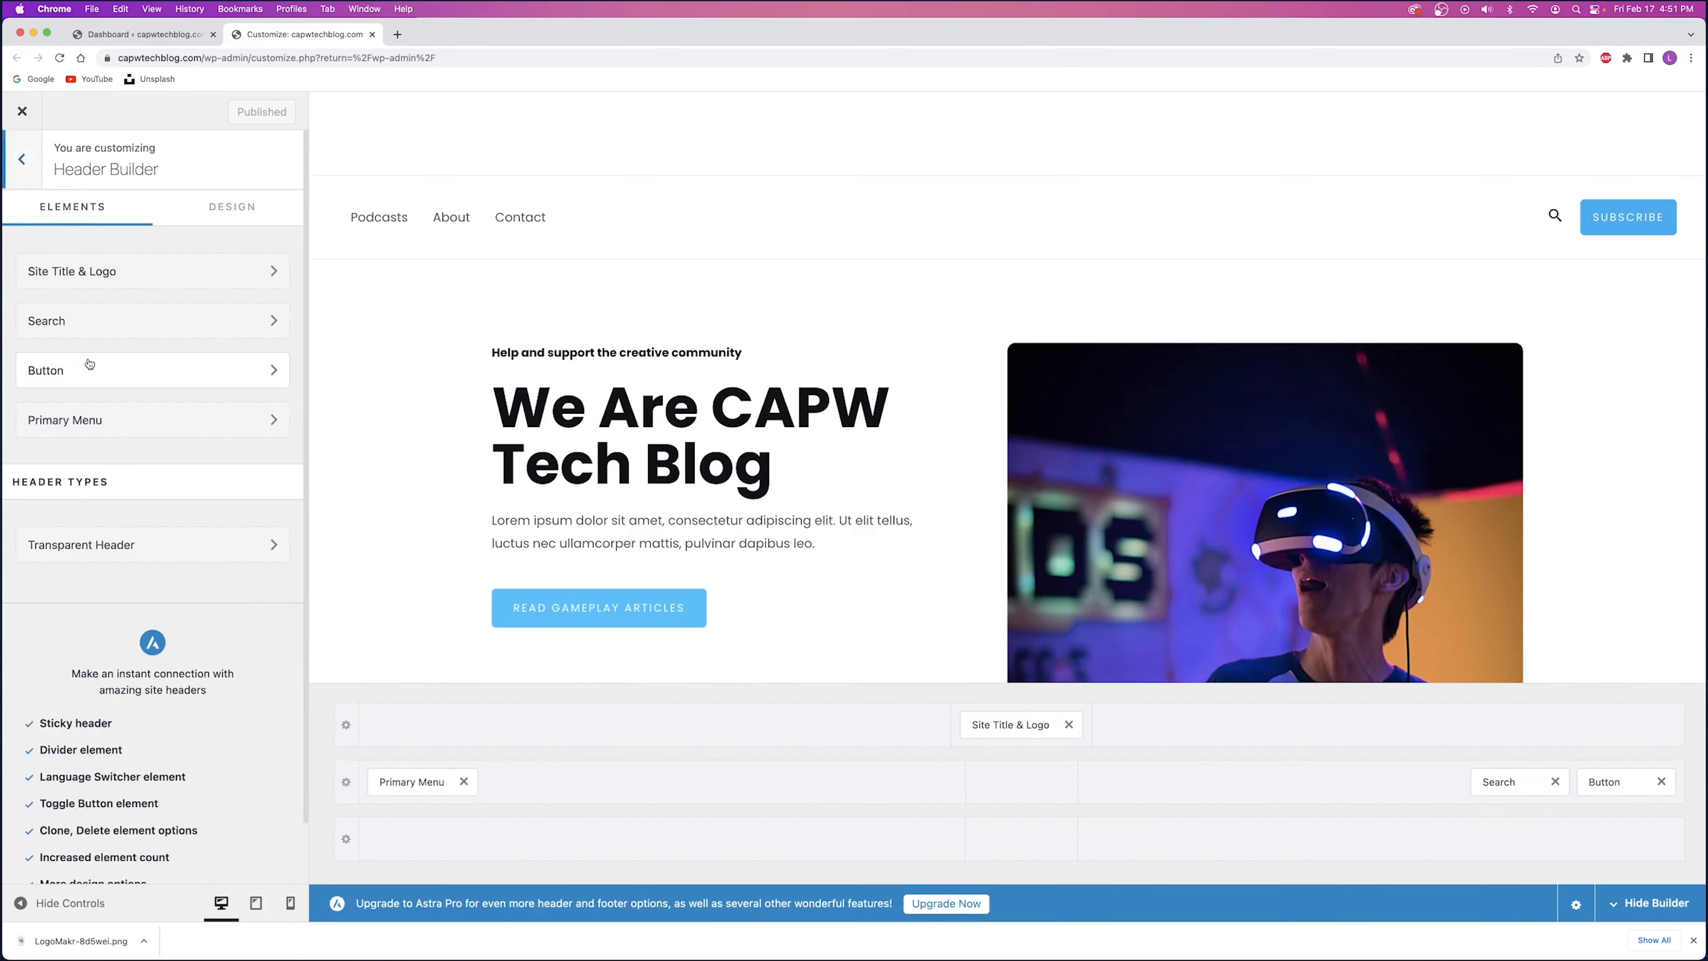
left_click(102, 270)
left_click(148, 305)
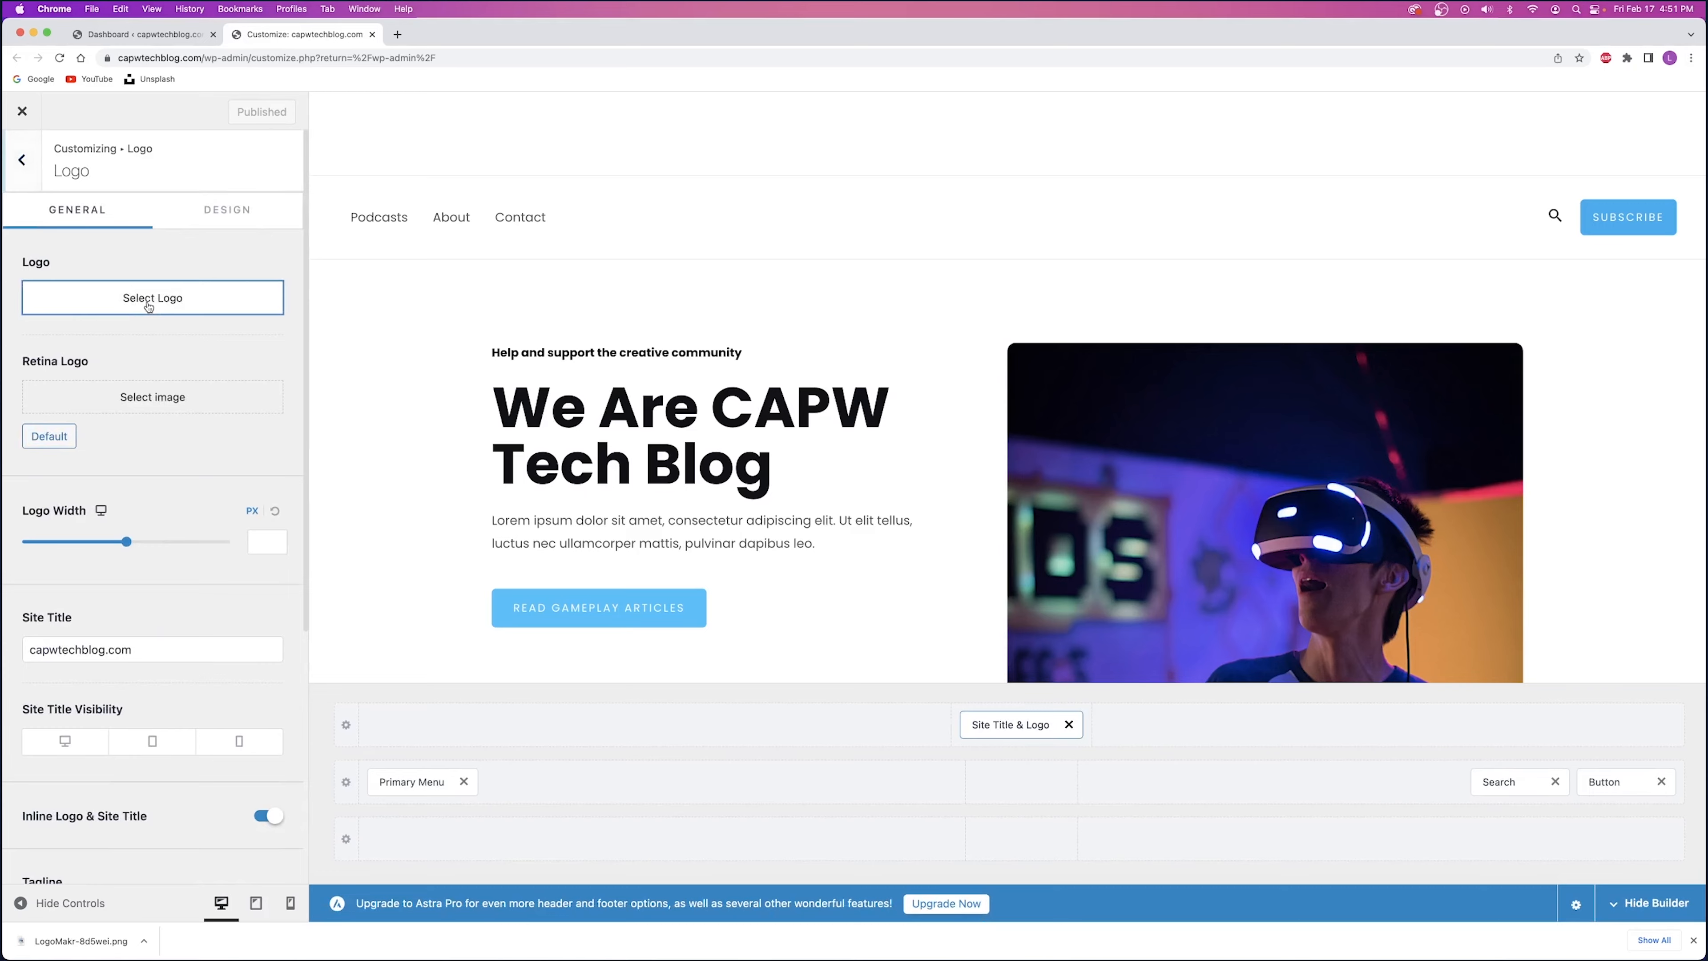
left_click(70, 175)
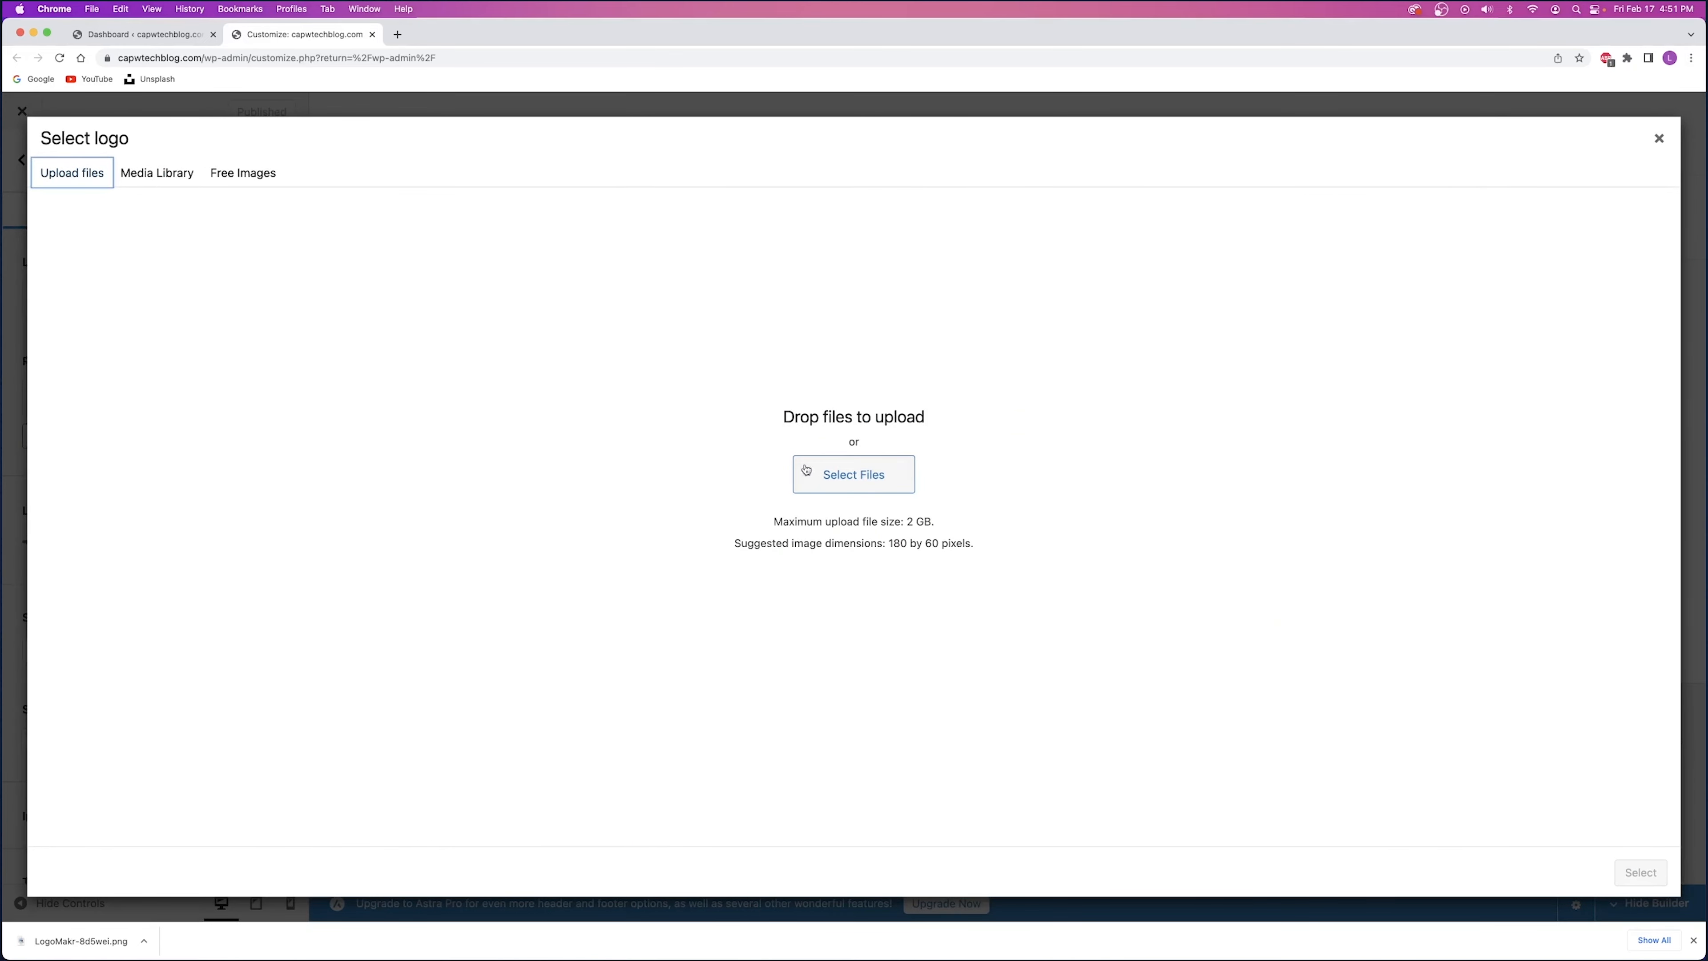
left_click(799, 478)
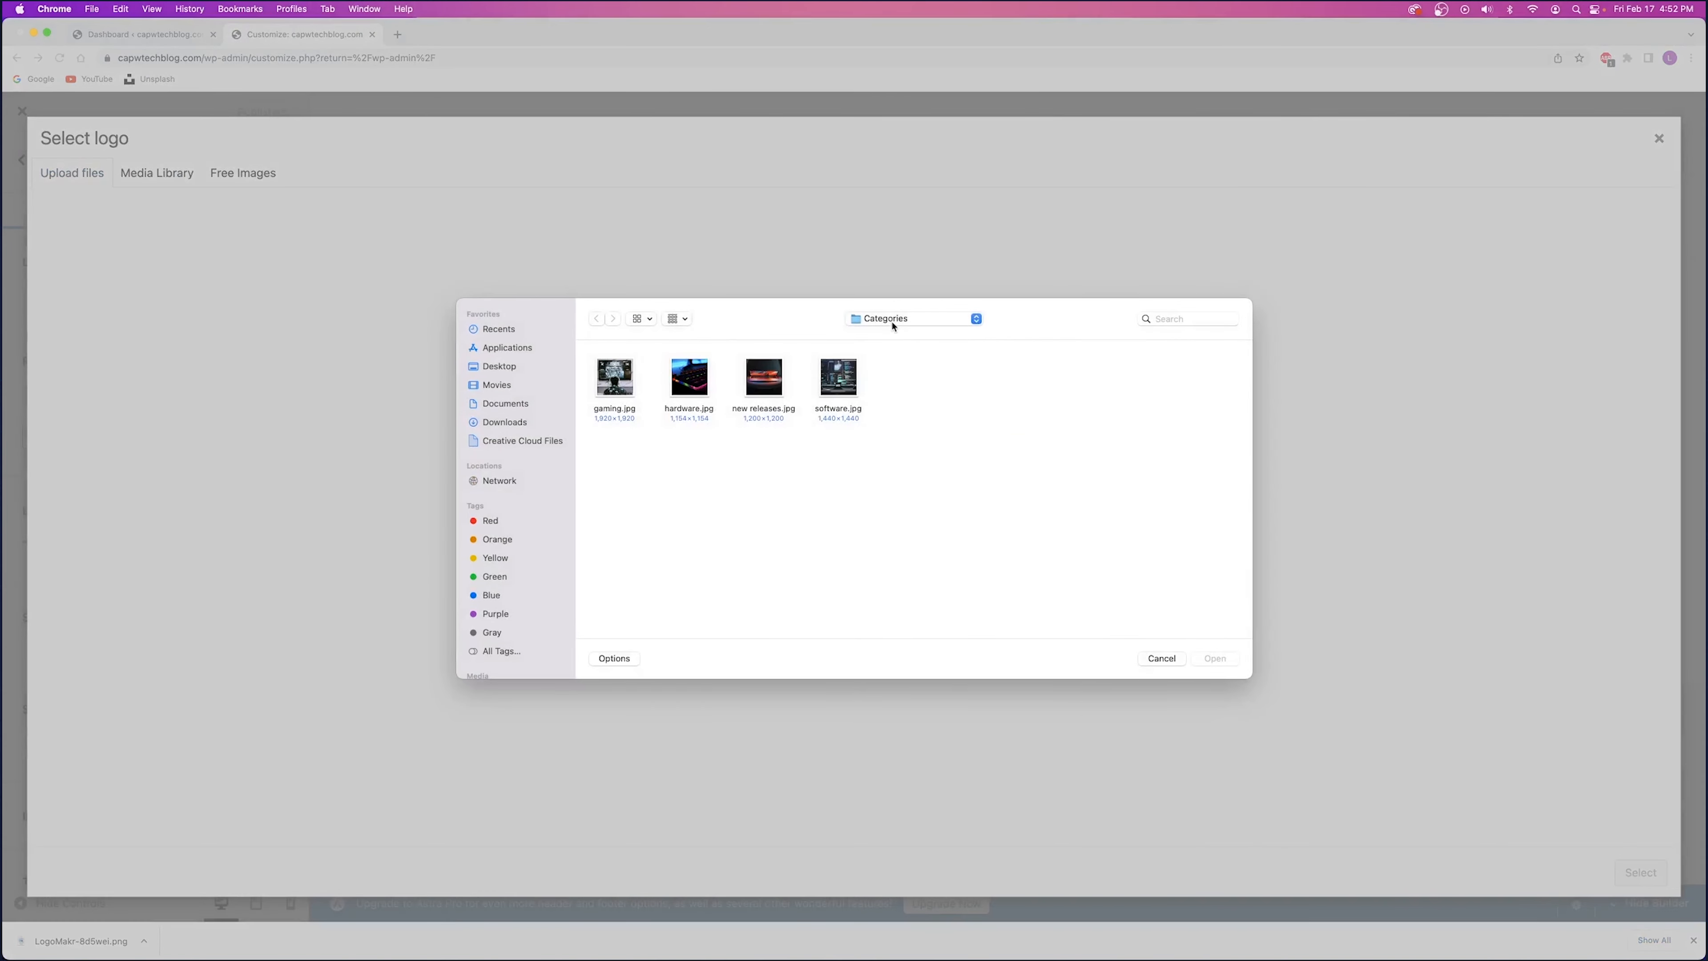
left_click(892, 325)
left_click(894, 347)
double_click(690, 380)
left_click_drag(789, 364, 596, 411)
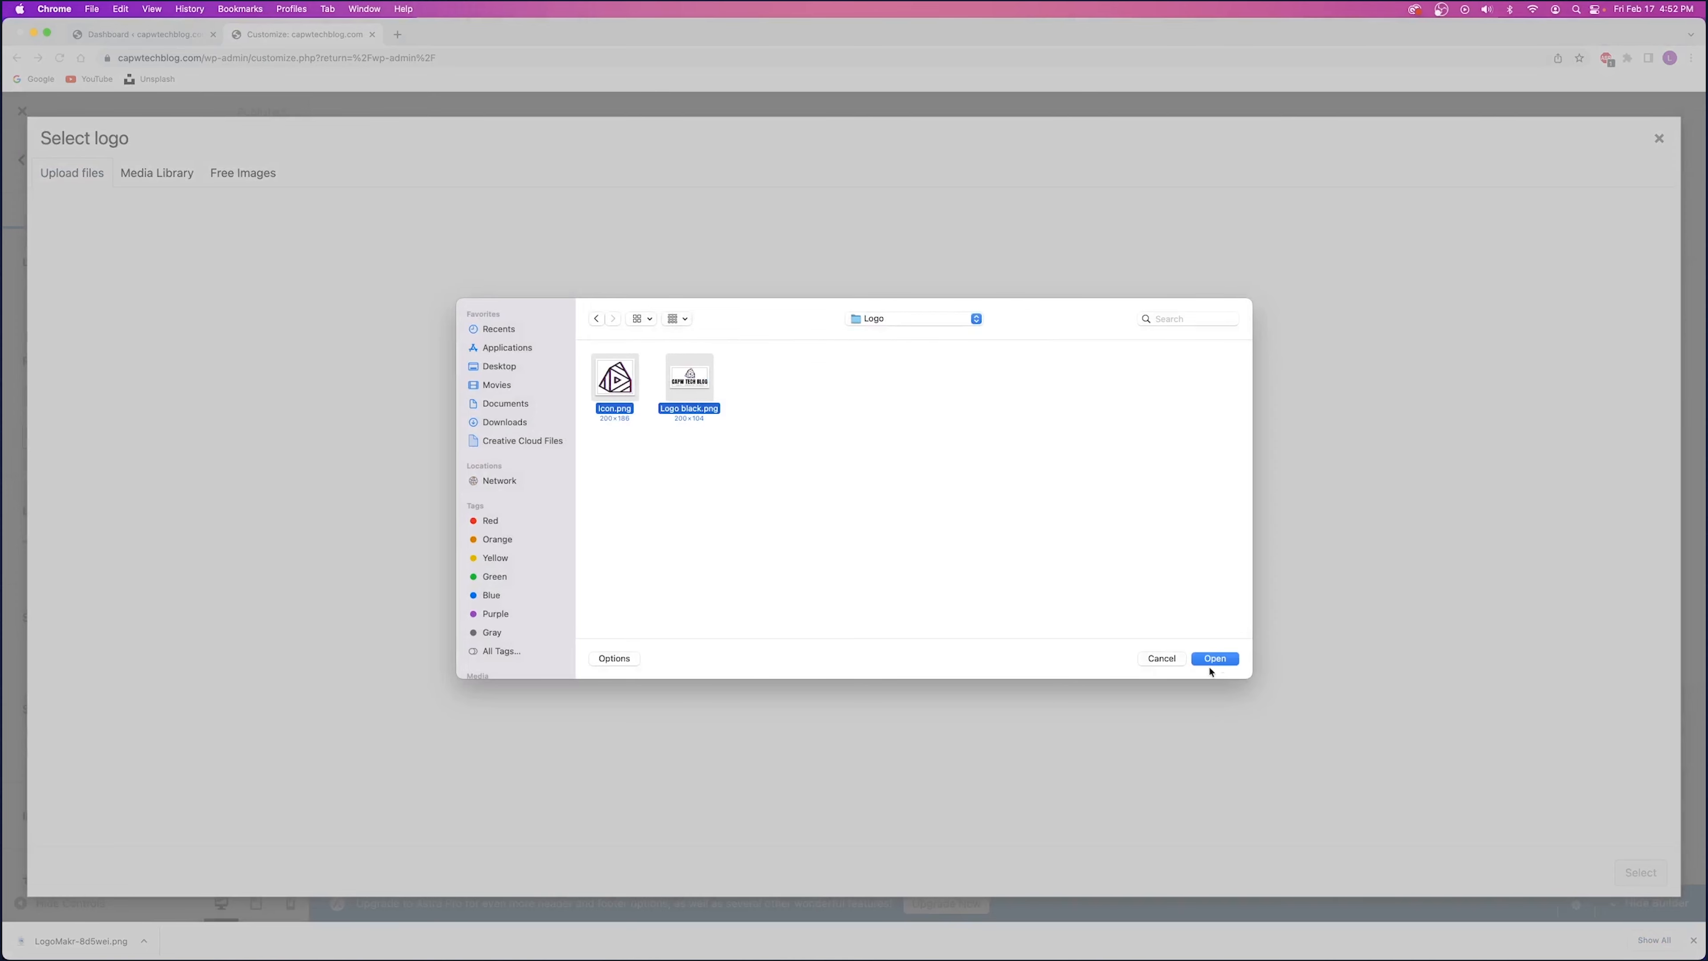
left_click(1214, 659)
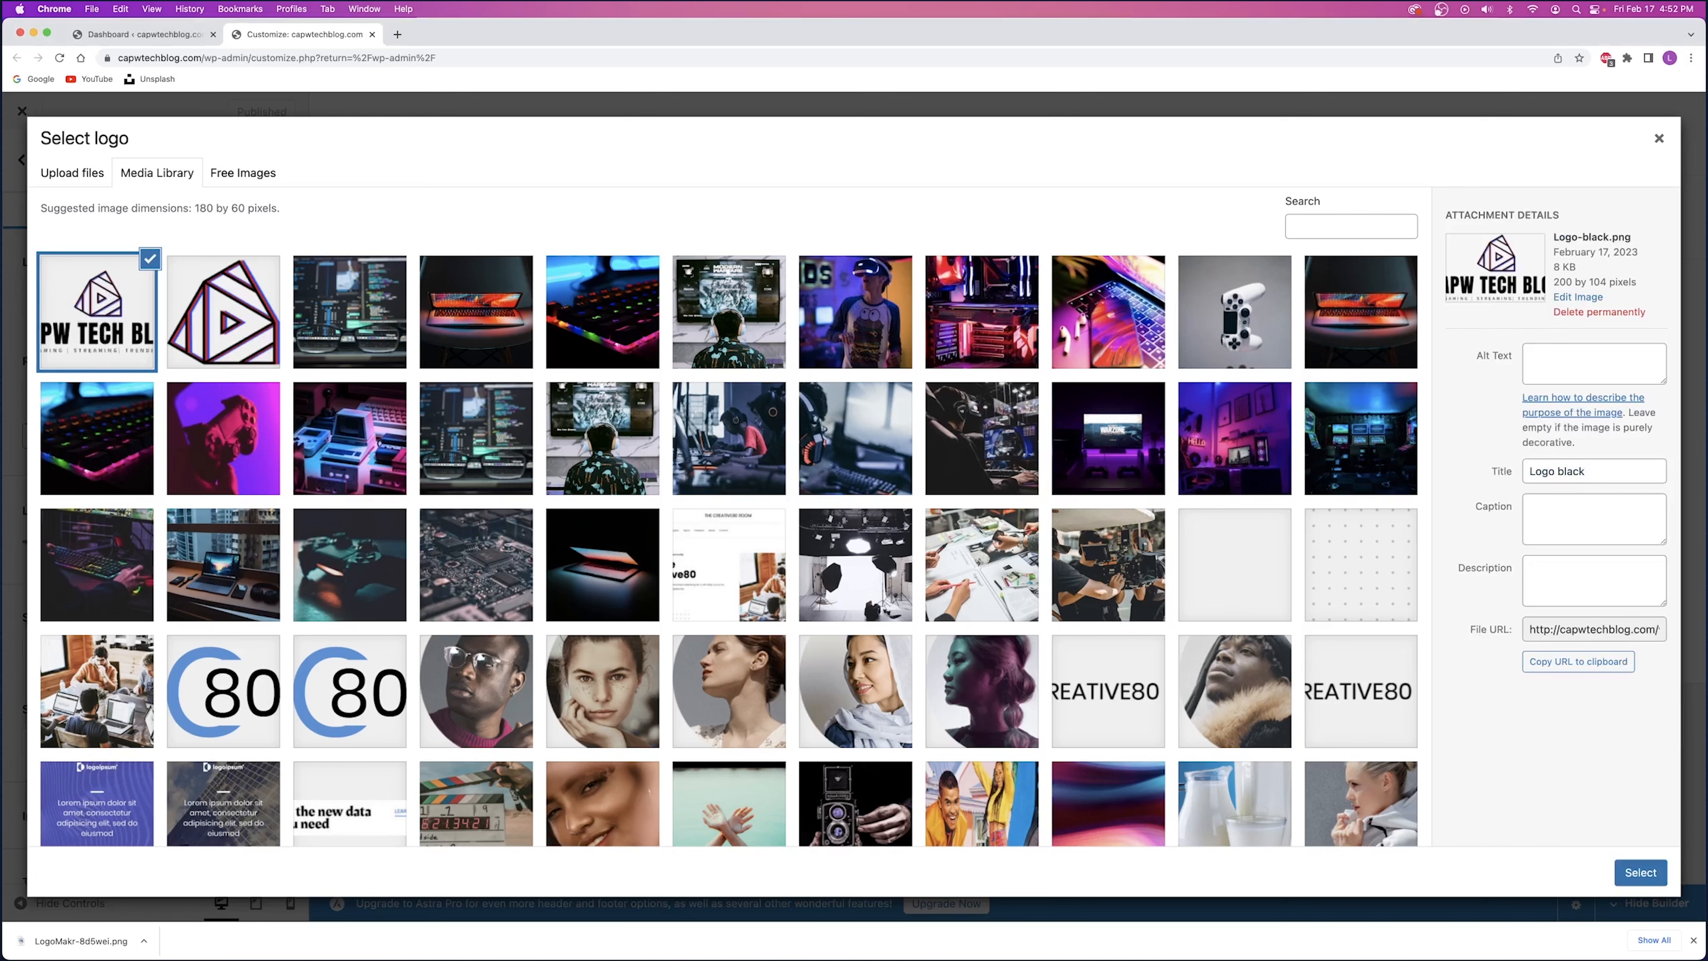
- Use the uploaded black logo uncropped as the site logo and set its width to 171 px
left_click(1641, 872)
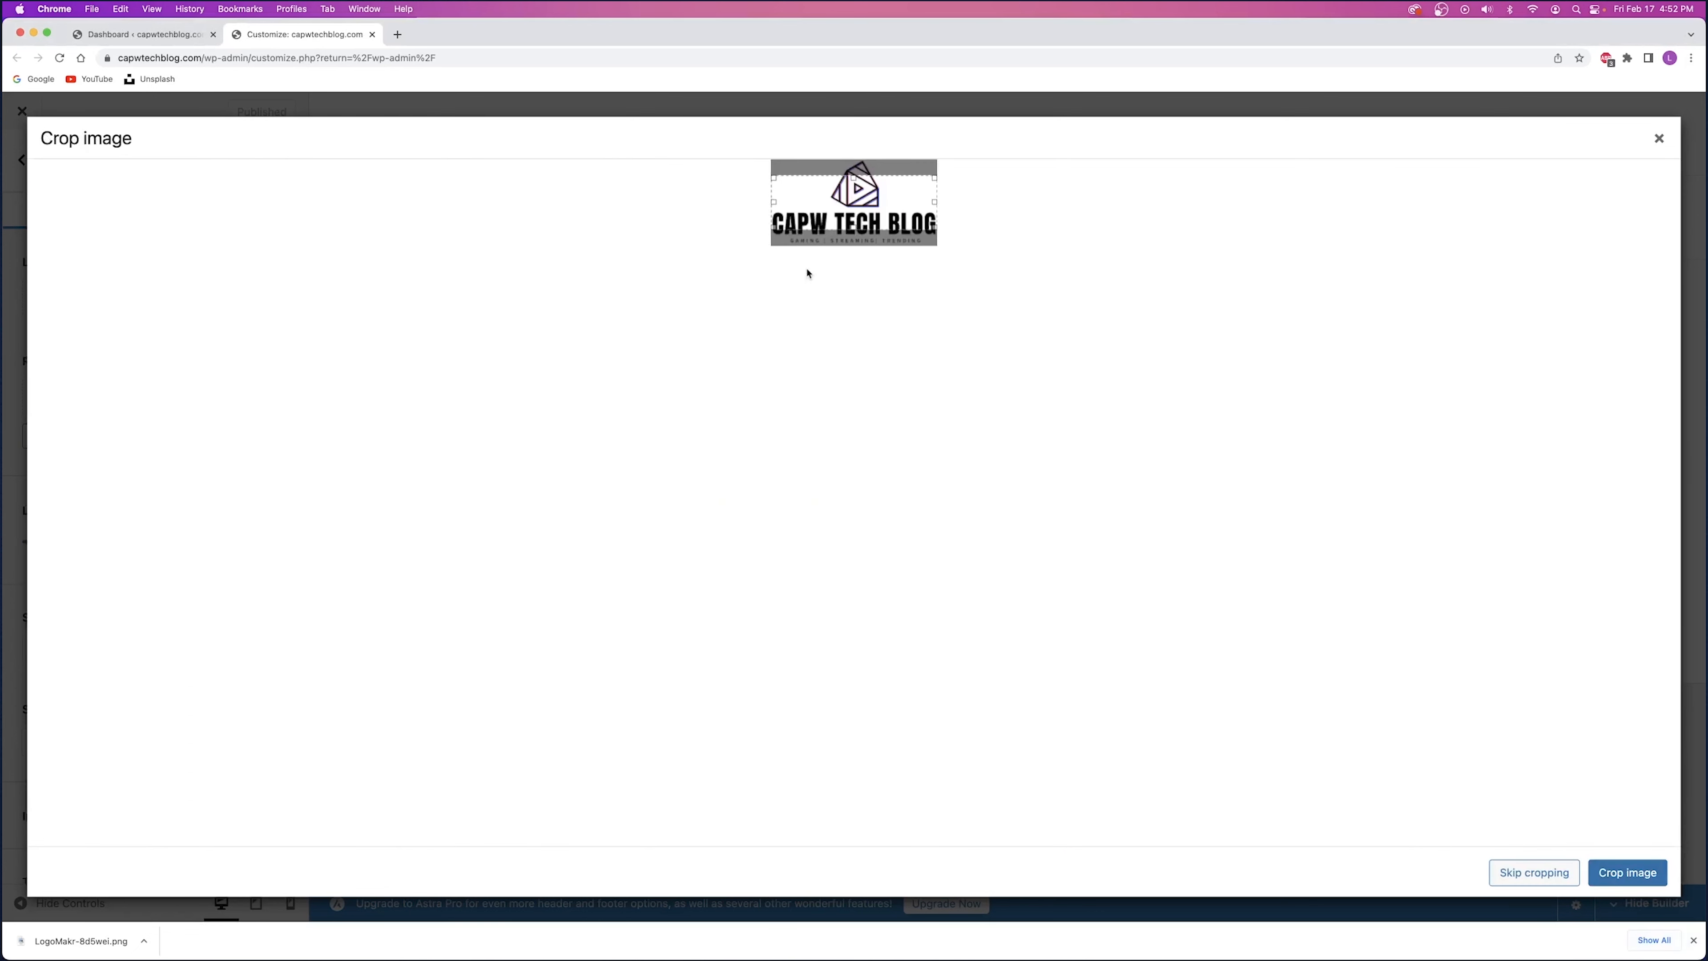
left_click(1534, 872)
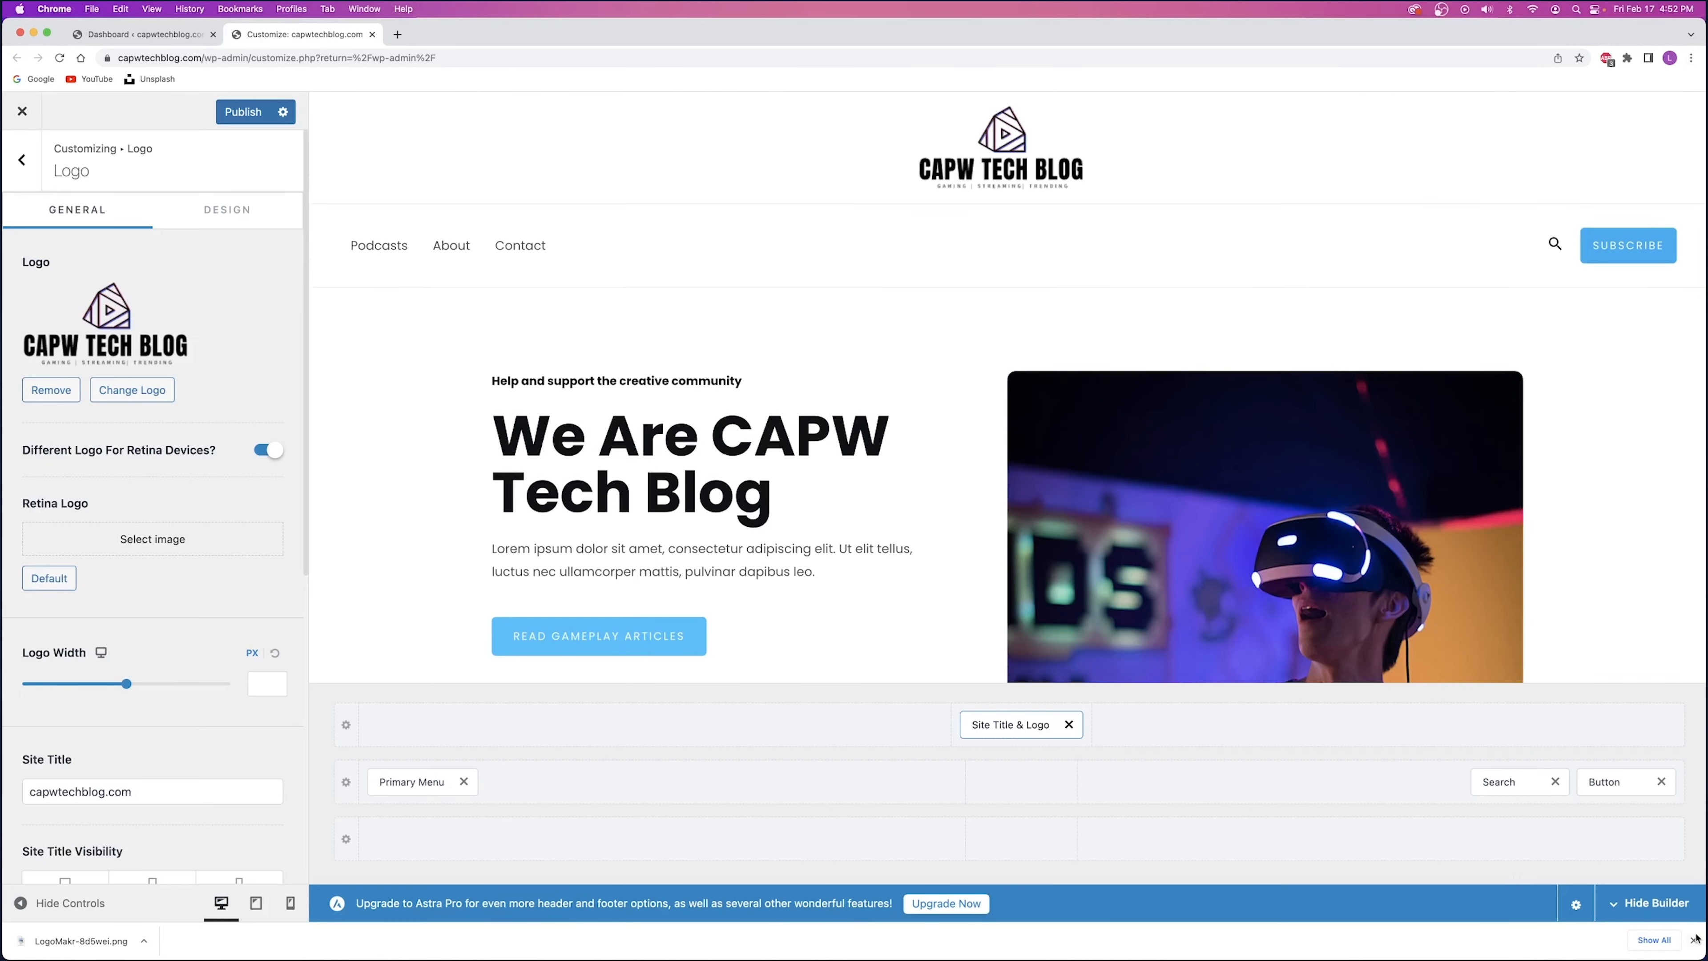
left_click(1694, 940)
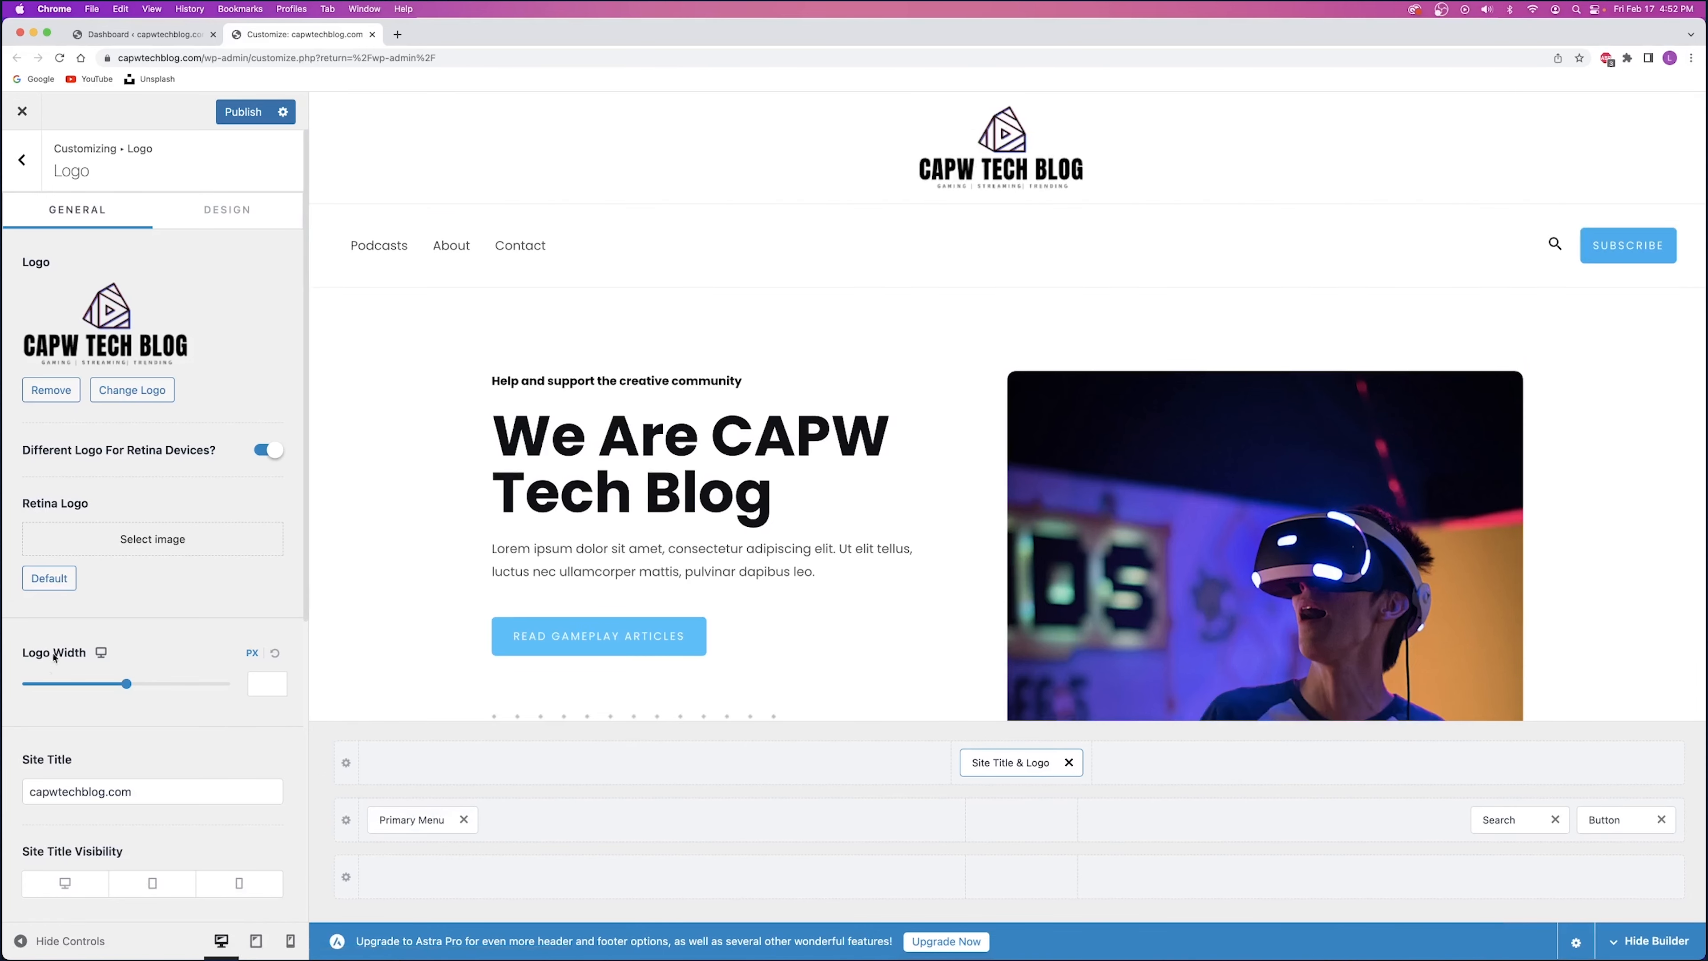
left_click_drag(127, 684, 84, 685)
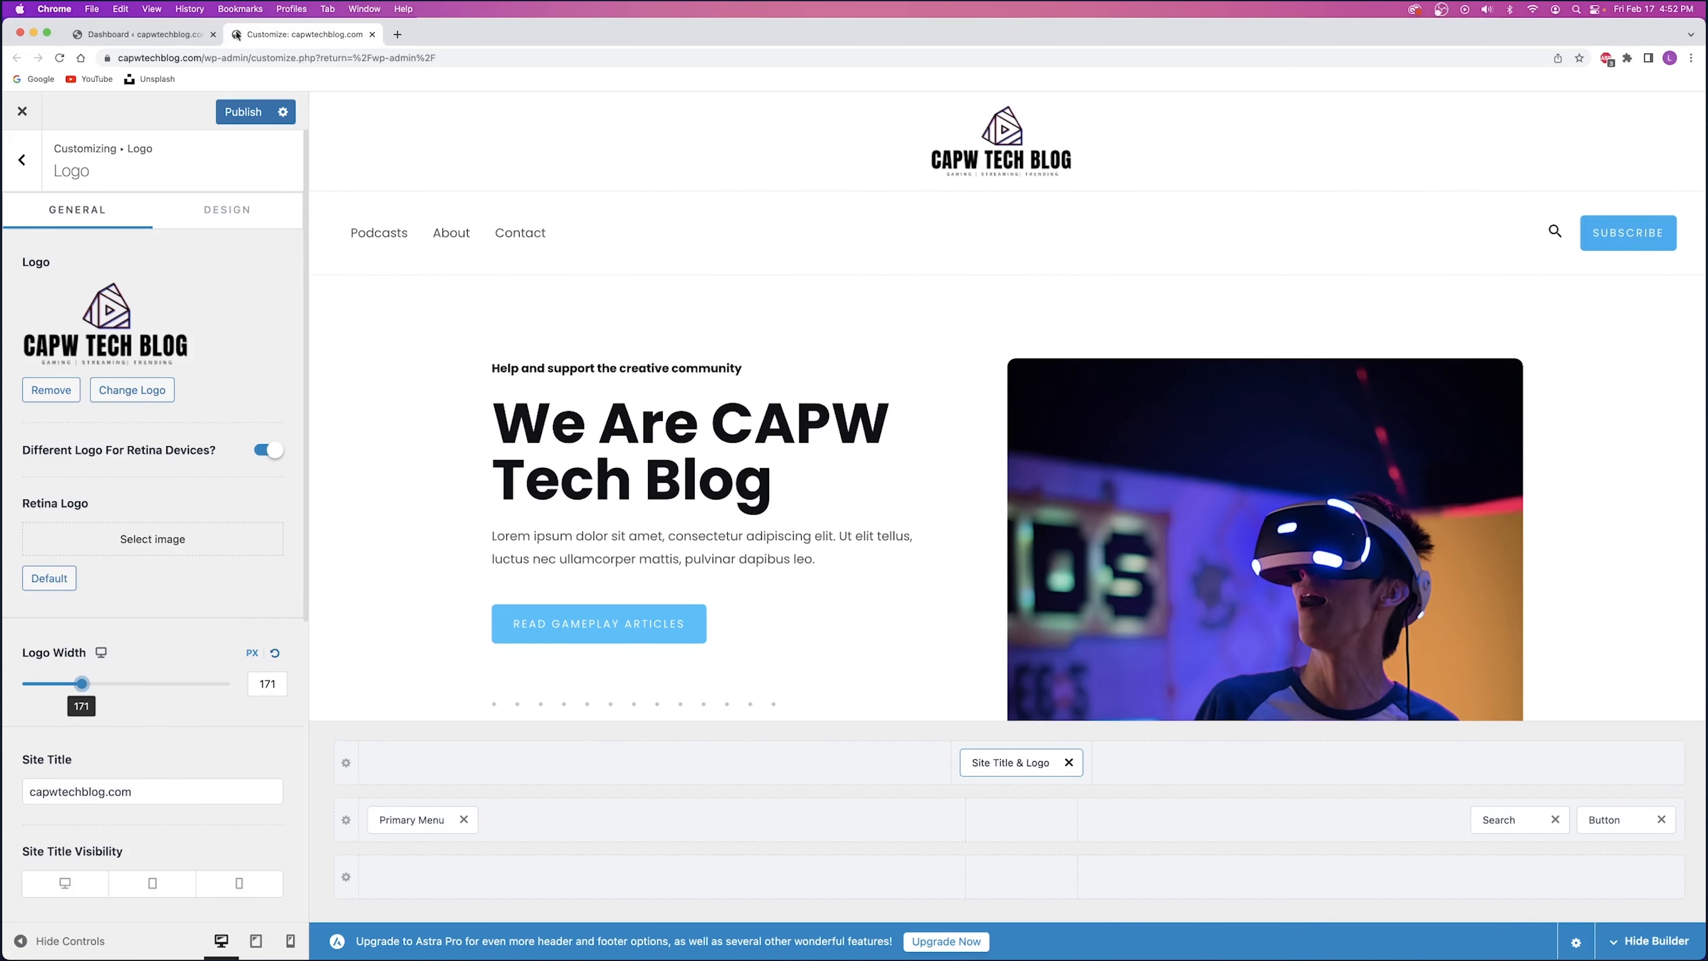
- Set Icon.png as the site icon in Site Identity without cropping and publish the customizations
left_click(22, 159)
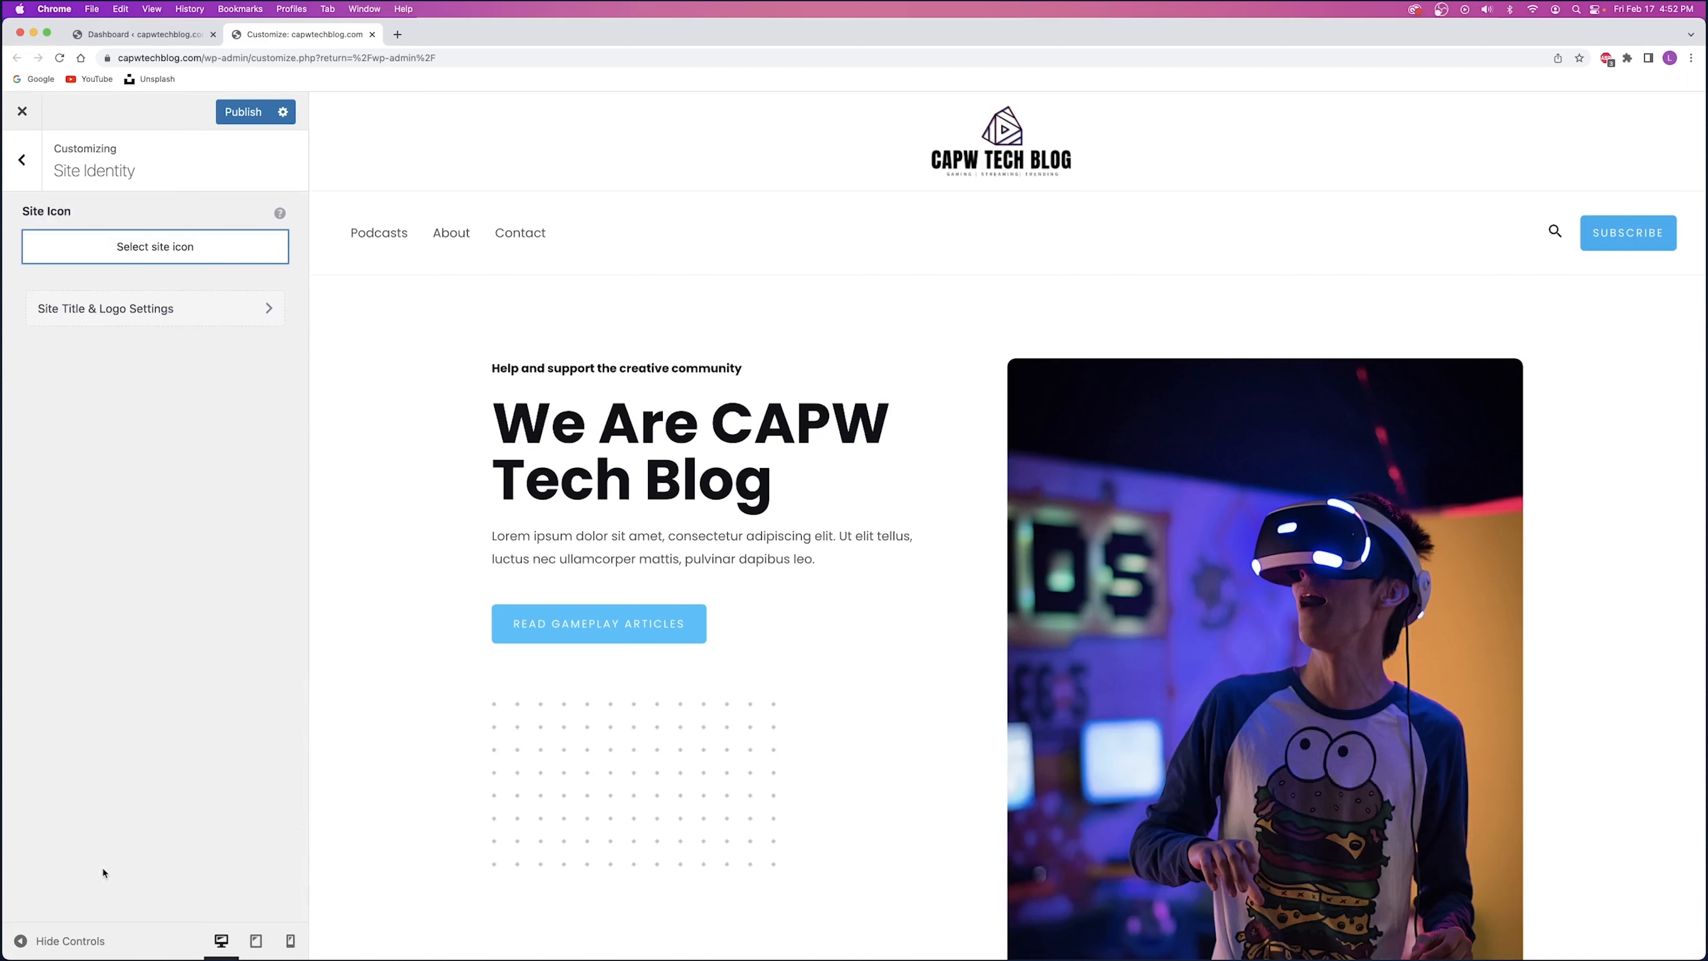
left_click(143, 248)
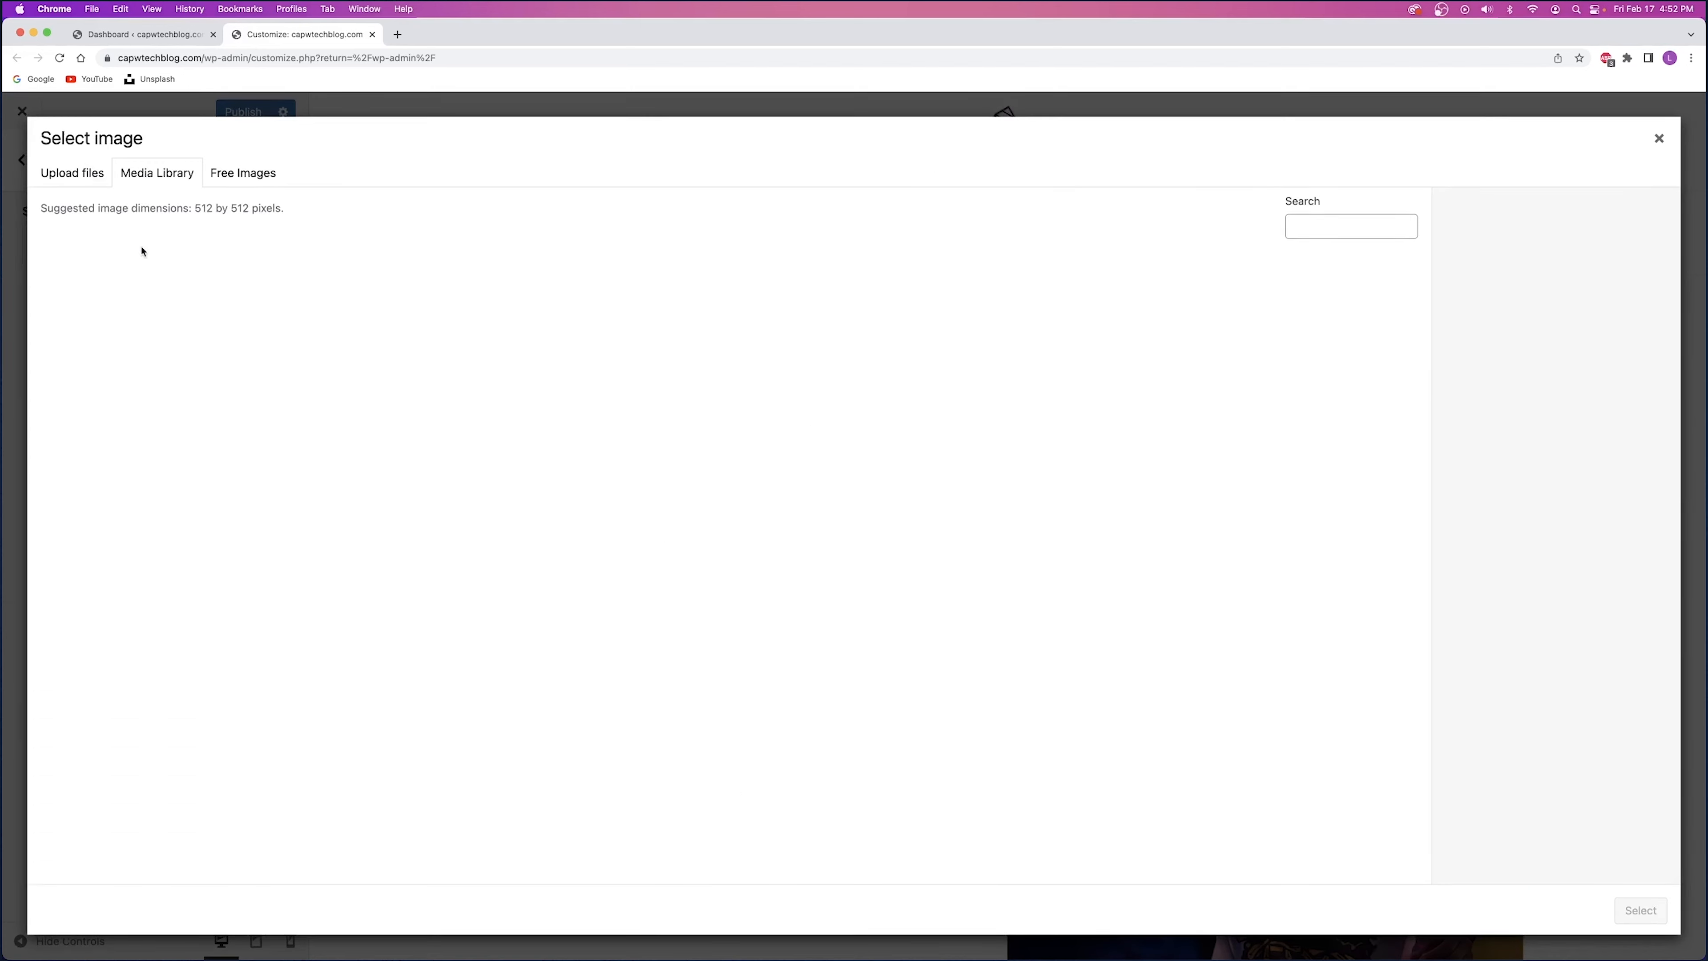
left_click(246, 310)
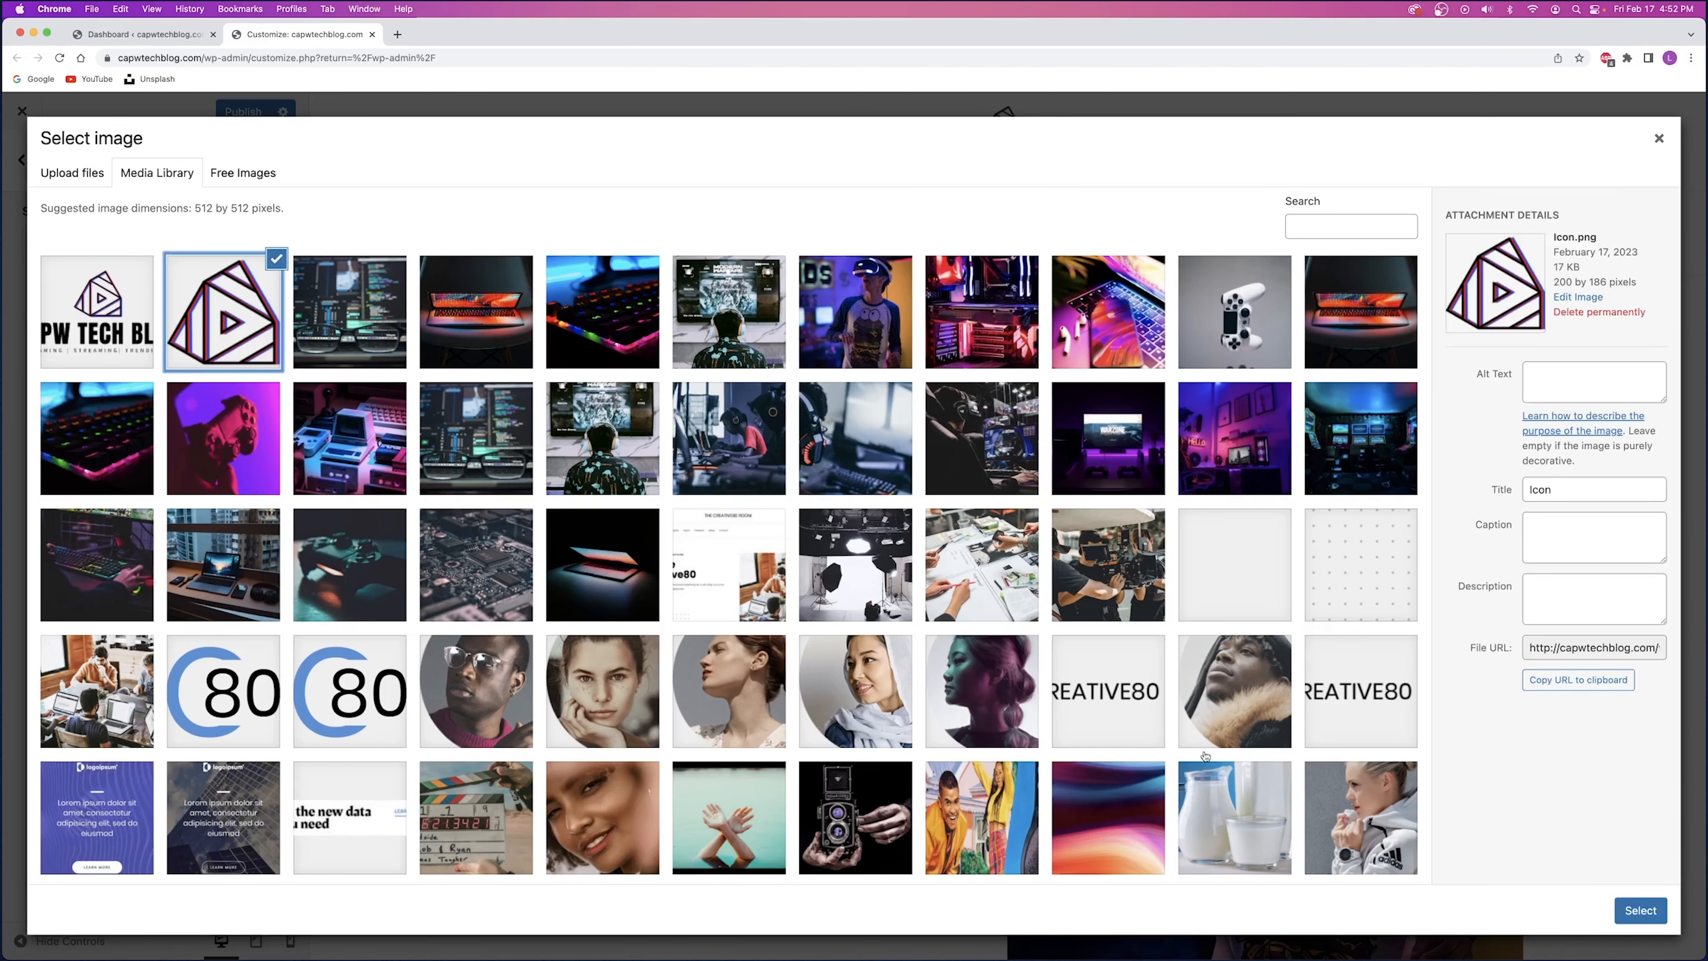
left_click(1654, 915)
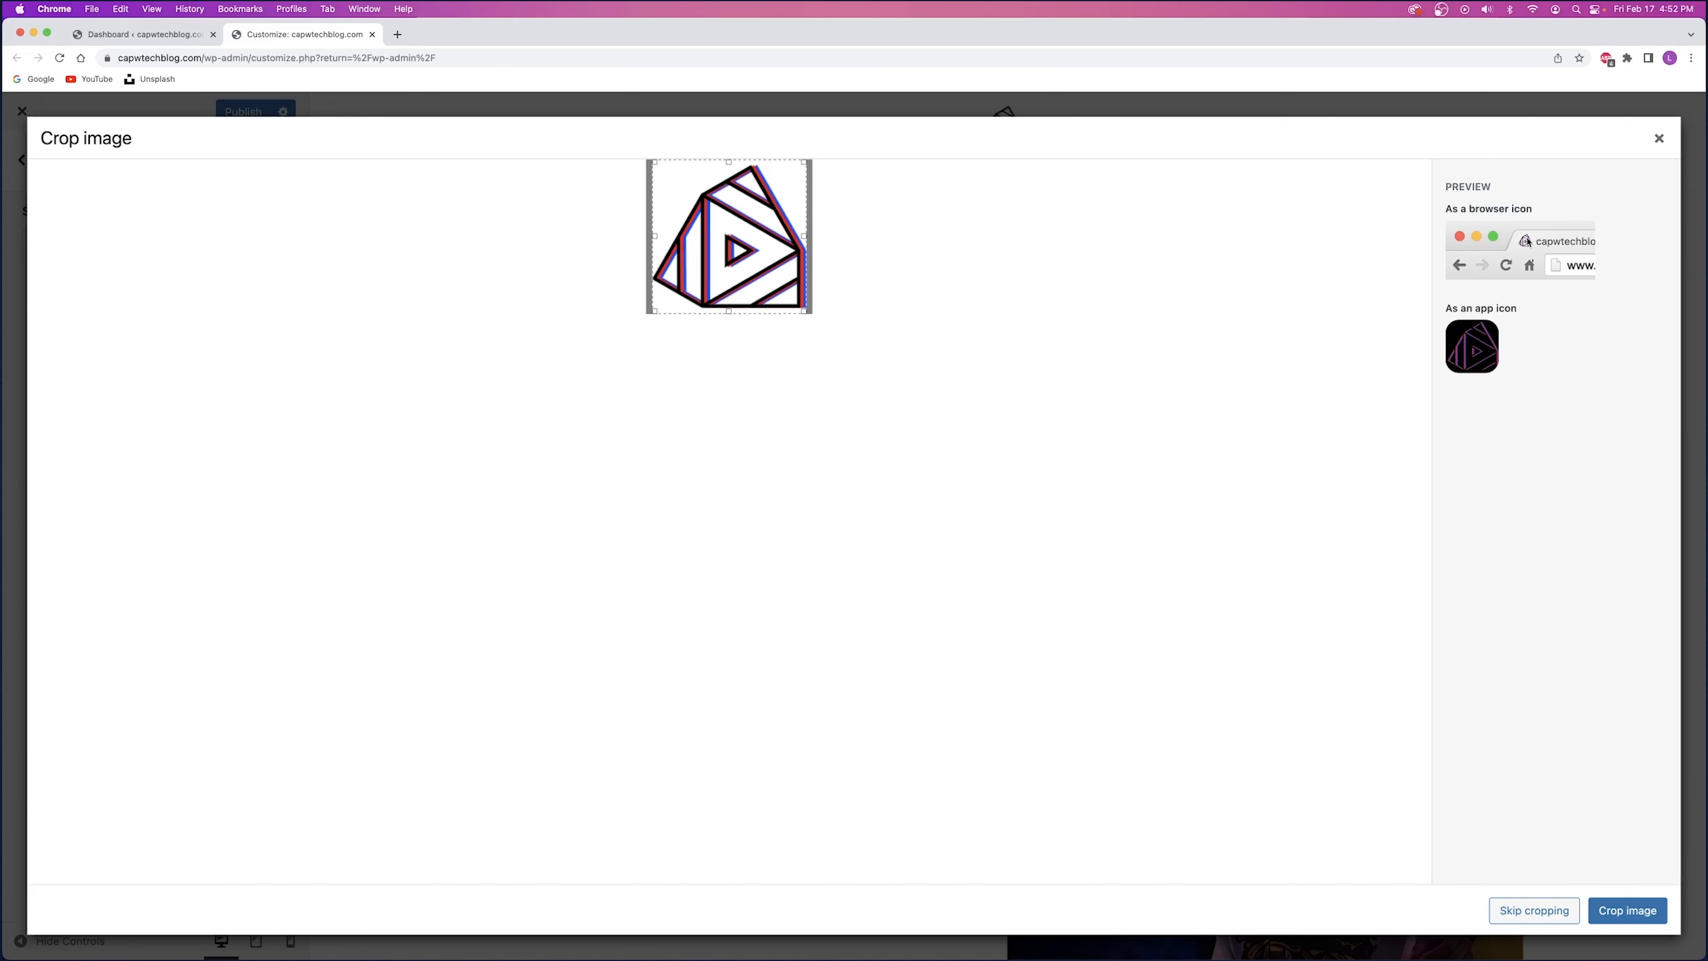
left_click(1524, 905)
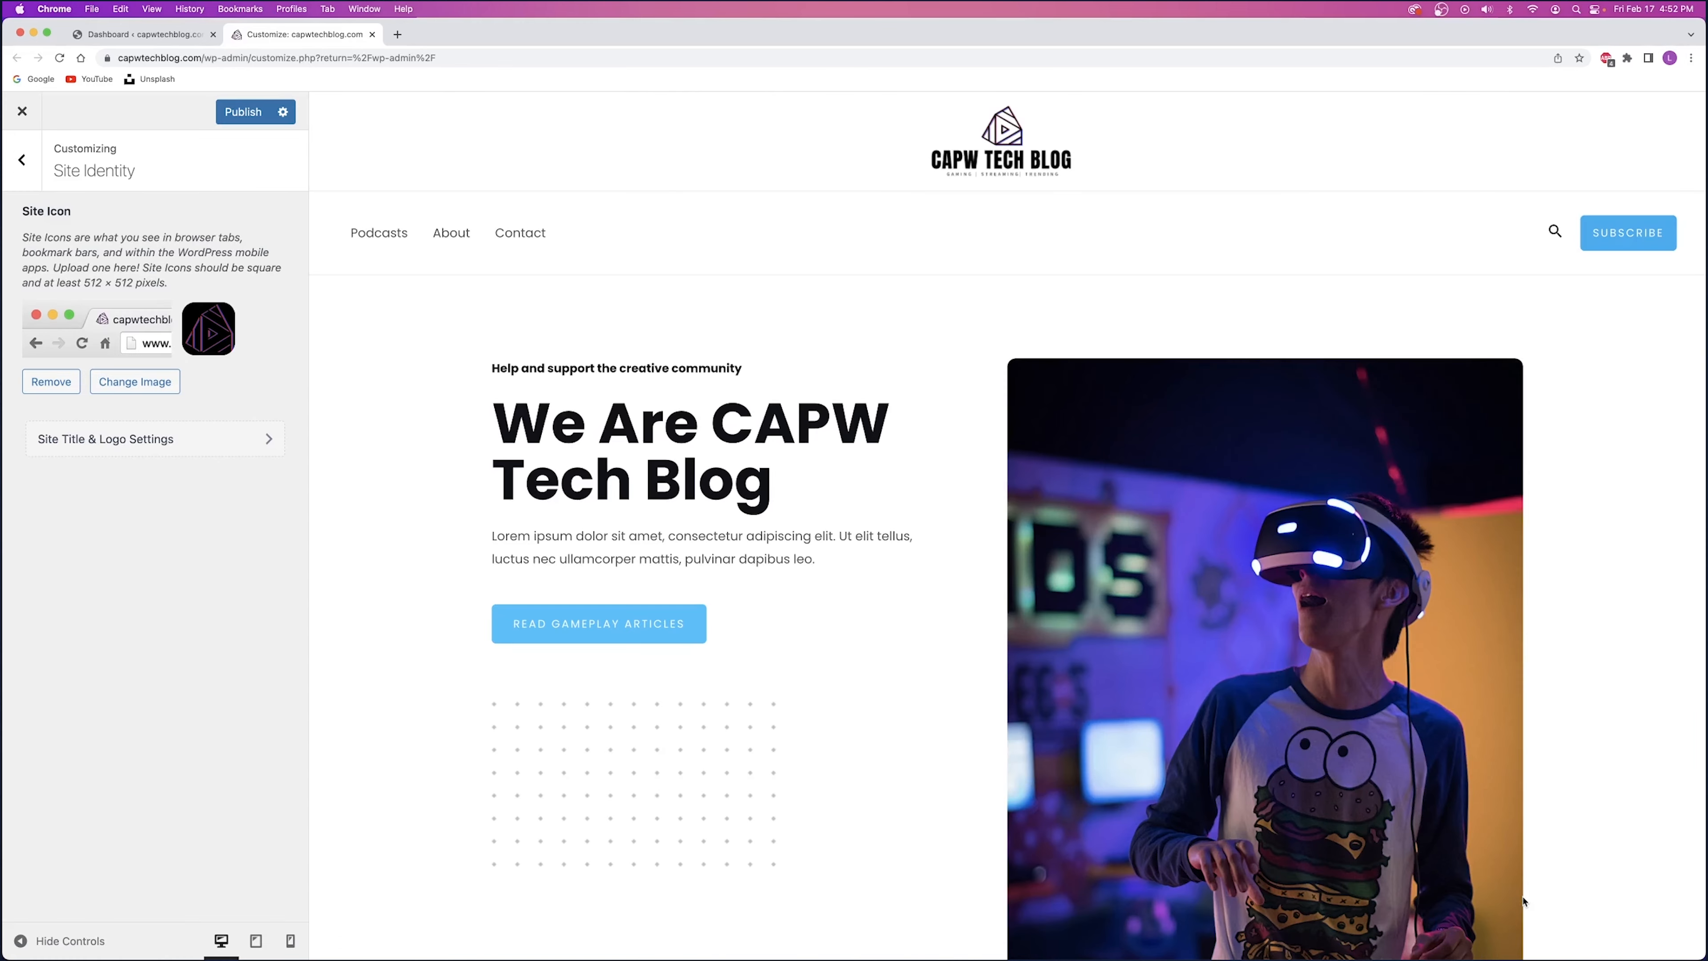
left_click(243, 112)
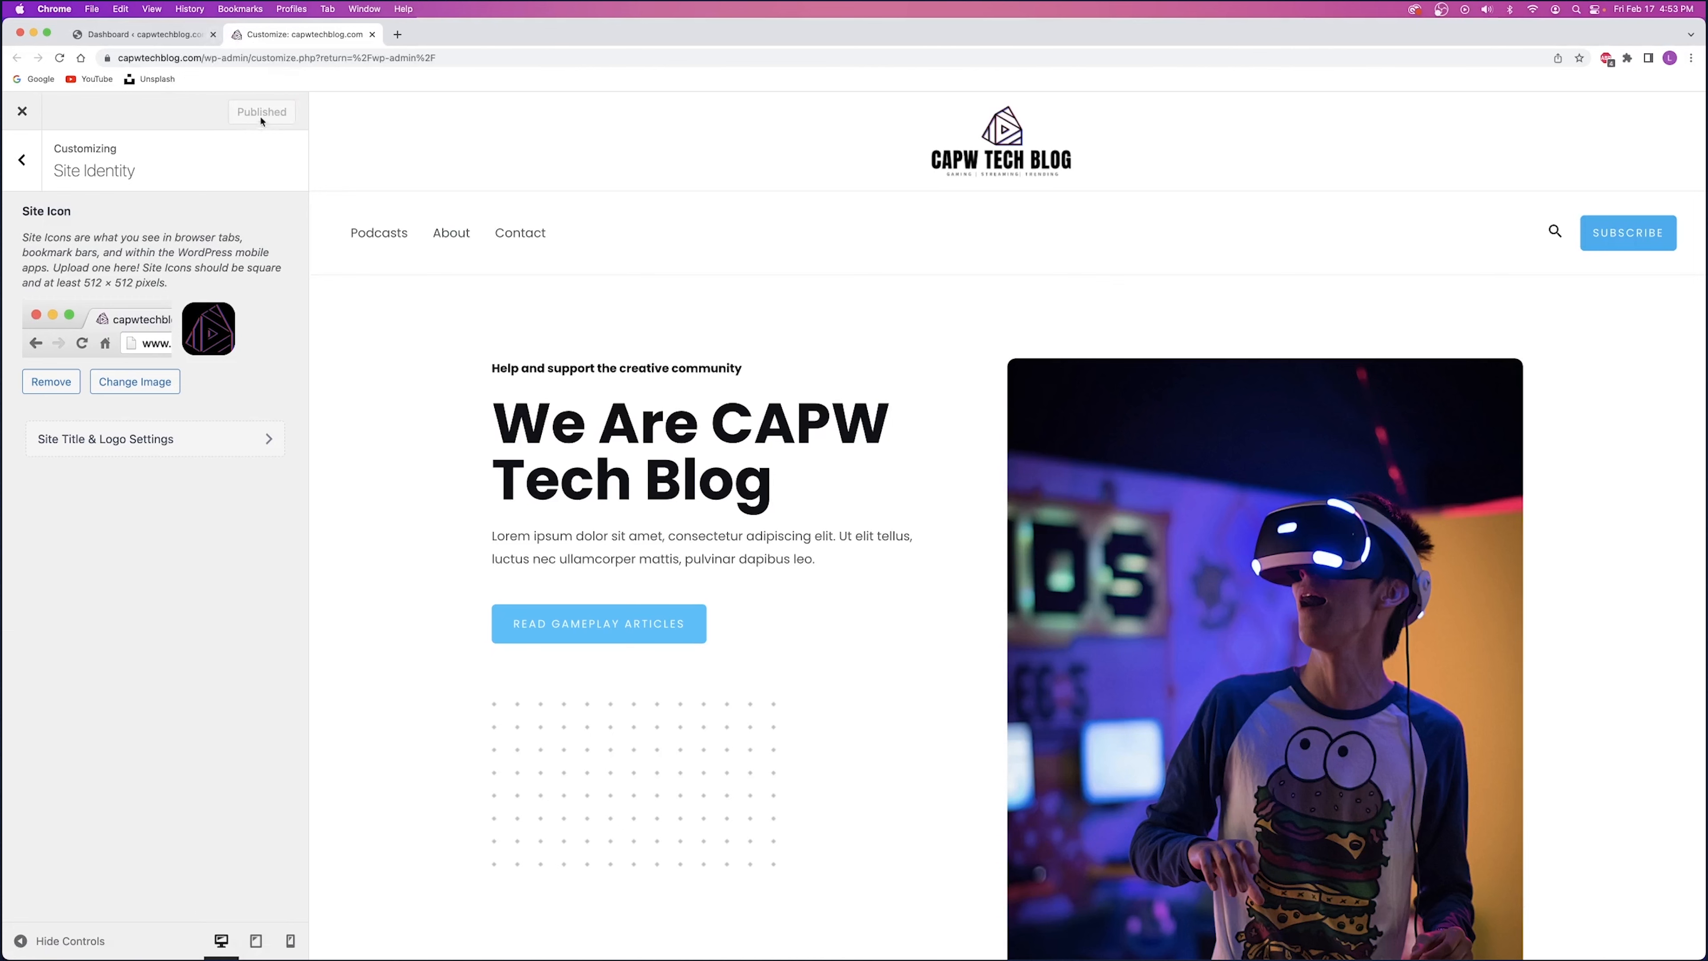
- Reload the WordPress dashboard to check the site icon in its browser tab, then return to the Customizer
left_click(136, 35)
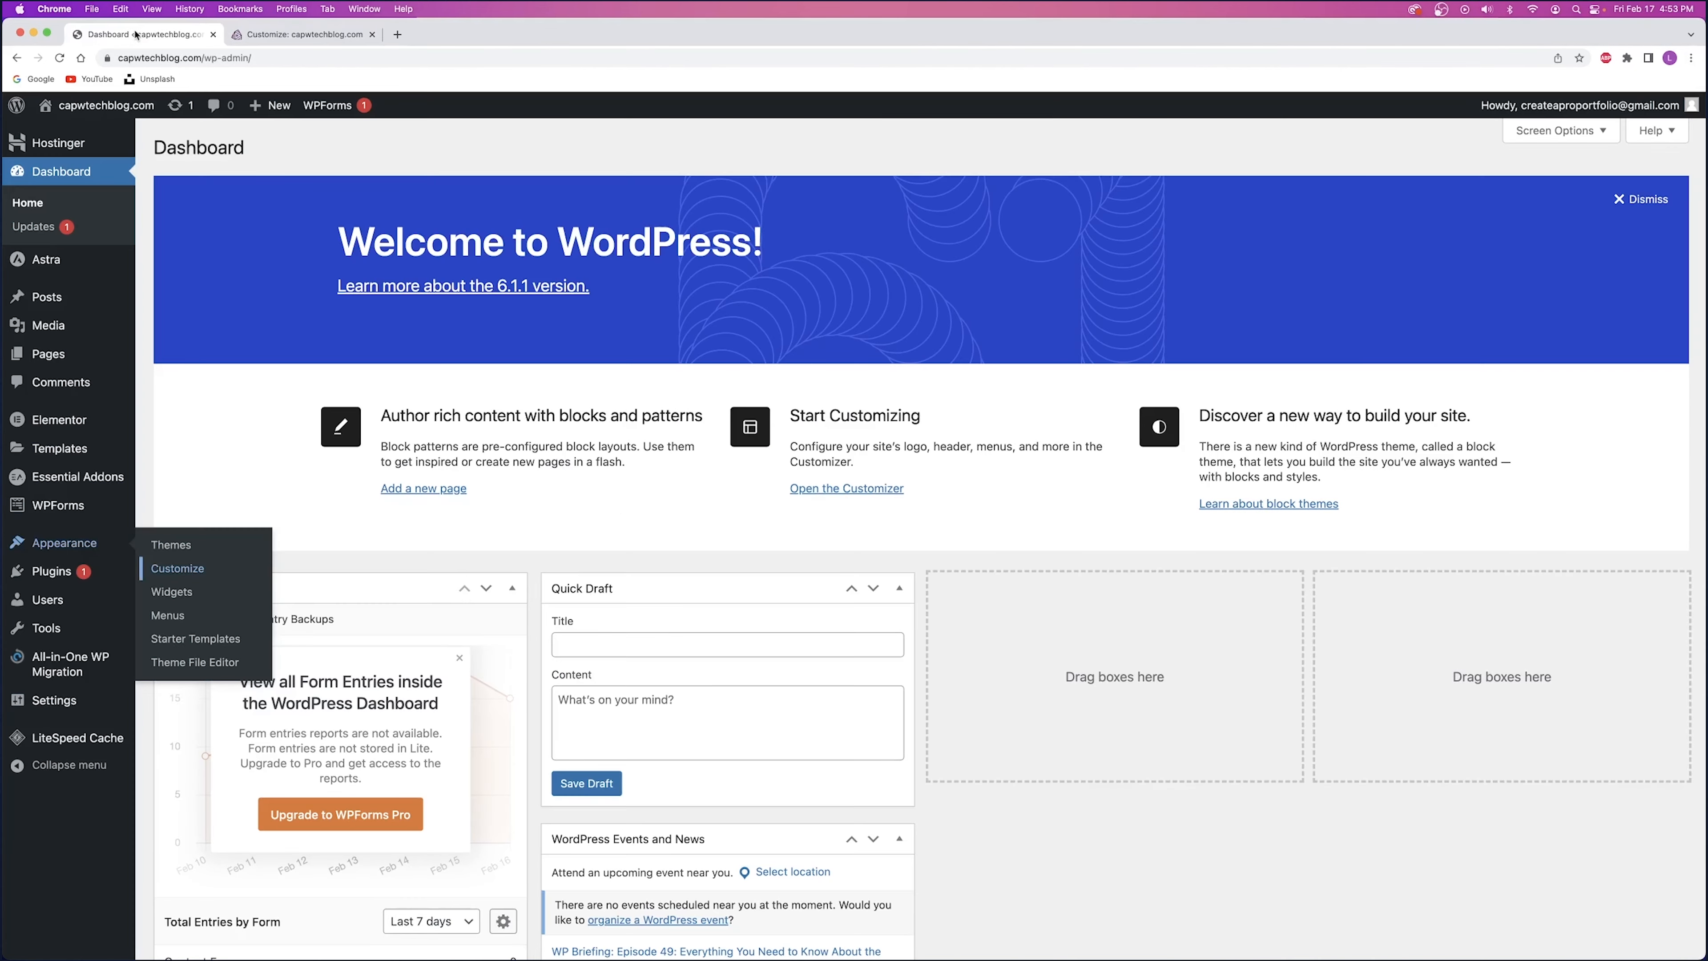
left_click(60, 58)
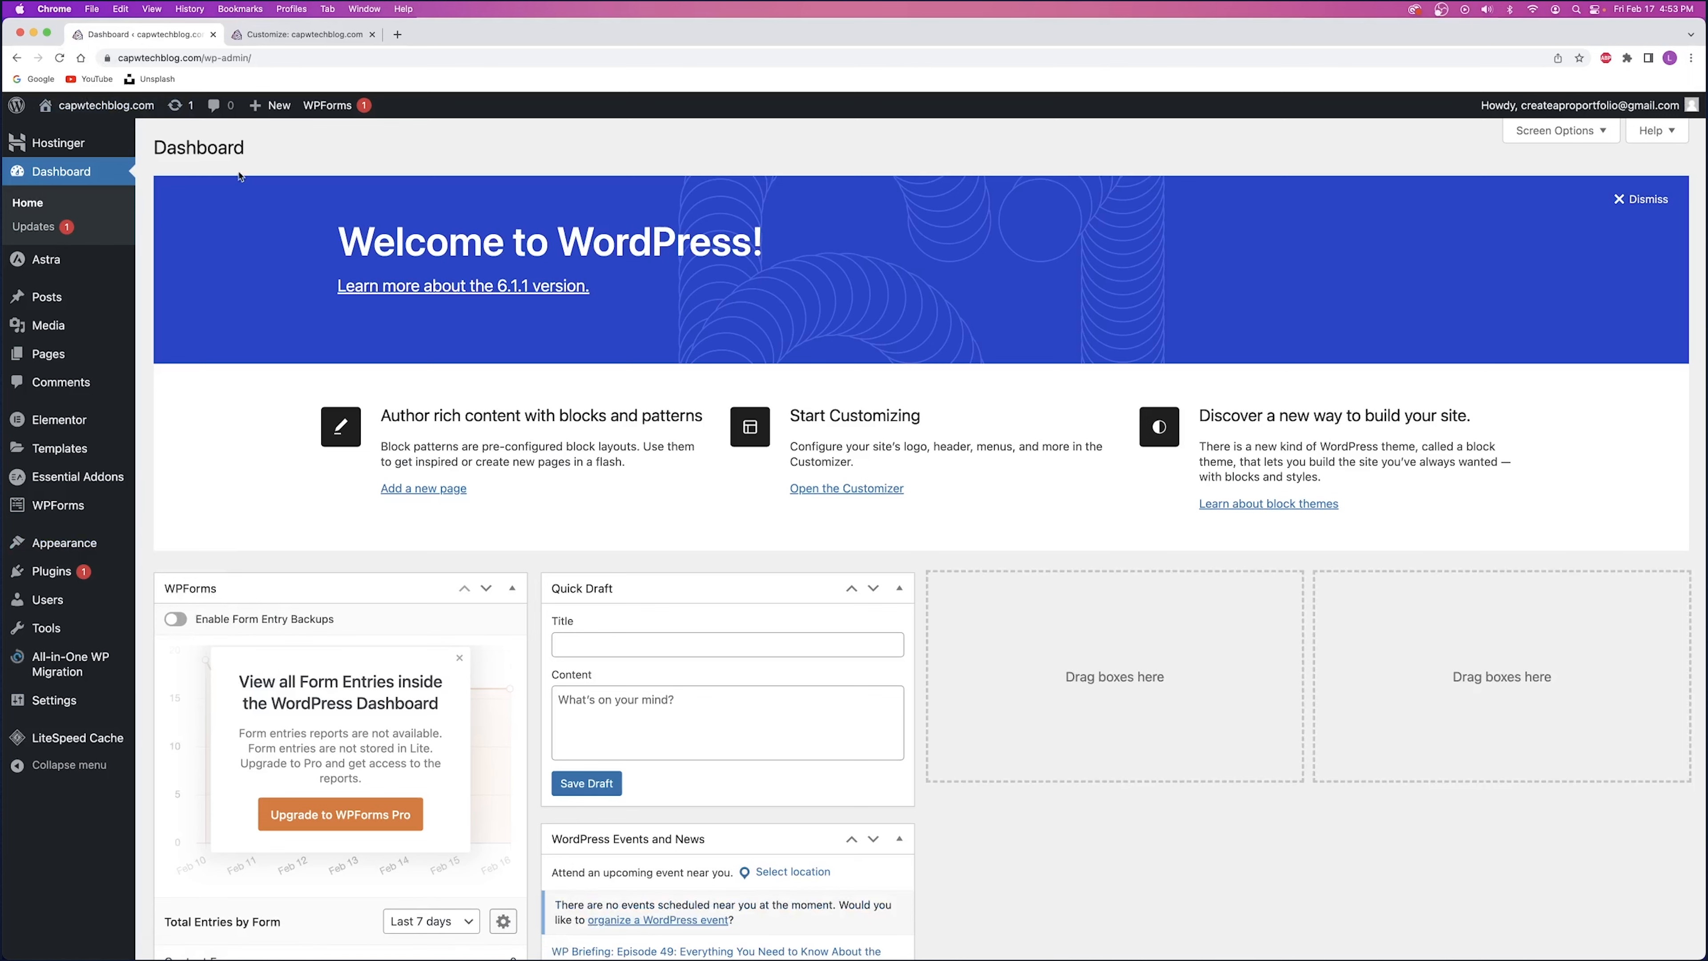
left_click(271, 36)
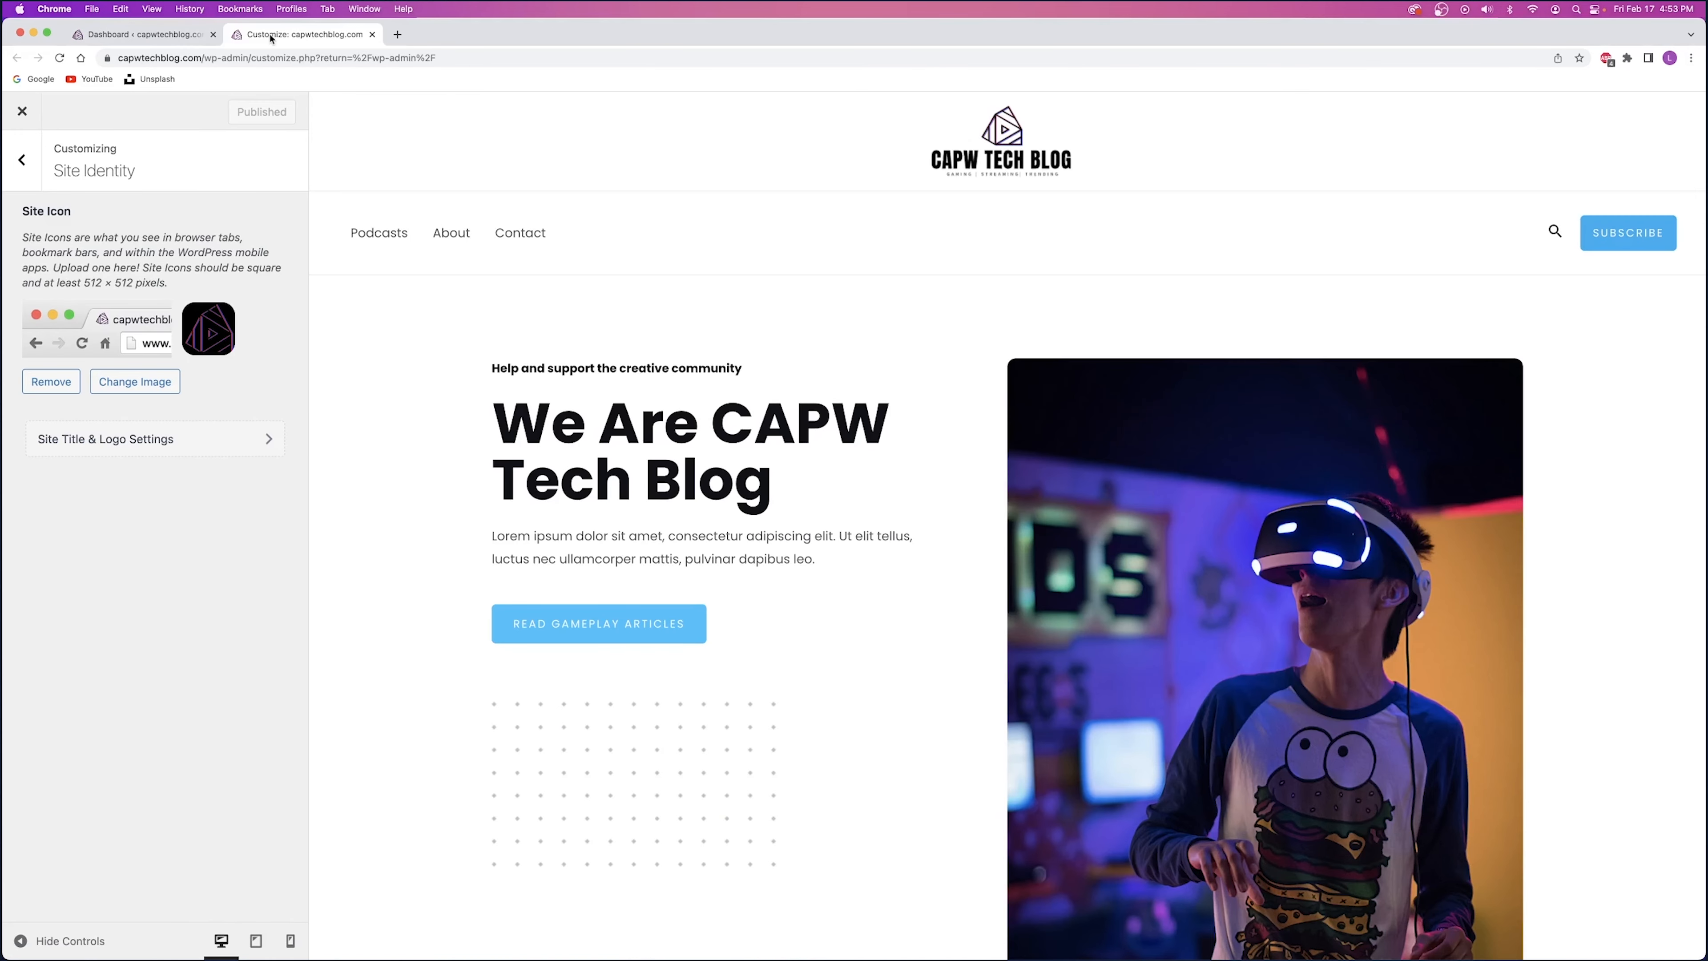
- Open the header's menu for editing, move Podcasts below About, and remove Podcasts from the menu
left_click(22, 159)
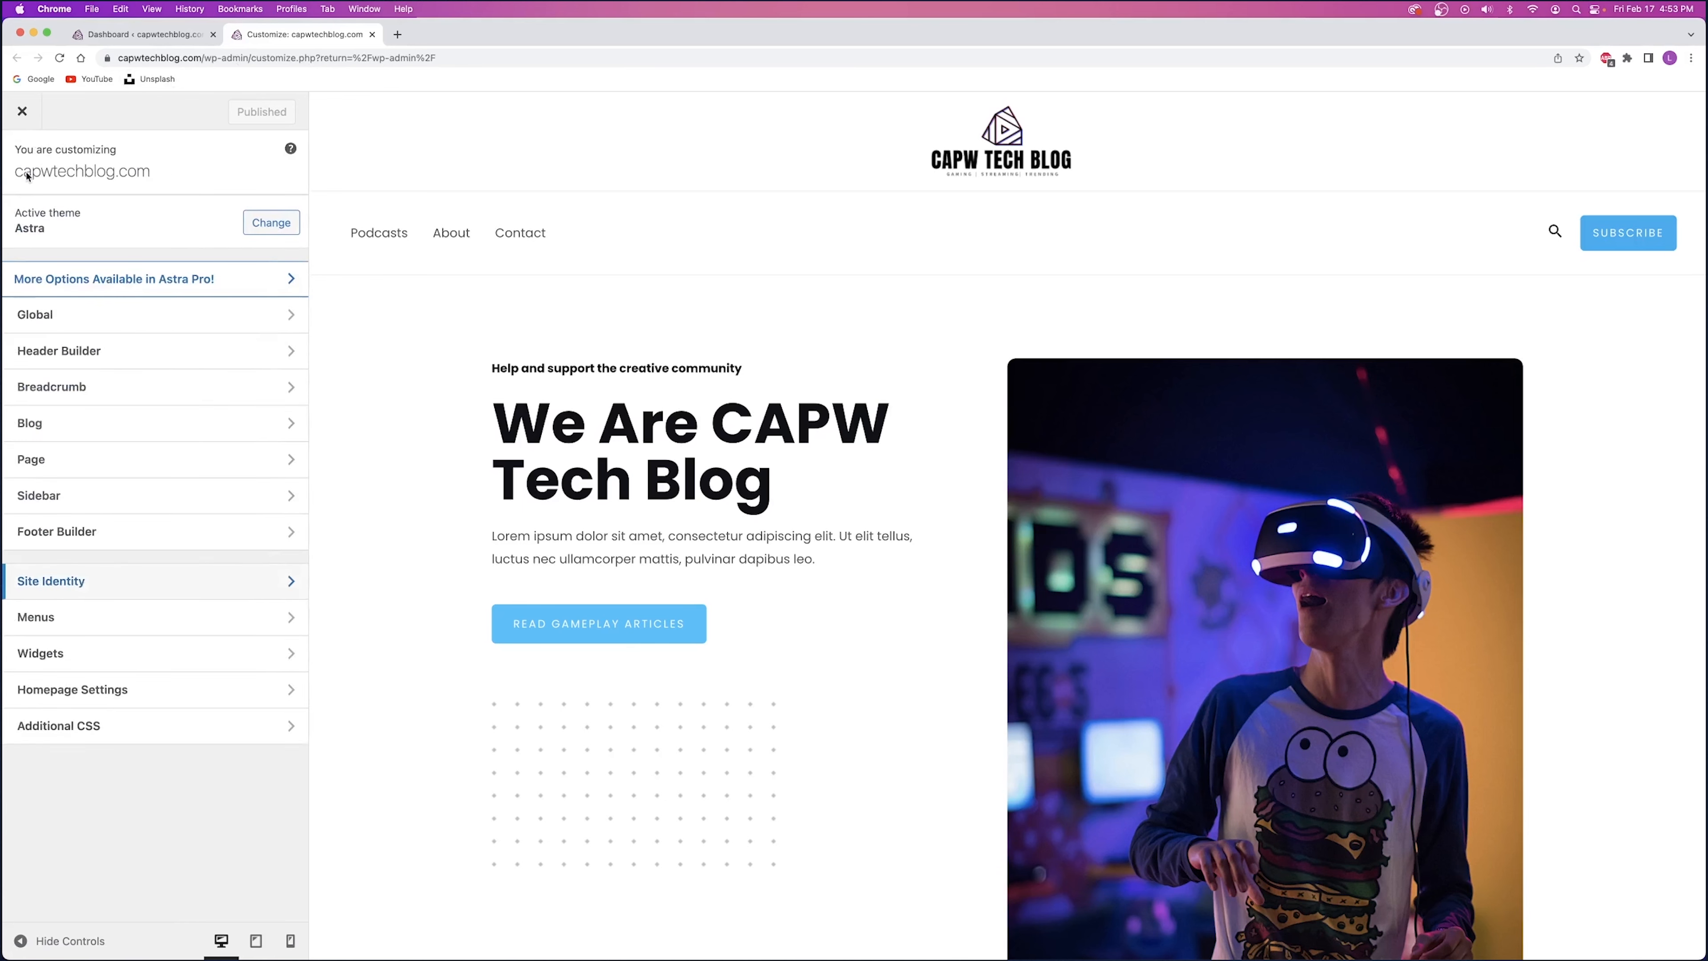
left_click(108, 352)
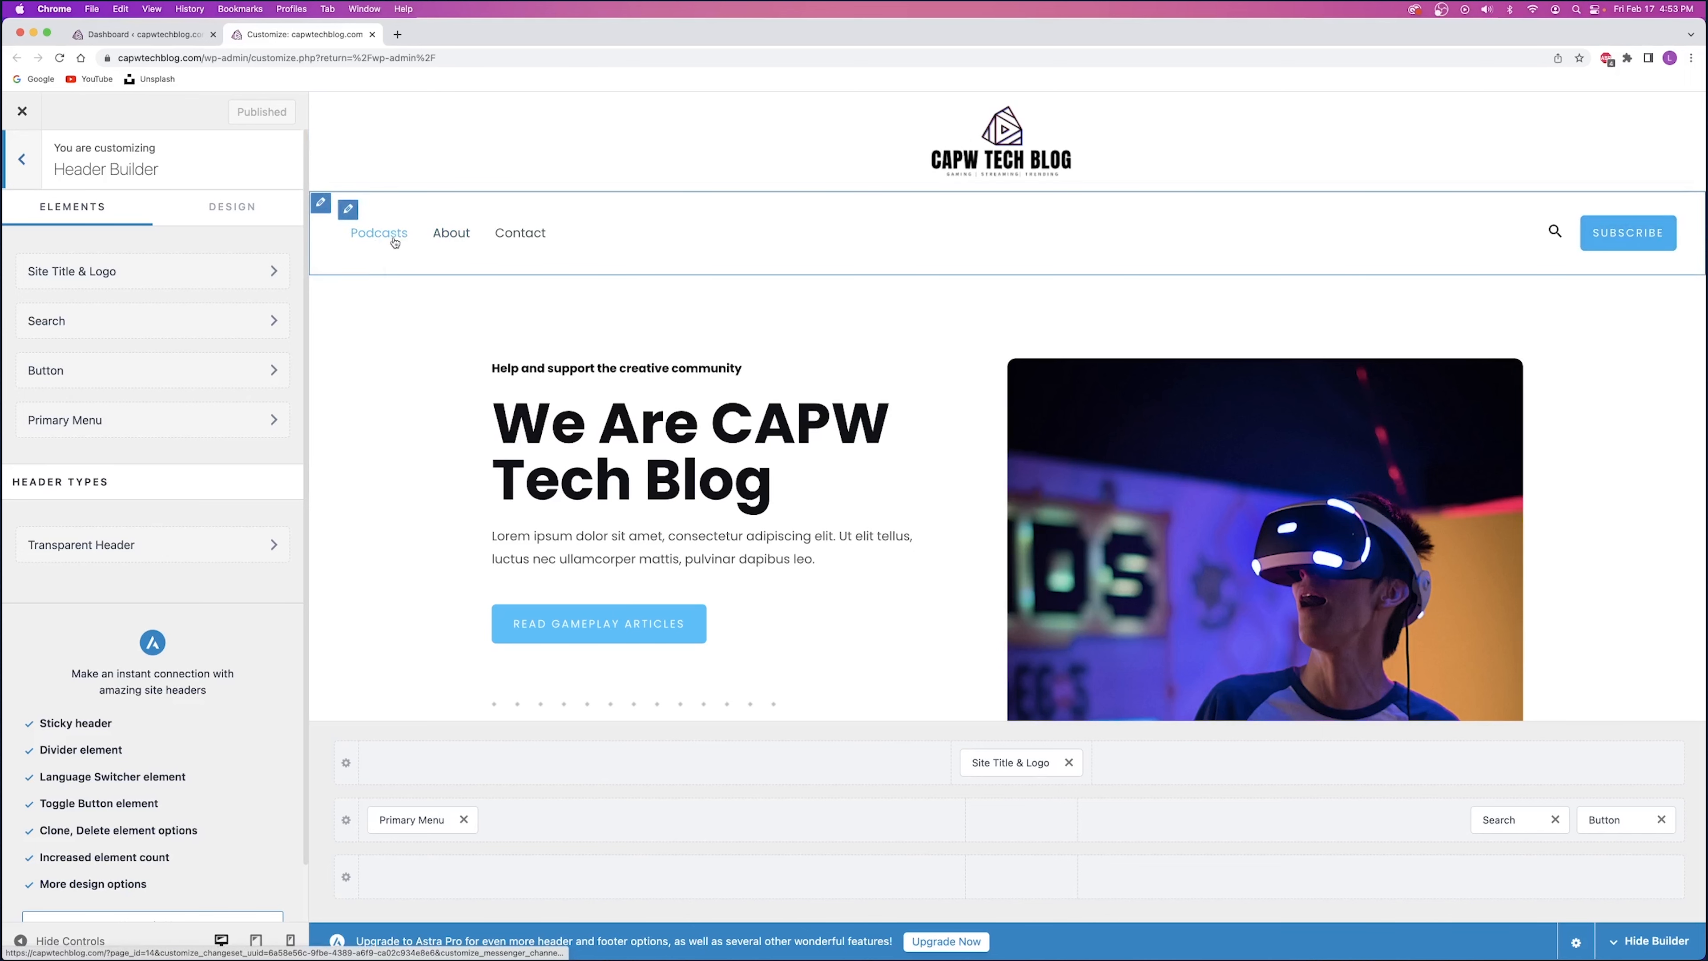
left_click(412, 231, "shift")
left_click(97, 415)
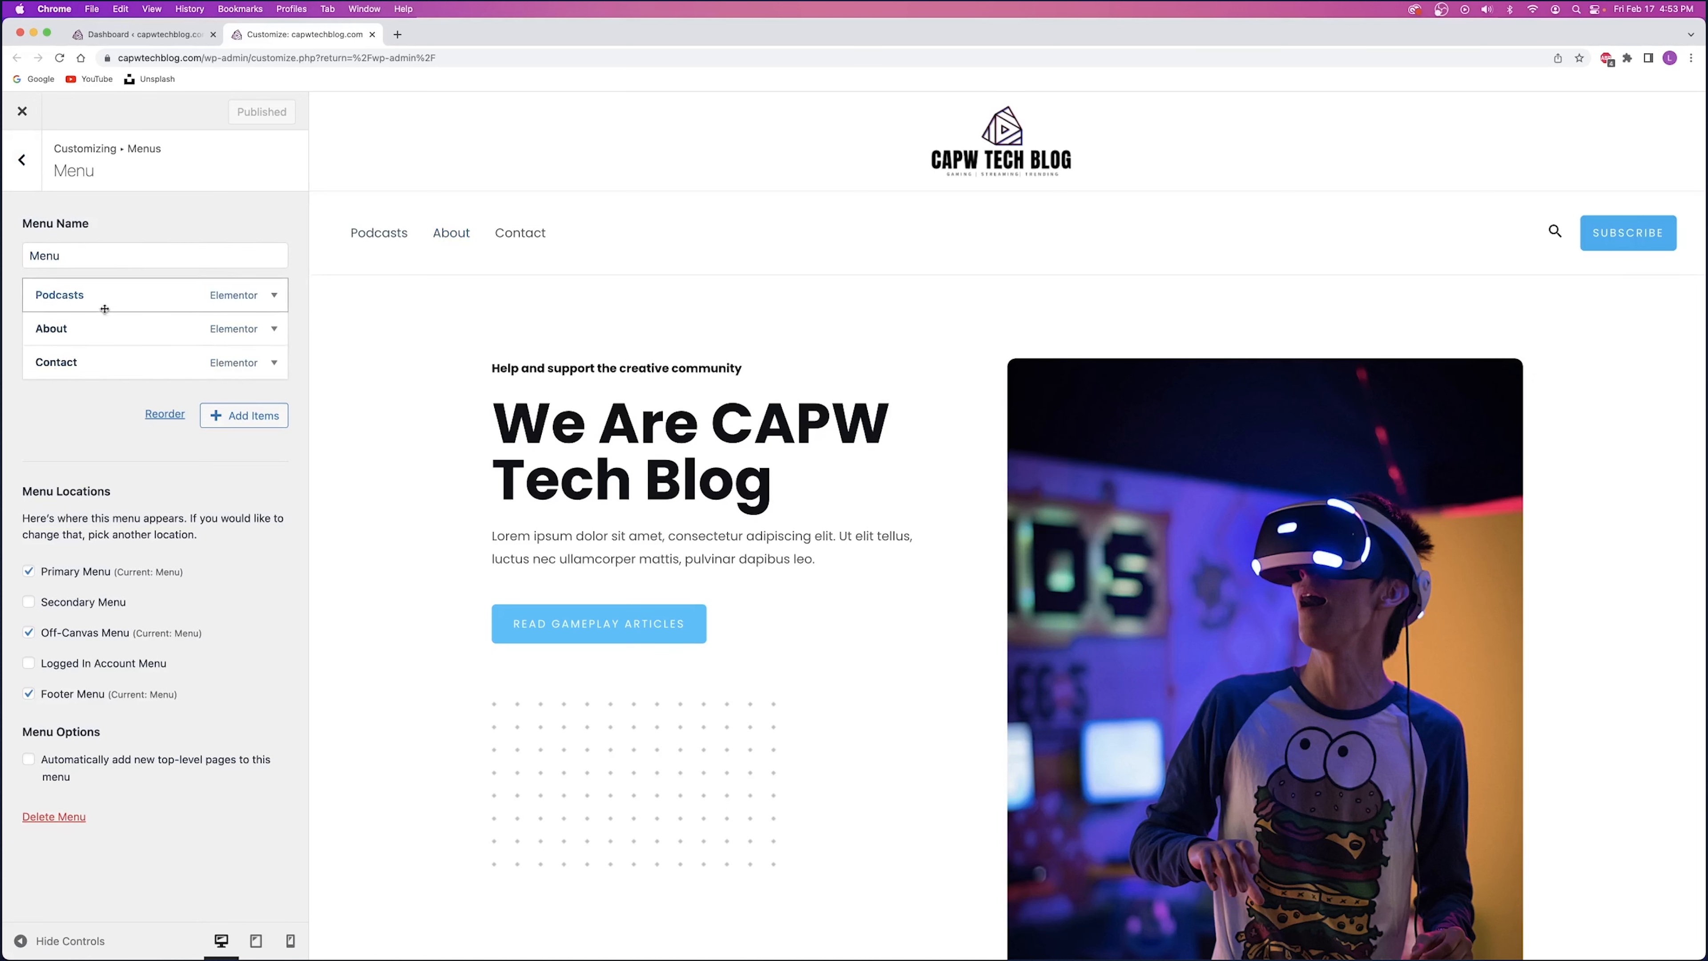
left_click_drag(101, 295, 101, 330)
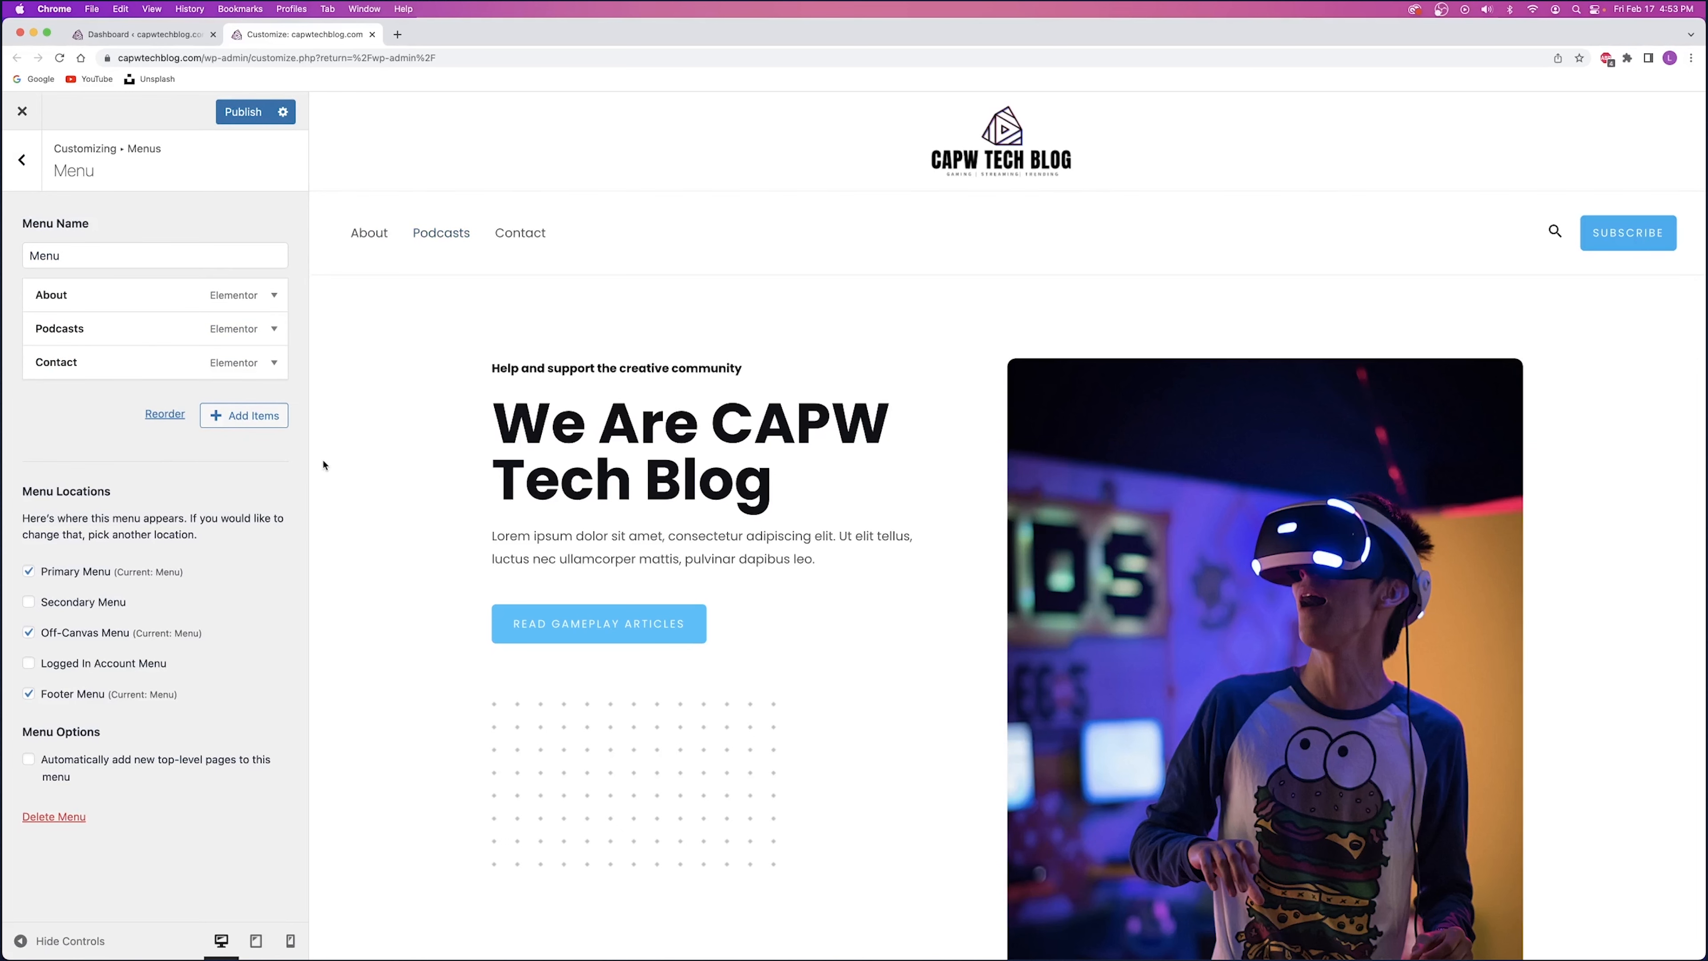
left_click(272, 330)
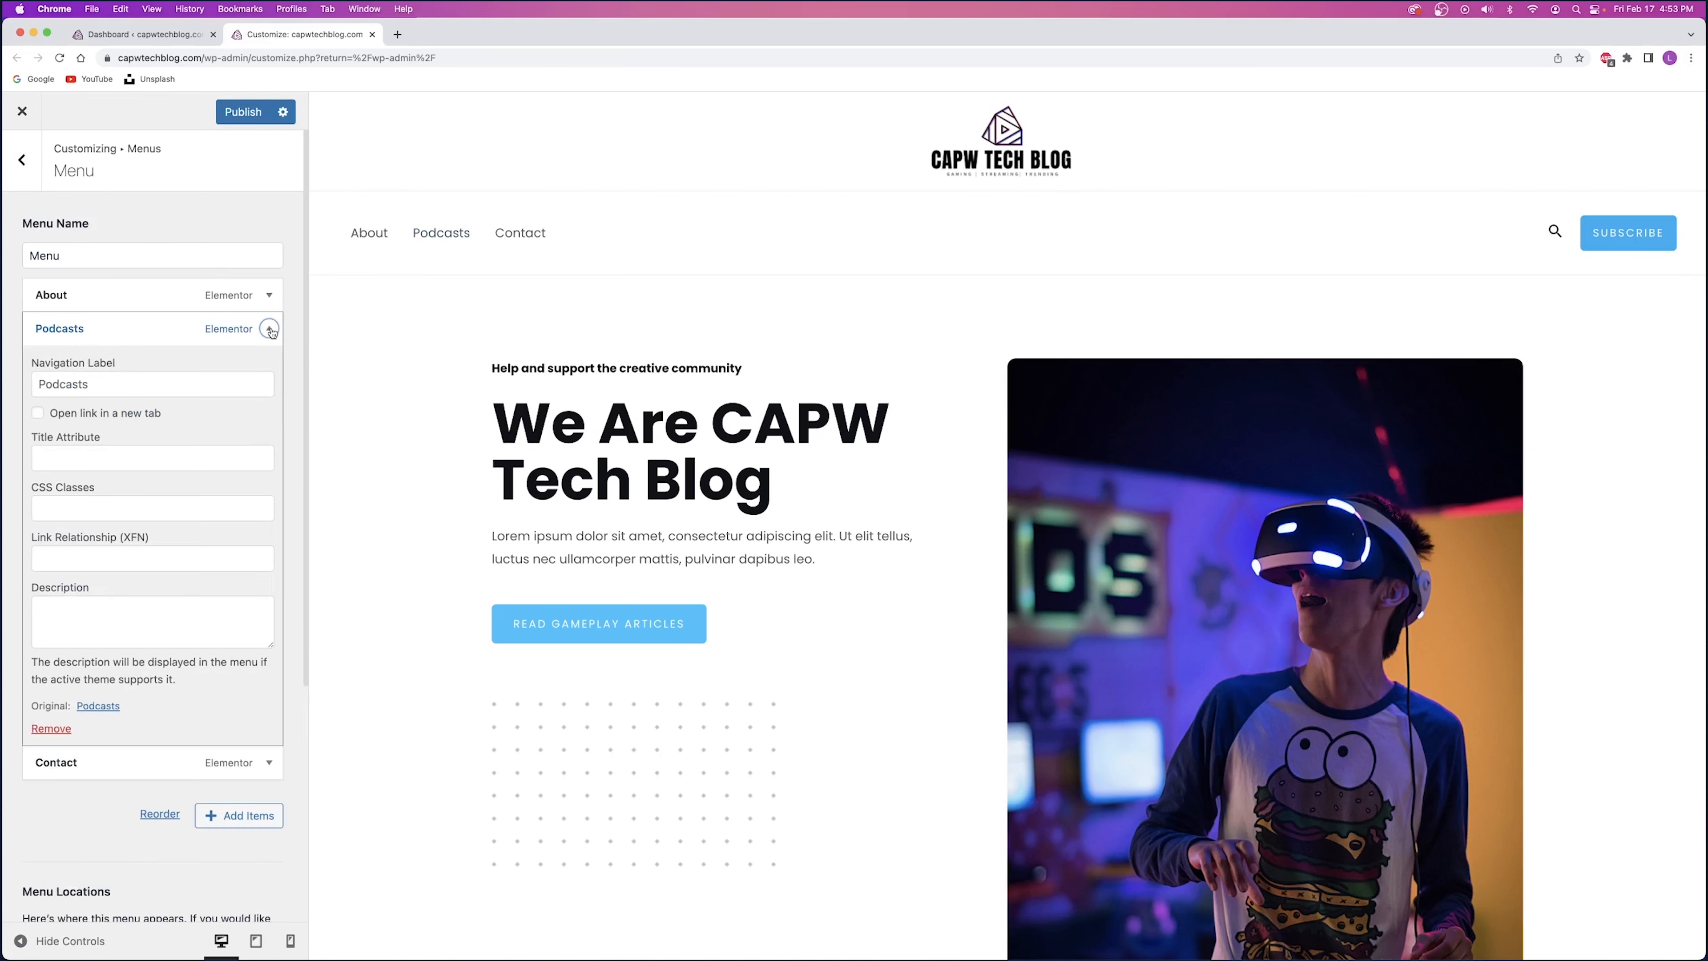
left_click(47, 729)
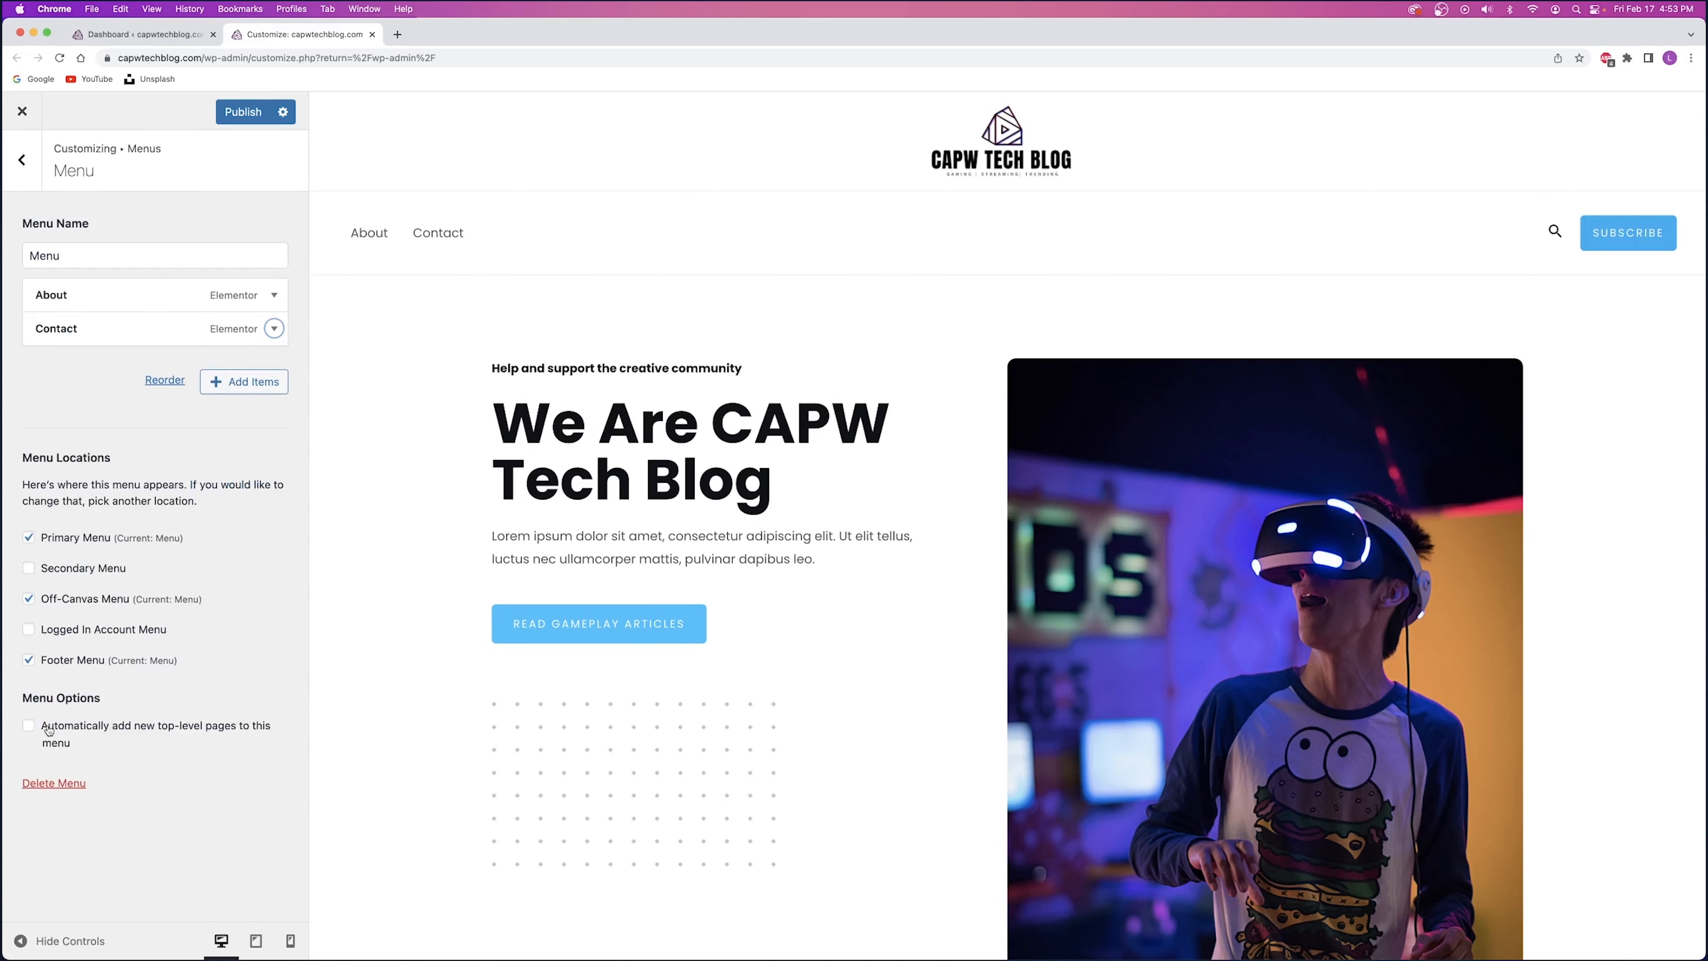
- Rename the menu as Primary Menu
left_click(27, 250)
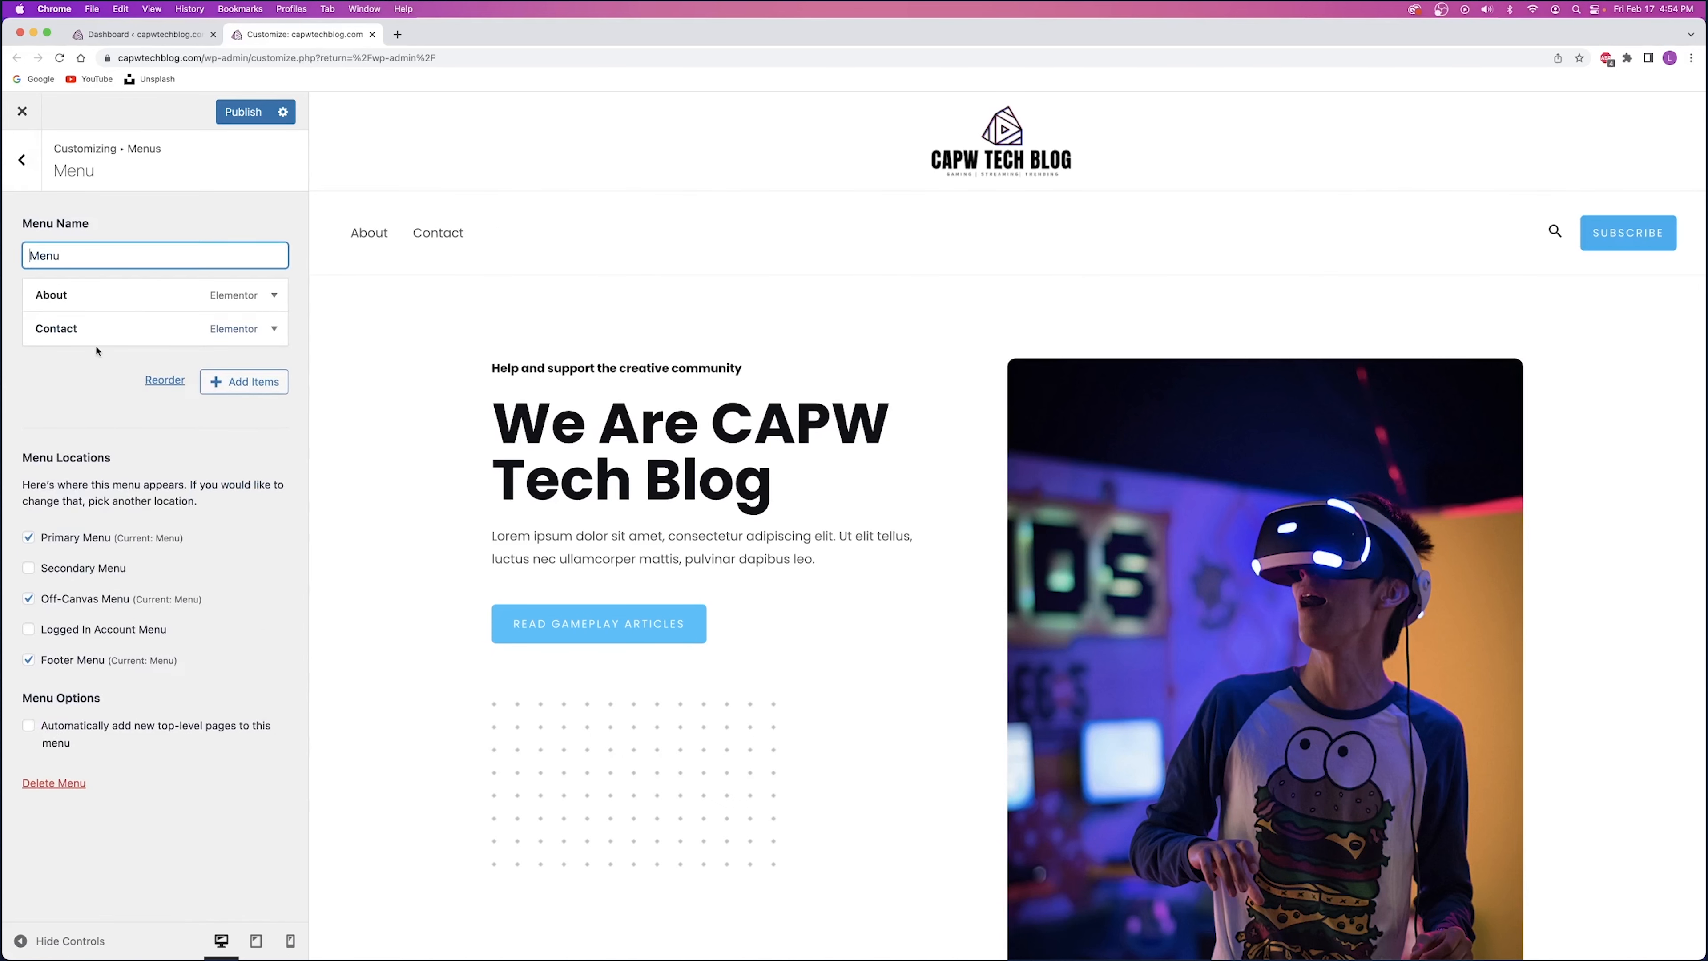
type("PRIMARY")
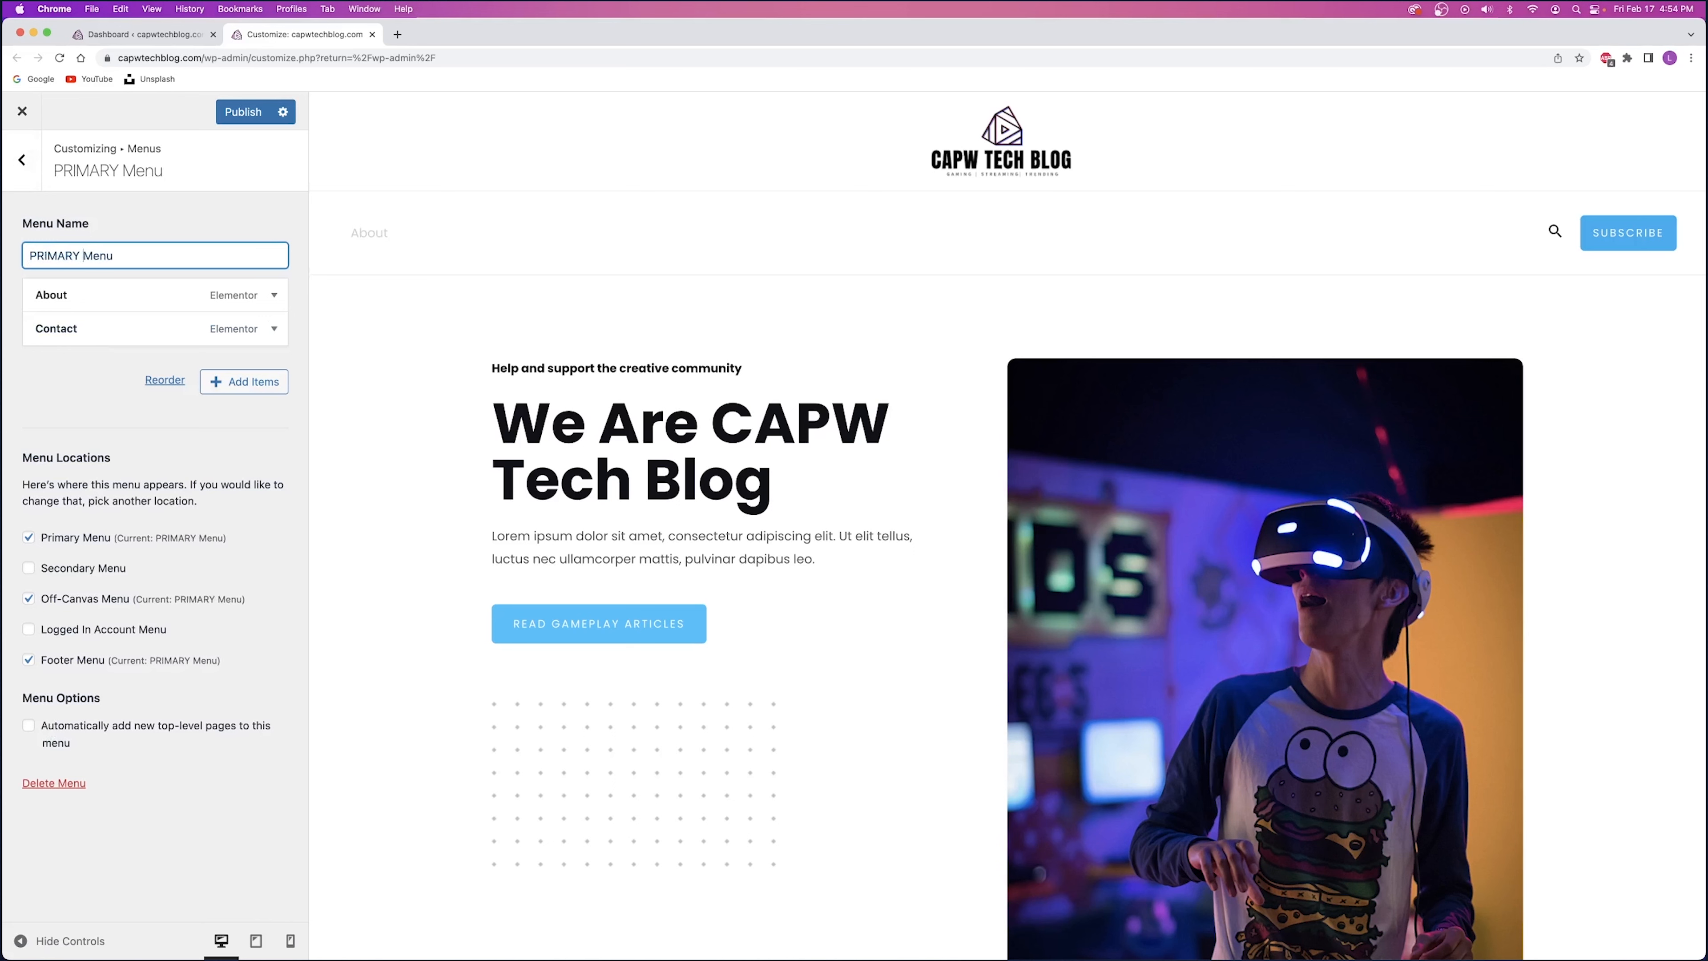
key("BackSpace")
key("BackSpace")
key("BackSpace")
key("BackSpace")
key("BackSpace")
key("BackSpace")
key("BackSpace")
type("rimary")
left_click(190, 223)
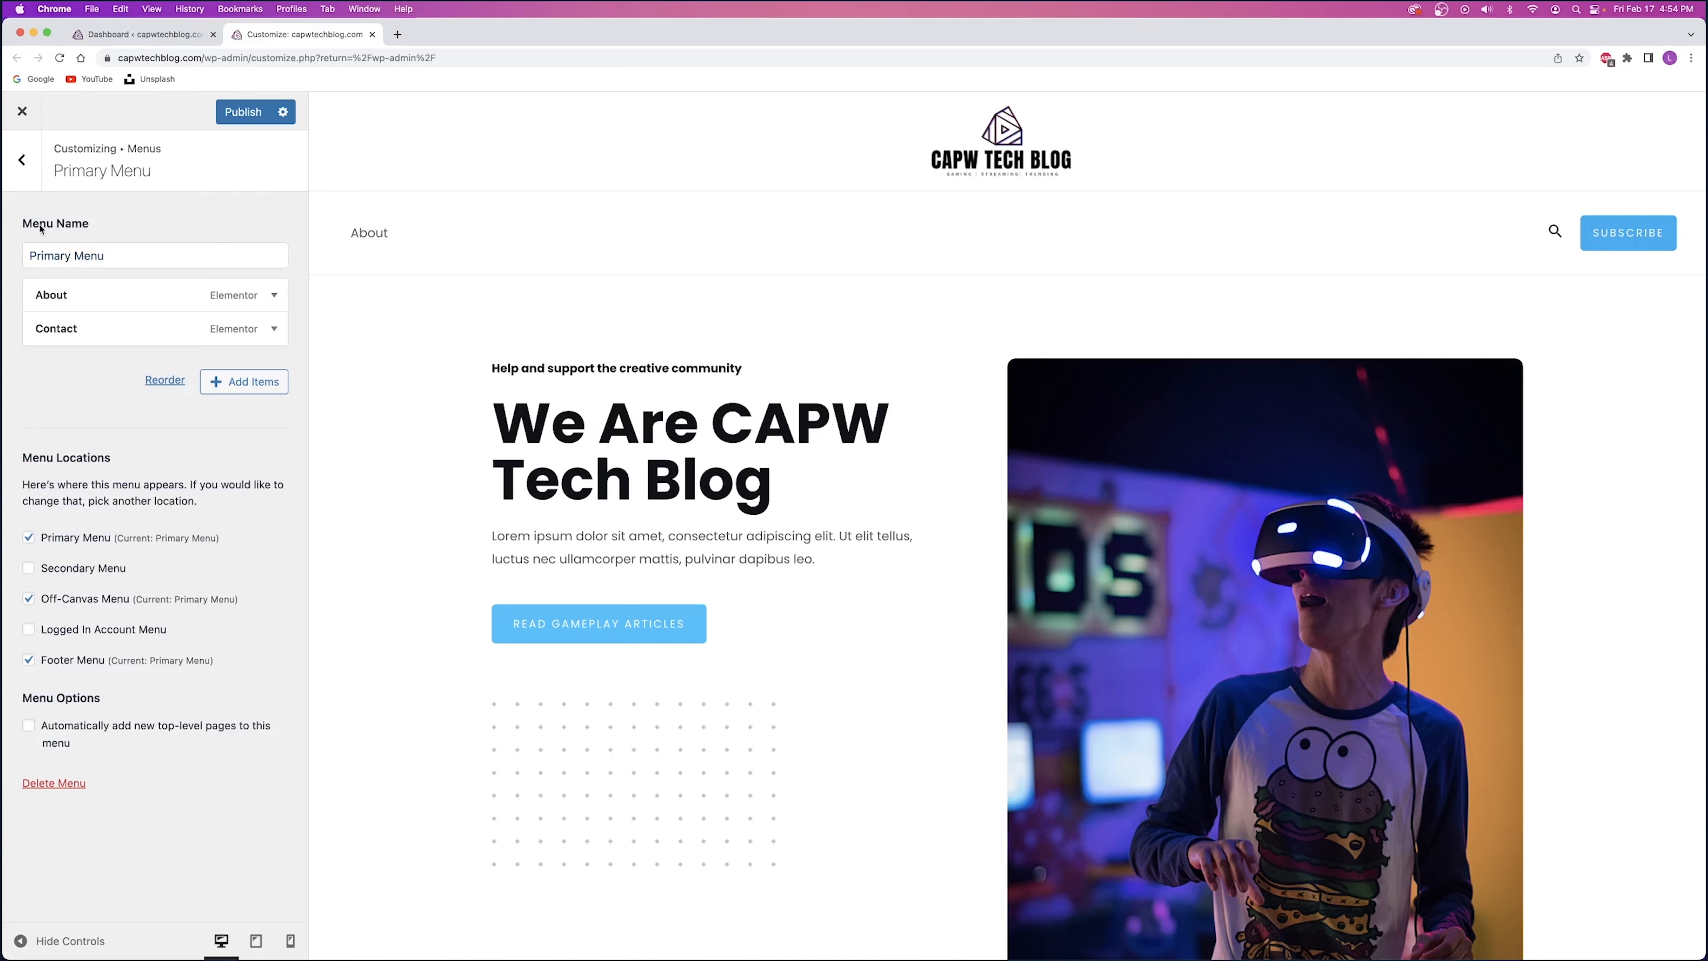
- Add the Gameplay, New Releases, Hardware and Software categories to the primary menu
left_click(228, 390)
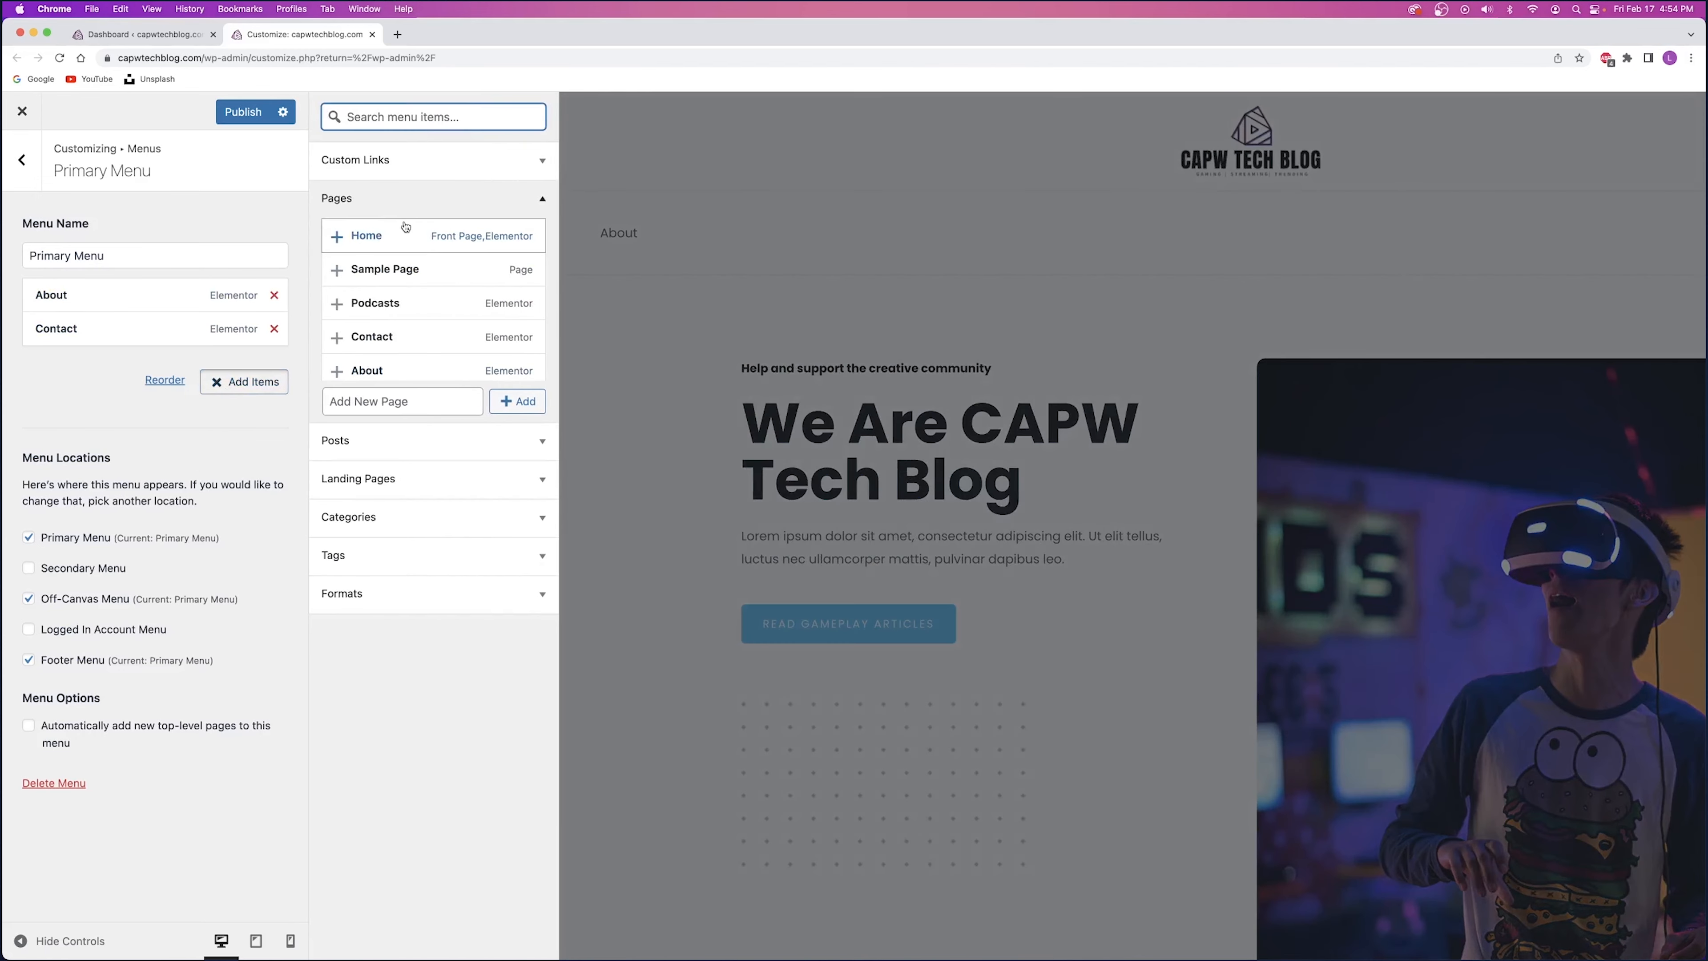
left_click(391, 201)
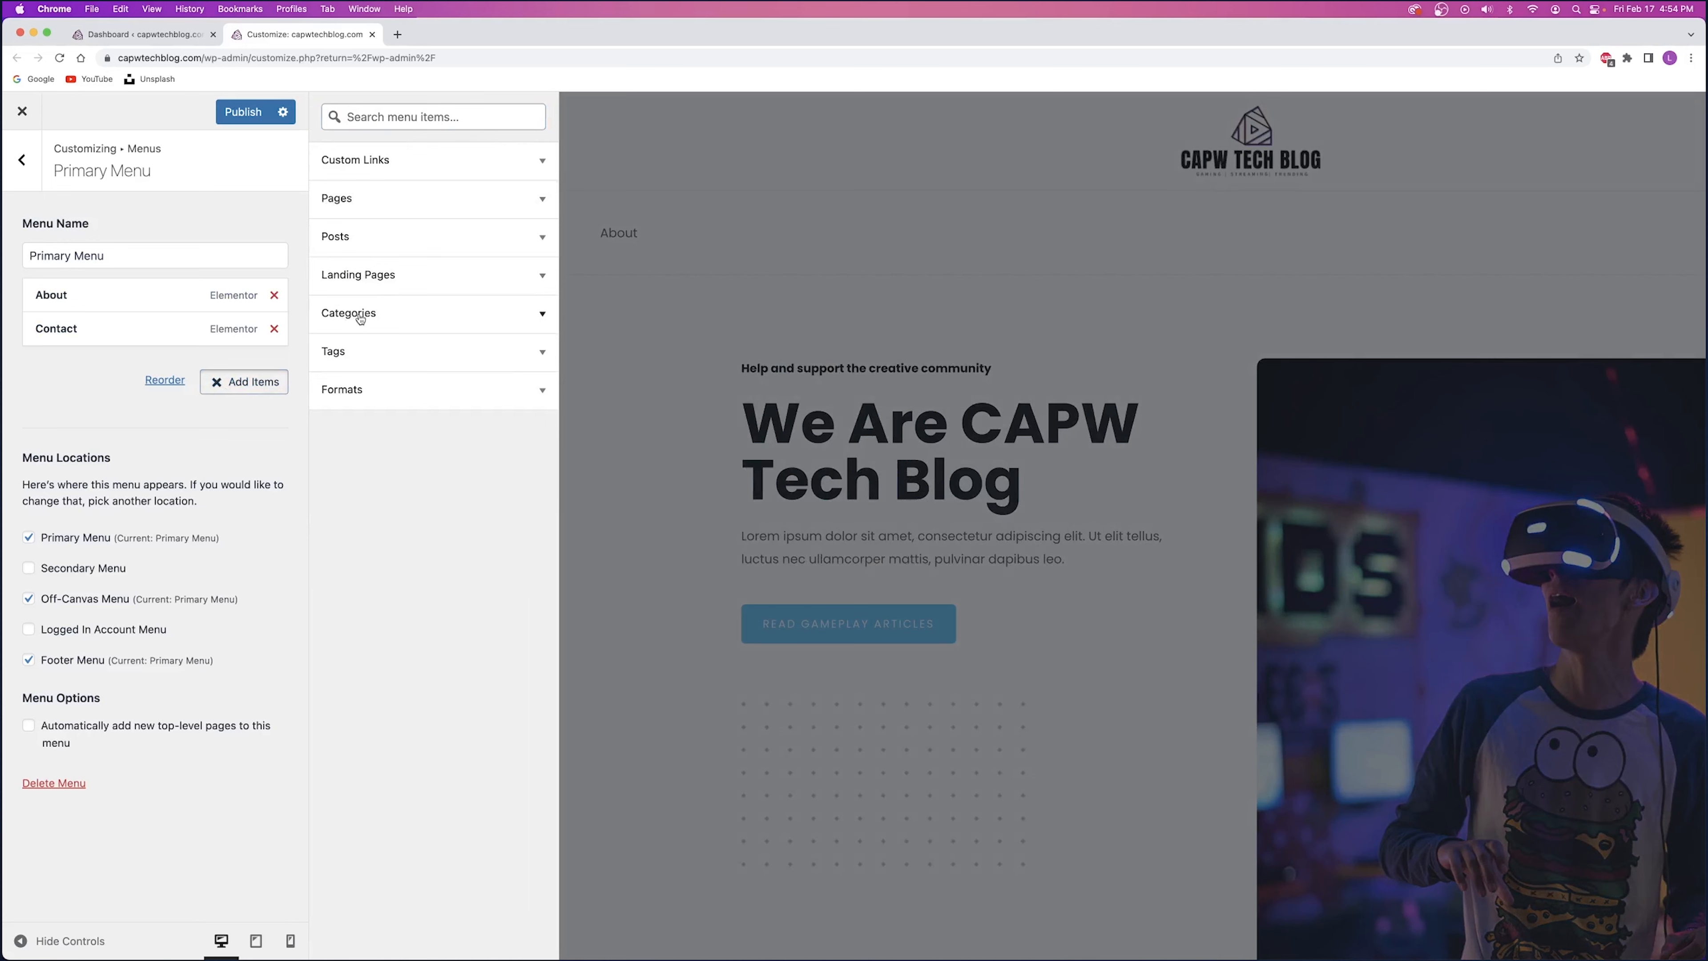
left_click(377, 313)
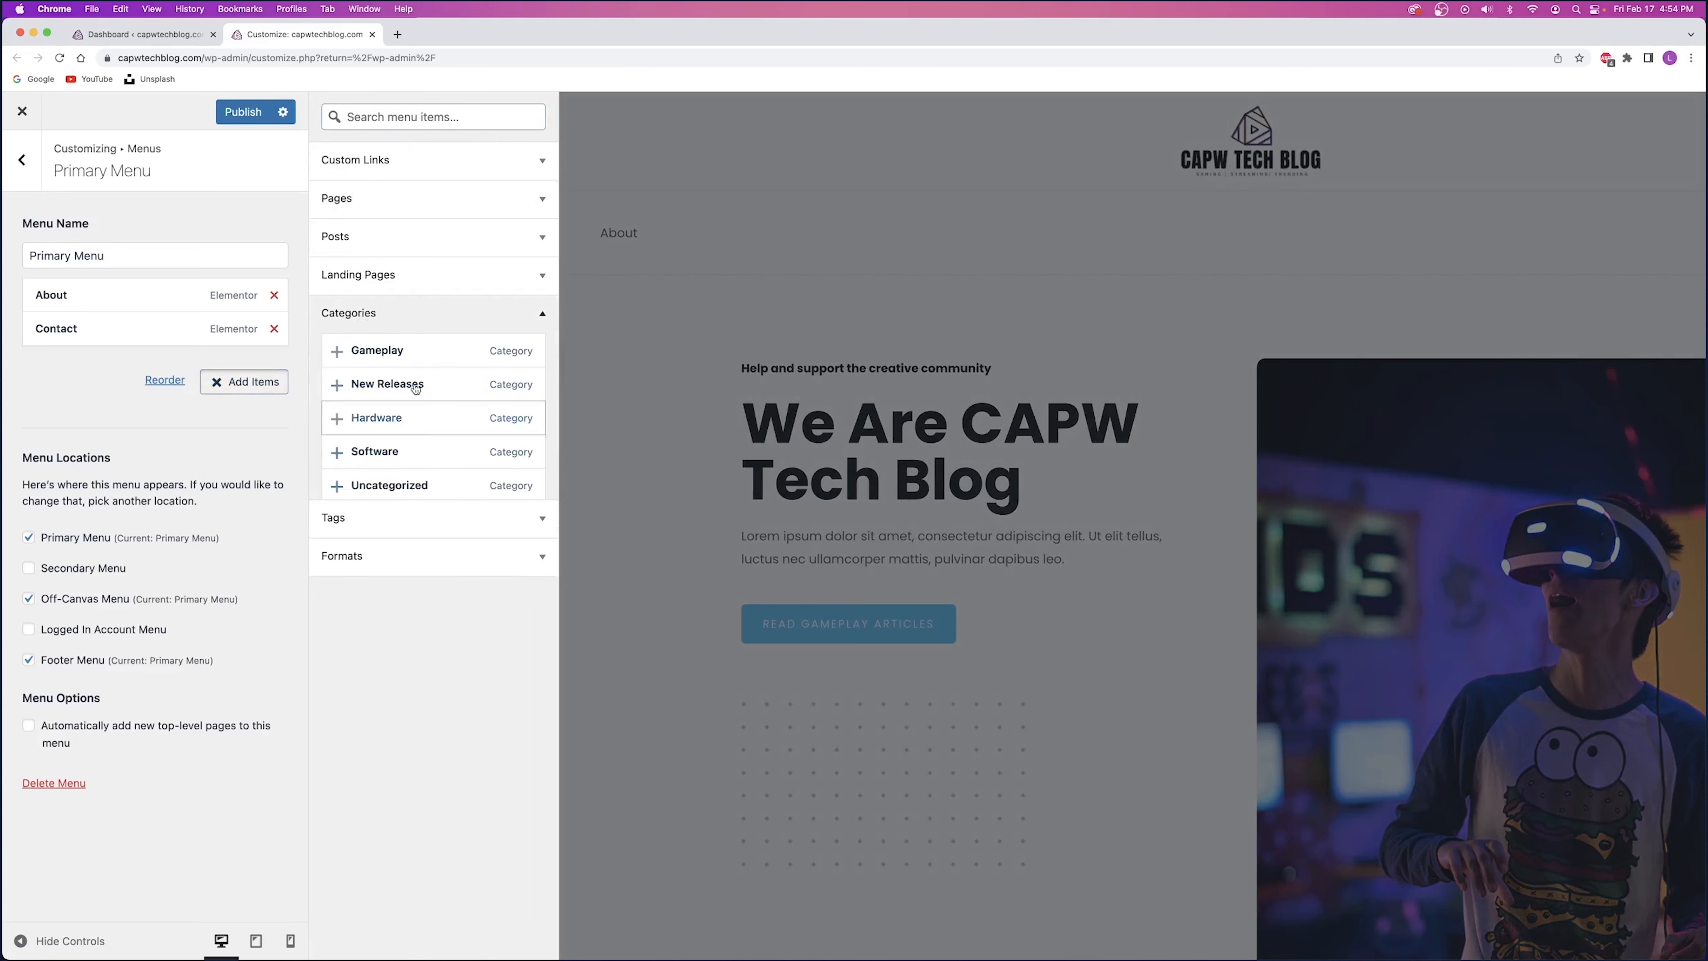
left_click(401, 353)
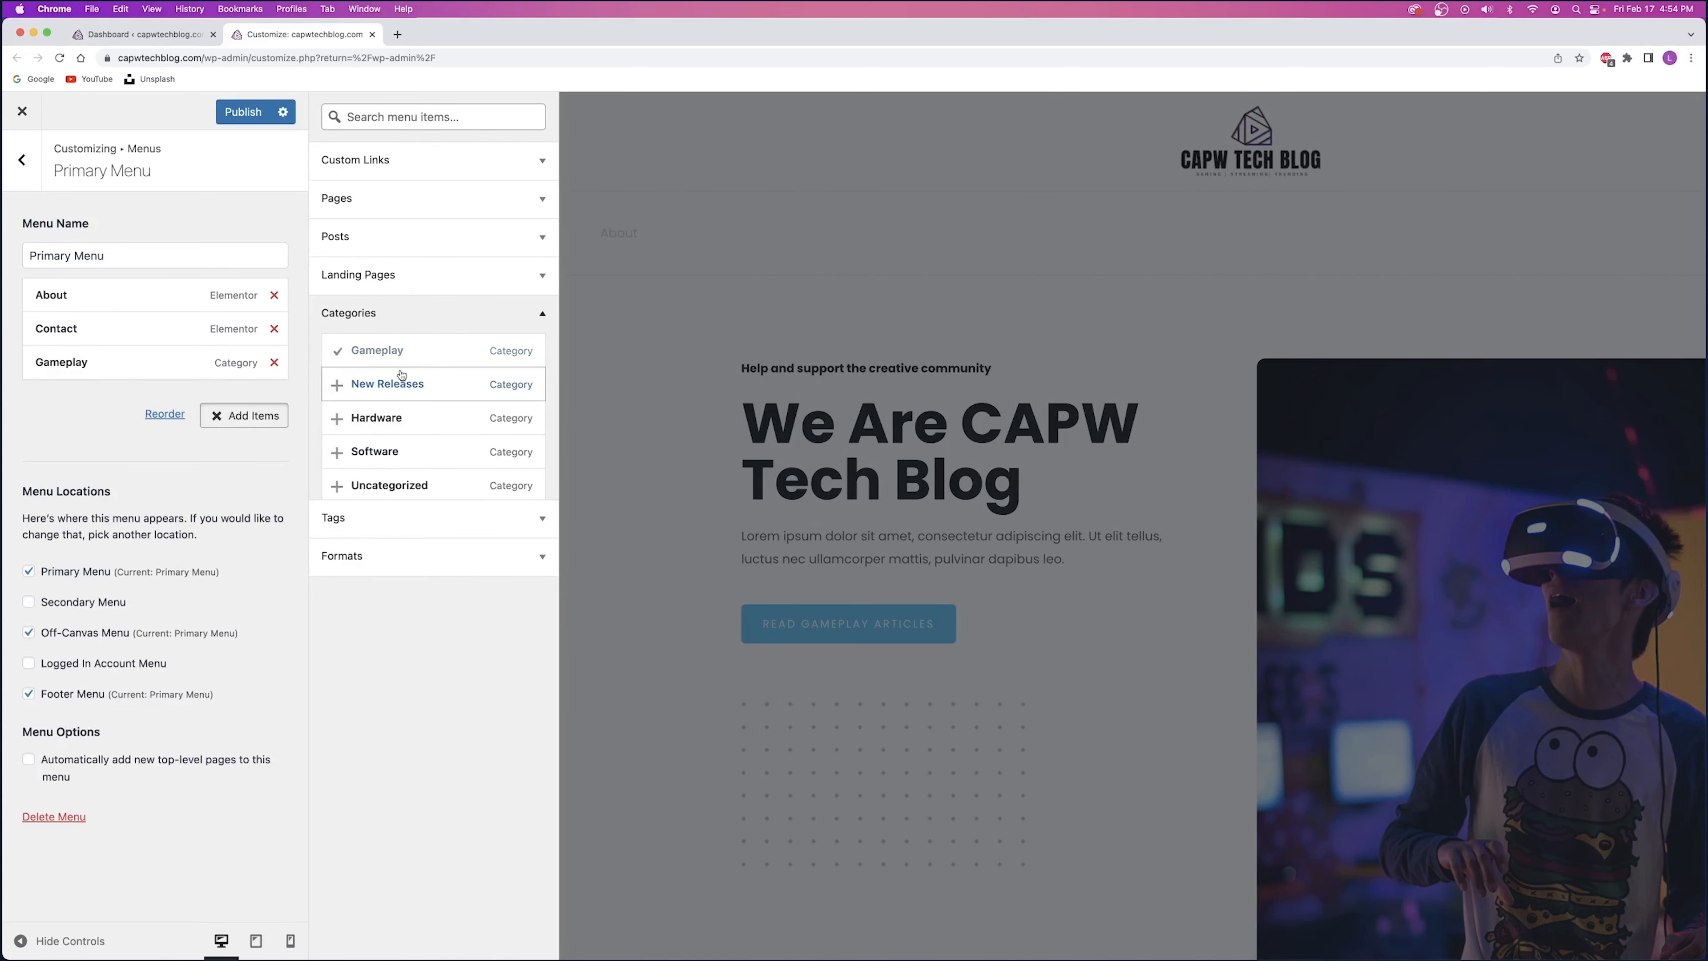
left_click(397, 385)
left_click(393, 419)
left_click(393, 447)
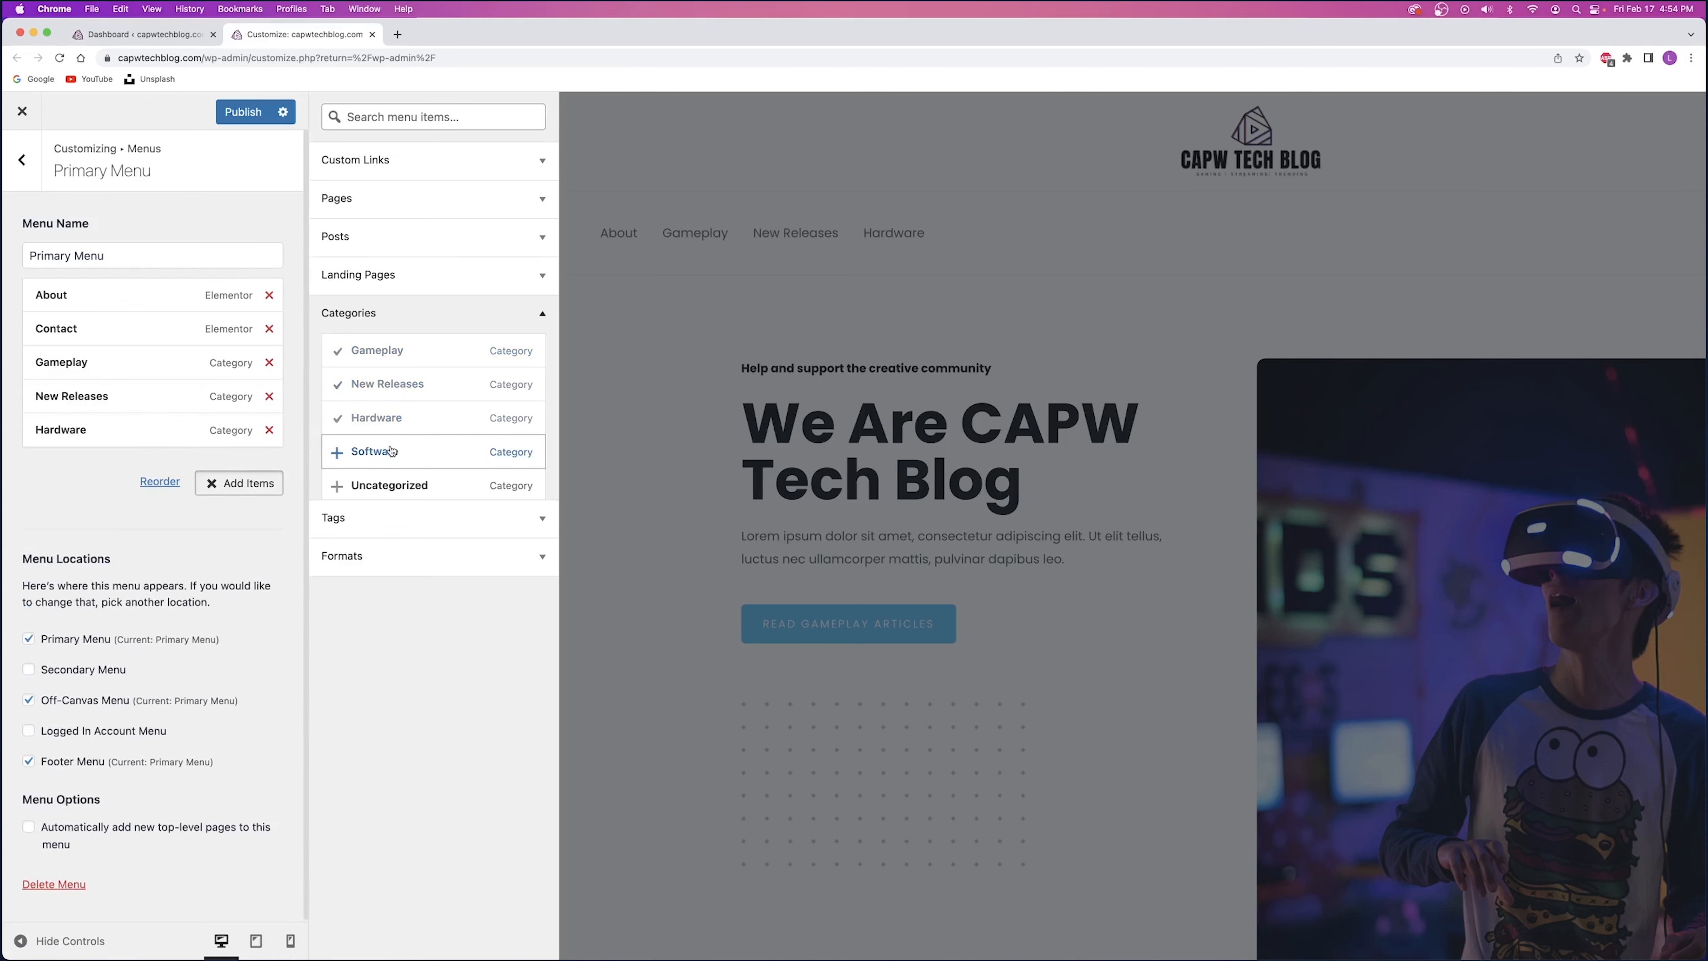
left_click(238, 521)
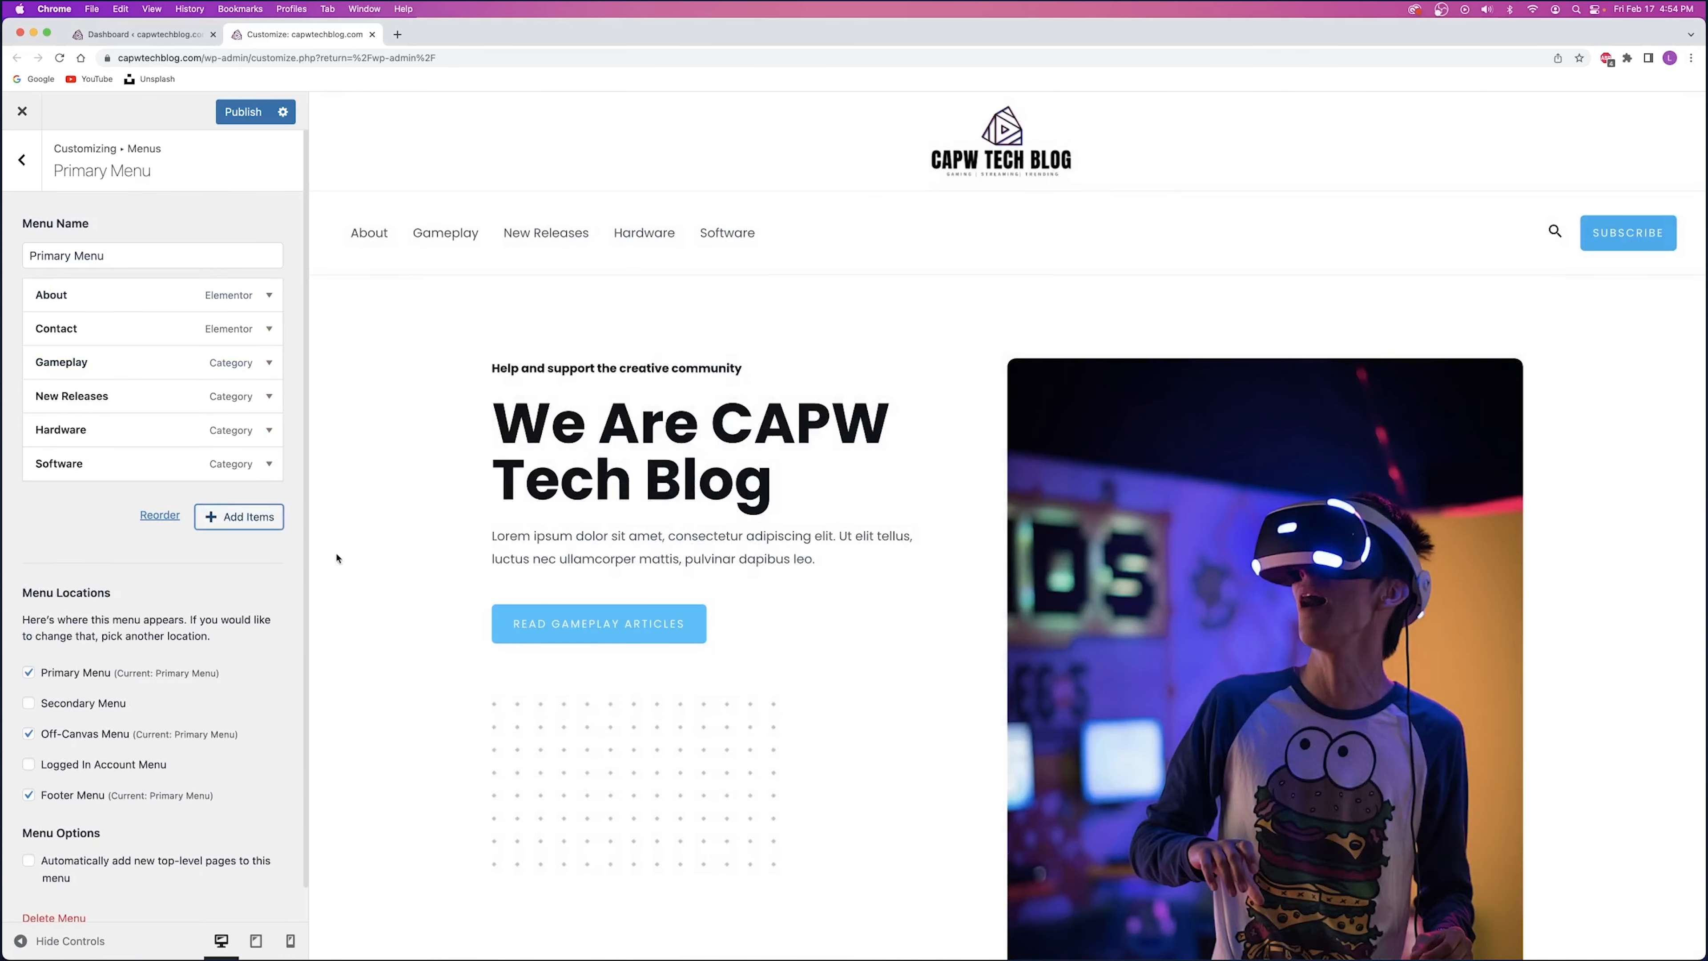
- Move About and Contact below Software in the primary menu and publish the changes, returning to the main Customizer list
left_click_drag(91, 296, 46, 512)
left_click_drag(101, 307, 10, 516)
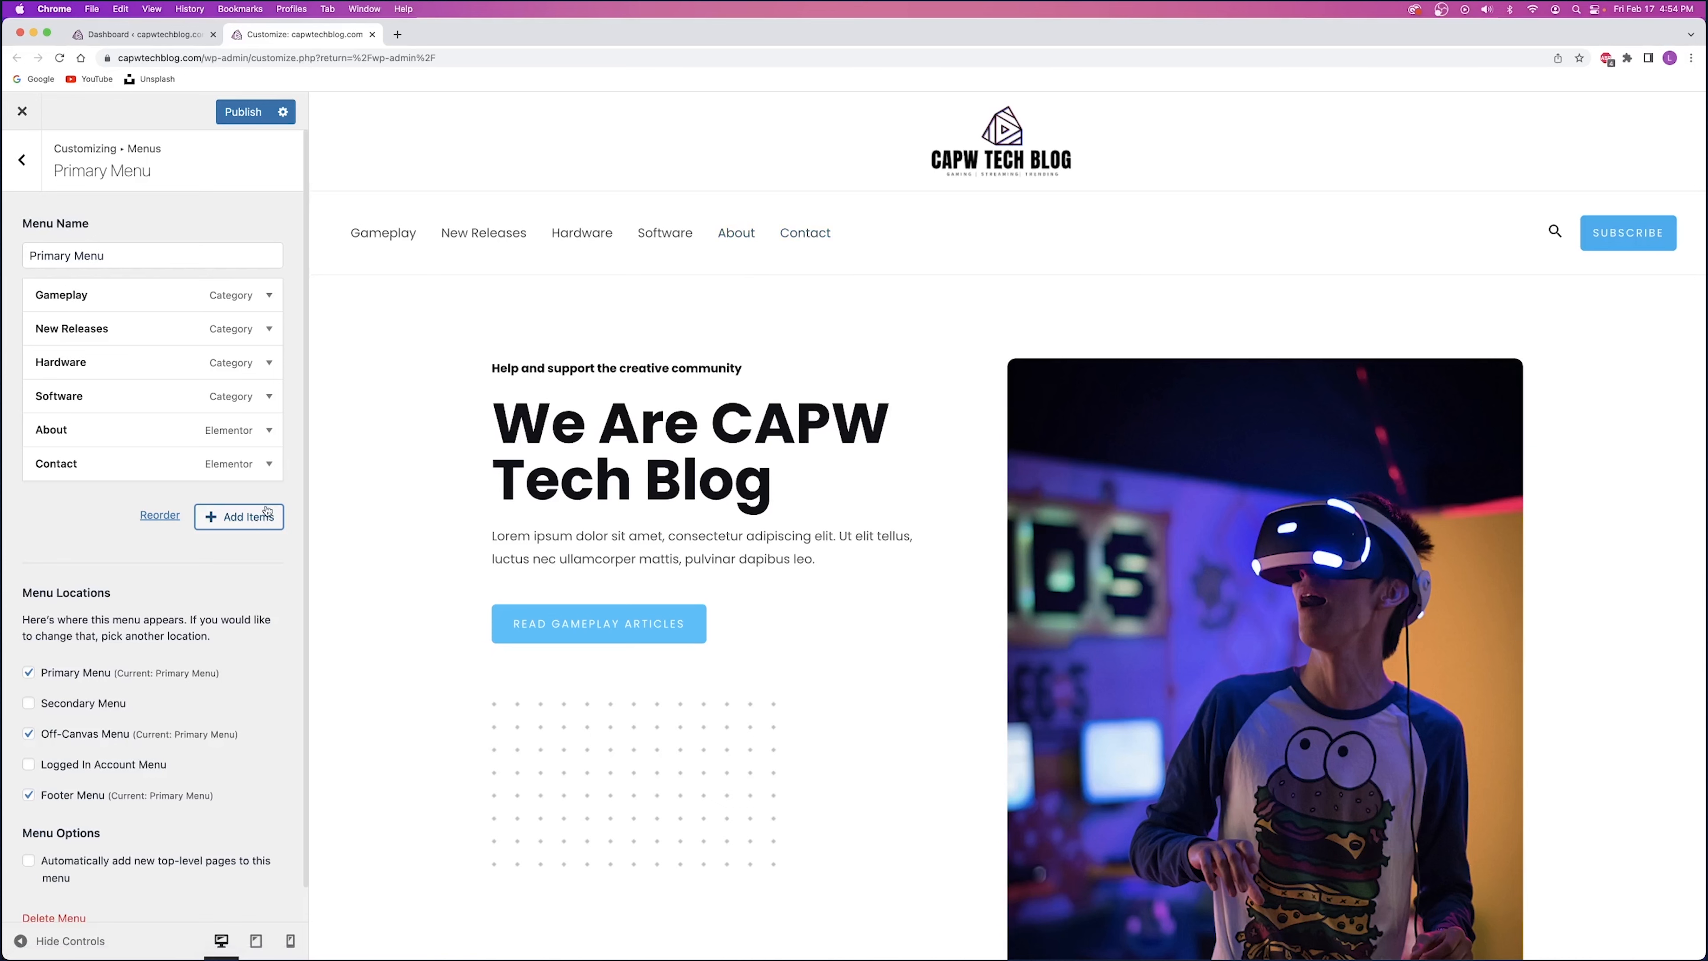
left_click(243, 112)
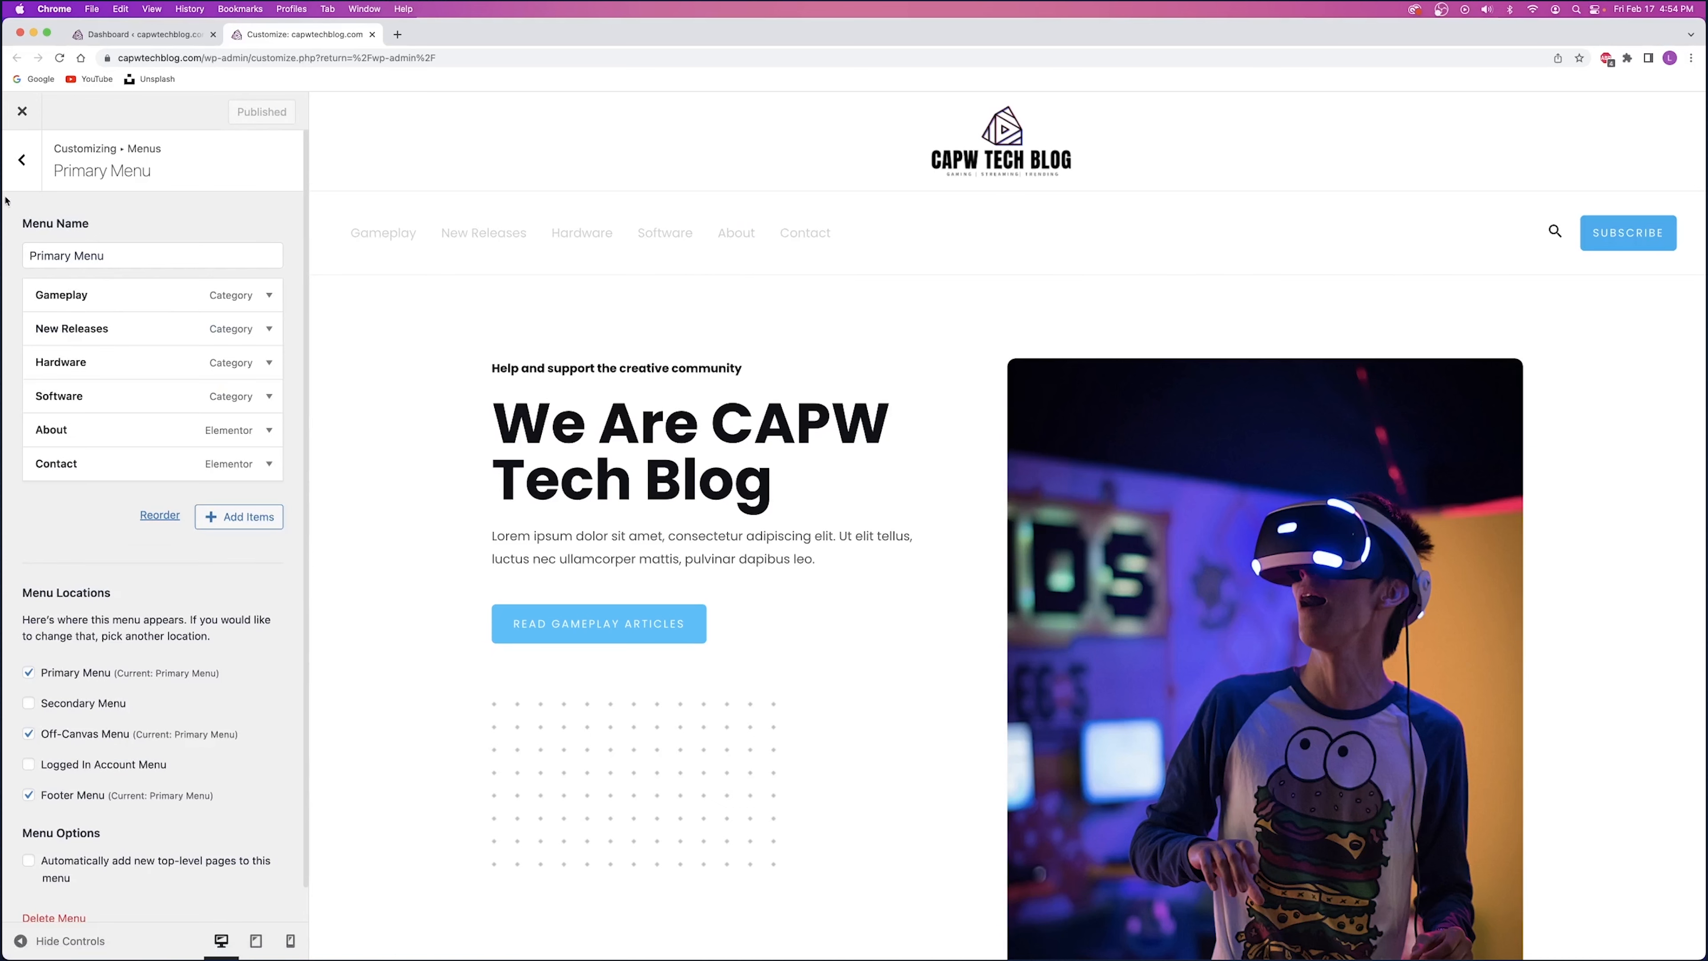
left_click(12, 182)
left_click(15, 169)
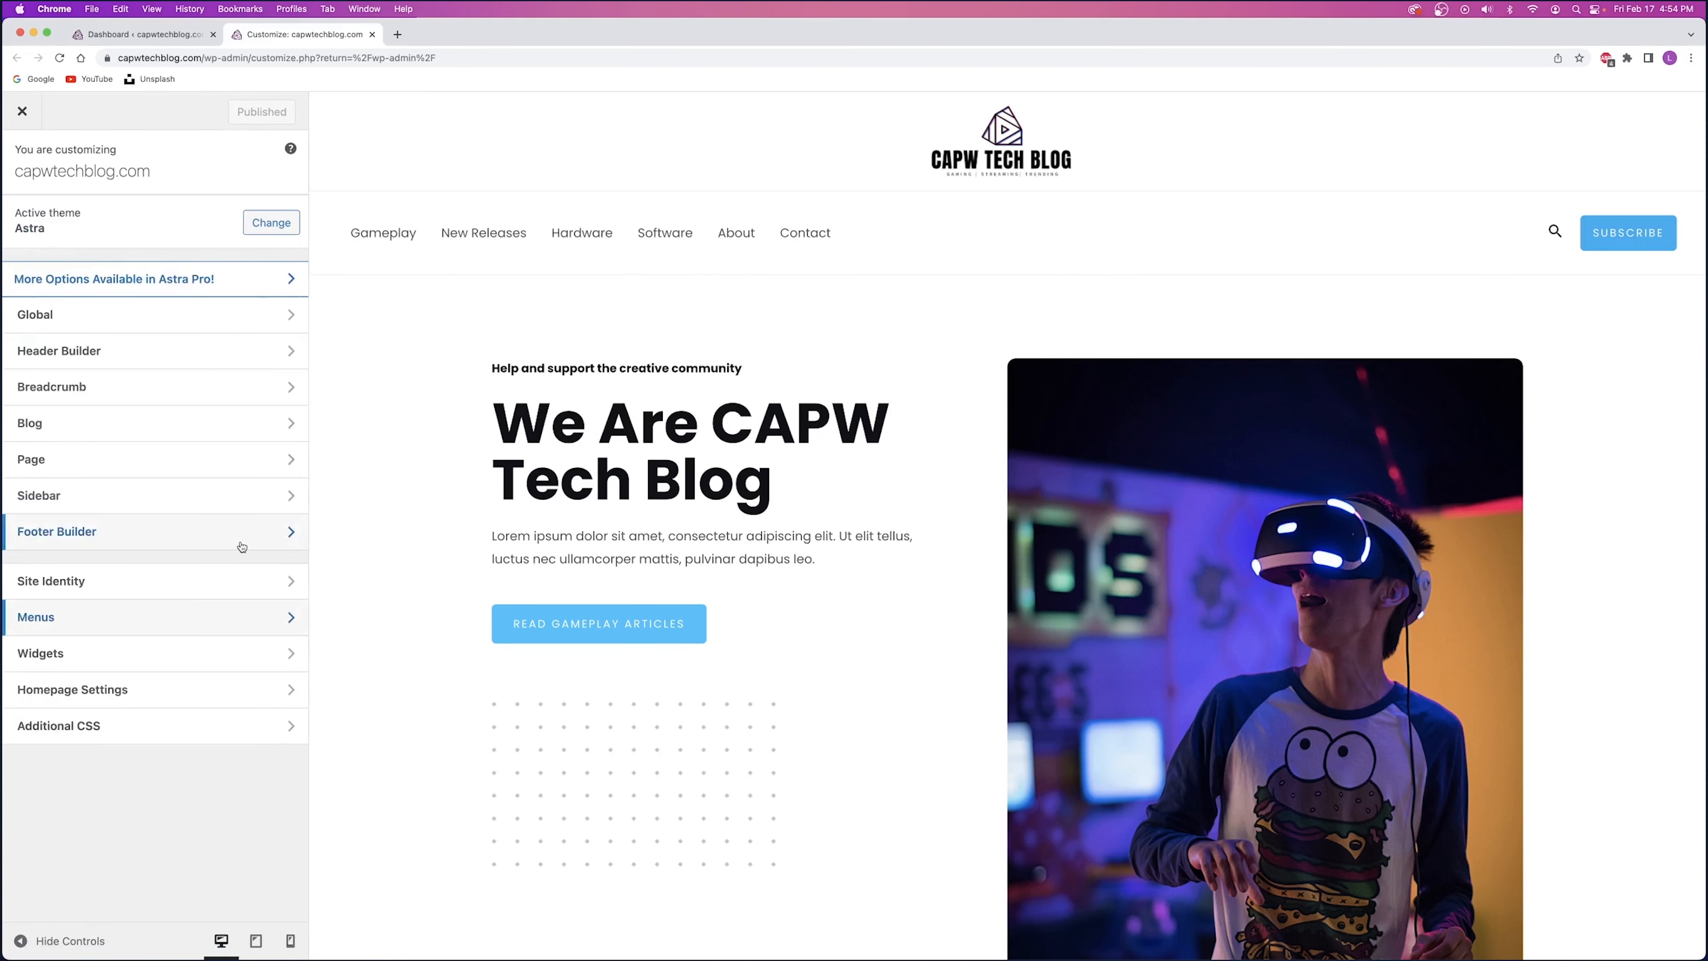
- Check the Gameplay and New Releases category pages in the preview, then return to the homepage and look through it
left_click(384, 233)
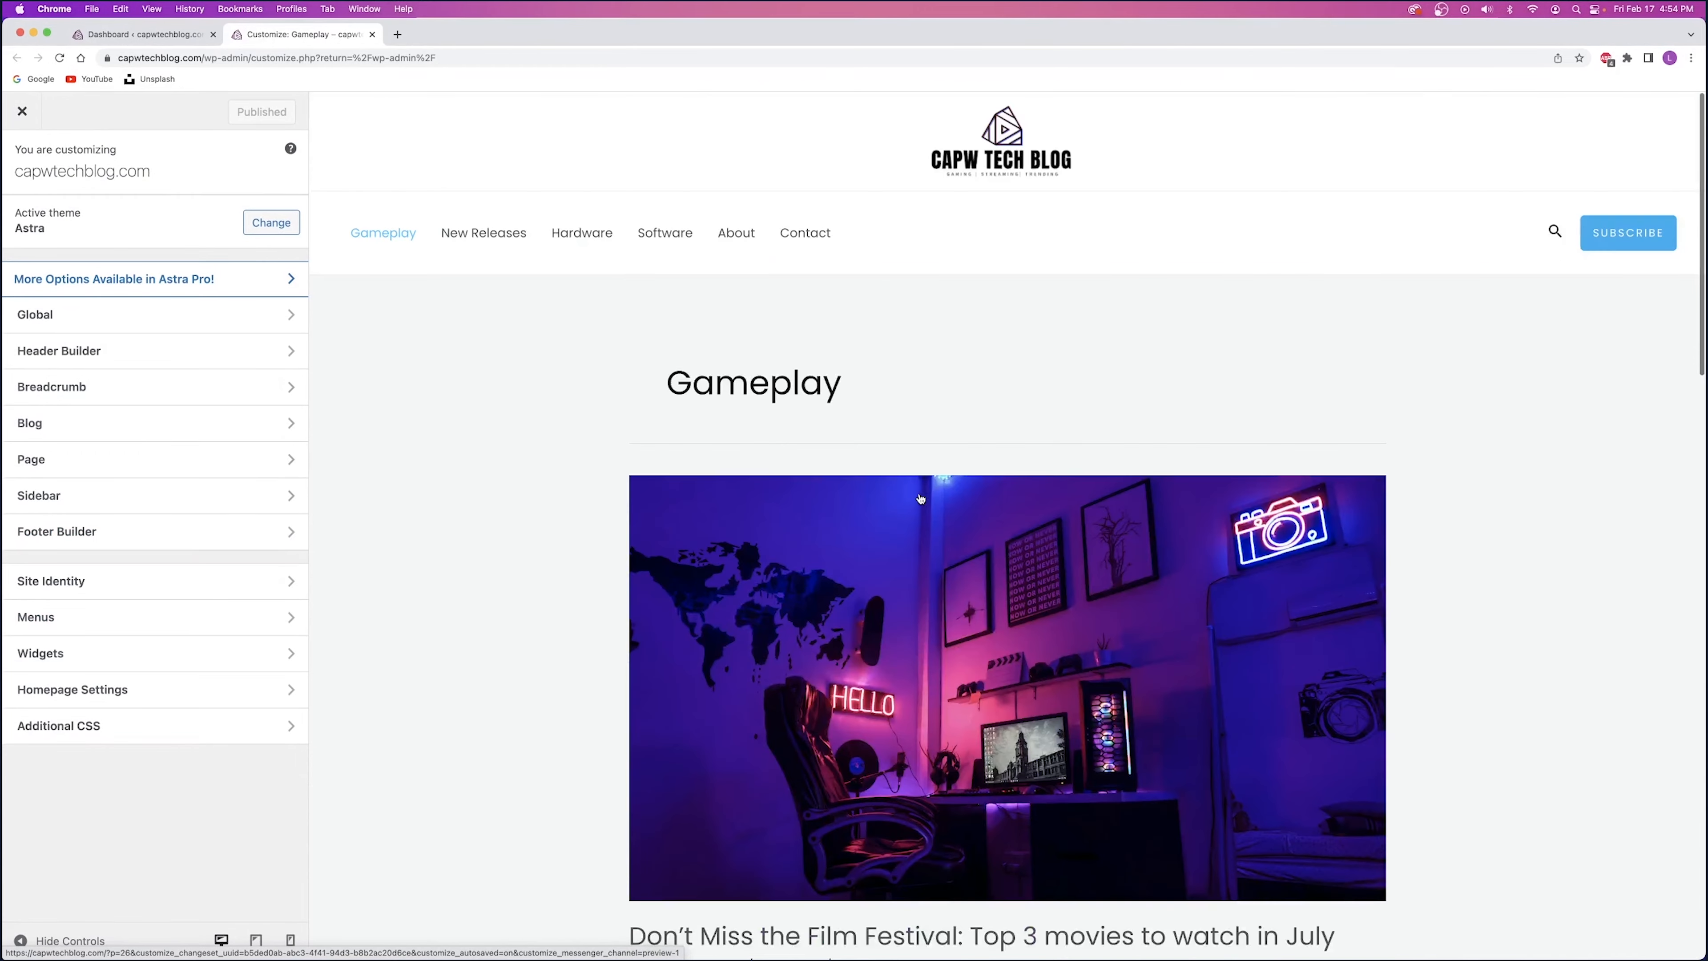
left_click(700, 560)
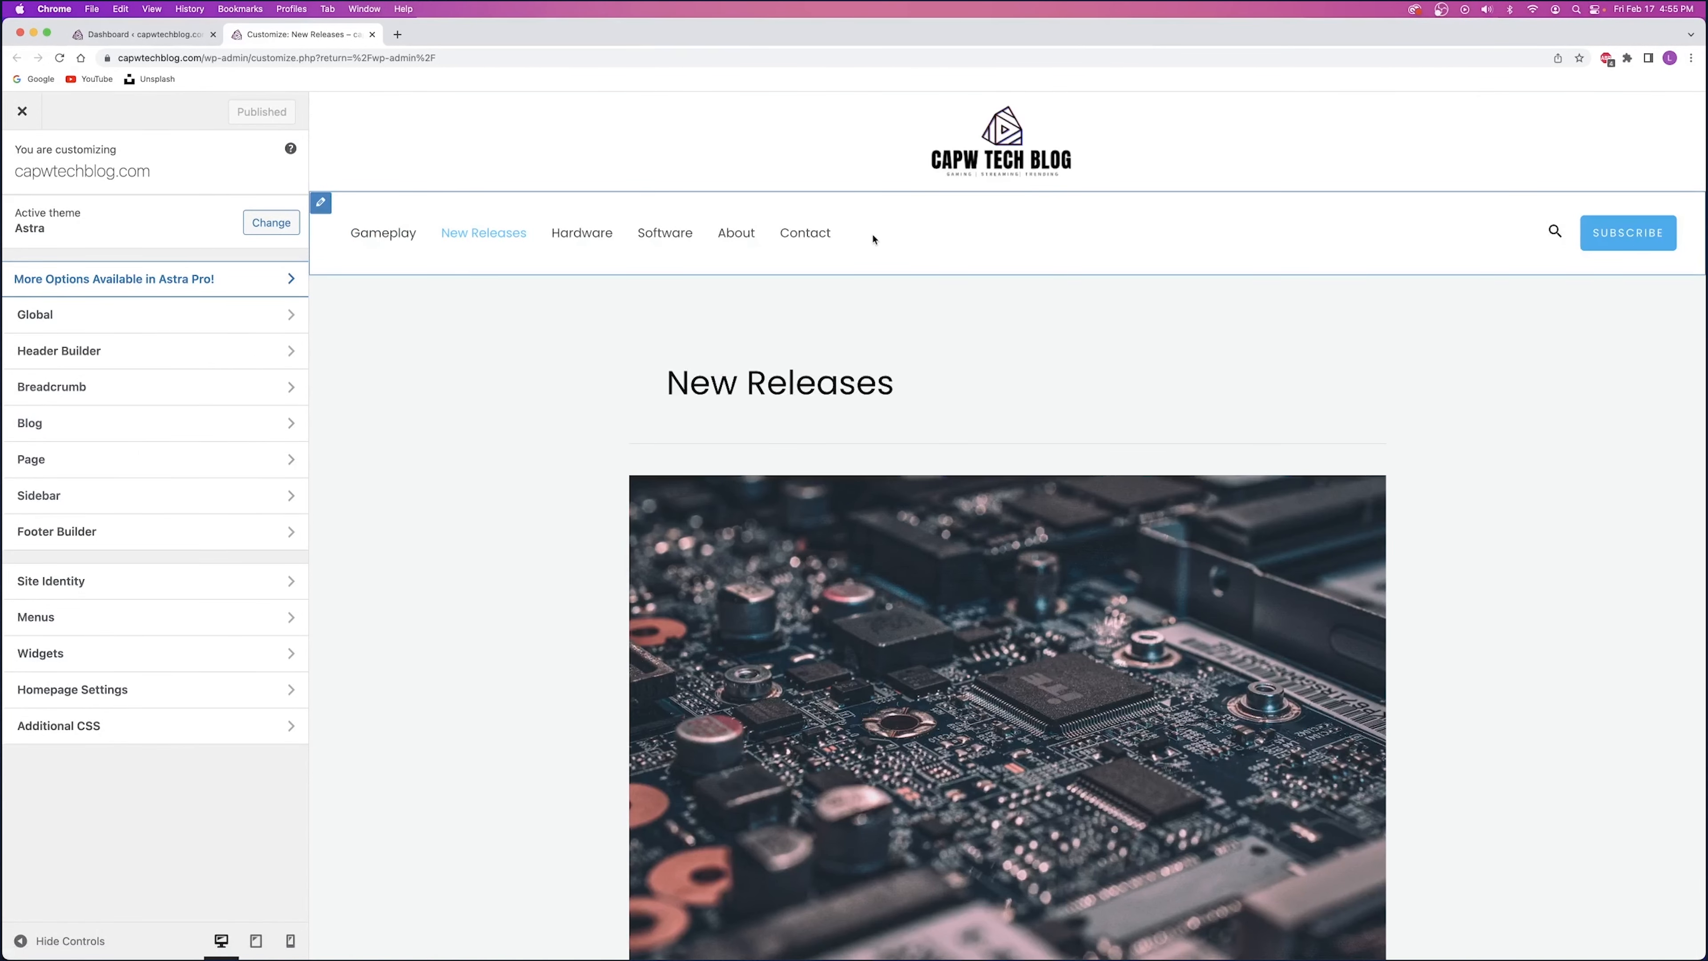
left_click(1002, 160)
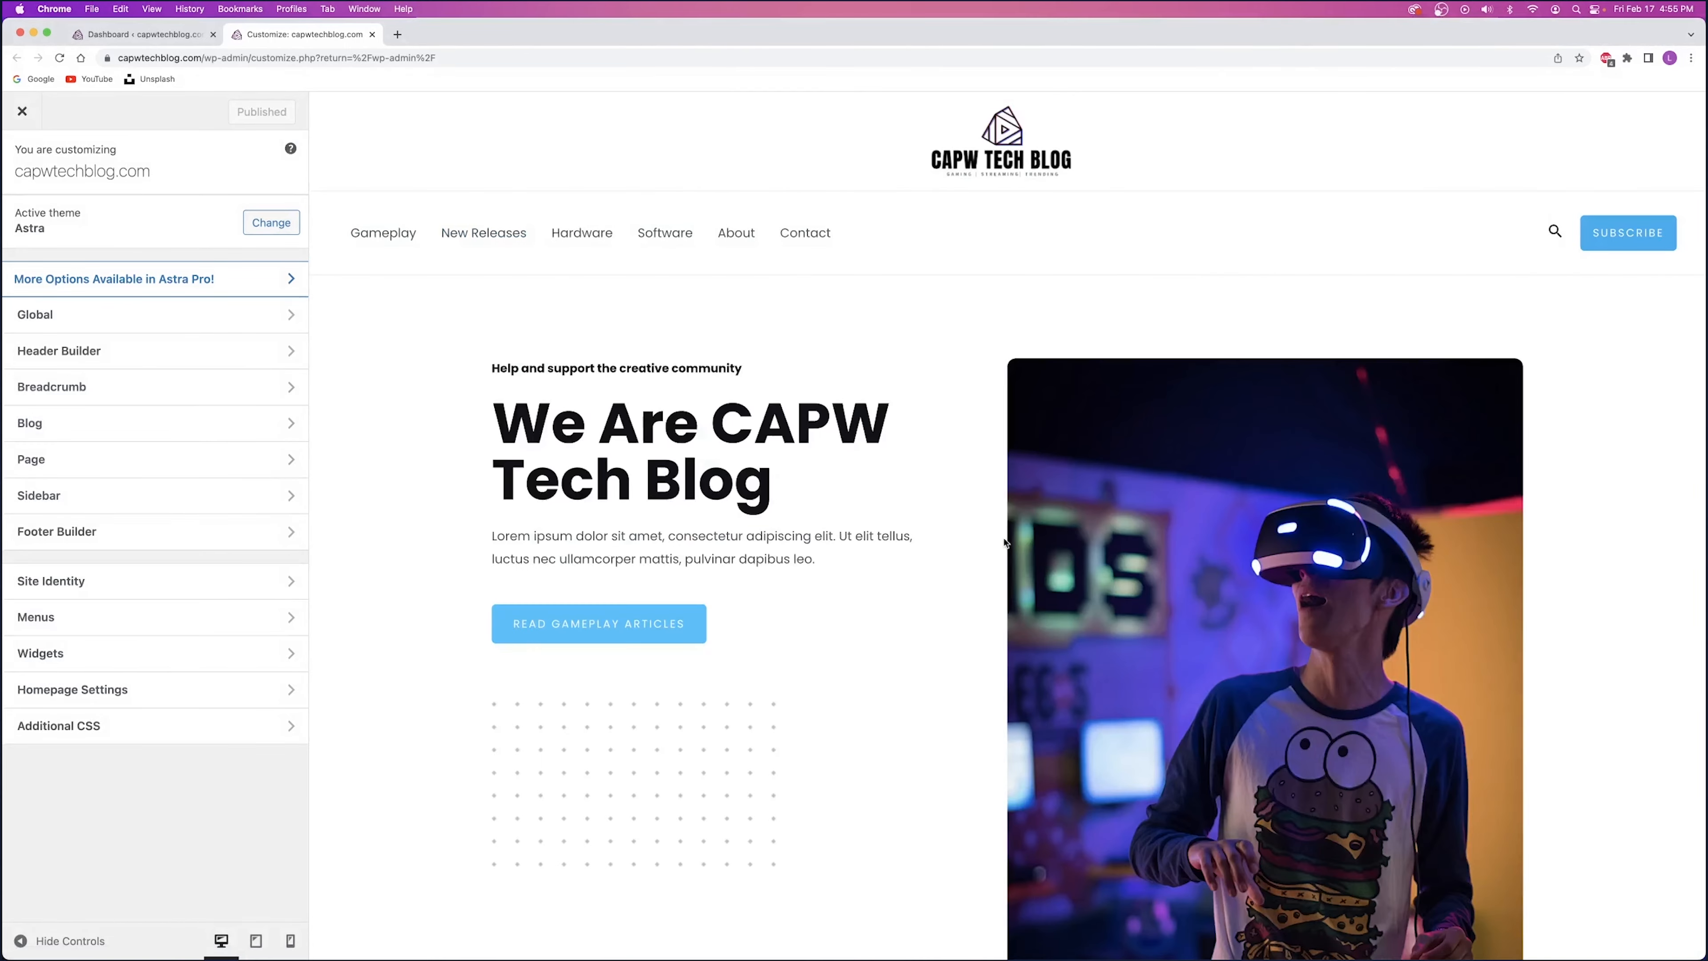
scroll(933, 461, "down", 20)
scroll(935, 453, "up", 20)
scroll(929, 437, "down", 20)
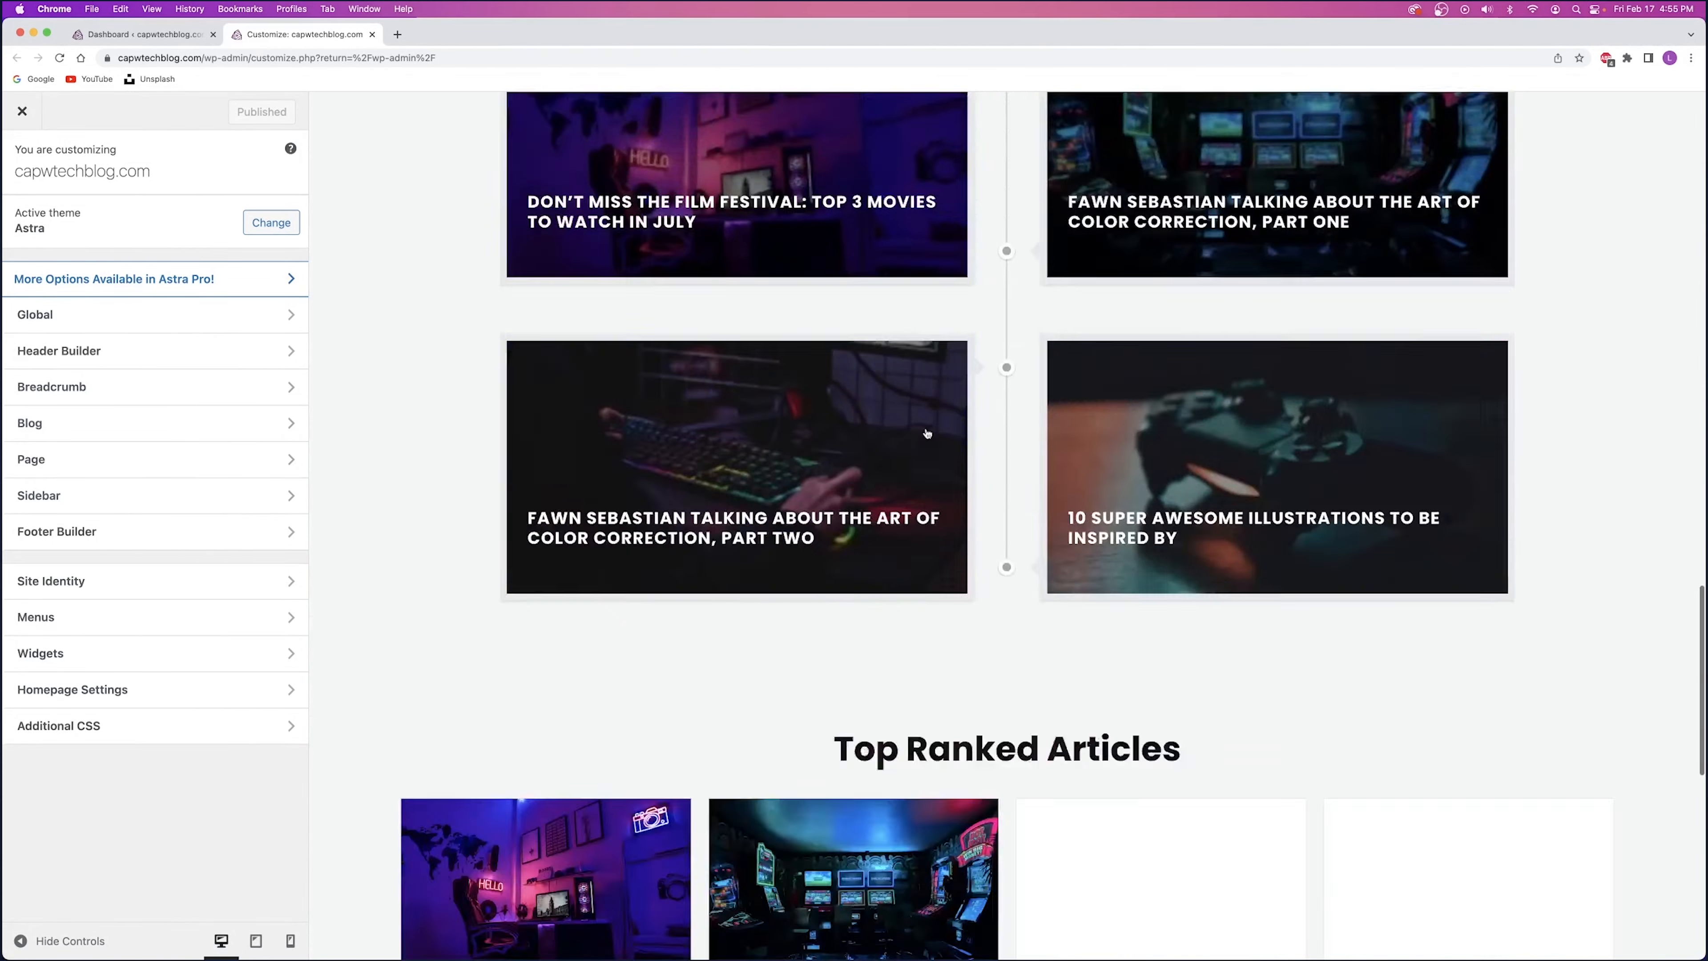
scroll(928, 434, "up", 20)
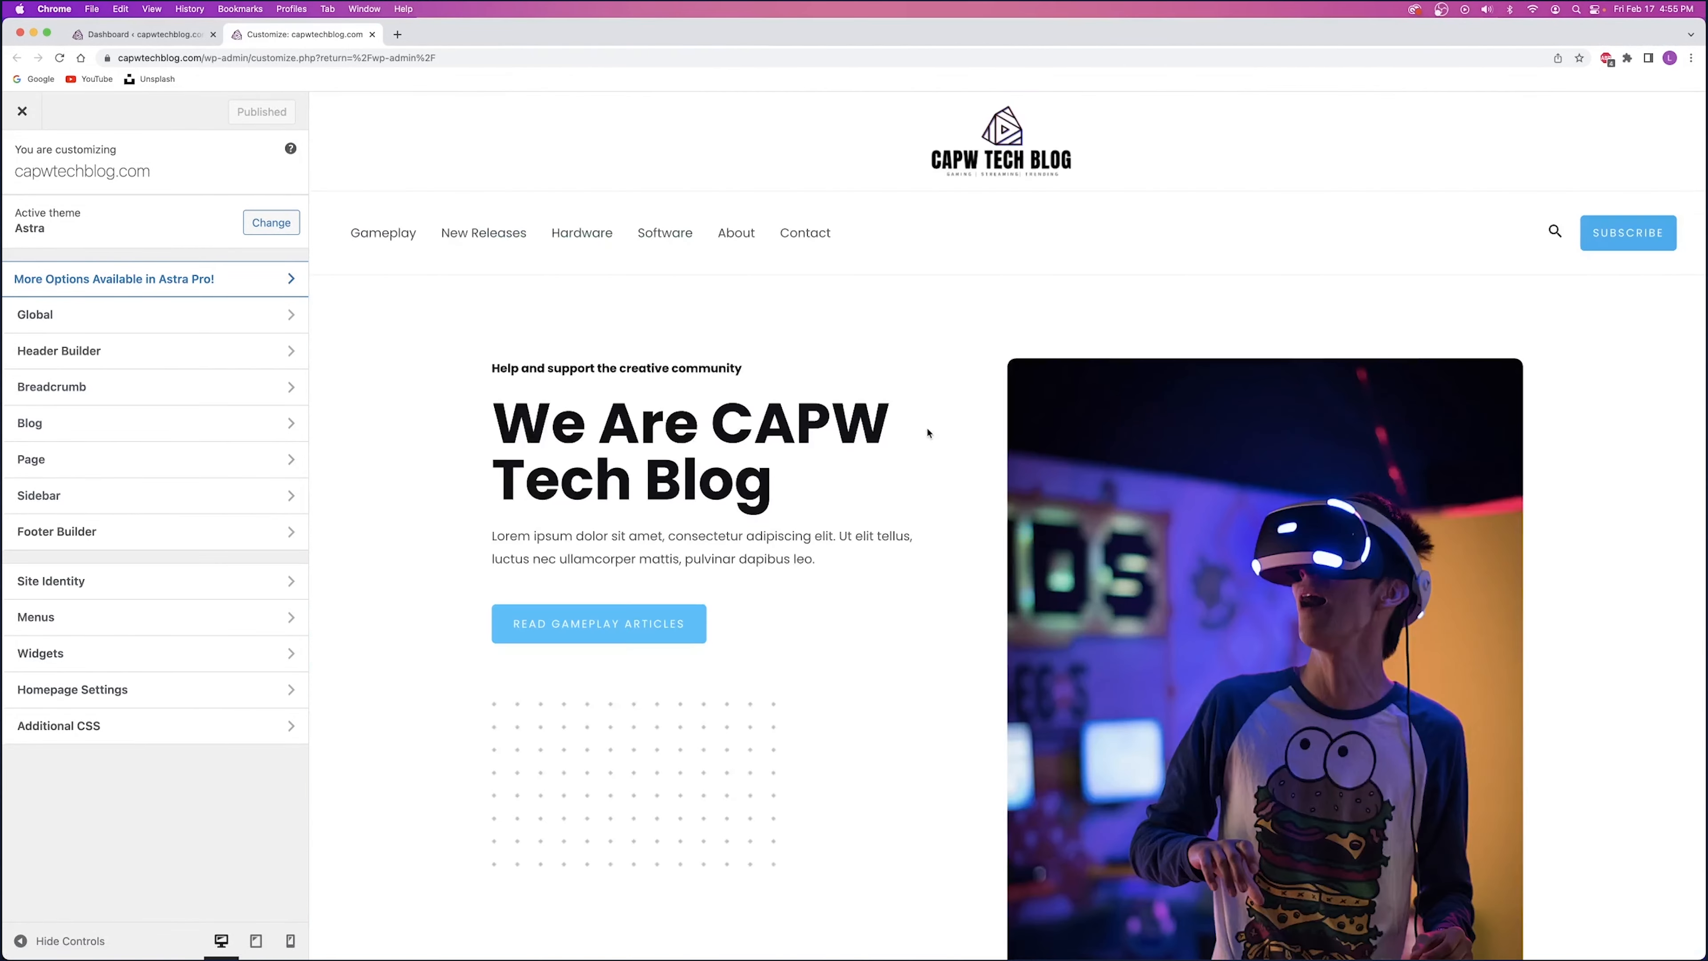
- Test the header's Subscribe button and change its text to Contact Us
left_click(1632, 242)
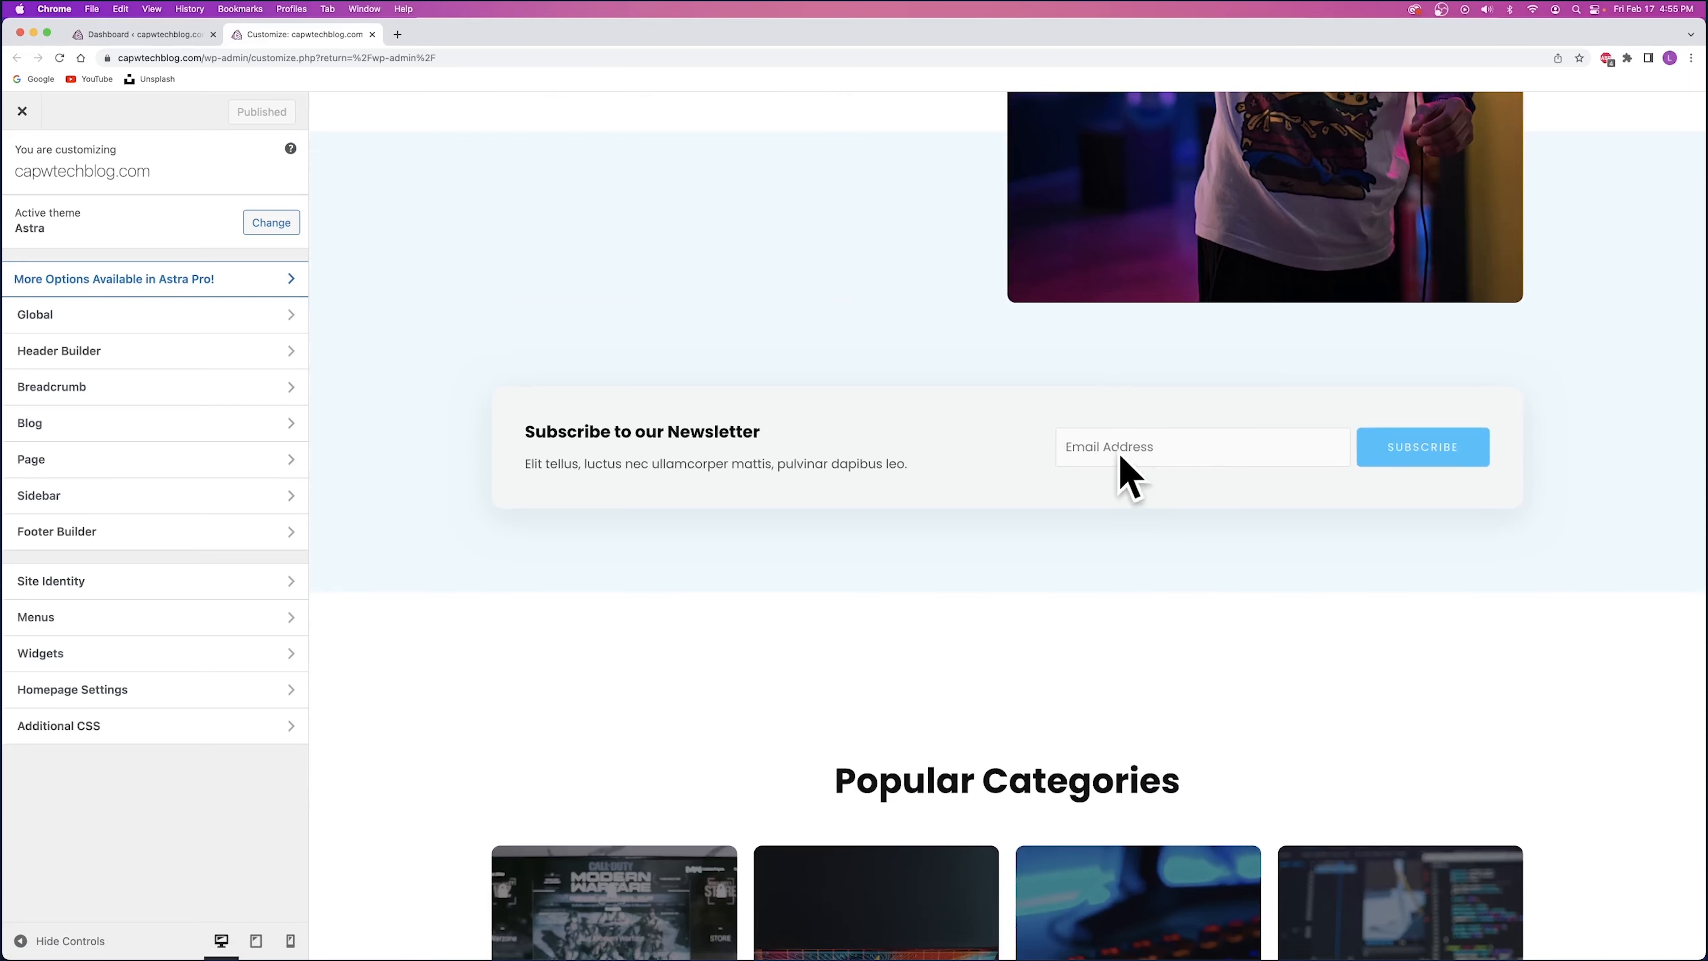
scroll(1126, 545, "up", 10)
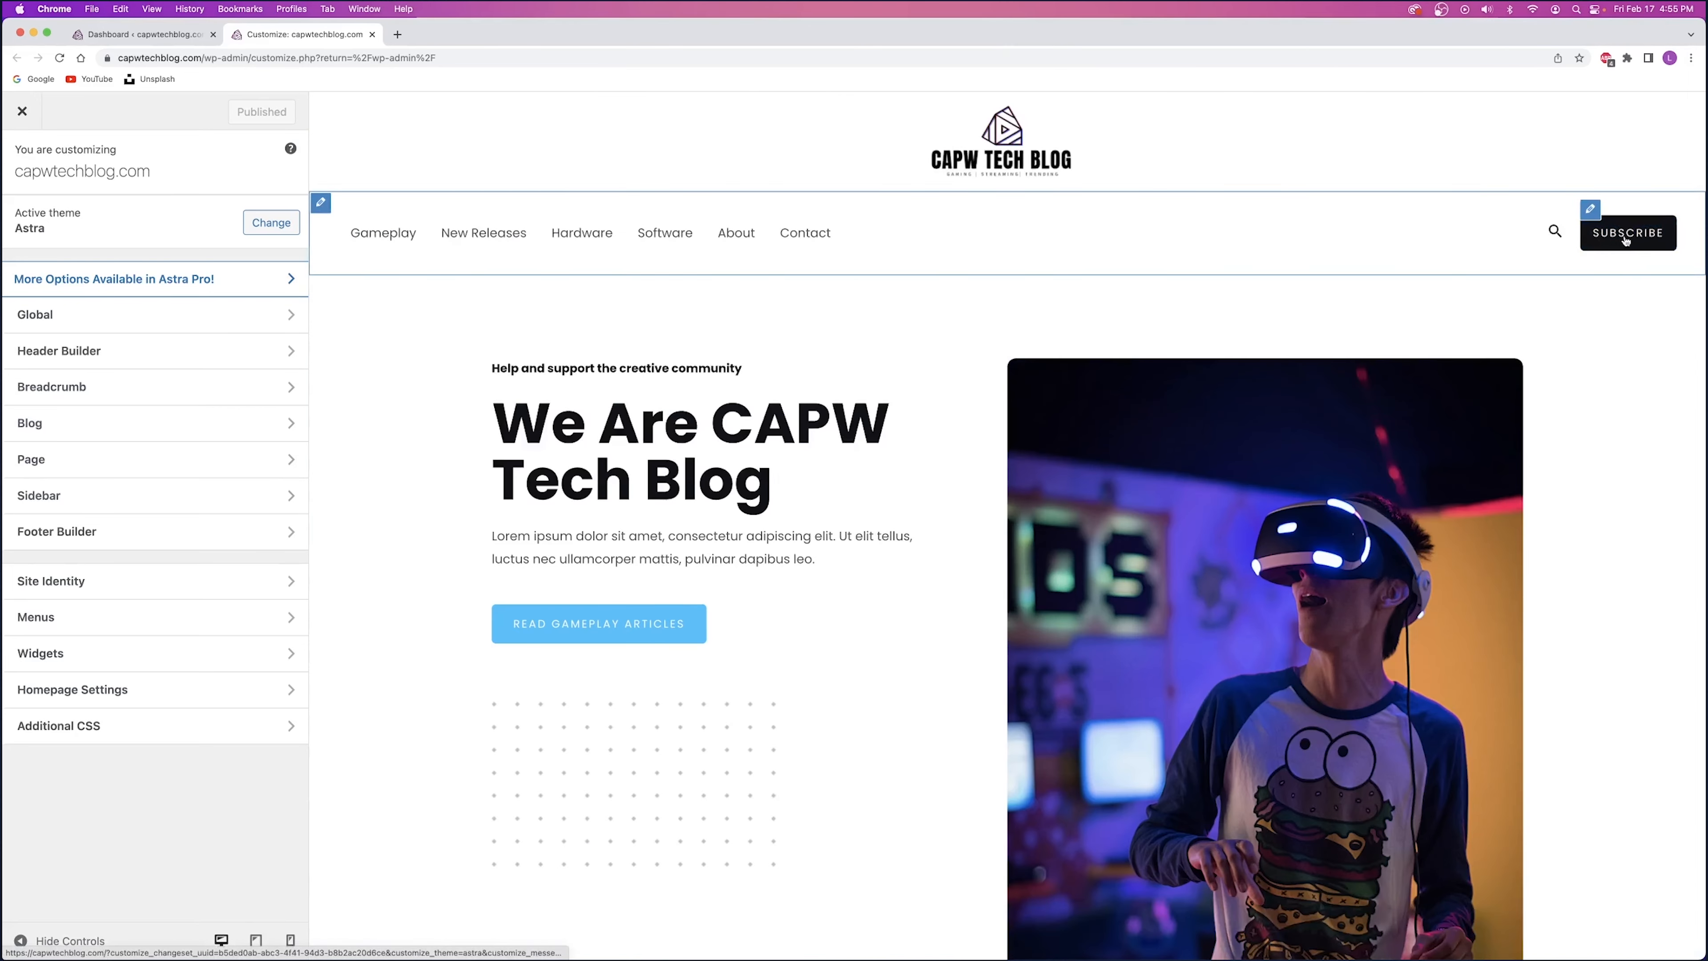
left_click(1591, 213)
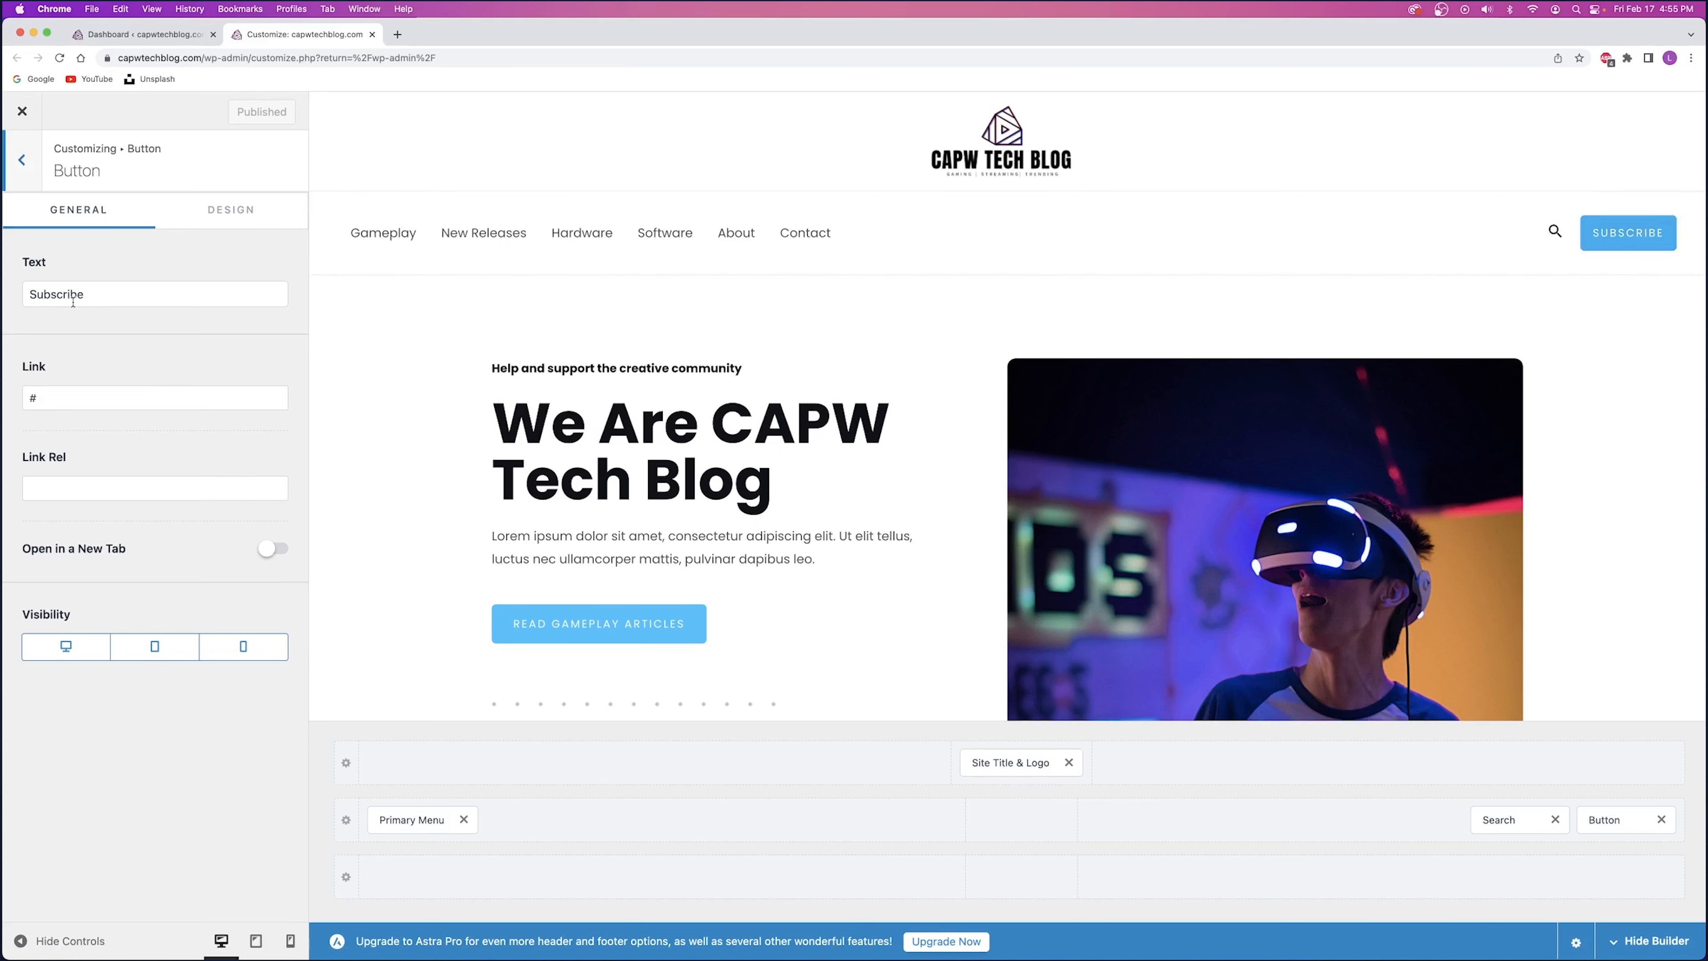
double_click(53, 293)
type("Contact Us")
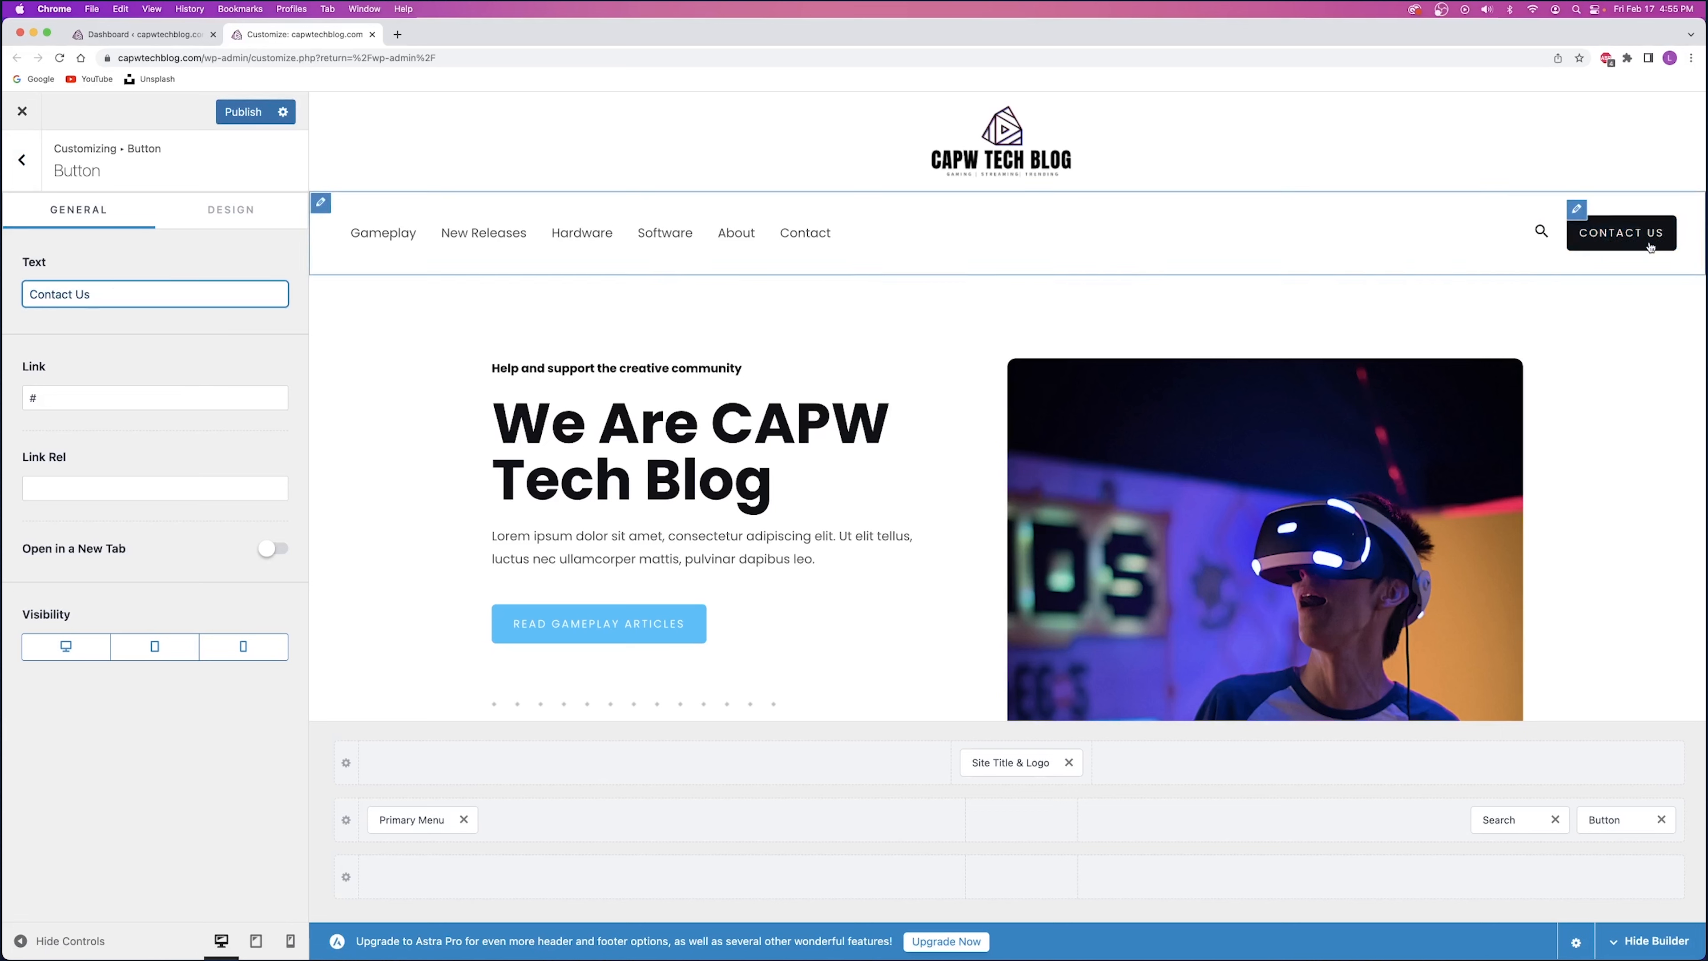
- Open the live site in a new browser tab and copy the Contact page's web address for the header button's link
left_click(89, 388)
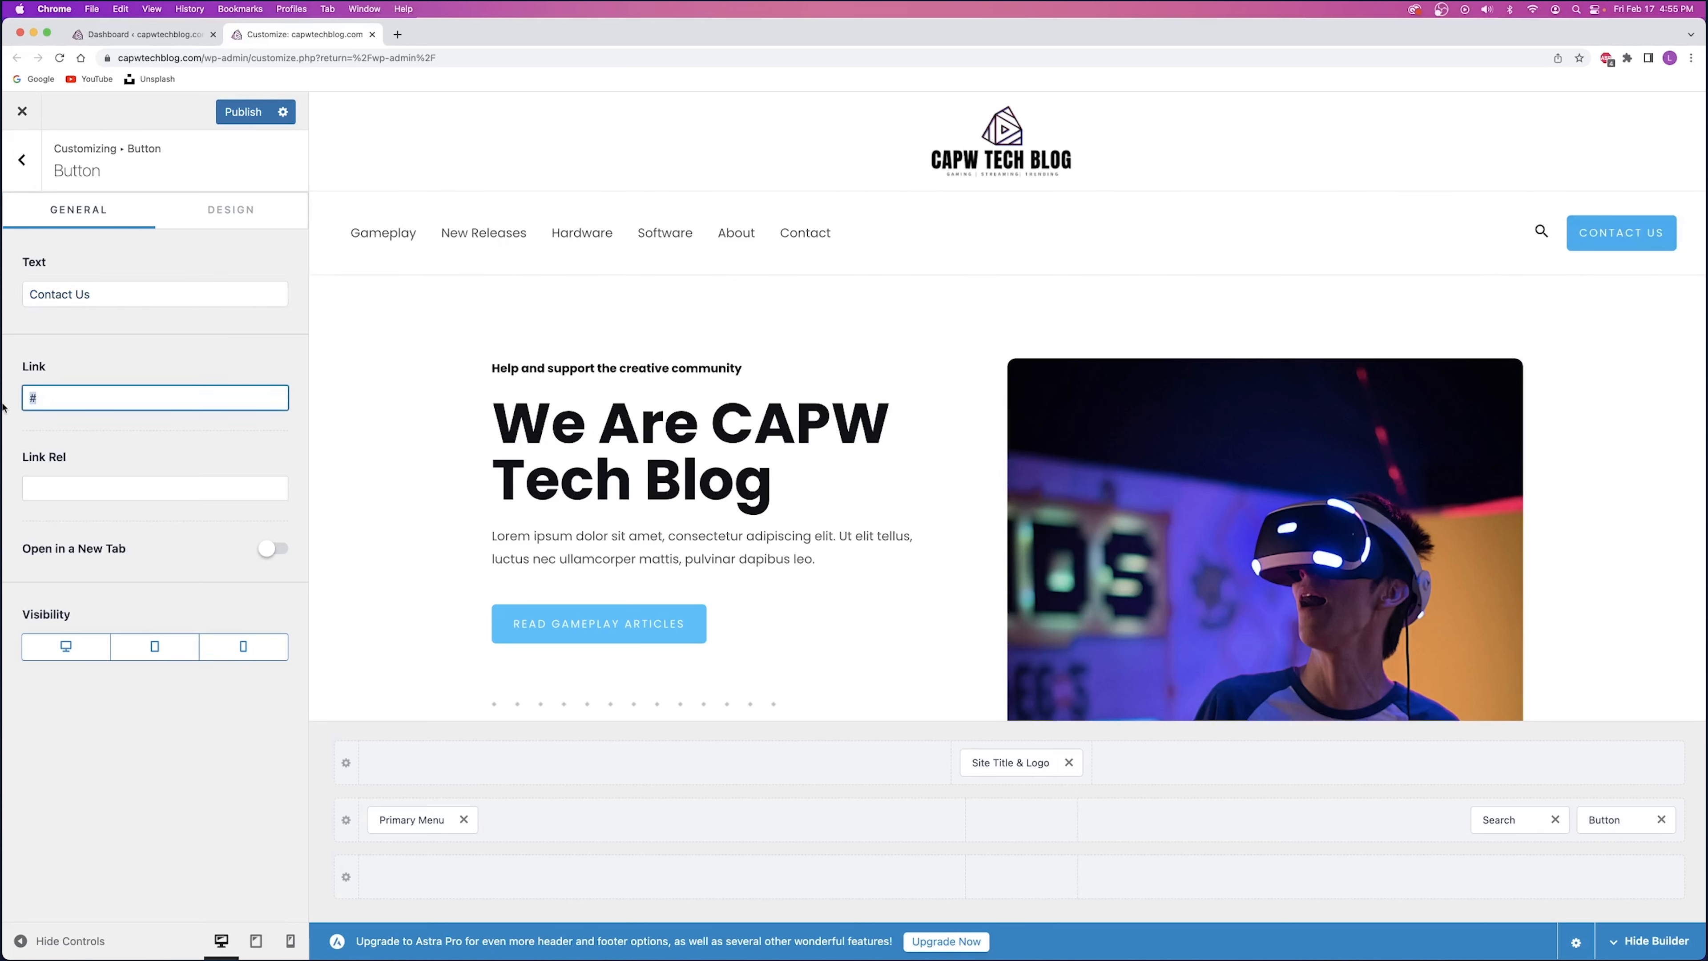
left_click(106, 34)
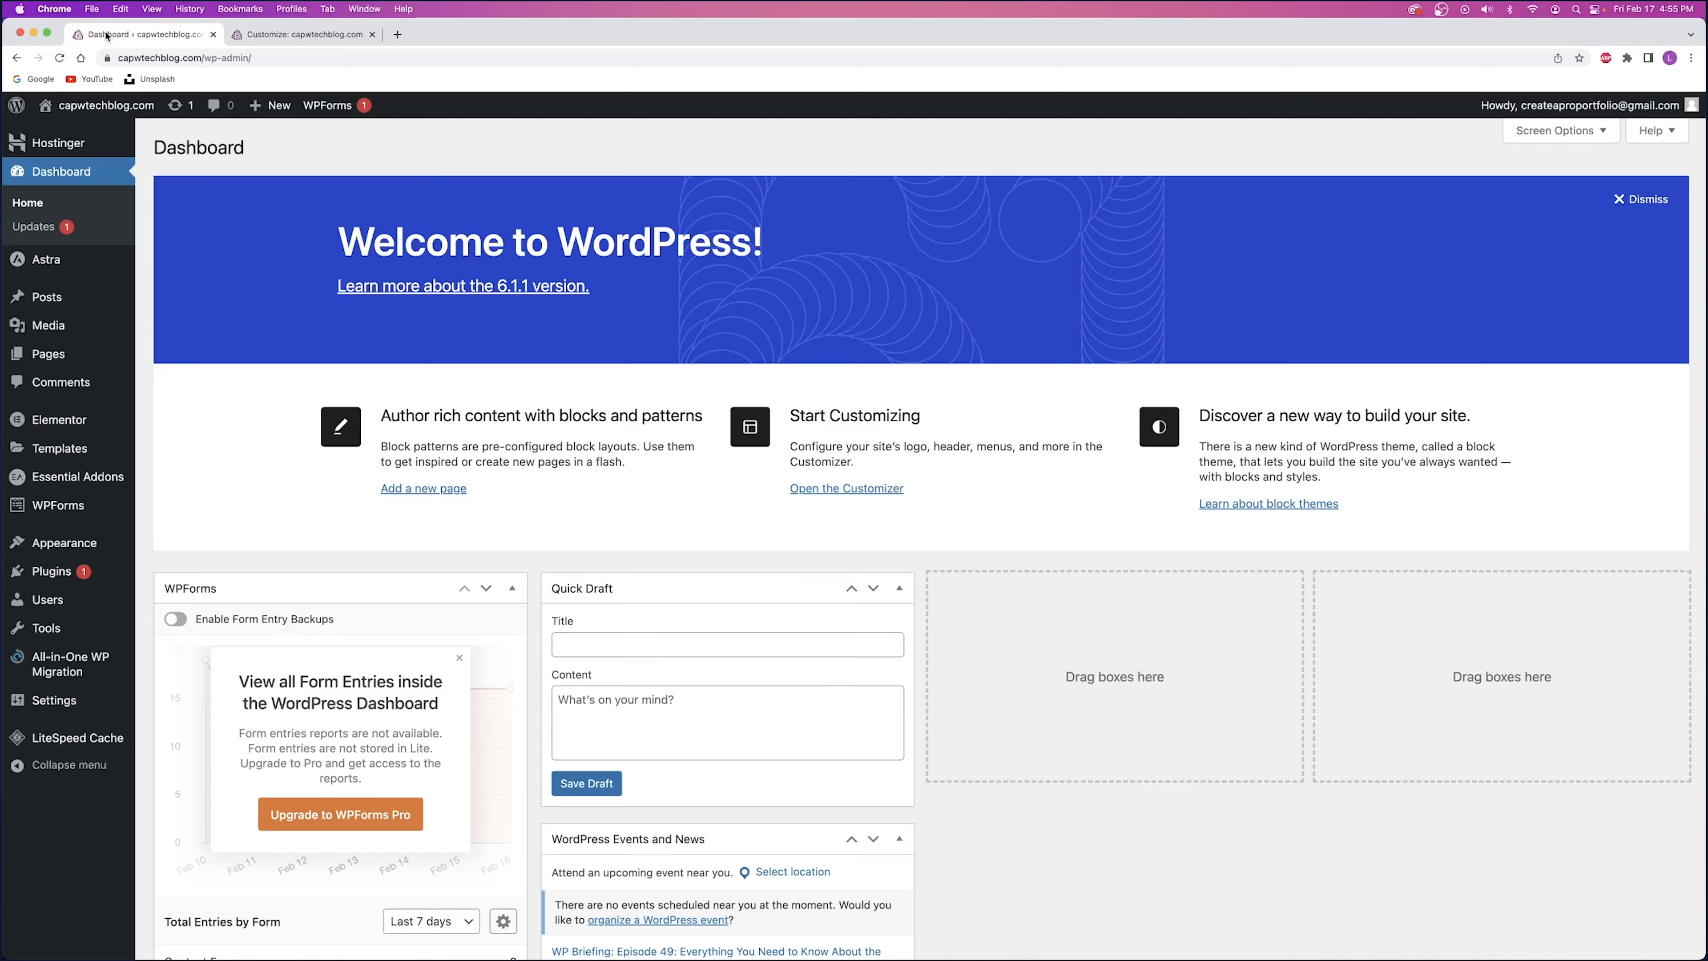
left_click(154, 106)
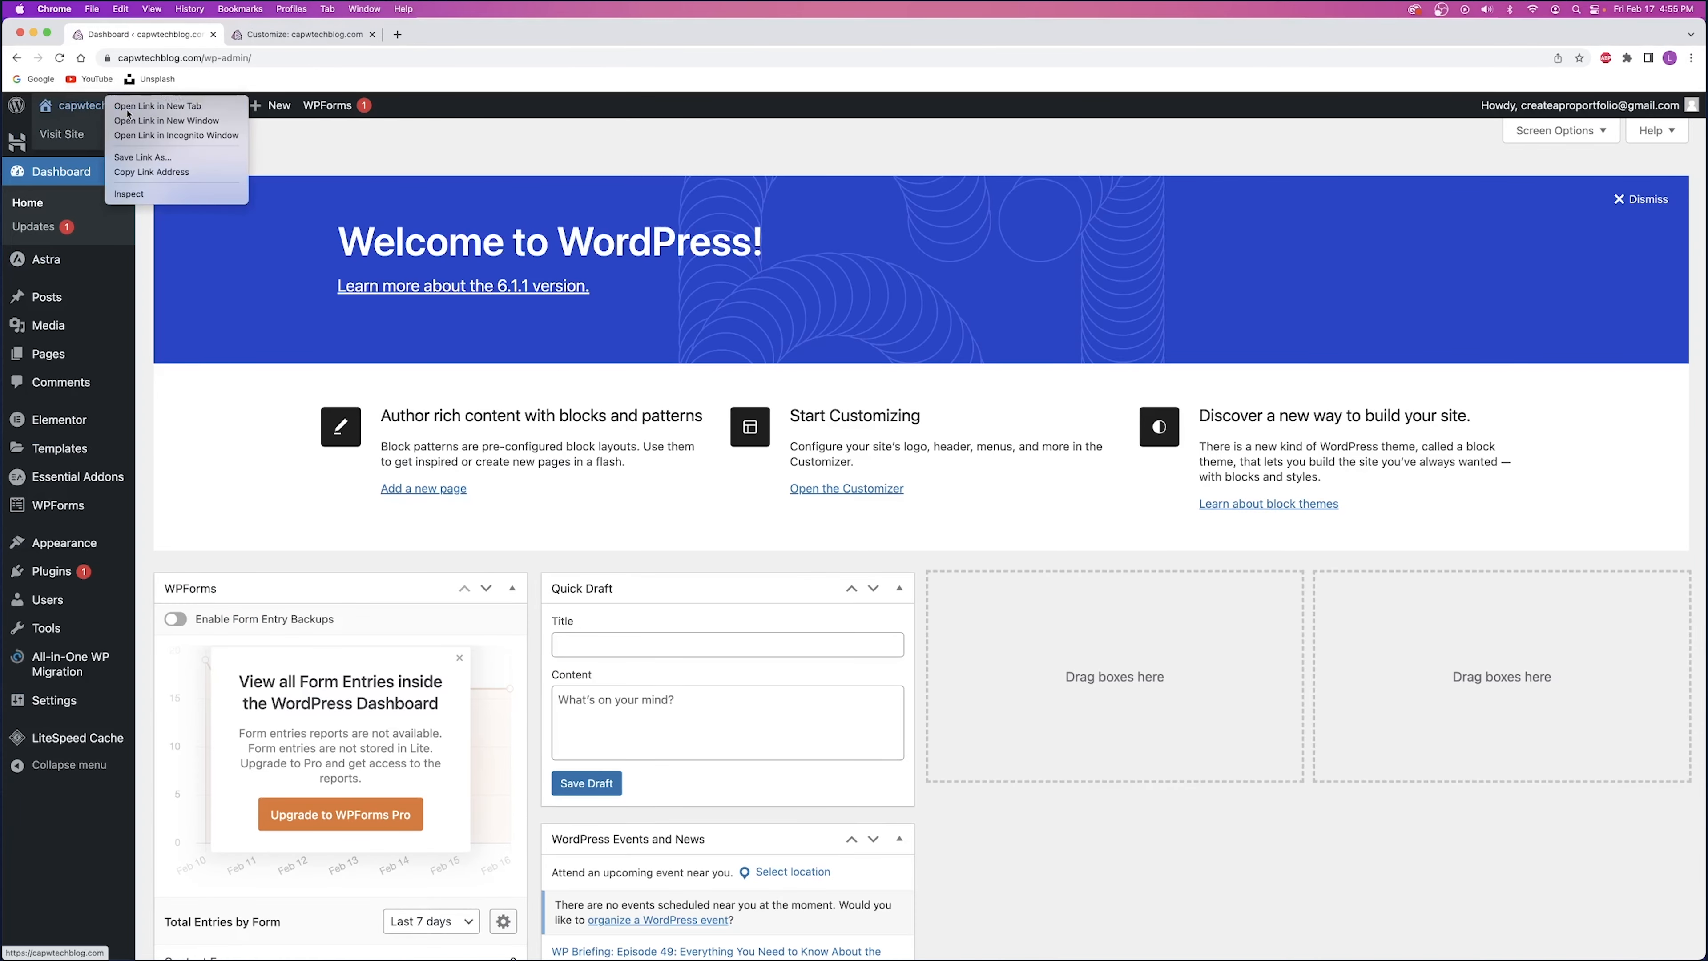
left_click_drag(317, 41, 411, 41)
left_click(303, 34)
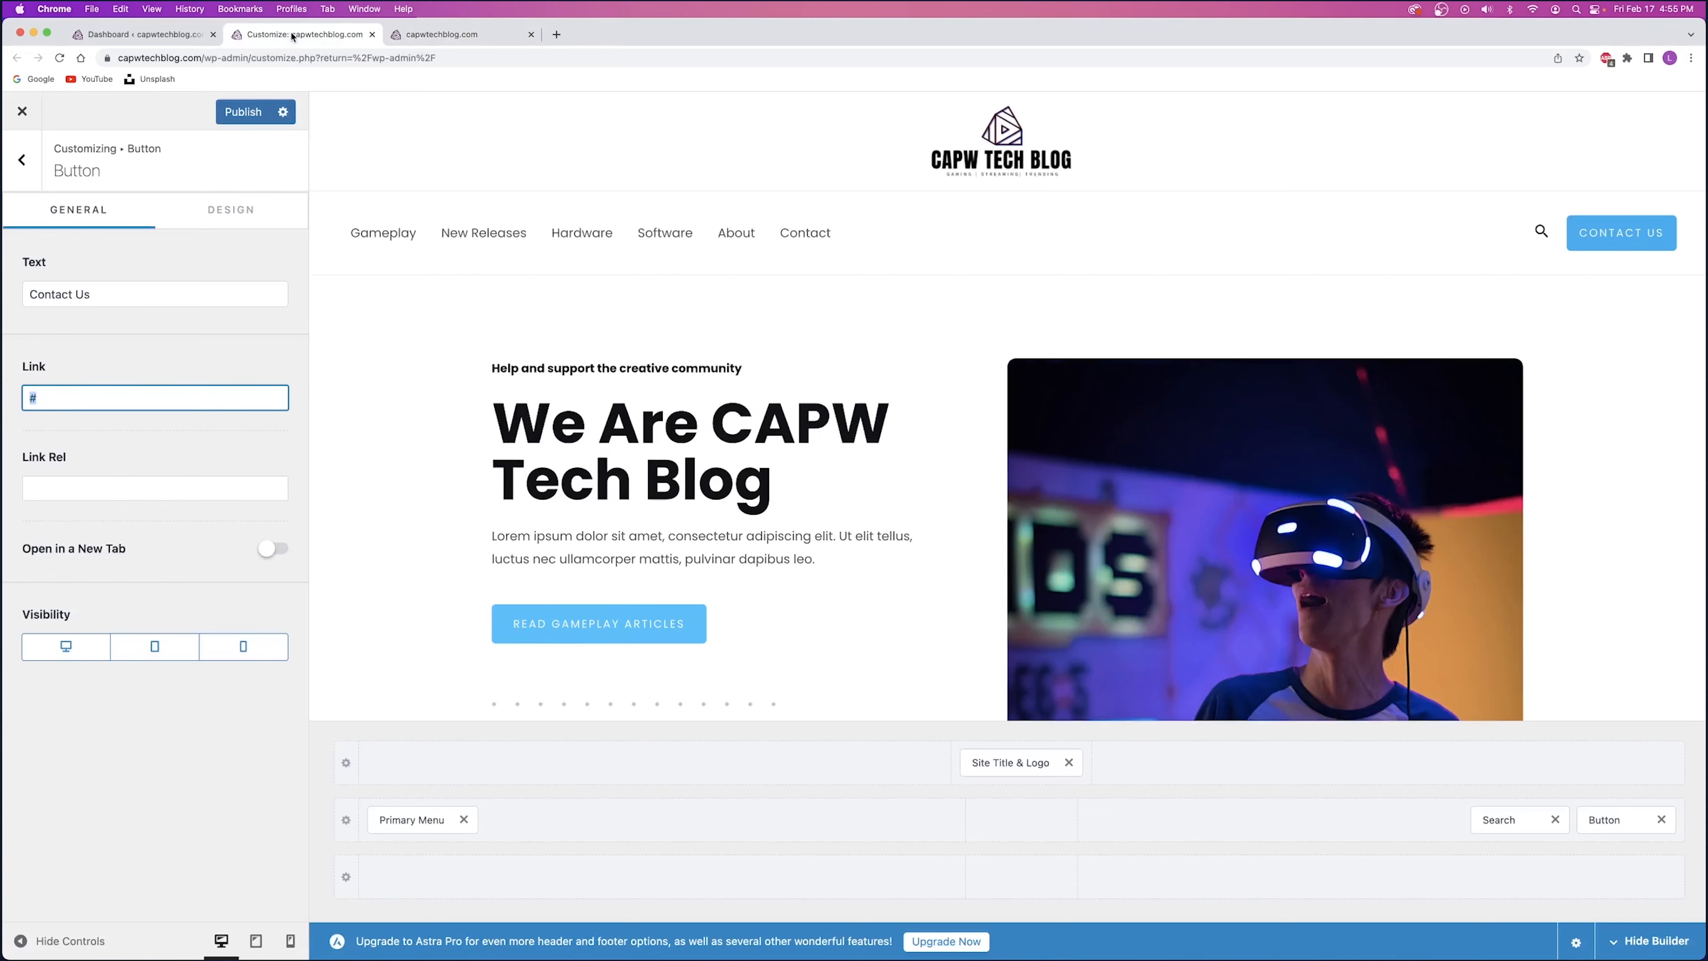
left_click(442, 34)
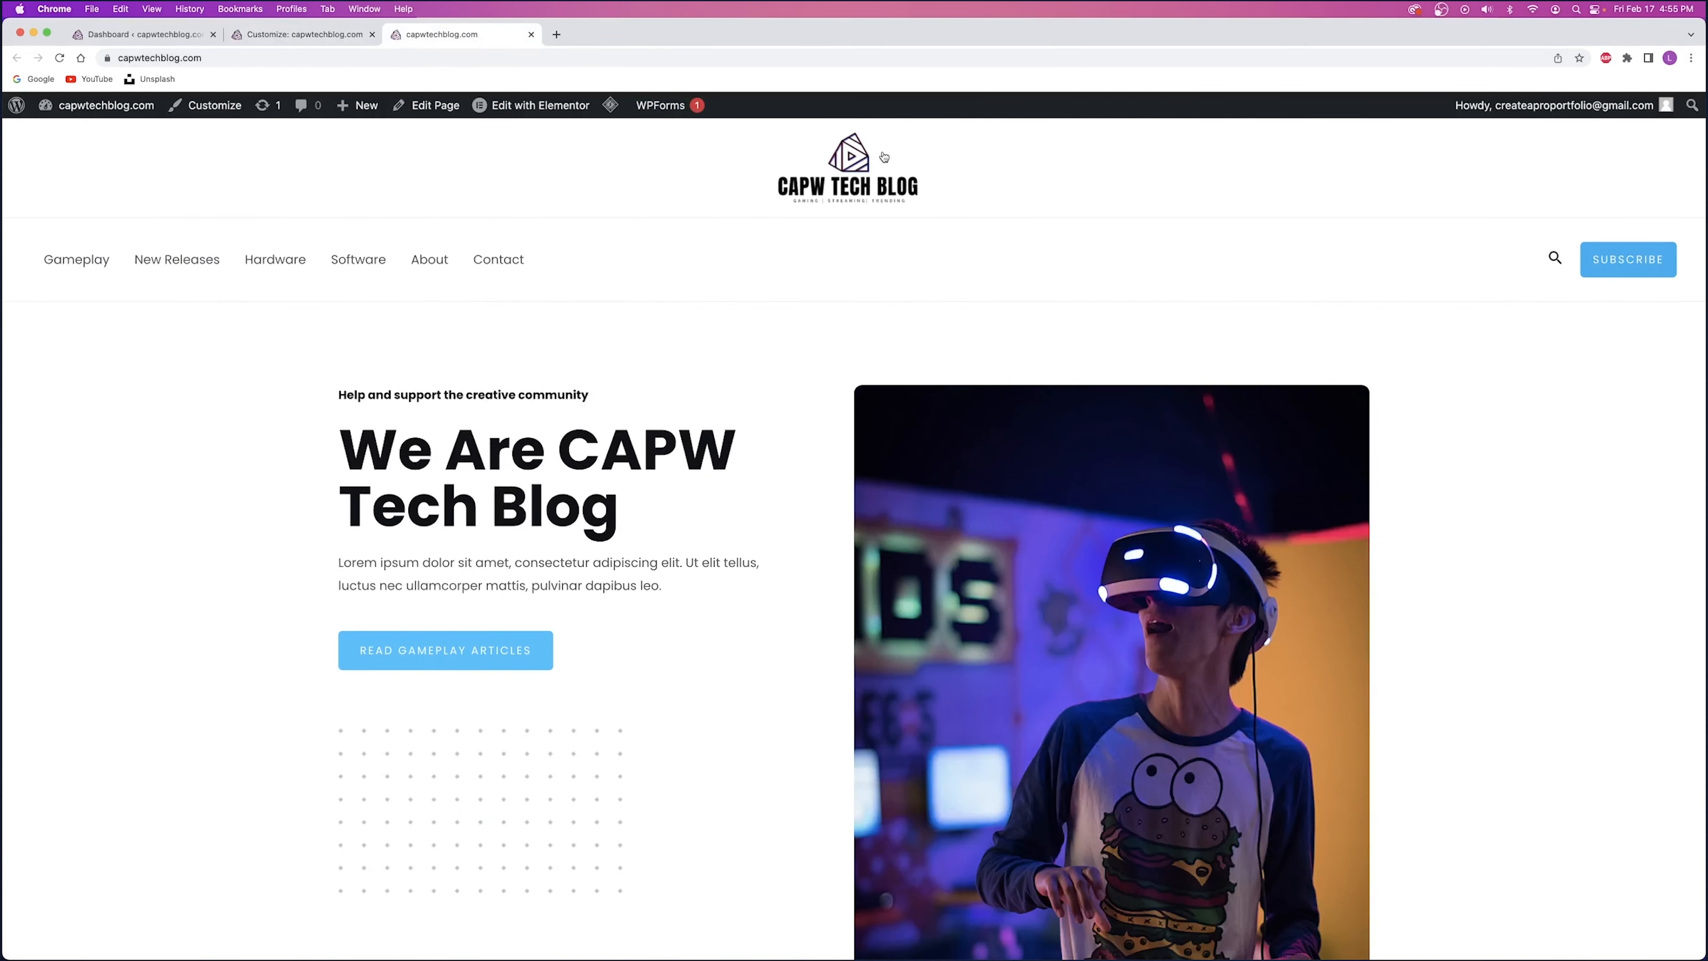
left_click(506, 262)
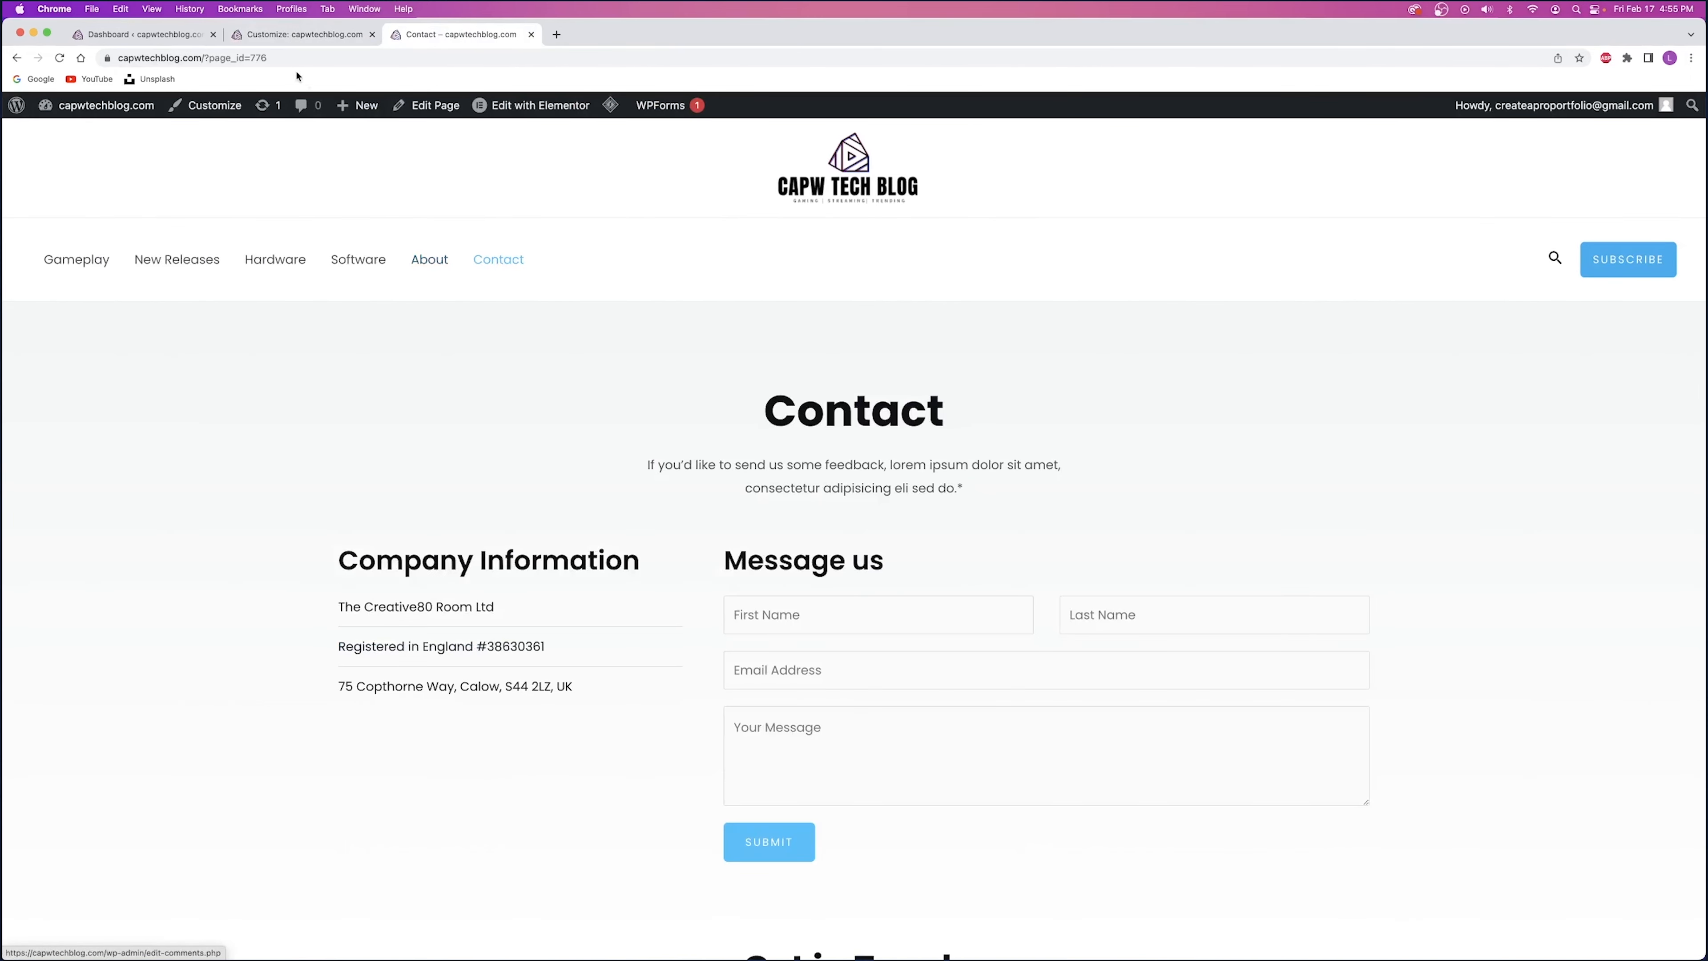
left_click(221, 67)
key("super+c")
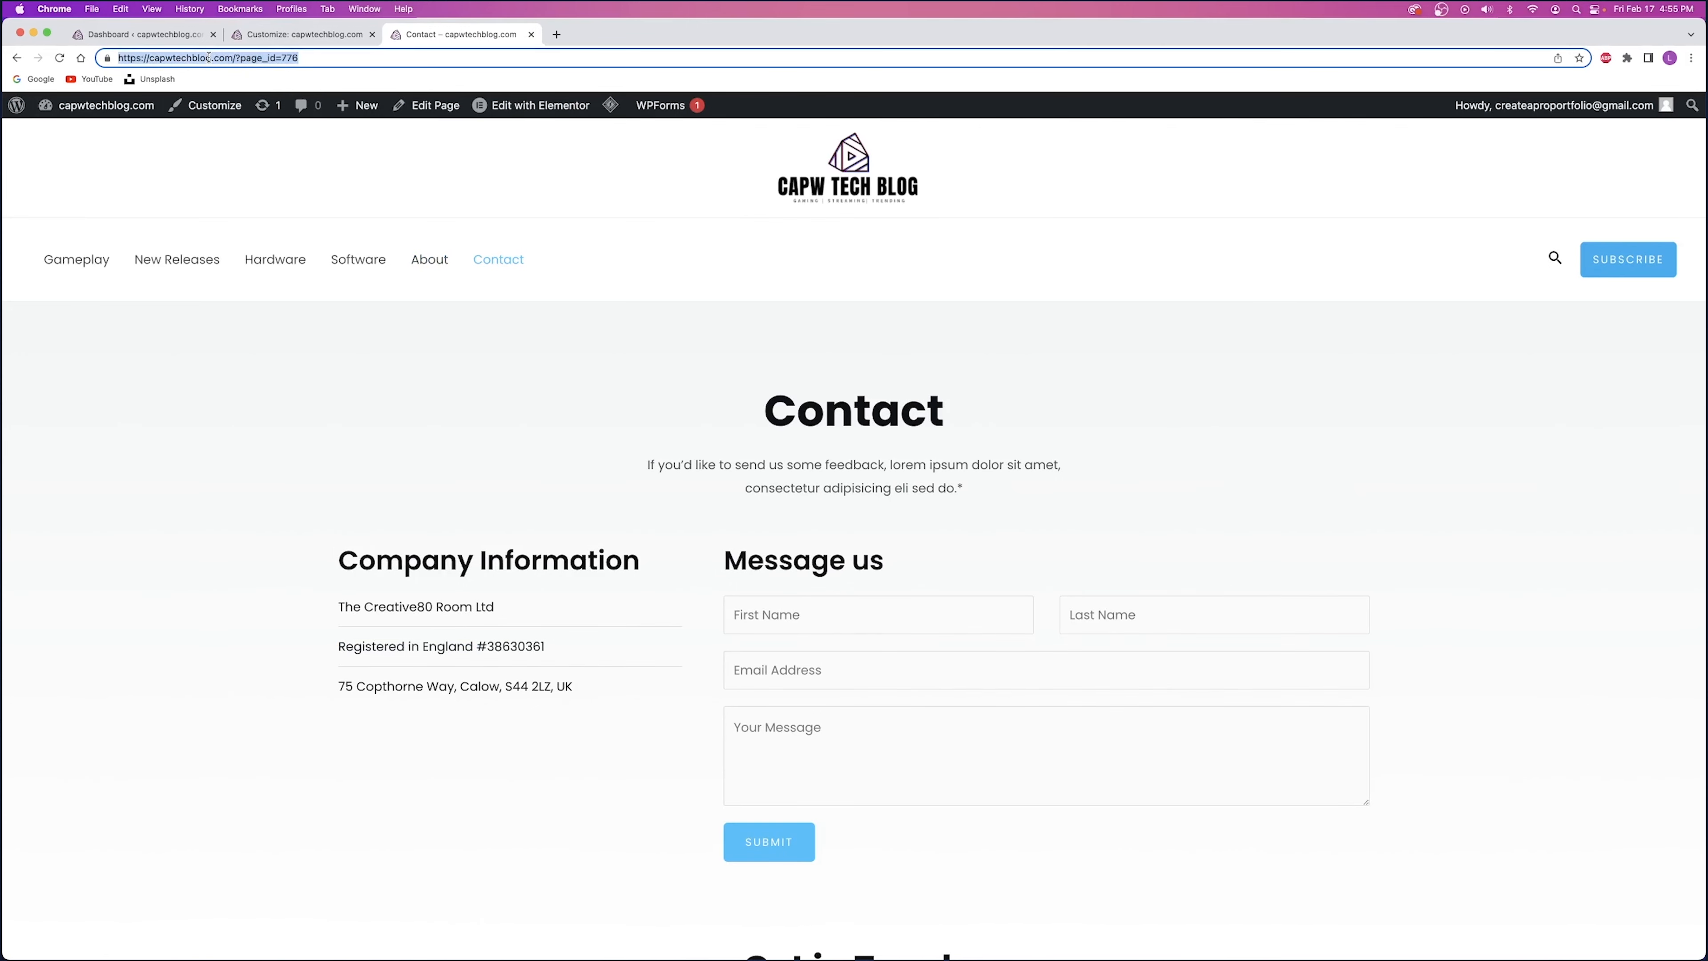
left_click(269, 34)
left_click(57, 396)
key("super+v")
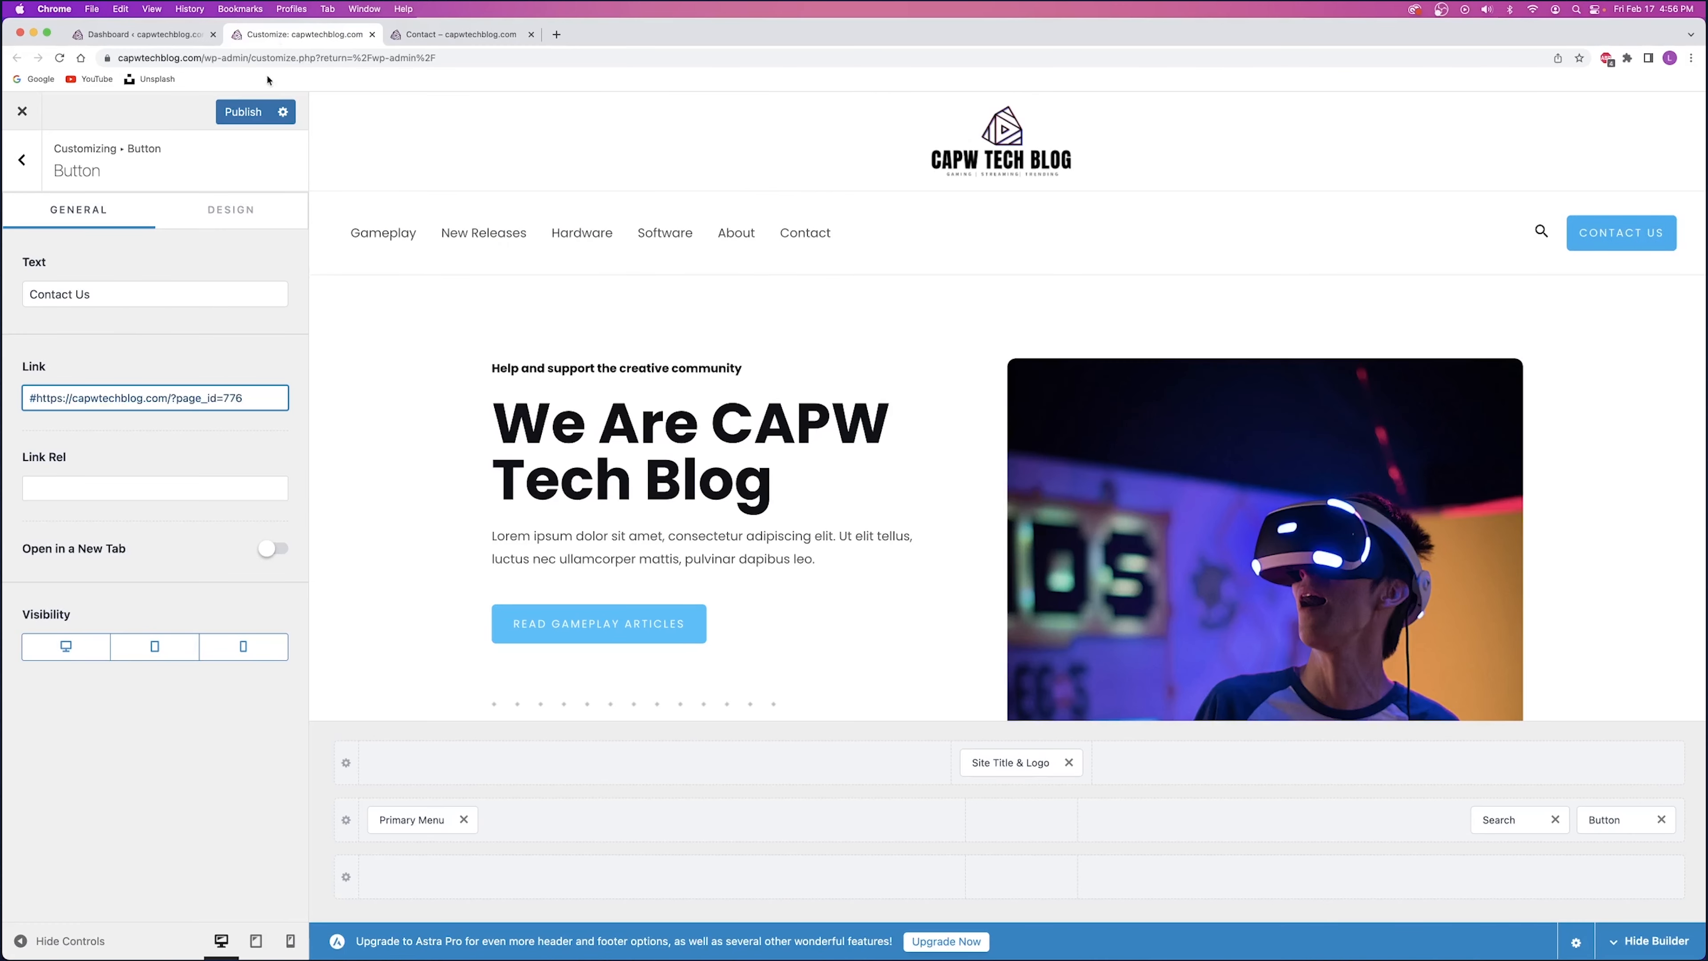
left_click(243, 111)
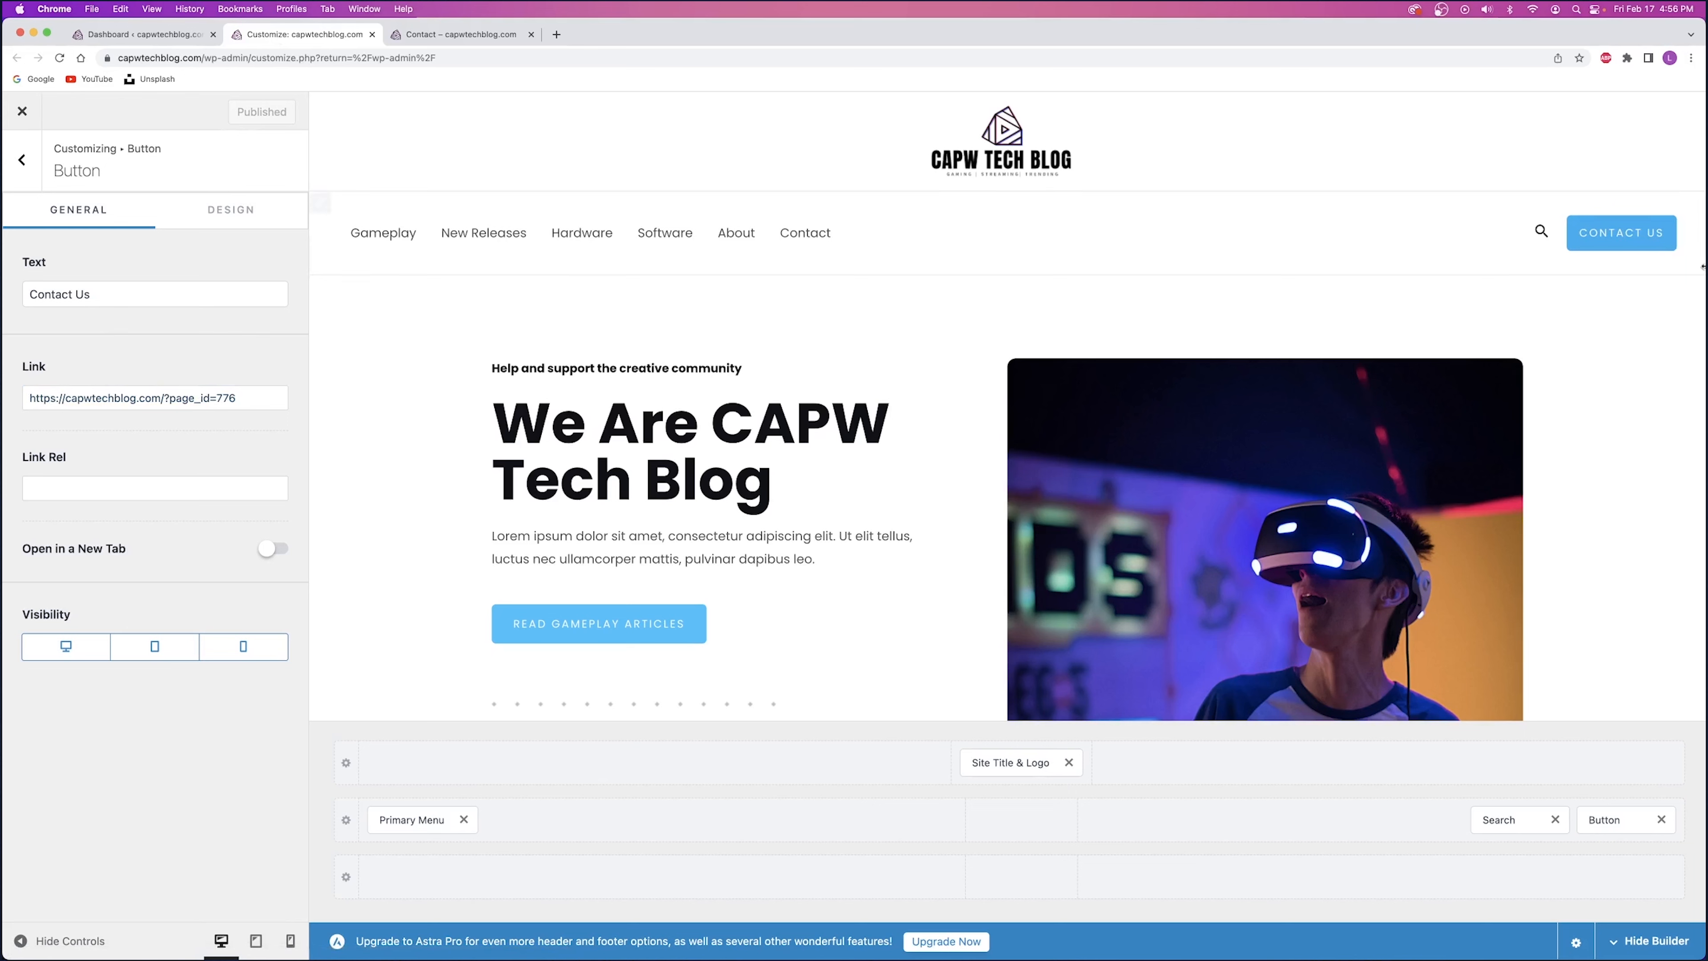
- Test the Contact Us button in the preview, look over the Contact page, and return to the main Customizer list and the homepage
left_click(1626, 235)
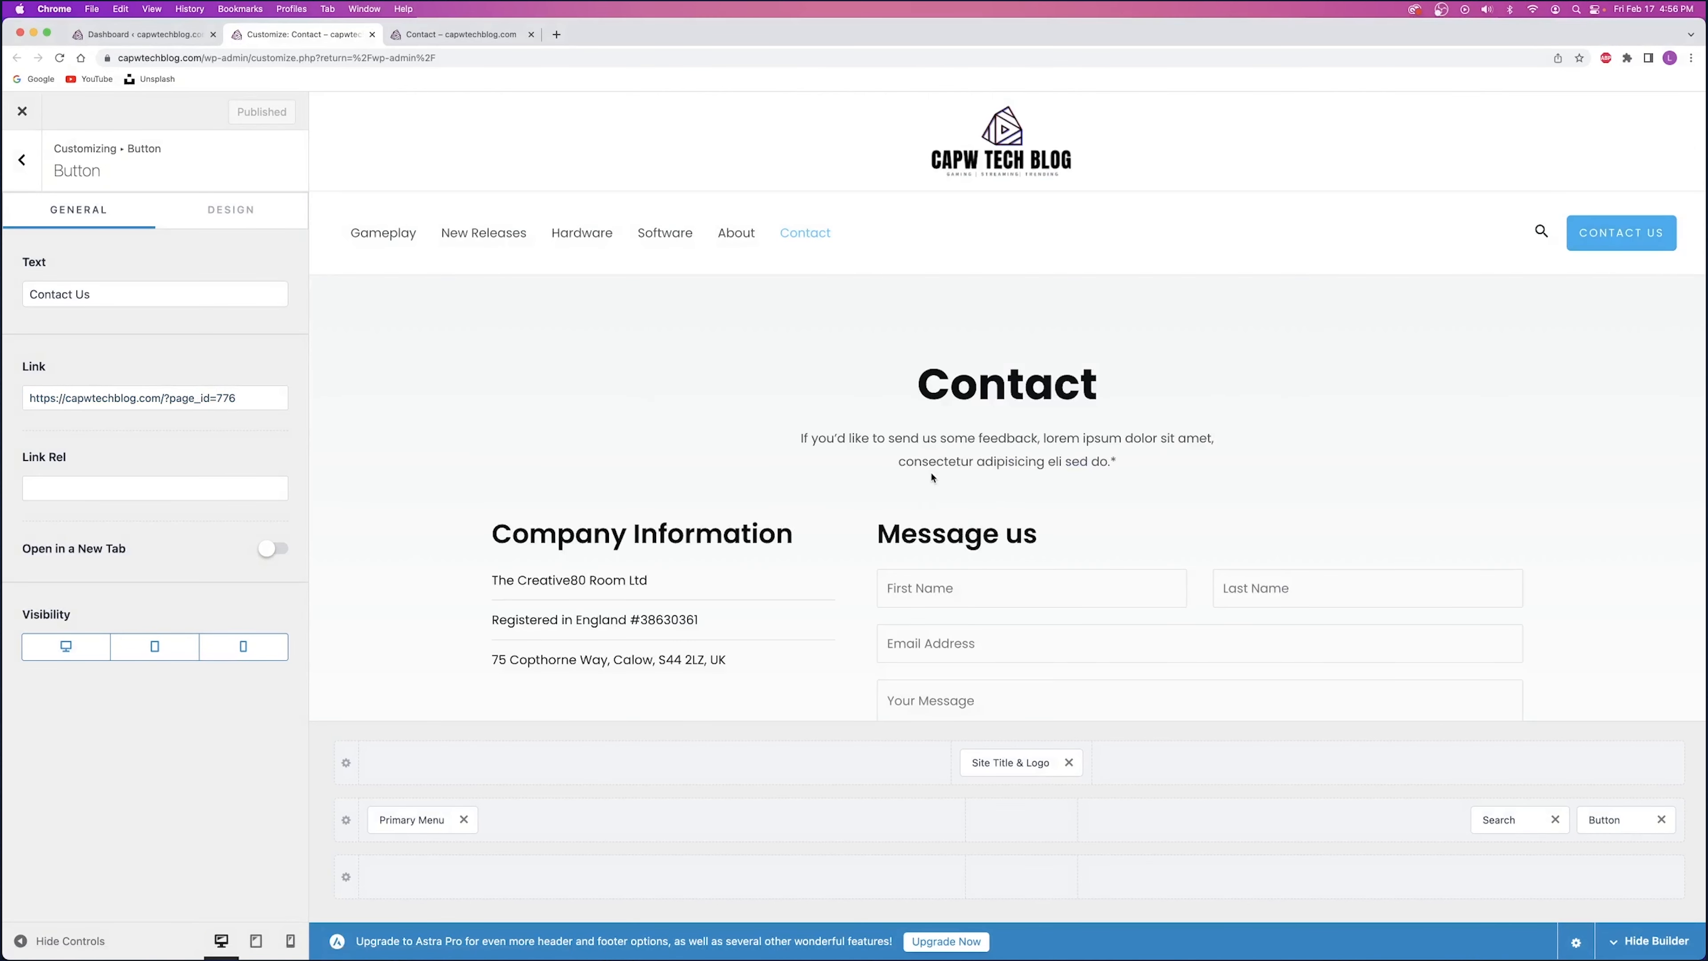
scroll(932, 477, "down", 10)
scroll(935, 488, "up", 10)
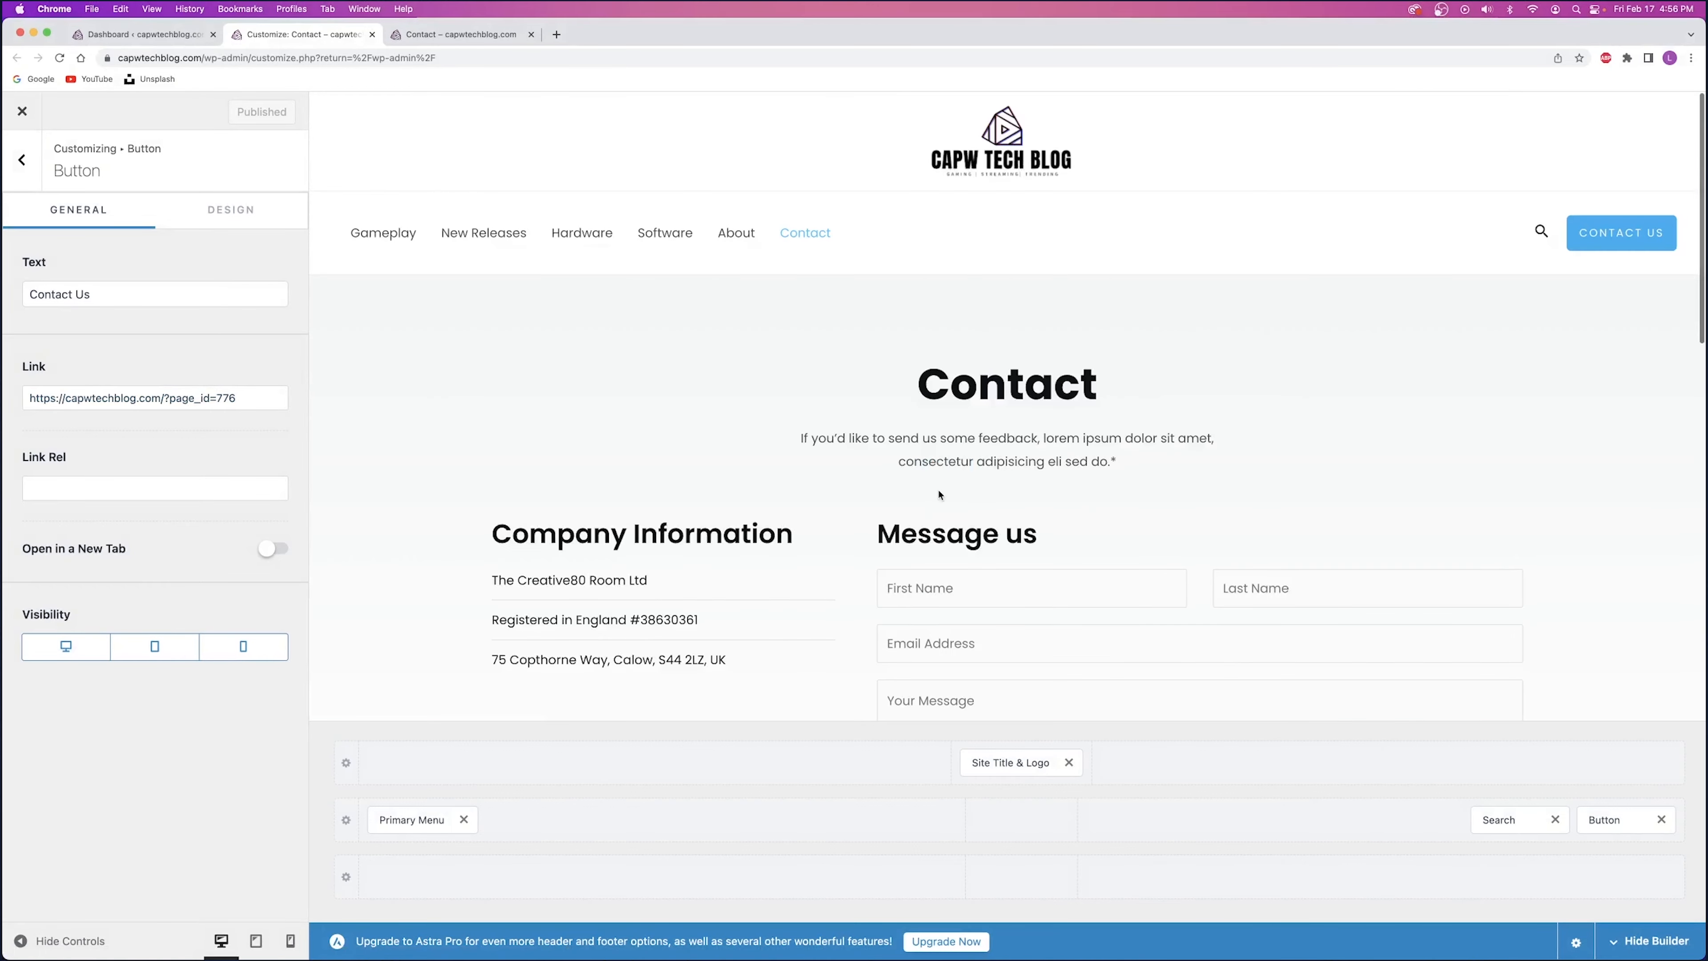
key("Escape")
key("Escape")
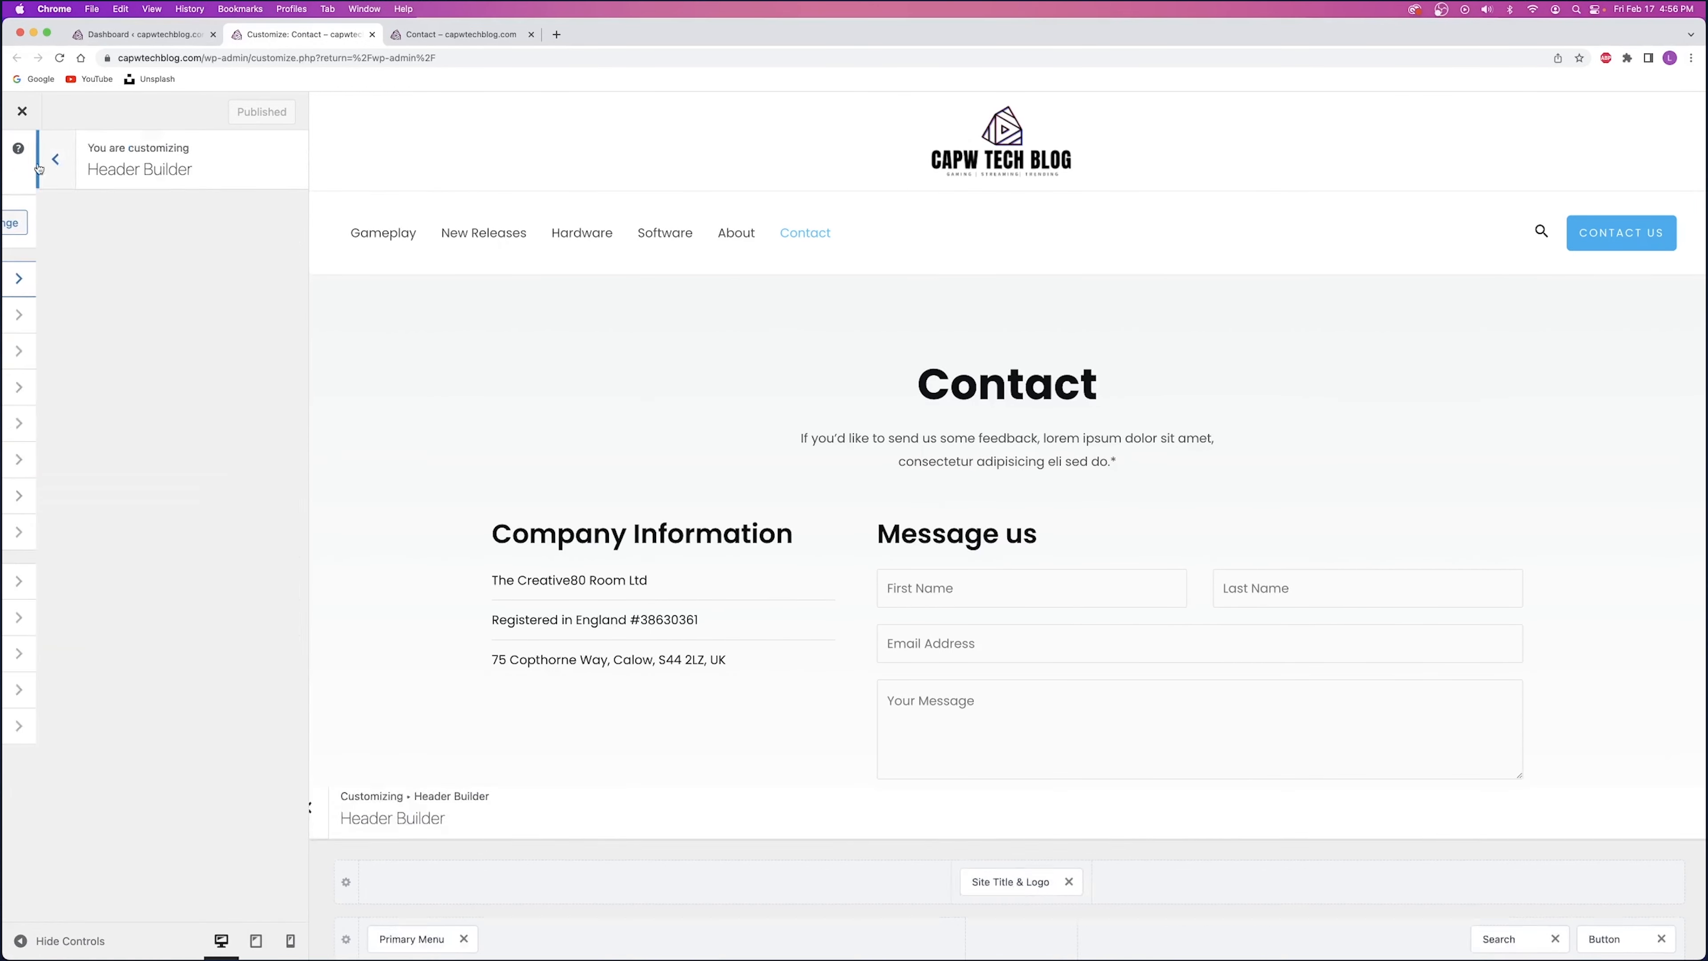
left_click(1003, 135)
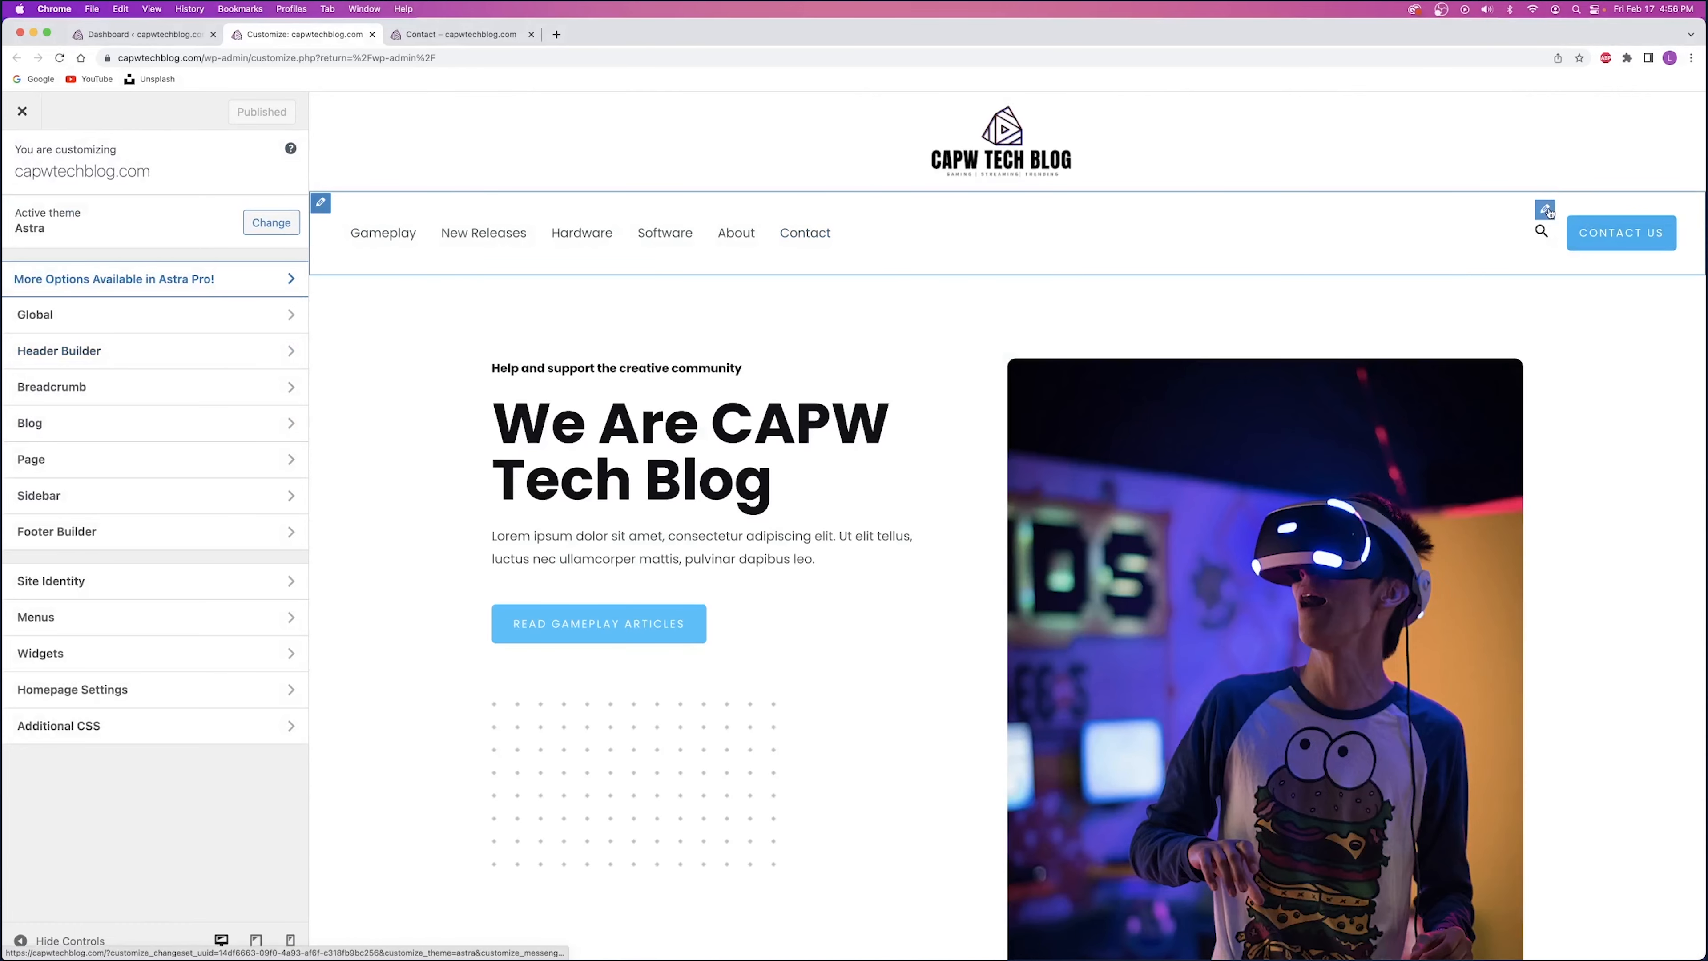
- View the header search icon's settings and look through the homepage in the preview
left_click(1545, 210)
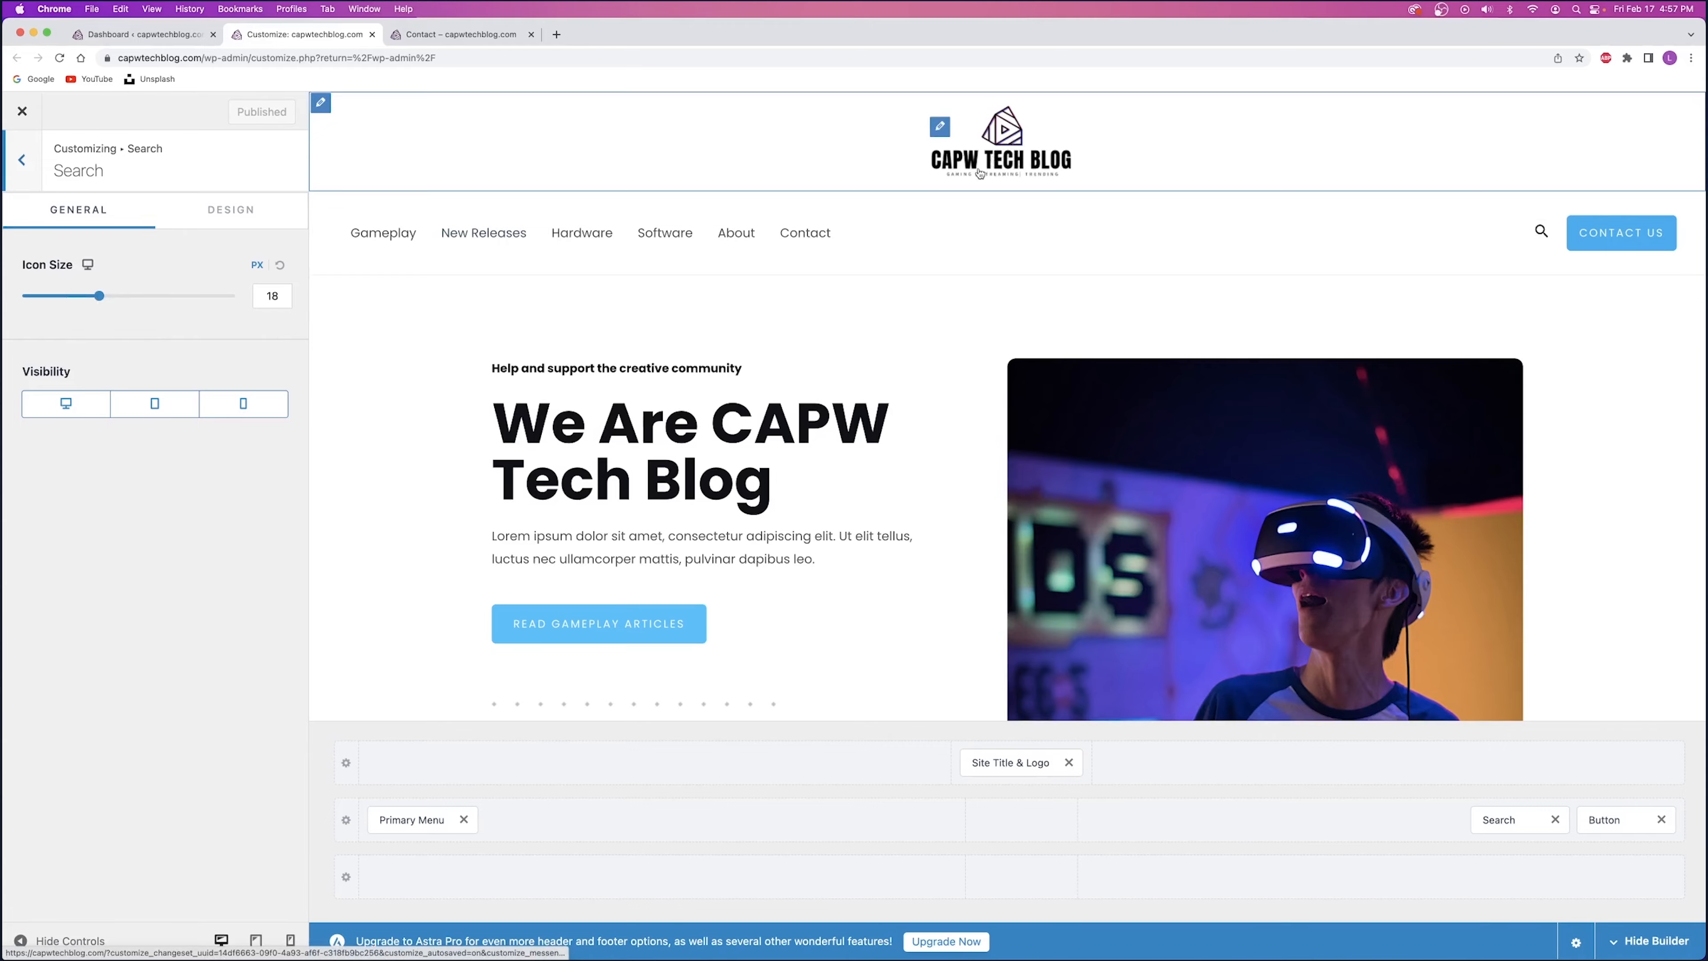
scroll(967, 199, "down", 20)
scroll(967, 199, "down", 10)
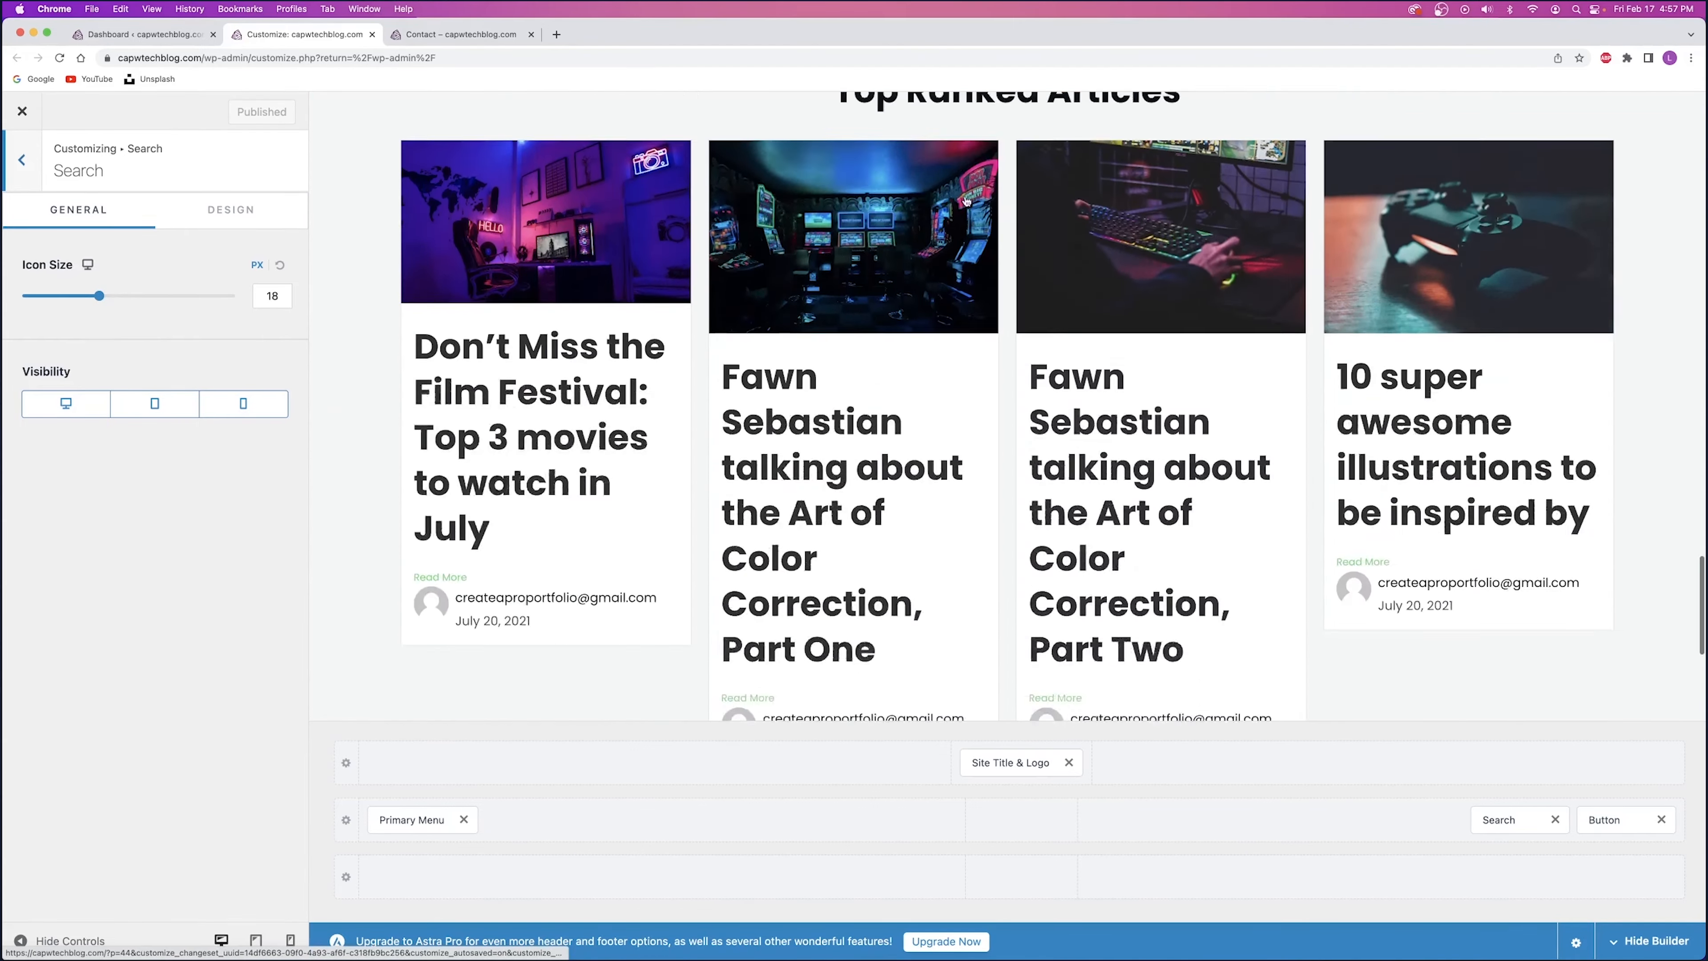
scroll(985, 266, "up", 20)
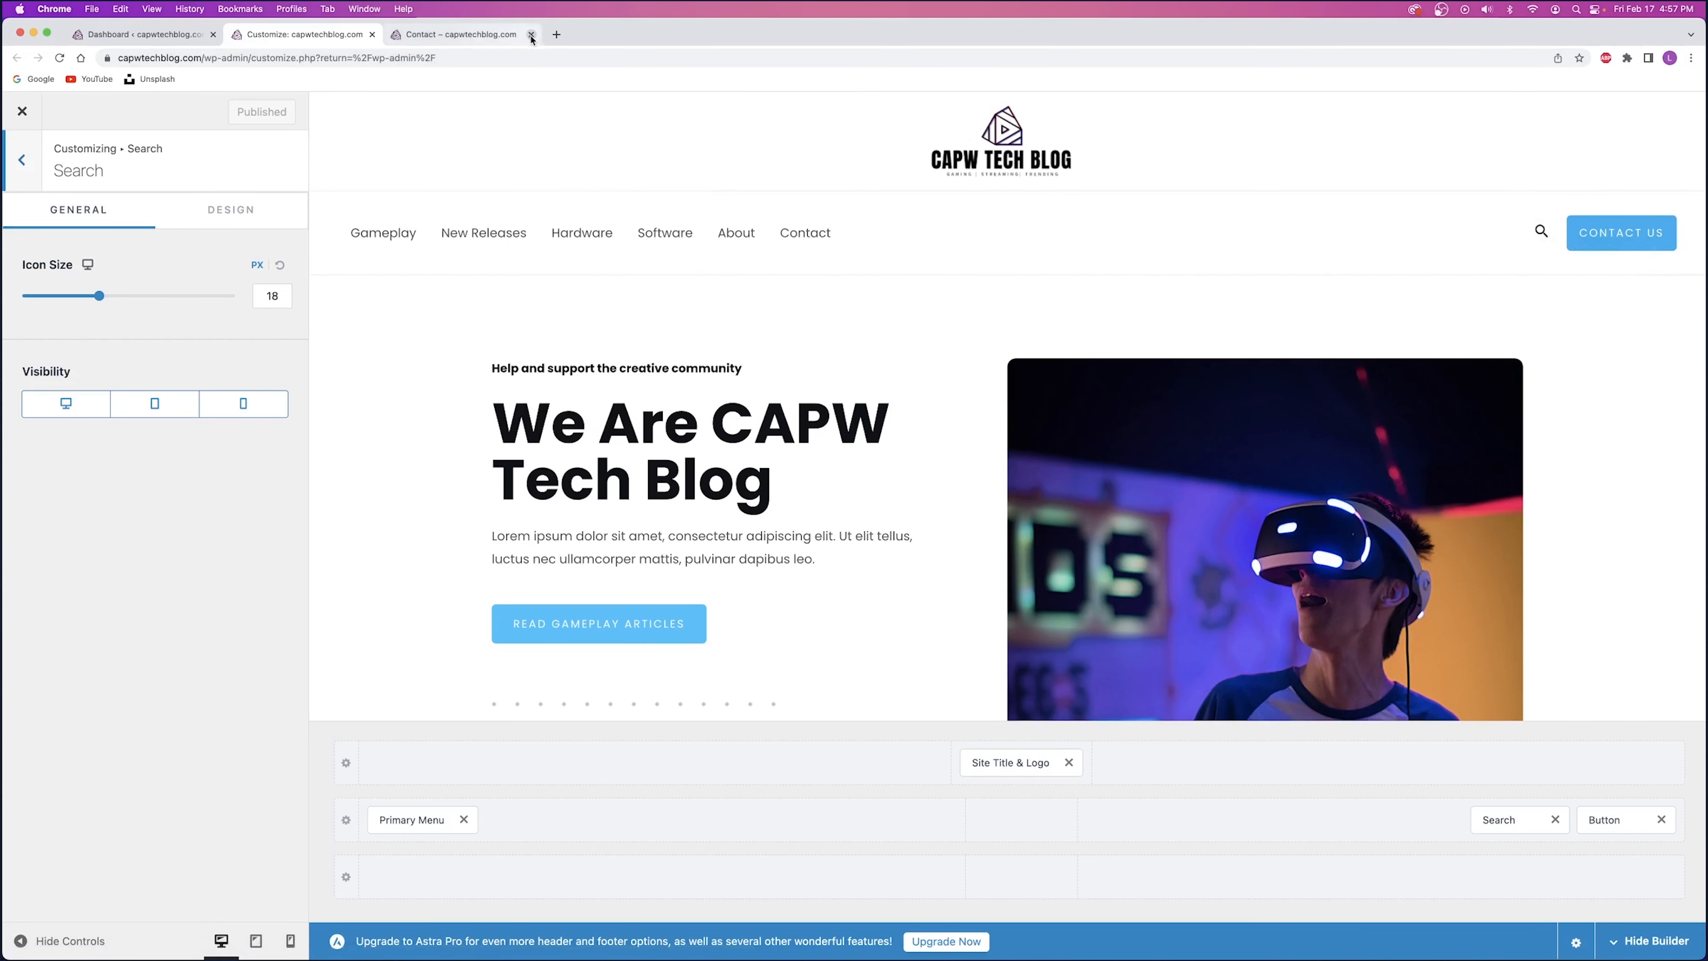
- Close the Customizer tab, look through the Gameplay category page on the live site, and return to the homepage
left_click(471, 37)
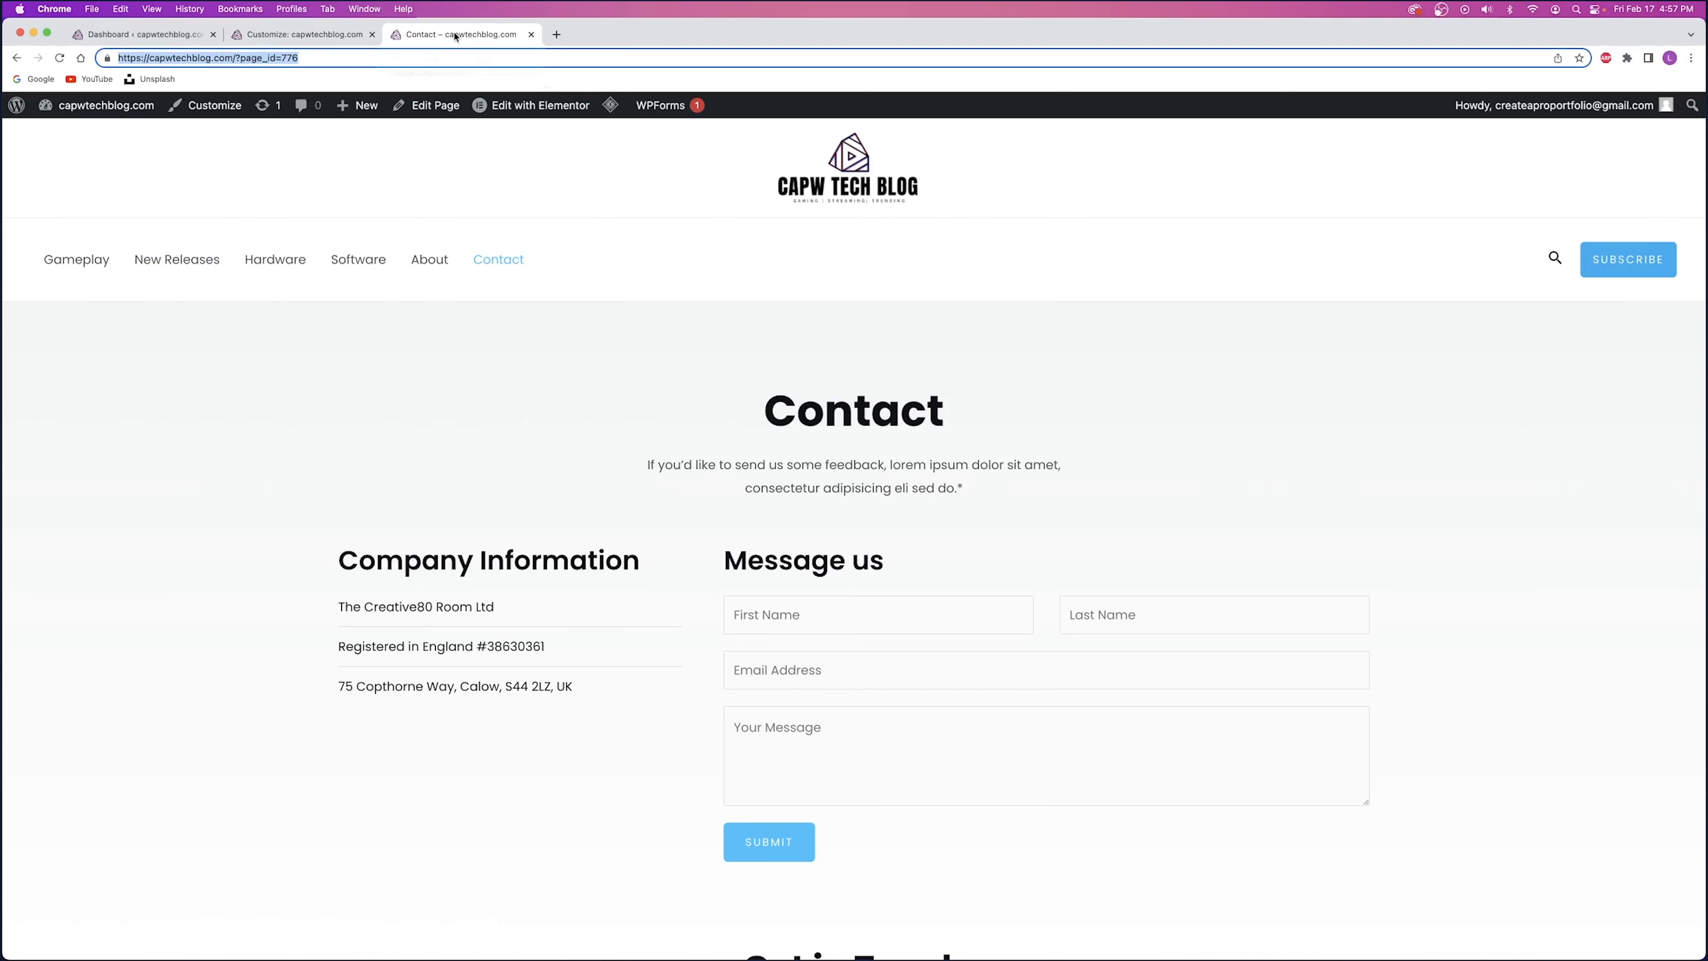
left_click(371, 35)
left_click(1556, 259)
left_click(76, 259)
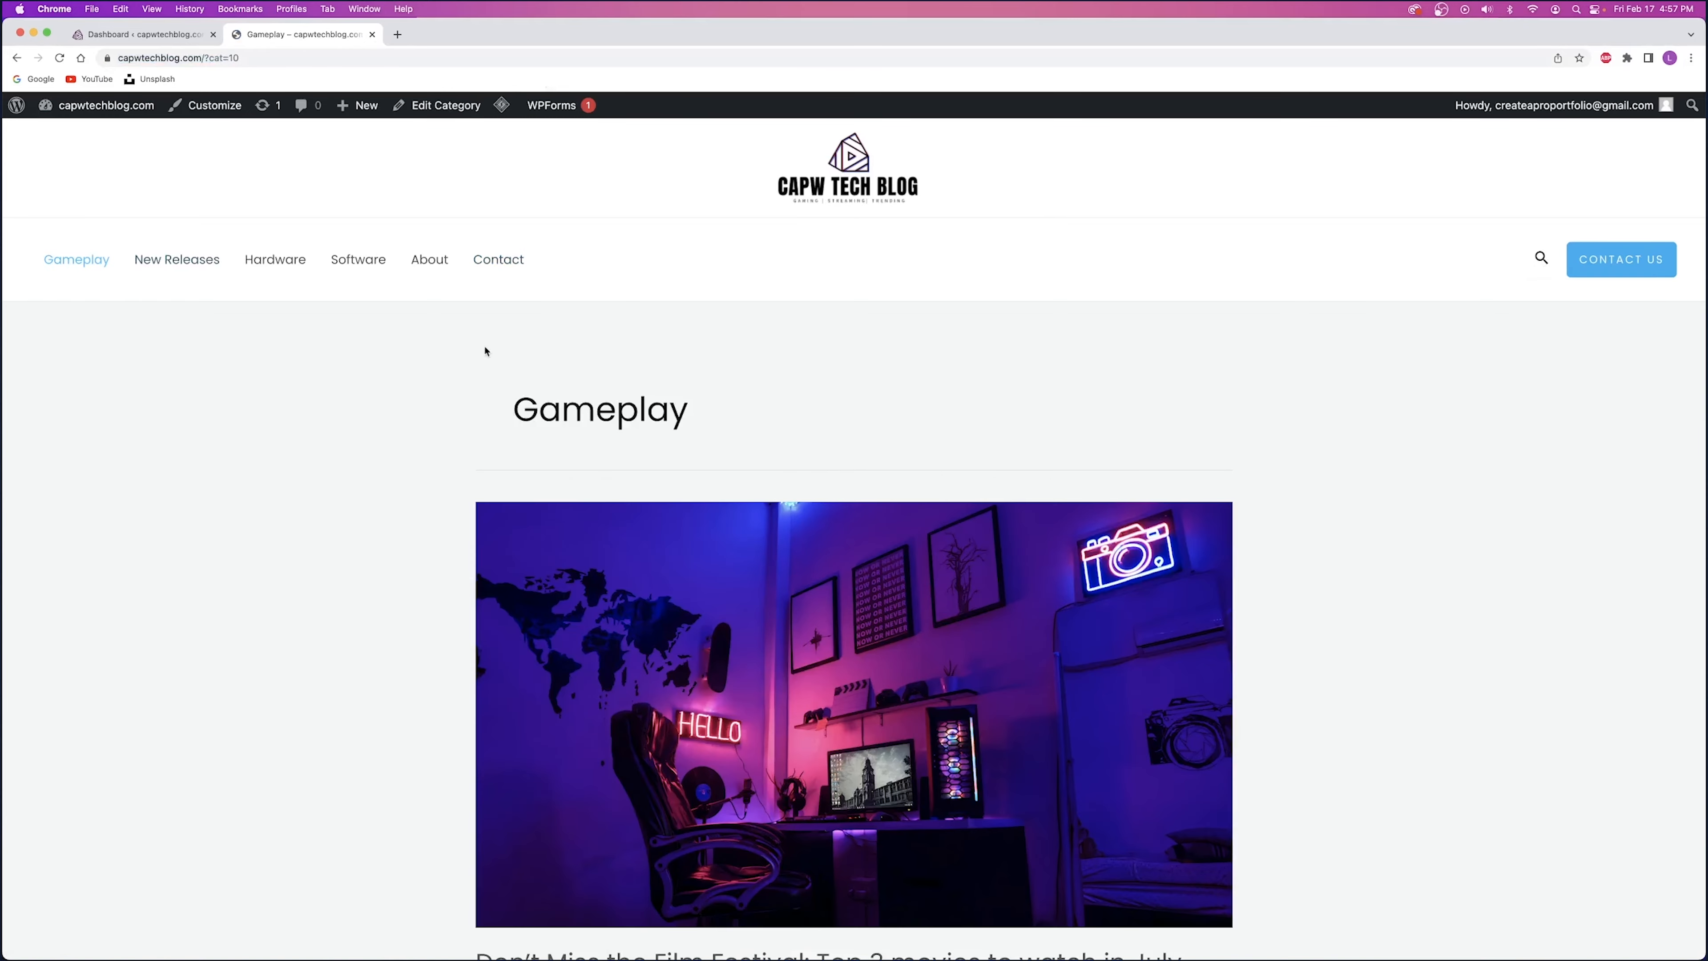
scroll(505, 437, "down", 5)
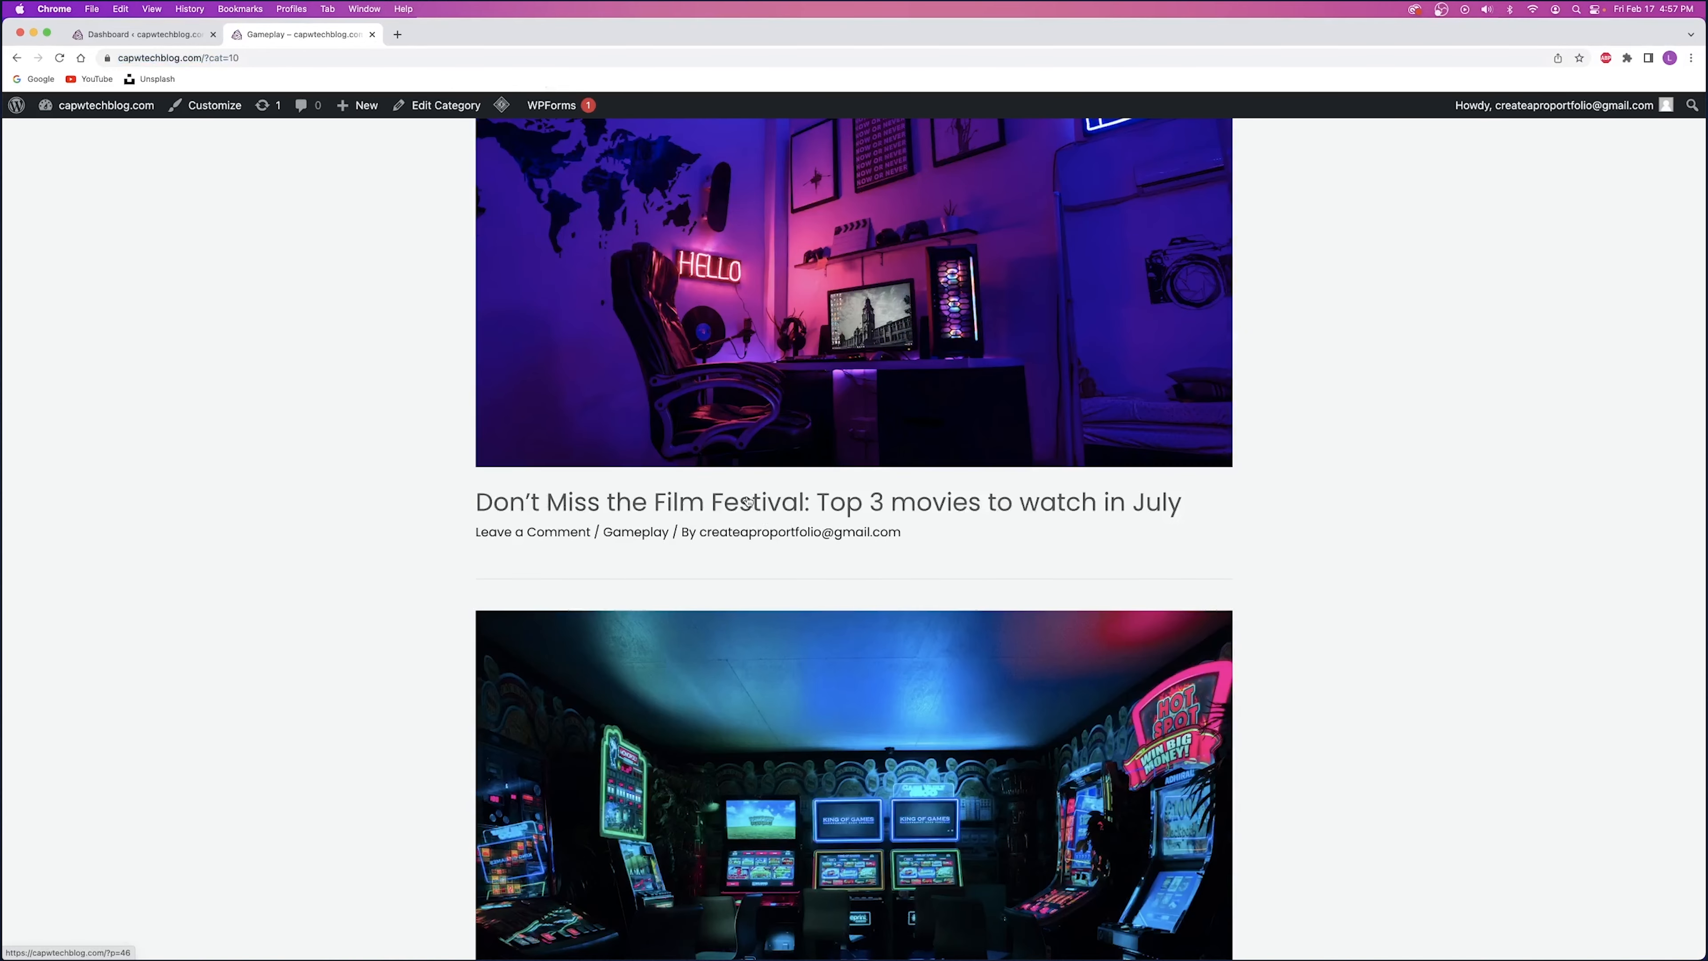
scroll(770, 485, "up", 7)
left_click(832, 168)
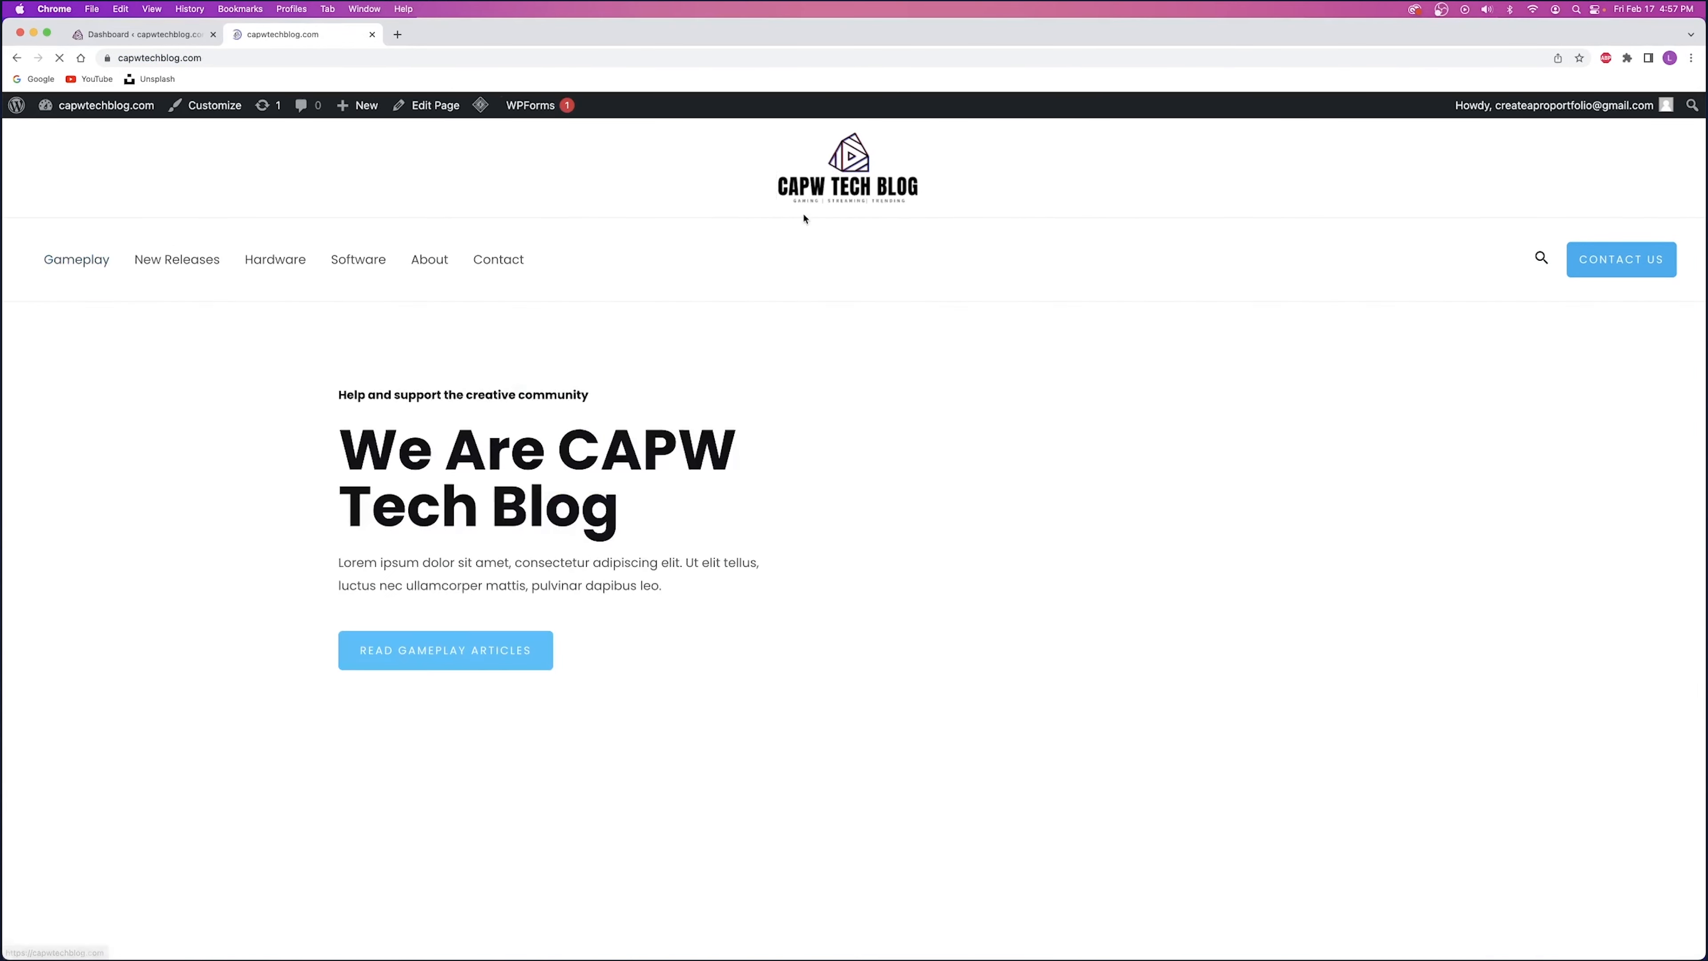
- Search the live site for "miss the film festival" and look through the results
left_click(1542, 259)
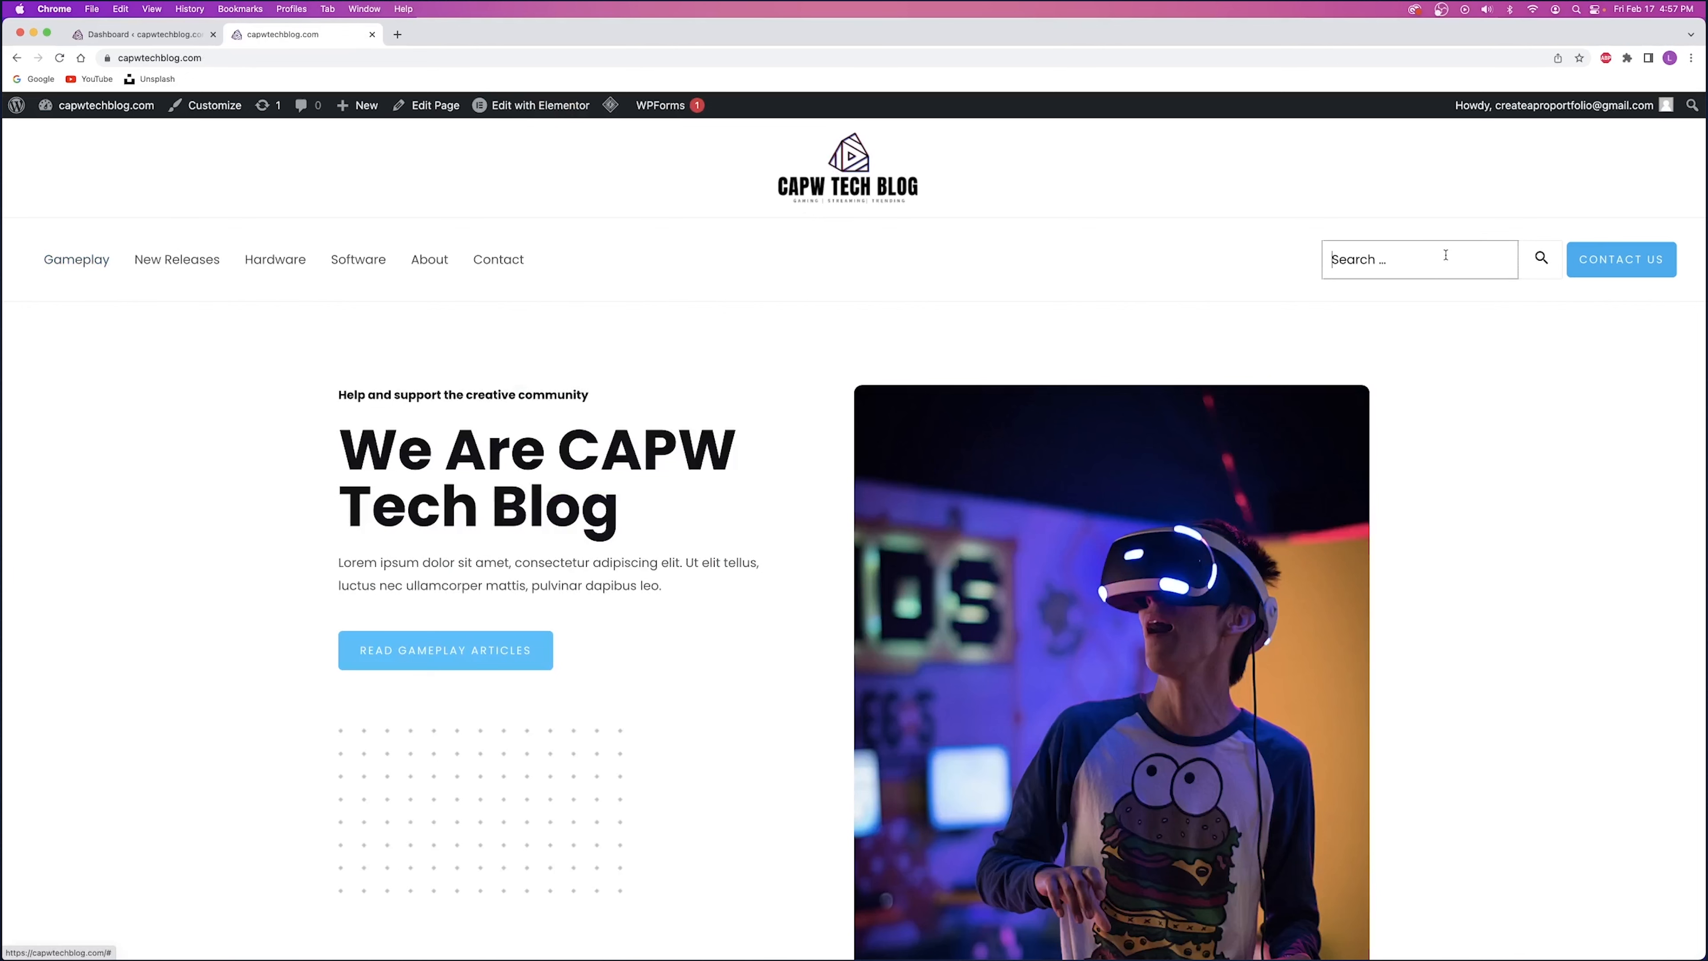
type("miss the film festival")
key("Return")
scroll(740, 471, "down", 5)
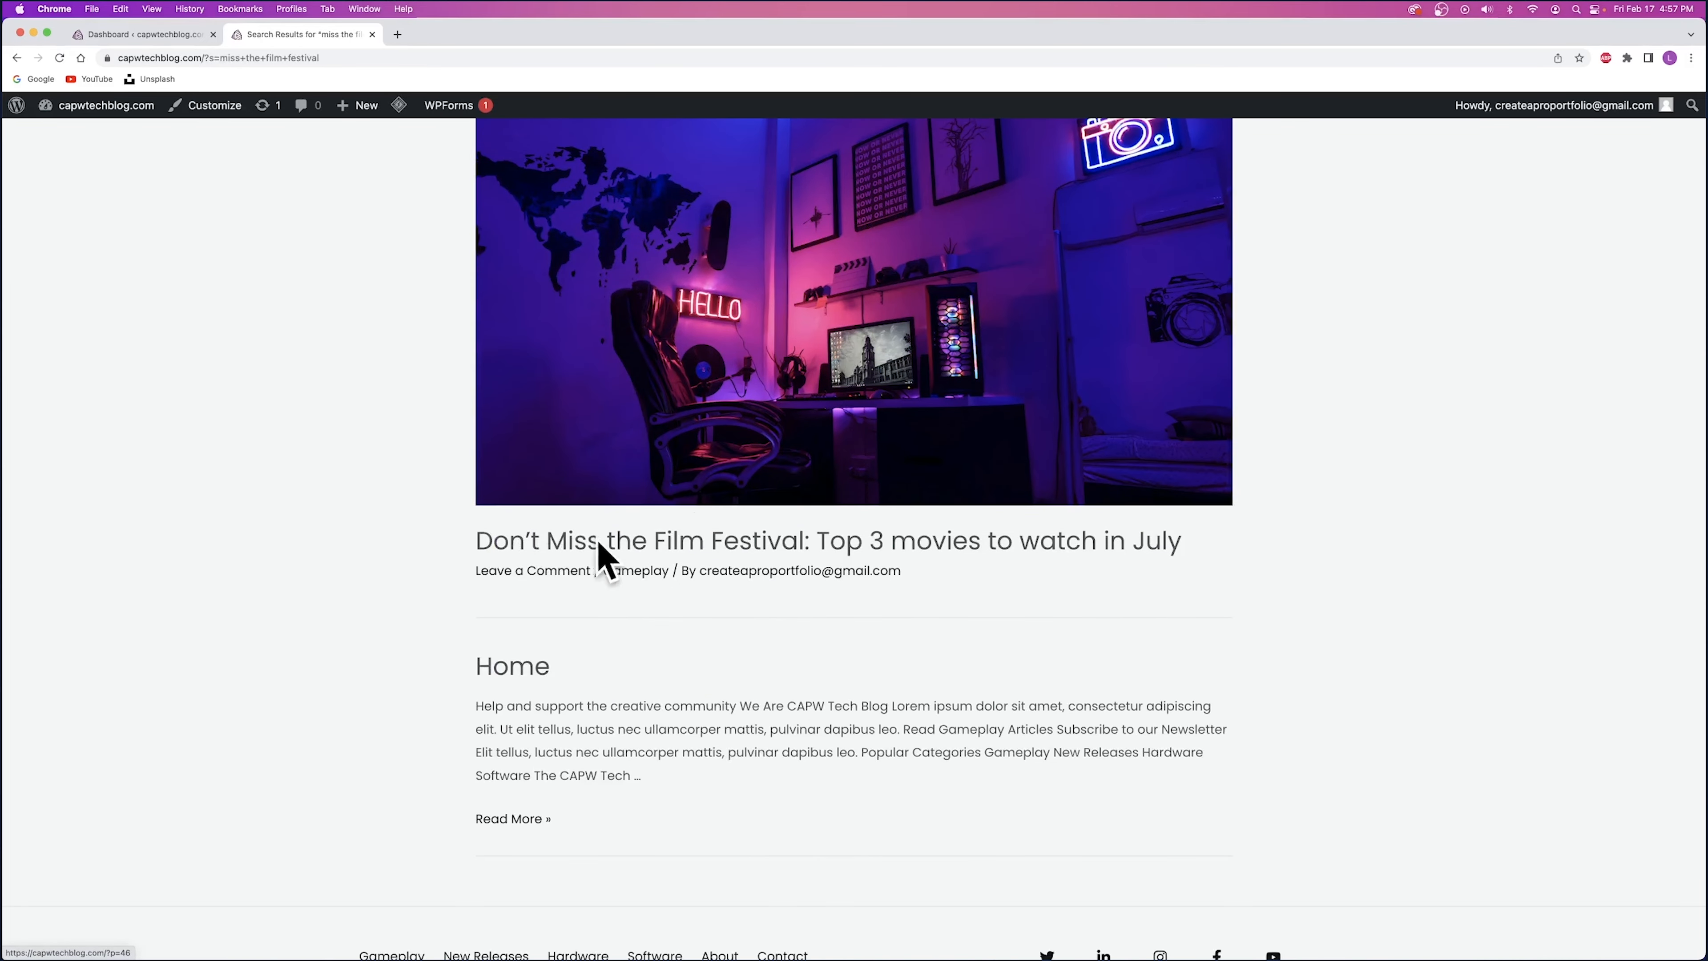
scroll(618, 743, "up", 5)
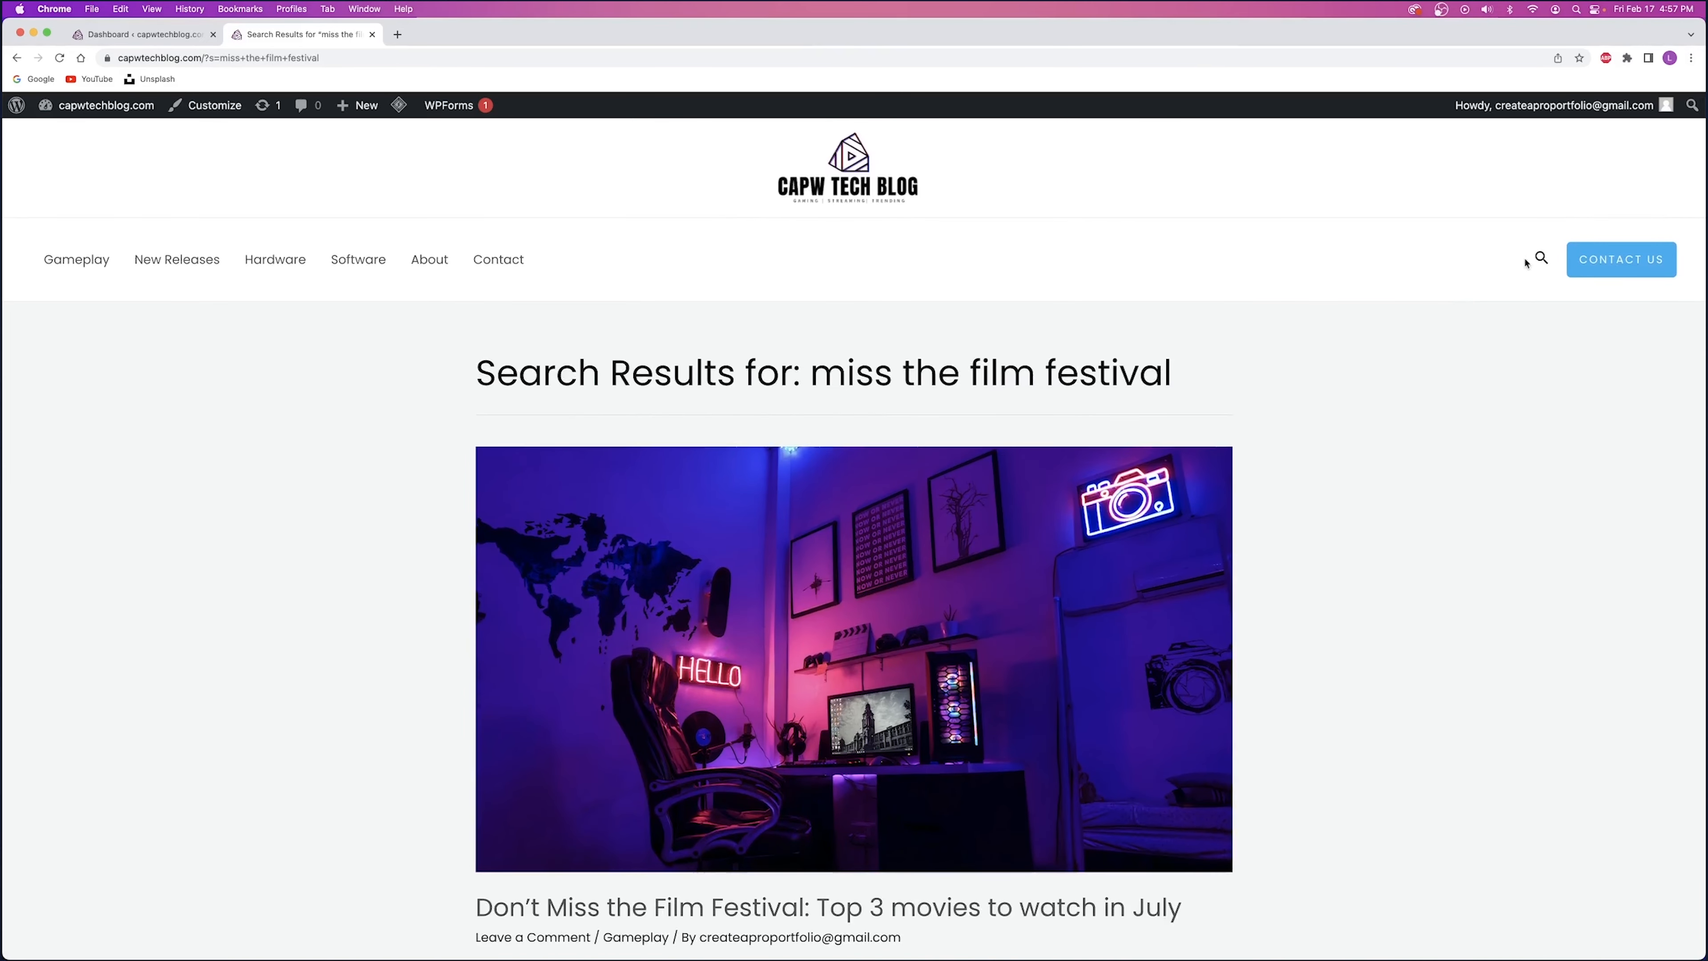
- Run another search on the live site for "gaming"
left_click(1541, 258)
left_click_drag(1458, 261, 1435, 264)
left_click(1257, 280)
left_click(1541, 259)
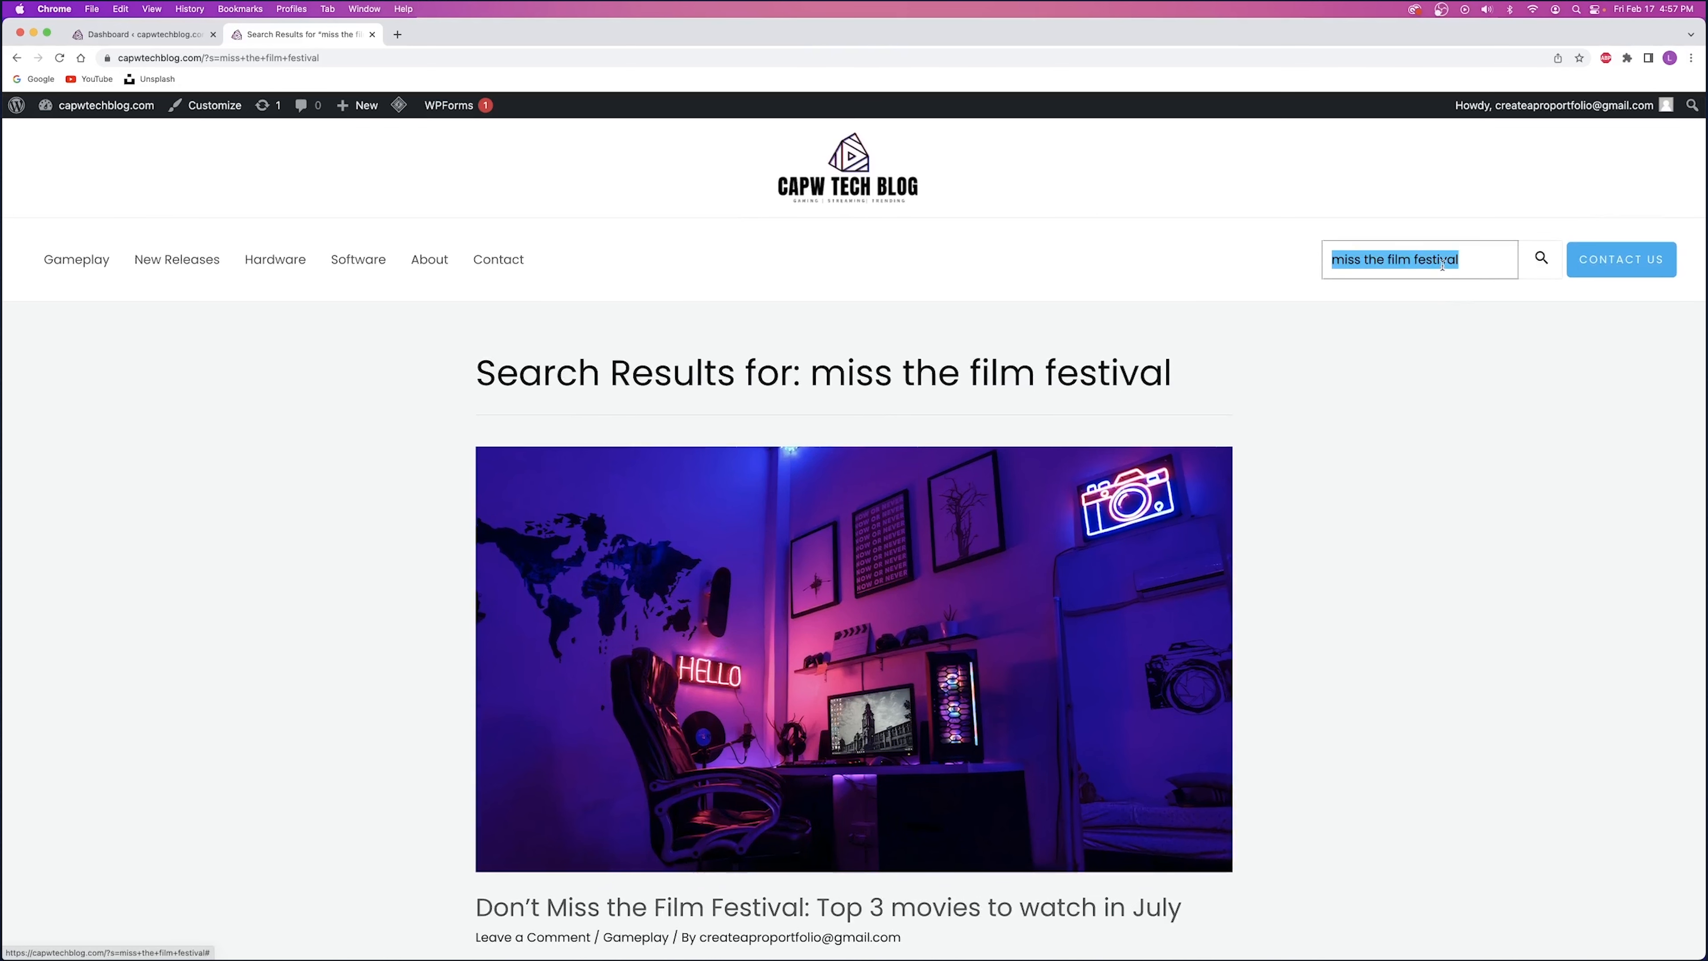
type("gaming")
key("Return")
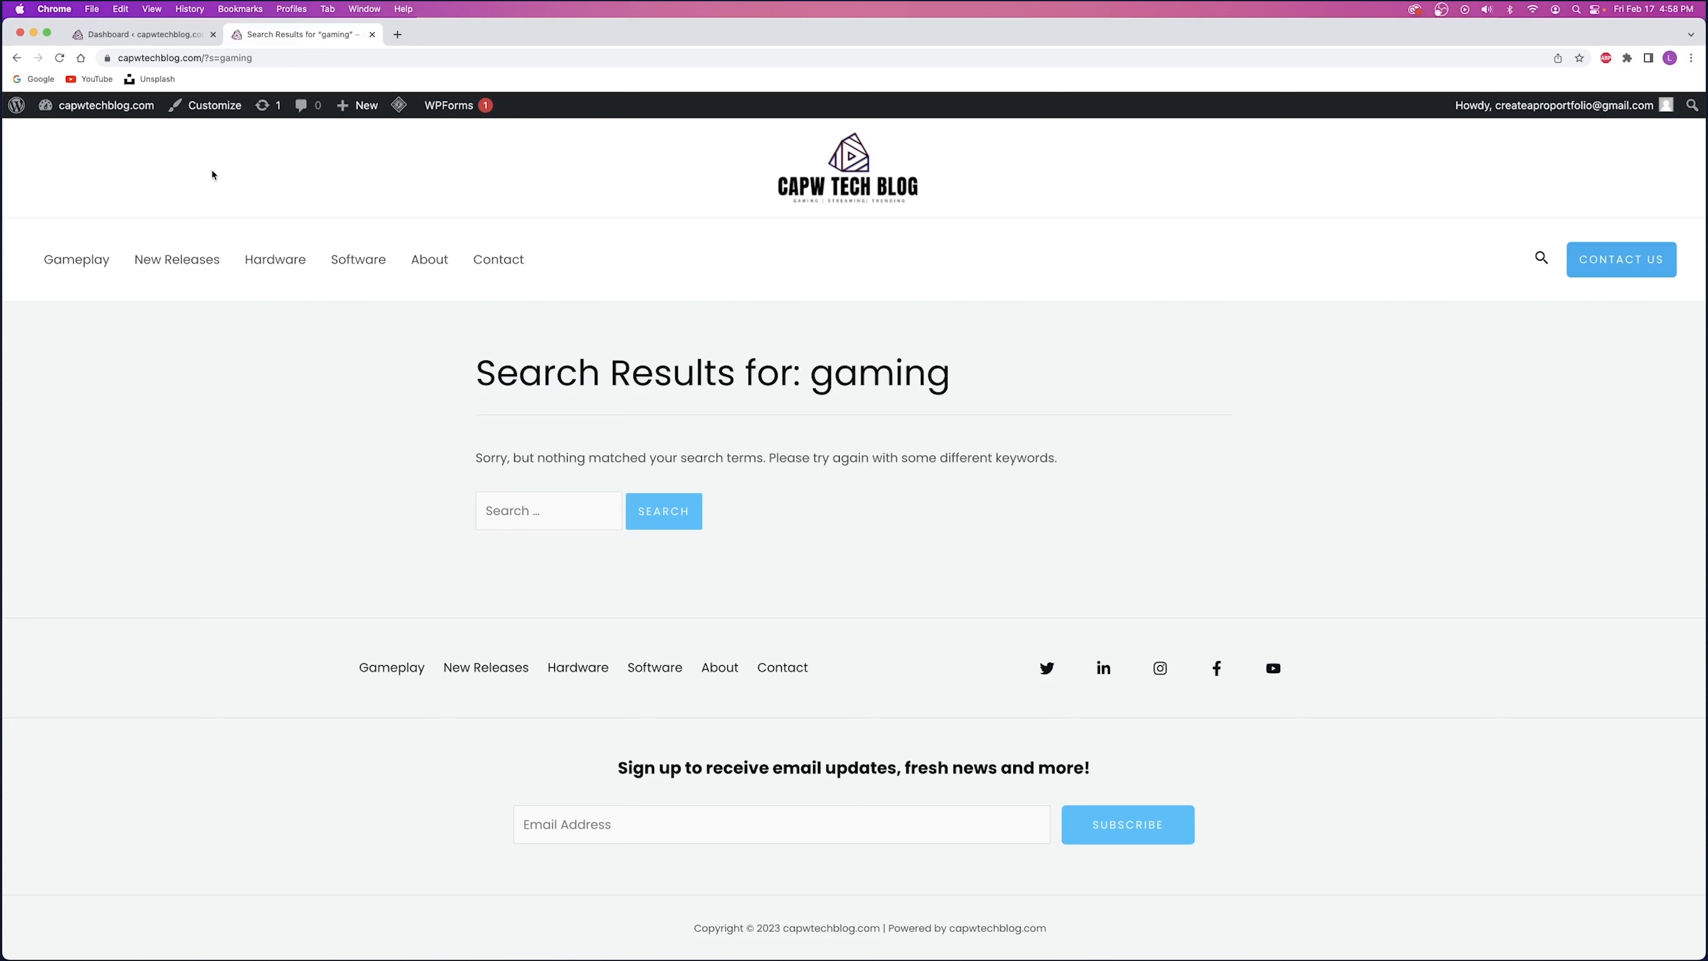
- Open the All Posts list from the WordPress dashboard in a new browser tab
left_click(160, 35)
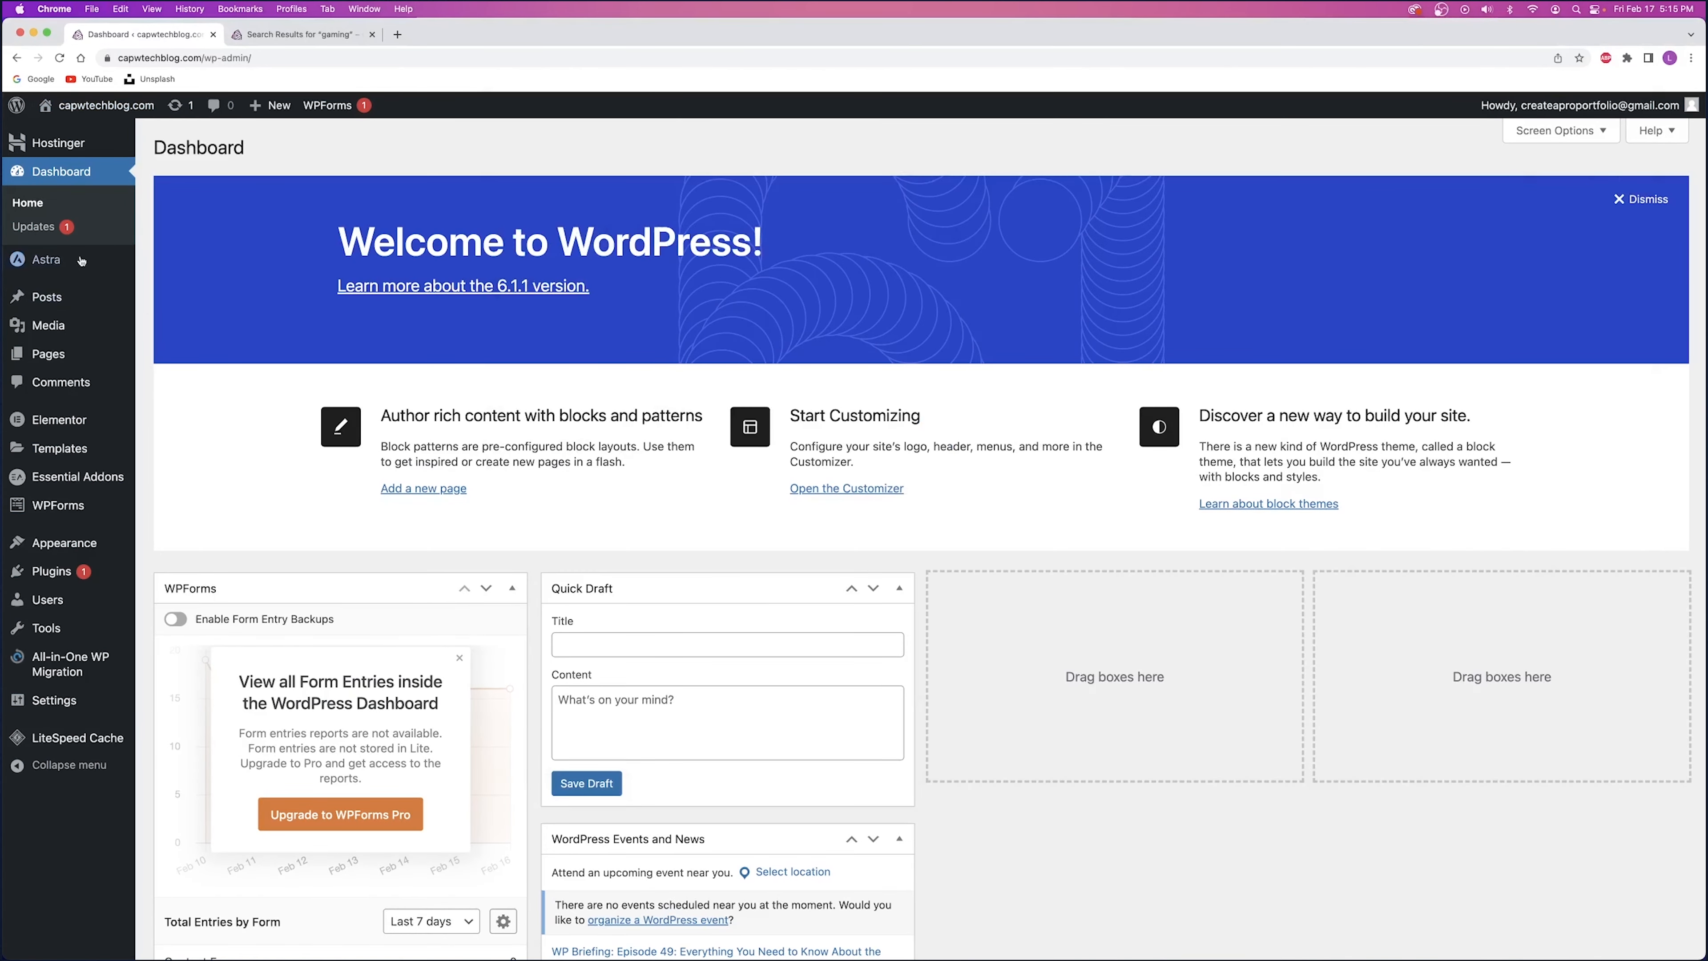
mouse_move(44, 298)
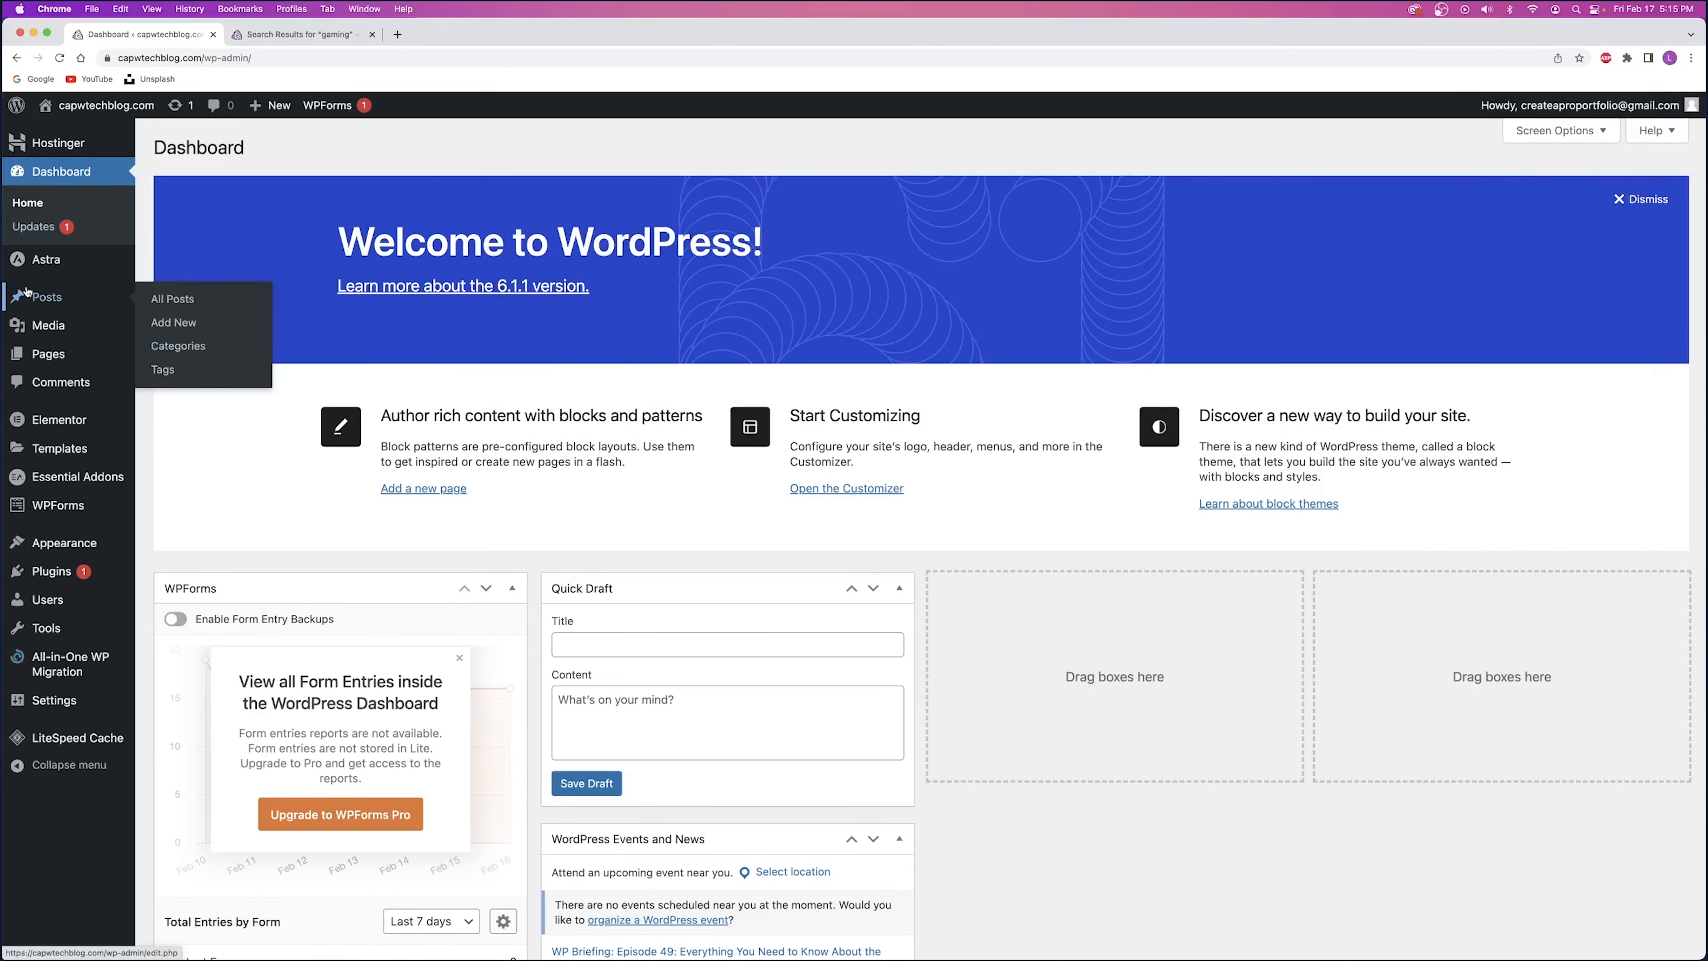
right_click(173, 317)
left_click(229, 327)
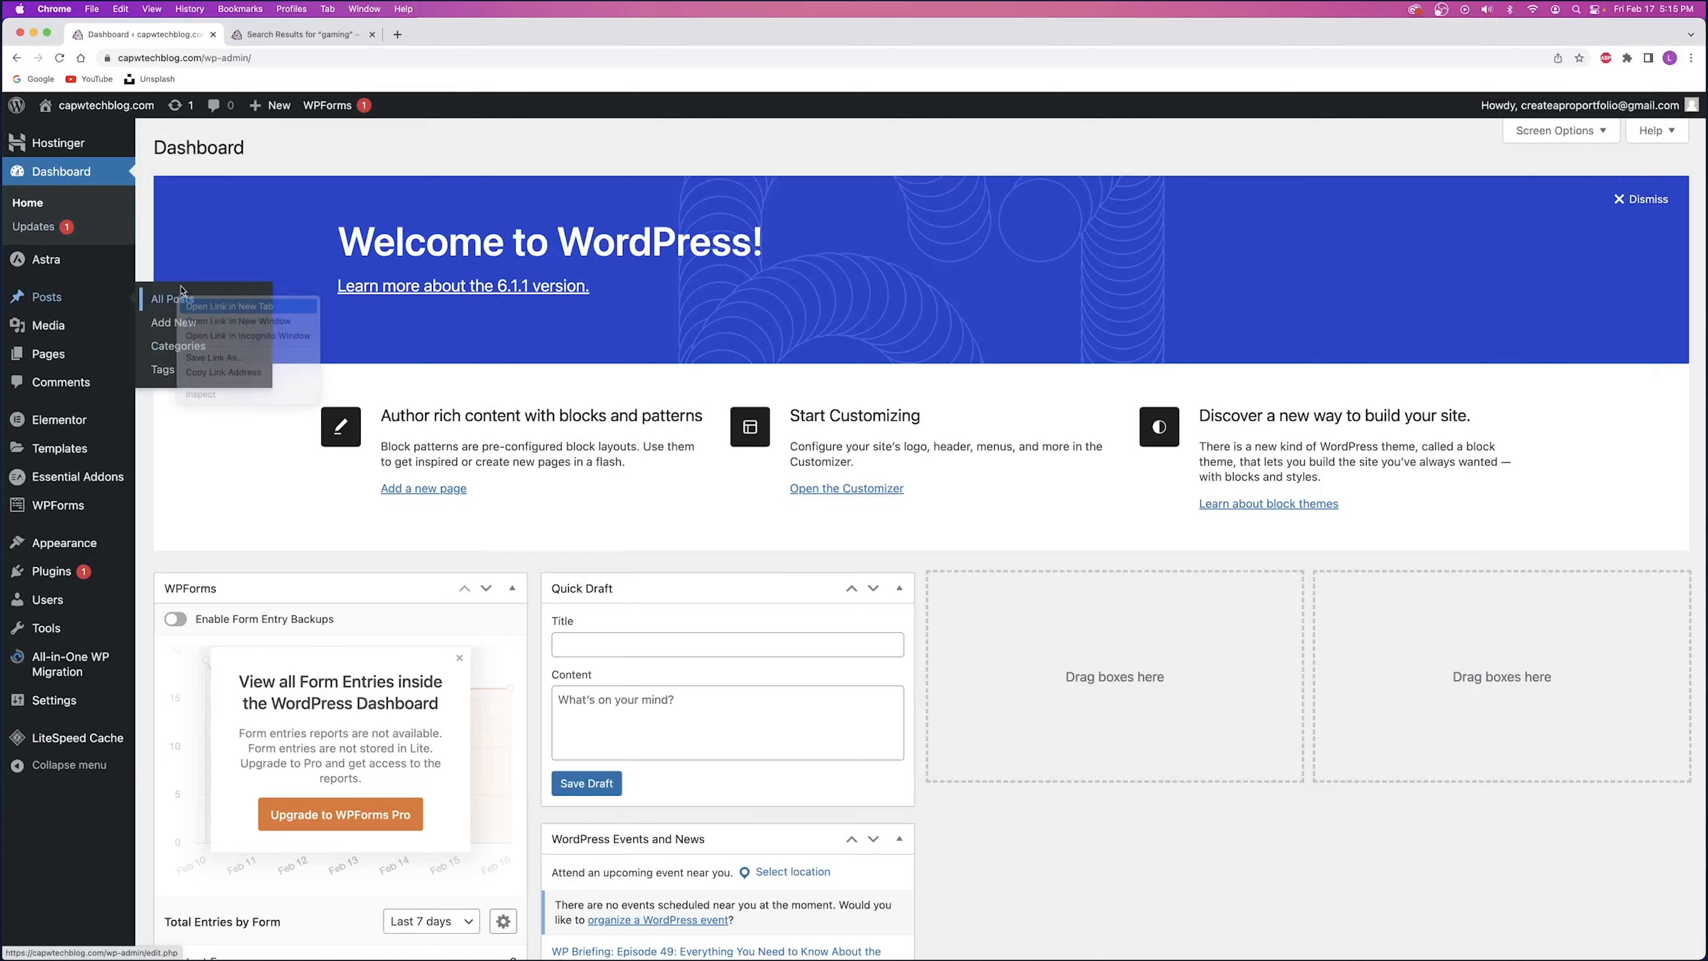
left_click(343, 34)
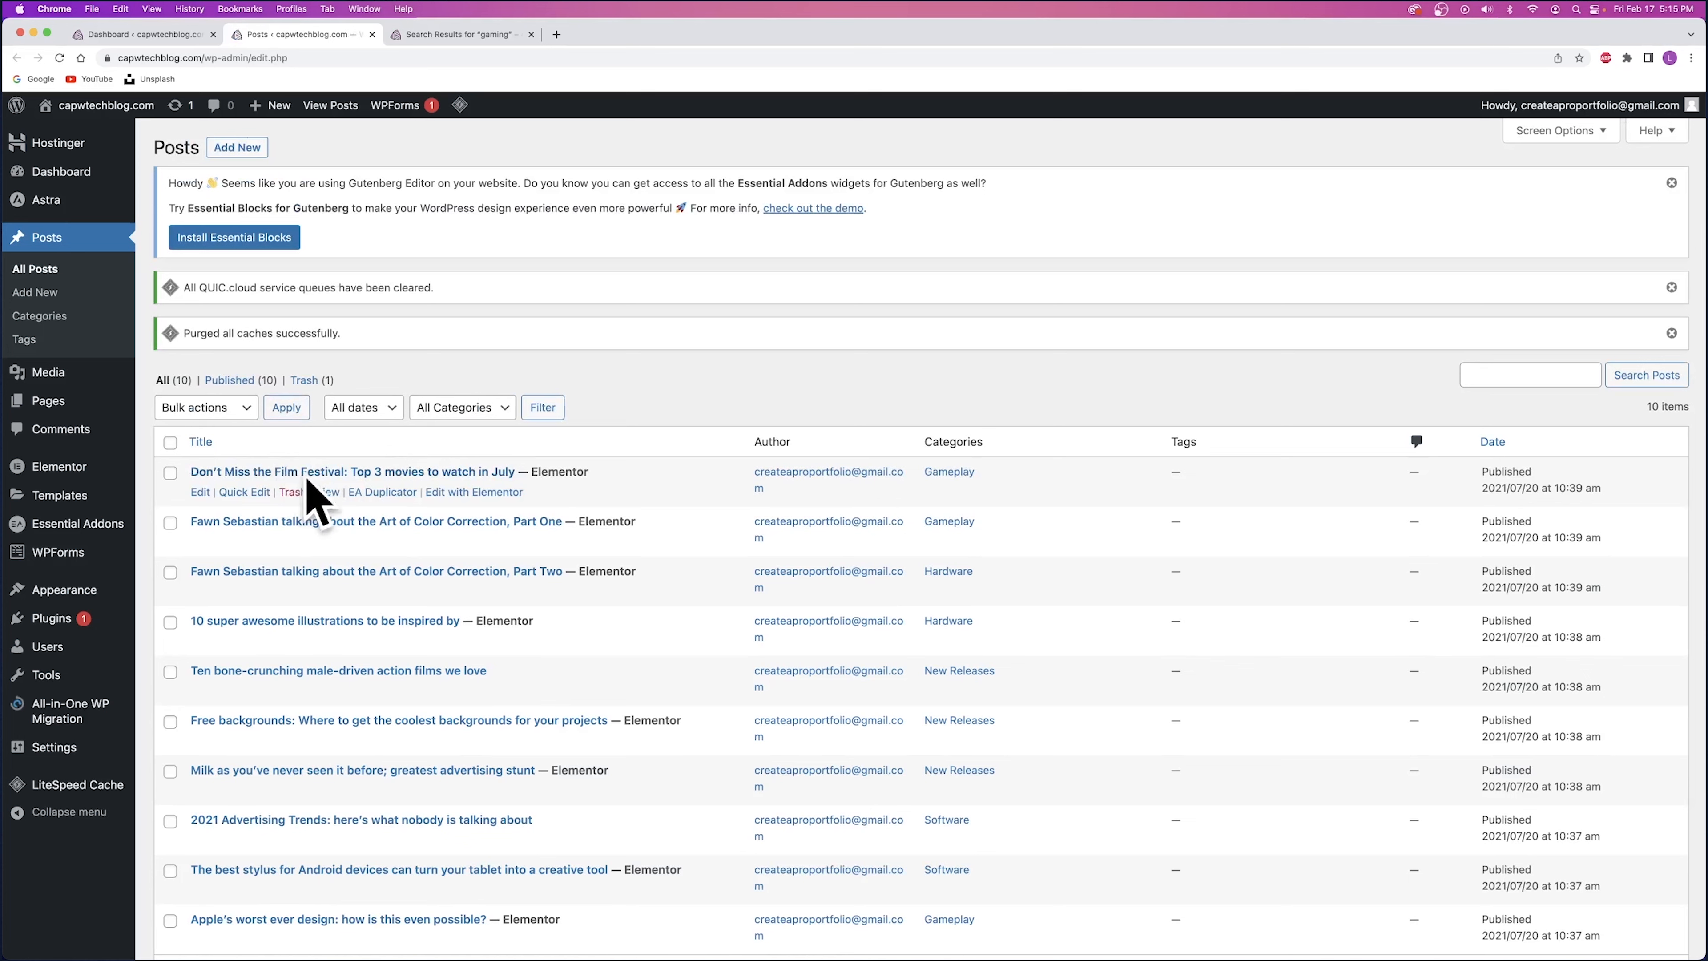
- Examine the tags field in the Film Festival post's Quick Edit form and cancel without changes
left_click(233, 493)
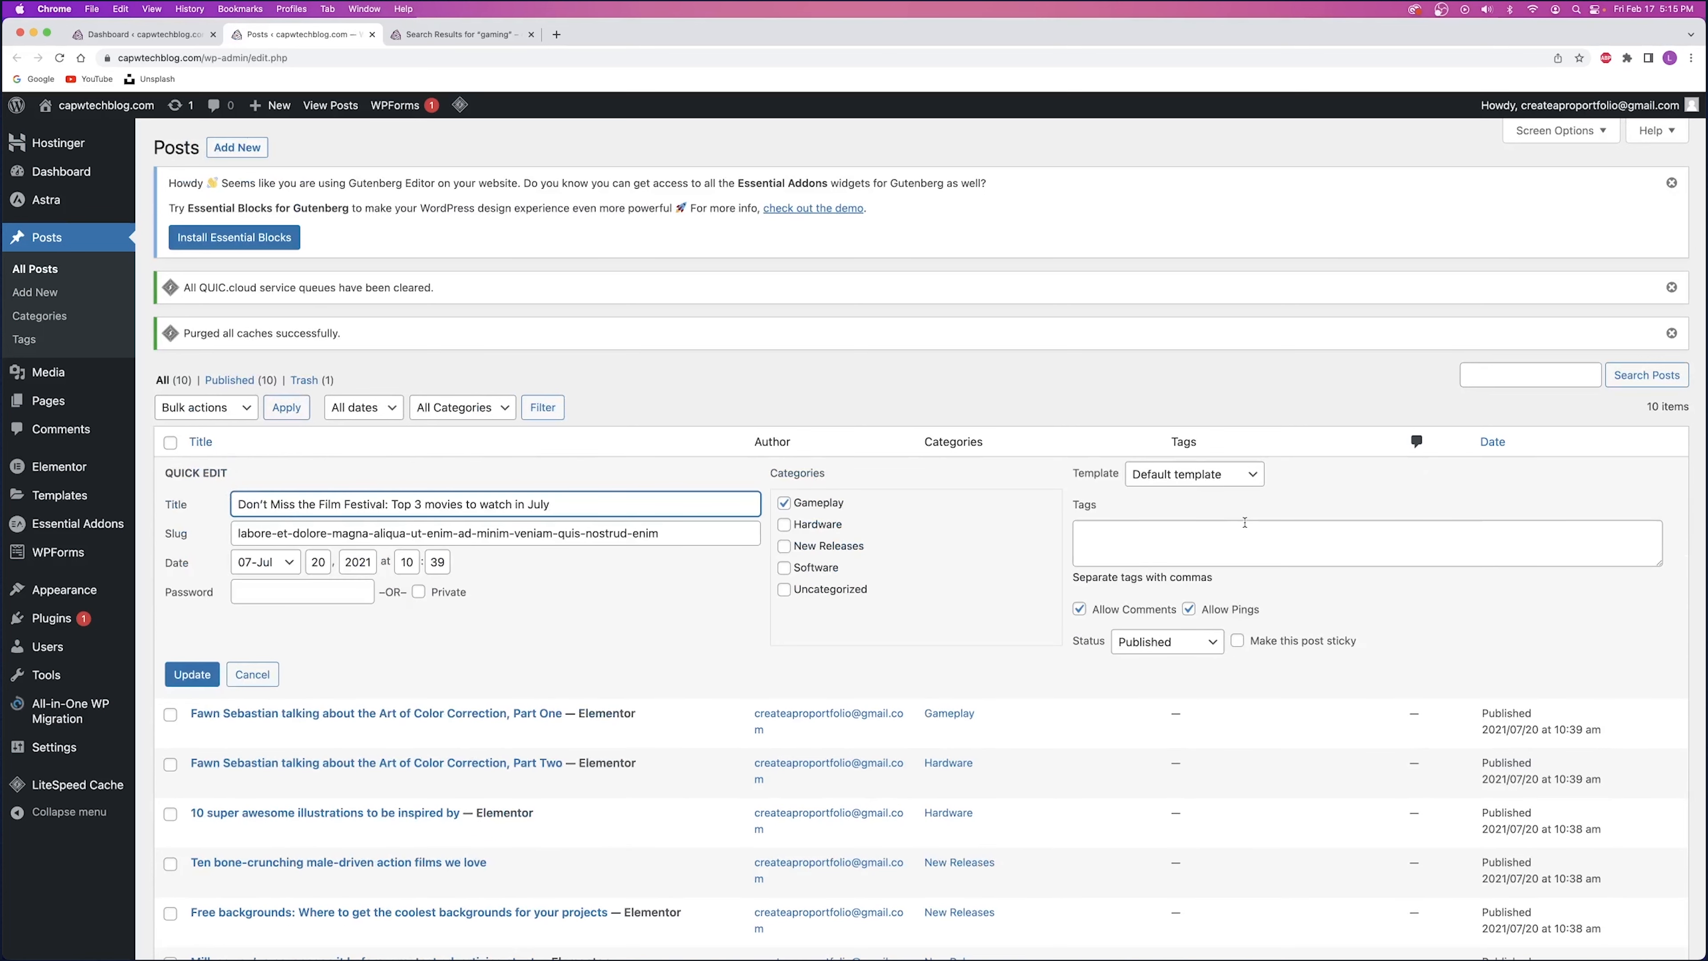
left_click(1162, 536)
left_click(252, 675)
- Open the Film Festival post's full editor in a new tab, examine its Tags section, and close that tab
right_click(199, 492)
left_click(222, 507)
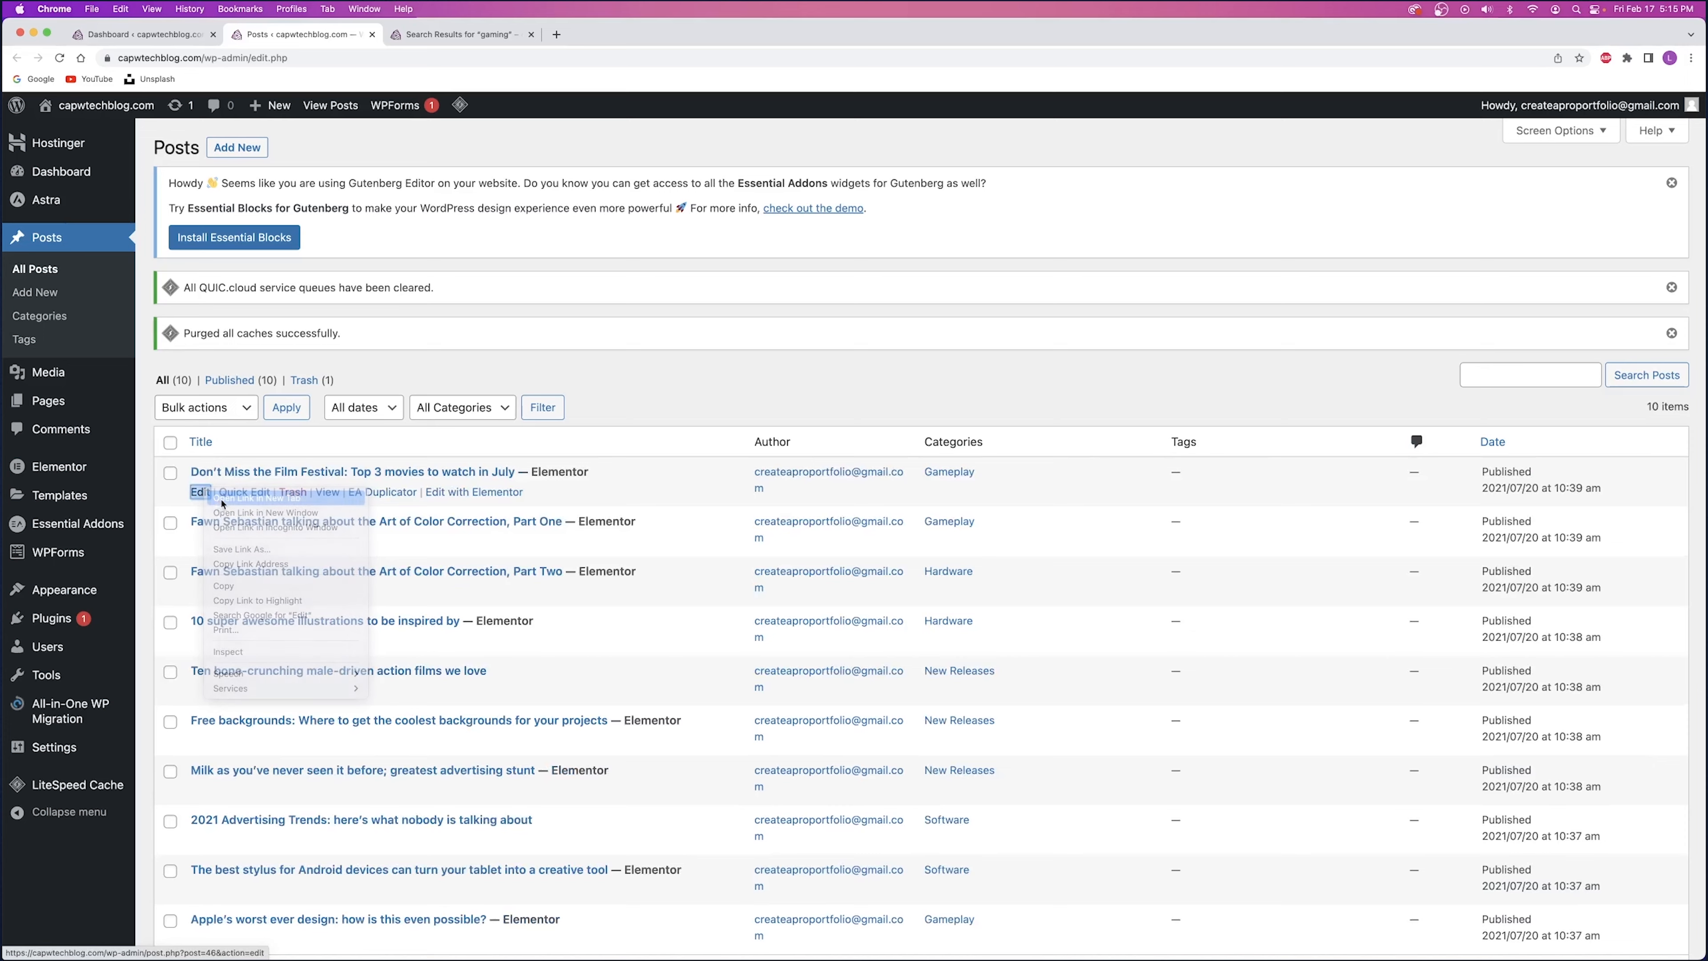
left_click(428, 33)
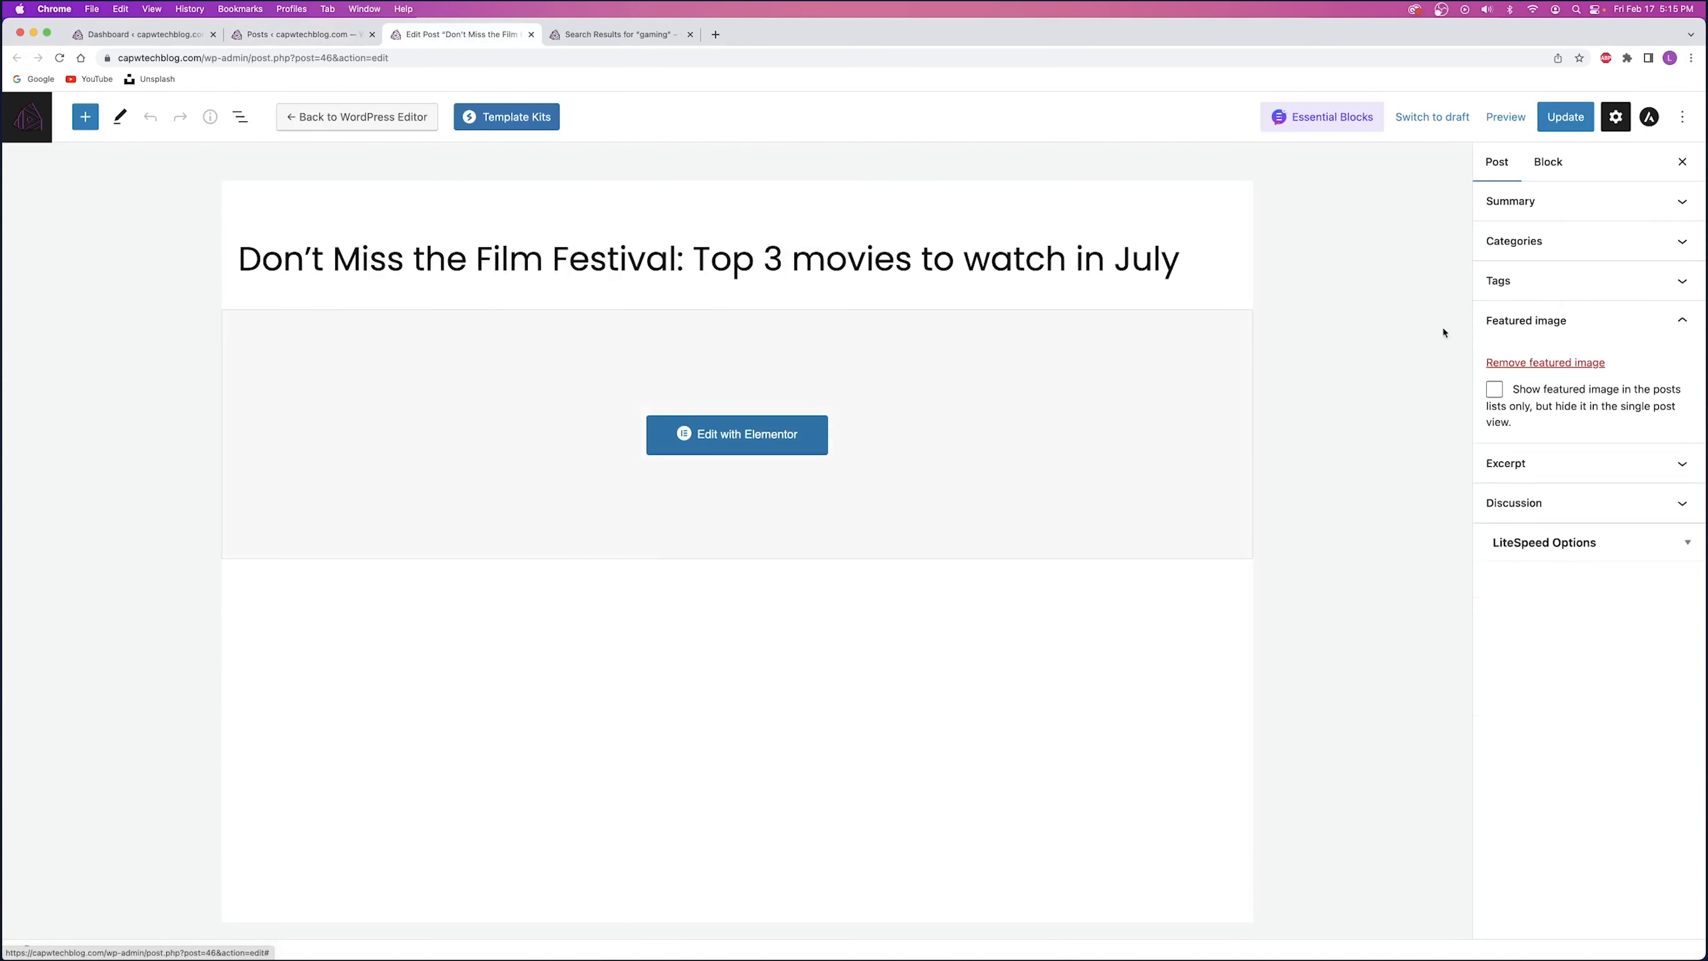
left_click(1537, 274)
left_click(1518, 338)
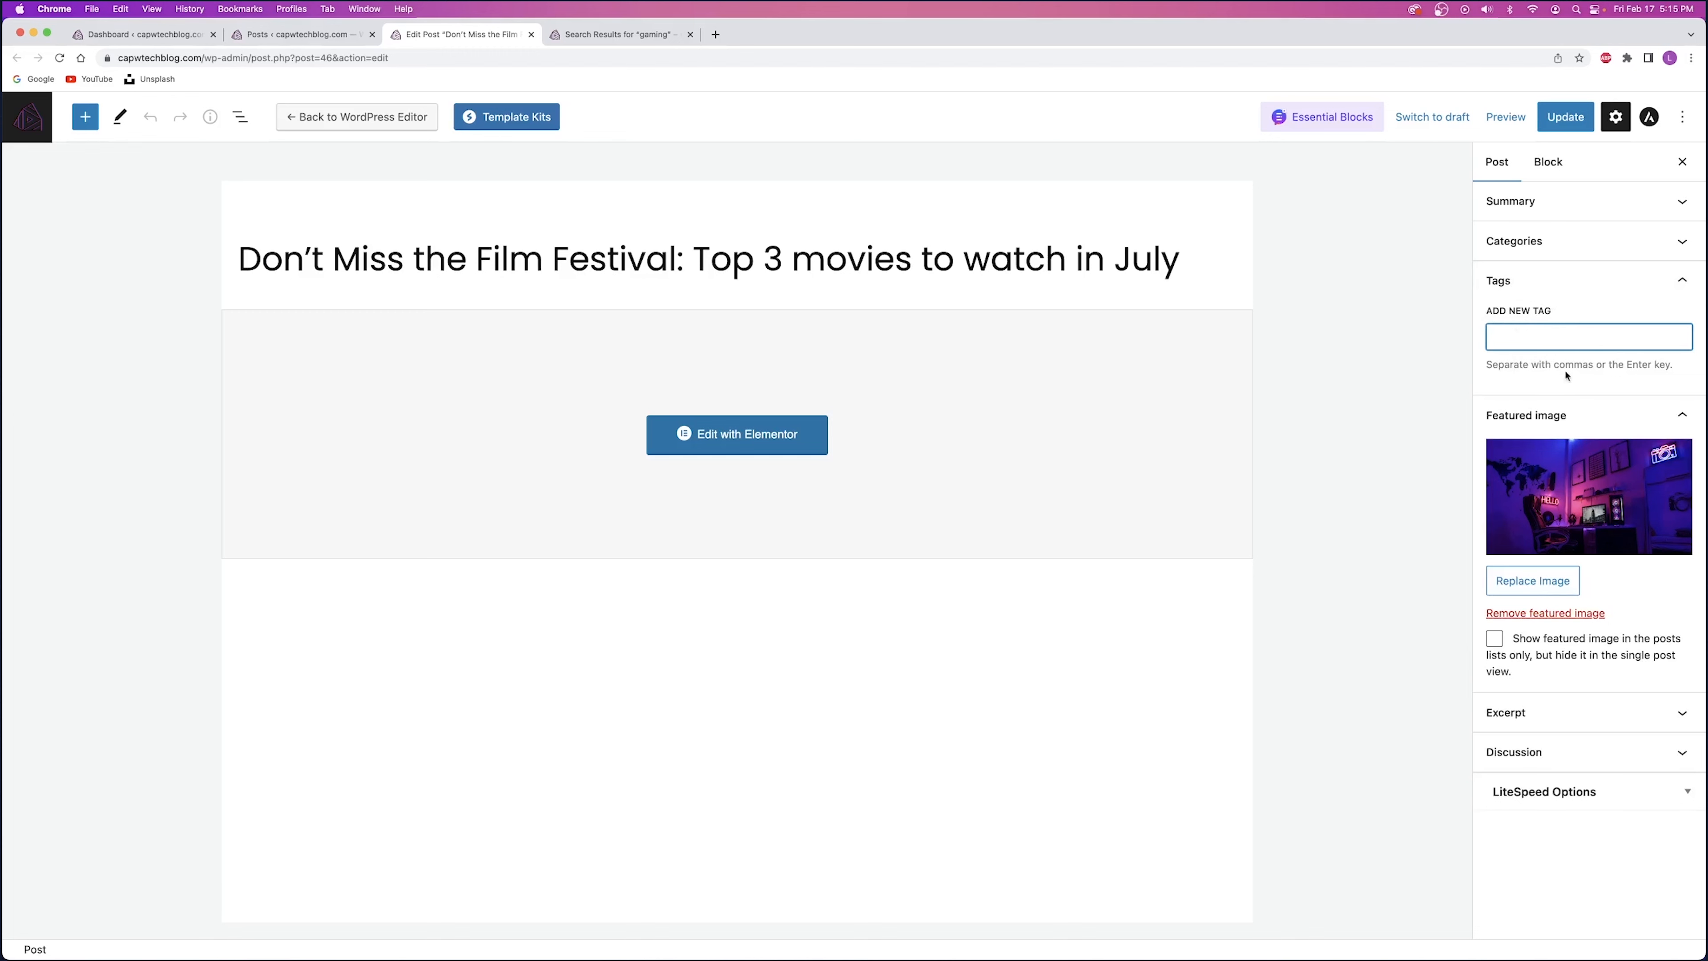
left_click(1539, 280)
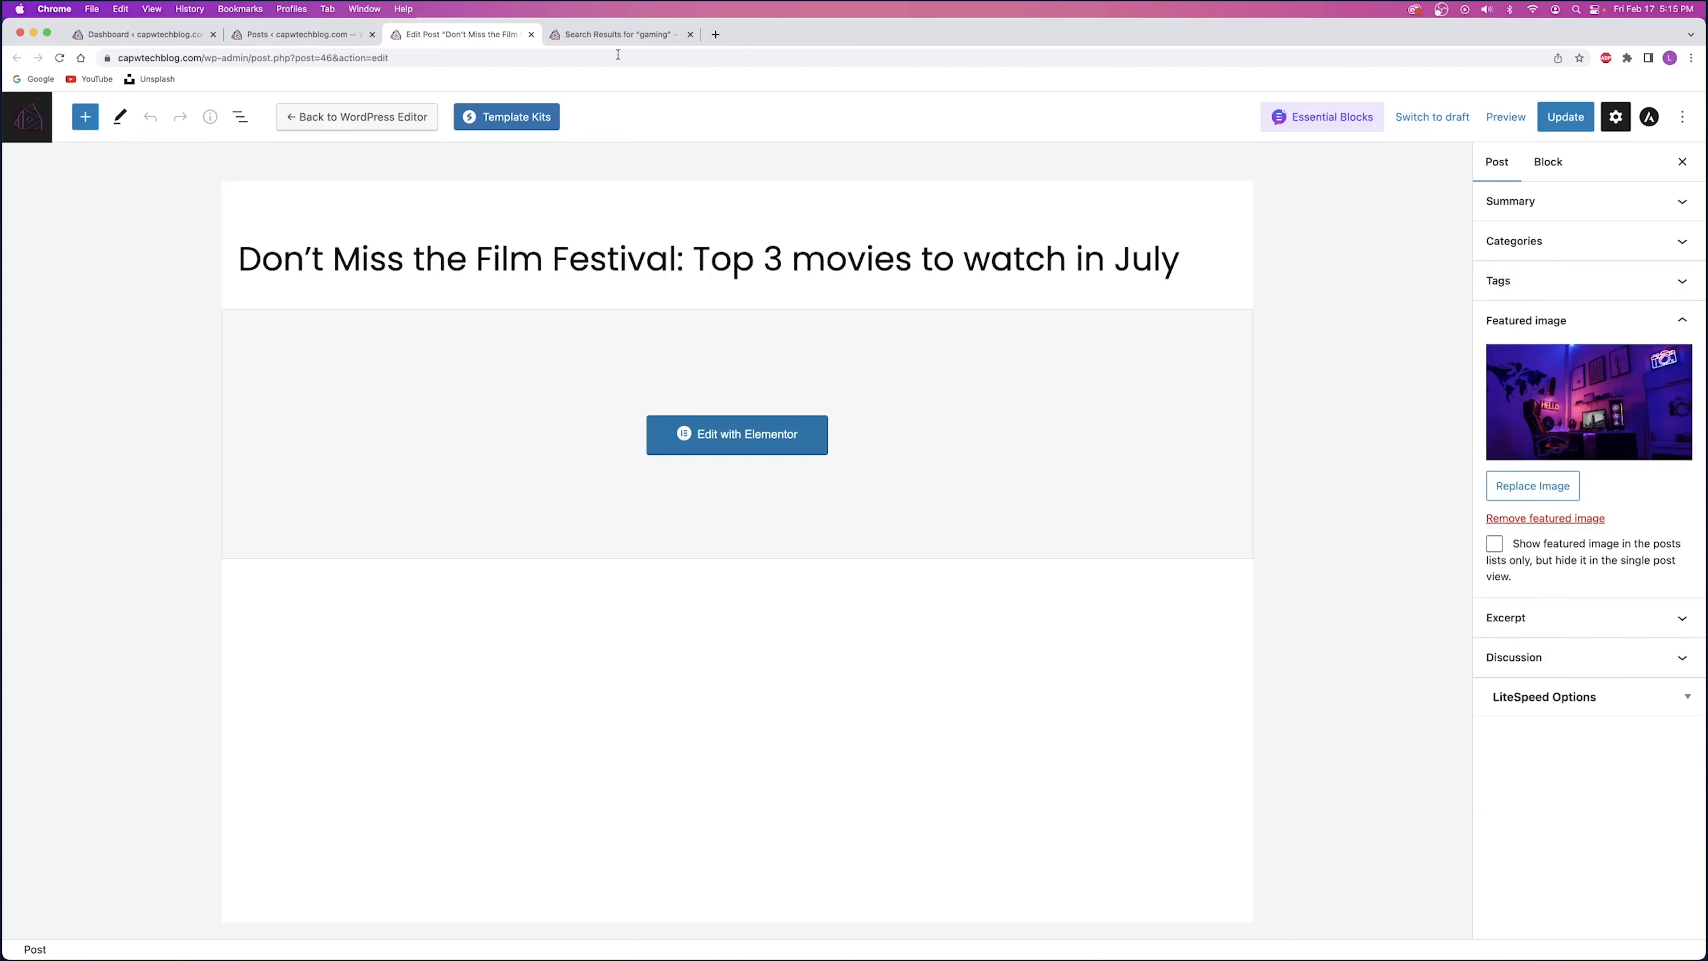
left_click(531, 36)
- Quick-edit the "Don't Miss the Film Festival" post and add the tag "gameplay"
left_click(239, 488)
left_click(1214, 551)
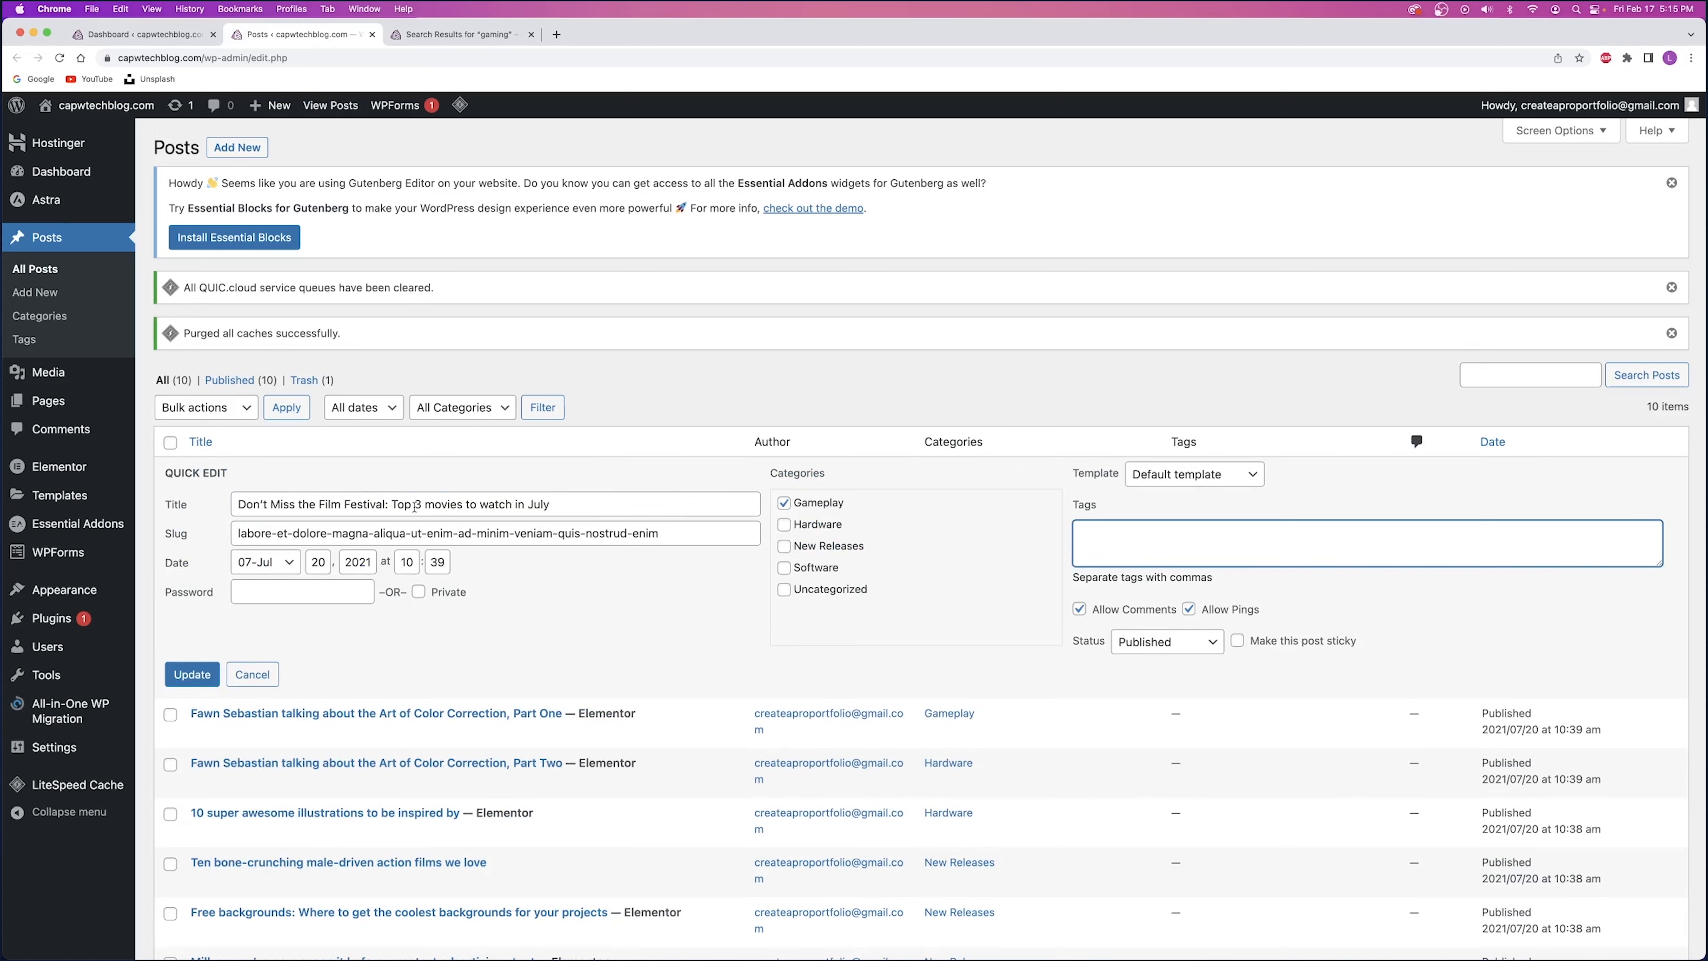
left_click_drag(610, 499, 237, 504)
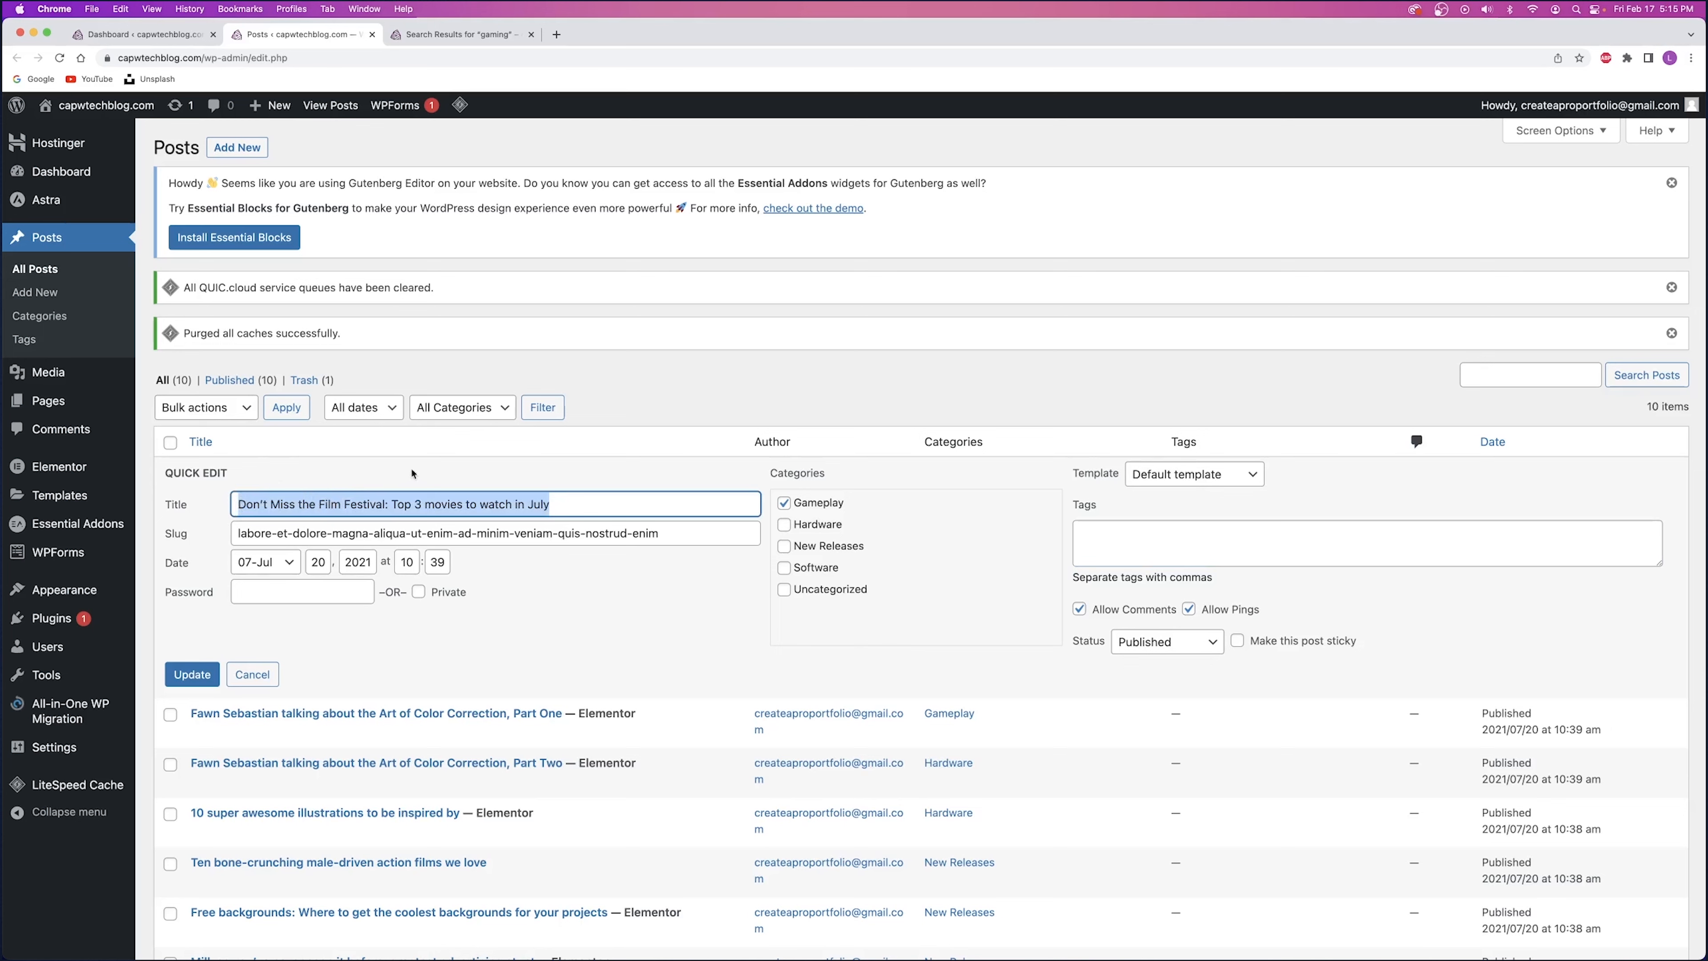
left_click(617, 503)
left_click(1155, 532)
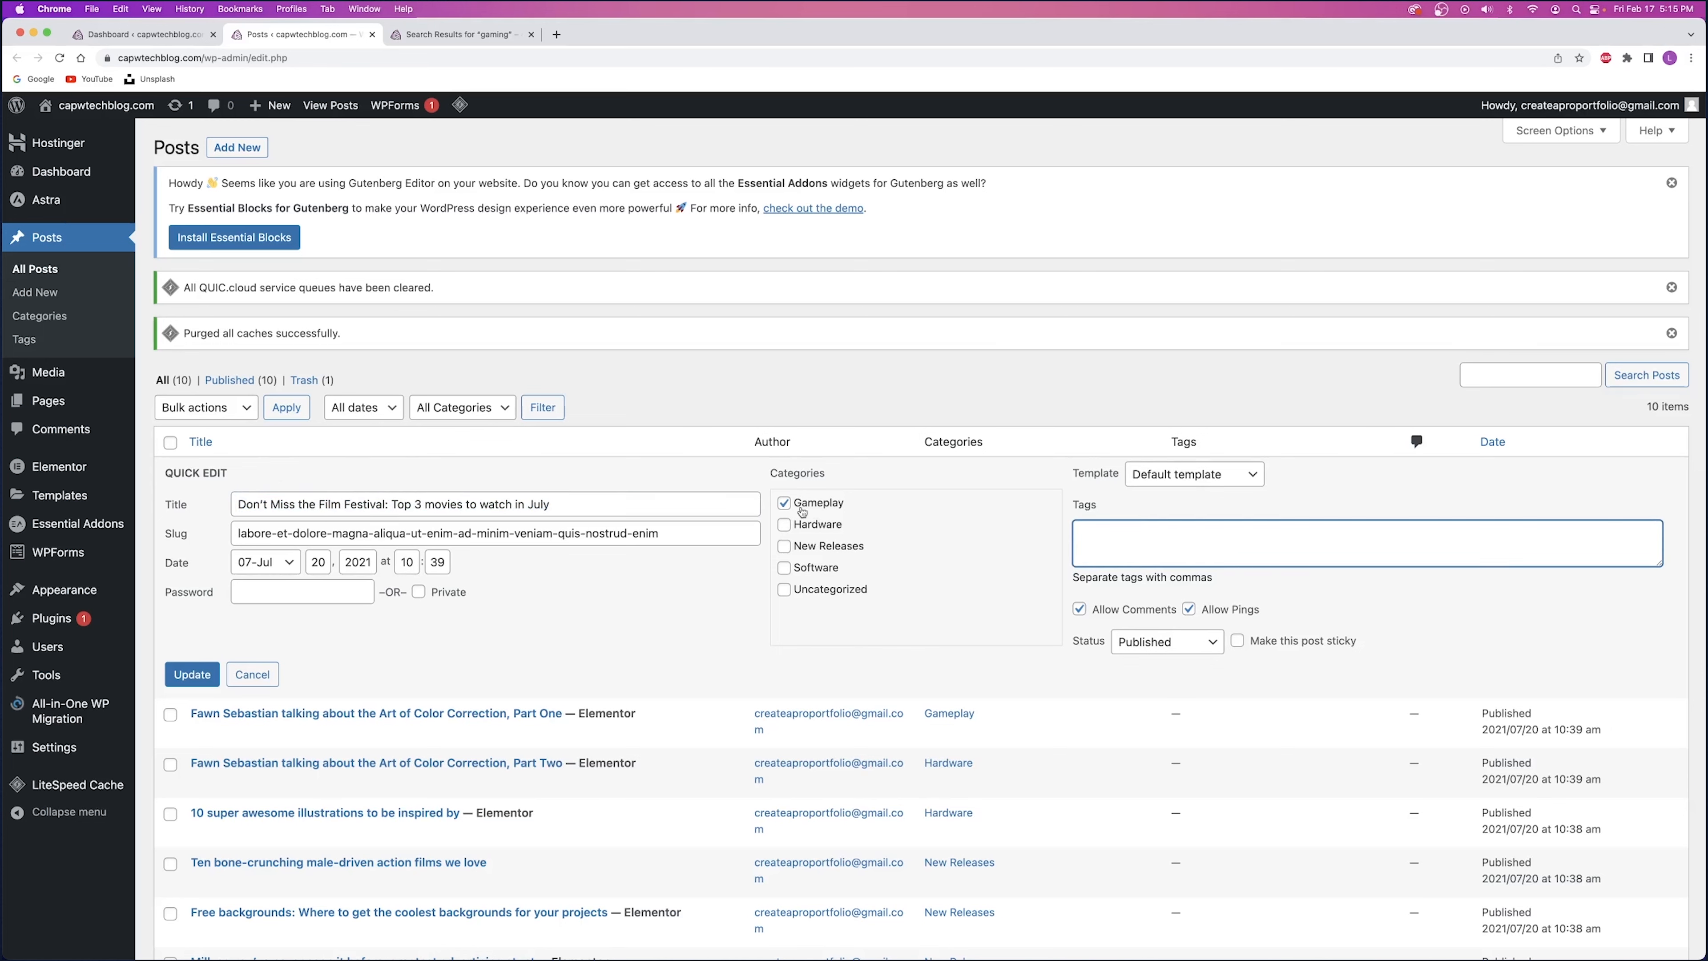
type("gameplay,")
- Replace the post's title with "Top gameplay moments of 2023"
left_click_drag(556, 508, 214, 503)
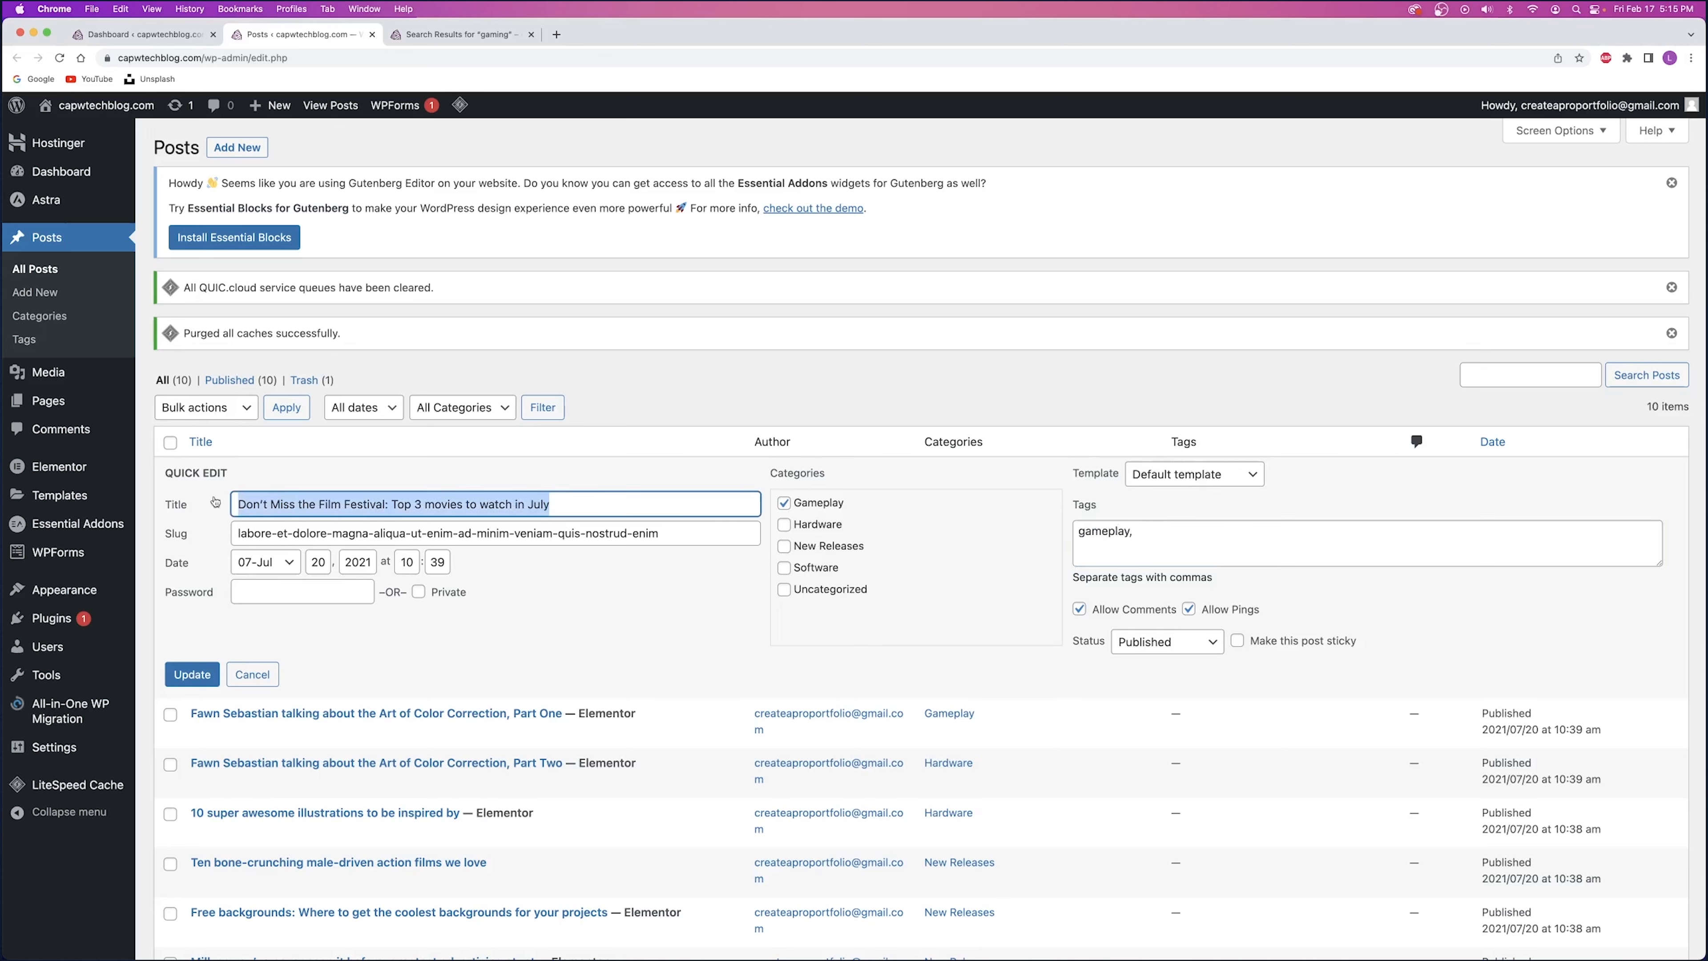
type("Top gamlay moments of 2023")
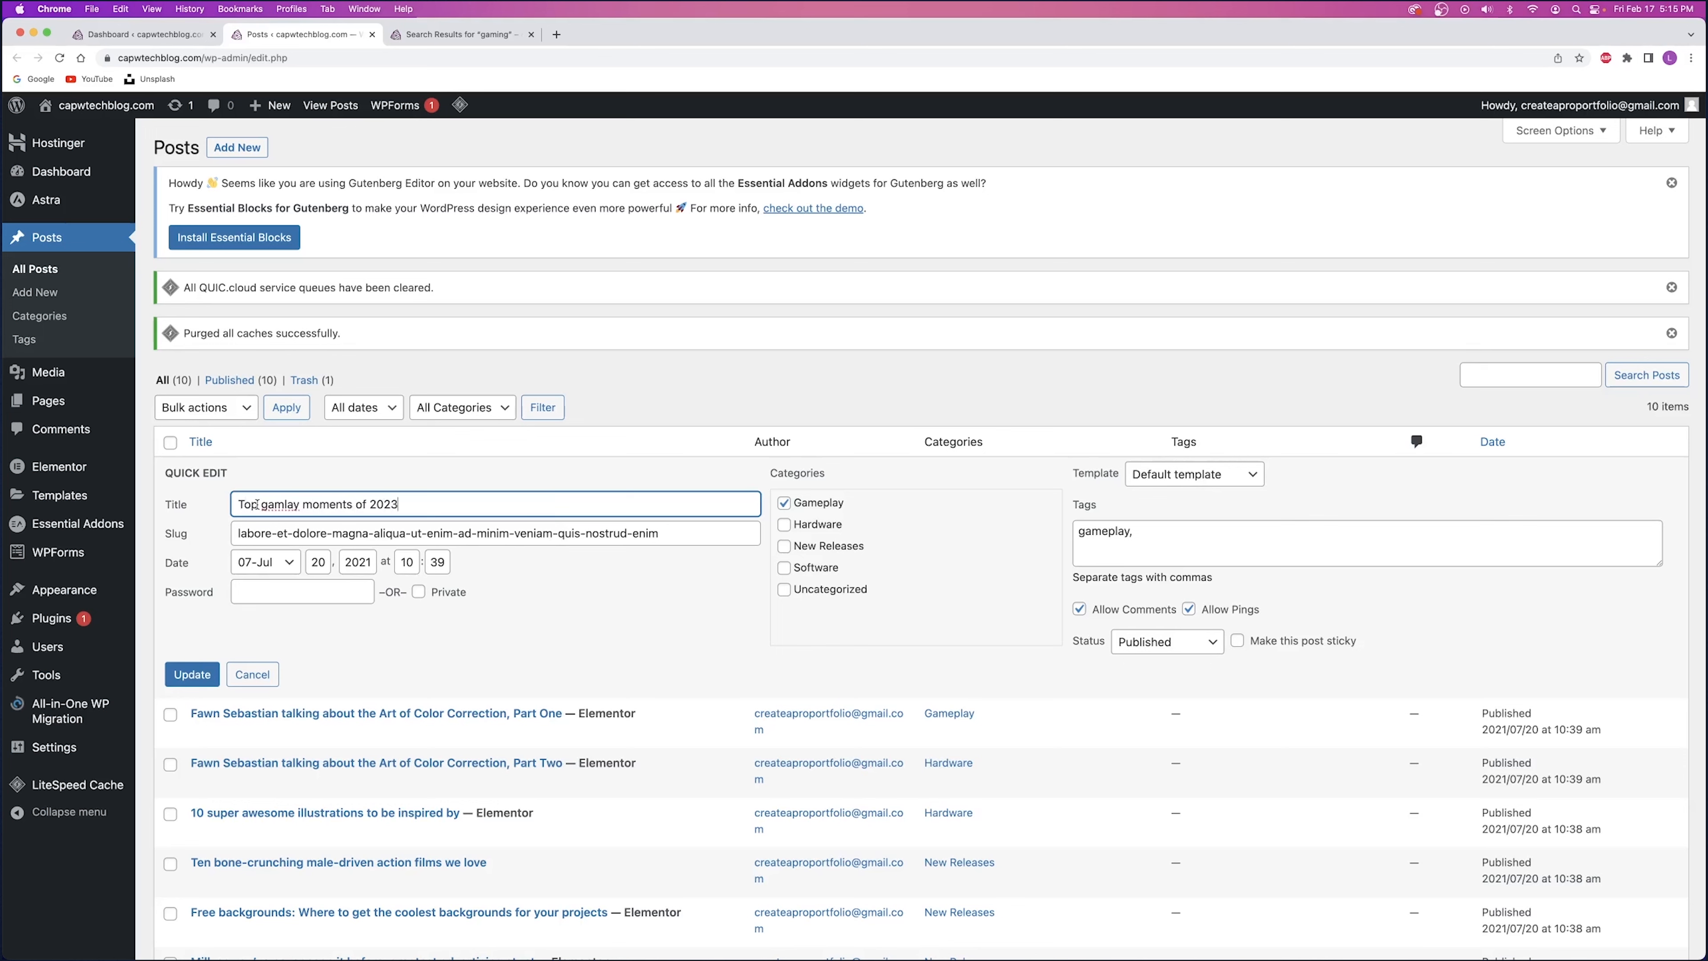
right_click(283, 504)
key("Escape")
type("gameplay")
- Add the tags "2023" and "moments" after "gameplay" and update the post
left_click(1154, 546)
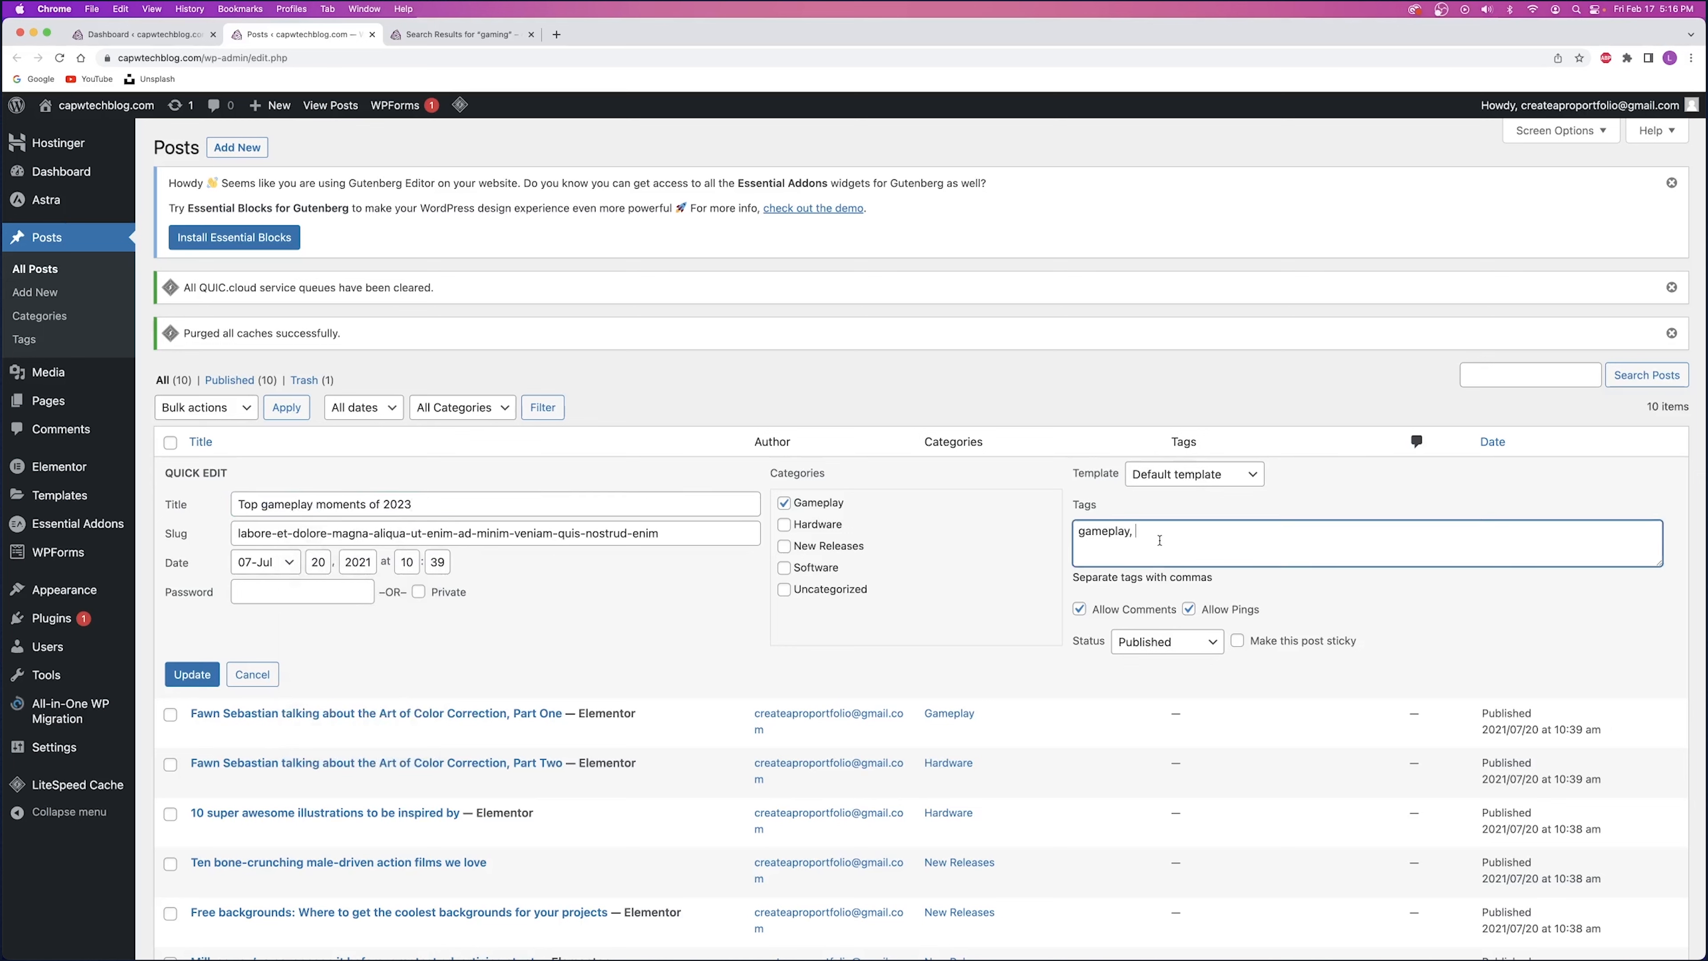
type("2023, moments")
key("alt+BackSpace")
type("moments")
left_click(1147, 550)
double_click(1206, 549)
left_click(1206, 549)
left_click(181, 675)
- Go to the live blog's homepage and search the site for "moments" with the header search
left_click(460, 34)
left_click(59, 59)
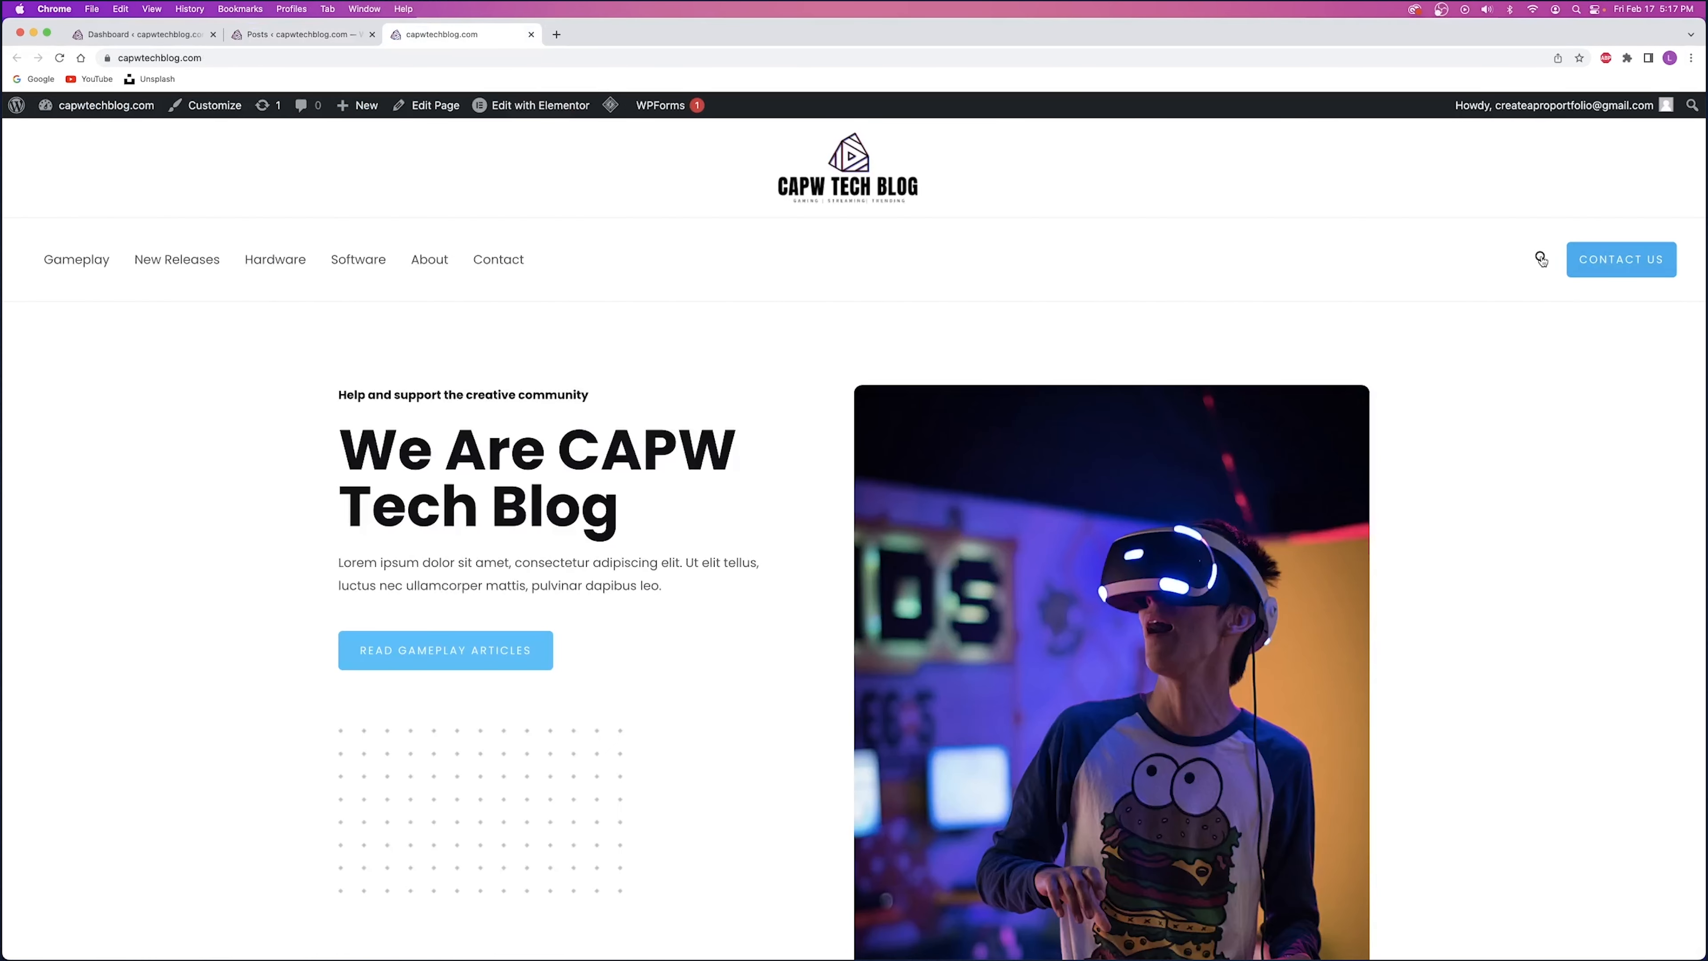
left_click(1541, 259)
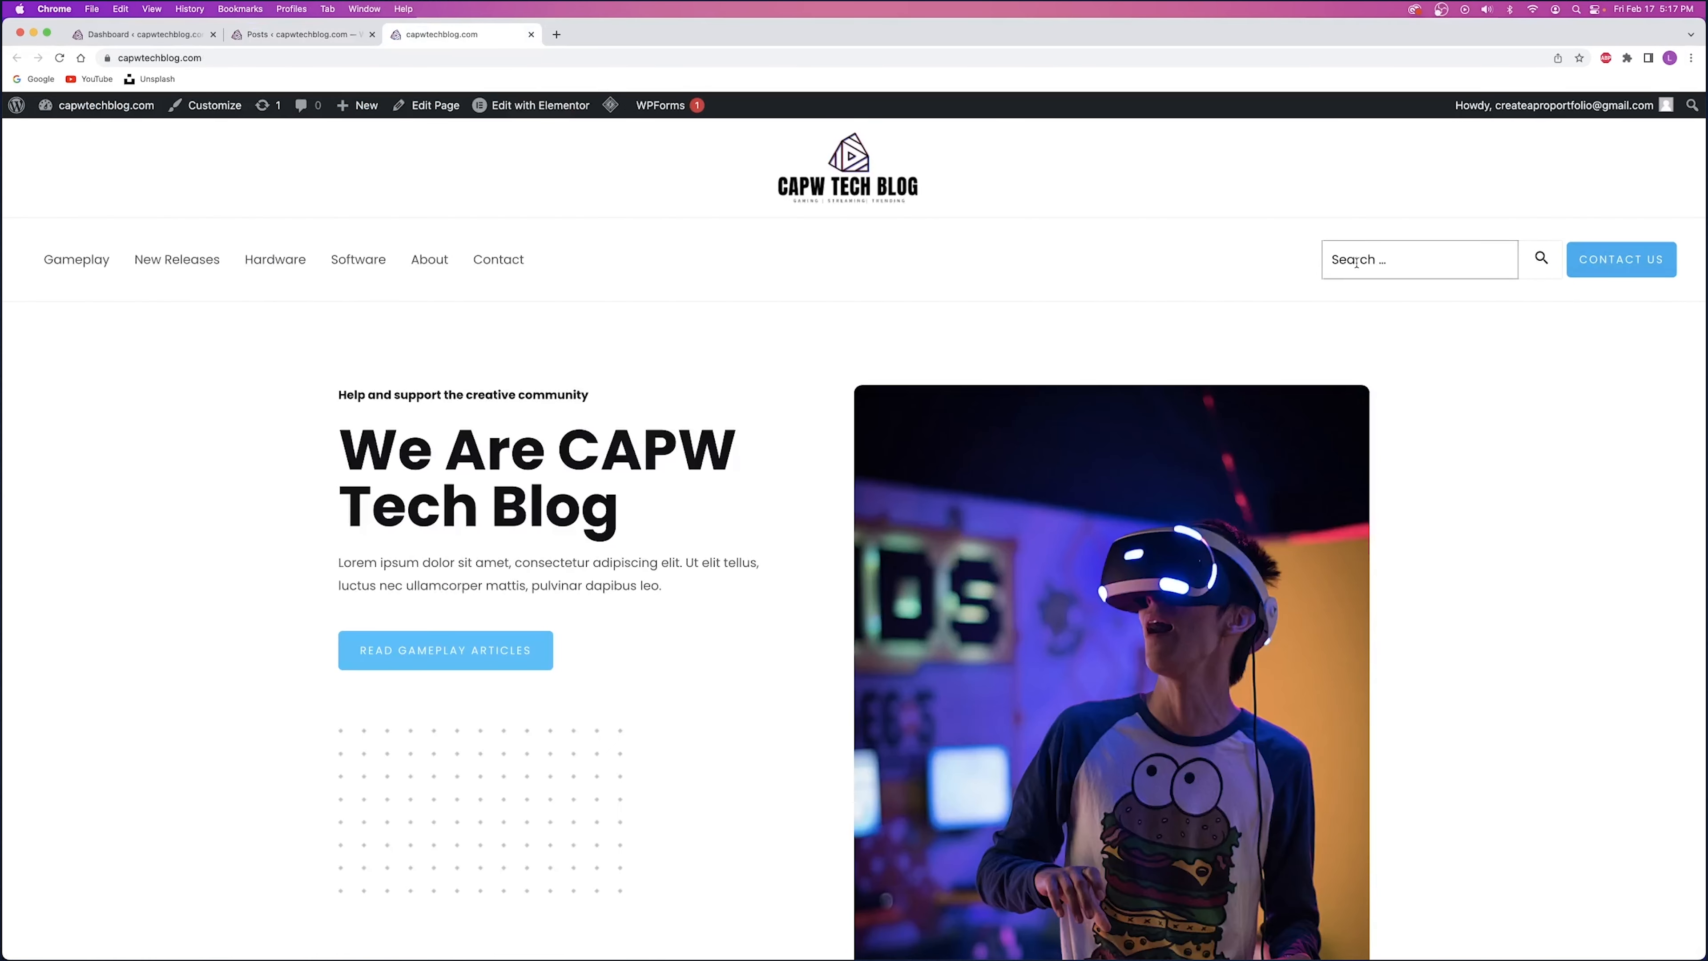
type("moments")
key("Return")
scroll(816, 363, "down", 6)
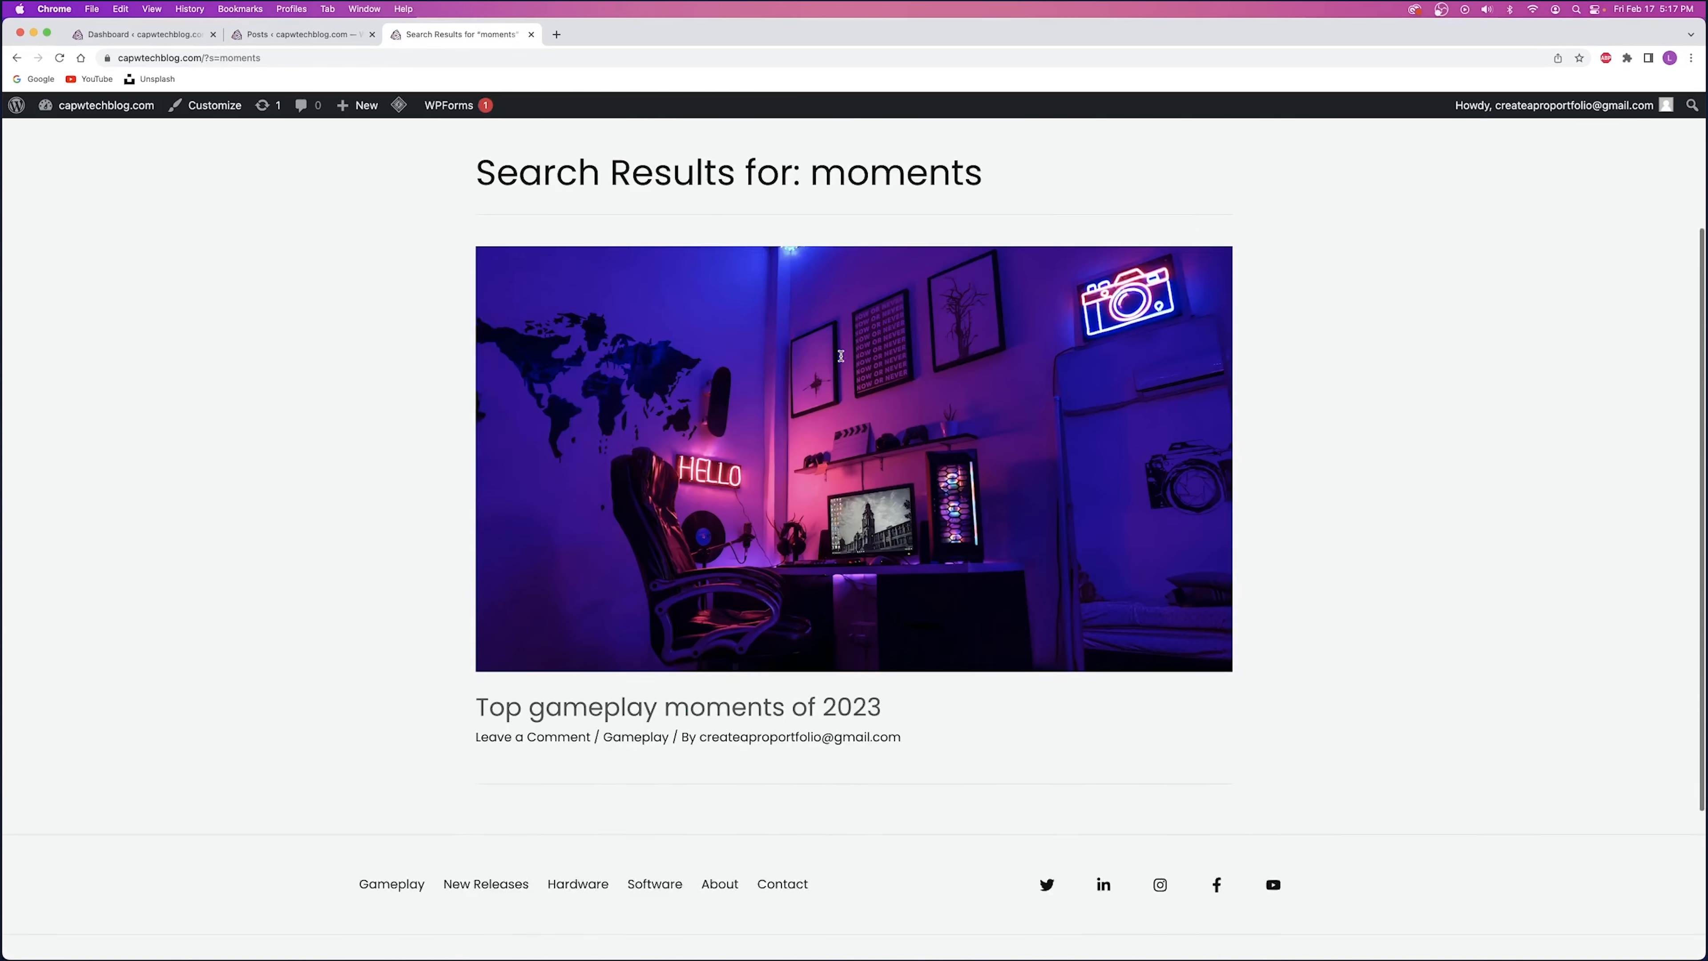
- Search the site for "gameplay" with the header search
scroll(748, 322, "up", 3)
scroll(748, 321, "up", 3)
left_click(1542, 258)
type("gameplay")
key("Return")
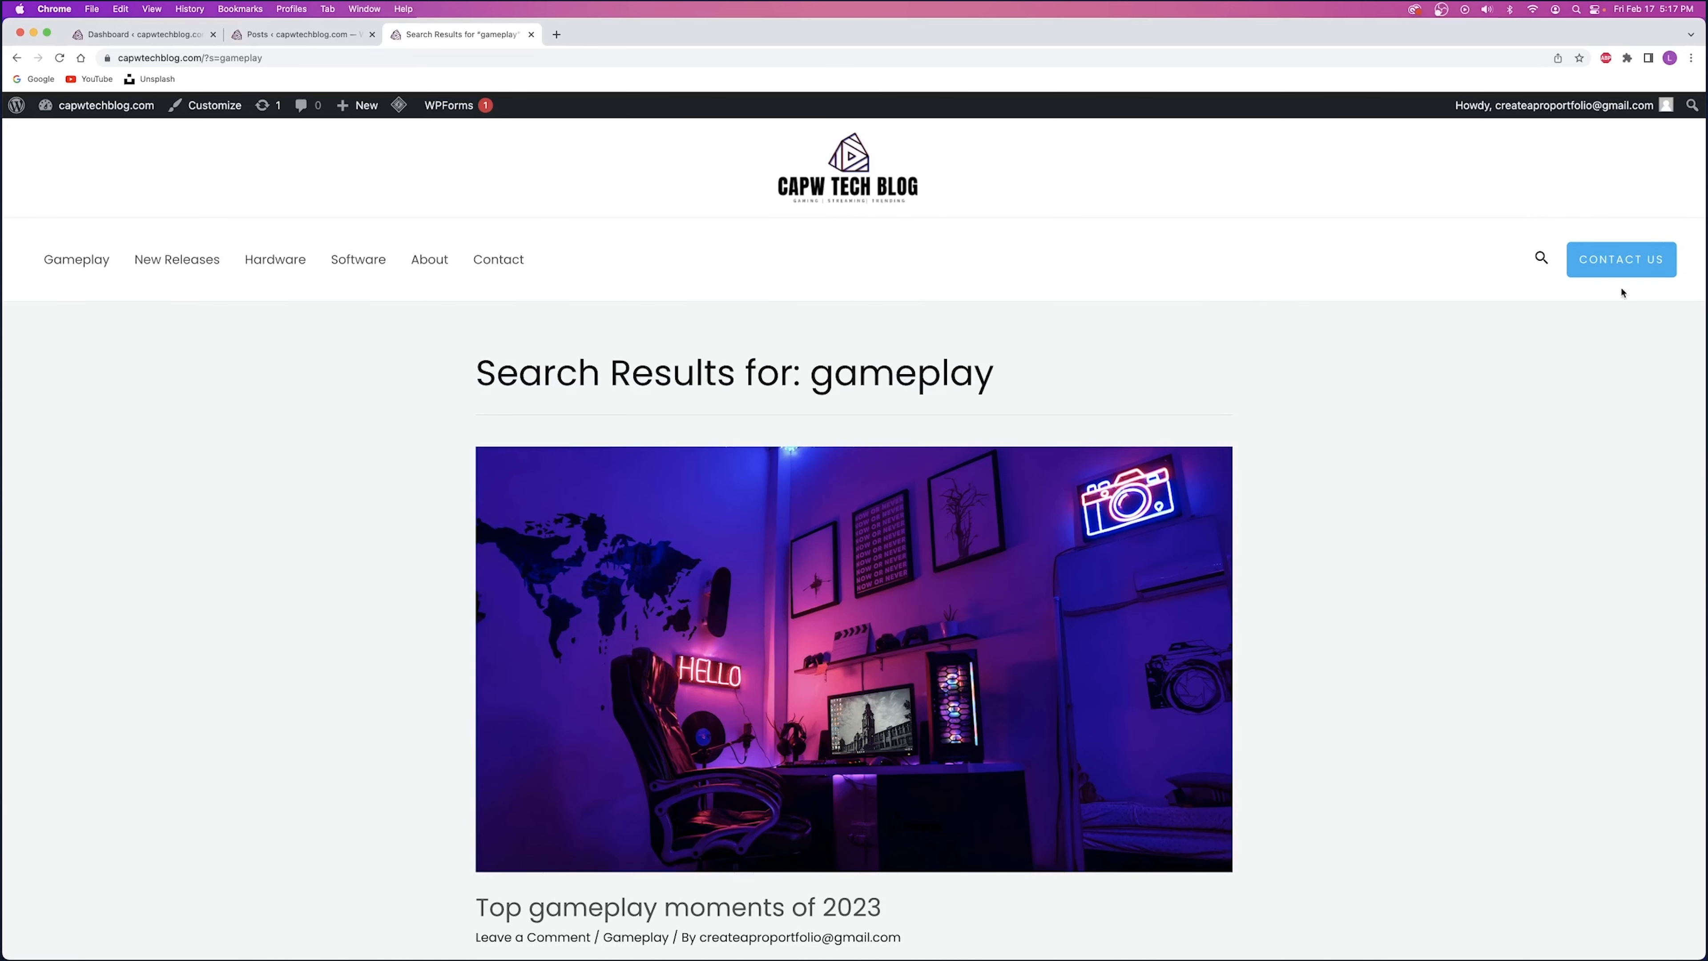
- Examine the "gameplay" search results page from the header down to the footer
scroll(987, 482, "down", 3)
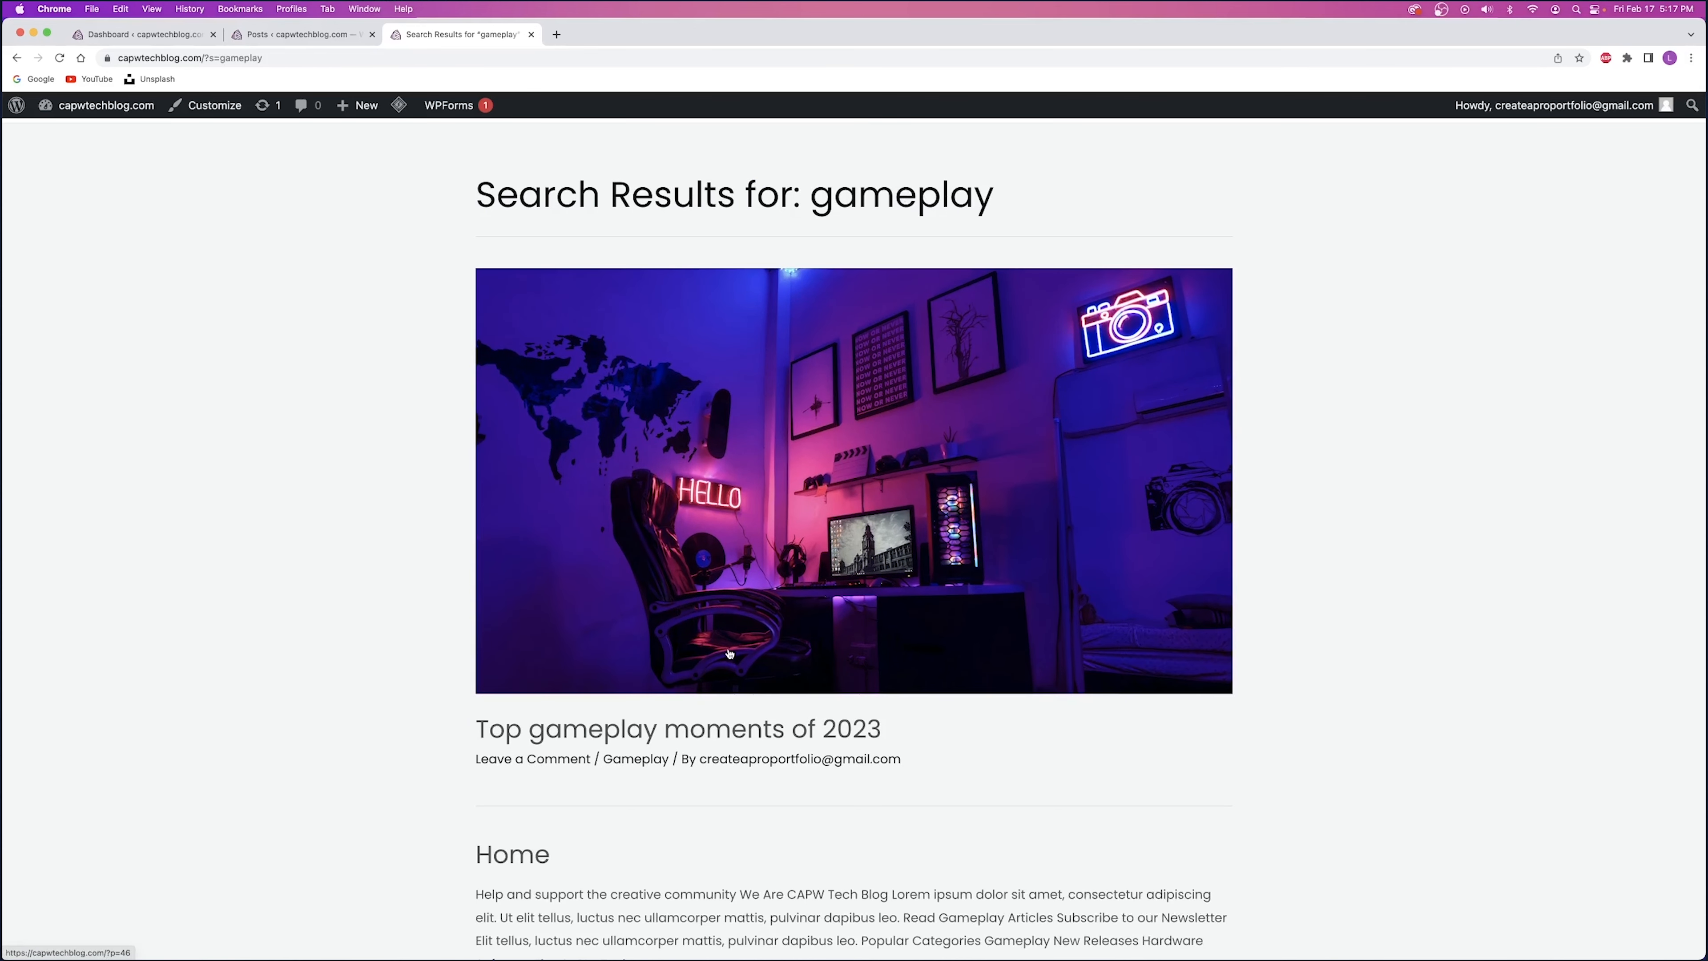
scroll(720, 653, "down", 8)
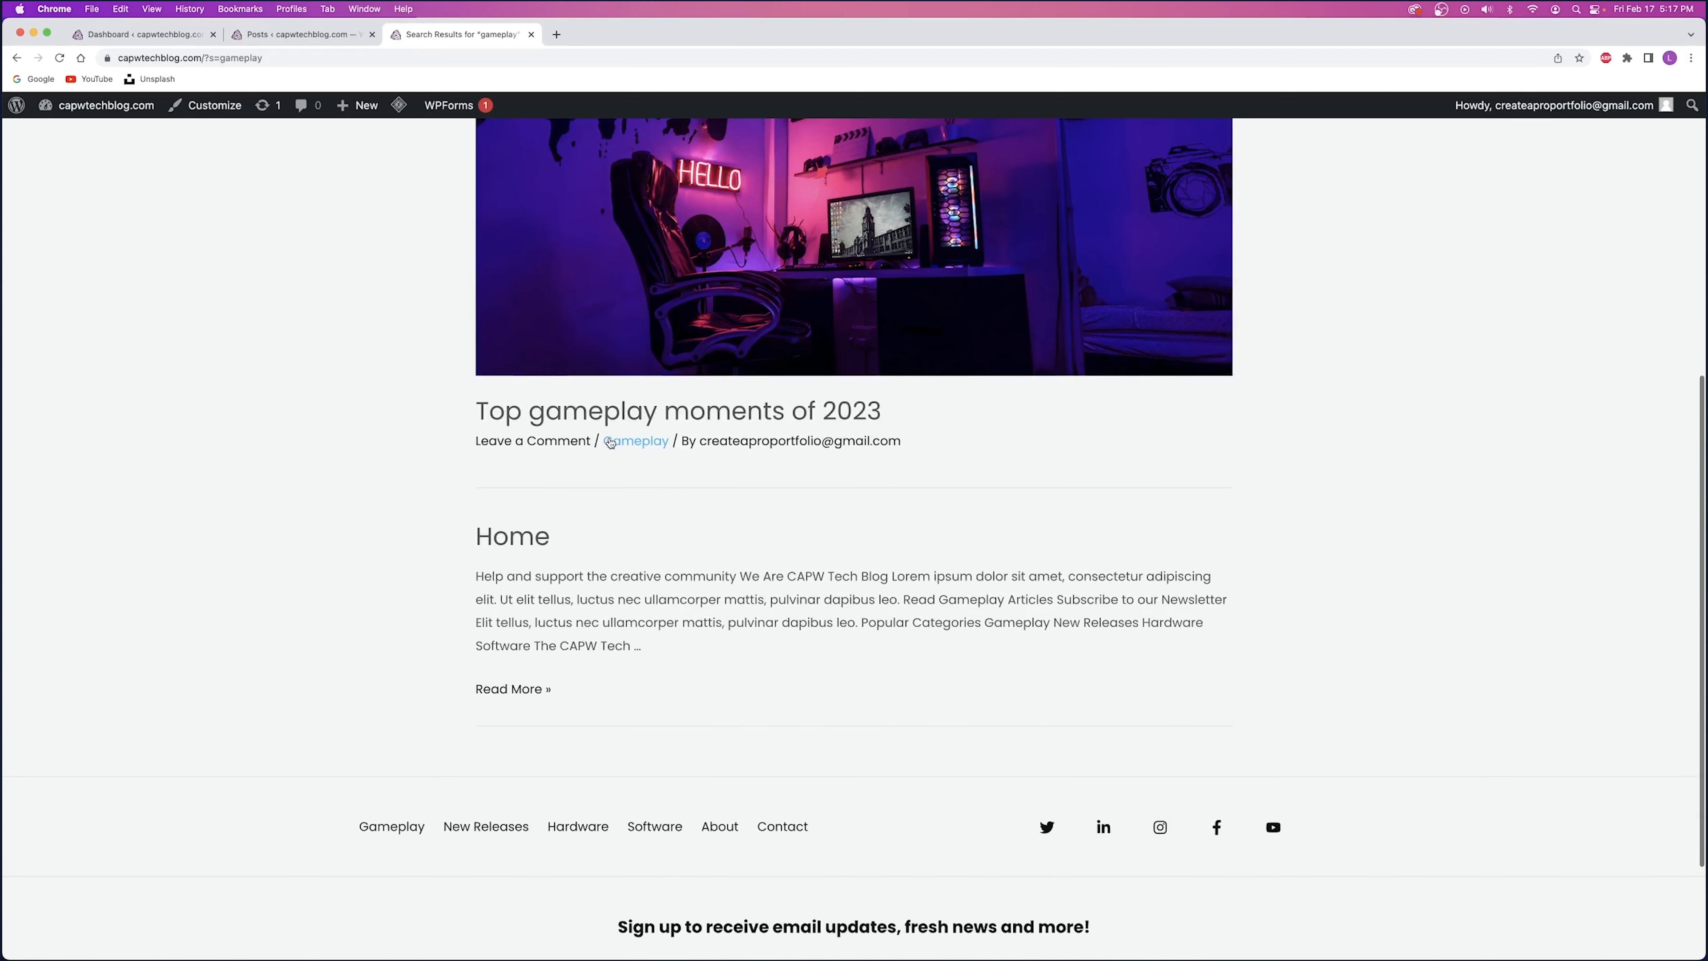
scroll(673, 444, "up", 10)
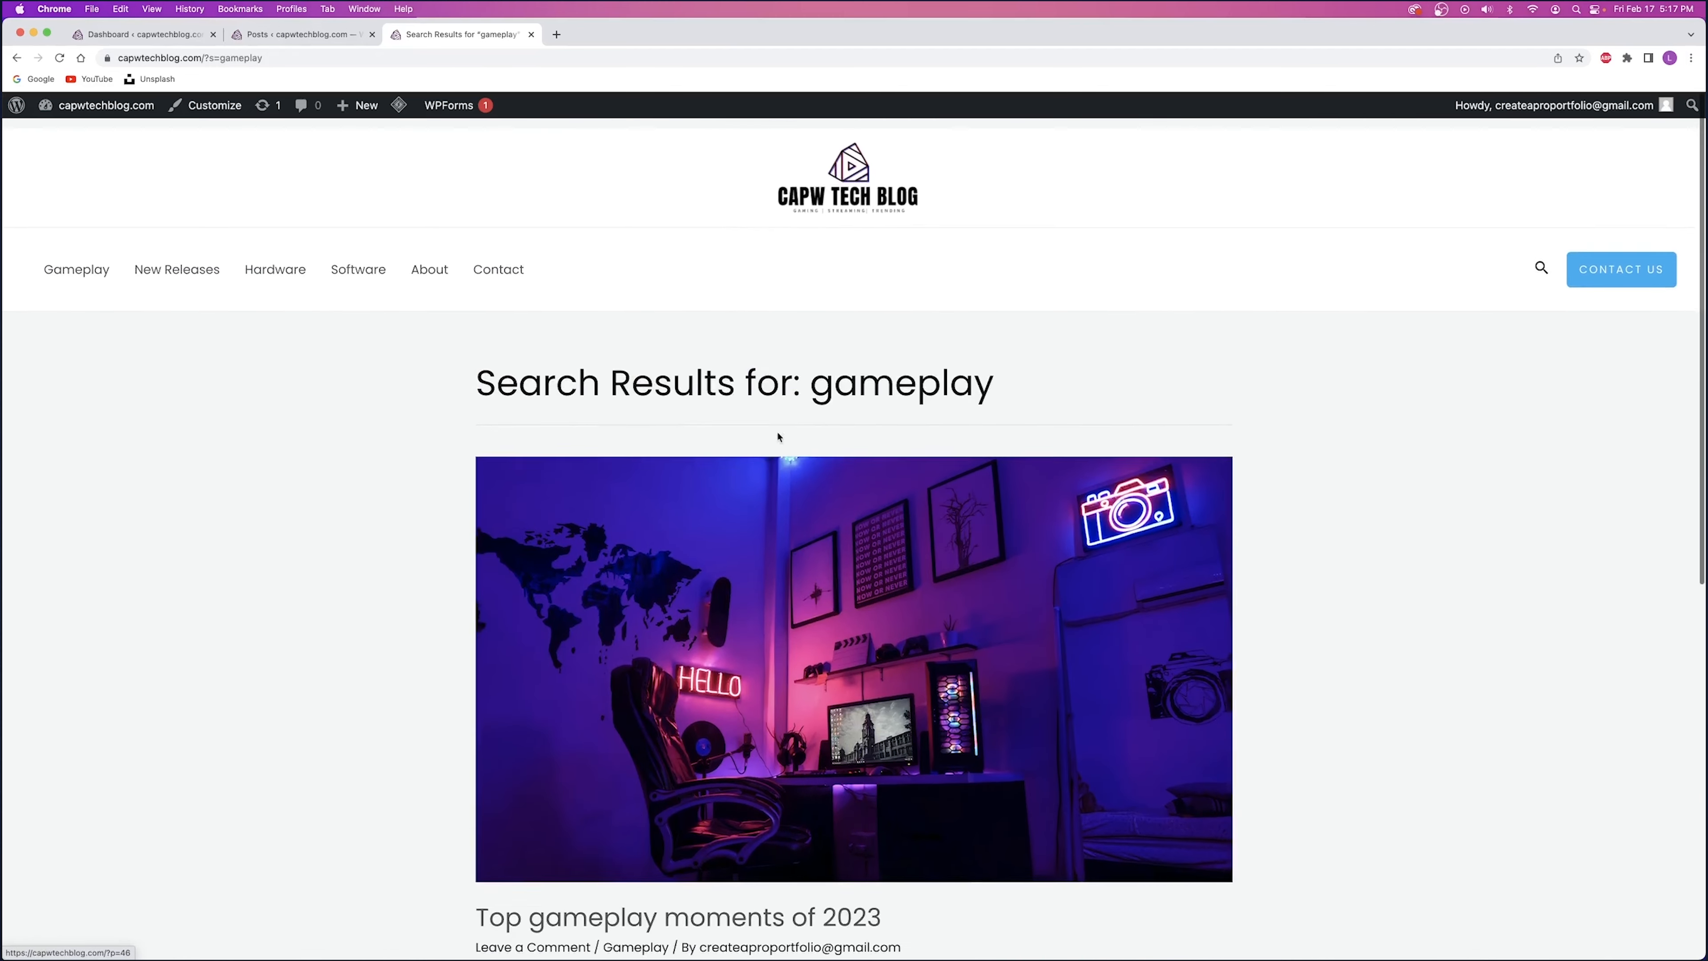
scroll(884, 423, "down", 10)
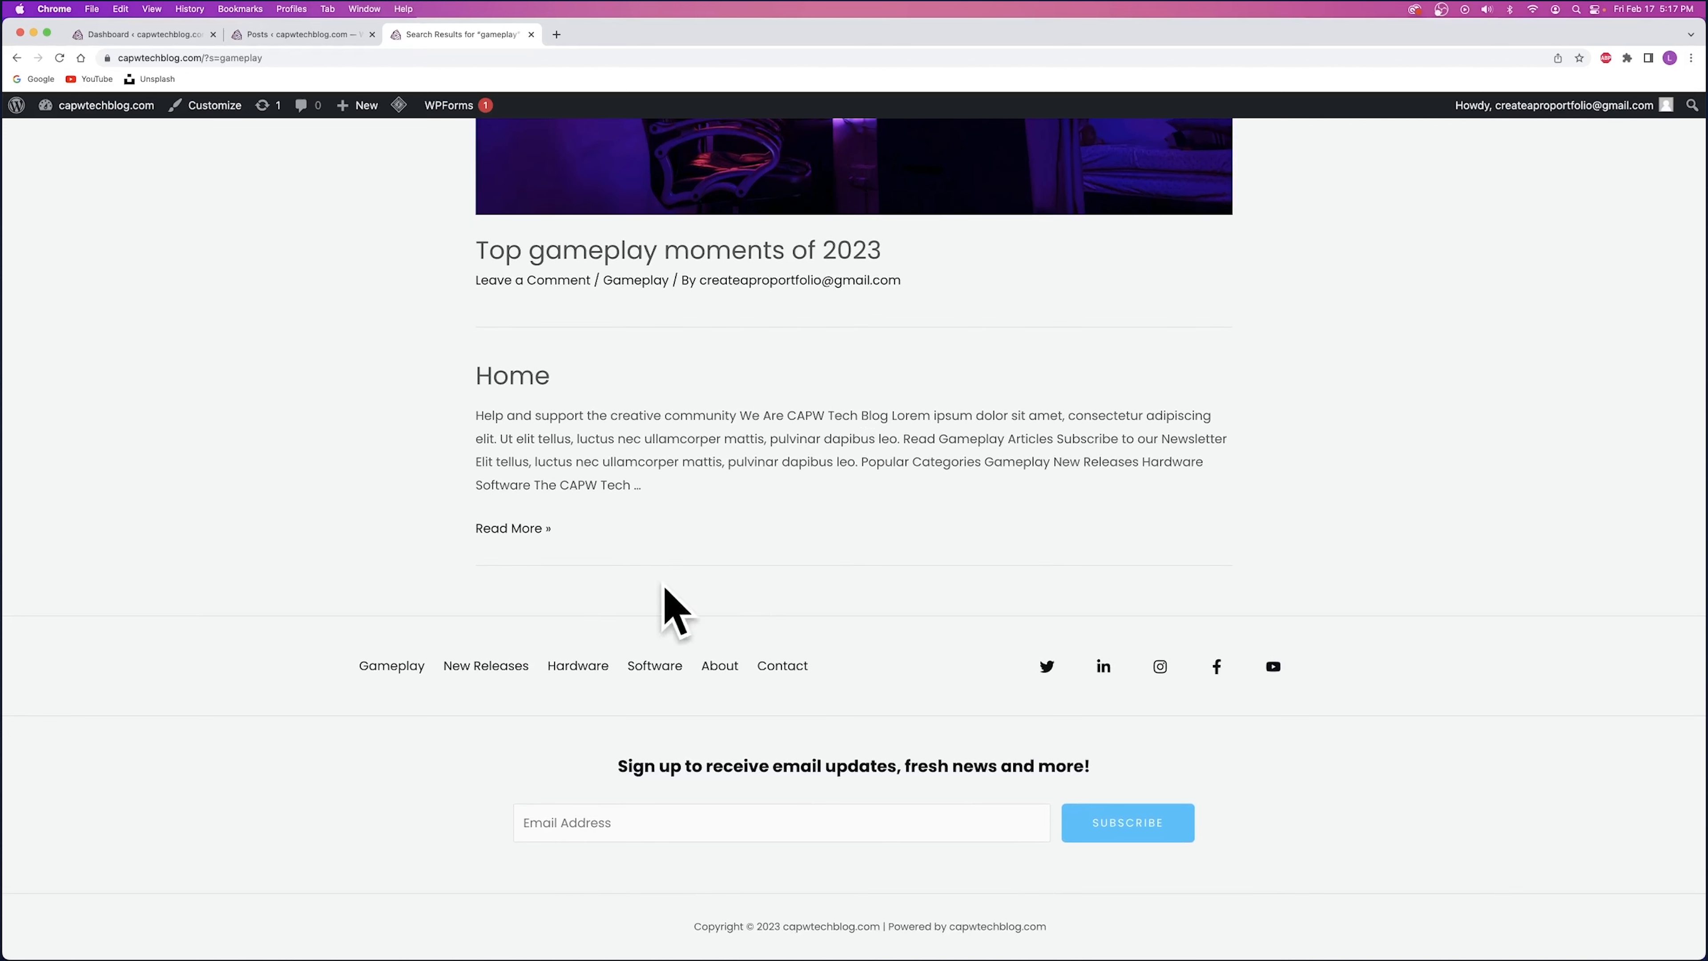
scroll(713, 576, "up", 10)
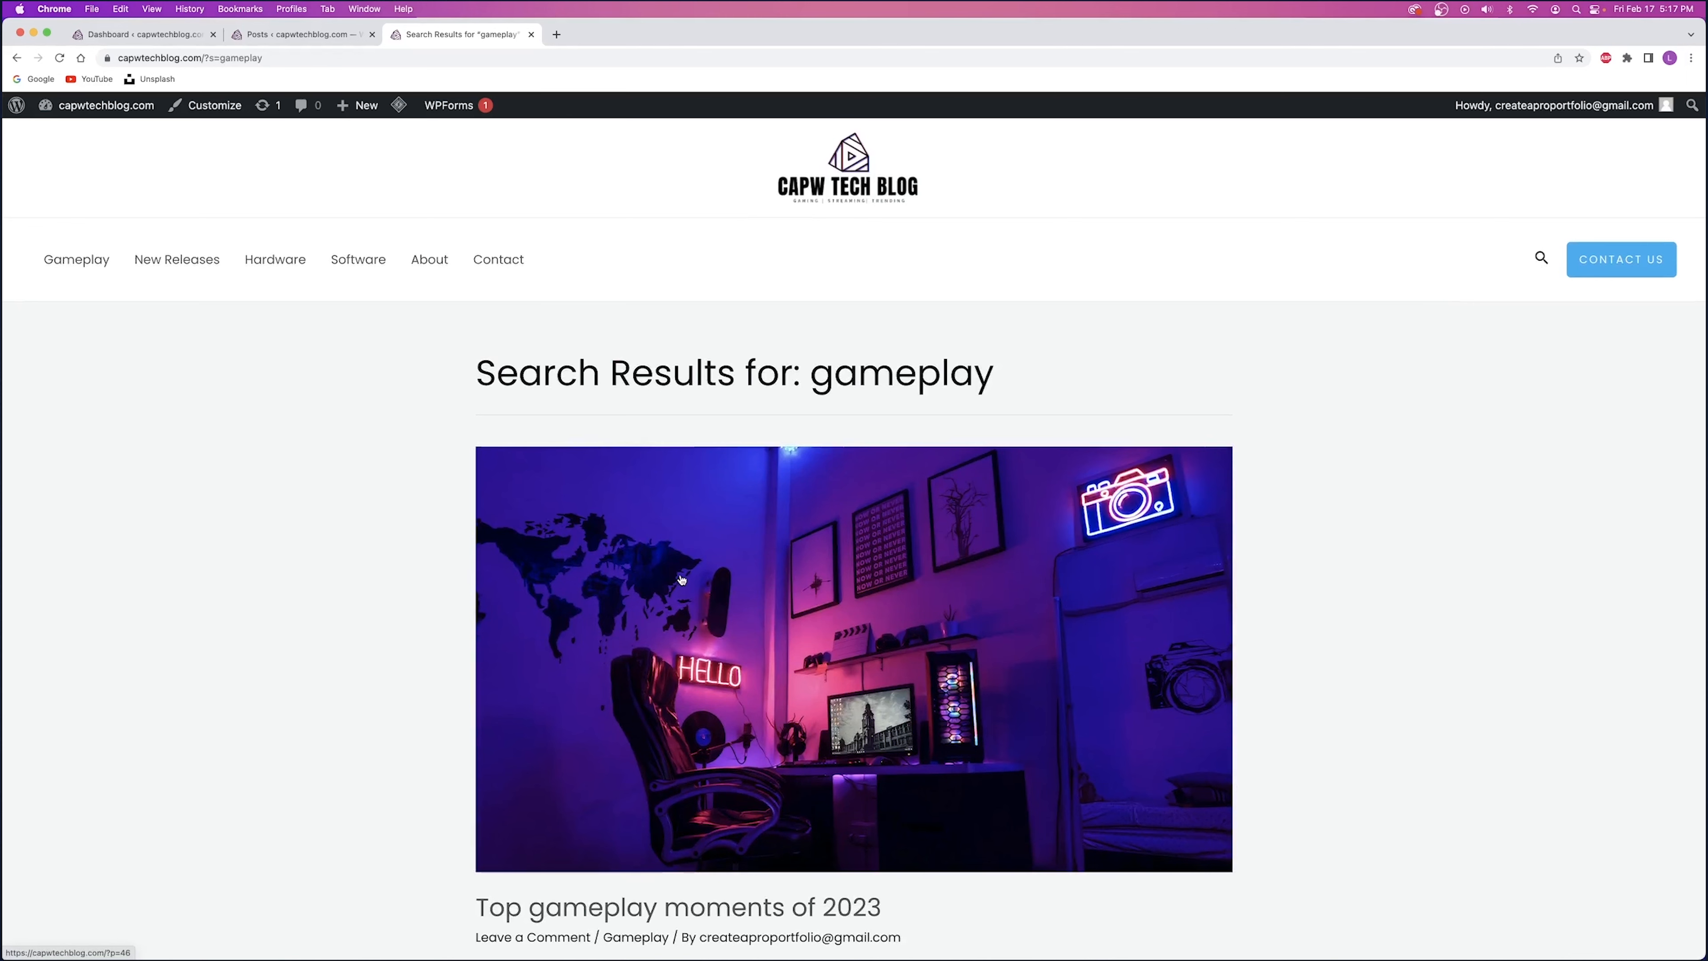
scroll(681, 579, "down", 3)
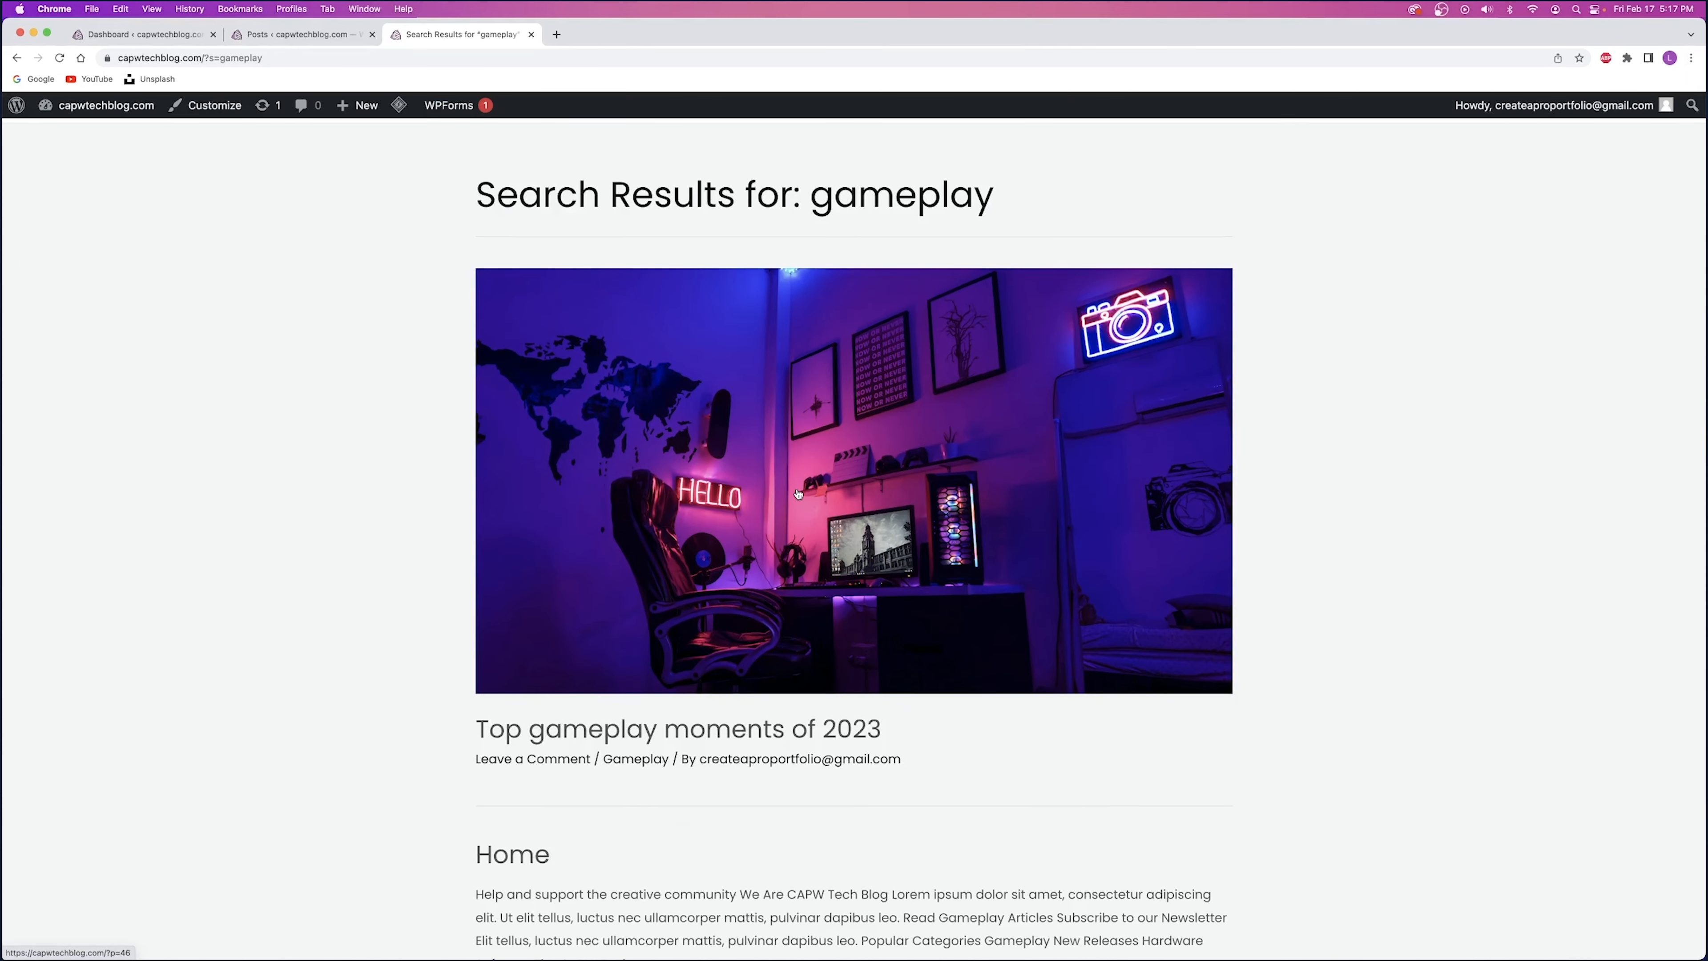
scroll(799, 495, "up", 3)
scroll(686, 496, "down", 2)
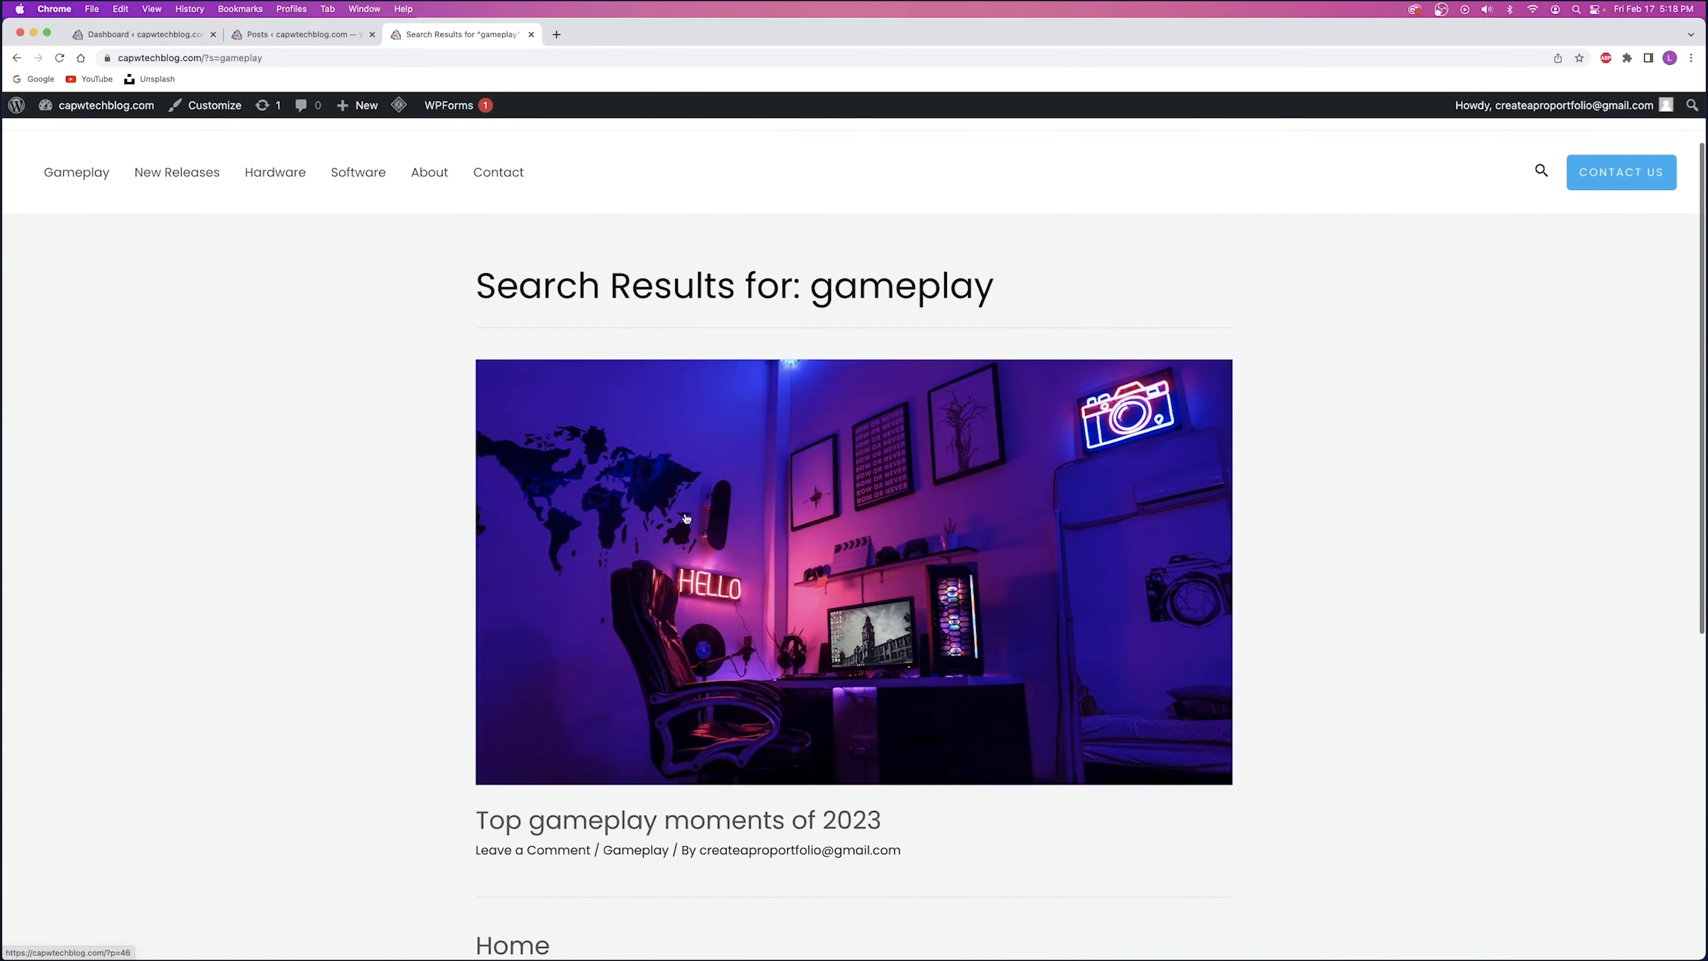
- Close the search results and Posts tabs and open the live site's homepage in a new tab
left_click(530, 34)
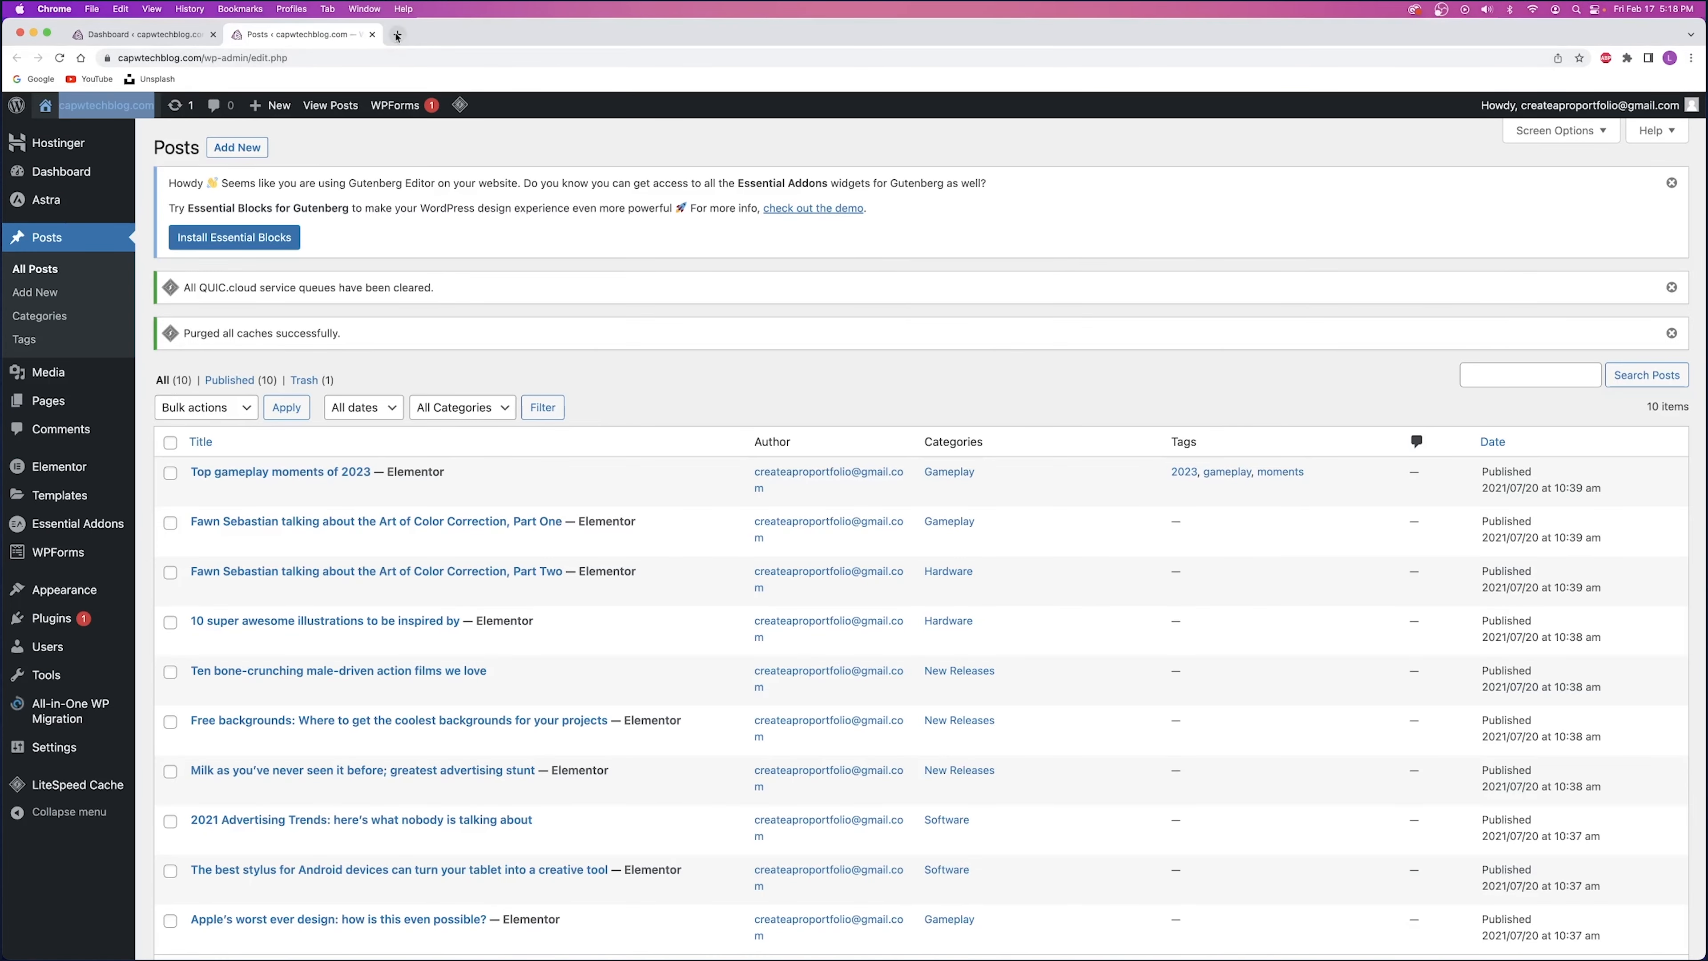
left_click(372, 34)
right_click(103, 100)
left_click(141, 115)
left_click(274, 34)
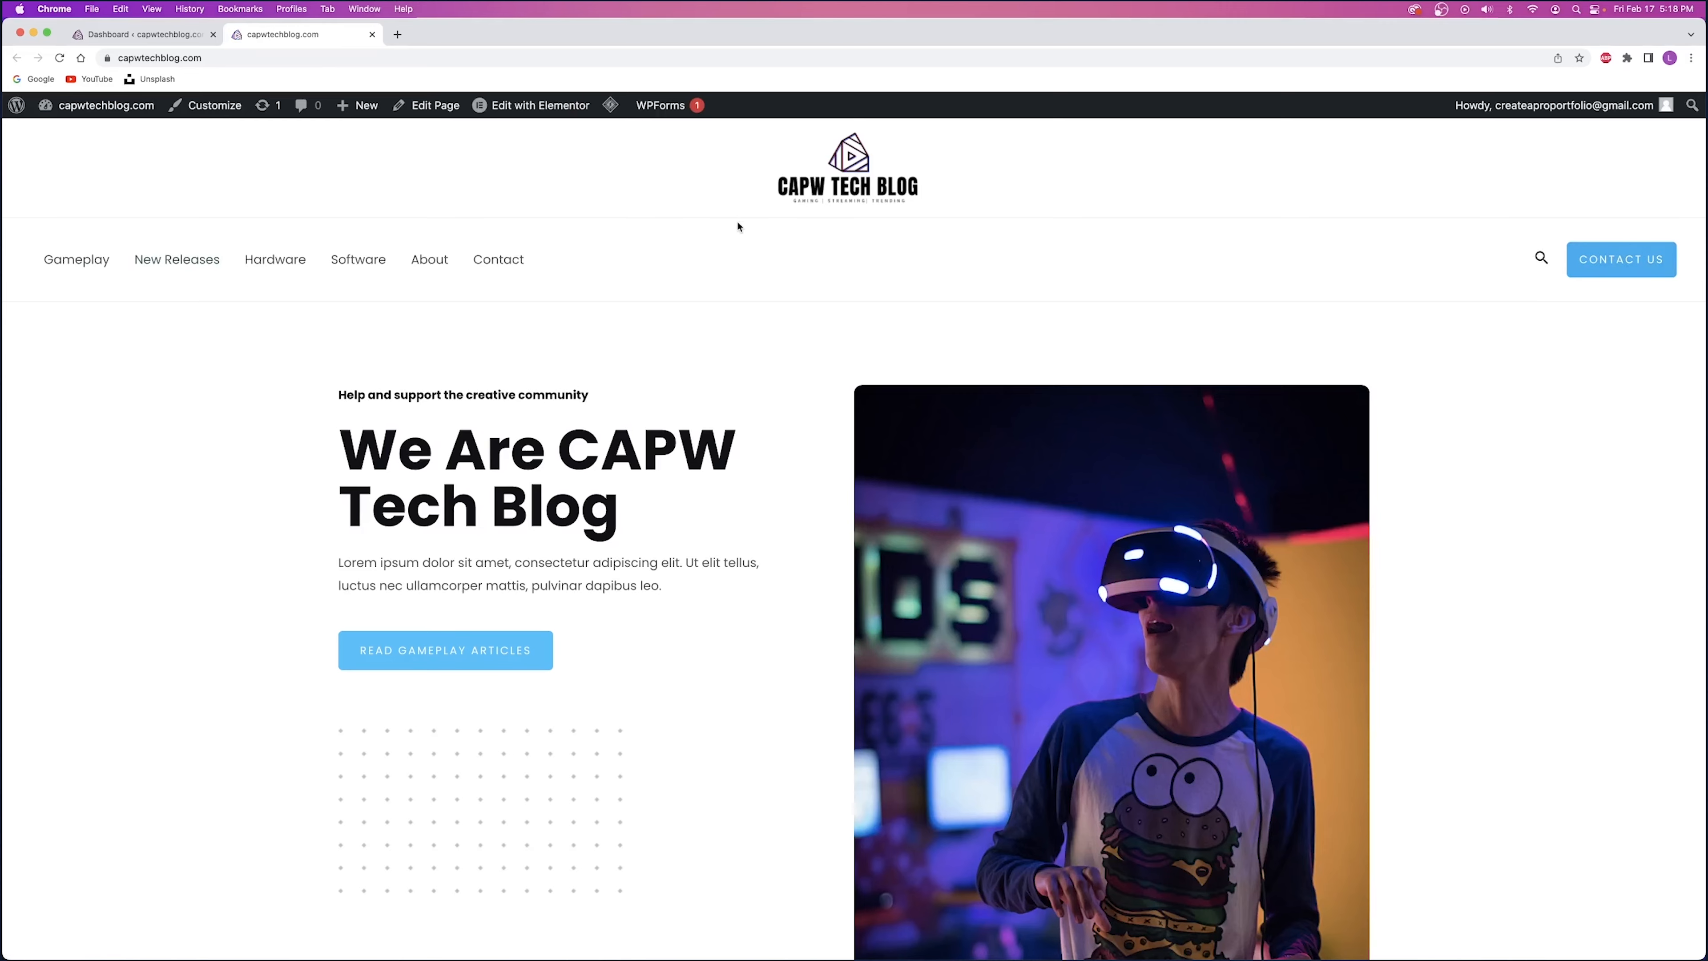
- View the homepage's footer and open the Footer Builder in the site's Customizer
scroll(738, 227, "down", 20)
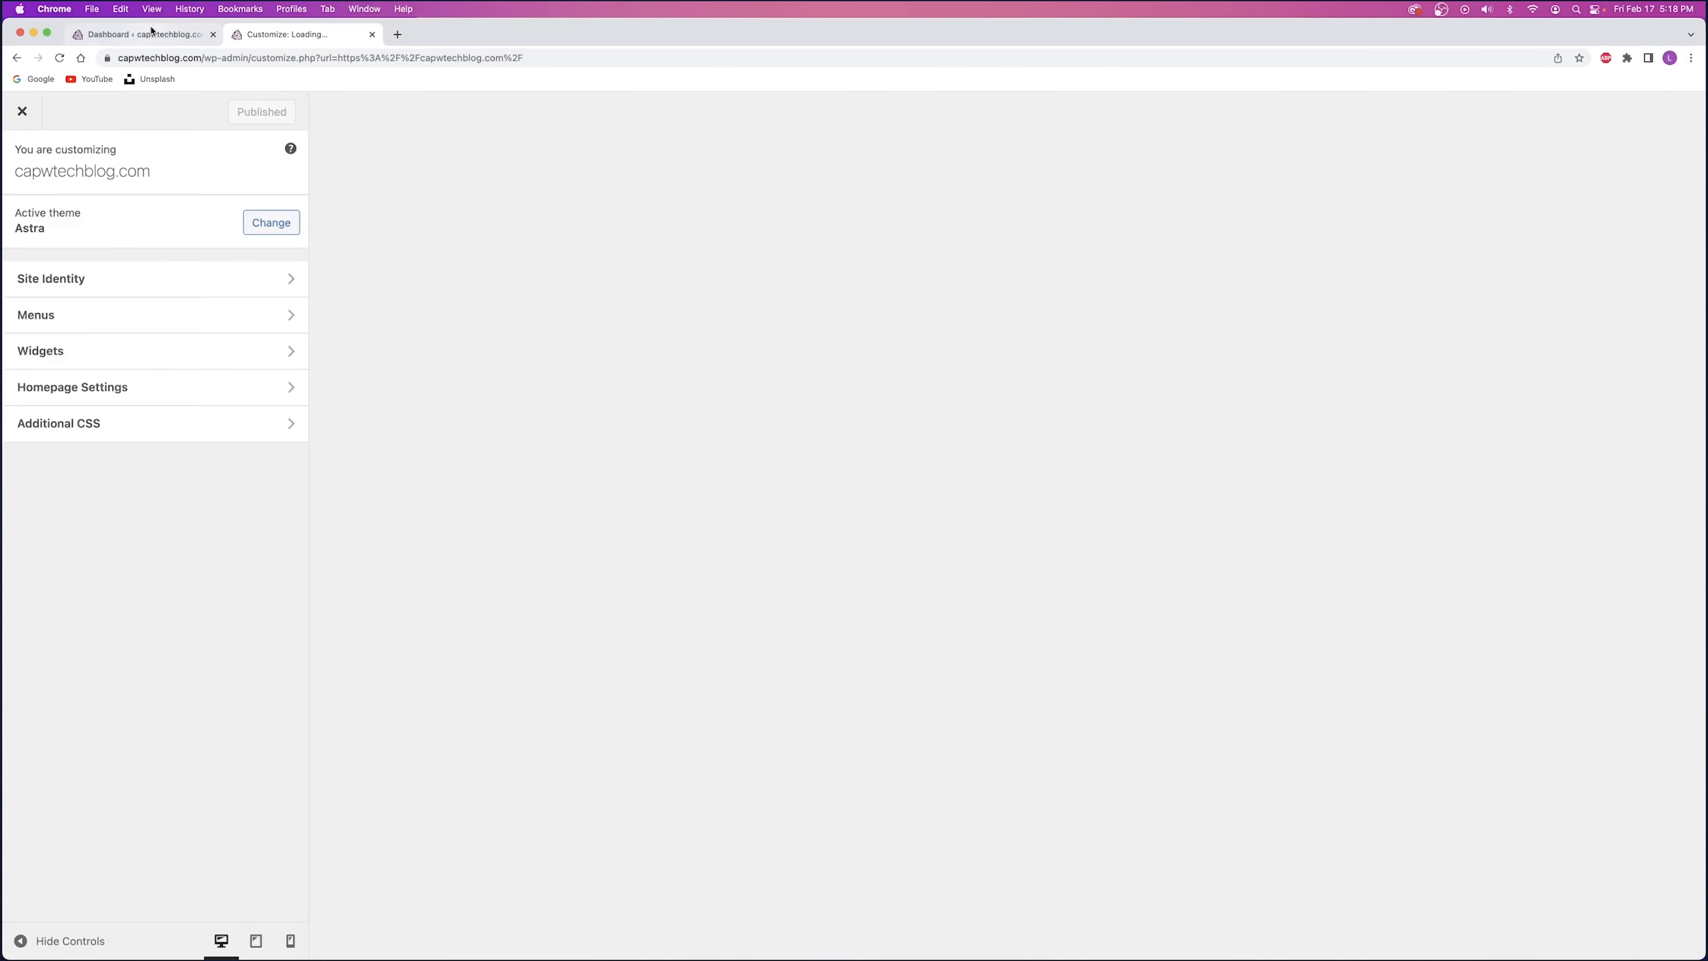
left_click(152, 33)
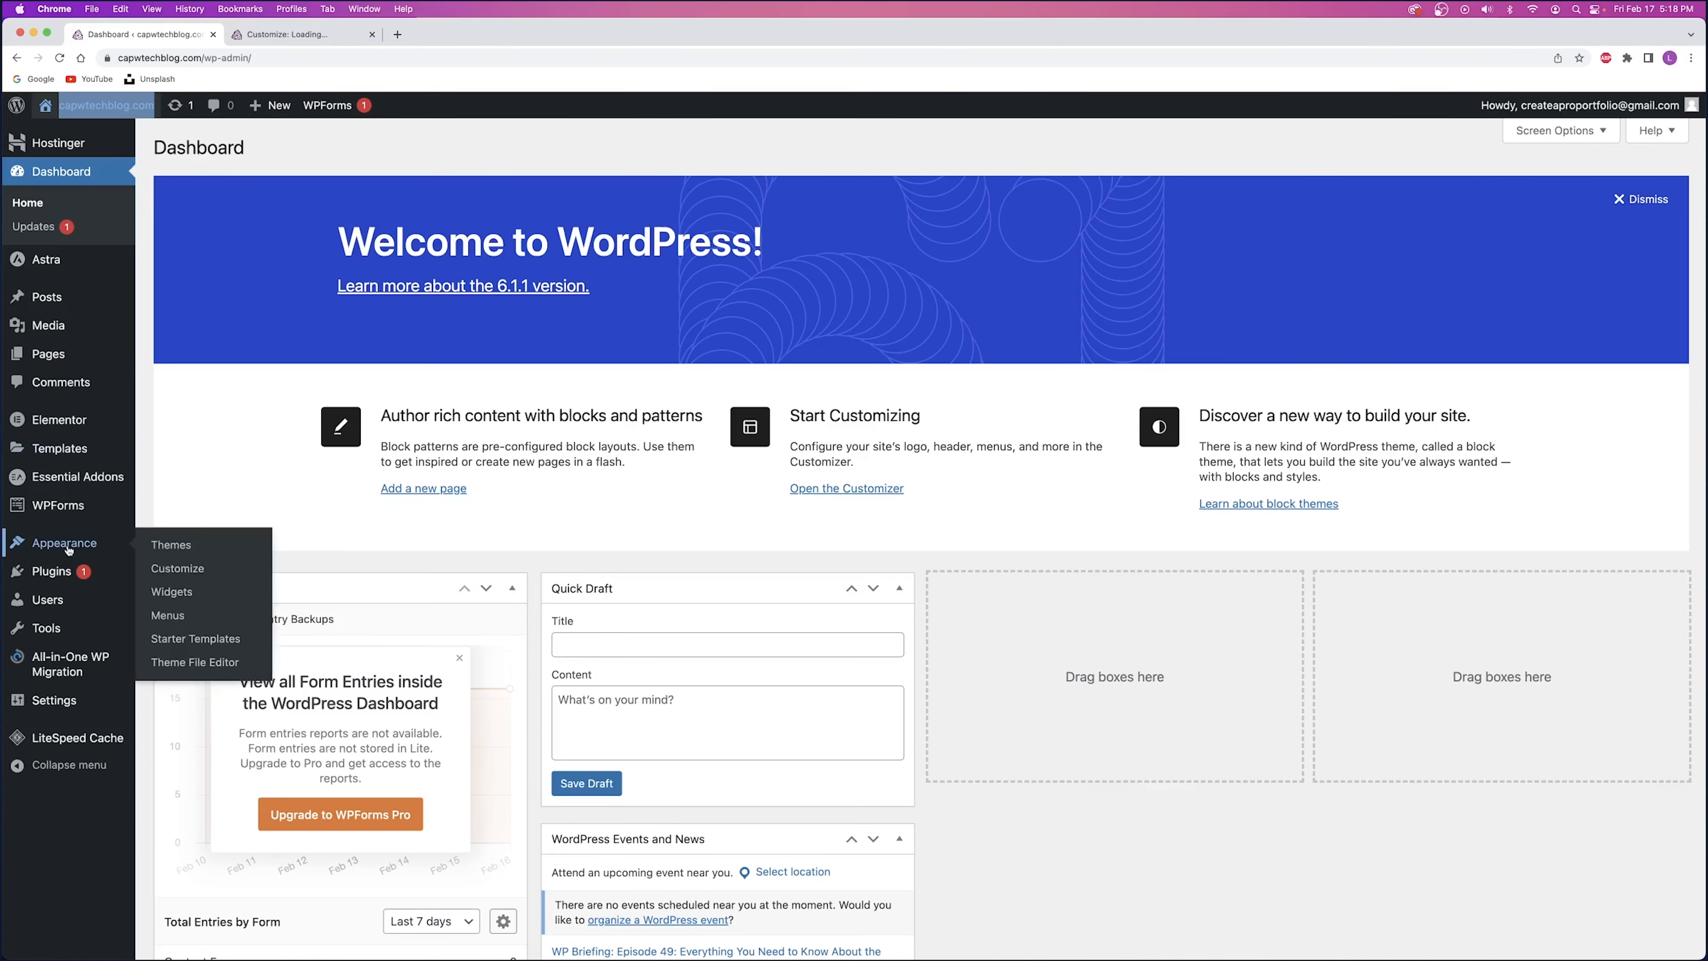
left_click(299, 38)
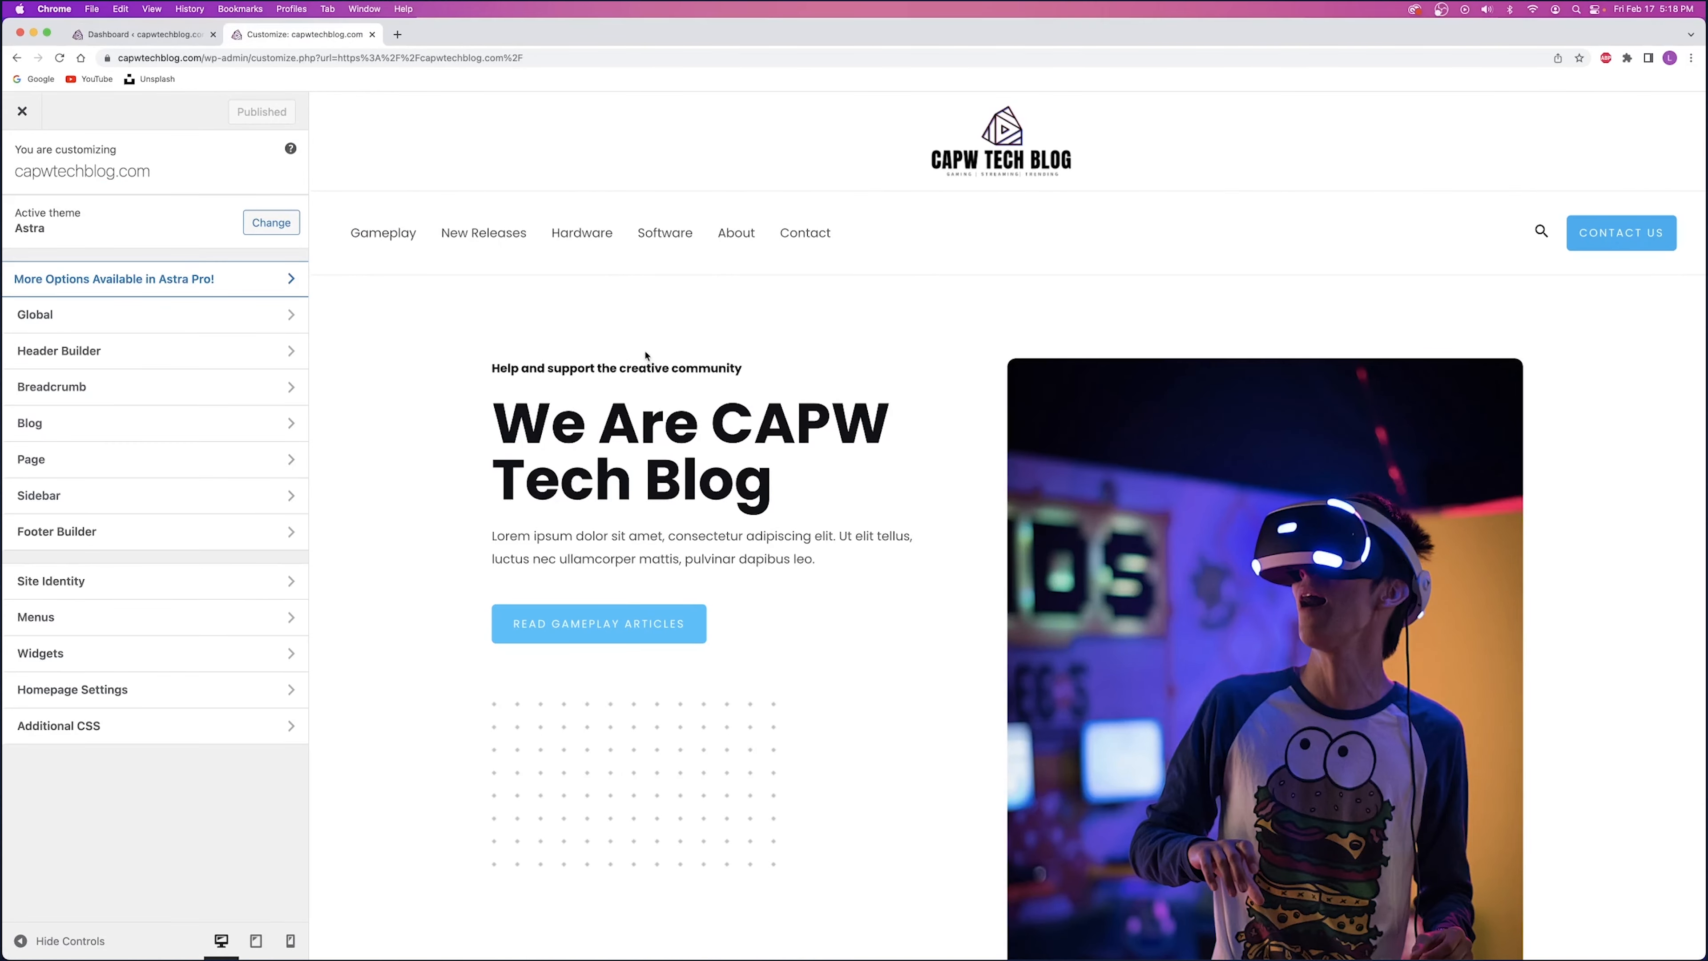
left_click(145, 531)
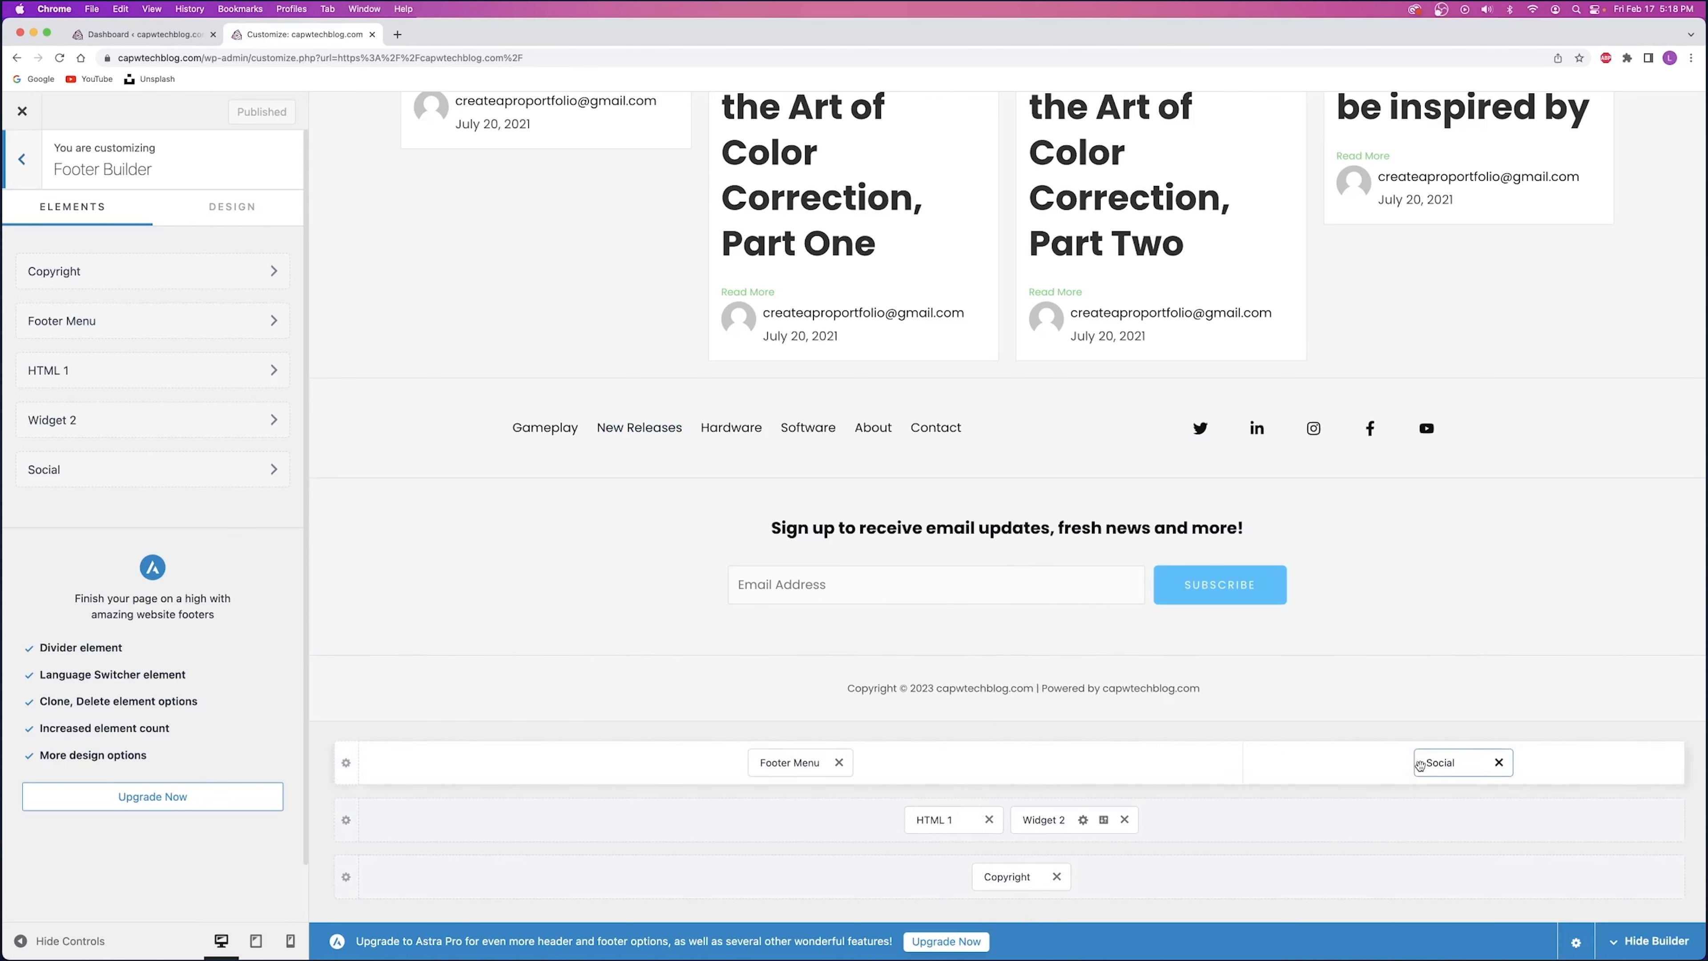
- Open the Footer Menu element's settings and compare its links with the header menu in the preview
left_click(759, 762)
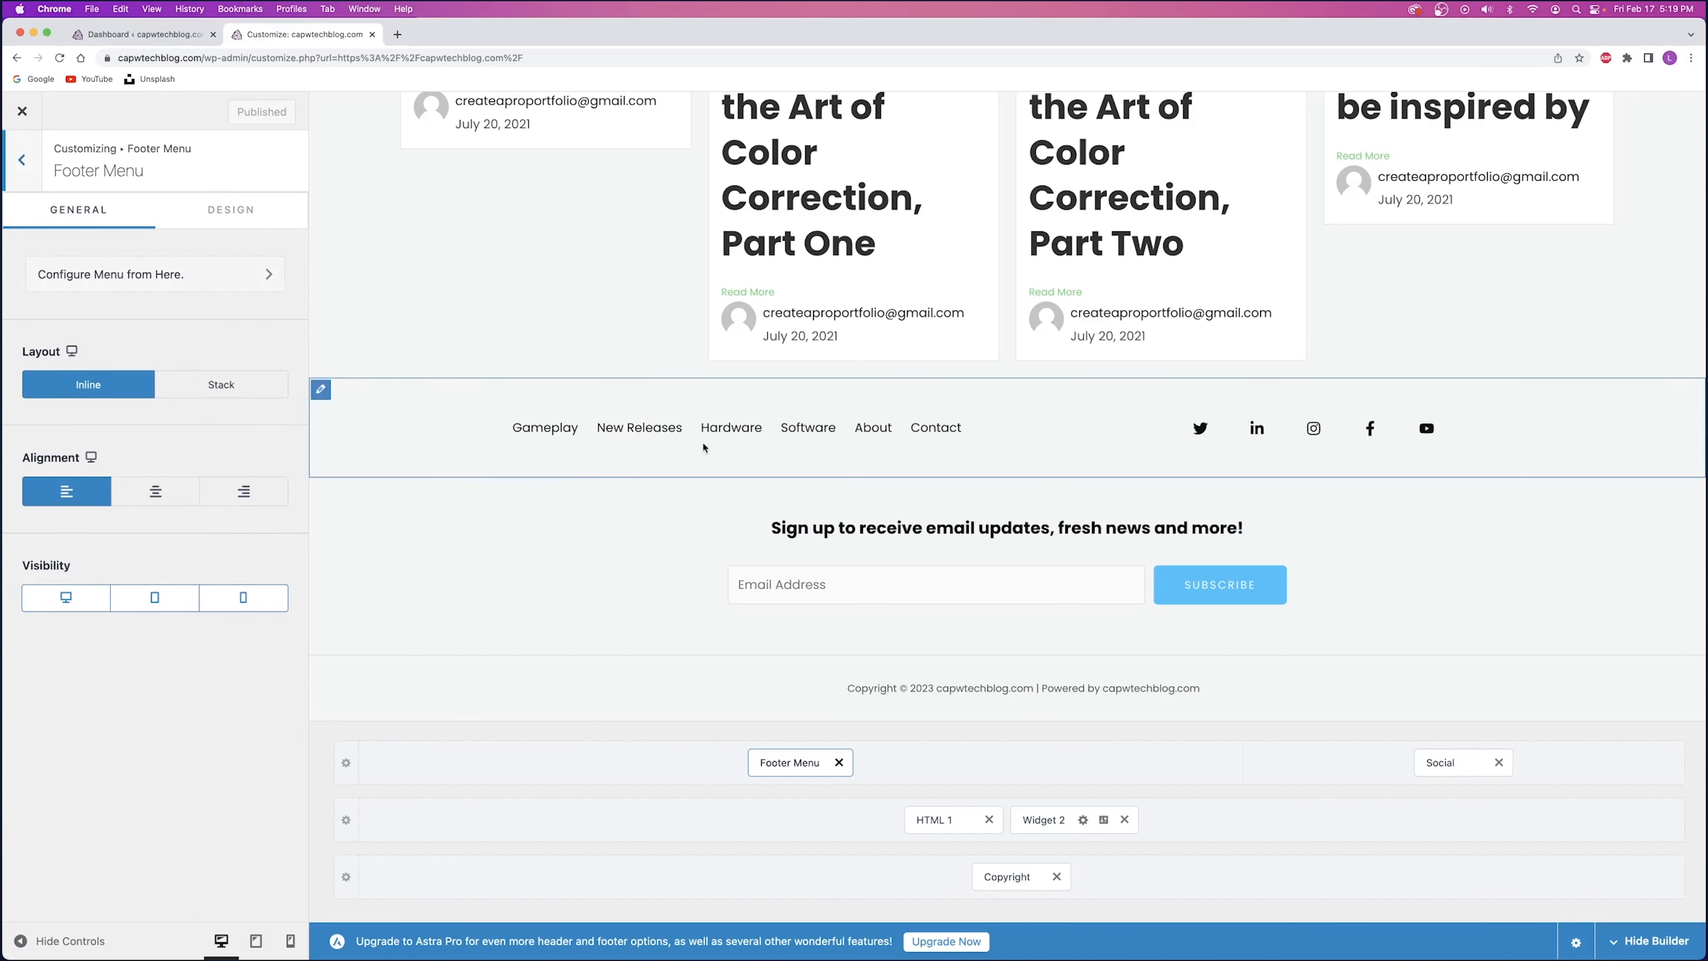
scroll(630, 429, "up", 20)
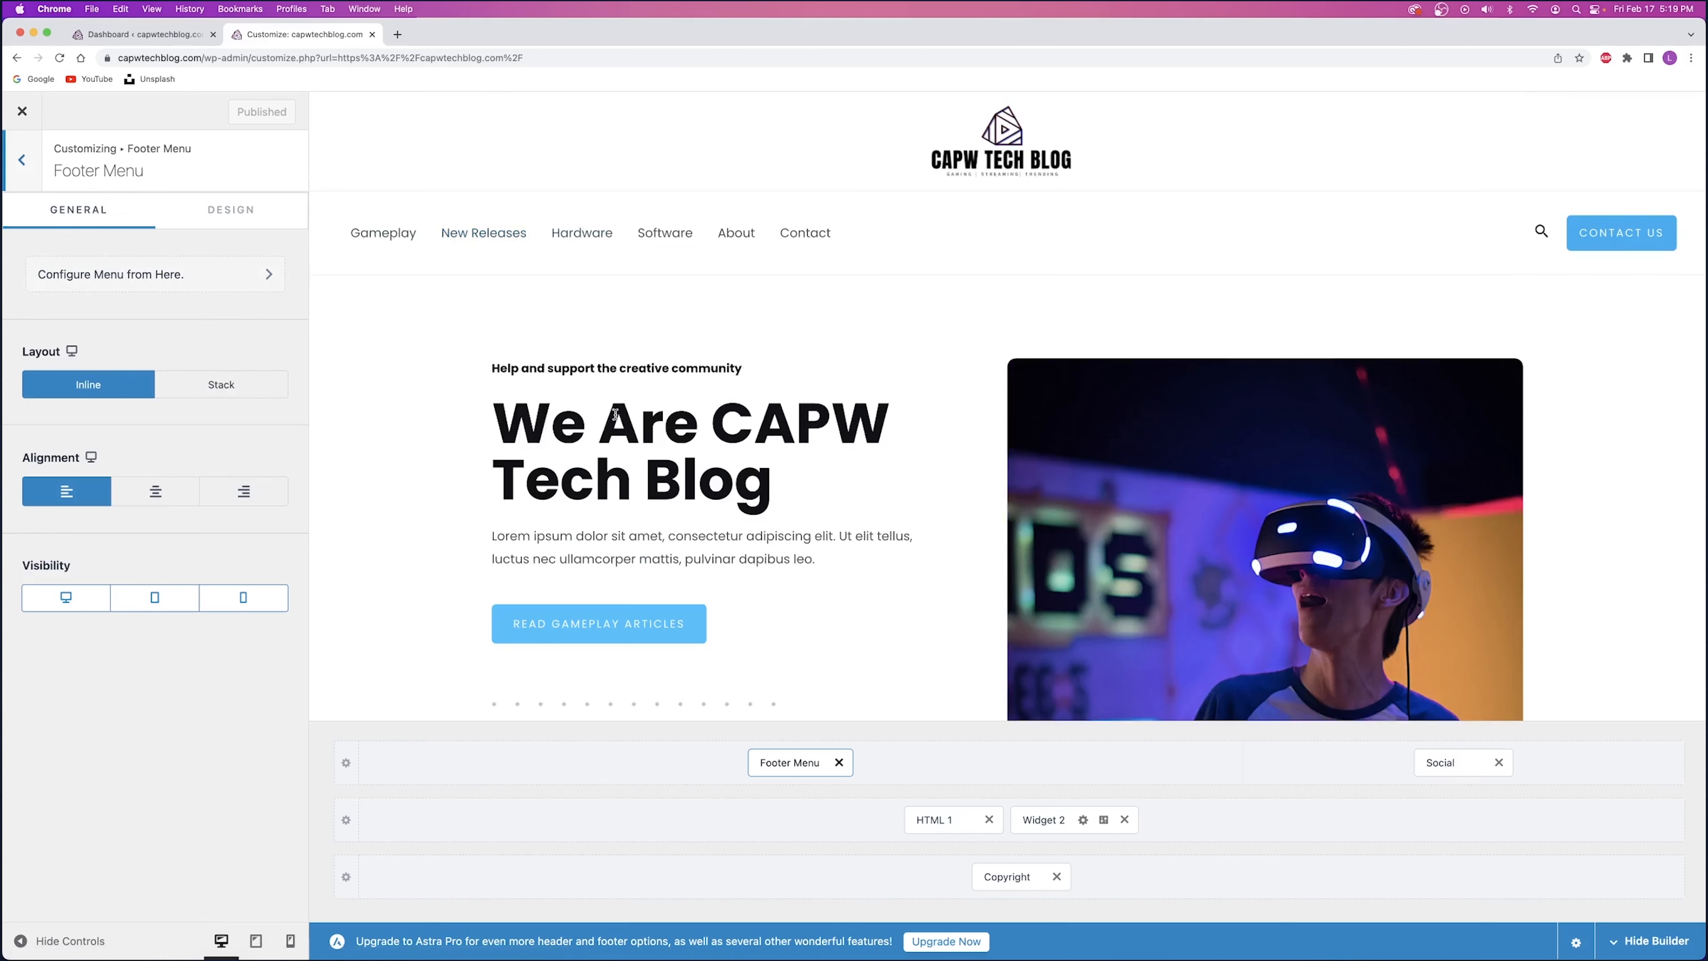
scroll(902, 392, "down", 20)
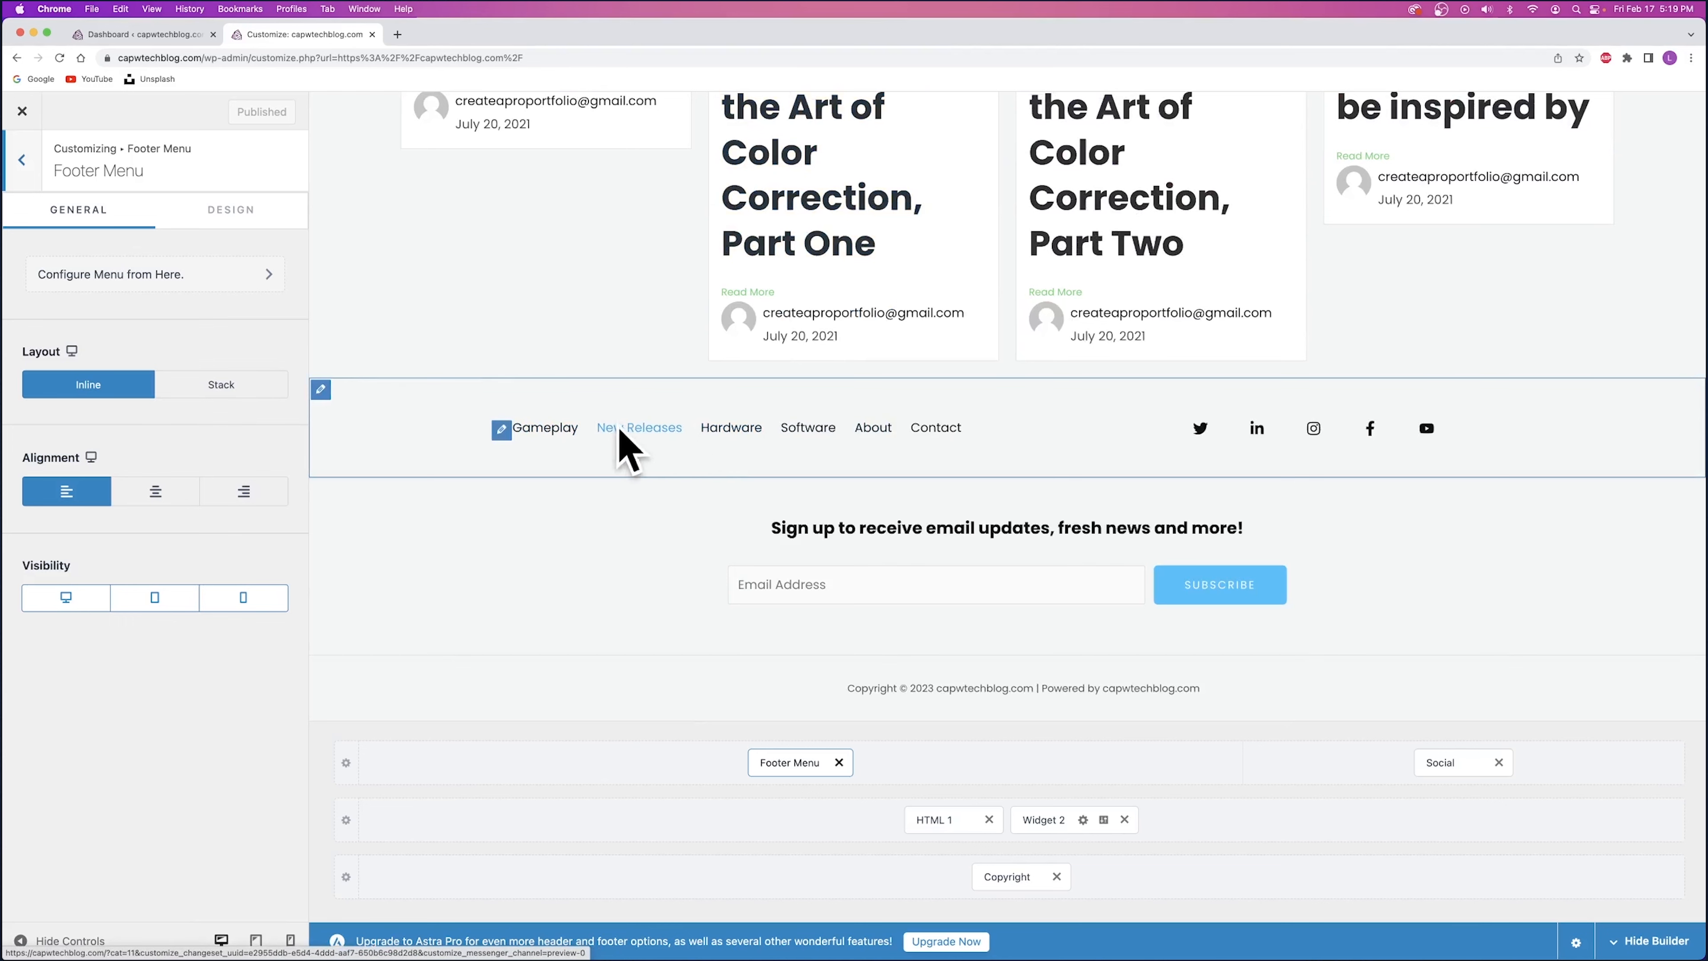
scroll(562, 353, "up", 20)
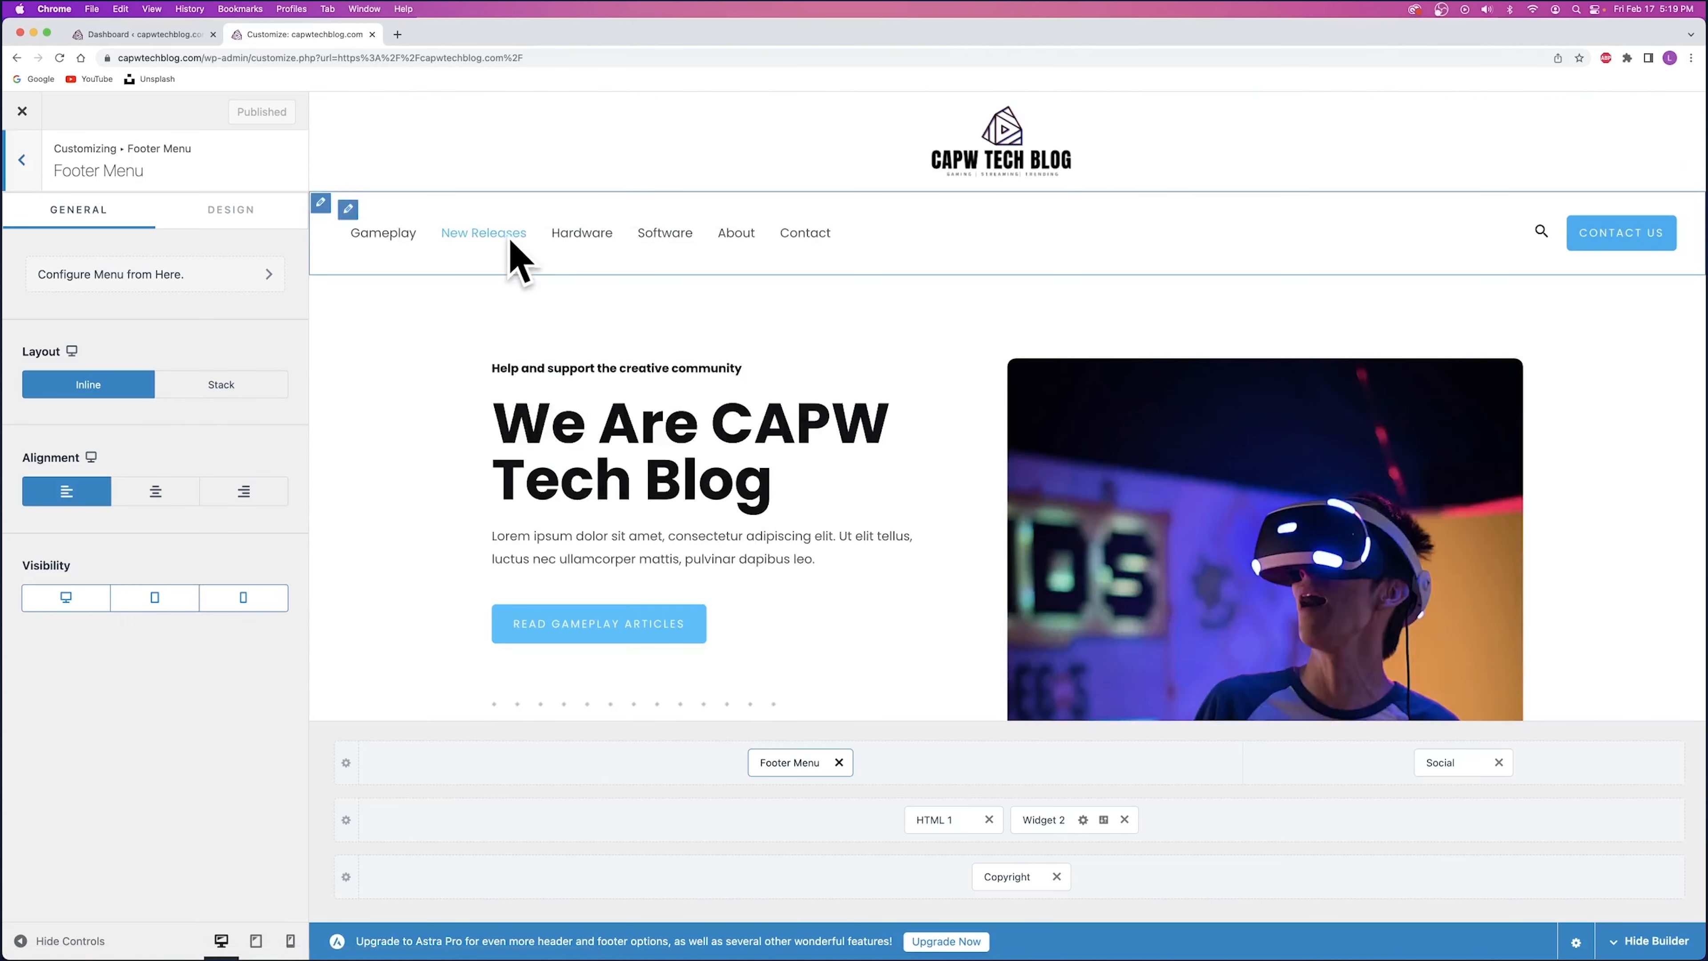
scroll(557, 304, "down", 20)
scroll(557, 304, "down", 3)
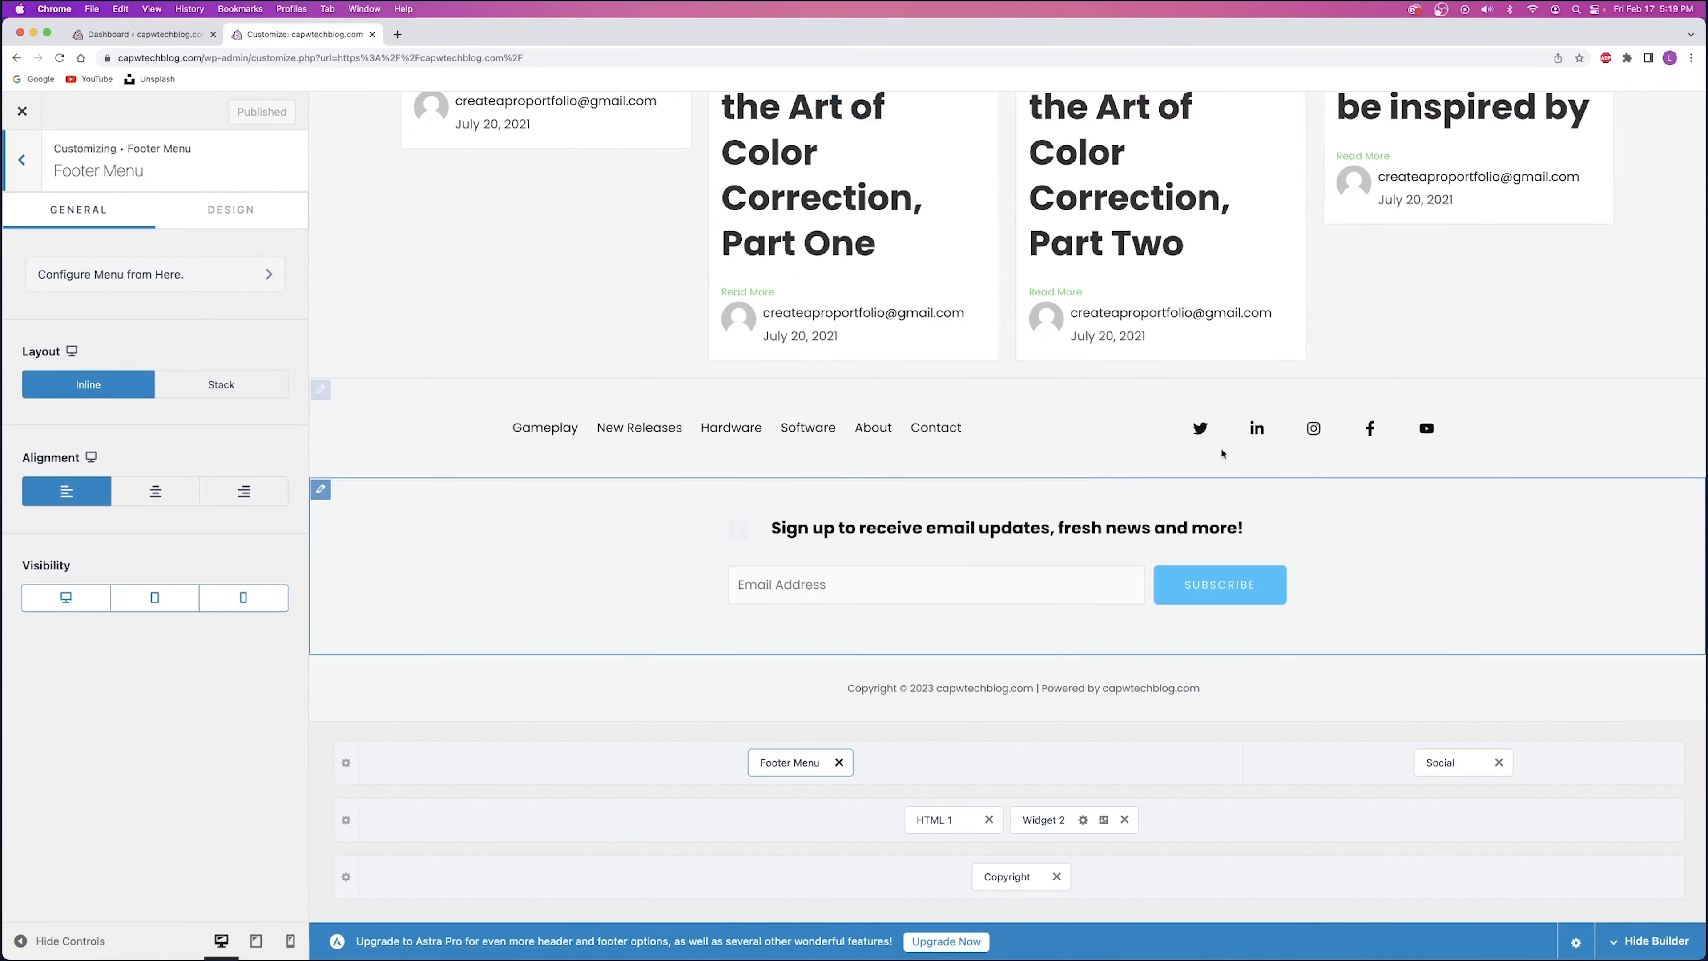
- Open the footer's Social element and toggle the visibility of the Twitter and Linkedin icons off and back on
left_click(1440, 763)
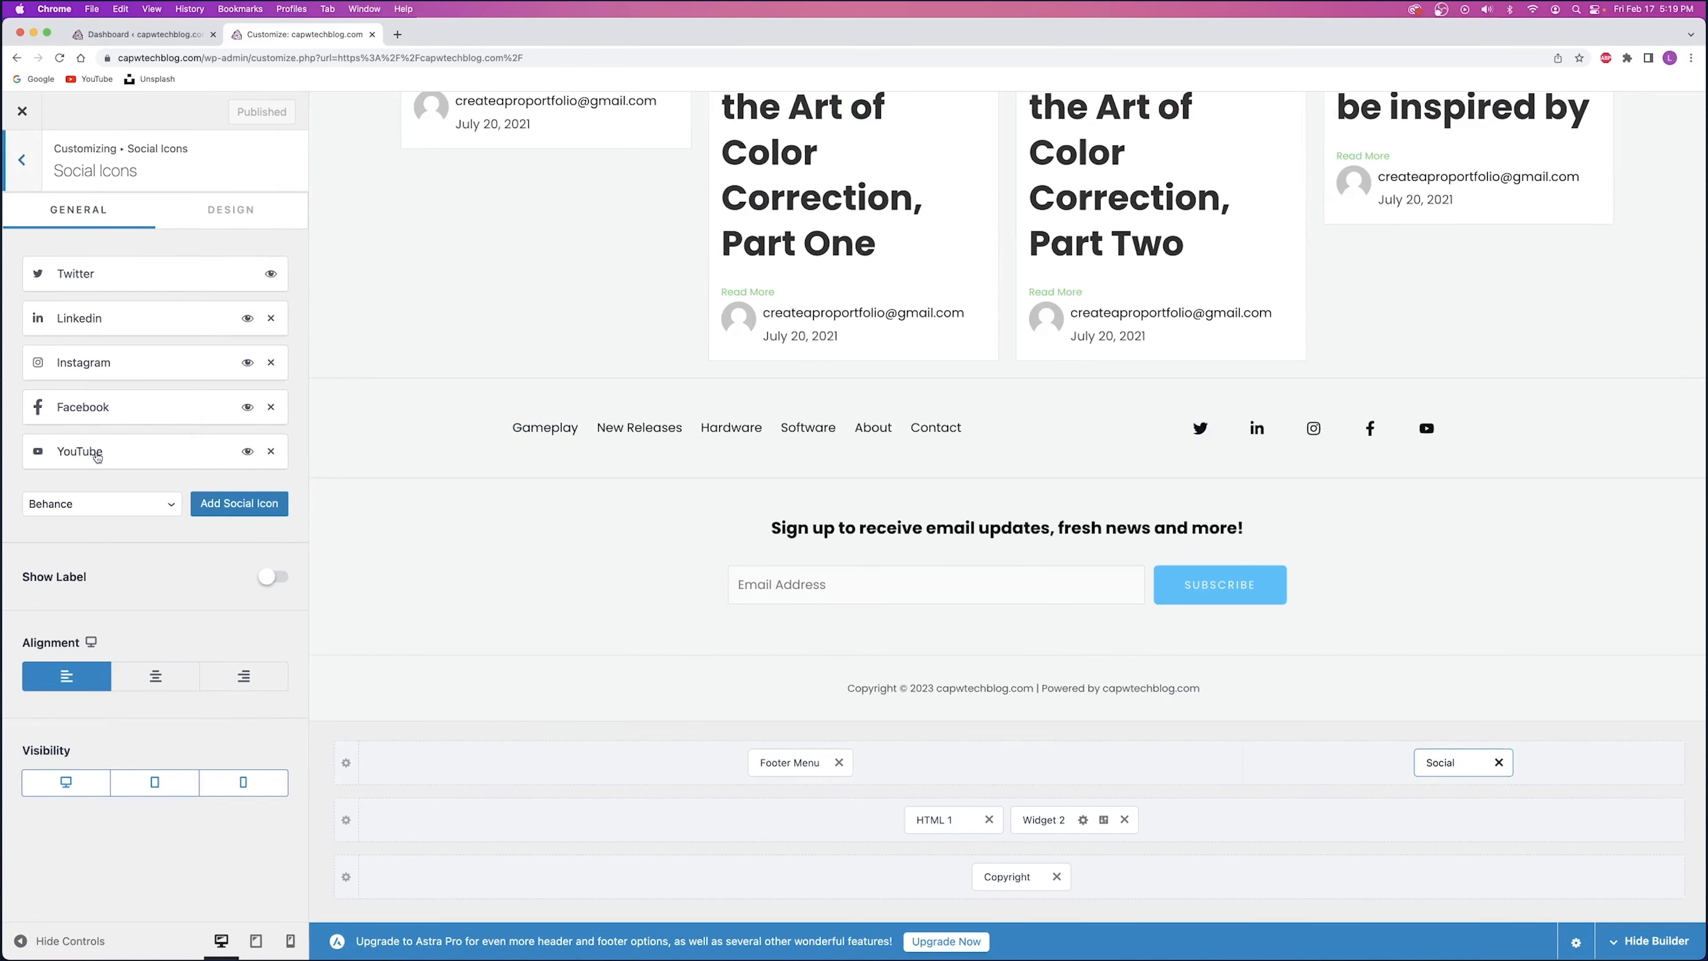
left_click(271, 275)
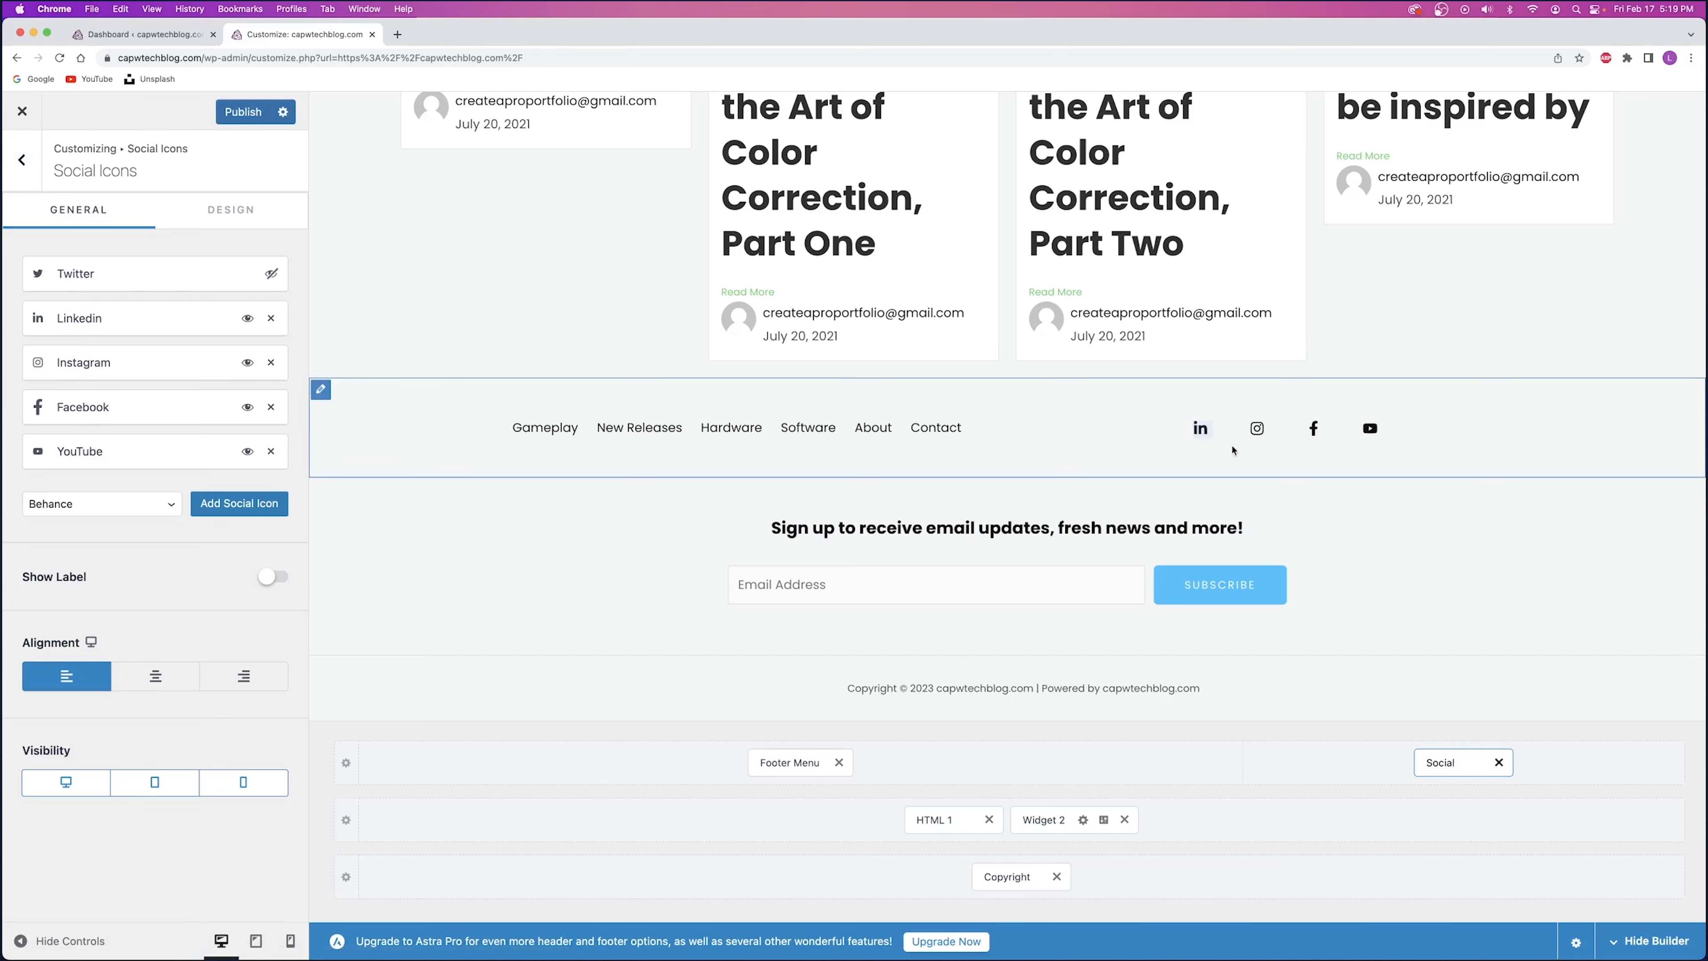
left_click(271, 273)
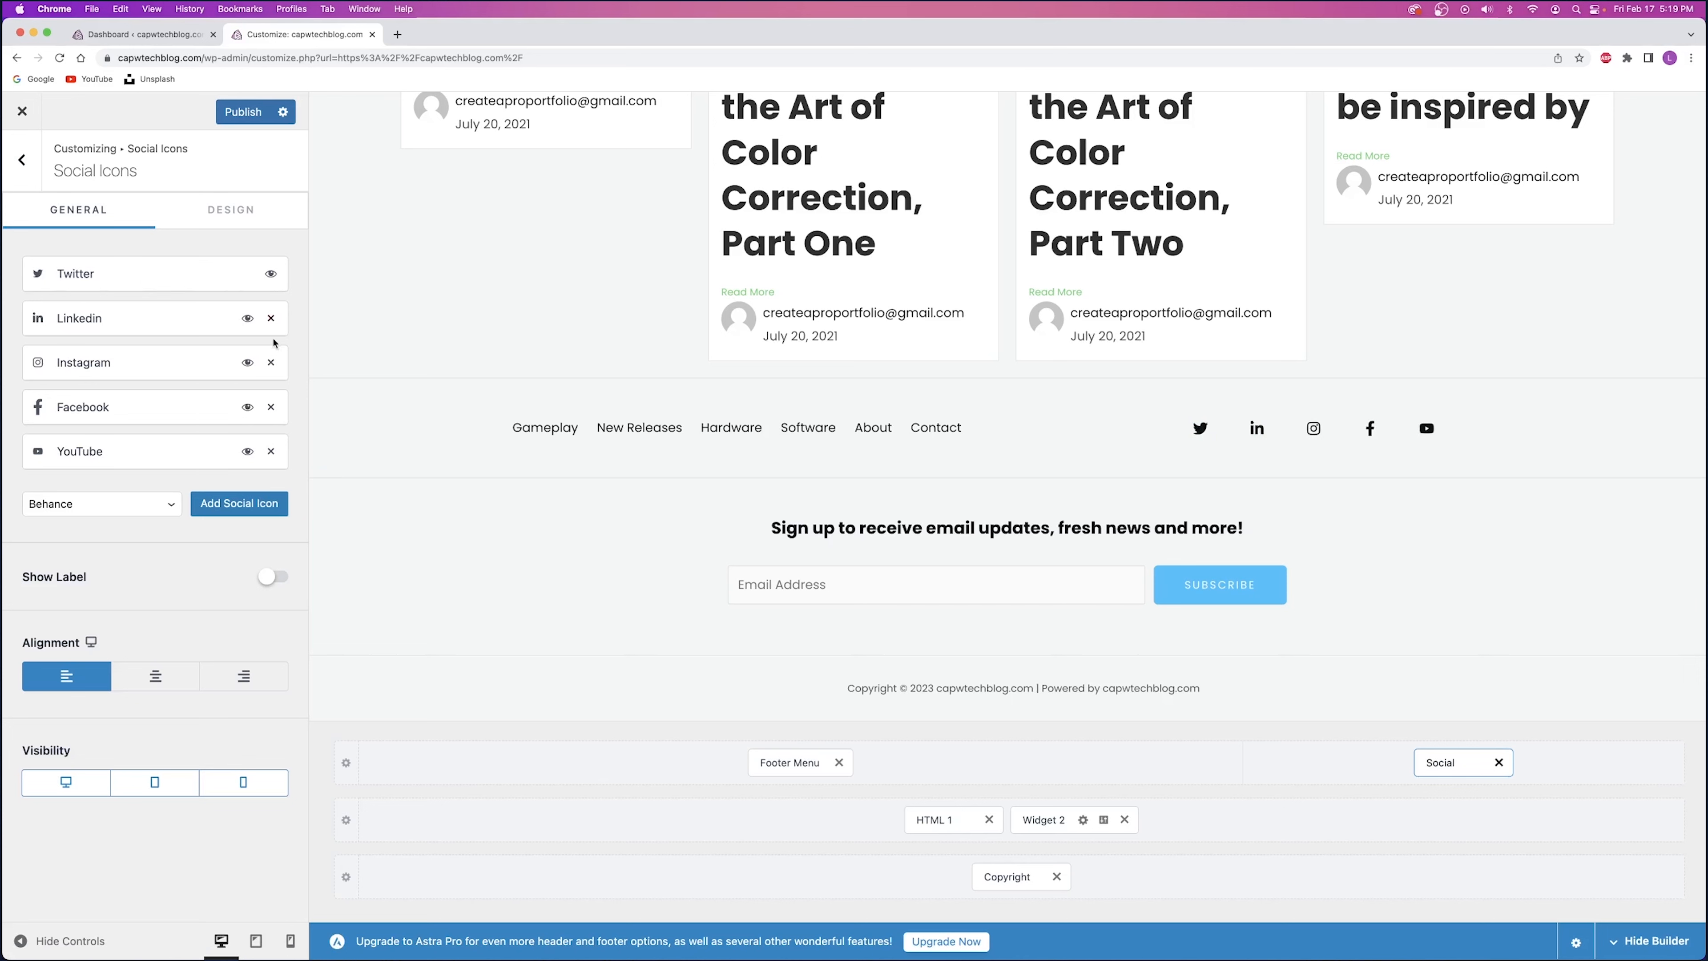
left_click(248, 321)
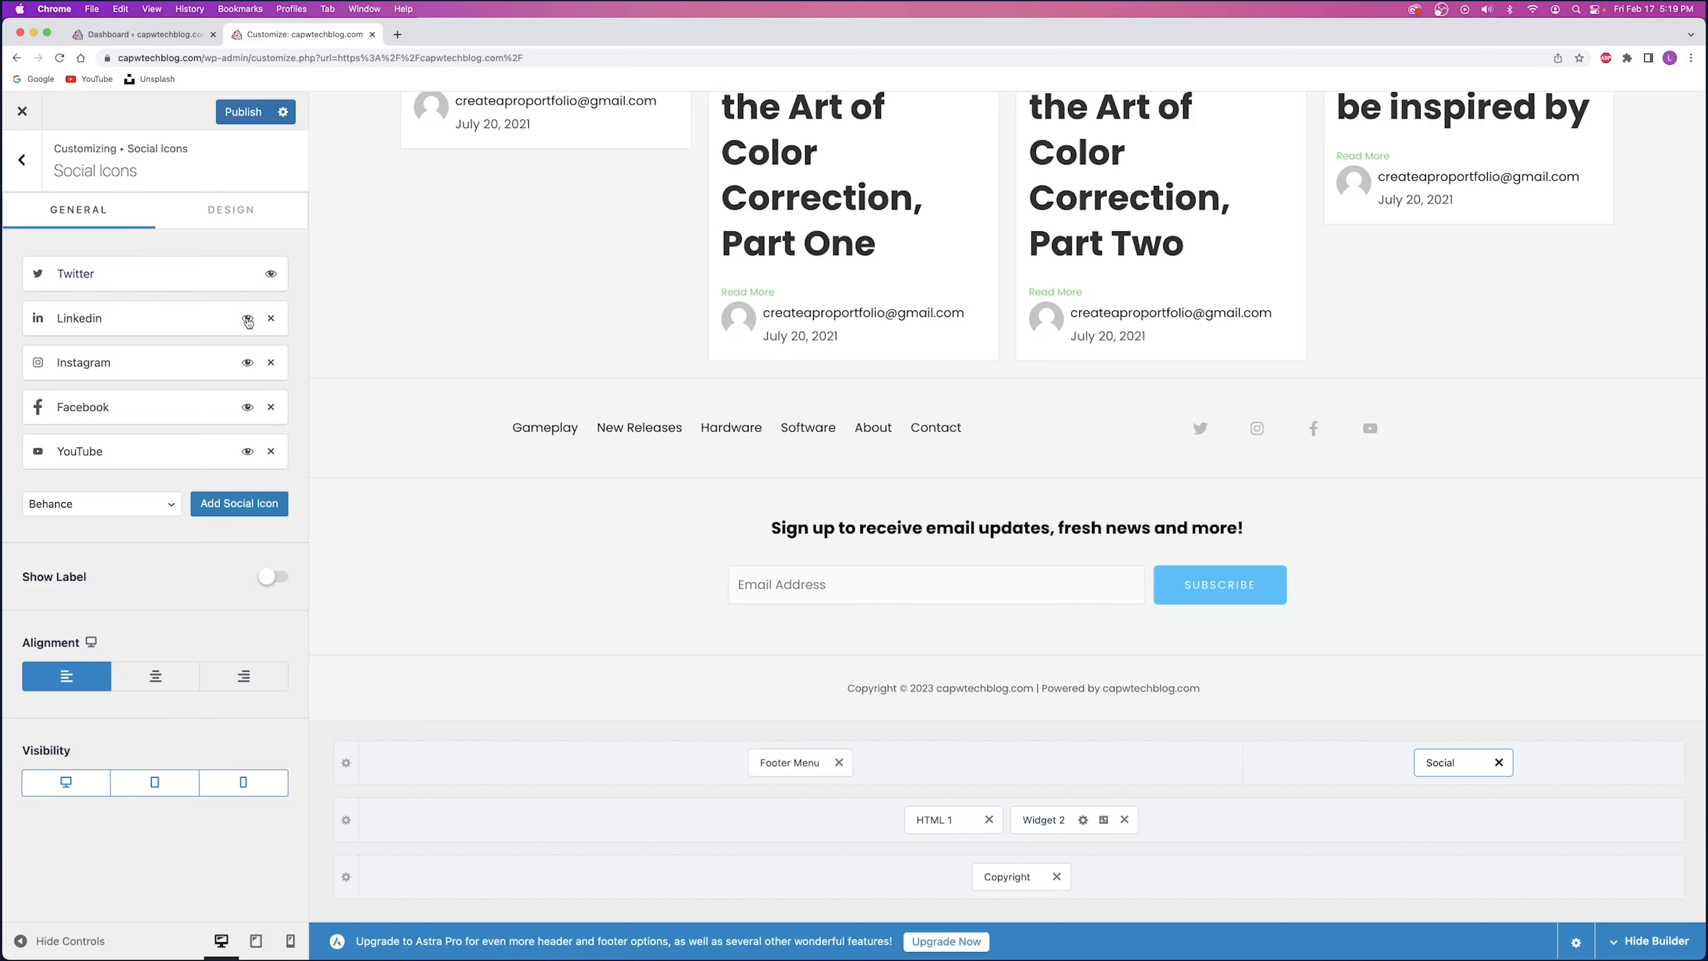
- Delete the Linkedin icon from the footer's social icons and add a Linkedin icon again from the available networks
left_click(271, 318)
left_click(157, 460)
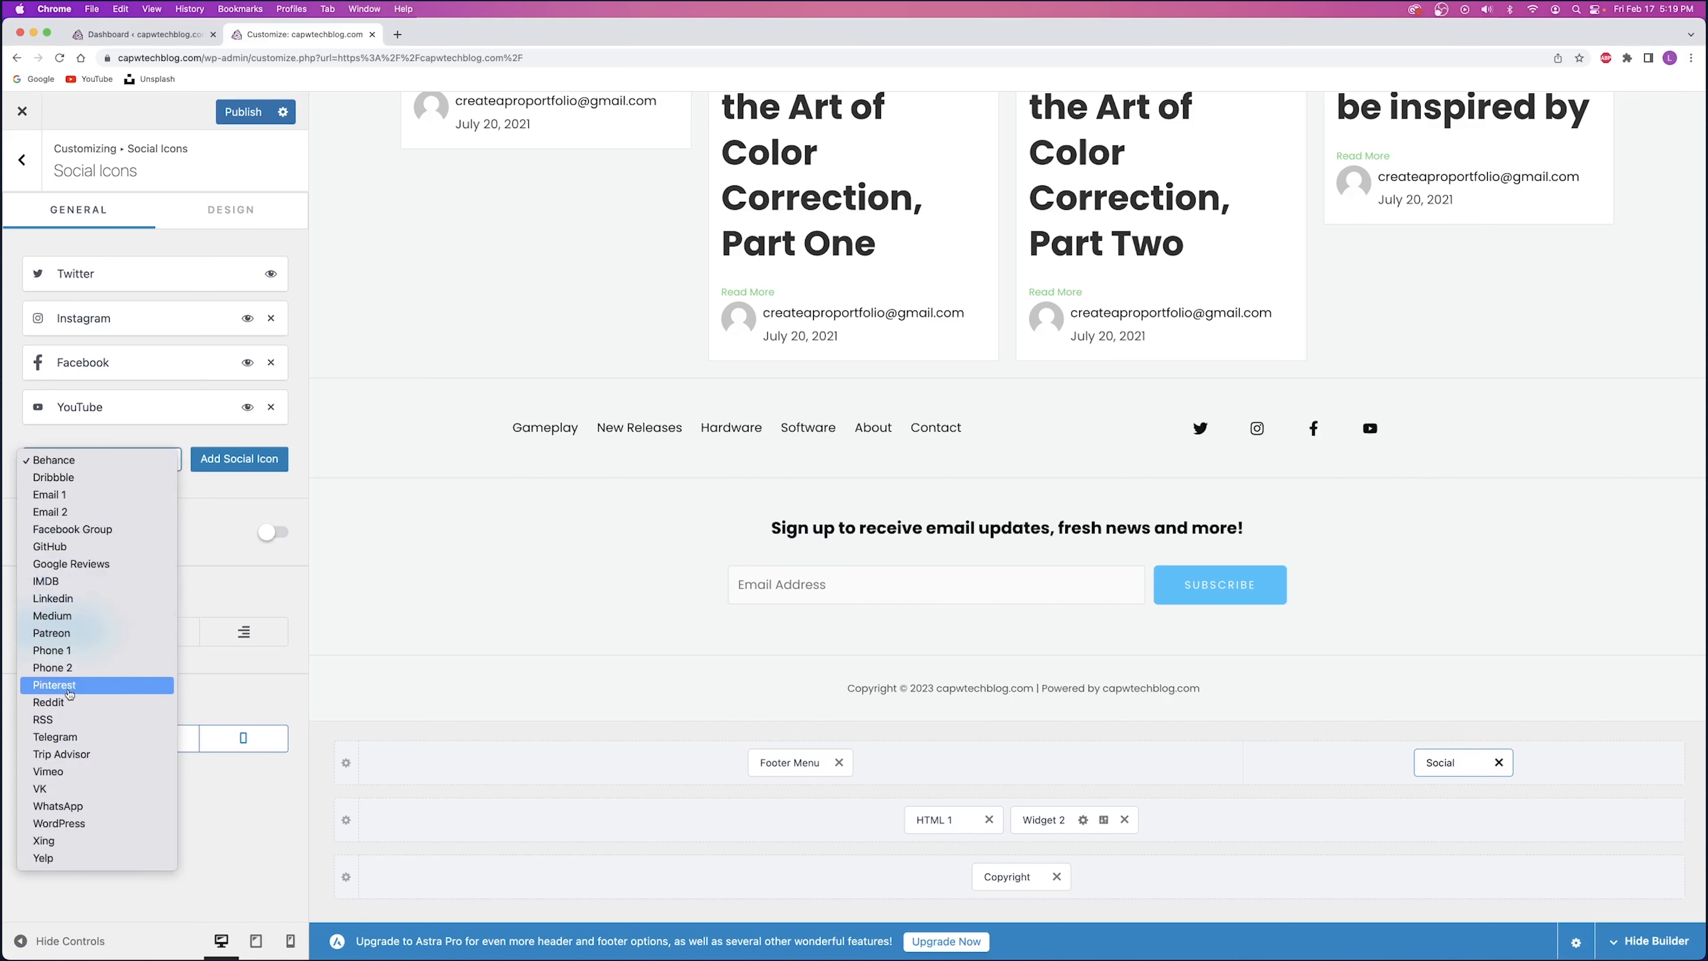
left_click(71, 600)
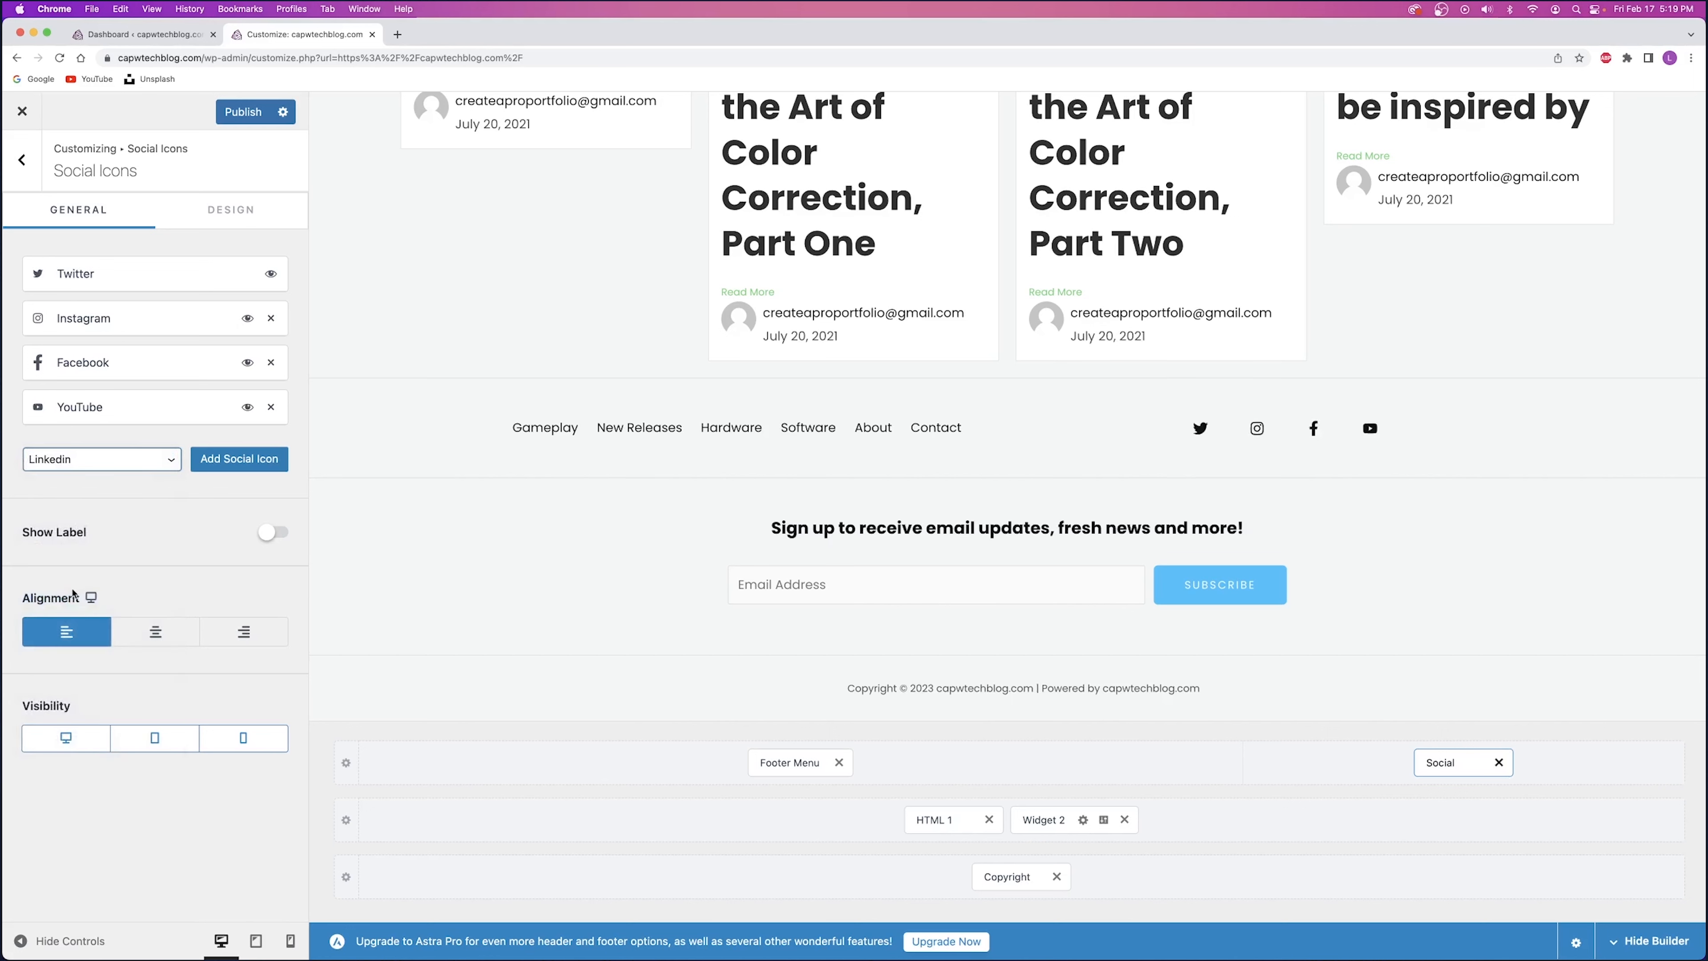
left_click(231, 460)
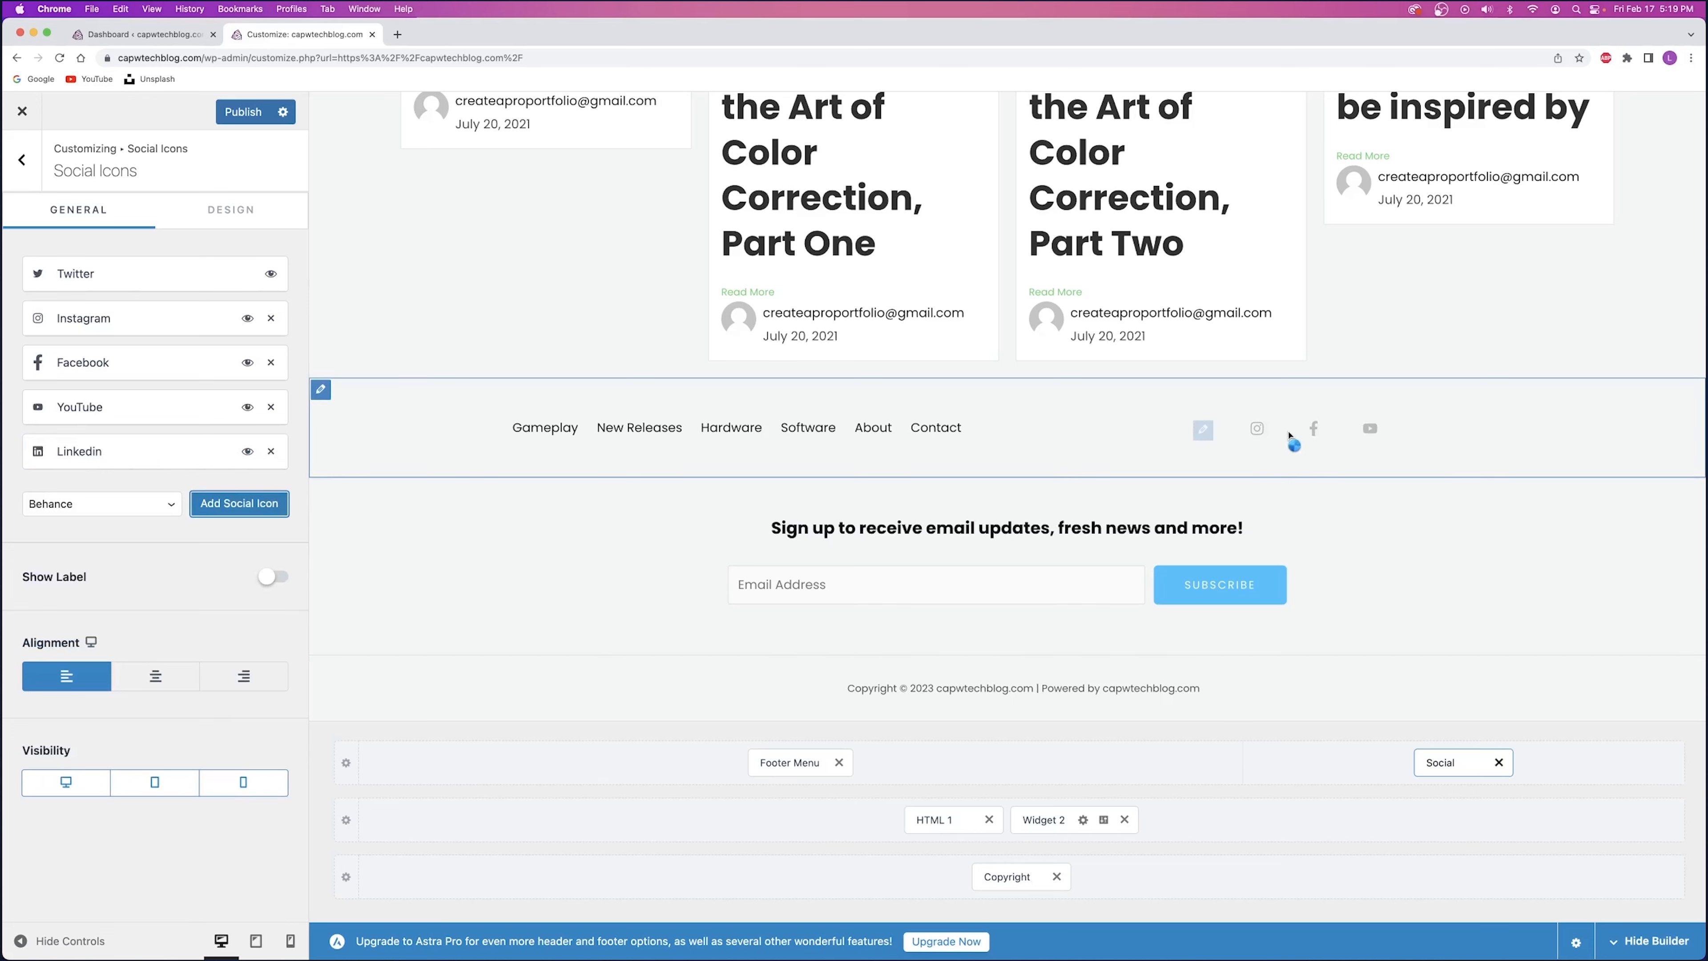
- Move the Linkedin icon to the top of the social icons list and open its URL for editing
left_click_drag(69, 442, 134, 269)
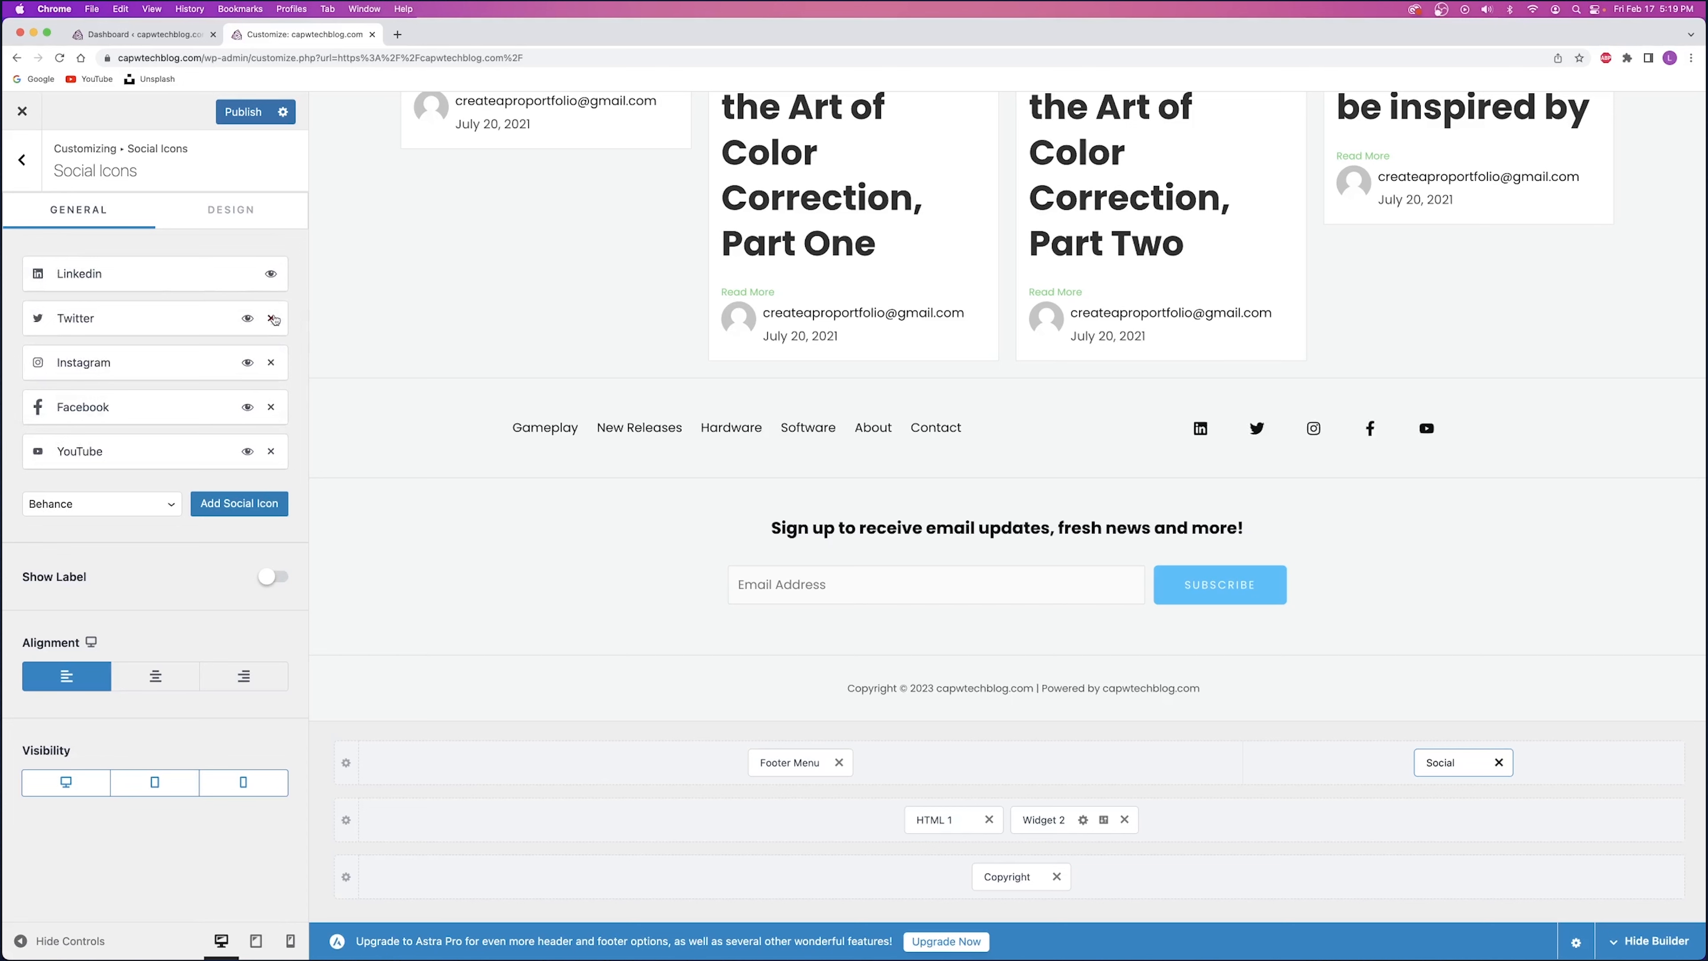
mouse_move(121, 288)
left_mouse_down()
mouse_move(85, 283)
mouse_move(84, 375)
mouse_move(82, 216)
mouse_move(99, 290)
left_mouse_up()
left_click(103, 288)
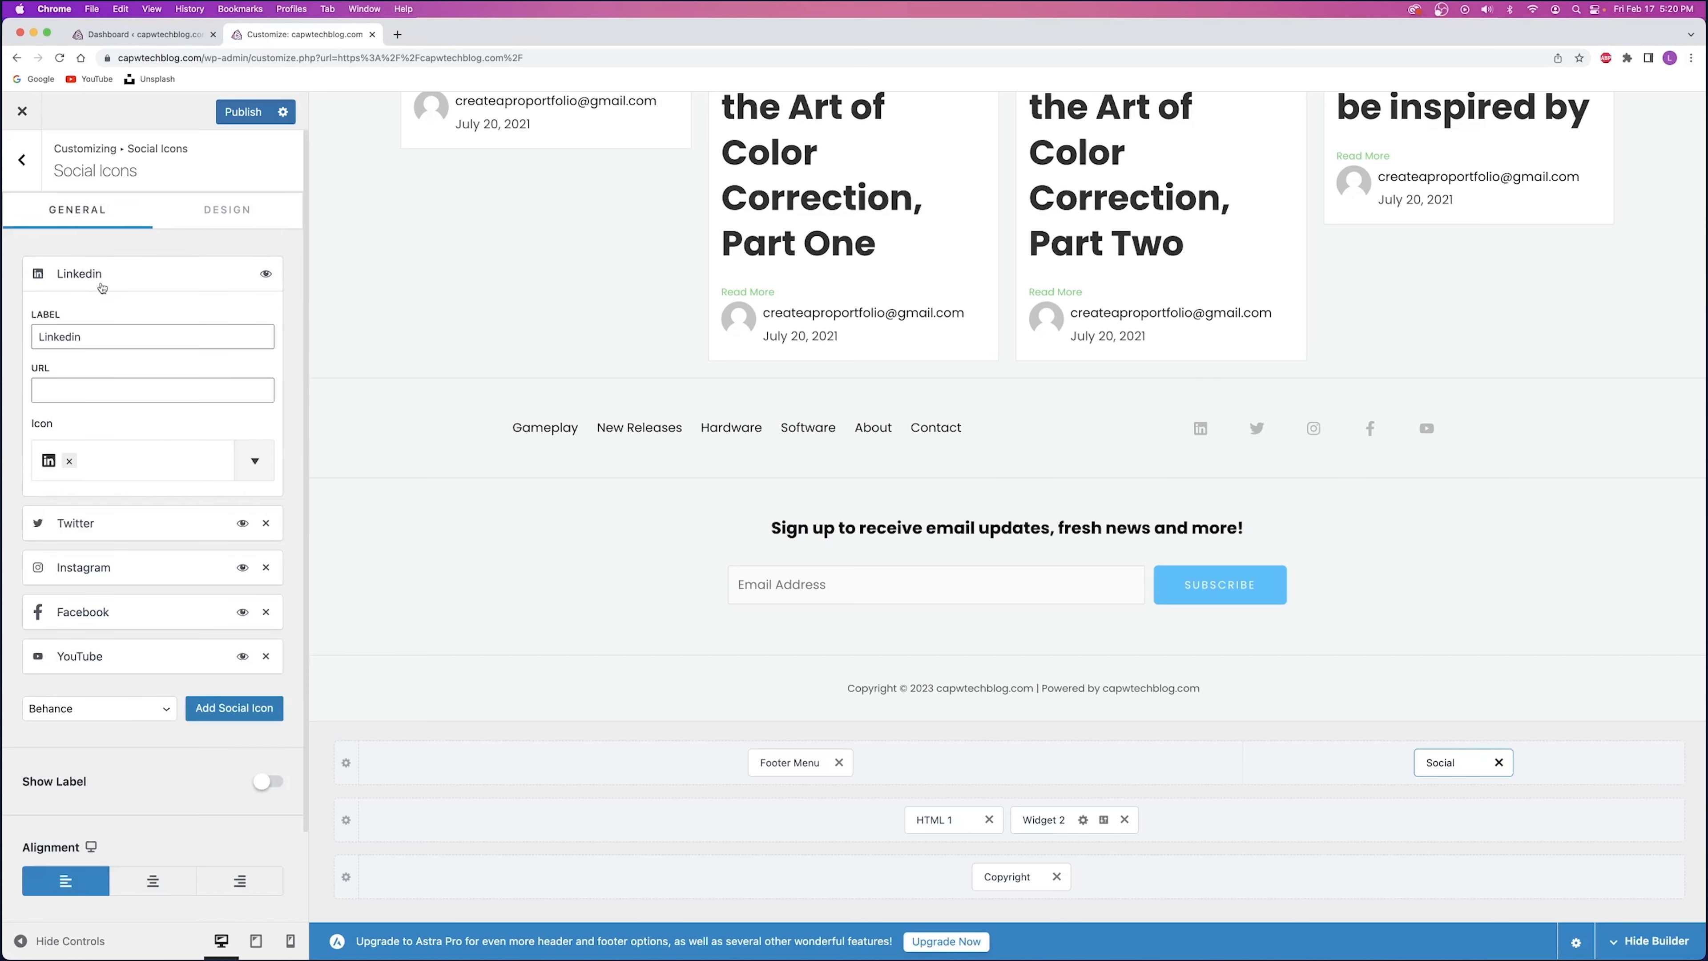
left_click(81, 390)
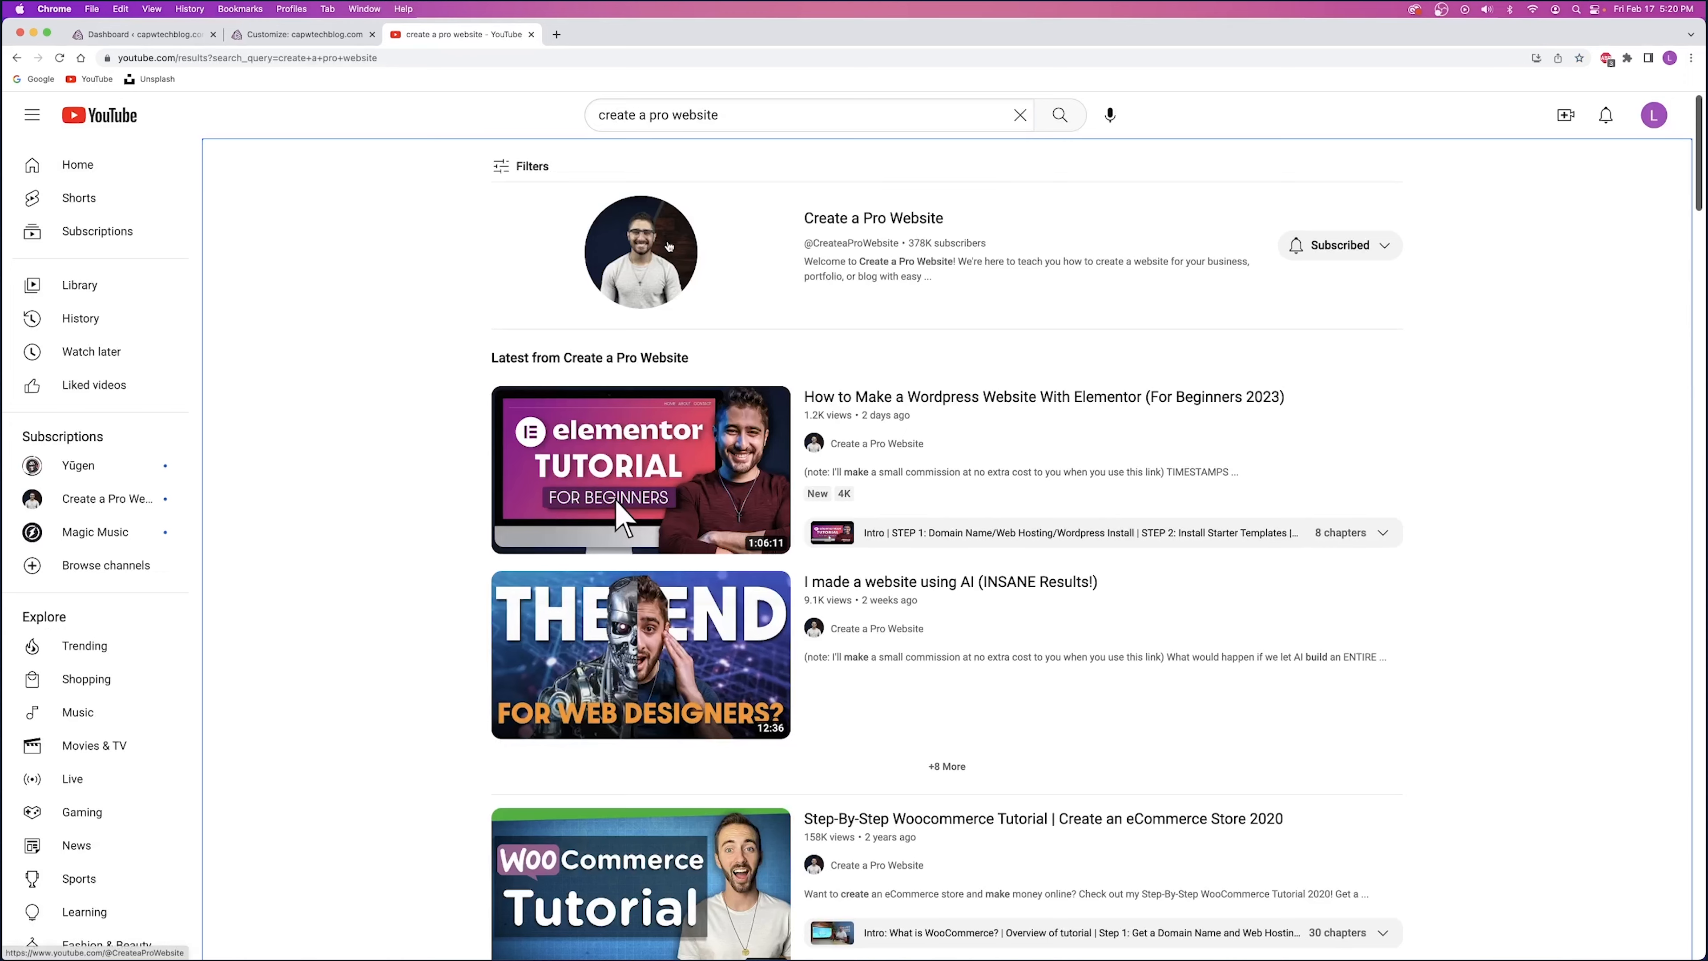
left_click(672, 244)
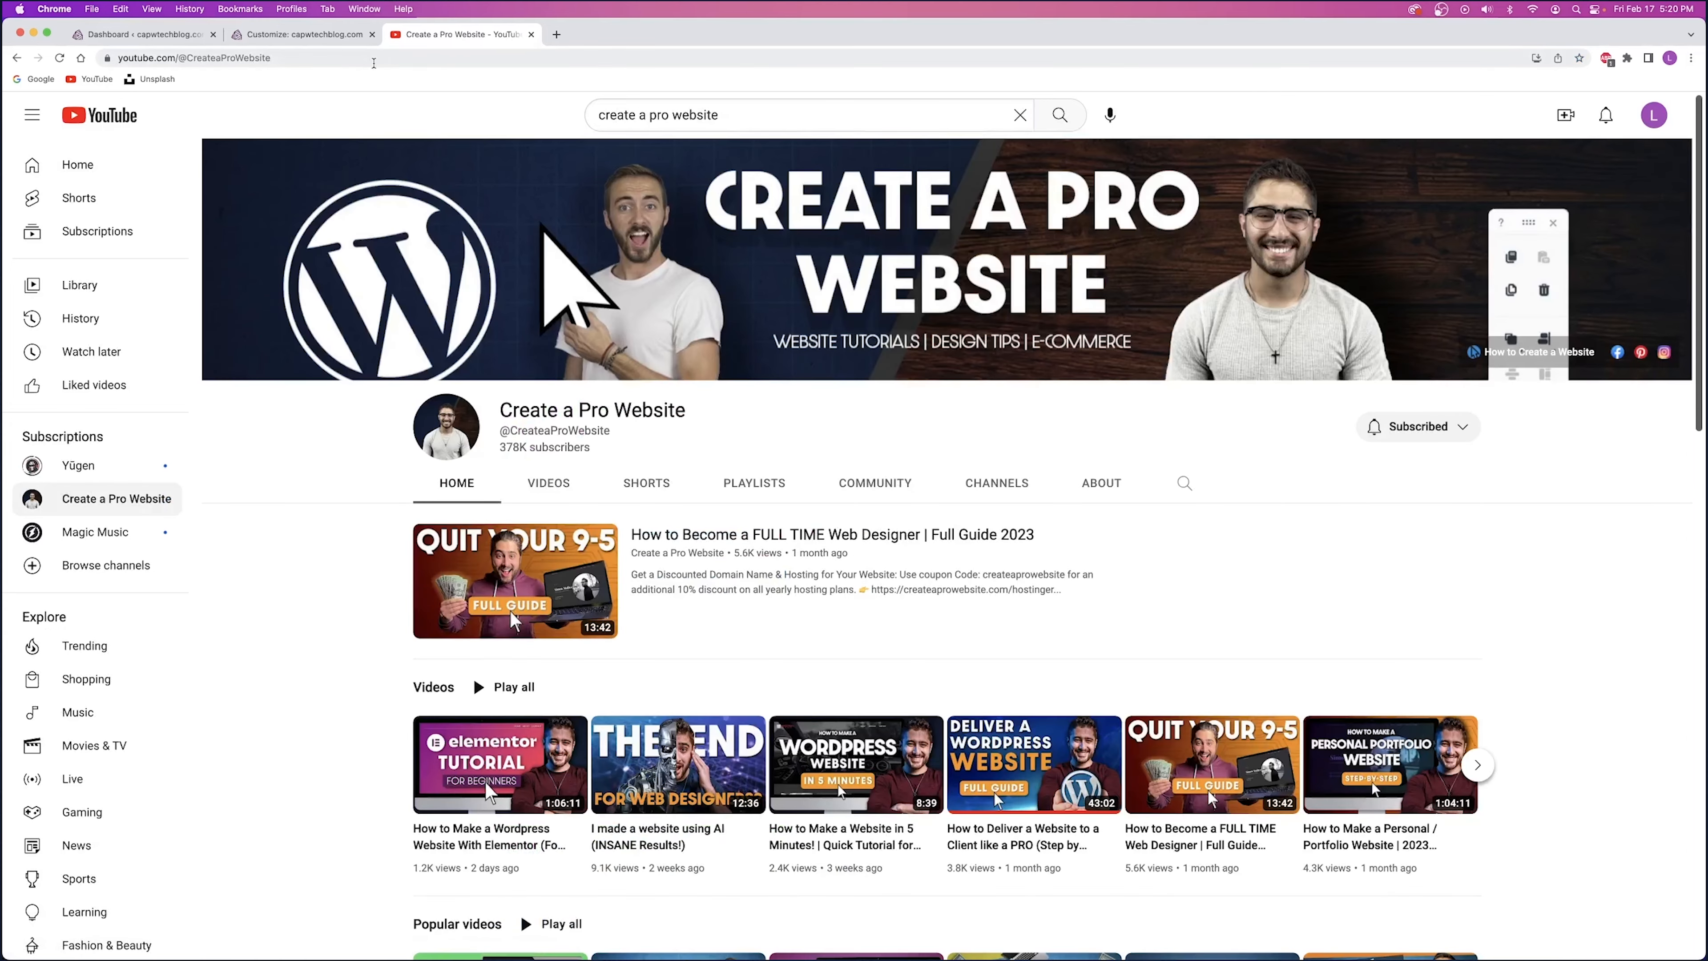
left_click(374, 61)
key("super+c")
left_click(531, 34)
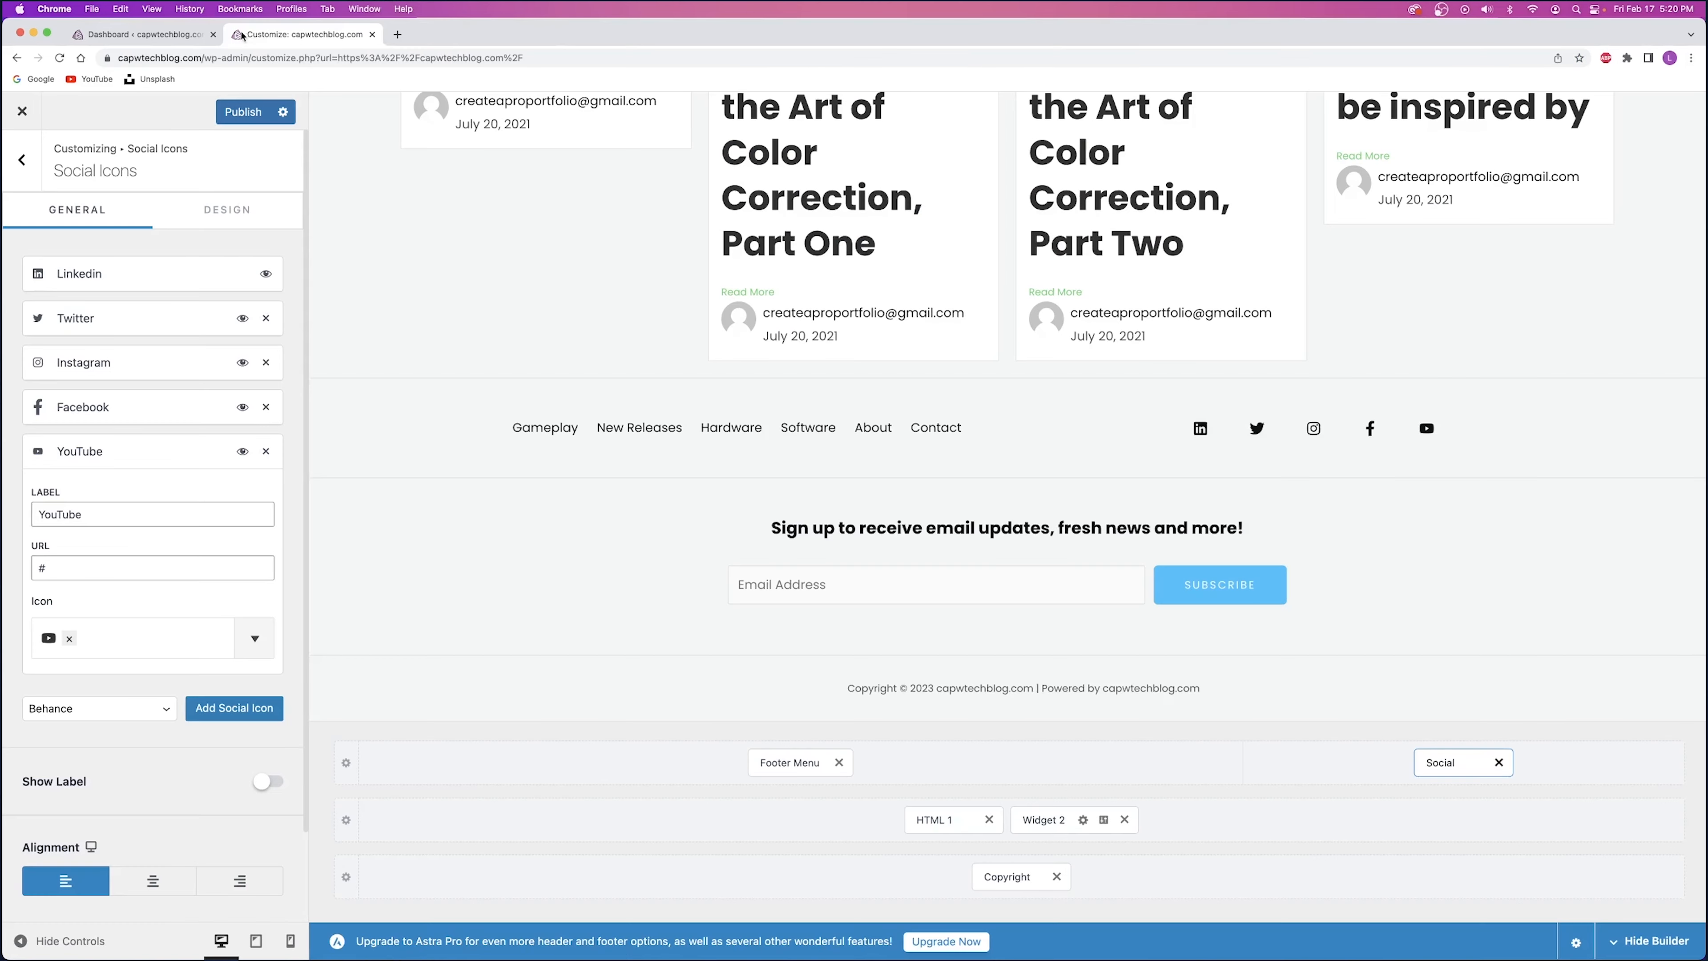
double_click(80, 573)
key("super+v")
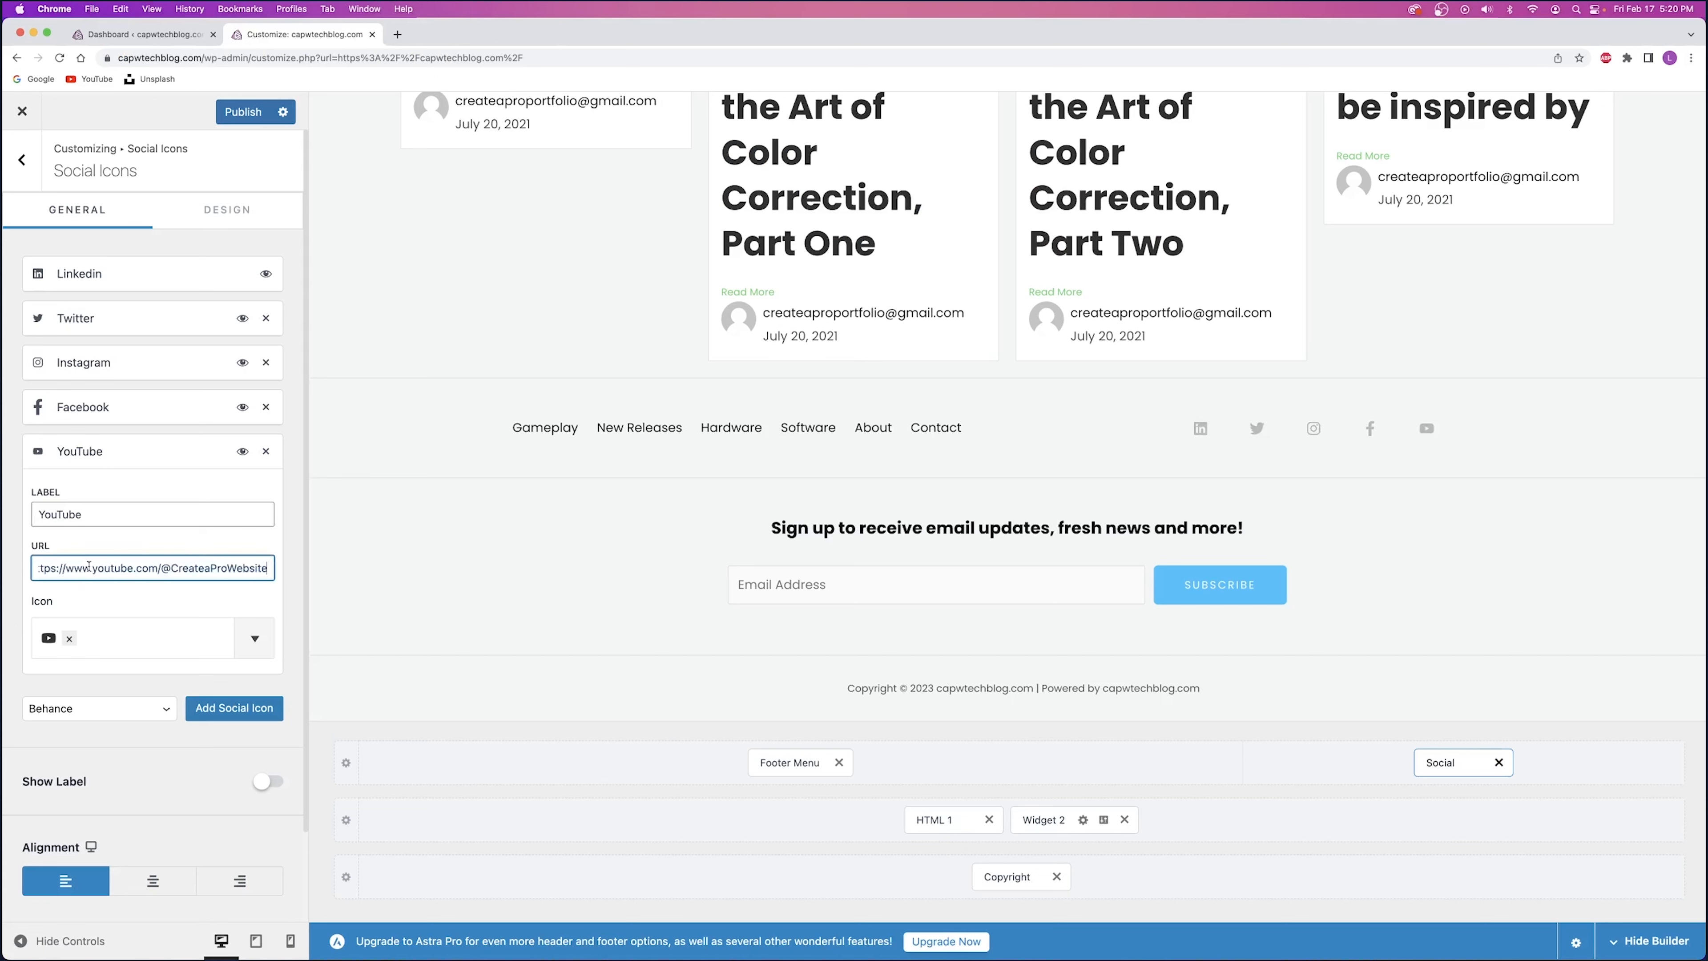
- Expand the Facebook and Instagram icon entries to view their fields, then collapse all entries and publish the footer changes
left_click(130, 475)
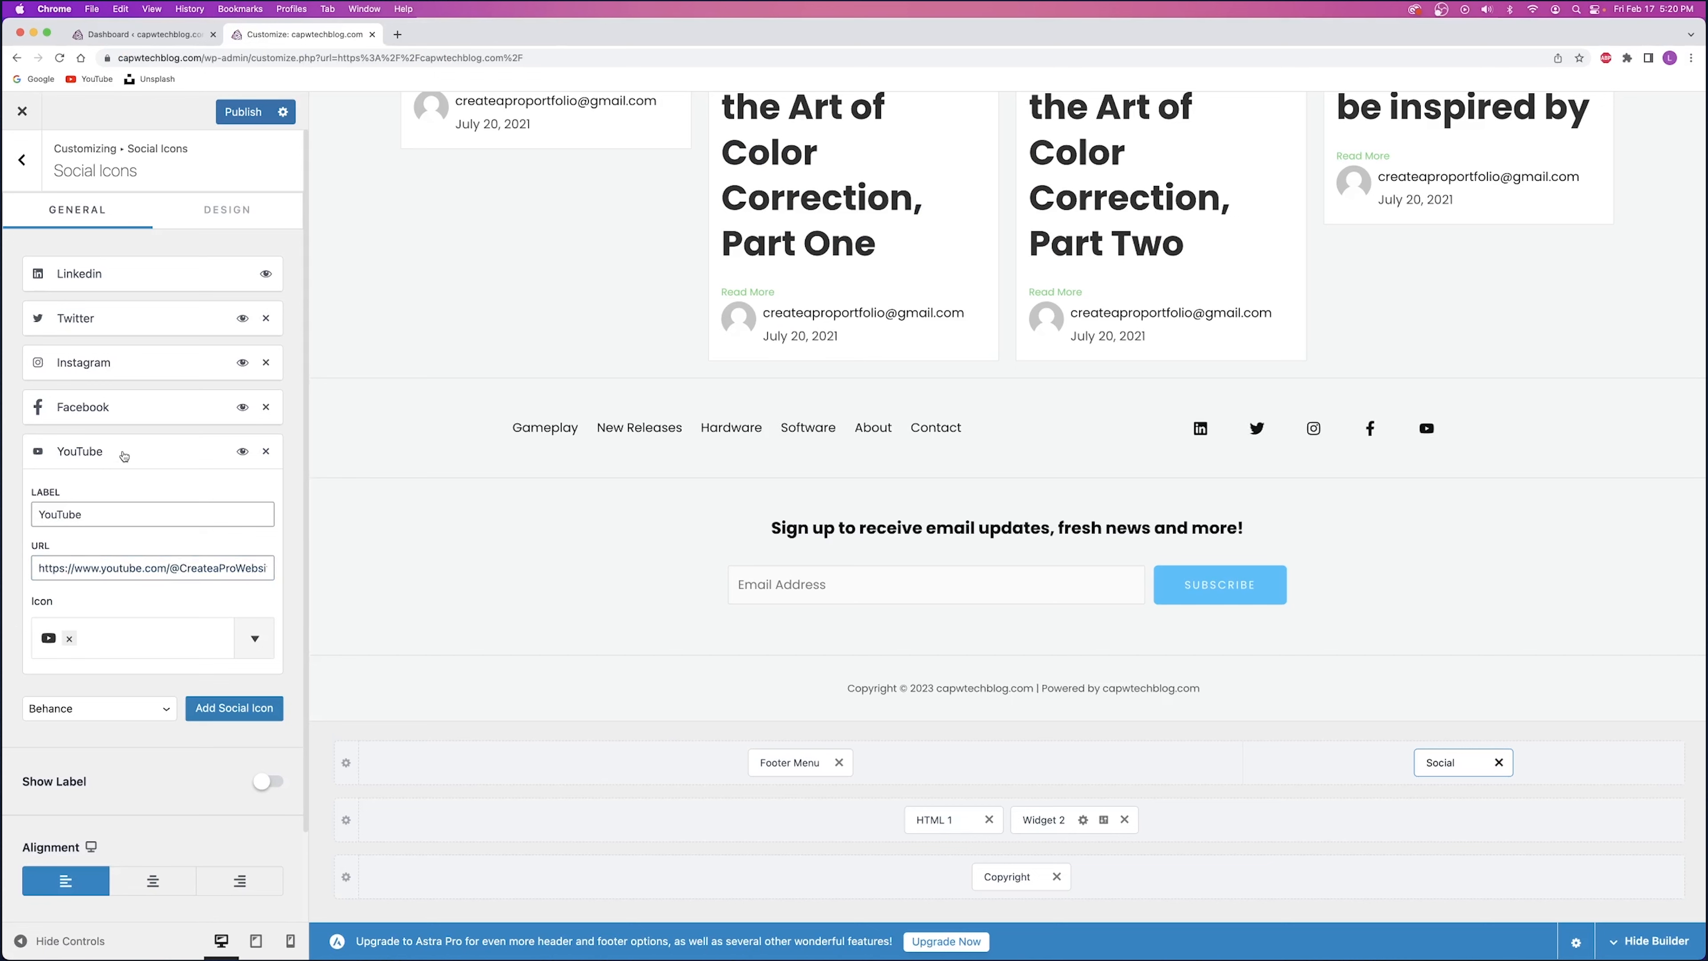
left_click(114, 409)
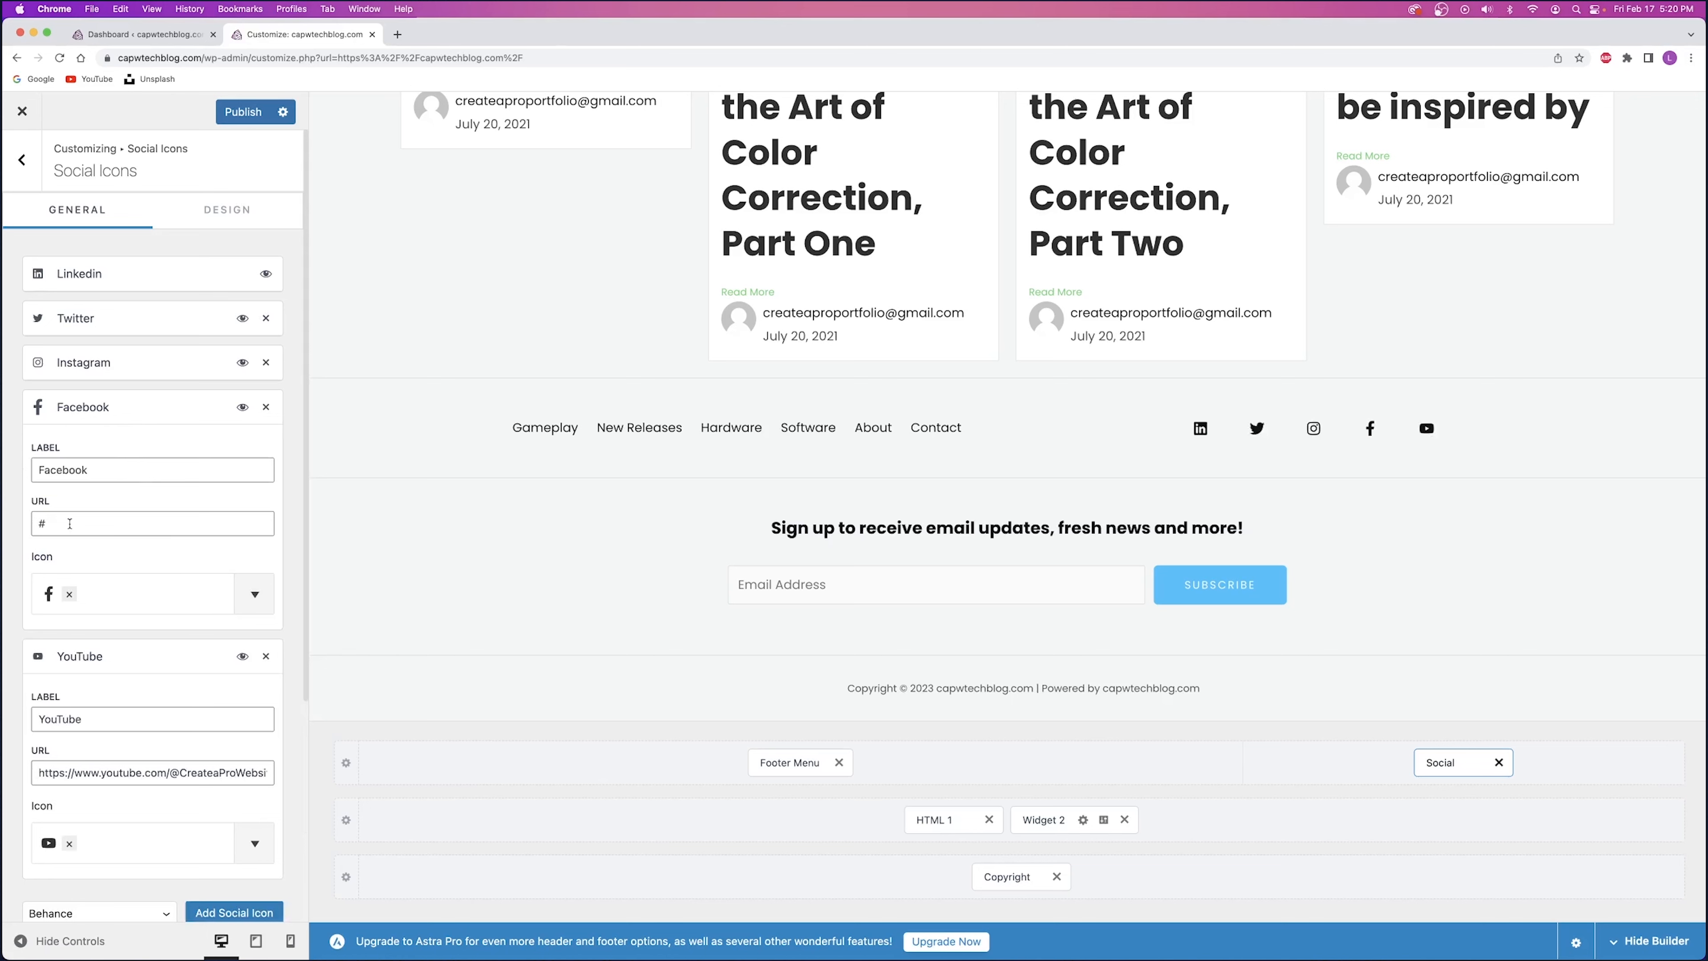
left_click(82, 372)
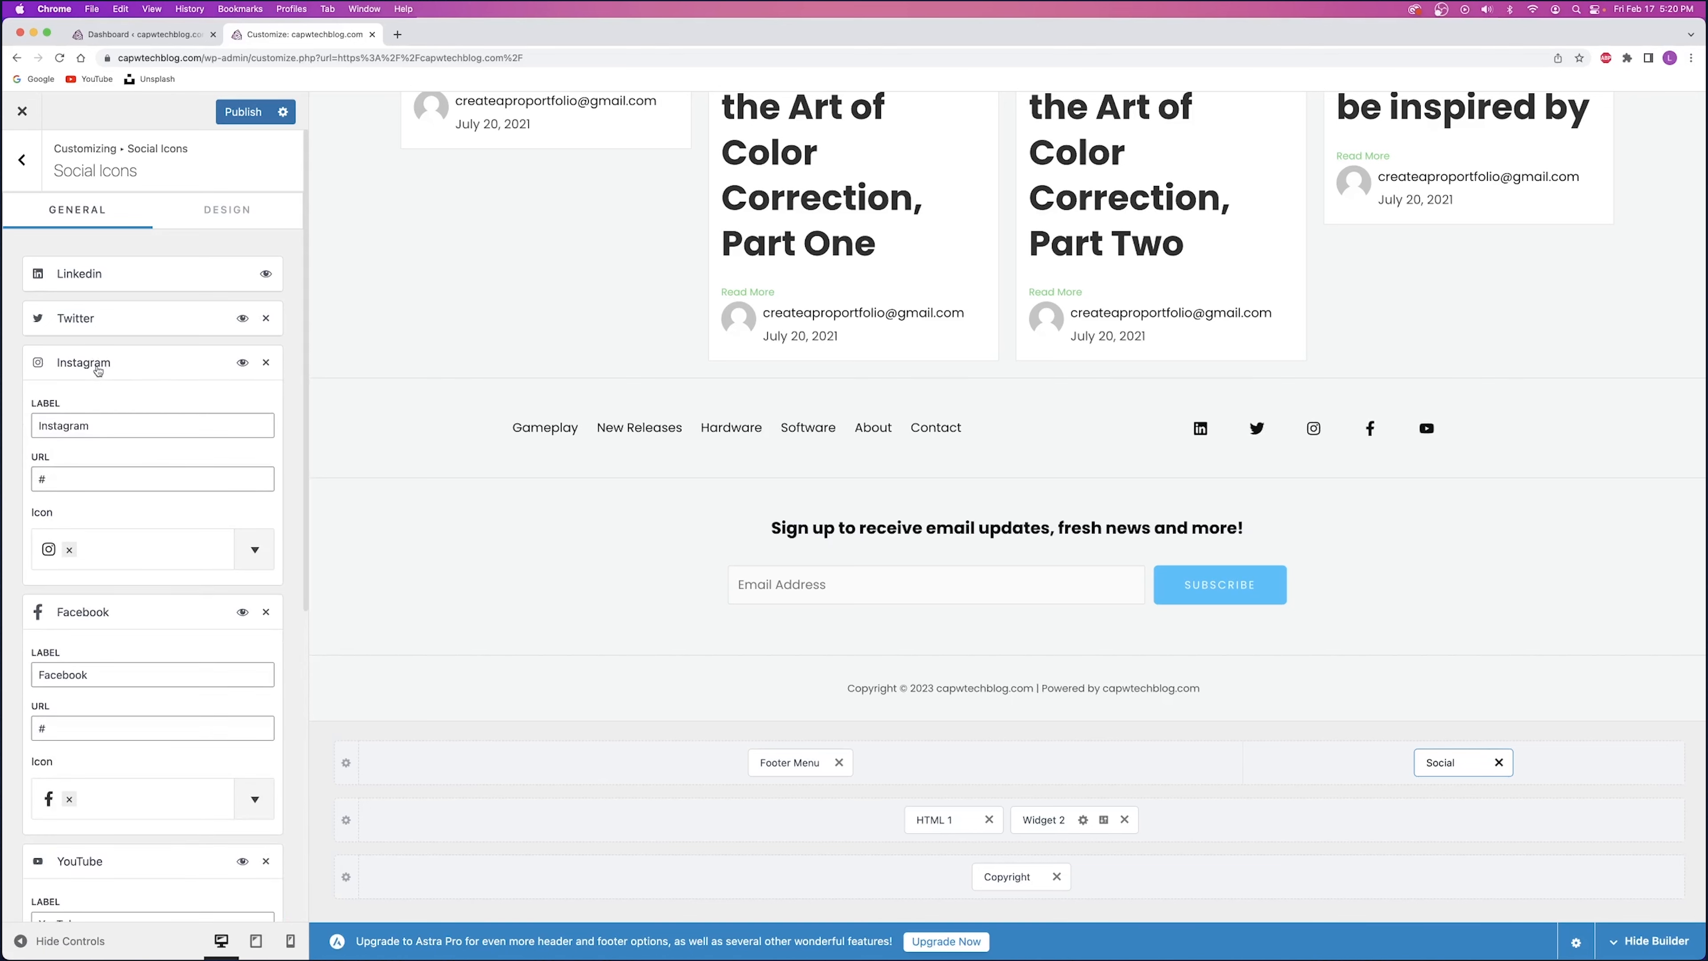
left_click(99, 371)
left_click(98, 407)
left_click(100, 452)
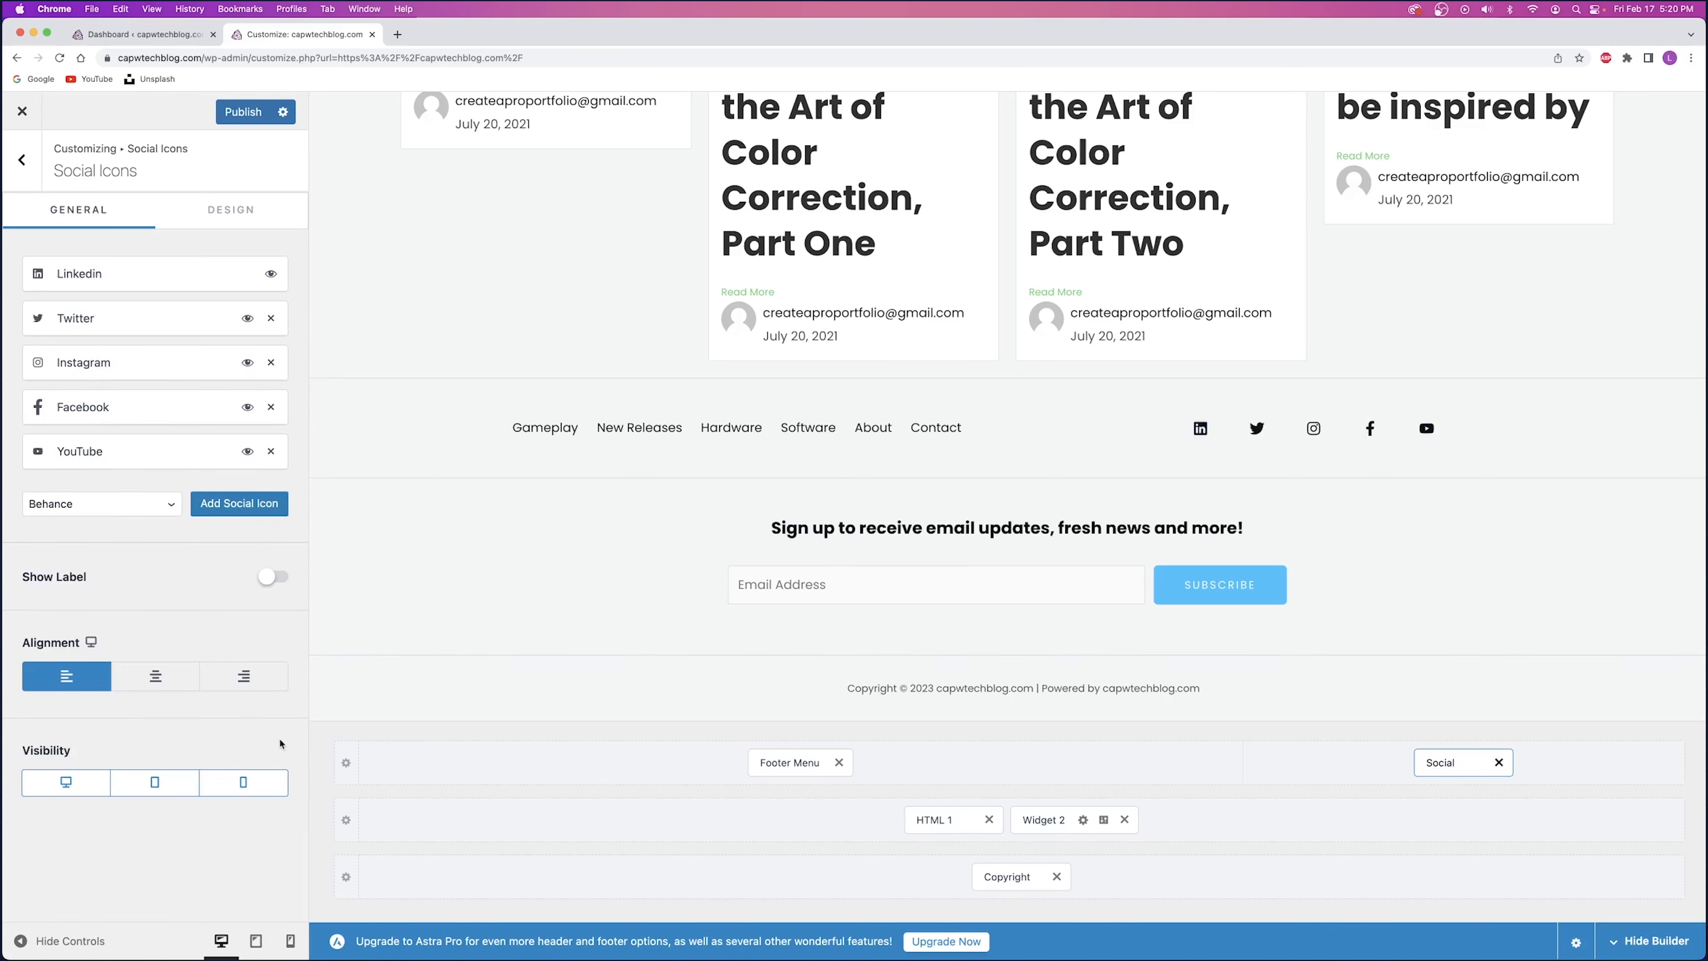
left_click(222, 109)
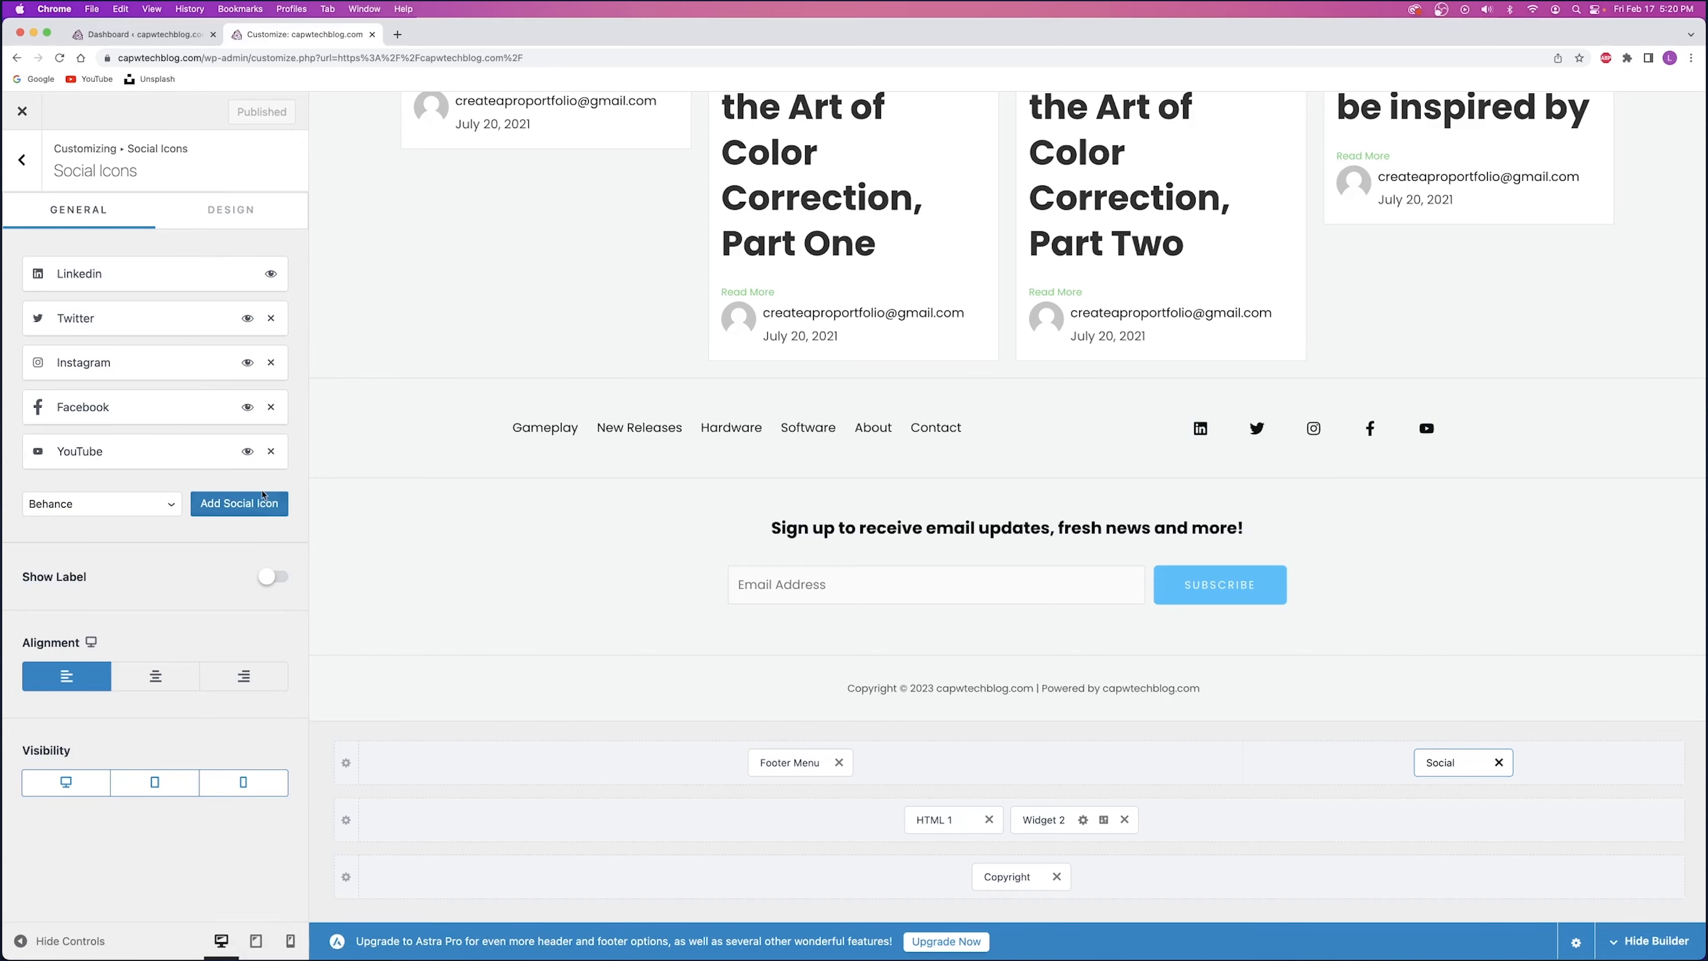
- Open the live site in a new tab, test the footer's YouTube icon link, and return to the customizer
left_click(171, 32)
right_click(91, 105)
left_click(134, 113)
left_click(282, 34)
scroll(1272, 613, "down", 15)
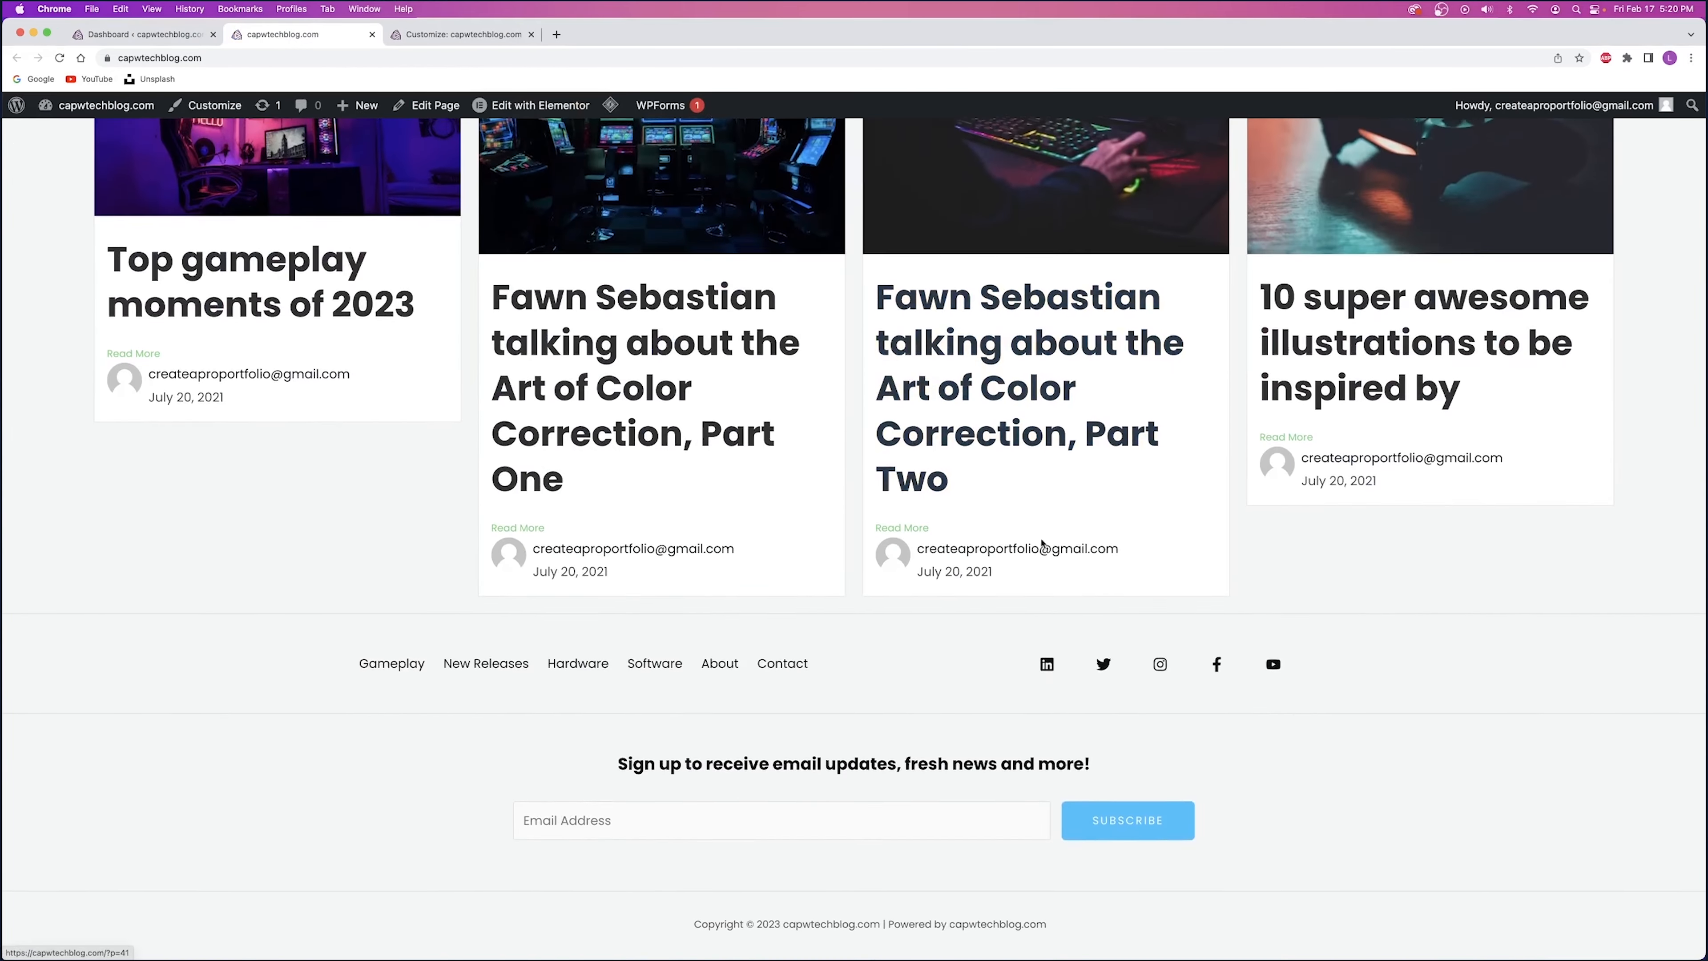
left_click(1269, 669)
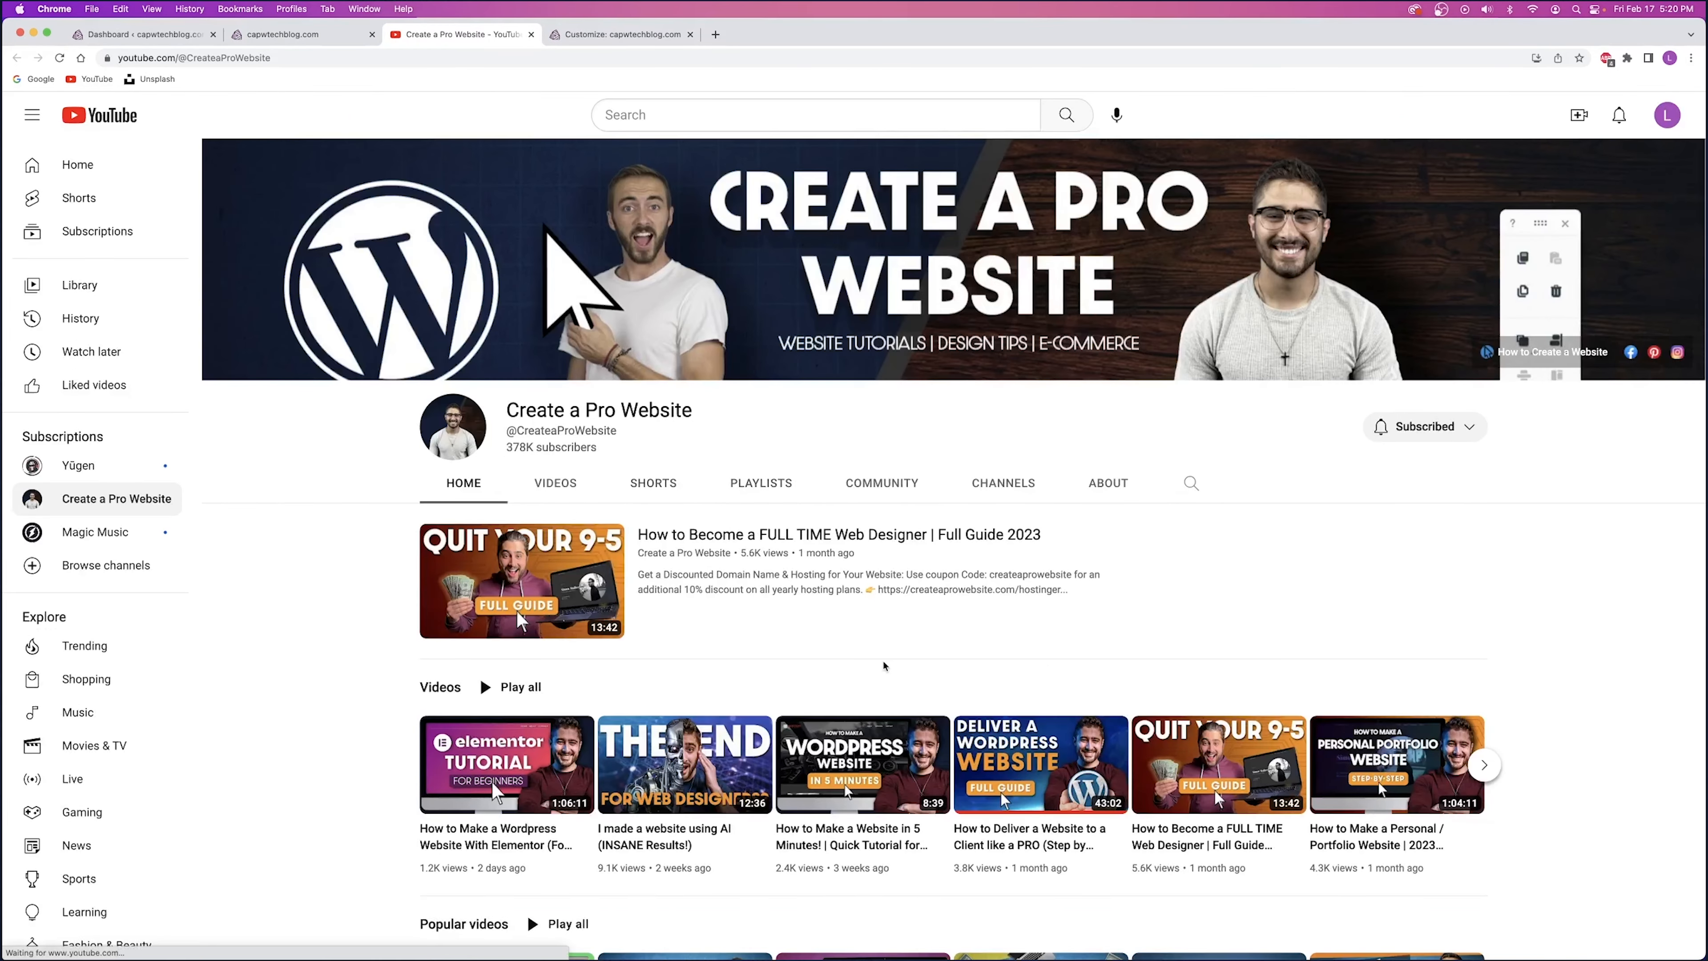
key("super+w")
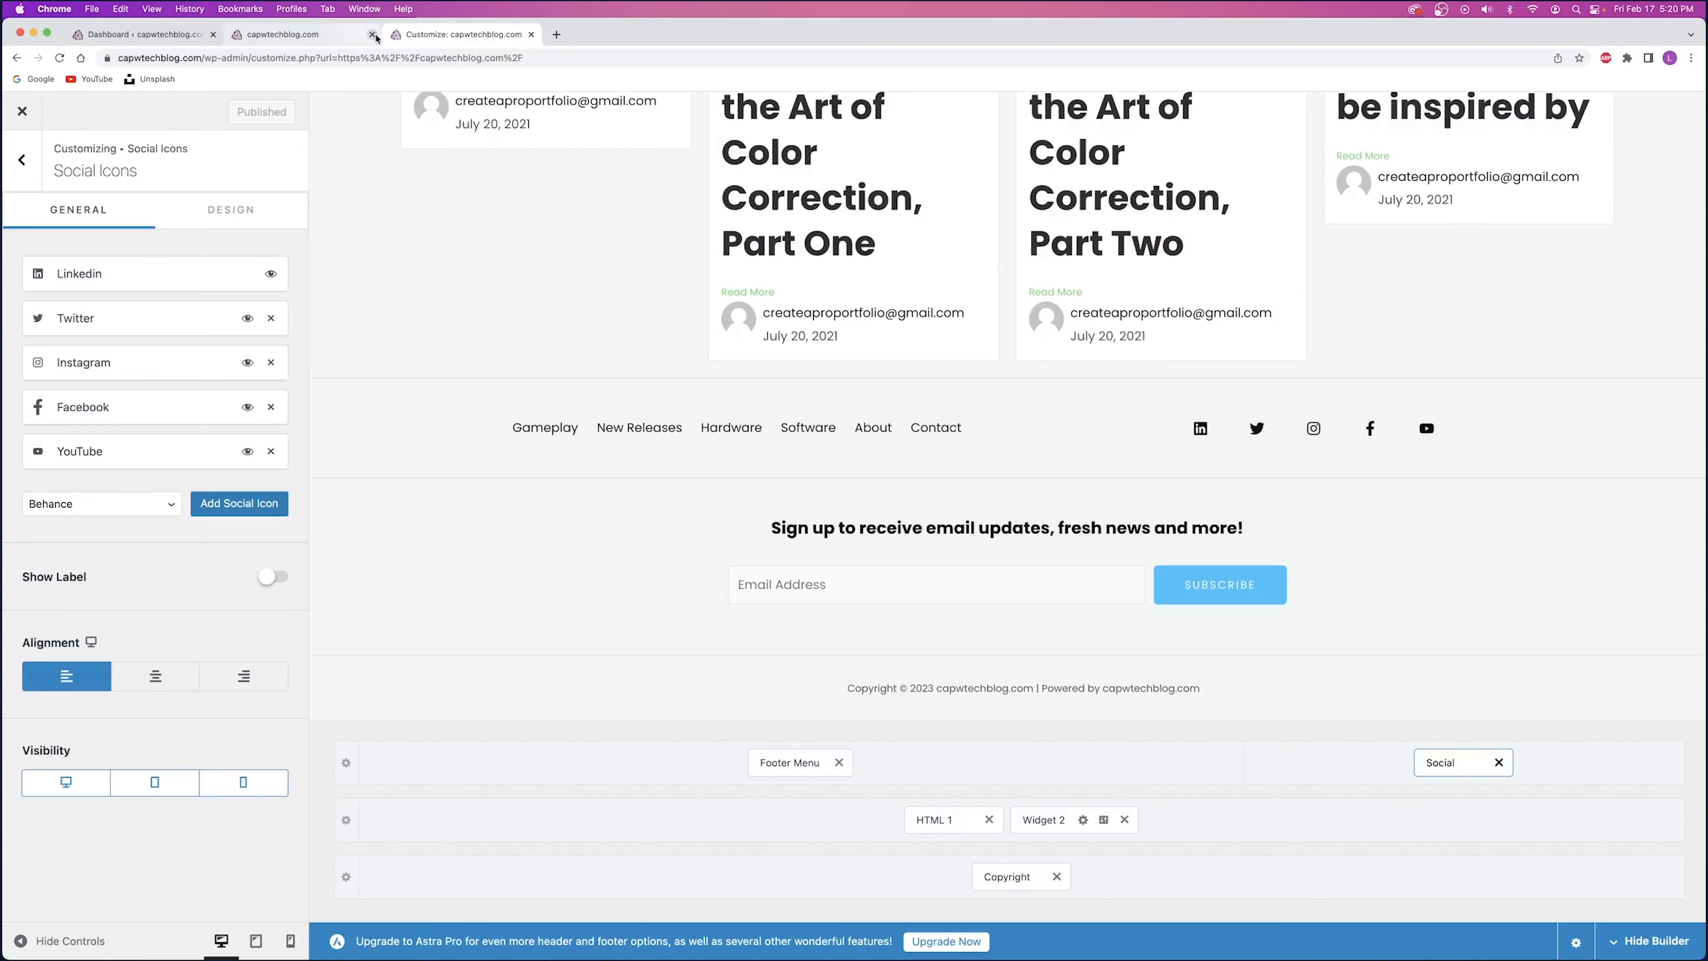
left_click(374, 35)
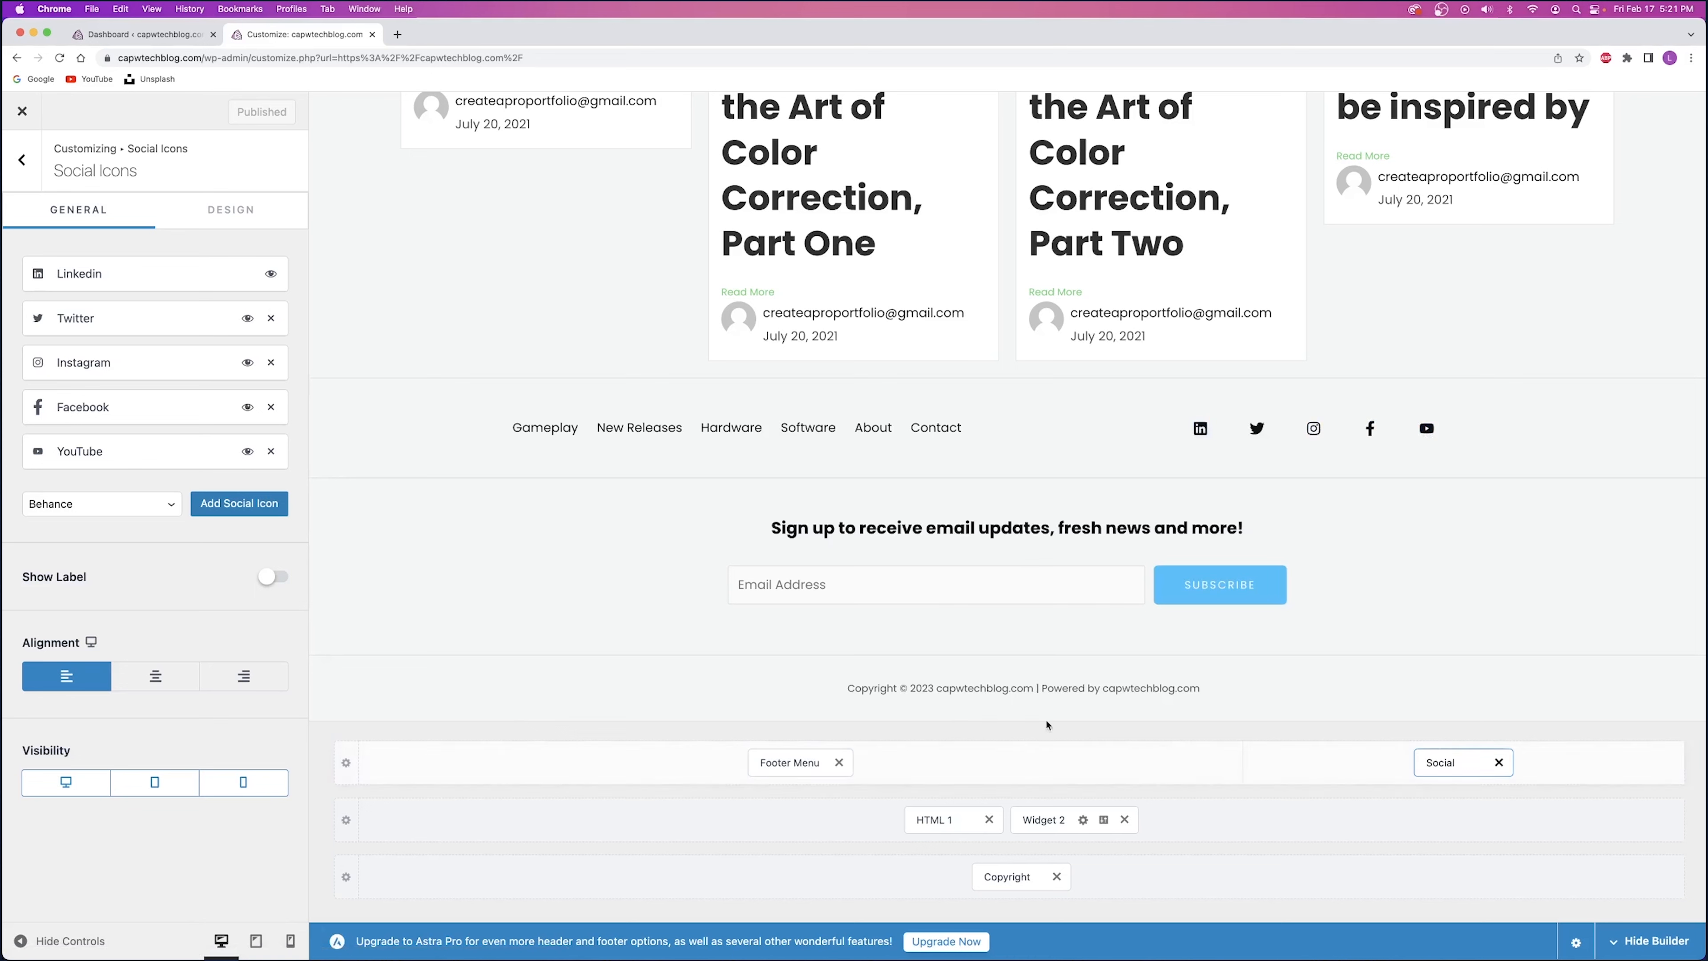
- Open the footer's HTML 1 text and Widget 2 subscribe form for editing, dismissing the block widgets introduction
left_click(947, 818)
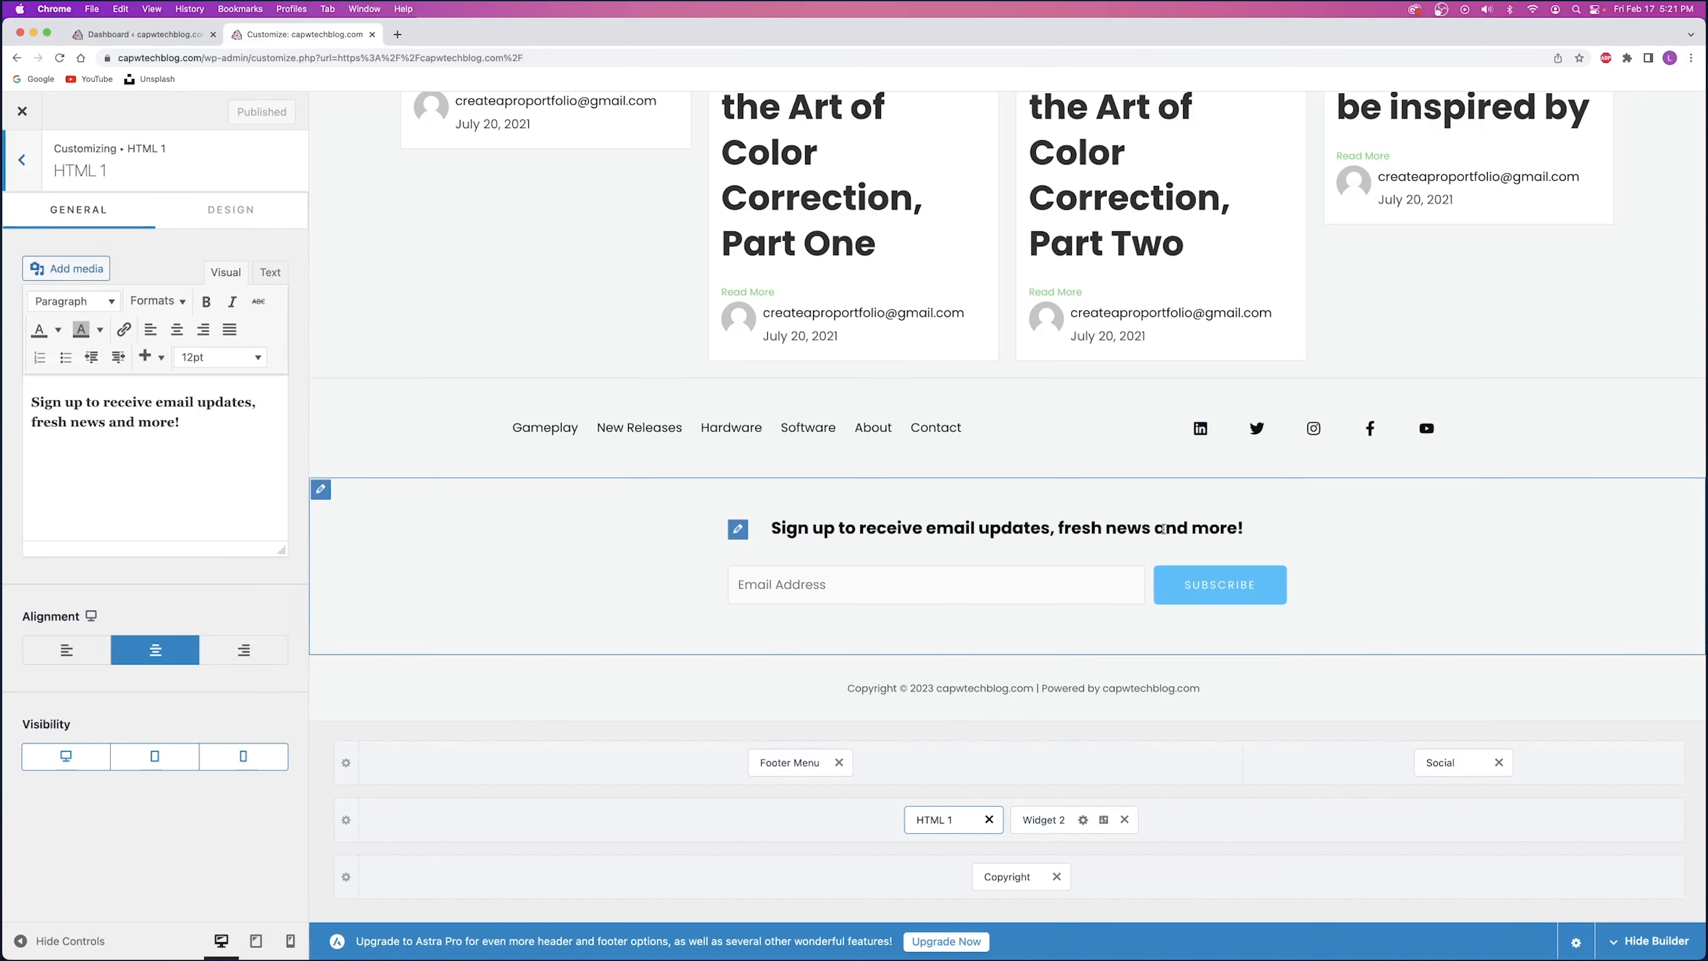
left_click(1035, 819)
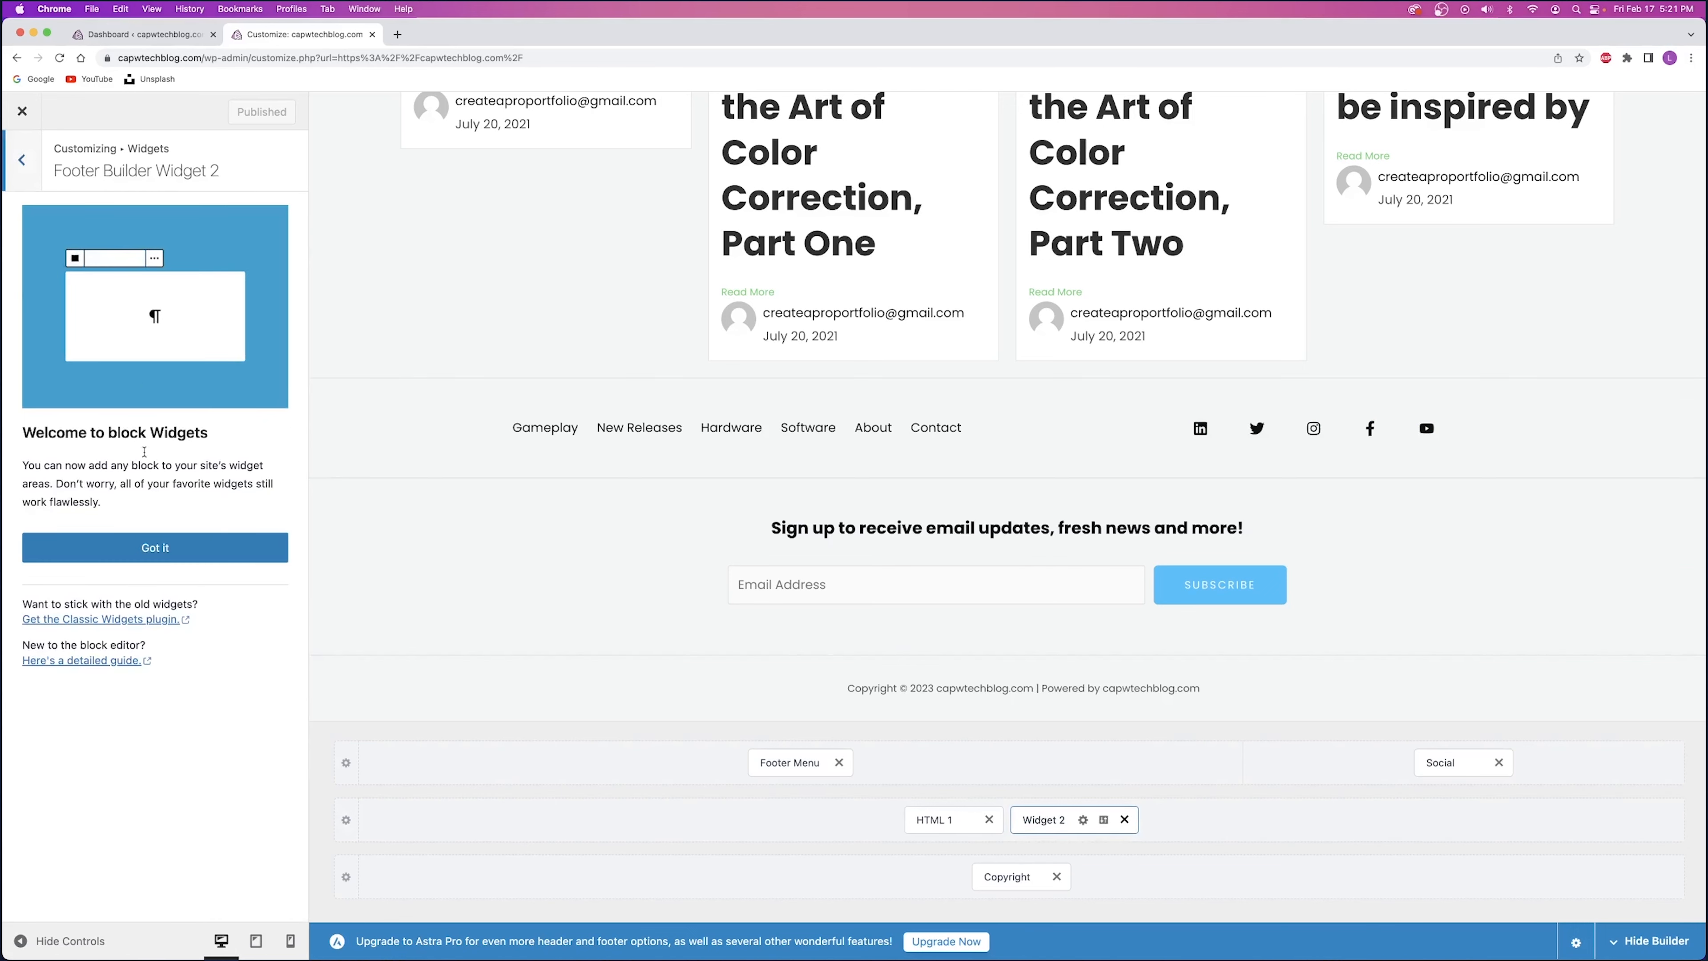
left_click(154, 548)
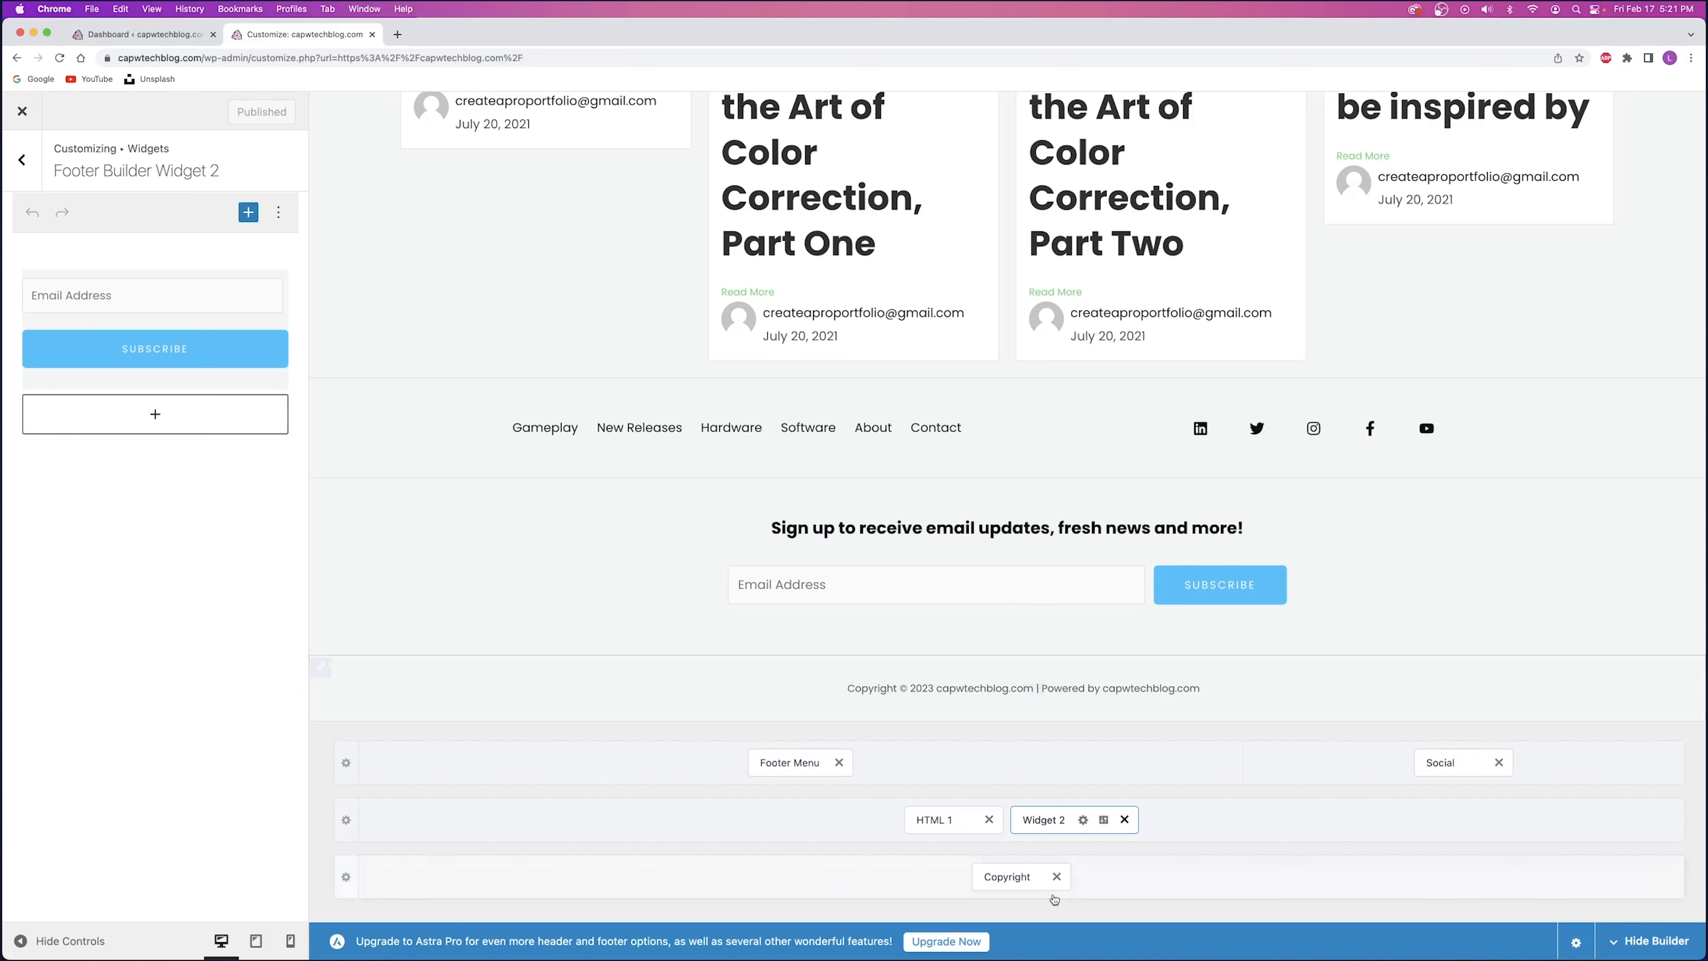
- Try the test line "asfasdfasdfasdfasdf" below the footer's copyright text, remove it again, and publish
left_click(1001, 874)
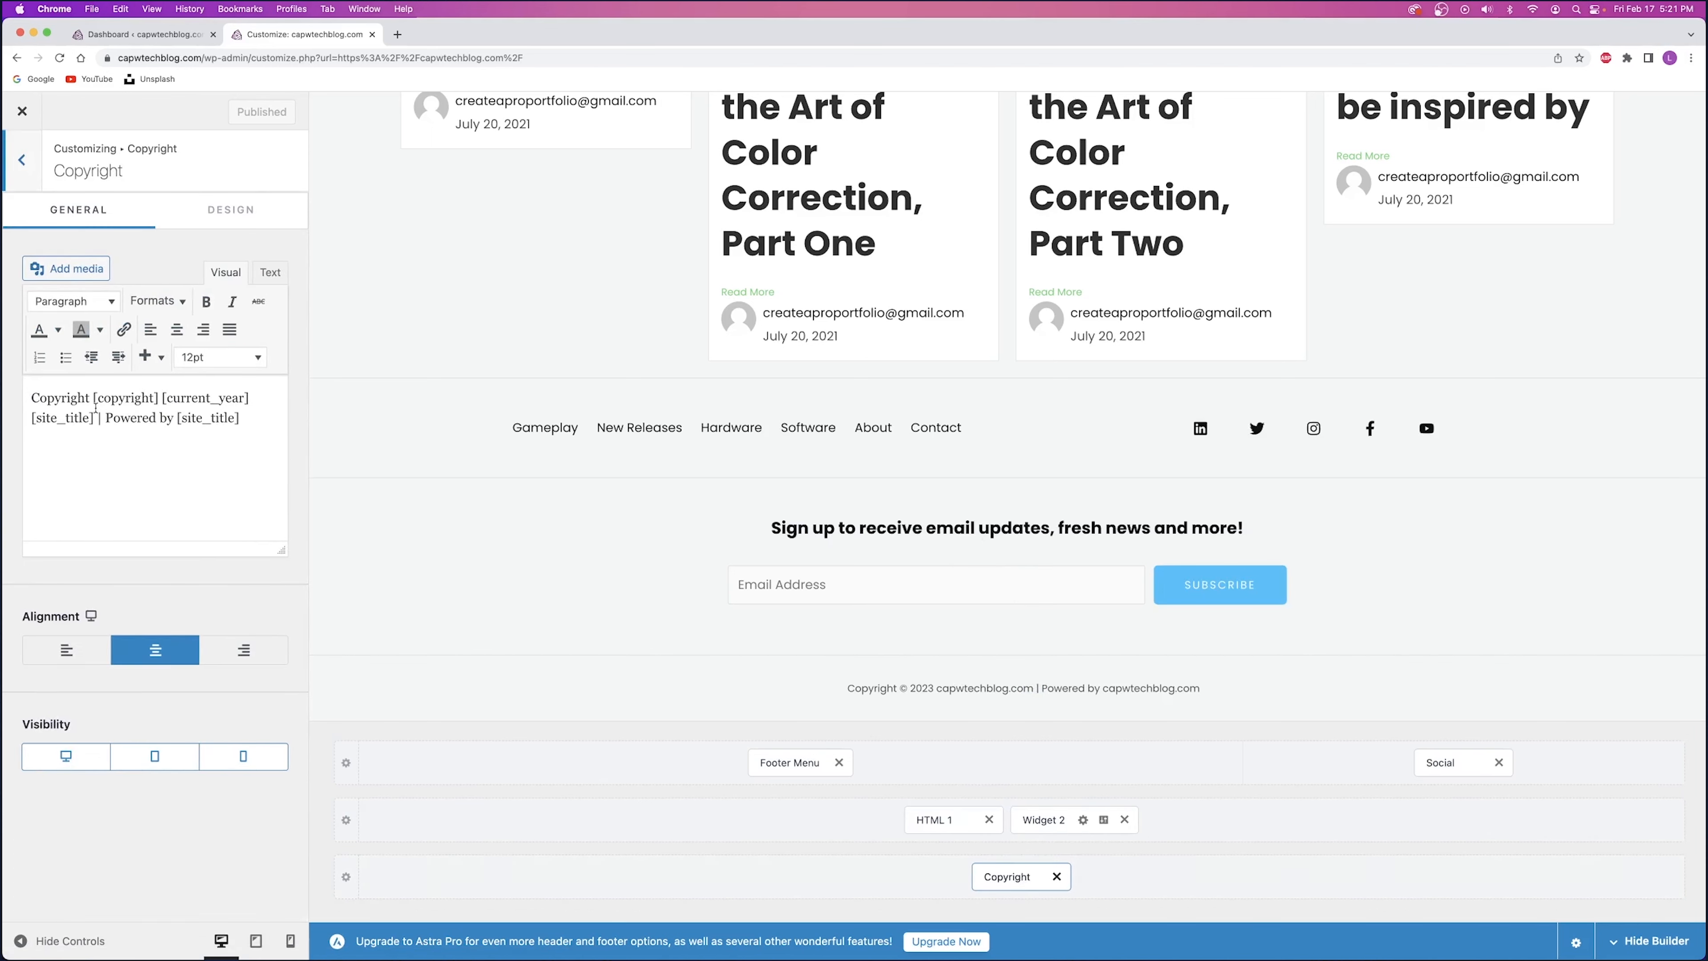
left_click_drag(35, 397, 118, 419)
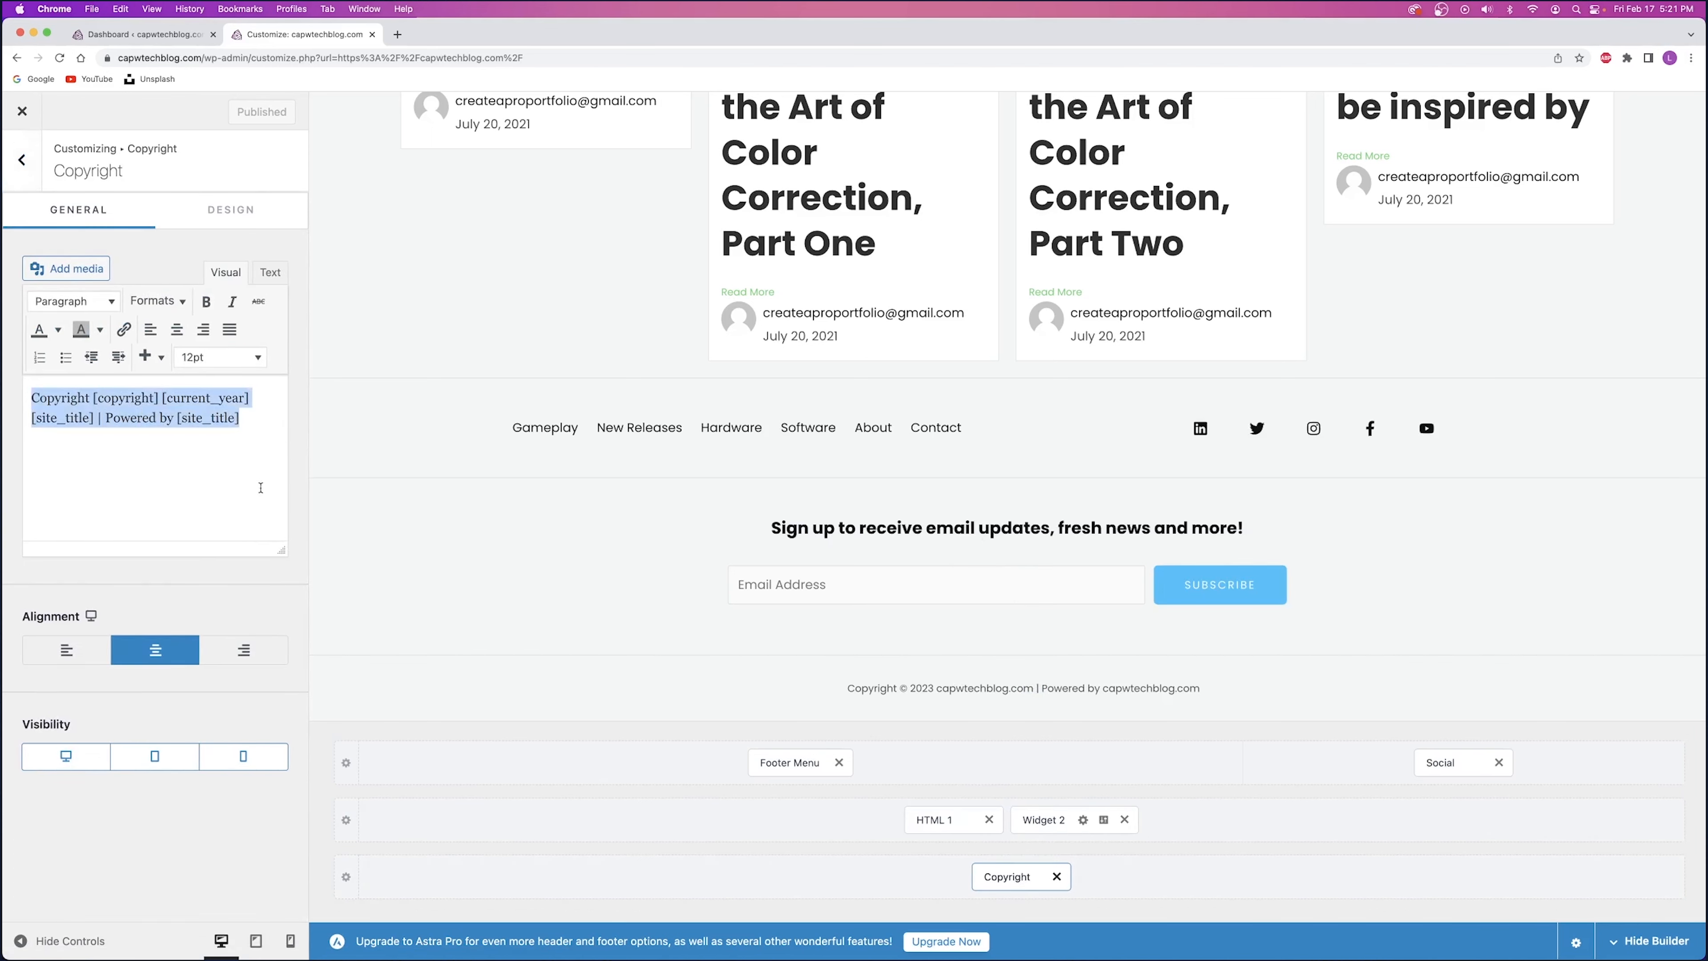
left_click(208, 469)
type("a")
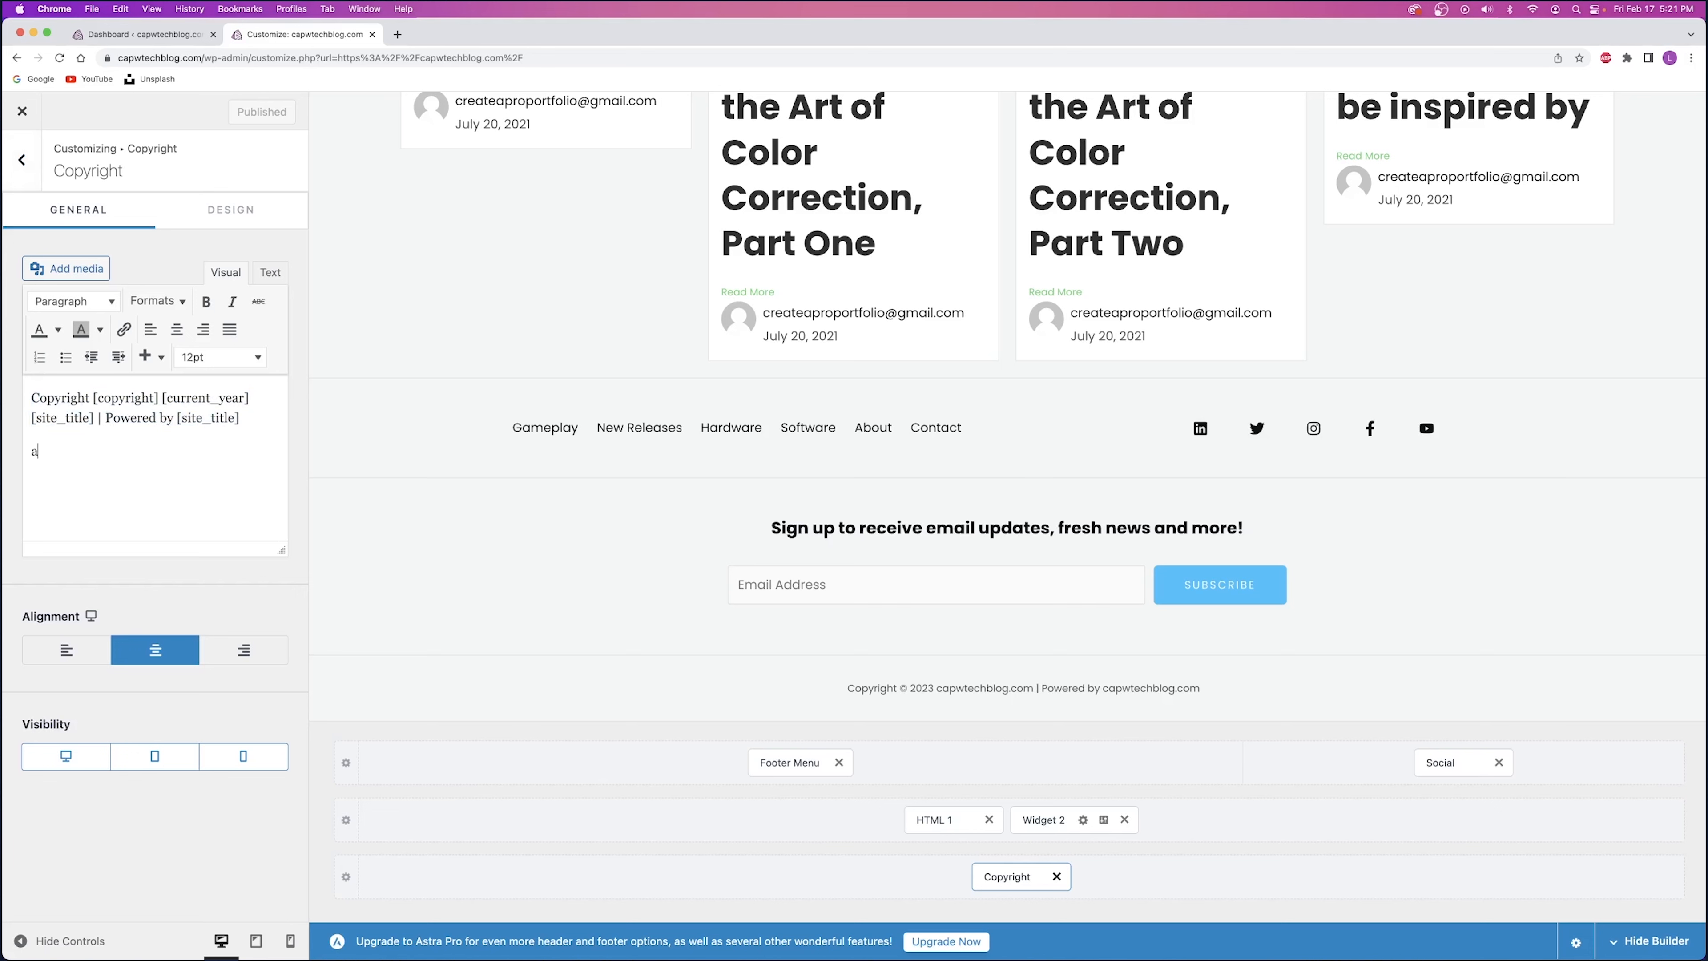
type("sfasdfasdfasdfasdf")
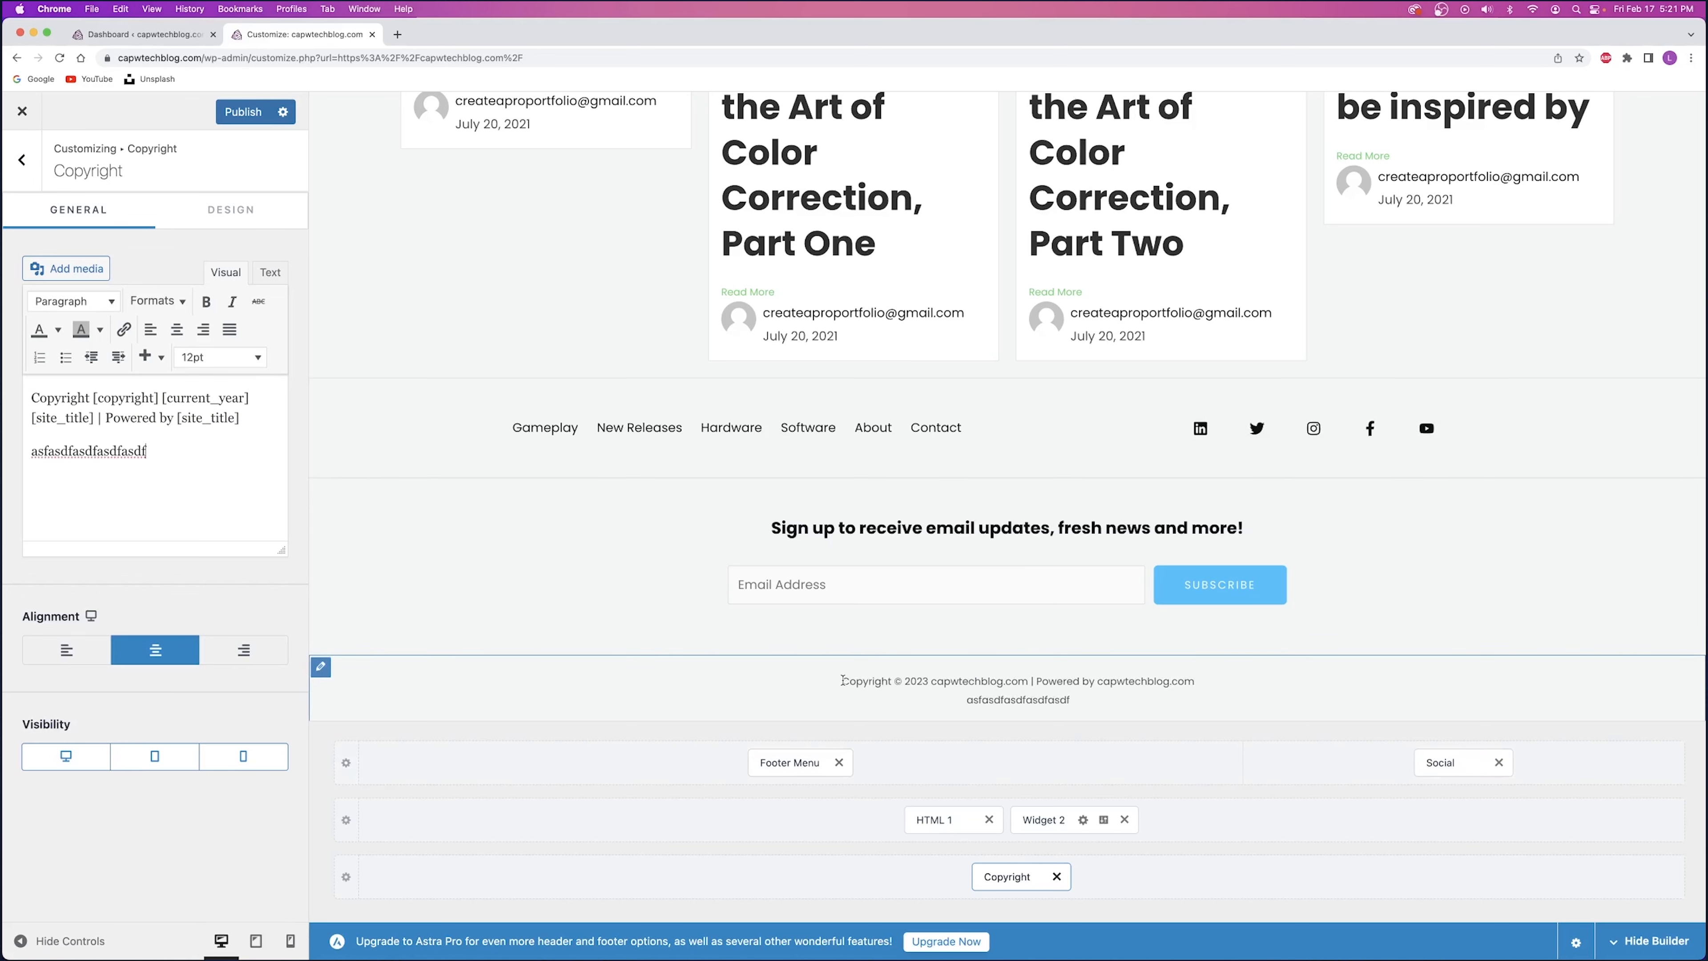
left_click(1205, 705)
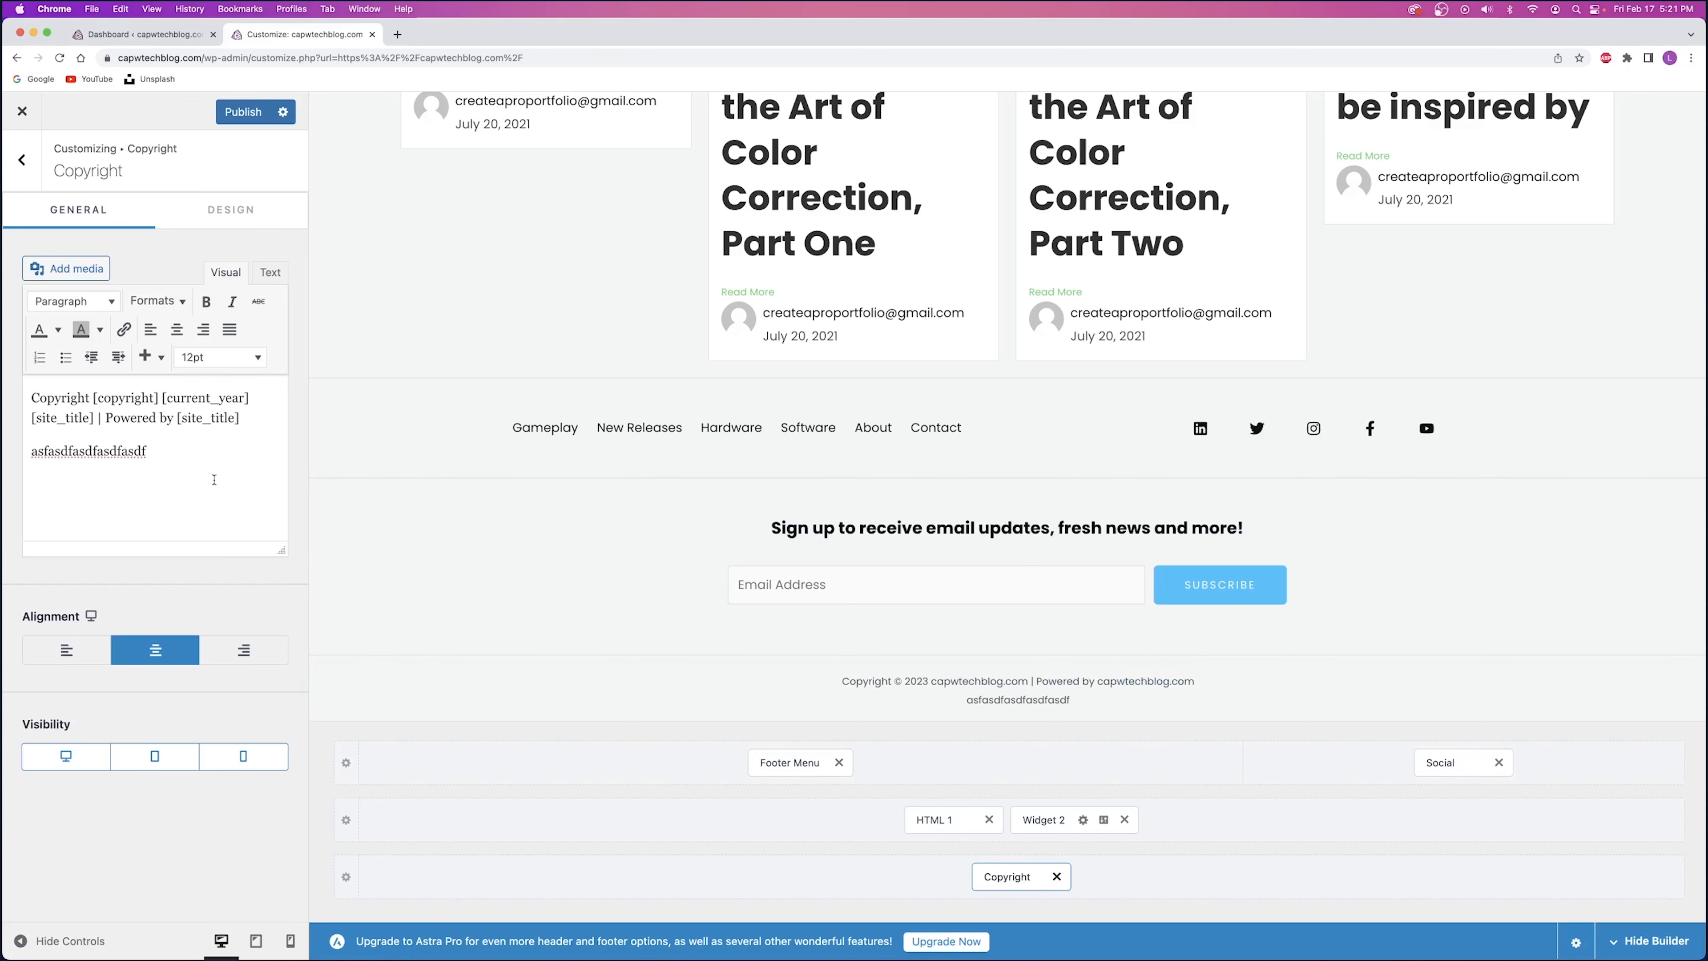
left_click(240, 115)
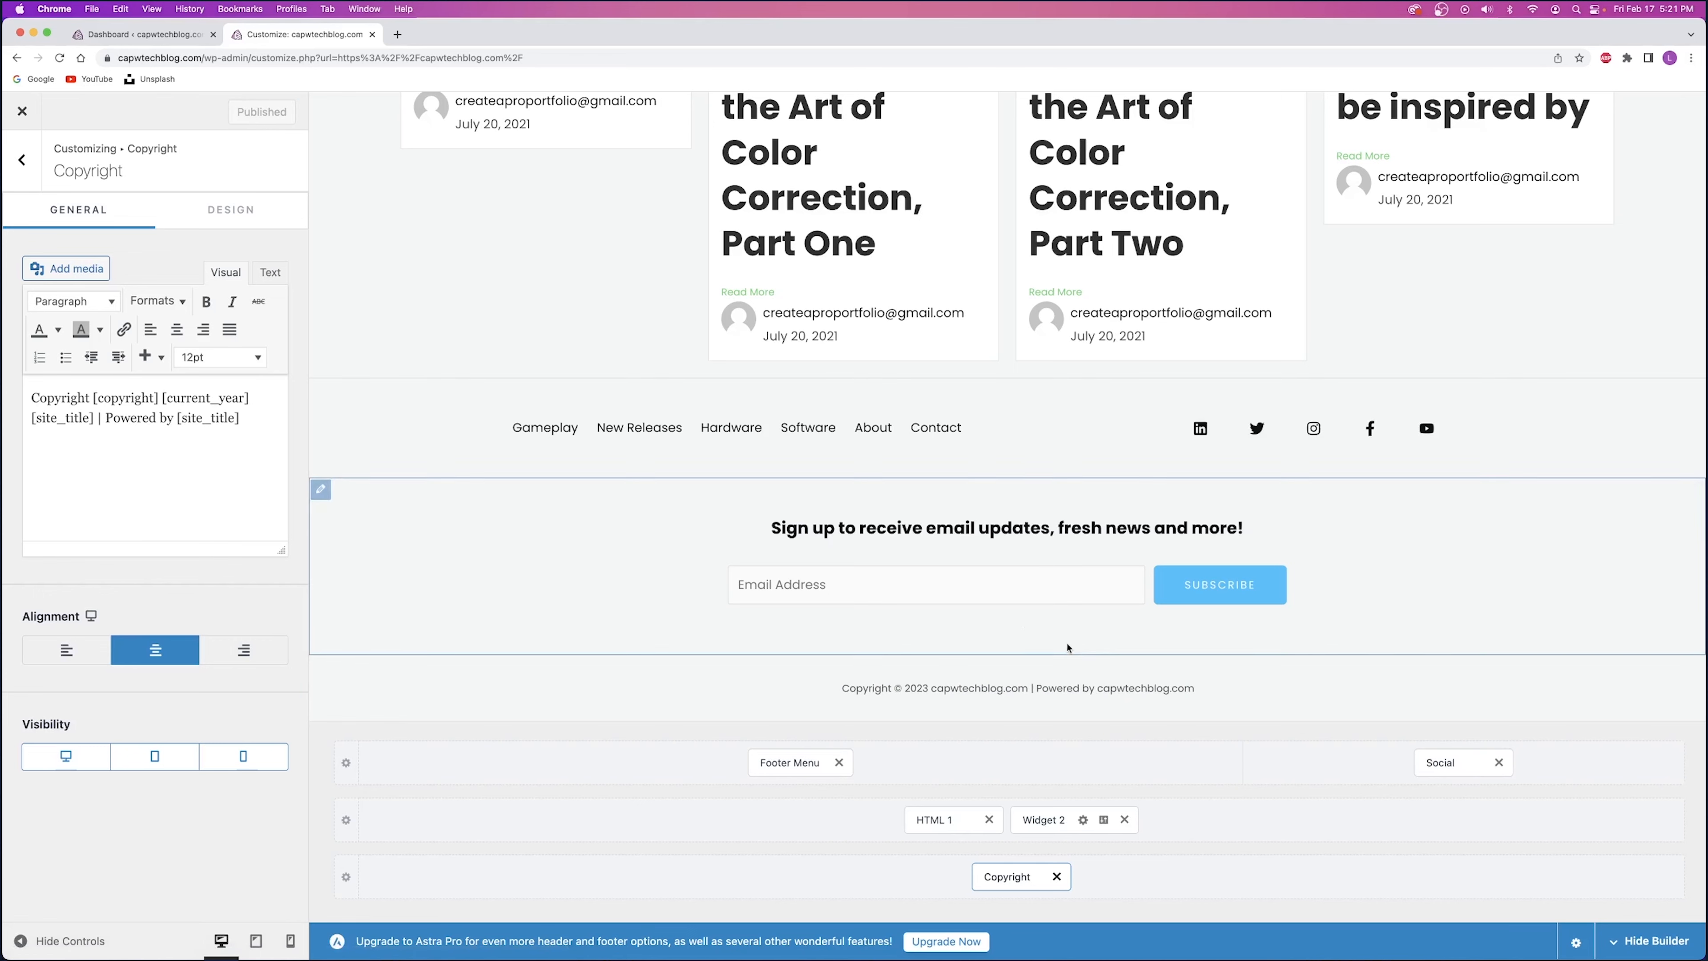
- Close the customizer and open the list of all posts from the dashboard in a new tab
scroll(938, 656, "up", 20)
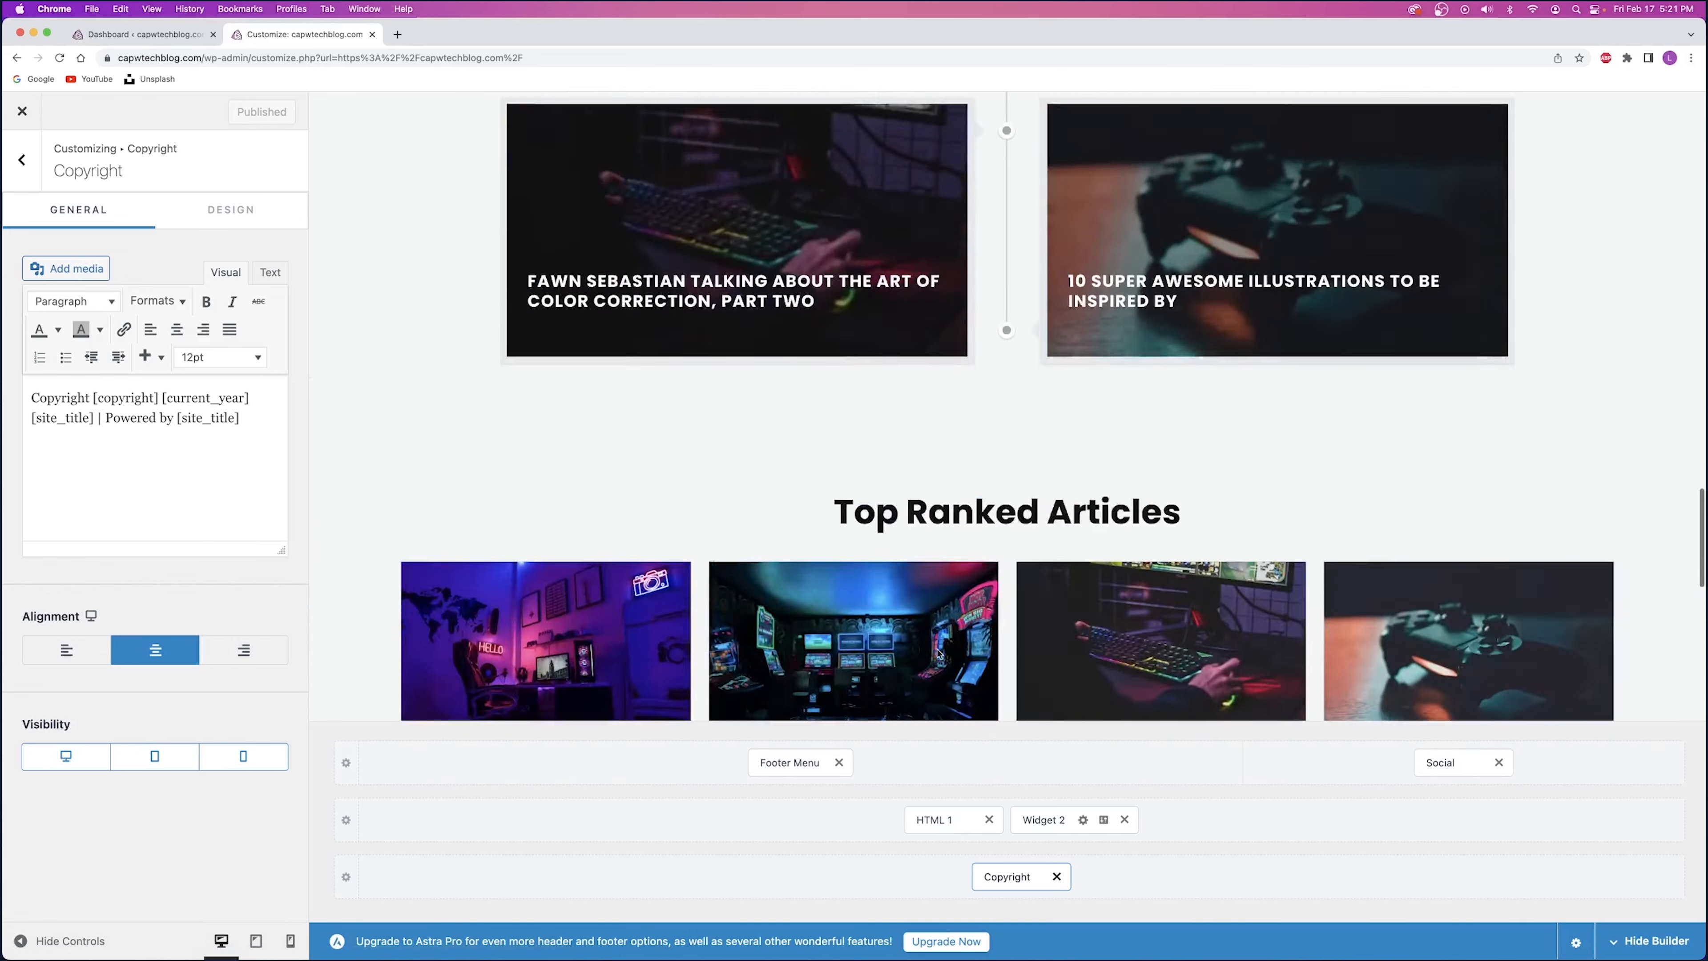
left_click(372, 34)
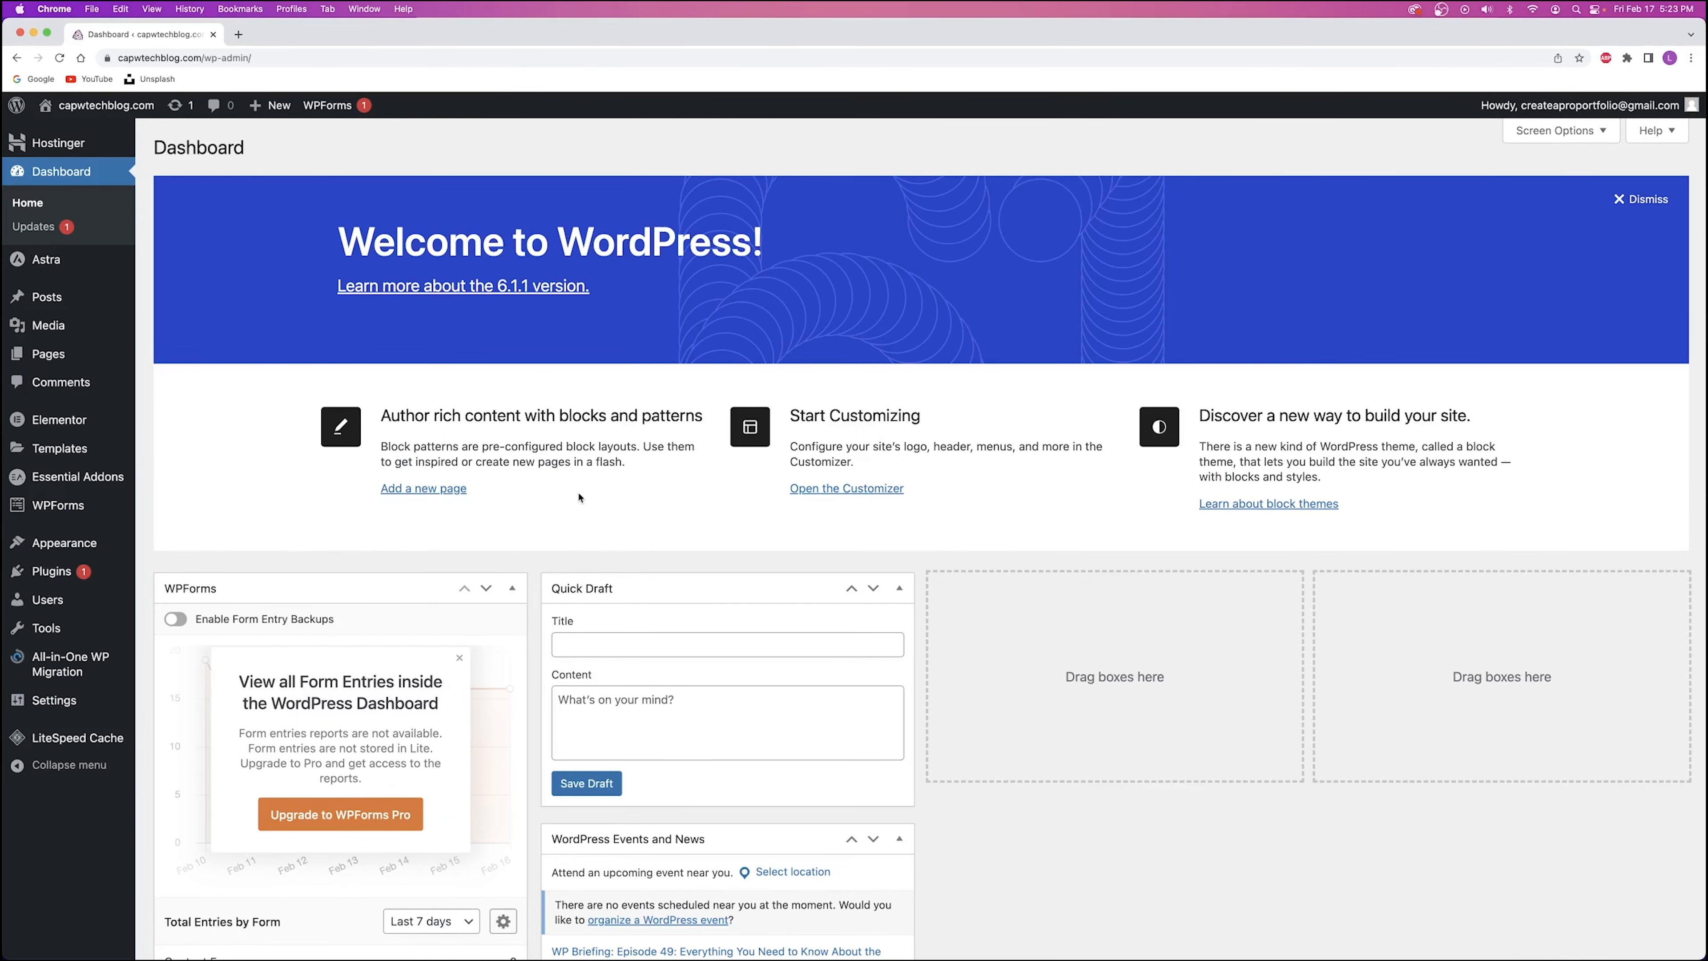
right_click(60, 300)
left_click(101, 308)
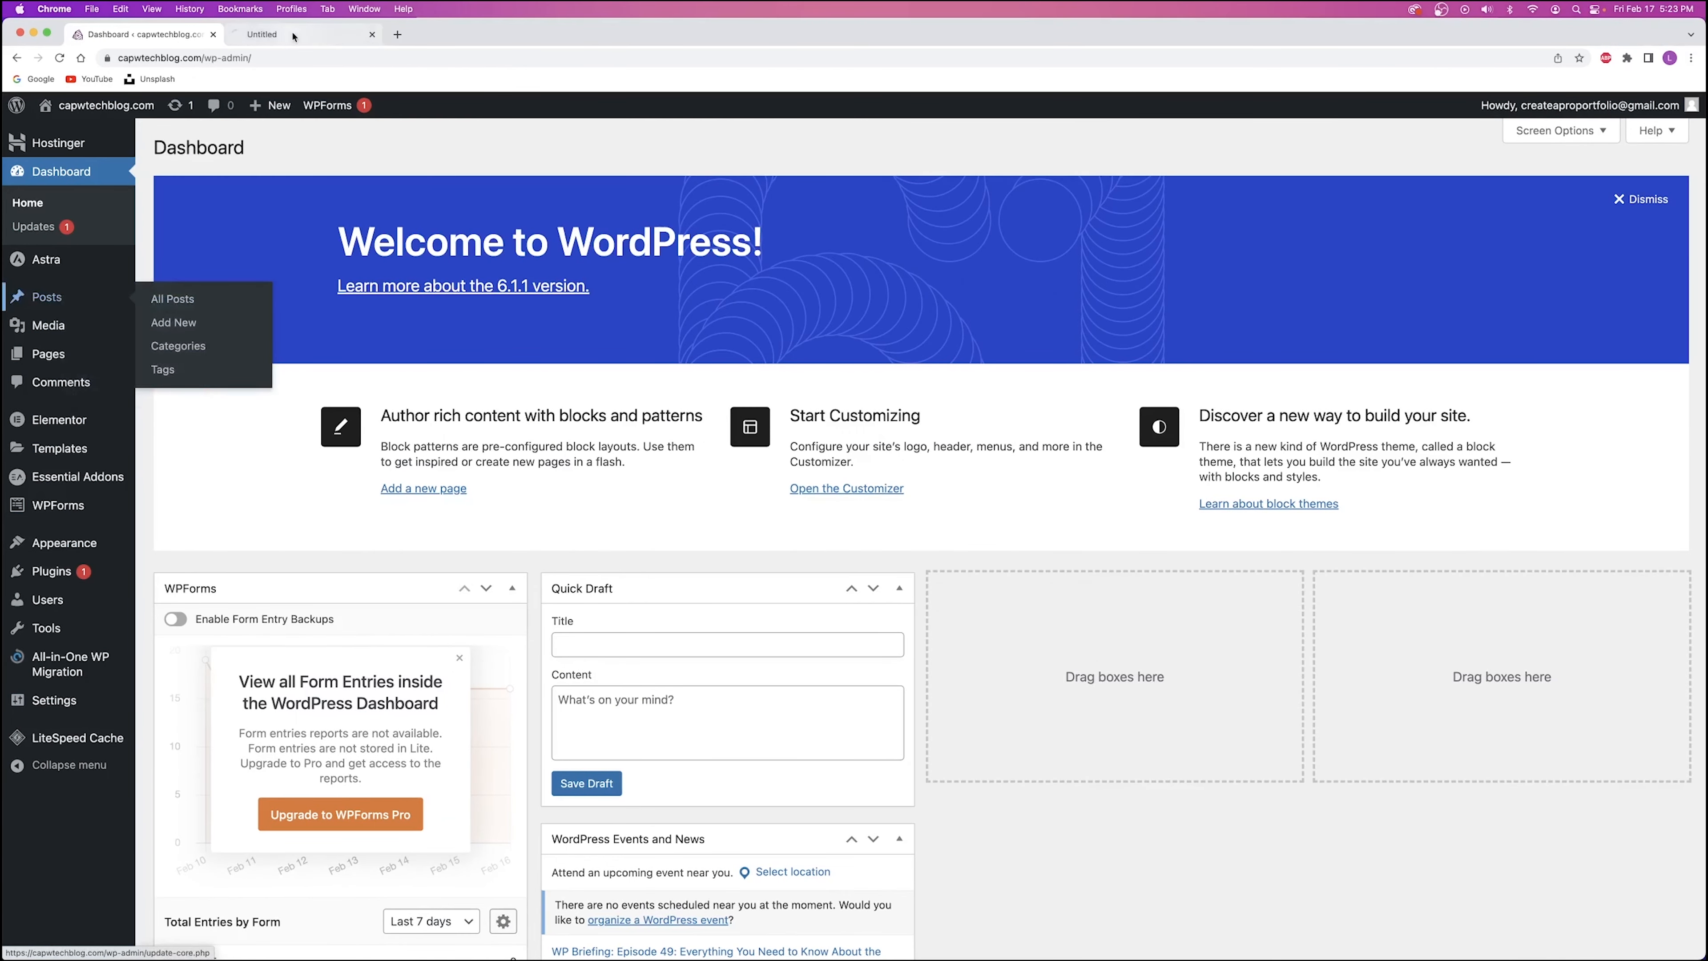
key("ctrl+Tab")
scroll(642, 491, "down", 1)
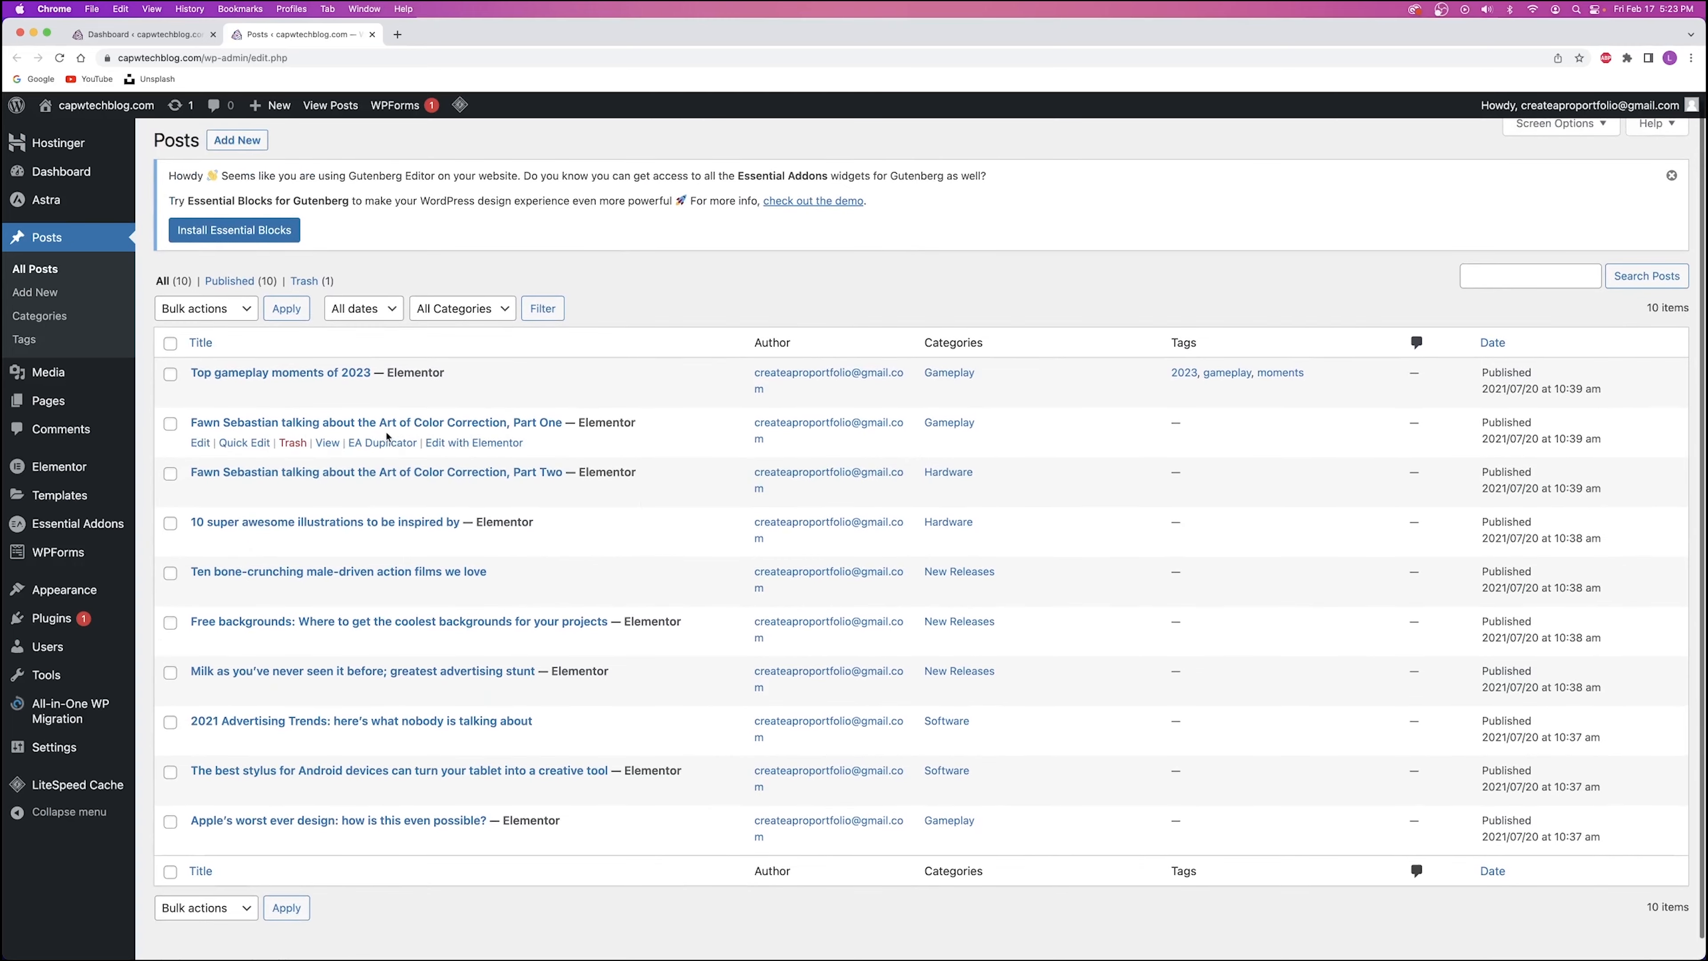
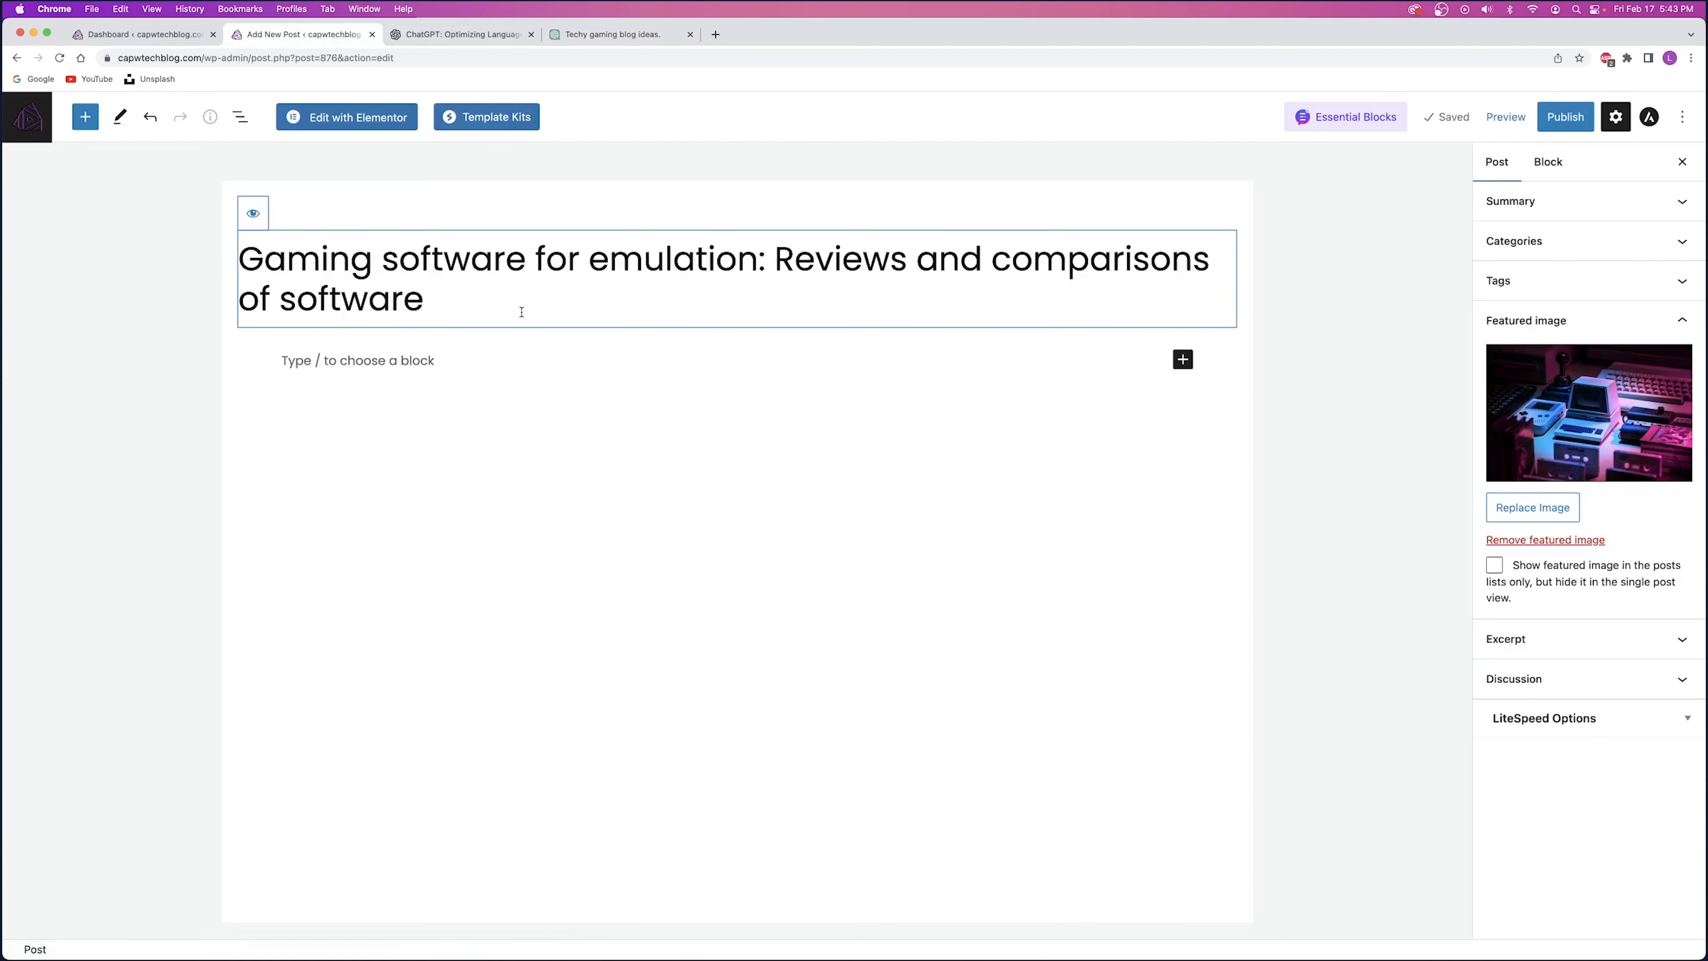
- Publish the post "Gaming software for emulation: Reviews and comparisons of software" and open it in Elementor
left_click(356, 118)
key("Return")
left_click(1564, 118)
left_click(1554, 118)
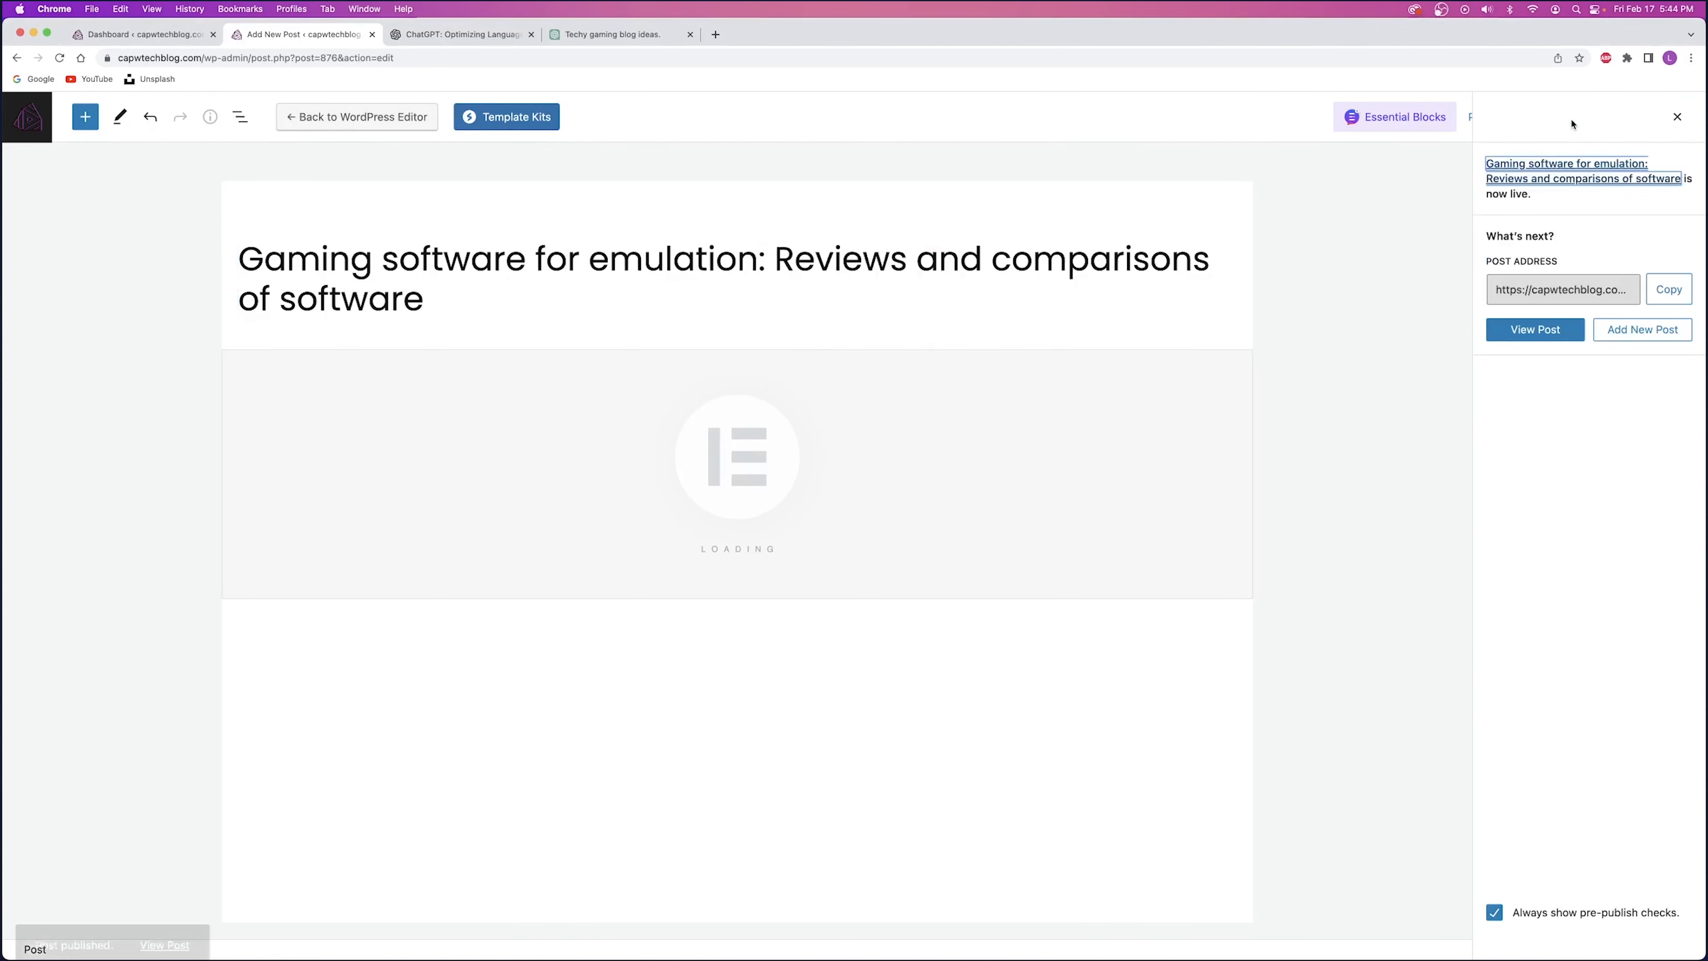
left_click(1682, 117)
left_click(356, 118)
left_click(769, 577)
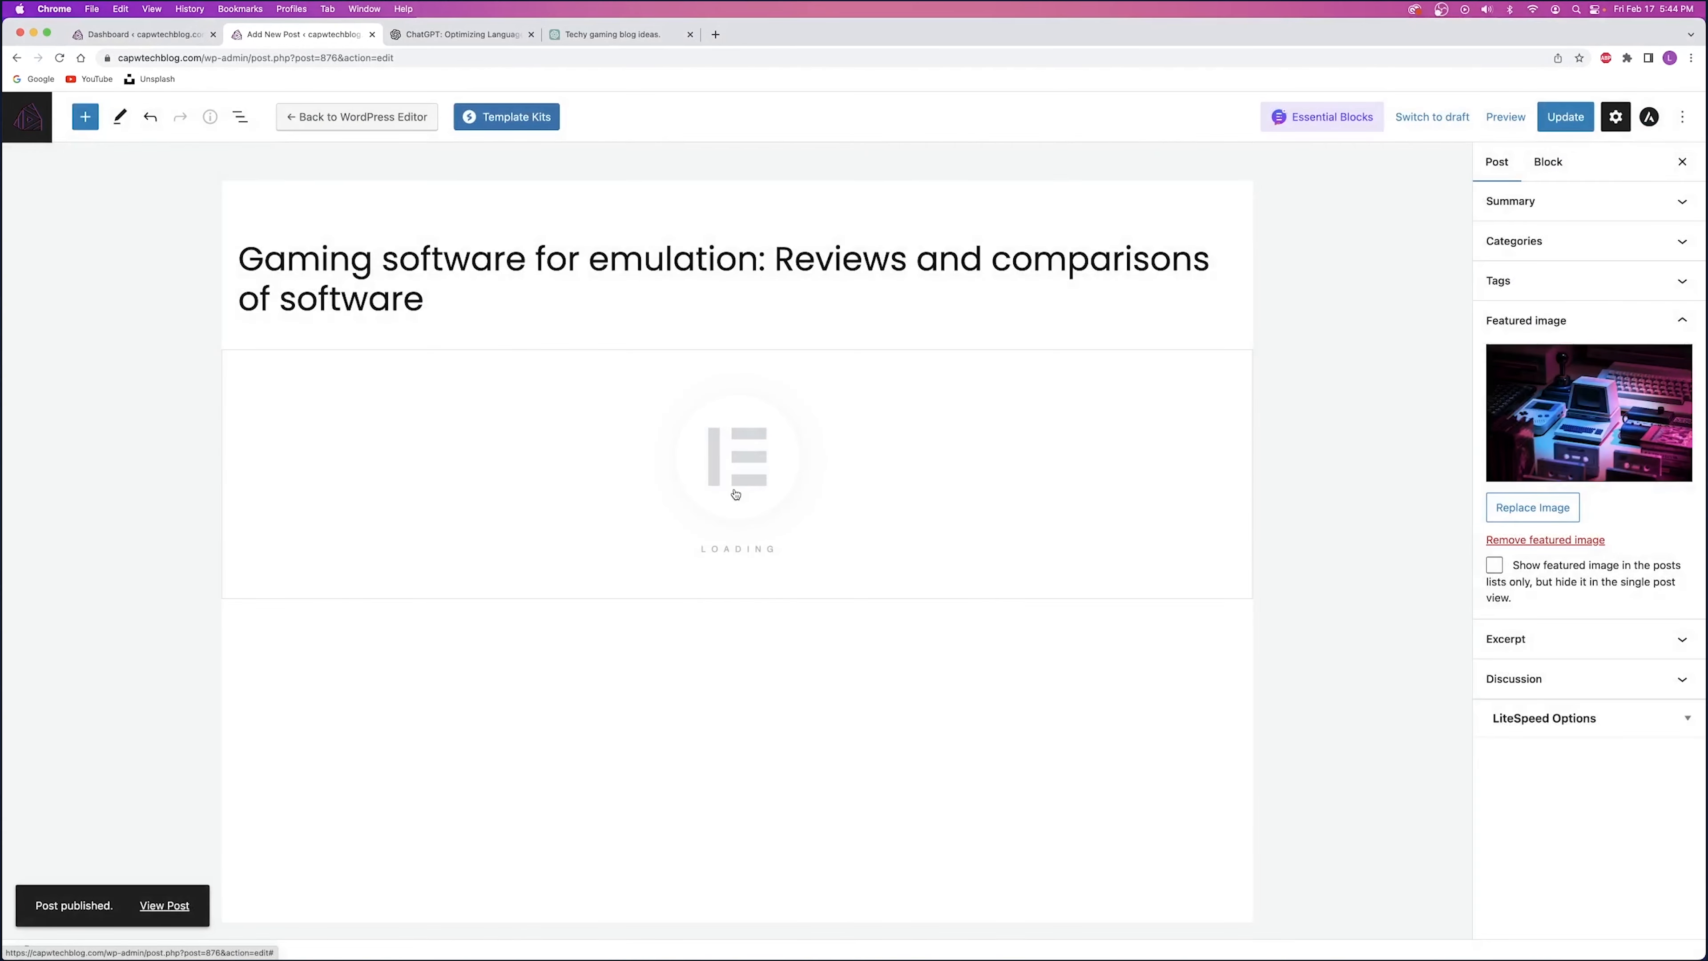
scroll(747, 494, "down", 10)
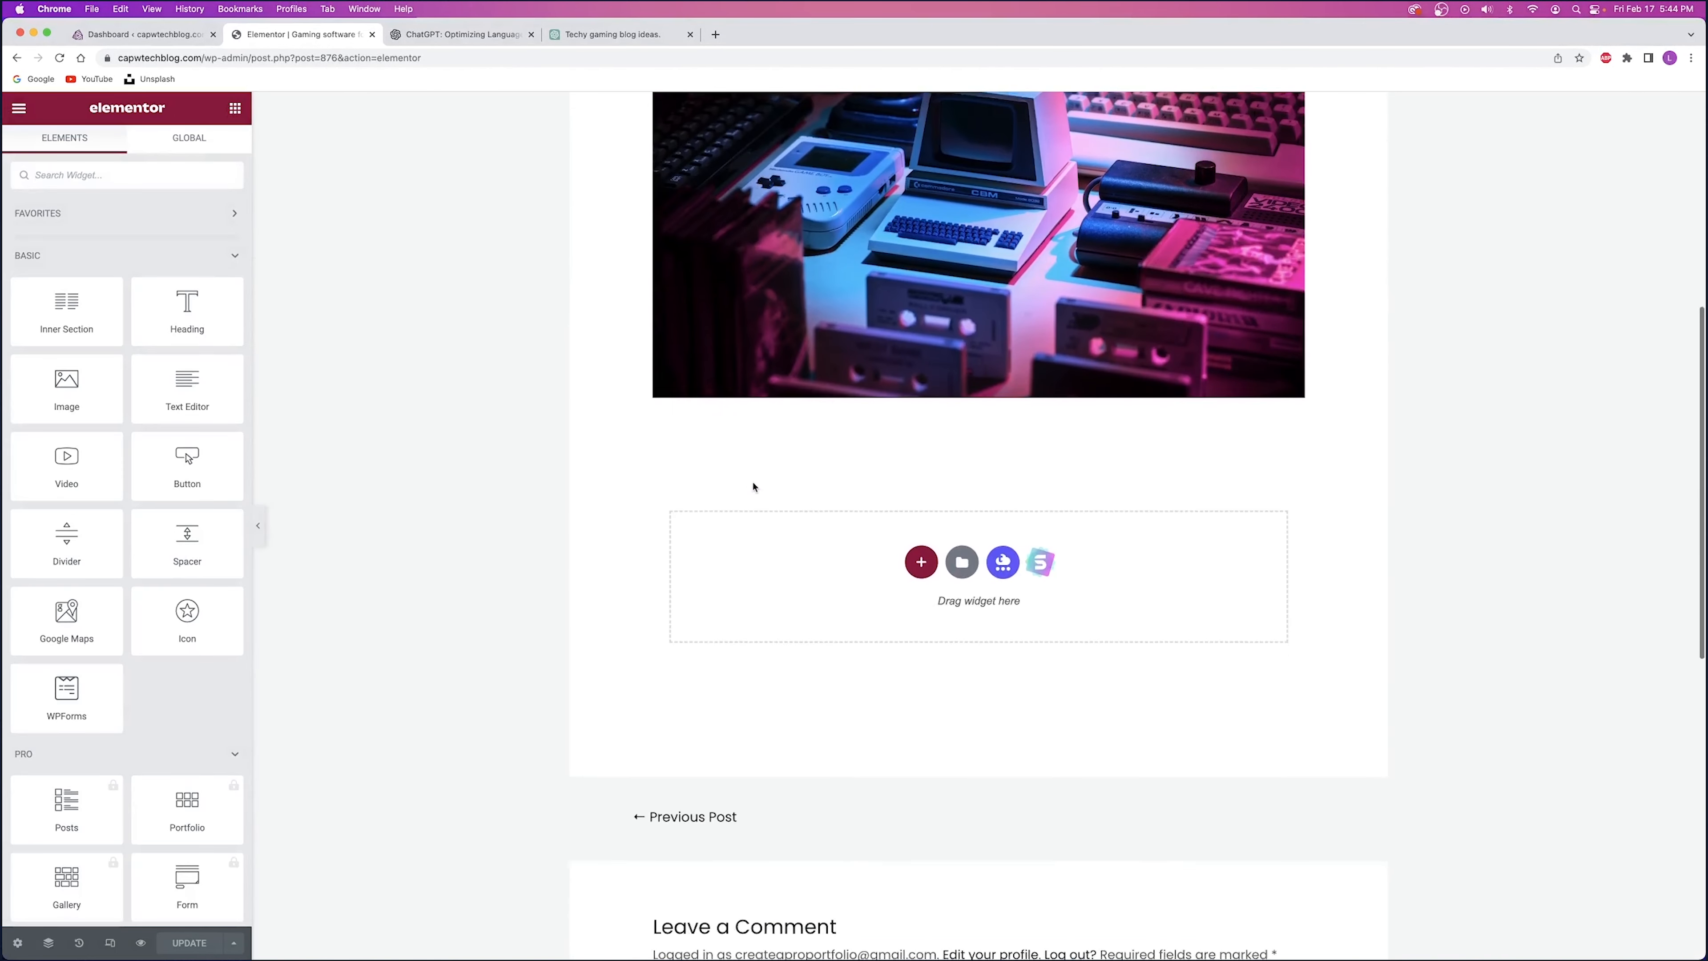
- Add a single-column section below the featured image and insert a Heading widget with a Text Editor widget under it
left_click(921, 369)
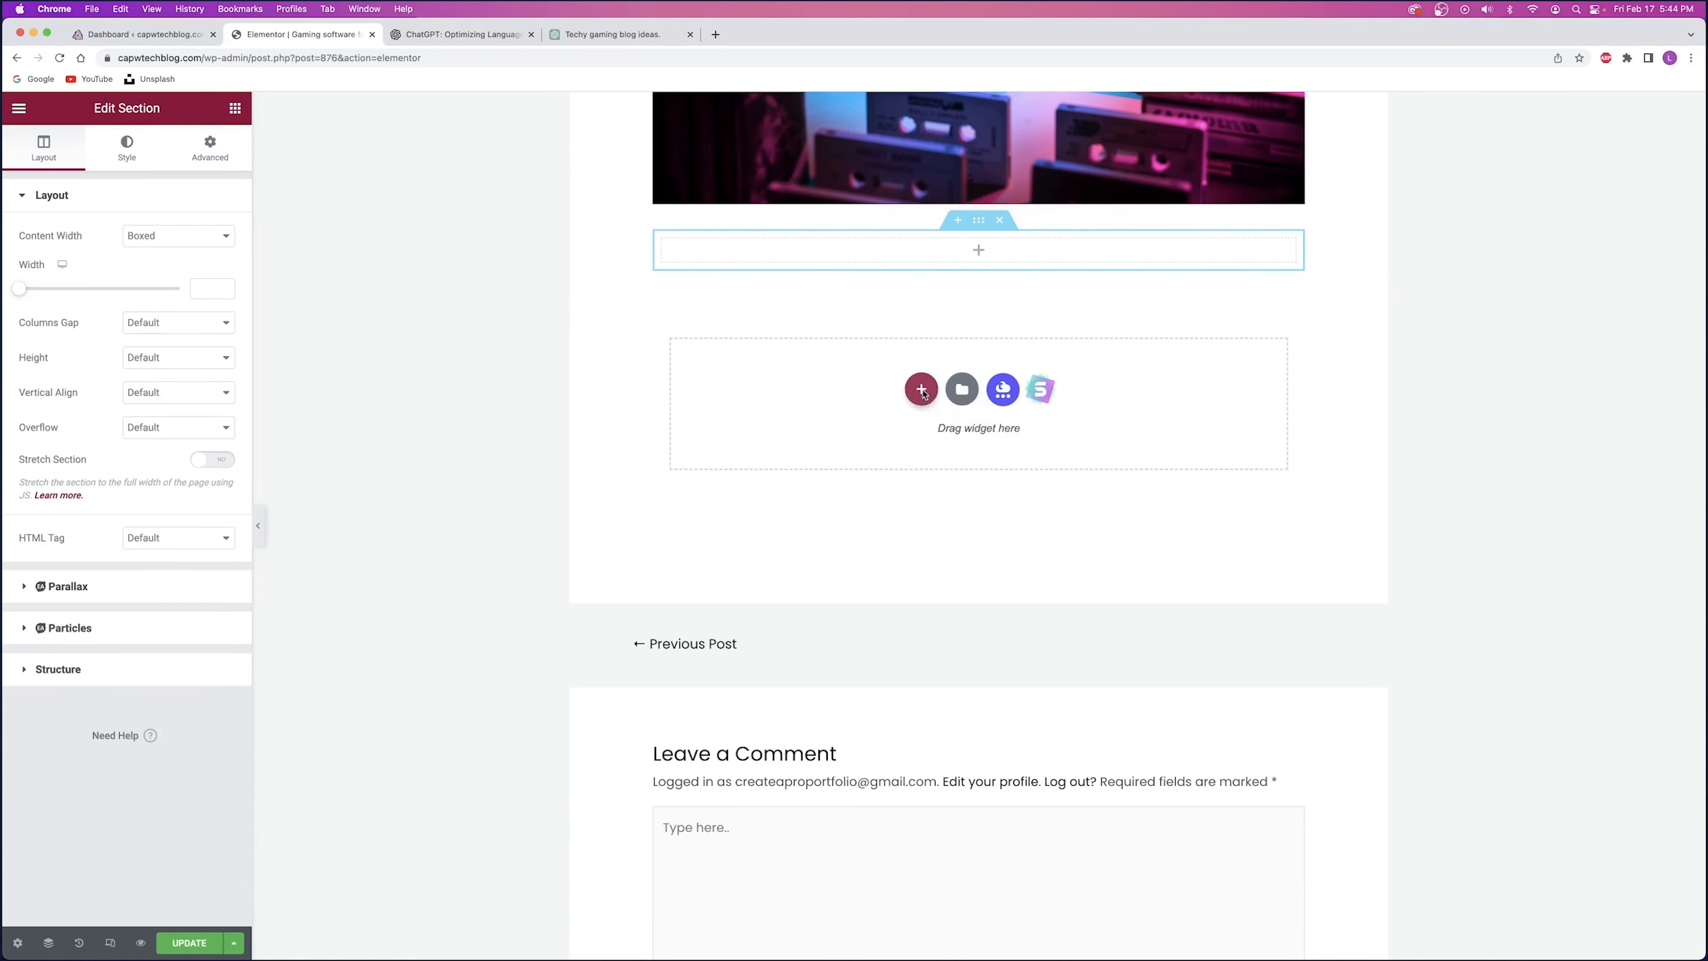
left_click(923, 392)
left_click(755, 431)
left_click(977, 249)
left_click_drag(195, 319, 1021, 257)
left_click(235, 107)
left_click_drag(187, 389, 976, 316)
left_click(751, 269)
- Copy the opening paragraph, "Emulation is a popular way...", from the ChatGPT blog post and close the extra ChatGPT introduction page
left_click(613, 34)
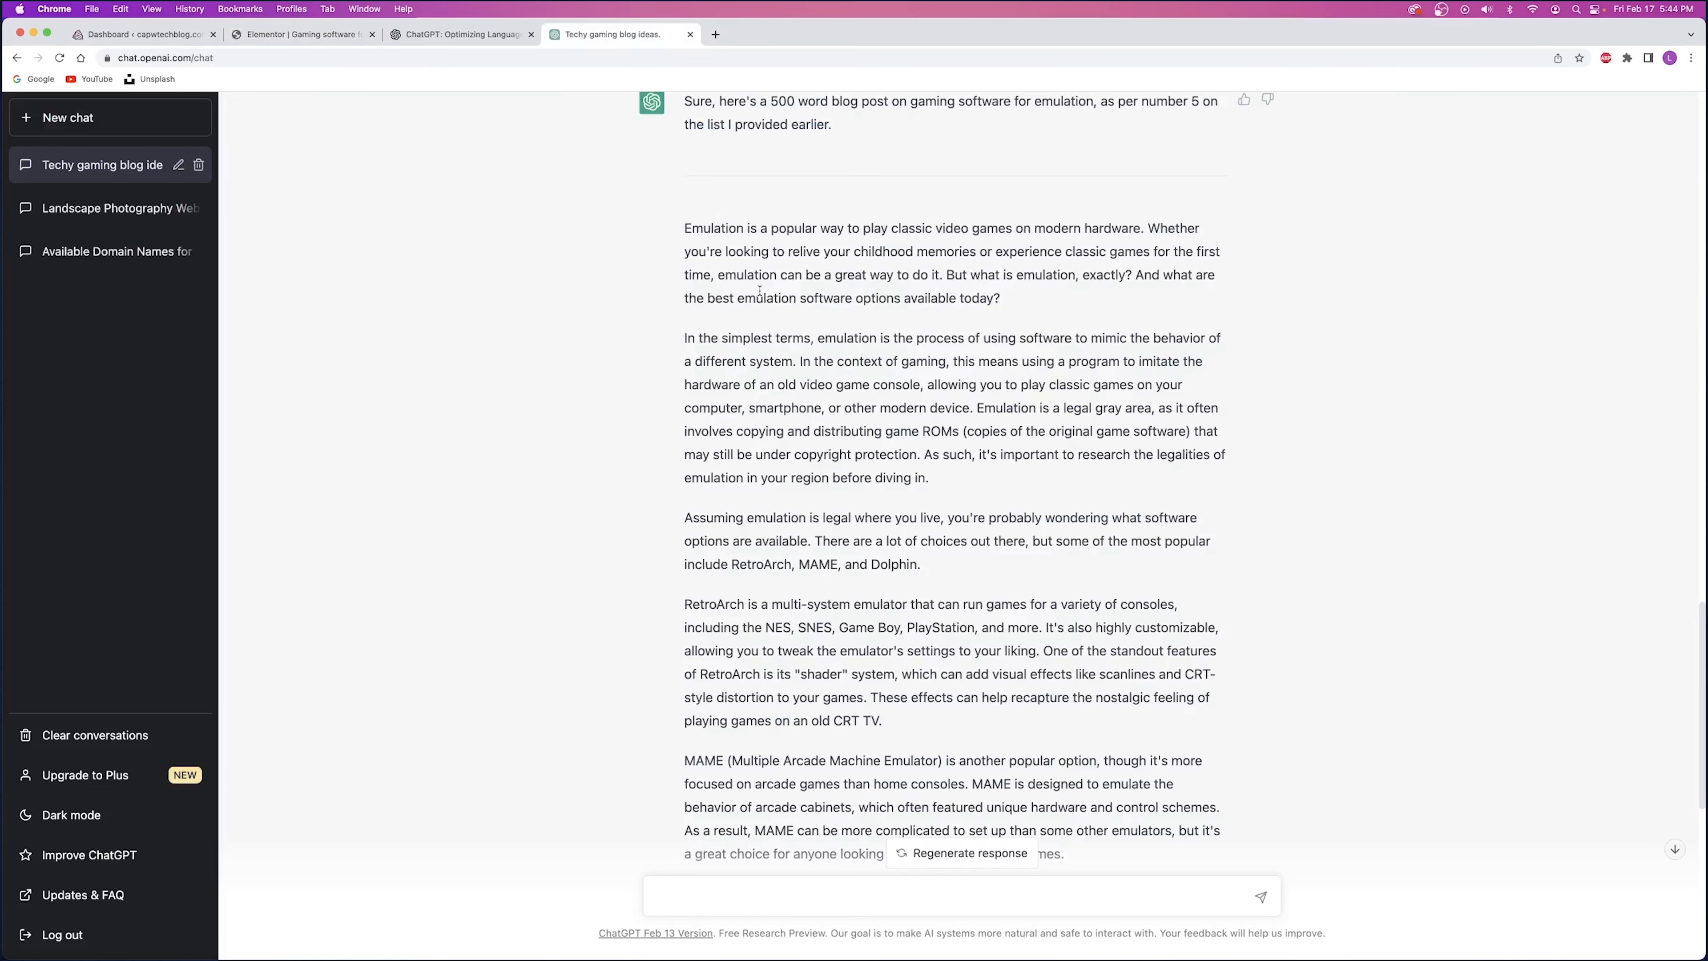
left_click_drag(684, 239, 1013, 303)
key("super+c")
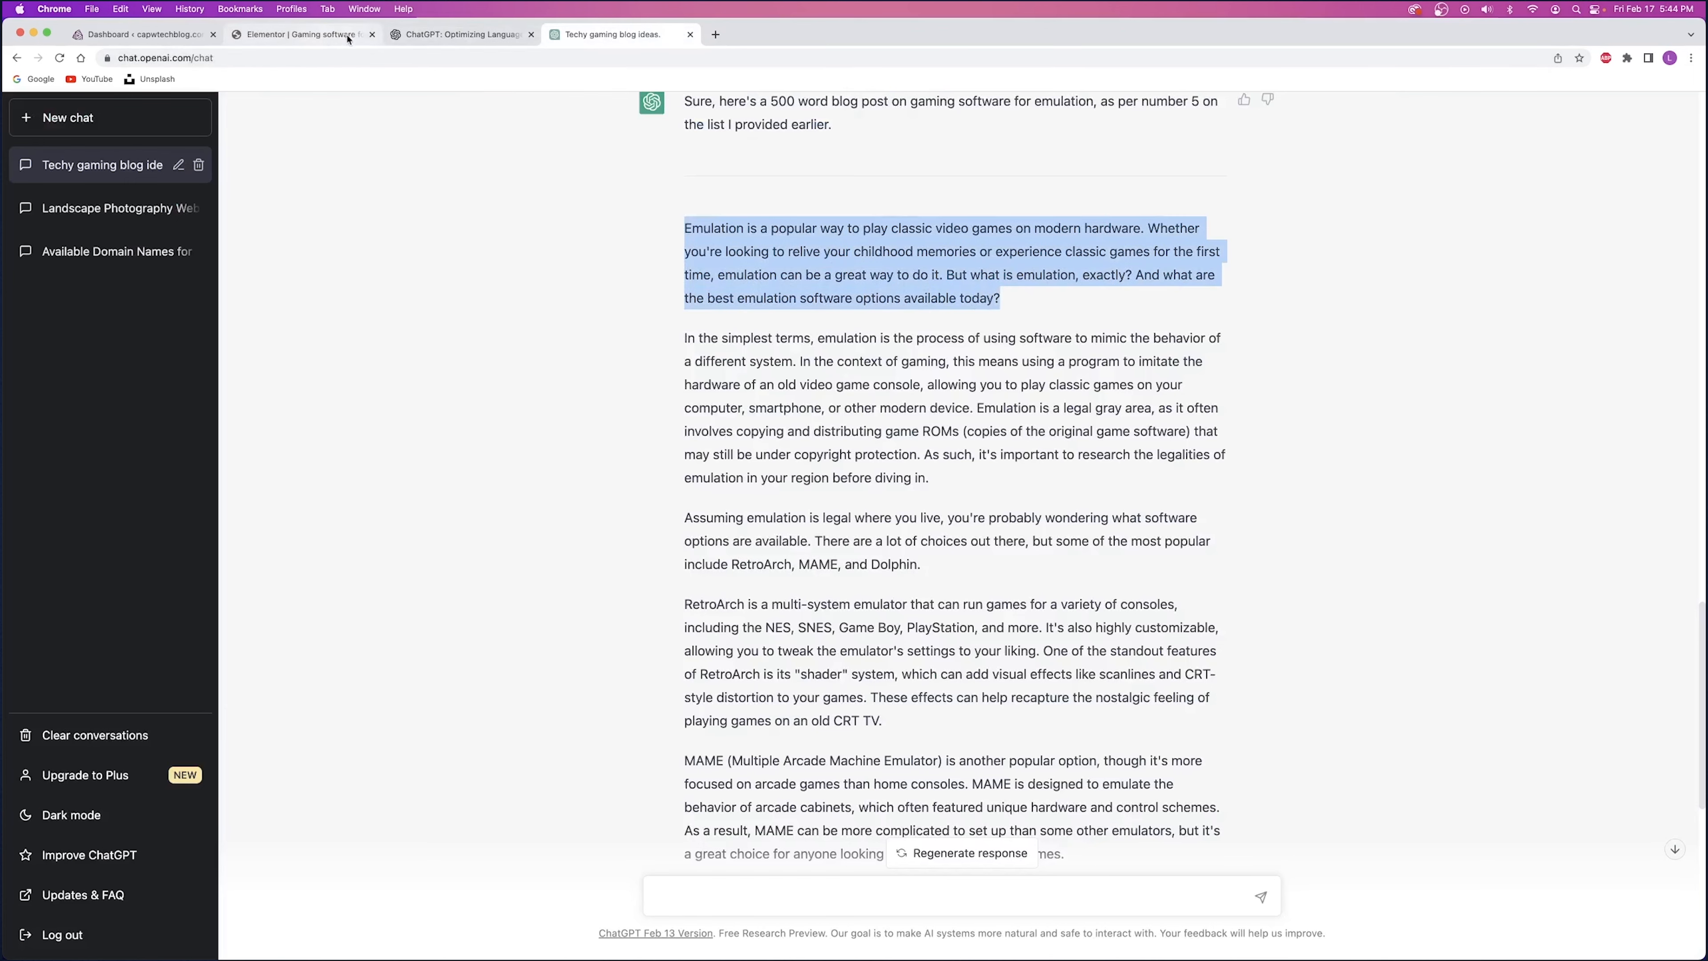
left_click(530, 35)
left_click(302, 34)
- Place a duplicate of the text widget above the heading and replace its text with the copied opening paragraph
left_click(806, 321)
key("super+d")
left_click_drag(1288, 314, 1015, 248)
triple_click(95, 355)
right_click(94, 355)
left_click(134, 479)
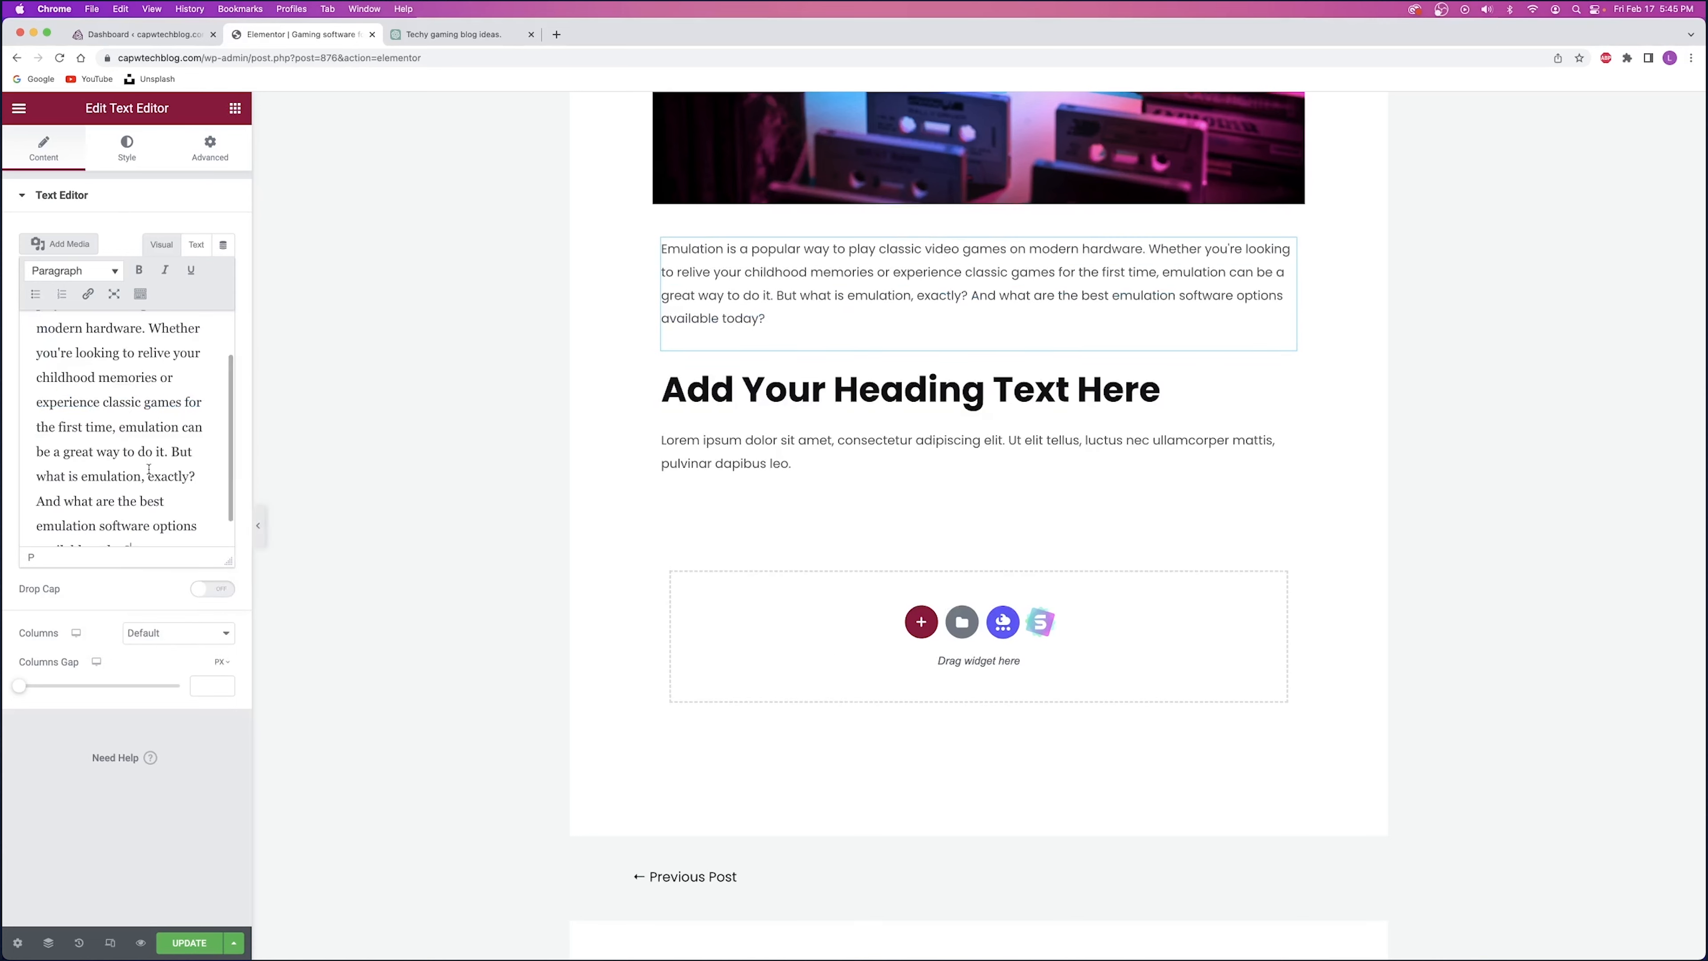
- Replace the placeholder text below the heading with ChatGPT's second paragraph, starting "In the simplest terms, emulation is"
left_click(451, 34)
left_click(749, 252)
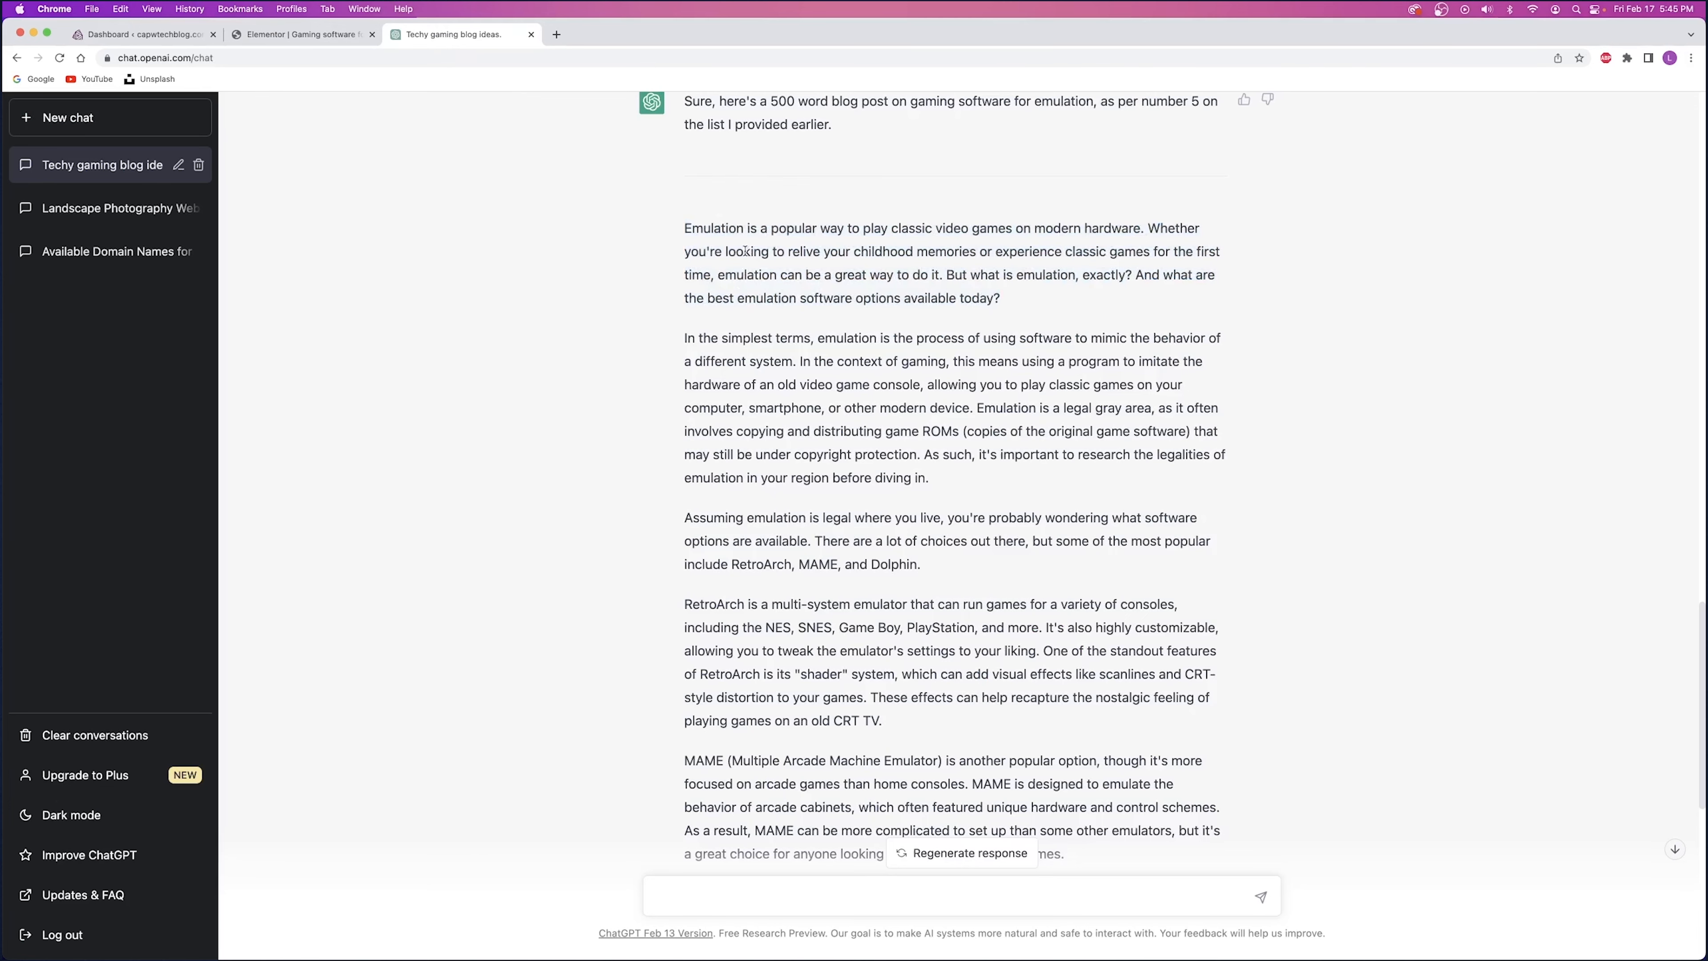
left_click_drag(724, 318, 977, 486)
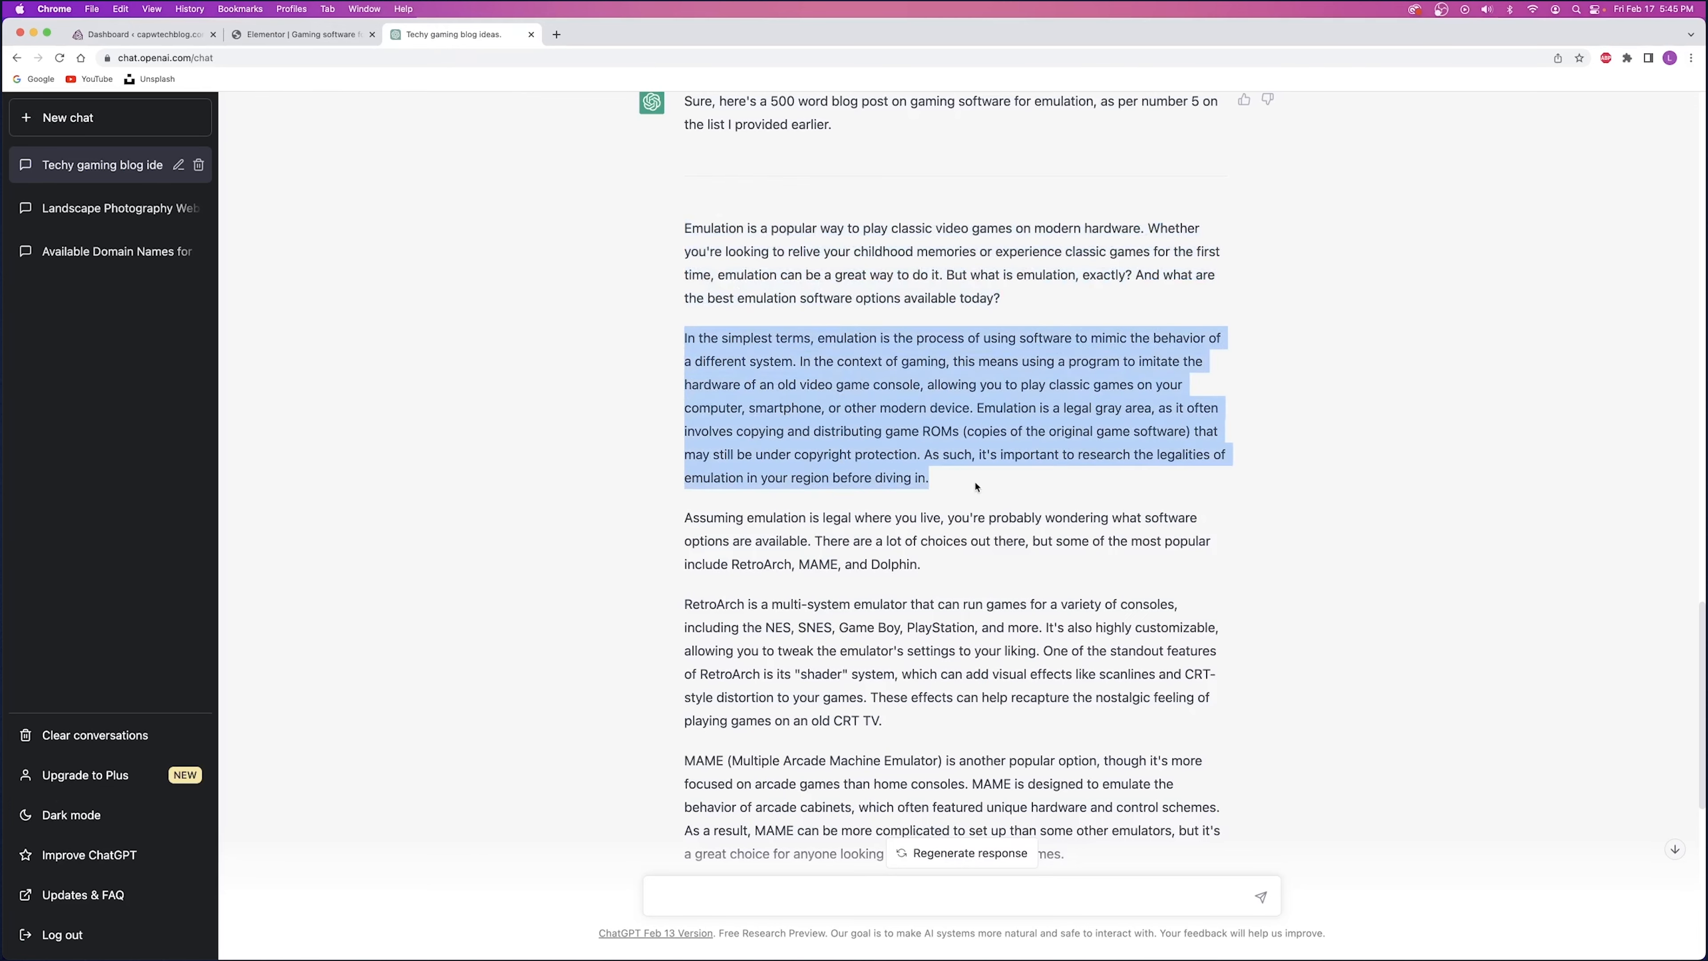
left_click(303, 34)
left_click(938, 471)
triple_click(95, 354)
right_click(94, 354)
left_click(134, 479)
- Set the heading between the two paragraphs to "What Is Emulation"
triple_click(824, 389)
type("What Is Emulation")
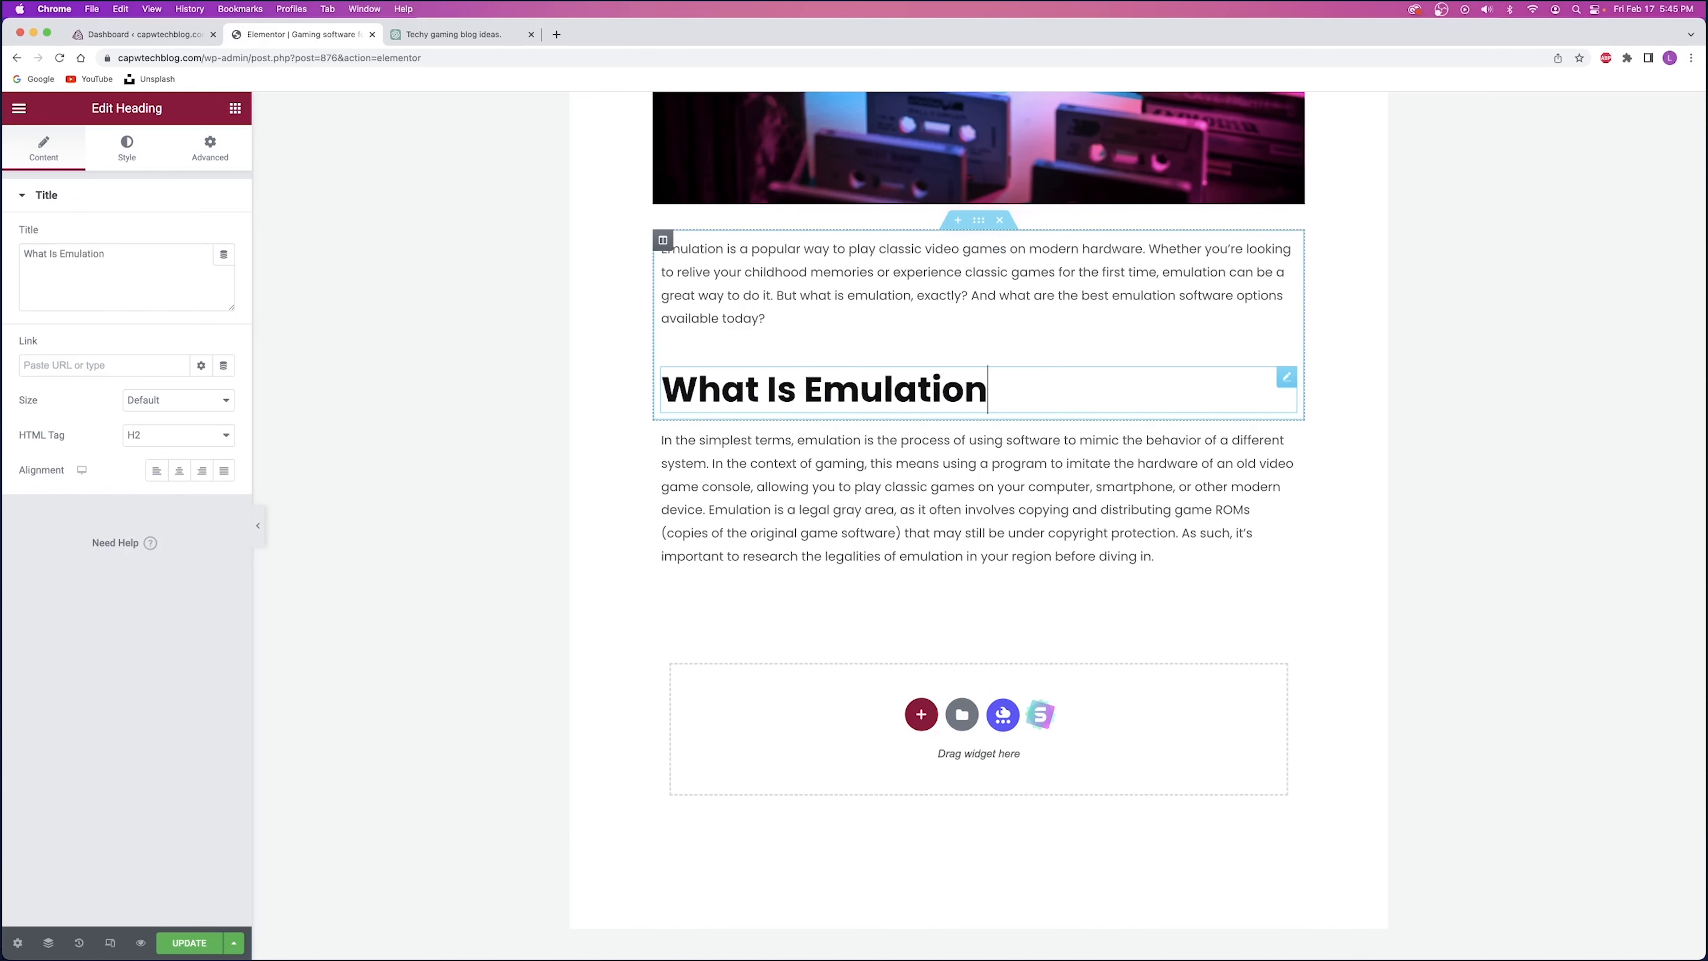
- Add the heading "What Options Are There?" followed by ChatGPT's paragraph starting "Assuming emulation is legal where you live"
left_click(938, 449)
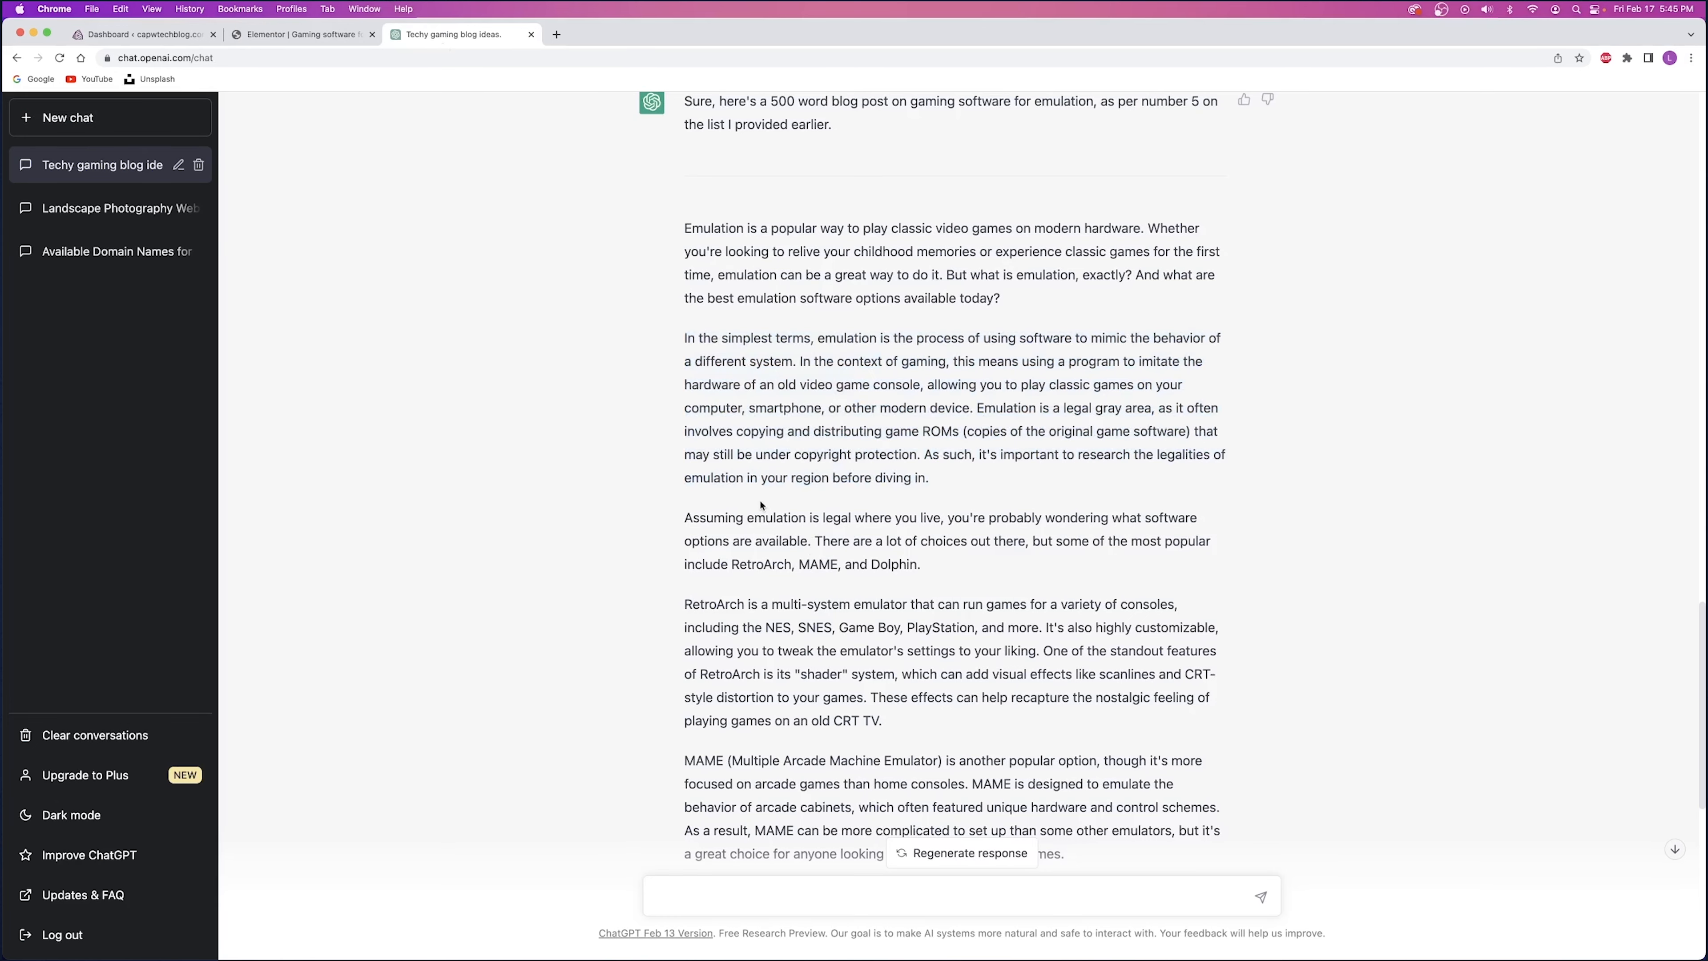
scroll(952, 482, "down", 2)
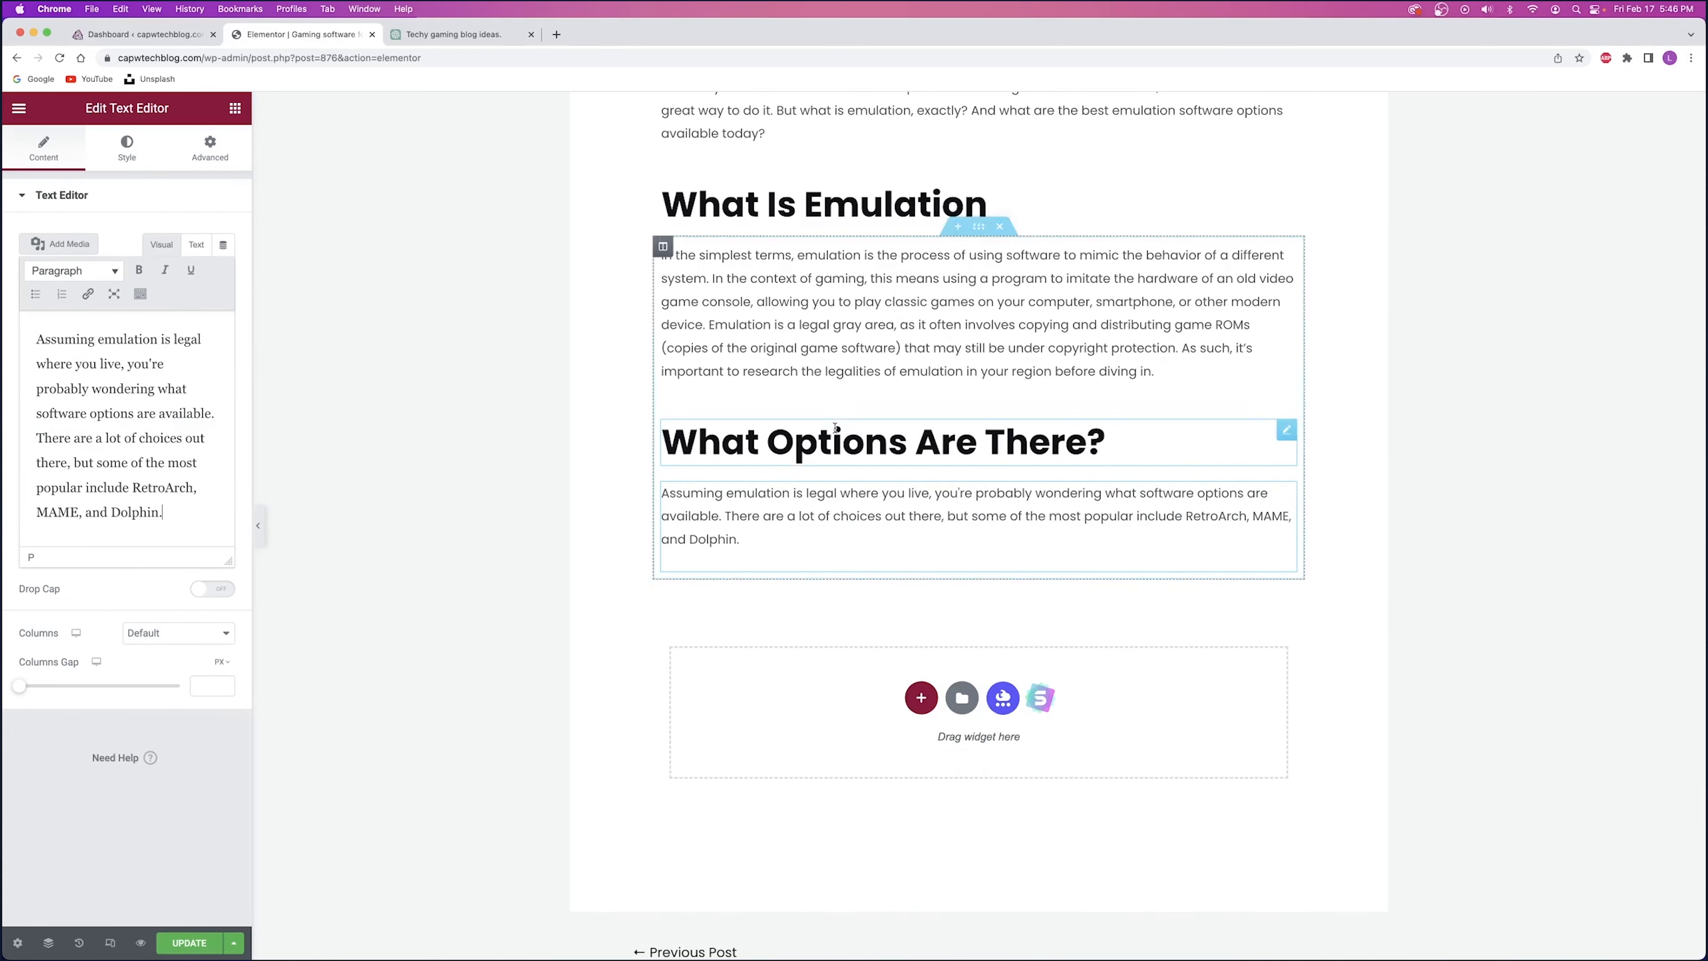
- Title the three headings below the options paragraph "RetroArch", "MAME" and "Dolphin"
double_click(760, 484)
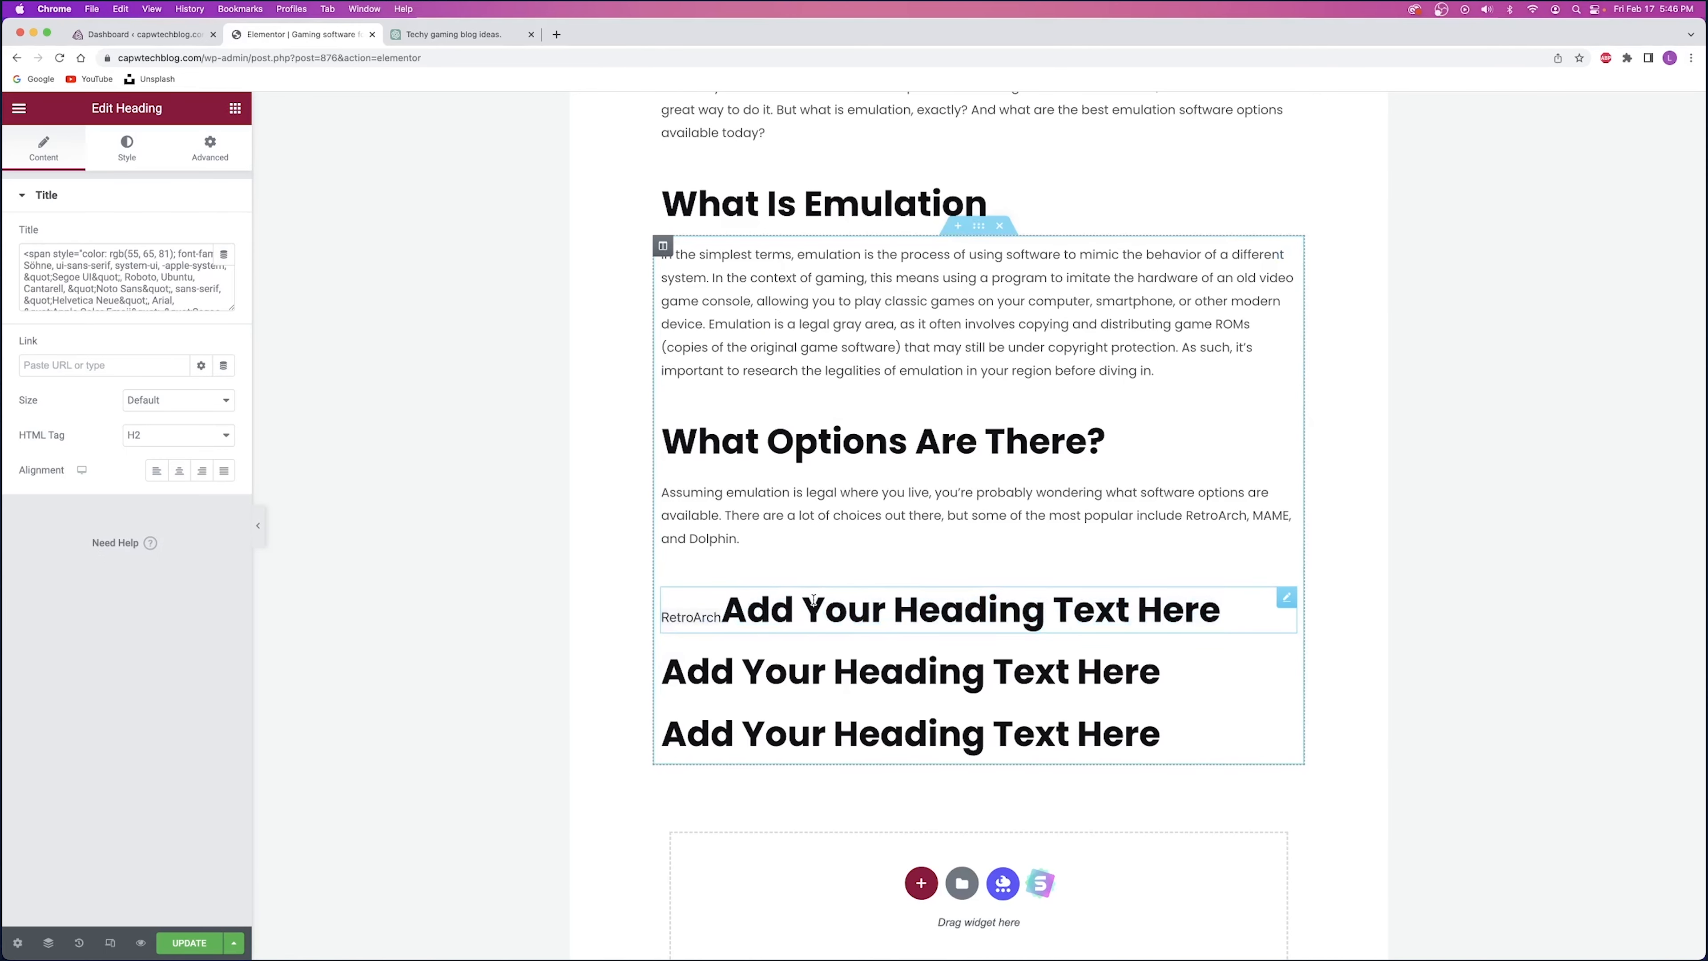
key("super+a")
type("RetroArch")
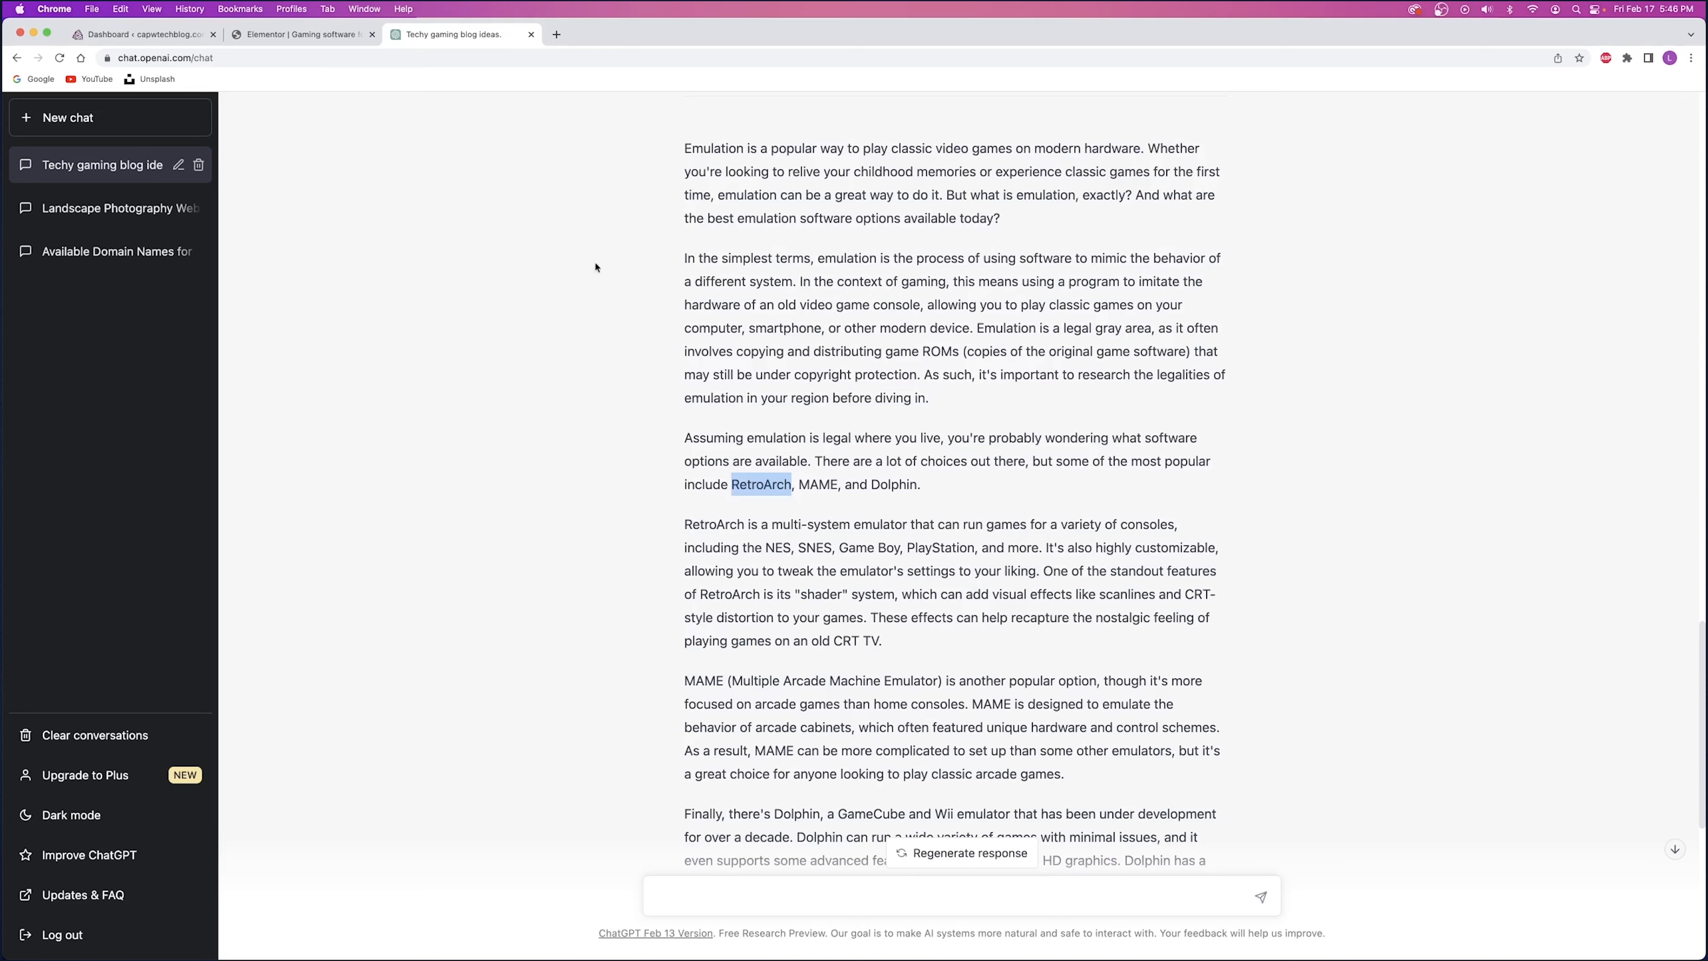
double_click(818, 484)
key("super+c")
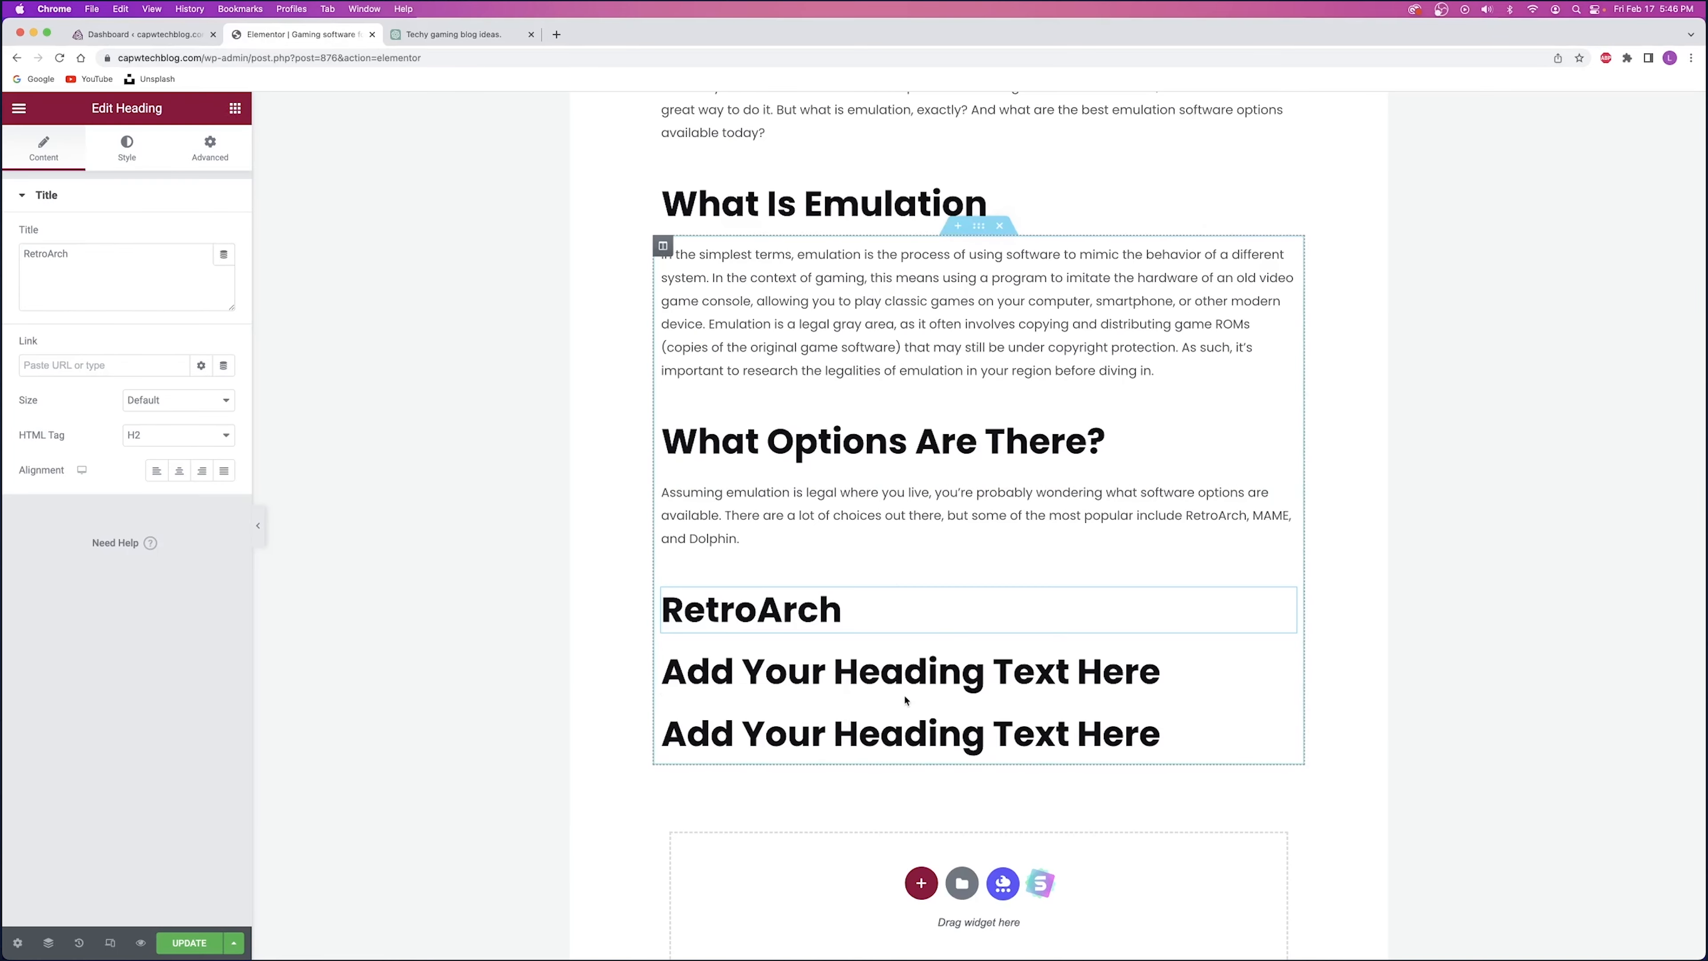
left_click(904, 683)
triple_click(138, 254)
key("super+v")
left_click(841, 733)
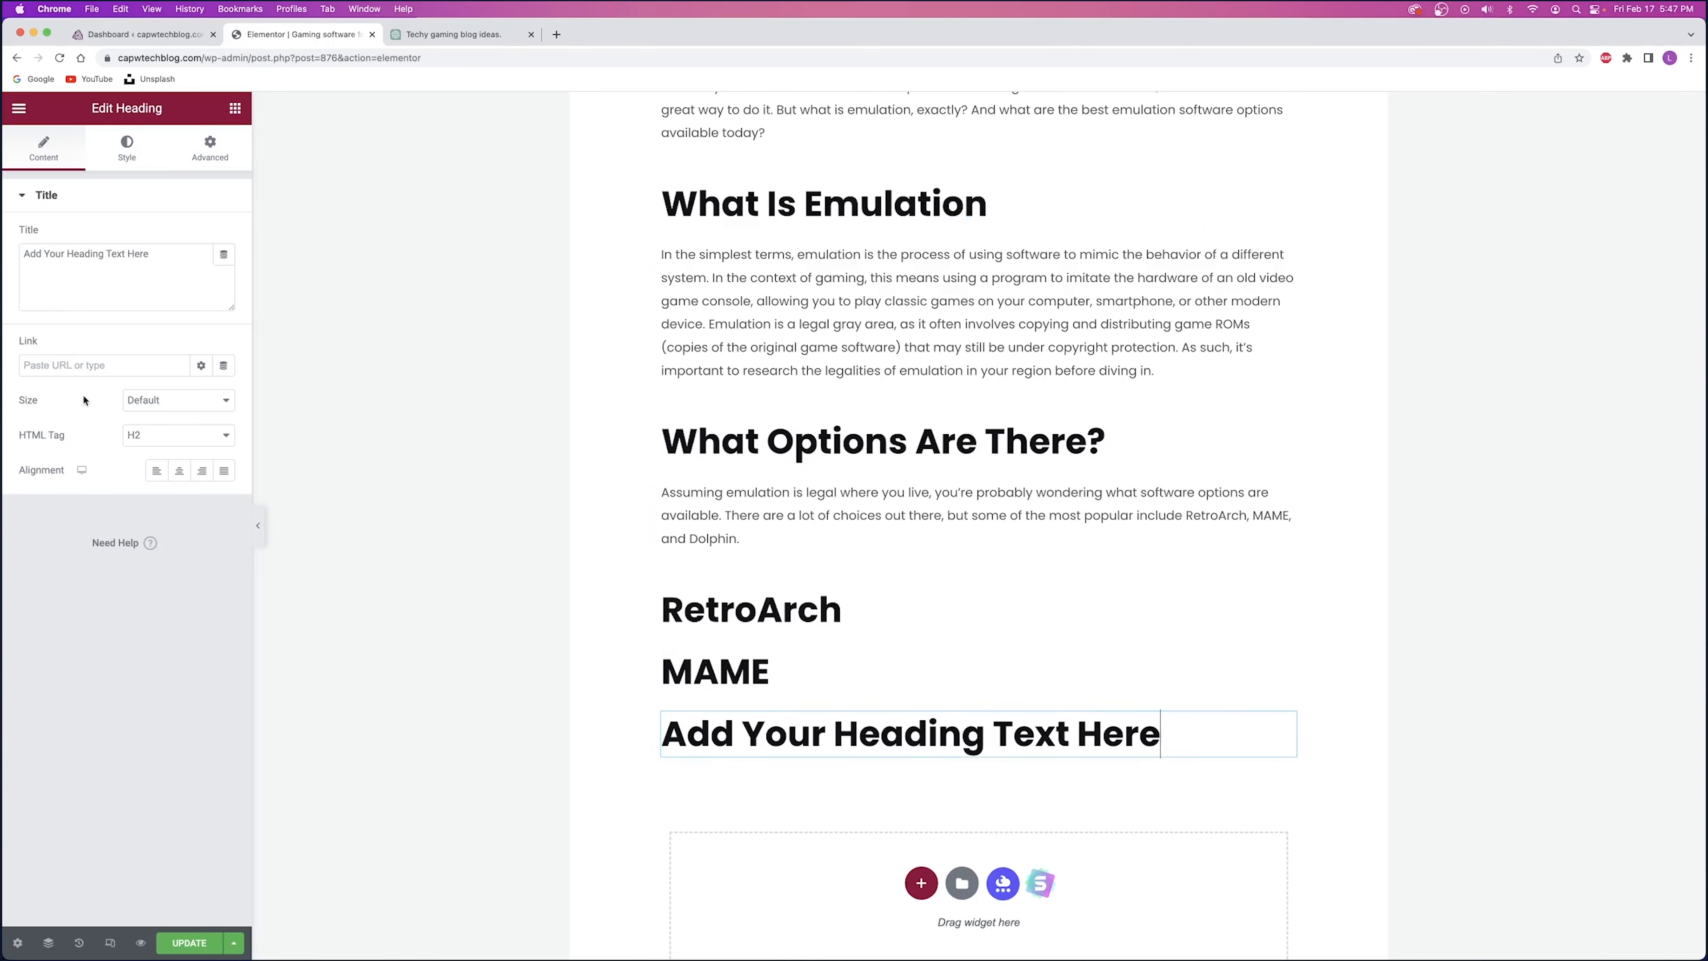
triple_click(111, 255)
type("Dolphin")
- Reduce the font size of the RetroArch heading to 27 px
left_click(846, 542)
scroll(845, 565, "down", 2)
left_click(774, 525)
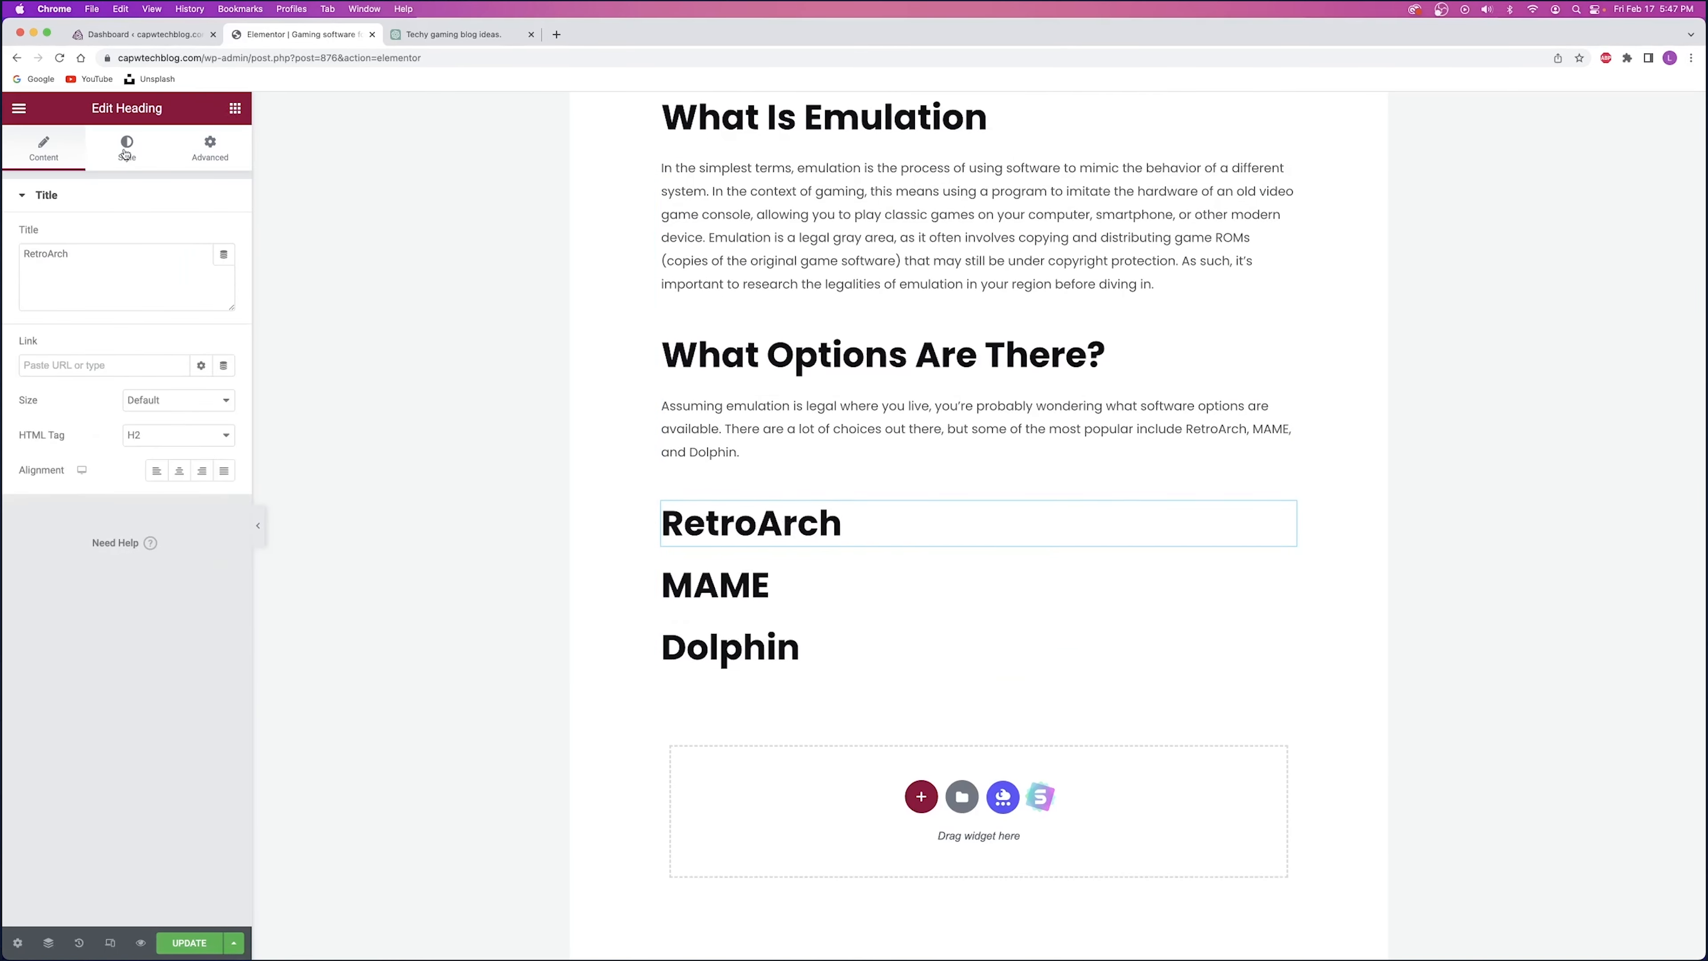
left_click(126, 148)
left_click(224, 270)
mouse_move(33, 402)
left_mouse_down()
mouse_move(63, 403)
mouse_move(48, 401)
left_mouse_up()
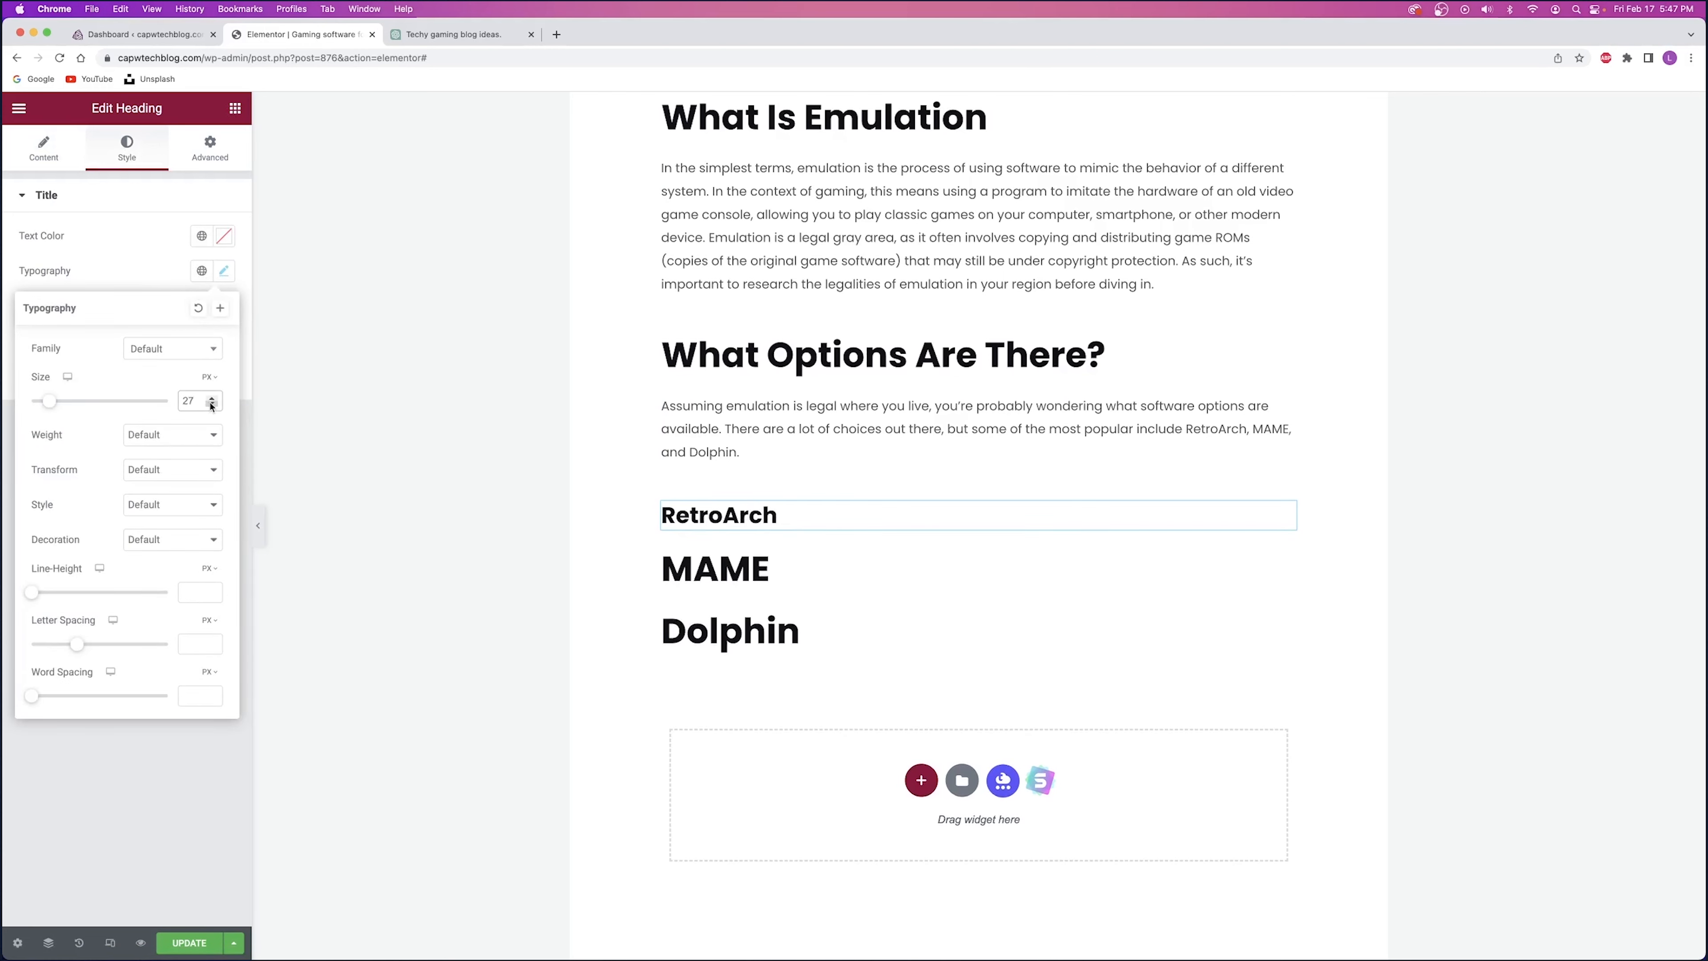
- Copy the RetroArch heading's style onto the MAME and Dolphin headings
right_click(801, 523)
left_click(844, 591)
right_click(754, 572)
left_click(840, 690)
right_click(750, 611)
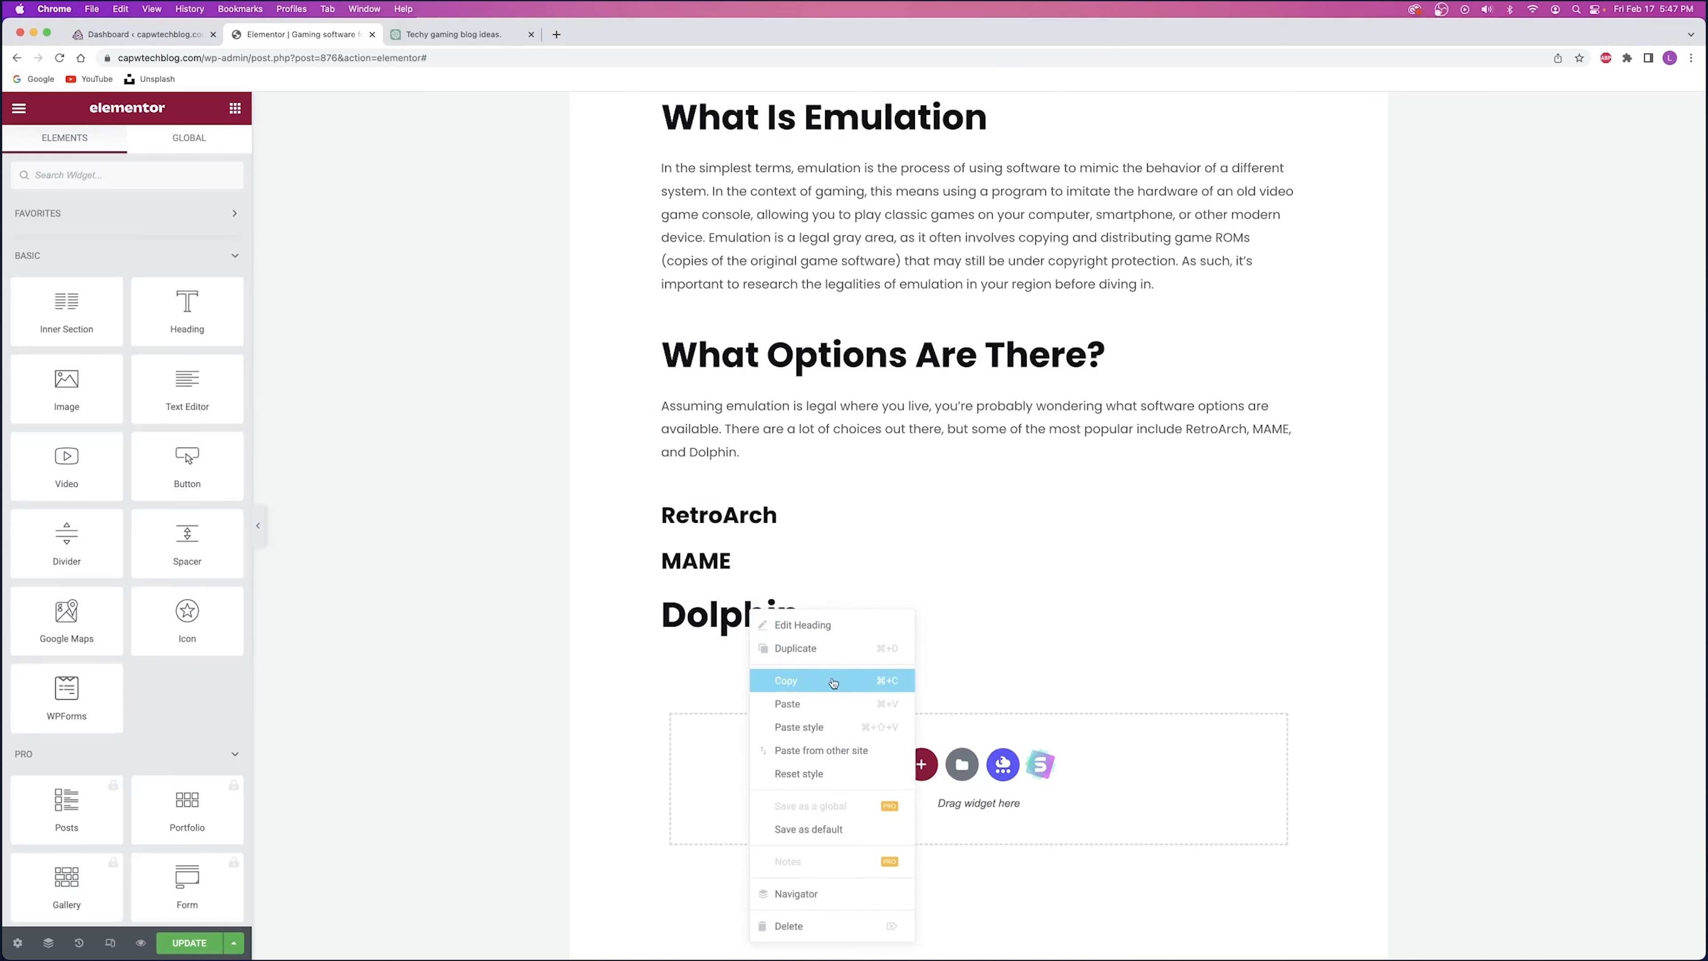
left_click(831, 727)
- Copy ChatGPT's paragraph describing RetroArch and add a text widget for it among the emulator headings
left_click(451, 34)
left_click_drag(685, 515, 898, 652)
left_click(302, 35)
left_click_drag(182, 386, 680, 651)
left_click(234, 109)
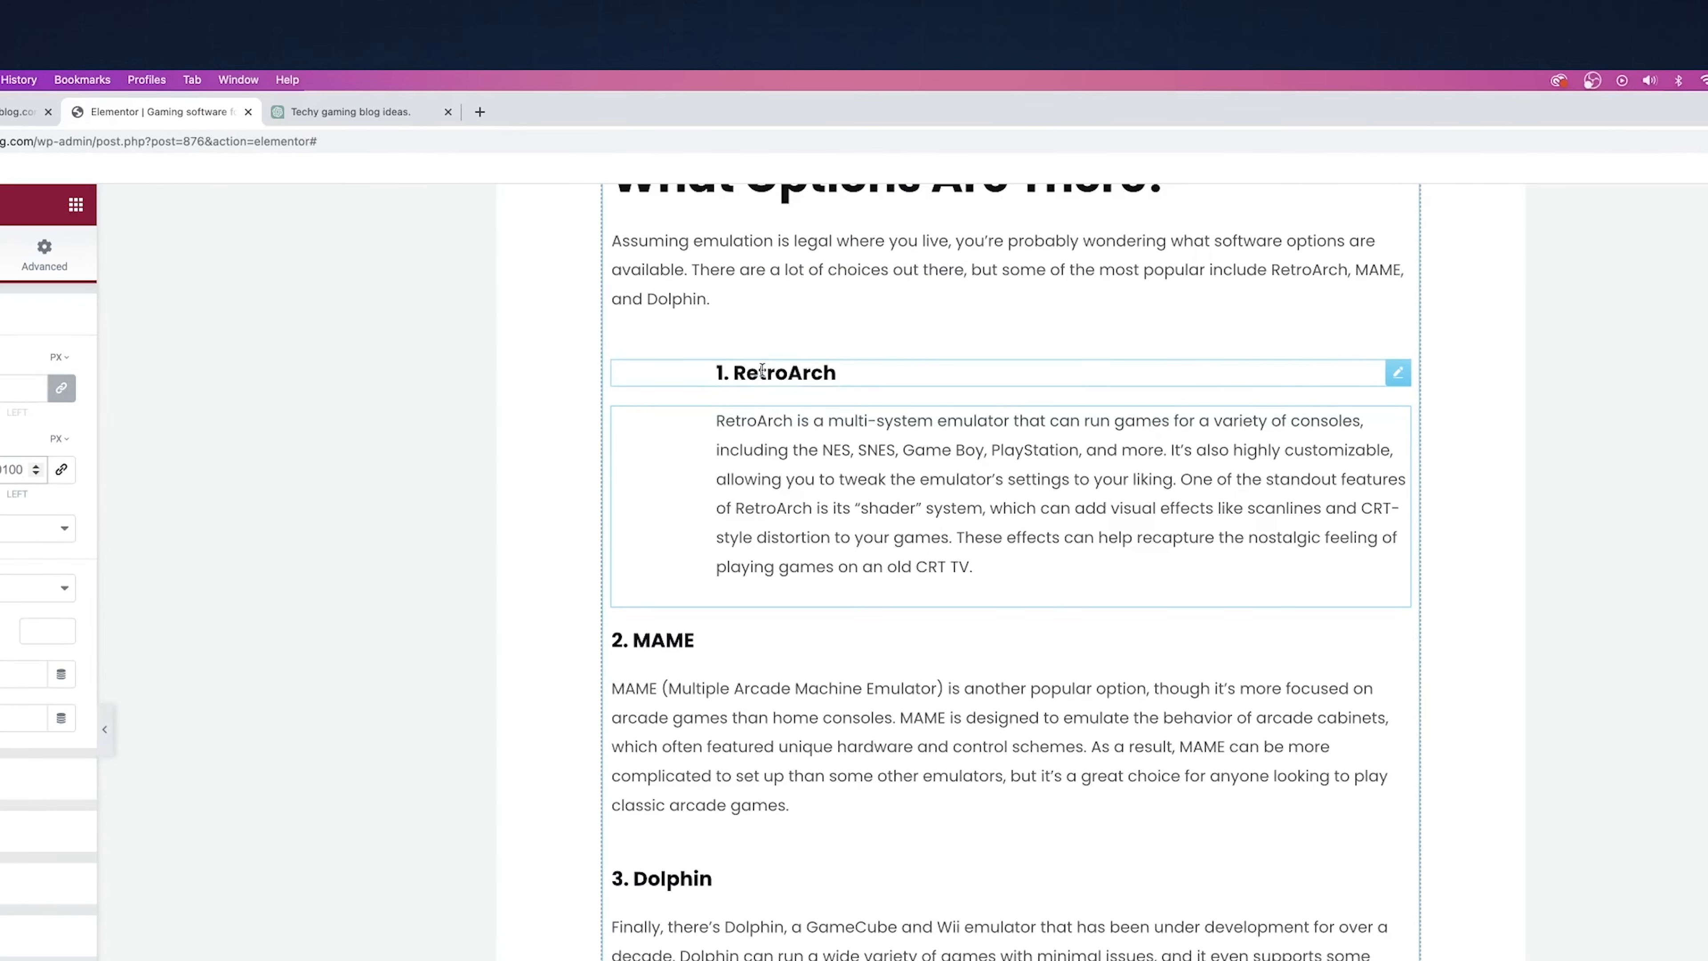
- Copy the indented style of the "1. RetroArch" heading onto the "2. MAME" heading
right_click(799, 252)
left_click(808, 460)
right_click(746, 643)
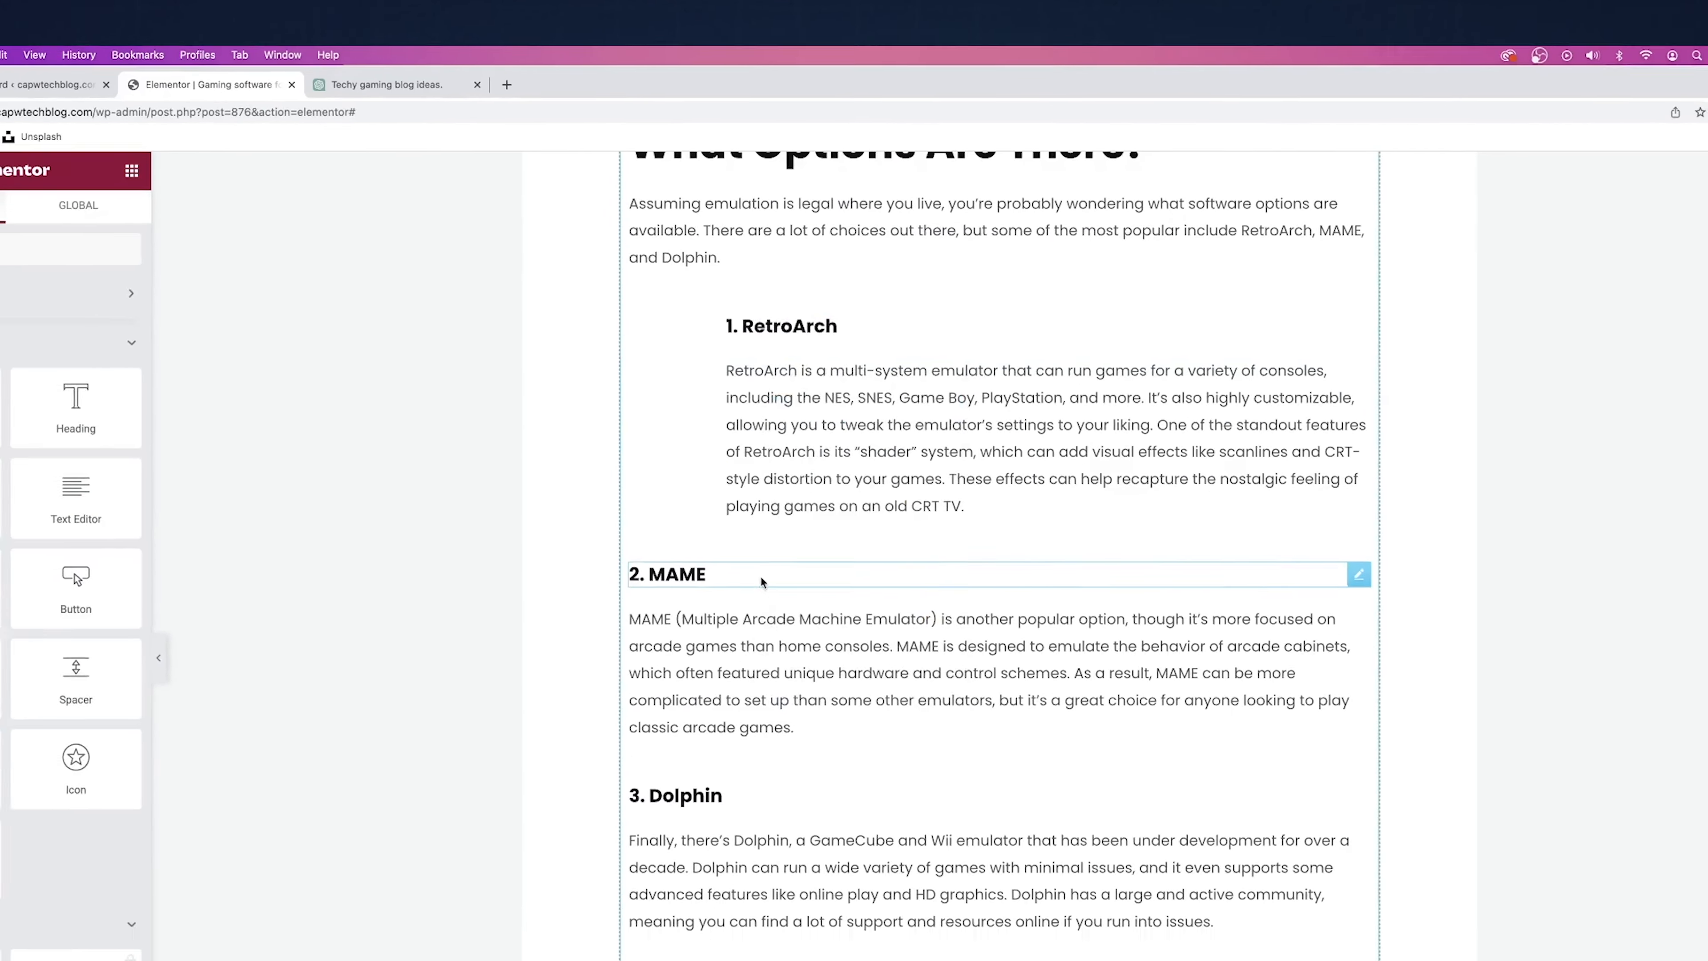
left_click(833, 573)
- Add a "Conclusion" heading below the closing paragraphs, followed by ChatGPT's paragraph starting "In conclusion, if you're looking to play classic games"
left_click_drag(186, 311, 1162, 522)
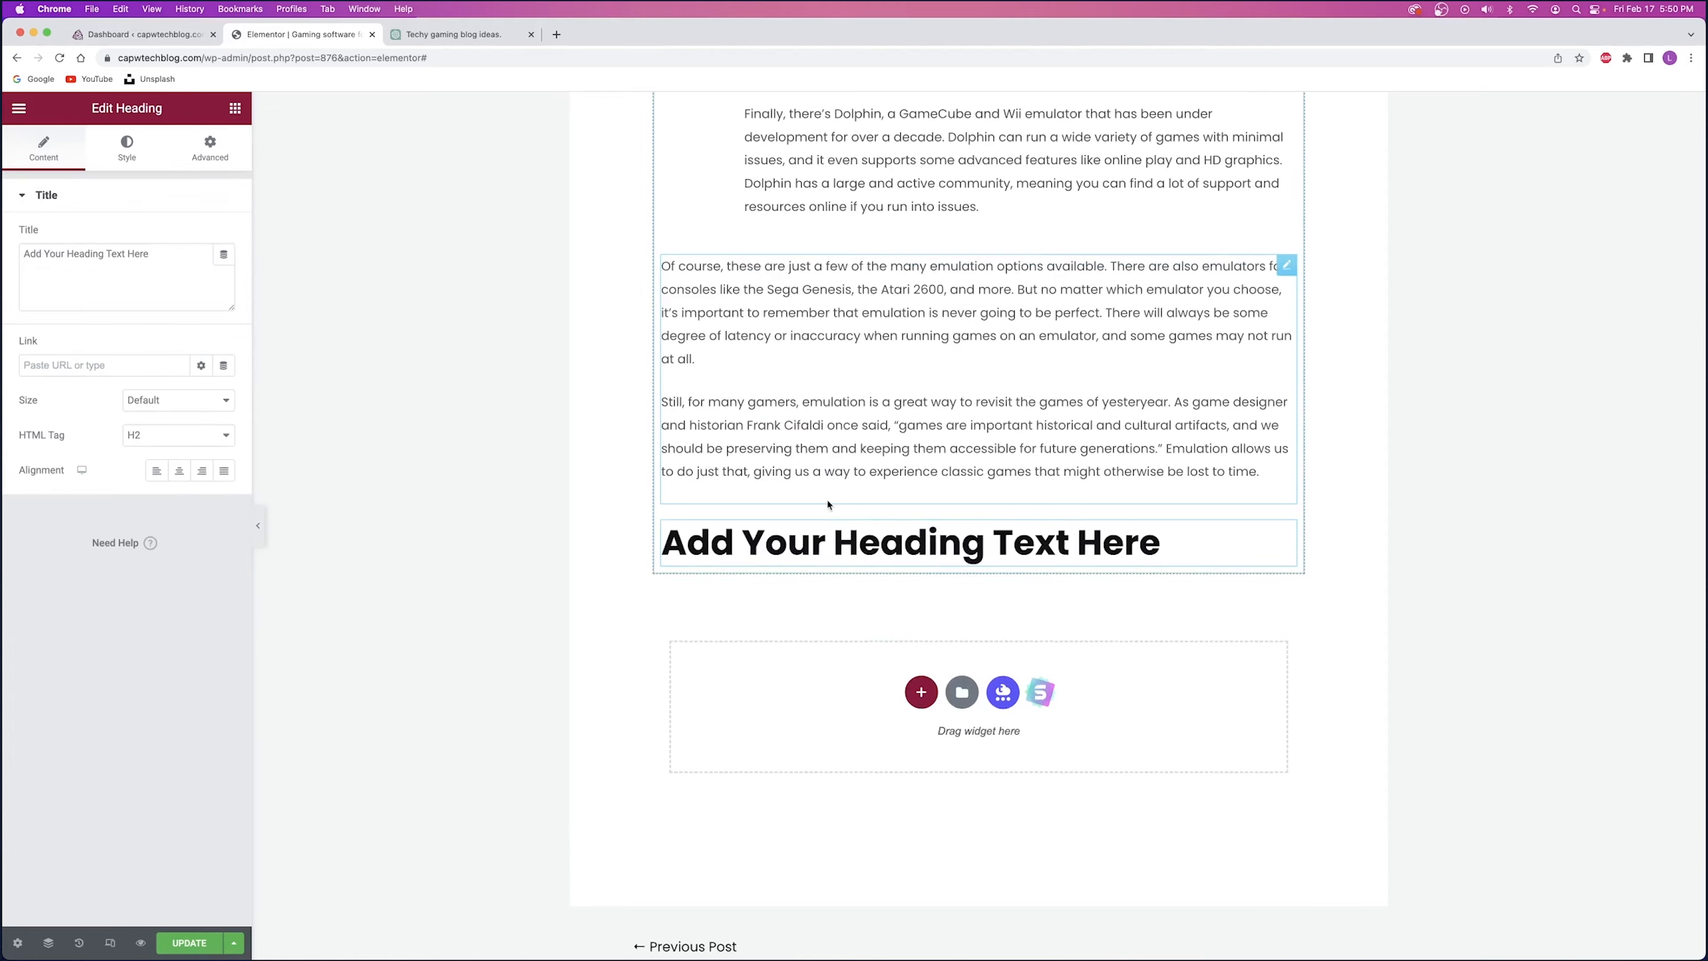
scroll(827, 503, "down", 1)
triple_click(846, 509)
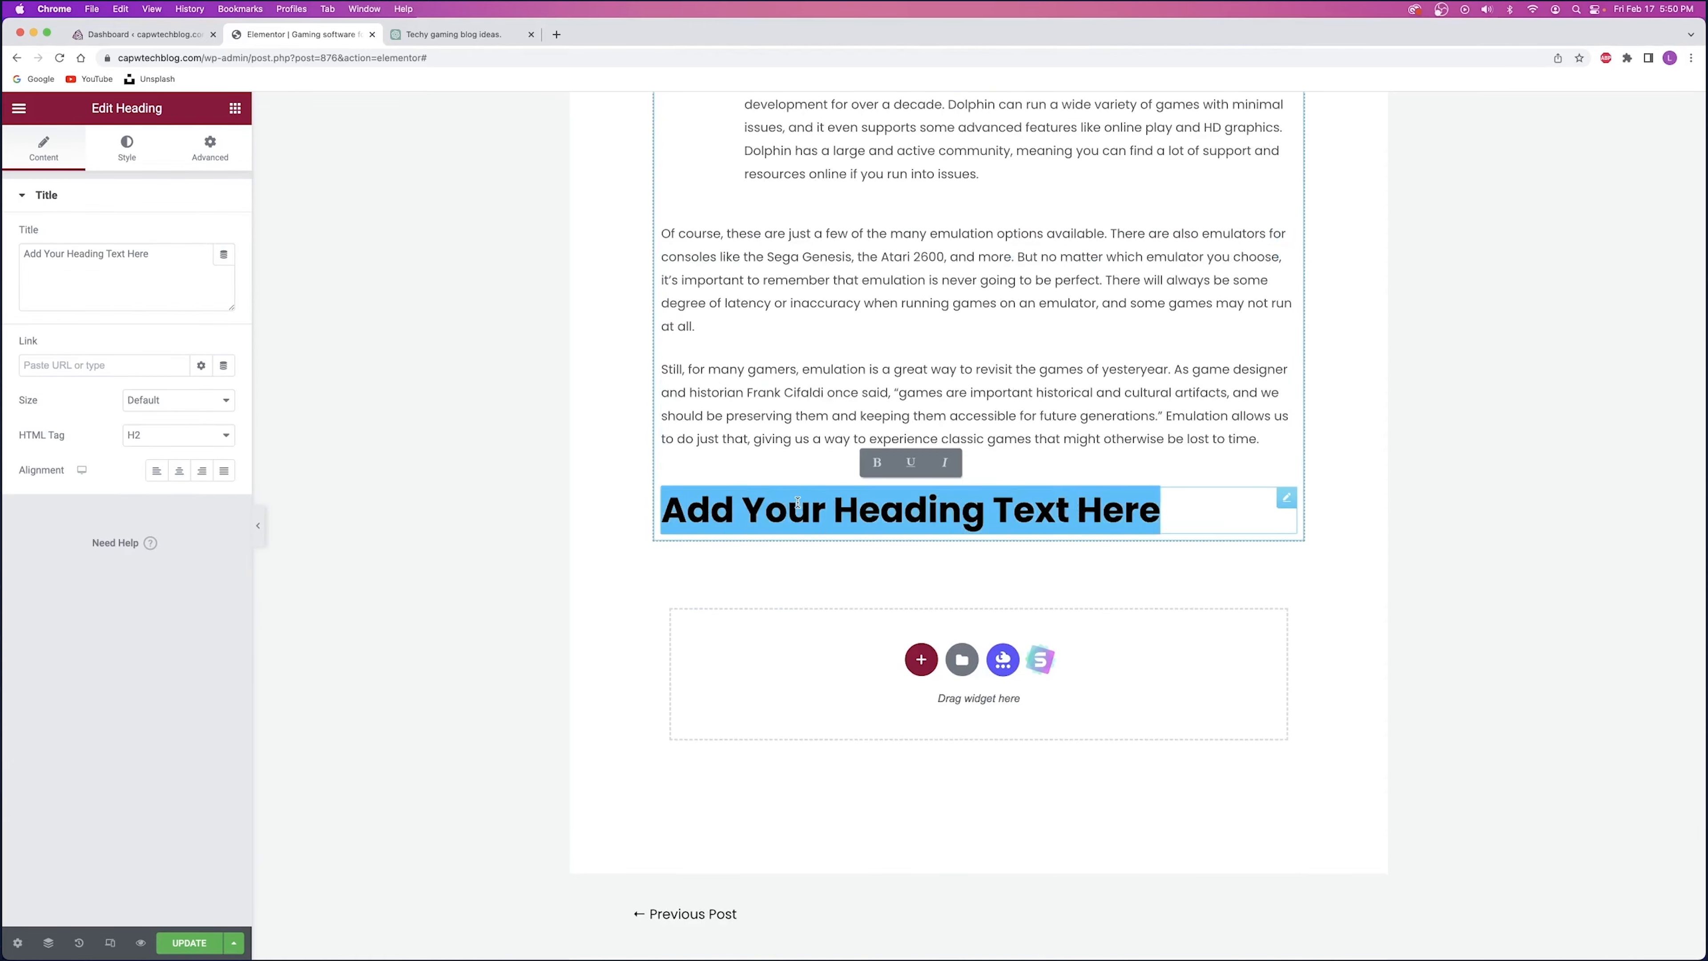
type("Conclusion")
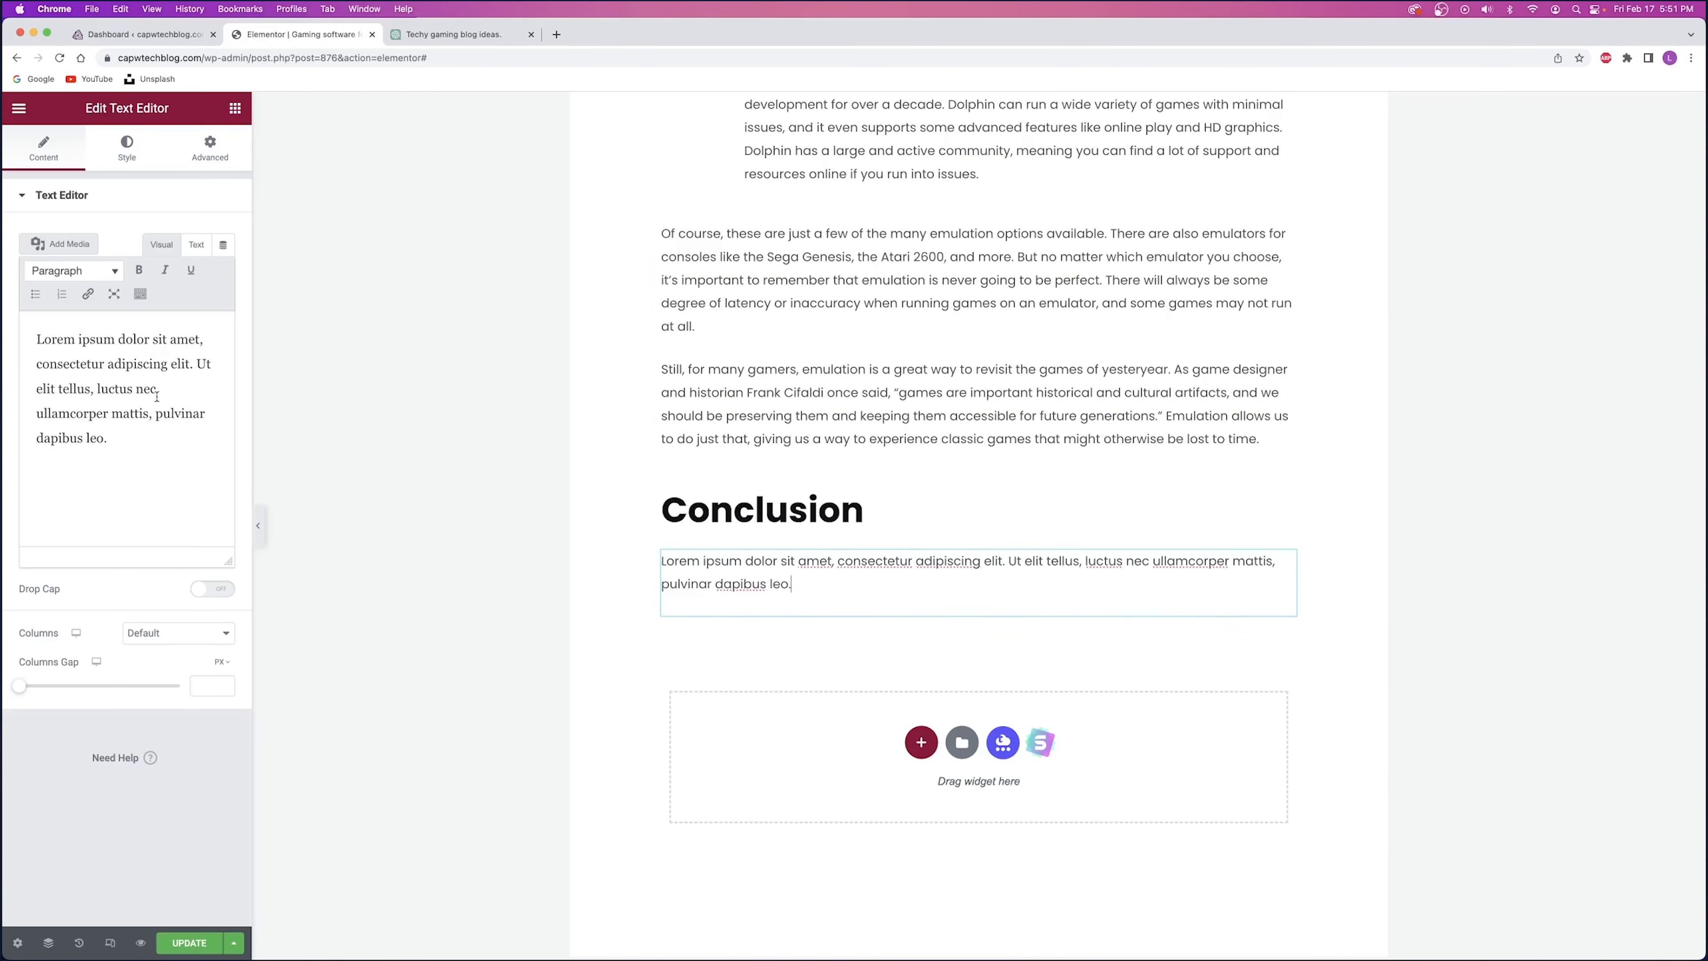
key("super+v")
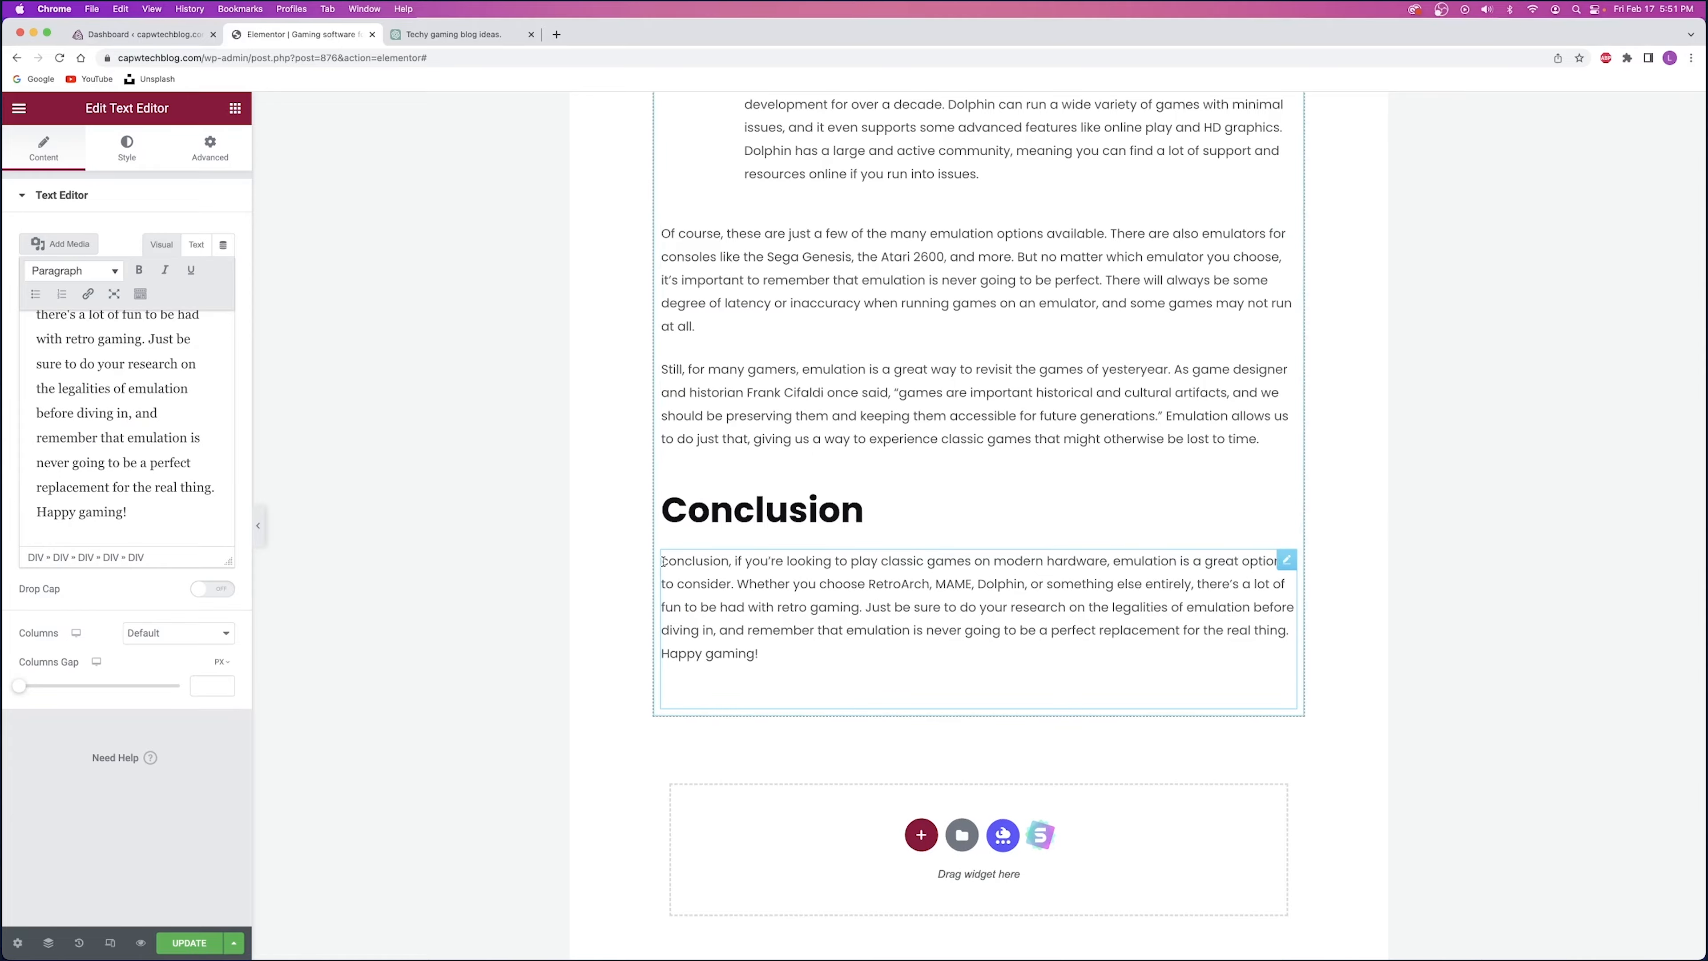
left_click(885, 486)
- Split the quotation starting "games are important historical and cultural artifacts" into its own paragraph, apart from the sentences around it
scroll(886, 486, "up", 3)
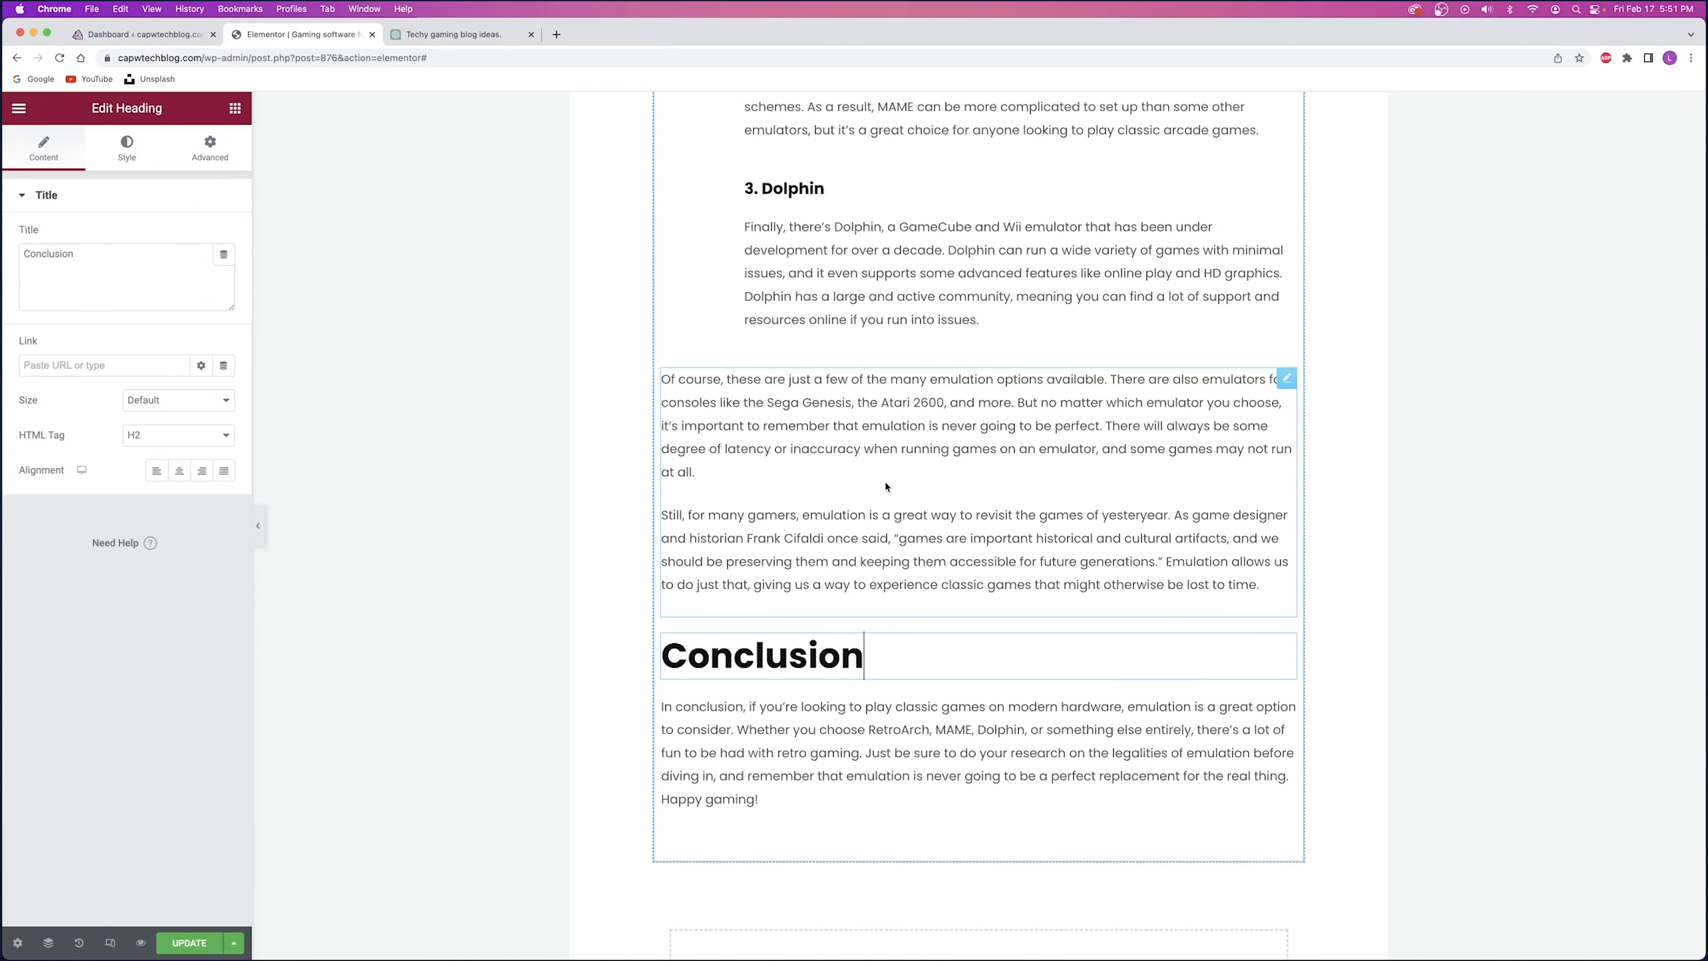
left_click(895, 538)
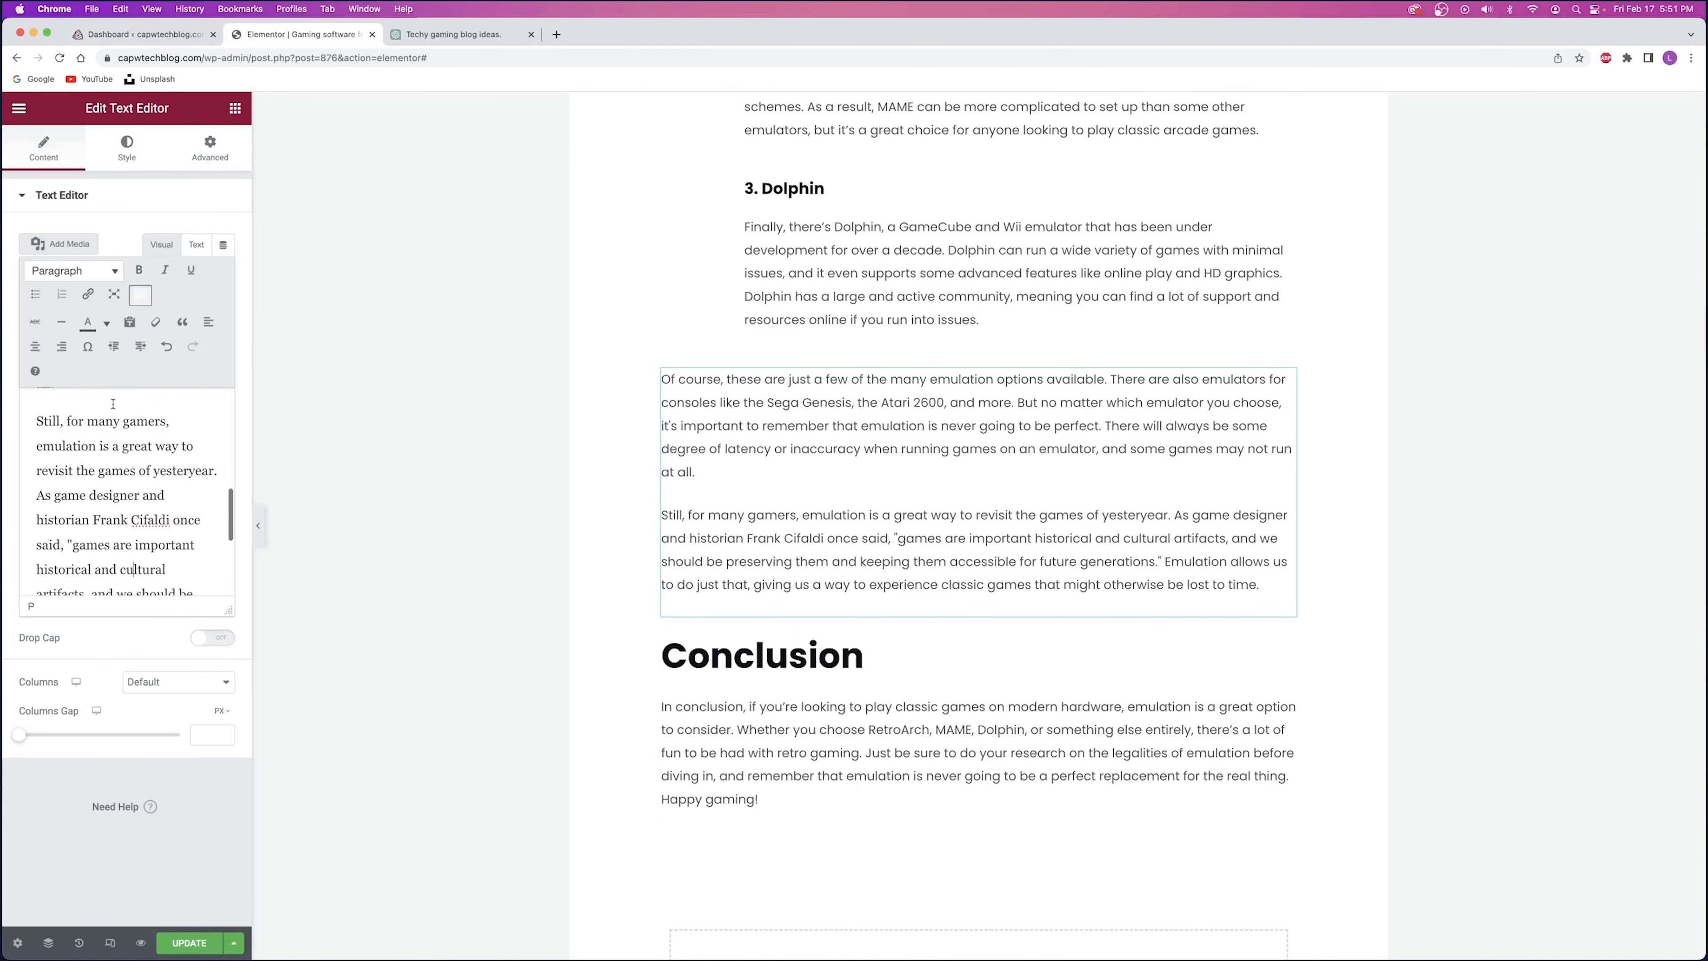
key("Return")
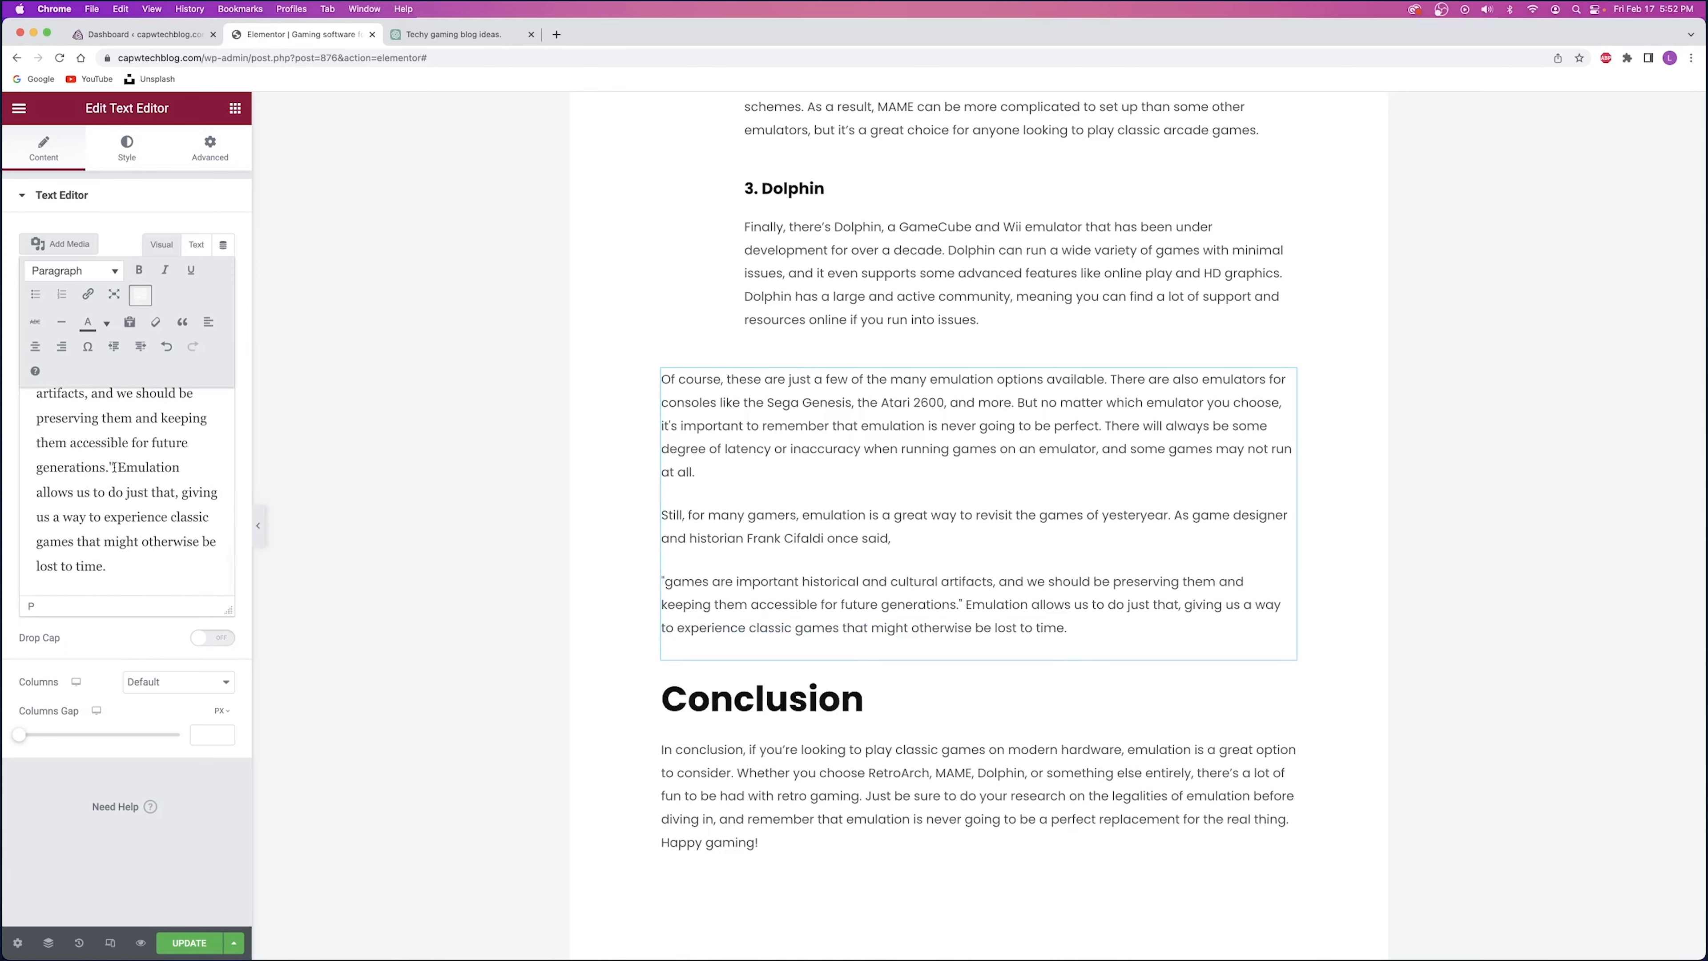
key("Return")
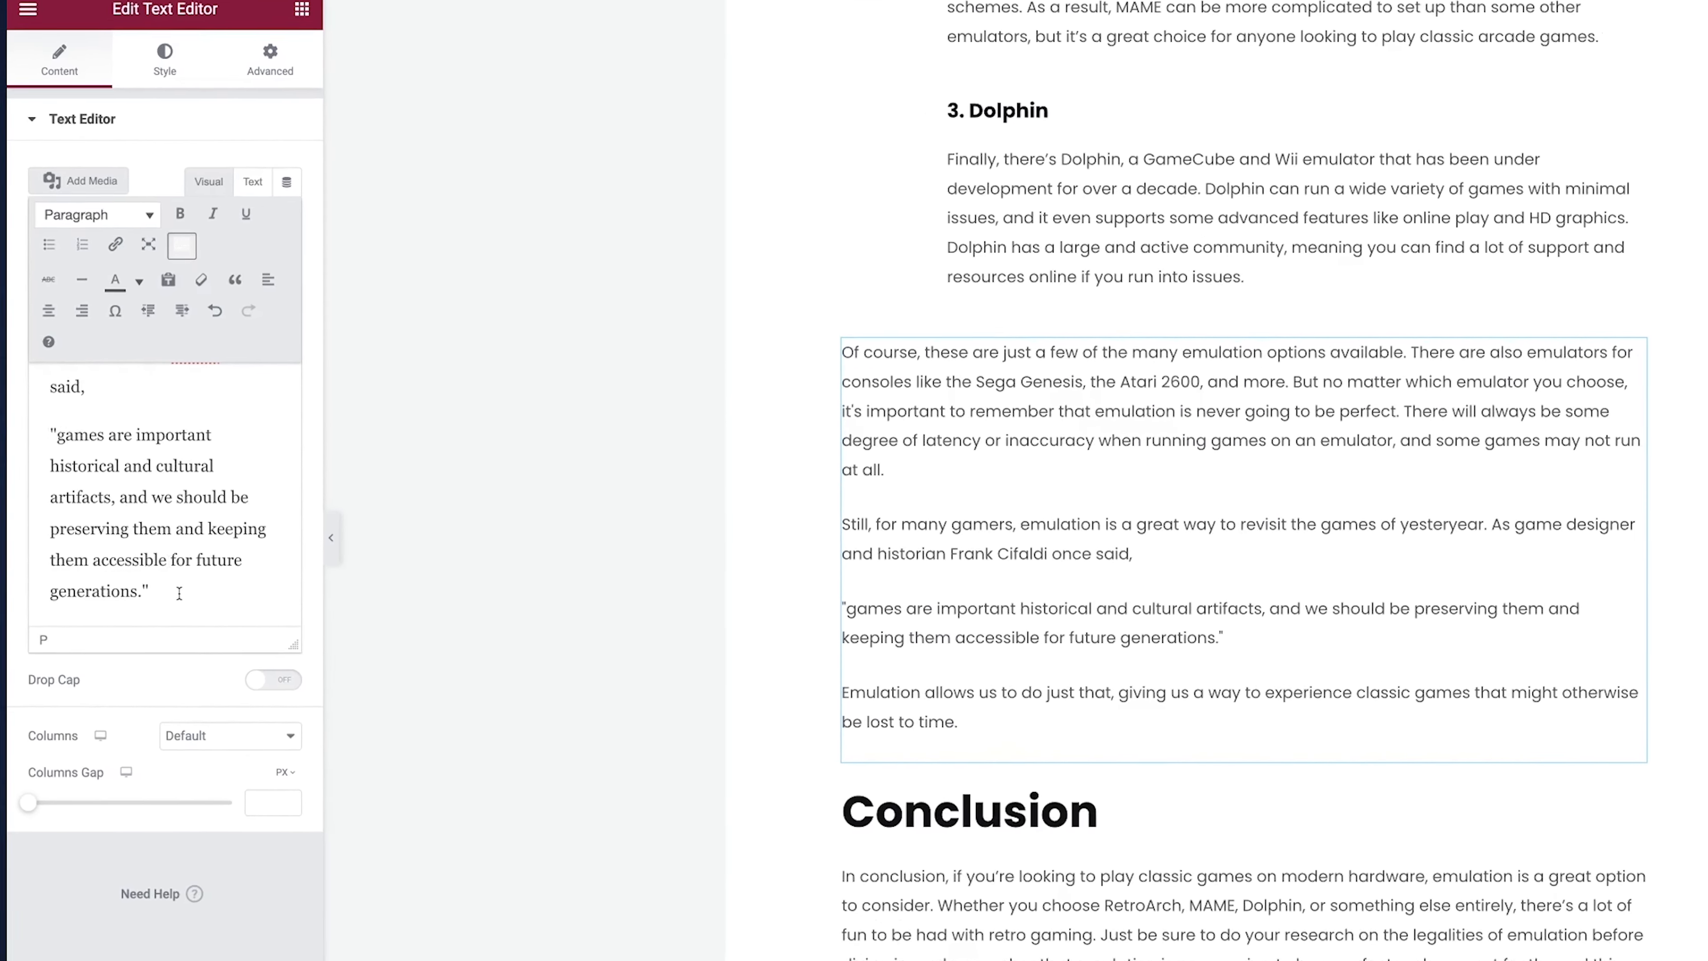
- Format the separated "games are important historical and cultural artifacts" paragraph as a blockquote
left_click_drag(179, 592, 50, 429)
left_click(48, 424)
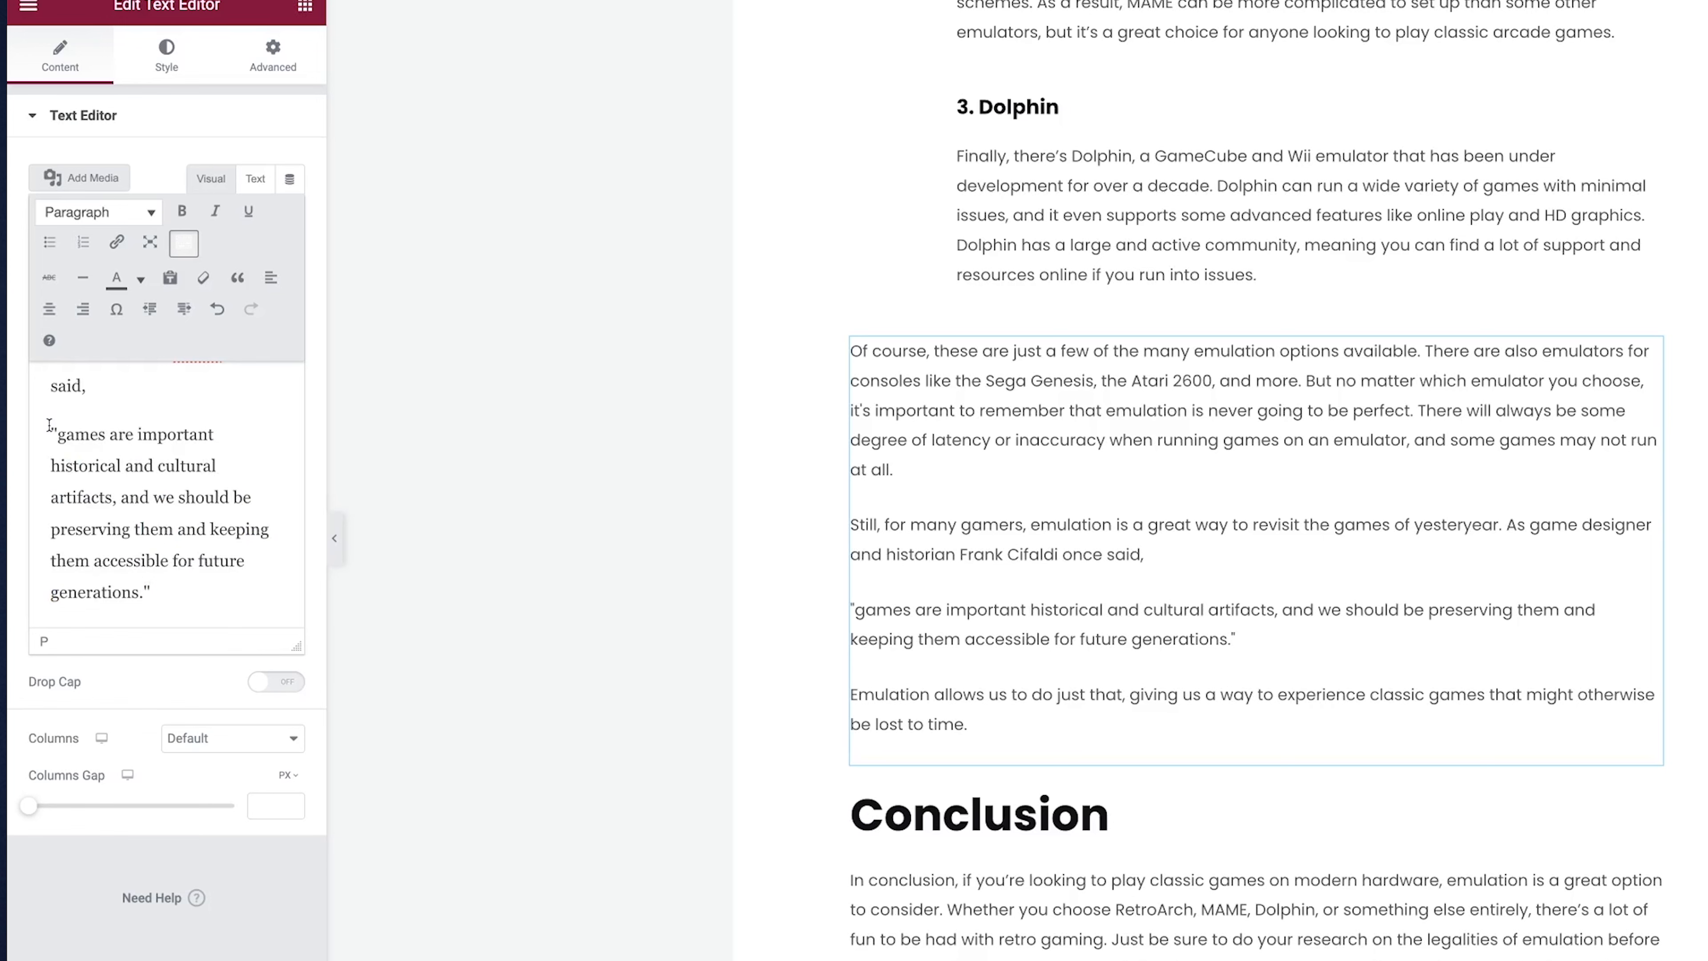
left_click_drag(51, 435, 160, 596)
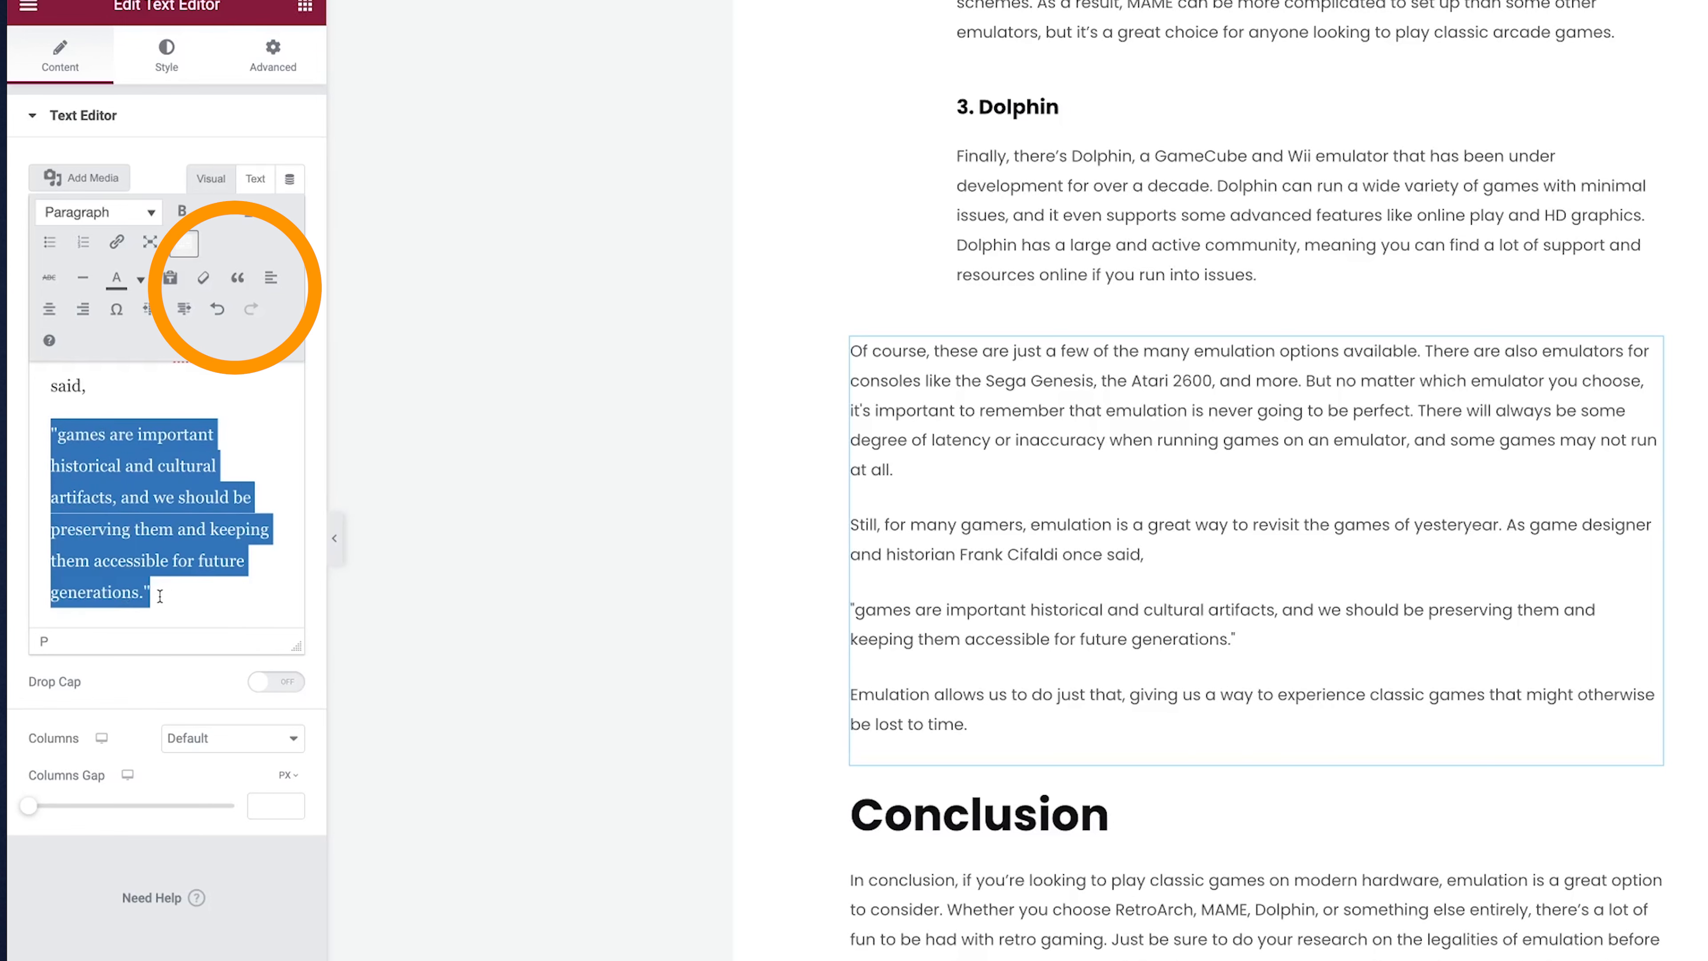
left_click(227, 280)
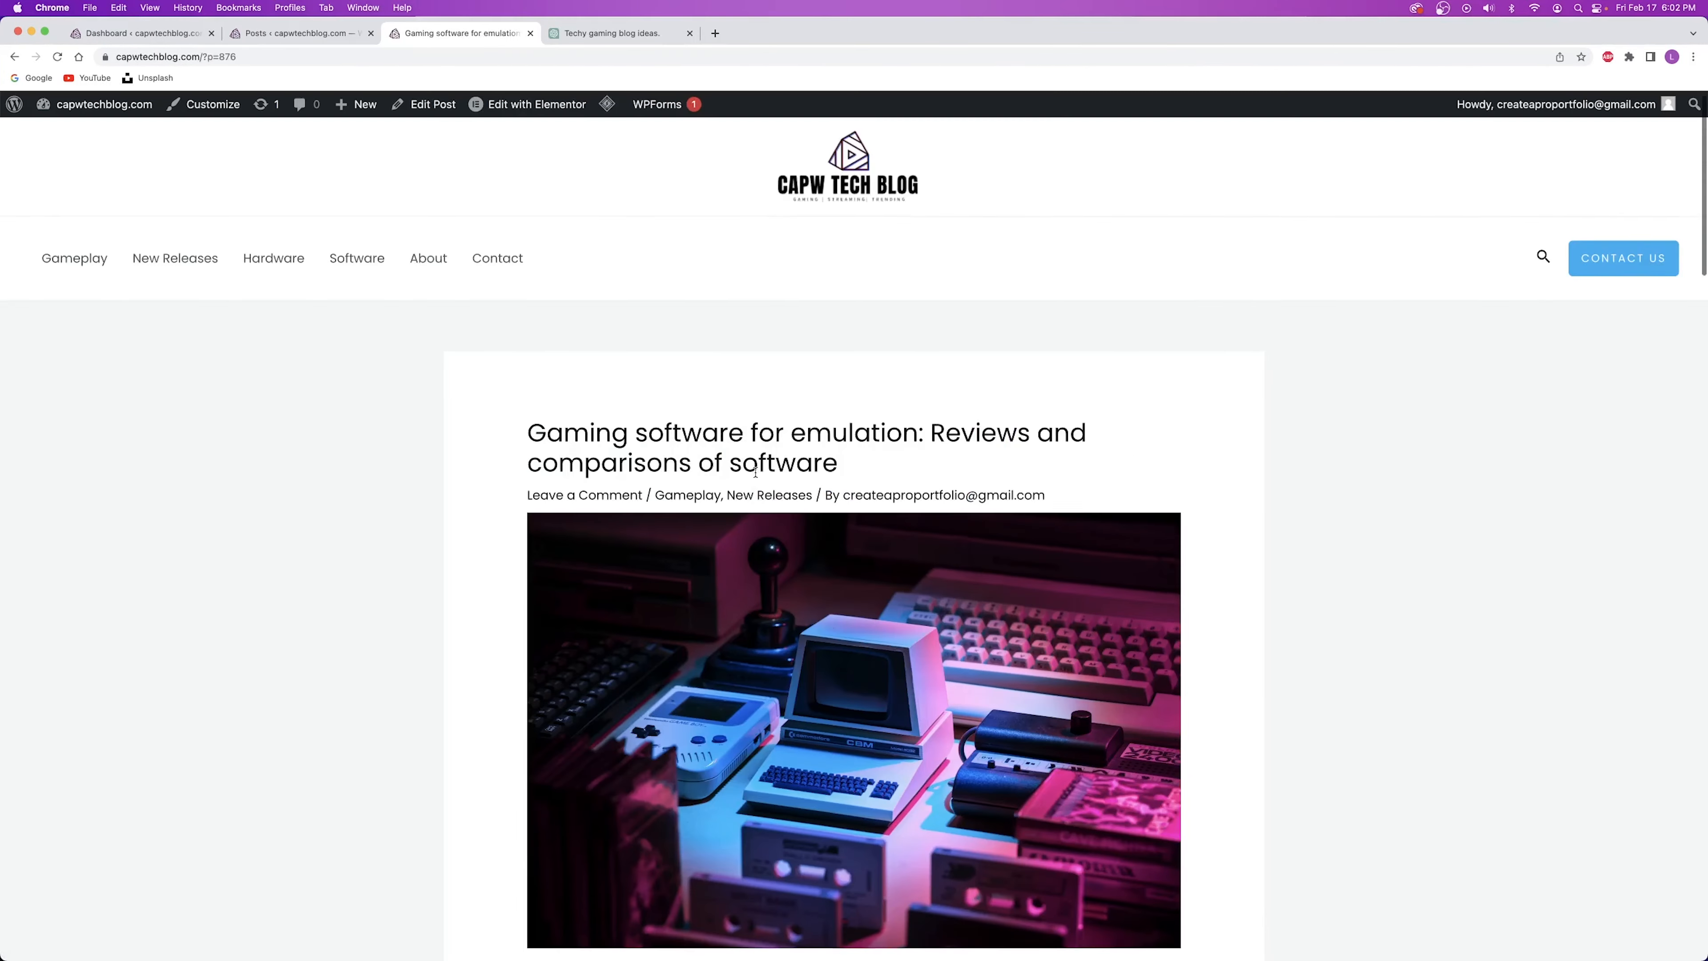
- Review the published emulation post from its title and featured image down to the related posts and comment section
scroll(757, 475, "down", 5)
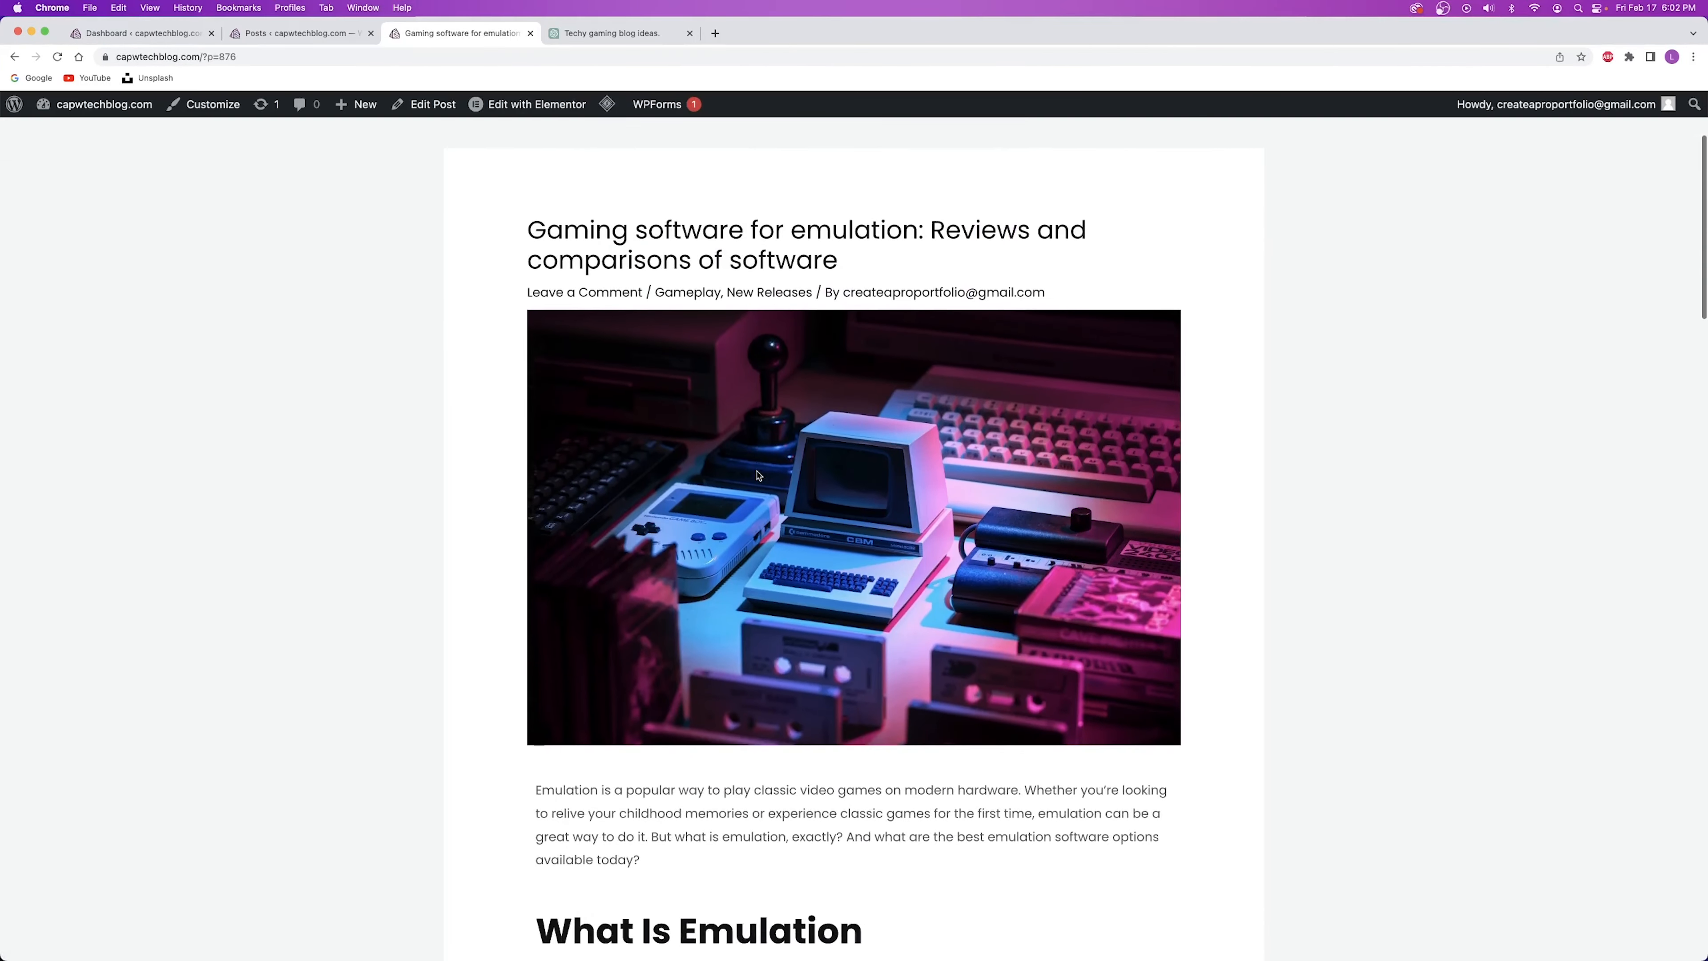
scroll(757, 475, "down", 10)
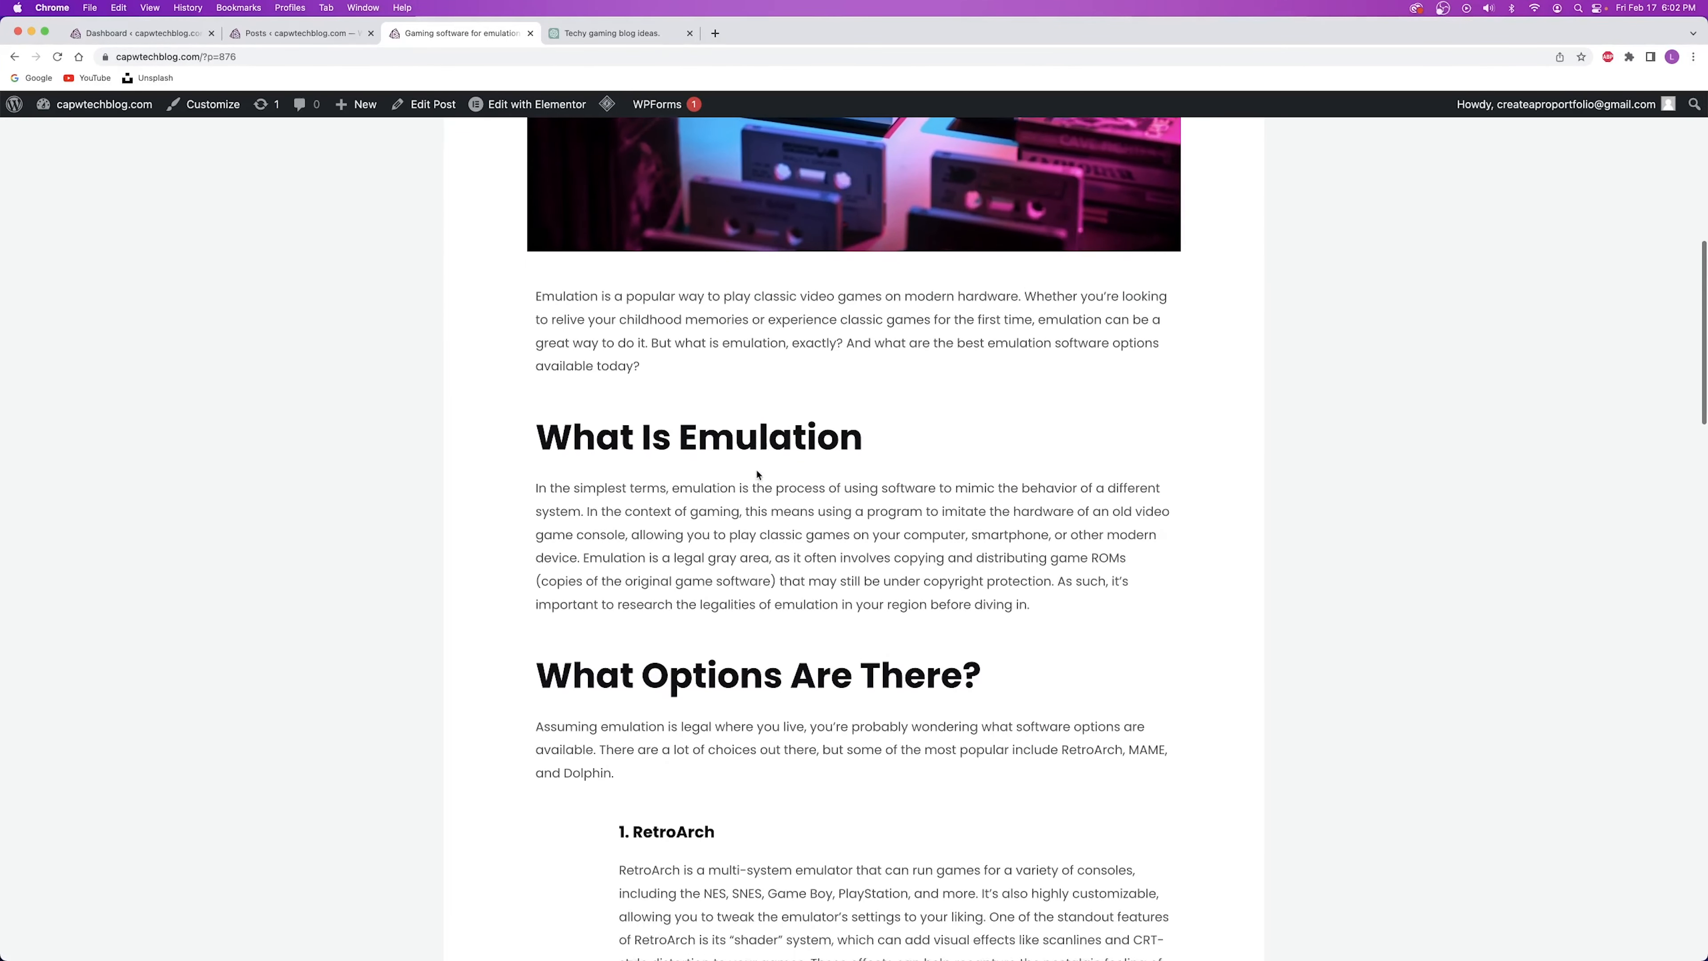
scroll(756, 469, "down", 8)
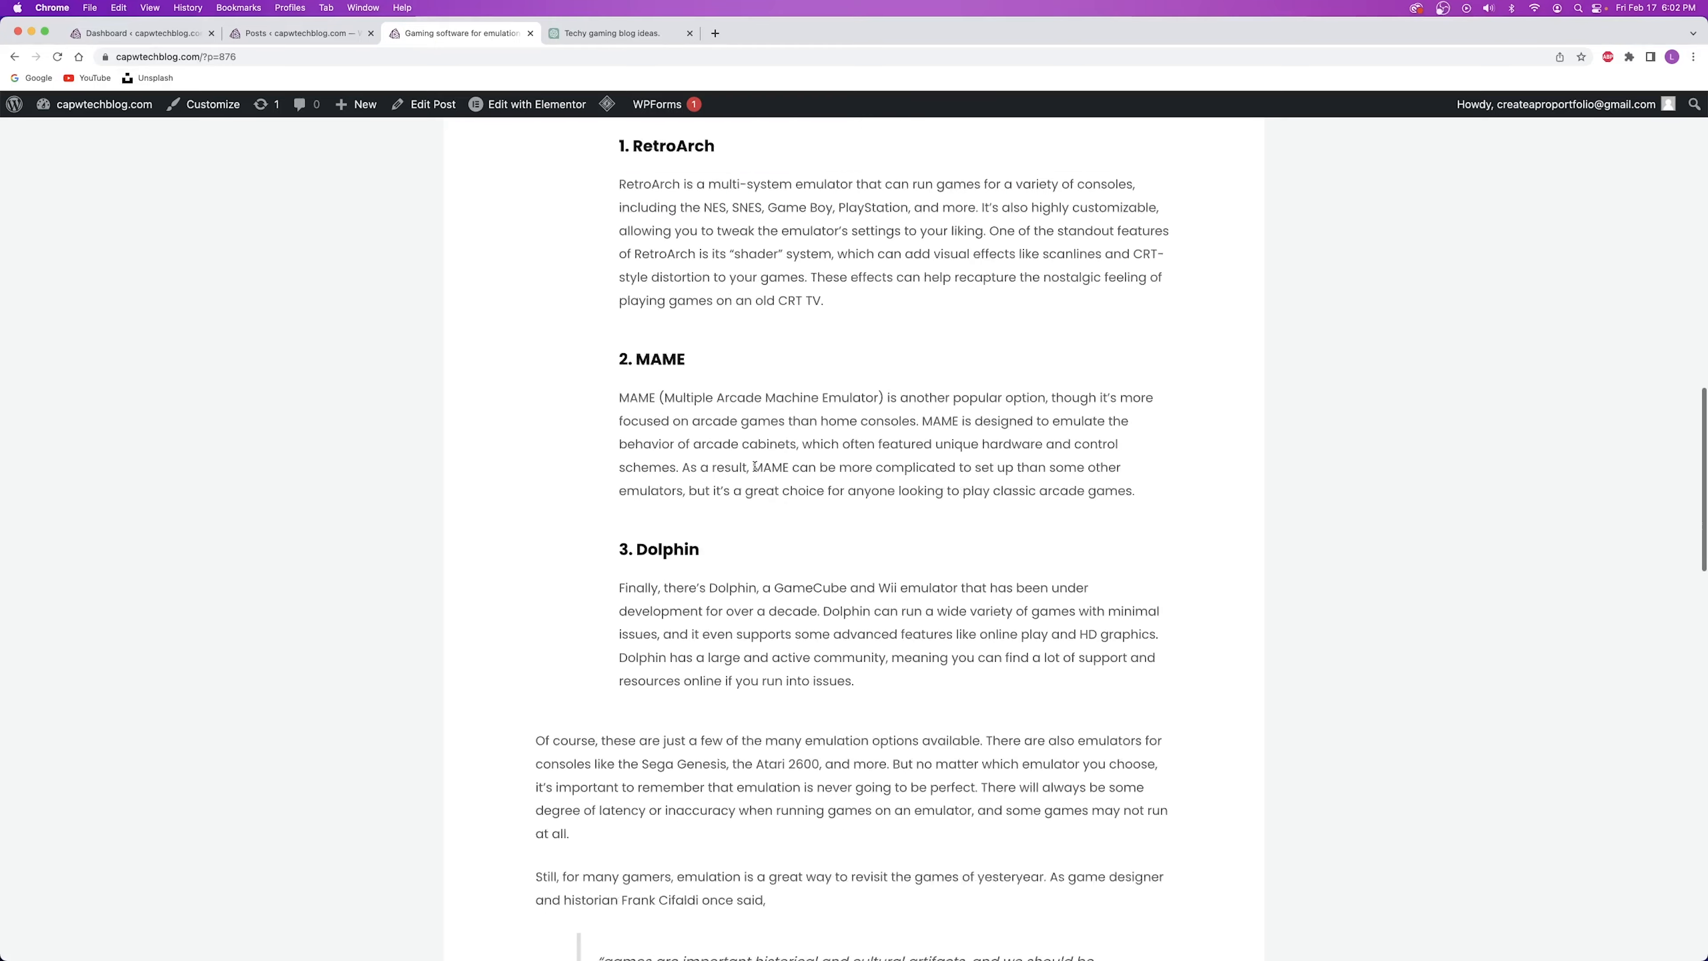
scroll(756, 470, "down", 7)
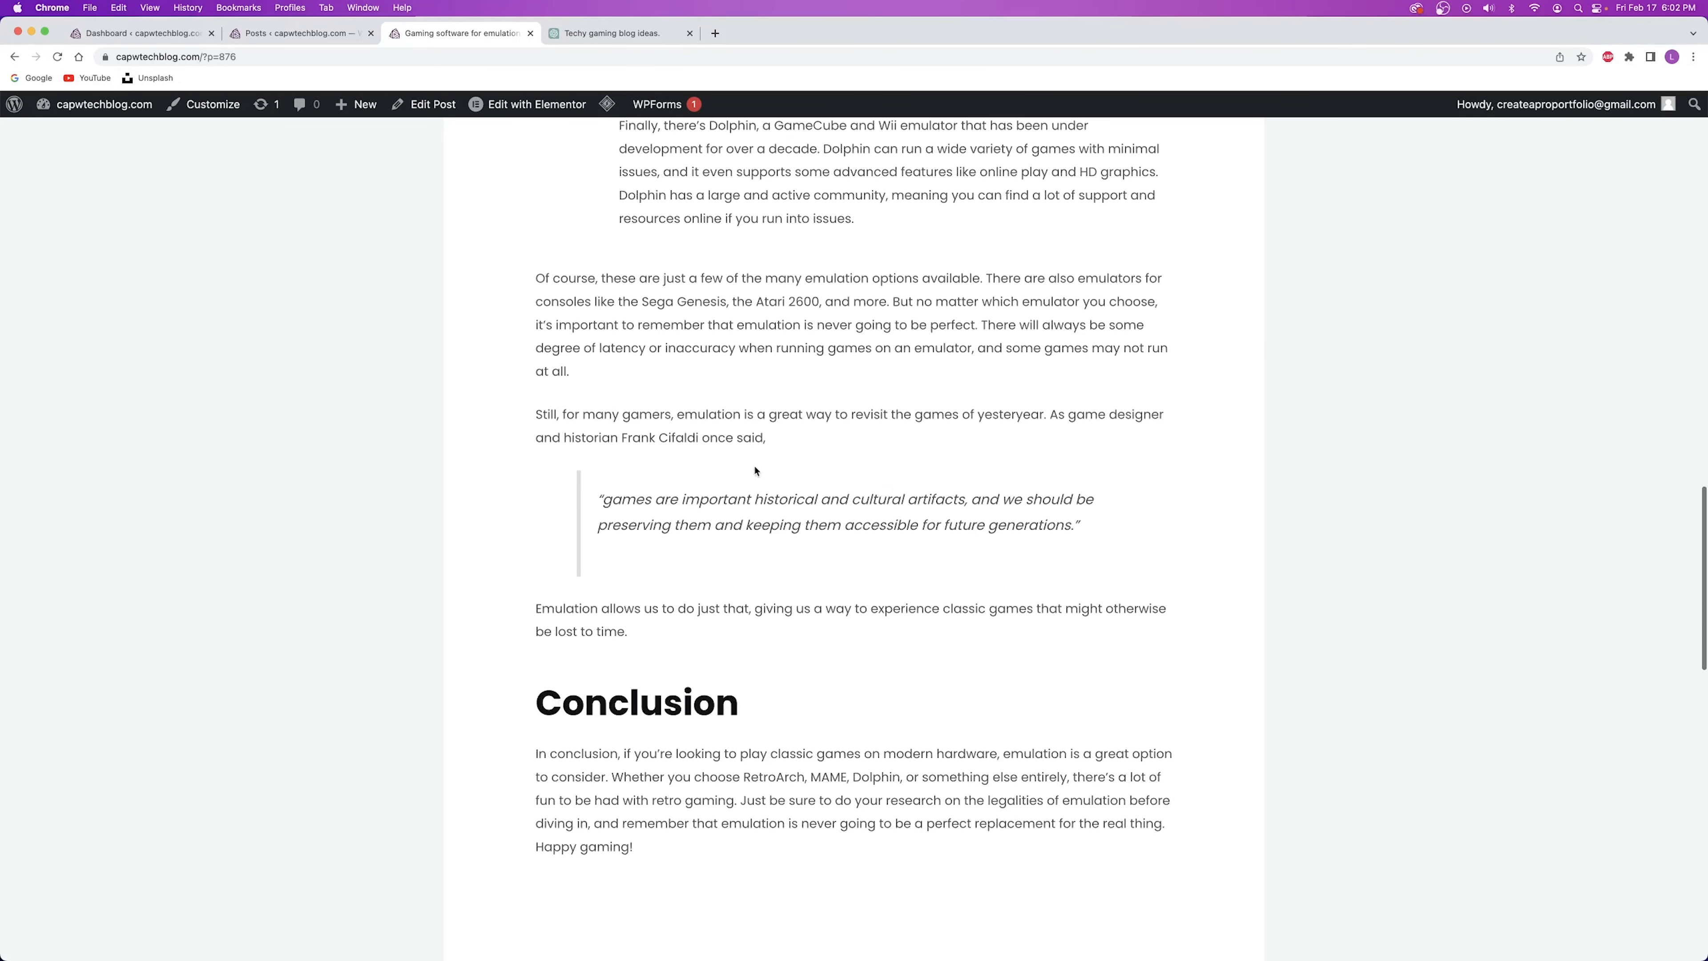
scroll(756, 470, "down", 10)
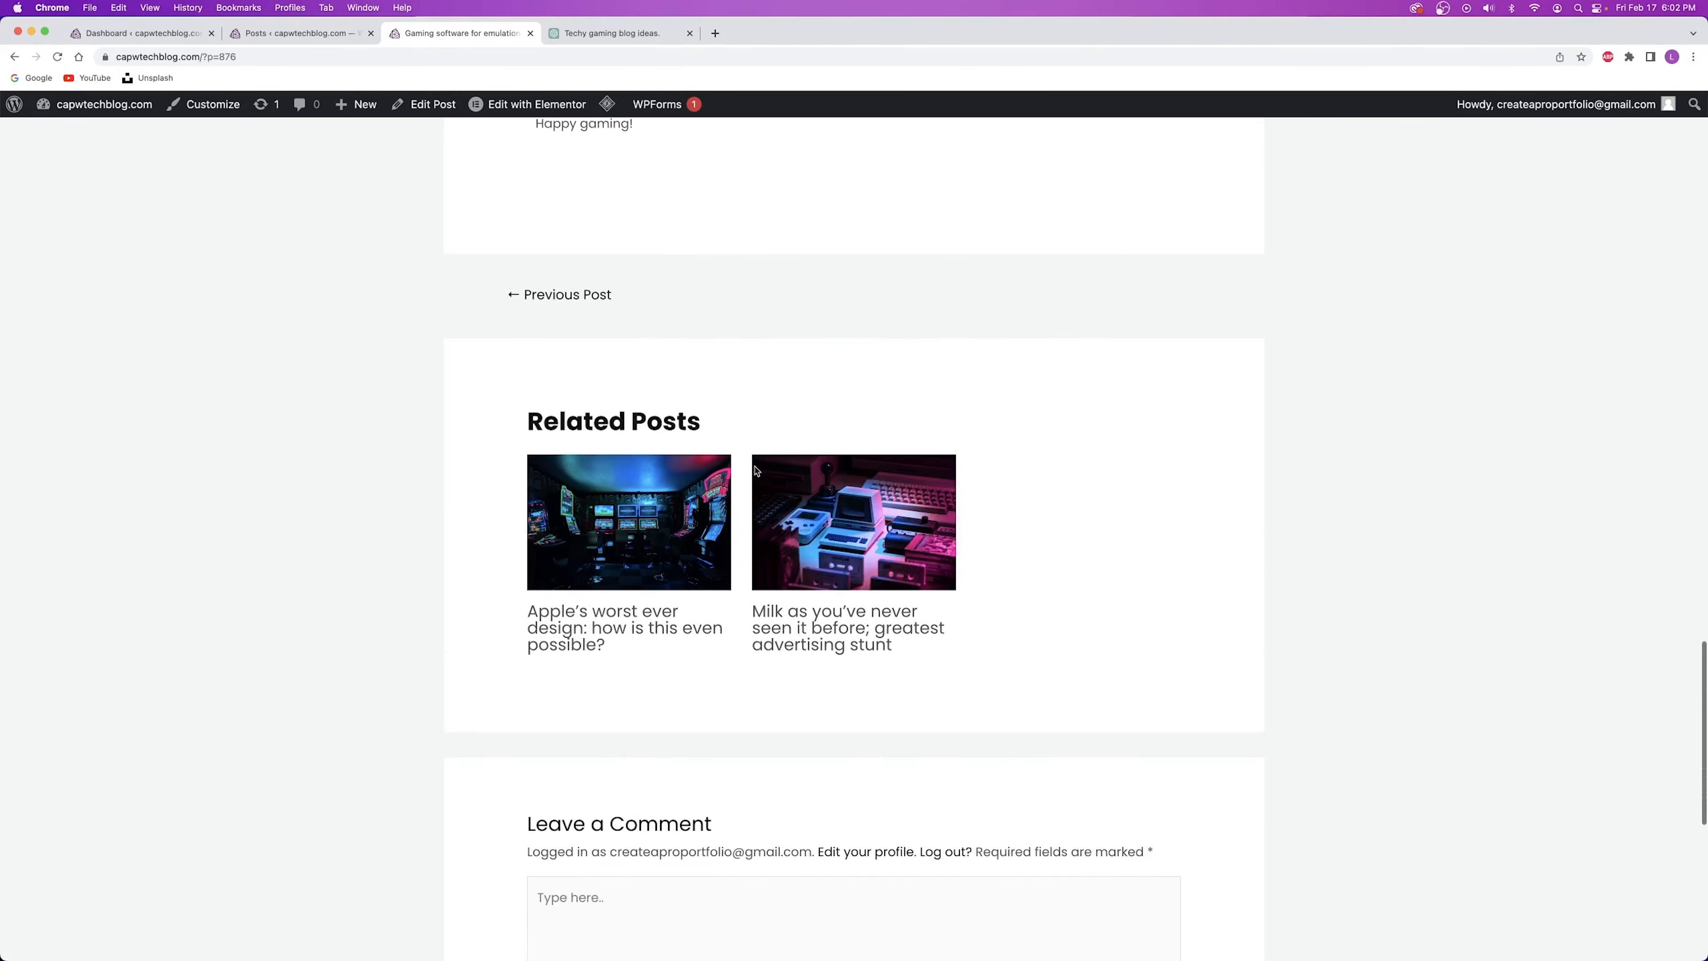
scroll(753, 470, "down", 5)
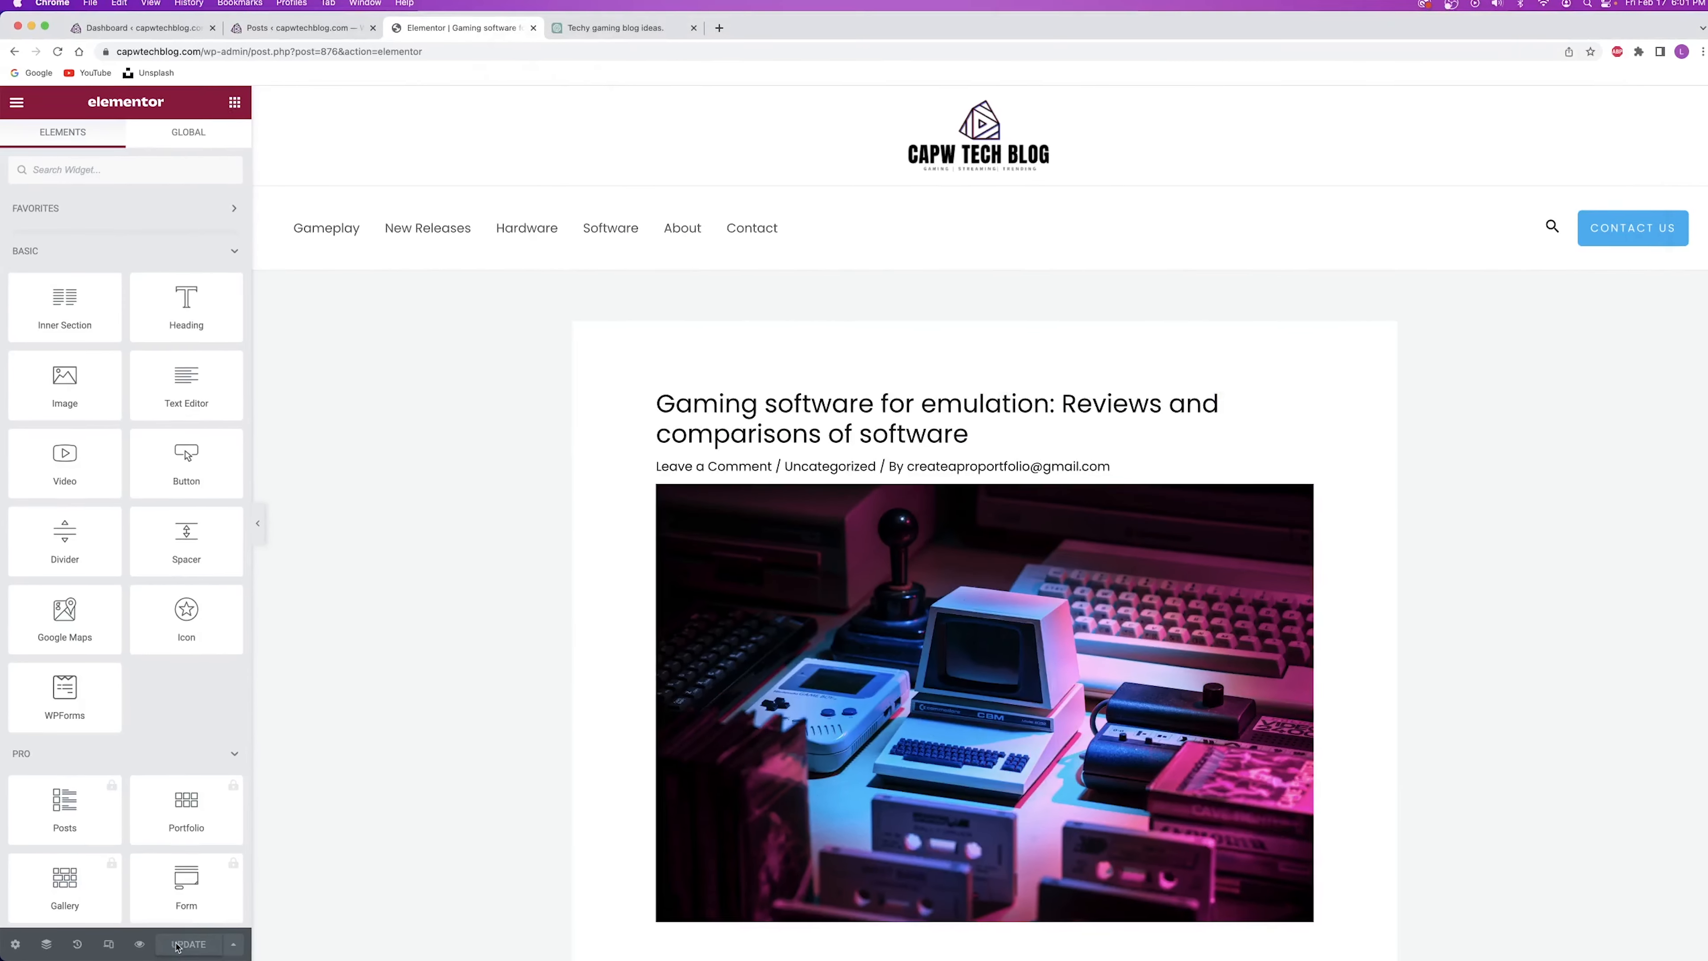
- Close the Elementor editor tab and open the list of all posts in a new browser tab
left_click(533, 29)
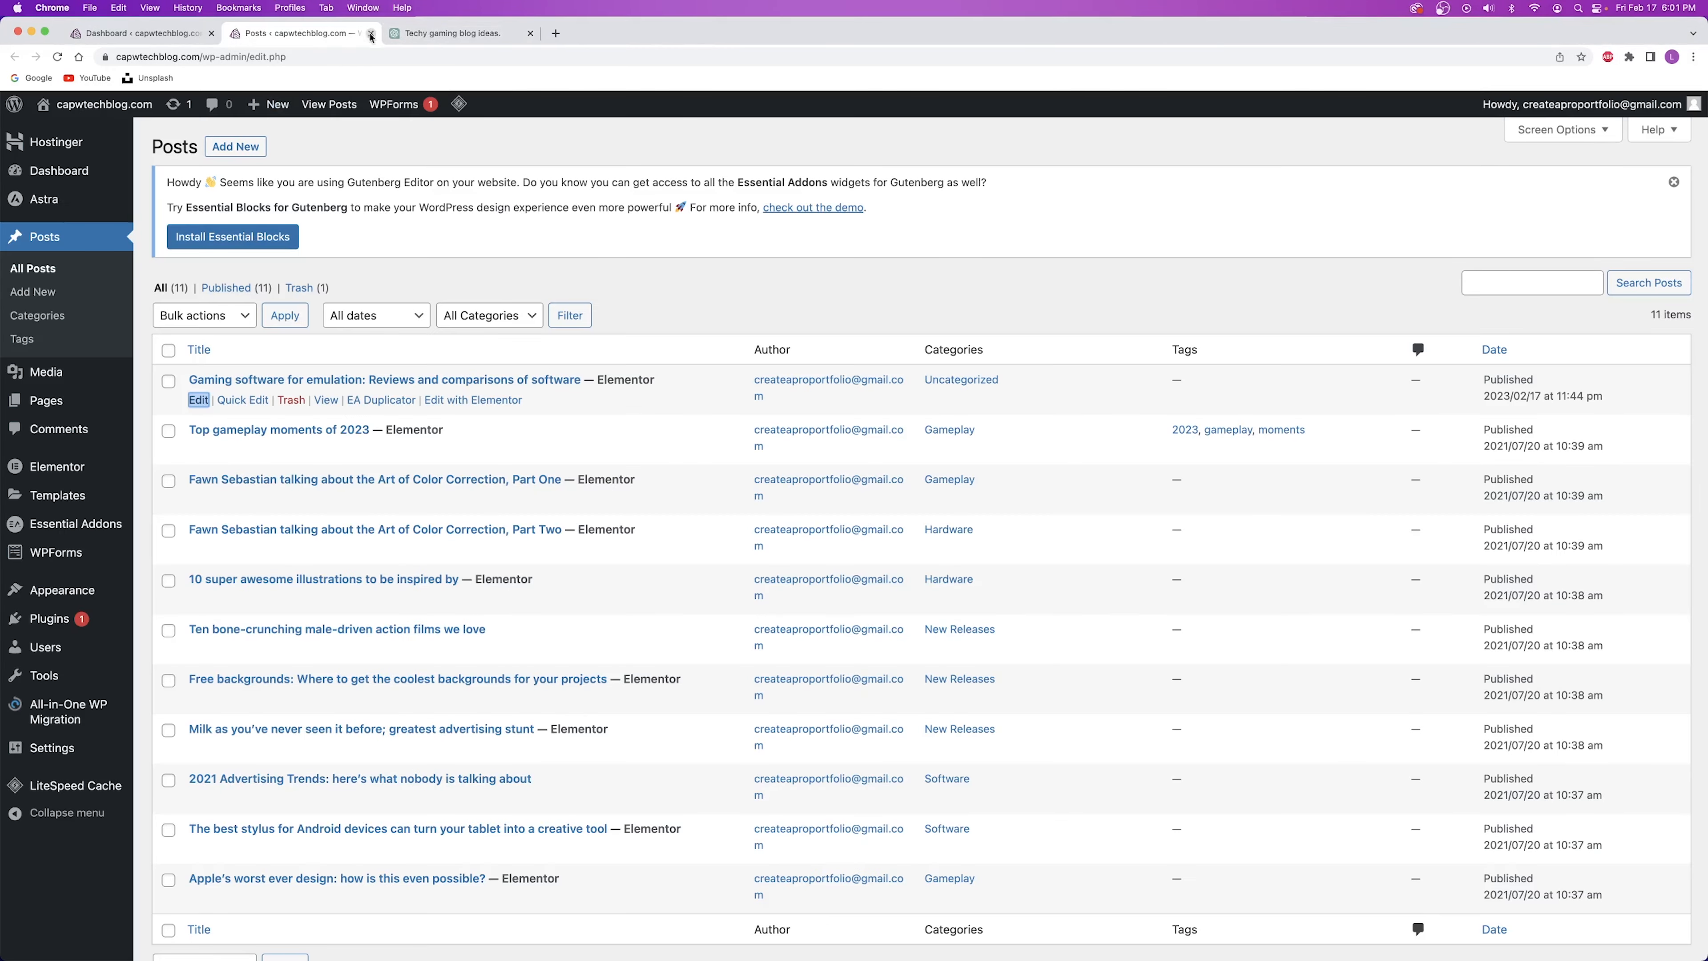
left_click(143, 34)
right_click(50, 298)
left_click(72, 306)
left_click(296, 33)
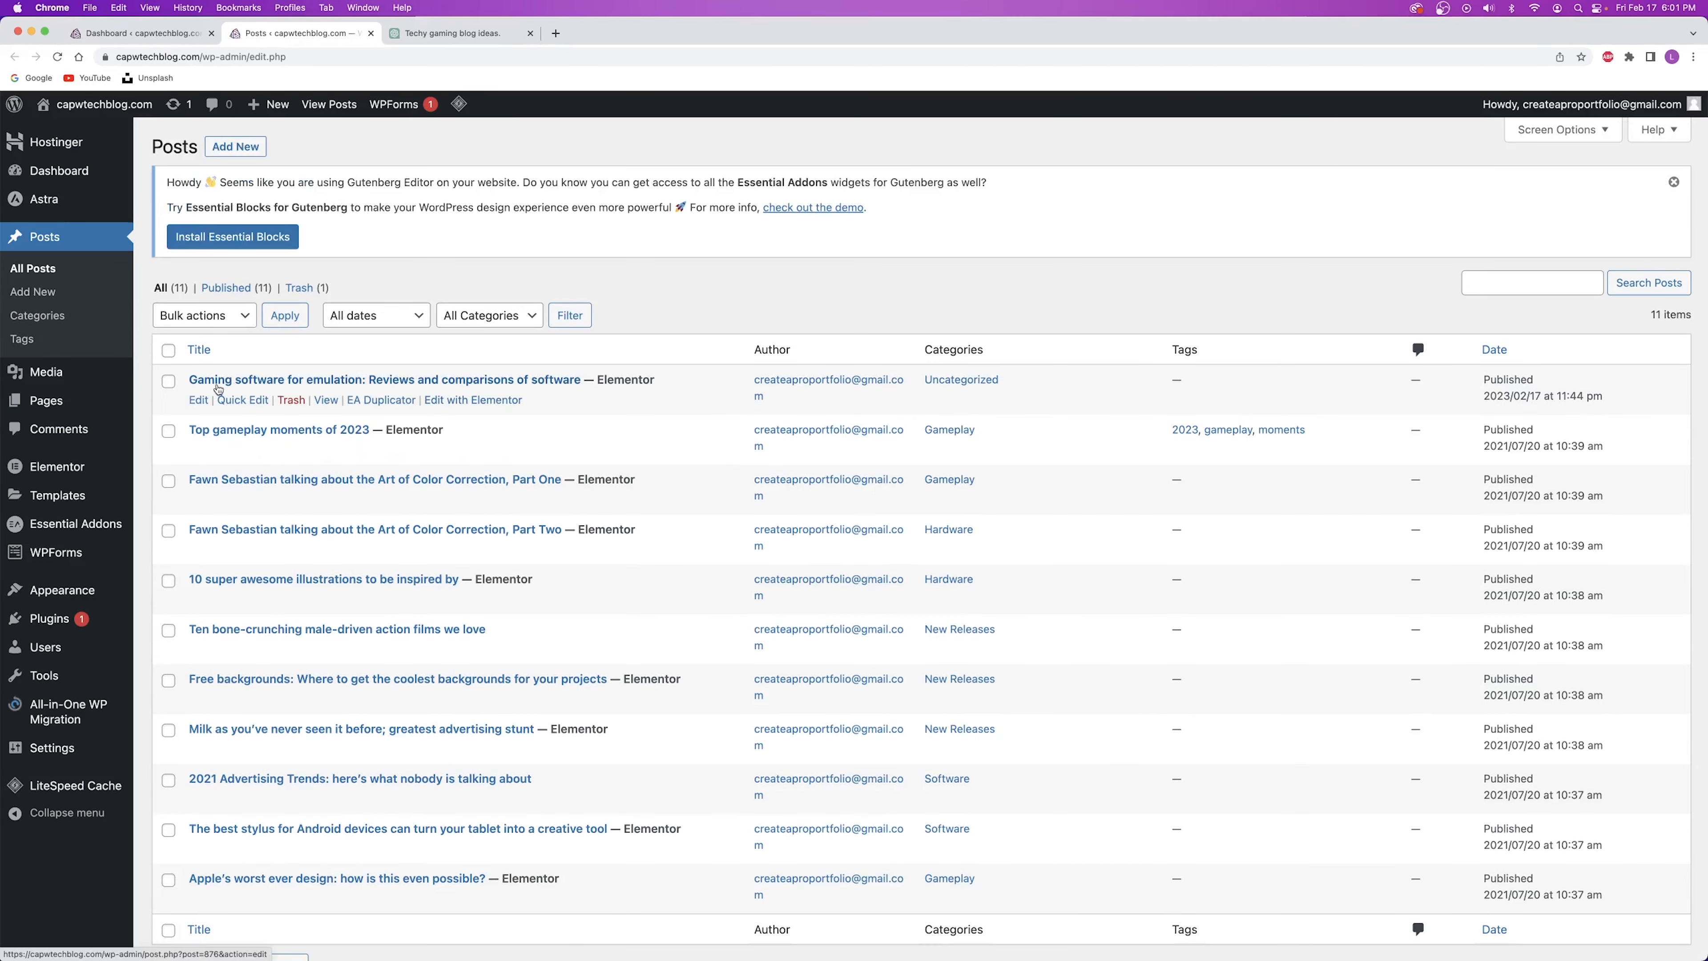
- Quick-edit the emulation post with categories Gameplay and New Releases and tags "emulation, game emulation, gameplay, reviews, comparisons, dolphin, MAME, Retroarch"
left_click(237, 402)
left_click(787, 412)
left_click(784, 455)
left_click(785, 498)
left_click(1098, 451)
type("emulation, game emulation, gameplay, reviews, comparisons, dolphin, MAME, Retroarch")
left_click(211, 584)
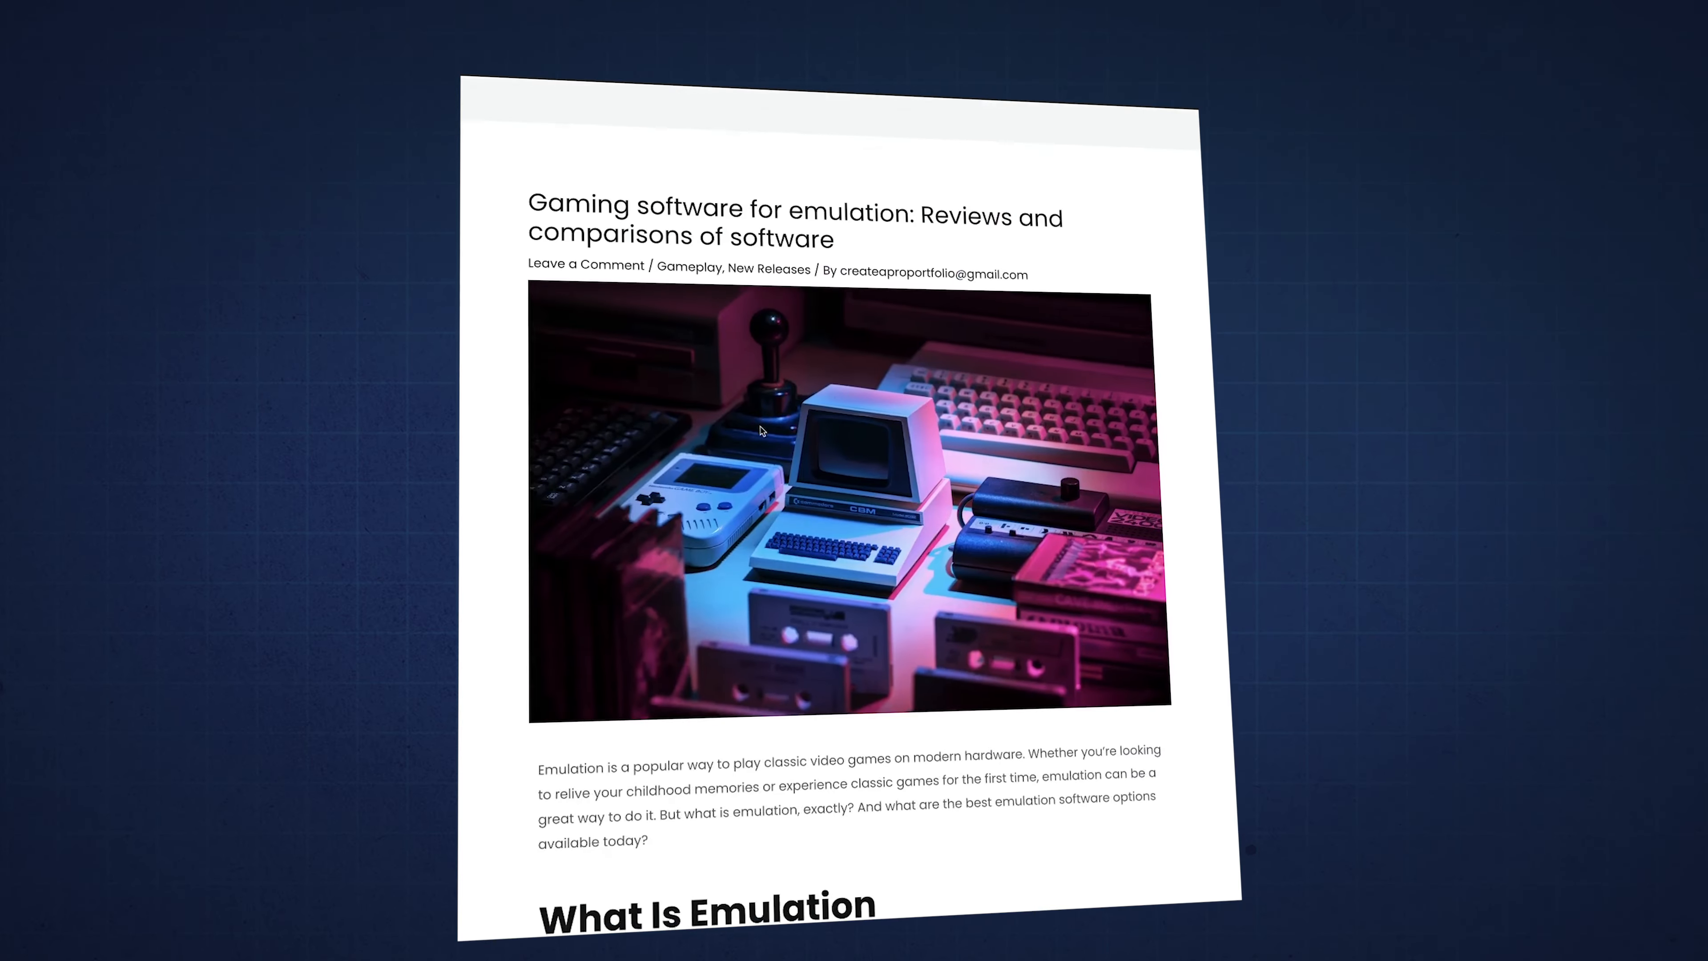
- Look through the live emulation post down to its comment form and the site footer
scroll(762, 431, "down", 20)
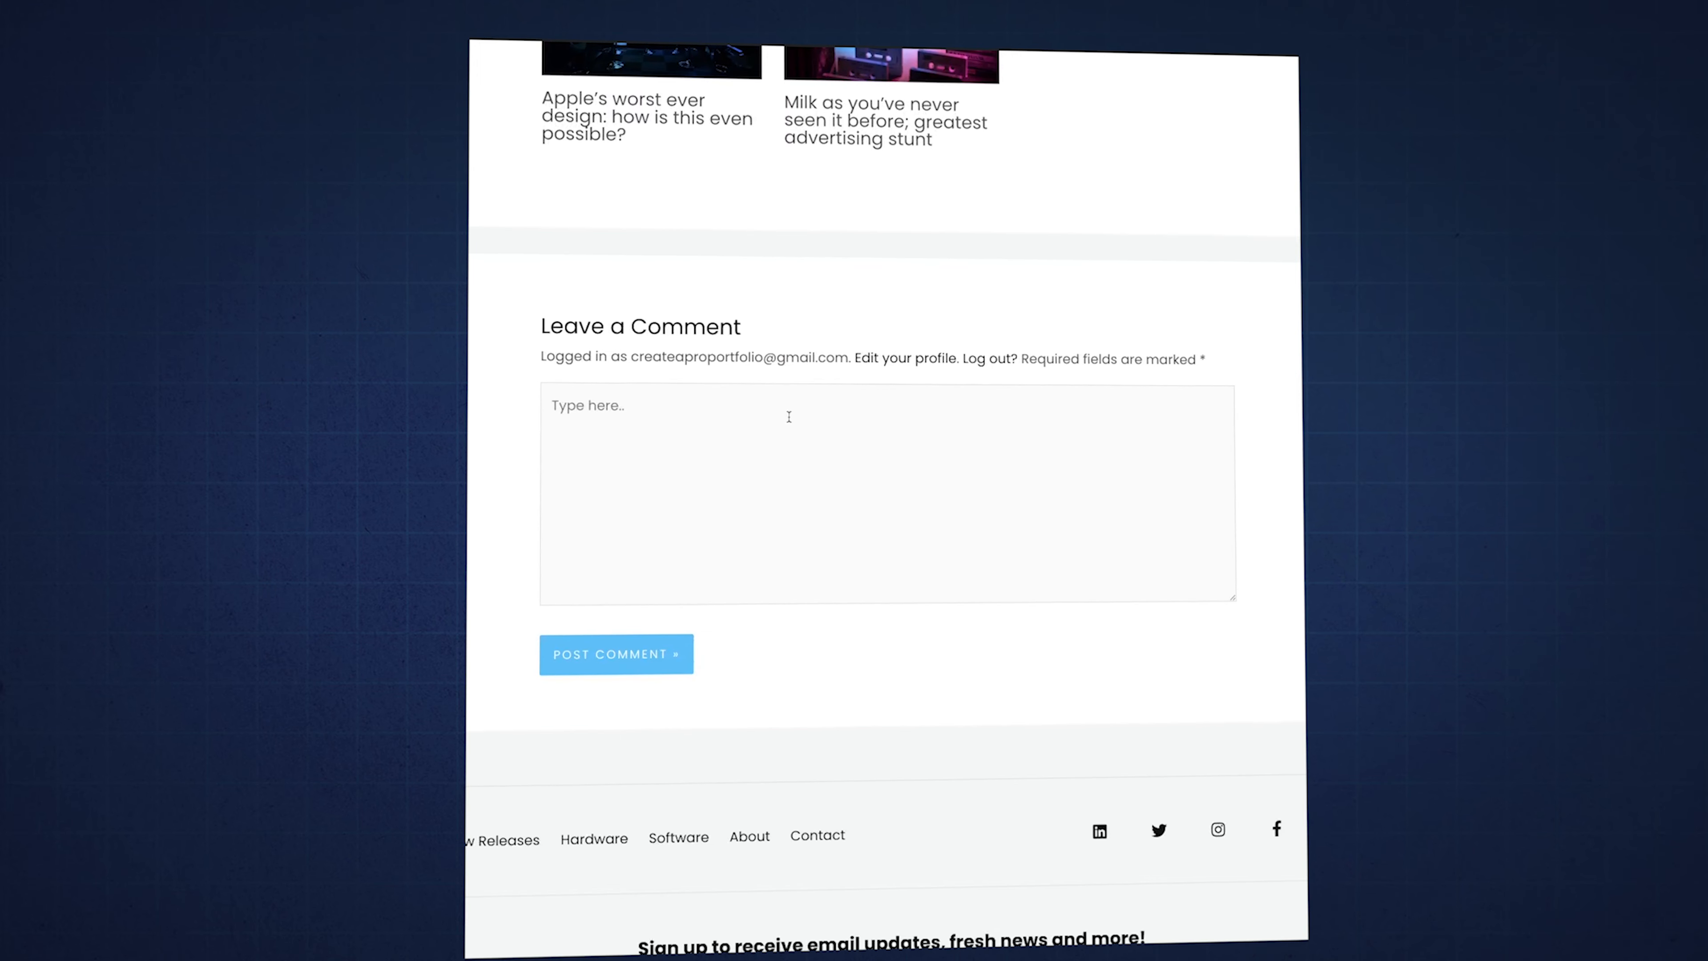